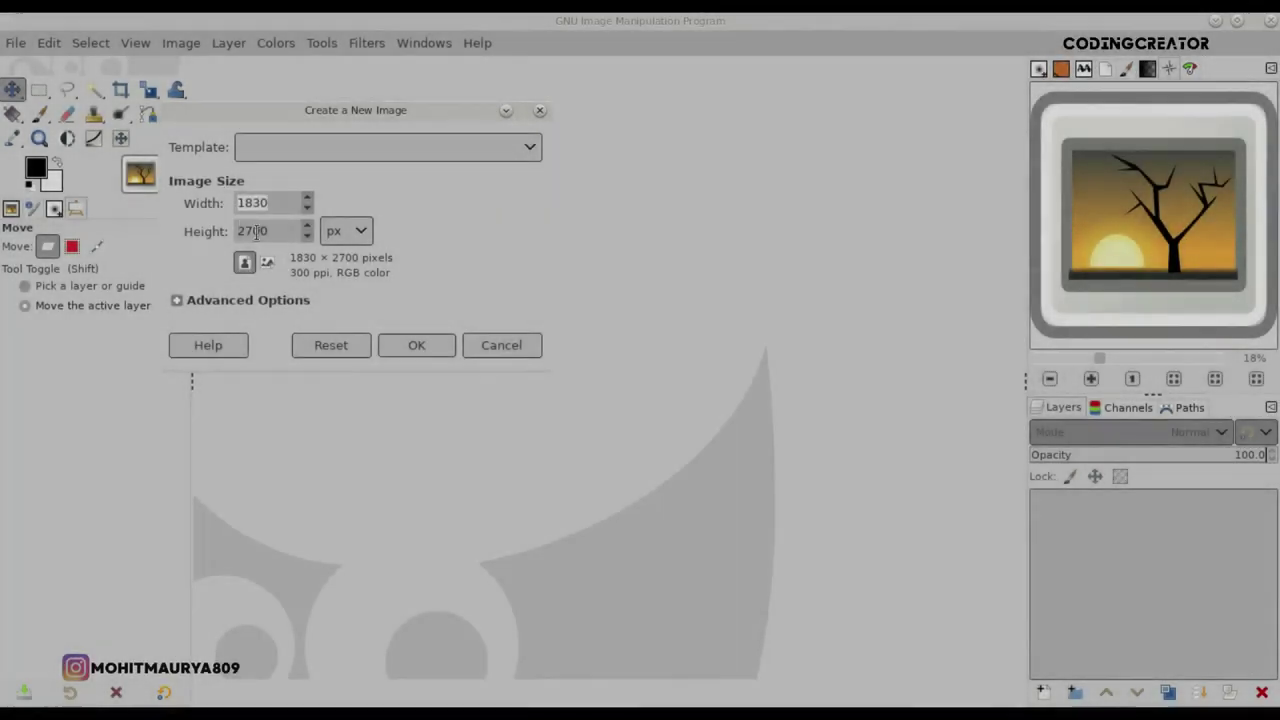
Step: Create a transparent-fill 1830 × 2700 px canvas at 300 ppi
{"action": "left_click", "coordinate": [247, 300]}
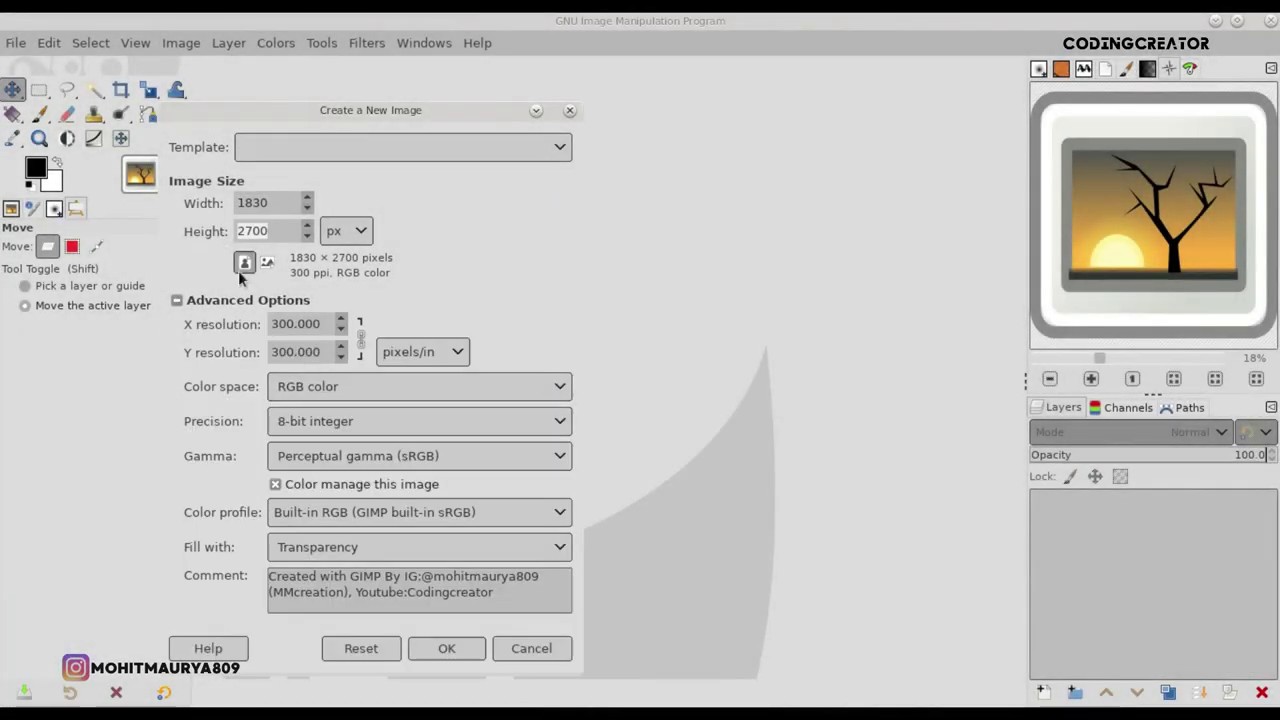
{"action": "left_click", "coordinate": [295, 352]}
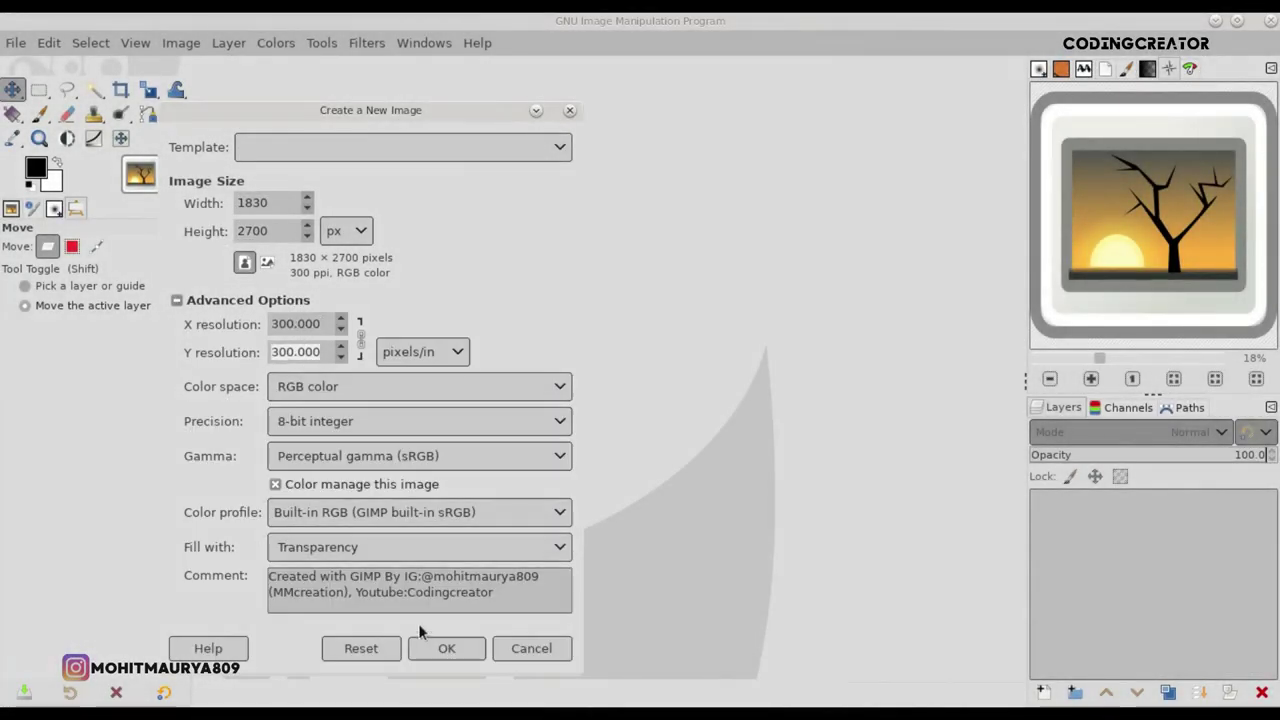
{"action": "left_click", "coordinate": [443, 646]}
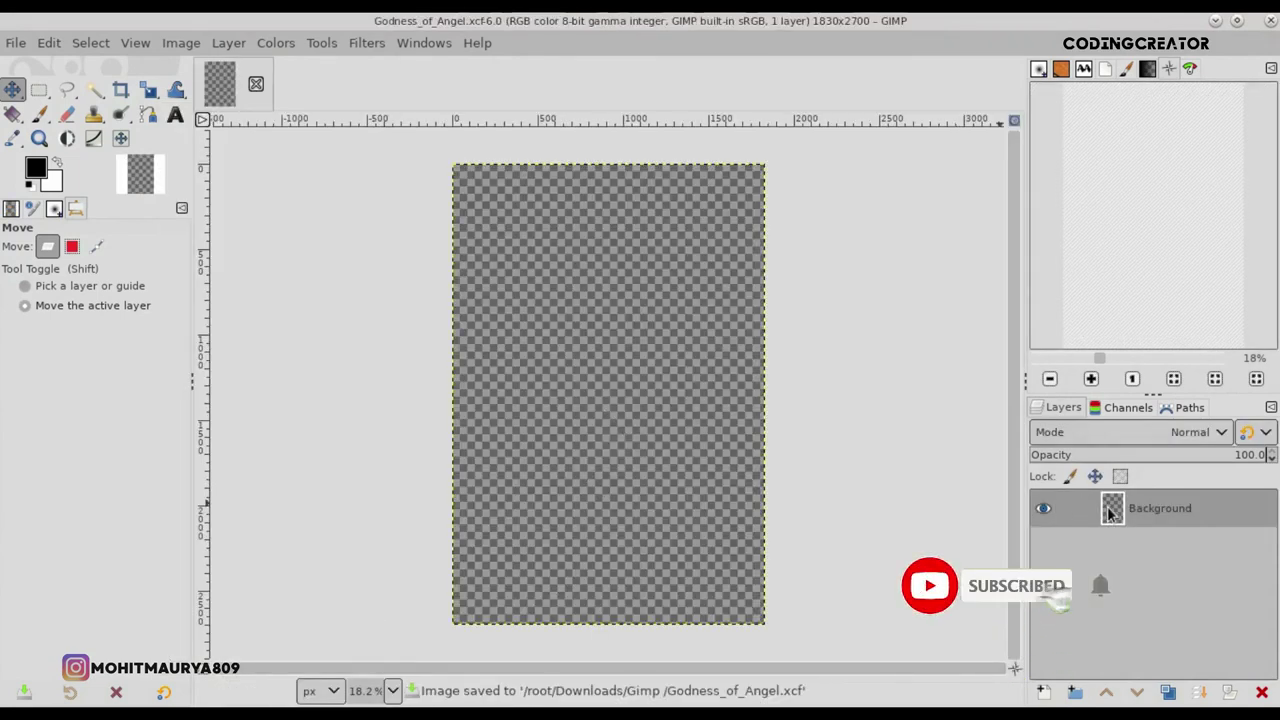
Step: Open the emptiness stone archway stock photo as a layer, converting it to built-in sRGB
{"action": "left_click", "coordinate": [15, 43]}
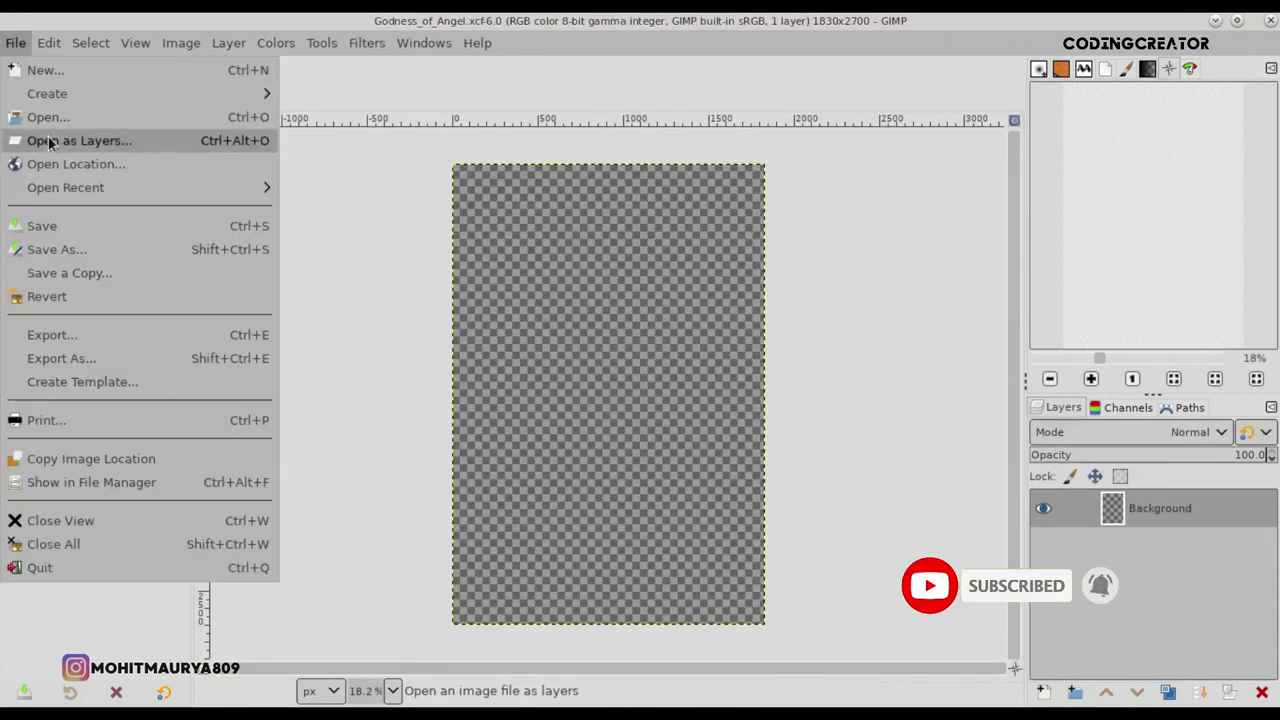
{"action": "left_click", "coordinate": [48, 143]}
{"action": "left_click", "coordinate": [236, 181]}
{"action": "left_click", "coordinate": [584, 639]}
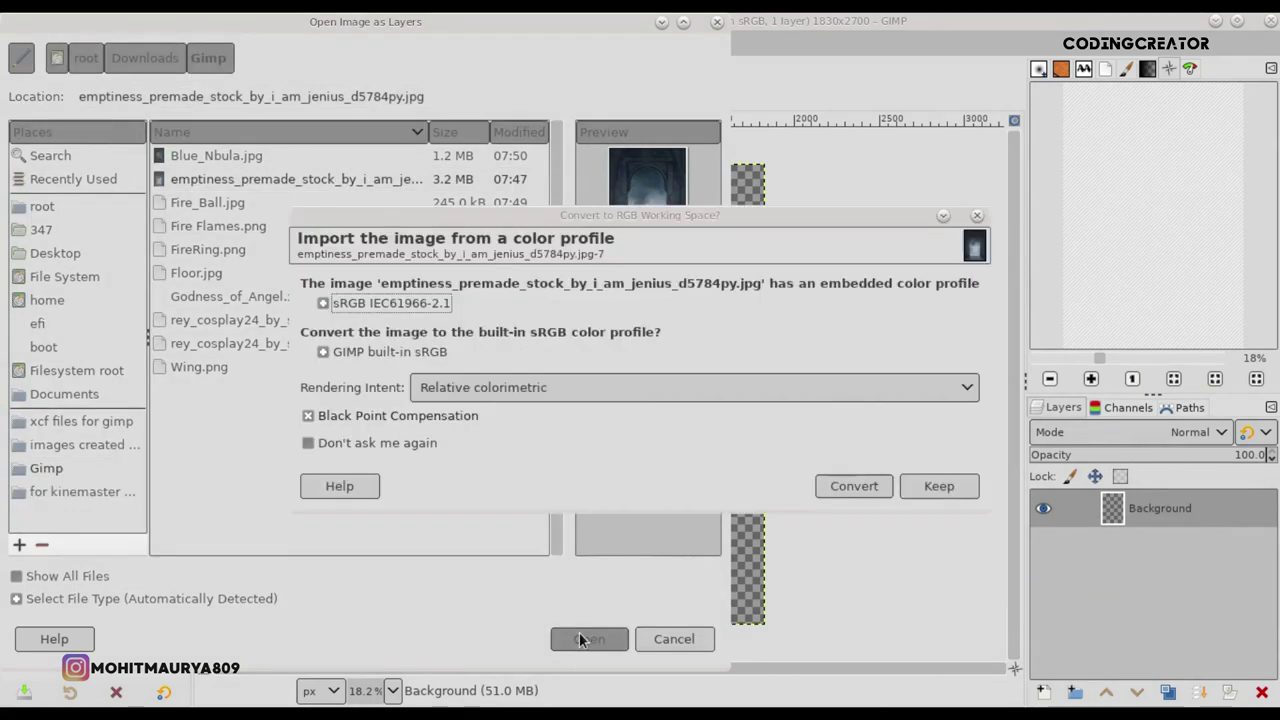
{"action": "left_click", "coordinate": [862, 487]}
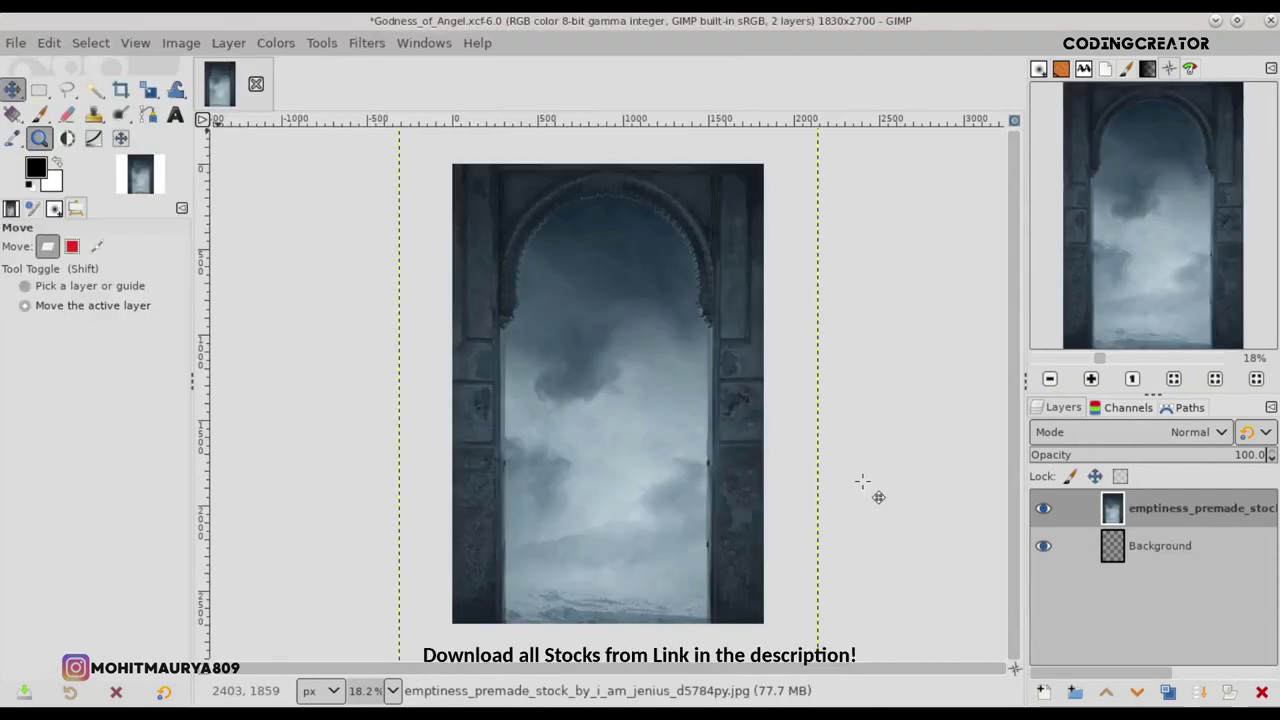
Step: Turn on snapping to canvas edges and align the archway layer to the canvas's top-left corner
{"action": "key", "text": "minus"}
{"action": "key", "text": "minus"}
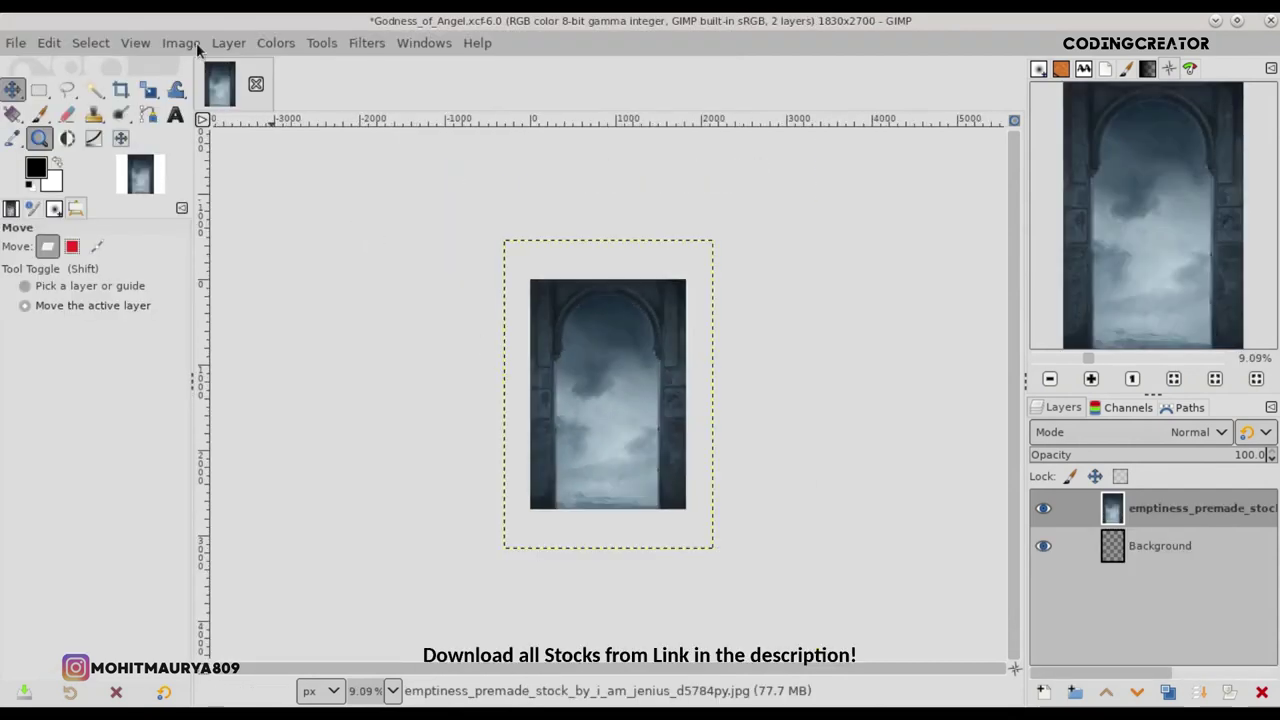
{"action": "left_click", "coordinate": [146, 48]}
{"action": "left_click", "coordinate": [200, 591]}
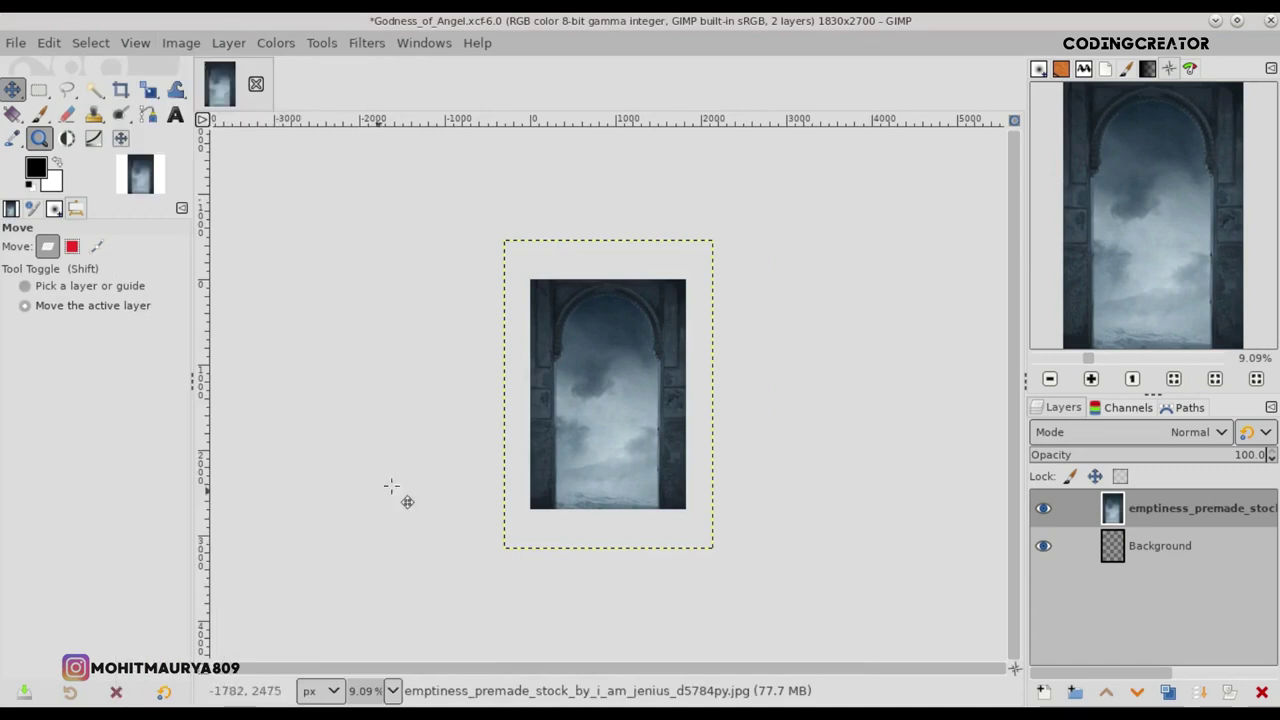
{"action": "left_click_drag", "start_coordinate": [600, 441], "coordinate": [600, 466]}
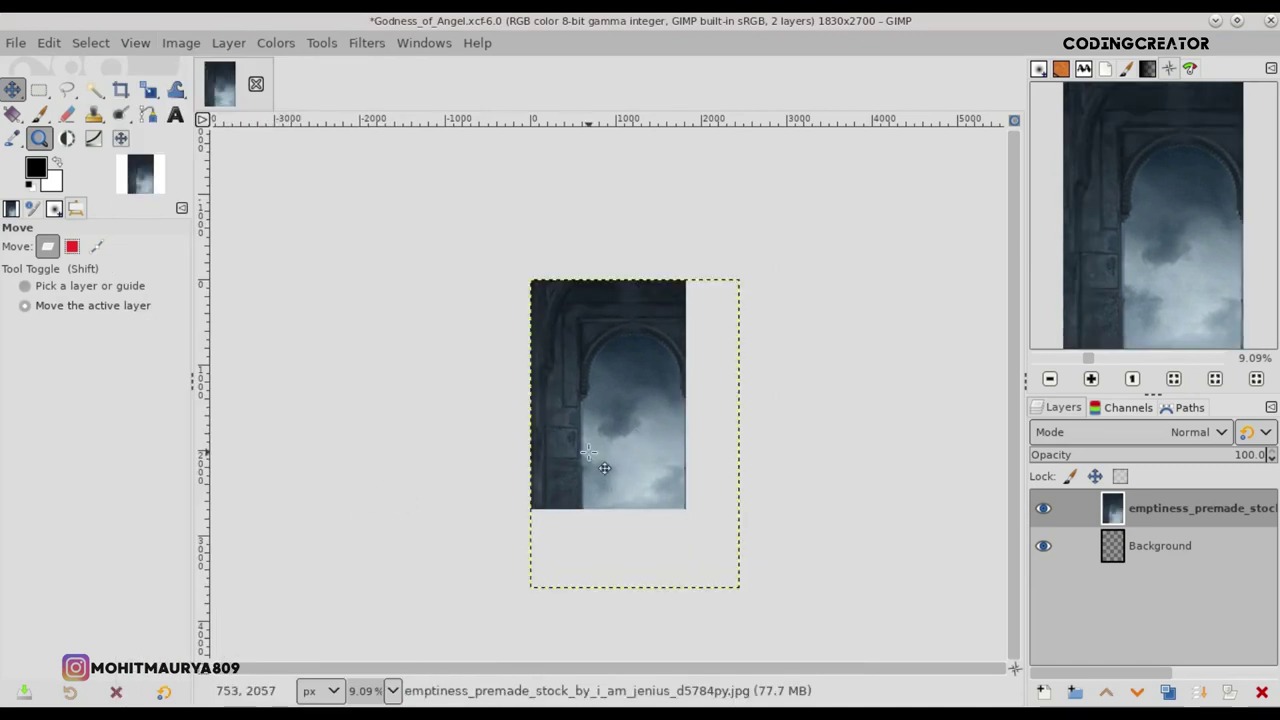
Step: Scale the archway layer to 1830 × 2700 px and check the result
{"action": "left_click", "coordinate": [148, 113]}
{"action": "left_click", "coordinate": [148, 90]}
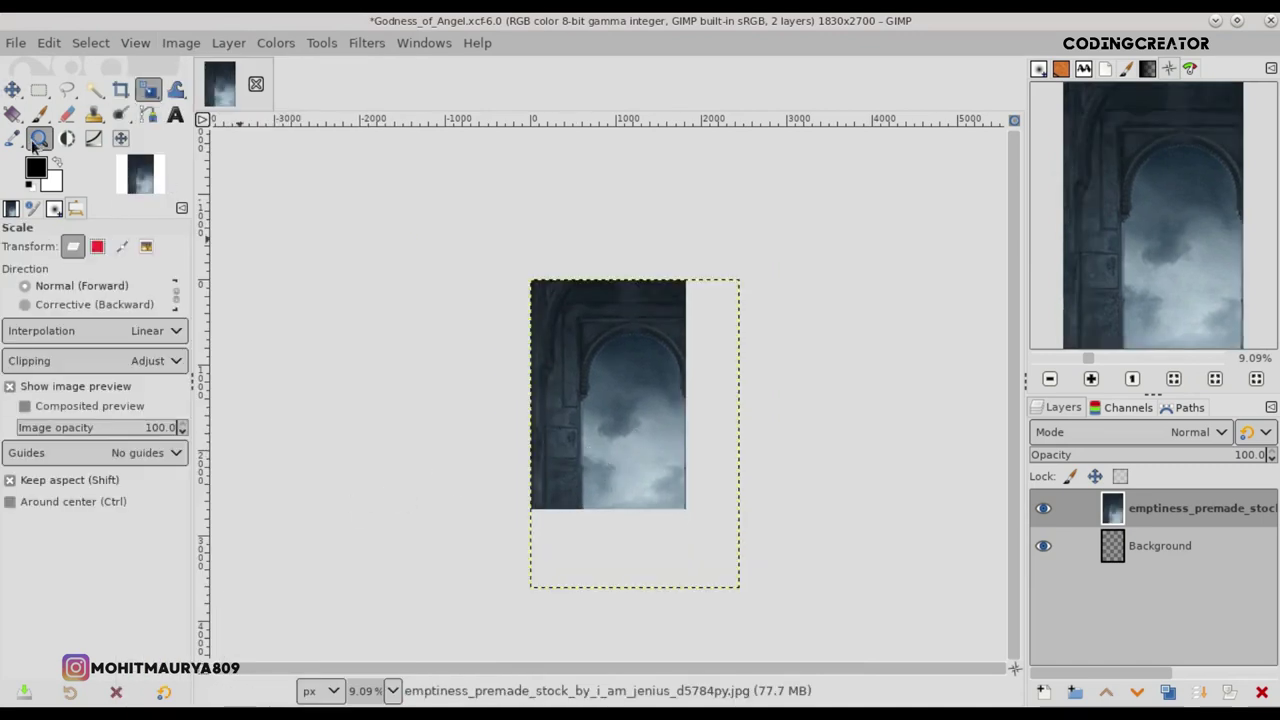
{"action": "left_click", "coordinate": [661, 450]}
{"action": "left_click_drag", "start_coordinate": [738, 589], "coordinate": [696, 520]}
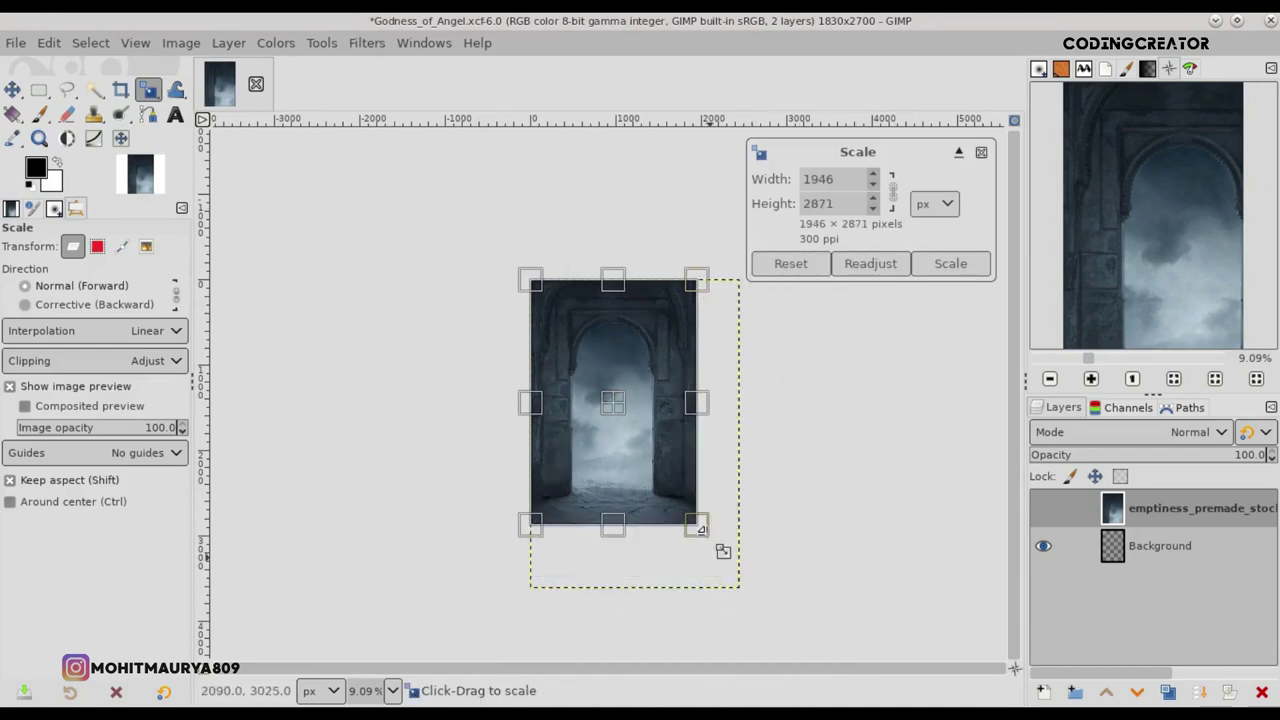
{"action": "key", "text": "Return"}
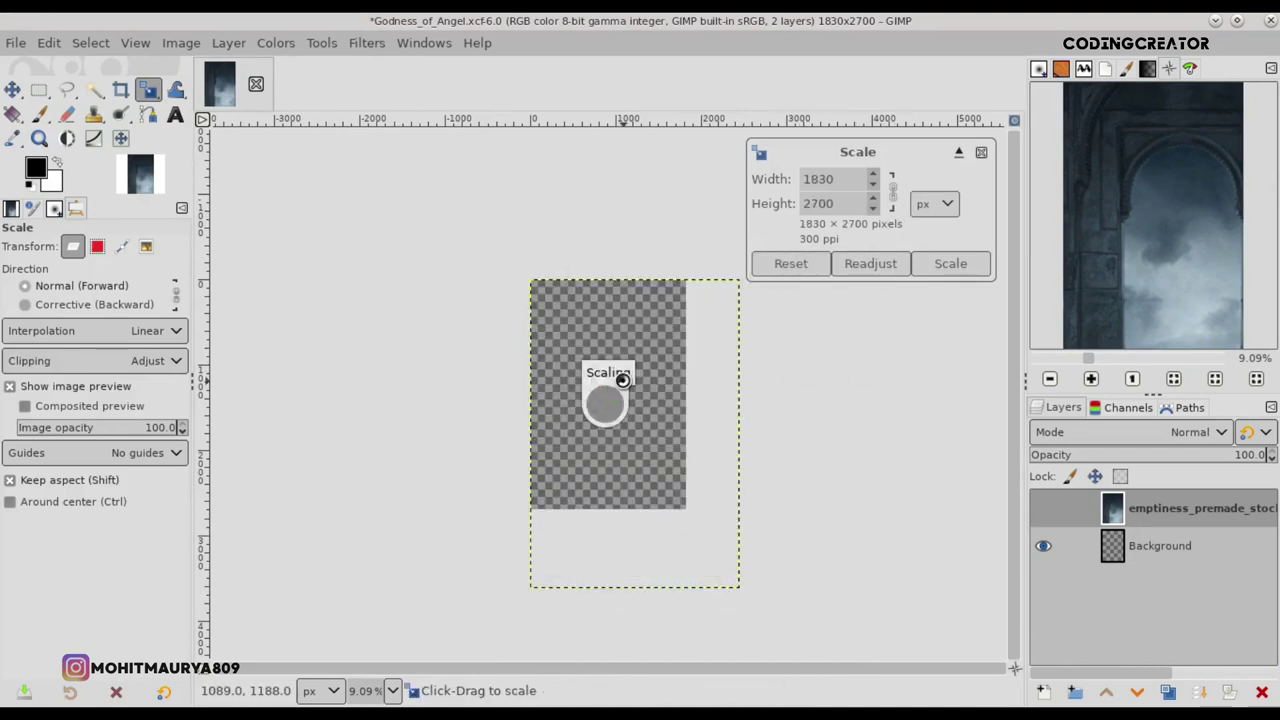
{"action": "scroll", "coordinate": [623, 381], "scroll_direction": "up", "scroll_amount": 3}
{"action": "key", "text": "m"}
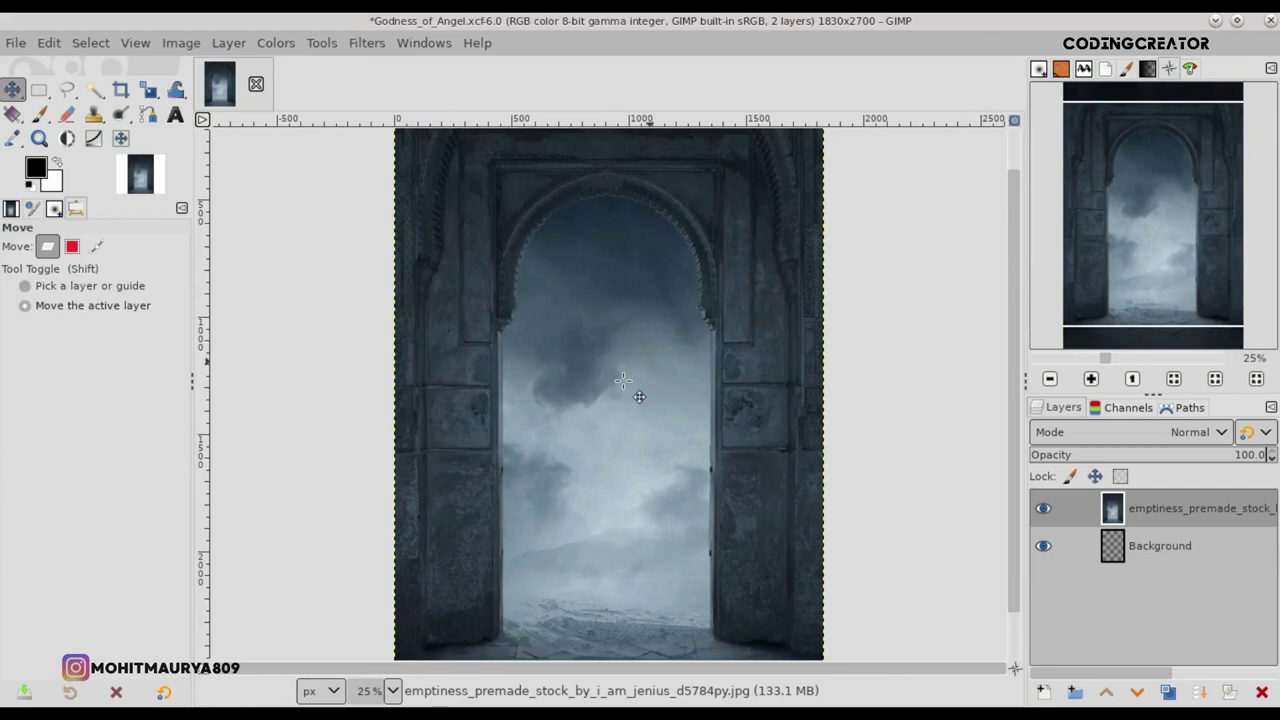
{"action": "scroll", "coordinate": [623, 381], "scroll_direction": "down", "scroll_amount": 1}
{"action": "left_click", "coordinate": [1043, 510]}
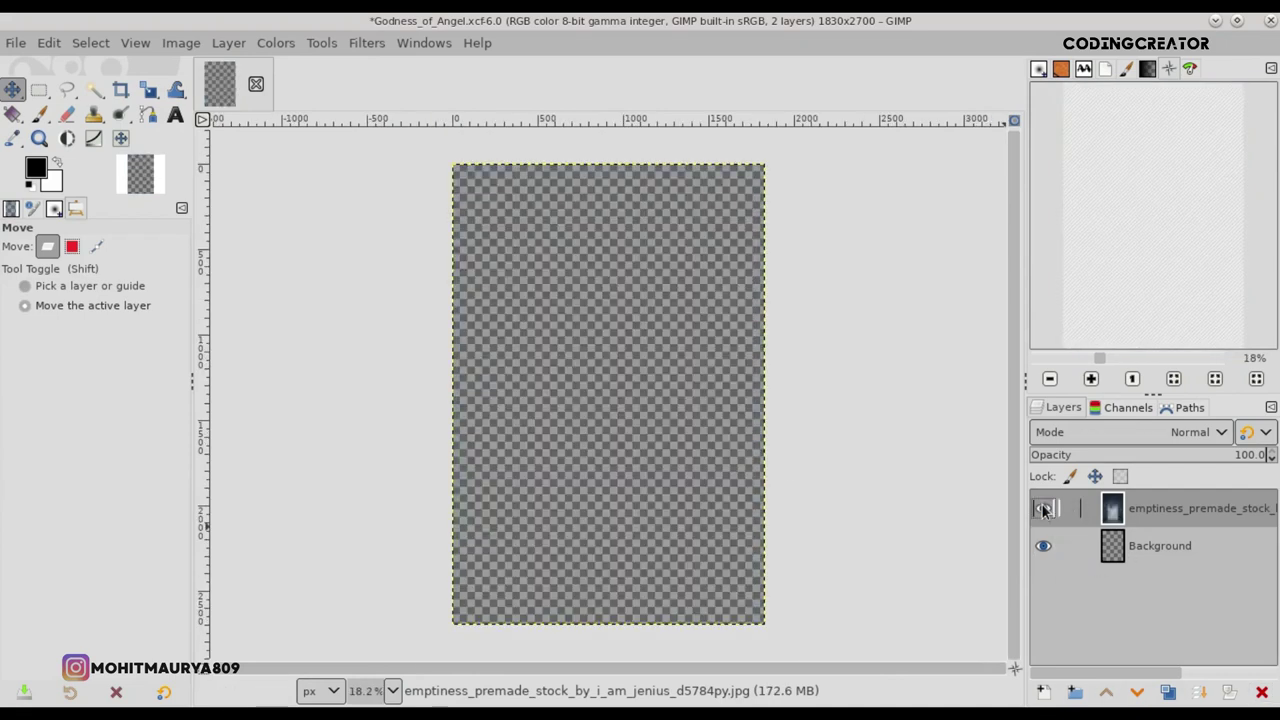
Step: Duplicate the archway layer, rename the copy 'outdoor', and save the file
{"action": "left_click", "coordinate": [1168, 692]}
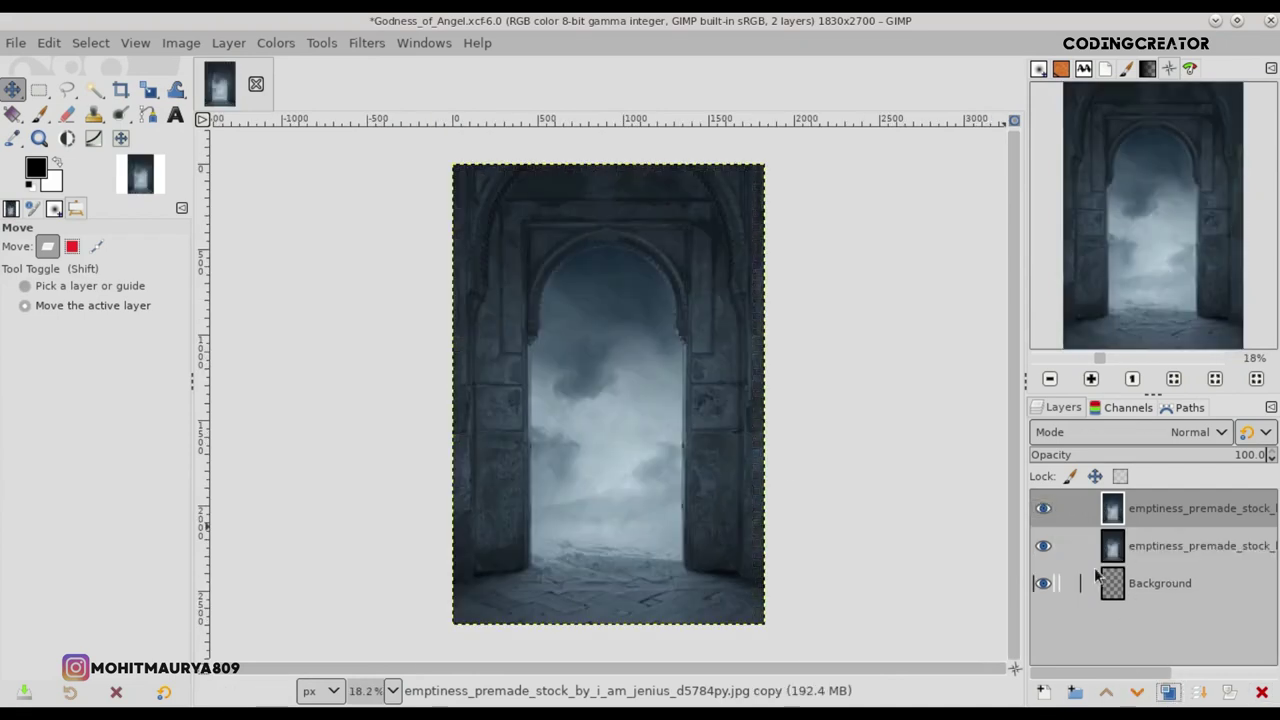
{"action": "double_click", "coordinate": [1163, 512]}
{"action": "key", "text": "BackSpace"}
{"action": "type", "text": "or"}
{"action": "key", "text": "Return"}
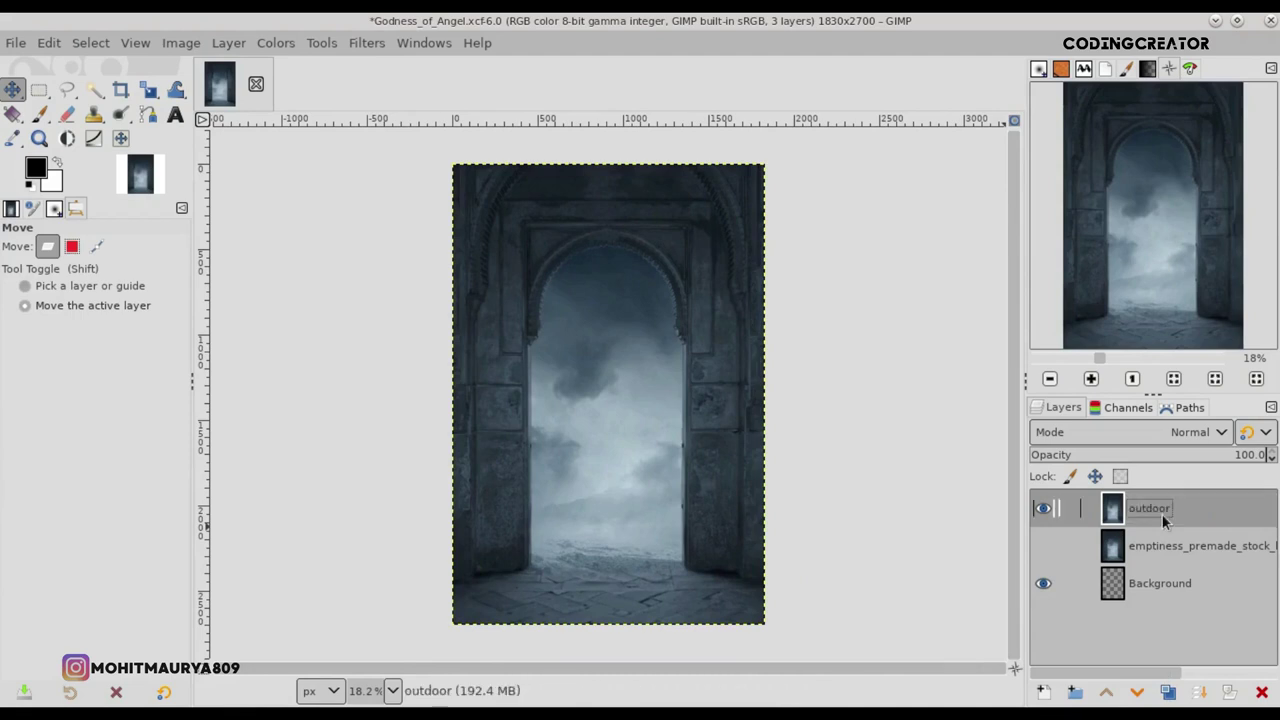
{"action": "key", "text": "ctrl+s"}
{"action": "left_click", "coordinate": [275, 42]}
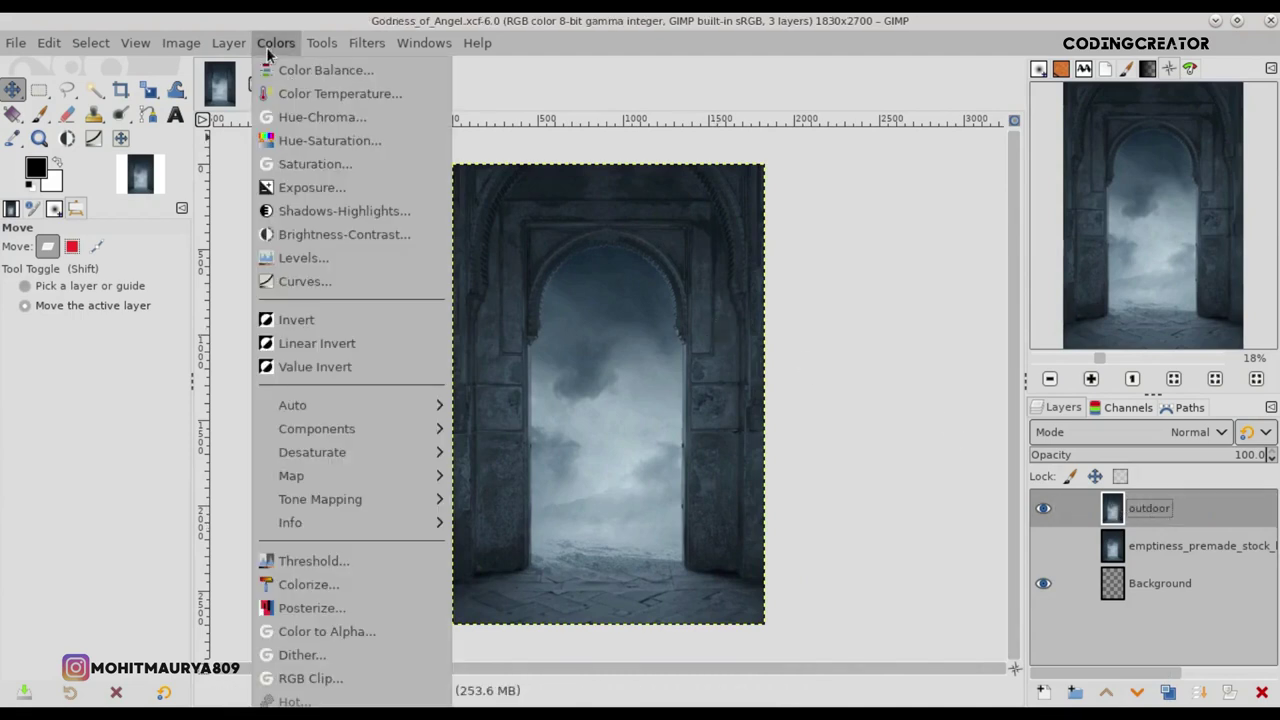
Step: Apply Levels to the outdoor layer with input values 25, 1.37 and 238
{"action": "left_click", "coordinate": [305, 254]}
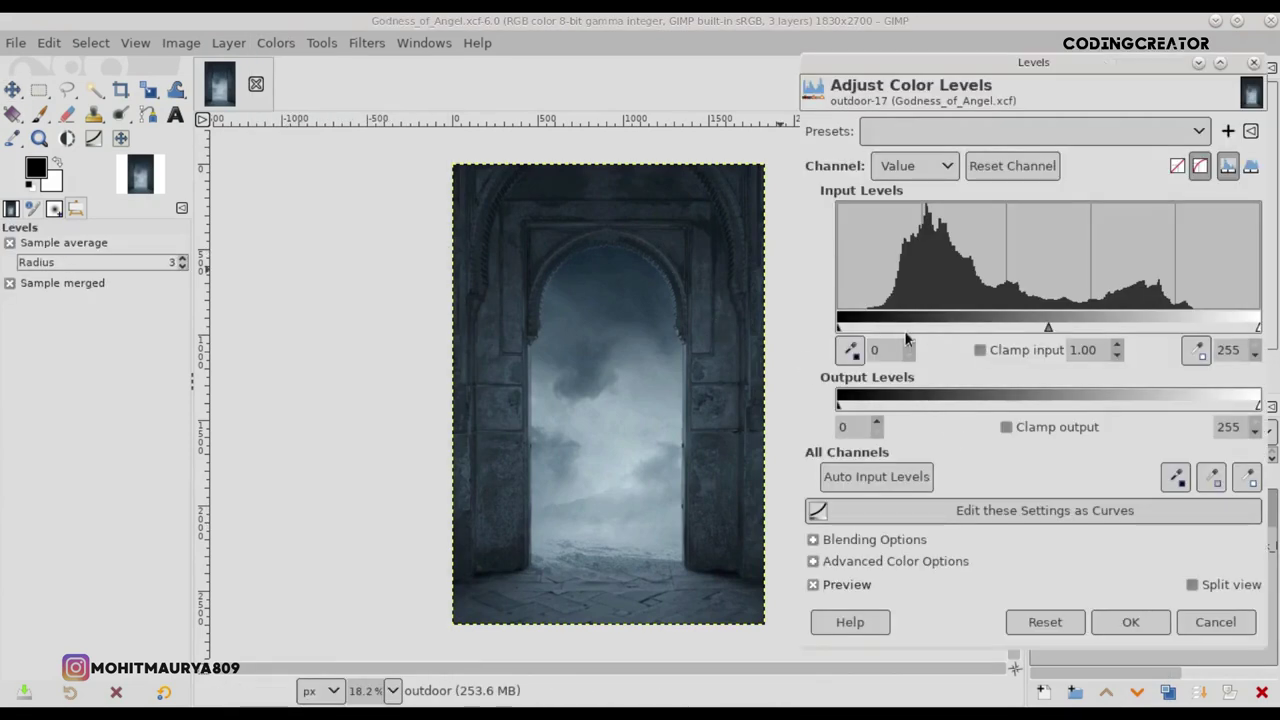
{"action": "left_click_drag", "start_coordinate": [845, 330], "coordinate": [876, 331]}
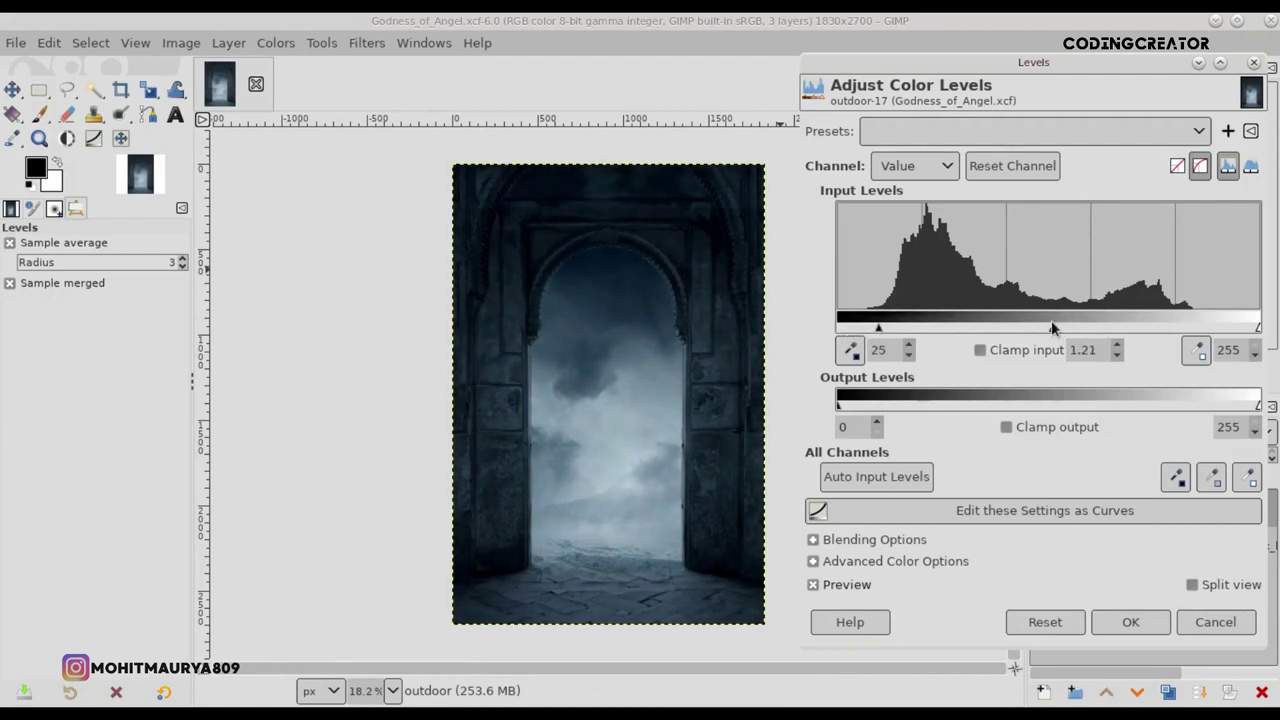
{"action": "left_click_drag", "start_coordinate": [1051, 322], "coordinate": [1042, 322]}
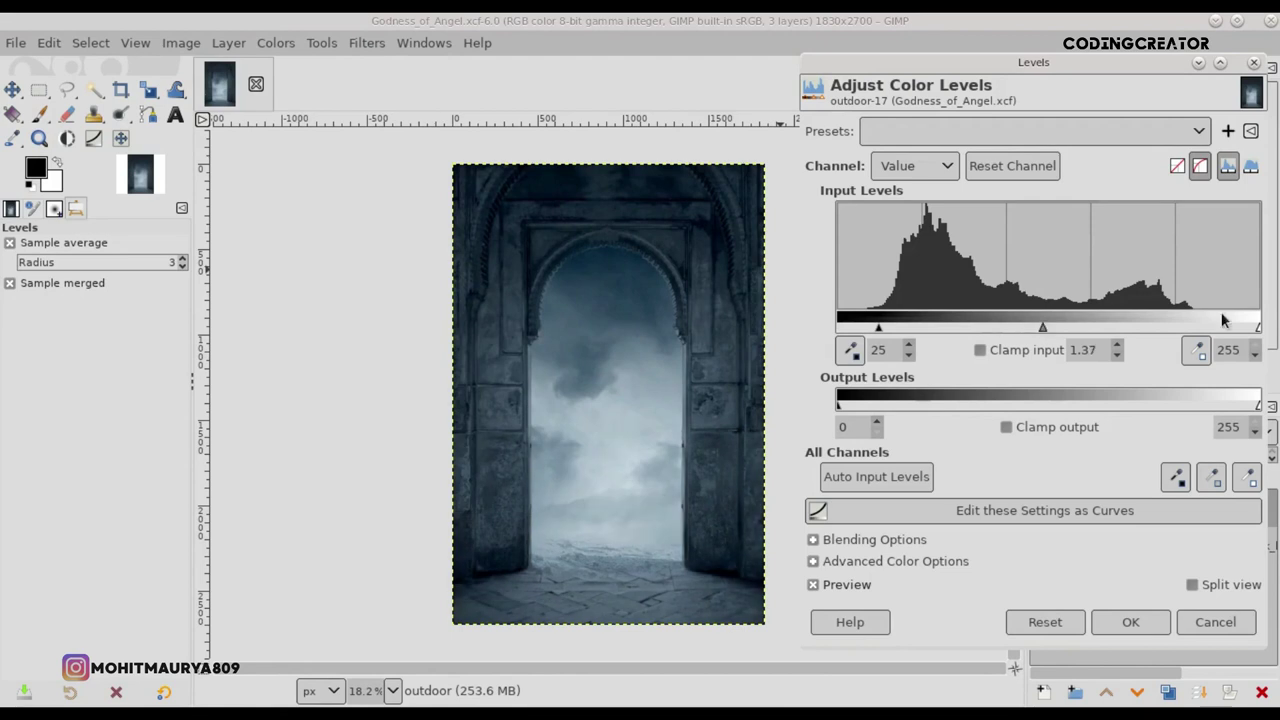
{"action": "left_click_drag", "start_coordinate": [1256, 326], "coordinate": [1196, 327]}
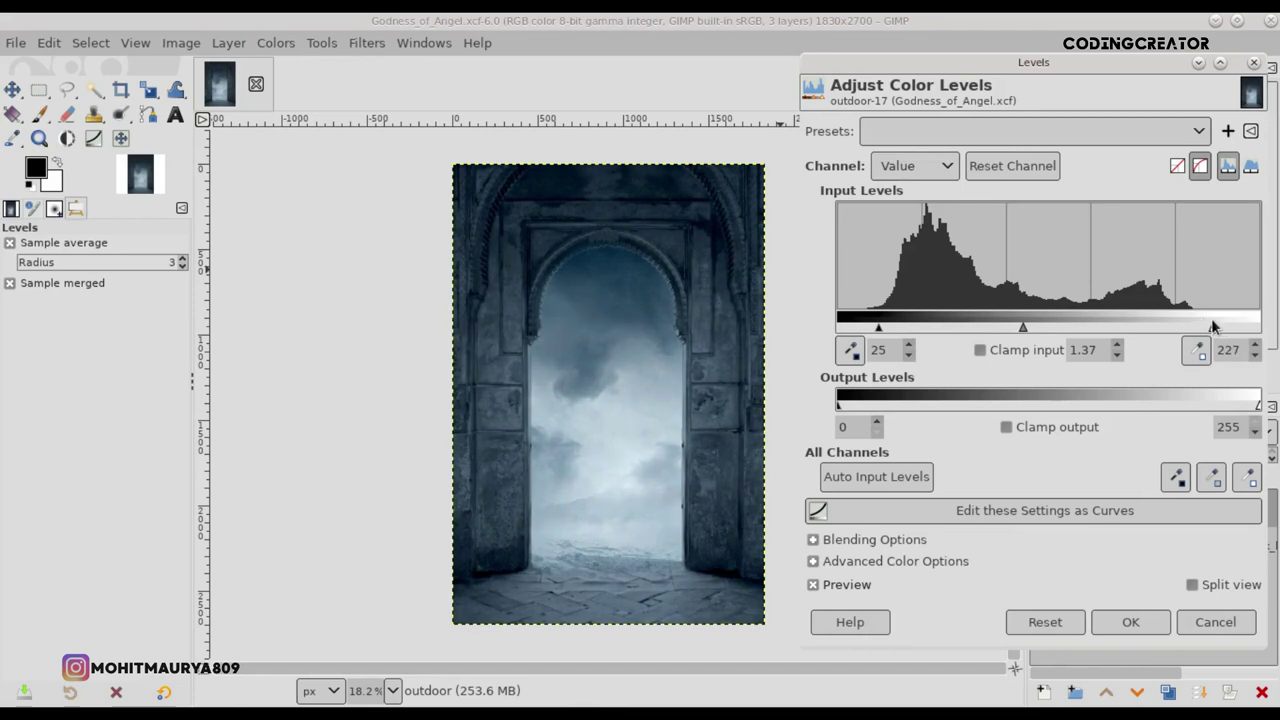
{"action": "left_click", "coordinate": [851, 591]}
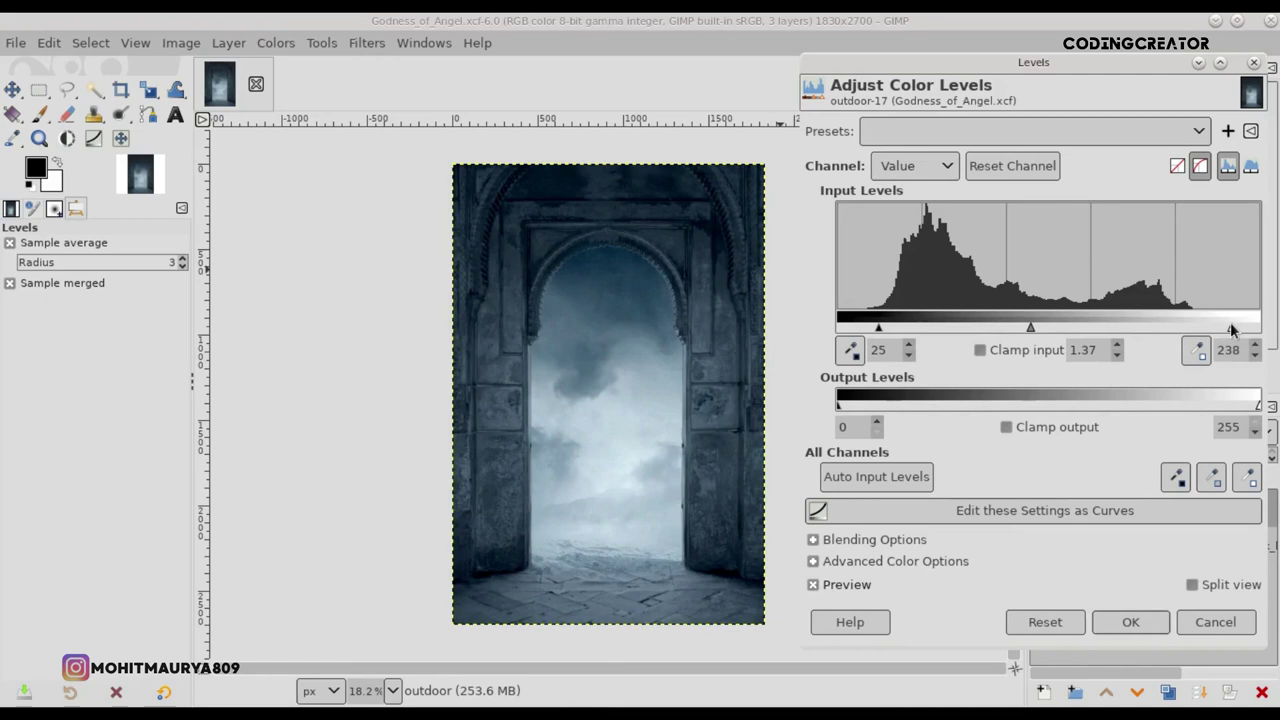
{"action": "left_click", "coordinate": [855, 592]}
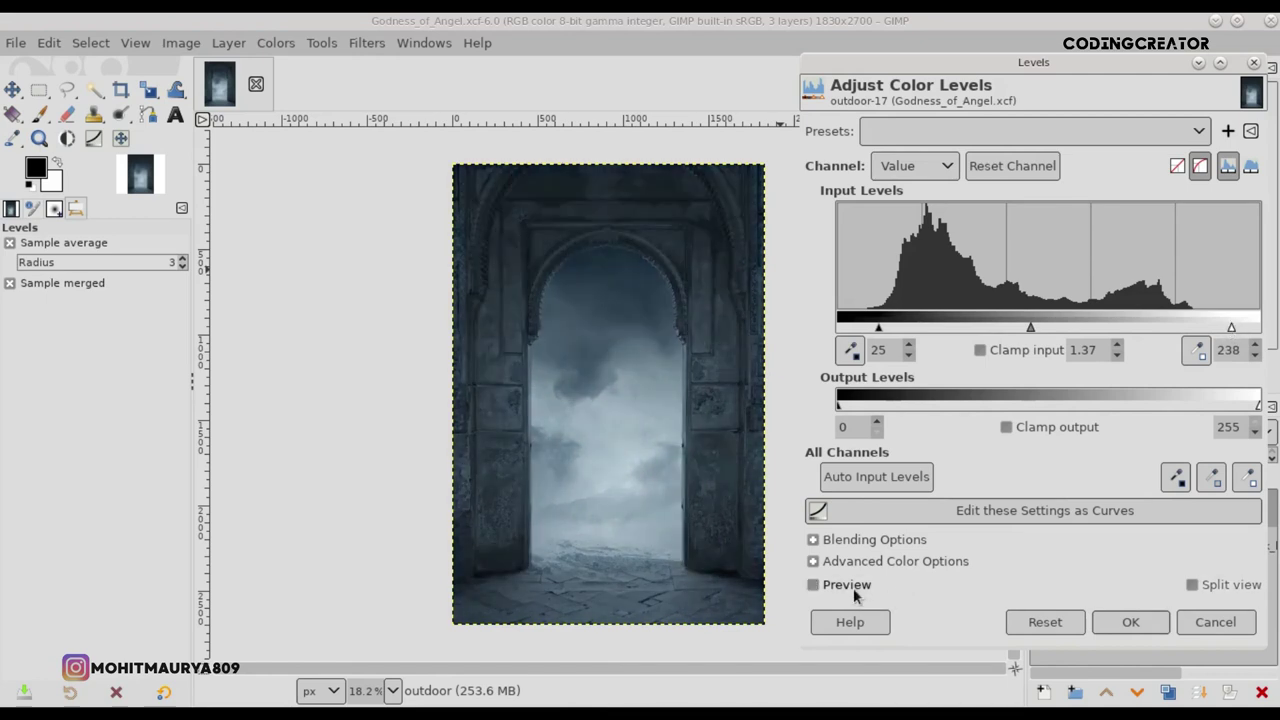
{"action": "left_click", "coordinate": [855, 592]}
{"action": "left_click", "coordinate": [1130, 621]}
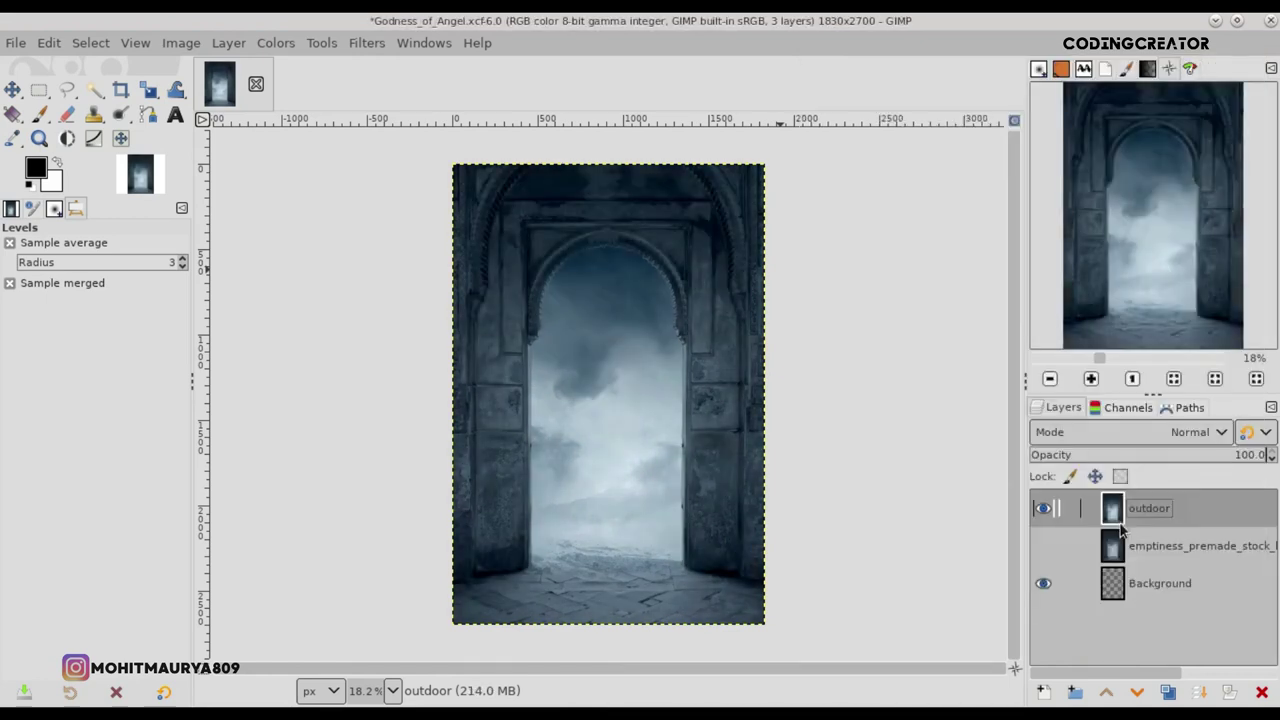
Step: With Free Select at 100% zoom, start the outline up the left doorway edge from its base
{"action": "left_click", "coordinate": [66, 89]}
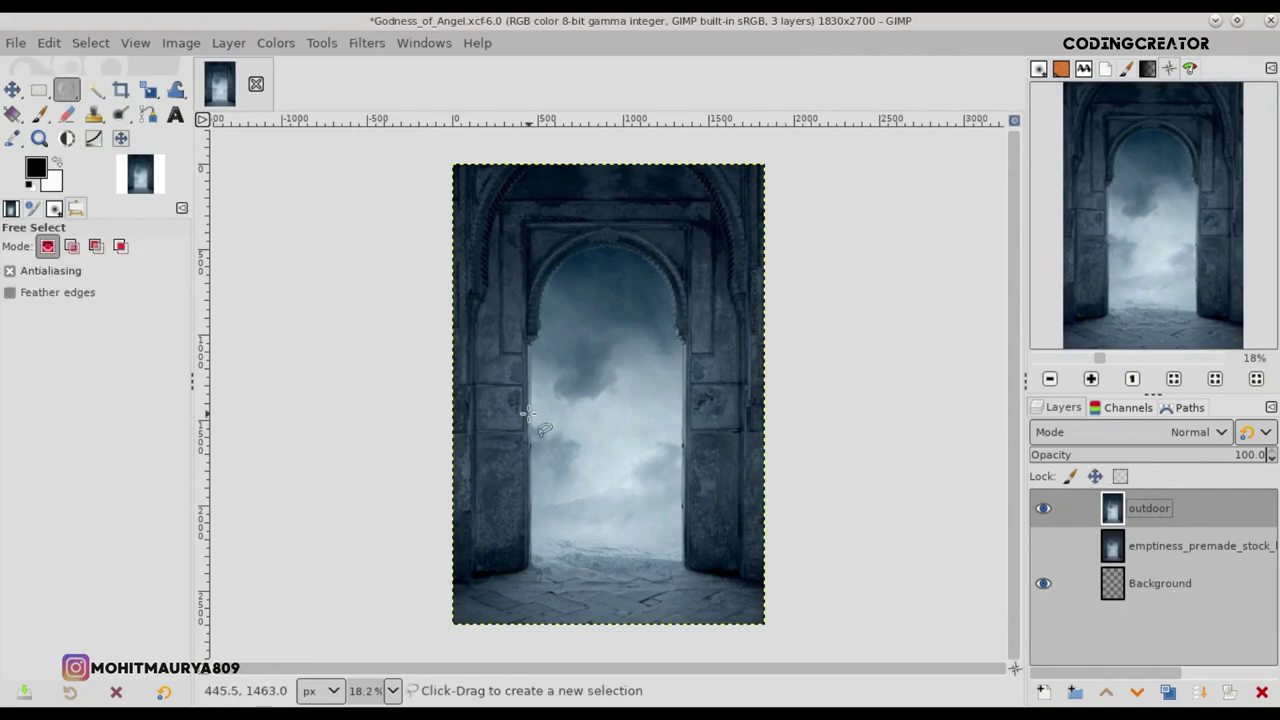
{"action": "key", "text": "1"}
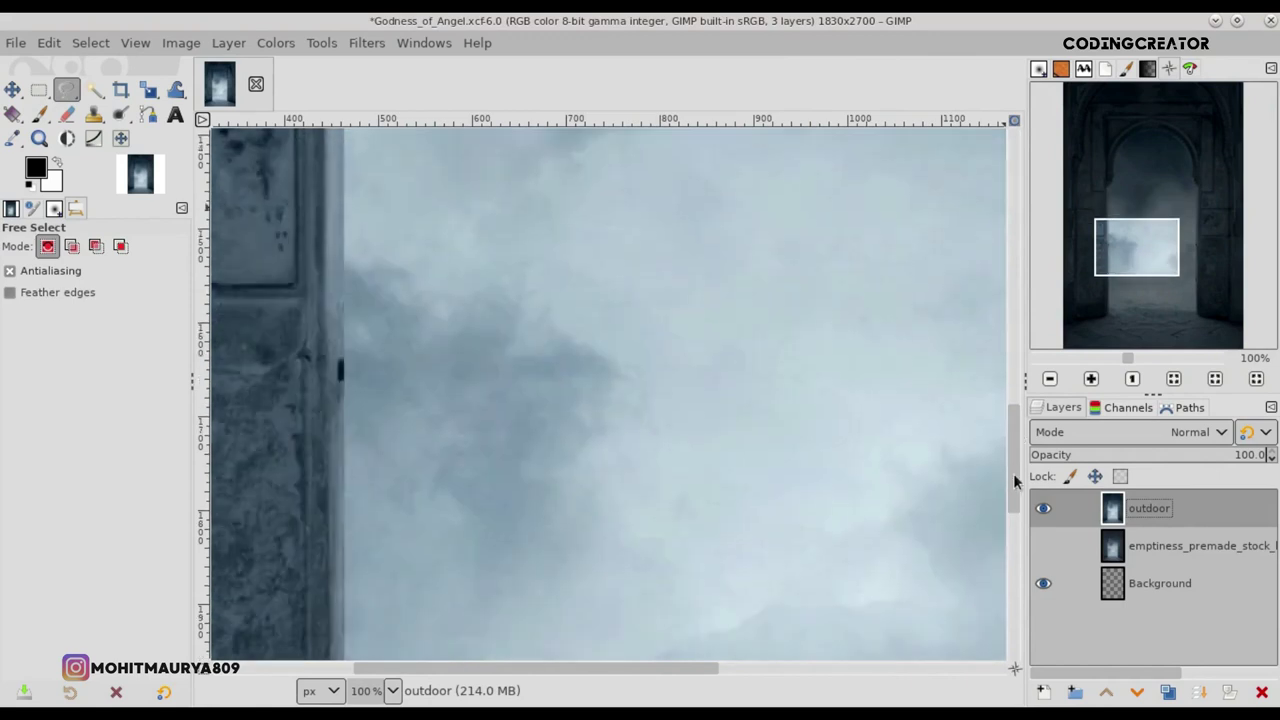
{"action": "left_click_drag", "start_coordinate": [1014, 482], "coordinate": [1010, 594]}
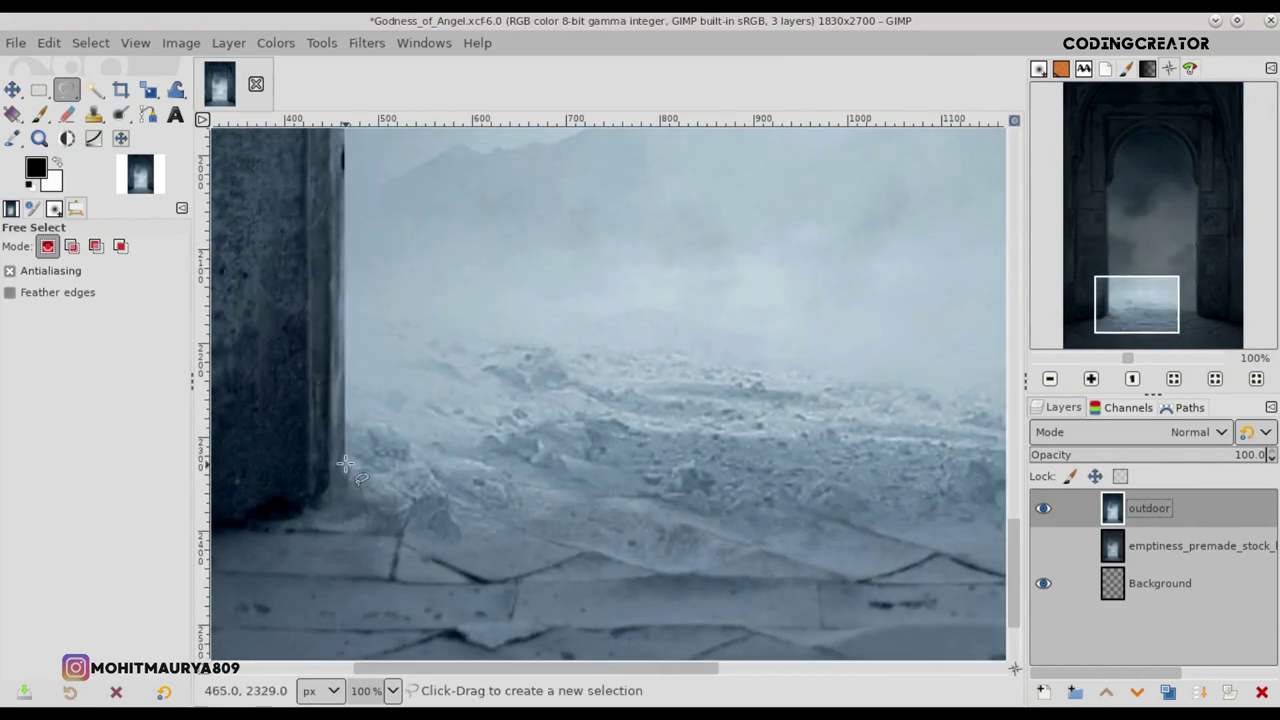
{"action": "left_click", "coordinate": [344, 463]}
{"action": "left_click", "coordinate": [342, 170]}
Step: Trace the outline up the arch's carved inner left edge
{"action": "scroll", "coordinate": [600, 340], "scroll_direction": "up", "scroll_amount": 5}
{"action": "mouse_move", "coordinate": [1014, 445]}
{"action": "left_mouse_down"}
{"action": "mouse_move", "coordinate": [1027, 347]}
{"action": "mouse_move", "coordinate": [994, 323]}
{"action": "left_mouse_up"}
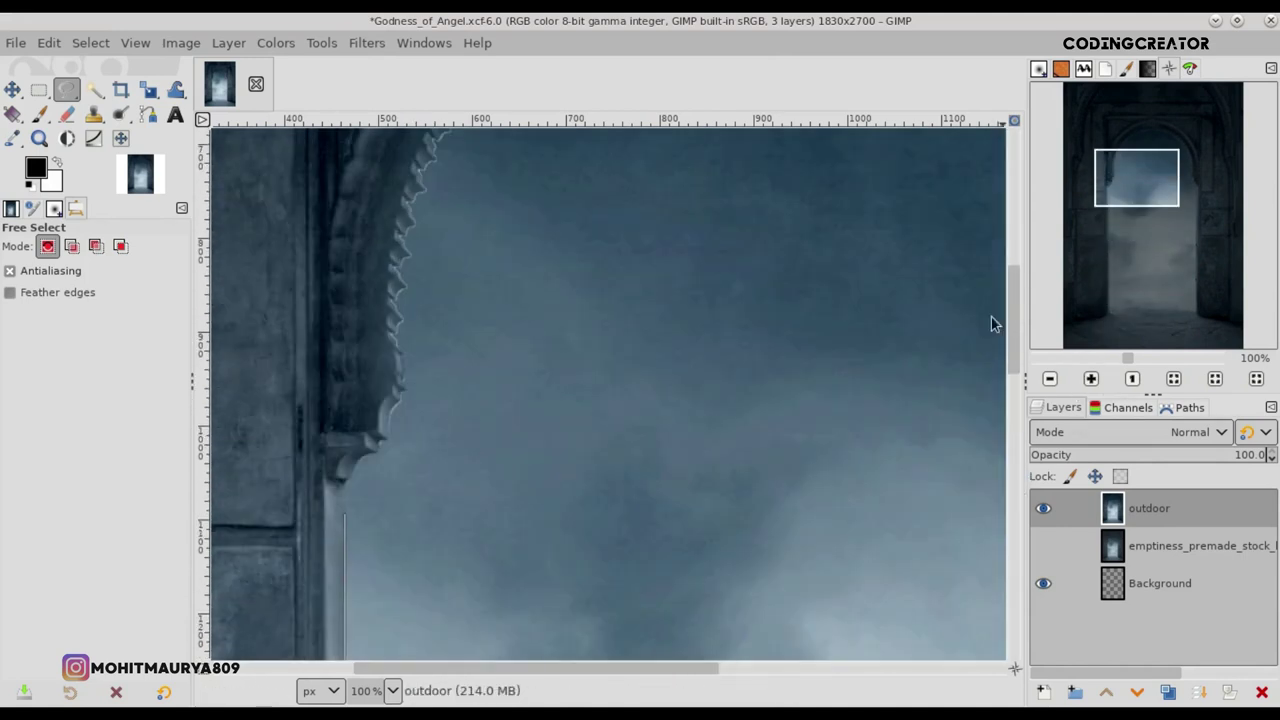
{"action": "scroll", "coordinate": [344, 483], "scroll_direction": "up", "scroll_amount": 3, "text": "ctrl"}
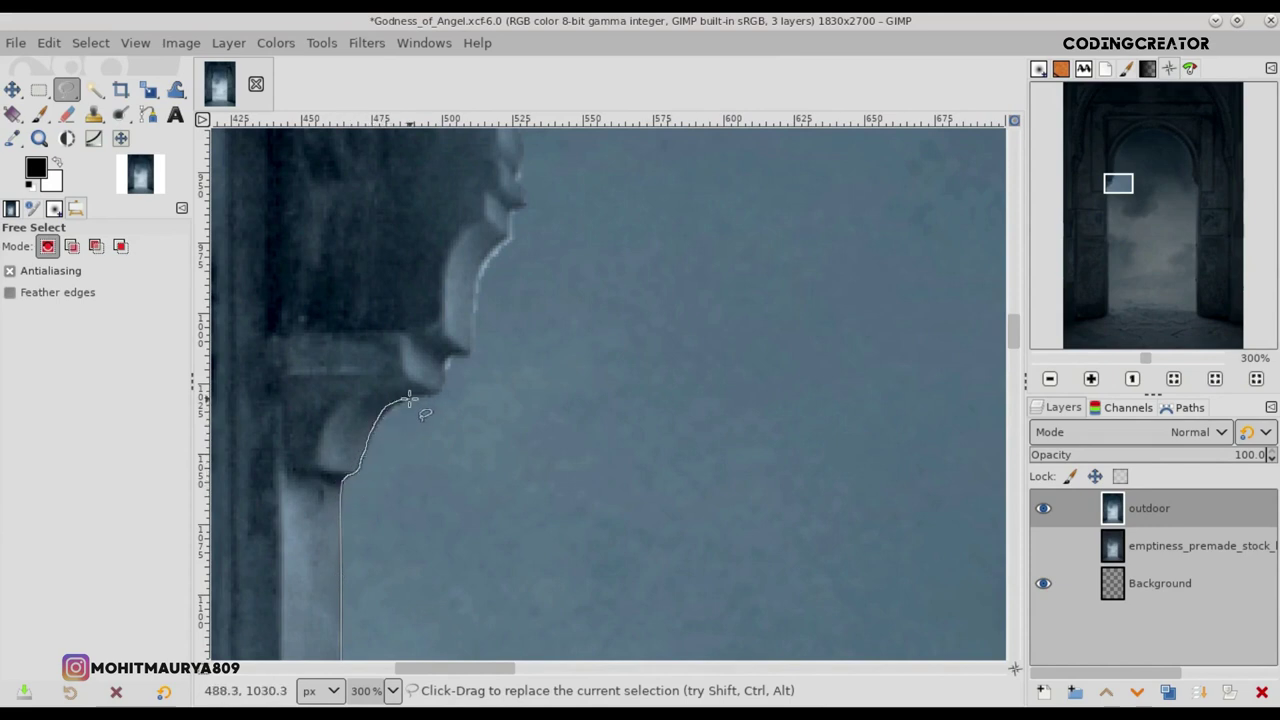
{"action": "mouse_move", "coordinate": [476, 298]}
{"action": "left_mouse_down"}
{"action": "mouse_move", "coordinate": [522, 192]}
{"action": "mouse_move", "coordinate": [518, 162]}
{"action": "left_mouse_up"}
{"action": "scroll", "coordinate": [471, 571], "scroll_direction": "up", "scroll_amount": 5}
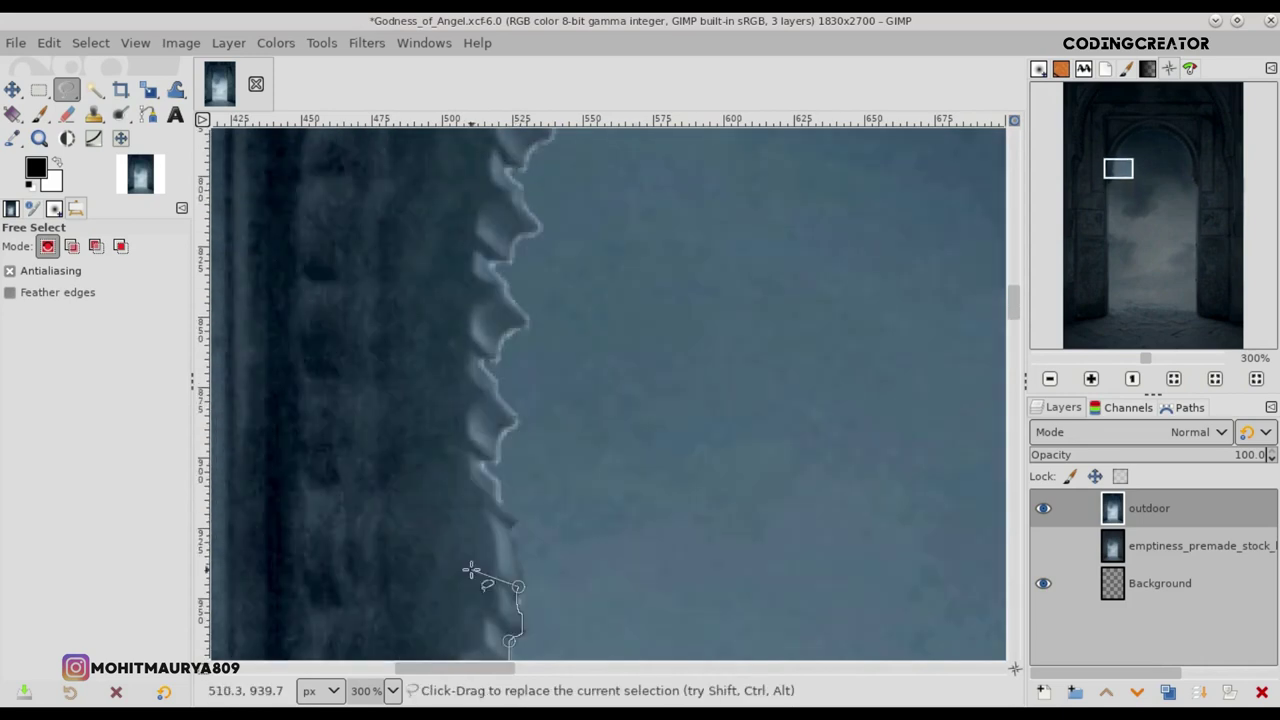
{"action": "left_click_drag", "start_coordinate": [505, 440], "coordinate": [483, 365]}
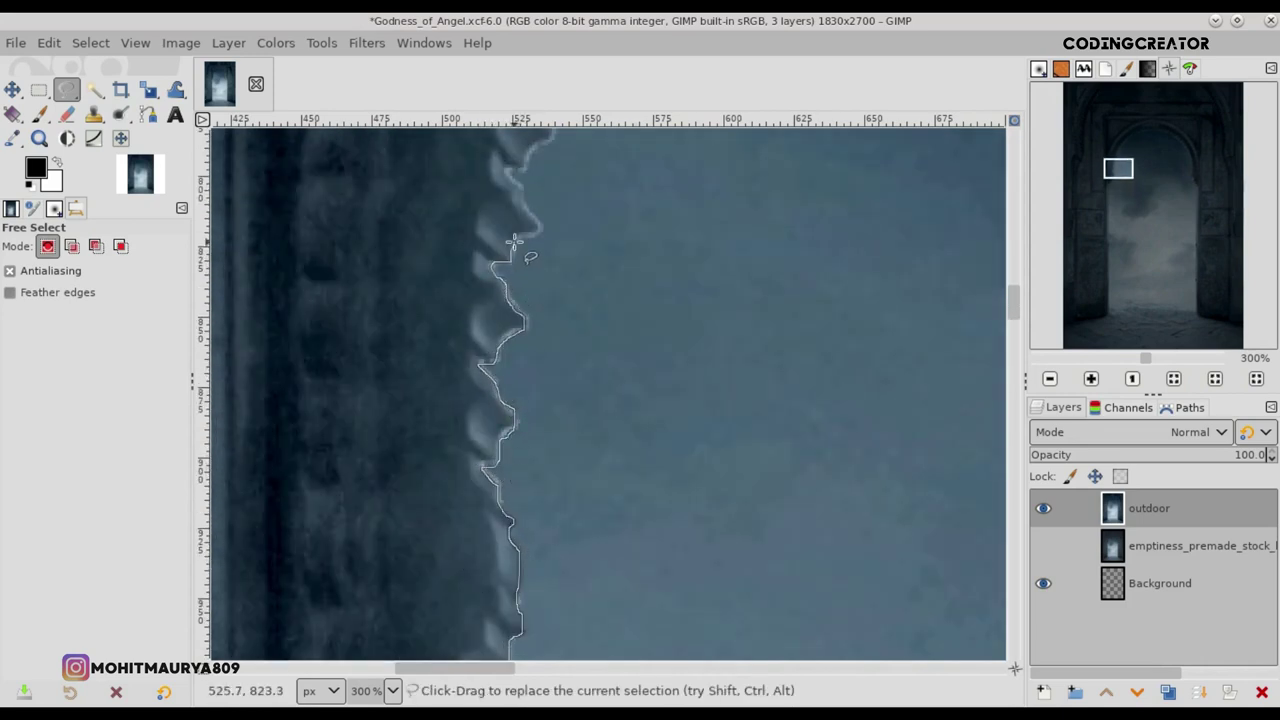
{"action": "scroll", "coordinate": [522, 197], "scroll_direction": "up", "scroll_amount": 3}
{"action": "mouse_move", "coordinate": [523, 457]}
{"action": "left_mouse_down"}
{"action": "mouse_move", "coordinate": [551, 414]}
{"action": "mouse_move", "coordinate": [535, 350]}
{"action": "mouse_move", "coordinate": [575, 305]}
{"action": "left_mouse_up"}
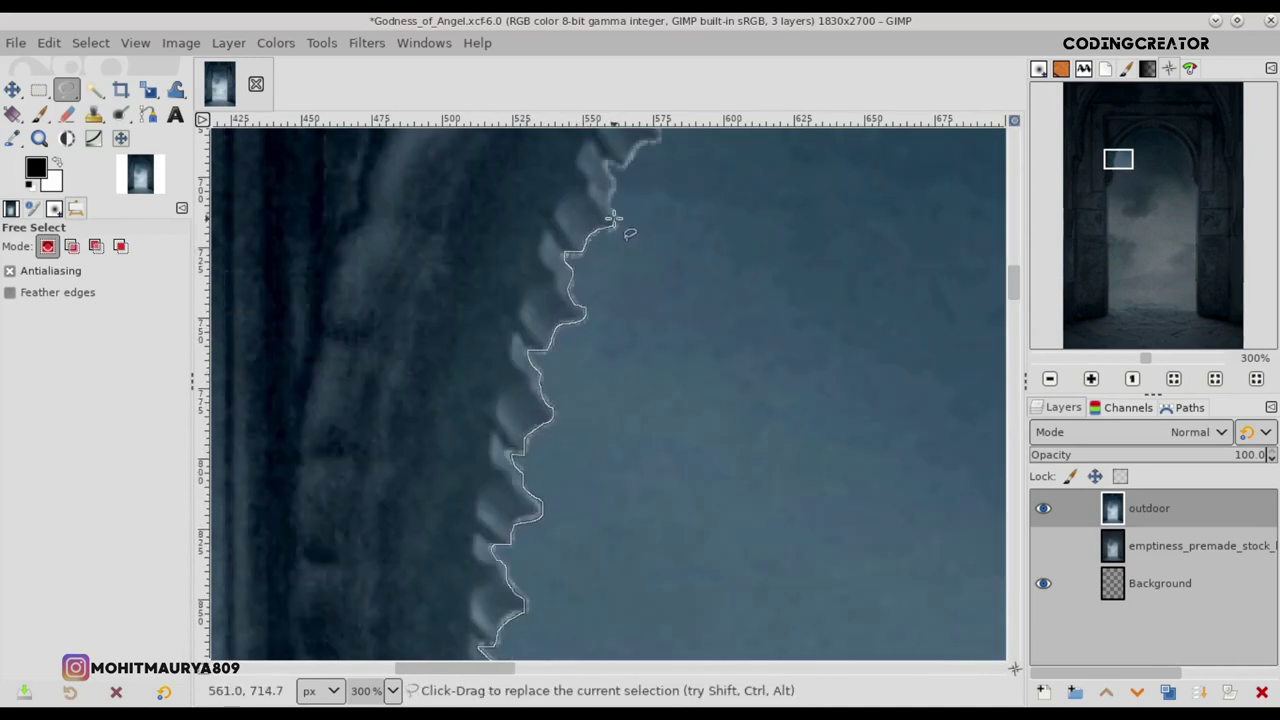
{"action": "scroll", "coordinate": [613, 218], "scroll_direction": "up", "scroll_amount": 2}
{"action": "scroll", "coordinate": [610, 545], "scroll_direction": "up", "scroll_amount": 2}
{"action": "mouse_move", "coordinate": [652, 490]}
{"action": "left_mouse_down"}
{"action": "mouse_move", "coordinate": [658, 428]}
{"action": "mouse_move", "coordinate": [702, 390]}
{"action": "left_mouse_up"}
Step: Continue the outline across the top of the arch
{"action": "mouse_move", "coordinate": [768, 291]}
{"action": "left_mouse_down"}
{"action": "mouse_move", "coordinate": [864, 199]}
{"action": "mouse_move", "coordinate": [903, 185]}
{"action": "left_mouse_up"}
{"action": "left_click_drag", "start_coordinate": [465, 670], "coordinate": [568, 670]}
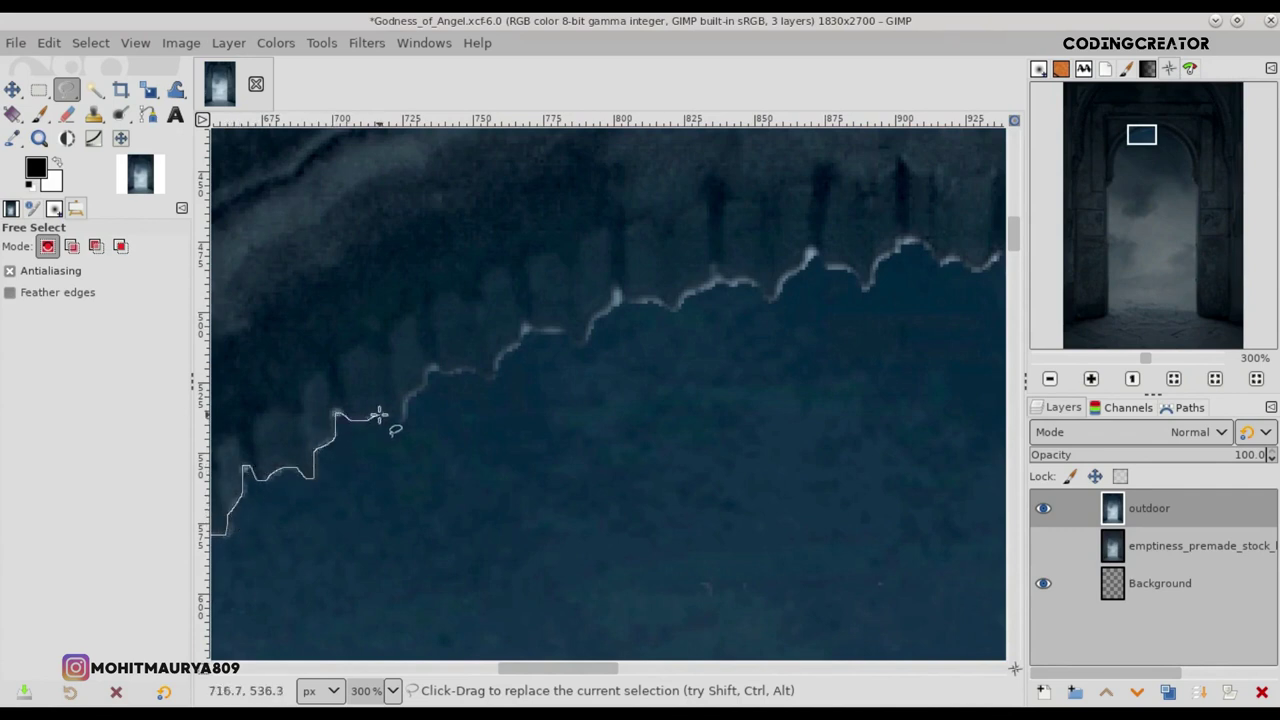
{"action": "mouse_move", "coordinate": [420, 395]}
{"action": "left_mouse_down"}
{"action": "mouse_move", "coordinate": [534, 334]}
{"action": "mouse_move", "coordinate": [648, 300]}
{"action": "left_mouse_up"}
{"action": "mouse_move", "coordinate": [840, 265]}
{"action": "left_mouse_down"}
{"action": "mouse_move", "coordinate": [903, 251]}
{"action": "mouse_move", "coordinate": [966, 263]}
{"action": "left_mouse_up"}
{"action": "left_click_drag", "start_coordinate": [558, 670], "coordinate": [656, 670]}
{"action": "left_click_drag", "start_coordinate": [352, 267], "coordinate": [416, 289]}
{"action": "left_click_drag", "start_coordinate": [521, 288], "coordinate": [521, 304]}
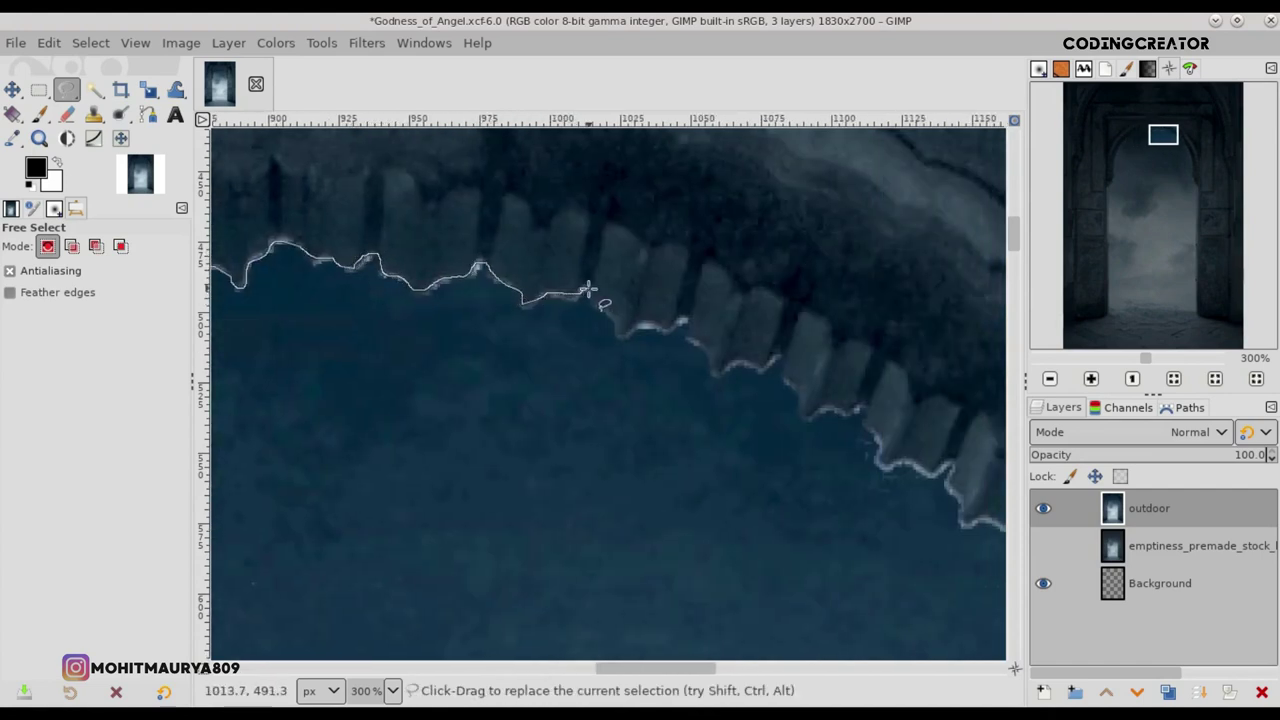
Step: Trace the outline down the arch's right side and right doorway edge
{"action": "mouse_move", "coordinate": [726, 370]}
{"action": "left_mouse_down"}
{"action": "mouse_move", "coordinate": [870, 422]}
{"action": "mouse_move", "coordinate": [912, 466]}
{"action": "left_mouse_up"}
{"action": "left_click_drag", "start_coordinate": [963, 515], "coordinate": [396, 148]}
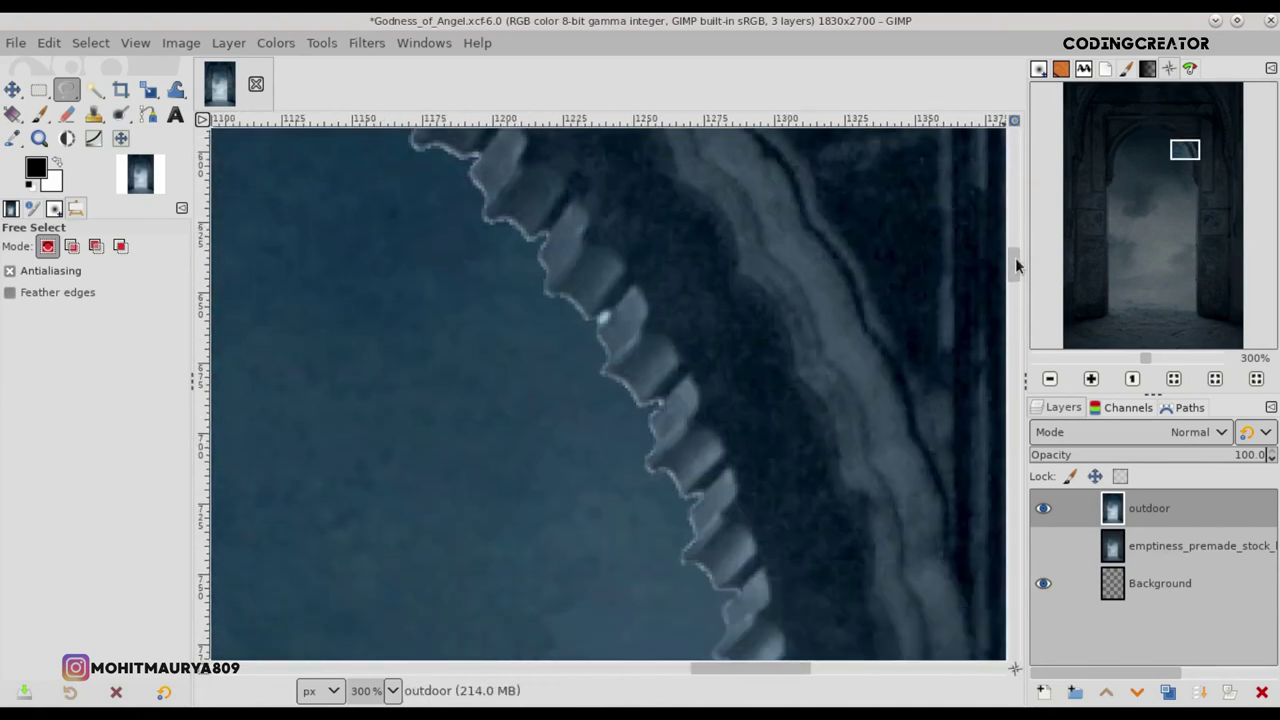
{"action": "left_click_drag", "start_coordinate": [468, 243], "coordinate": [548, 336]}
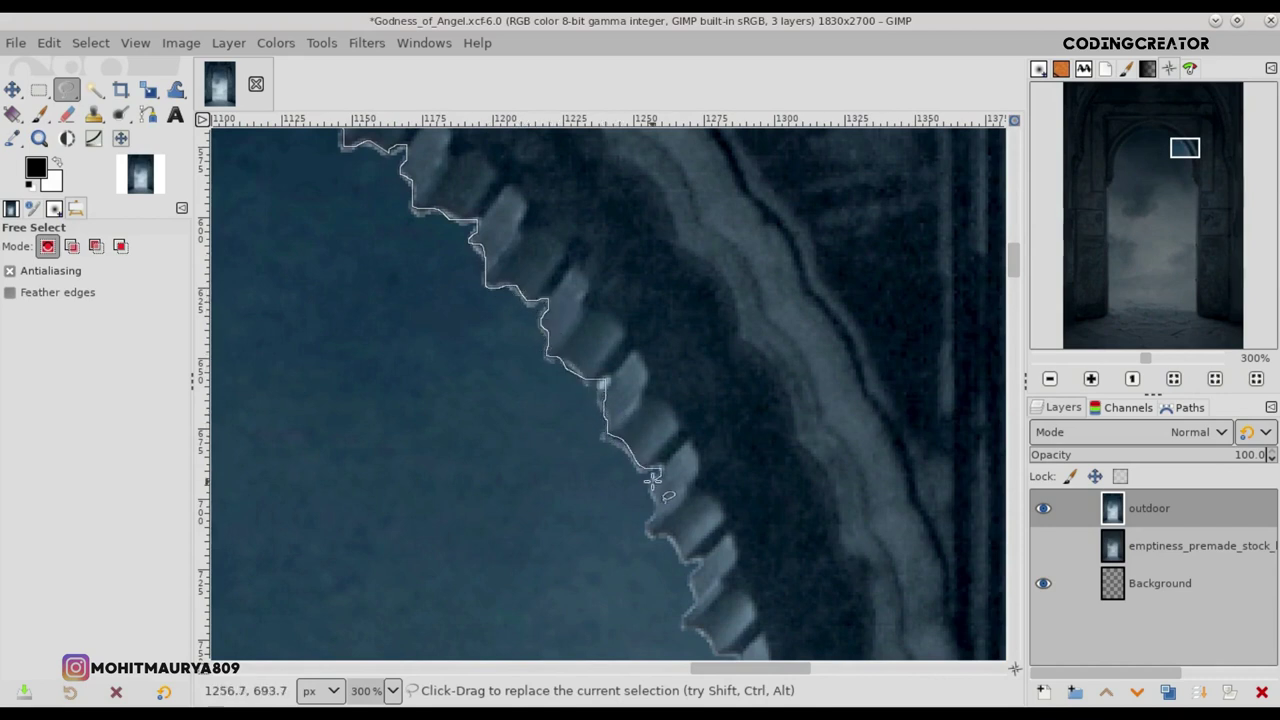
{"action": "left_click_drag", "start_coordinate": [738, 652], "coordinate": [722, 178]}
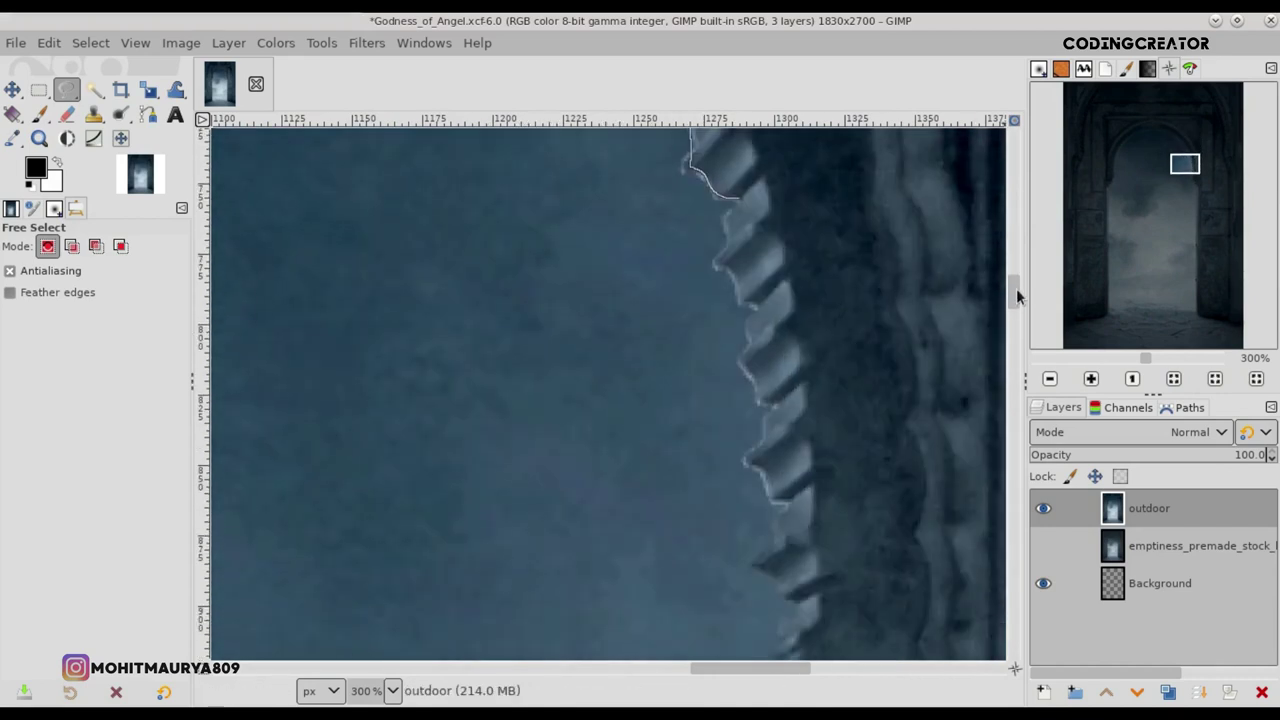
{"action": "left_click_drag", "start_coordinate": [751, 262], "coordinate": [765, 364]}
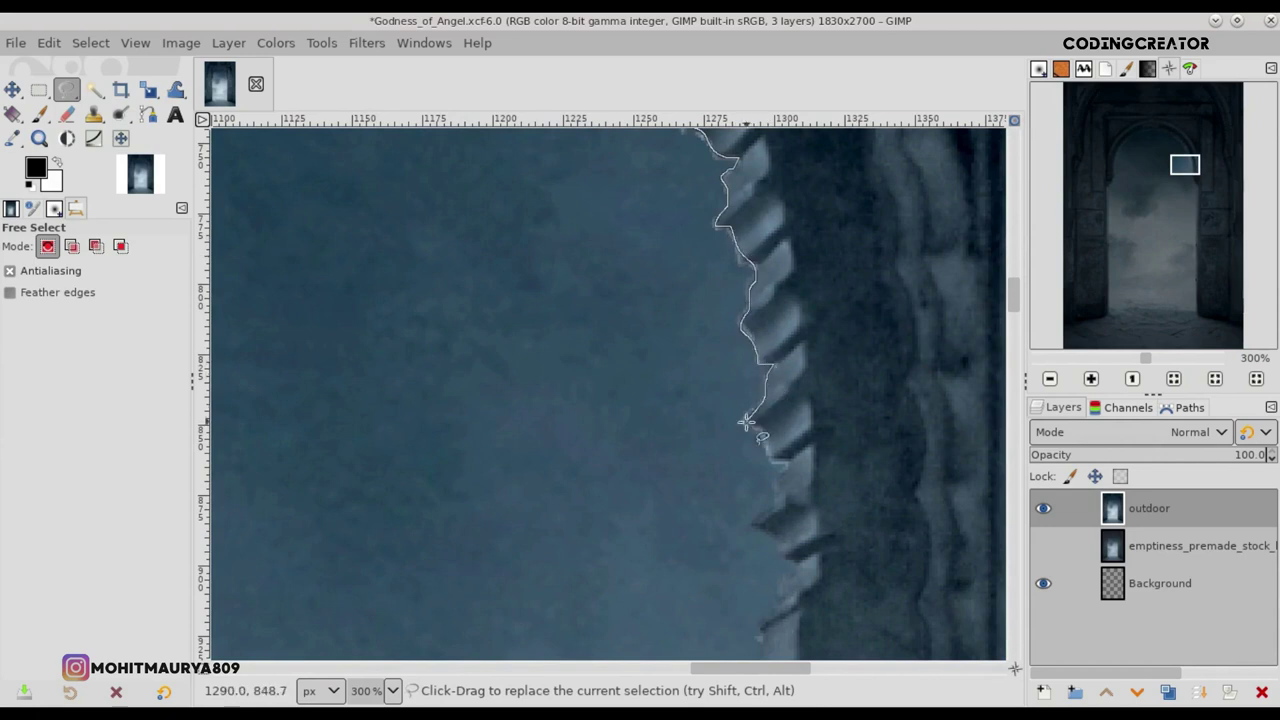
{"action": "mouse_move", "coordinate": [791, 579]}
{"action": "left_mouse_down"}
{"action": "mouse_move", "coordinate": [791, 194]}
{"action": "mouse_move", "coordinate": [763, 309]}
{"action": "mouse_move", "coordinate": [795, 449]}
{"action": "mouse_move", "coordinate": [905, 650]}
{"action": "left_mouse_up"}
{"action": "left_click_drag", "start_coordinate": [1013, 323], "coordinate": [1013, 440]}
Step: Extend the outline leftward across the floor to close the doorway shape
{"action": "key", "text": "minus"}
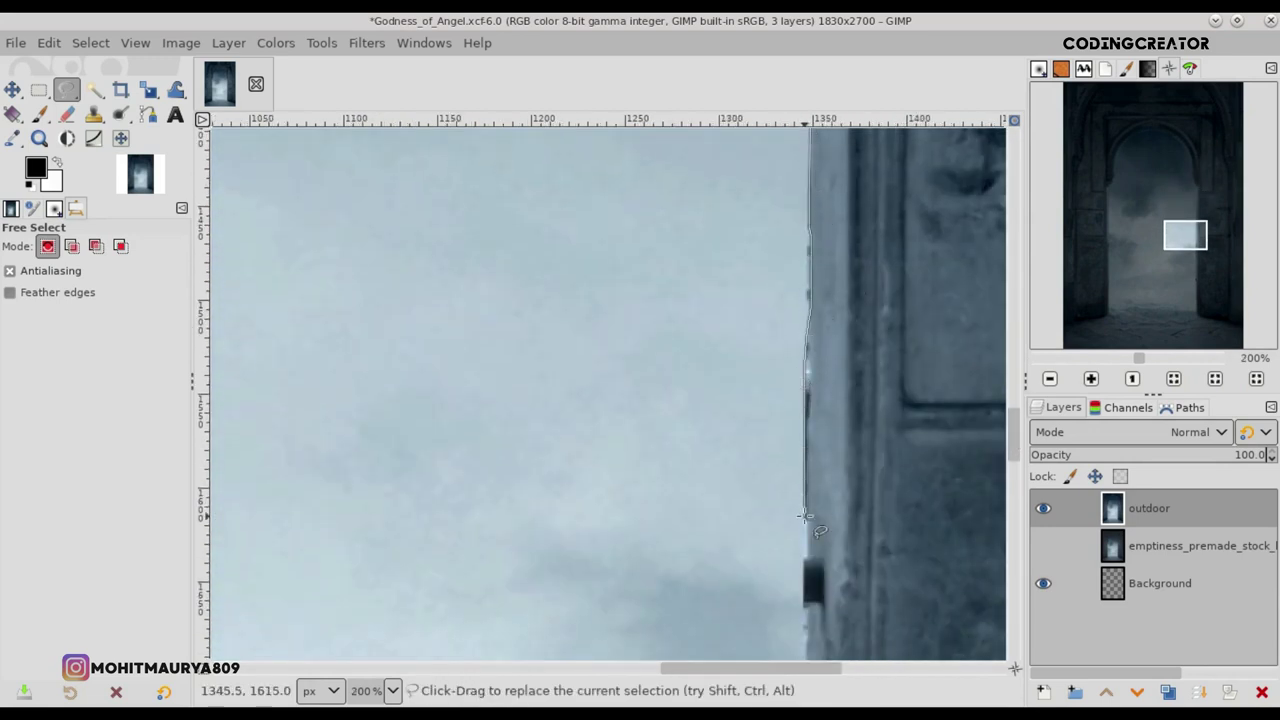
{"action": "scroll", "coordinate": [805, 520], "scroll_direction": "down", "scroll_amount": 2}
{"action": "scroll", "coordinate": [805, 510], "scroll_direction": "down", "scroll_amount": 3}
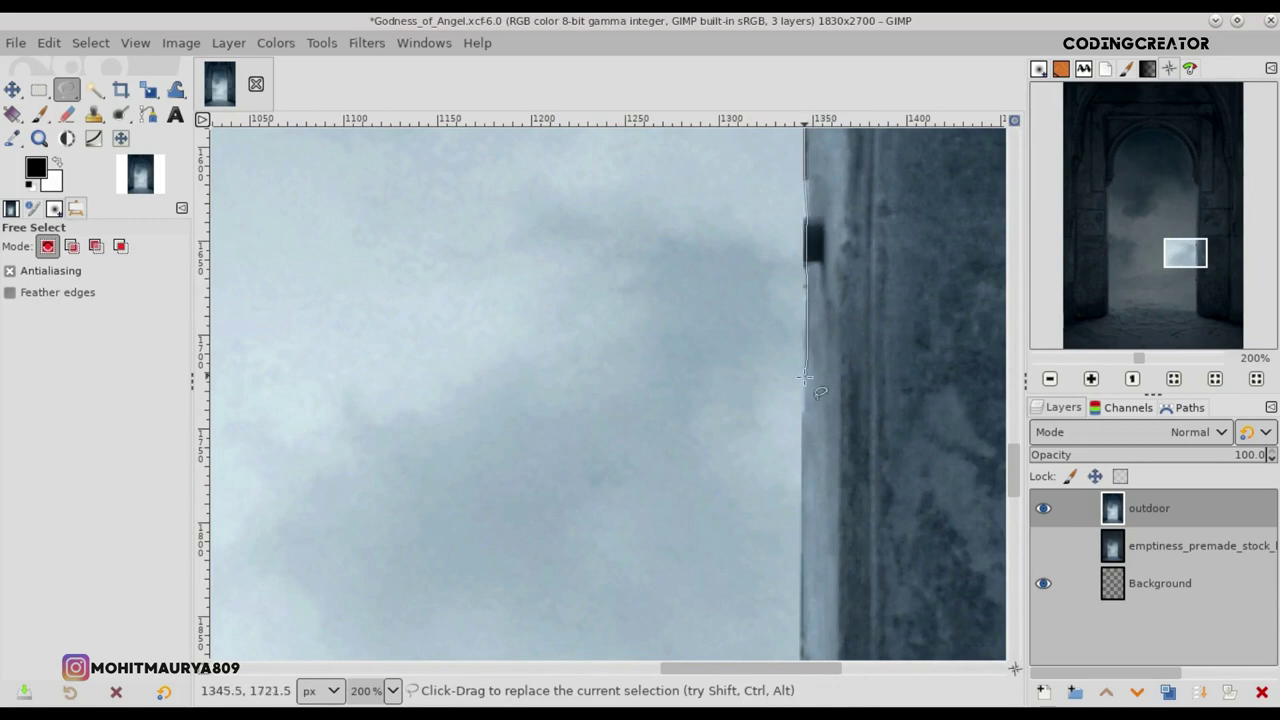
{"action": "scroll", "coordinate": [1013, 514], "scroll_direction": "down", "scroll_amount": 5}
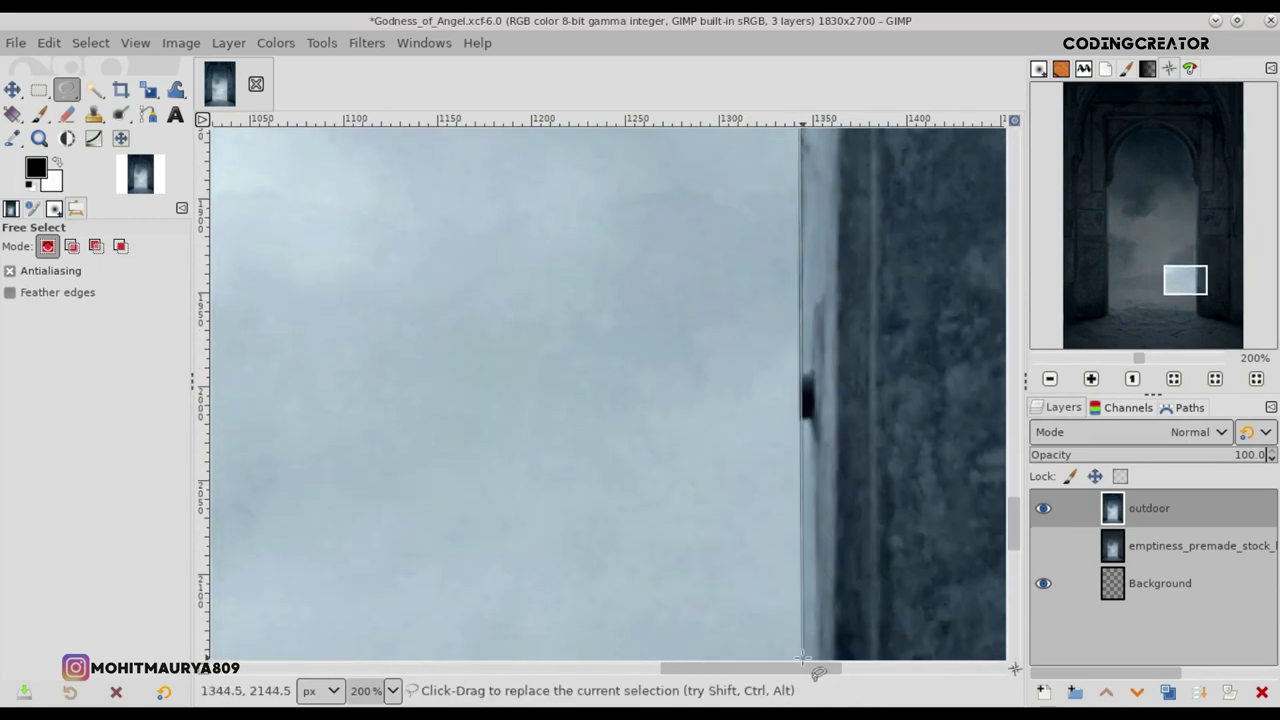
{"action": "left_click_drag", "start_coordinate": [1014, 508], "coordinate": [1014, 586]}
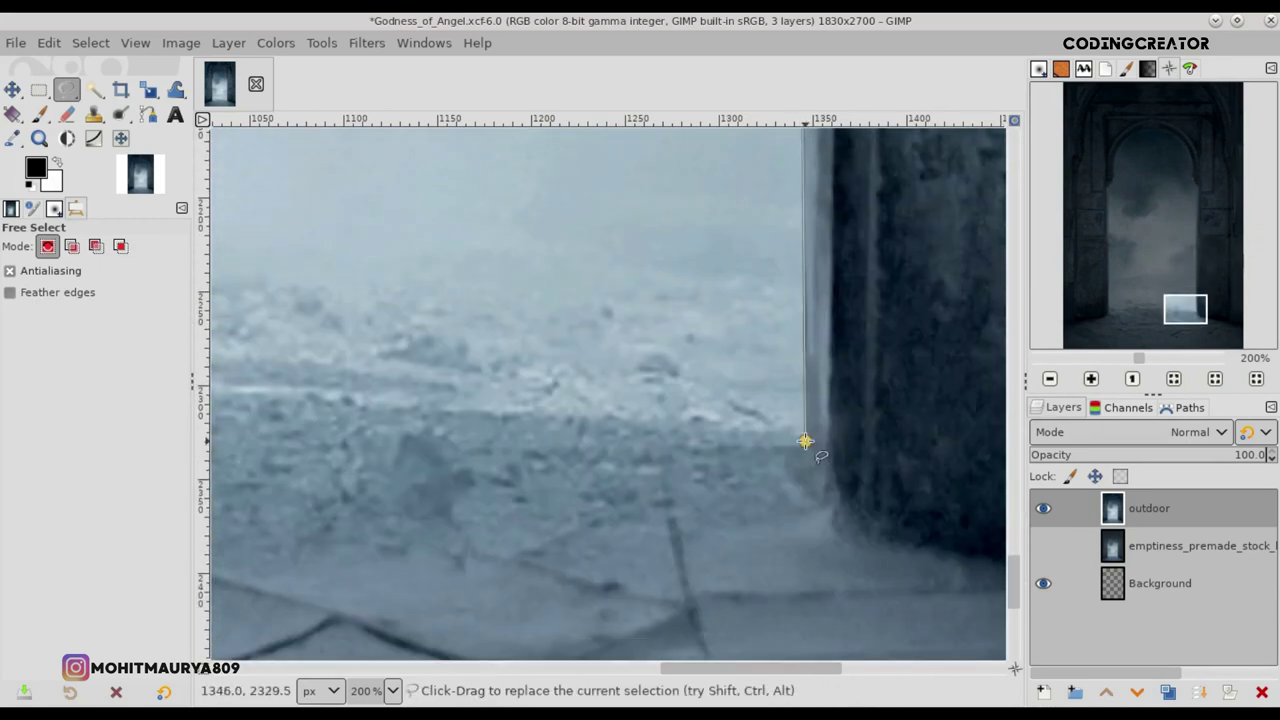
{"action": "scroll", "coordinate": [805, 440], "scroll_direction": "down", "scroll_amount": 3, "text": "ctrl"}
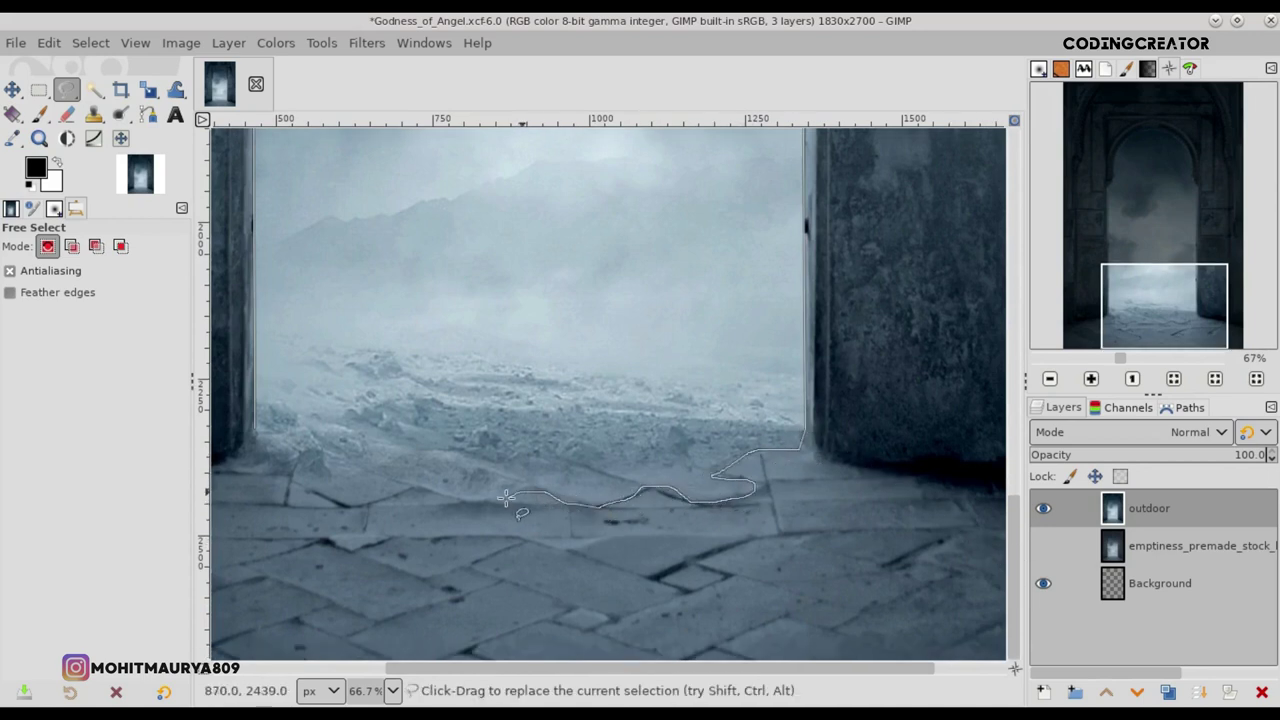
{"action": "left_click_drag", "start_coordinate": [343, 505], "coordinate": [294, 483]}
Step: Close the doorway selection and add a black layer mask to the outdoor layer
{"action": "key", "text": "Return"}
{"action": "key", "text": "shift+ctrl+j"}
{"action": "left_click", "coordinate": [1230, 692]}
{"action": "left_click", "coordinate": [1140, 677]}
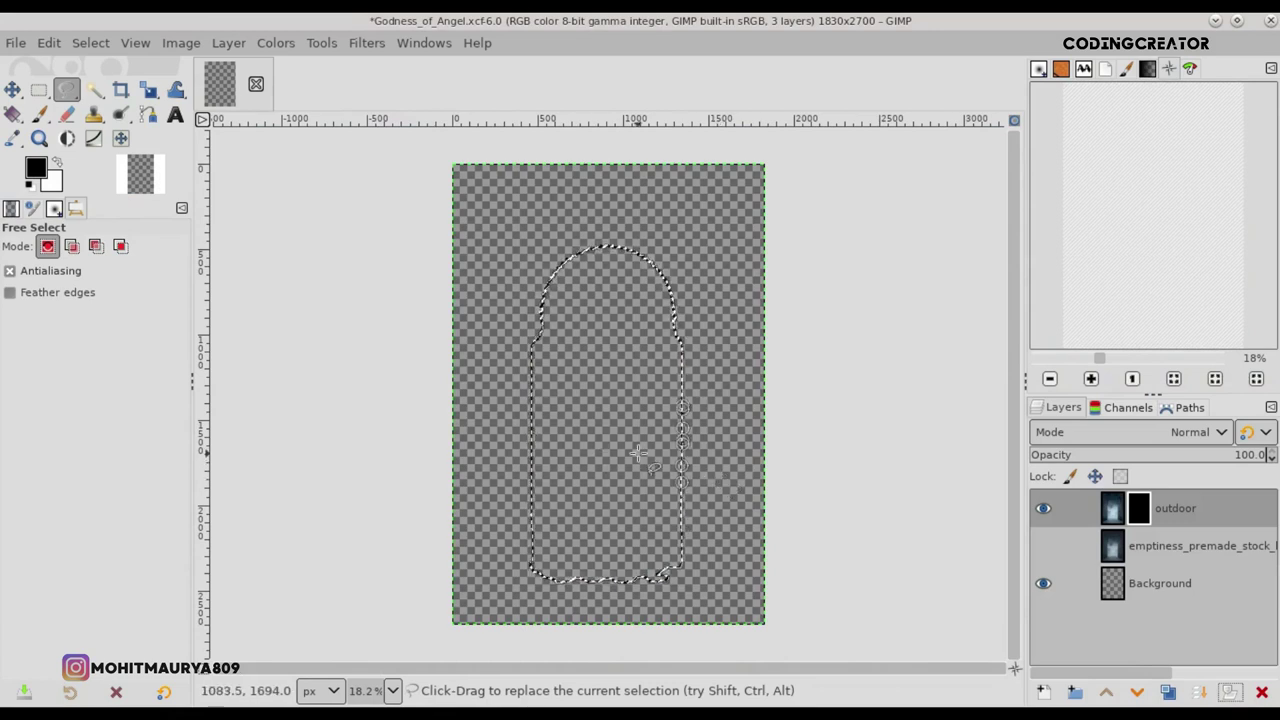
Step: Fill the selection white on the mask, deselect, and show the stone arch layer again
{"action": "left_click", "coordinate": [50, 43]}
{"action": "left_click", "coordinate": [107, 433]}
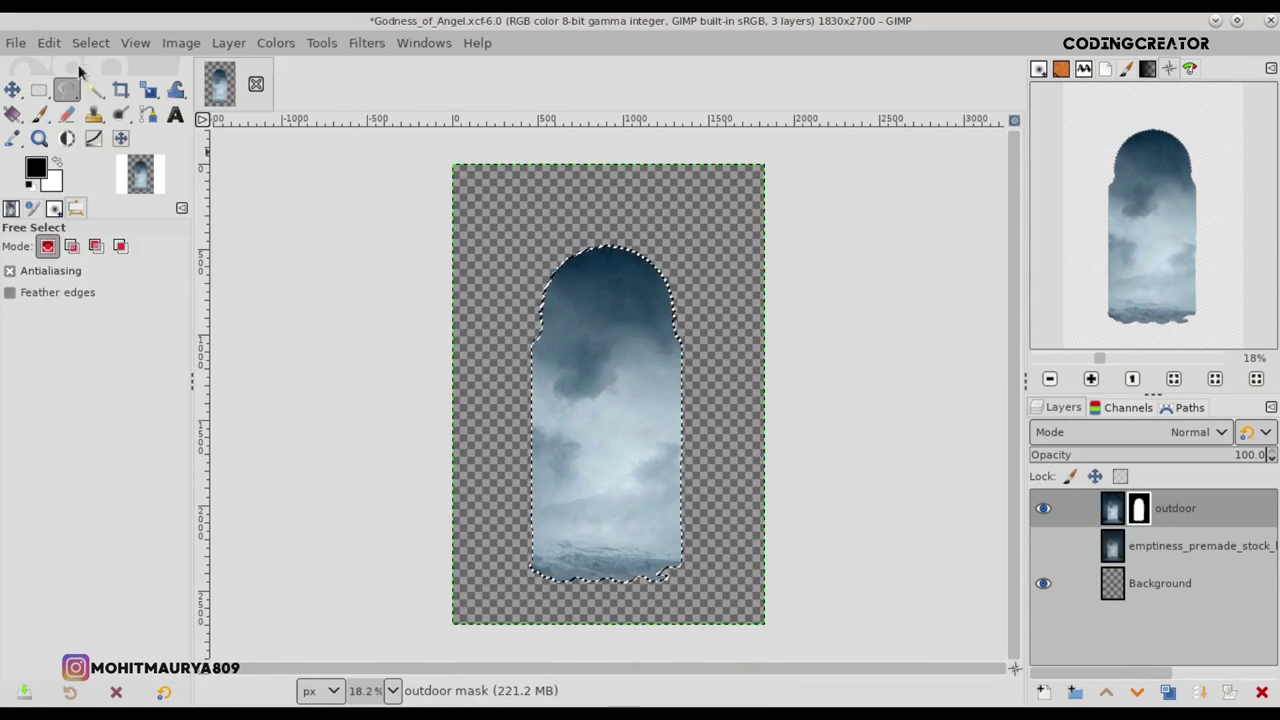
{"action": "left_click", "coordinate": [90, 43]}
{"action": "left_click", "coordinate": [90, 91]}
{"action": "mouse_move", "coordinate": [1151, 562]}
{"action": "left_mouse_down"}
{"action": "mouse_move", "coordinate": [1183, 507]}
{"action": "mouse_move", "coordinate": [1245, 588]}
{"action": "left_mouse_up"}
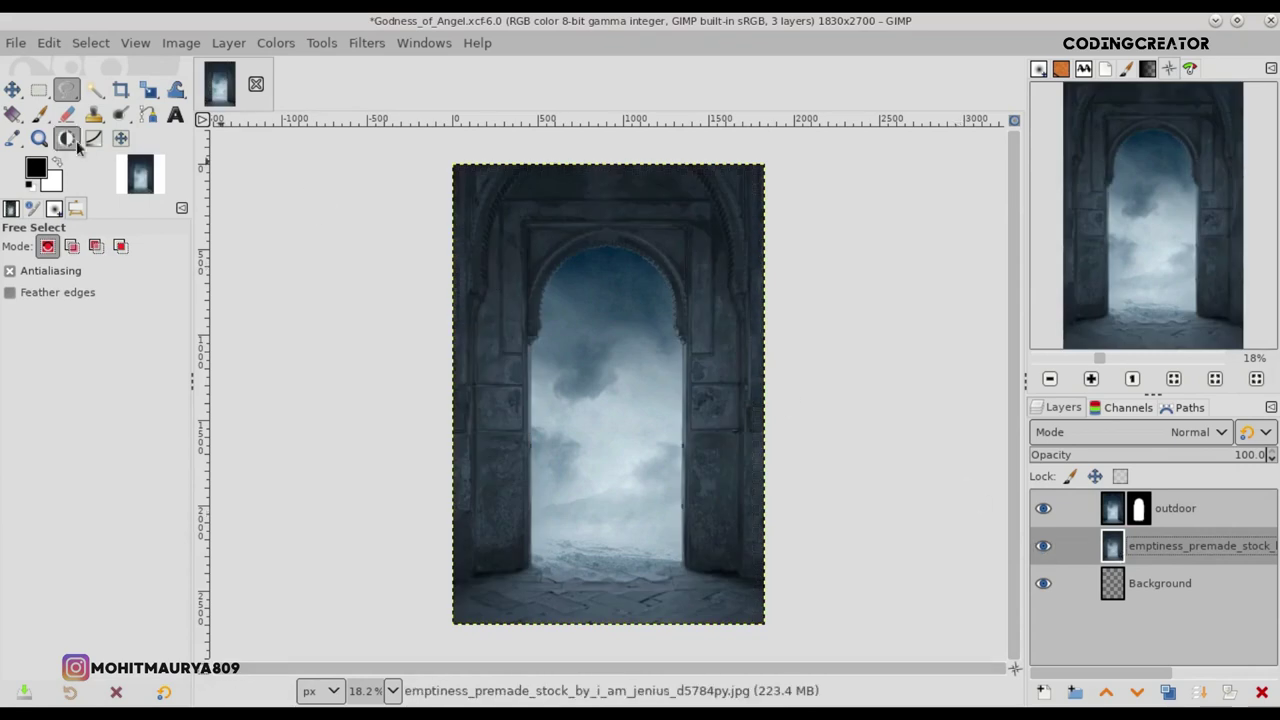
Step: Duplicate the stone arch layer, hide the lower copy, and select the outdoor layer
{"action": "key", "text": "m"}
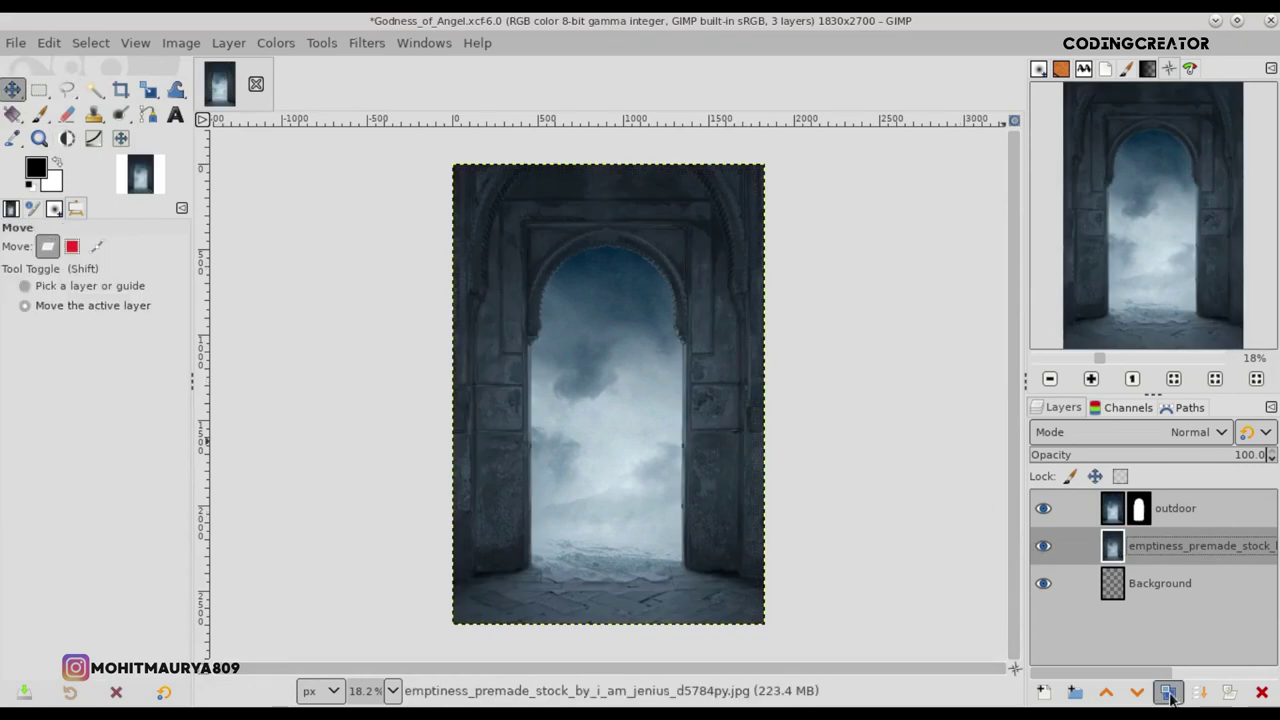
{"action": "left_click", "coordinate": [1168, 692]}
{"action": "left_click", "coordinate": [1043, 583]}
{"action": "left_click", "coordinate": [1070, 506]}
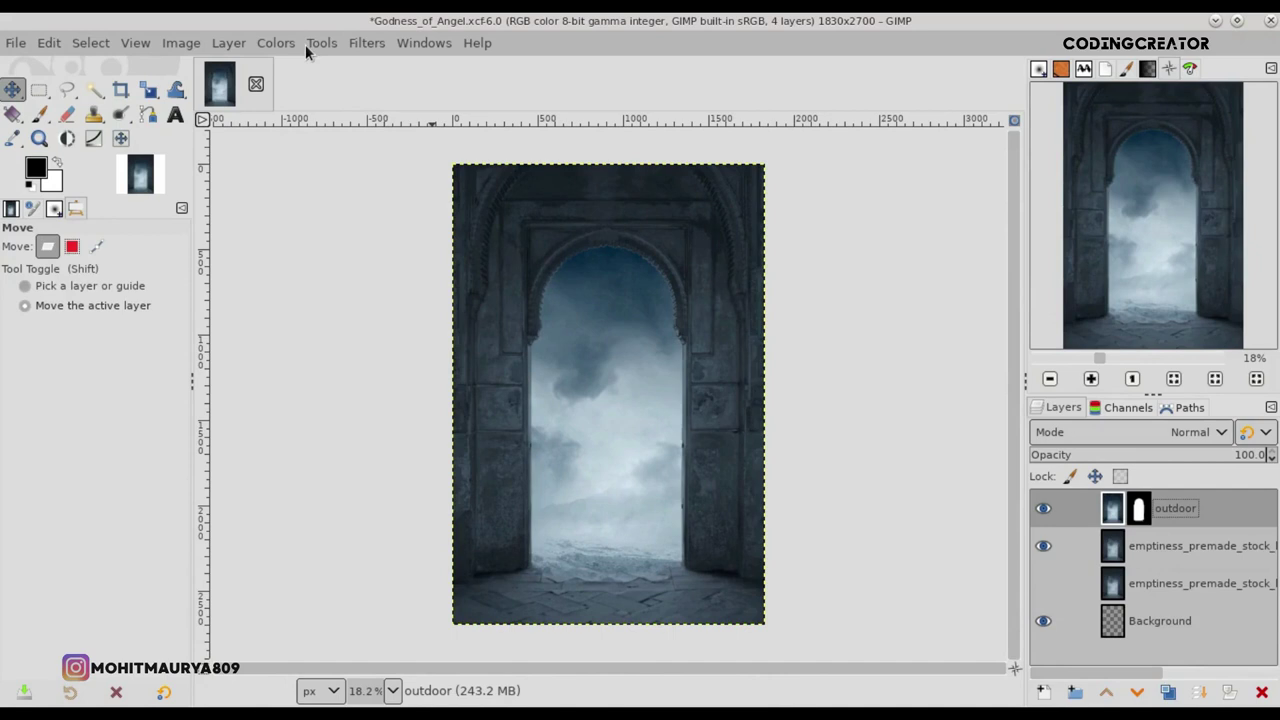
Step: Apply Levels to the outdoor clouds with input values 3, 1.11 and 237
{"action": "left_click", "coordinate": [276, 43]}
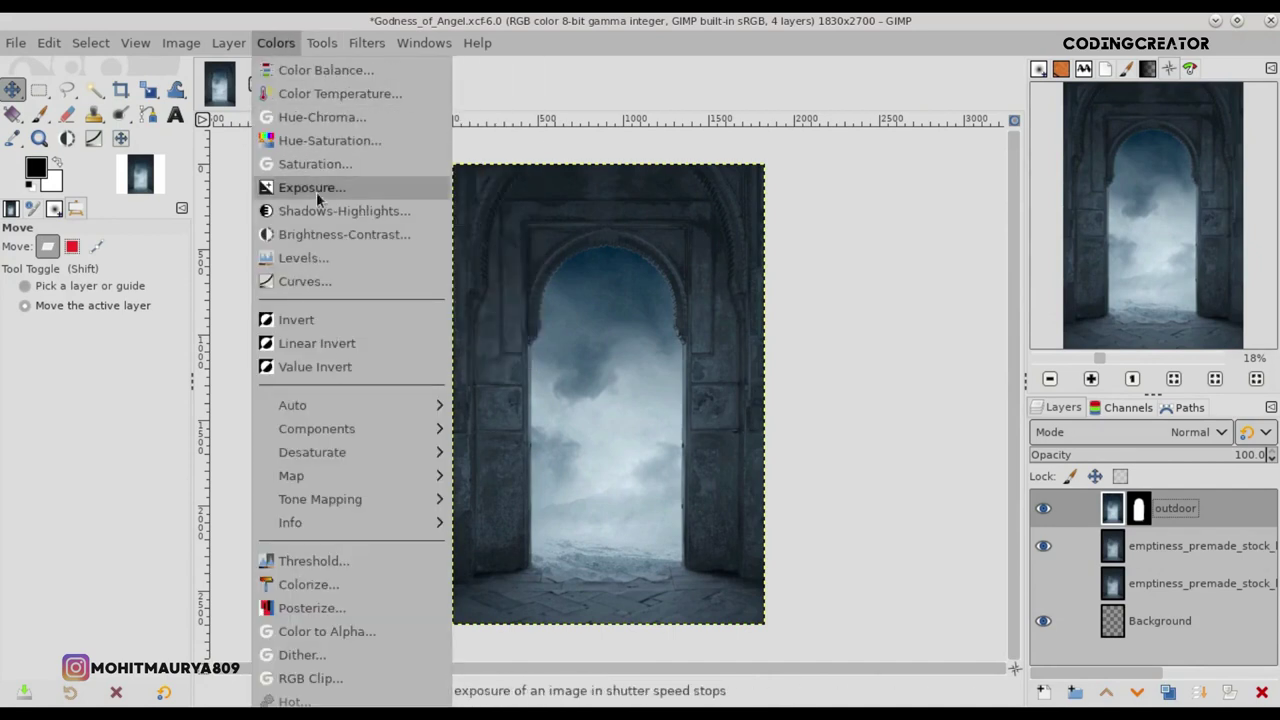
{"action": "left_click", "coordinate": [320, 259]}
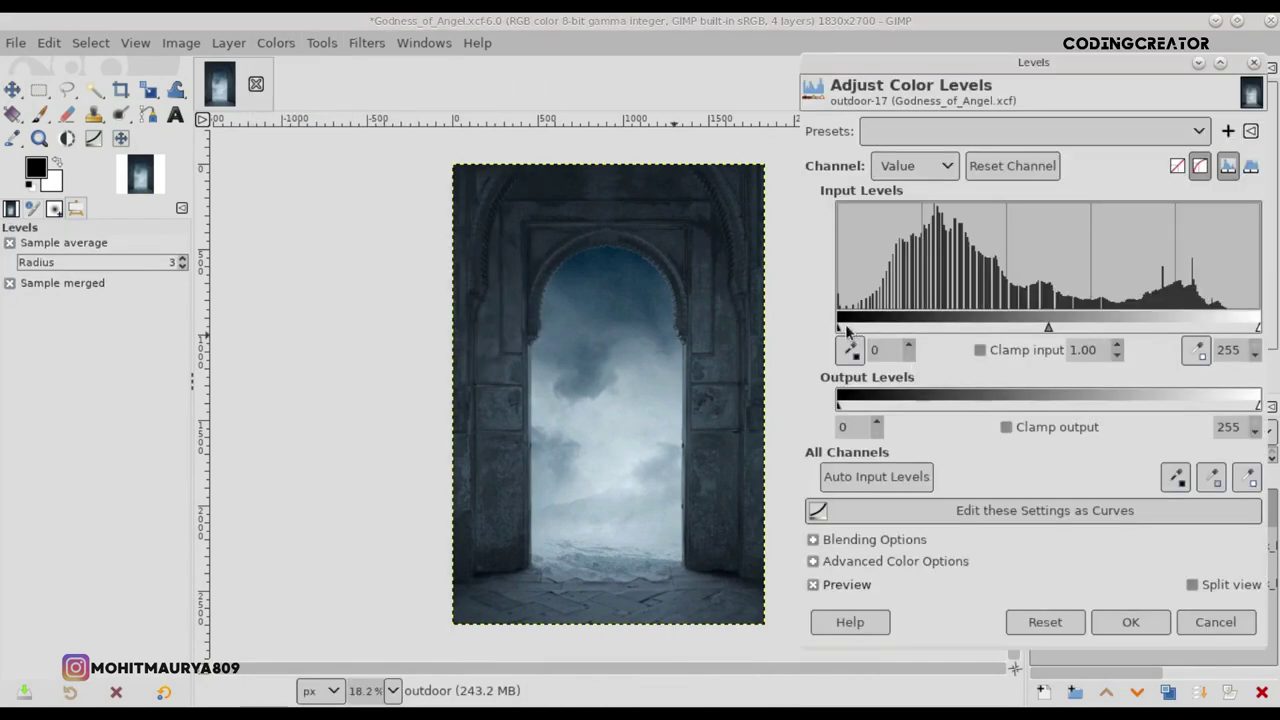
{"action": "left_click_drag", "start_coordinate": [845, 330], "coordinate": [840, 328]}
{"action": "left_click_drag", "start_coordinate": [1016, 334], "coordinate": [1025, 332]}
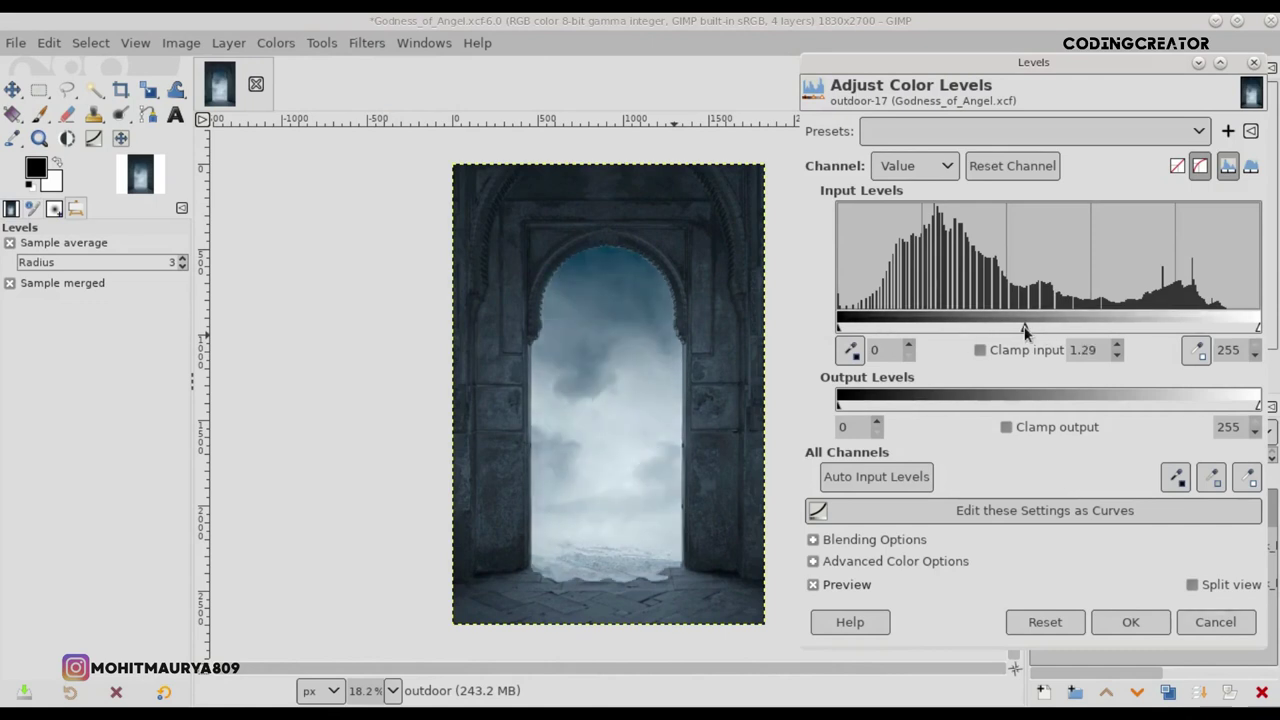
{"action": "left_click_drag", "start_coordinate": [1241, 331], "coordinate": [1231, 331]}
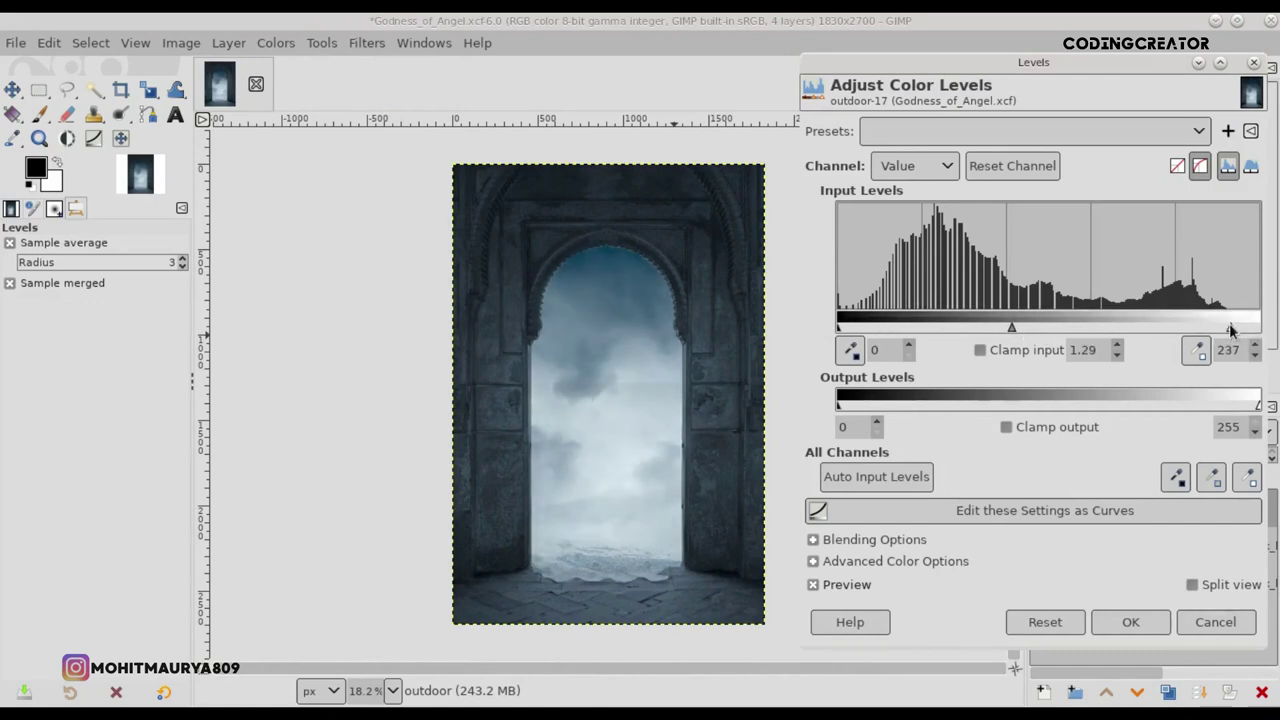
{"action": "left_click_drag", "start_coordinate": [1015, 326], "coordinate": [1021, 326]}
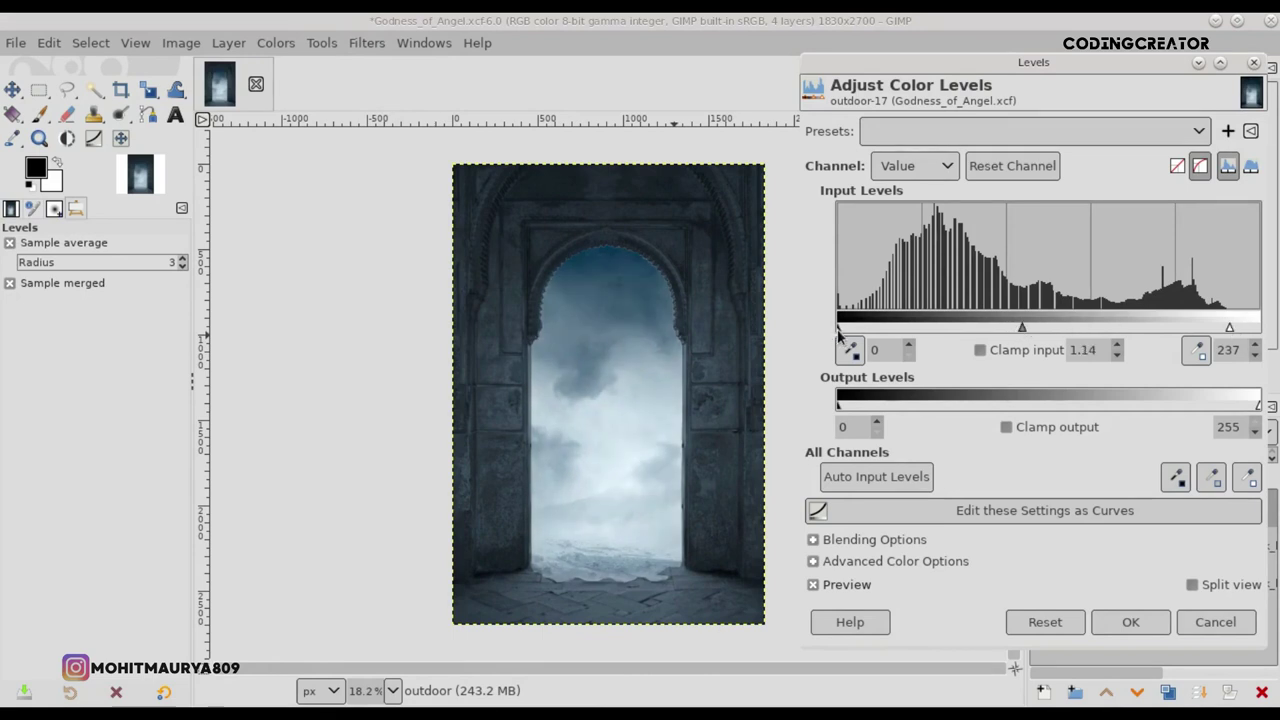
{"action": "left_click", "coordinate": [833, 590]}
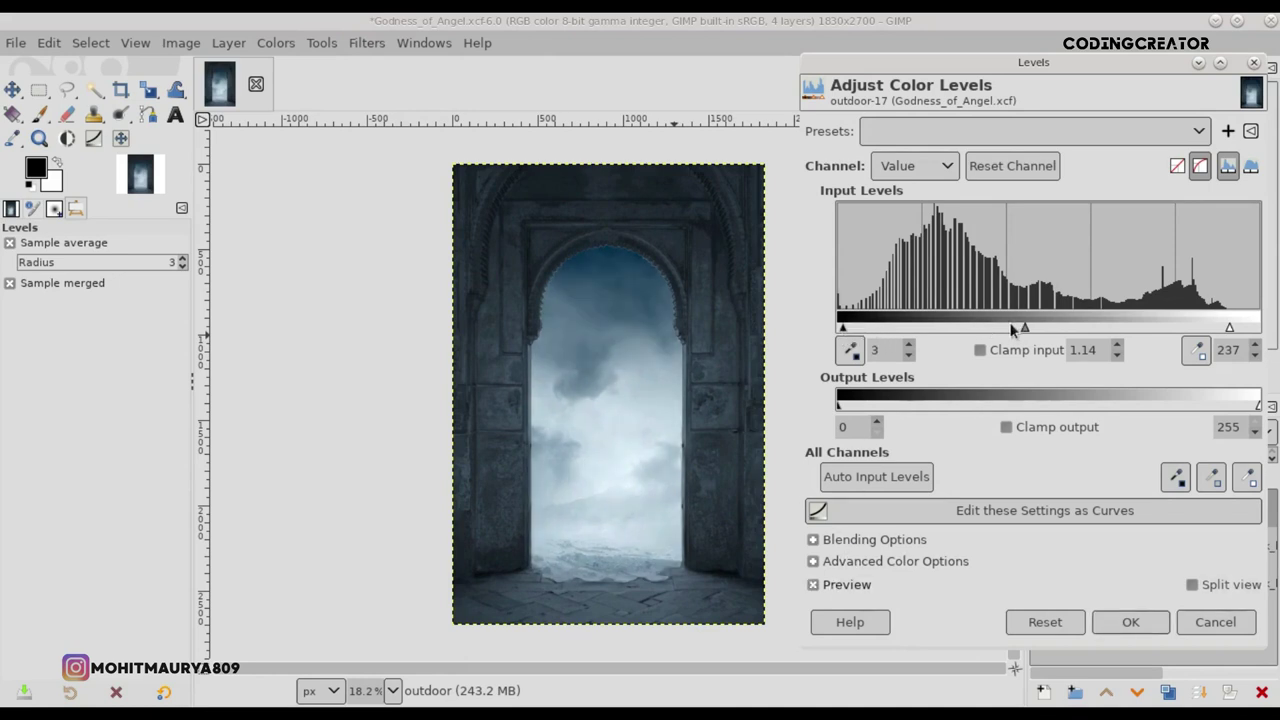
{"action": "left_click_drag", "start_coordinate": [1032, 328], "coordinate": [1028, 328]}
{"action": "left_click", "coordinate": [825, 586]}
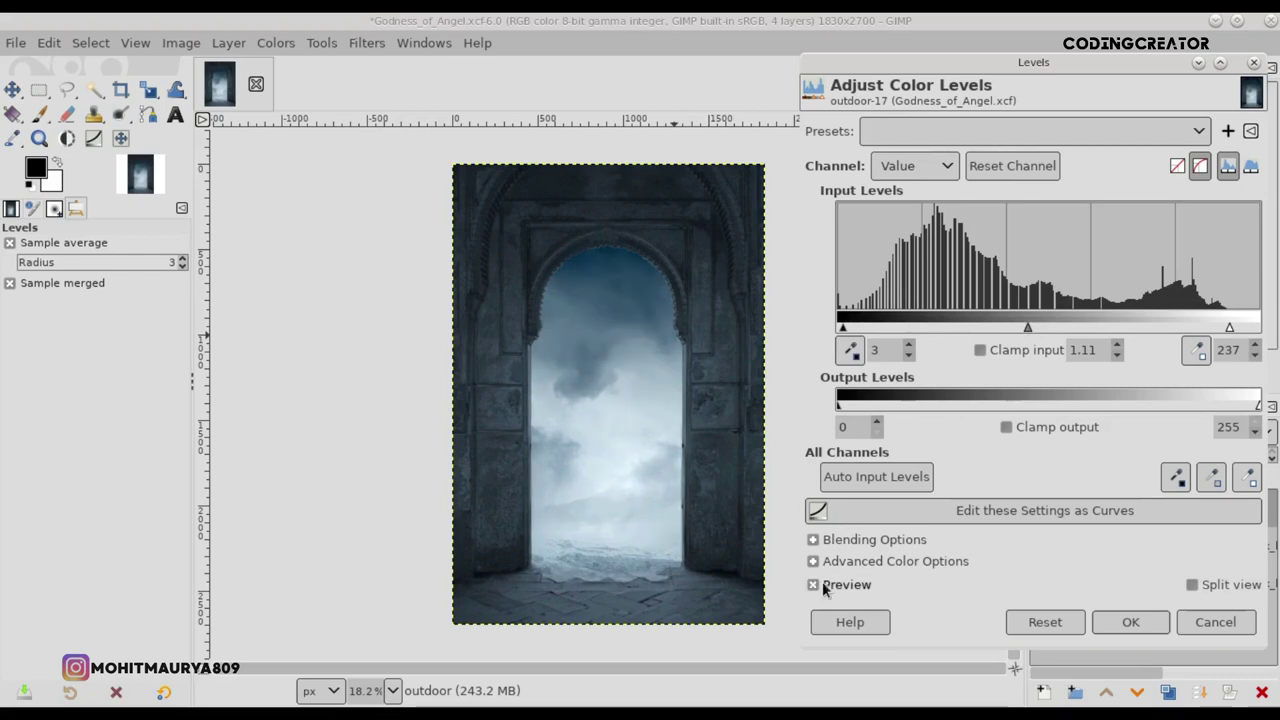
{"action": "left_click", "coordinate": [825, 588]}
{"action": "left_click", "coordinate": [825, 588]}
{"action": "left_click", "coordinate": [1130, 622]}
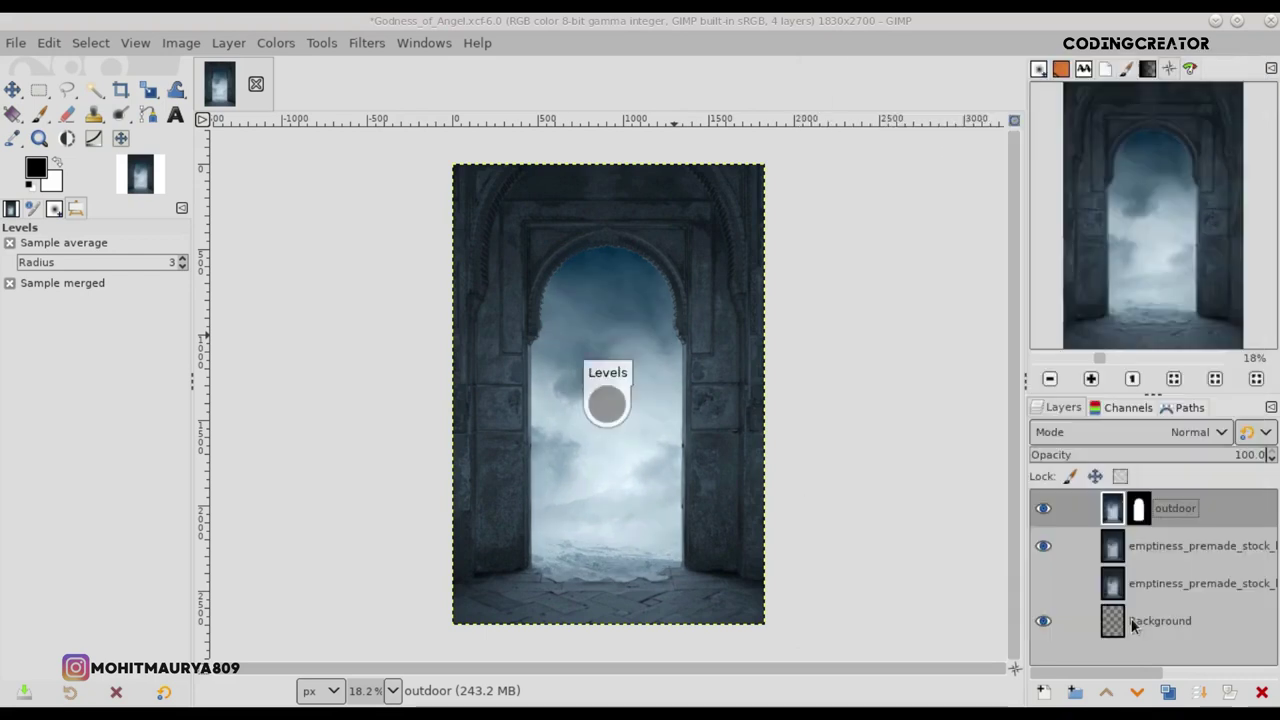
Step: Select the outdoor mask, pick the Paintbrush with white, and zoom in on the left pillar
{"action": "left_click", "coordinate": [1138, 510]}
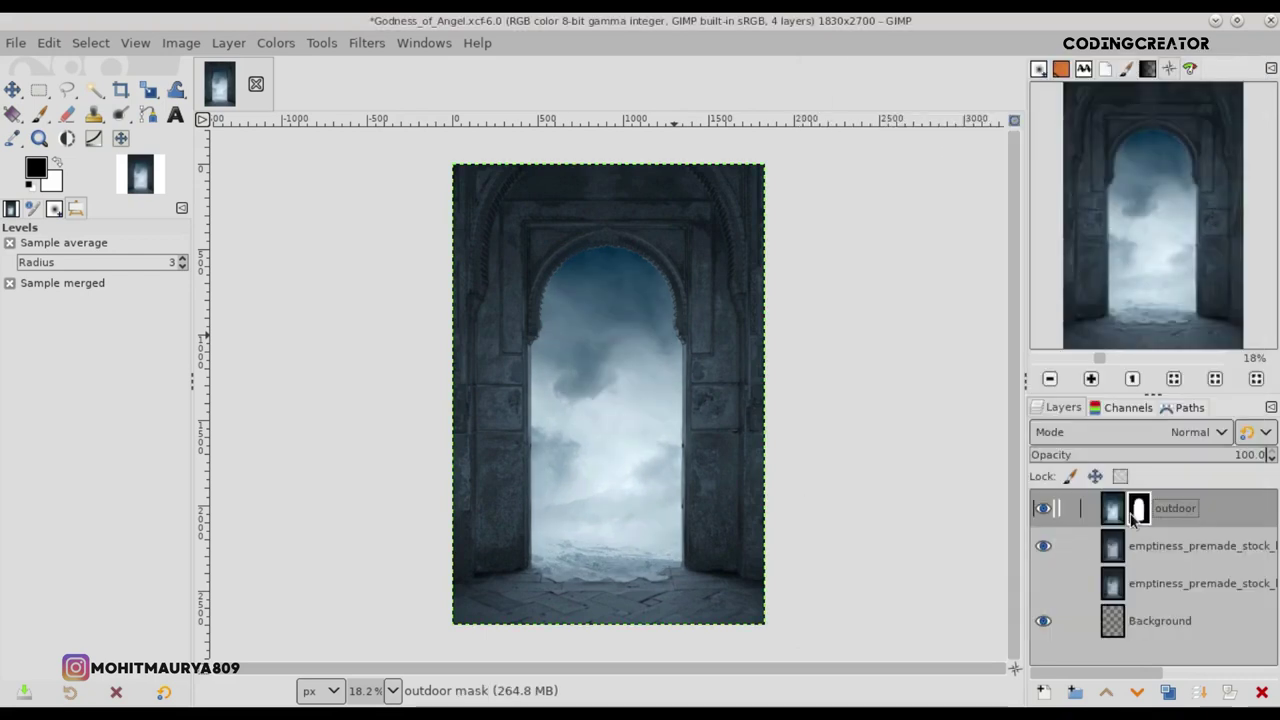
{"action": "left_click", "coordinate": [39, 114]}
{"action": "left_click", "coordinate": [57, 163]}
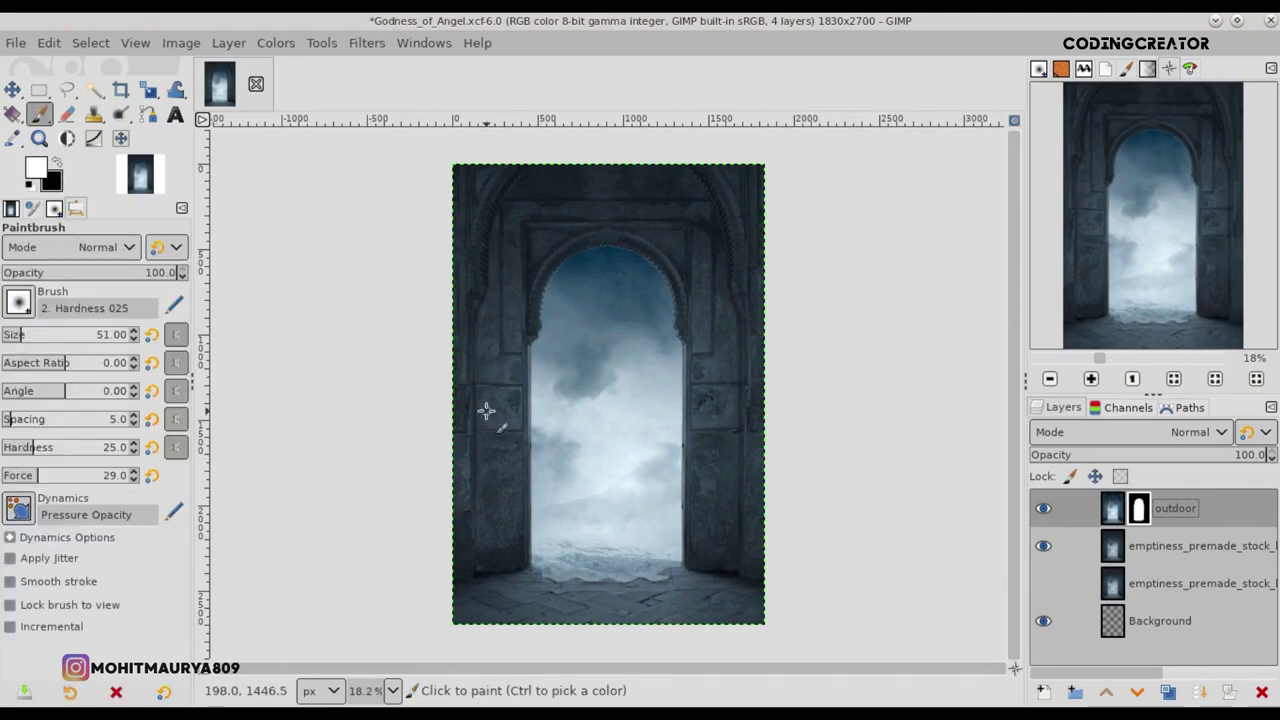
{"action": "scroll", "coordinate": [485, 410], "scroll_direction": "up", "scroll_amount": 3}
{"action": "scroll", "coordinate": [485, 410], "scroll_direction": "up", "scroll_amount": 1}
{"action": "left_click_drag", "start_coordinate": [490, 668], "coordinate": [453, 668]}
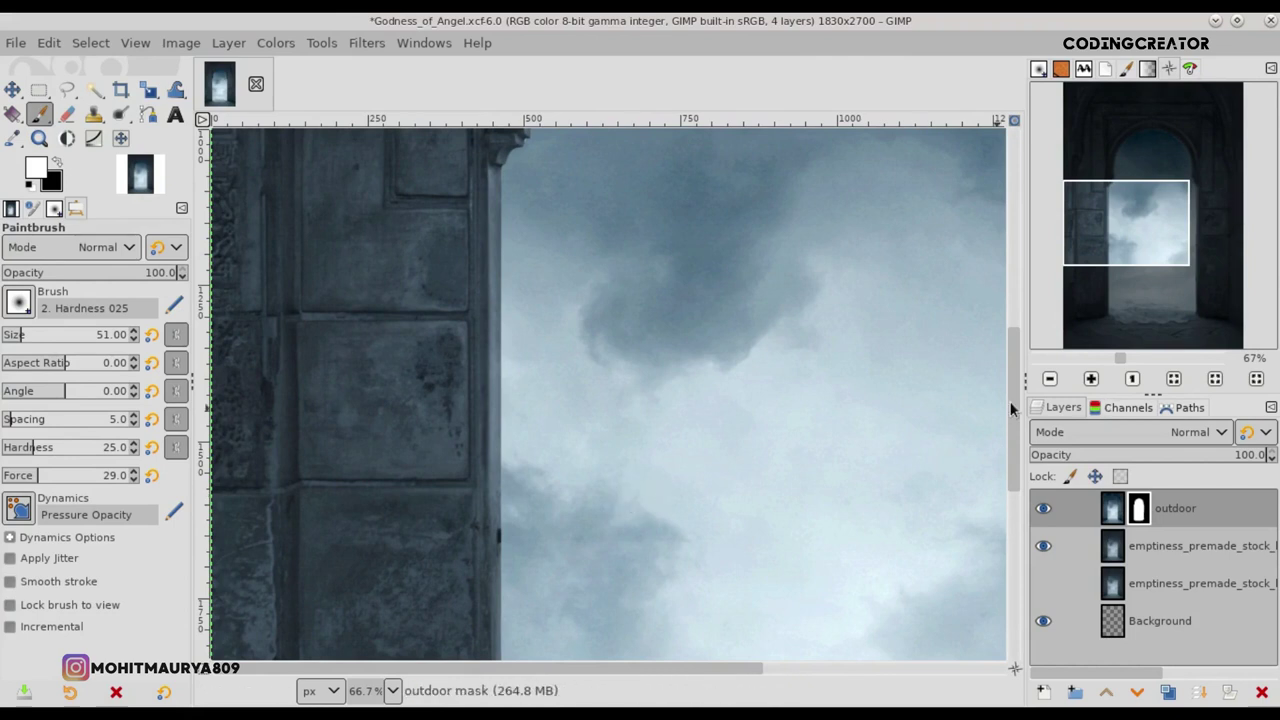
{"action": "scroll", "coordinate": [526, 292], "scroll_direction": "up", "scroll_amount": 2}
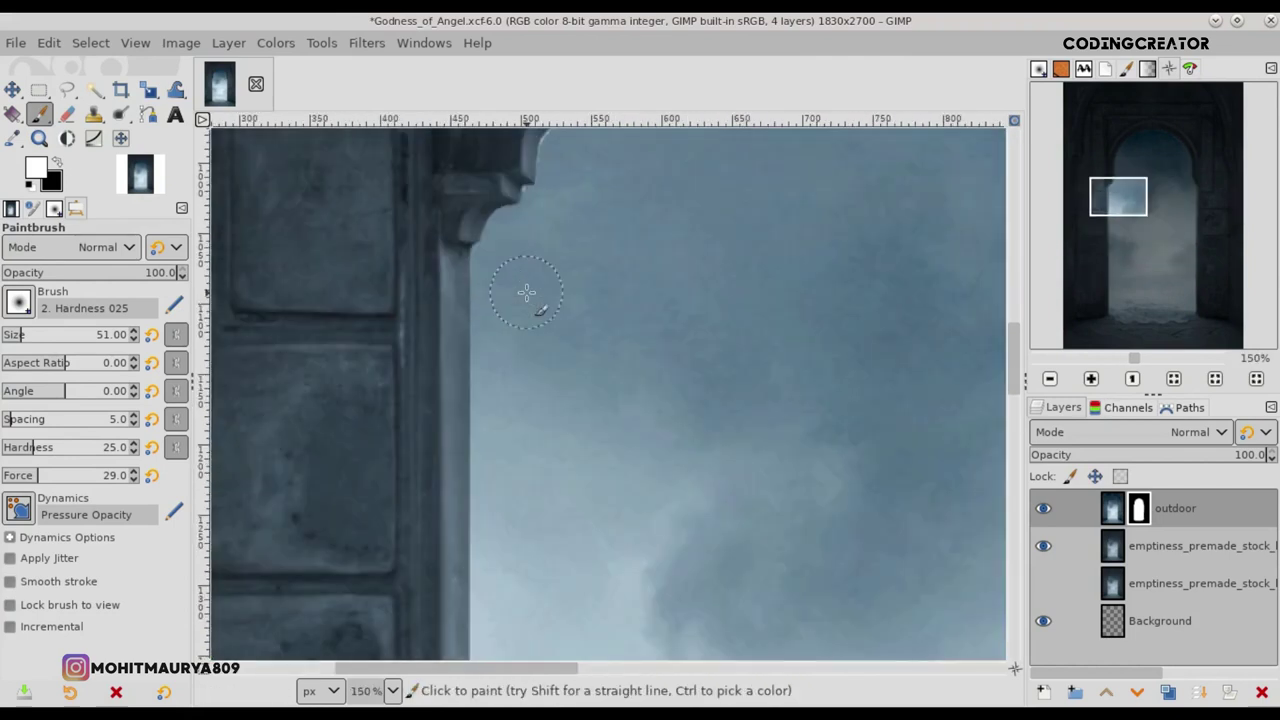
Step: Paint the mask white along the upper part of the left pillar's inner edge
{"action": "mouse_move", "coordinate": [443, 257]}
{"action": "left_mouse_down"}
{"action": "mouse_move", "coordinate": [471, 271]}
{"action": "mouse_move", "coordinate": [455, 265]}
{"action": "mouse_move", "coordinate": [464, 370]}
{"action": "left_mouse_up"}
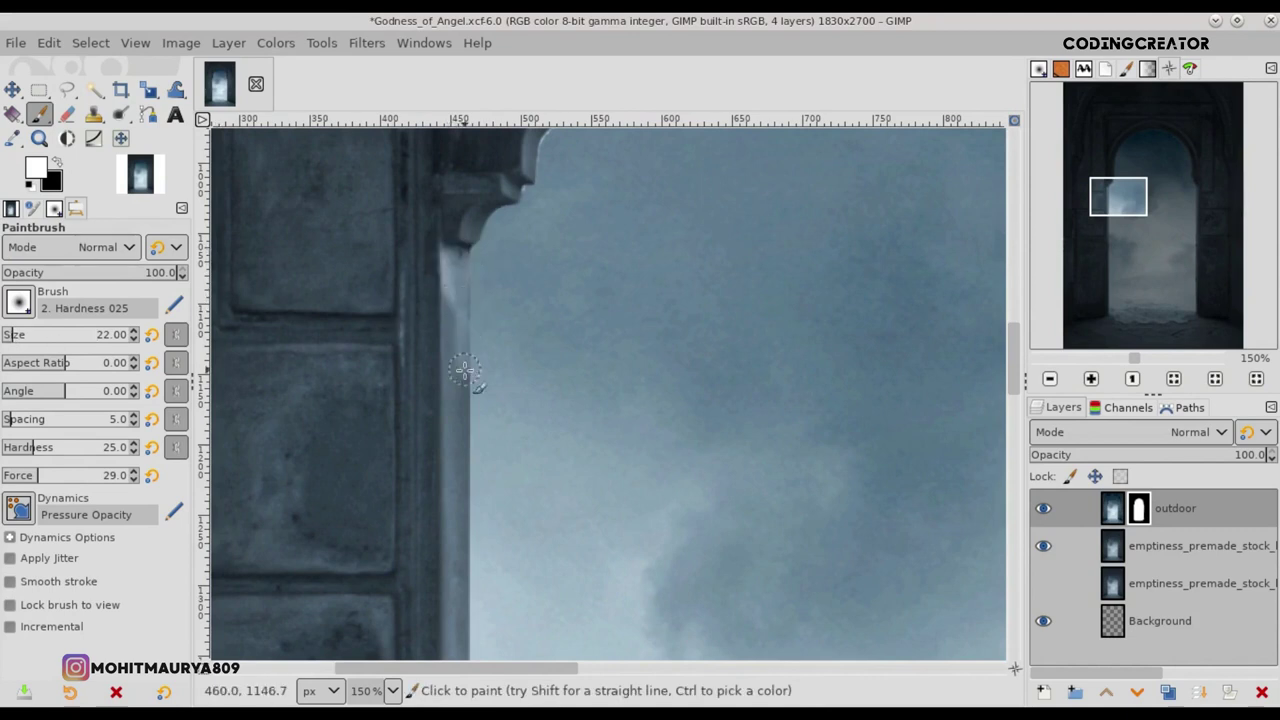
{"action": "left_click_drag", "start_coordinate": [471, 291], "coordinate": [469, 442]}
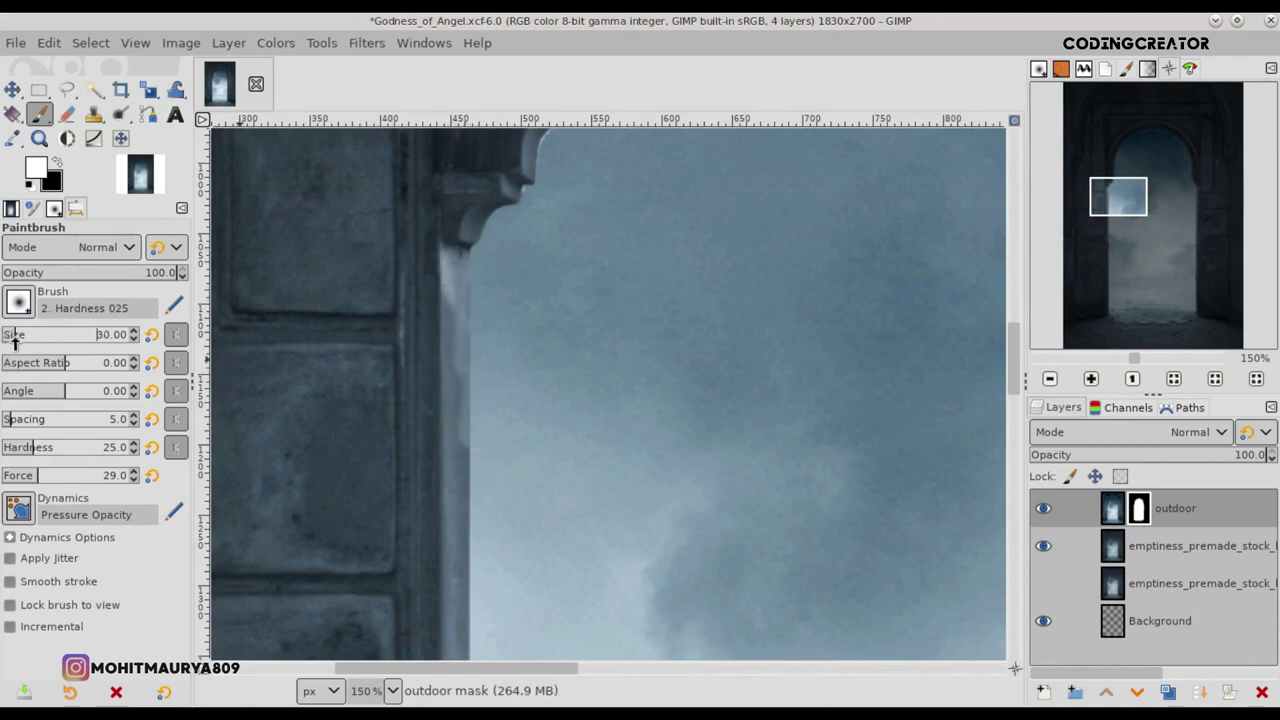
{"action": "mouse_move", "coordinate": [434, 380]}
{"action": "left_mouse_down"}
{"action": "mouse_move", "coordinate": [466, 329]}
{"action": "mouse_move", "coordinate": [466, 386]}
{"action": "mouse_move", "coordinate": [452, 295]}
{"action": "mouse_move", "coordinate": [468, 502]}
{"action": "left_mouse_up"}
{"action": "left_click_drag", "start_coordinate": [1015, 358], "coordinate": [1015, 398]}
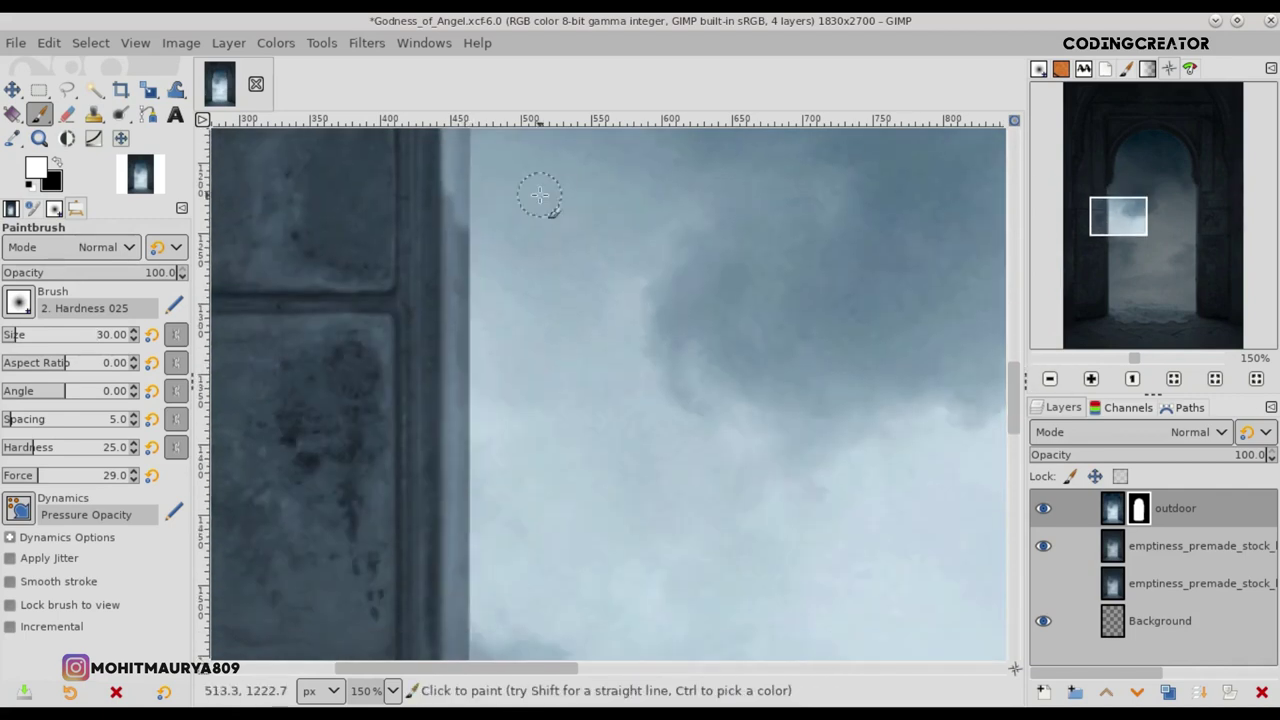
{"action": "left_click_drag", "start_coordinate": [455, 207], "coordinate": [469, 250]}
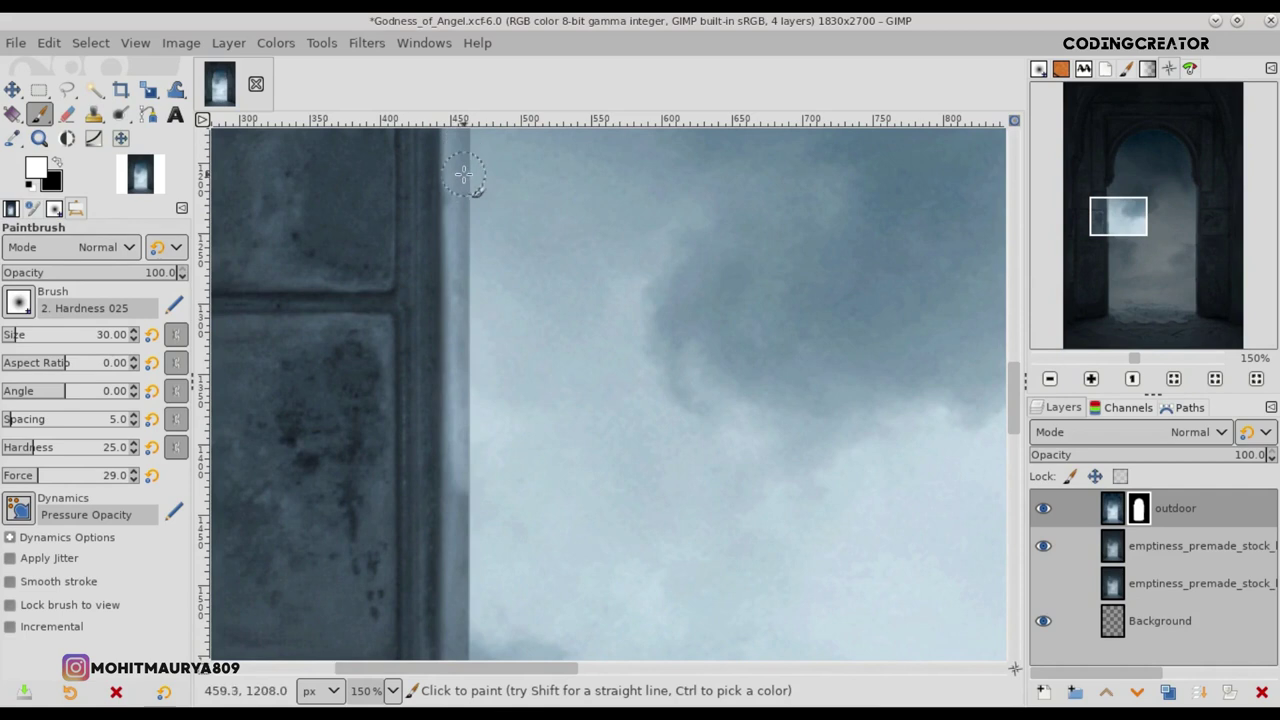
{"action": "left_click_drag", "start_coordinate": [461, 370], "coordinate": [457, 584]}
{"action": "left_click_drag", "start_coordinate": [1013, 400], "coordinate": [1014, 428]}
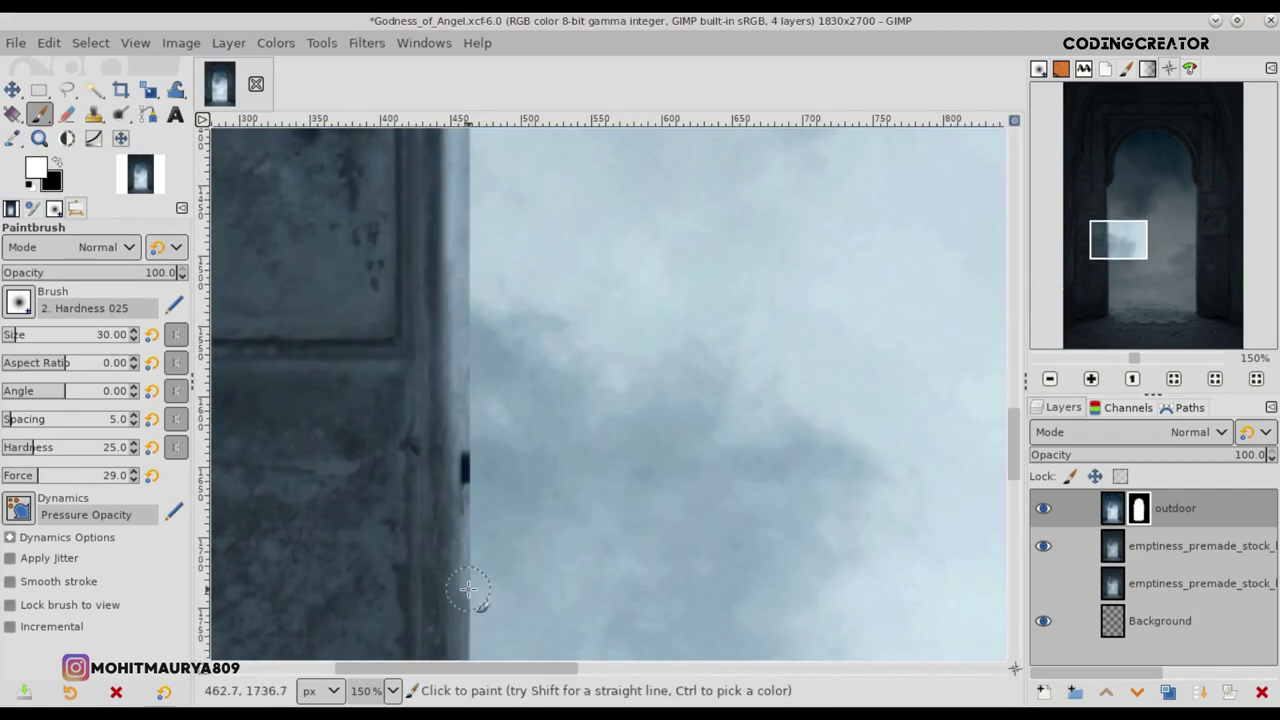
{"action": "left_click_drag", "start_coordinate": [1013, 445], "coordinate": [1013, 493]}
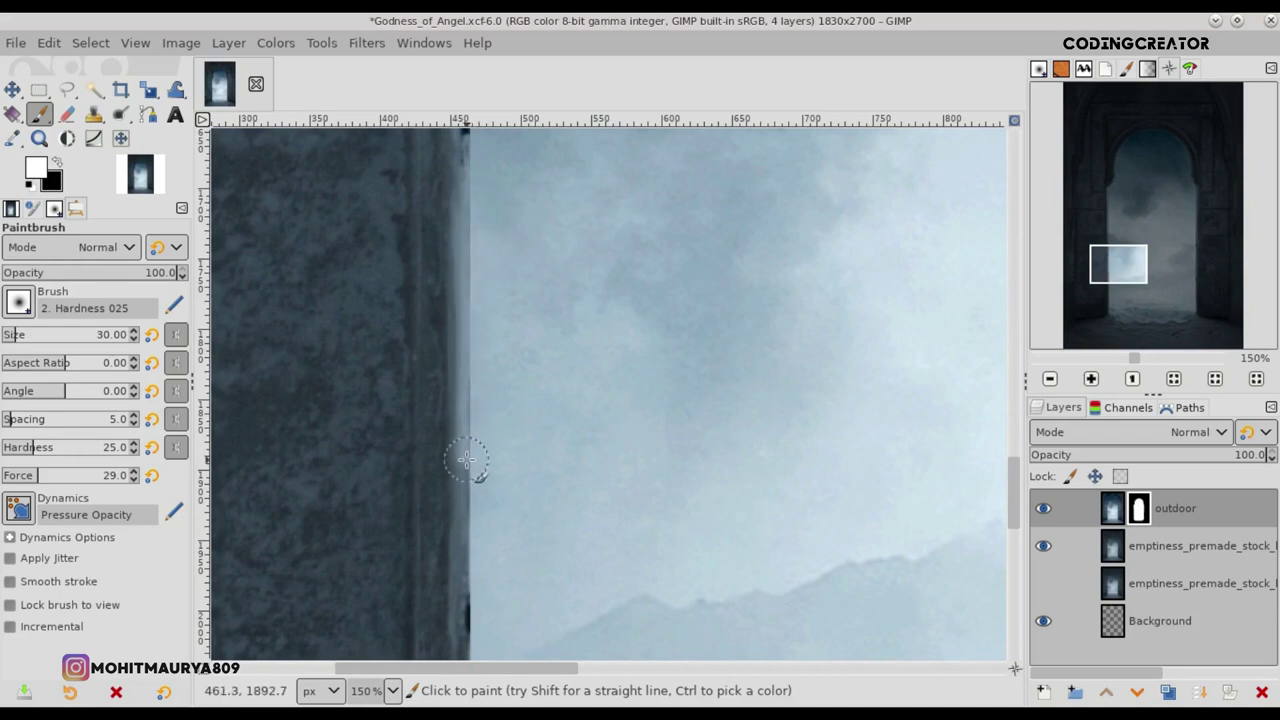
Step: Continue painting the mask white down the pillar's edge to the floor
{"action": "left_click_drag", "start_coordinate": [469, 261], "coordinate": [470, 605]}
{"action": "left_click_drag", "start_coordinate": [1019, 480], "coordinate": [998, 534]}
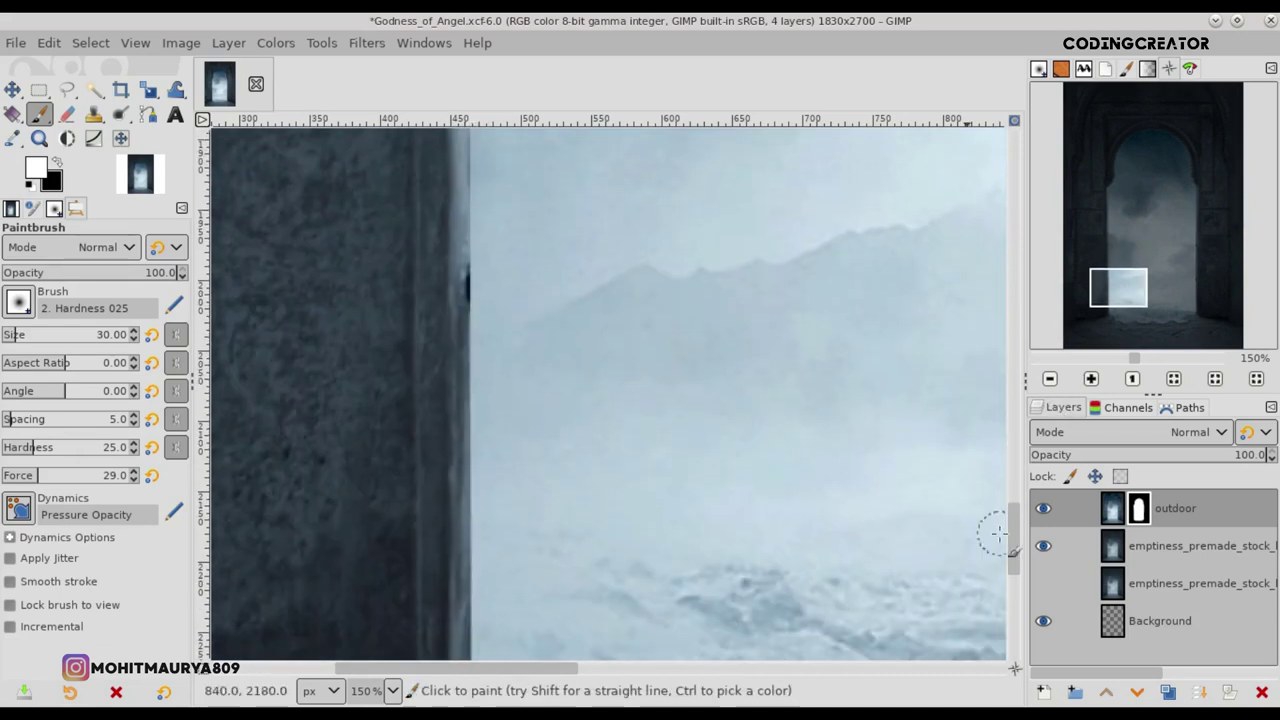
{"action": "left_click_drag", "start_coordinate": [472, 263], "coordinate": [466, 630]}
{"action": "left_click_drag", "start_coordinate": [1013, 540], "coordinate": [1013, 592]}
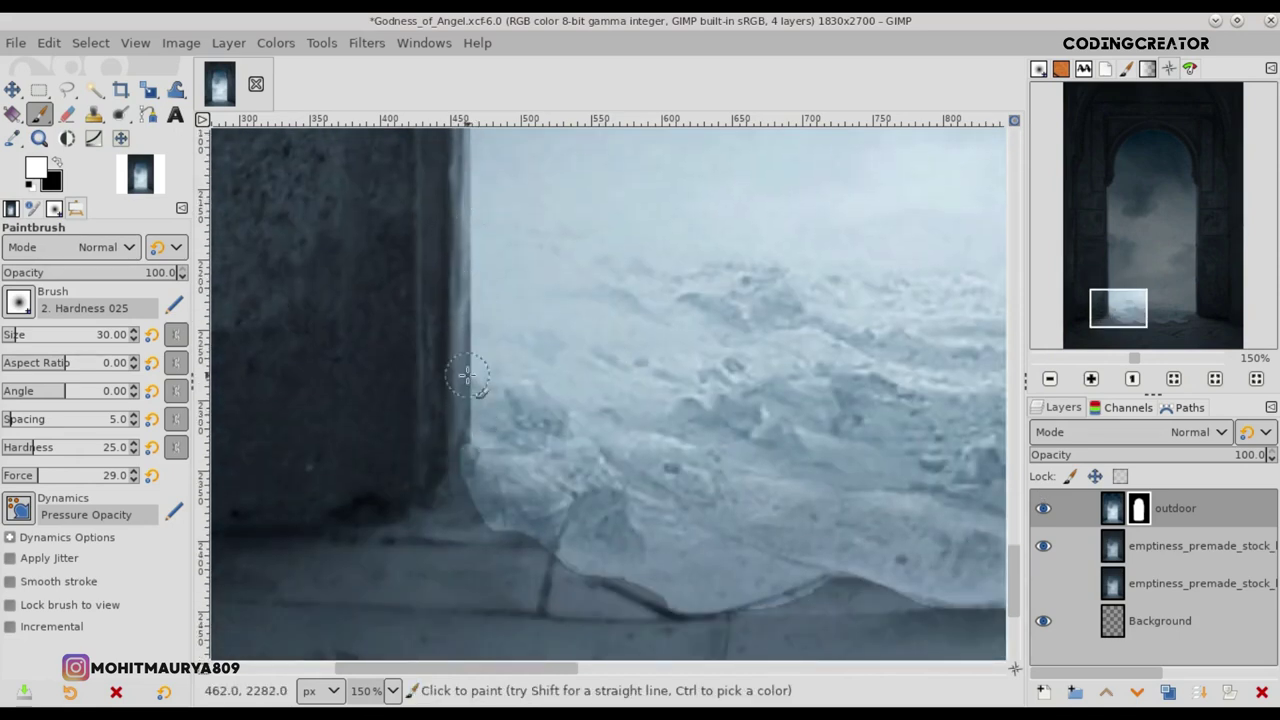
{"action": "left_click_drag", "start_coordinate": [476, 668], "coordinate": [811, 668]}
{"action": "left_click_drag", "start_coordinate": [633, 180], "coordinate": [622, 447]}
{"action": "left_click_drag", "start_coordinate": [1011, 557], "coordinate": [1013, 495]}
{"action": "left_click_drag", "start_coordinate": [628, 135], "coordinate": [635, 655]}
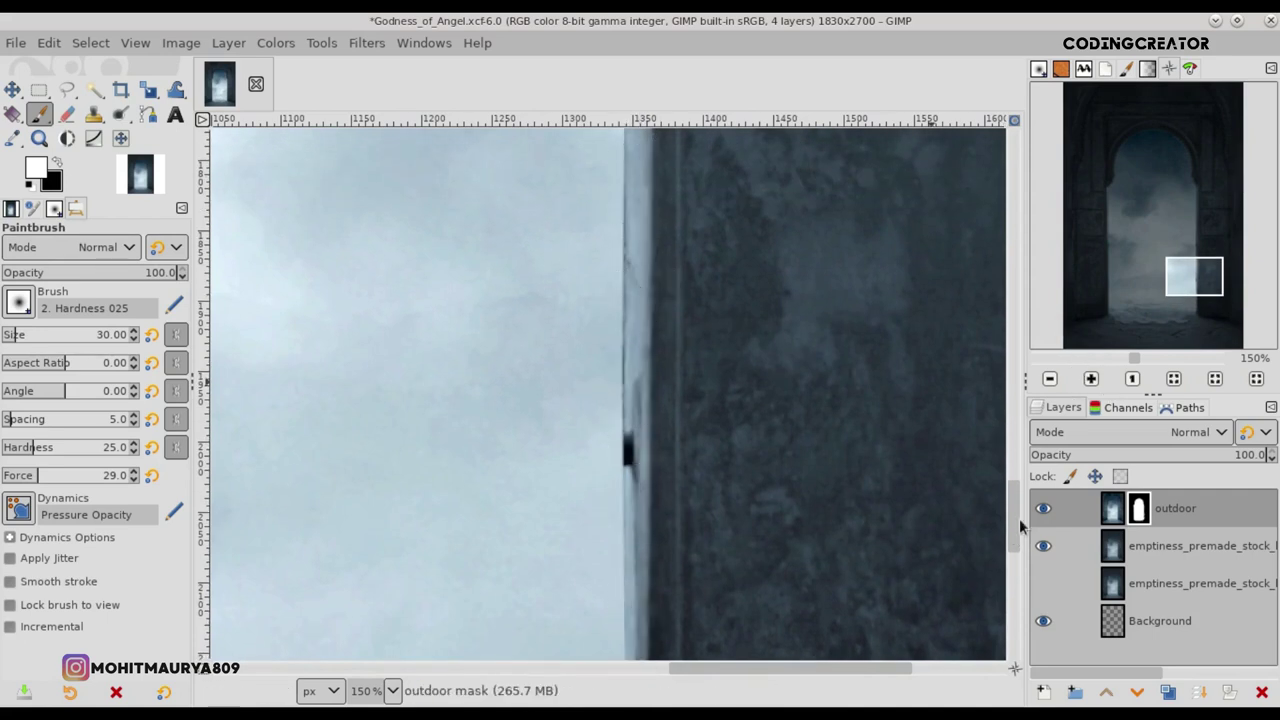
Step: Paint white on the outdoor mask along the right pillar's left edge
{"action": "left_click_drag", "start_coordinate": [1012, 525], "coordinate": [1012, 485]}
{"action": "mouse_move", "coordinate": [638, 165]}
{"action": "left_mouse_down"}
{"action": "mouse_move", "coordinate": [628, 420]}
{"action": "mouse_move", "coordinate": [649, 536]}
{"action": "left_mouse_up"}
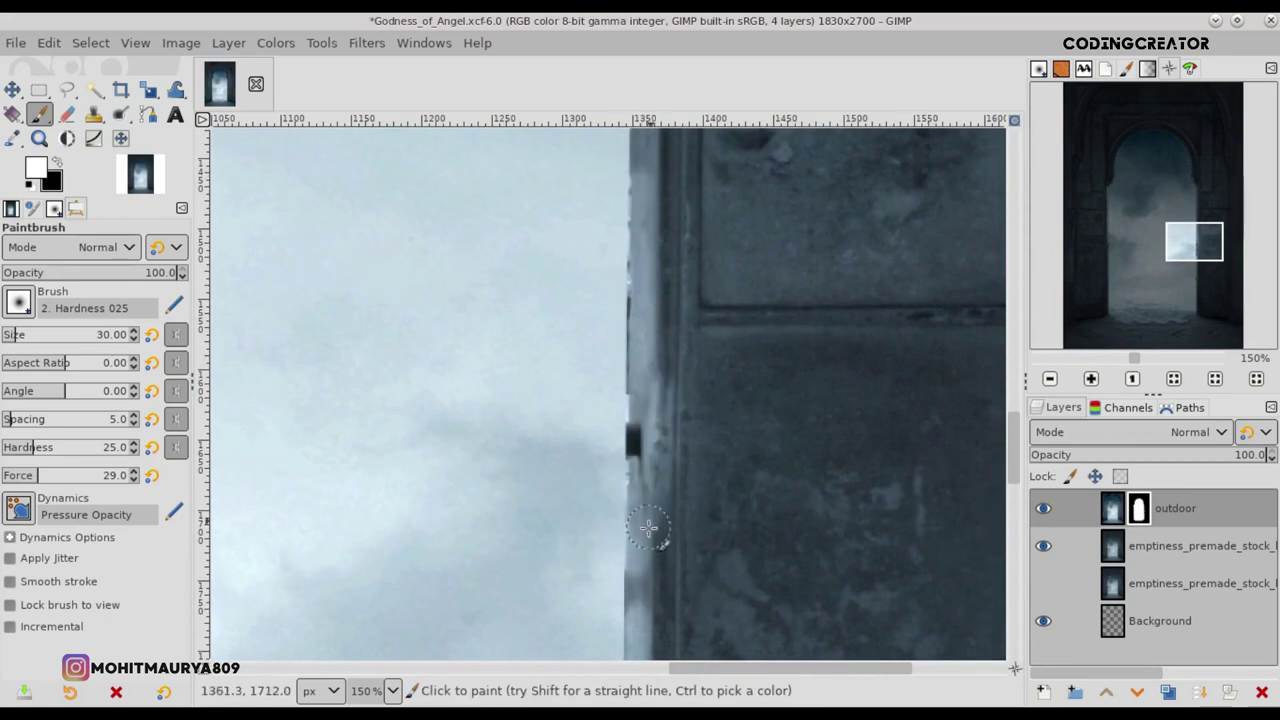
{"action": "left_click", "coordinate": [55, 165]}
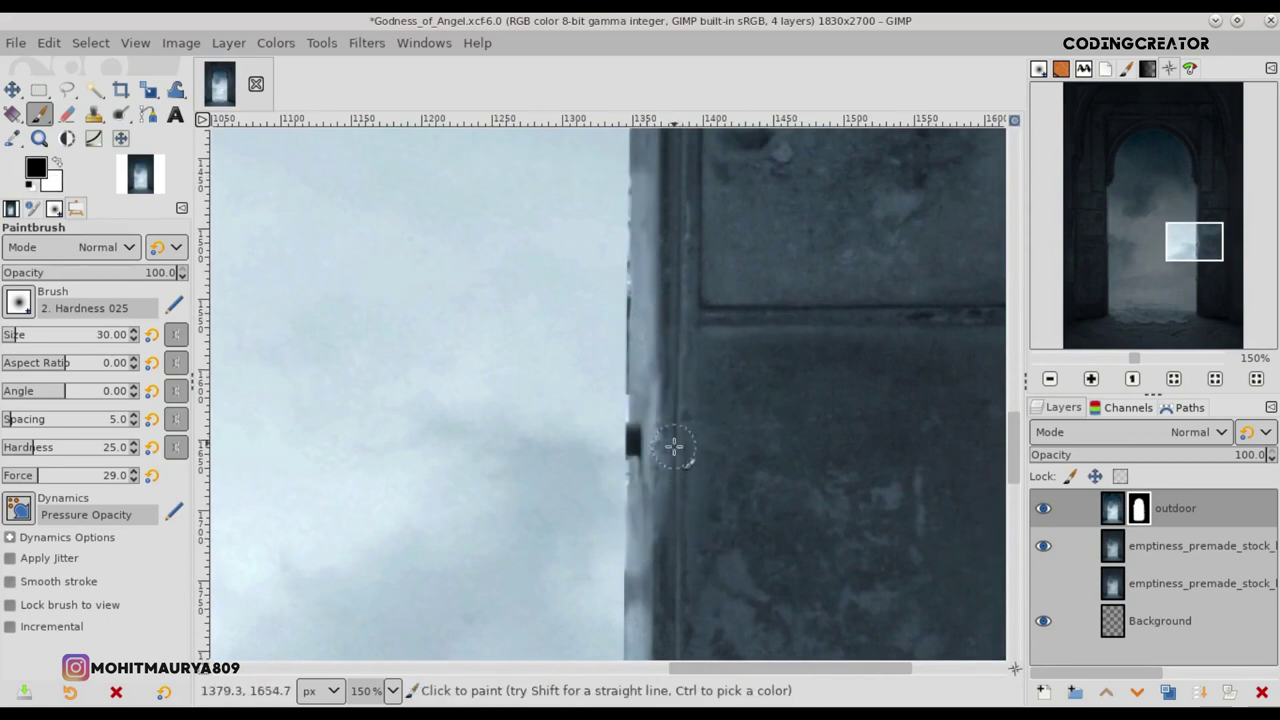
{"action": "left_click", "coordinate": [57, 170]}
{"action": "left_click_drag", "start_coordinate": [630, 452], "coordinate": [640, 655]}
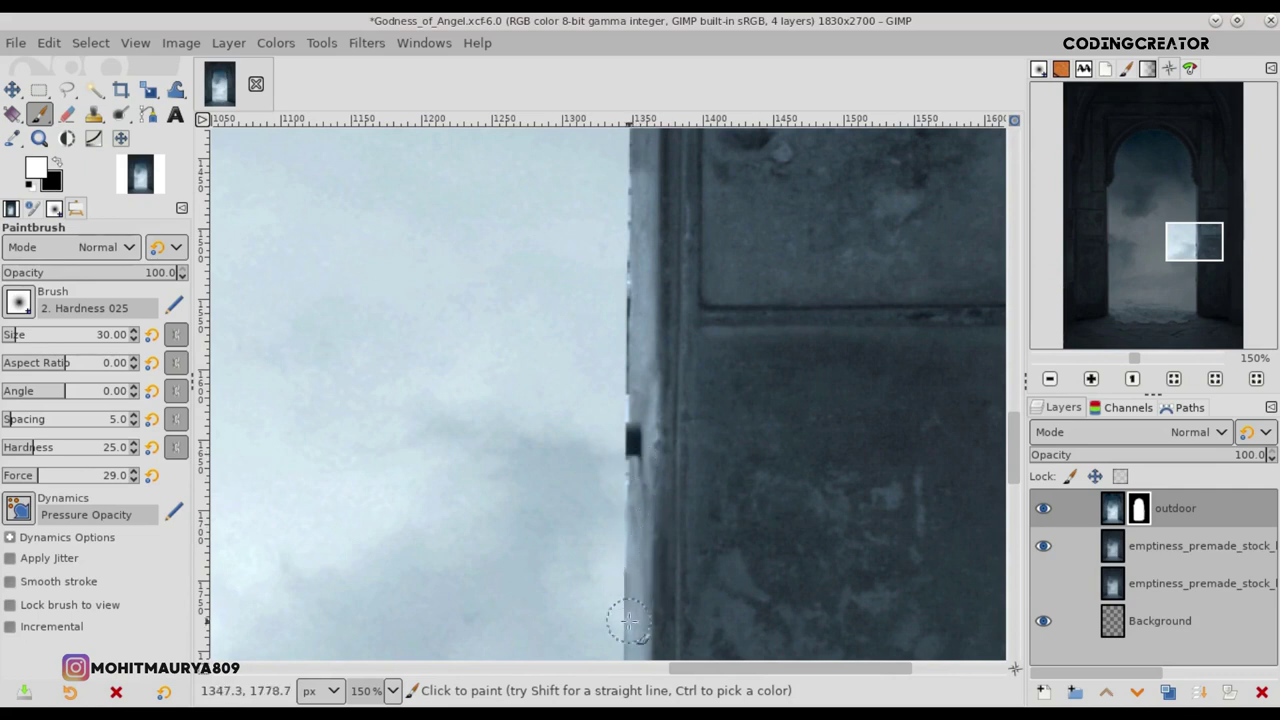
{"action": "left_click_drag", "start_coordinate": [1015, 468], "coordinate": [1015, 411]}
{"action": "mouse_move", "coordinate": [642, 170]}
{"action": "left_mouse_down"}
{"action": "mouse_move", "coordinate": [641, 578]}
{"action": "mouse_move", "coordinate": [645, 240]}
{"action": "left_mouse_up"}
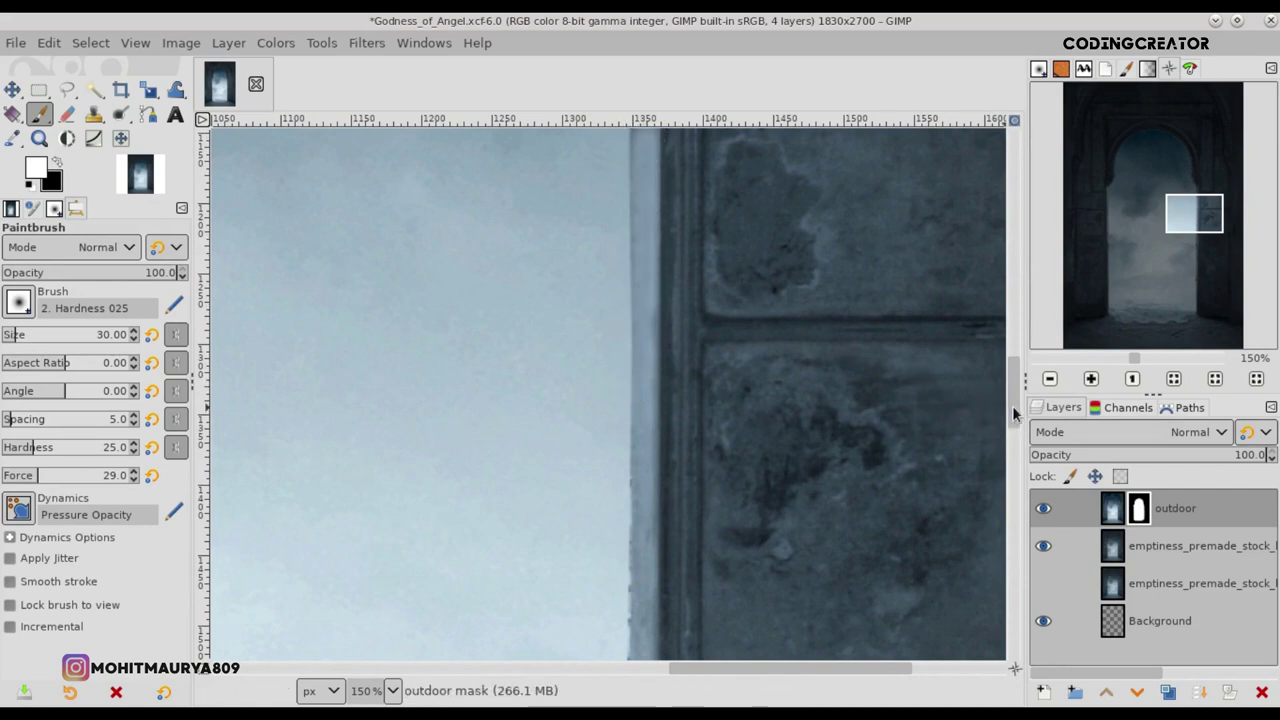
{"action": "left_click_drag", "start_coordinate": [1014, 408], "coordinate": [1014, 345]}
Step: Brush the mask along the corbel and down its edge to the pillar
{"action": "mouse_move", "coordinate": [577, 347]}
{"action": "left_mouse_down"}
{"action": "mouse_move", "coordinate": [591, 395]}
{"action": "mouse_move", "coordinate": [631, 446]}
{"action": "mouse_move", "coordinate": [645, 594]}
{"action": "mouse_move", "coordinate": [630, 473]}
{"action": "left_mouse_up"}
{"action": "left_click_drag", "start_coordinate": [594, 395], "coordinate": [548, 262]}
{"action": "left_click_drag", "start_coordinate": [1014, 348], "coordinate": [1000, 305]}
{"action": "mouse_move", "coordinate": [488, 225]}
{"action": "left_mouse_down"}
{"action": "mouse_move", "coordinate": [518, 261]}
{"action": "mouse_move", "coordinate": [561, 492]}
{"action": "left_mouse_up"}
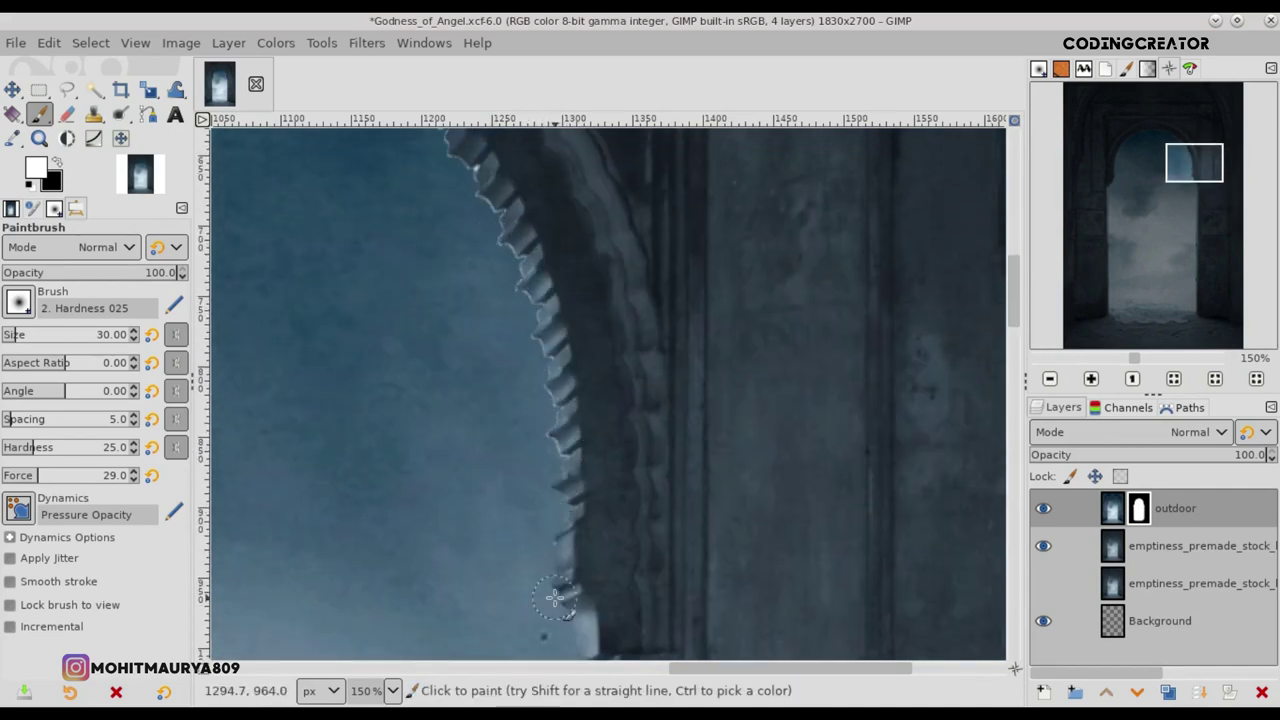
{"action": "scroll", "coordinate": [20, 335], "scroll_direction": "down", "scroll_amount": 6}
{"action": "left_click_drag", "start_coordinate": [504, 213], "coordinate": [525, 255]}
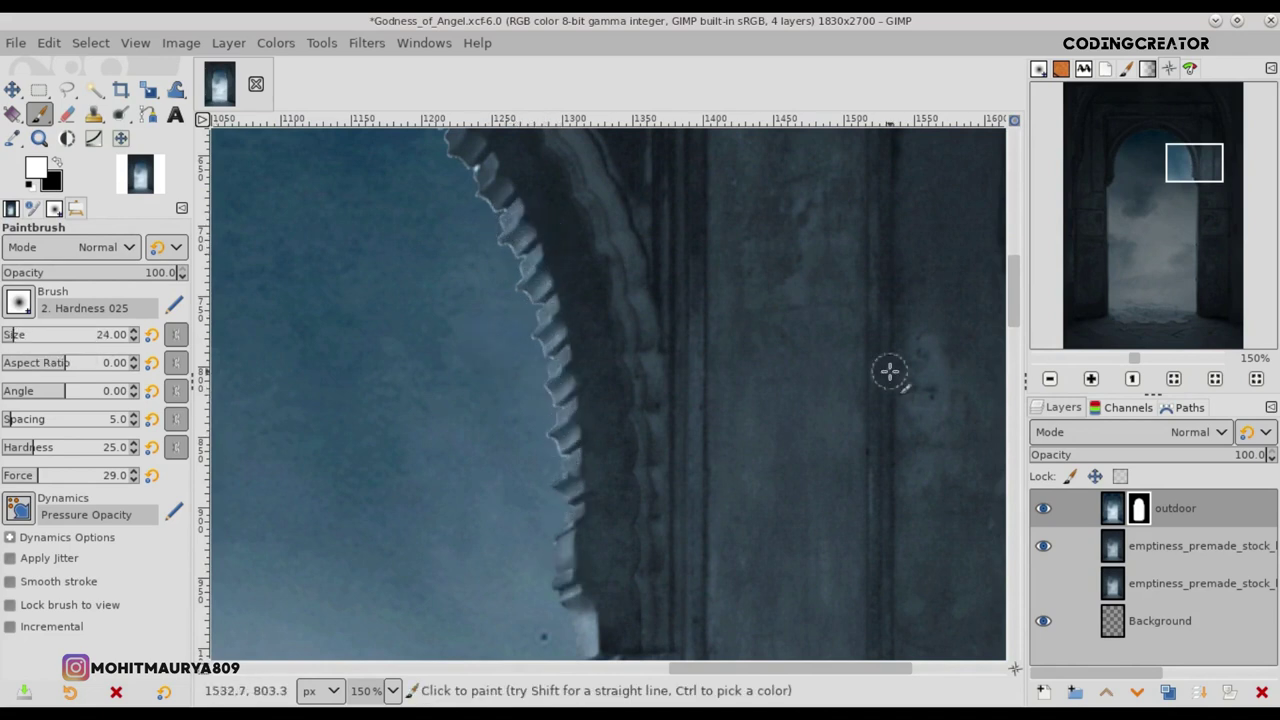
{"action": "scroll", "coordinate": [1013, 290], "scroll_direction": "up", "scroll_amount": 5}
Step: Lighten the mask along the arch's scalloped edge and top, revealing sky between the teeth
{"action": "mouse_move", "coordinate": [410, 421]}
{"action": "left_mouse_down"}
{"action": "mouse_move", "coordinate": [487, 529]}
{"action": "mouse_move", "coordinate": [387, 434]}
{"action": "mouse_move", "coordinate": [508, 538]}
{"action": "mouse_move", "coordinate": [530, 625]}
{"action": "mouse_move", "coordinate": [532, 612]}
{"action": "left_mouse_up"}
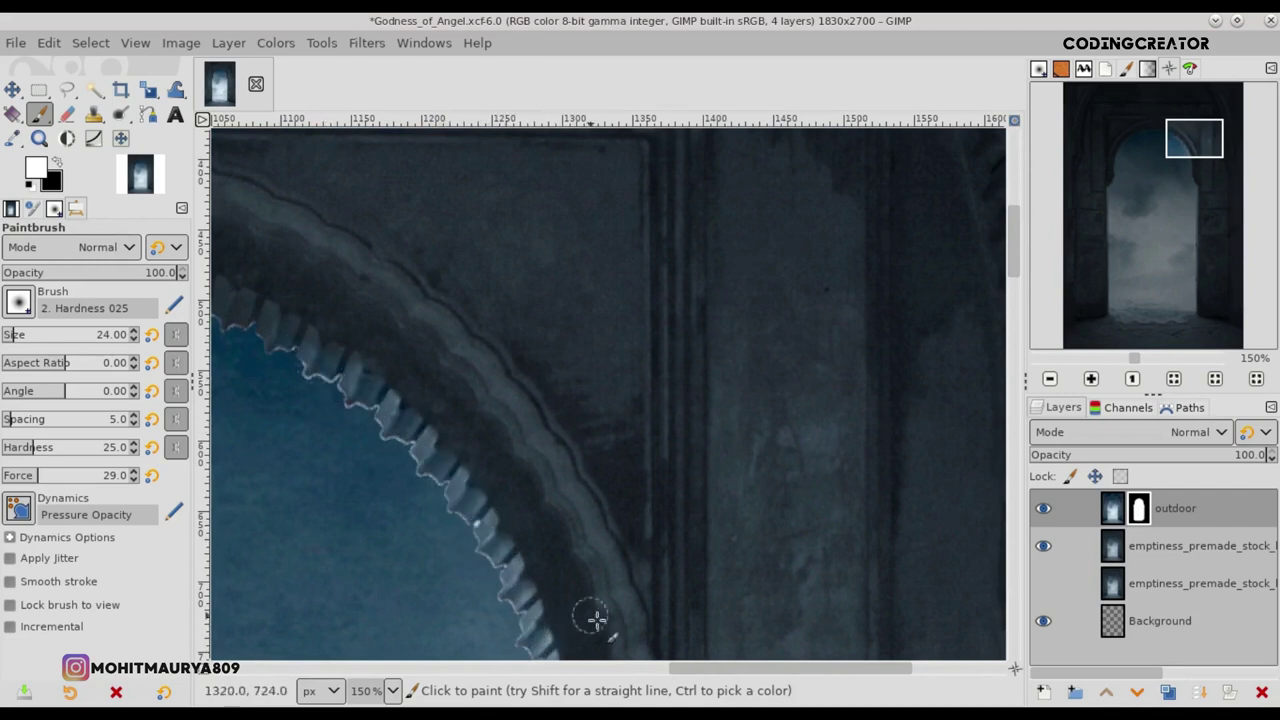
{"action": "left_click_drag", "start_coordinate": [790, 668], "coordinate": [671, 668]}
{"action": "mouse_move", "coordinate": [397, 276]}
{"action": "left_mouse_down"}
{"action": "mouse_move", "coordinate": [306, 257]}
{"action": "mouse_move", "coordinate": [411, 243]}
{"action": "mouse_move", "coordinate": [535, 258]}
{"action": "mouse_move", "coordinate": [486, 263]}
{"action": "mouse_move", "coordinate": [629, 314]}
{"action": "mouse_move", "coordinate": [514, 291]}
{"action": "mouse_move", "coordinate": [630, 311]}
{"action": "mouse_move", "coordinate": [600, 289]}
{"action": "mouse_move", "coordinate": [651, 306]}
{"action": "mouse_move", "coordinate": [729, 363]}
{"action": "left_mouse_up"}
{"action": "left_click", "coordinate": [56, 165]}
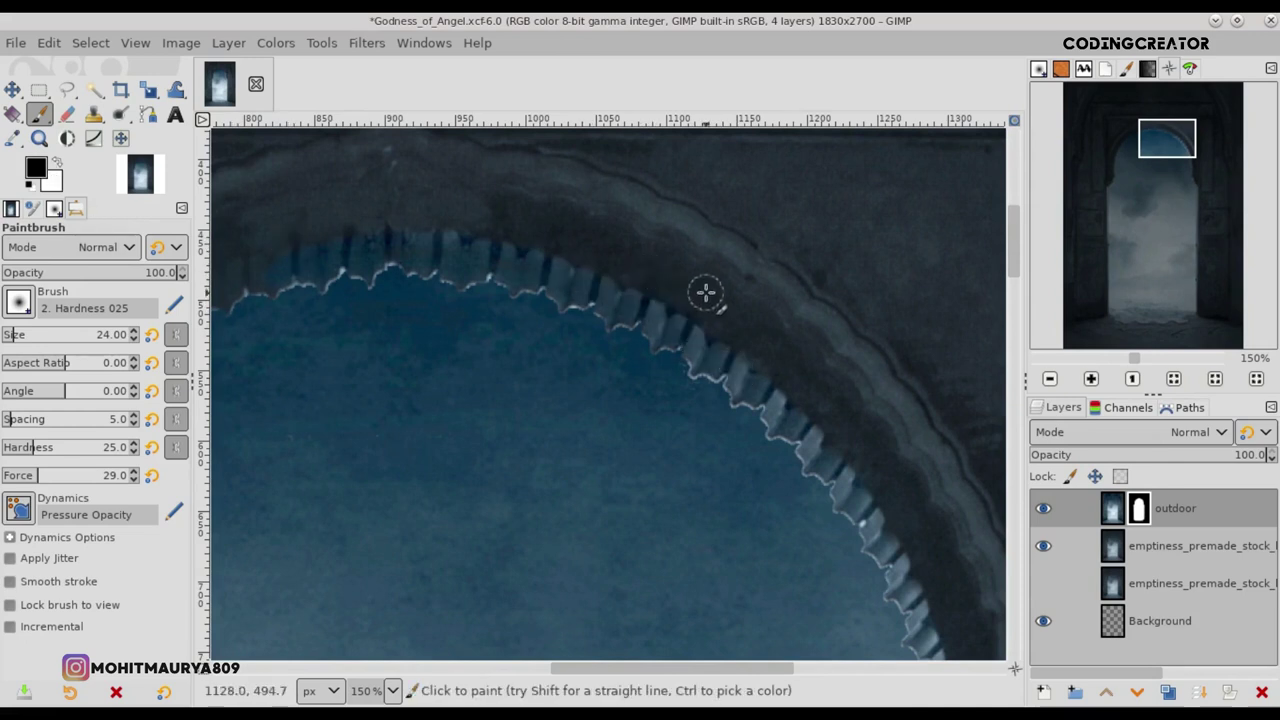
{"action": "left_click", "coordinate": [60, 163]}
{"action": "left_click_drag", "start_coordinate": [691, 668], "coordinate": [516, 668]}
{"action": "mouse_move", "coordinate": [834, 271]}
{"action": "left_mouse_down"}
{"action": "mouse_move", "coordinate": [686, 360]}
{"action": "mouse_move", "coordinate": [844, 265]}
{"action": "left_mouse_up"}
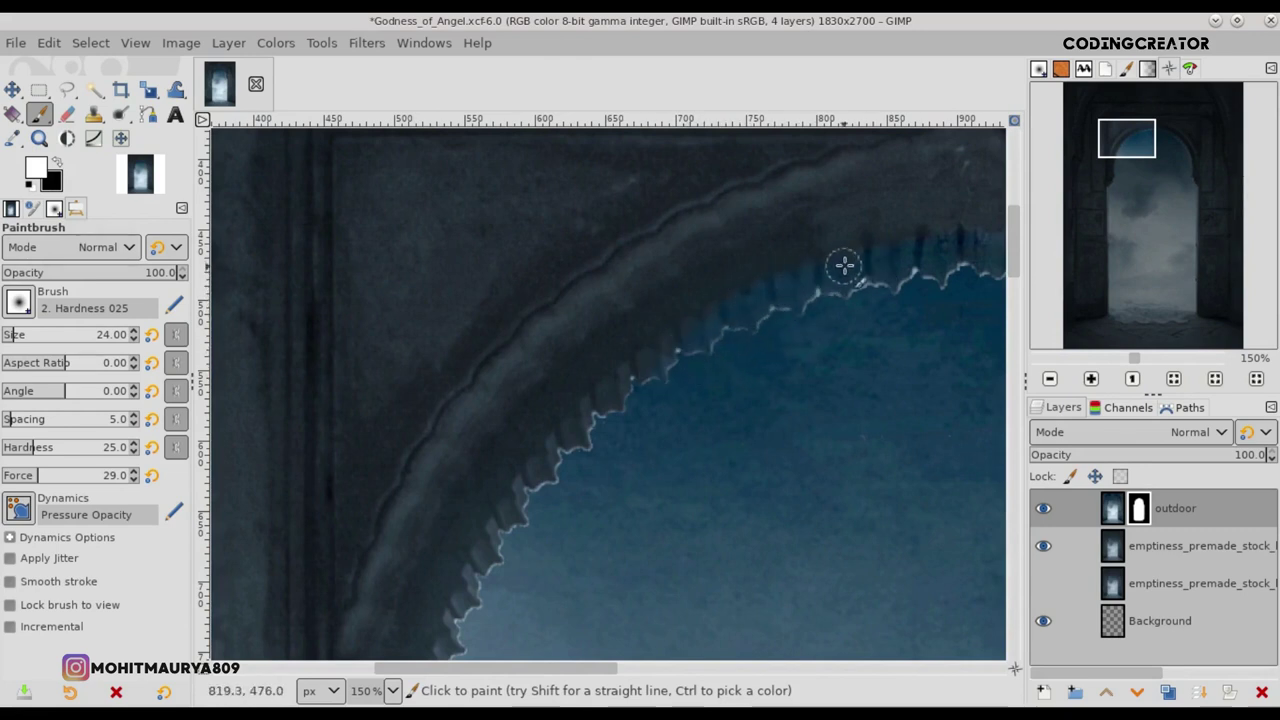
Step: Touch up the jagged arch teeth and the left arch edge on the mask
{"action": "mouse_move", "coordinate": [512, 576]}
{"action": "left_mouse_down"}
{"action": "mouse_move", "coordinate": [705, 341]}
{"action": "mouse_move", "coordinate": [629, 377]}
{"action": "mouse_move", "coordinate": [531, 510]}
{"action": "left_mouse_up"}
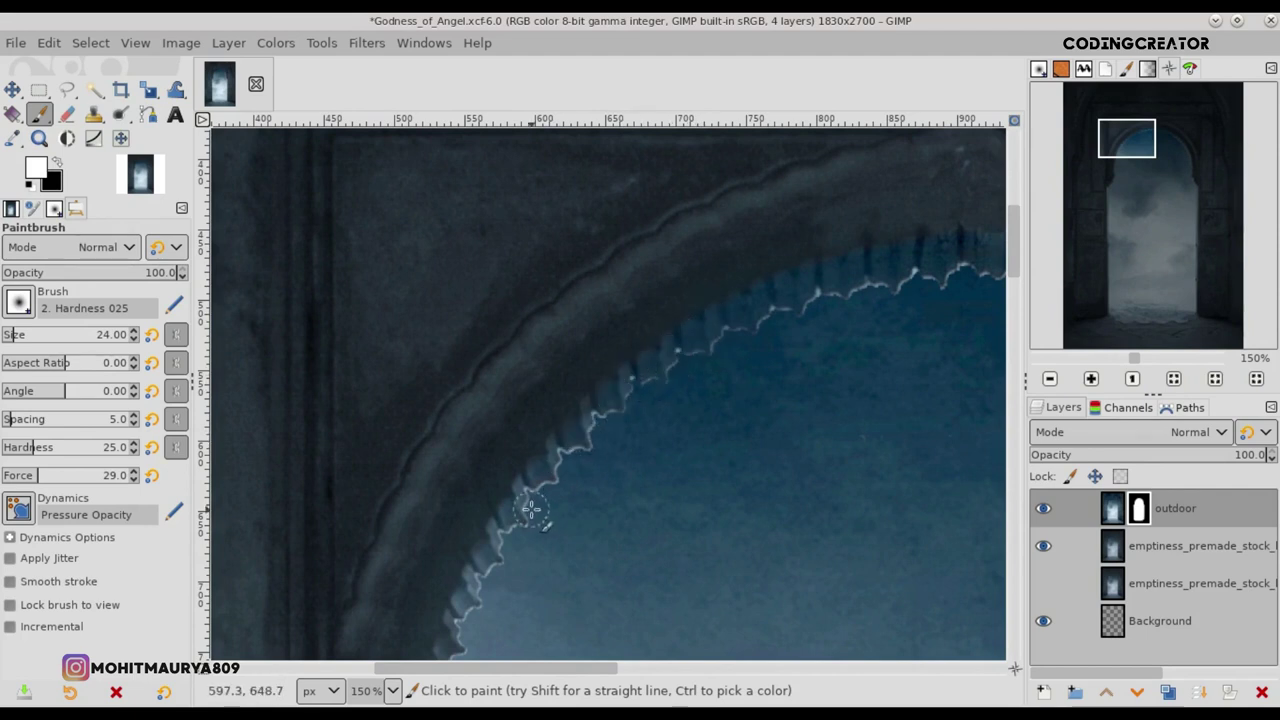
{"action": "mouse_move", "coordinate": [581, 414]}
{"action": "left_mouse_down"}
{"action": "mouse_move", "coordinate": [1004, 320]}
{"action": "mouse_move", "coordinate": [881, 305]}
{"action": "left_mouse_up"}
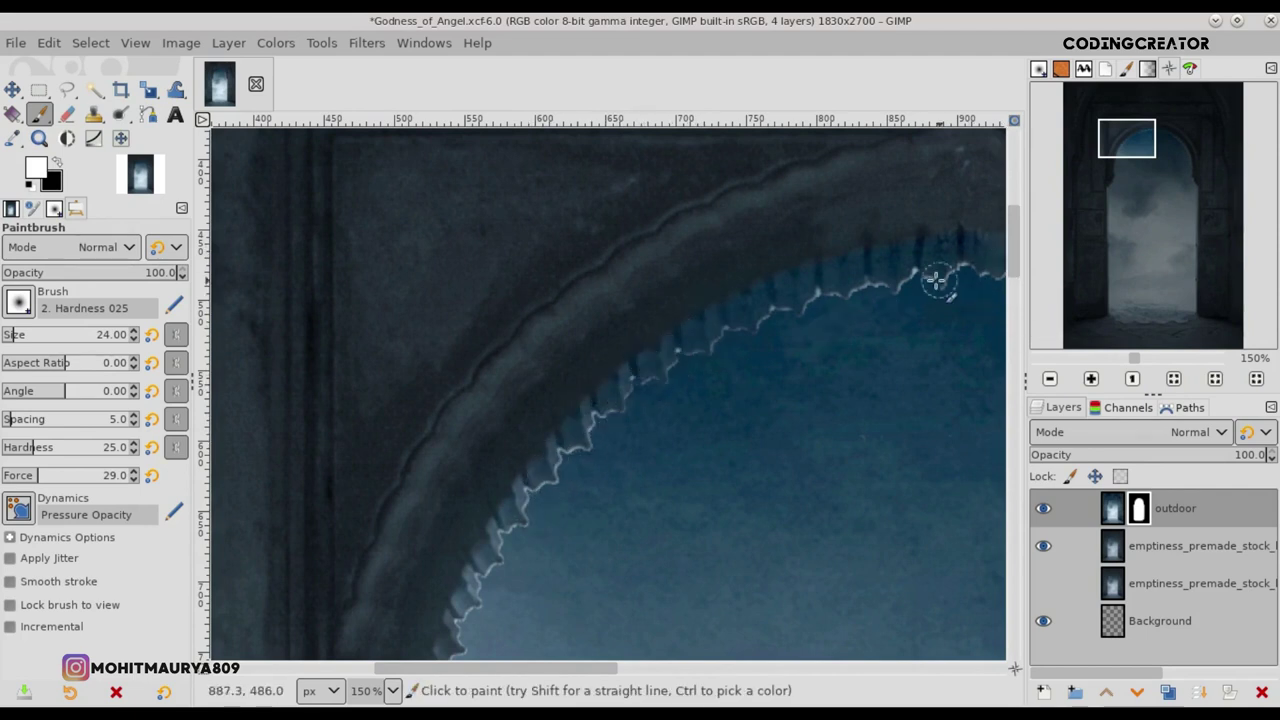
{"action": "left_click_drag", "start_coordinate": [1012, 232], "coordinate": [1013, 272]}
{"action": "mouse_move", "coordinate": [454, 341]}
{"action": "left_mouse_down"}
{"action": "mouse_move", "coordinate": [420, 531]}
{"action": "mouse_move", "coordinate": [430, 463]}
{"action": "left_mouse_up"}
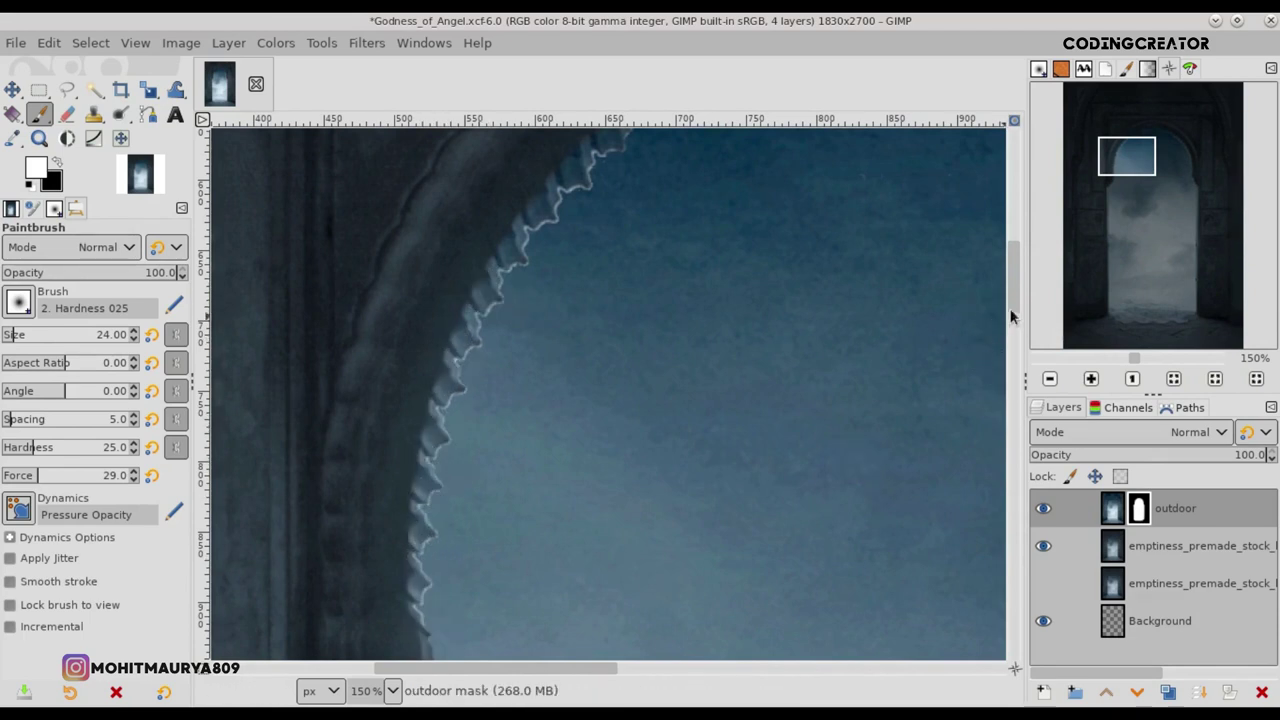
{"action": "left_click_drag", "start_coordinate": [1013, 312], "coordinate": [1013, 357]}
{"action": "mouse_move", "coordinate": [427, 276]}
{"action": "left_mouse_down"}
{"action": "mouse_move", "coordinate": [434, 366]}
{"action": "mouse_move", "coordinate": [394, 429]}
{"action": "mouse_move", "coordinate": [331, 463]}
{"action": "mouse_move", "coordinate": [385, 400]}
{"action": "left_mouse_up"}
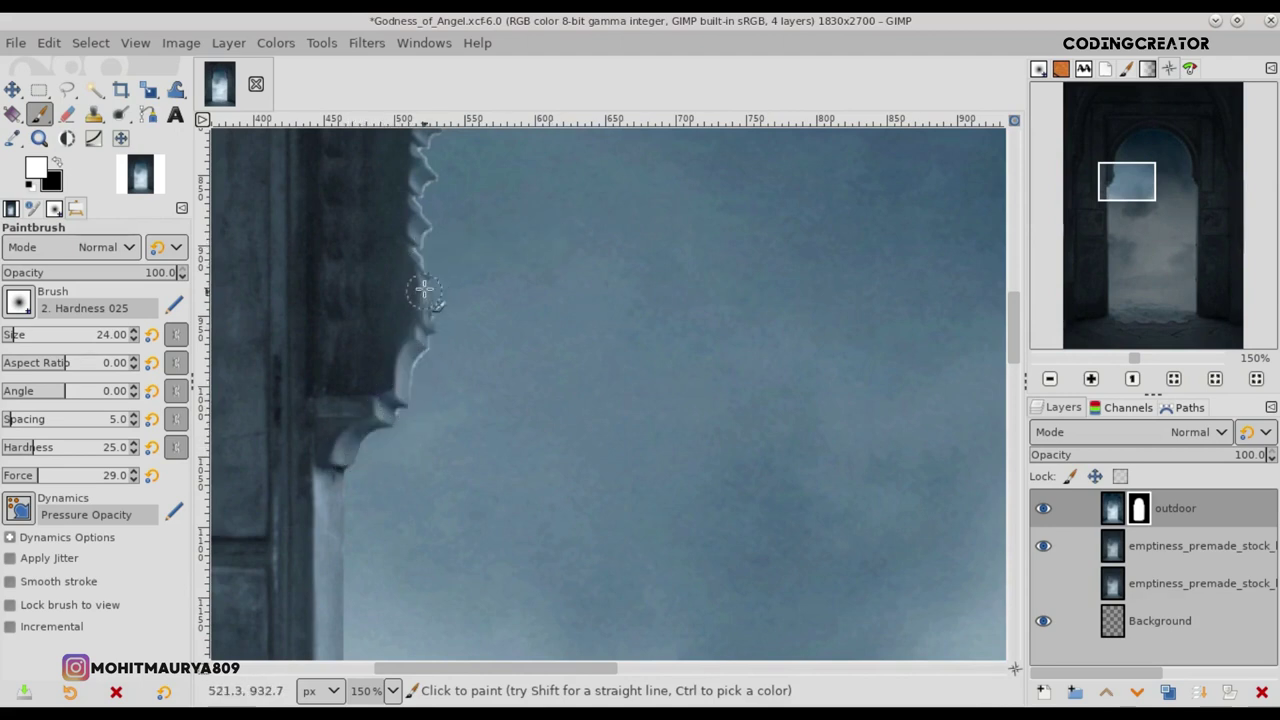
{"action": "scroll", "coordinate": [477, 366], "scroll_direction": "down", "scroll_amount": 5}
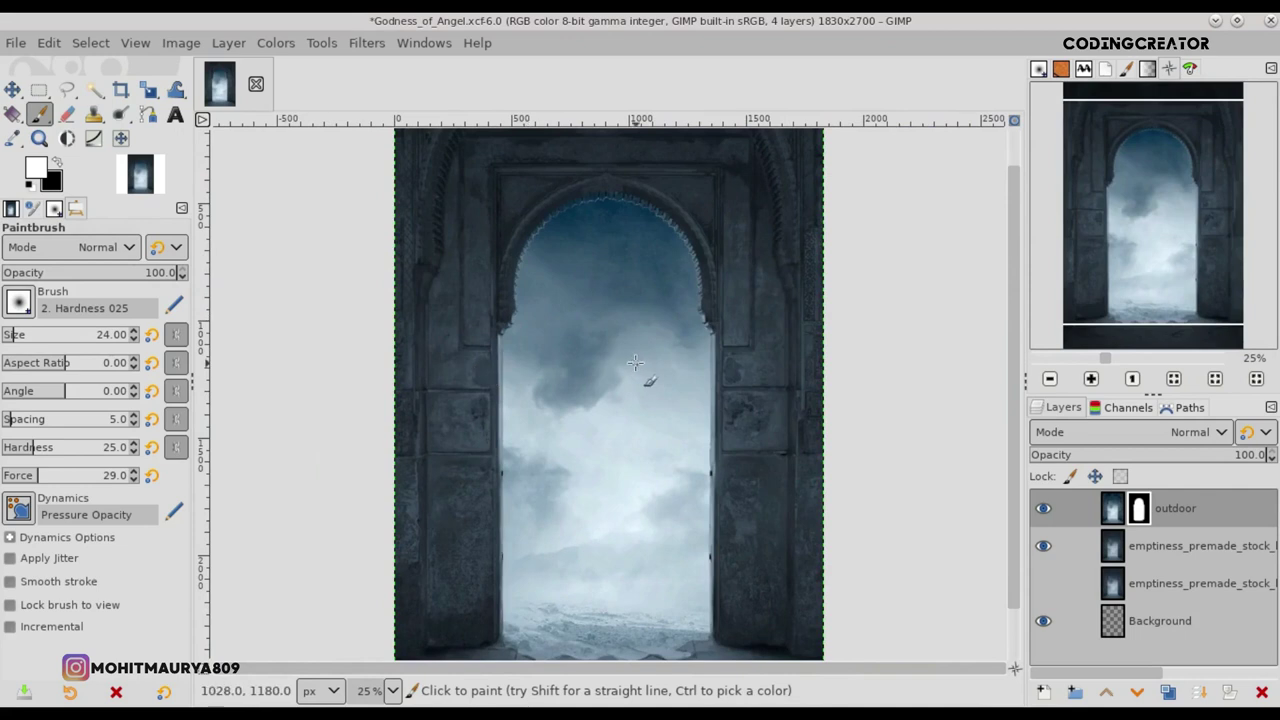
Step: Softly blend the icy ground into the tiled floor with a ~400 brush at opacity 61
{"action": "left_click_drag", "start_coordinate": [27, 341], "coordinate": [50, 335]}
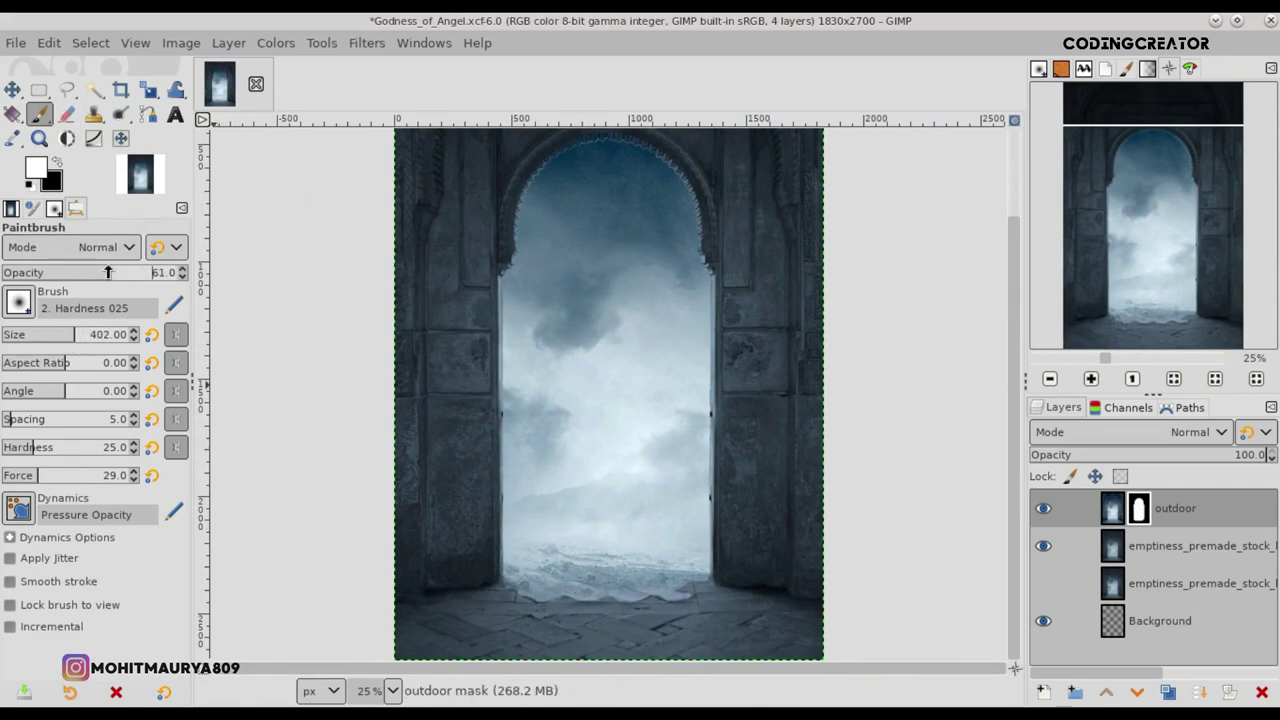
{"action": "mouse_move", "coordinate": [529, 596]}
{"action": "left_mouse_down"}
{"action": "mouse_move", "coordinate": [640, 604]}
{"action": "mouse_move", "coordinate": [512, 591]}
{"action": "mouse_move", "coordinate": [679, 617]}
{"action": "mouse_move", "coordinate": [659, 590]}
{"action": "mouse_move", "coordinate": [515, 594]}
{"action": "left_mouse_up"}
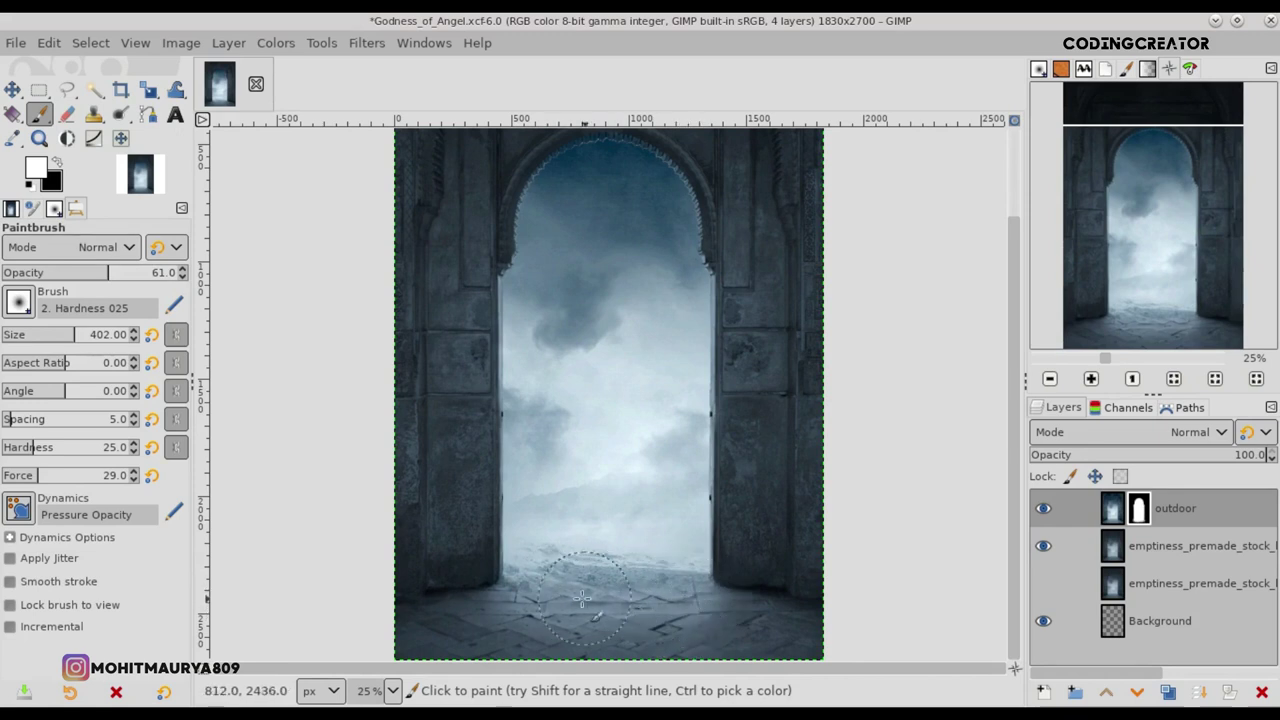
{"action": "key", "text": "minus"}
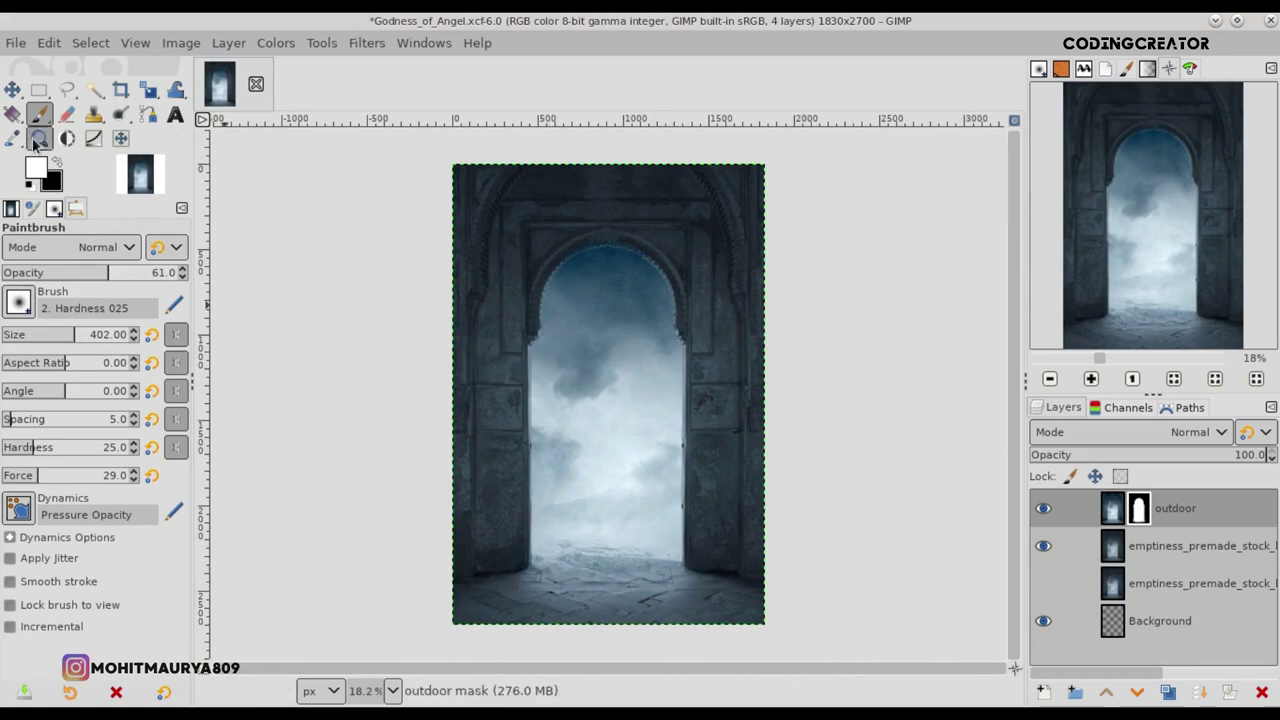
Step: Make the outdoor layer itself active instead of its mask, and save
{"action": "key", "text": "m"}
{"action": "left_click", "coordinate": [1113, 510]}
{"action": "key", "text": "ctrl+s"}
Step: Open Color Balance and shift the shadows and midtones toward red and yellow
{"action": "left_click", "coordinate": [274, 43]}
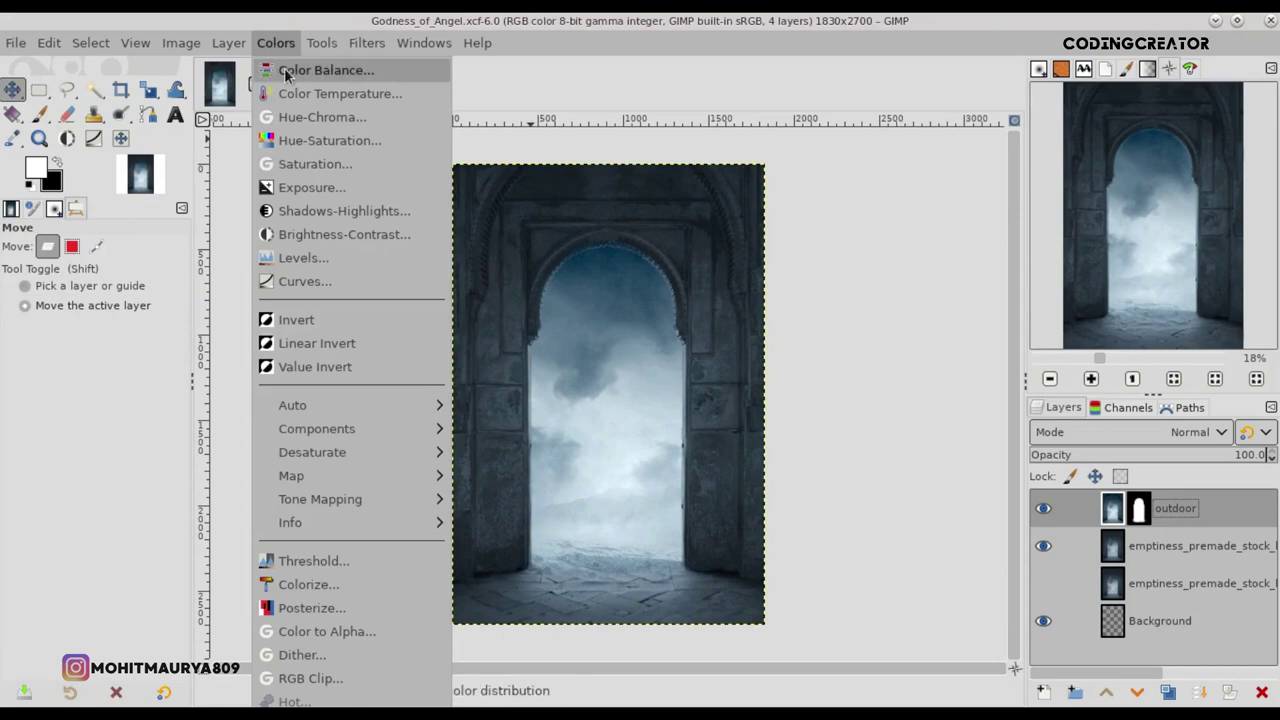
{"action": "left_click", "coordinate": [282, 72]}
{"action": "left_click_drag", "start_coordinate": [999, 284], "coordinate": [1039, 284]}
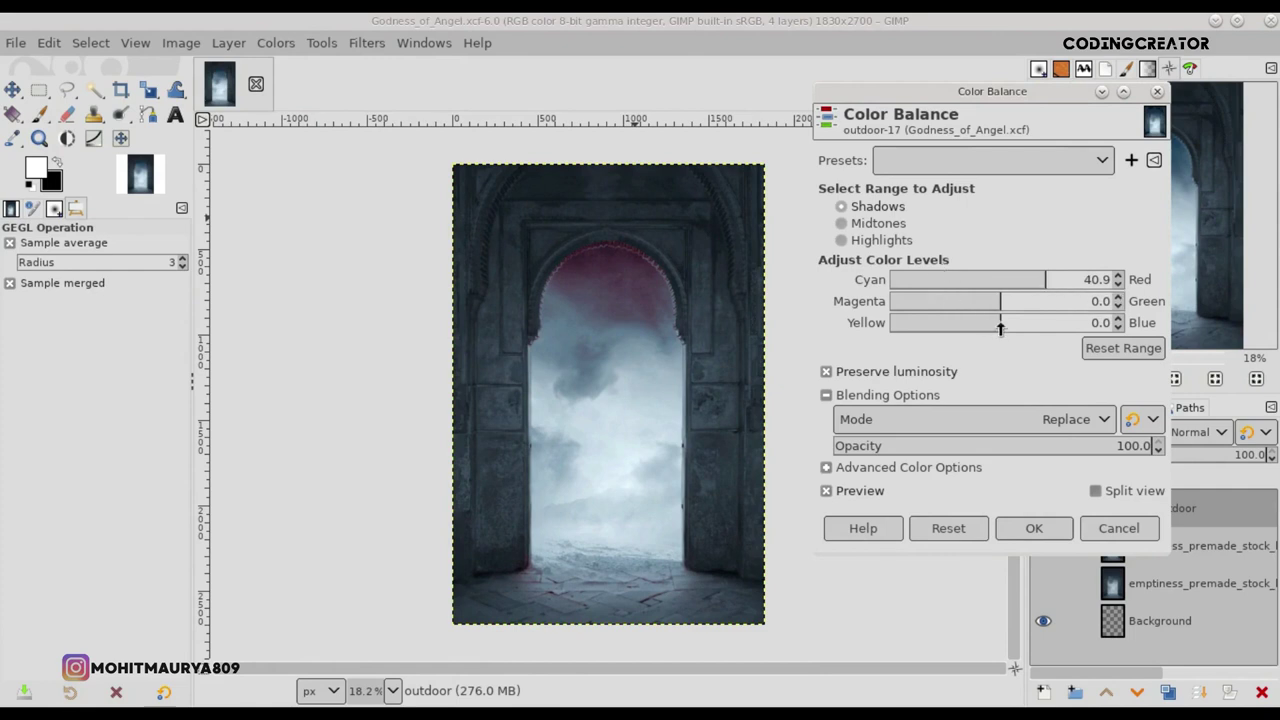
{"action": "left_click_drag", "start_coordinate": [1000, 328], "coordinate": [923, 323]}
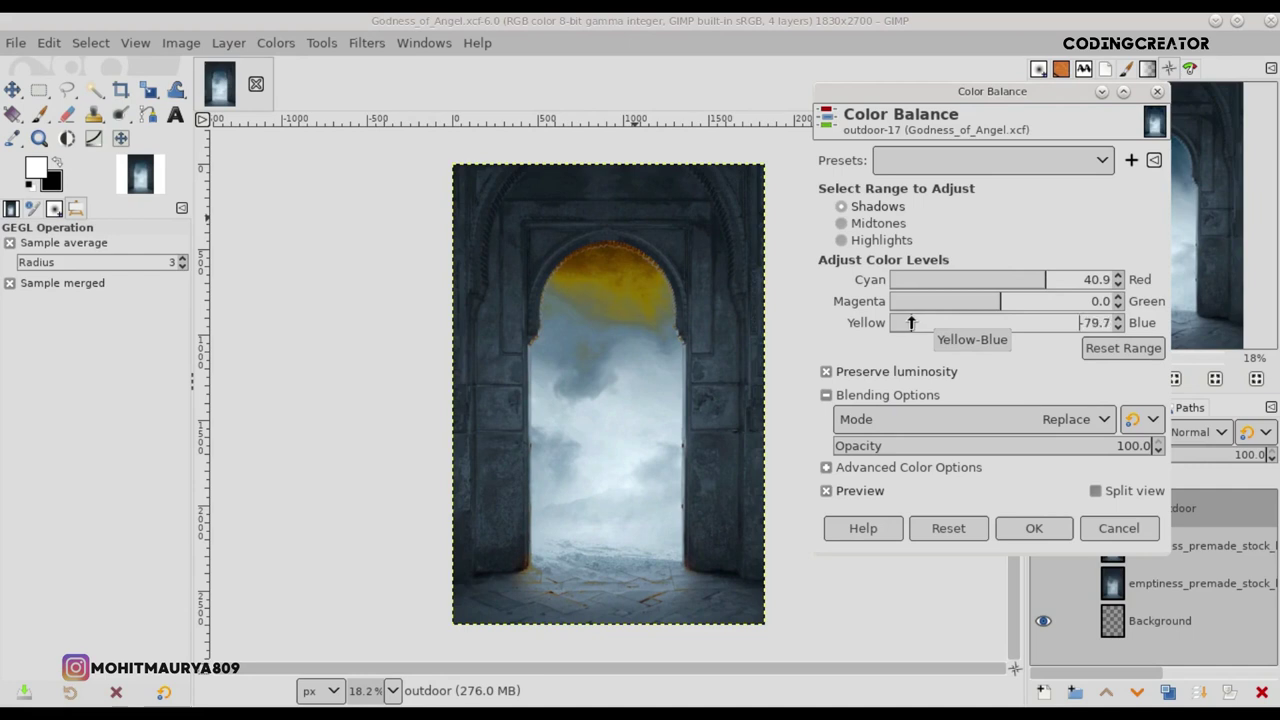
{"action": "left_click", "coordinate": [866, 224]}
{"action": "left_click_drag", "start_coordinate": [1001, 280], "coordinate": [1064, 280]}
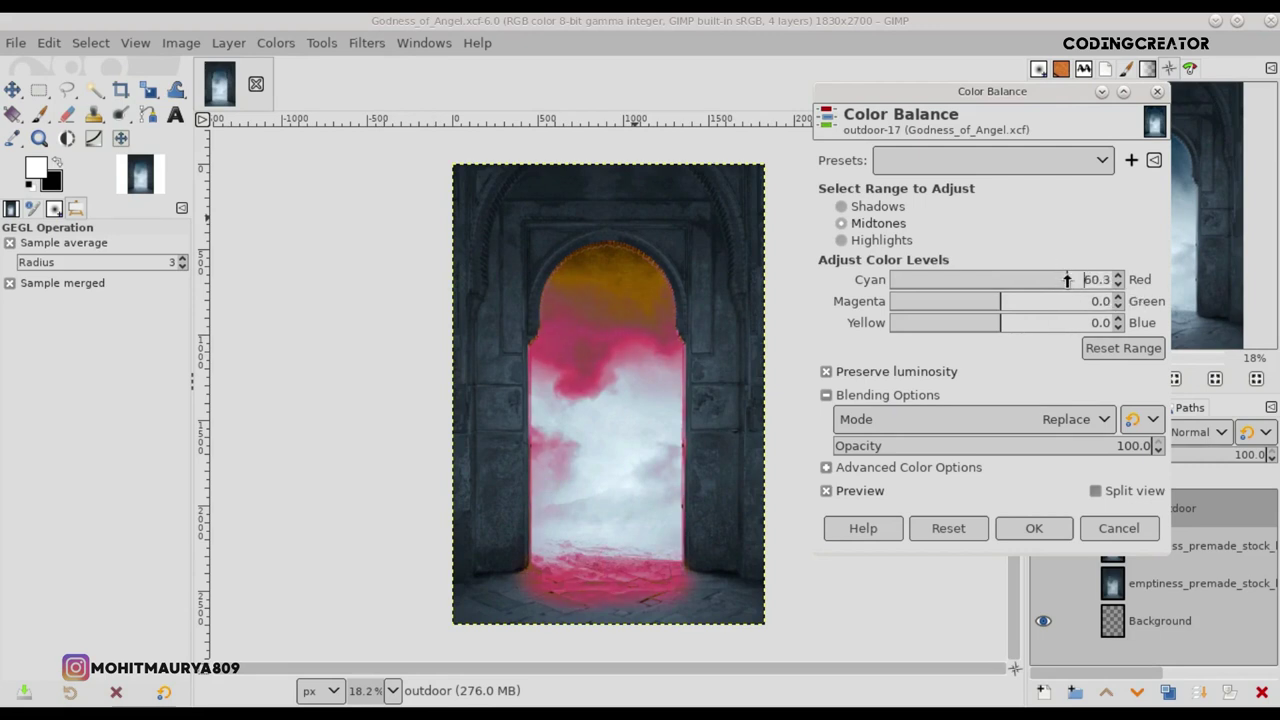
{"action": "left_click_drag", "start_coordinate": [1000, 323], "coordinate": [933, 323]}
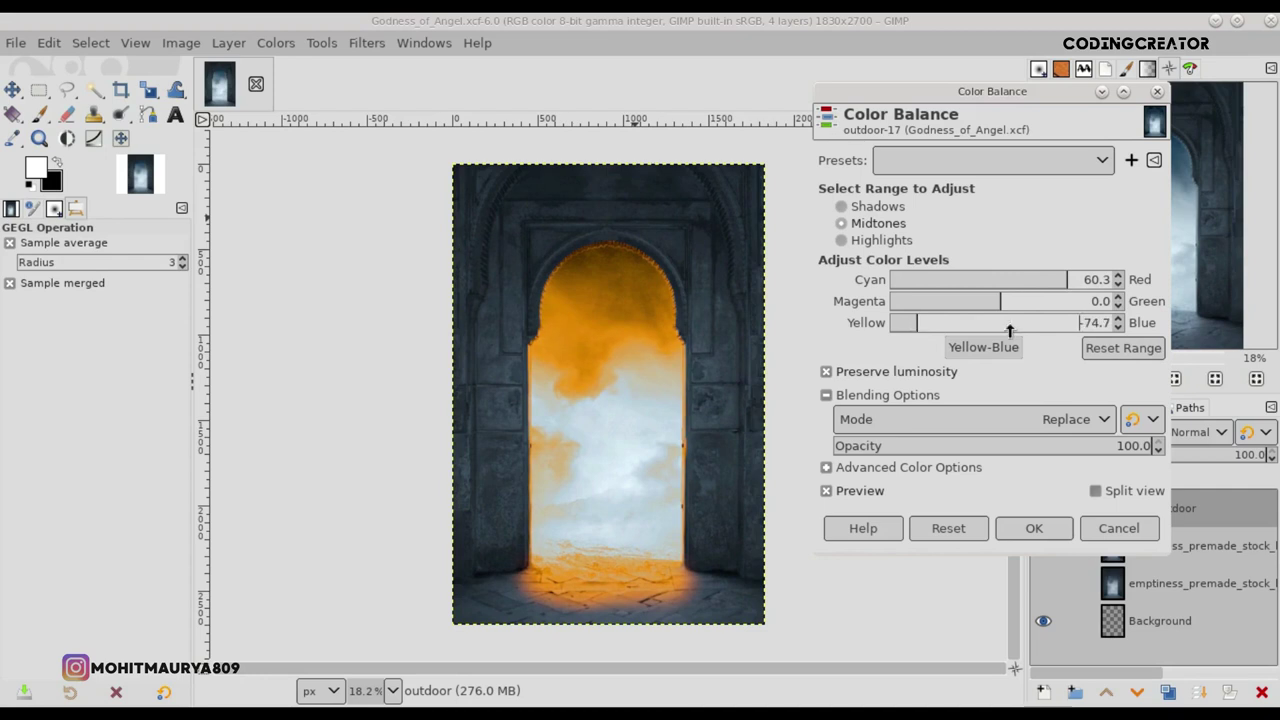
{"action": "left_click", "coordinate": [1118, 327]}
Step: Push highlights to red 60.5 and yellow −80.6, with Normal mode at 90.6 opacity
{"action": "left_click", "coordinate": [879, 240]}
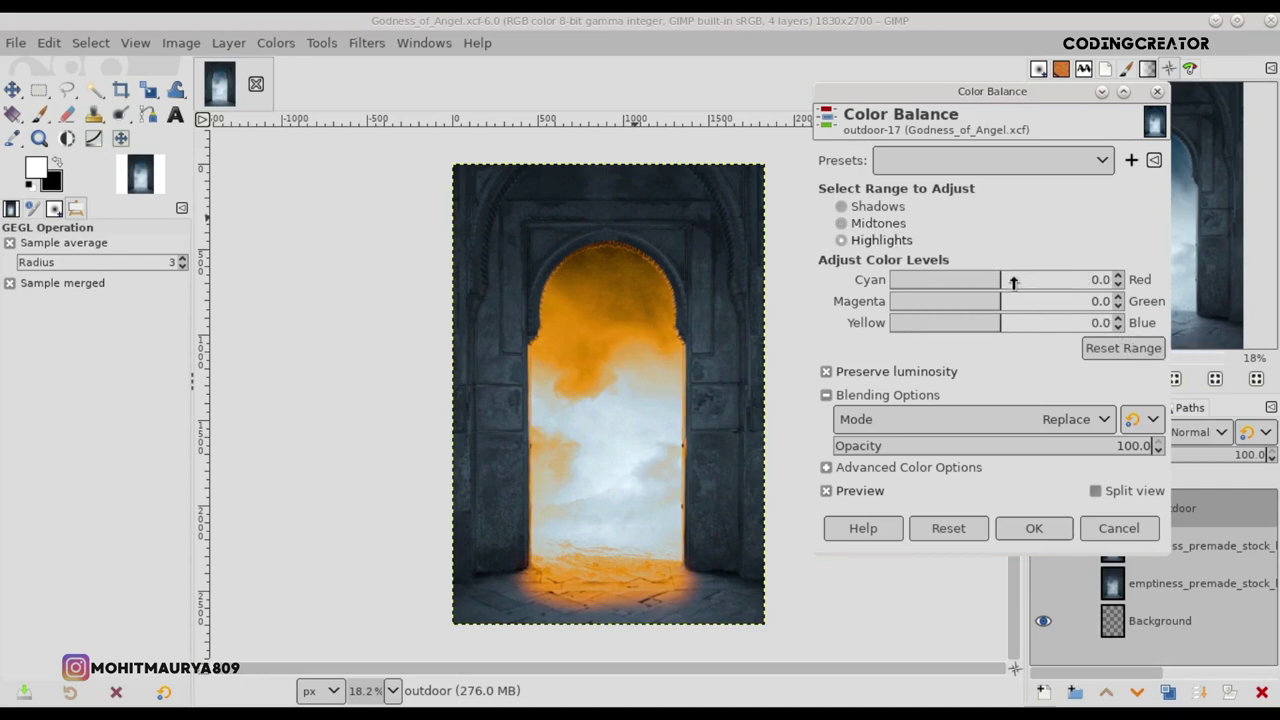
{"action": "left_click_drag", "start_coordinate": [1007, 283], "coordinate": [1065, 286]}
{"action": "left_click", "coordinate": [1099, 273]}
{"action": "left_click_drag", "start_coordinate": [999, 328], "coordinate": [910, 328]}
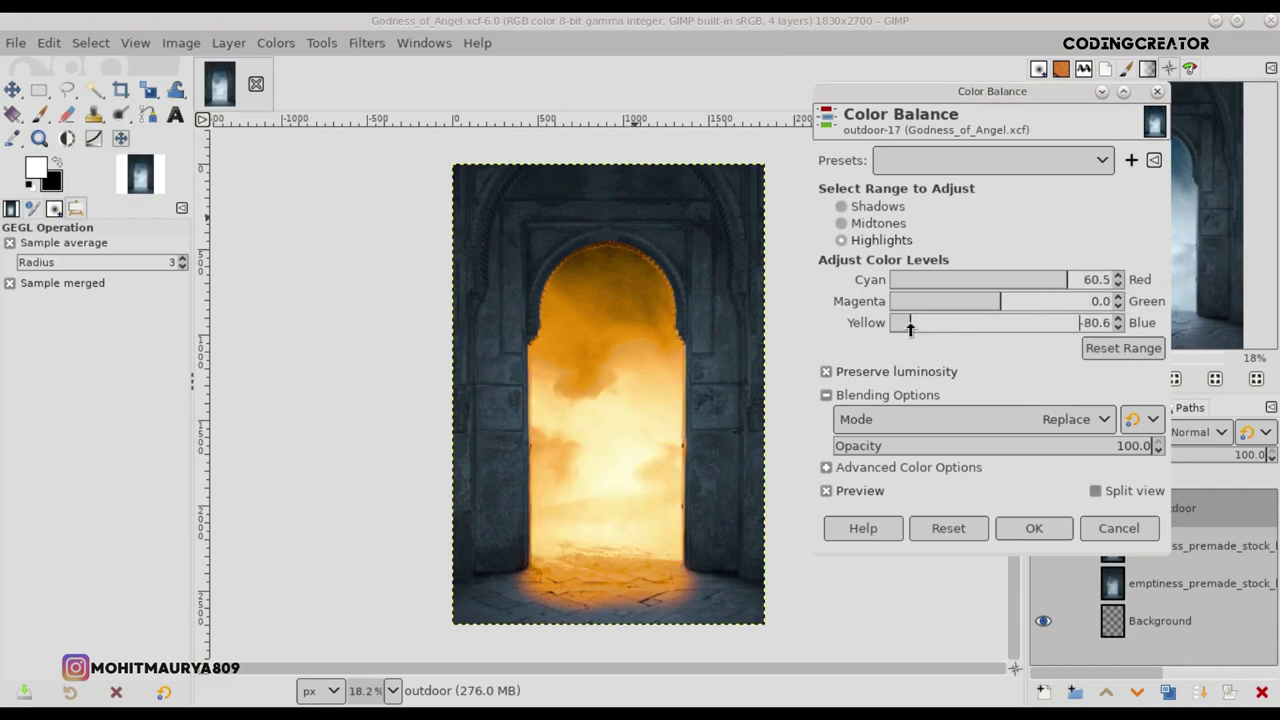
{"action": "left_click", "coordinate": [974, 419]}
{"action": "left_click", "coordinate": [962, 477]}
{"action": "left_click", "coordinate": [1128, 447]}
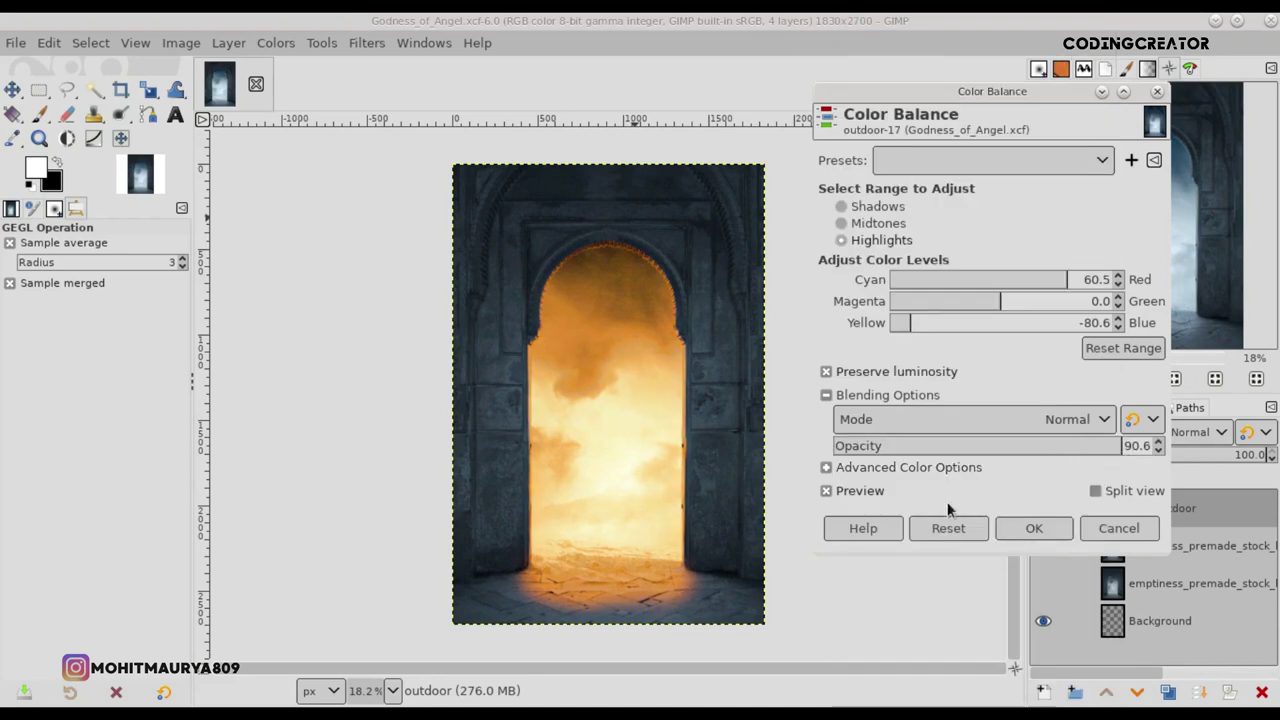
Step: Apply the golden Color Balance, save, and select the outdoor layer's mask
{"action": "left_click", "coordinate": [1033, 528]}
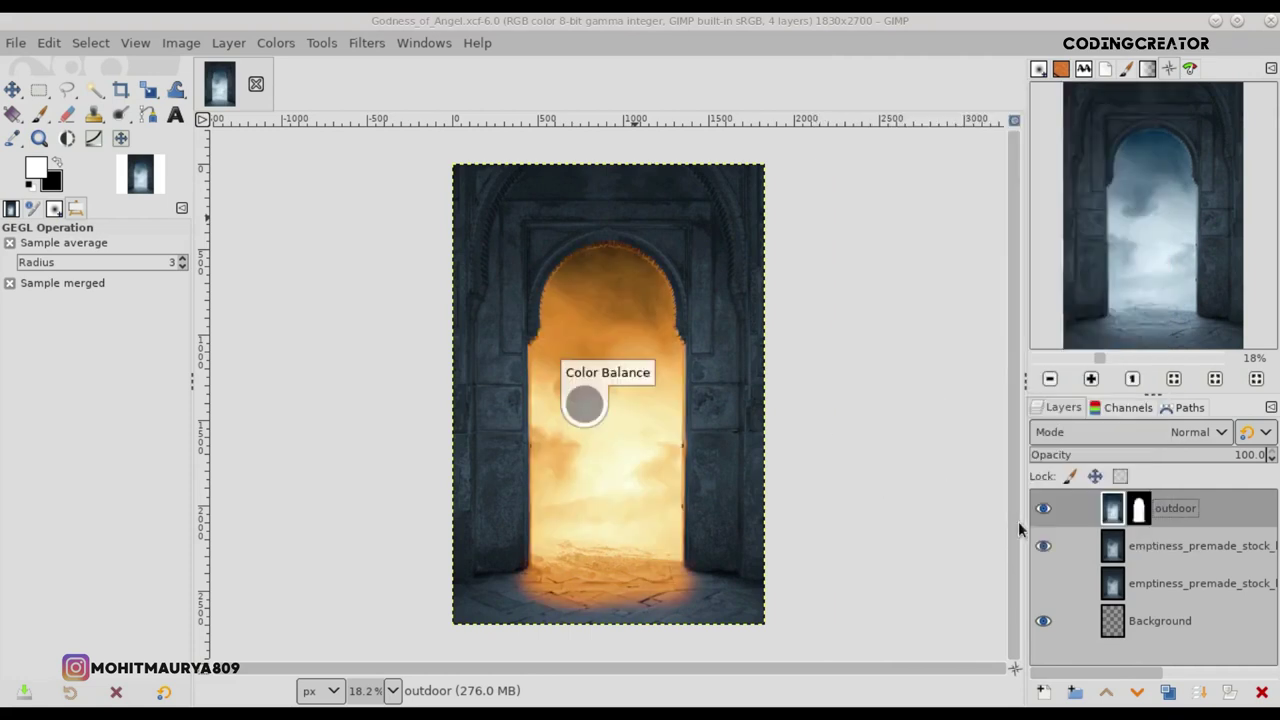
{"action": "key", "text": "ctrl+s"}
{"action": "left_click", "coordinate": [1146, 510]}
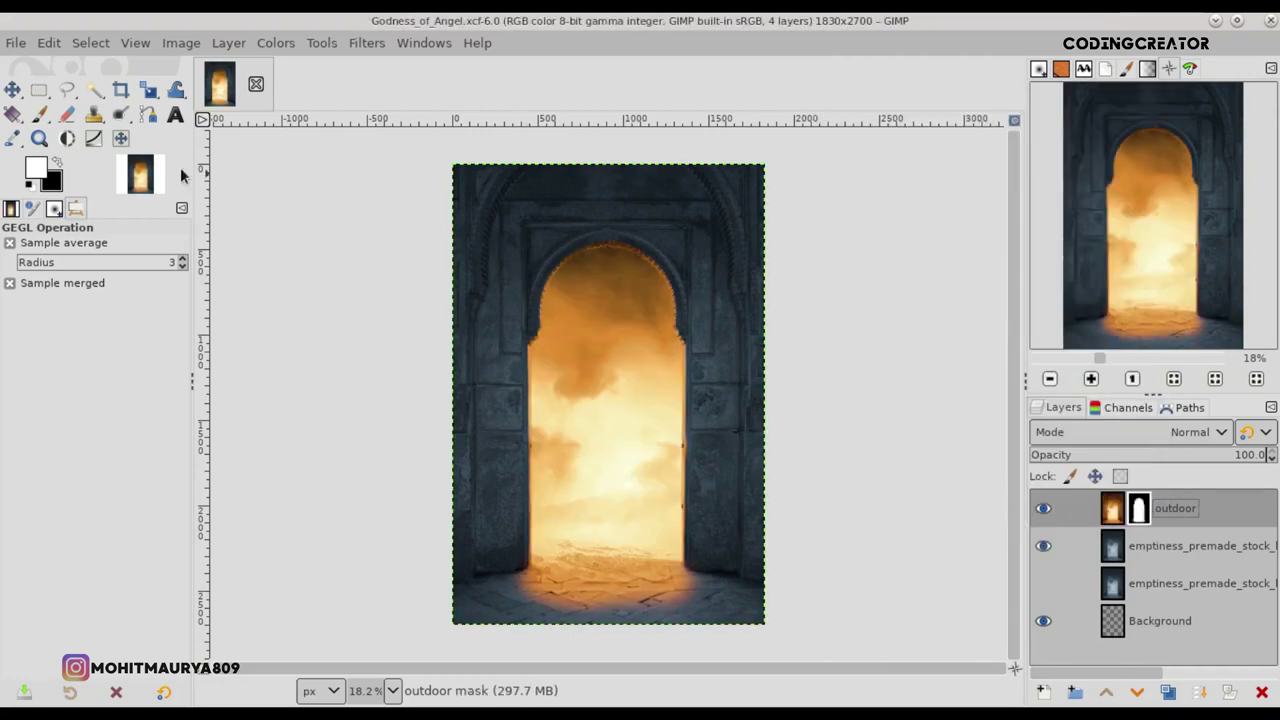
Step: Paint black along the doorway floor on the mask, enlarging the brush to 567 for a second pass
{"action": "left_click", "coordinate": [39, 114]}
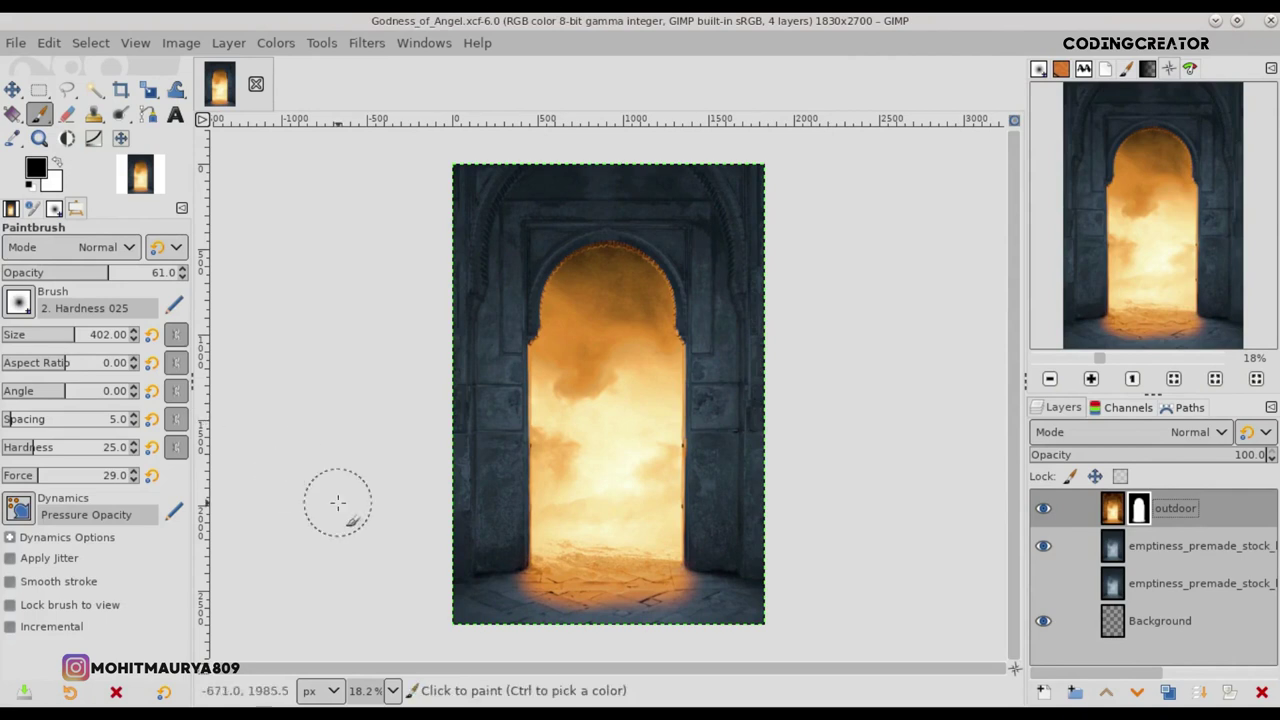
{"action": "scroll", "coordinate": [543, 634], "scroll_direction": "up", "scroll_amount": 1}
{"action": "scroll", "coordinate": [546, 632], "scroll_direction": "up", "scroll_amount": 2}
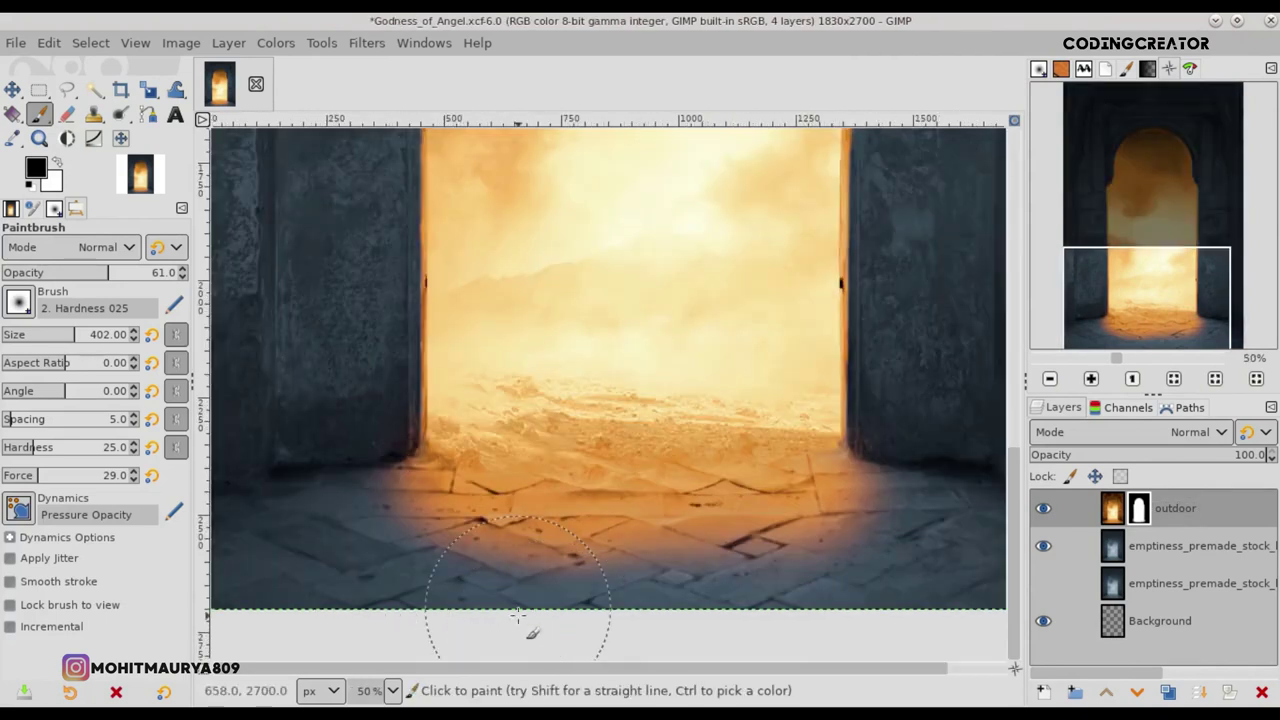
{"action": "scroll", "coordinate": [517, 615], "scroll_direction": "down", "scroll_amount": 2}
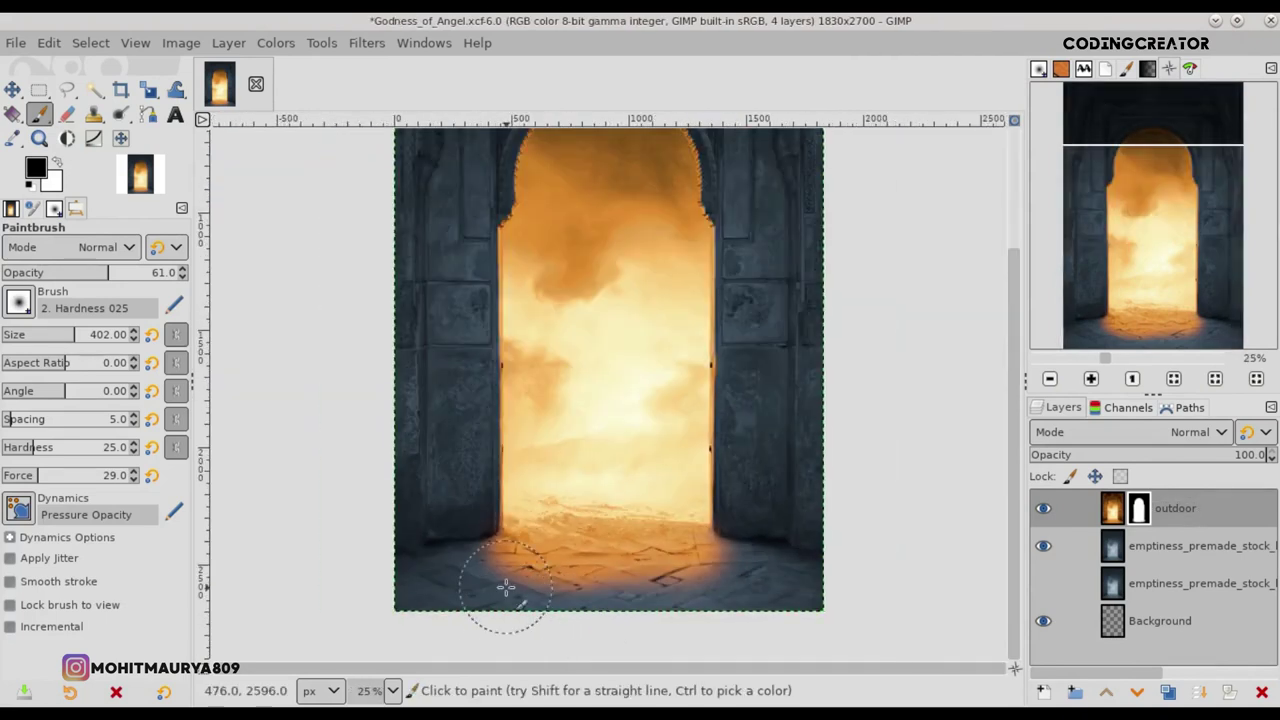
{"action": "left_click_drag", "start_coordinate": [551, 595], "coordinate": [661, 590]}
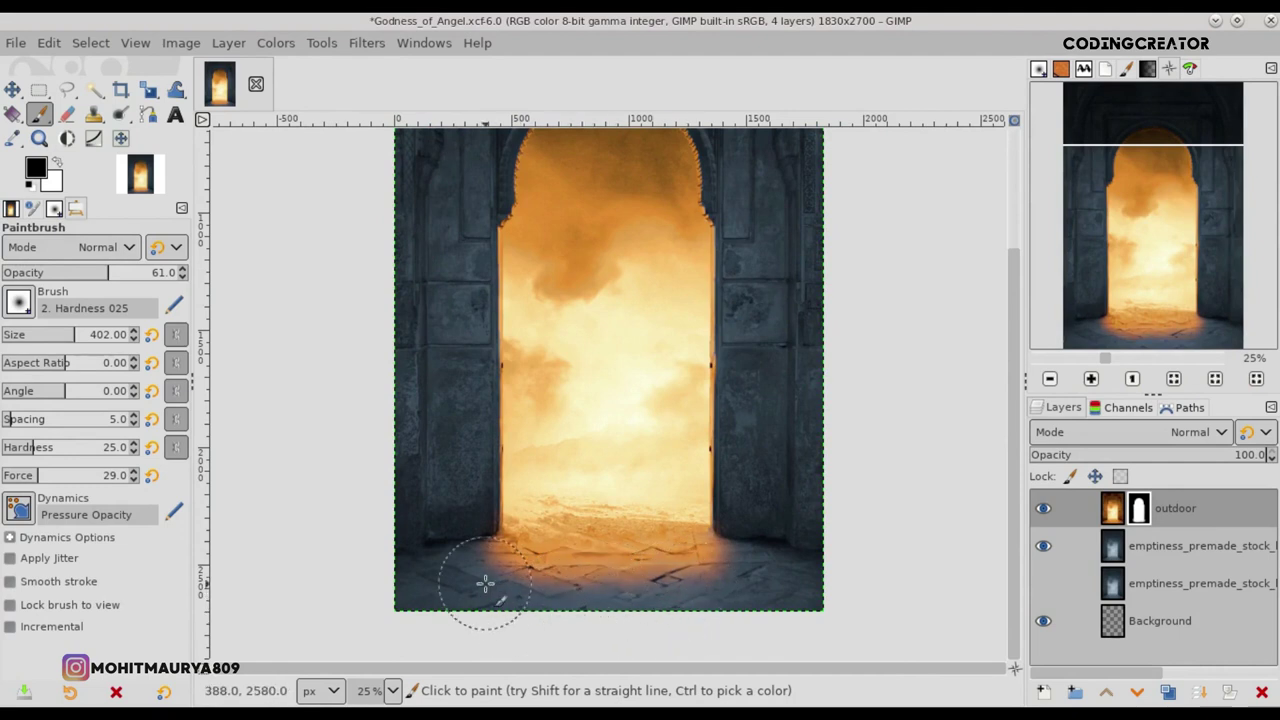
{"action": "scroll", "coordinate": [485, 583], "scroll_direction": "down", "scroll_amount": 1}
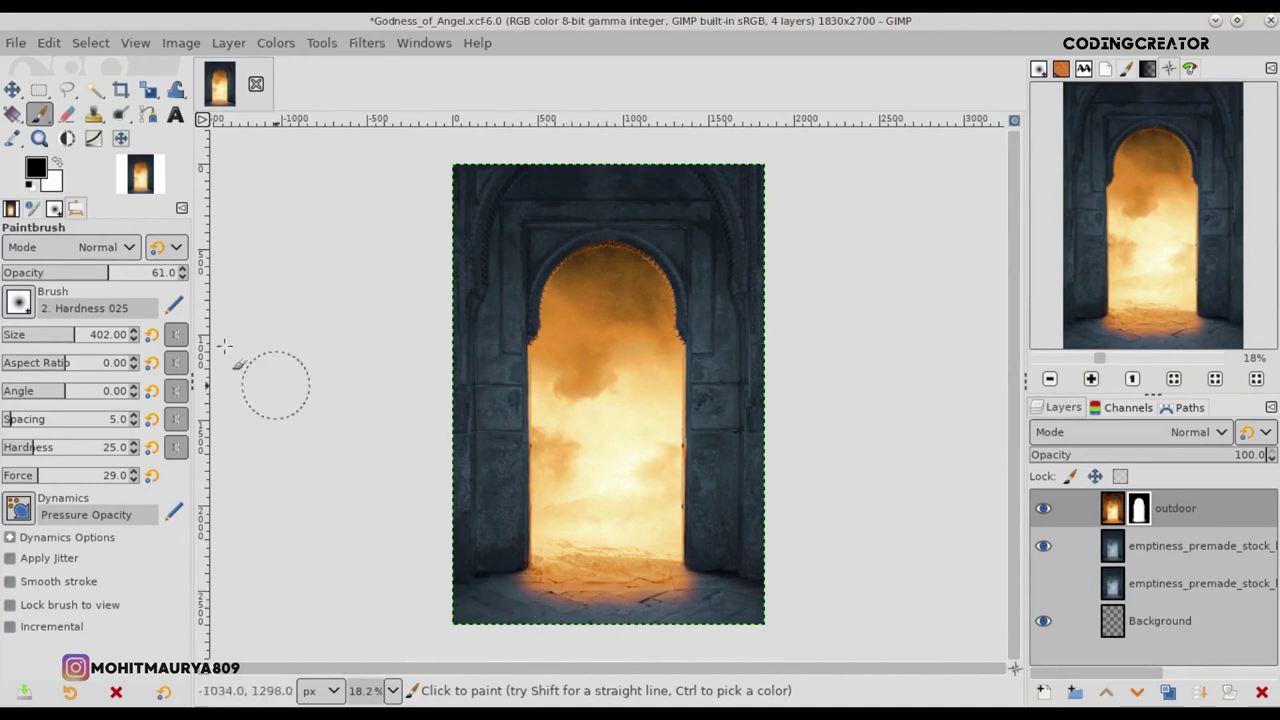
{"action": "left_click_drag", "start_coordinate": [82, 340], "coordinate": [100, 338]}
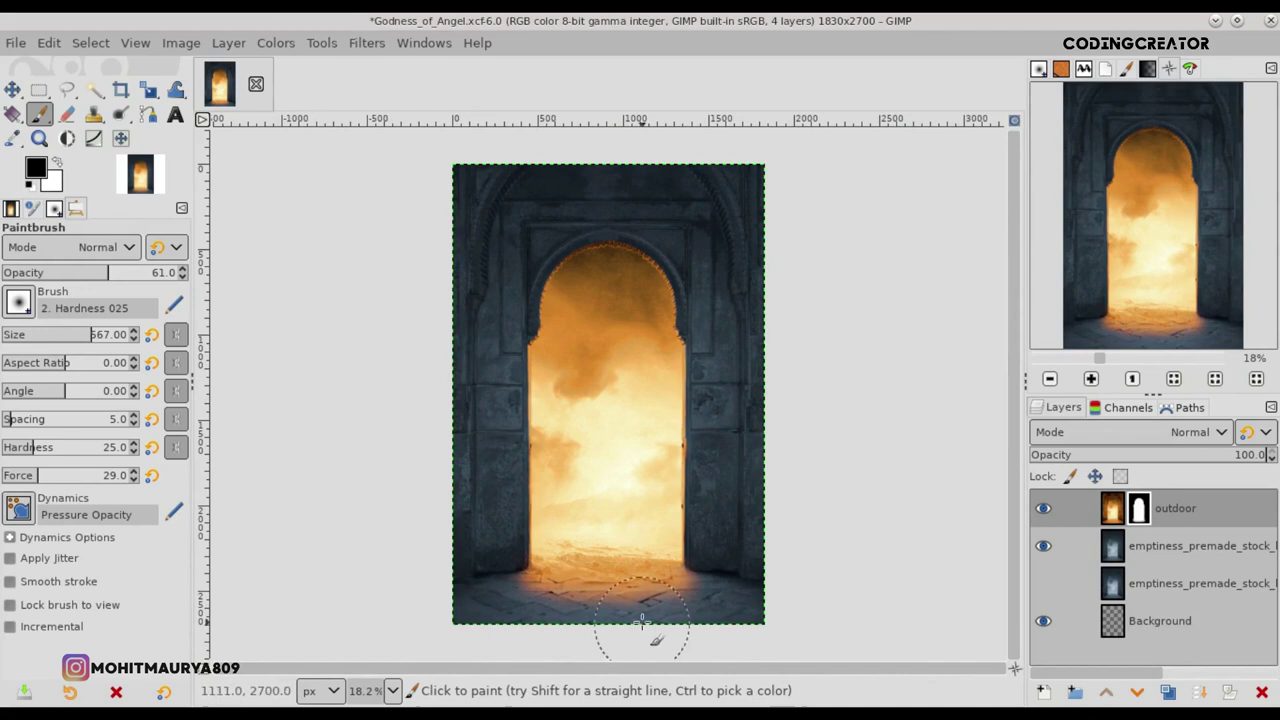
{"action": "left_click_drag", "start_coordinate": [641, 621], "coordinate": [580, 620]}
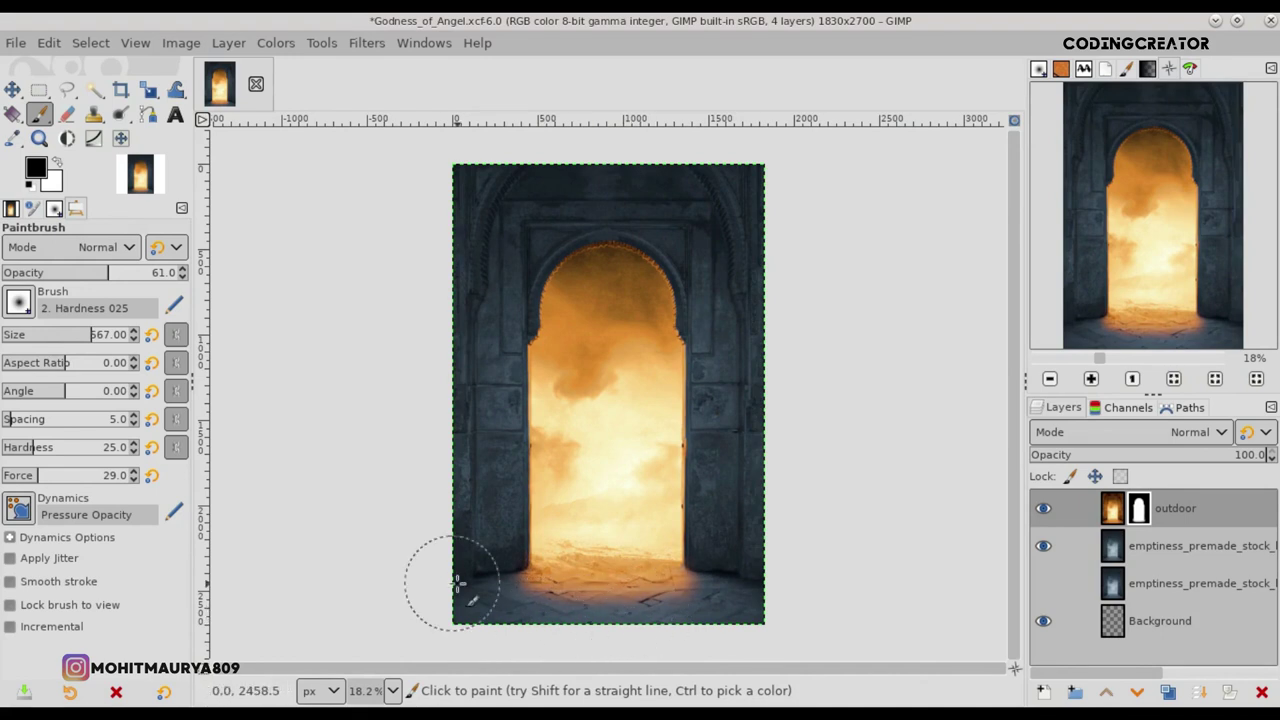
{"action": "left_click", "coordinate": [13, 90]}
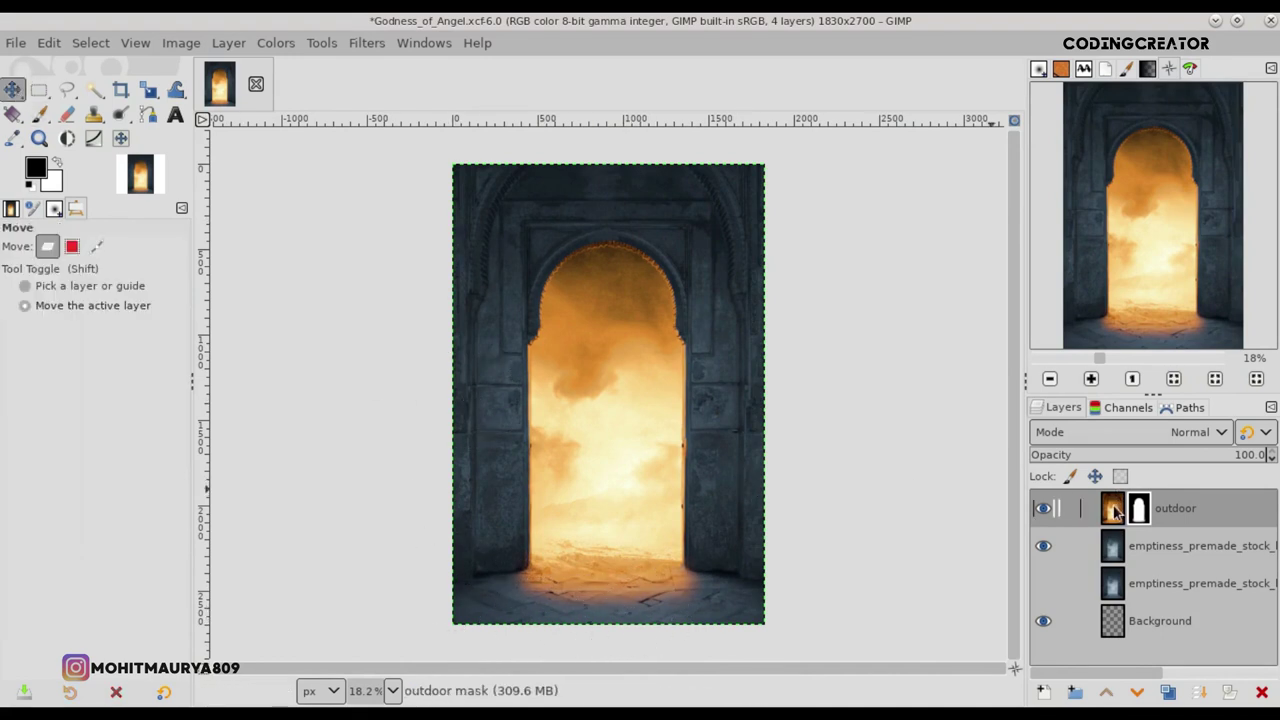
Step: Save the composition and open Floor.jpg, converting it to the built-in sRGB profile
{"action": "left_click", "coordinate": [1114, 510]}
{"action": "key", "text": "ctrl+s"}
{"action": "left_click", "coordinate": [16, 43]}
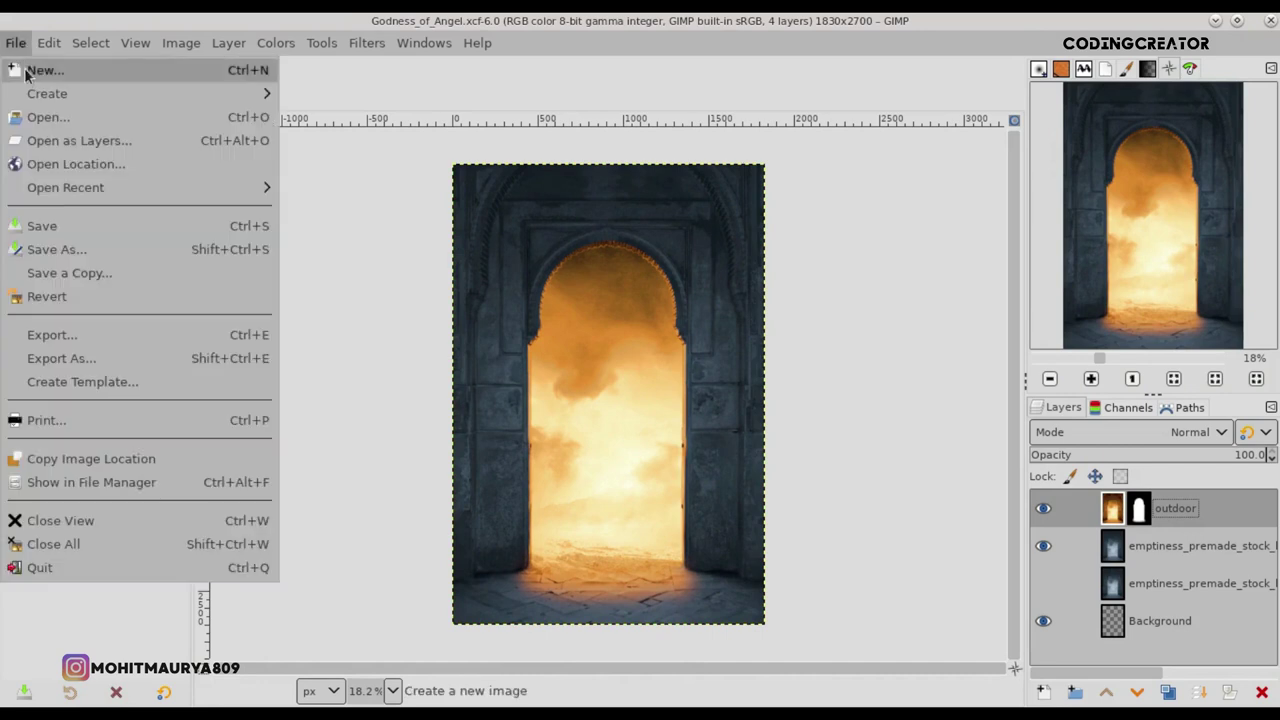
{"action": "left_click", "coordinate": [47, 118]}
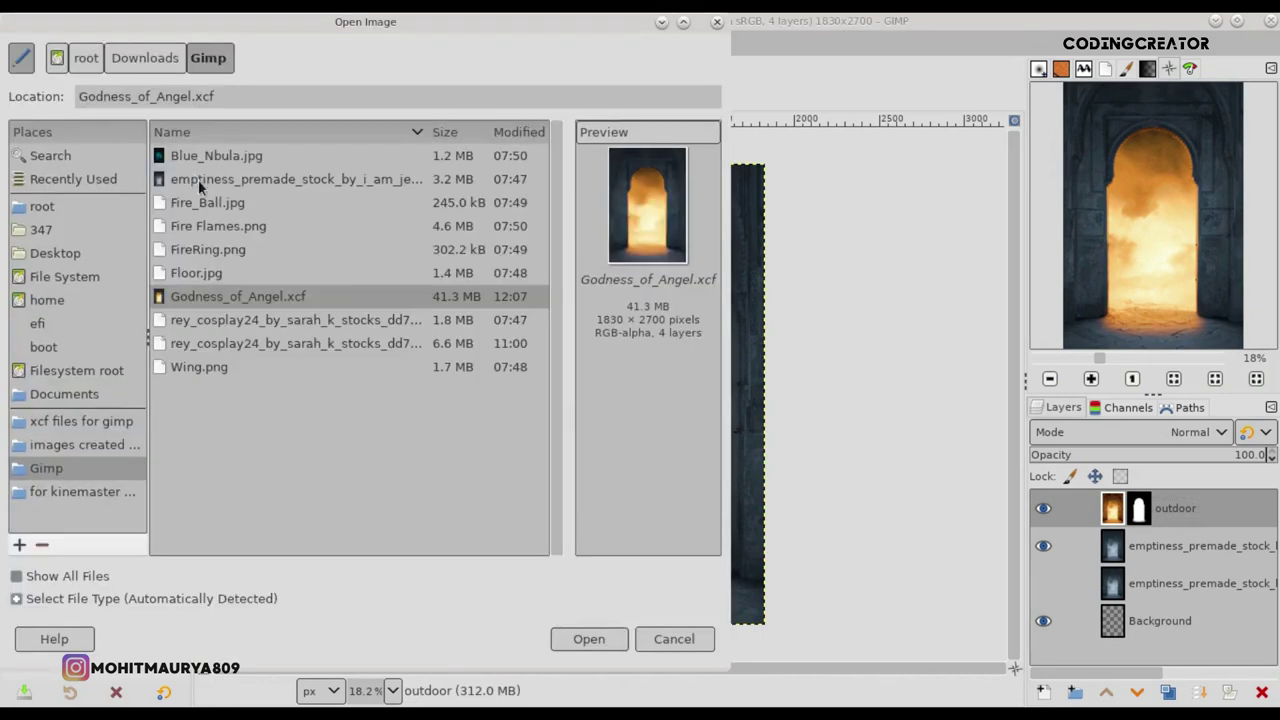
{"action": "left_click", "coordinate": [213, 278]}
{"action": "left_click", "coordinate": [592, 640]}
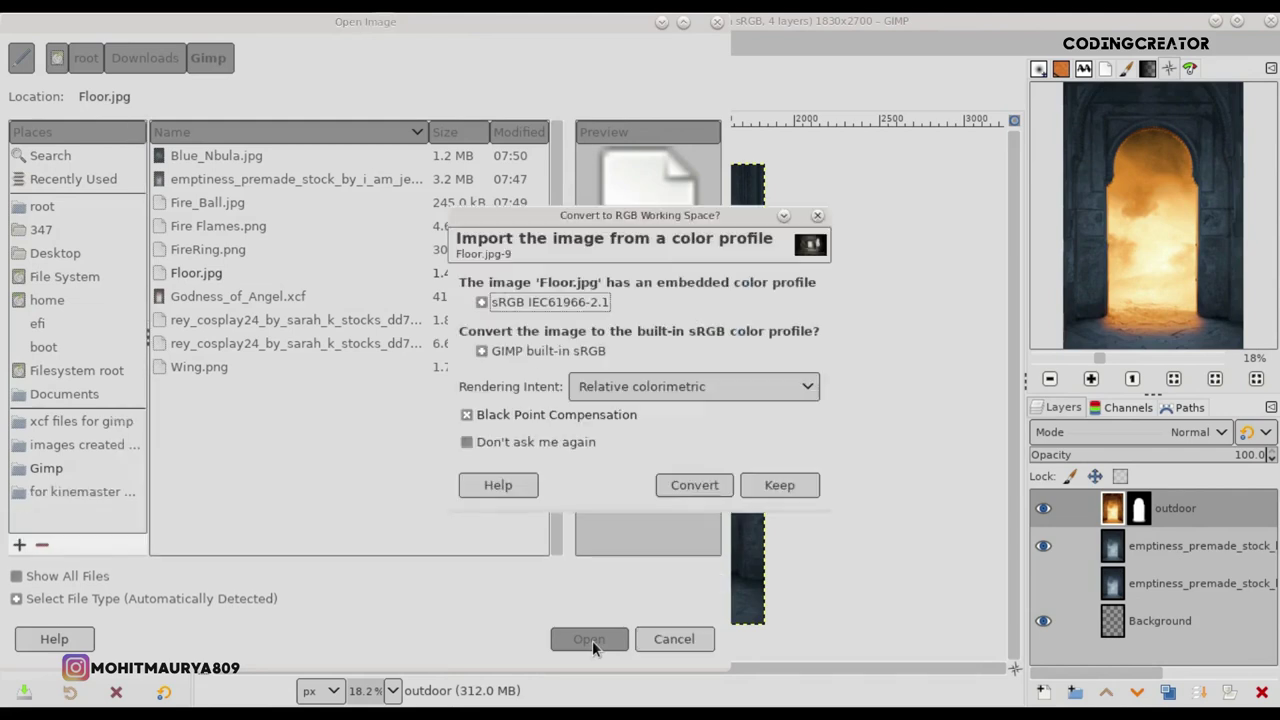
{"action": "left_click", "coordinate": [688, 485]}
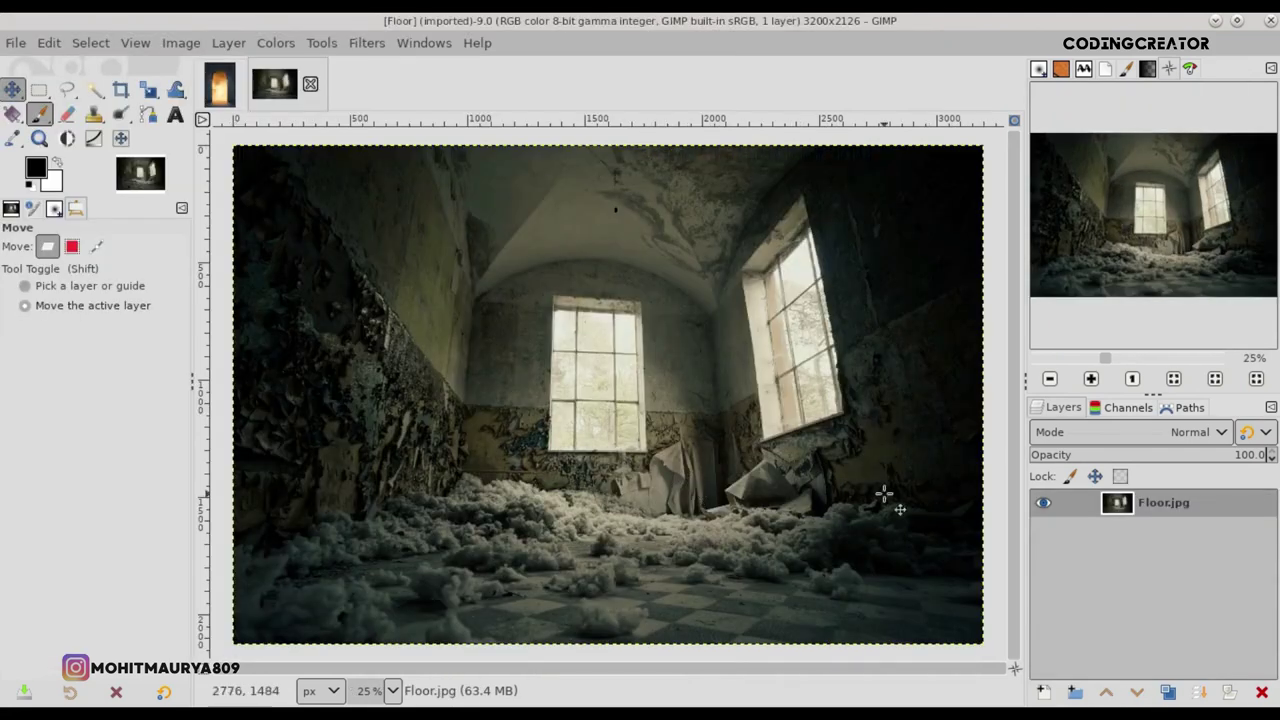
Step: Add an alpha channel to the Floor layer, duplicate it, and select the cloud-strewn lower floor
{"action": "right_click", "coordinate": [1120, 505]}
{"action": "left_click", "coordinate": [975, 596]}
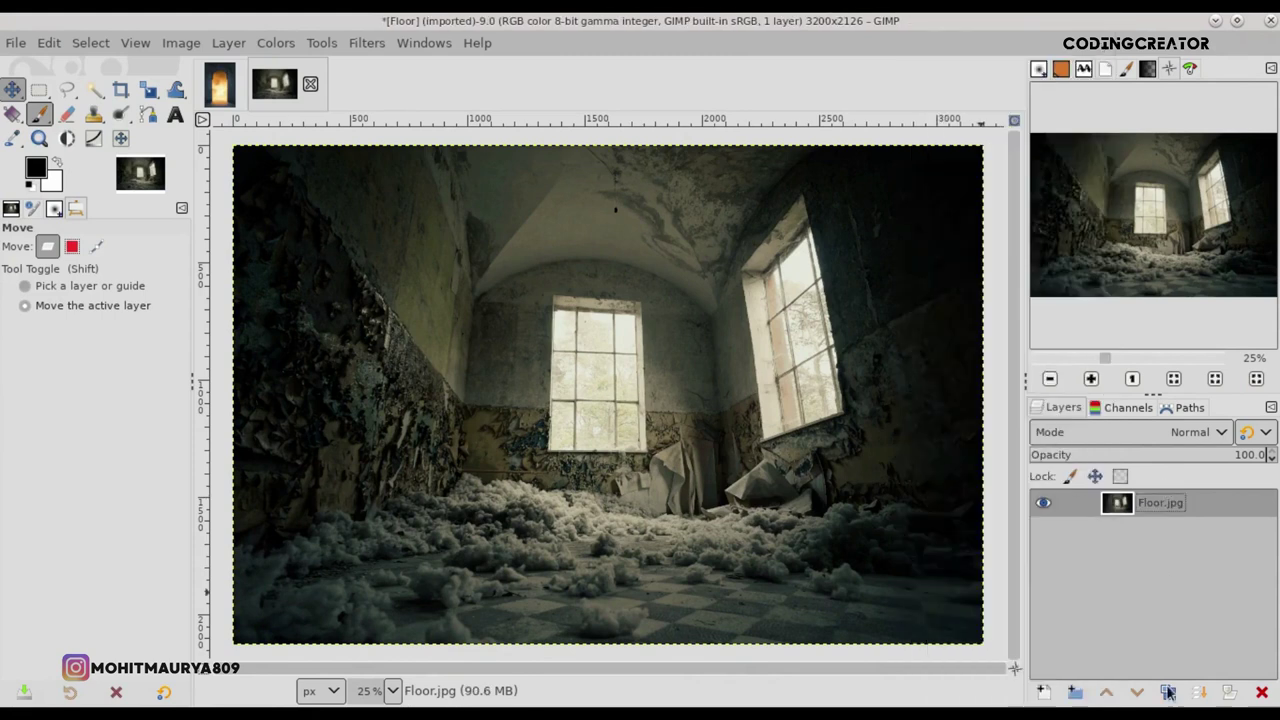
{"action": "left_click", "coordinate": [1168, 693]}
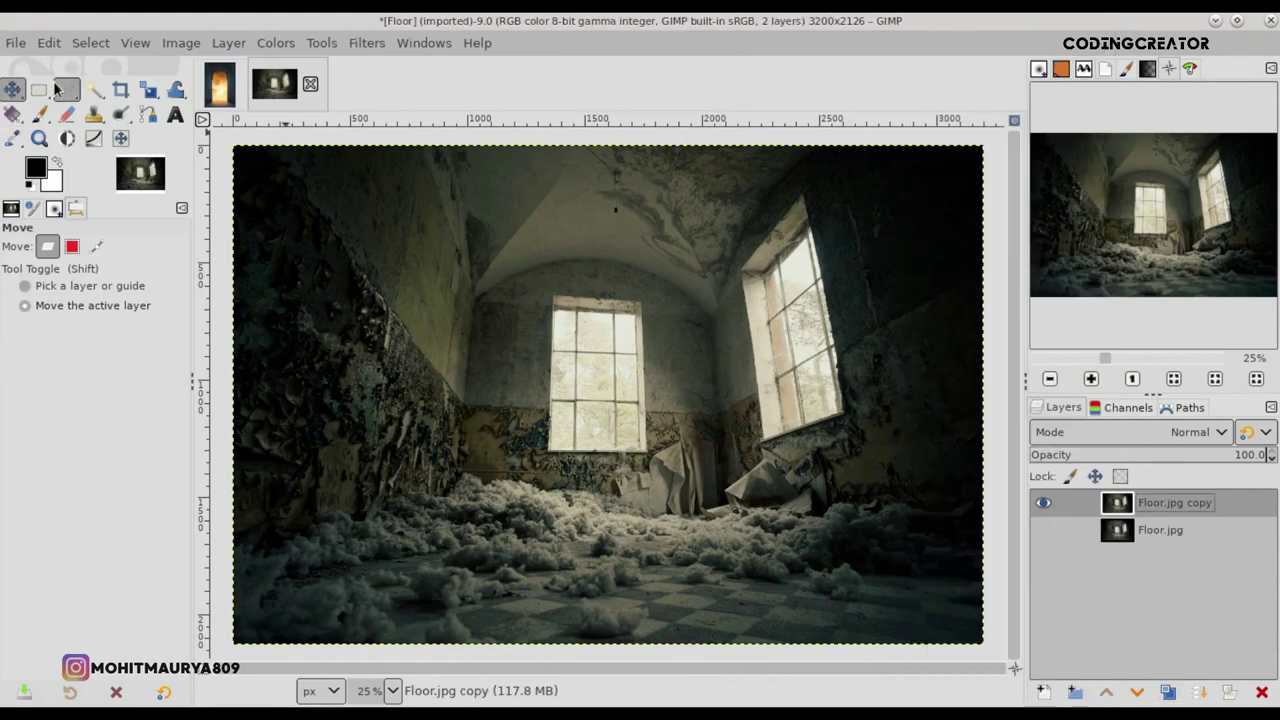
{"action": "key", "text": "r"}
{"action": "mouse_move", "coordinate": [226, 458]}
{"action": "left_mouse_down"}
{"action": "mouse_move", "coordinate": [806, 543]}
{"action": "mouse_move", "coordinate": [1000, 655]}
{"action": "left_mouse_up"}
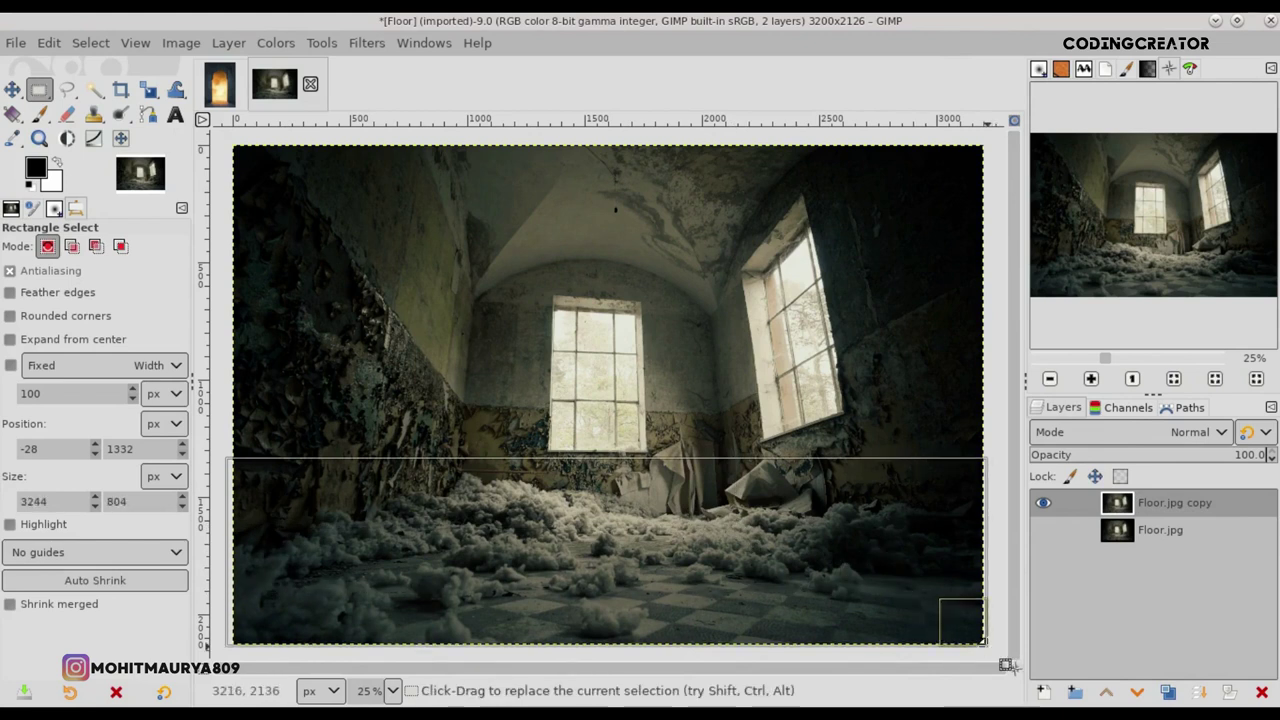
{"action": "left_click_drag", "start_coordinate": [521, 480], "coordinate": [521, 488]}
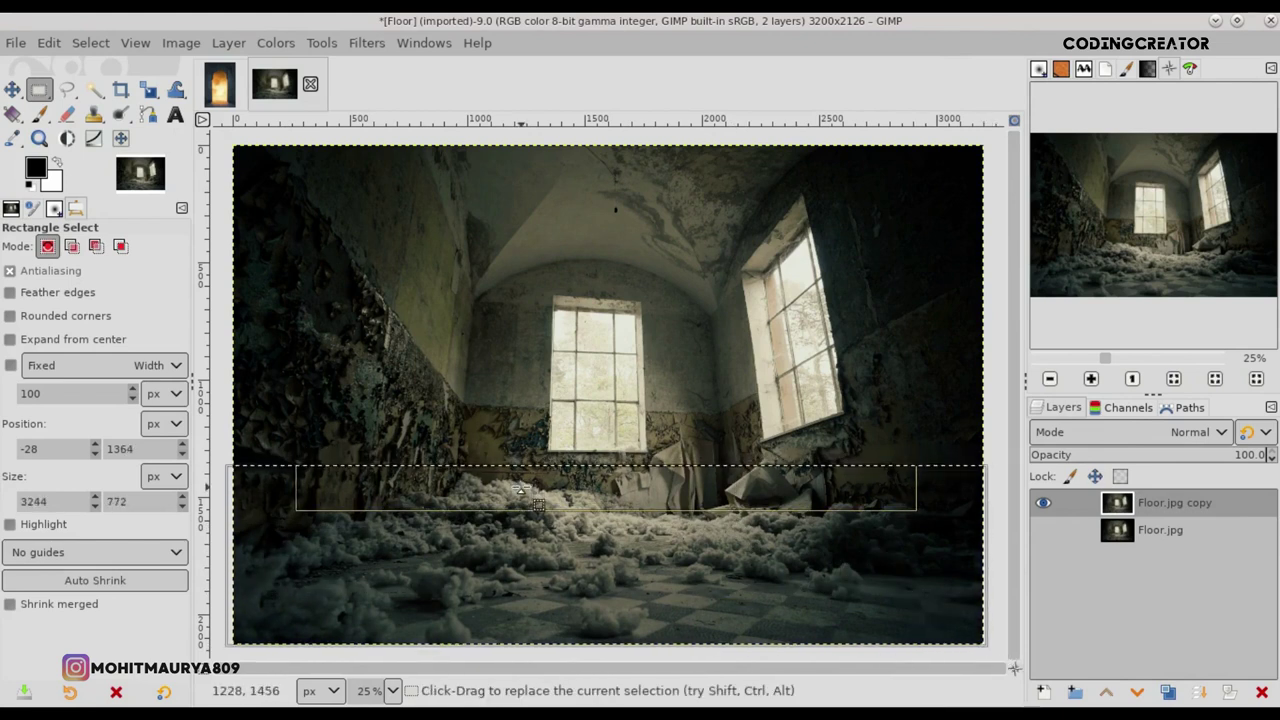
{"action": "left_click", "coordinate": [700, 580]}
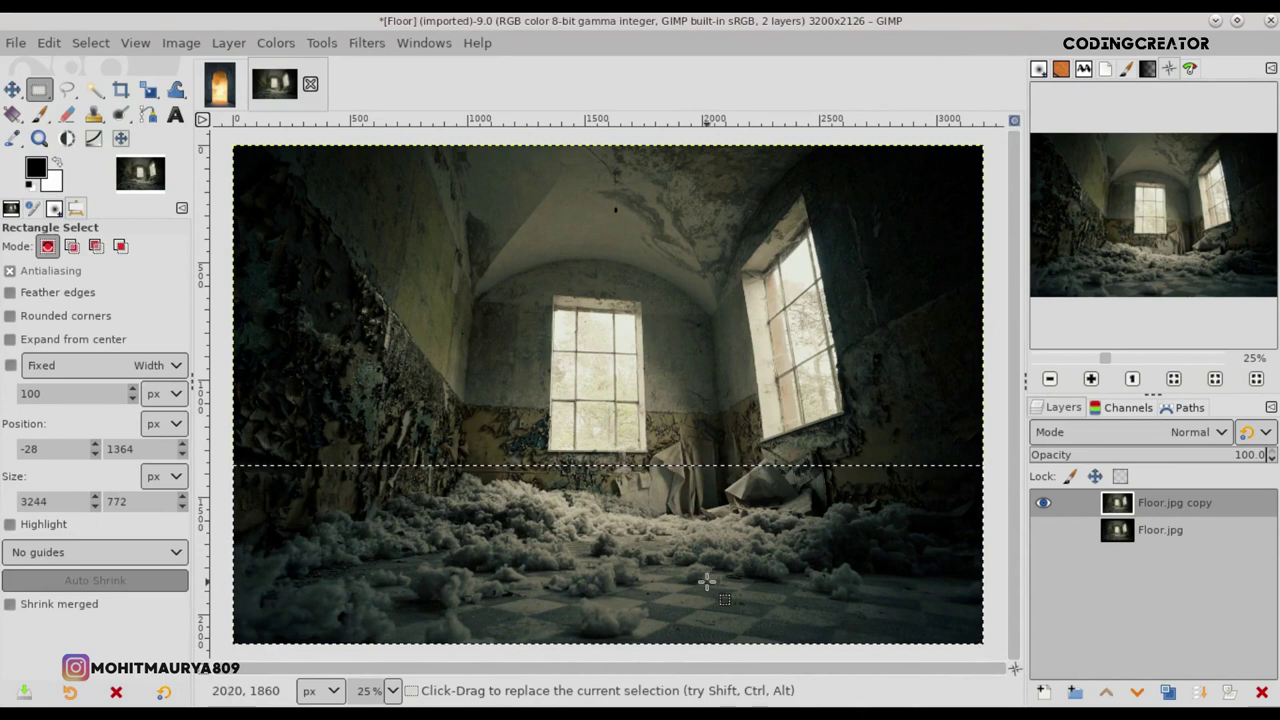
Step: Copy the selected floor area and paste it into the Godness_of_Angel image
{"action": "left_click", "coordinate": [49, 42]}
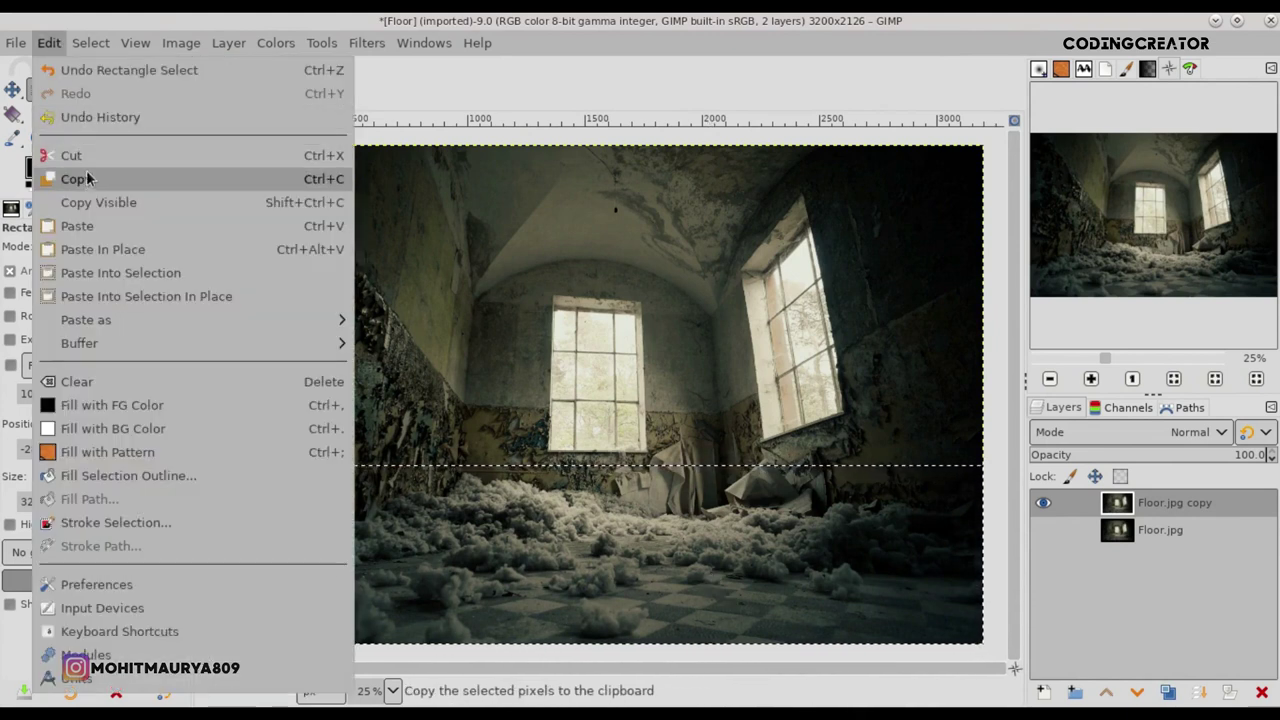
{"action": "left_click", "coordinate": [87, 178]}
{"action": "left_click", "coordinate": [220, 84]}
{"action": "left_click", "coordinate": [48, 43]}
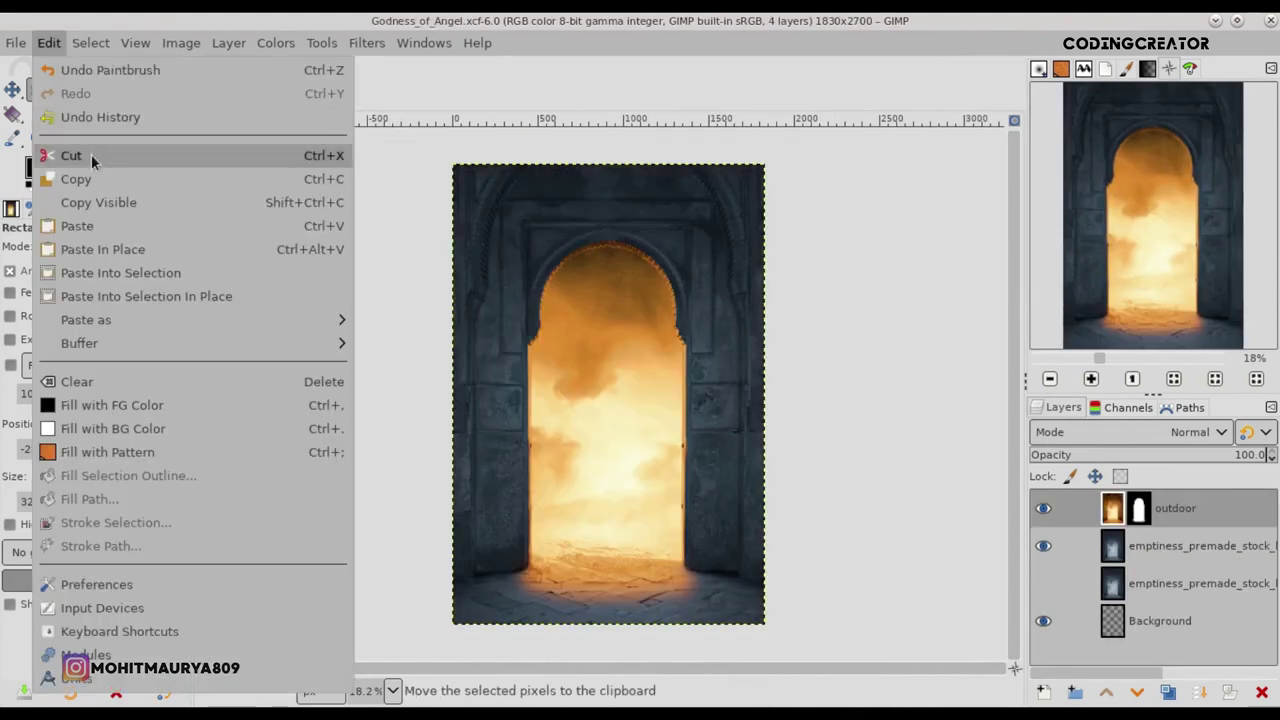
{"action": "left_click", "coordinate": [103, 221]}
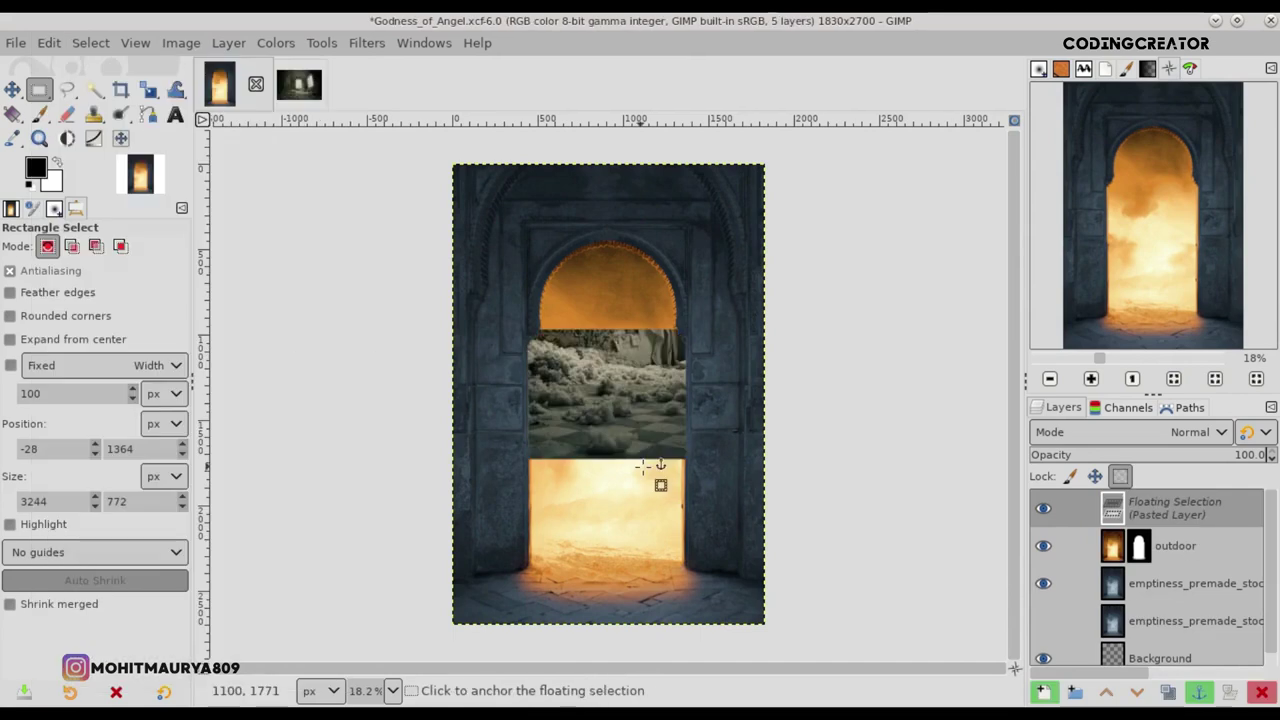
Step: Make the pasted strip a new layer, shrink it to image width, move it down, and save
{"action": "left_click", "coordinate": [1043, 691]}
{"action": "key", "text": "m"}
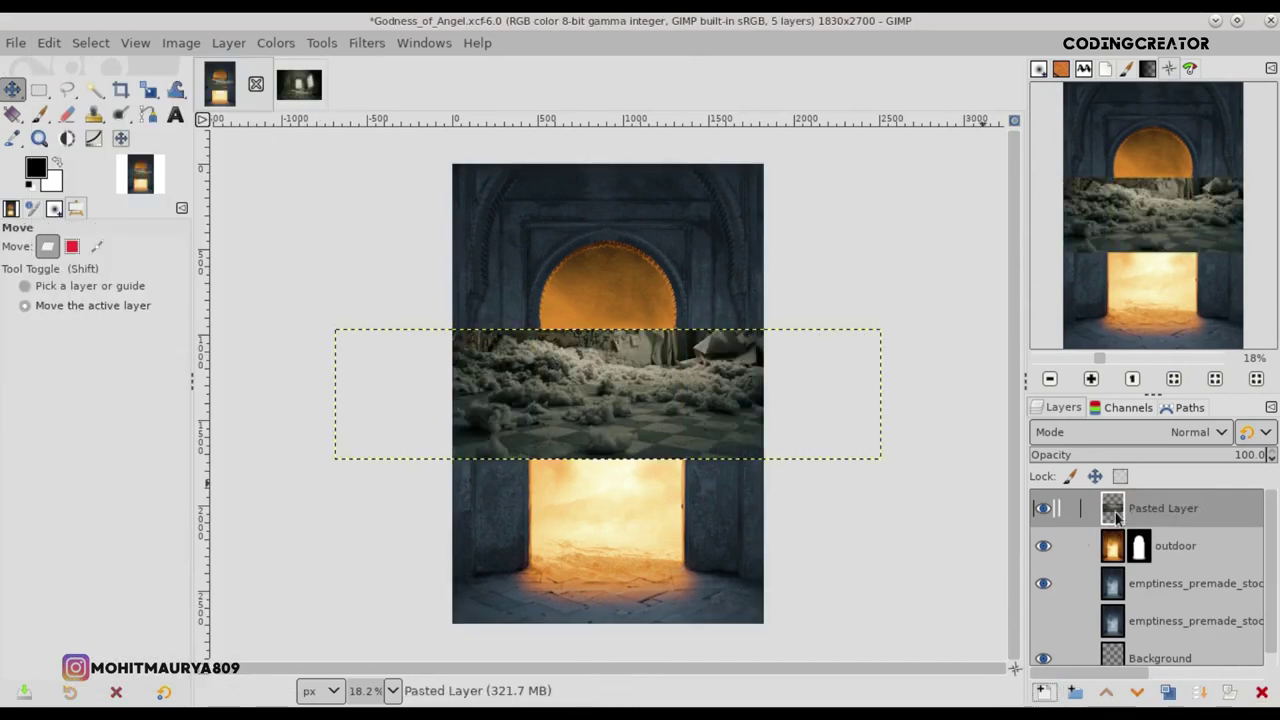
{"action": "left_click", "coordinate": [148, 90]}
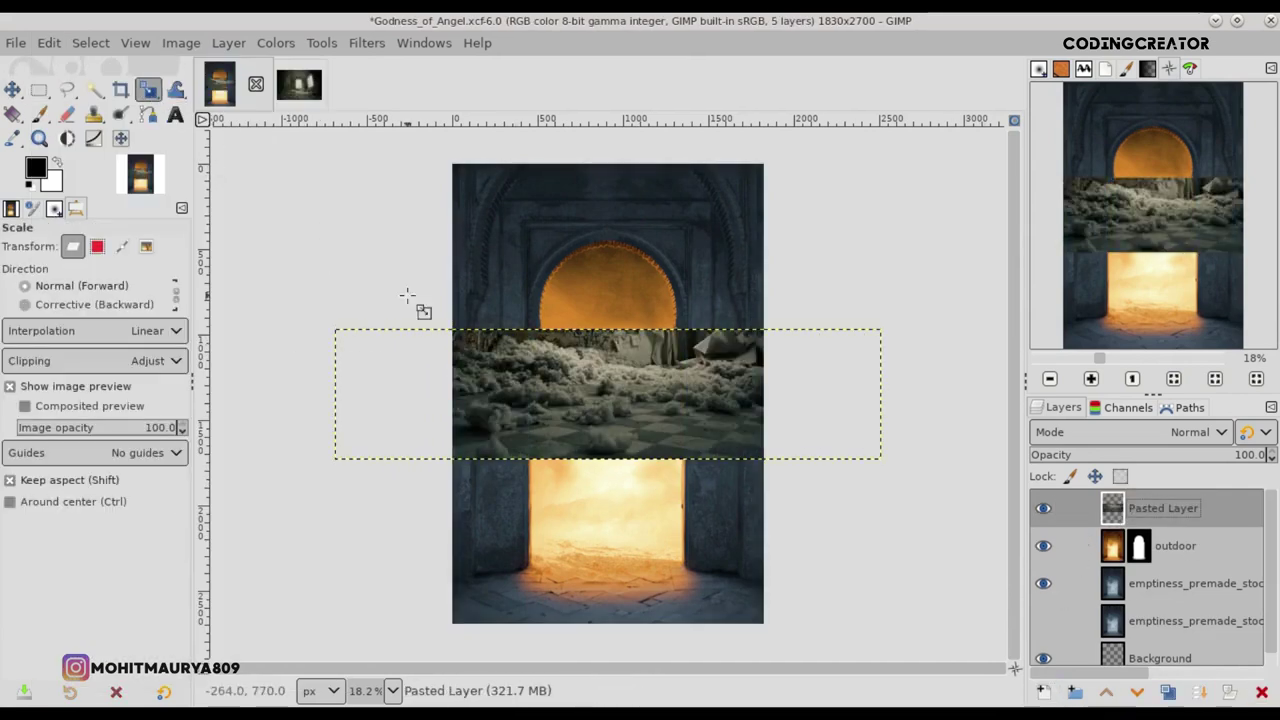
{"action": "left_click", "coordinate": [539, 385]}
{"action": "left_click_drag", "start_coordinate": [337, 393], "coordinate": [451, 407]}
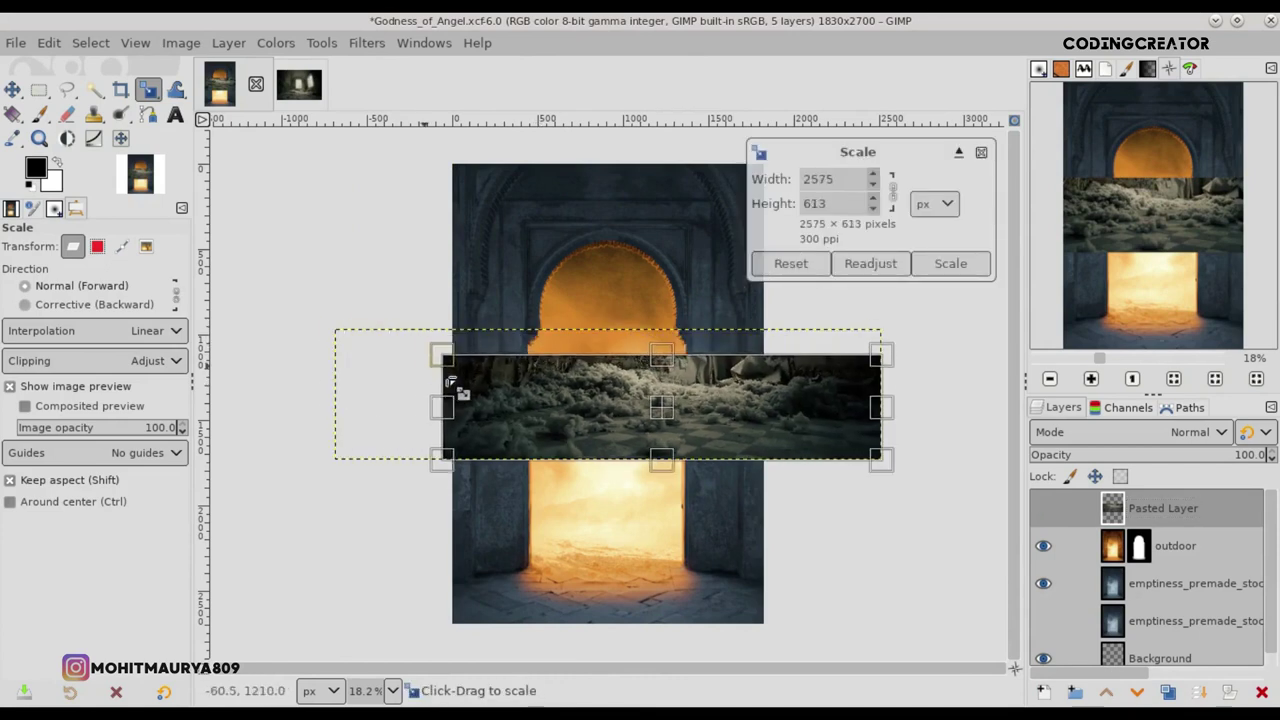
{"action": "left_click_drag", "start_coordinate": [887, 368], "coordinate": [768, 393]}
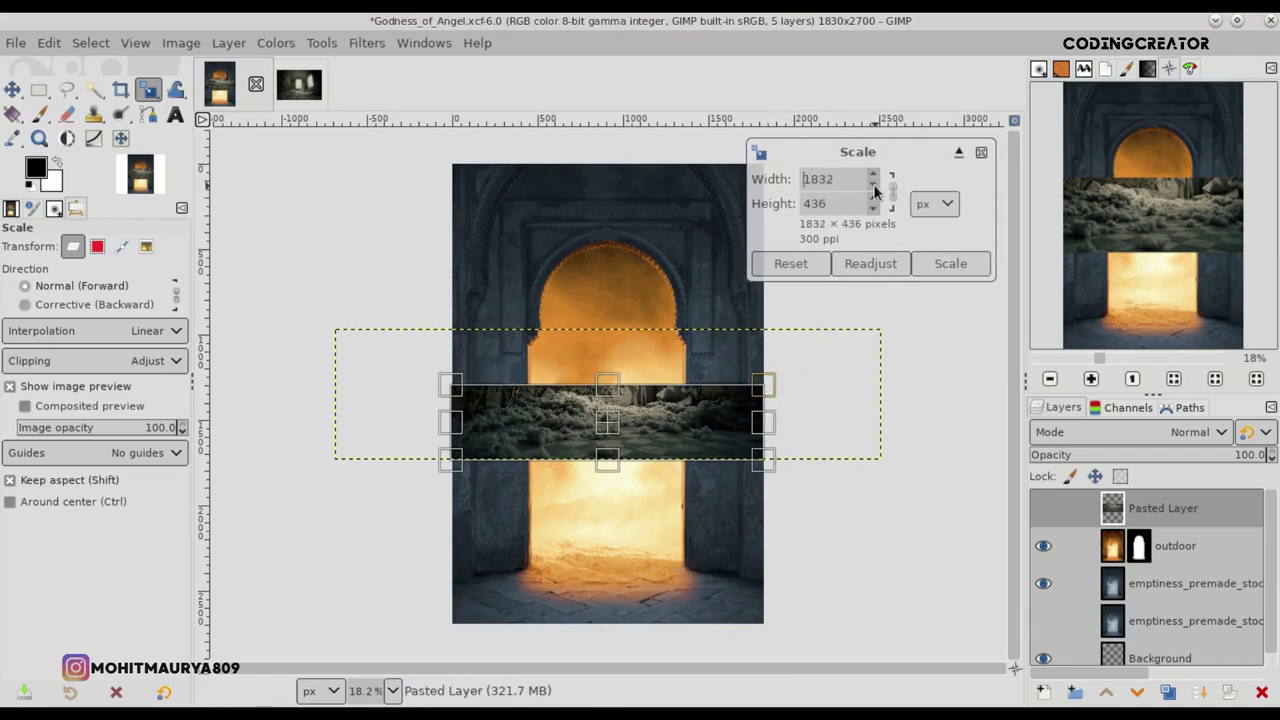
{"action": "left_click", "coordinate": [950, 263]}
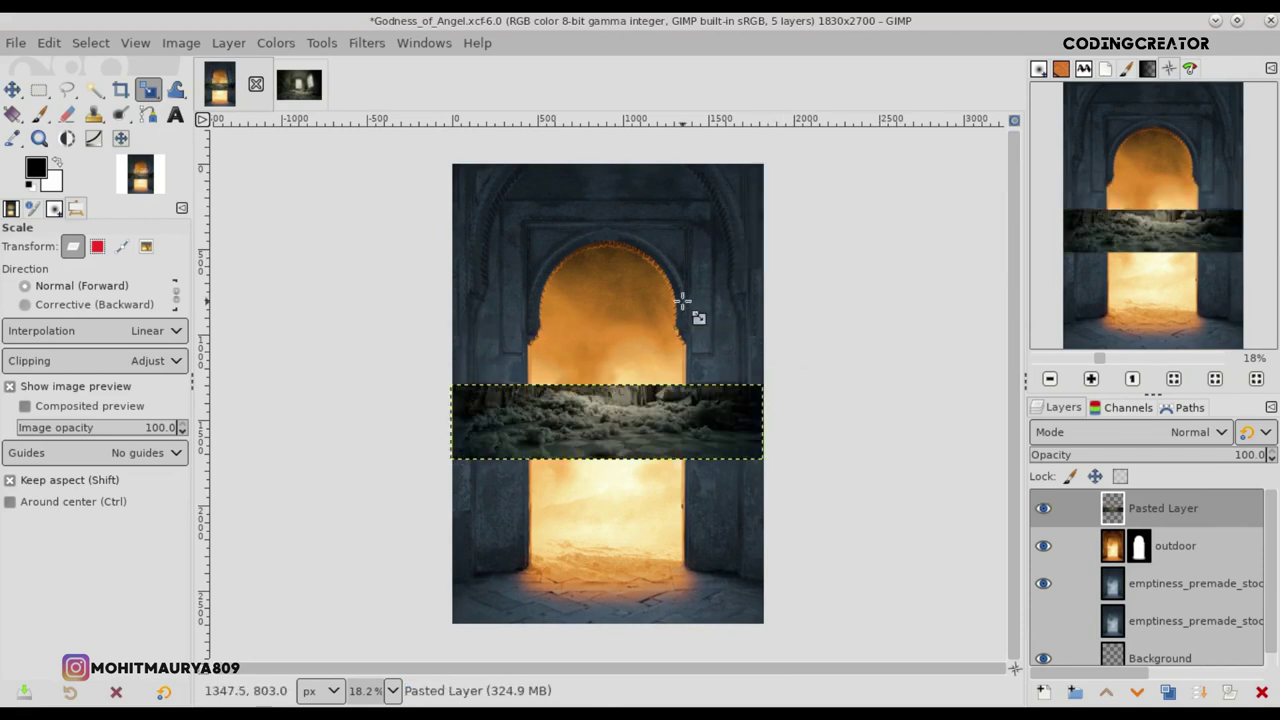
{"action": "key", "text": "m"}
{"action": "mouse_move", "coordinate": [629, 443]}
{"action": "left_mouse_down"}
{"action": "mouse_move", "coordinate": [634, 540]}
{"action": "mouse_move", "coordinate": [608, 531]}
{"action": "left_mouse_up"}
{"action": "key", "text": "ctrl+s"}
Step: Rescale the floor strip proportionally to about 2189 × 746 px
{"action": "key", "text": "shift+s"}
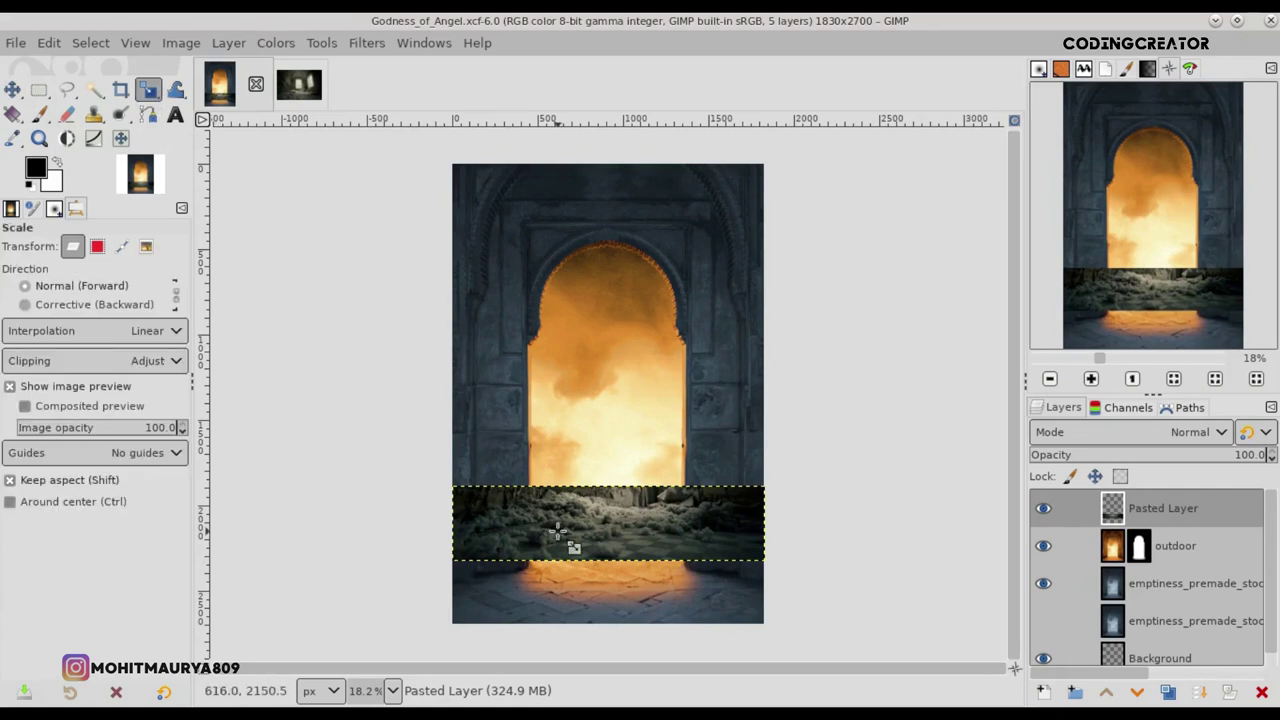
{"action": "left_click", "coordinate": [575, 548]}
{"action": "mouse_move", "coordinate": [778, 495]}
{"action": "left_mouse_down"}
{"action": "mouse_move", "coordinate": [790, 466]}
{"action": "mouse_move", "coordinate": [768, 493]}
{"action": "left_mouse_up"}
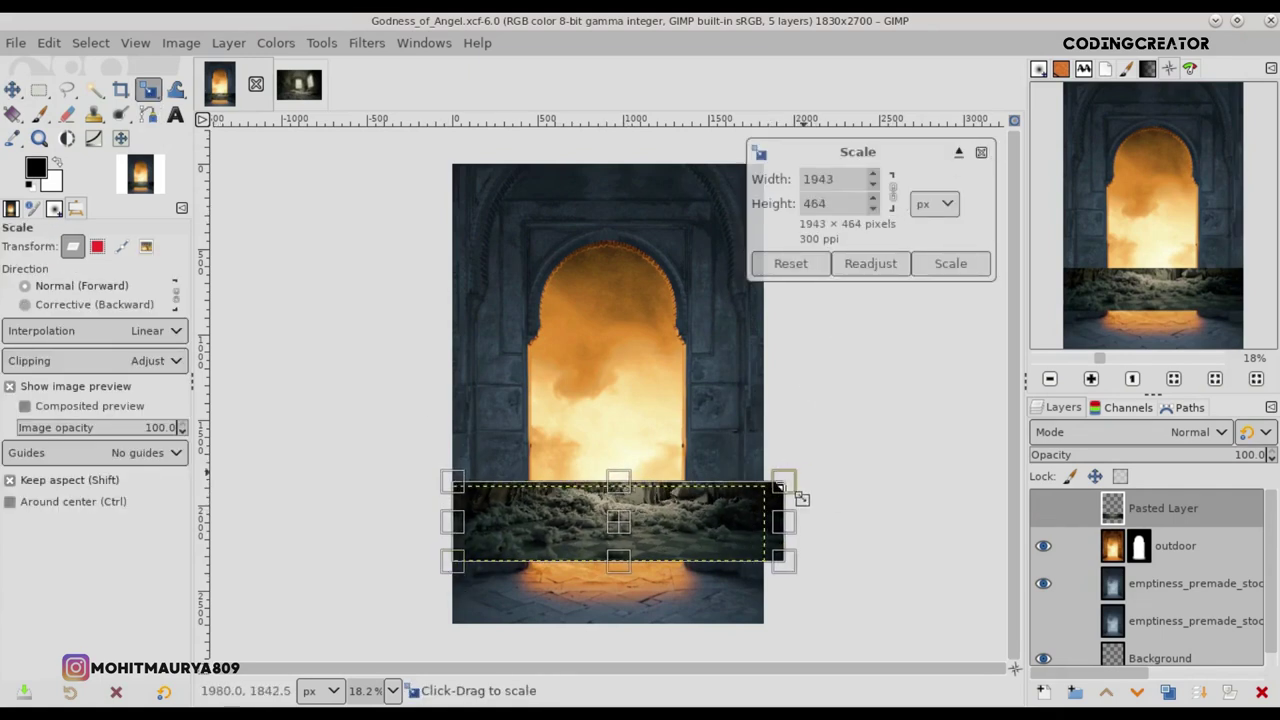
{"action": "left_click", "coordinate": [789, 262]}
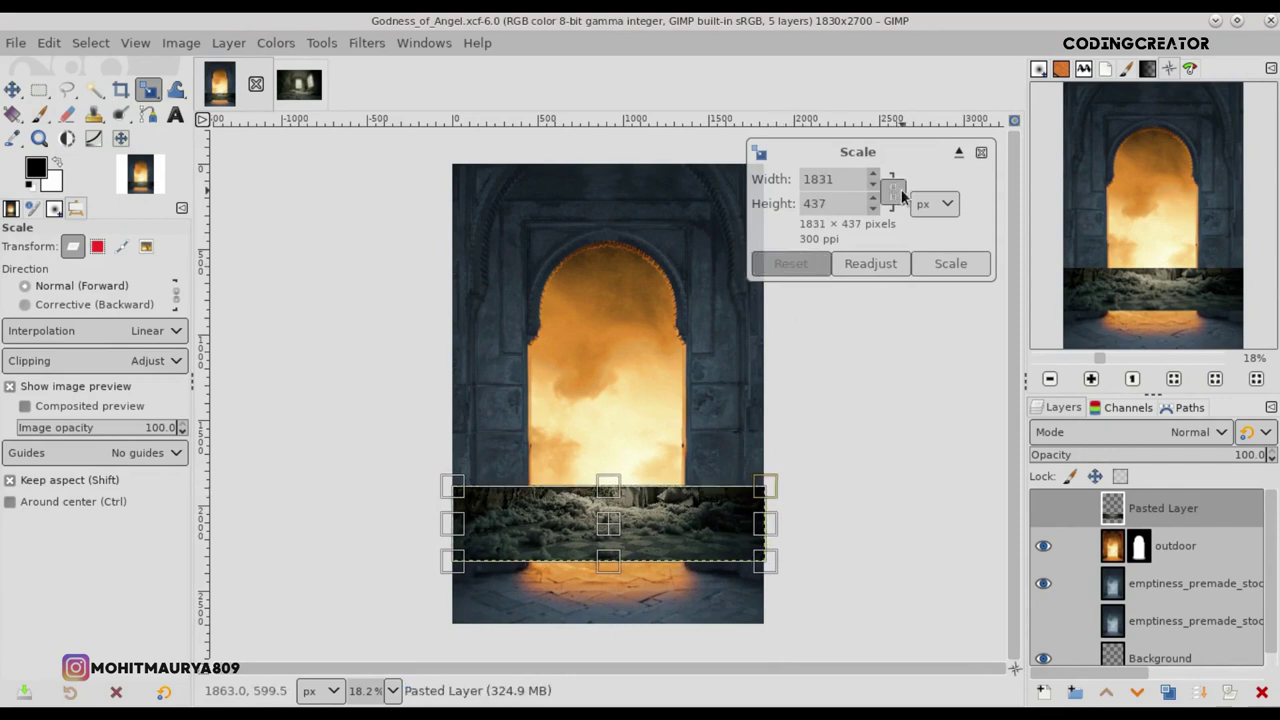
{"action": "mouse_move", "coordinate": [605, 486]}
{"action": "left_mouse_down"}
{"action": "mouse_move", "coordinate": [603, 462]}
{"action": "mouse_move", "coordinate": [608, 520]}
{"action": "mouse_move", "coordinate": [604, 490]}
{"action": "left_mouse_up"}
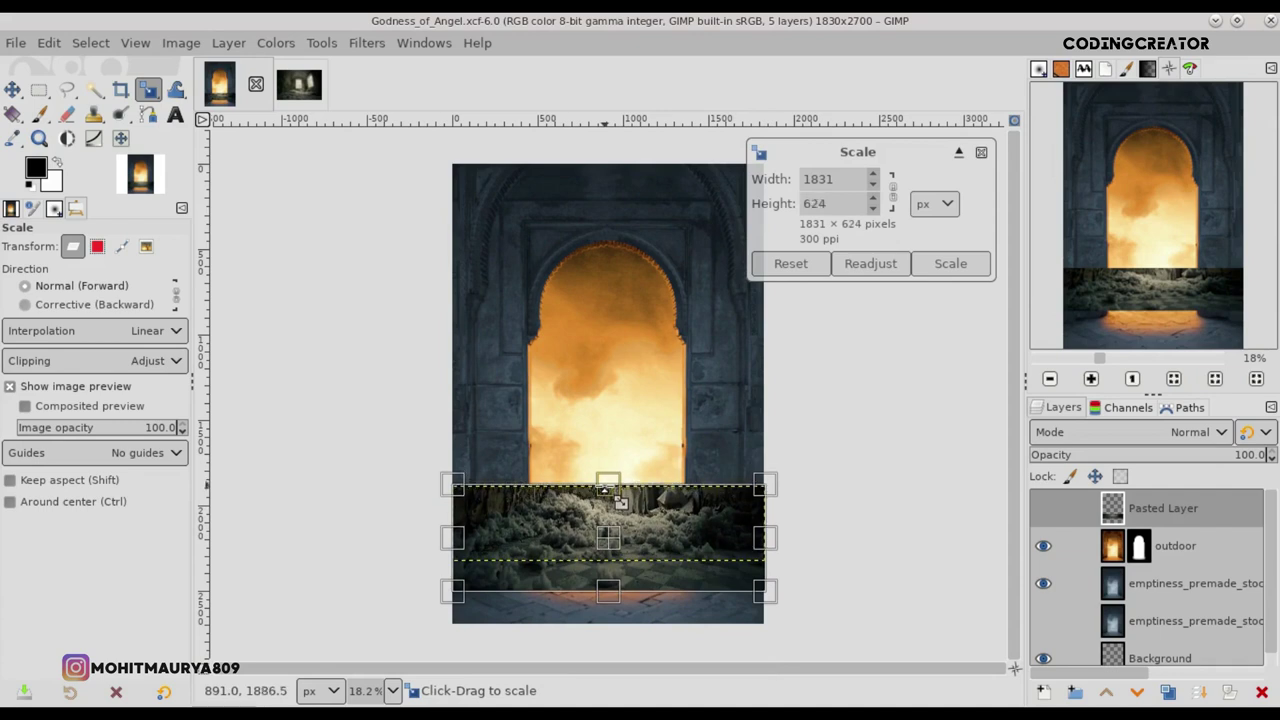
{"action": "left_click_drag", "start_coordinate": [794, 509], "coordinate": [808, 488]}
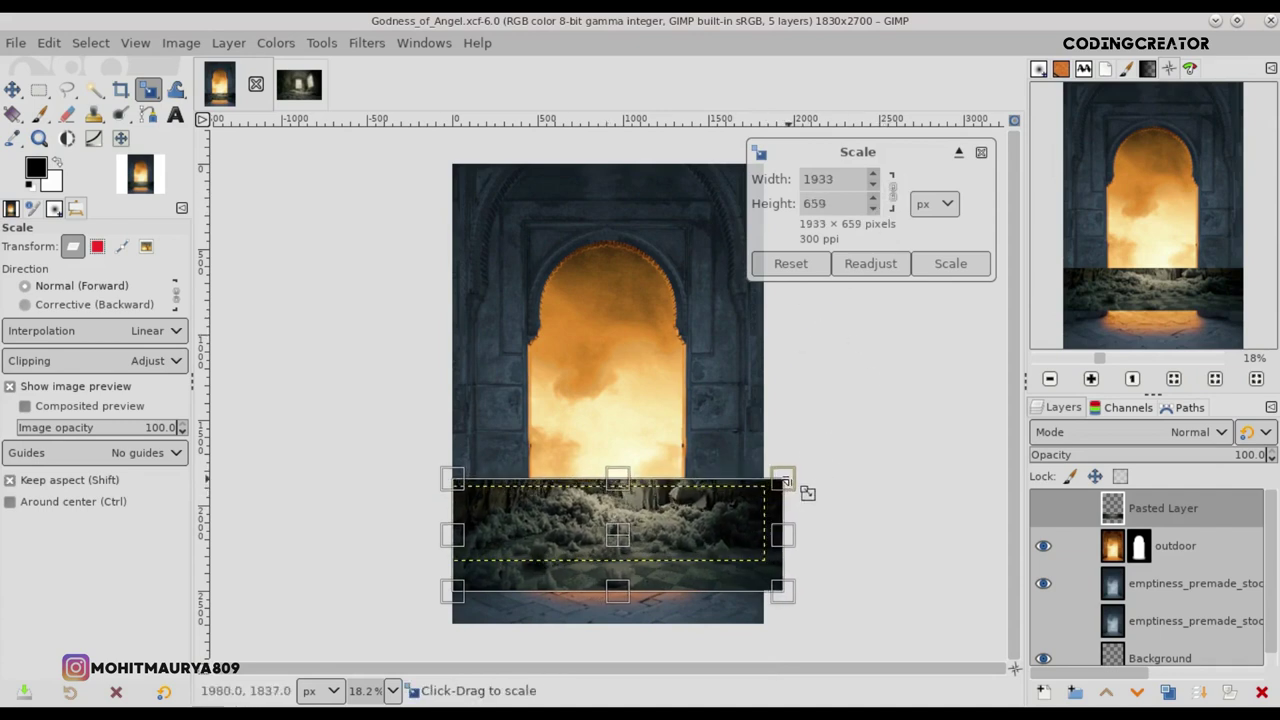
{"action": "left_click_drag", "start_coordinate": [455, 590], "coordinate": [426, 611]}
{"action": "key", "text": "Return"}
Step: Reposition the strip, save, and duplicate it as 'Pasted Layer copy'
{"action": "key", "text": "m"}
{"action": "left_click", "coordinate": [536, 580]}
{"action": "key", "text": "ctrl+s"}
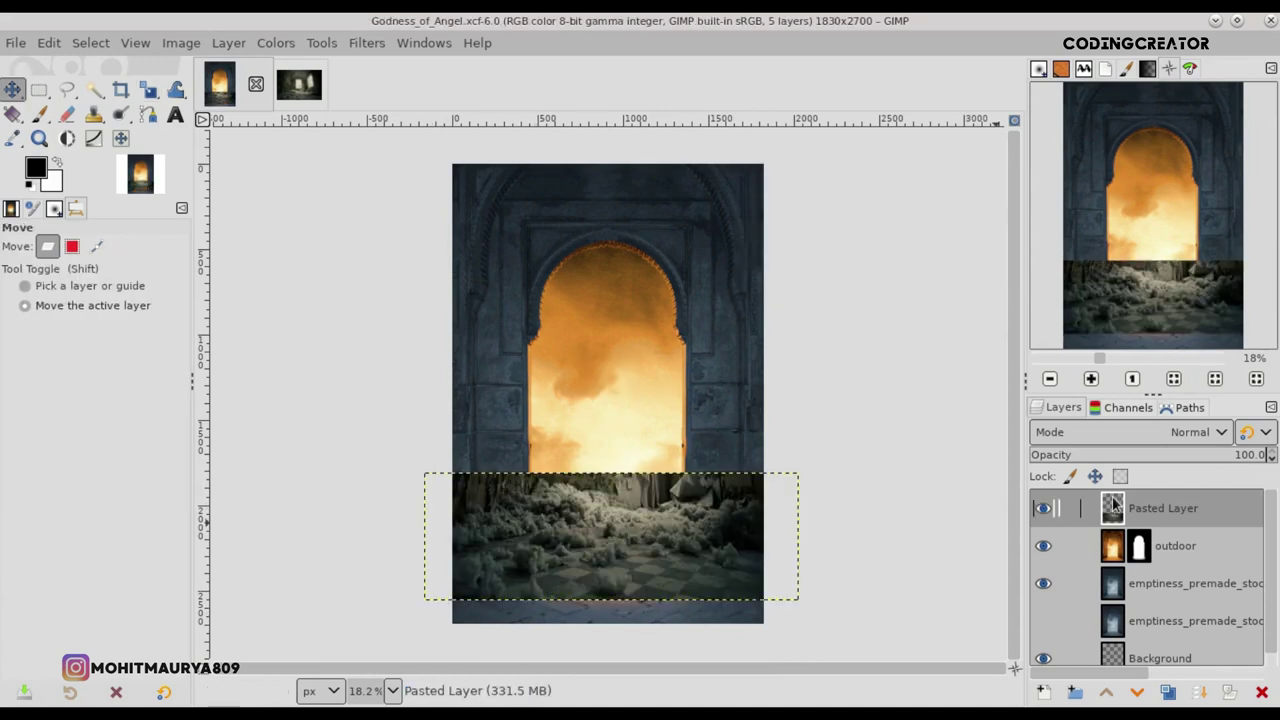
{"action": "left_click", "coordinate": [1166, 695]}
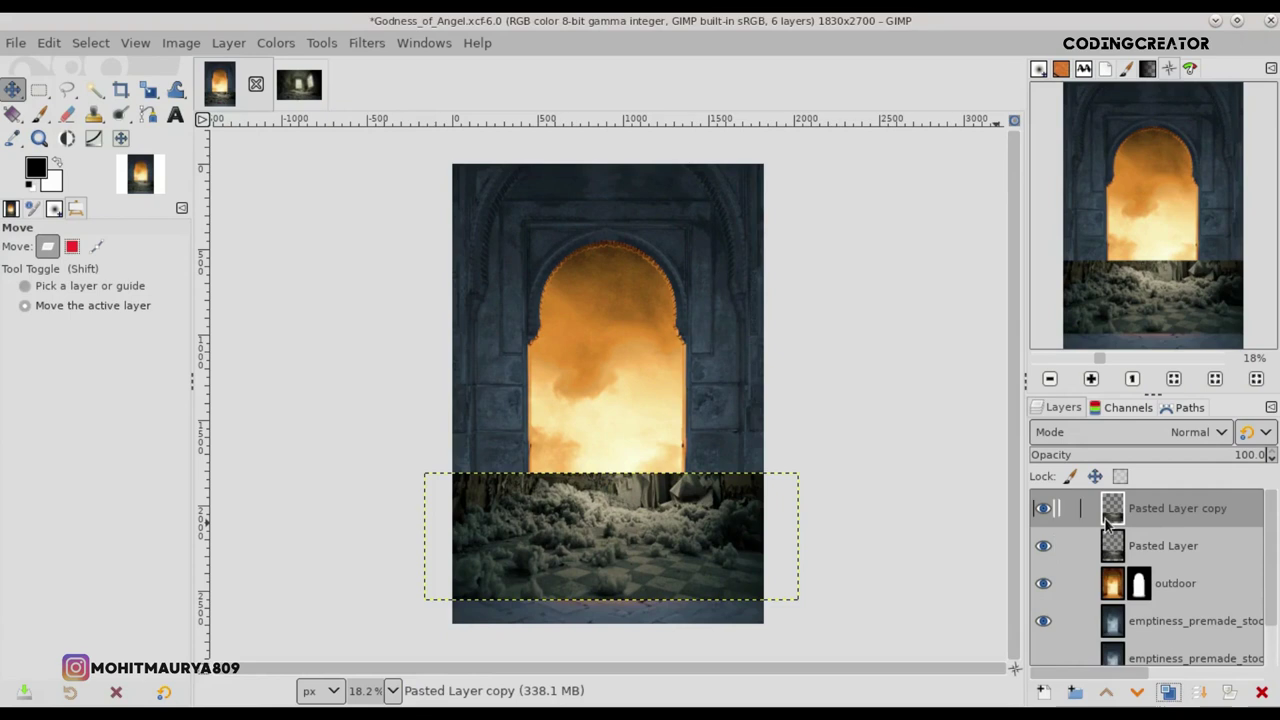
Step: Nudge the duplicate upward, then stretch the original Pasted Layer taller at top and bottom
{"action": "left_click_drag", "start_coordinate": [617, 558], "coordinate": [617, 541]}
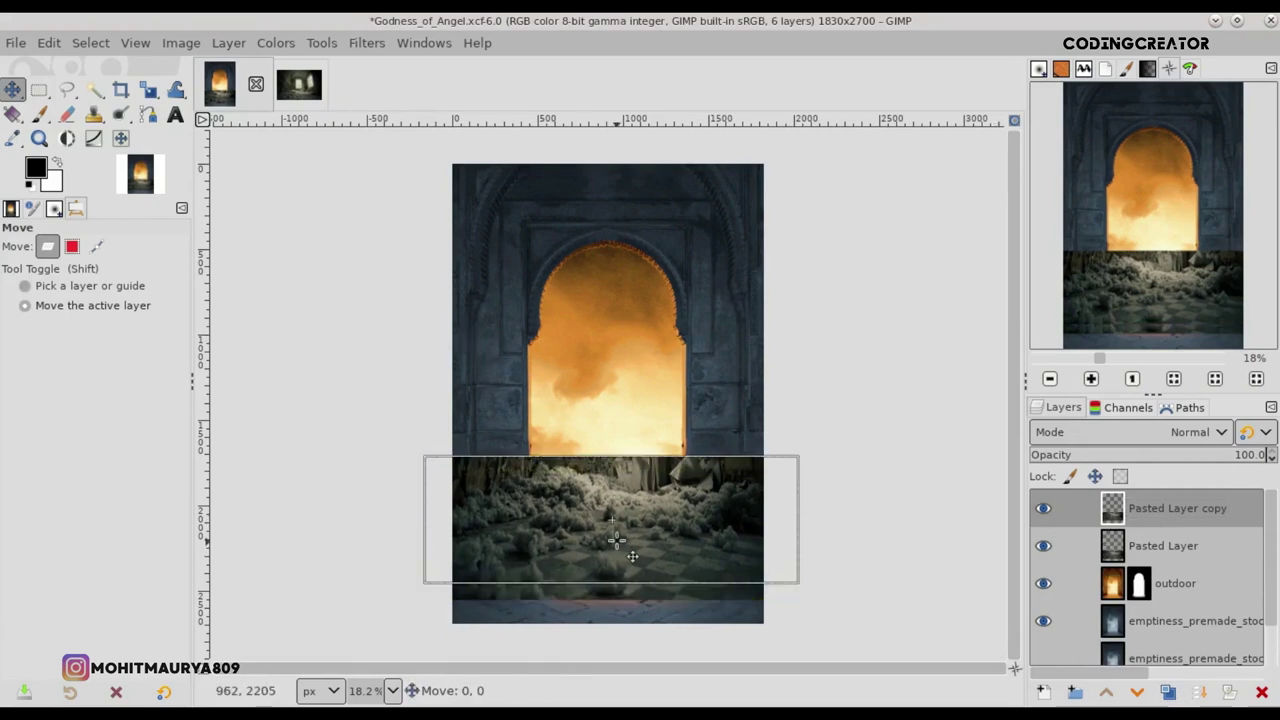
{"action": "key", "text": "Page_Down"}
{"action": "left_click", "coordinate": [148, 91]}
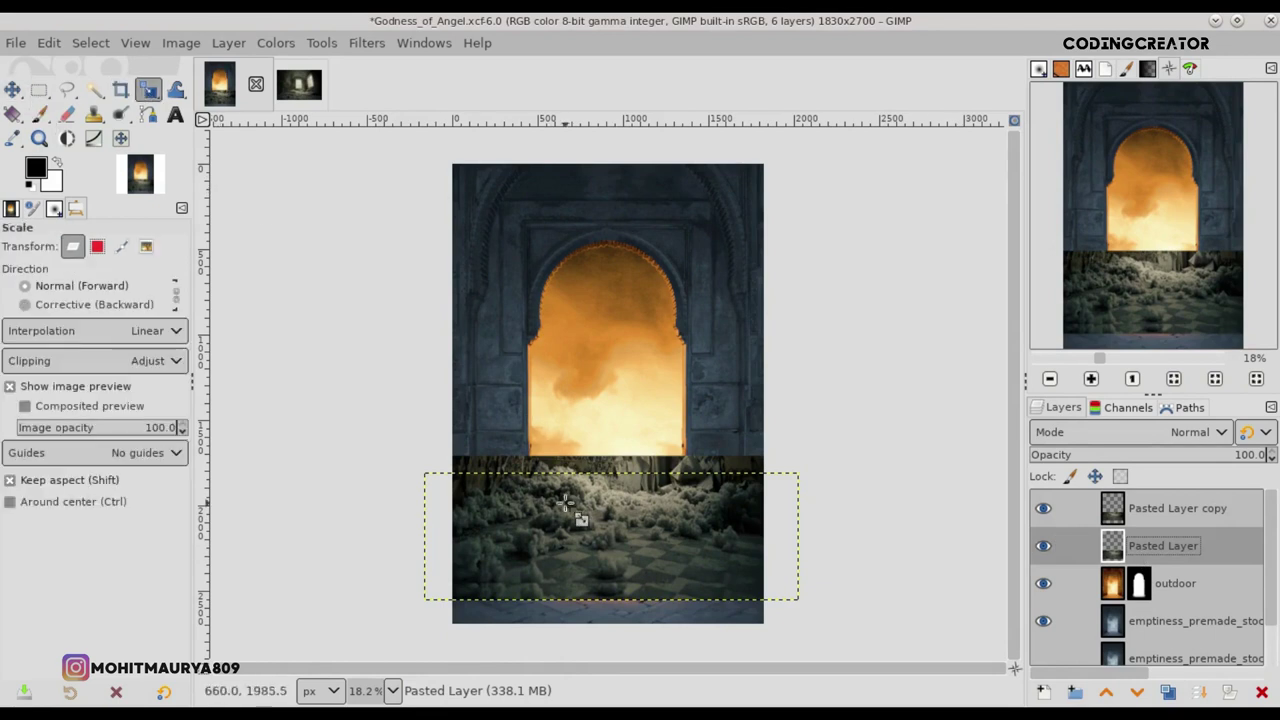
{"action": "left_click", "coordinate": [584, 525]}
{"action": "left_click_drag", "start_coordinate": [612, 473], "coordinate": [617, 428]}
{"action": "left_click_drag", "start_coordinate": [612, 600], "coordinate": [608, 612]}
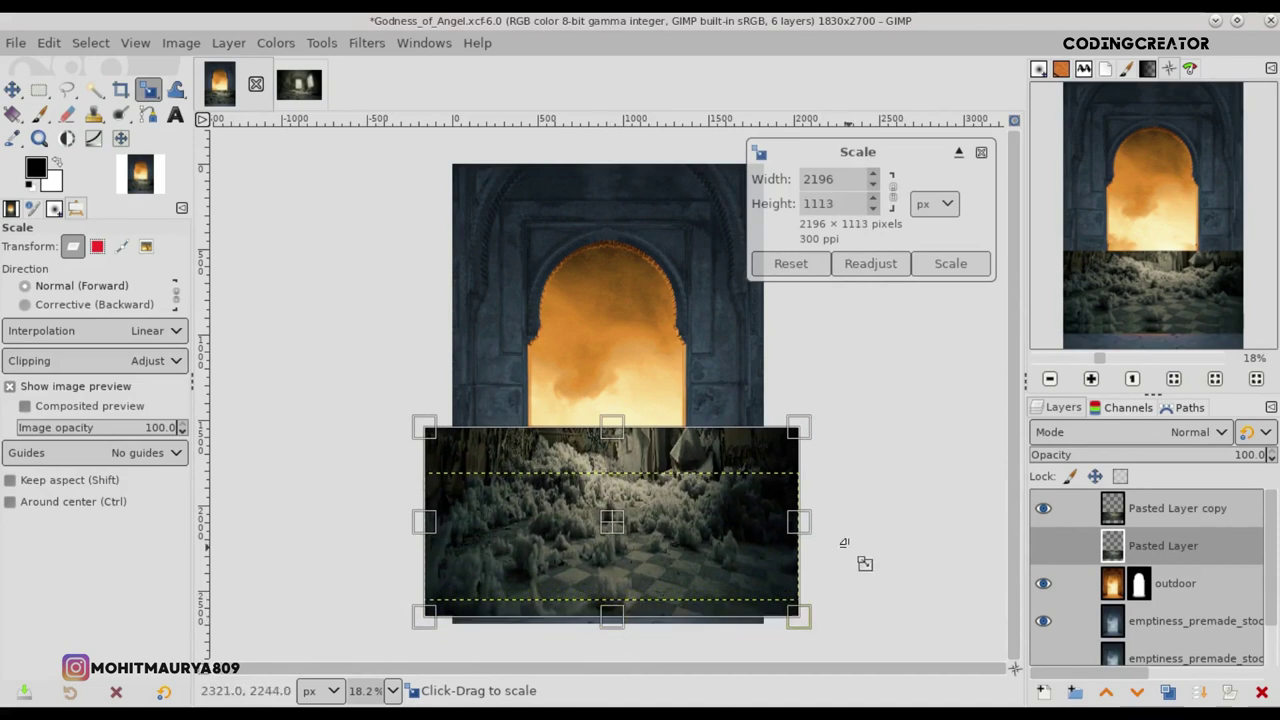
Step: Widen Pasted Layer to 2708 × 1129 px and reposition it slightly upward
{"action": "left_click_drag", "start_coordinate": [792, 433], "coordinate": [849, 430]}
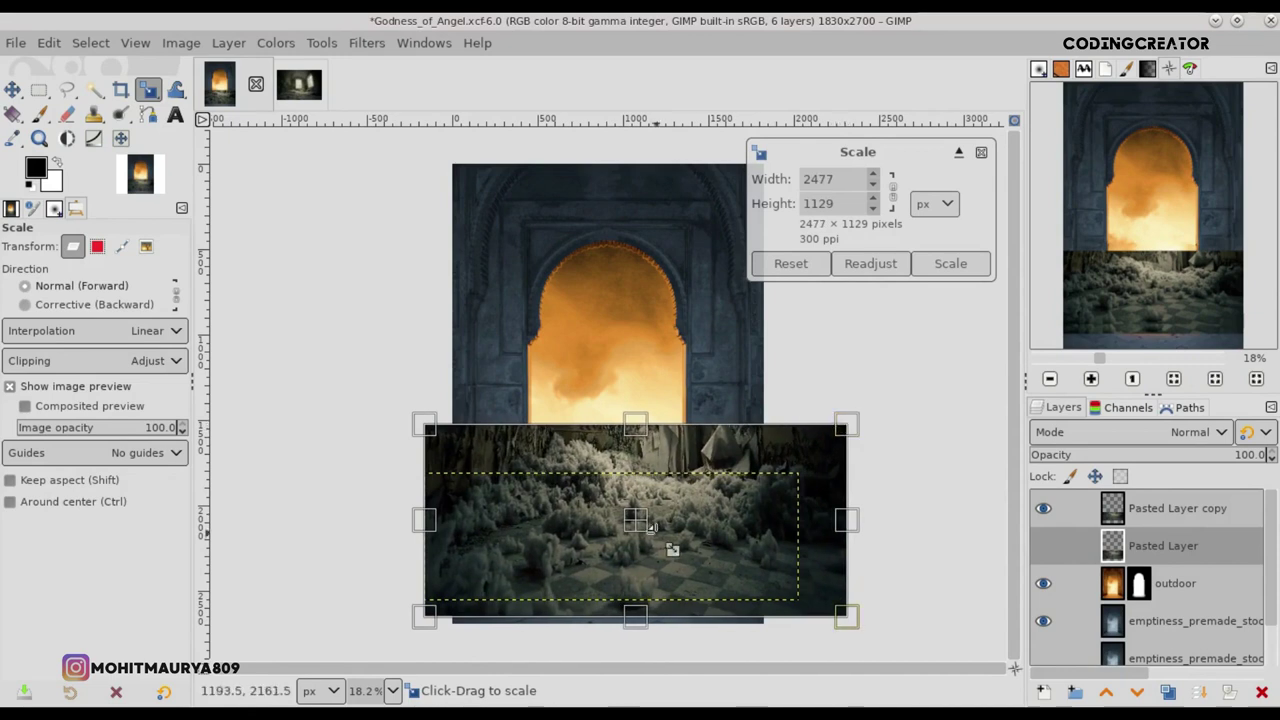
{"action": "left_click_drag", "start_coordinate": [651, 543], "coordinate": [621, 543]}
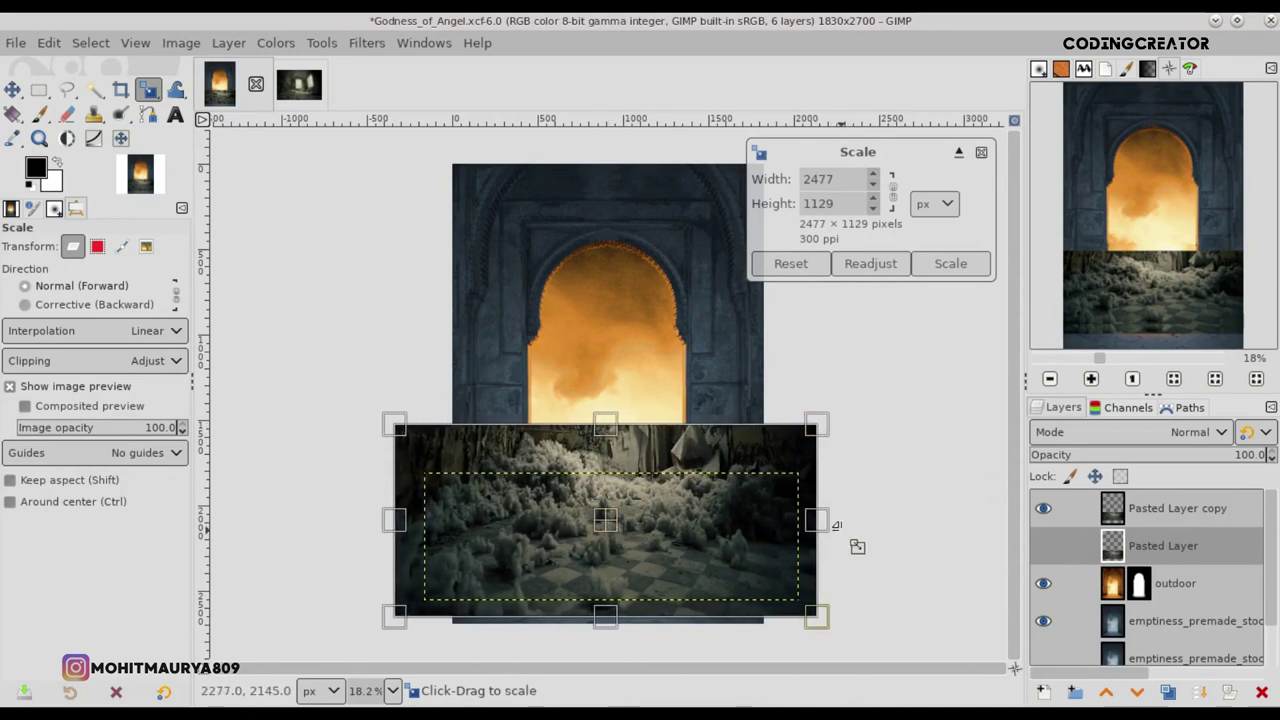
{"action": "left_click_drag", "start_coordinate": [846, 531], "coordinate": [878, 540]}
{"action": "left_click_drag", "start_coordinate": [624, 520], "coordinate": [606, 520]}
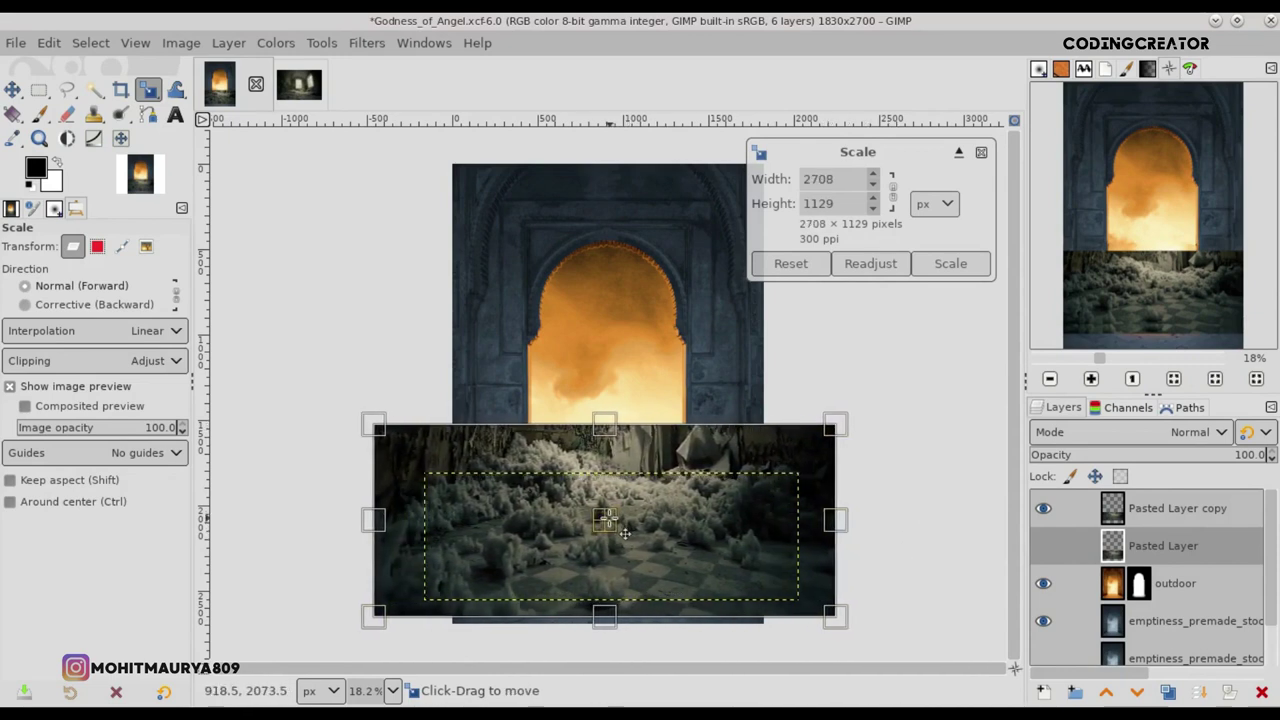
{"action": "left_click", "coordinate": [945, 264]}
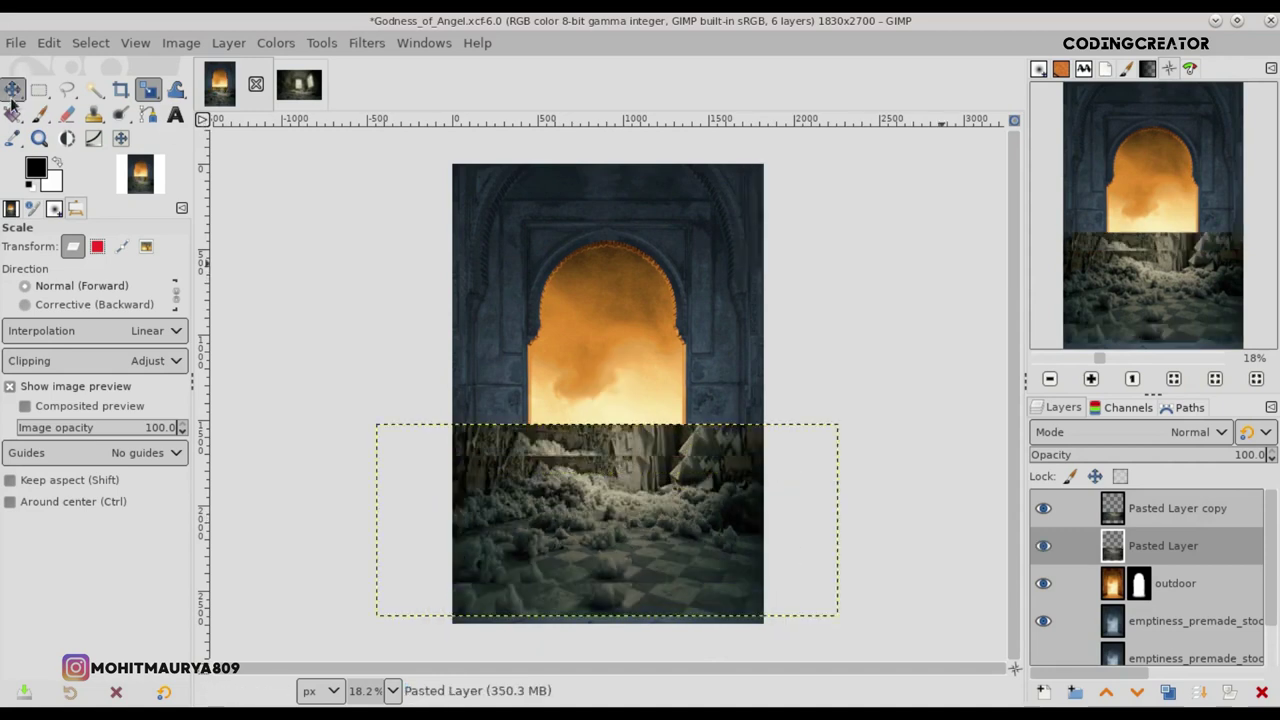
{"action": "key", "text": "m"}
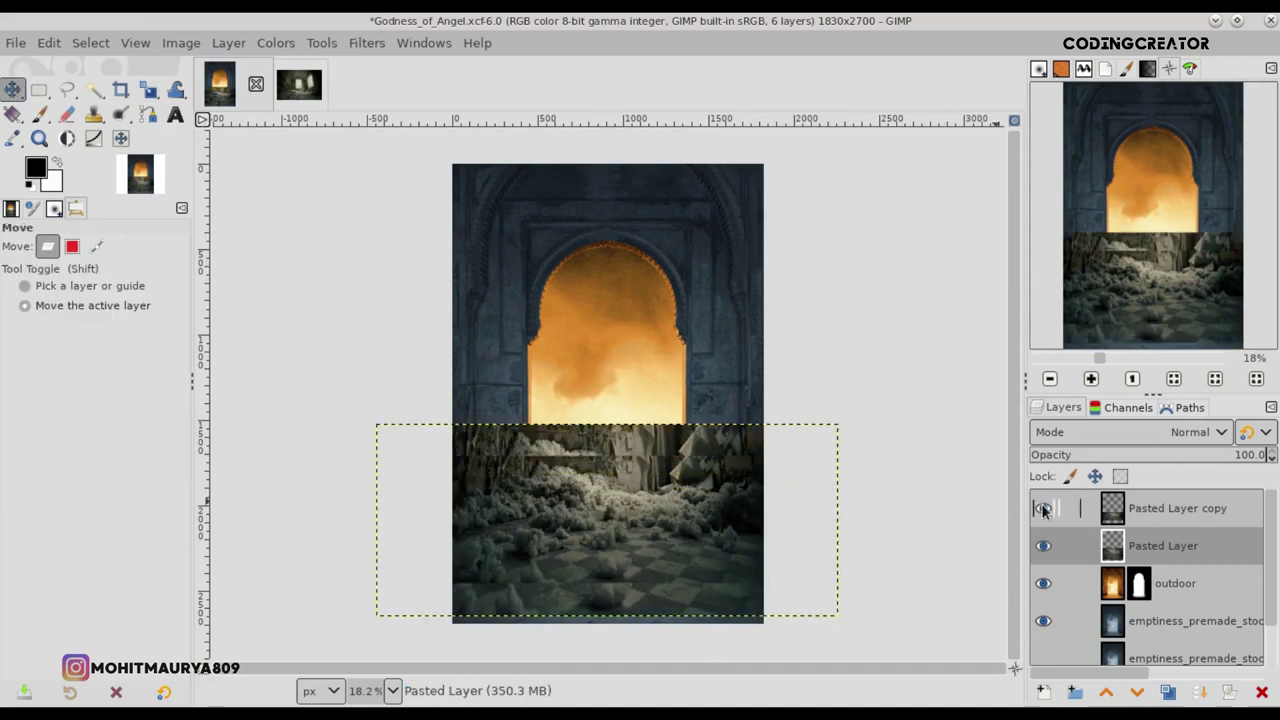
{"action": "left_click_drag", "start_coordinate": [704, 567], "coordinate": [700, 569]}
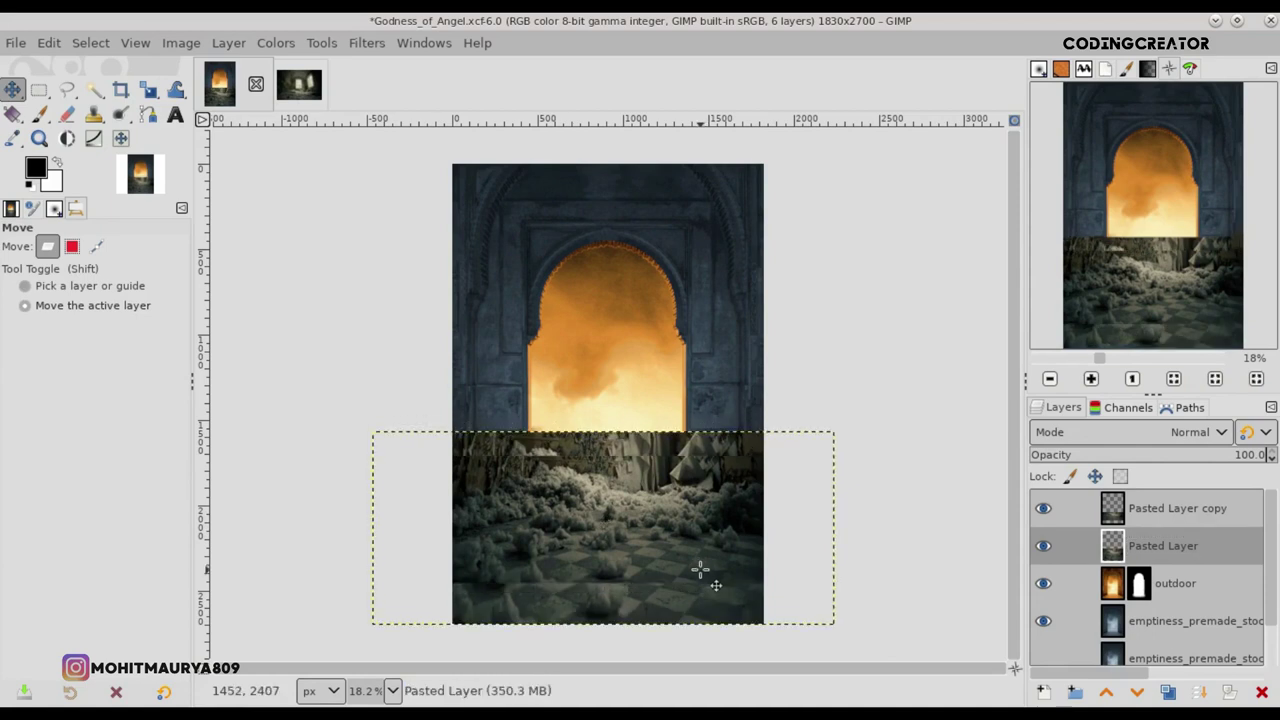
{"action": "key", "text": "Up"}
{"action": "key", "text": "Up"}
{"action": "key", "text": "Up"}
{"action": "key", "text": "Up"}
{"action": "key", "text": "Up"}
{"action": "key", "text": "Up"}
{"action": "key", "text": "Up"}
{"action": "key", "text": "Up"}
{"action": "key", "text": "Up"}
{"action": "key", "text": "Up"}
{"action": "key", "text": "Up"}
{"action": "key", "text": "Up"}
{"action": "key", "text": "Up"}
{"action": "key", "text": "Up"}
{"action": "key", "text": "Up"}
{"action": "key", "text": "Up"}
{"action": "key", "text": "Up"}
{"action": "key", "text": "Up"}
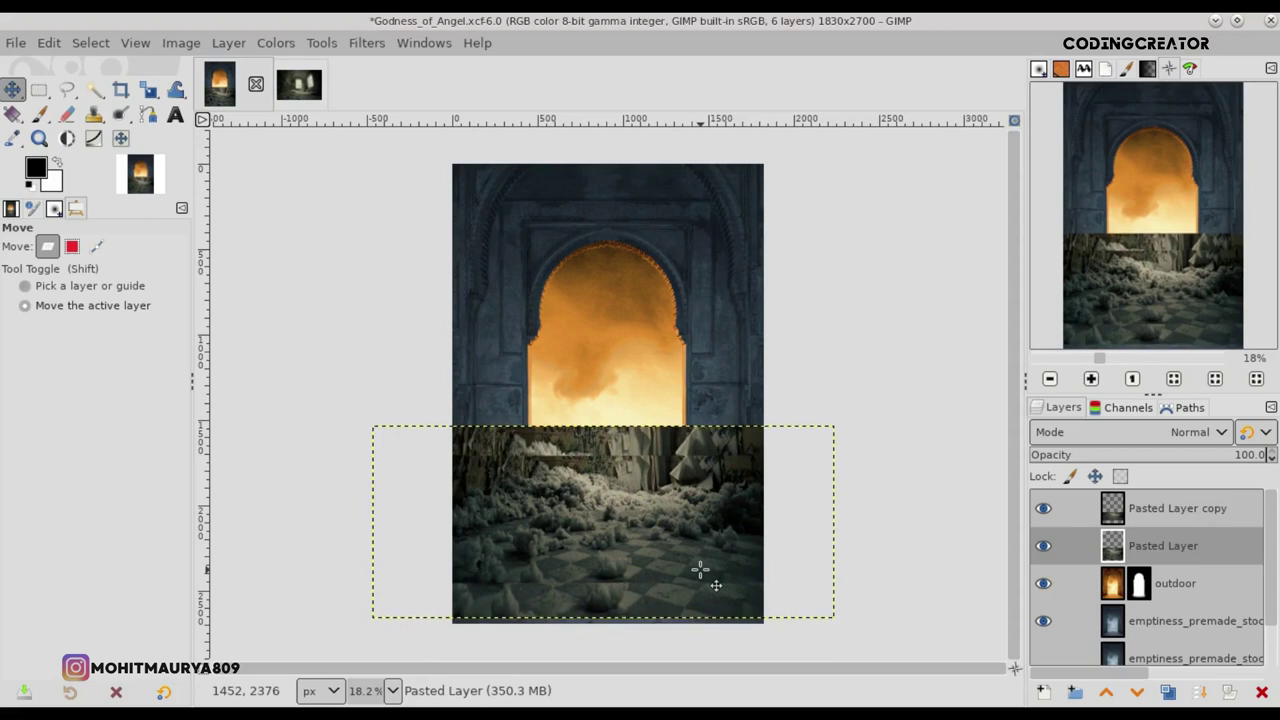
Step: Create a new layer group holding both landscape layers and shift it down slightly
{"action": "left_click", "coordinate": [1197, 508]}
{"action": "left_click", "coordinate": [1075, 692]}
{"action": "left_click_drag", "start_coordinate": [1157, 545], "coordinate": [1160, 515]}
{"action": "left_click_drag", "start_coordinate": [1157, 596], "coordinate": [1165, 567]}
{"action": "left_click", "coordinate": [1090, 510]}
{"action": "left_click_drag", "start_coordinate": [670, 538], "coordinate": [670, 545]}
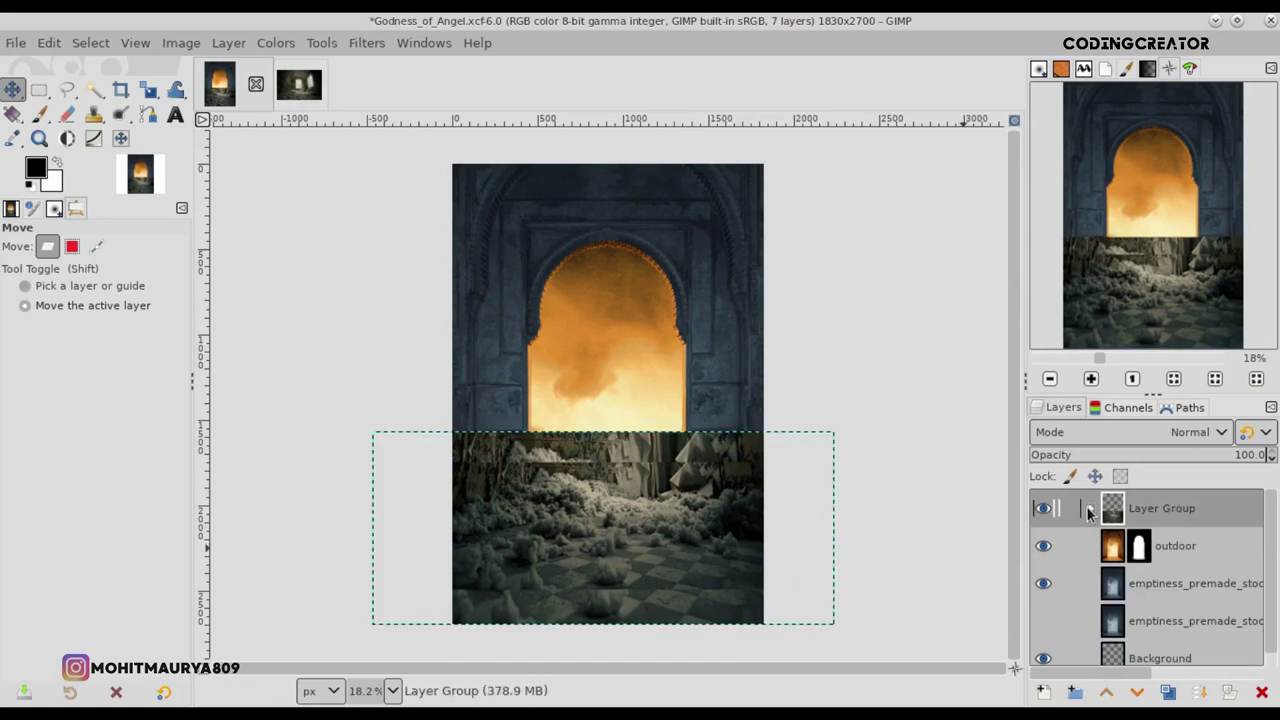
Step: Add a white layer mask to 'Pasted Layer copy' and select it for painting
{"action": "left_click", "coordinate": [1090, 510]}
{"action": "left_click", "coordinate": [1178, 548]}
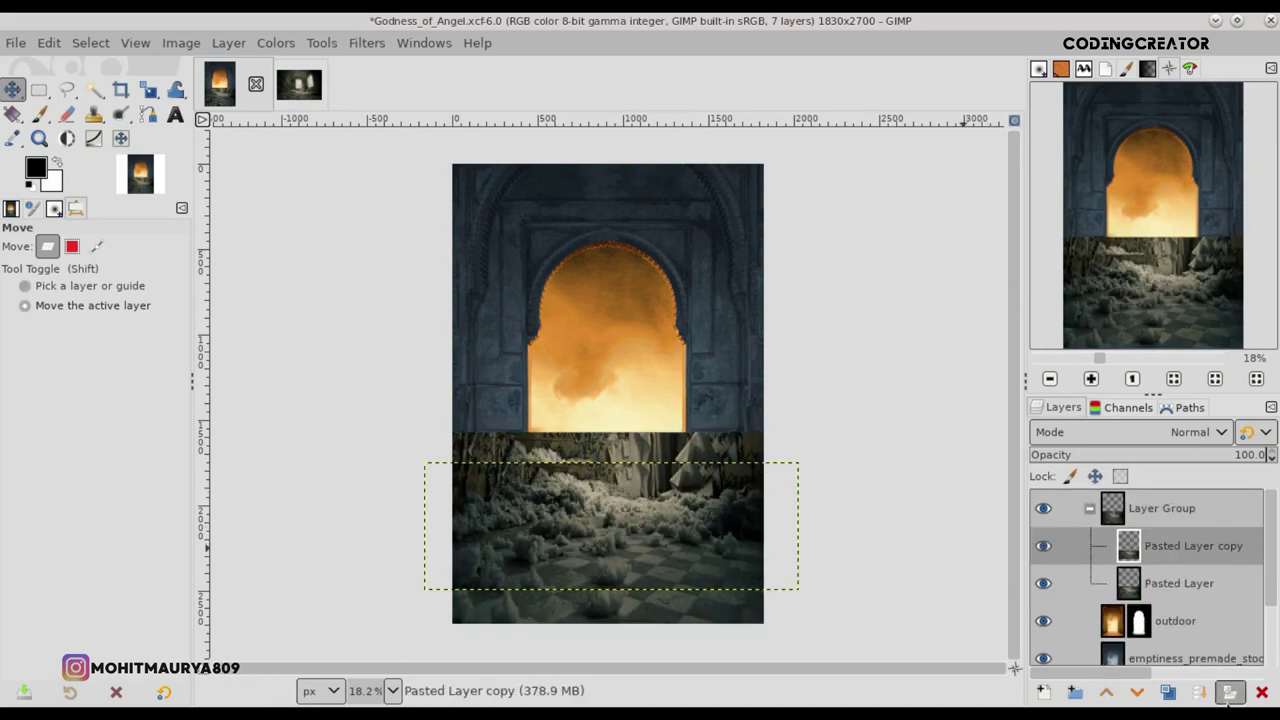
{"action": "left_click", "coordinate": [1230, 692]}
{"action": "left_click", "coordinate": [1105, 478]}
{"action": "left_click", "coordinate": [1140, 677]}
{"action": "left_click", "coordinate": [1156, 546]}
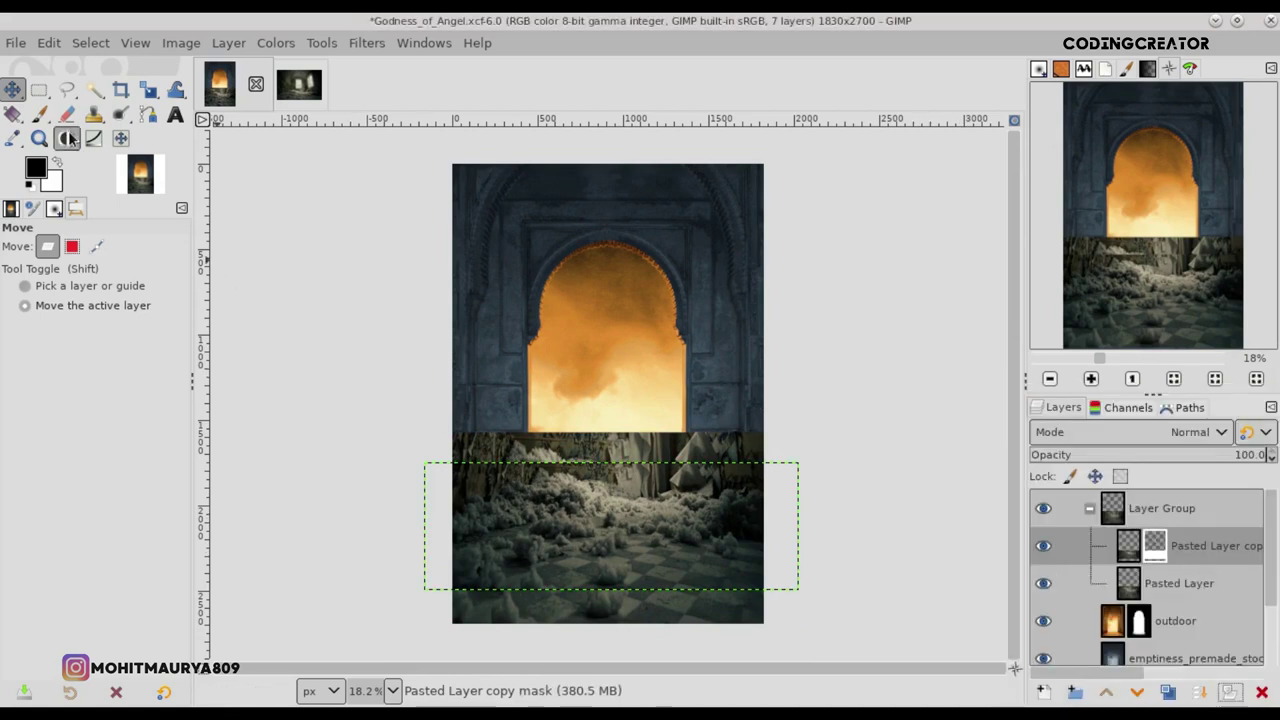
Step: Paint the Pasted Layer copy mask with a 290-size soft brush to blend clouds across the floor
{"action": "left_click", "coordinate": [40, 113]}
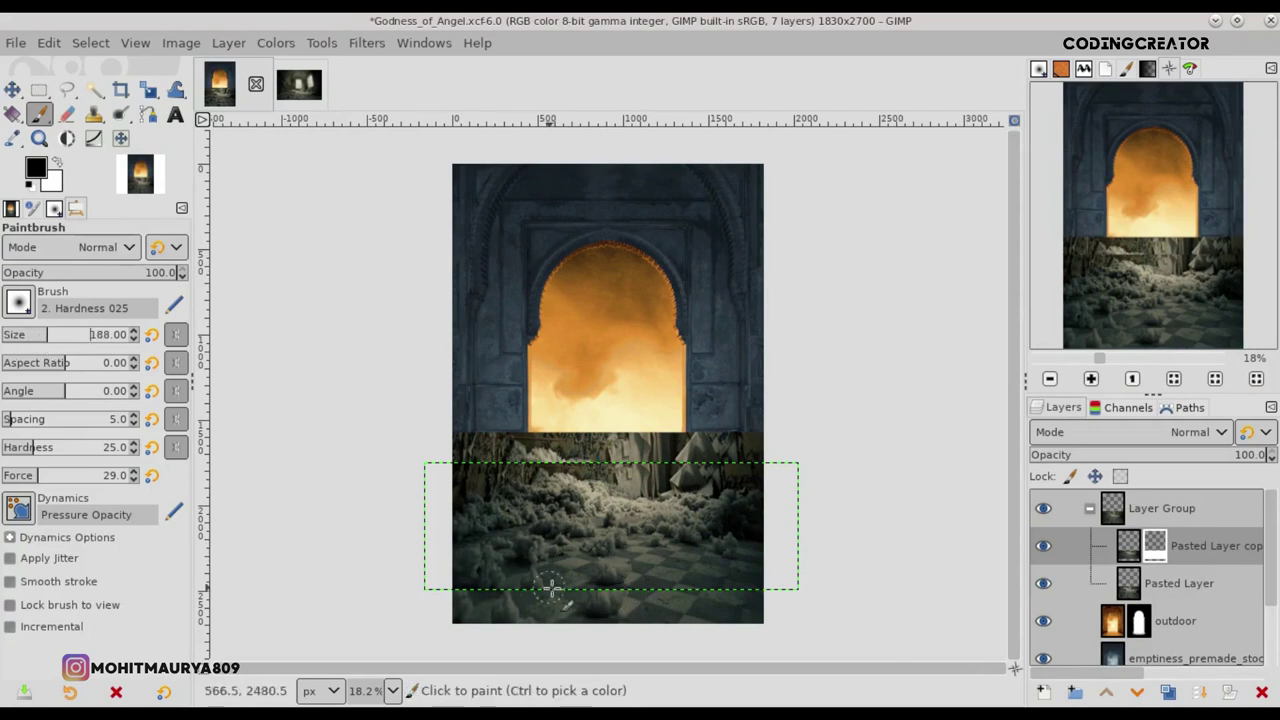
{"action": "scroll", "coordinate": [561, 593], "scroll_direction": "up", "scroll_amount": 2, "text": "ctrl"}
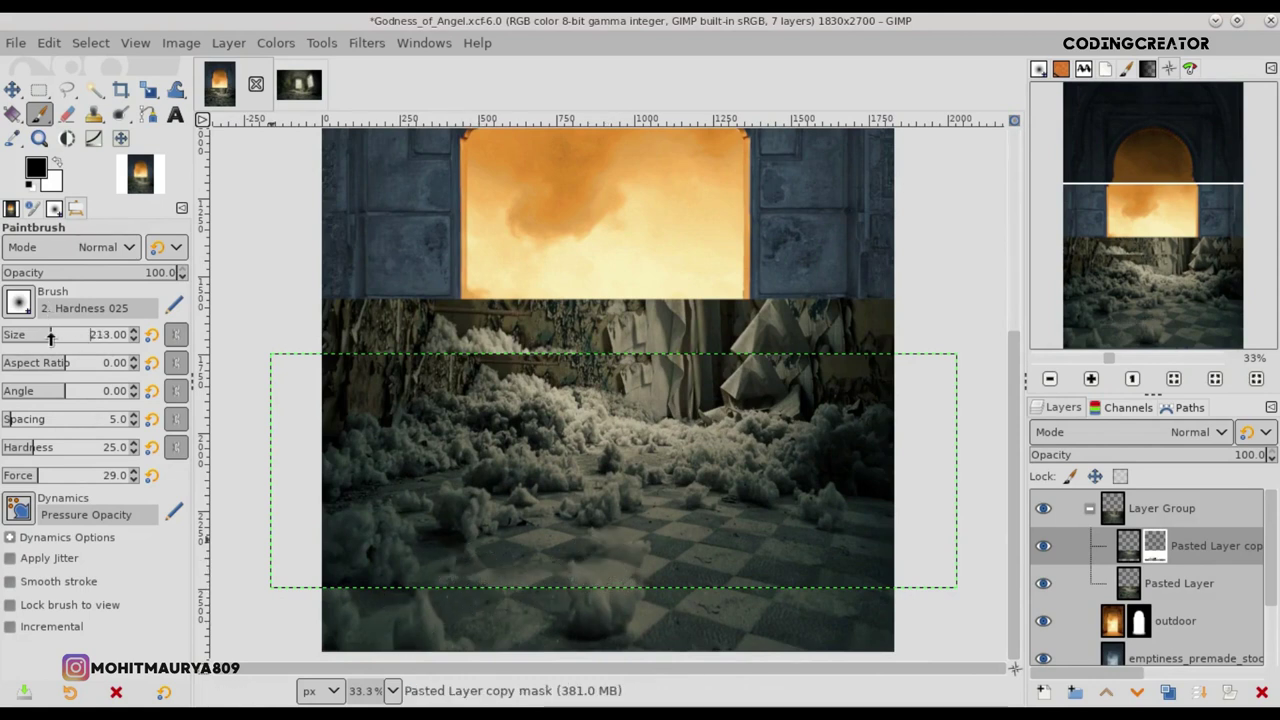
{"action": "left_click_drag", "start_coordinate": [50, 338], "coordinate": [60, 338]}
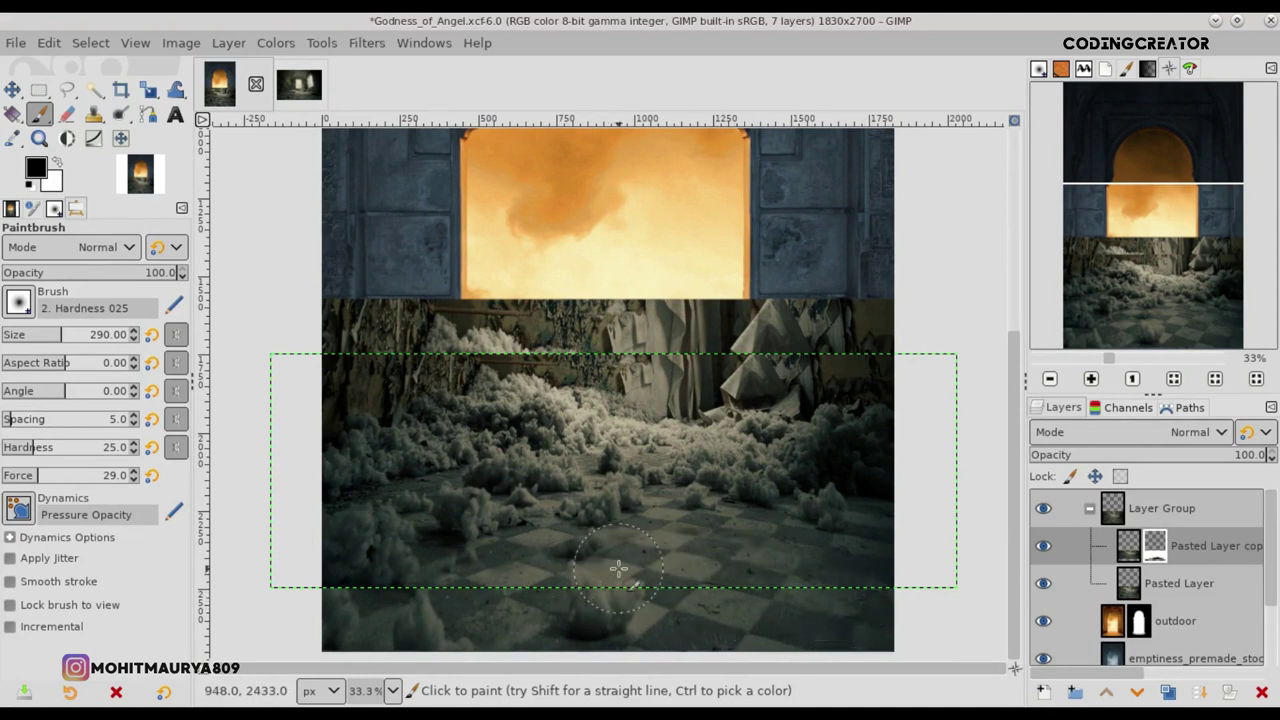
{"action": "left_click", "coordinate": [1043, 546]}
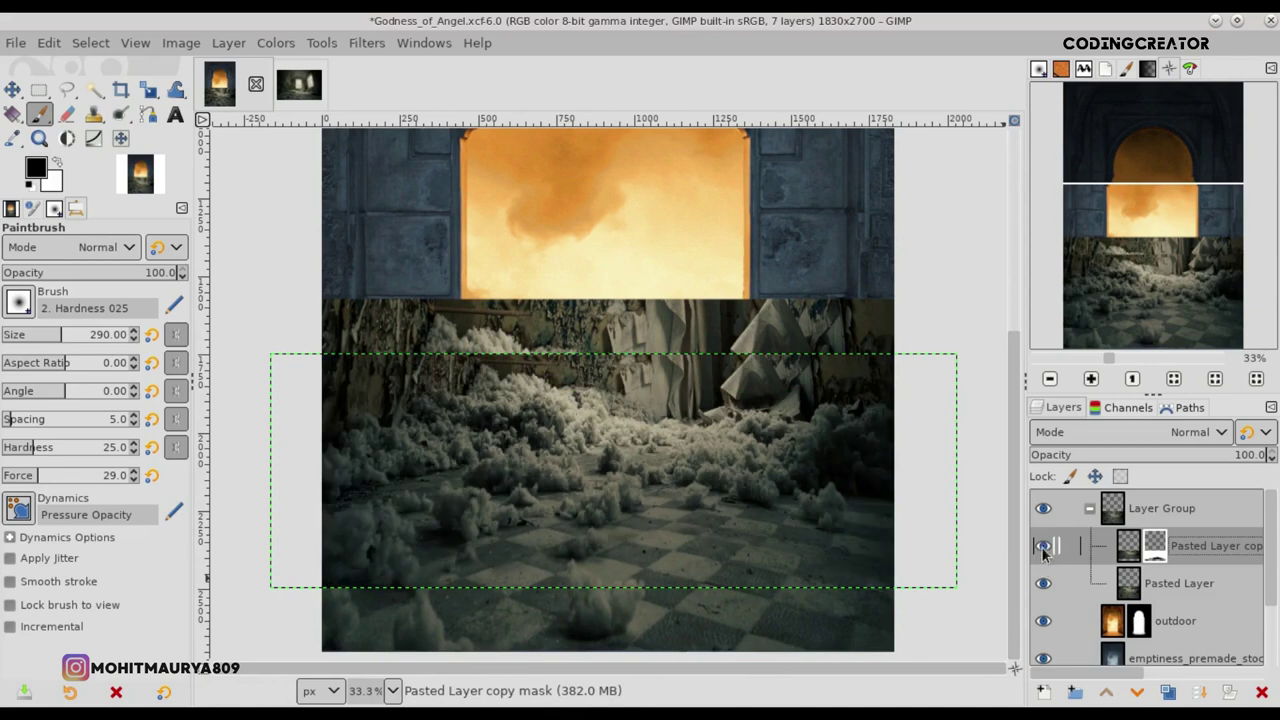
{"action": "left_click", "coordinate": [59, 166]}
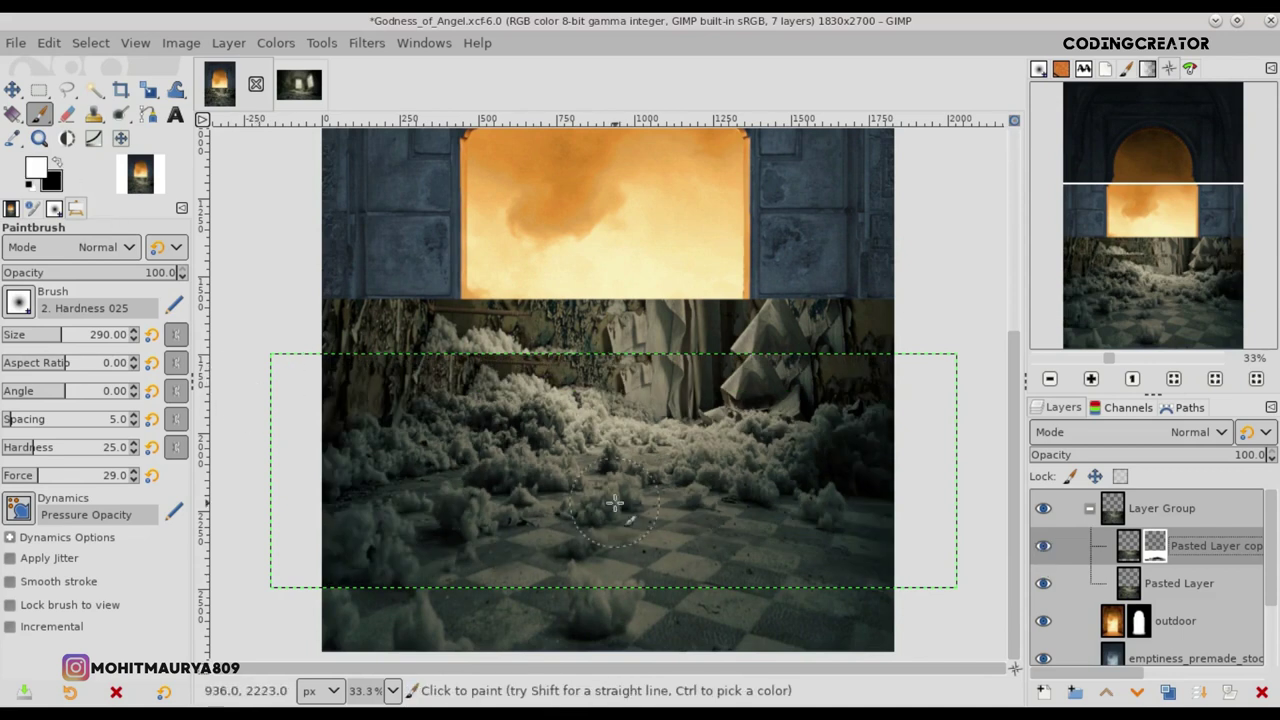
{"action": "left_click_drag", "start_coordinate": [565, 535], "coordinate": [711, 541]}
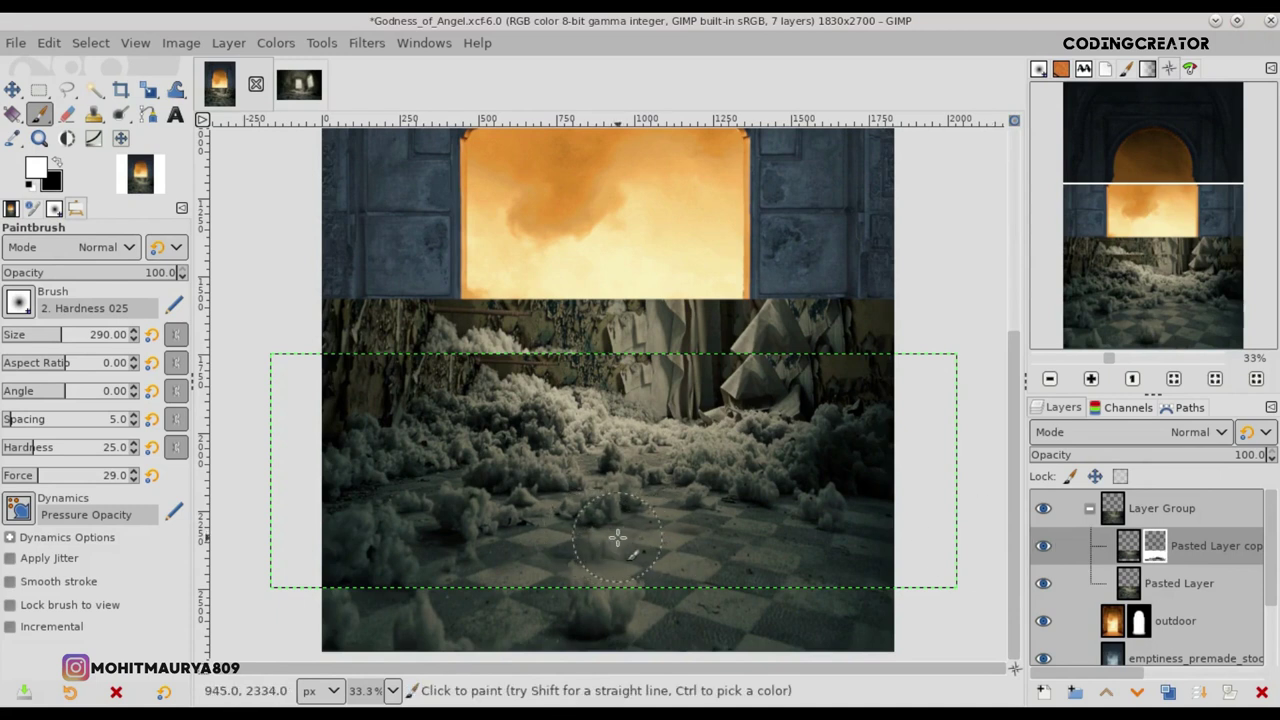
{"action": "left_click_drag", "start_coordinate": [392, 416], "coordinate": [604, 489]}
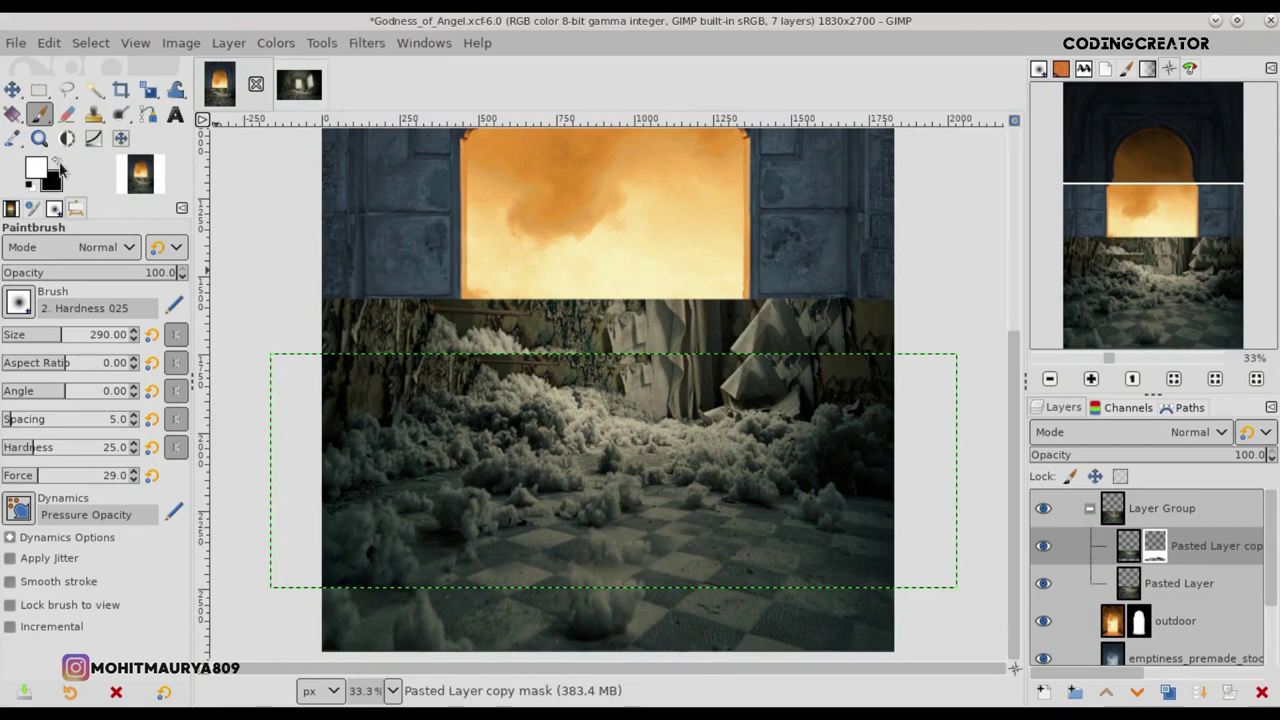
Step: Reselect the copy layer's mask with black as the painting colour and set the brush size to 194
{"action": "left_click", "coordinate": [64, 166]}
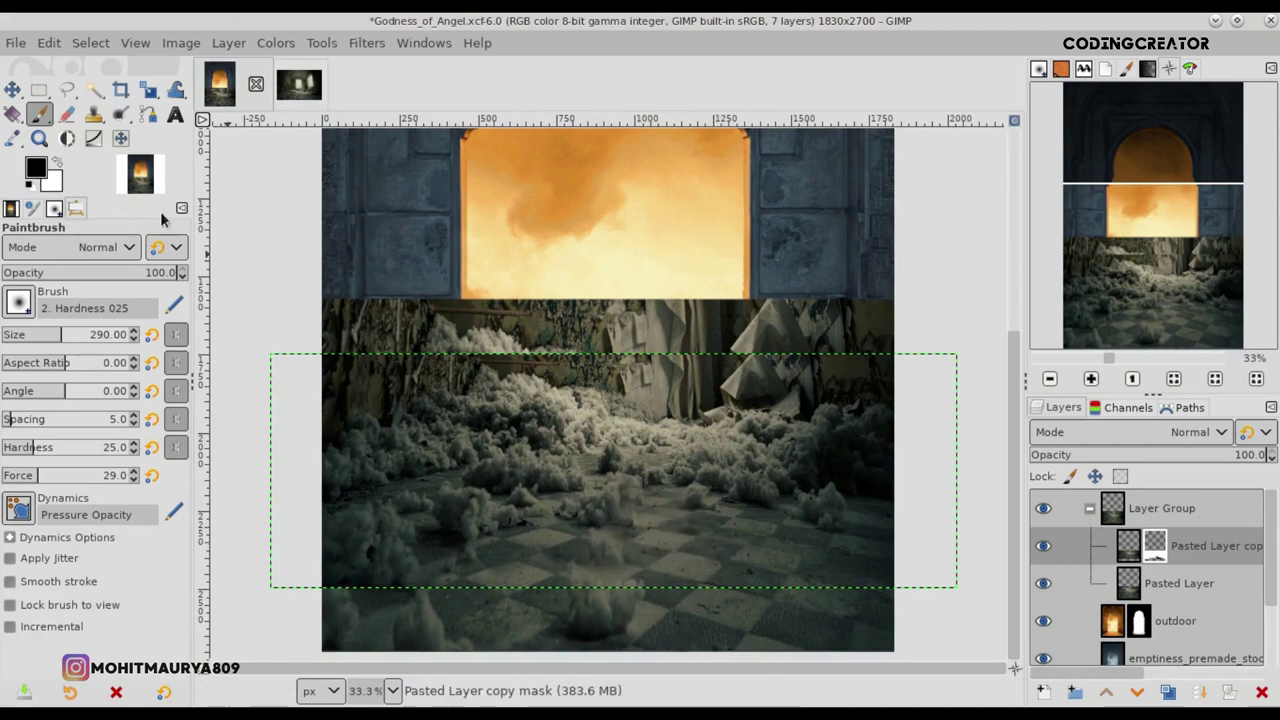
{"action": "left_click", "coordinate": [58, 166]}
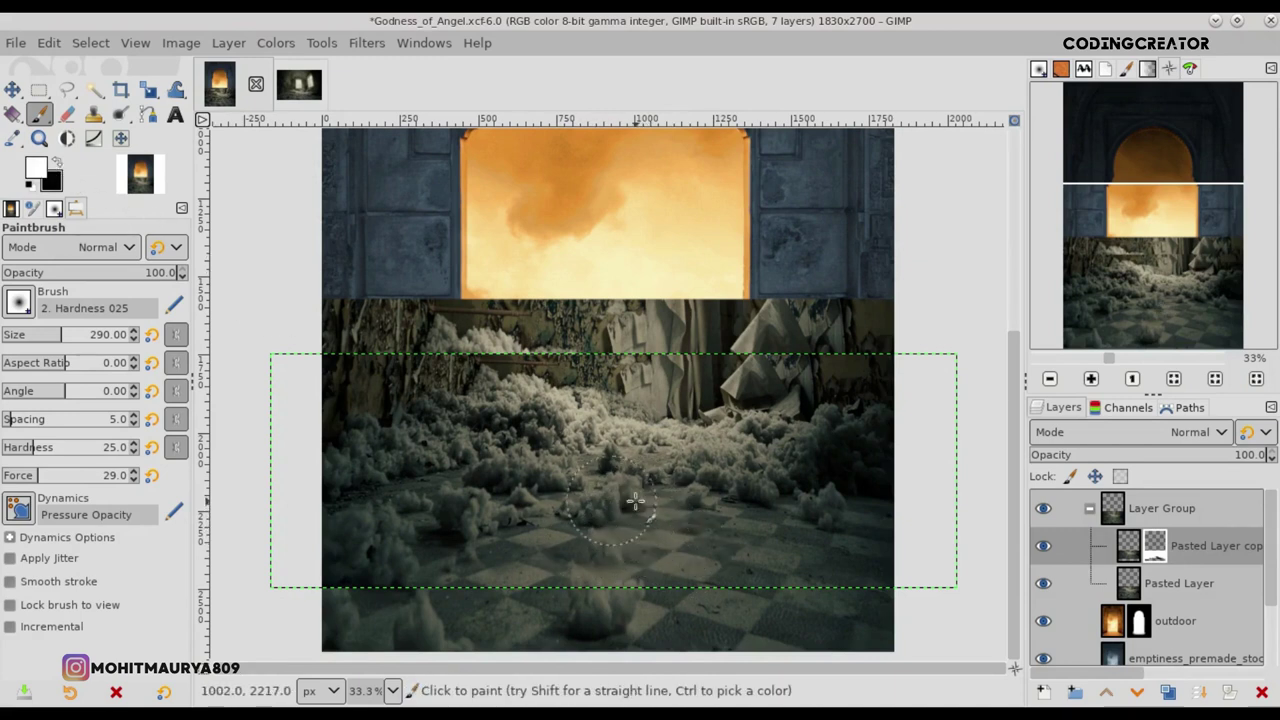
{"action": "left_click", "coordinate": [60, 163]}
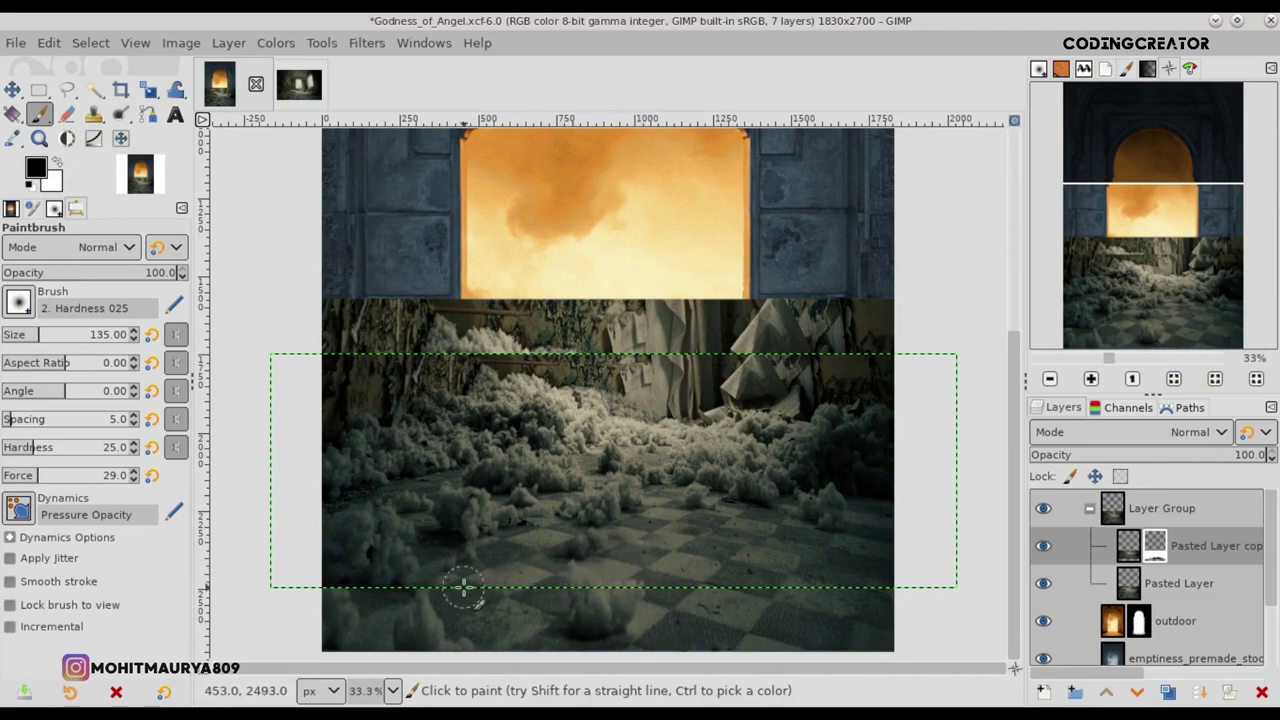
{"action": "left_click", "coordinate": [1157, 588]}
{"action": "left_click", "coordinate": [1157, 548]}
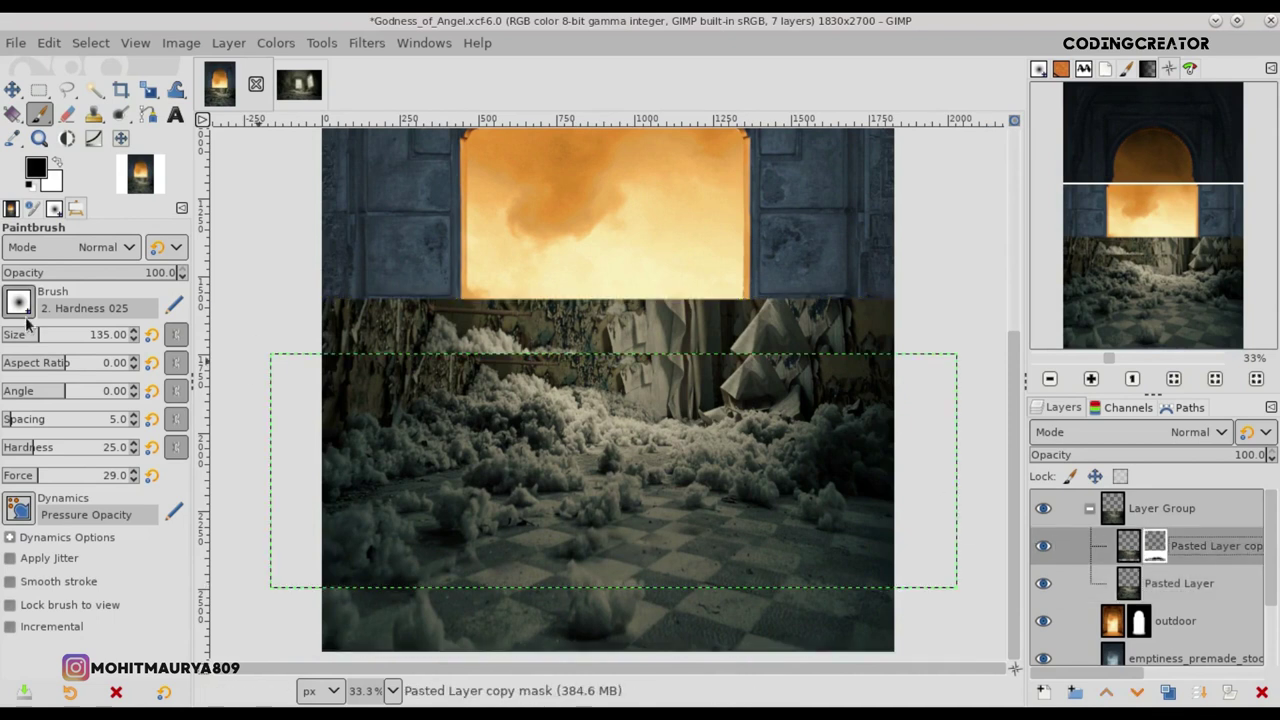
{"action": "left_click_drag", "start_coordinate": [46, 341], "coordinate": [48, 341]}
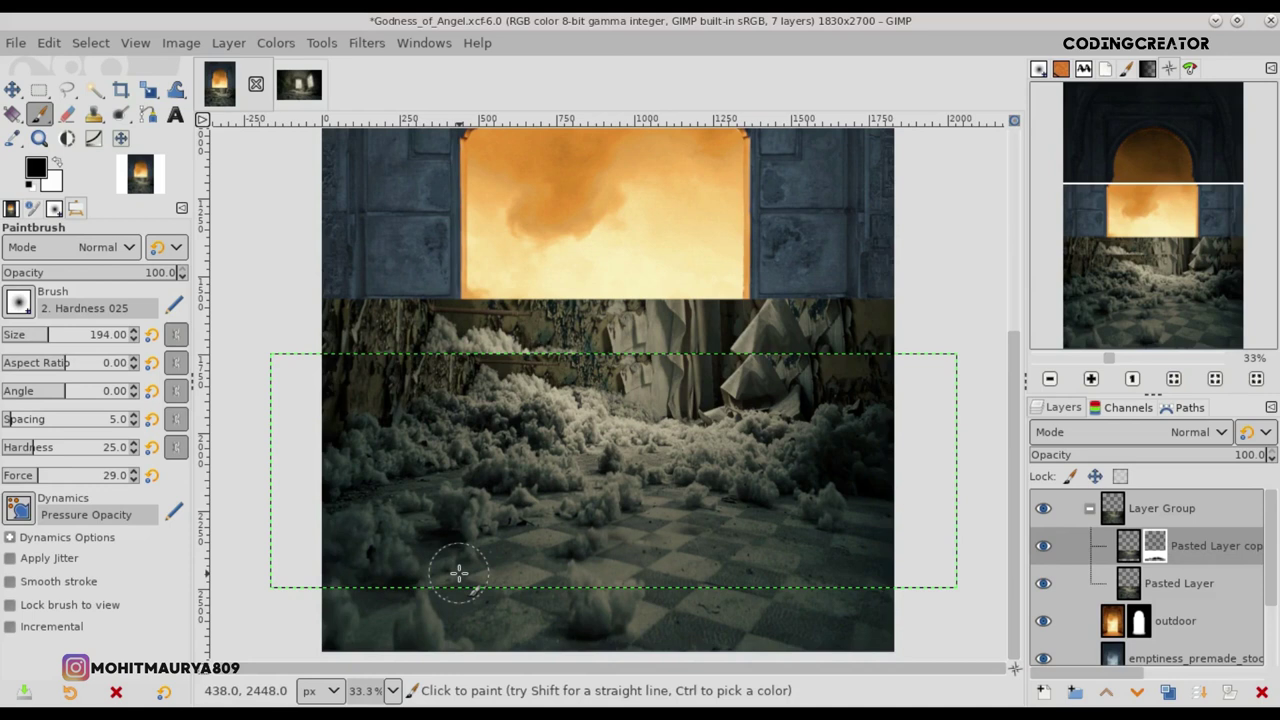
Step: Save the image and shift the Pasted Layer 77 px to the left
{"action": "left_click", "coordinate": [1138, 580]}
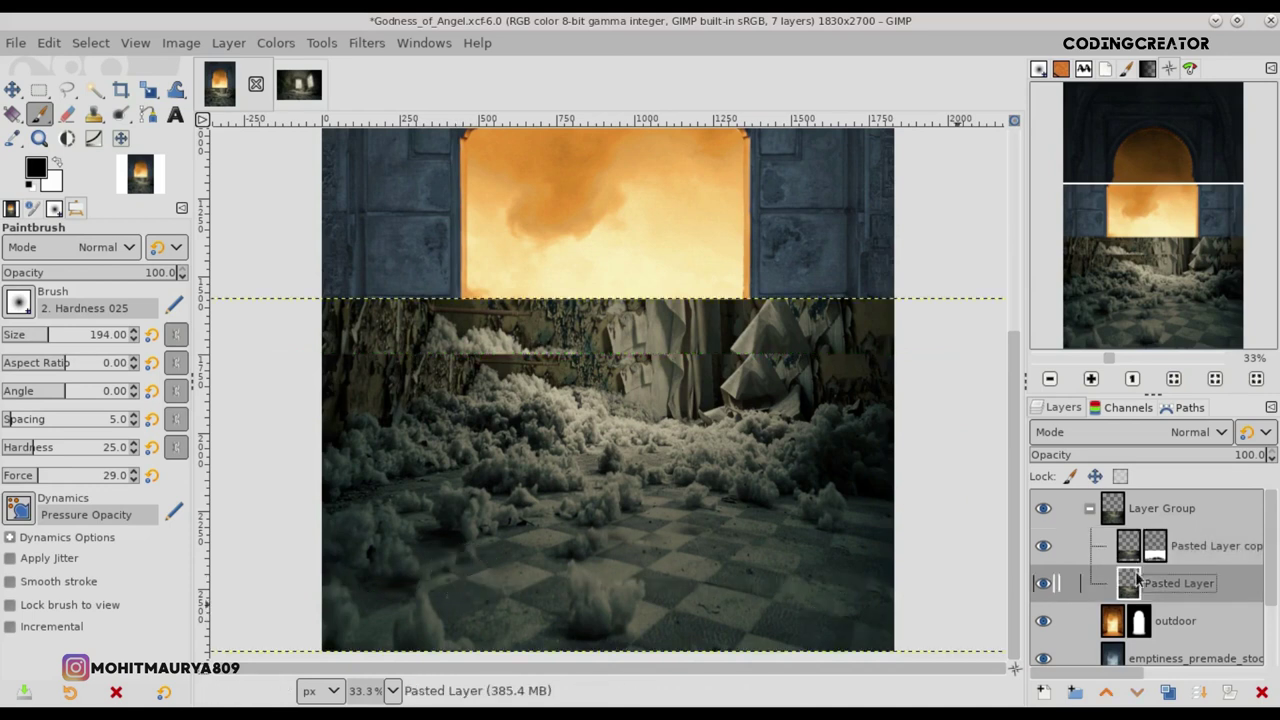
{"action": "scroll", "coordinate": [812, 531], "scroll_direction": "down", "scroll_amount": 2}
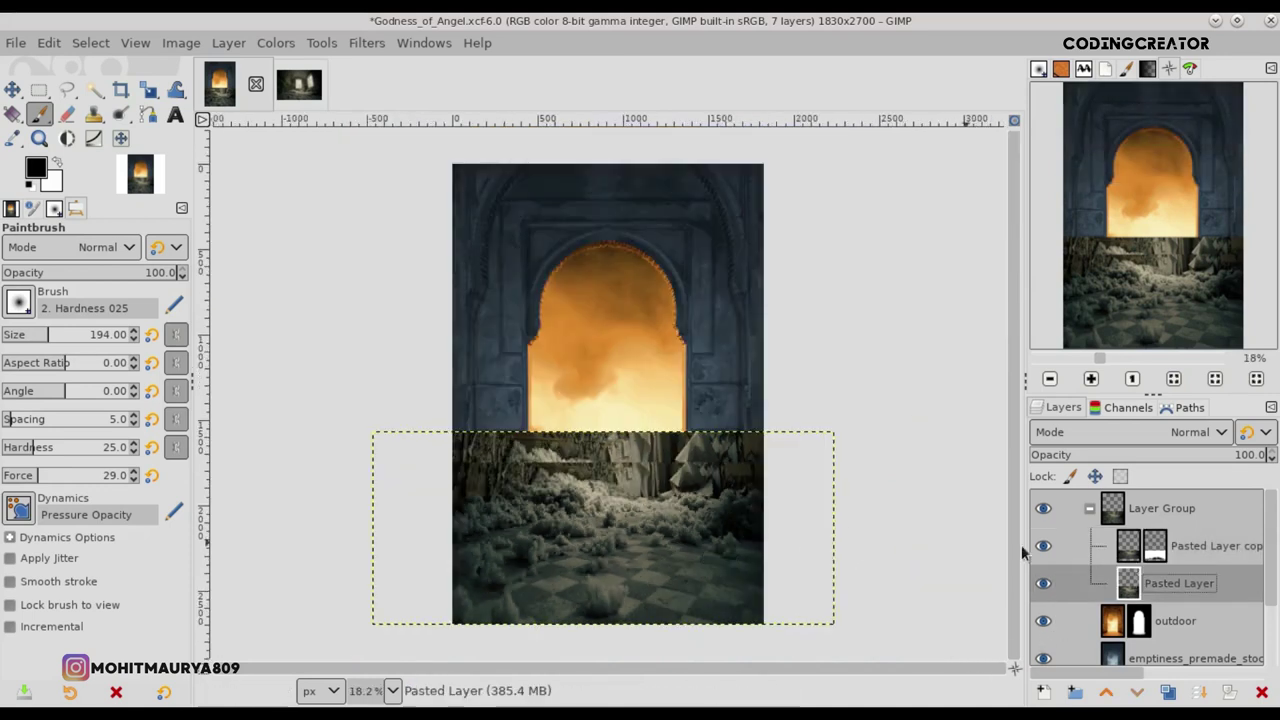
{"action": "key", "text": "ctrl+s"}
{"action": "key", "text": "m"}
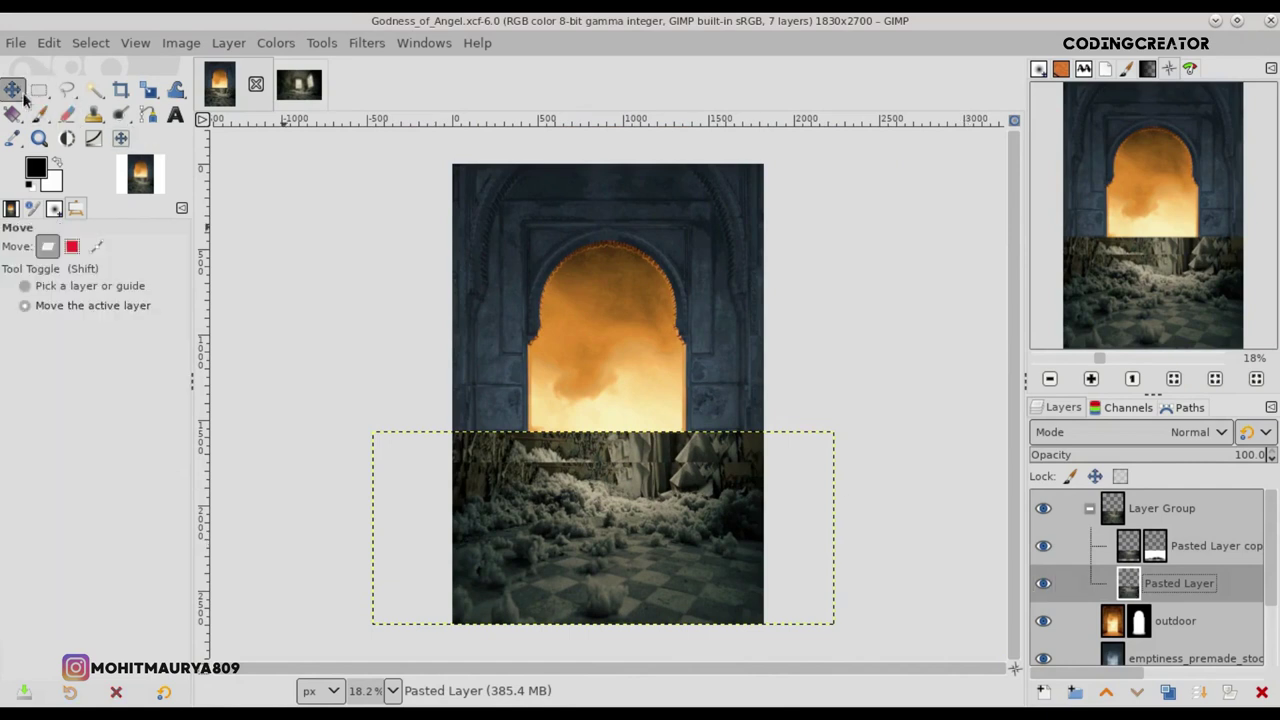
{"action": "left_click_drag", "start_coordinate": [664, 578], "coordinate": [628, 578]}
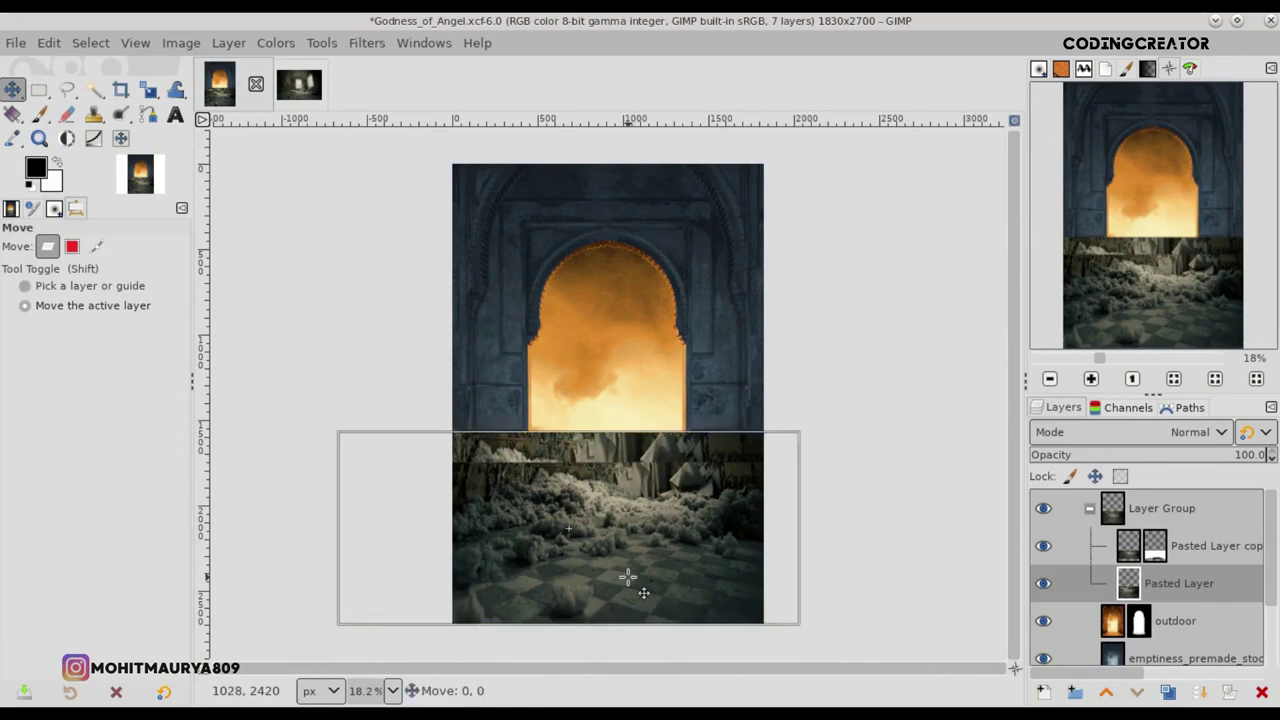
Step: Return to the copy layer's mask with the Paintbrush, set white as the colour, and save
{"action": "left_click", "coordinate": [1154, 546]}
{"action": "key", "text": "p"}
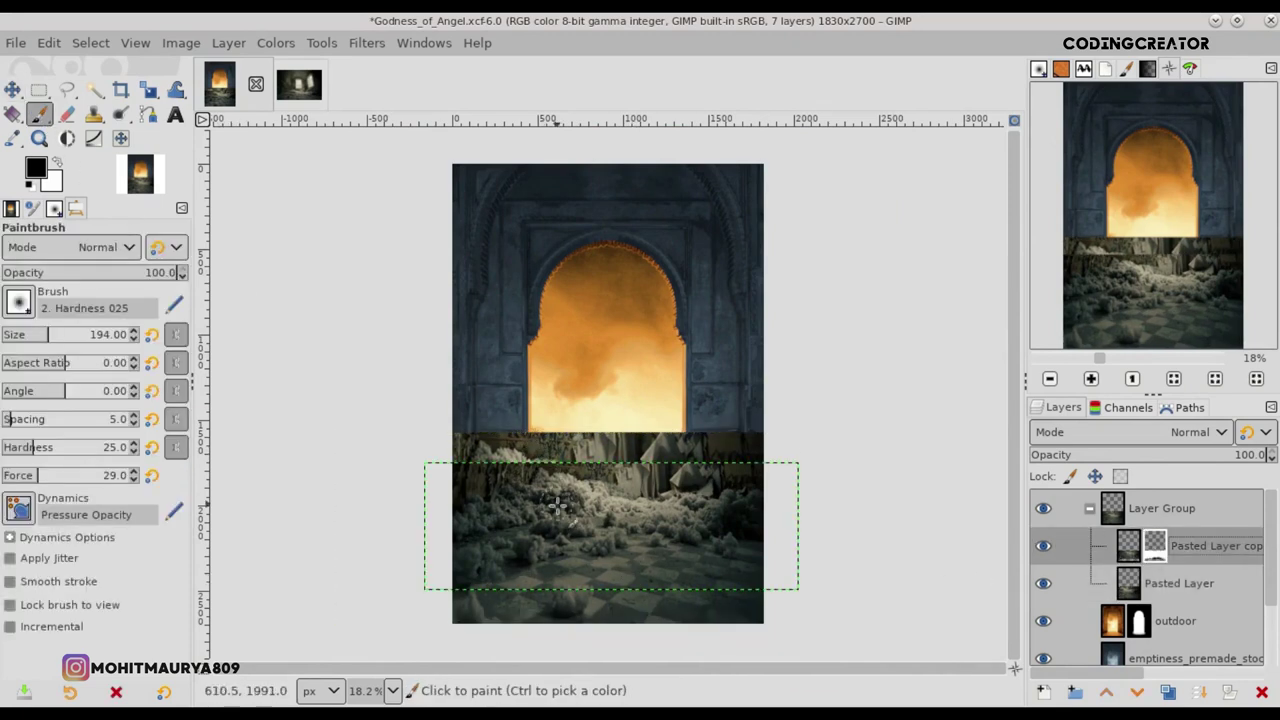
{"action": "scroll", "coordinate": [585, 563], "scroll_direction": "up", "scroll_amount": 1}
{"action": "scroll", "coordinate": [585, 563], "scroll_direction": "up", "scroll_amount": 2}
{"action": "scroll", "coordinate": [580, 565], "scroll_direction": "down", "scroll_amount": 1}
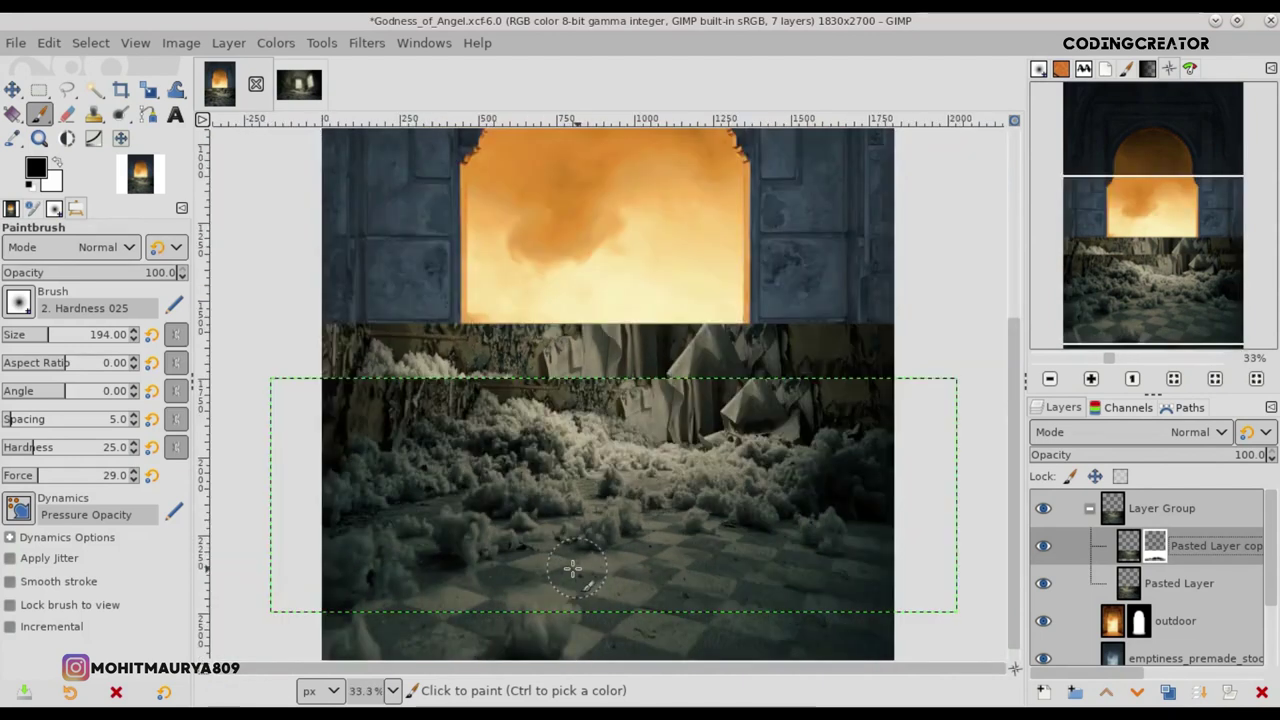
{"action": "scroll", "coordinate": [571, 565], "scroll_direction": "down", "scroll_amount": 1}
{"action": "left_click", "coordinate": [58, 163]}
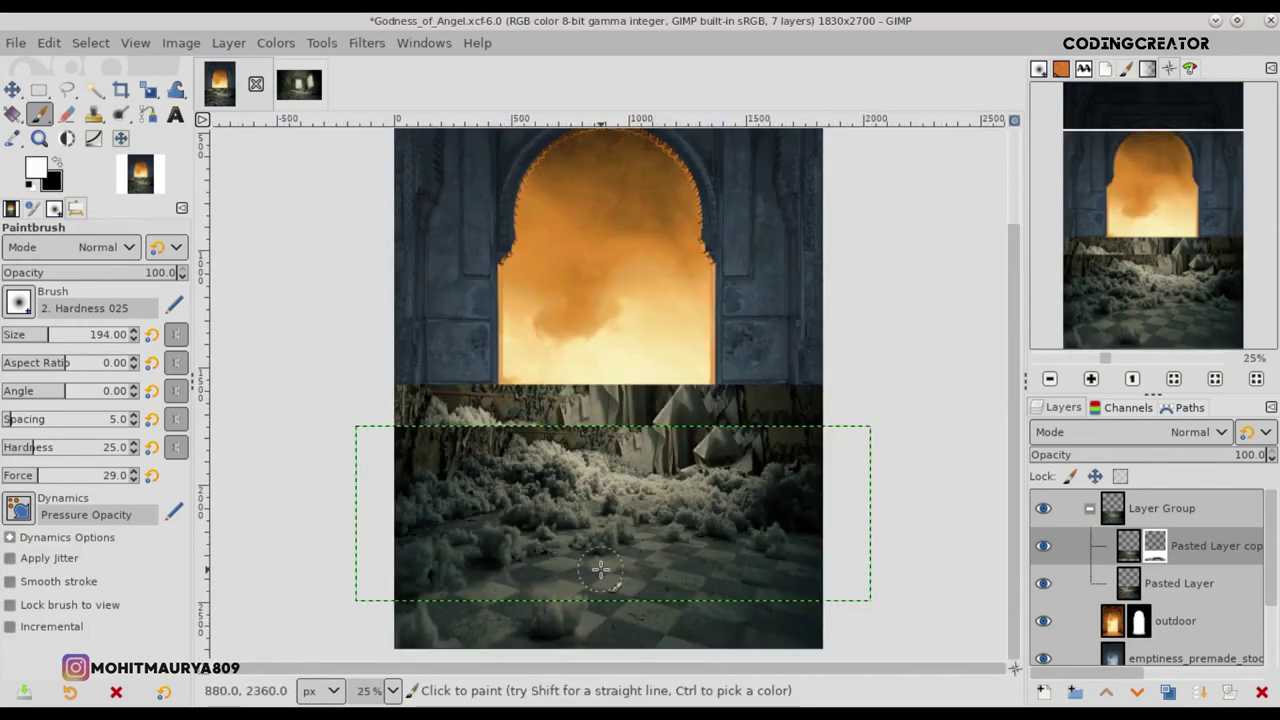
{"action": "key", "text": "ctrl+s"}
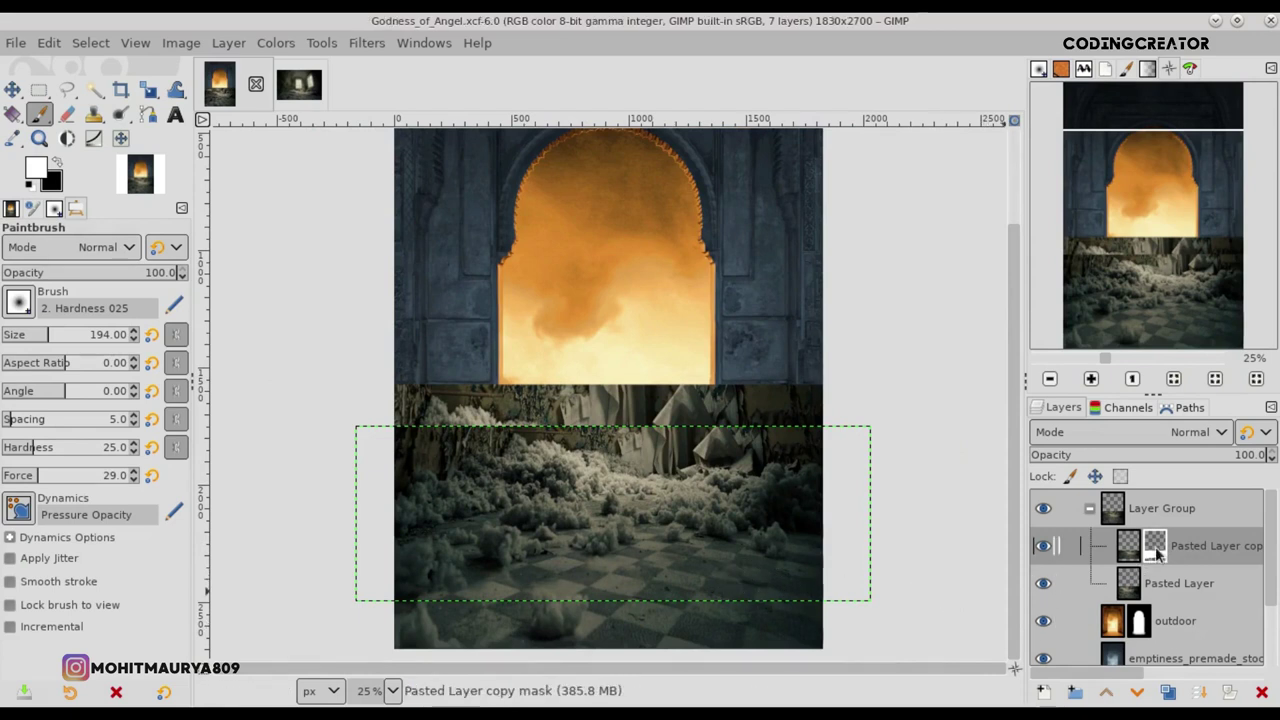
Step: Compare the cloud layer hidden and shown, then paint the copy's mask along the lower floor edge
{"action": "left_click", "coordinate": [1160, 585]}
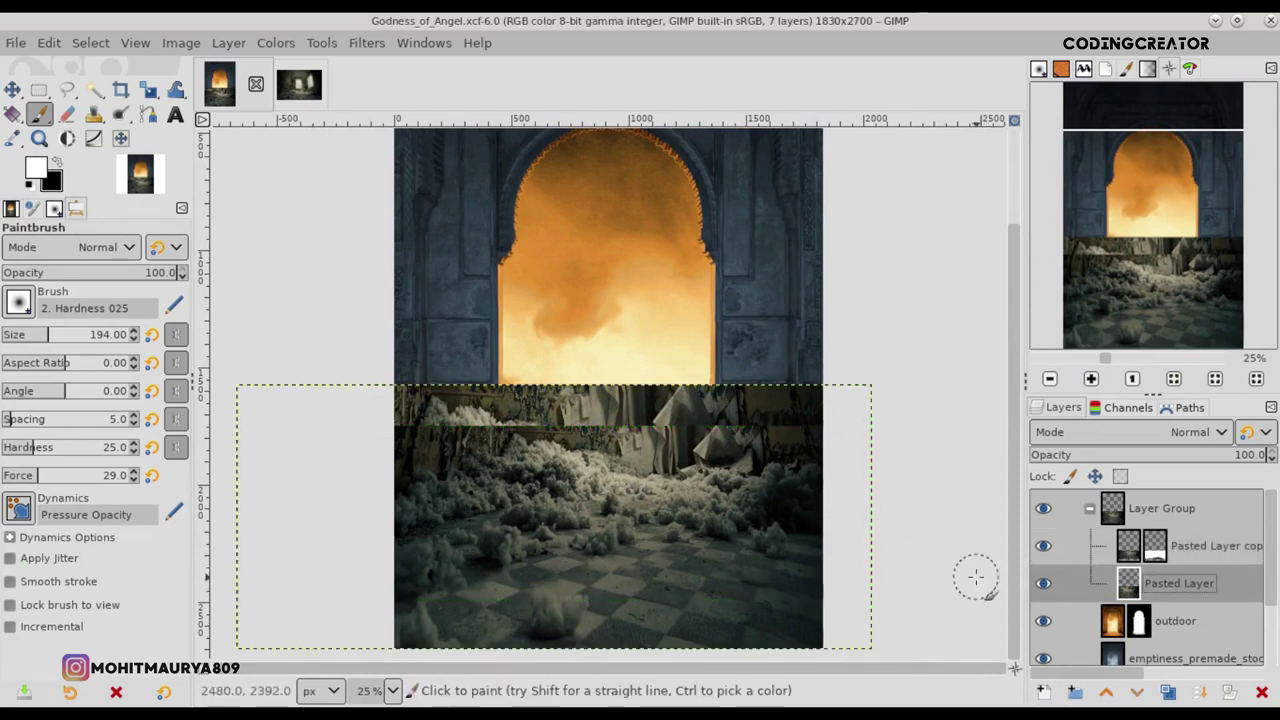
{"action": "left_click", "coordinate": [1154, 557]}
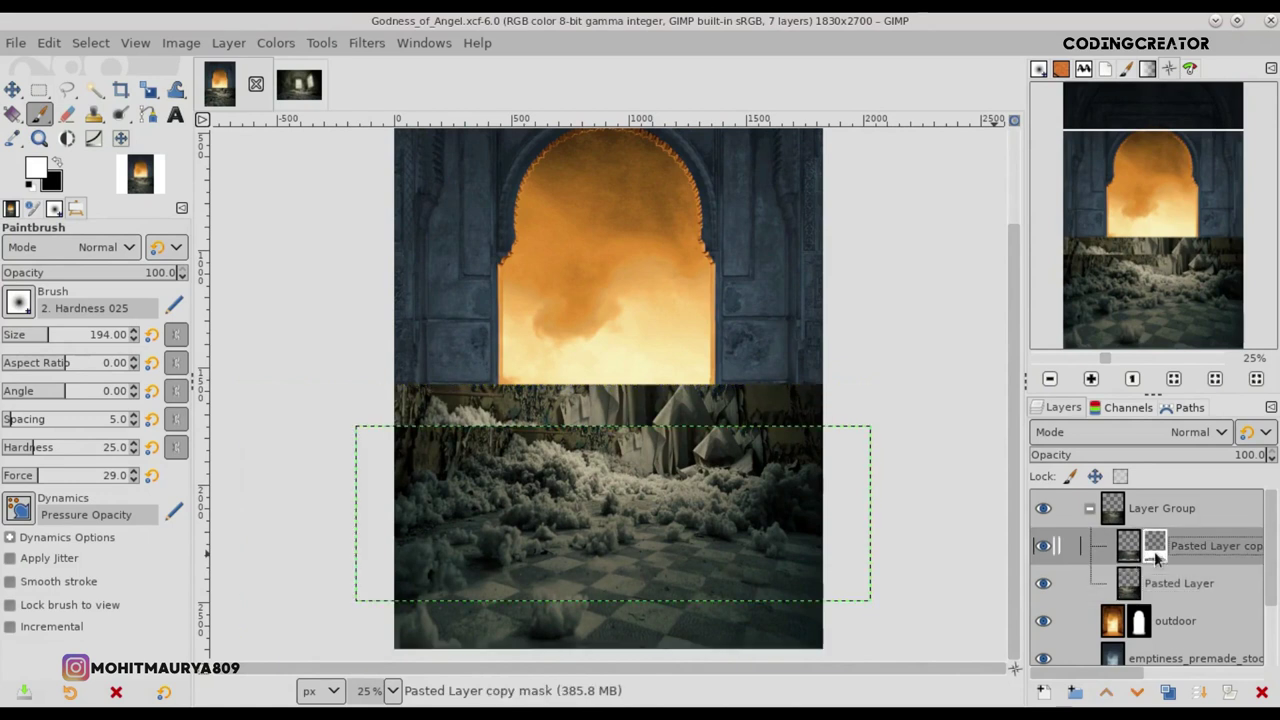
{"action": "double_click", "coordinate": [1046, 550]}
{"action": "double_click", "coordinate": [1043, 585]}
{"action": "left_click", "coordinate": [1043, 585]}
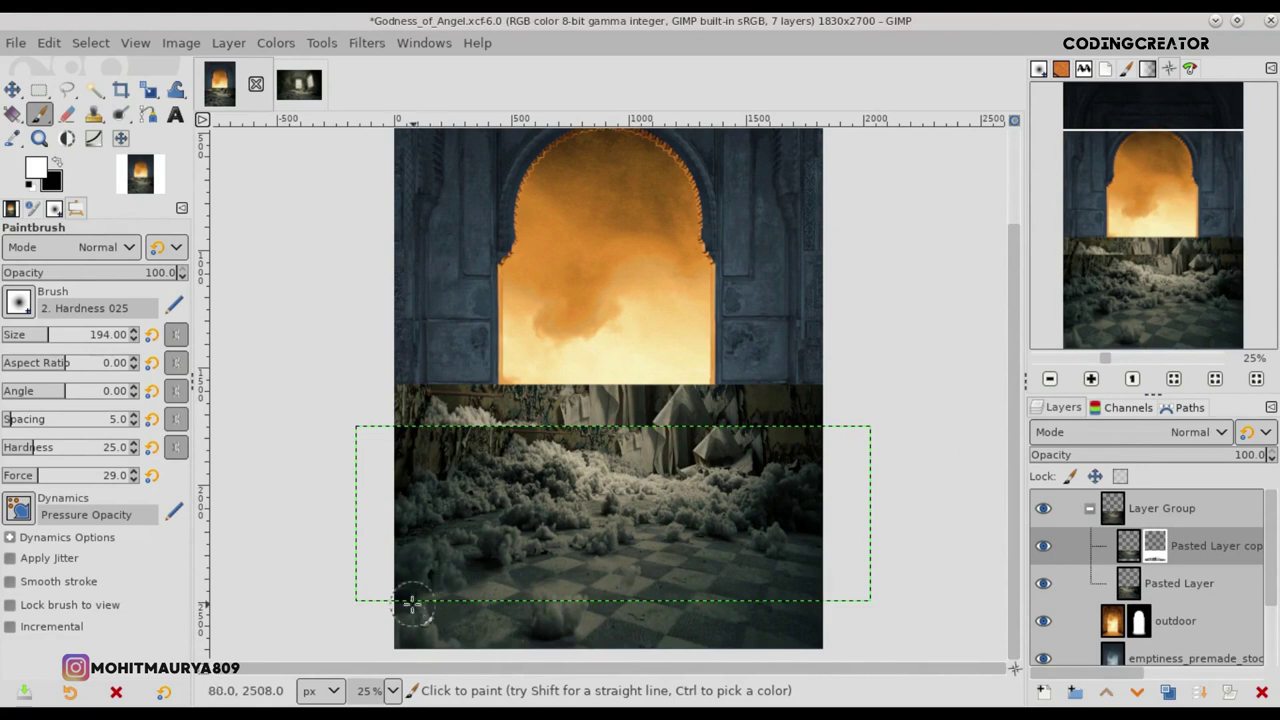
{"action": "left_click_drag", "start_coordinate": [403, 600], "coordinate": [535, 595]}
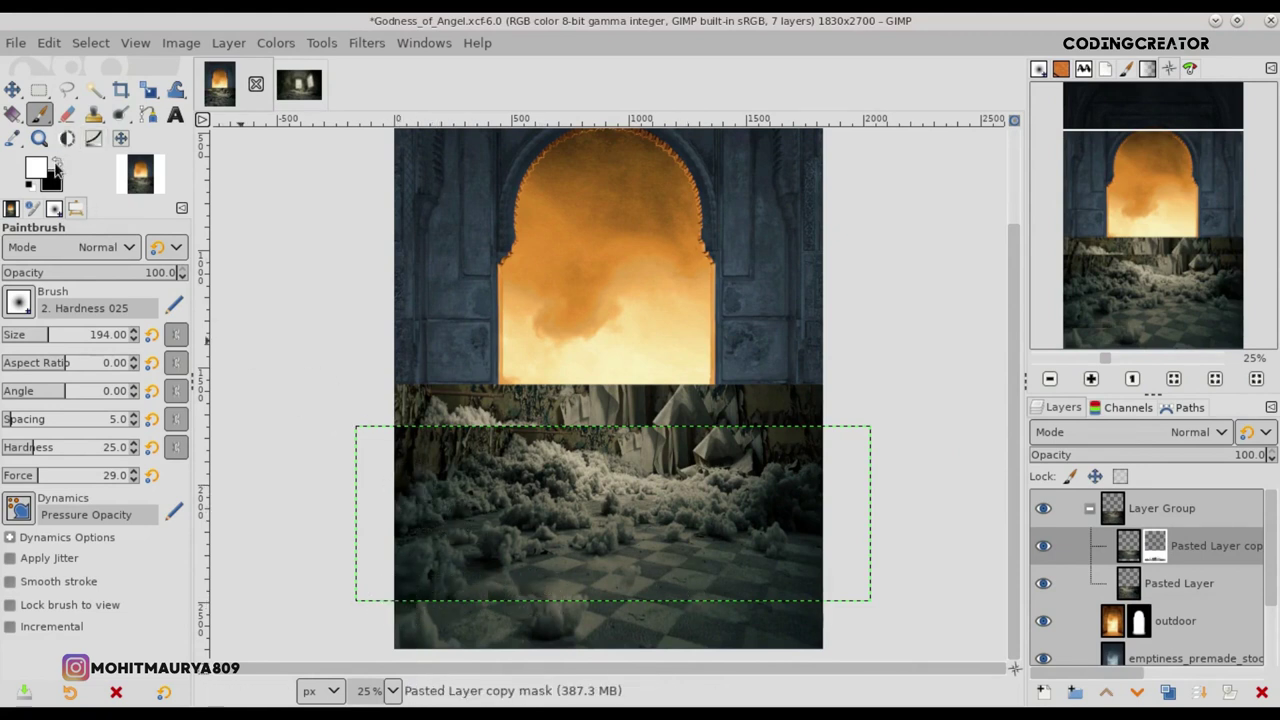
{"action": "left_click", "coordinate": [56, 168]}
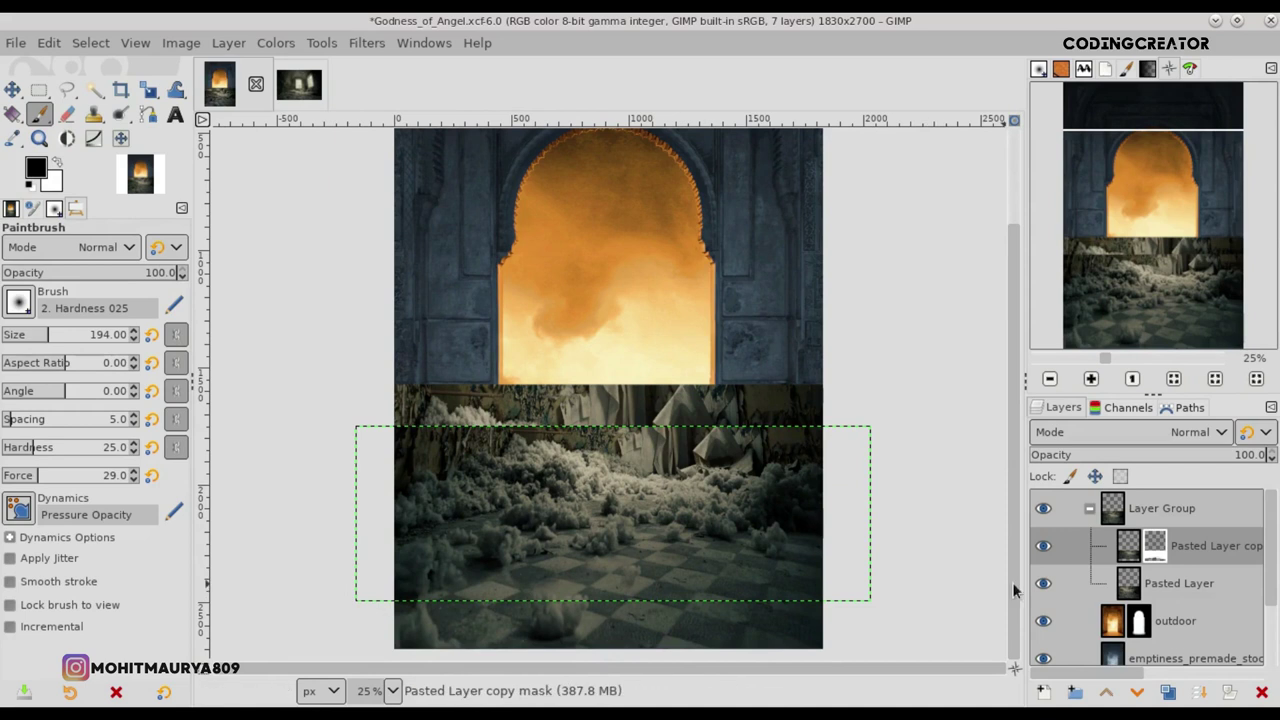
{"action": "left_click", "coordinate": [1132, 595]}
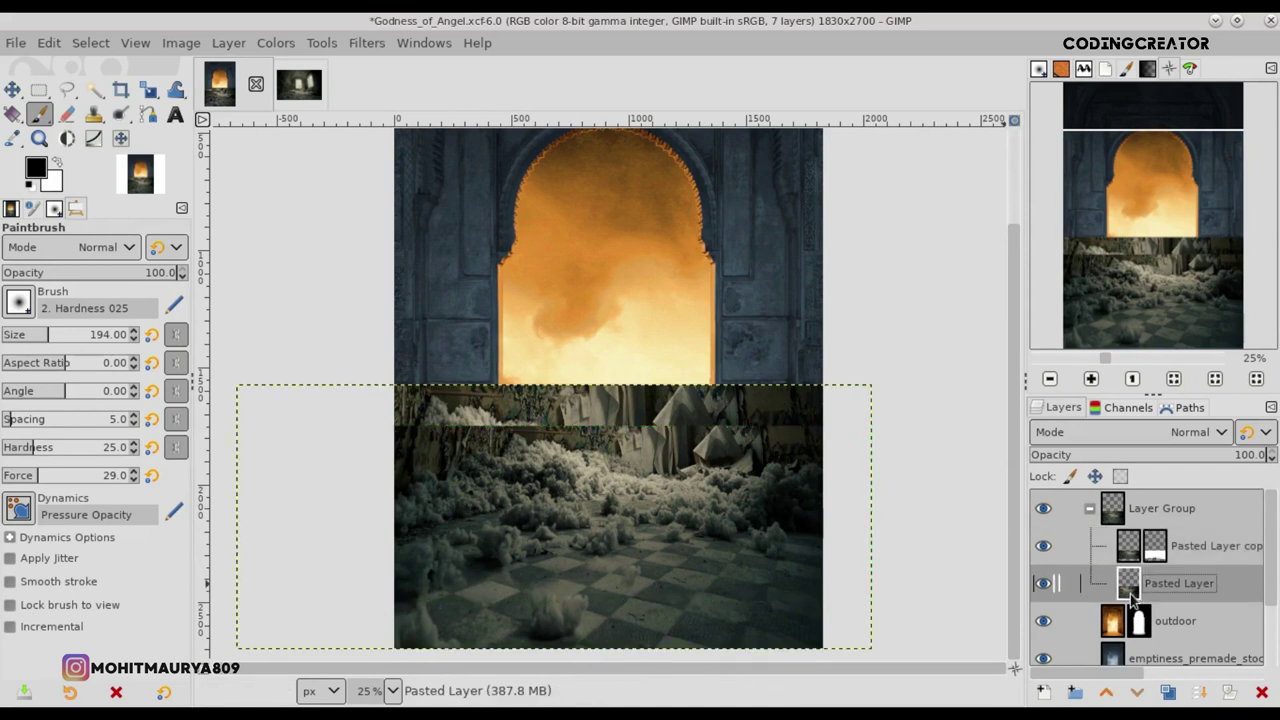
Step: Add a white layer mask to the Layer Group
{"action": "left_click", "coordinate": [1090, 512]}
{"action": "left_click", "coordinate": [1043, 508]}
{"action": "left_click", "coordinate": [1112, 510]}
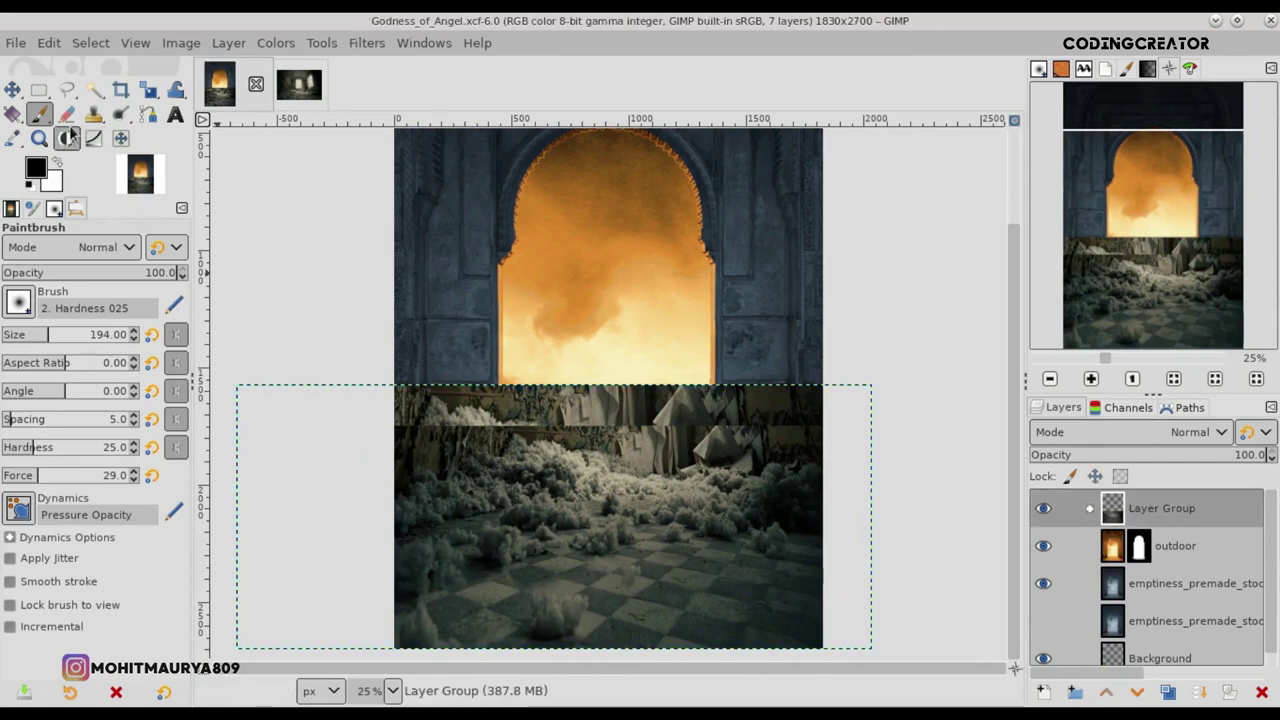
{"action": "left_click", "coordinate": [1231, 692]}
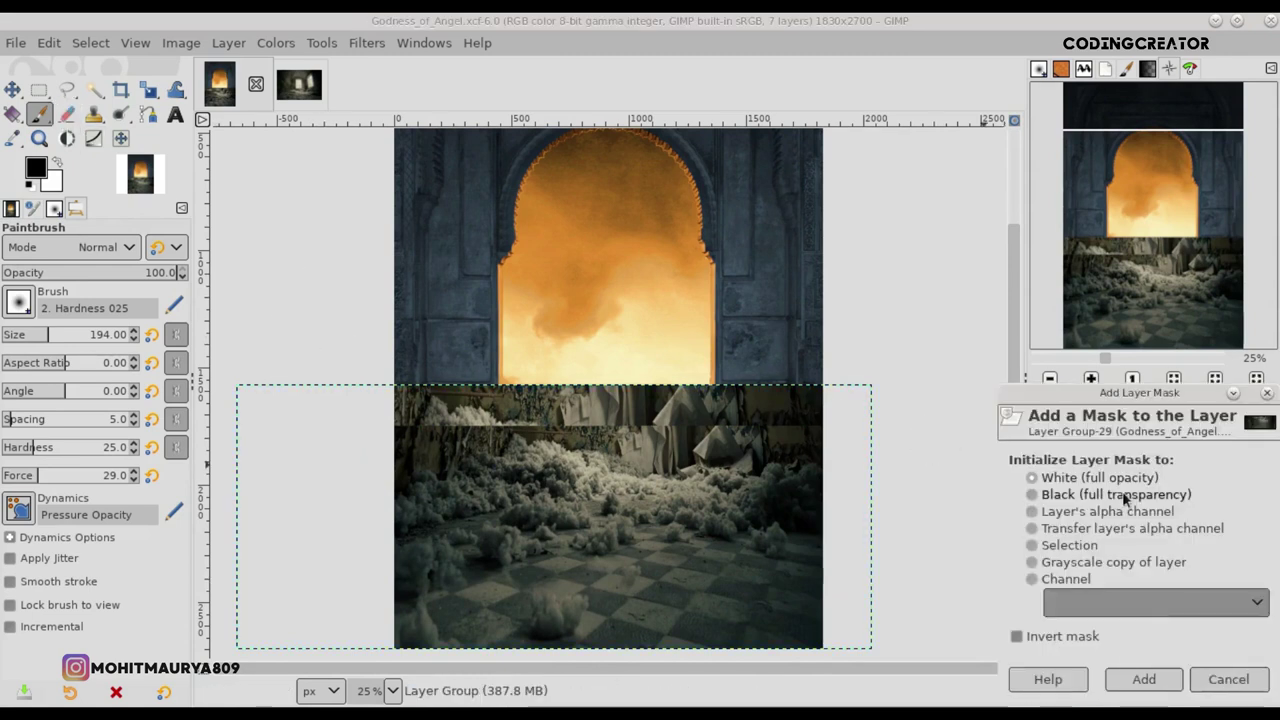
{"action": "left_click", "coordinate": [1141, 677]}
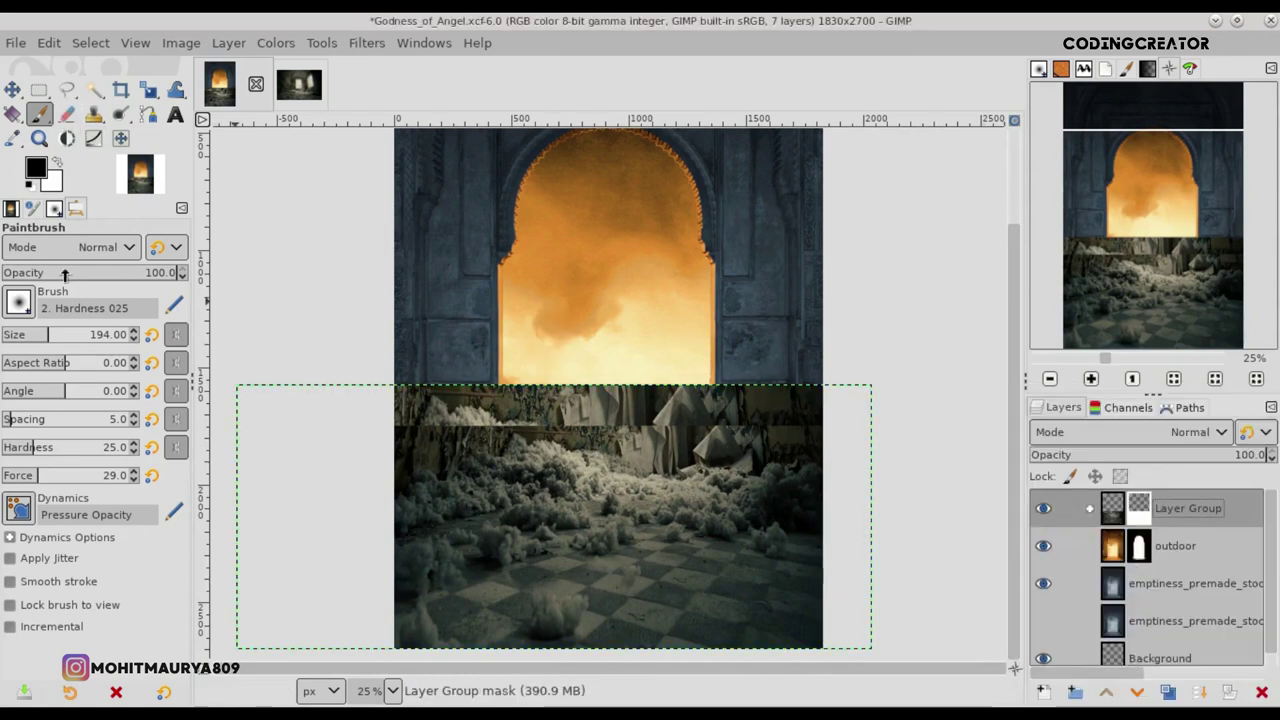
Step: Paint the group mask to hide the floor's top edge and blend it into the left pillar base
{"action": "mouse_move", "coordinate": [808, 391]}
{"action": "left_mouse_down"}
{"action": "mouse_move", "coordinate": [657, 405]}
{"action": "mouse_move", "coordinate": [486, 357]}
{"action": "mouse_move", "coordinate": [371, 396]}
{"action": "left_mouse_up"}
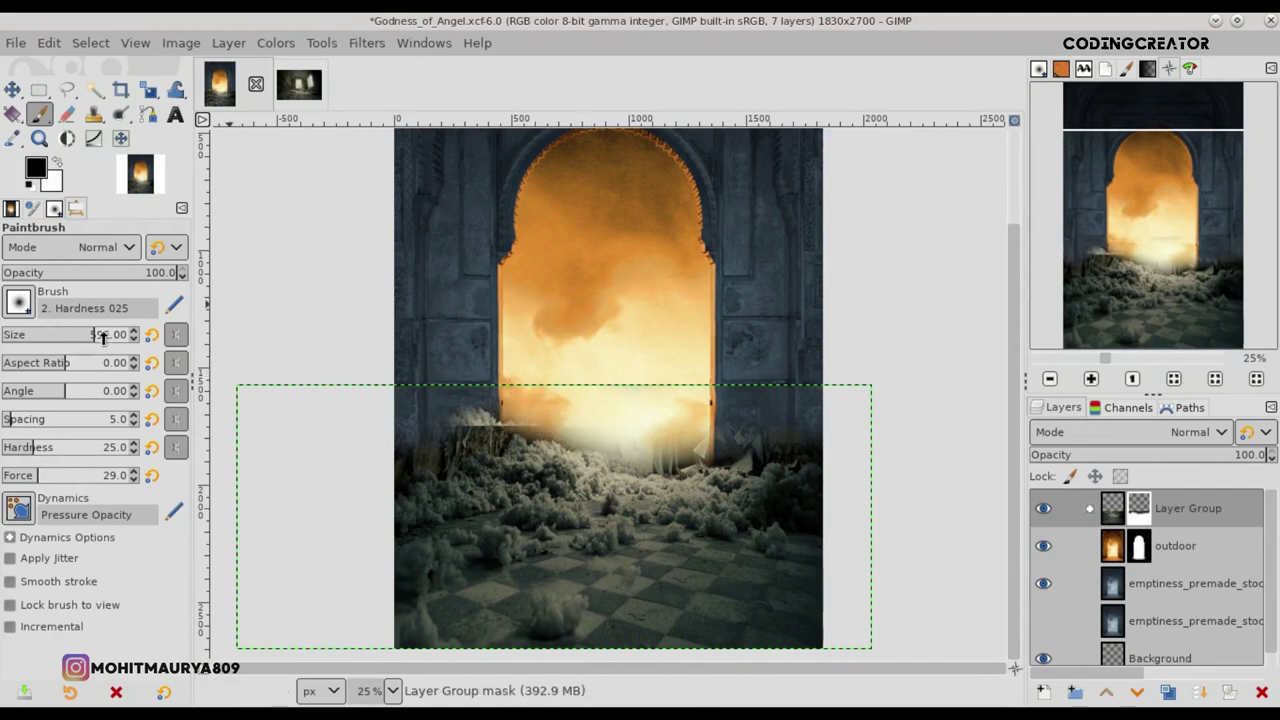
{"action": "mouse_move", "coordinate": [474, 394]}
{"action": "left_mouse_down"}
{"action": "mouse_move", "coordinate": [466, 409]}
{"action": "mouse_move", "coordinate": [491, 417]}
{"action": "mouse_move", "coordinate": [384, 455]}
{"action": "left_mouse_up"}
{"action": "scroll", "coordinate": [428, 432], "scroll_direction": "up", "scroll_amount": 1}
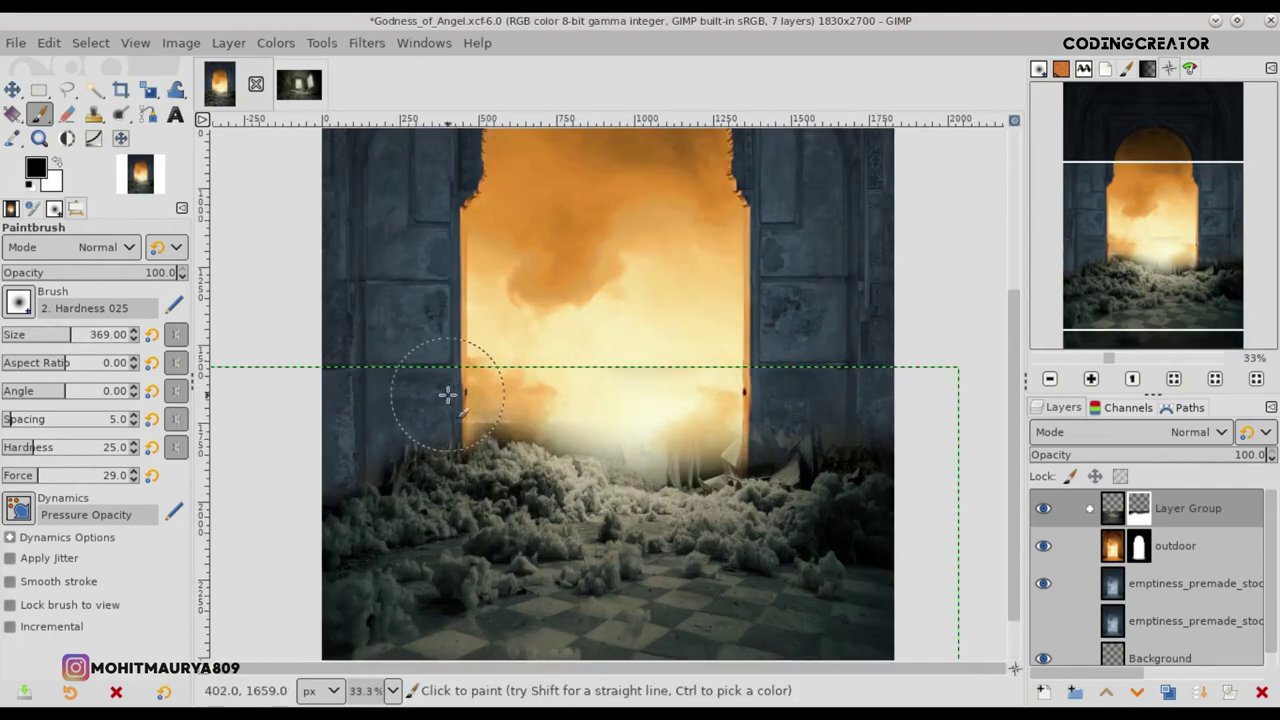
{"action": "left_click_drag", "start_coordinate": [458, 388], "coordinate": [500, 371]}
{"action": "left_click", "coordinate": [1113, 508]}
Step: Nudge the Layer Group about 15 px left and return to painting on its mask
{"action": "key", "text": "m"}
{"action": "left_click_drag", "start_coordinate": [715, 517], "coordinate": [705, 517]}
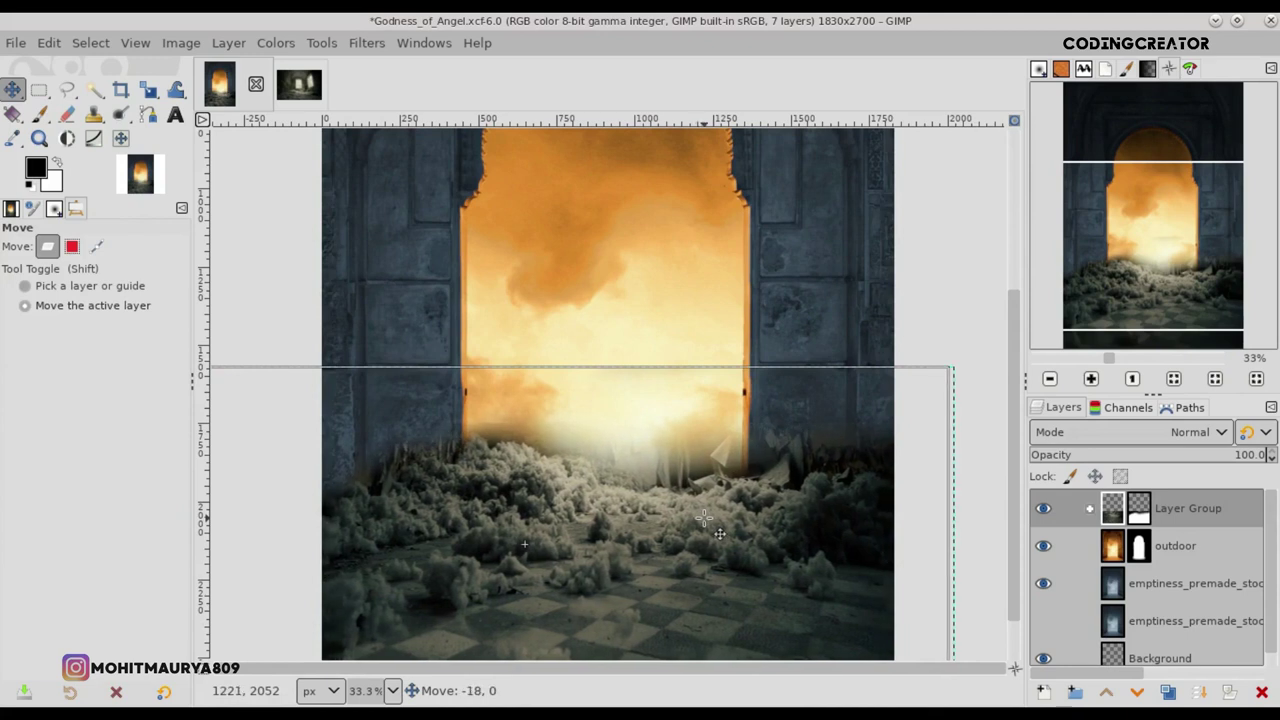
{"action": "left_click_drag", "start_coordinate": [704, 519], "coordinate": [703, 518]}
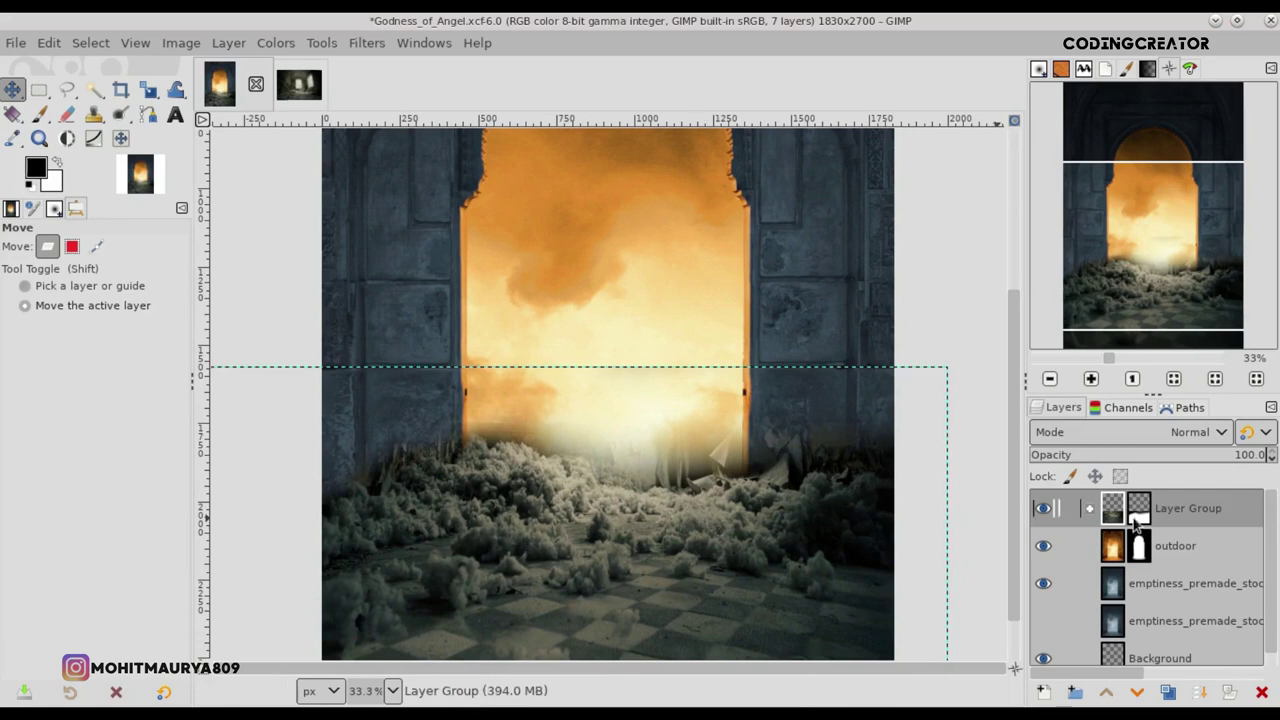
{"action": "left_click", "coordinate": [1137, 512]}
{"action": "left_click", "coordinate": [40, 116]}
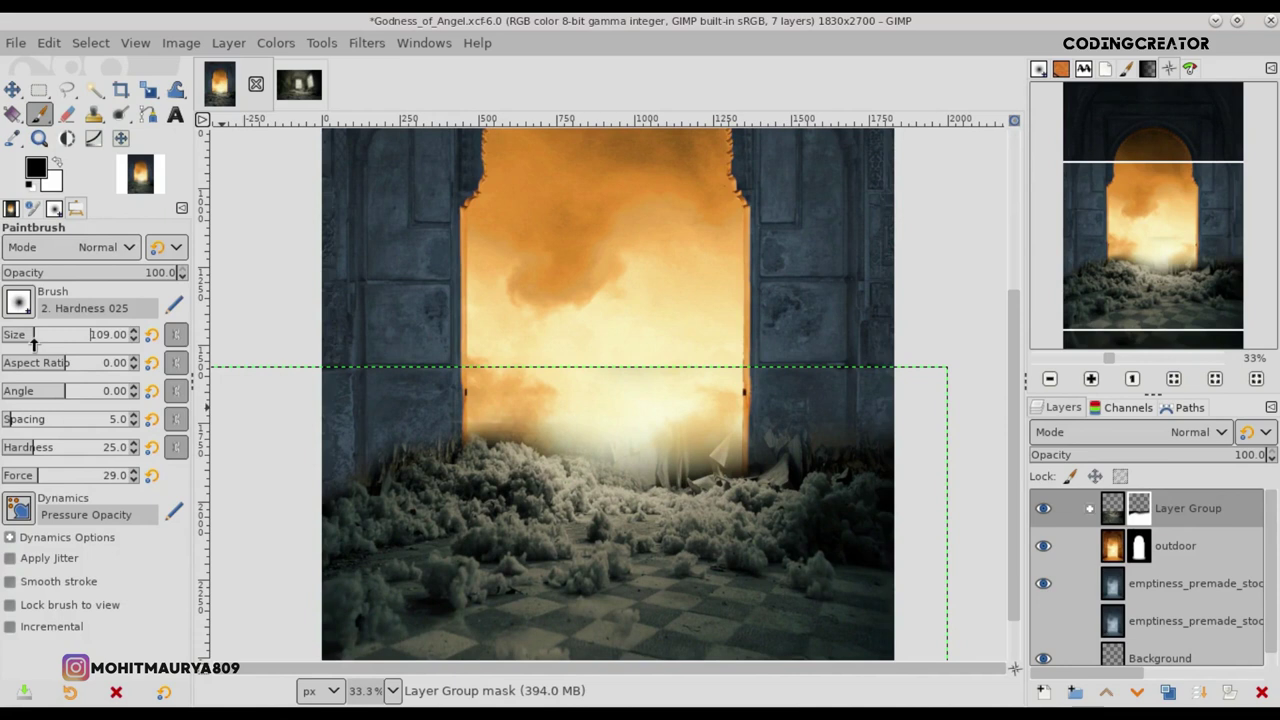
Step: Blend the cloud tops near the left door edge on the group mask, enlarging the brush to 188
{"action": "scroll", "coordinate": [378, 460], "scroll_direction": "up", "scroll_amount": 1, "text": "ctrl"}
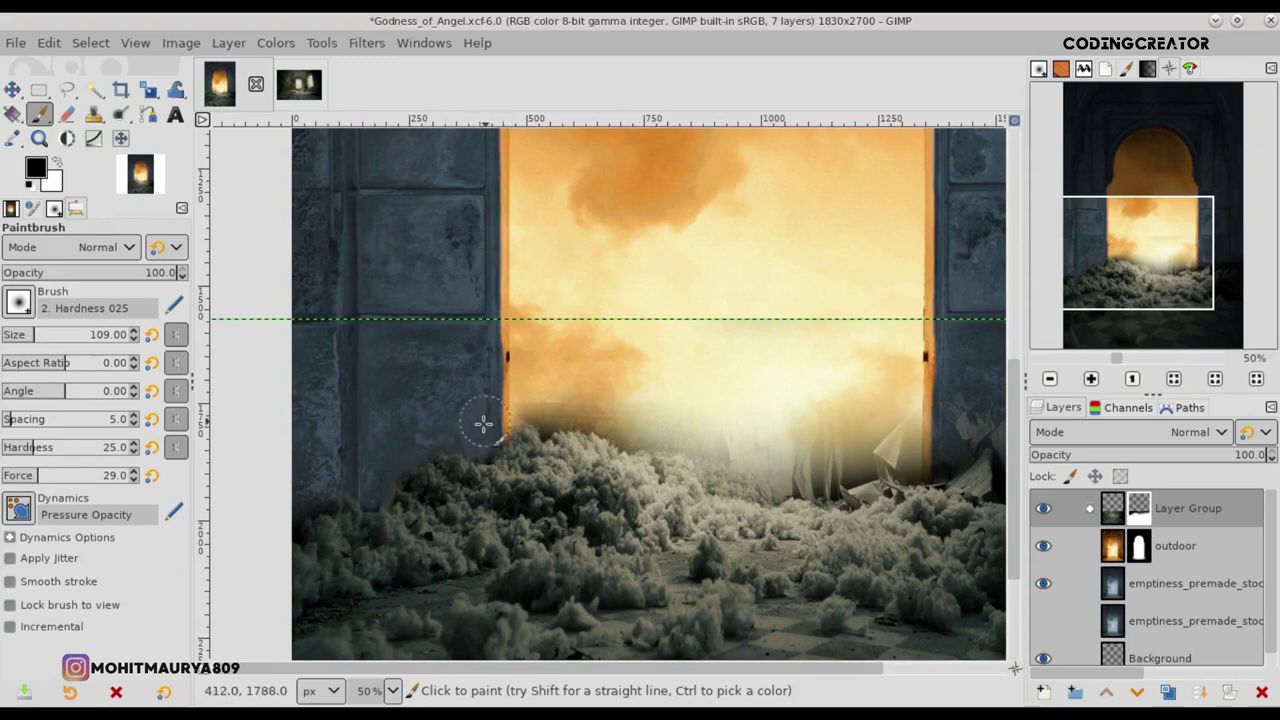
{"action": "mouse_move", "coordinate": [533, 409]}
{"action": "left_mouse_down"}
{"action": "mouse_move", "coordinate": [751, 466]}
{"action": "mouse_move", "coordinate": [834, 400]}
{"action": "mouse_move", "coordinate": [711, 406]}
{"action": "left_mouse_up"}
{"action": "left_click_drag", "start_coordinate": [38, 340], "coordinate": [47, 338]}
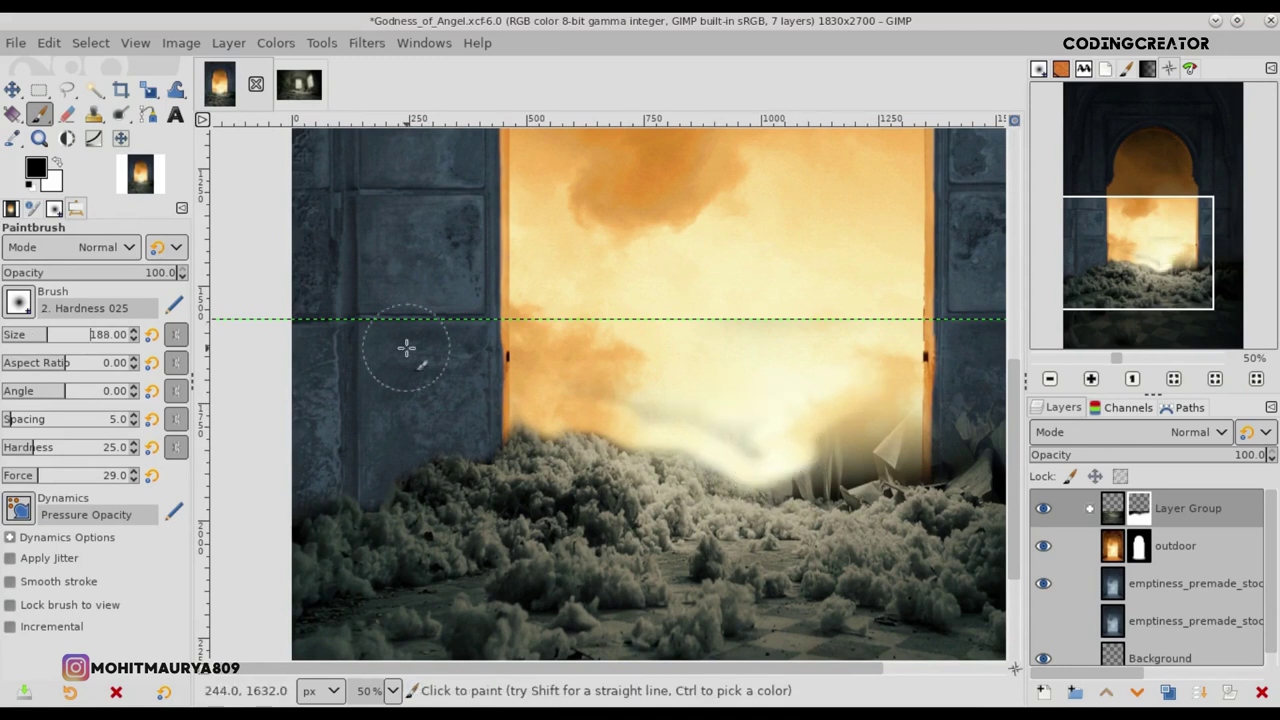
{"action": "mouse_move", "coordinate": [757, 452]}
{"action": "left_mouse_down"}
{"action": "mouse_move", "coordinate": [877, 451]}
{"action": "mouse_move", "coordinate": [806, 424]}
{"action": "mouse_move", "coordinate": [900, 437]}
{"action": "mouse_move", "coordinate": [831, 466]}
{"action": "mouse_move", "coordinate": [827, 486]}
{"action": "mouse_move", "coordinate": [820, 463]}
{"action": "mouse_move", "coordinate": [766, 480]}
{"action": "mouse_move", "coordinate": [671, 423]}
{"action": "mouse_move", "coordinate": [634, 429]}
{"action": "mouse_move", "coordinate": [600, 400]}
{"action": "left_mouse_up"}
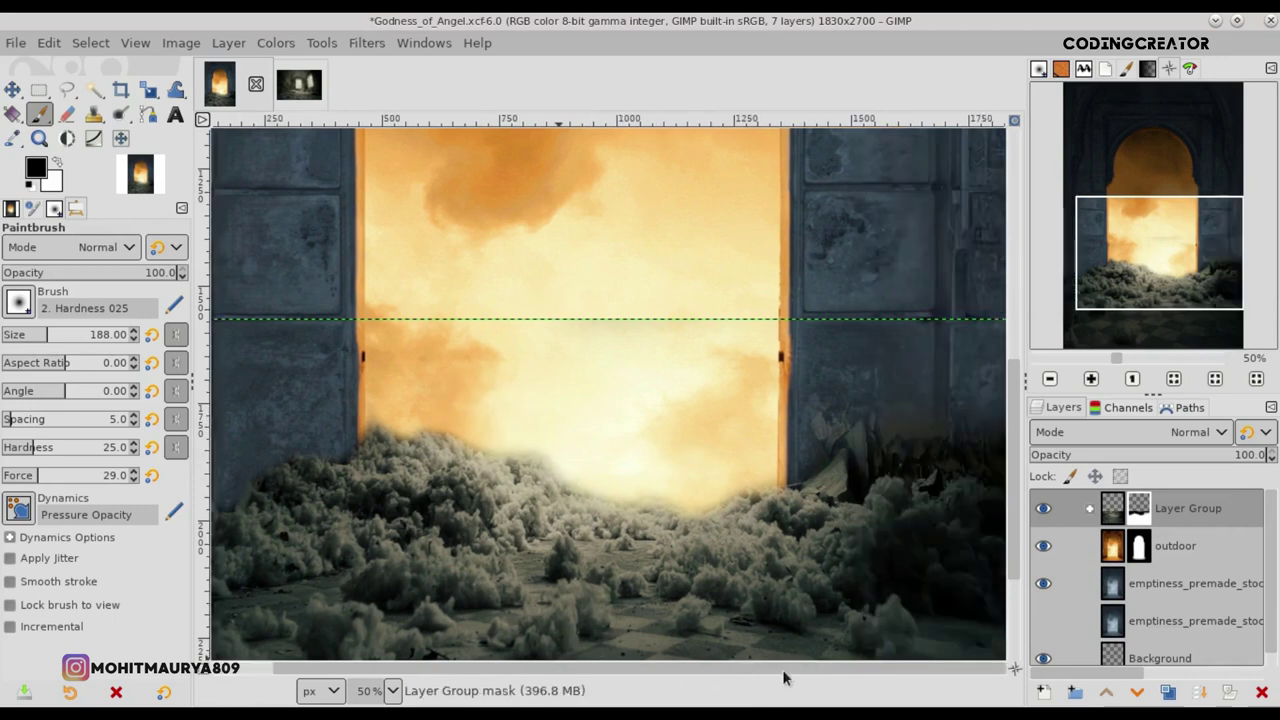
Step: Blend the clouds along the right door's lower edge and save the image
{"action": "left_click_drag", "start_coordinate": [705, 667], "coordinate": [786, 668]}
{"action": "mouse_move", "coordinate": [818, 472]}
{"action": "left_mouse_down"}
{"action": "mouse_move", "coordinate": [986, 449]}
{"action": "mouse_move", "coordinate": [1040, 395]}
{"action": "left_mouse_up"}
{"action": "mouse_move", "coordinate": [1005, 457]}
{"action": "left_mouse_down"}
{"action": "mouse_move", "coordinate": [914, 457]}
{"action": "mouse_move", "coordinate": [897, 443]}
{"action": "mouse_move", "coordinate": [850, 484]}
{"action": "left_mouse_up"}
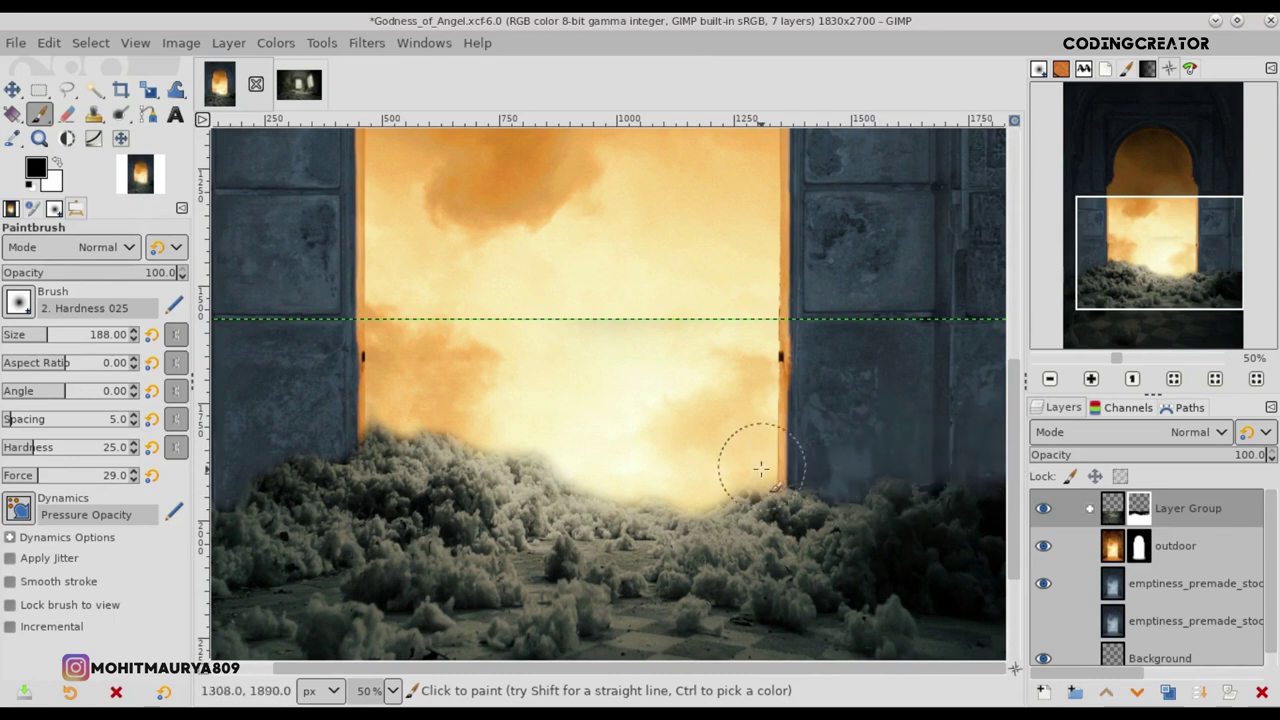
{"action": "scroll", "coordinate": [699, 425], "scroll_direction": "down", "scroll_amount": 3, "text": "ctrl"}
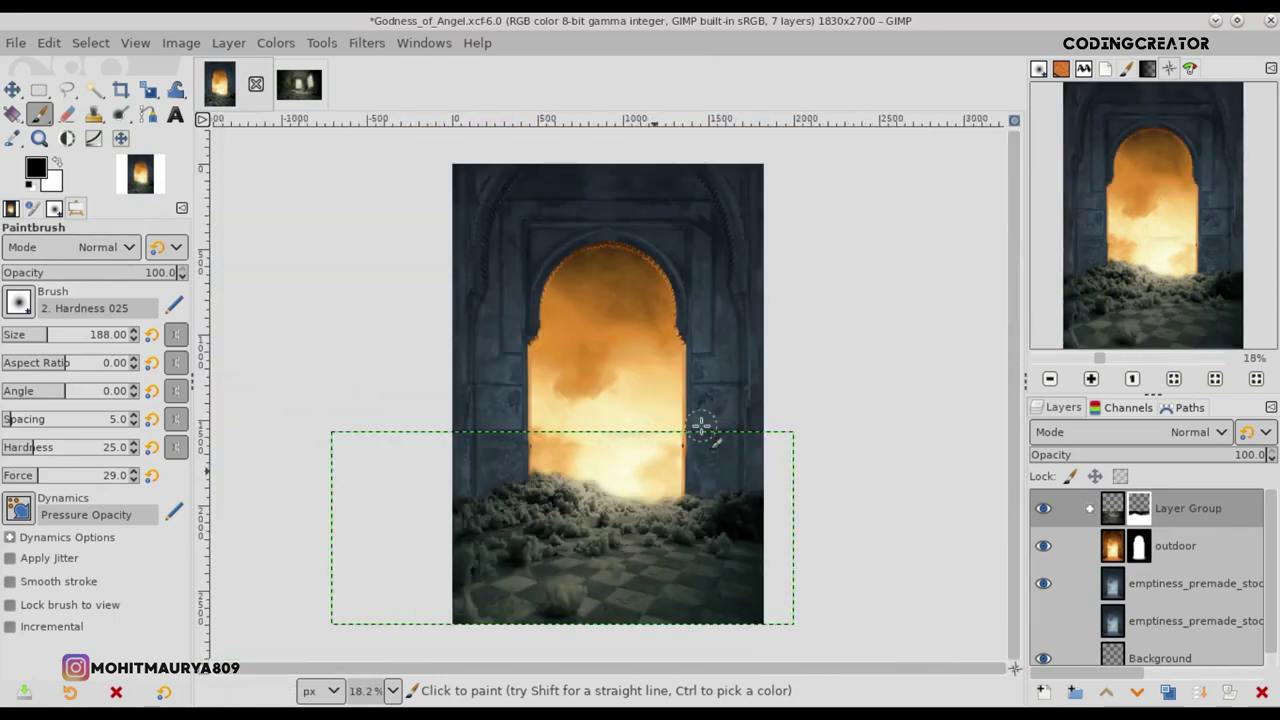
{"action": "key", "text": "m"}
{"action": "key", "text": "ctrl+s"}
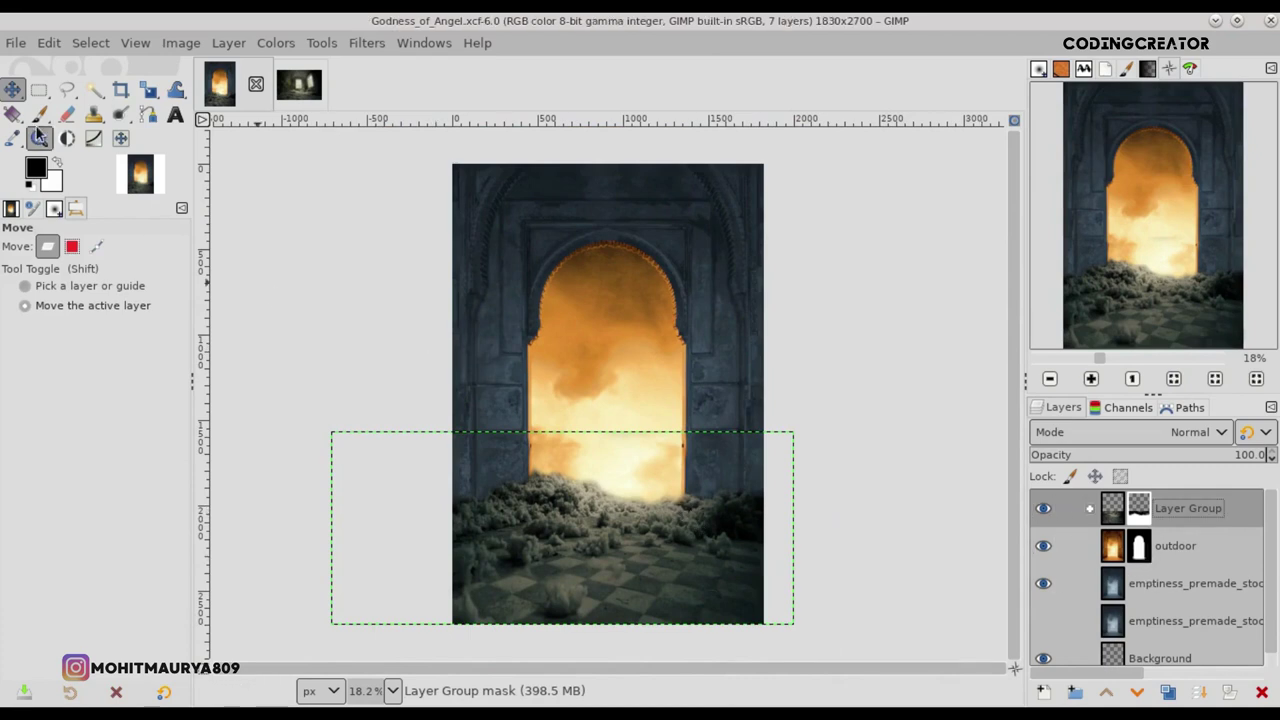
Step: With a much larger brush, paint away the clouds near the left door edge
{"action": "left_click", "coordinate": [39, 137]}
{"action": "left_click", "coordinate": [39, 113]}
{"action": "scroll", "coordinate": [607, 407], "scroll_direction": "up", "scroll_amount": 3, "text": "ctrl"}
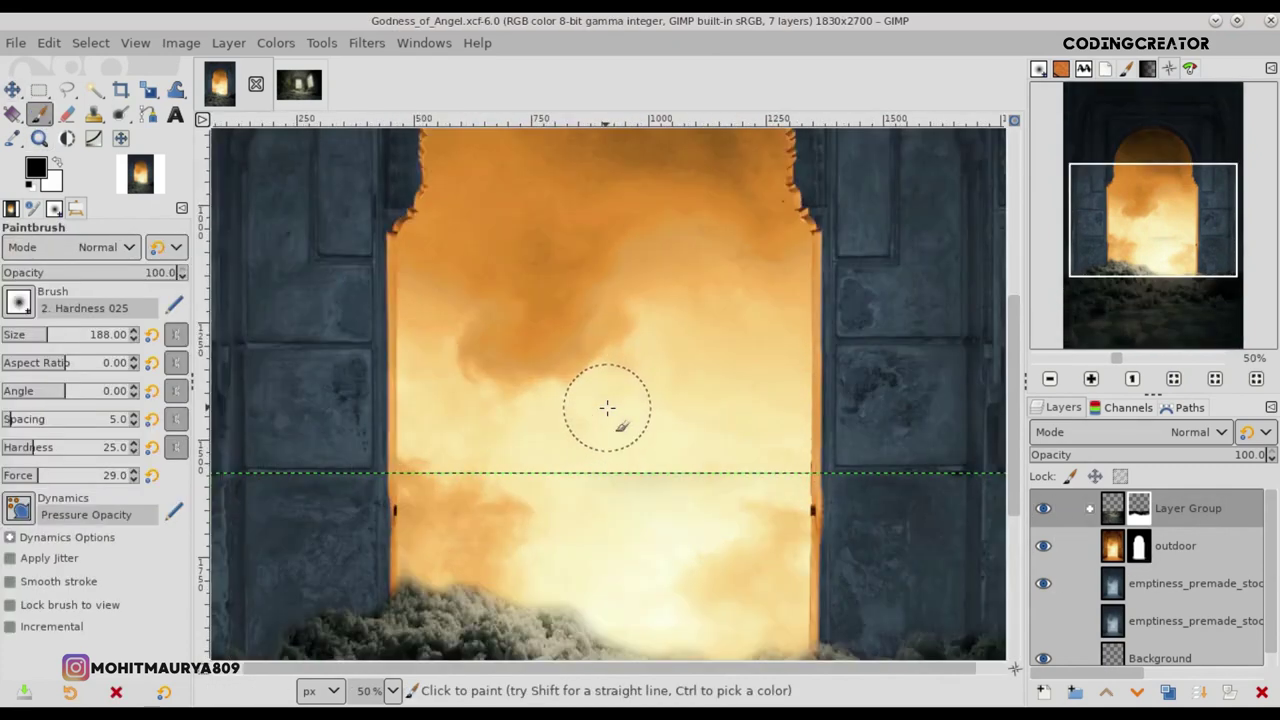
{"action": "scroll", "coordinate": [1012, 400], "scroll_direction": "down", "scroll_amount": 3}
{"action": "left_click", "coordinate": [70, 336]}
{"action": "mouse_move", "coordinate": [471, 335]}
{"action": "left_mouse_down"}
{"action": "mouse_move", "coordinate": [495, 355]}
{"action": "mouse_move", "coordinate": [443, 340]}
{"action": "mouse_move", "coordinate": [577, 383]}
{"action": "mouse_move", "coordinate": [771, 380]}
{"action": "mouse_move", "coordinate": [622, 393]}
{"action": "mouse_move", "coordinate": [451, 343]}
{"action": "mouse_move", "coordinate": [451, 354]}
{"action": "mouse_move", "coordinate": [412, 324]}
{"action": "left_mouse_up"}
{"action": "key", "text": "m"}
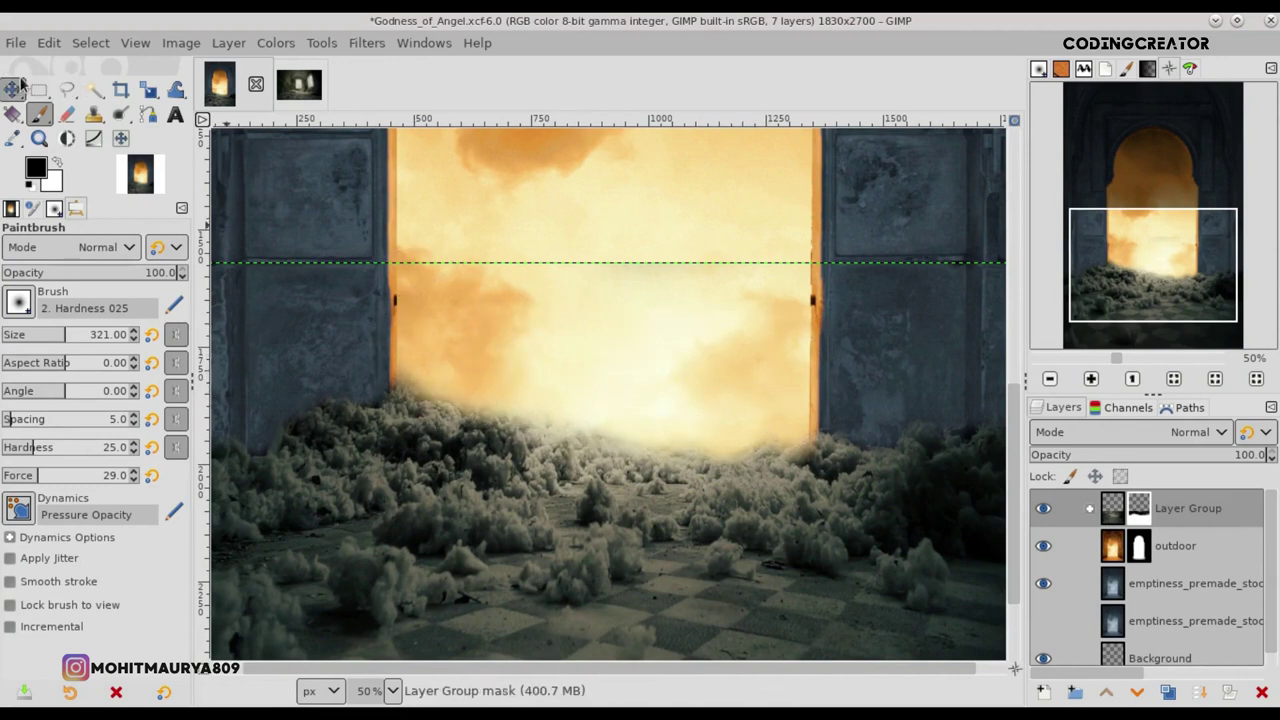
{"action": "scroll", "coordinate": [651, 365], "scroll_direction": "down", "scroll_amount": 3}
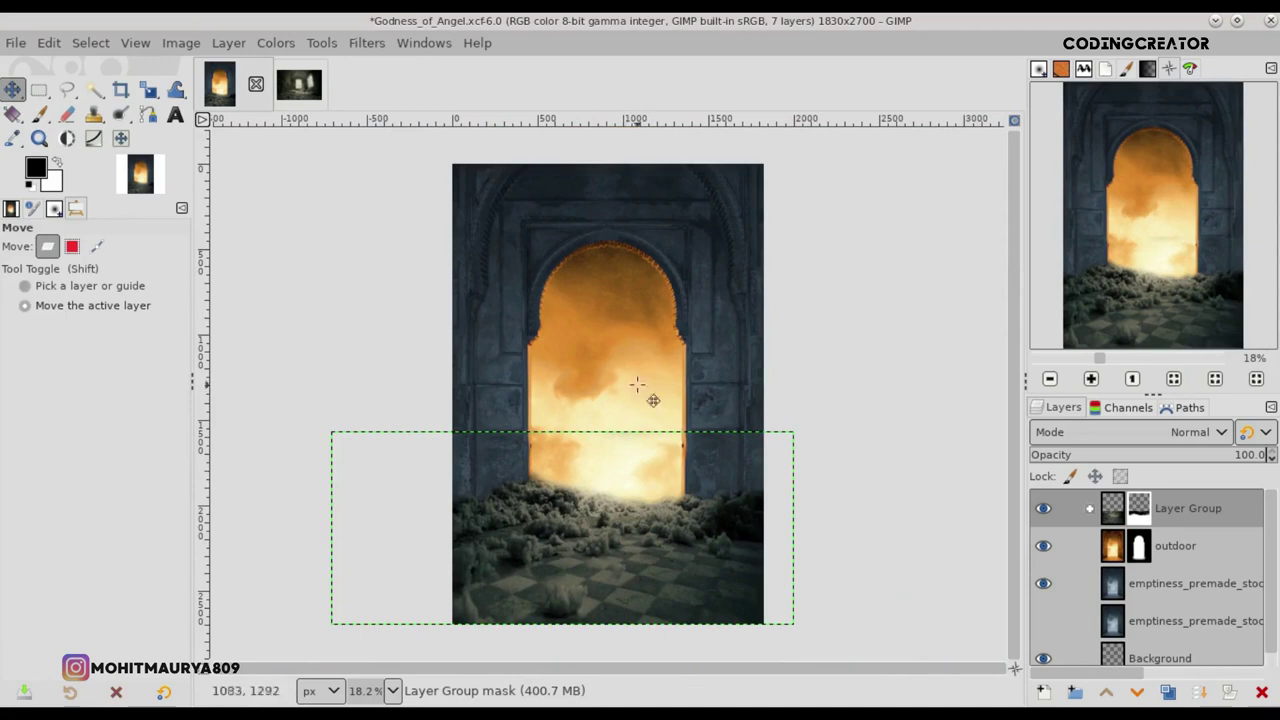
Step: Rename the Layer Group to 'floor'
{"action": "left_click", "coordinate": [1113, 510]}
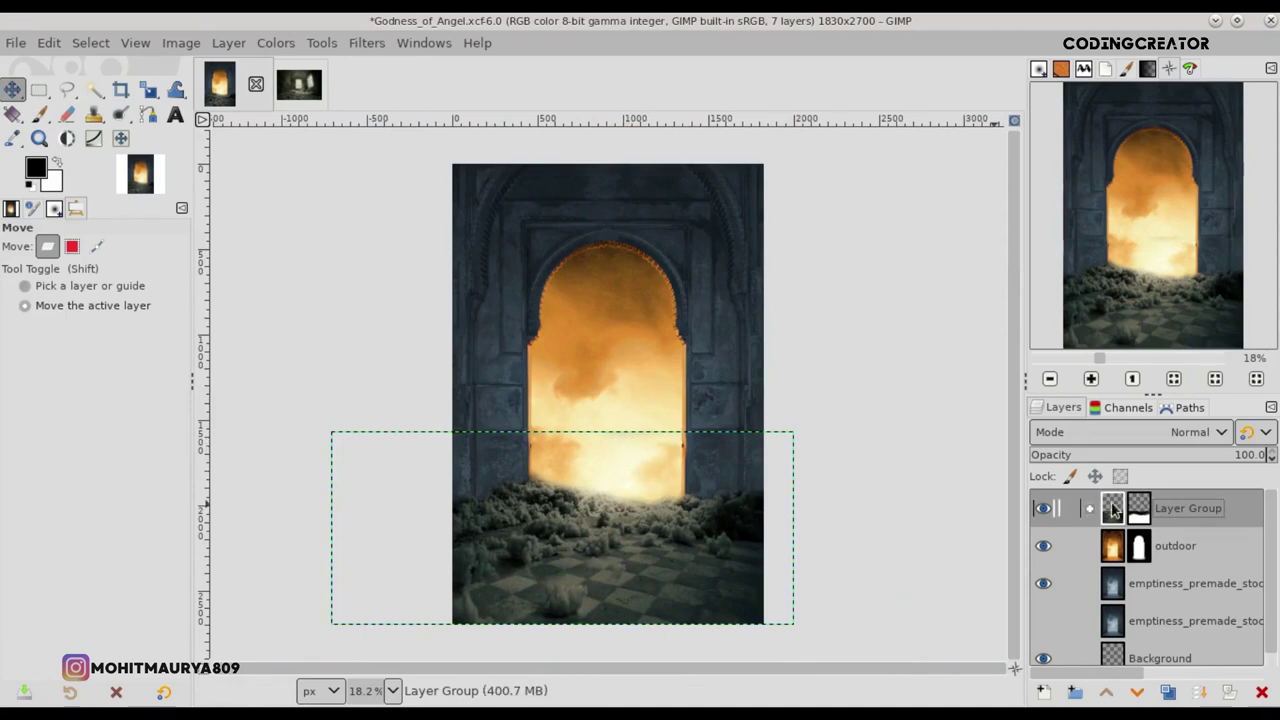
{"action": "double_click", "coordinate": [1184, 509]}
{"action": "type", "text": "loor"}
{"action": "key", "text": "Return"}
Step: Create a new layer group containing the outdoor layer and one emptiness layer
{"action": "left_click", "coordinate": [1118, 548]}
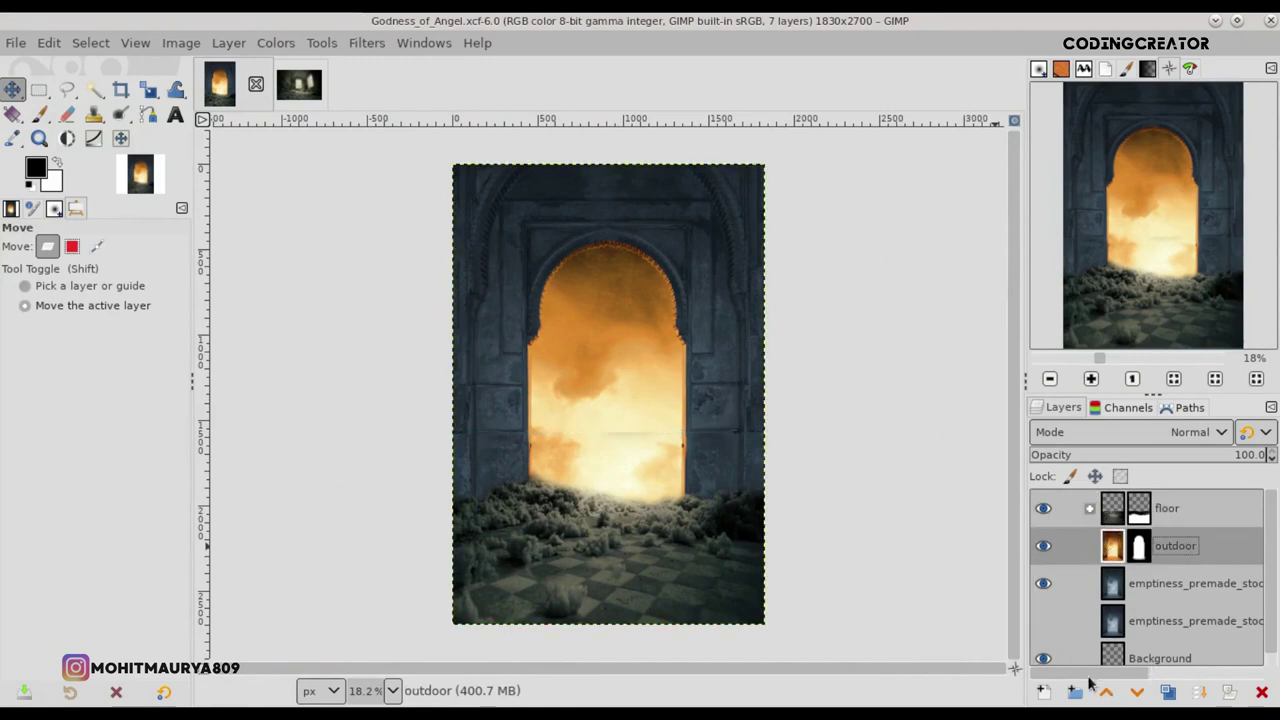
{"action": "left_click", "coordinate": [1075, 691]}
{"action": "left_click", "coordinate": [1120, 582]}
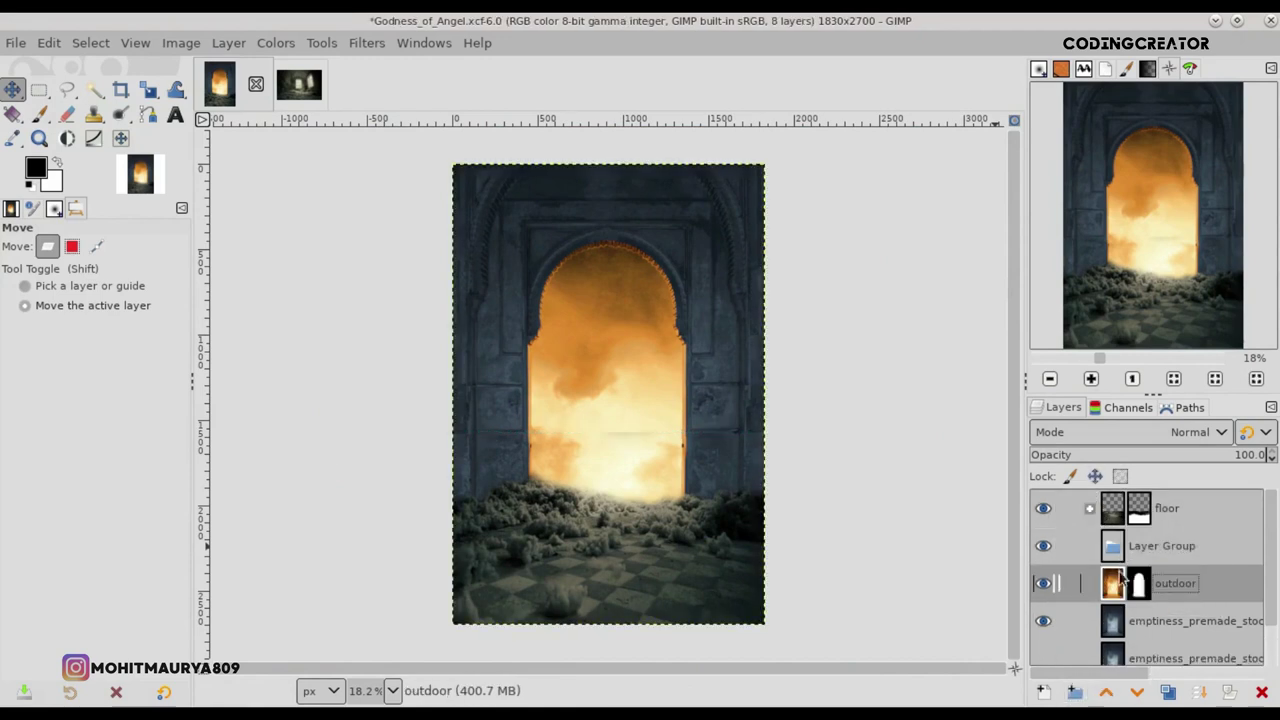
{"action": "left_click_drag", "start_coordinate": [1122, 580], "coordinate": [1115, 548]}
{"action": "left_click_drag", "start_coordinate": [1115, 622], "coordinate": [1125, 610]}
{"action": "left_click", "coordinate": [1090, 545]}
Step: Name the new group 'Outdoor' and shift it slightly upward
{"action": "left_click", "coordinate": [1160, 545]}
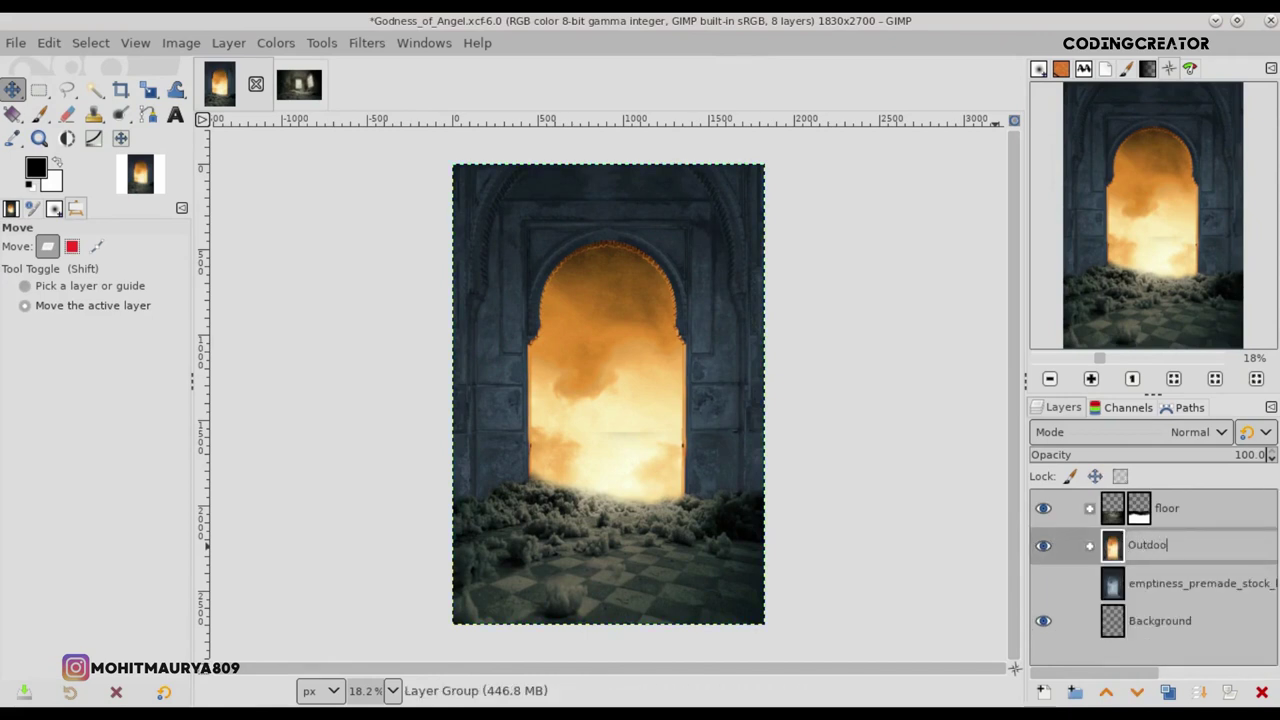
{"action": "type", "text": "r"}
{"action": "key", "text": "Return"}
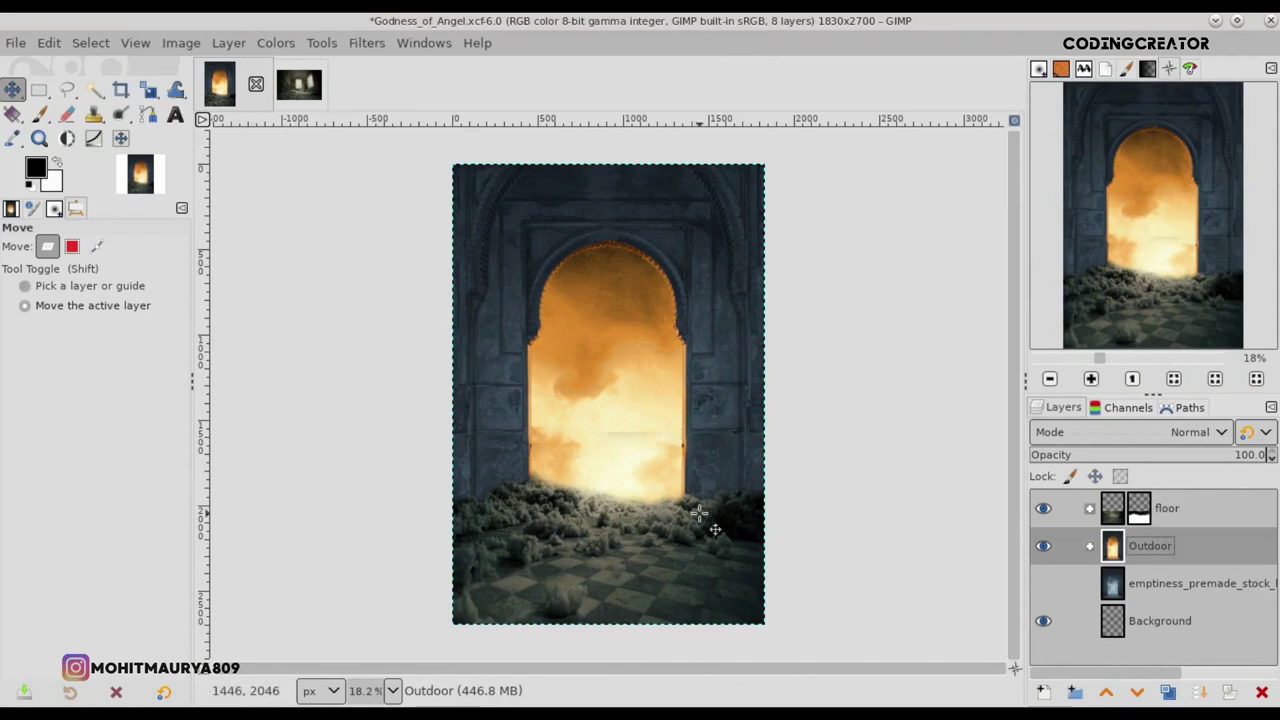
{"action": "mouse_move", "coordinate": [665, 511]}
{"action": "left_mouse_down"}
{"action": "mouse_move", "coordinate": [665, 489]}
{"action": "mouse_move", "coordinate": [660, 514]}
{"action": "left_mouse_up"}
Step: Put the floor and Outdoor groups into a new layer group at the top of the stack
{"action": "left_click", "coordinate": [1043, 510]}
{"action": "left_click", "coordinate": [1043, 510]}
{"action": "left_click", "coordinate": [1043, 545]}
{"action": "left_click", "coordinate": [1112, 508]}
{"action": "left_click", "coordinate": [1112, 583]}
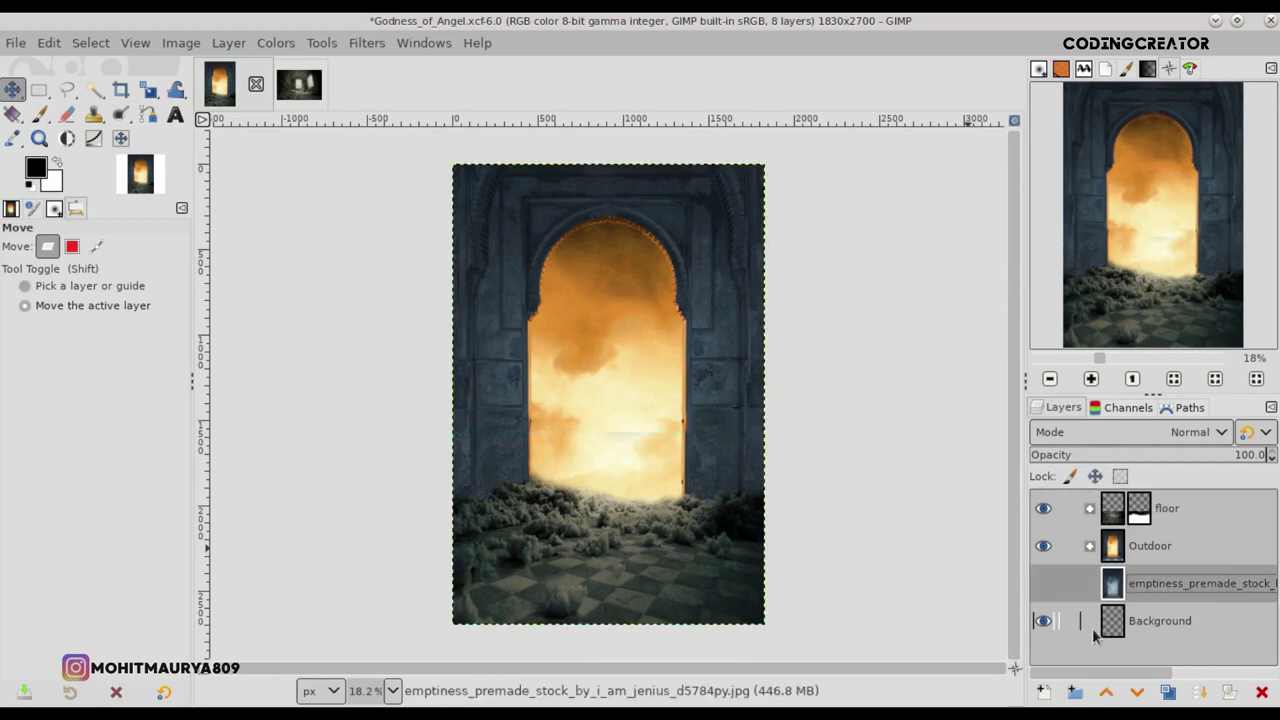
{"action": "left_click", "coordinate": [1075, 692]}
{"action": "mouse_move", "coordinate": [1112, 583]}
{"action": "left_mouse_down"}
{"action": "mouse_move", "coordinate": [1123, 500]}
{"action": "mouse_move", "coordinate": [1130, 510]}
{"action": "left_mouse_up"}
{"action": "mouse_move", "coordinate": [1112, 583]}
{"action": "left_mouse_down"}
{"action": "mouse_move", "coordinate": [1120, 572]}
{"action": "mouse_move", "coordinate": [1120, 585]}
{"action": "left_mouse_up"}
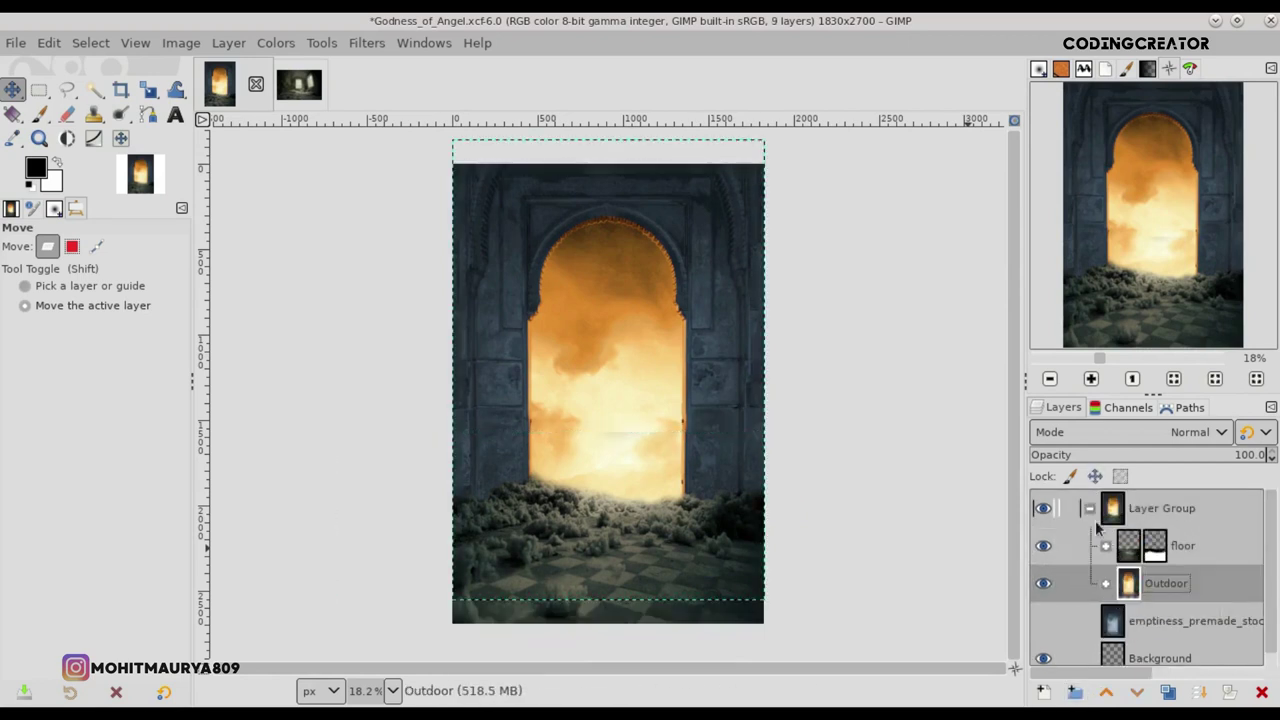
{"action": "left_click", "coordinate": [1089, 508]}
{"action": "left_click", "coordinate": [1043, 508]}
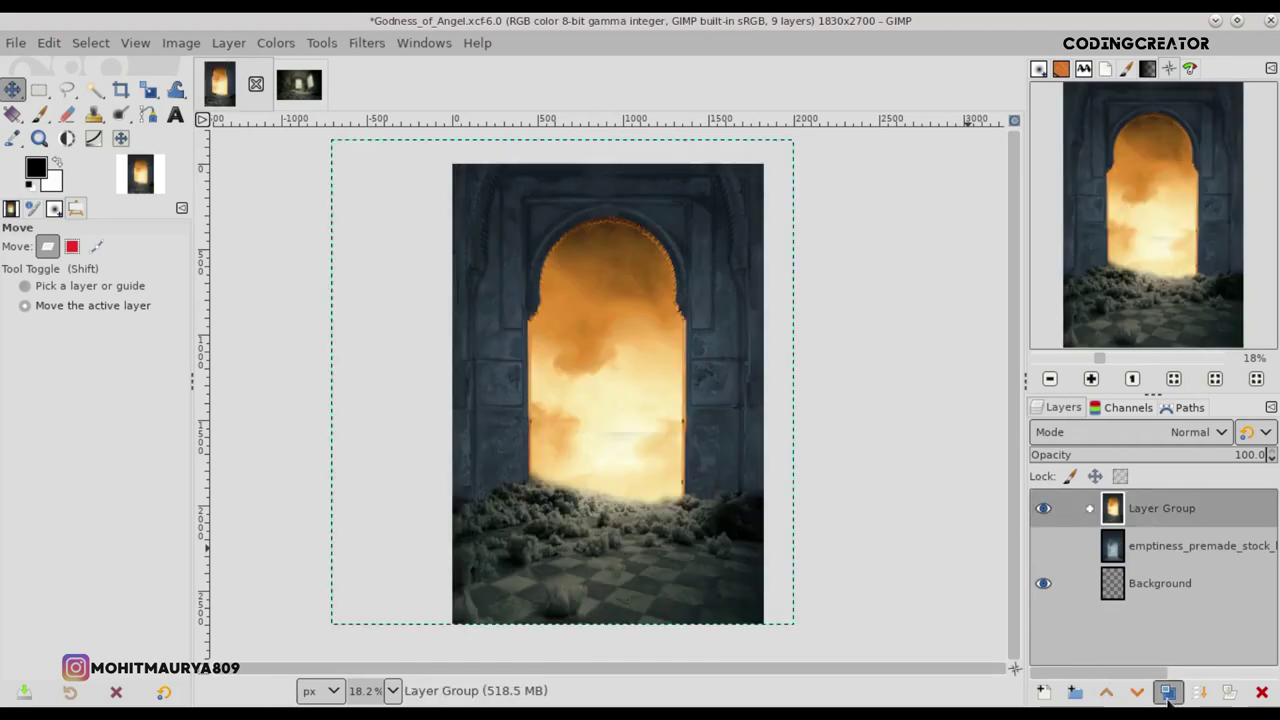
Step: Duplicate the group as 'Background #1' and delete the old Background layer
{"action": "left_click", "coordinate": [1168, 692]}
{"action": "double_click", "coordinate": [1182, 510]}
{"action": "key", "text": "BackSpace"}
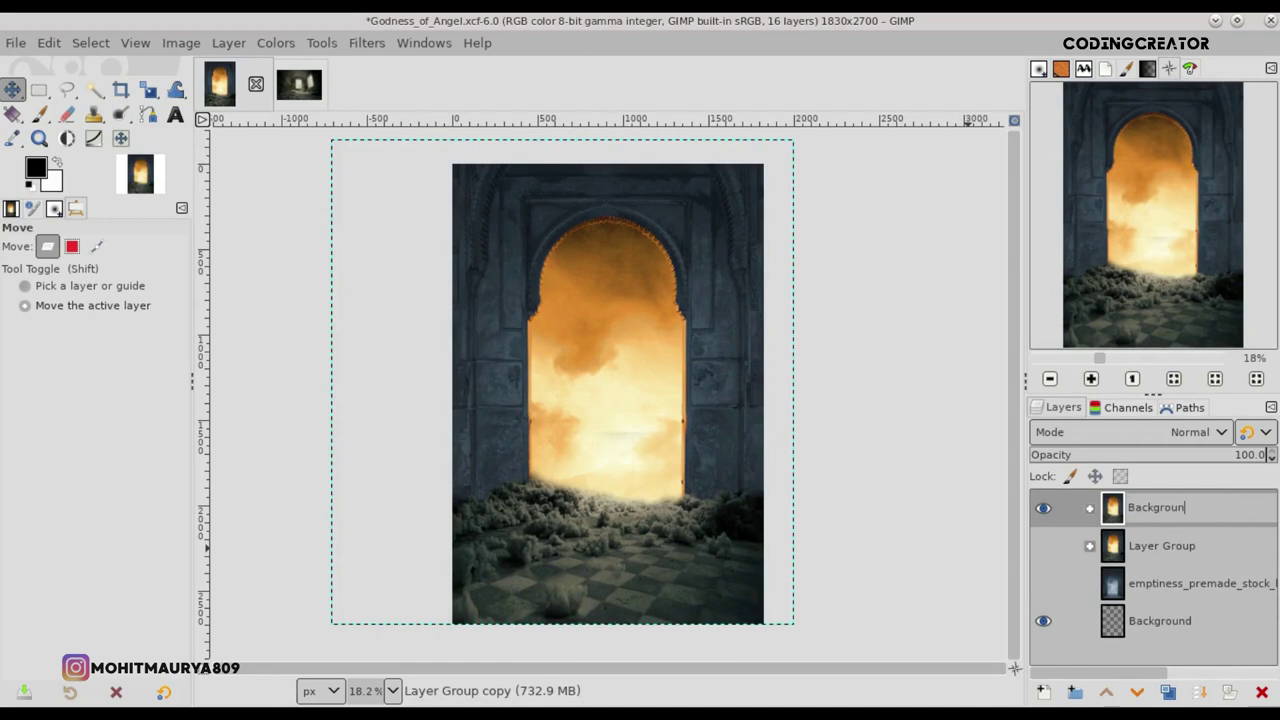
{"action": "type", "text": "d"}
{"action": "key", "text": "Return"}
{"action": "left_click", "coordinate": [1043, 508]}
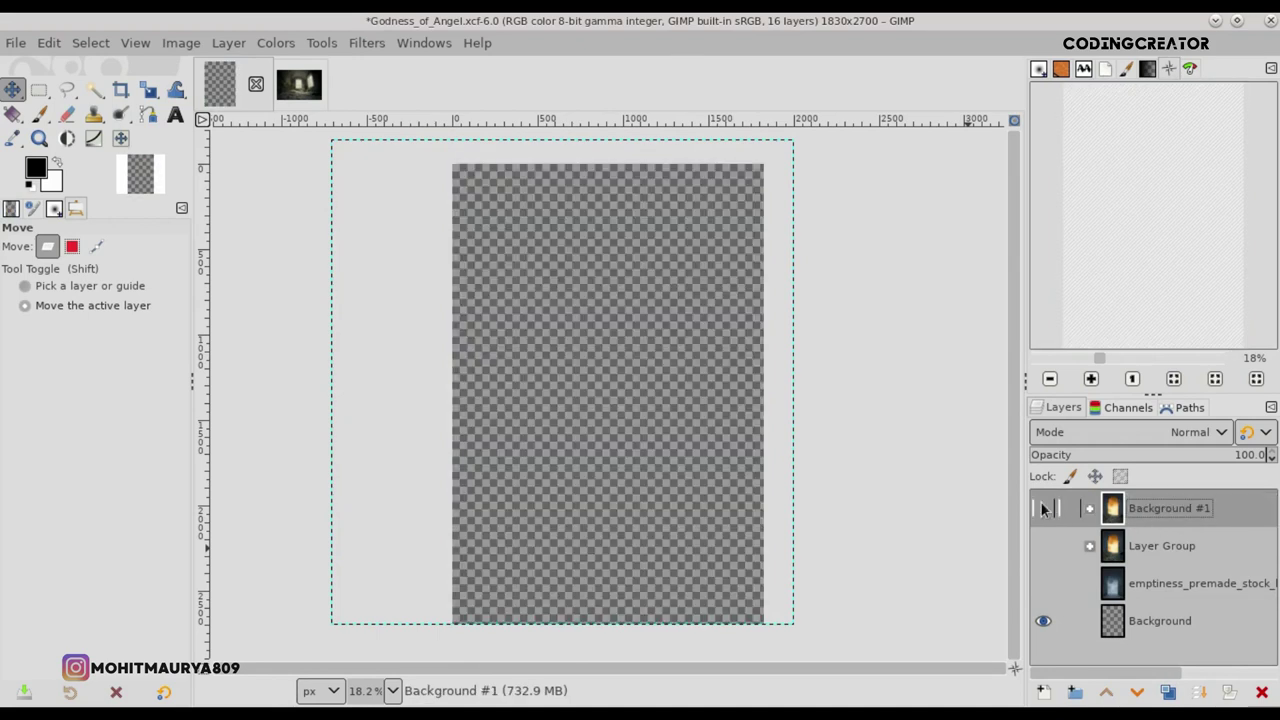
{"action": "left_click", "coordinate": [1158, 620]}
{"action": "left_click", "coordinate": [1262, 692]}
Step: Create a top 'Visible' layer from the composition, duplicate it, hide the original, and save
{"action": "left_click", "coordinate": [1157, 512]}
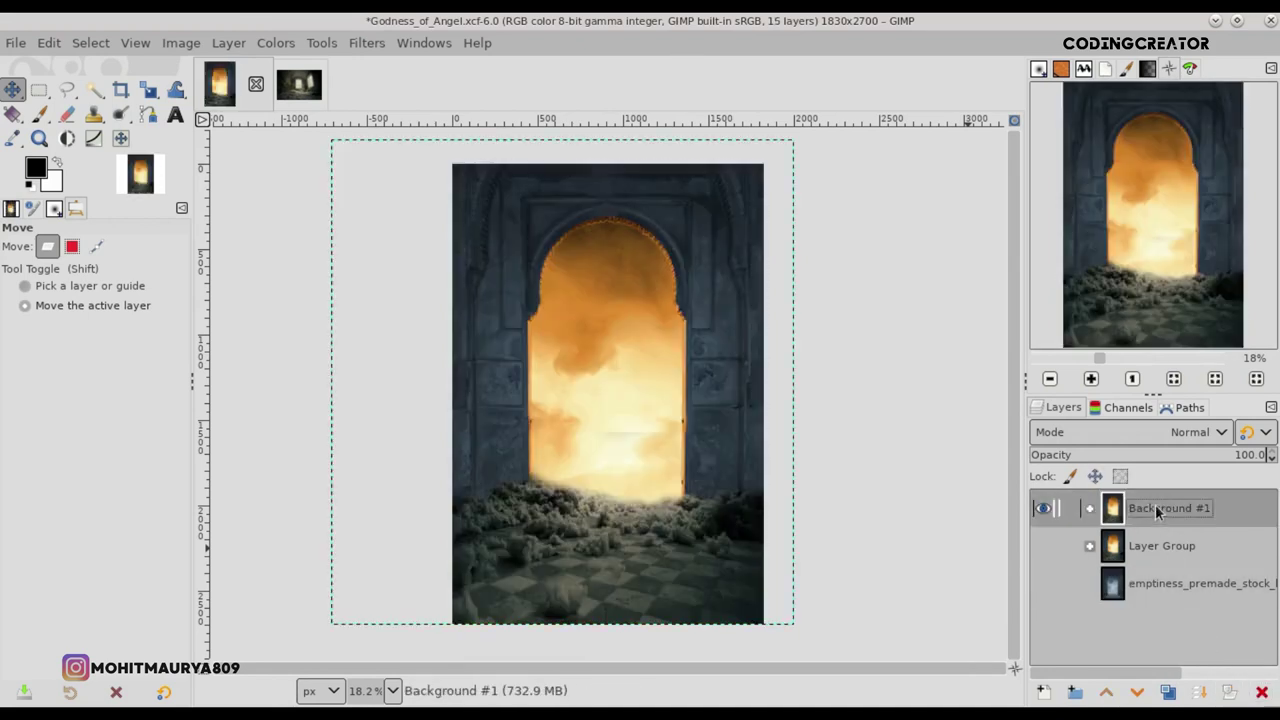
{"action": "right_click", "coordinate": [1108, 510]}
{"action": "left_click", "coordinate": [1013, 200]}
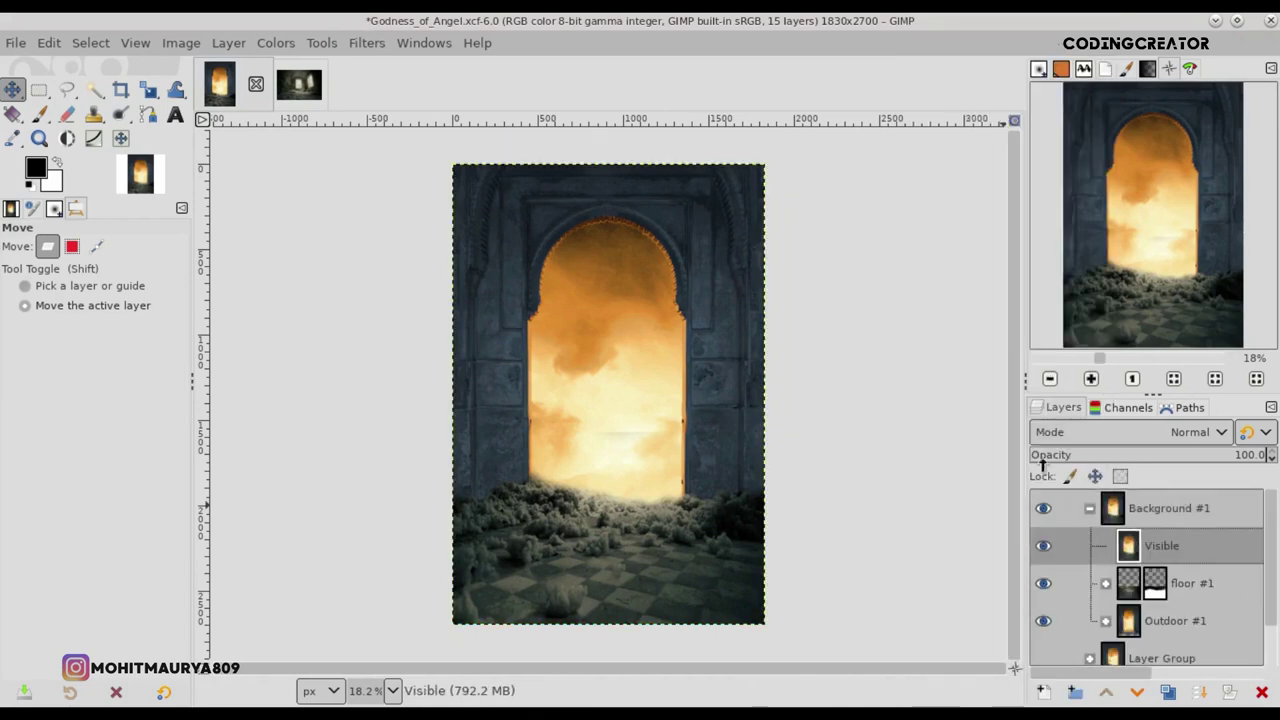
{"action": "left_click_drag", "start_coordinate": [1128, 548], "coordinate": [1120, 510]}
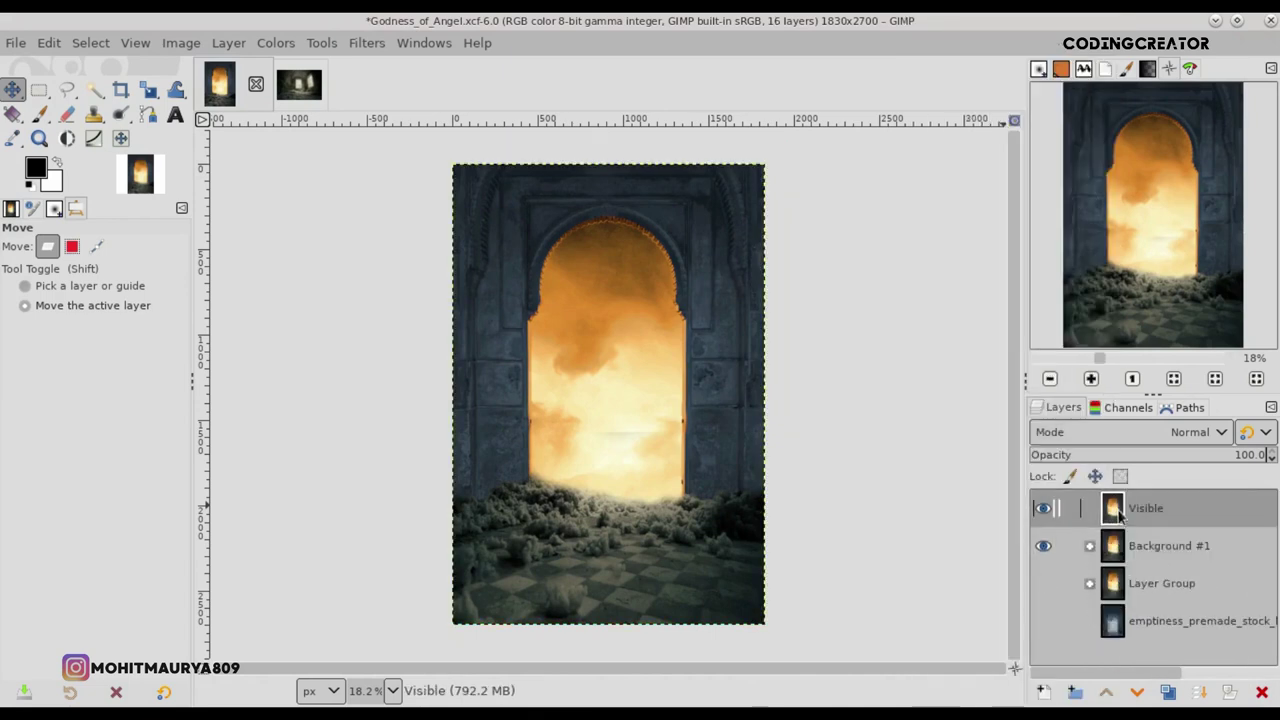
{"action": "left_click", "coordinate": [1168, 692]}
{"action": "left_click", "coordinate": [1043, 545]}
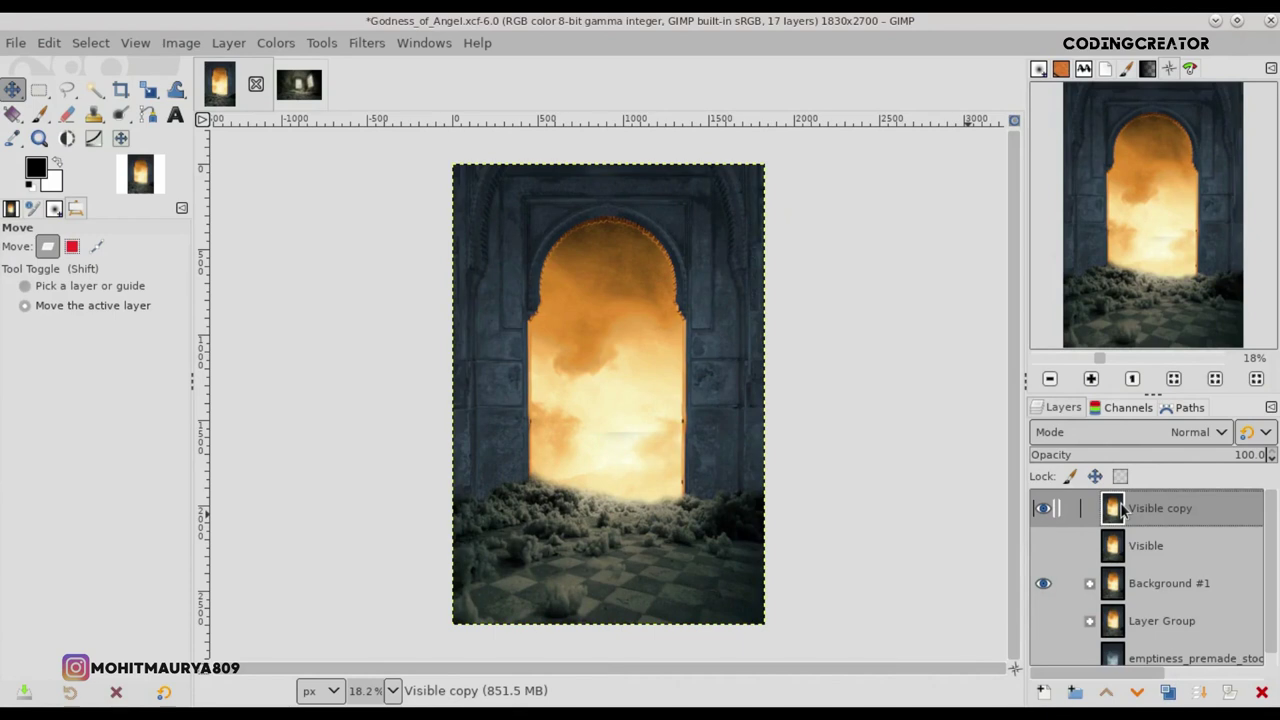
{"action": "key", "text": "ctrl+s"}
Step: Desaturate Visible copy to −55.3 saturation and duplicate it as 'Visible copy #1'
{"action": "left_click", "coordinate": [275, 43]}
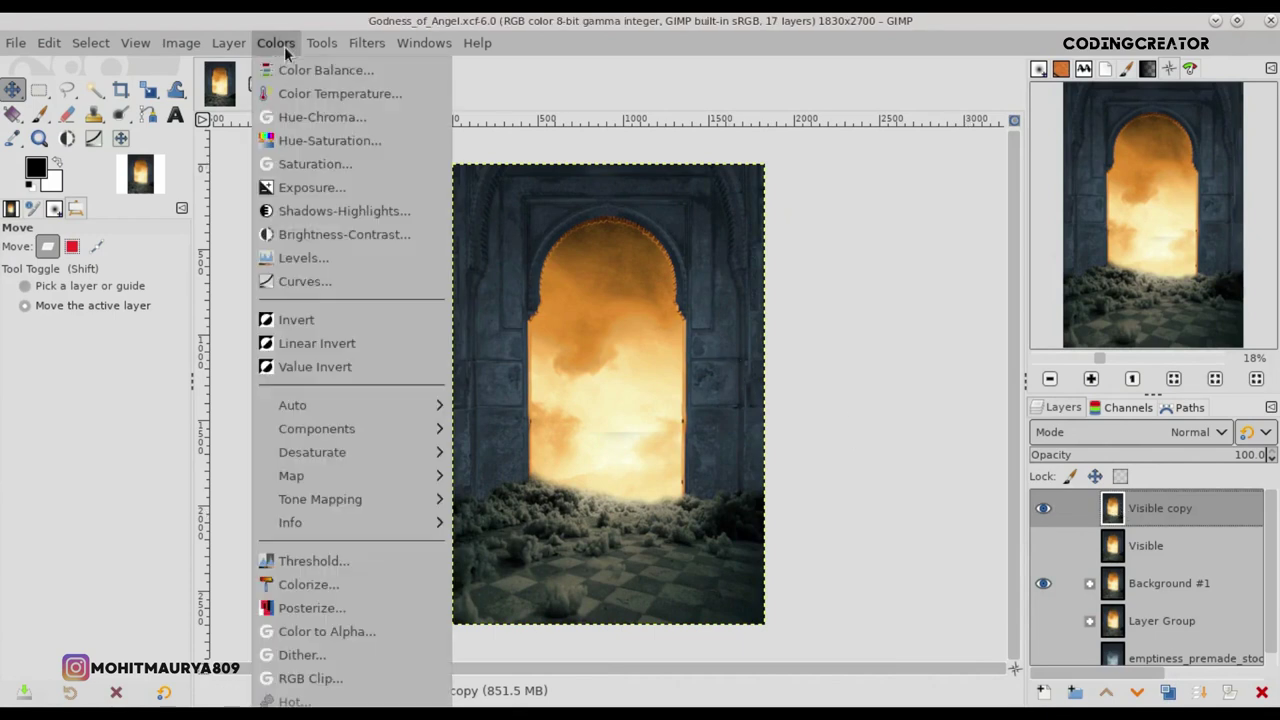
{"action": "left_click", "coordinate": [360, 137]}
{"action": "left_click_drag", "start_coordinate": [974, 453], "coordinate": [888, 453]}
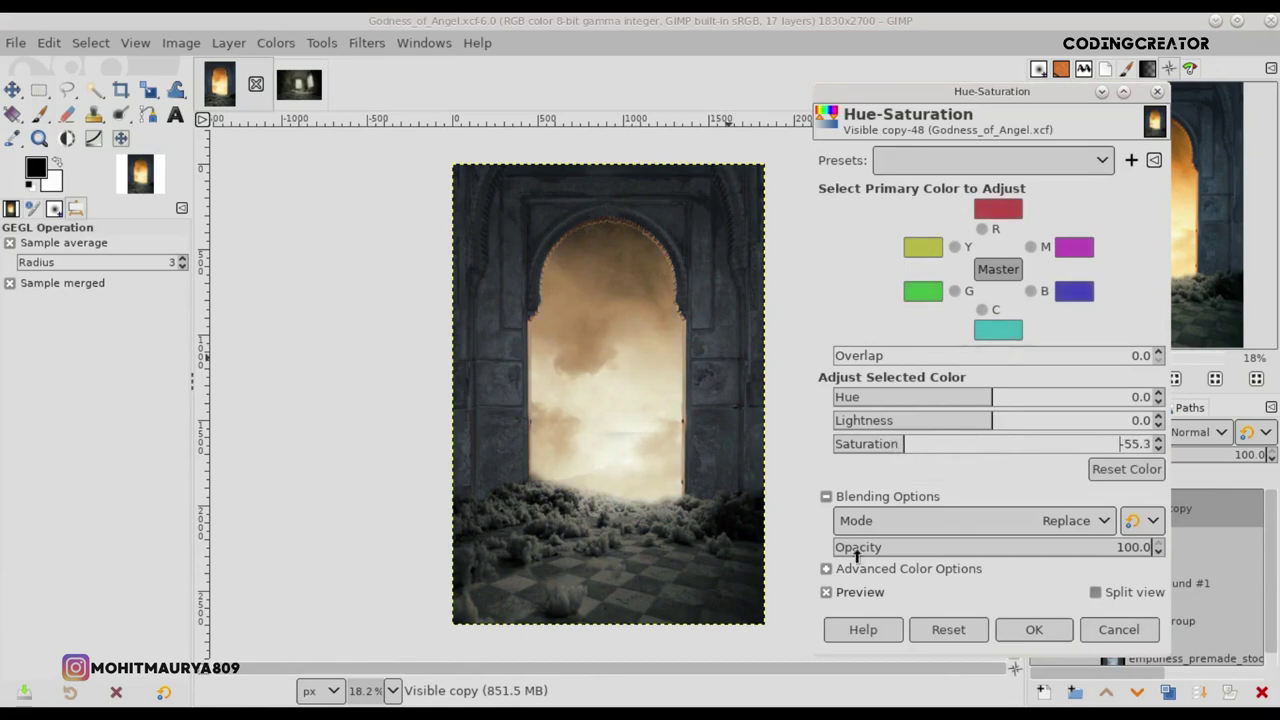
{"action": "left_click", "coordinate": [1036, 629]}
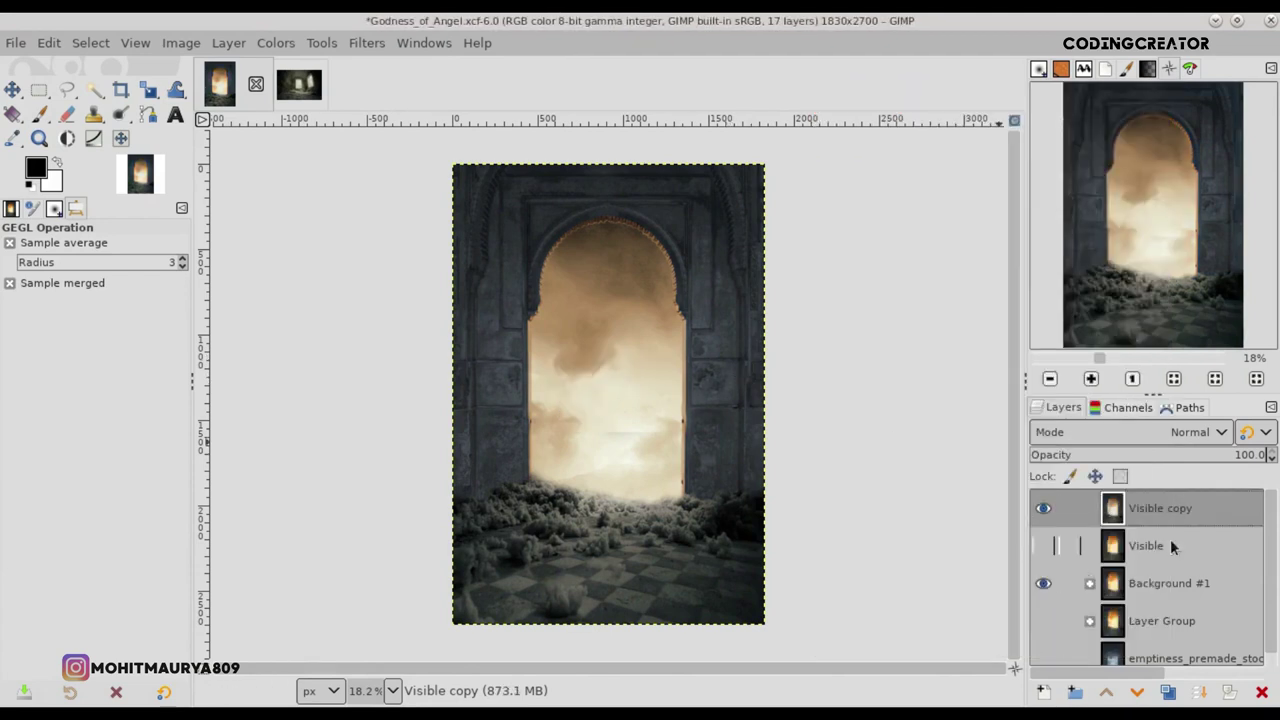
{"action": "left_click", "coordinate": [1168, 692]}
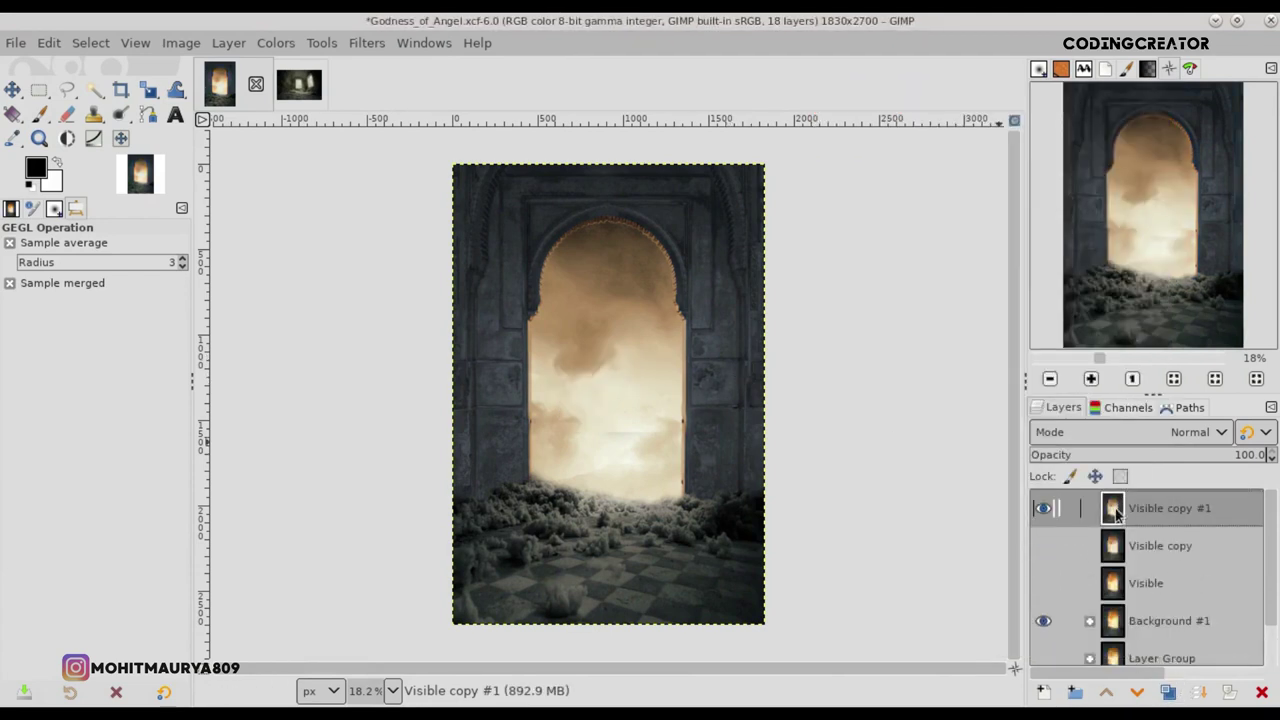
{"action": "left_click", "coordinate": [275, 42]}
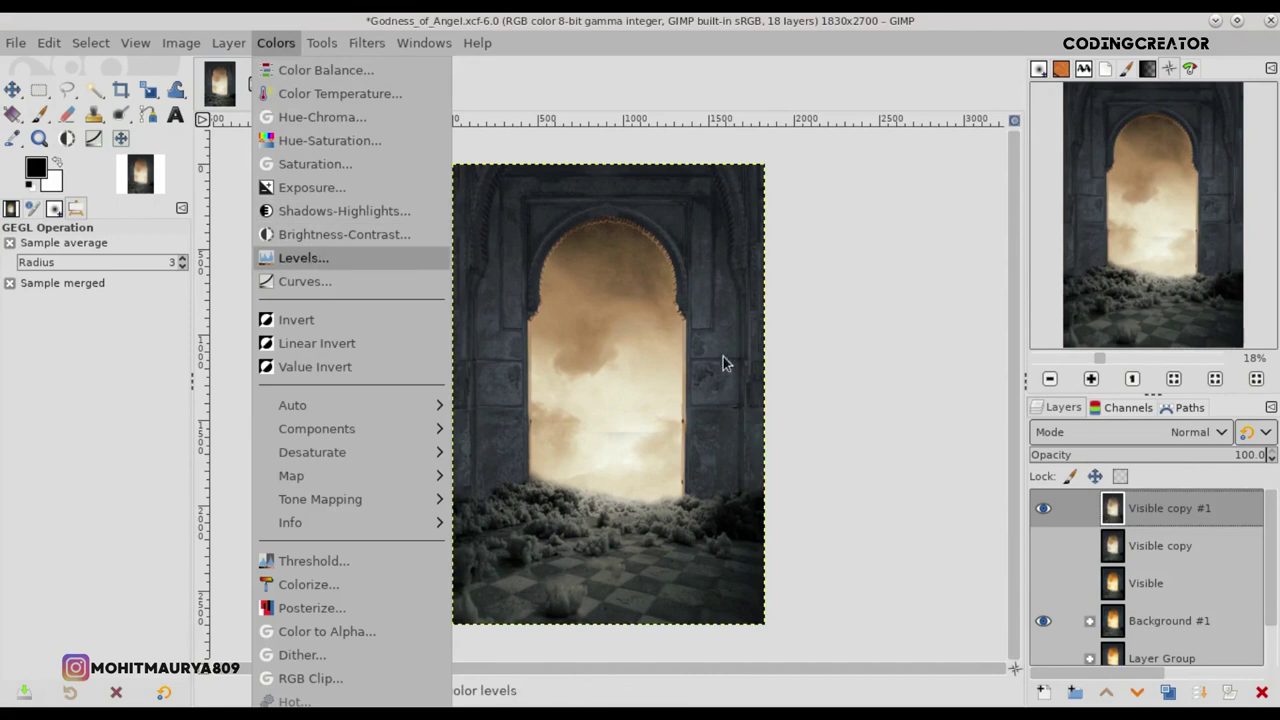
Step: Darken Visible copy #1 with Levels output white 190, then start adding a layer mask
{"action": "key", "text": "Return"}
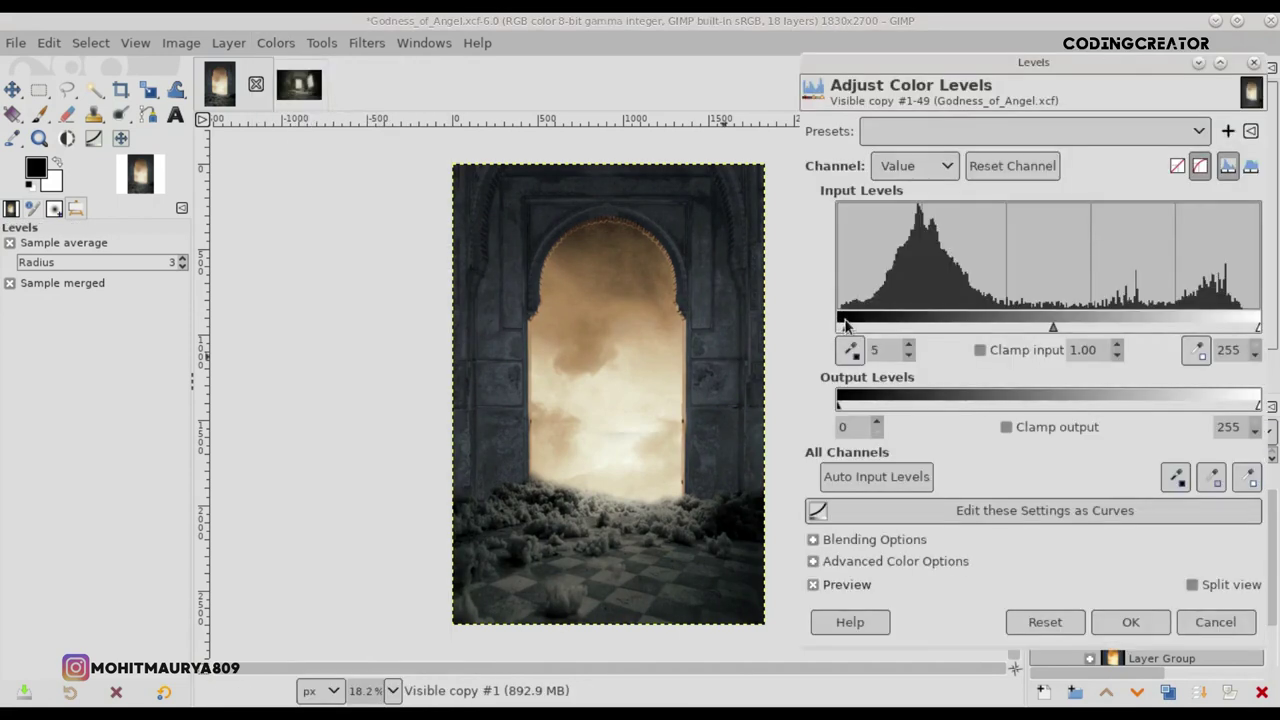
{"action": "left_click_drag", "start_coordinate": [1228, 405], "coordinate": [1151, 405]}
{"action": "left_click", "coordinate": [856, 580]}
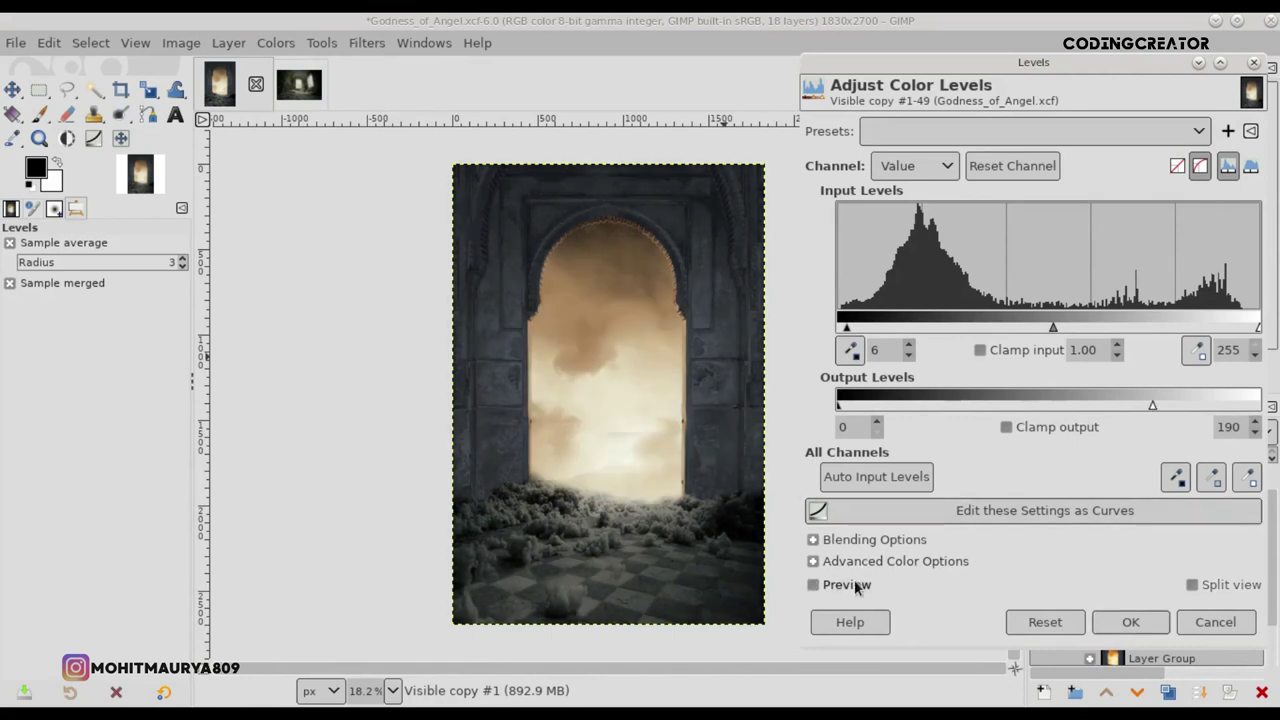
{"action": "left_click", "coordinate": [1131, 623]}
{"action": "left_click", "coordinate": [1043, 546]}
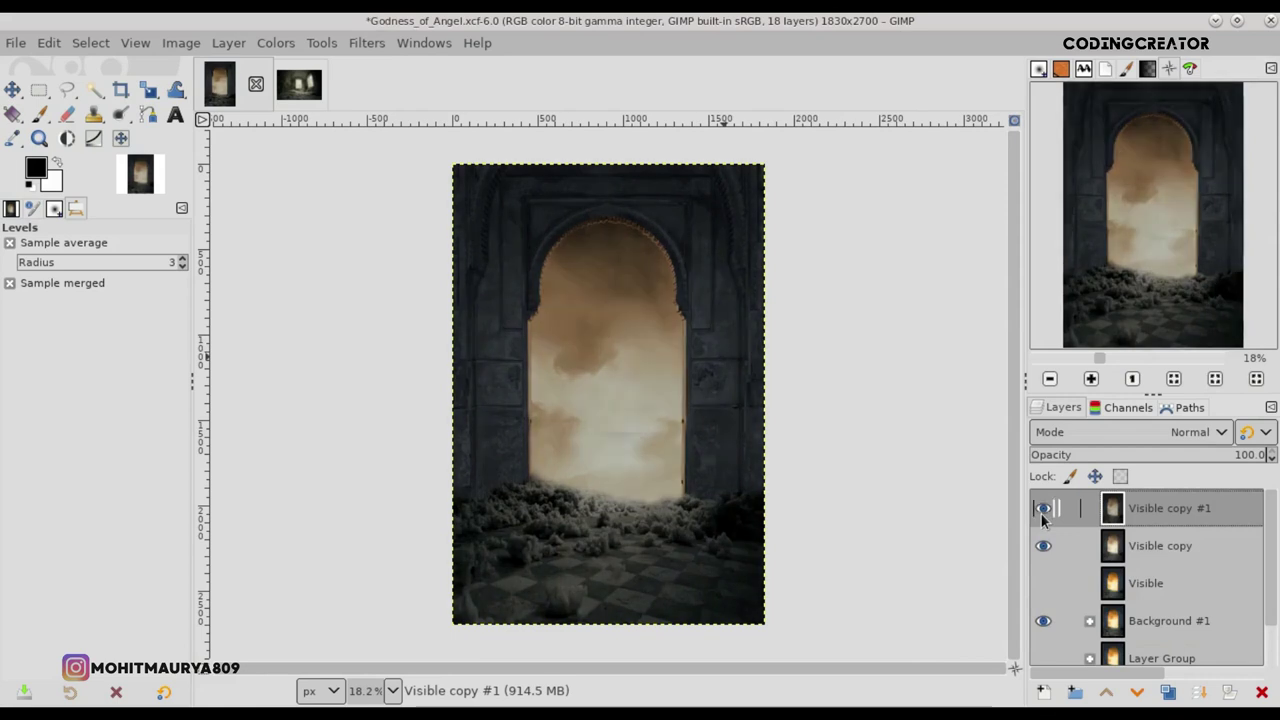
{"action": "left_click", "coordinate": [1228, 697]}
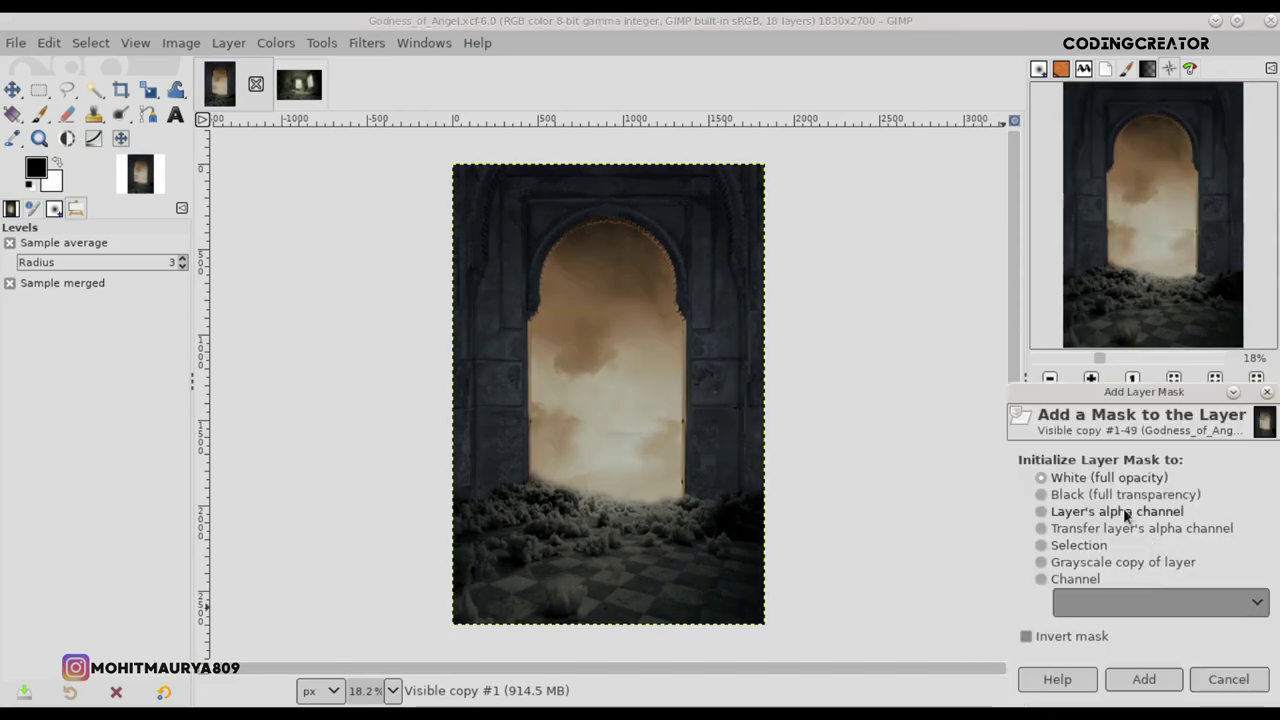
Step: Add a white mask and paint over the smoke near the arch base with a 528-size brush
{"action": "key", "text": "Return"}
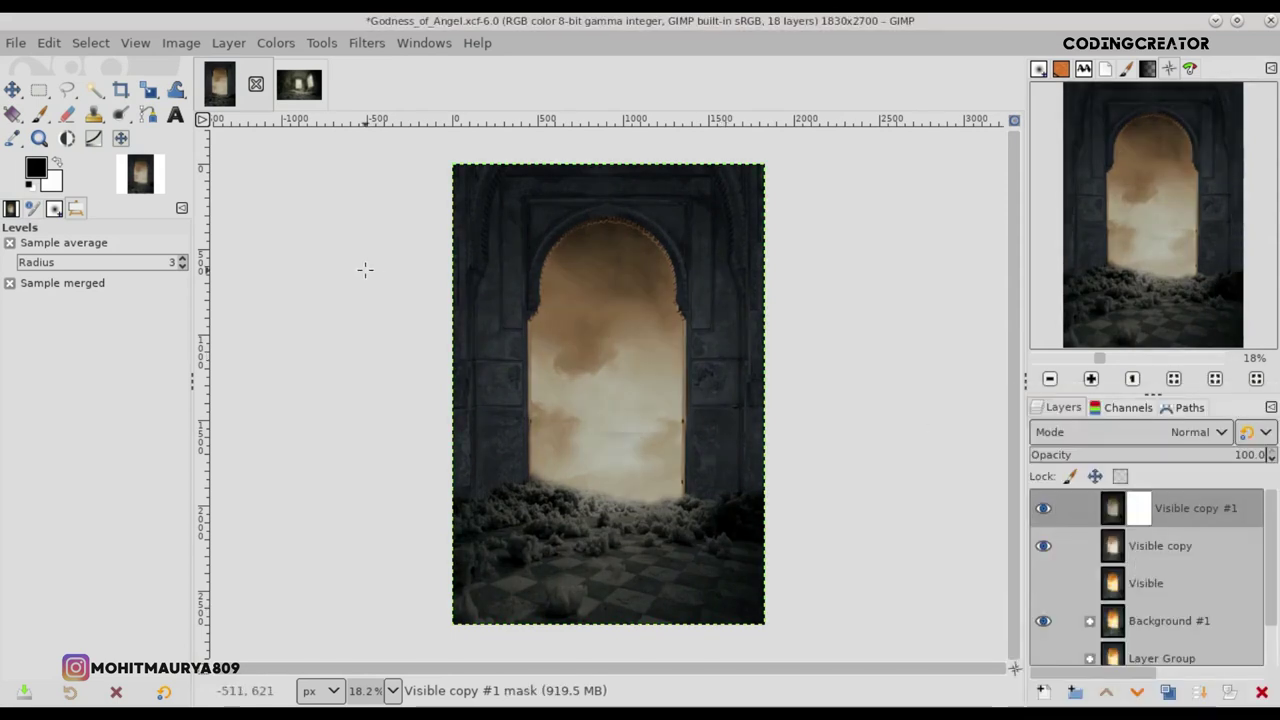
{"action": "left_click", "coordinate": [38, 113]}
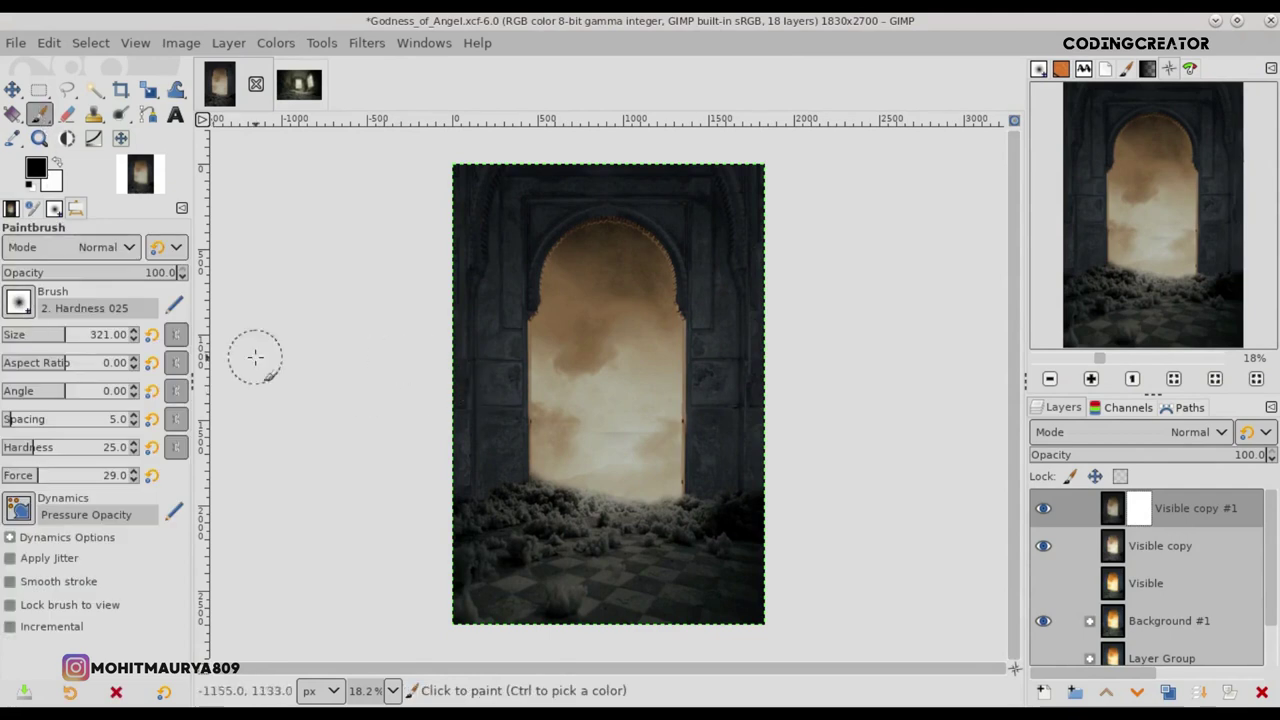
{"action": "left_click_drag", "start_coordinate": [73, 340], "coordinate": [82, 338]}
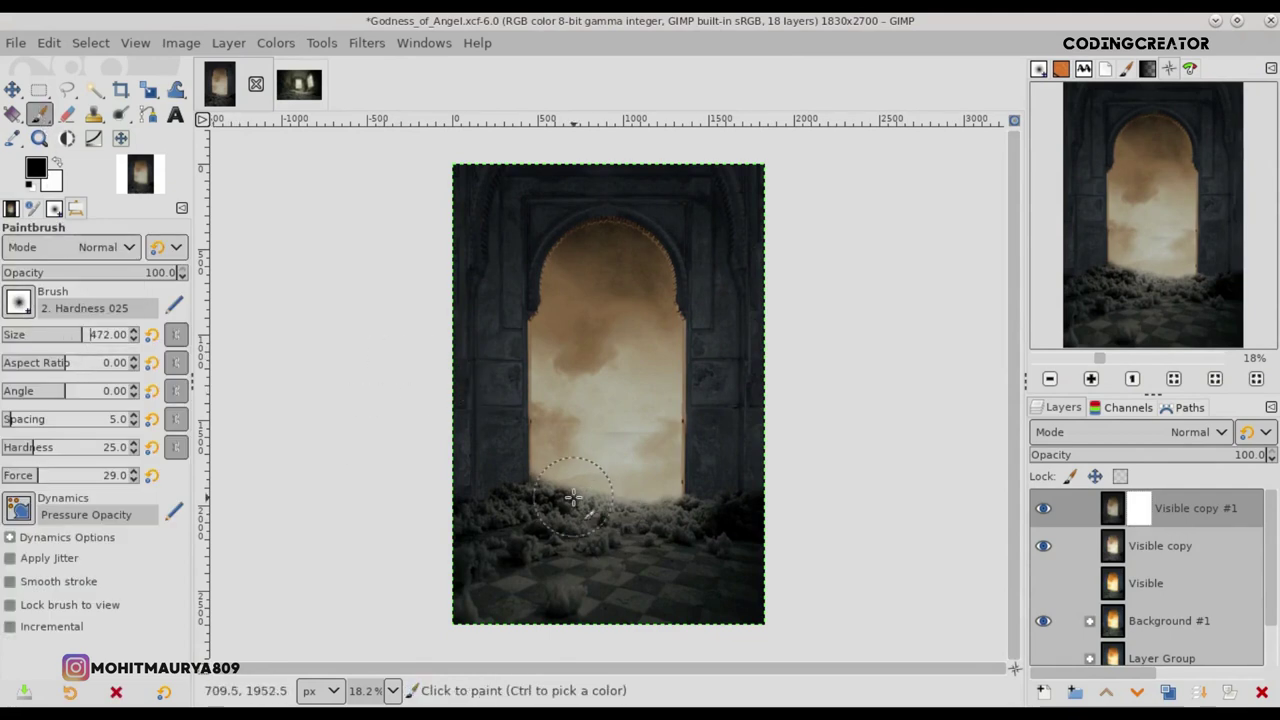
{"action": "scroll", "coordinate": [565, 497], "scroll_direction": "up", "scroll_amount": 1, "text": "ctrl"}
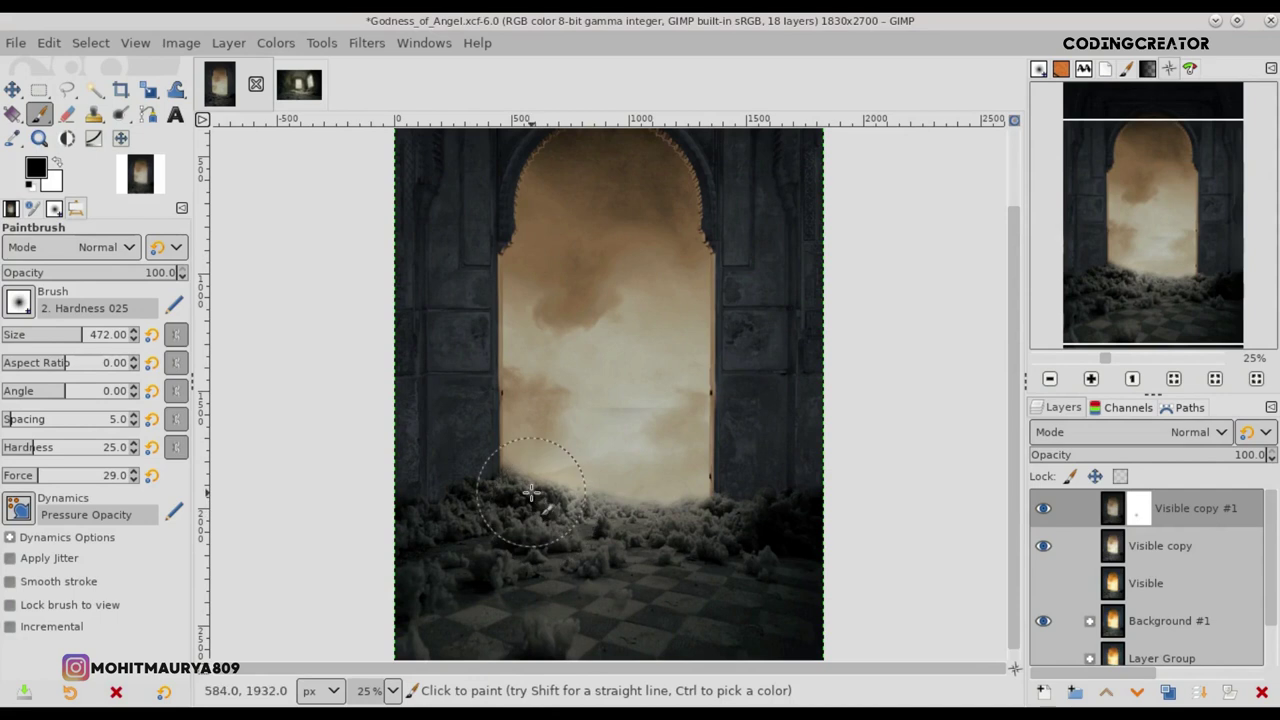
{"action": "left_click_drag", "start_coordinate": [524, 485], "coordinate": [585, 516]}
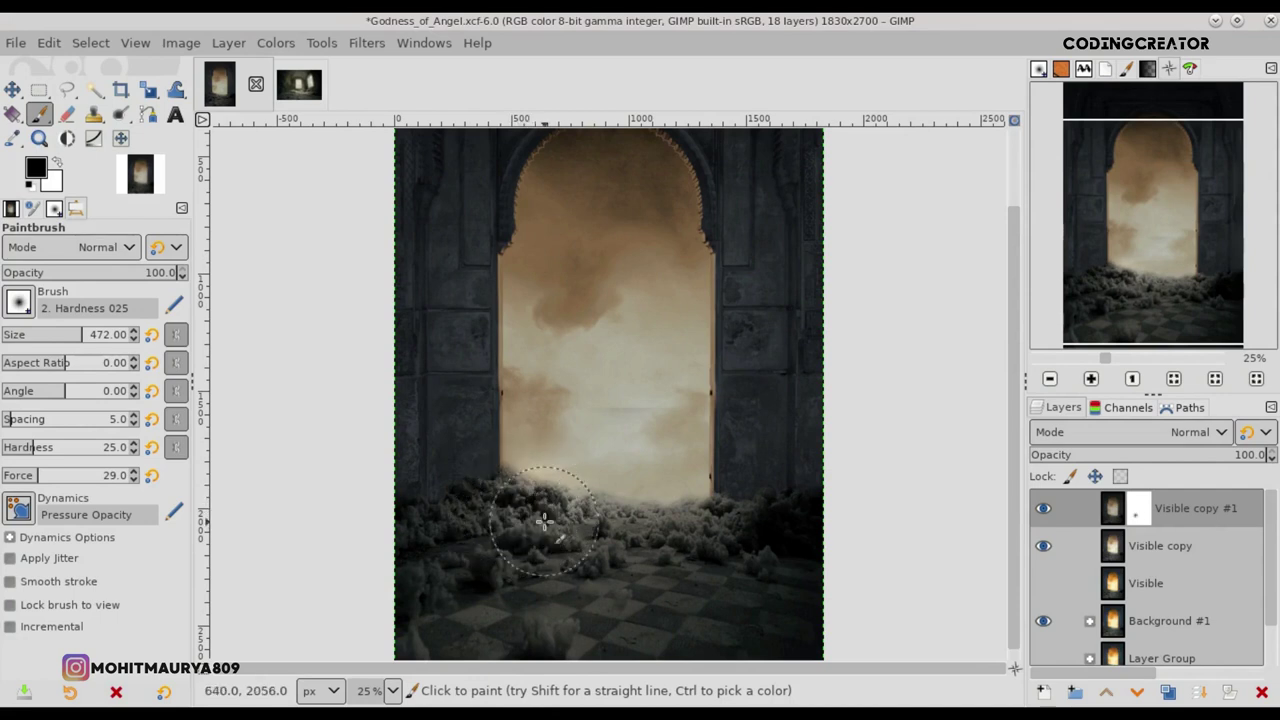
{"action": "left_click_drag", "start_coordinate": [85, 335], "coordinate": [227, 335]}
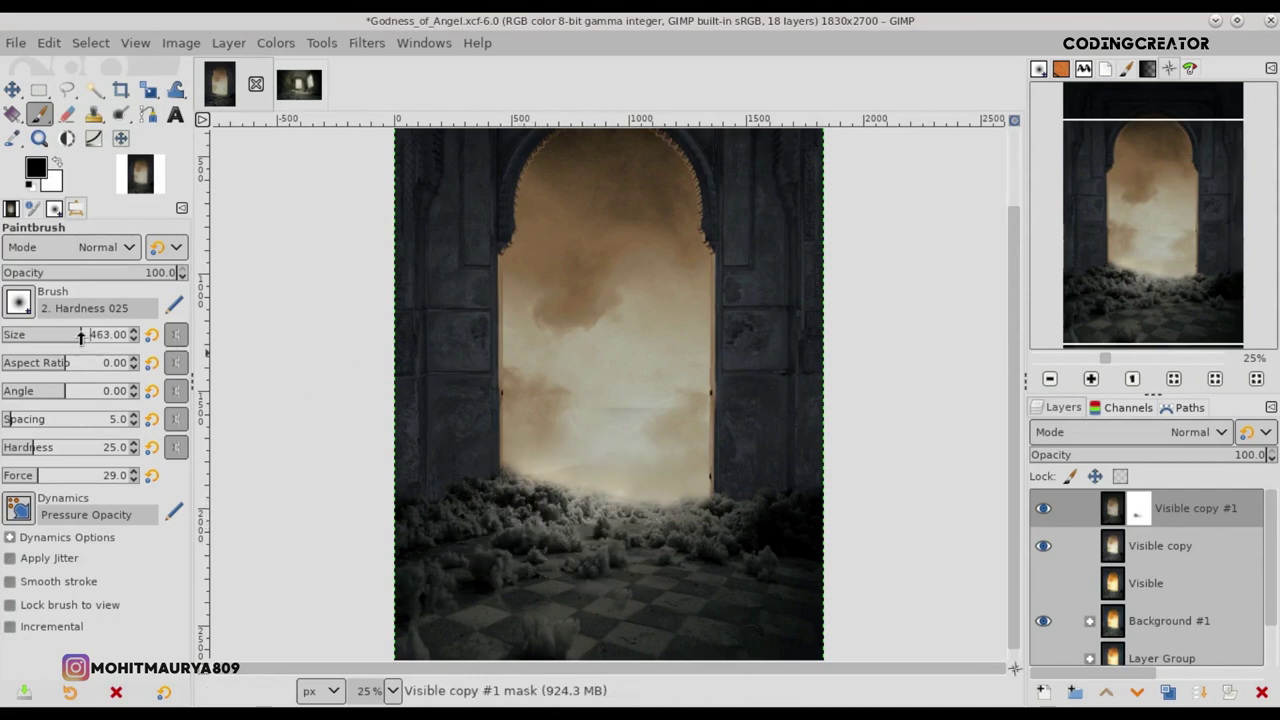
{"action": "mouse_move", "coordinate": [677, 471]}
{"action": "left_mouse_down"}
{"action": "mouse_move", "coordinate": [632, 541]}
{"action": "mouse_move", "coordinate": [654, 527]}
{"action": "mouse_move", "coordinate": [526, 522]}
{"action": "mouse_move", "coordinate": [485, 543]}
{"action": "mouse_move", "coordinate": [609, 528]}
{"action": "mouse_move", "coordinate": [686, 557]}
{"action": "left_mouse_up"}
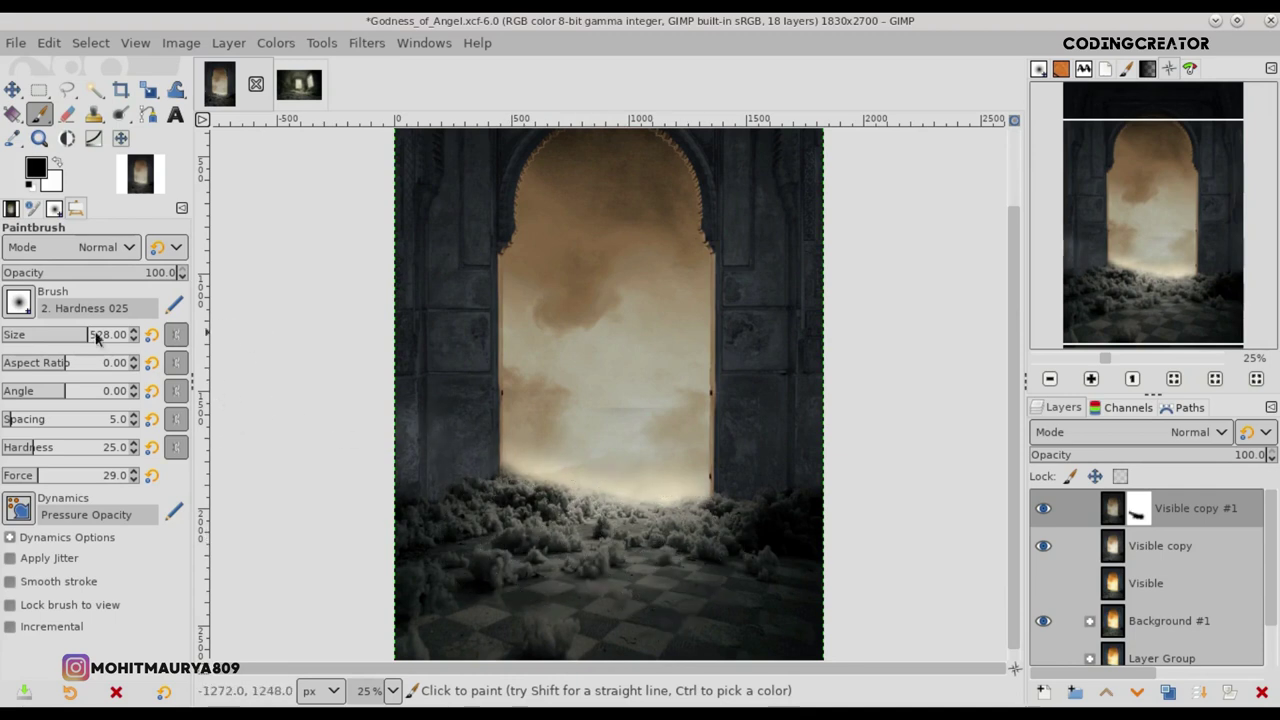
{"action": "key", "text": "ctrl+z"}
Step: At 34.8 brush opacity, paint the mask over the lower-left and right smoky ground, then drop opacity to 17.1
{"action": "left_click", "coordinate": [62, 272]}
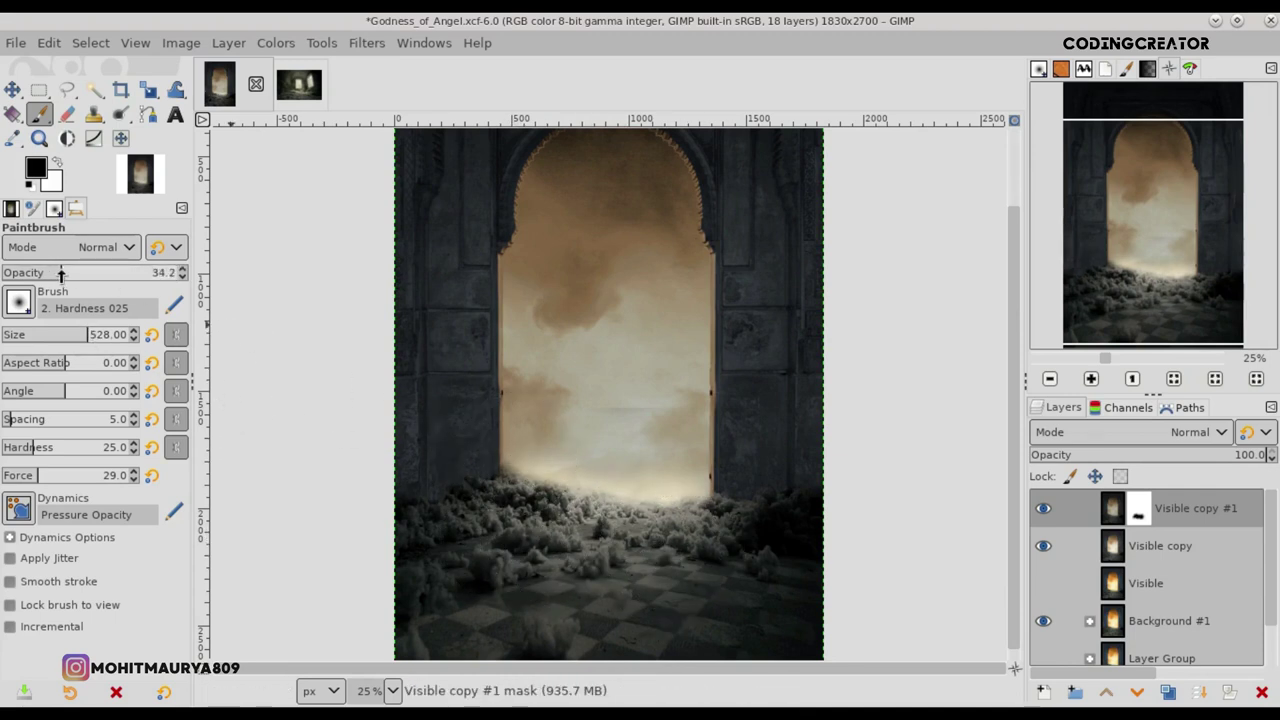
{"action": "mouse_move", "coordinate": [555, 527]}
{"action": "left_mouse_down"}
{"action": "mouse_move", "coordinate": [490, 540]}
{"action": "mouse_move", "coordinate": [566, 567]}
{"action": "left_mouse_up"}
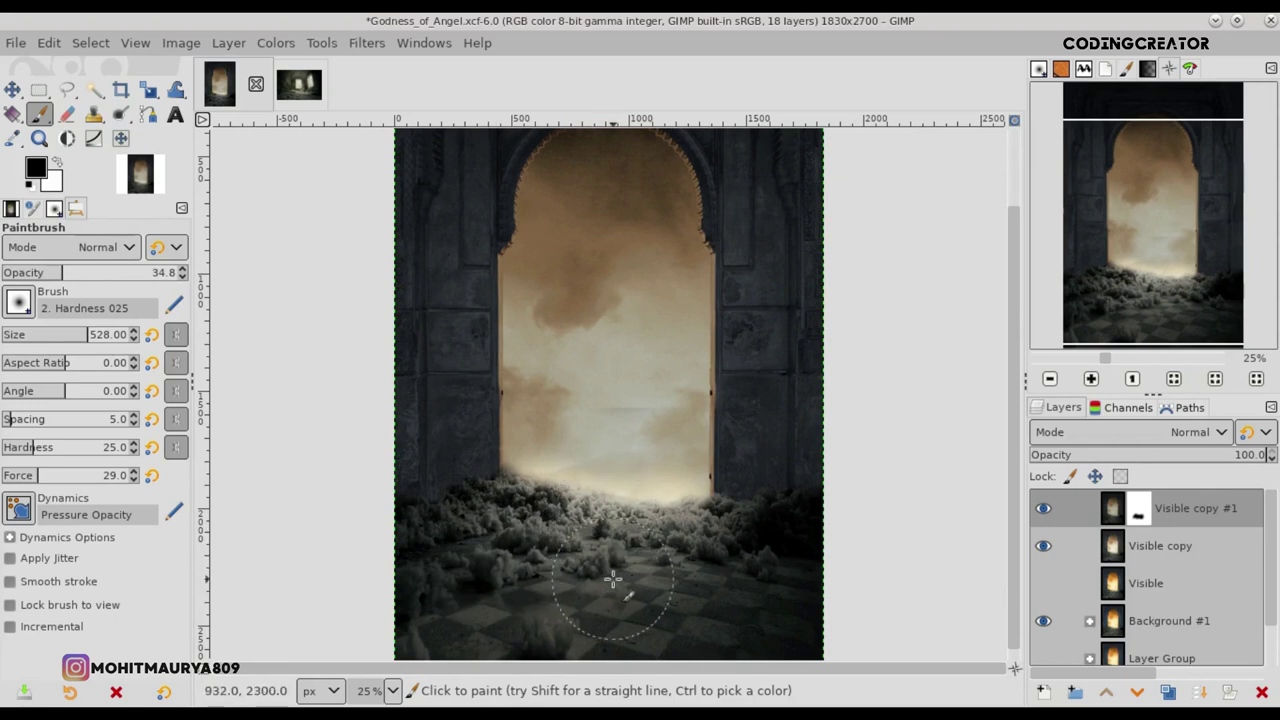
{"action": "mouse_move", "coordinate": [662, 524]}
{"action": "left_mouse_down"}
{"action": "mouse_move", "coordinate": [697, 514]}
{"action": "mouse_move", "coordinate": [760, 536]}
{"action": "mouse_move", "coordinate": [800, 516]}
{"action": "mouse_move", "coordinate": [639, 561]}
{"action": "mouse_move", "coordinate": [500, 514]}
{"action": "mouse_move", "coordinate": [491, 586]}
{"action": "mouse_move", "coordinate": [563, 583]}
{"action": "mouse_move", "coordinate": [616, 517]}
{"action": "left_mouse_up"}
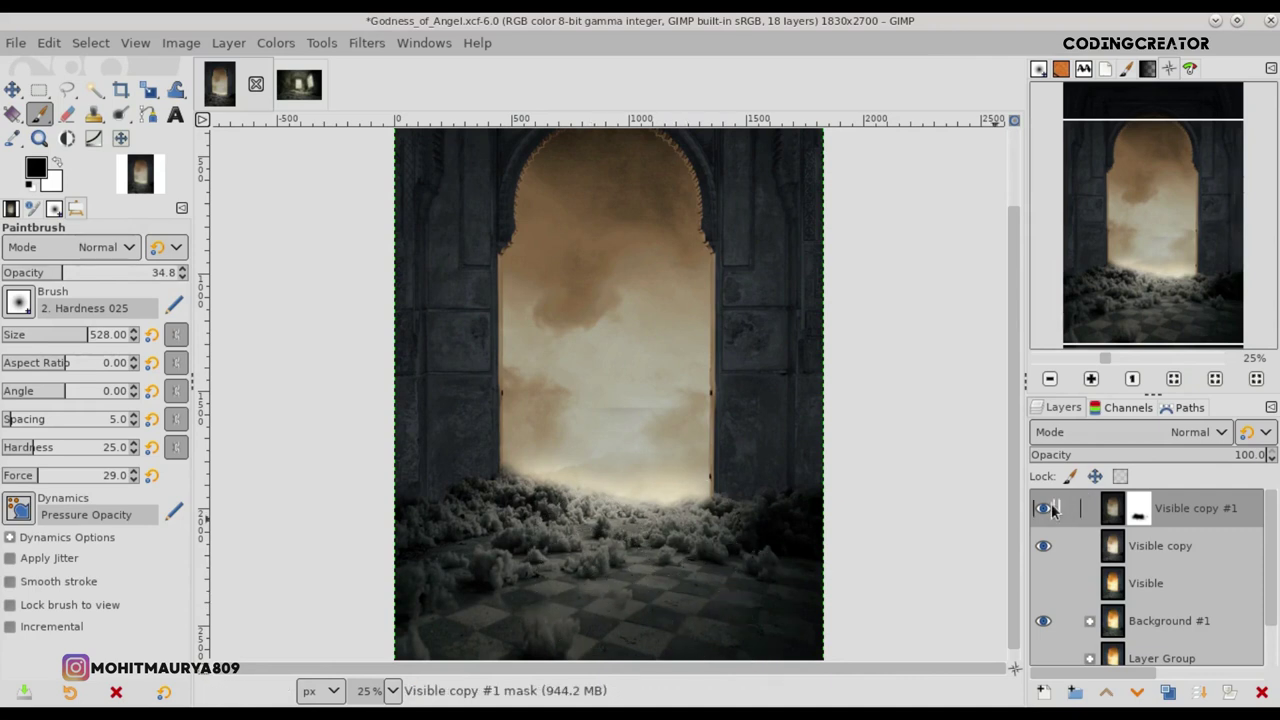
{"action": "left_click", "coordinate": [1043, 546]}
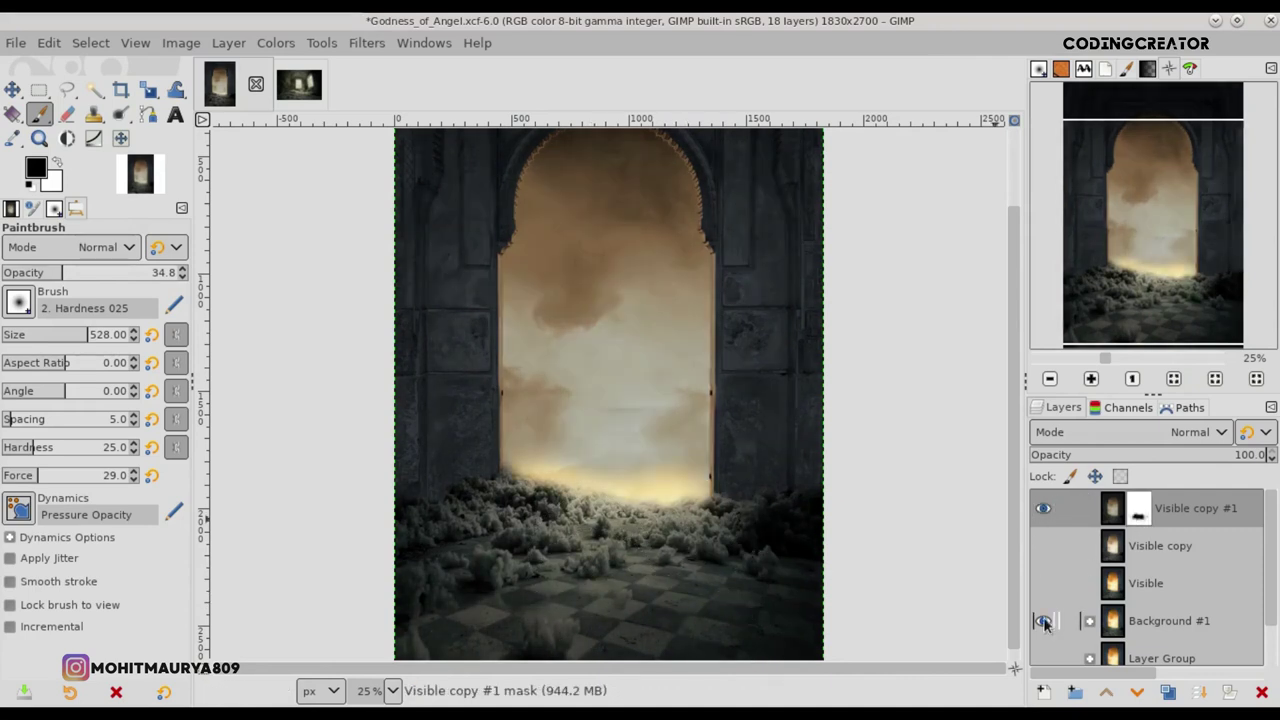
{"action": "left_click", "coordinate": [1043, 546]}
{"action": "left_click_drag", "start_coordinate": [472, 534], "coordinate": [747, 545]}
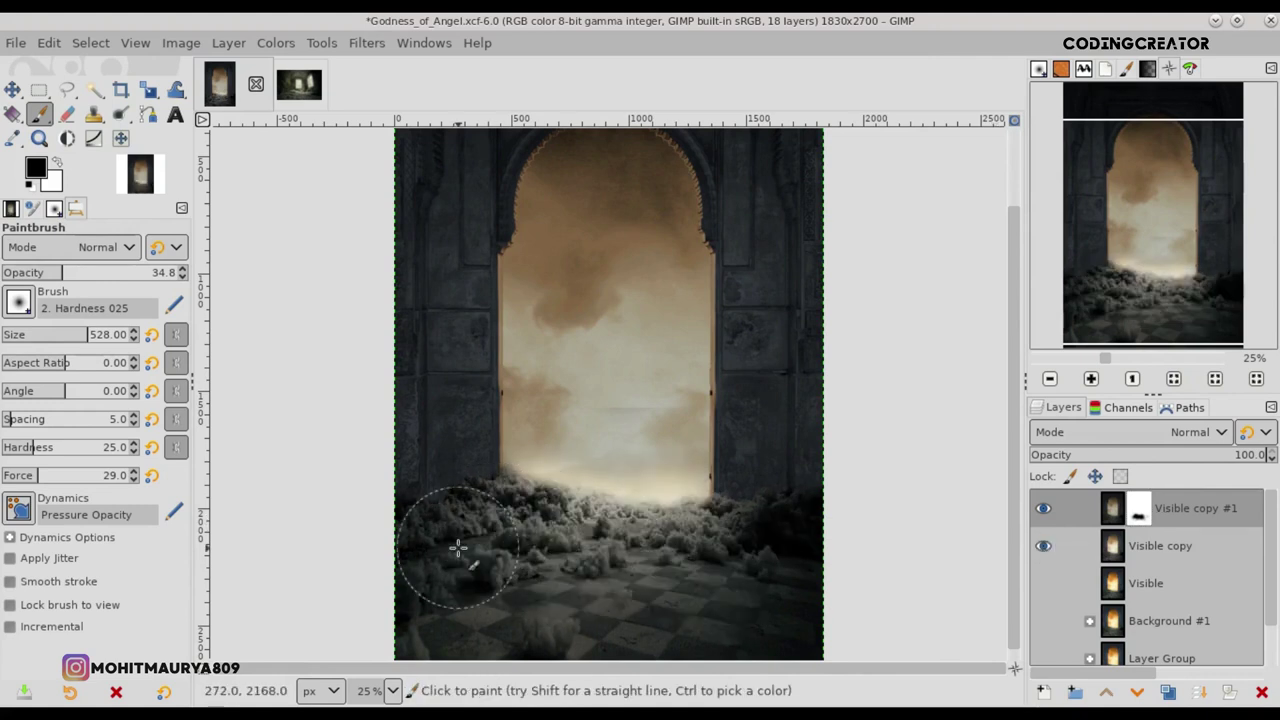
{"action": "left_click", "coordinate": [33, 272]}
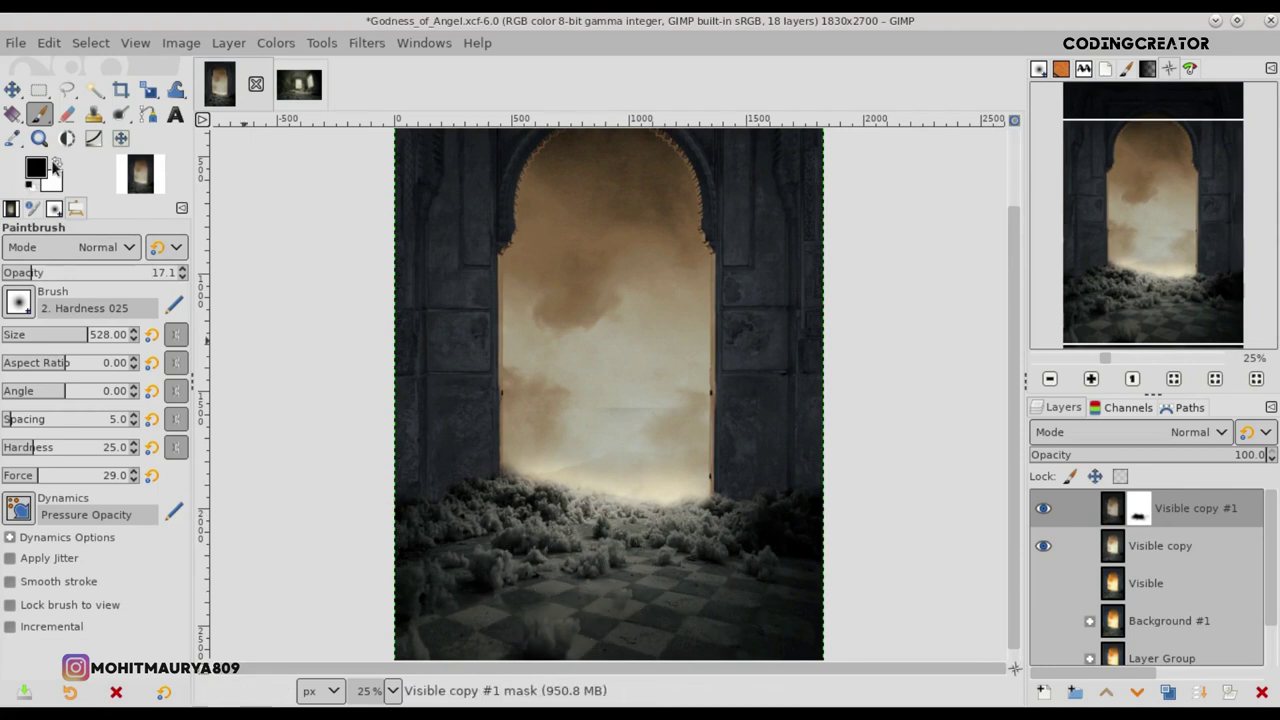
Step: Paint a faint black stroke on the Visible copy #1 mask along the cloud line using a larger, low-opacity brush
{"action": "key", "text": "x"}
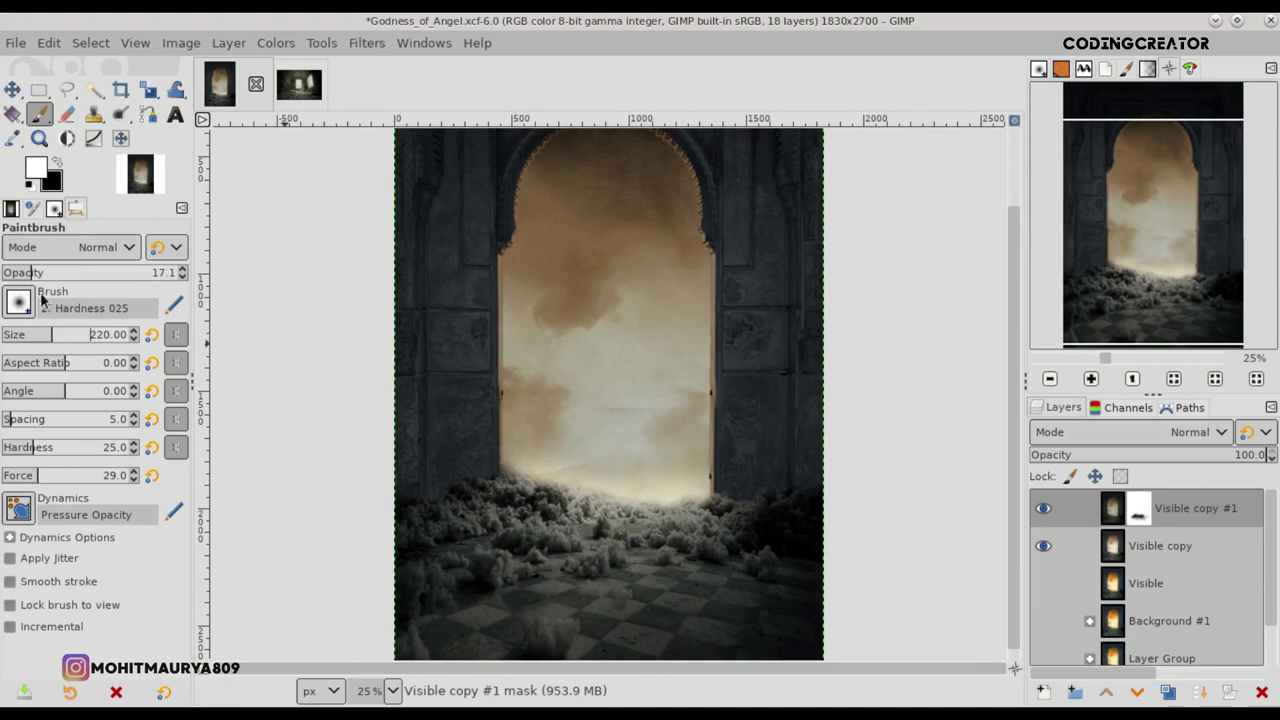
{"action": "left_click_drag", "start_coordinate": [57, 272], "coordinate": [75, 272]}
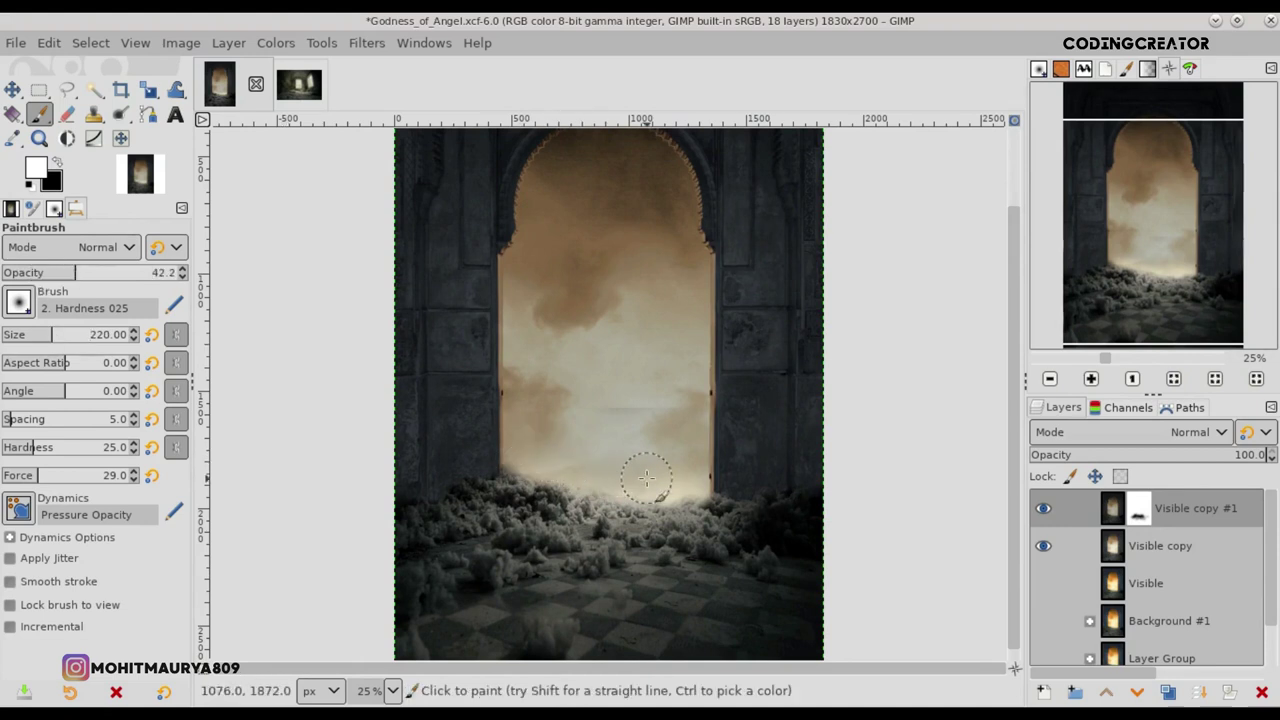
{"action": "left_click", "coordinate": [57, 163]}
{"action": "left_click", "coordinate": [47, 272]}
{"action": "left_click_drag", "start_coordinate": [45, 338], "coordinate": [72, 336]}
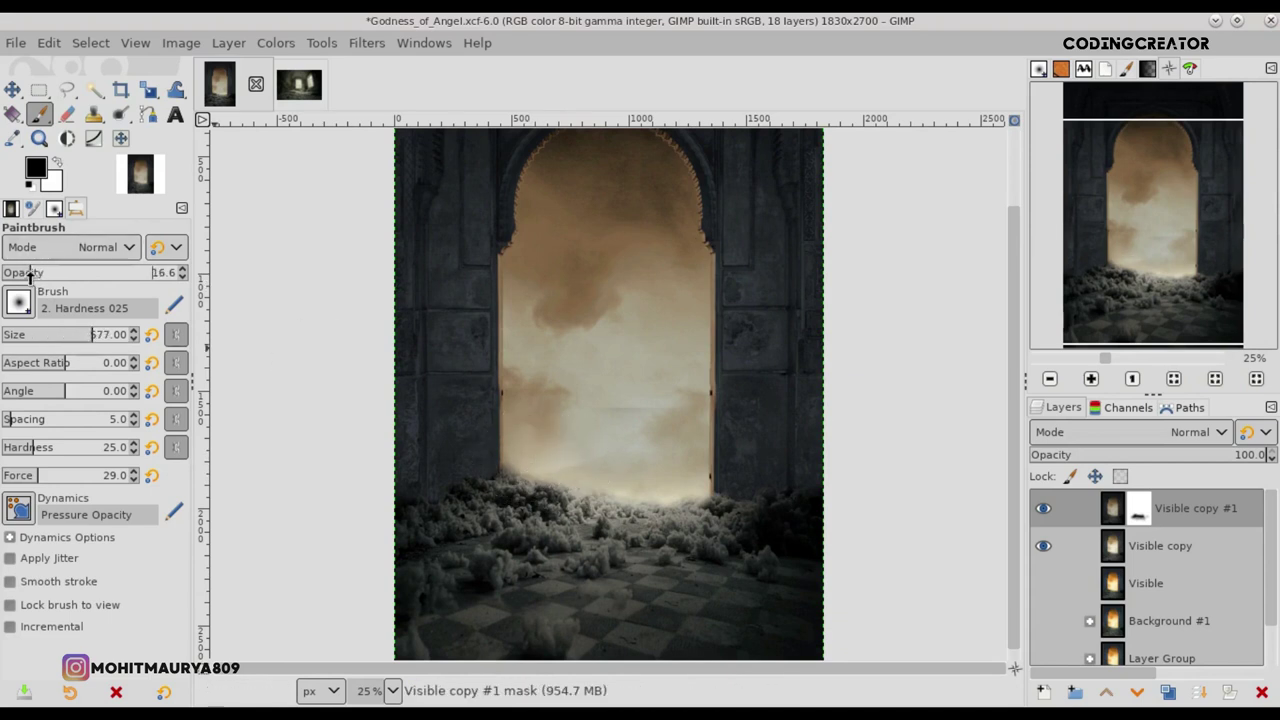
{"action": "mouse_move", "coordinate": [486, 429]}
{"action": "left_mouse_down"}
{"action": "mouse_move", "coordinate": [662, 480]}
{"action": "mouse_move", "coordinate": [514, 371]}
{"action": "mouse_move", "coordinate": [600, 414]}
{"action": "mouse_move", "coordinate": [509, 357]}
{"action": "mouse_move", "coordinate": [603, 454]}
{"action": "left_mouse_up"}
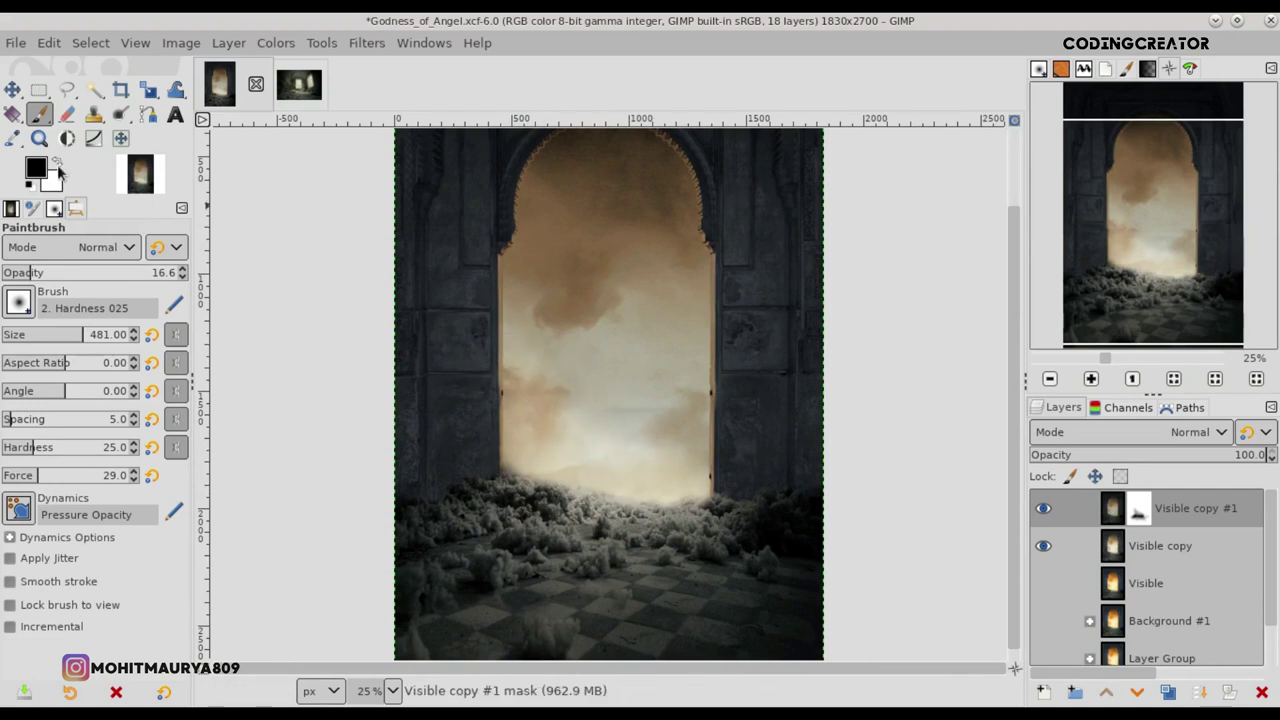
Step: Brush faint white over the cloud horizon on the mask at 10.2 opacity
{"action": "key", "text": "x"}
{"action": "left_click_drag", "start_coordinate": [24, 279], "coordinate": [18, 279]}
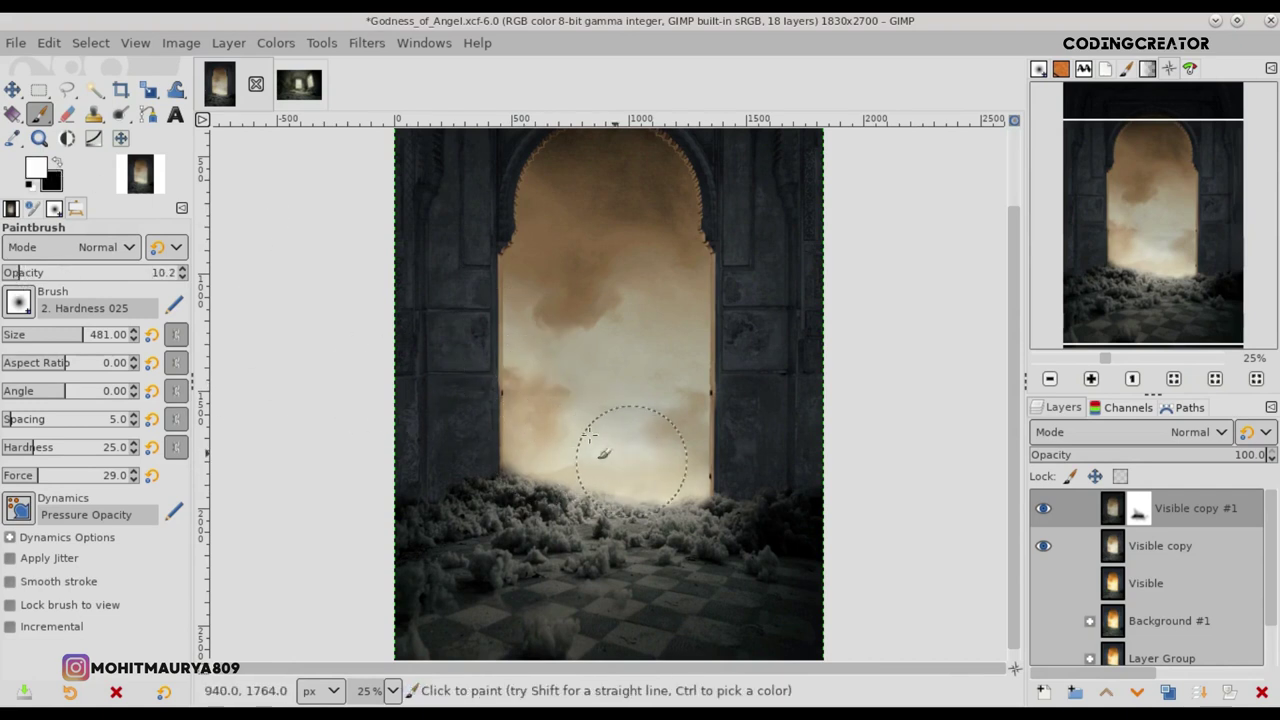
{"action": "mouse_move", "coordinate": [575, 435]}
{"action": "left_mouse_down"}
{"action": "mouse_move", "coordinate": [663, 429]}
{"action": "mouse_move", "coordinate": [586, 451]}
{"action": "mouse_move", "coordinate": [614, 508]}
{"action": "mouse_move", "coordinate": [632, 470]}
{"action": "left_mouse_up"}
{"action": "scroll", "coordinate": [632, 470], "scroll_direction": "down", "scroll_amount": 1, "text": "ctrl"}
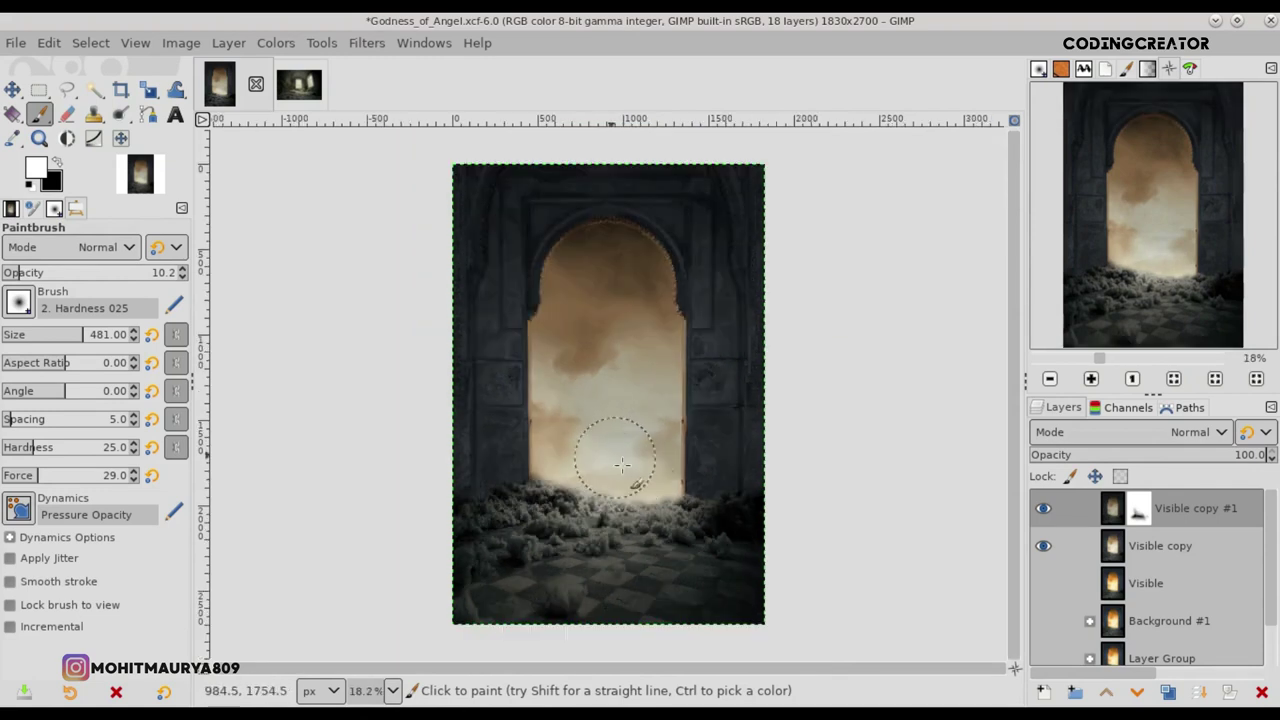
{"action": "scroll", "coordinate": [640, 460], "scroll_direction": "up", "scroll_amount": 1, "text": "ctrl"}
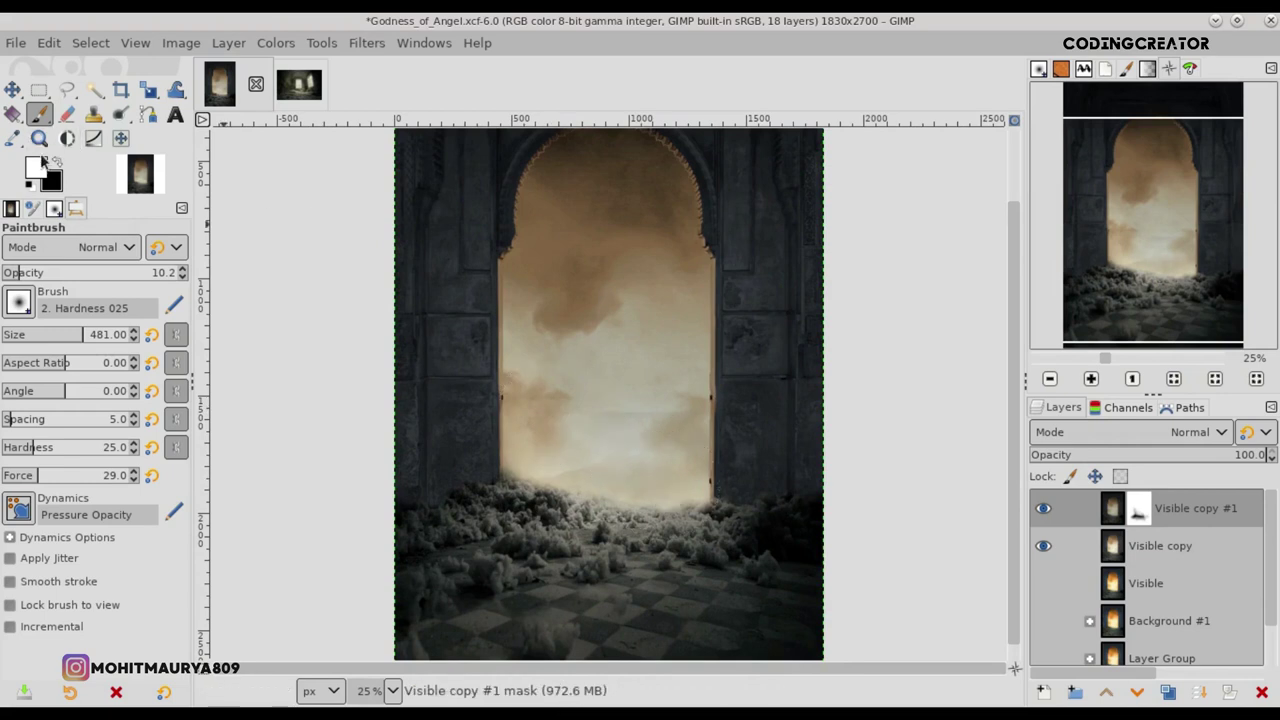
{"action": "key", "text": "x"}
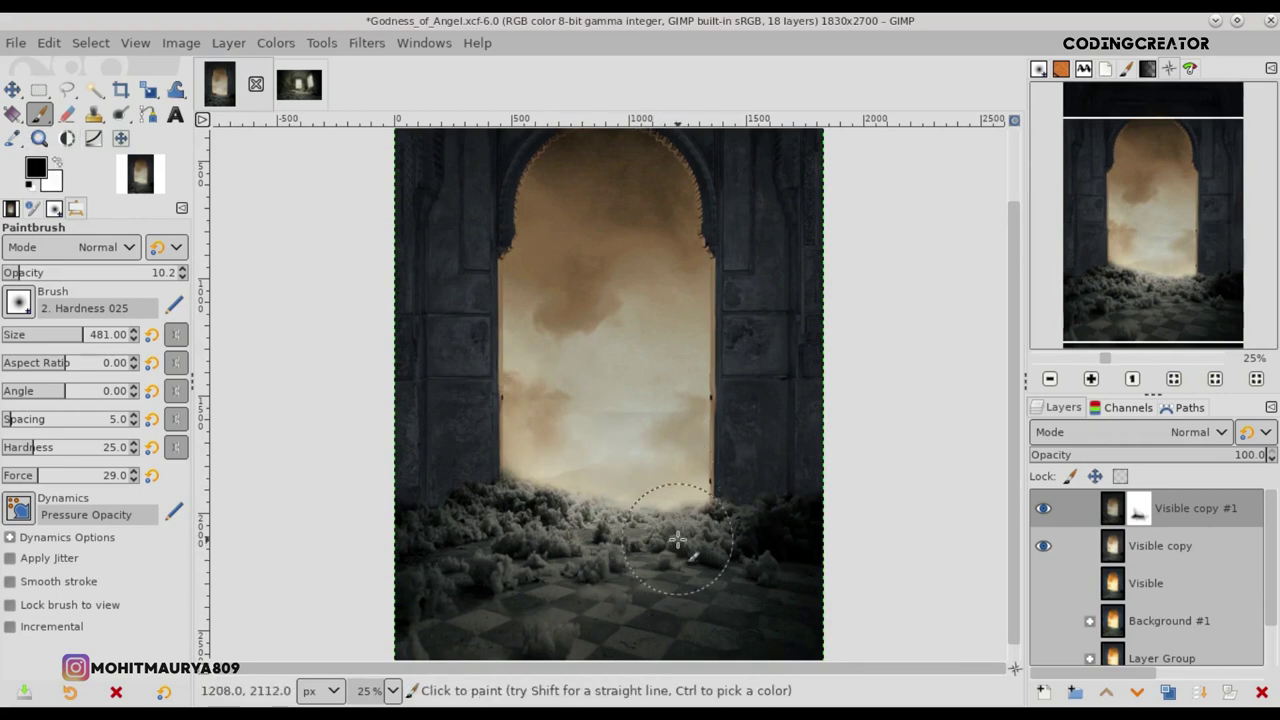
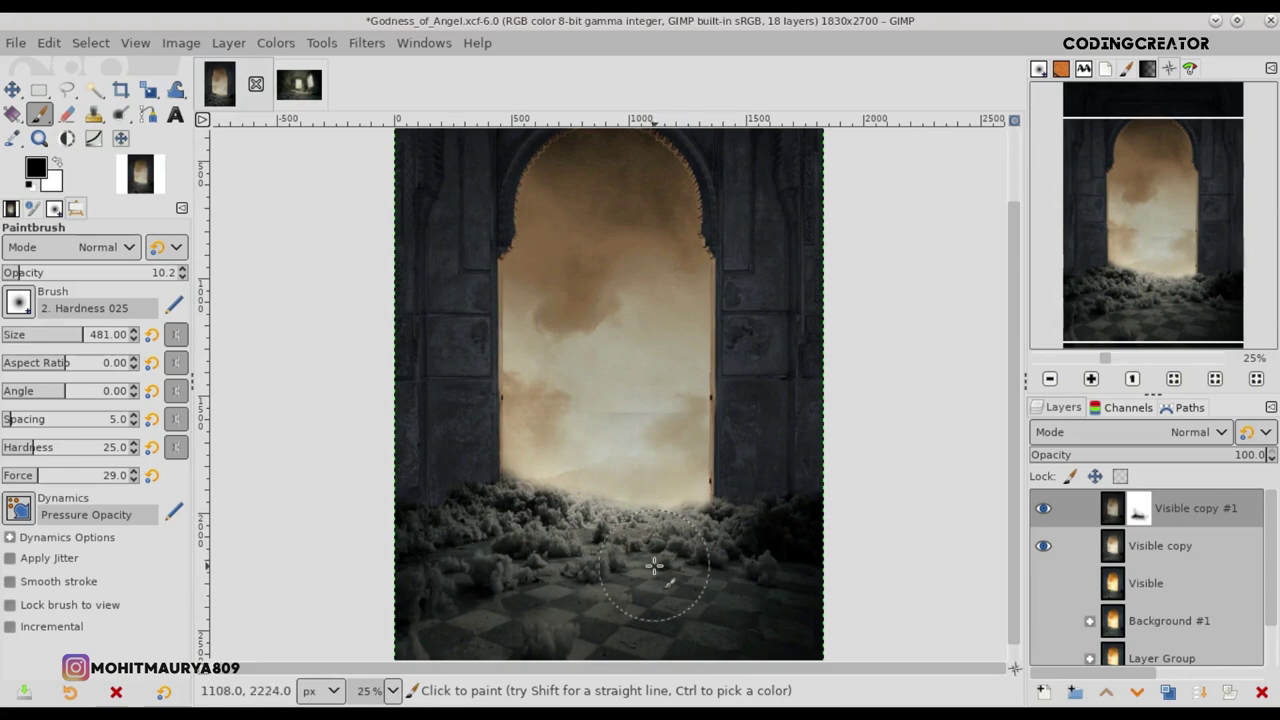
Step: Paint soft black and white strokes on Visible copy #1's mask to fade the lower fog, then save
{"action": "left_click", "coordinate": [1043, 546]}
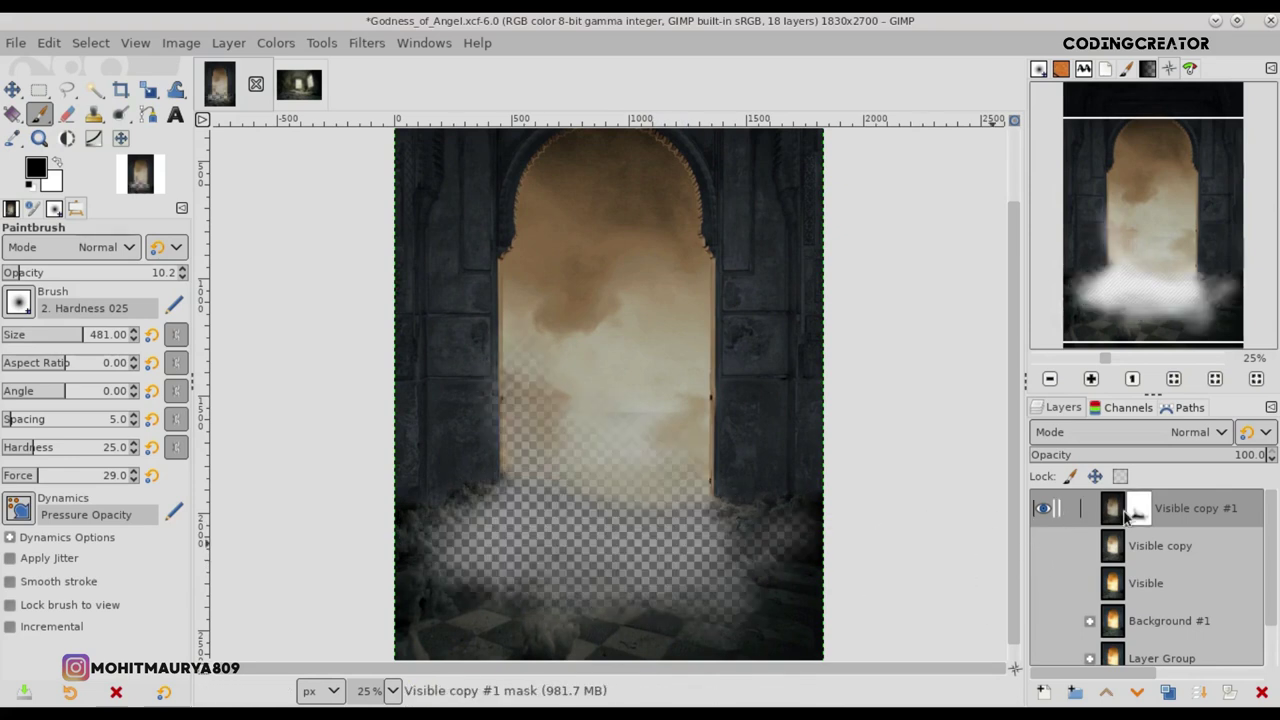
{"action": "left_click_drag", "start_coordinate": [650, 554], "coordinate": [602, 501]}
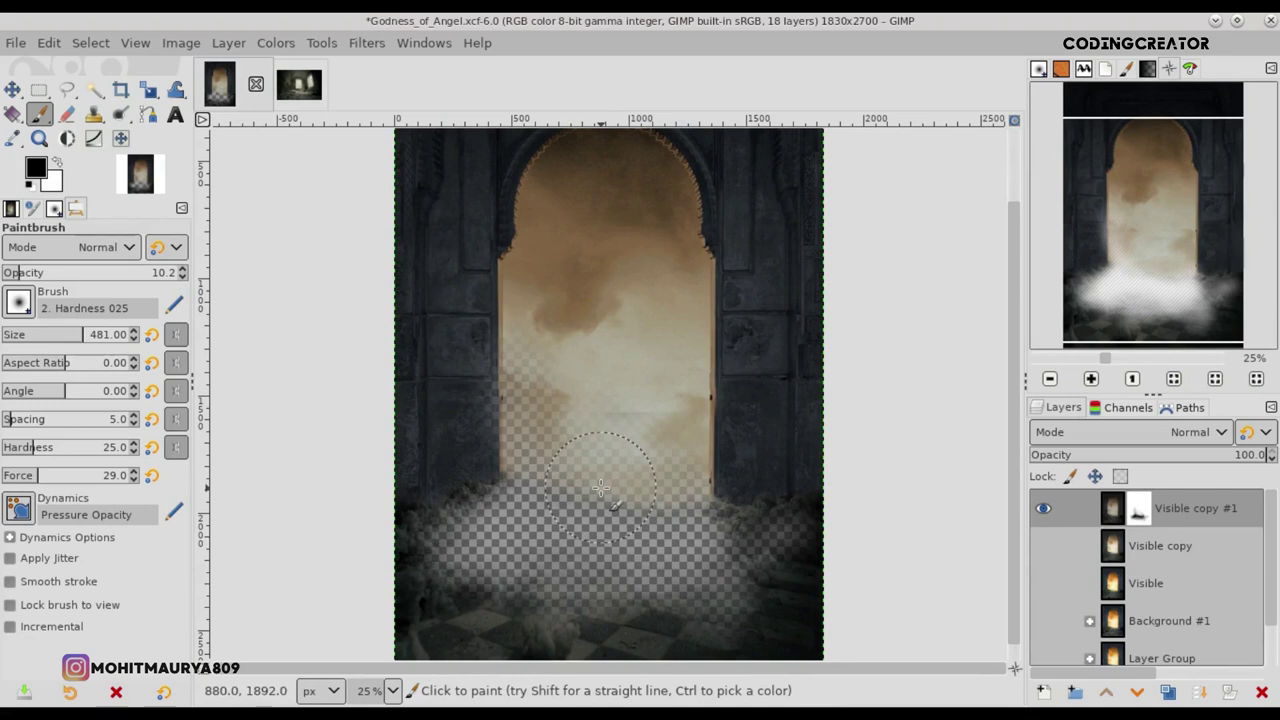
{"action": "left_click", "coordinate": [58, 165]}
{"action": "mouse_move", "coordinate": [519, 371]}
{"action": "left_mouse_down"}
{"action": "mouse_move", "coordinate": [535, 458]}
{"action": "mouse_move", "coordinate": [736, 554]}
{"action": "mouse_move", "coordinate": [465, 588]}
{"action": "mouse_move", "coordinate": [661, 578]}
{"action": "mouse_move", "coordinate": [470, 584]}
{"action": "left_mouse_up"}
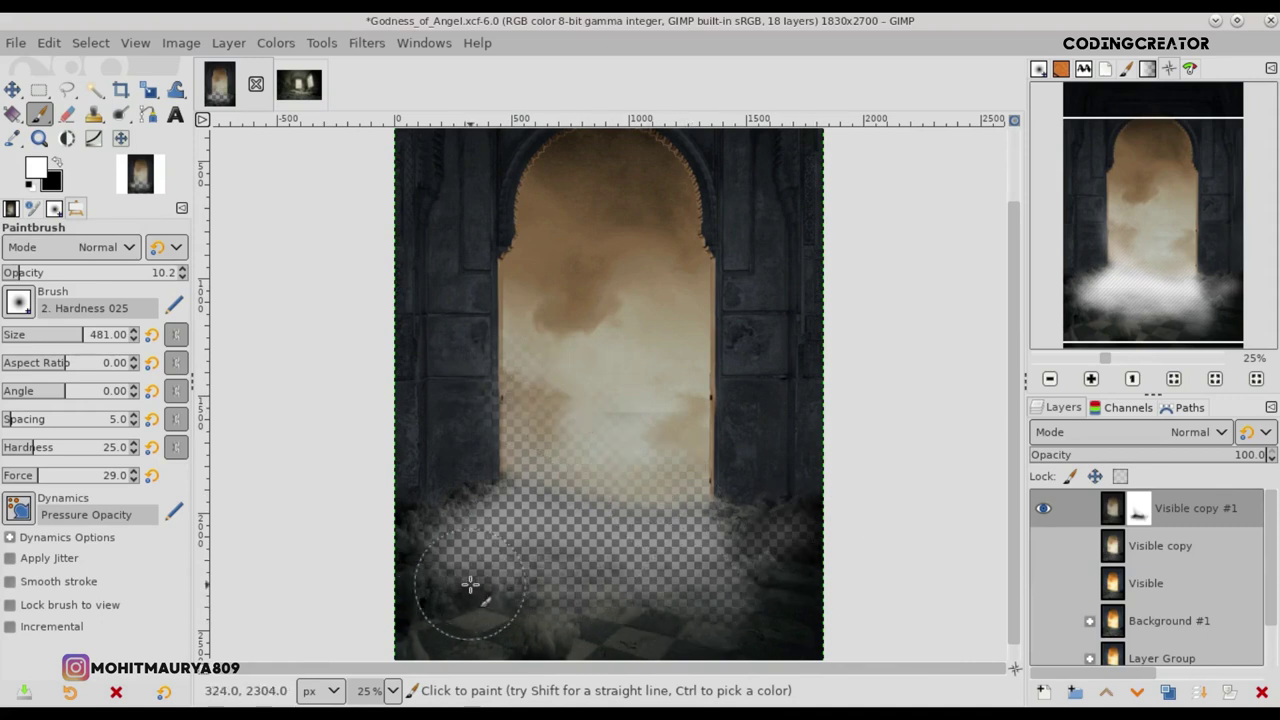
{"action": "left_click", "coordinate": [58, 162]}
{"action": "mouse_move", "coordinate": [455, 448]}
{"action": "left_mouse_down"}
{"action": "mouse_move", "coordinate": [483, 537]}
{"action": "mouse_move", "coordinate": [620, 604]}
{"action": "left_mouse_up"}
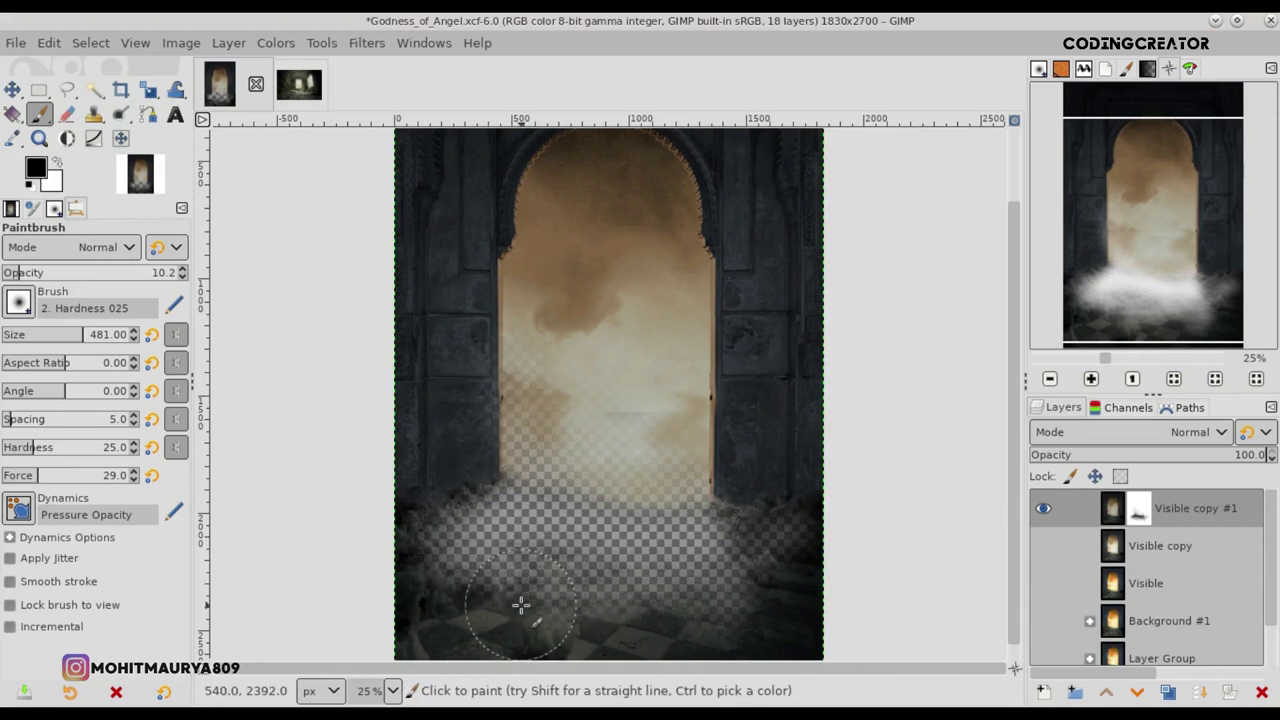
{"action": "key", "text": "m"}
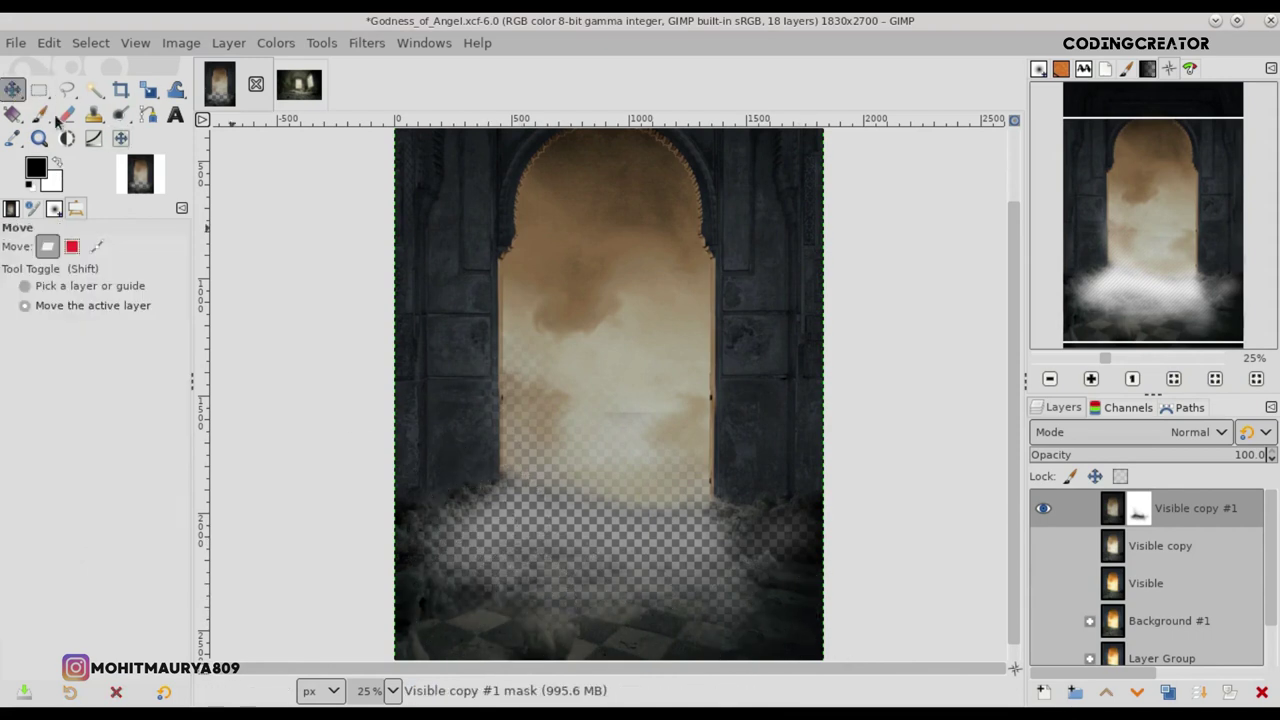
{"action": "left_click", "coordinate": [1043, 545]}
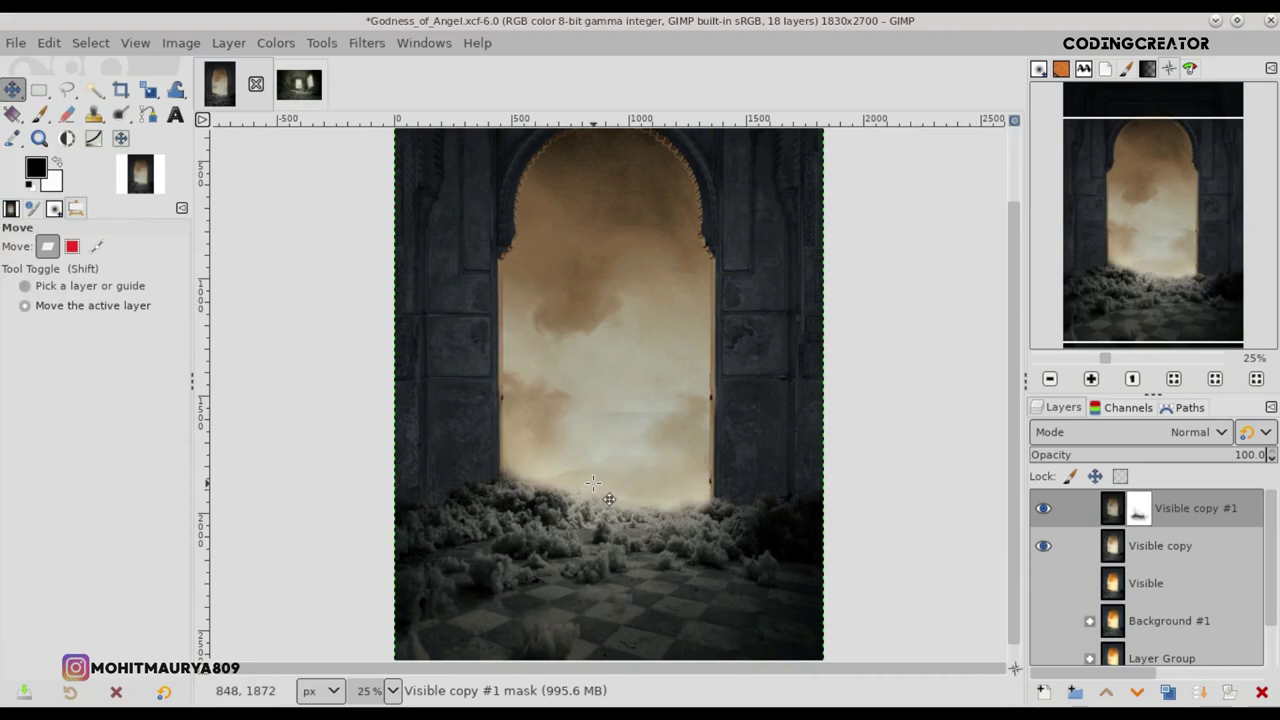
{"action": "key", "text": "minus"}
{"action": "key", "text": "ctrl+s"}
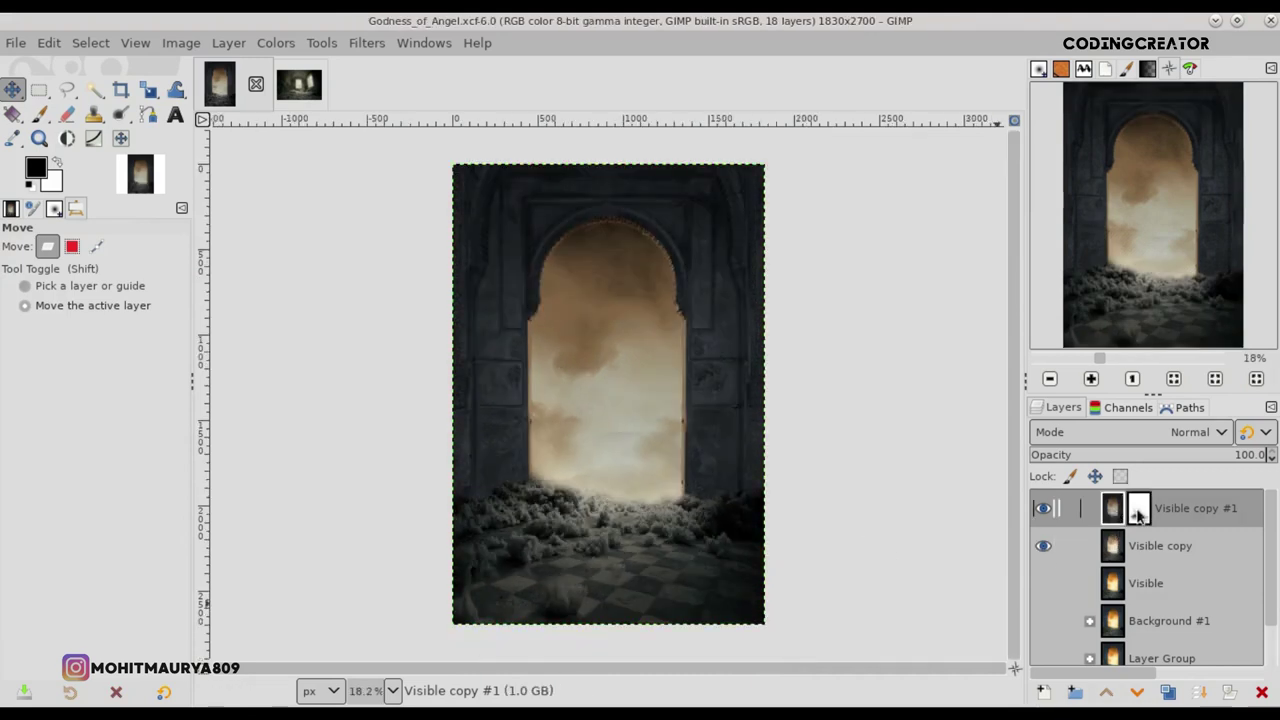
Step: Add faint white mask strokes over the lower arch, recheck the blend, and select Visible copy #1
{"action": "left_click", "coordinate": [38, 114]}
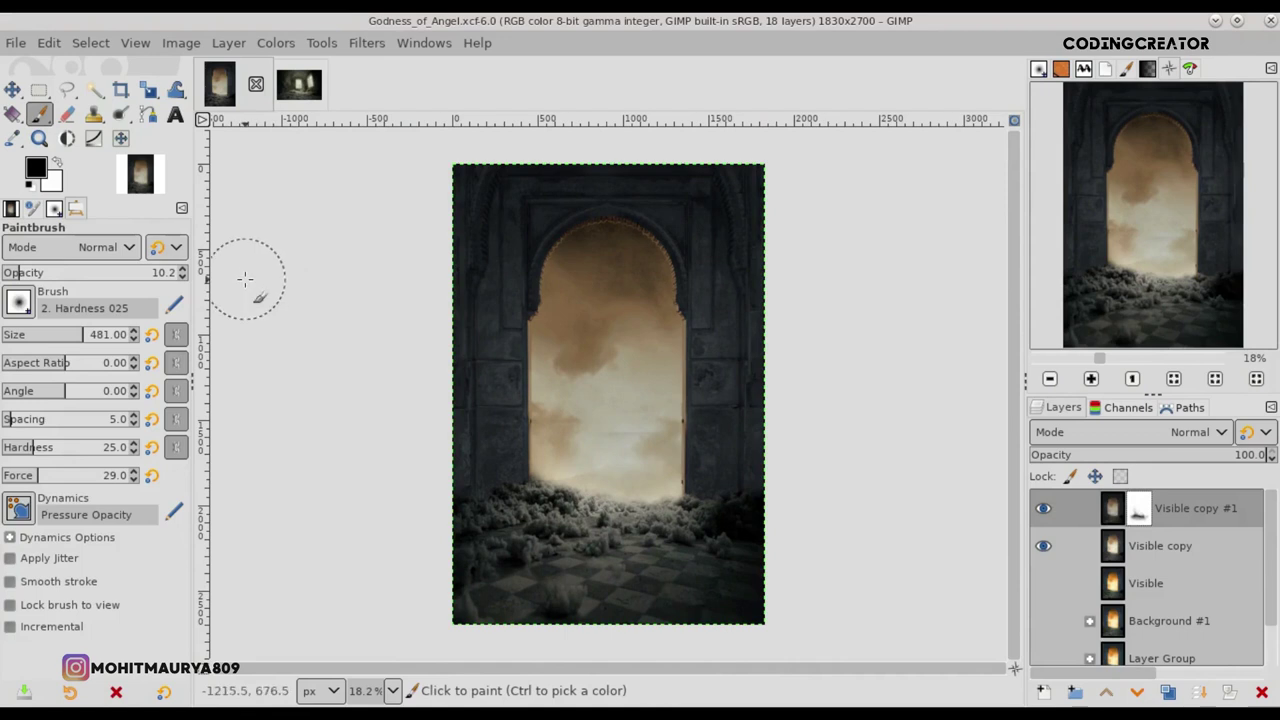
{"action": "key", "text": "x"}
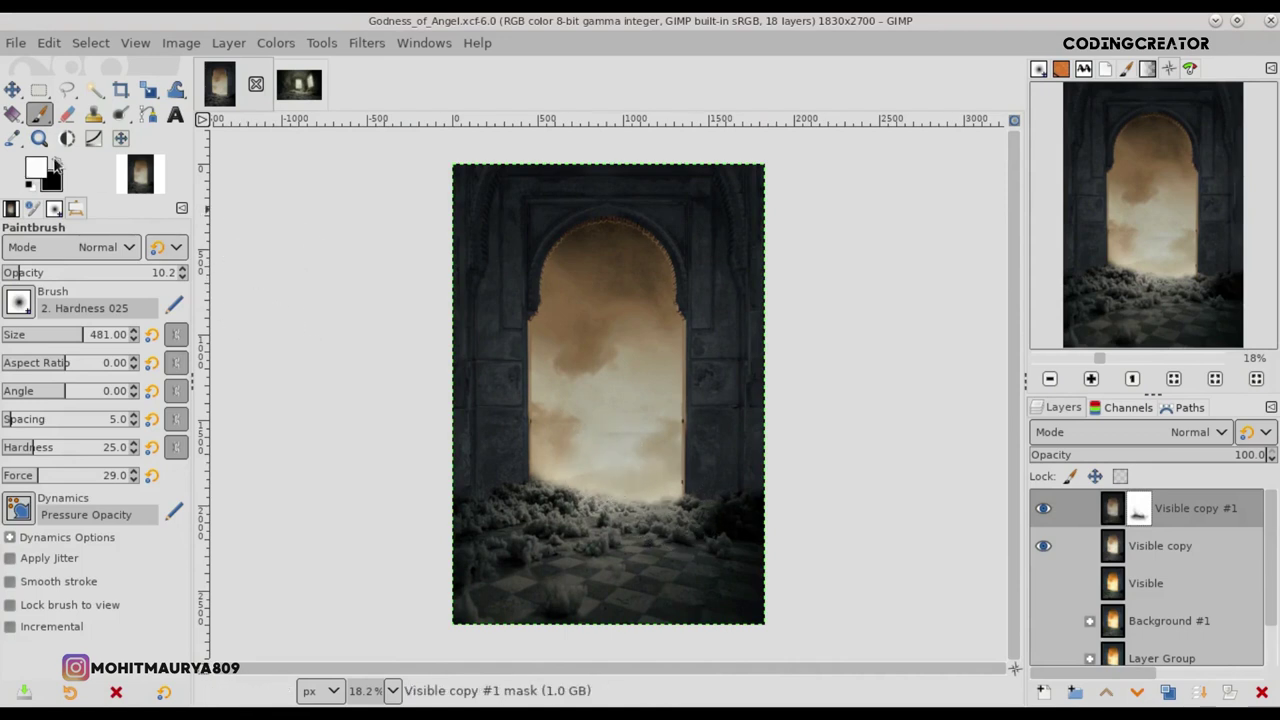
{"action": "left_click_drag", "start_coordinate": [578, 472], "coordinate": [650, 500]}
{"action": "scroll", "coordinate": [650, 500], "scroll_direction": "up", "scroll_amount": 1}
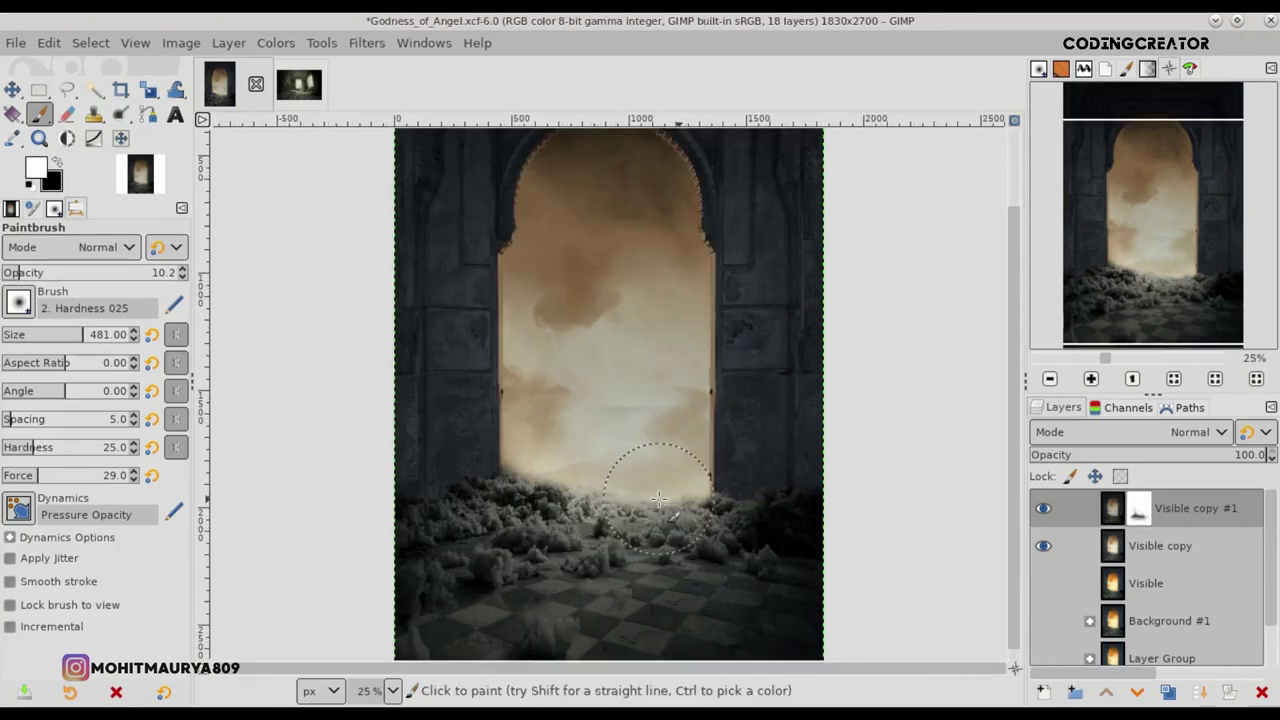
{"action": "mouse_move", "coordinate": [697, 458]}
{"action": "left_mouse_down"}
{"action": "mouse_move", "coordinate": [600, 443]}
{"action": "mouse_move", "coordinate": [543, 457]}
{"action": "mouse_move", "coordinate": [675, 423]}
{"action": "mouse_move", "coordinate": [673, 481]}
{"action": "mouse_move", "coordinate": [614, 457]}
{"action": "left_mouse_up"}
{"action": "left_click", "coordinate": [57, 167]}
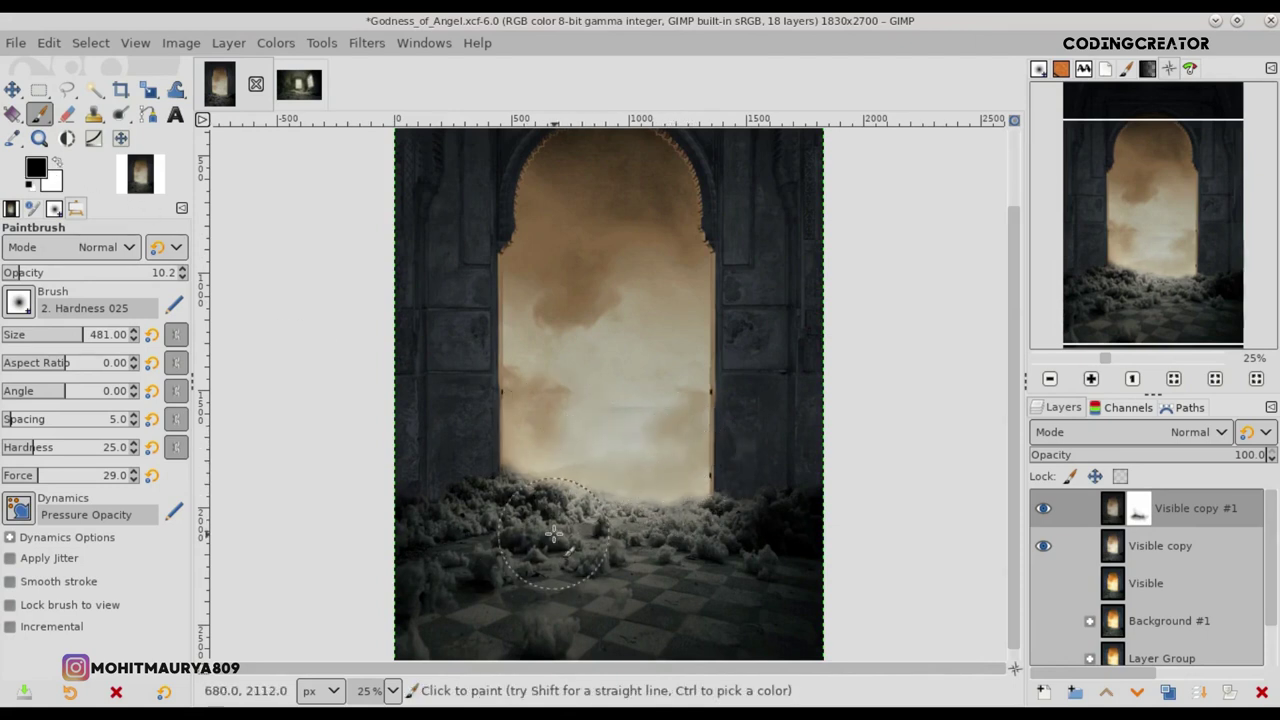
{"action": "left_click", "coordinate": [1043, 546]}
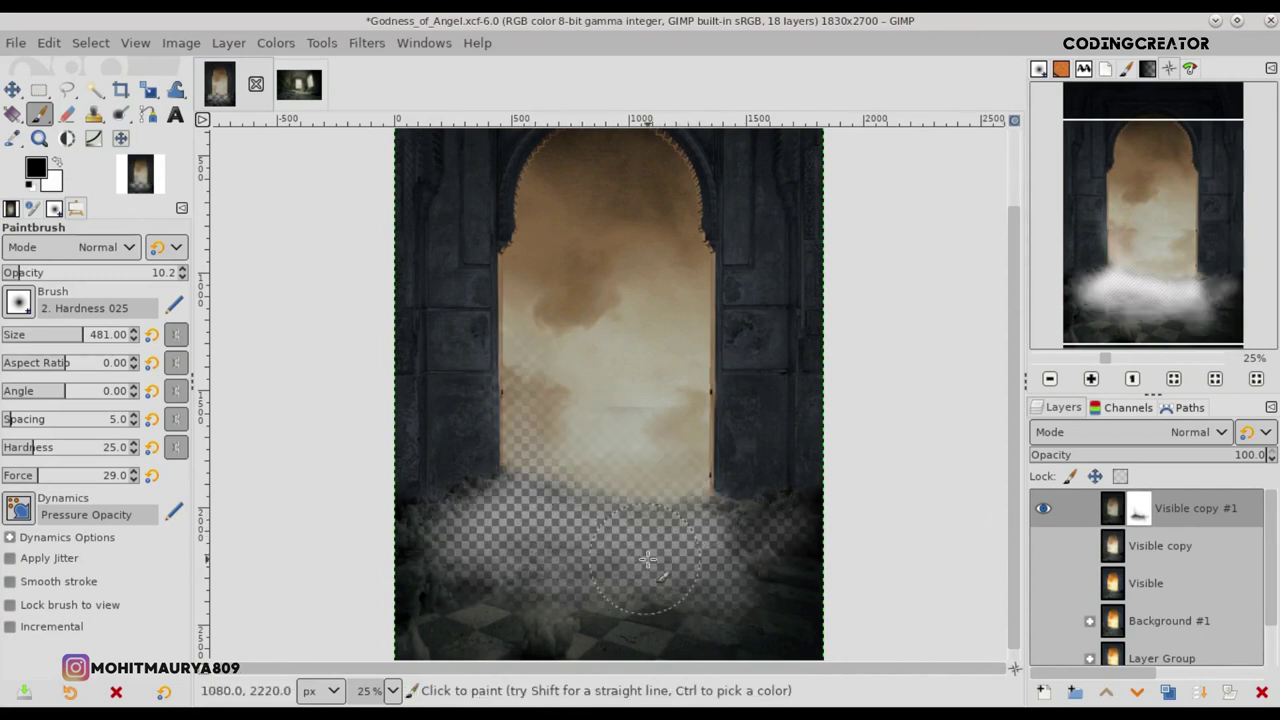
{"action": "scroll", "coordinate": [532, 505], "scroll_direction": "down", "scroll_amount": 1}
{"action": "scroll", "coordinate": [532, 505], "scroll_direction": "down", "scroll_amount": 1}
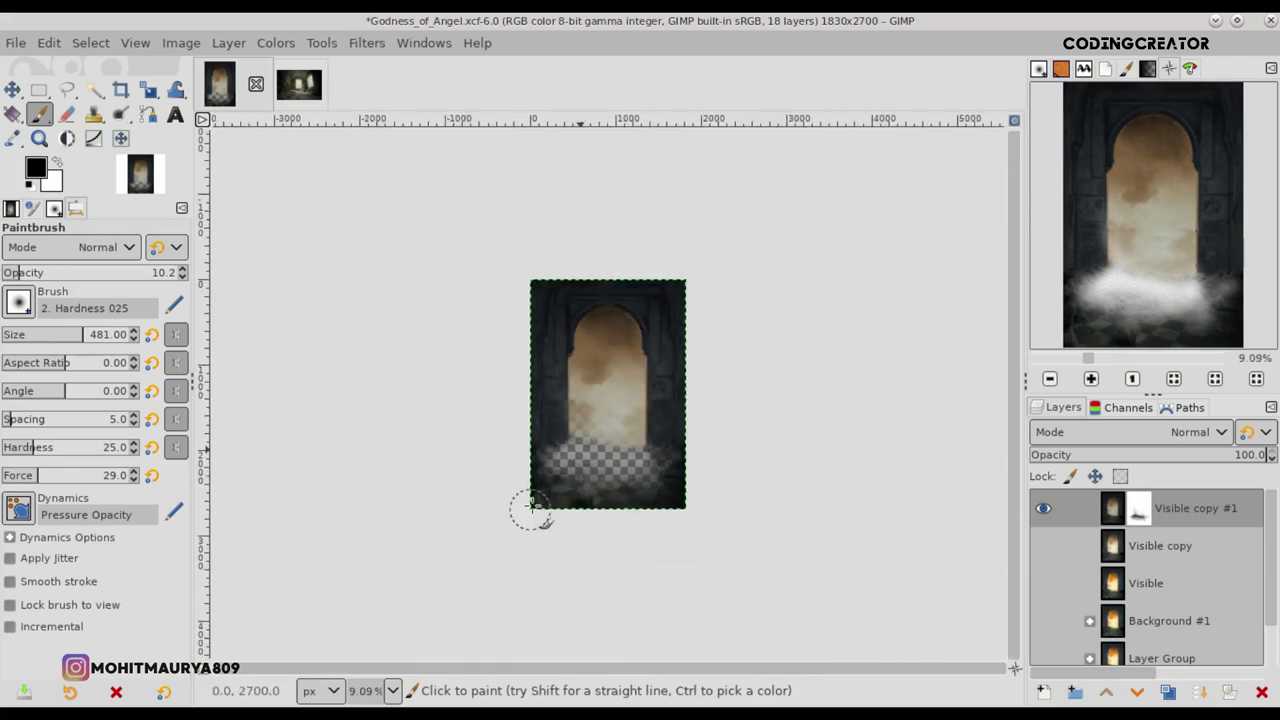
{"action": "key", "text": "m"}
{"action": "left_click", "coordinate": [1040, 549]}
{"action": "double_click", "coordinate": [1040, 550]}
{"action": "left_click", "coordinate": [1110, 515]}
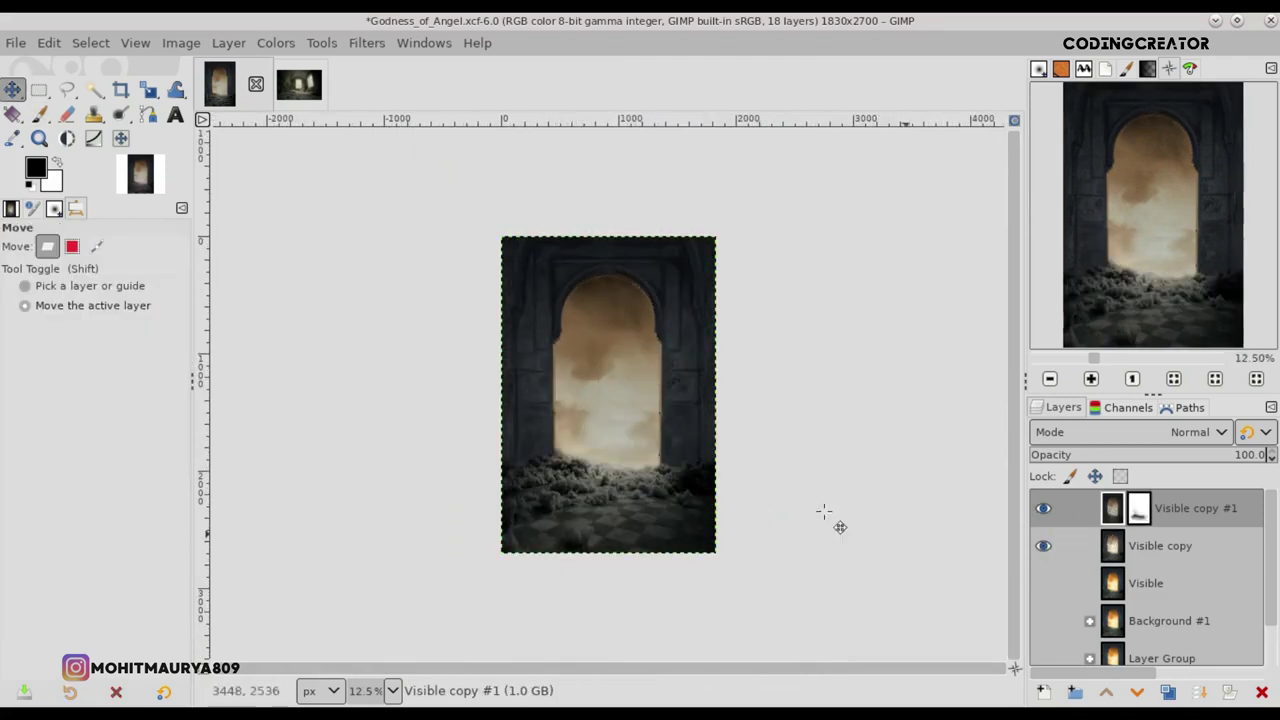
{"action": "scroll", "coordinate": [577, 453], "scroll_direction": "up", "scroll_amount": 1}
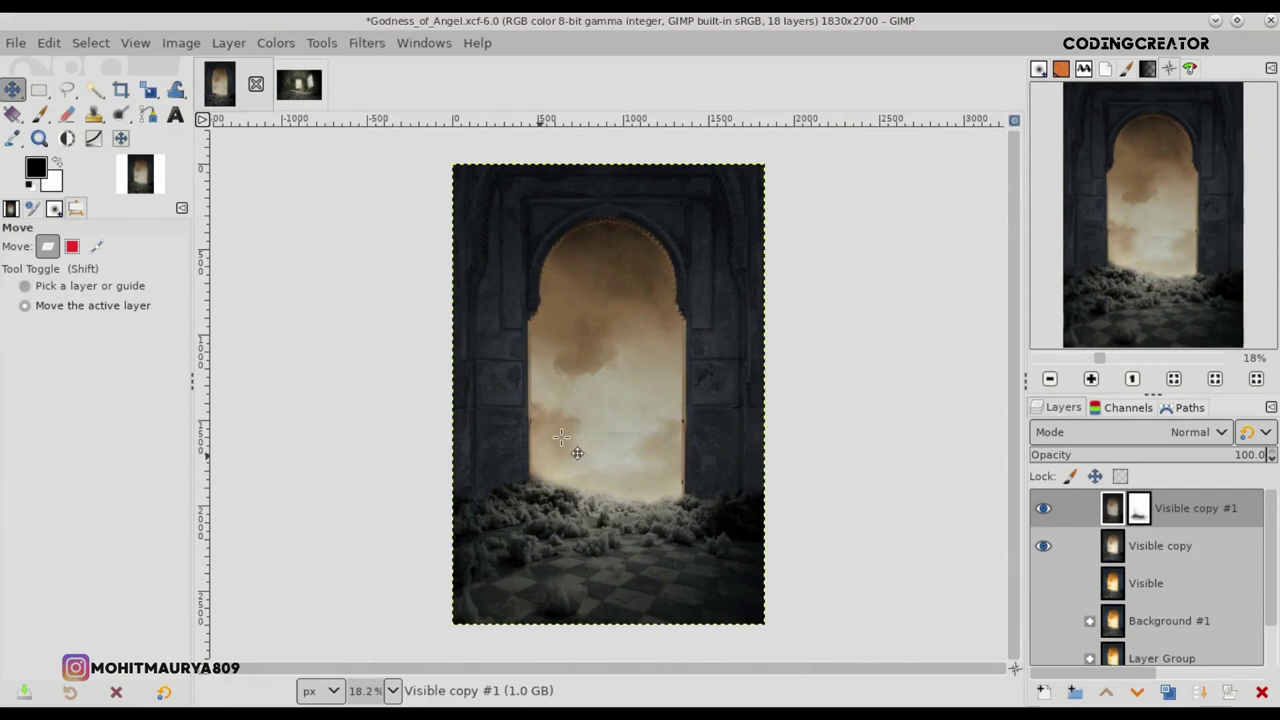
Step: Add a merged New from Visible snapshot layer on top, briefly opening and cancelling Hue-Saturation
{"action": "right_click", "coordinate": [1114, 508]}
{"action": "left_click", "coordinate": [960, 182]}
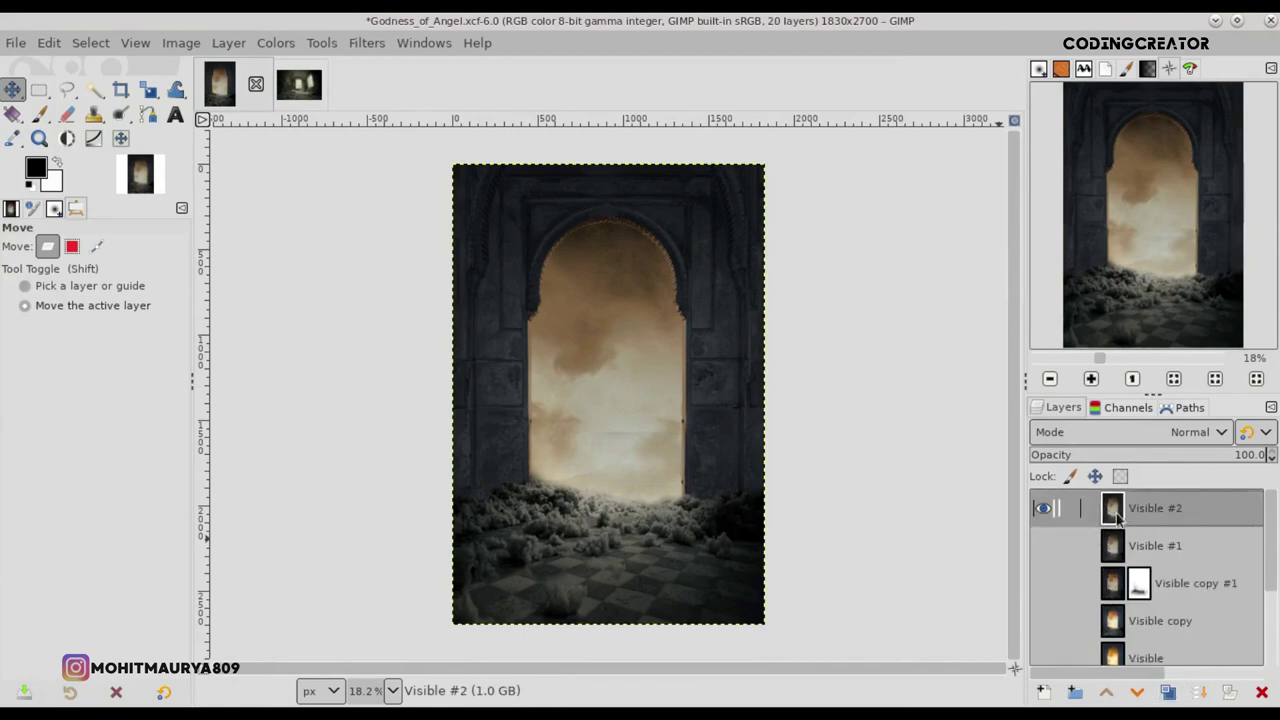
{"action": "left_click", "coordinate": [284, 41]}
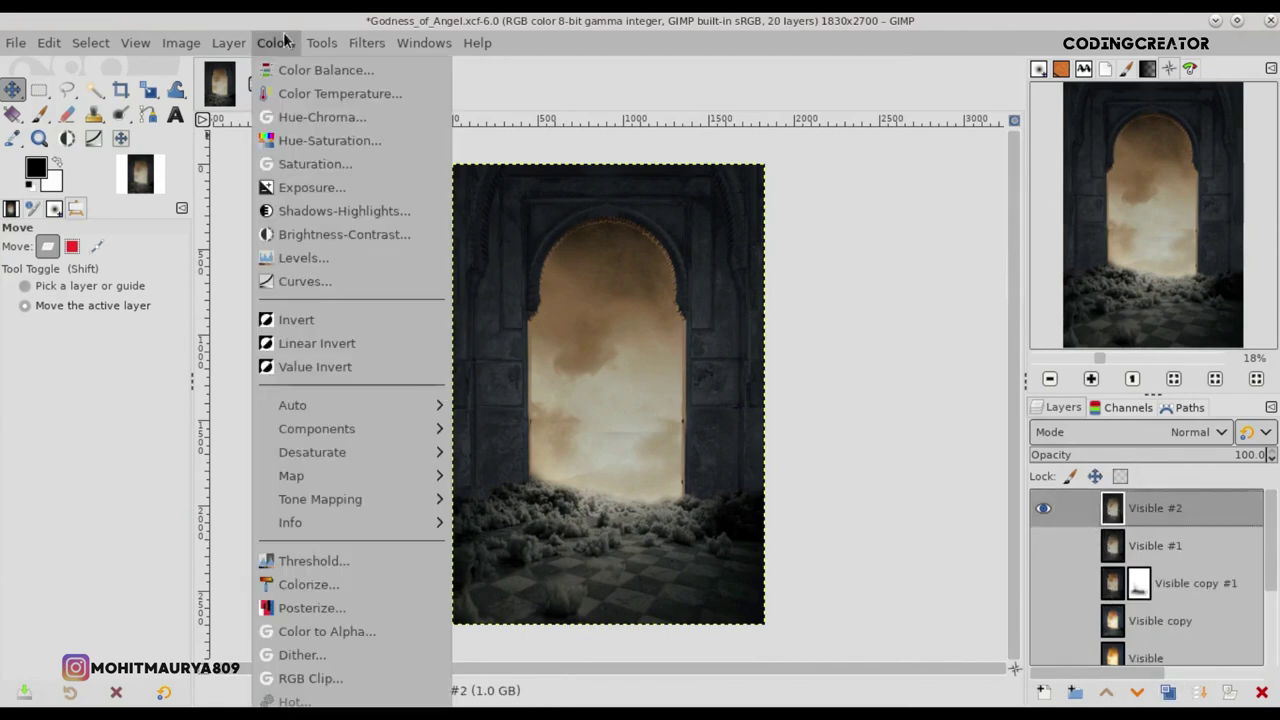
{"action": "left_click", "coordinate": [299, 146]}
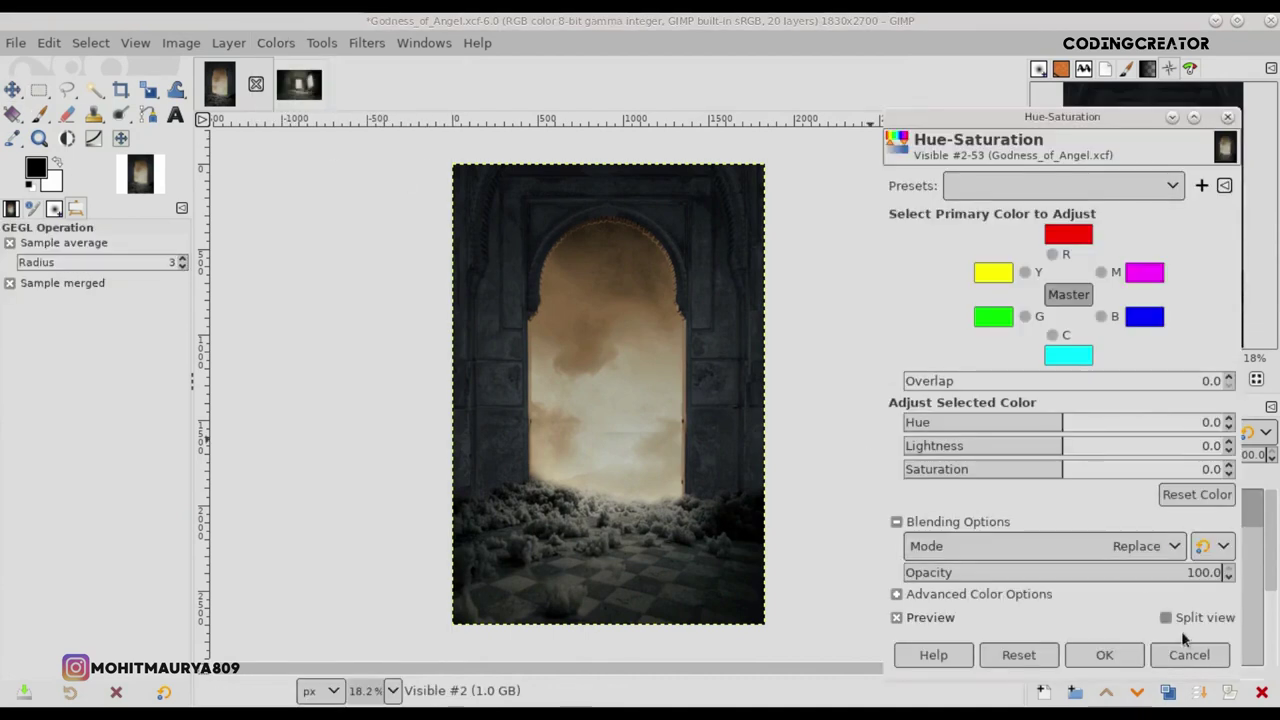
{"action": "key", "text": "Escape"}
{"action": "left_click", "coordinate": [282, 45]}
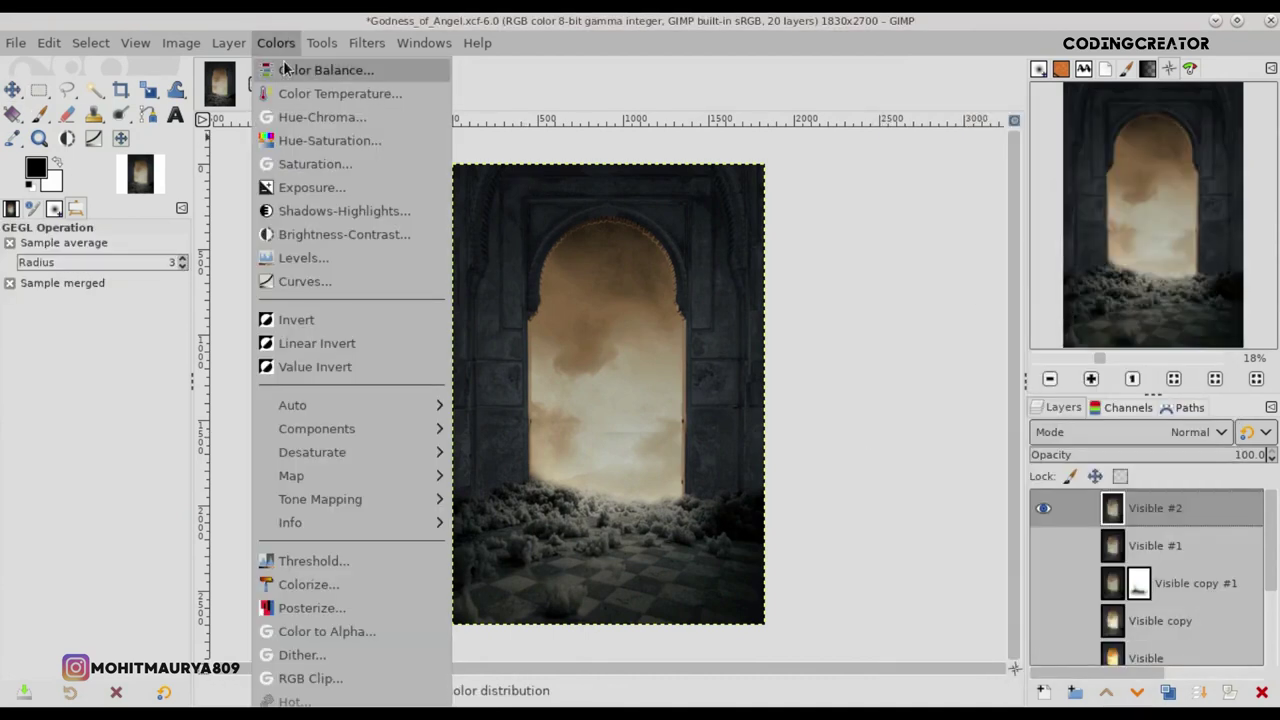
Step: Shift Color Balance shadows toward blue, midtones toward cyan, and highlights' blue to 3.8
{"action": "left_click", "coordinate": [290, 70]}
{"action": "left_click", "coordinate": [938, 233]}
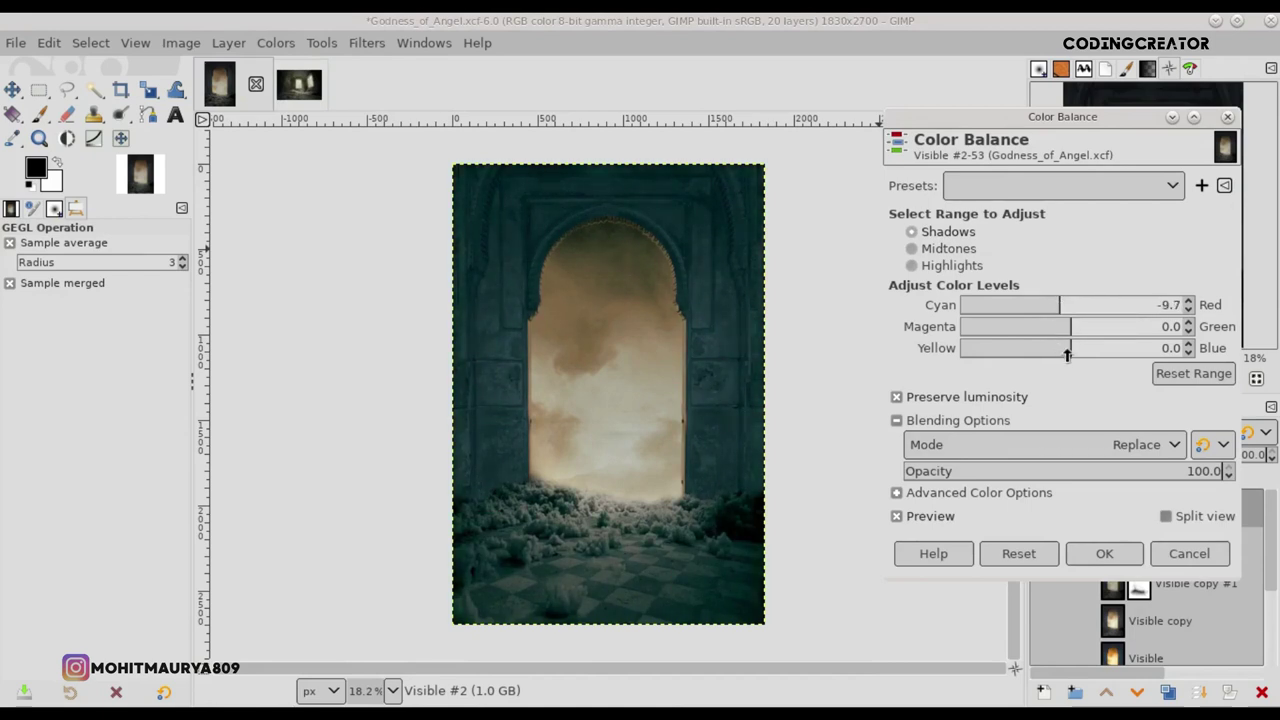
{"action": "left_click_drag", "start_coordinate": [1072, 353], "coordinate": [1077, 353]}
{"action": "left_click", "coordinate": [974, 255]}
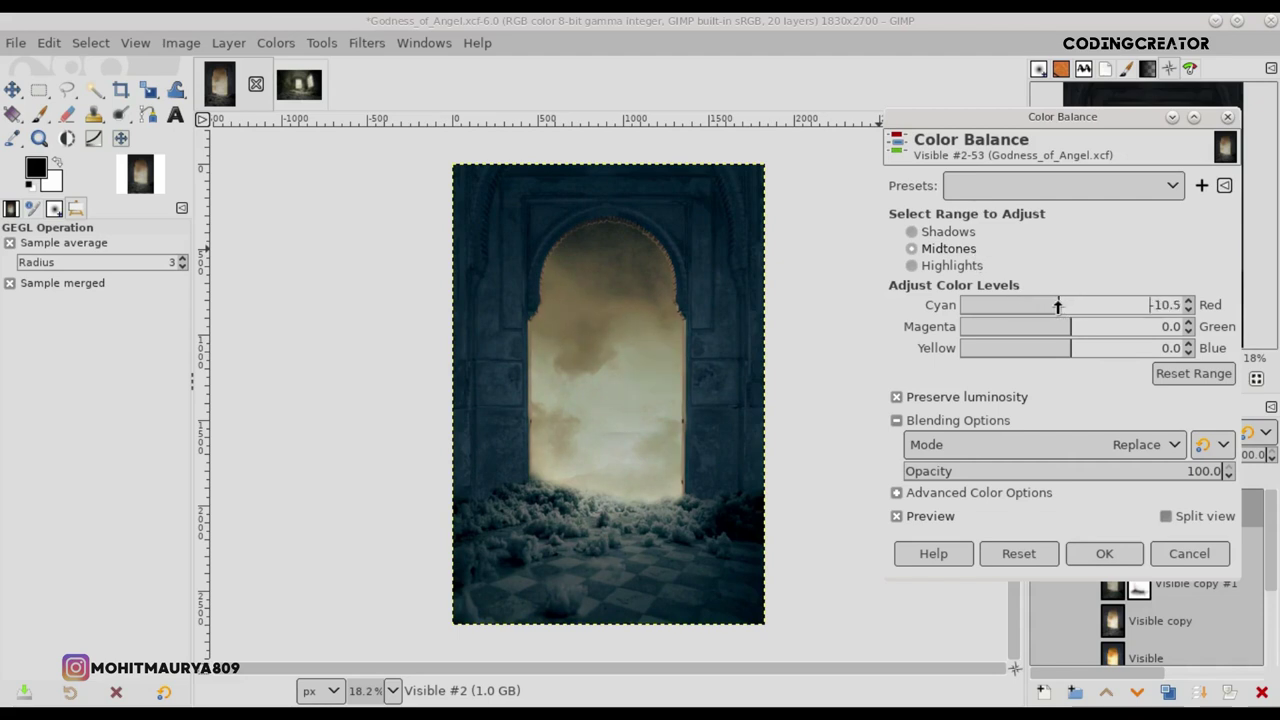
{"action": "left_click_drag", "start_coordinate": [1051, 305], "coordinate": [1053, 305]}
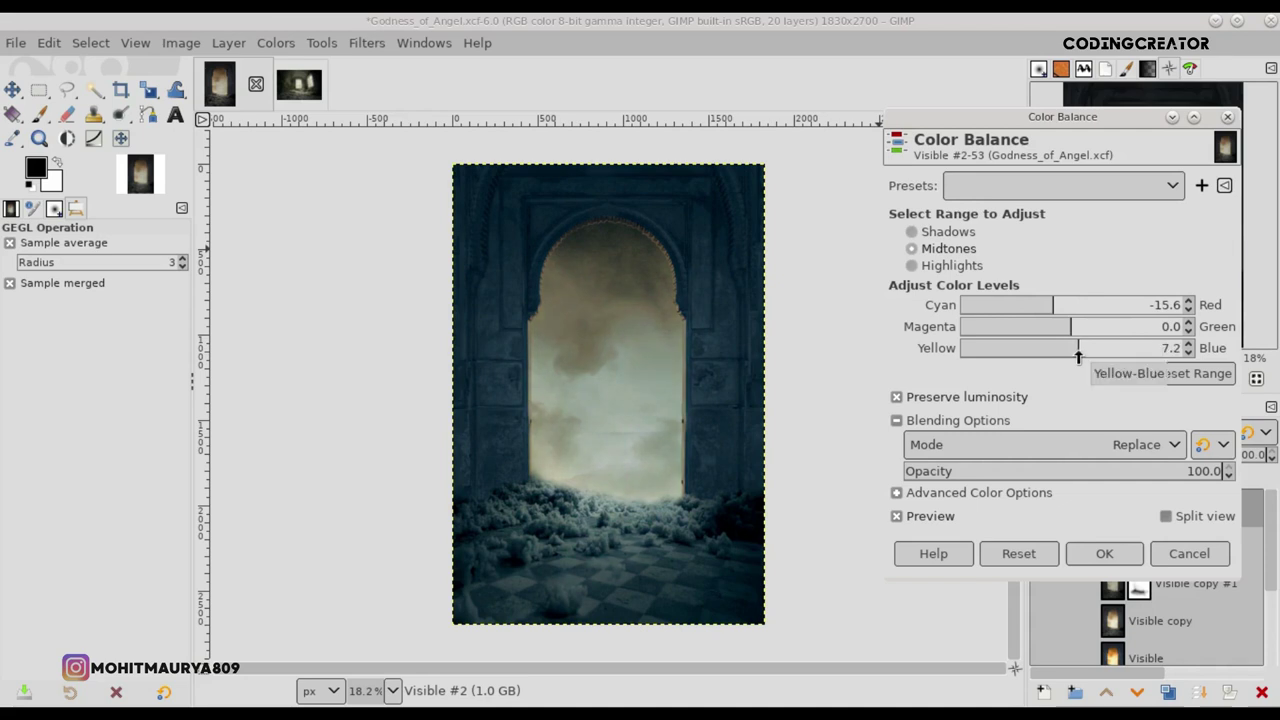
{"action": "mouse_move", "coordinate": [1074, 357]}
{"action": "left_mouse_down"}
{"action": "mouse_move", "coordinate": [1056, 353]}
{"action": "mouse_move", "coordinate": [1075, 350]}
{"action": "left_mouse_up"}
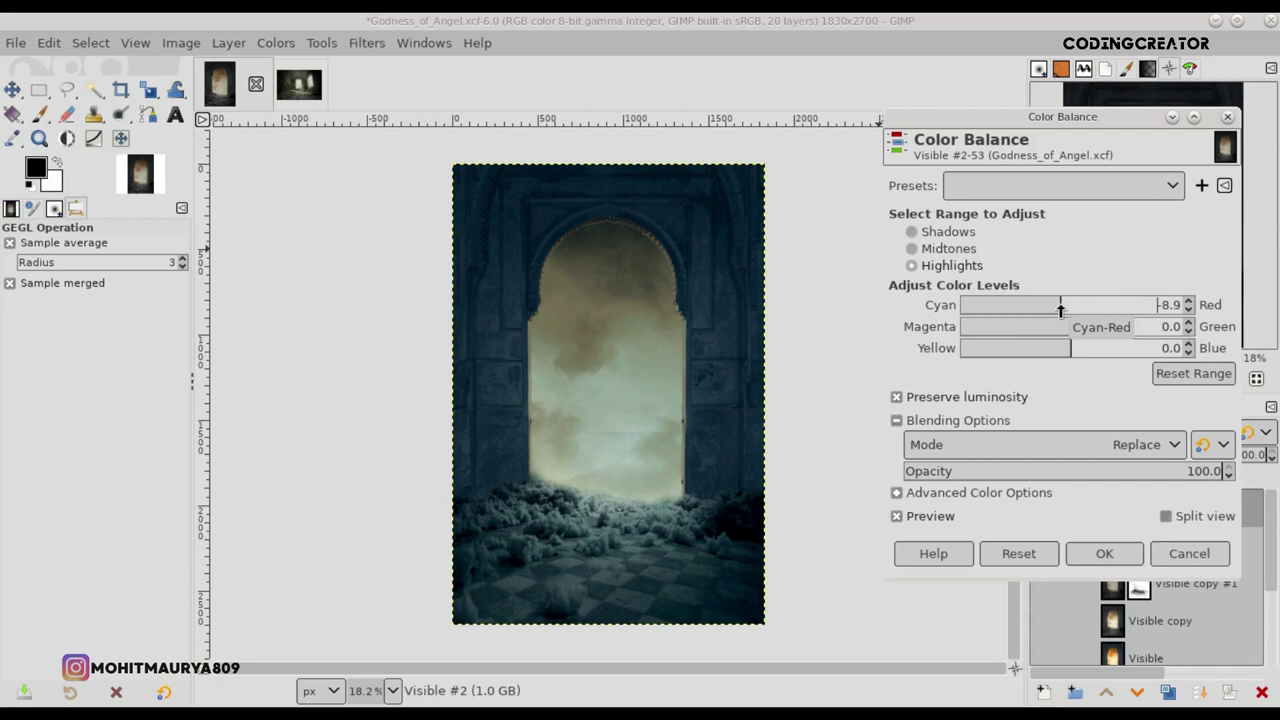
{"action": "left_click_drag", "start_coordinate": [1061, 306], "coordinate": [1062, 306]}
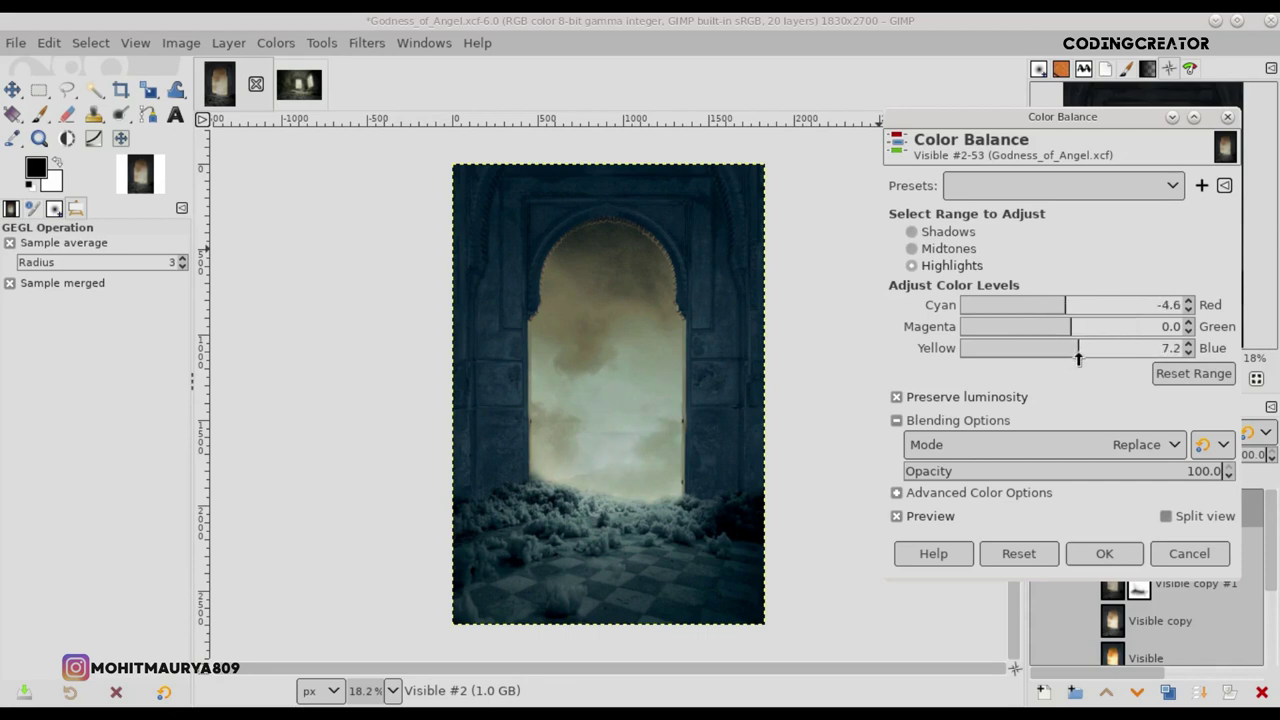
{"action": "left_click_drag", "start_coordinate": [1075, 358], "coordinate": [1074, 357]}
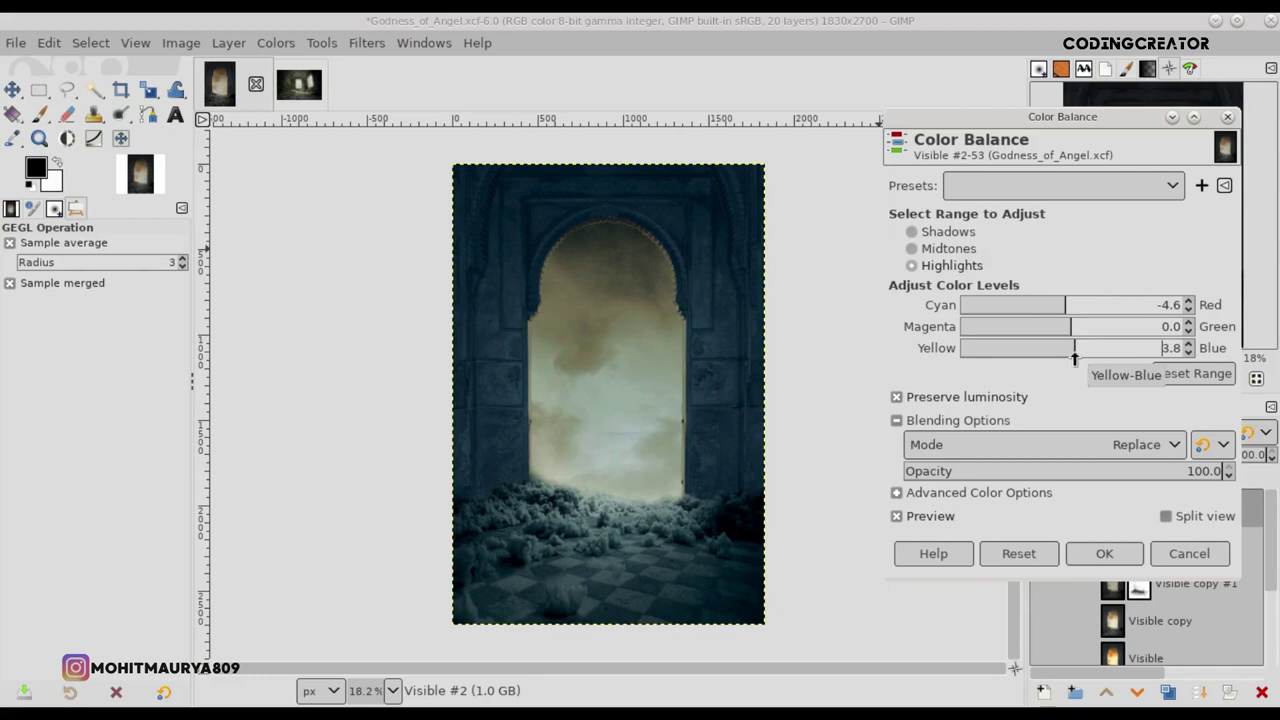
Step: Turn off Preserve luminosity, blend in Darken only mode, and apply the Color Balance
{"action": "left_click", "coordinate": [930, 397]}
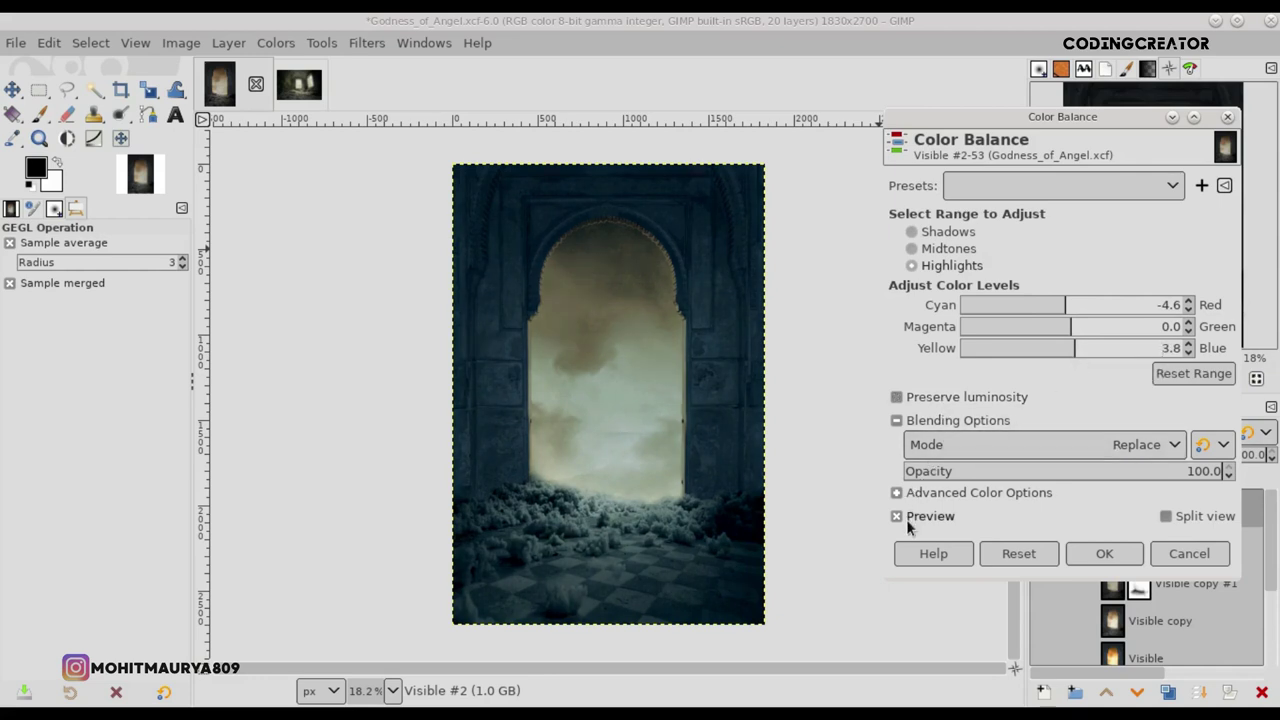
{"action": "left_click", "coordinate": [1035, 447]}
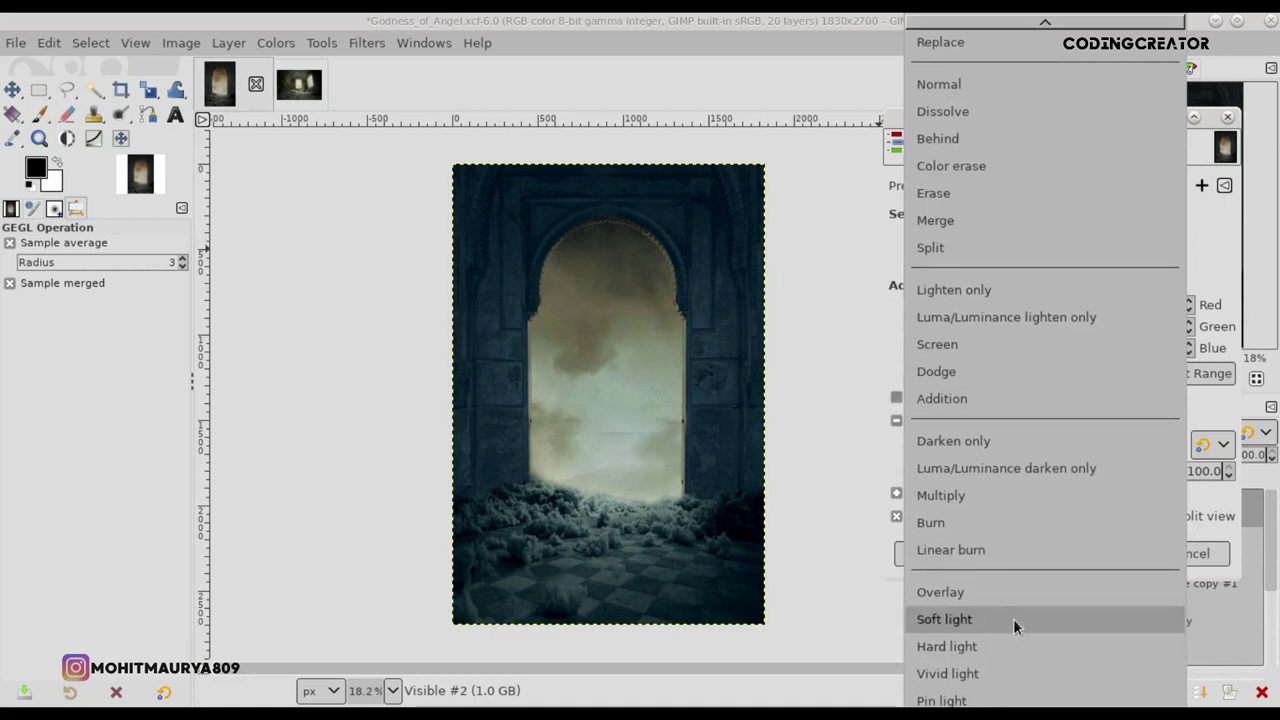
{"action": "left_click", "coordinate": [992, 449]}
{"action": "left_click", "coordinate": [921, 518]}
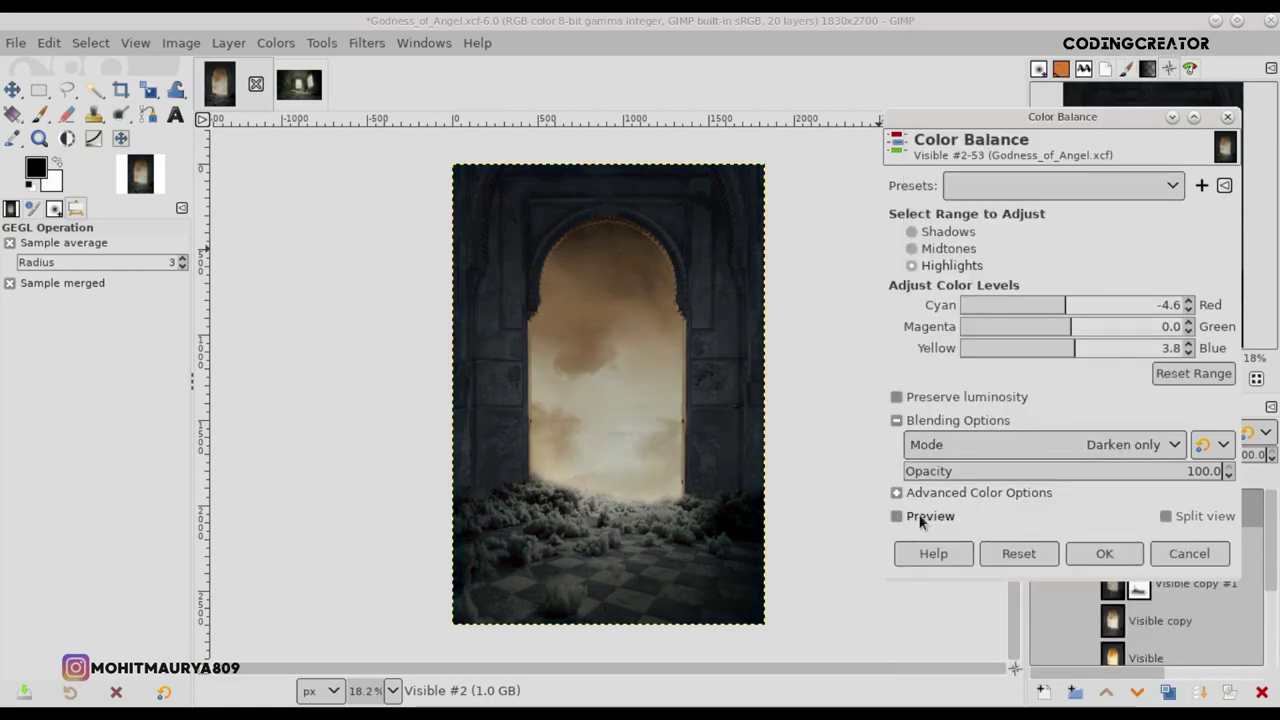
{"action": "left_click", "coordinate": [1090, 555]}
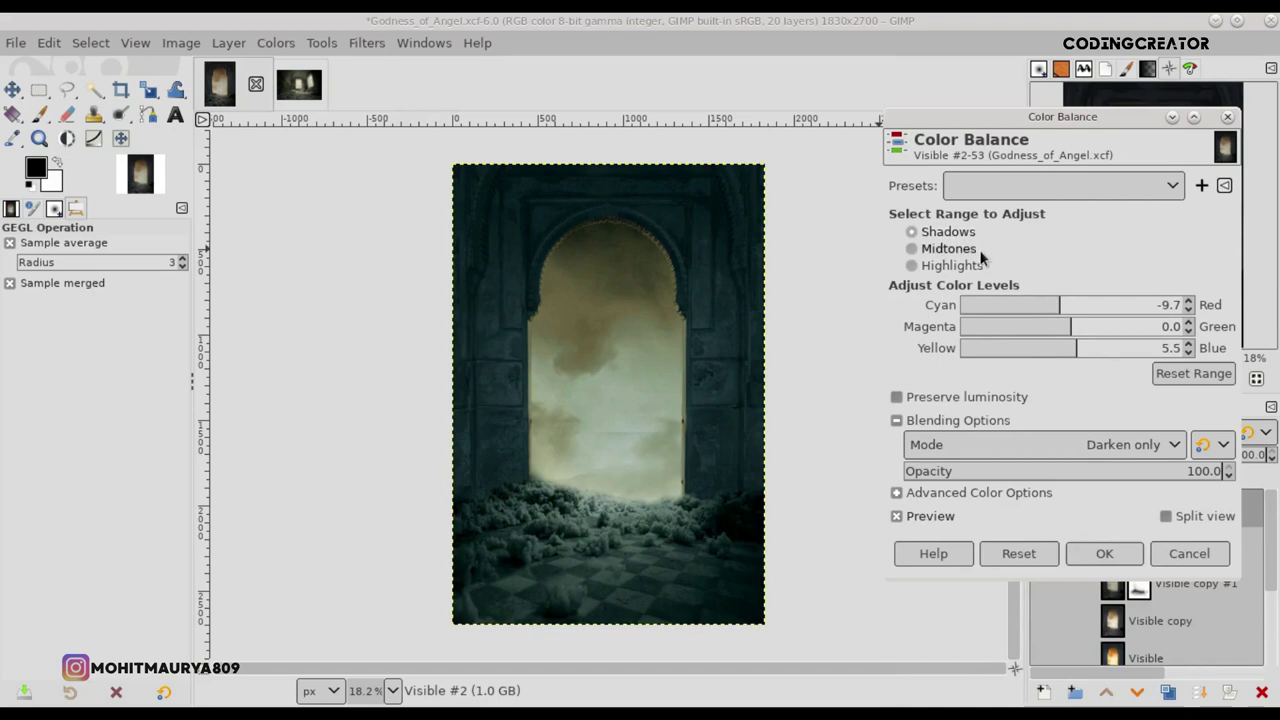
{"action": "left_click", "coordinate": [958, 267]}
{"action": "left_click", "coordinate": [1087, 556]}
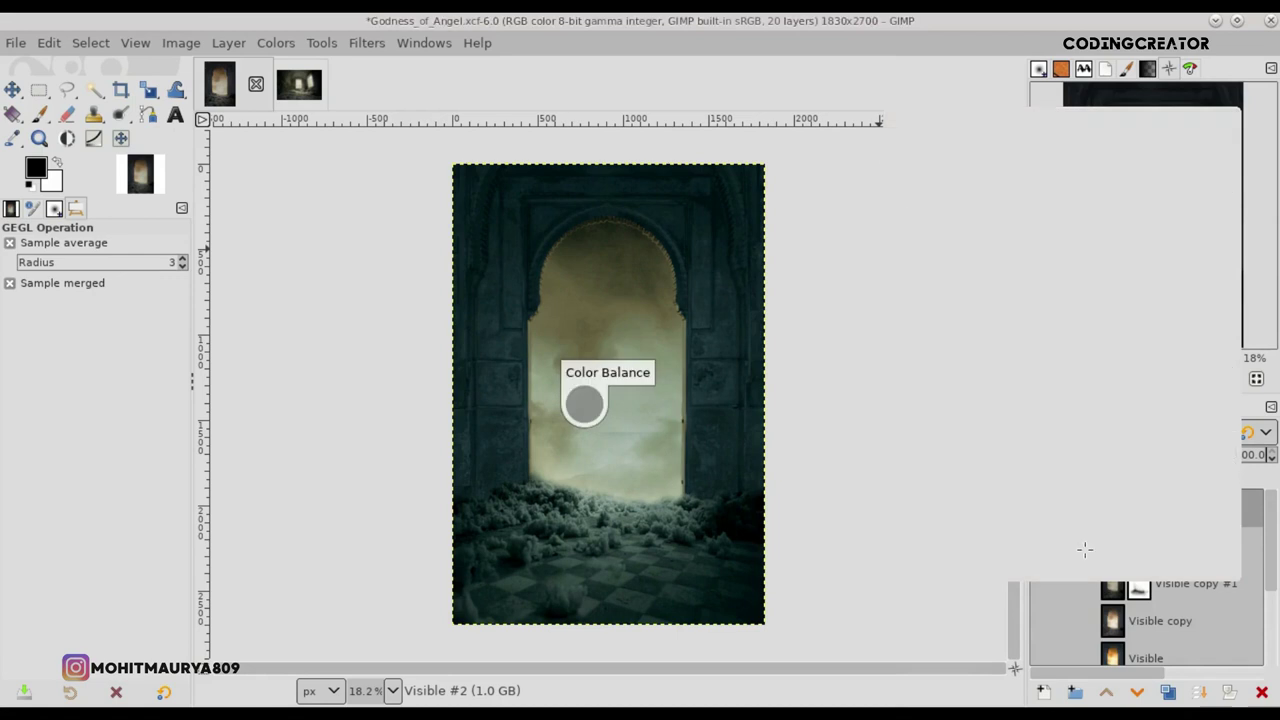
{"action": "left_click", "coordinate": [1043, 508]}
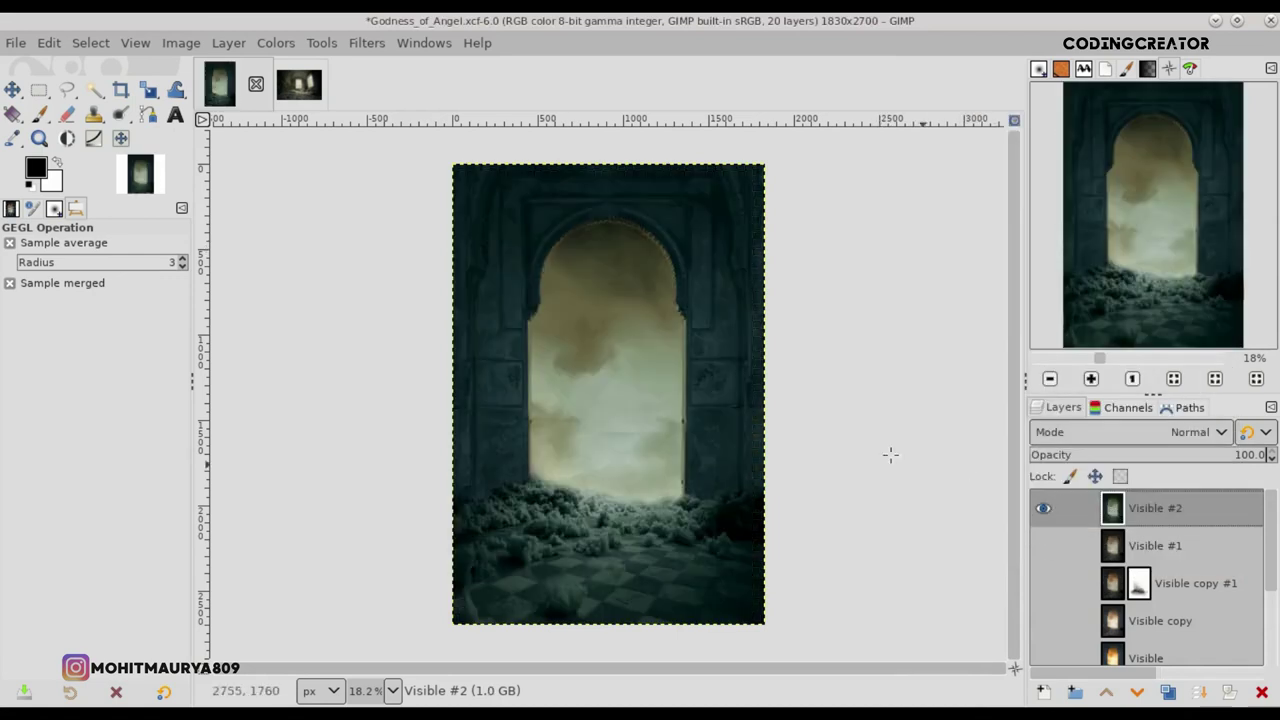
{"action": "left_click", "coordinate": [17, 43]}
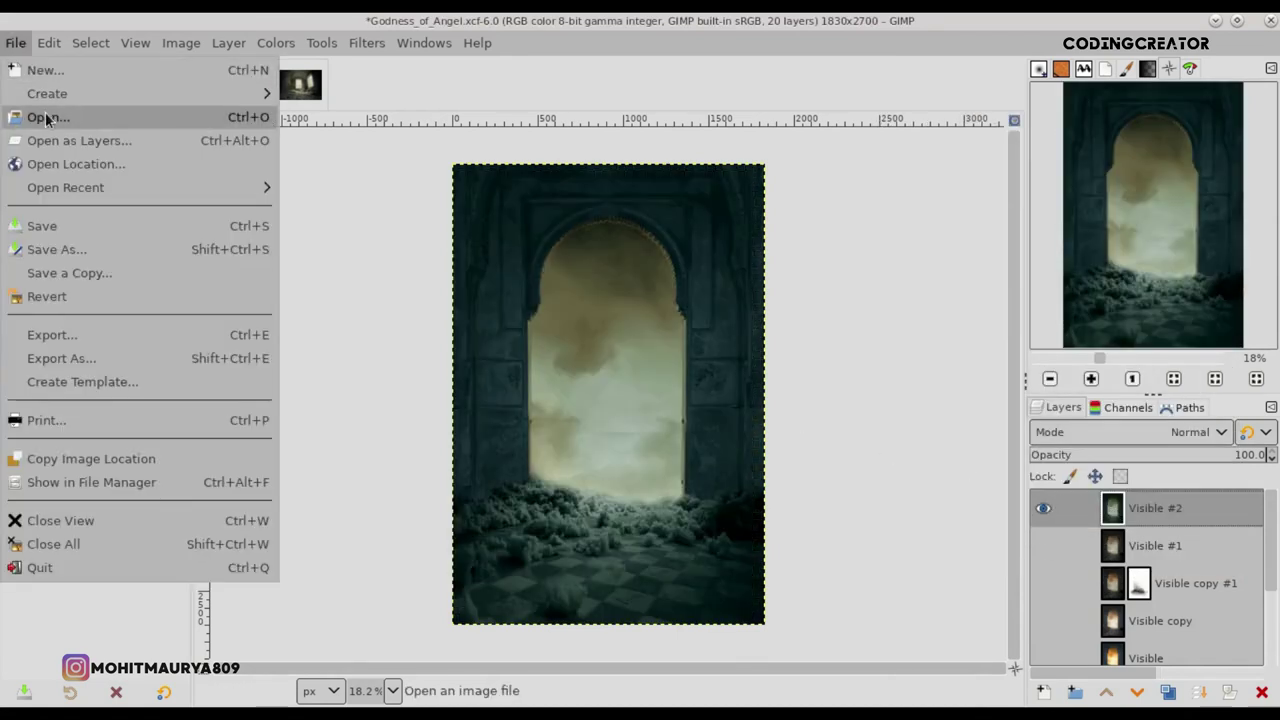
Step: Open the rey_cosplay24 photo of the woman holding a staff
{"action": "left_click", "coordinate": [45, 113]}
{"action": "left_click", "coordinate": [231, 321]}
{"action": "left_click", "coordinate": [587, 641]}
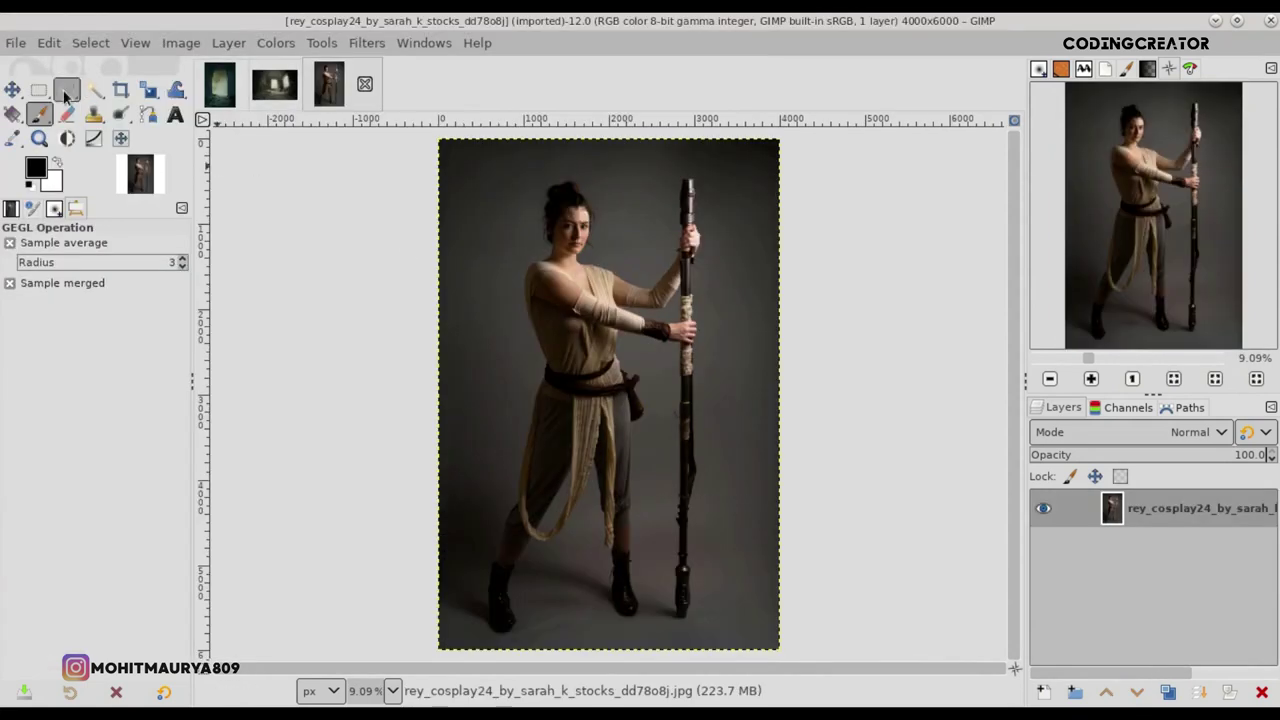
Step: Duplicate the photo layer and add an alpha channel to the copy
{"action": "left_click", "coordinate": [67, 89]}
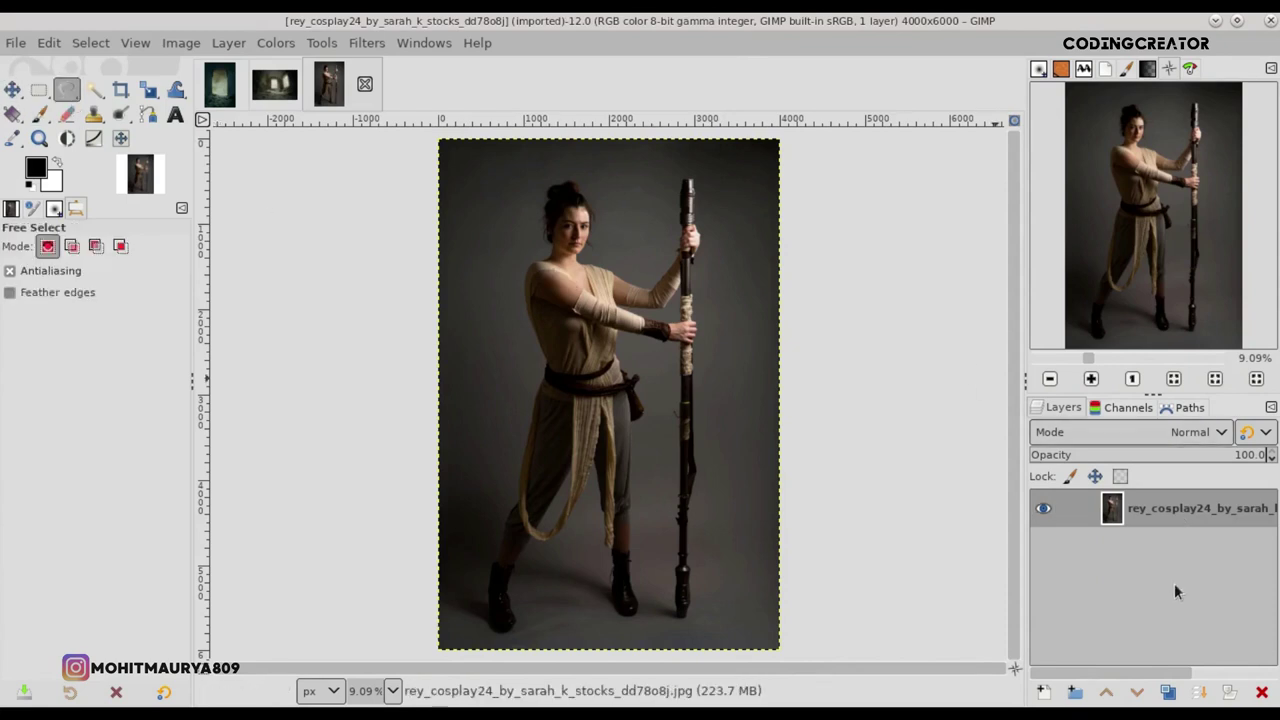
{"action": "left_click", "coordinate": [1168, 693]}
{"action": "right_click", "coordinate": [1062, 545]}
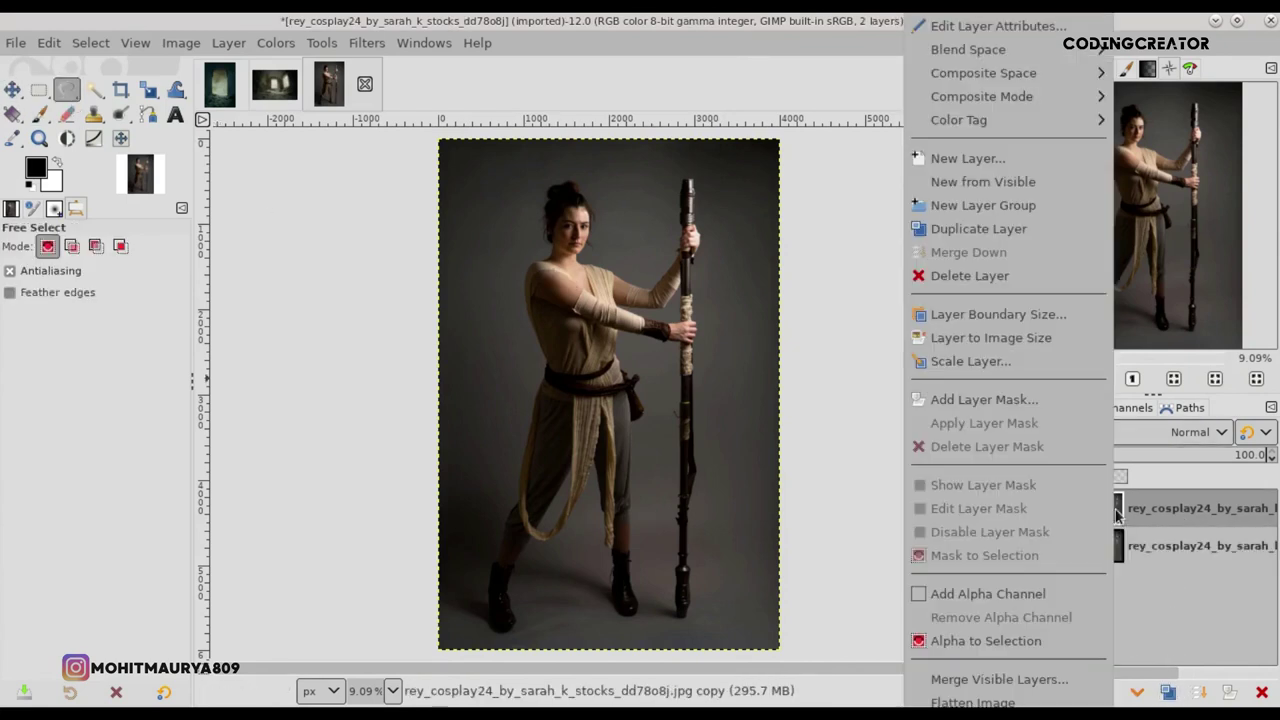
{"action": "left_click", "coordinate": [1027, 597]}
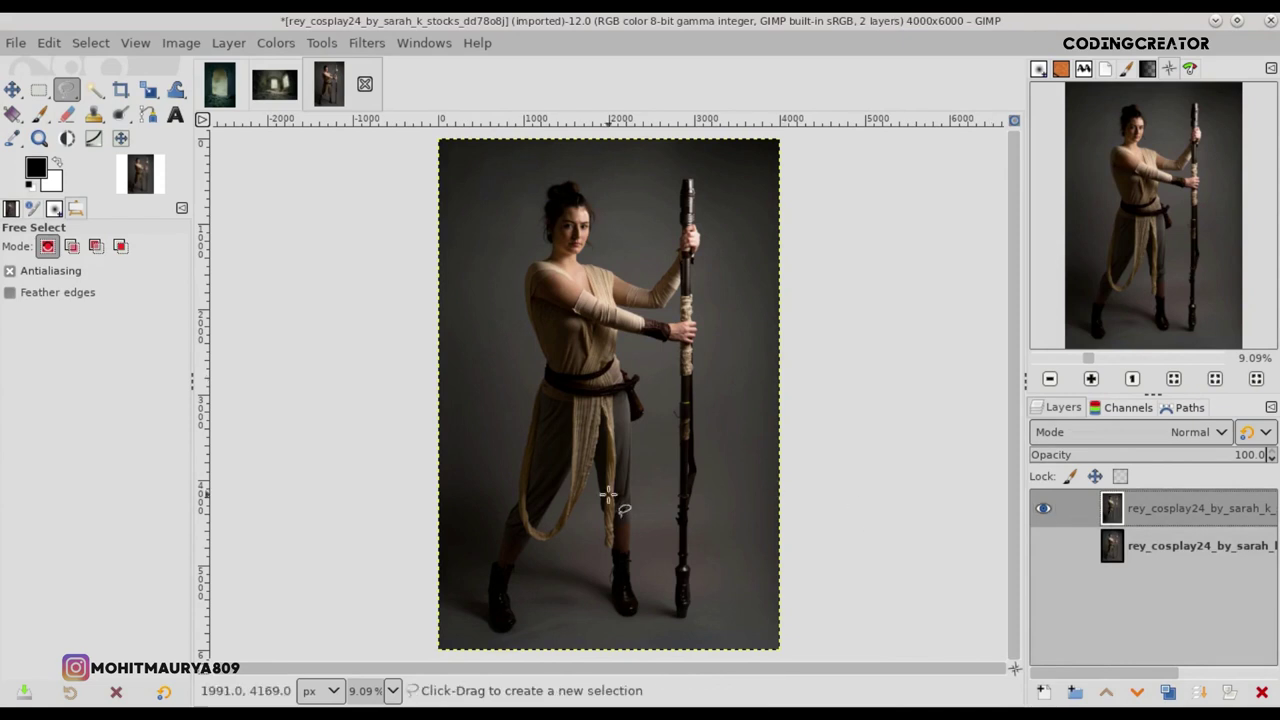
Step: Start a Free Select outline around the woman's neck, shoulder and arm
{"action": "scroll", "coordinate": [537, 366], "scroll_direction": "up", "scroll_amount": 3}
{"action": "scroll", "coordinate": [537, 366], "scroll_direction": "up", "scroll_amount": 2}
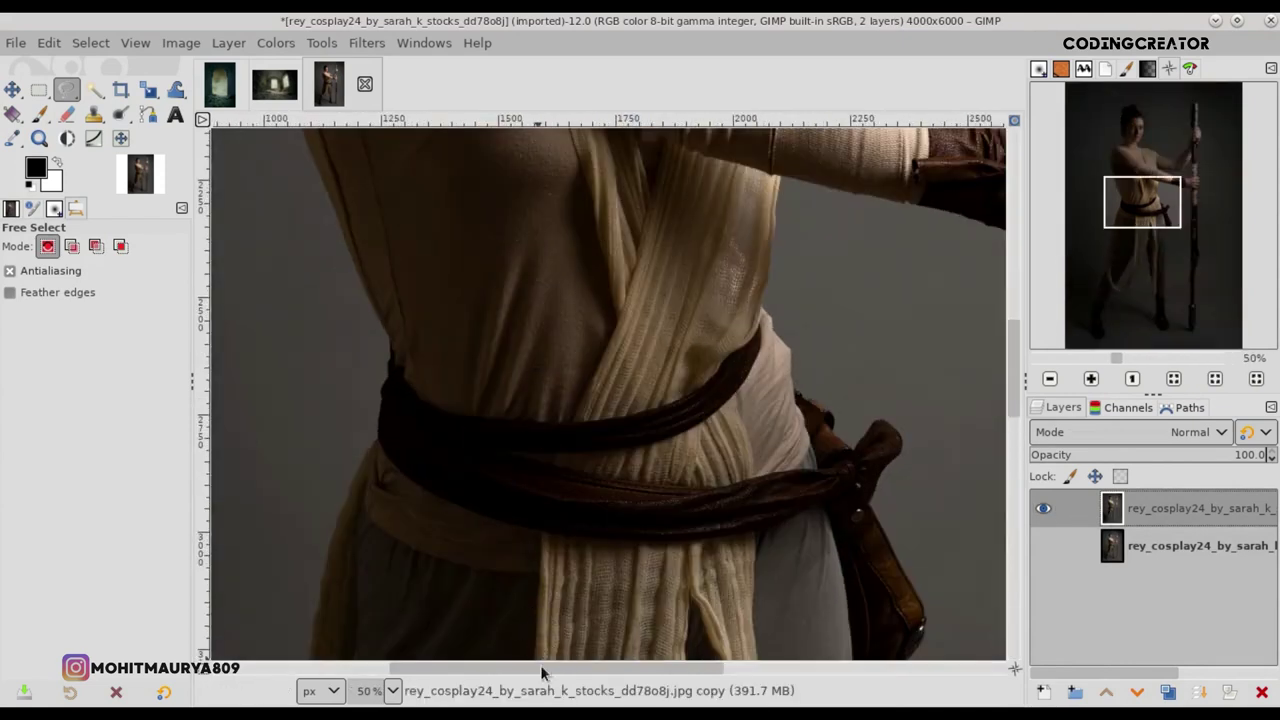
{"action": "scroll", "coordinate": [543, 670], "scroll_direction": "left", "scroll_amount": 1}
{"action": "scroll", "coordinate": [421, 361], "scroll_direction": "up", "scroll_amount": 2}
{"action": "left_click_drag", "start_coordinate": [1011, 375], "coordinate": [1003, 274]}
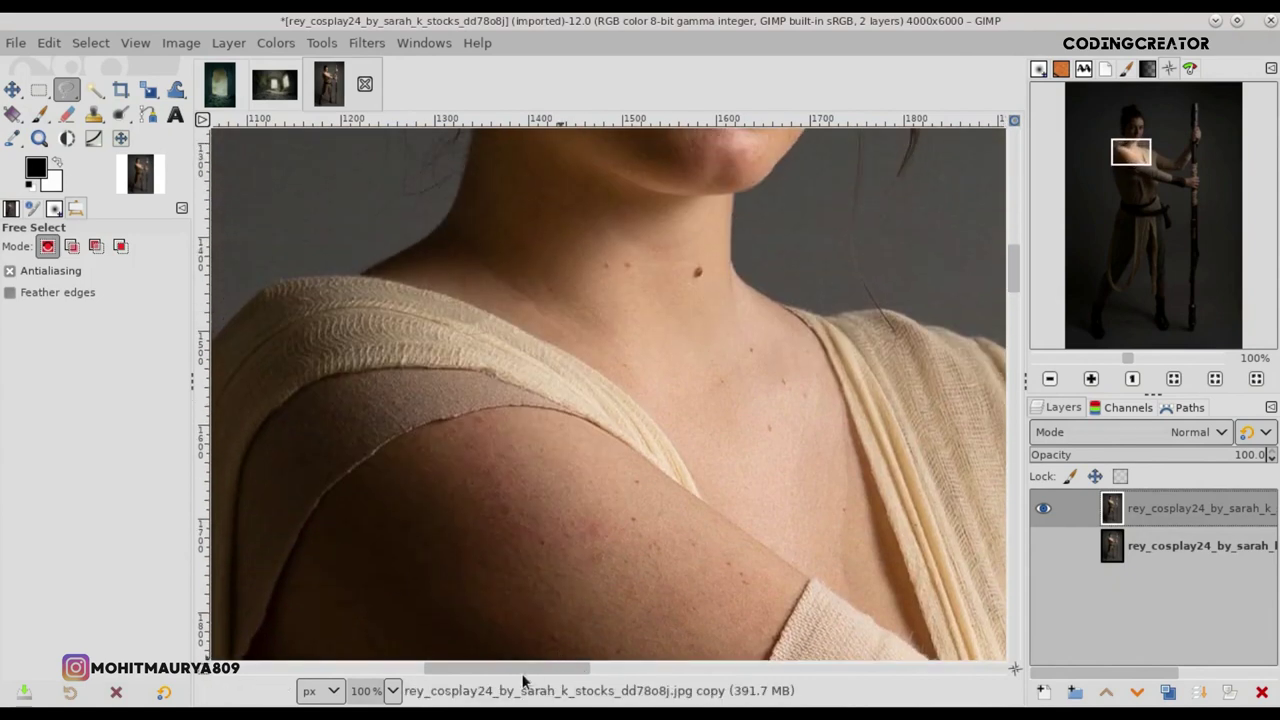
{"action": "left_click_drag", "start_coordinate": [522, 680], "coordinate": [500, 679]}
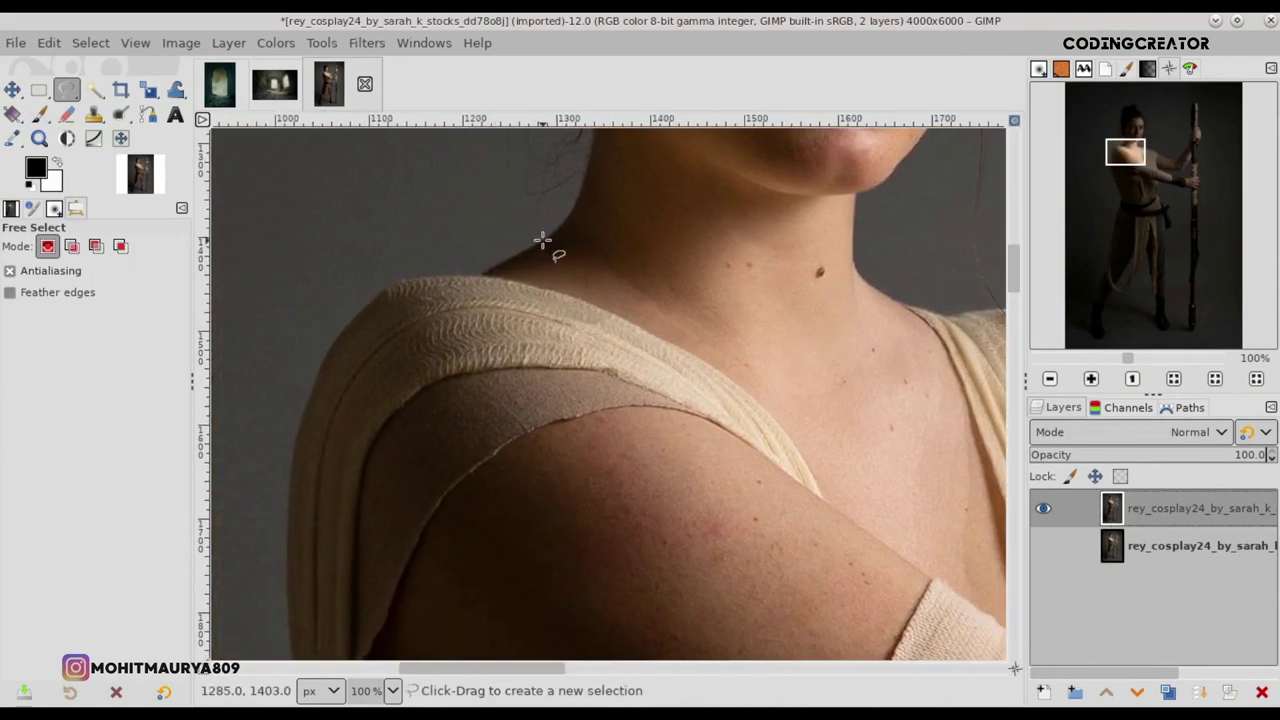
{"action": "scroll", "coordinate": [541, 240], "scroll_direction": "up", "scroll_amount": 3}
{"action": "left_click", "coordinate": [543, 240]}
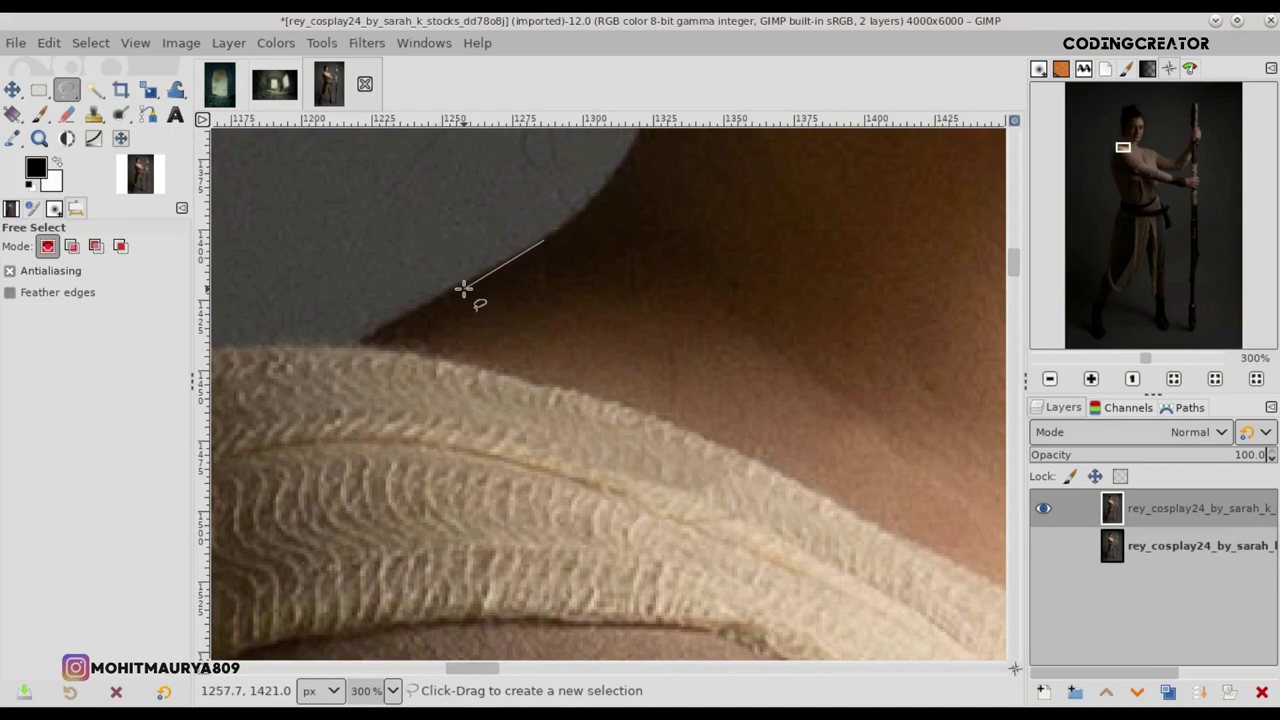
{"action": "left_click", "coordinate": [406, 316]}
{"action": "left_click", "coordinate": [275, 345]}
{"action": "left_click_drag", "start_coordinate": [470, 668], "coordinate": [443, 668]}
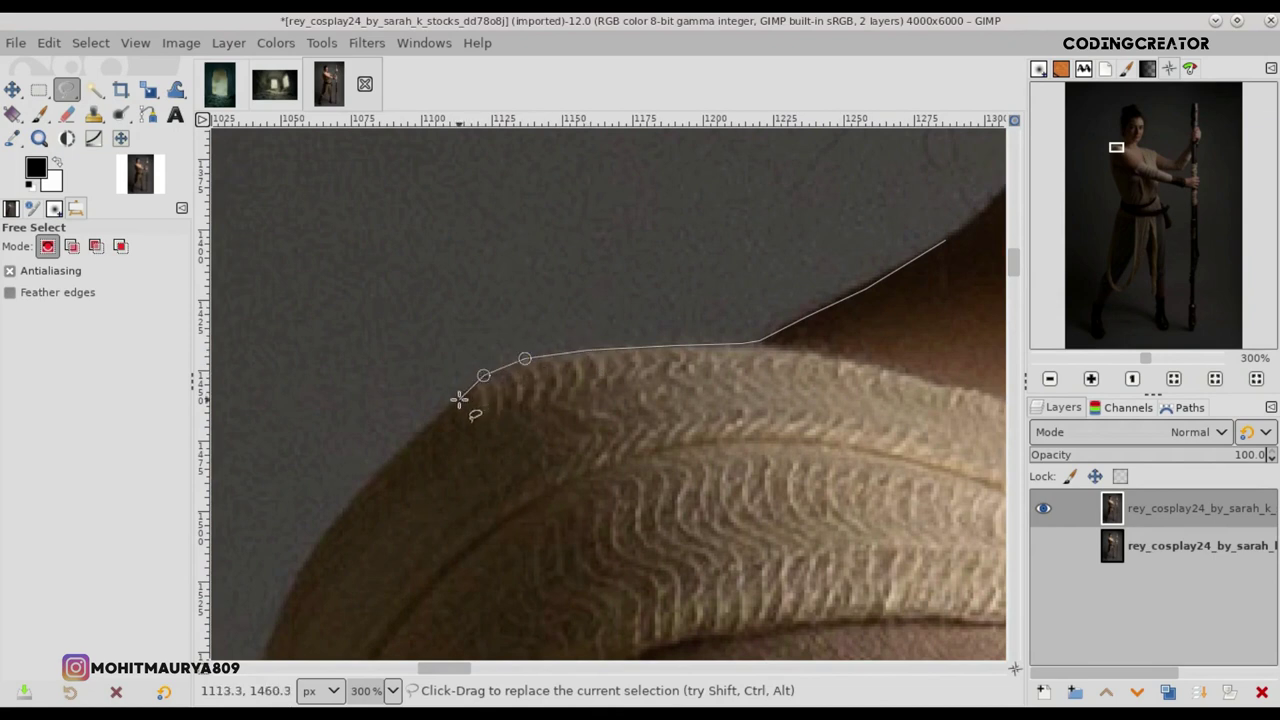
{"action": "left_click", "coordinate": [385, 468]}
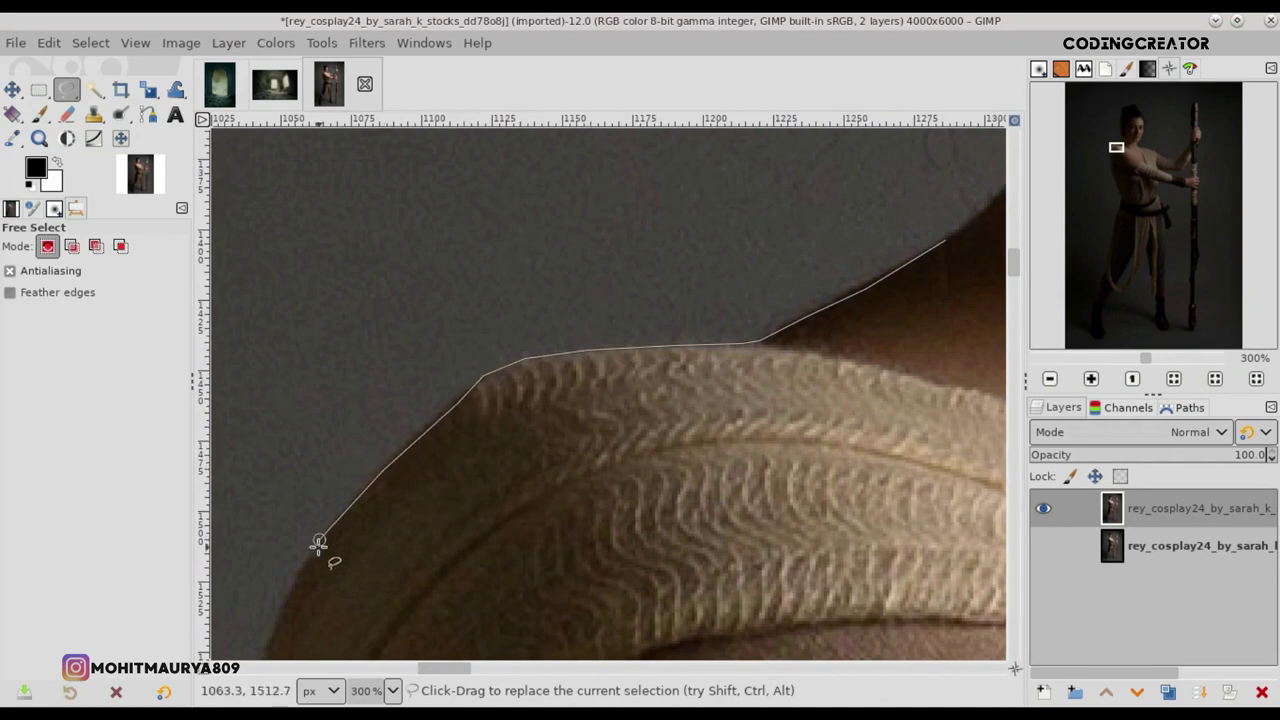
{"action": "left_click", "coordinate": [290, 596]}
{"action": "scroll", "coordinate": [1014, 262], "scroll_direction": "down", "scroll_amount": 5}
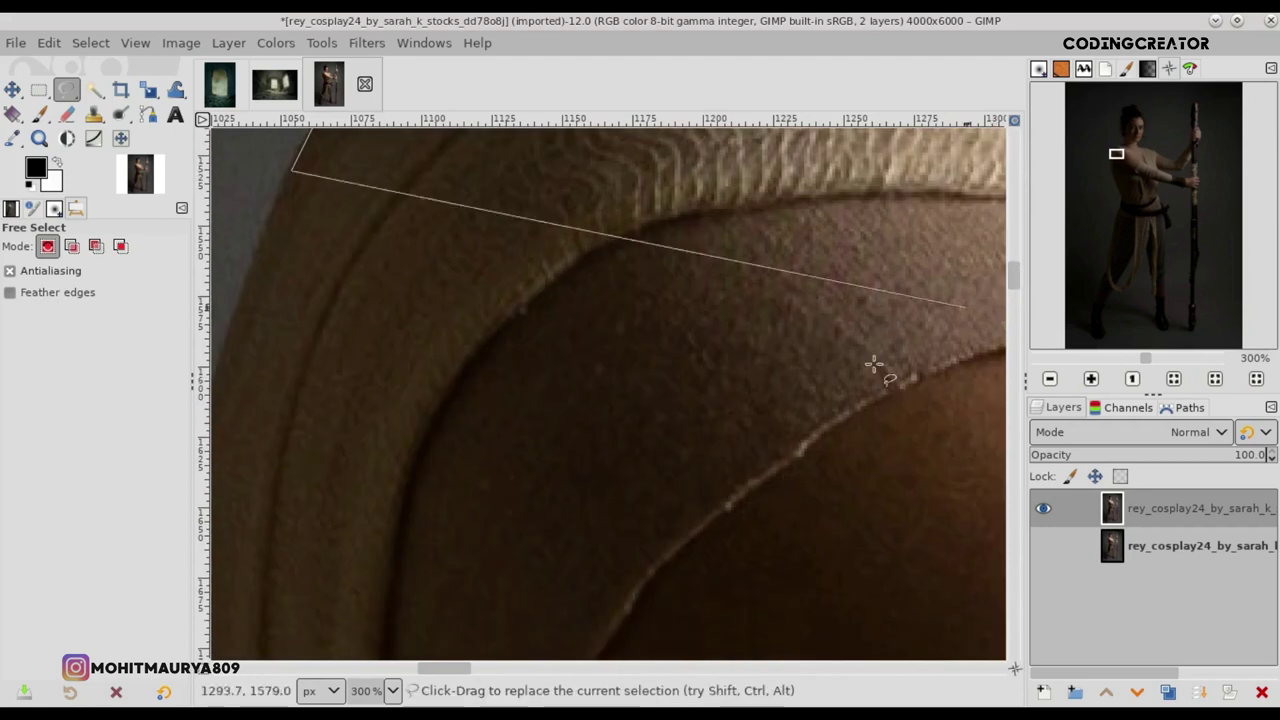
{"action": "left_click_drag", "start_coordinate": [455, 672], "coordinate": [437, 672]}
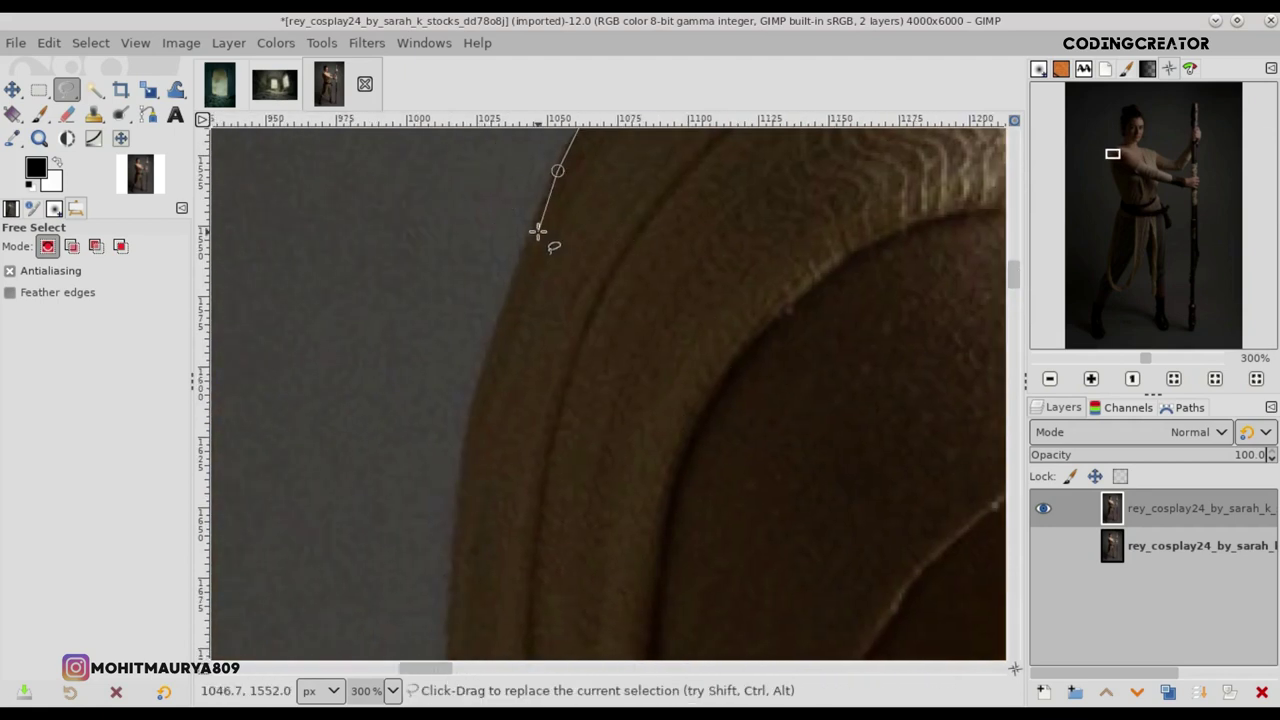
{"action": "left_click", "coordinate": [475, 405]}
{"action": "scroll", "coordinate": [1012, 285], "scroll_direction": "down", "scroll_amount": 3}
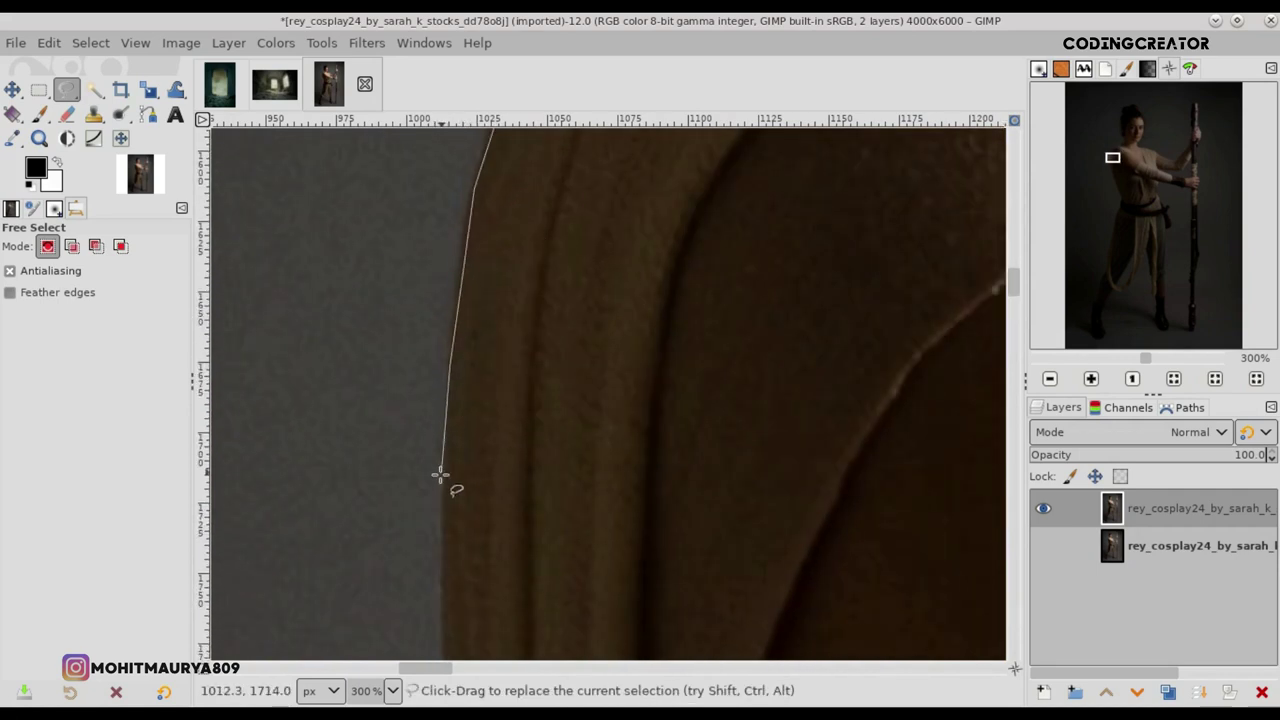
{"action": "left_click", "coordinate": [442, 627]}
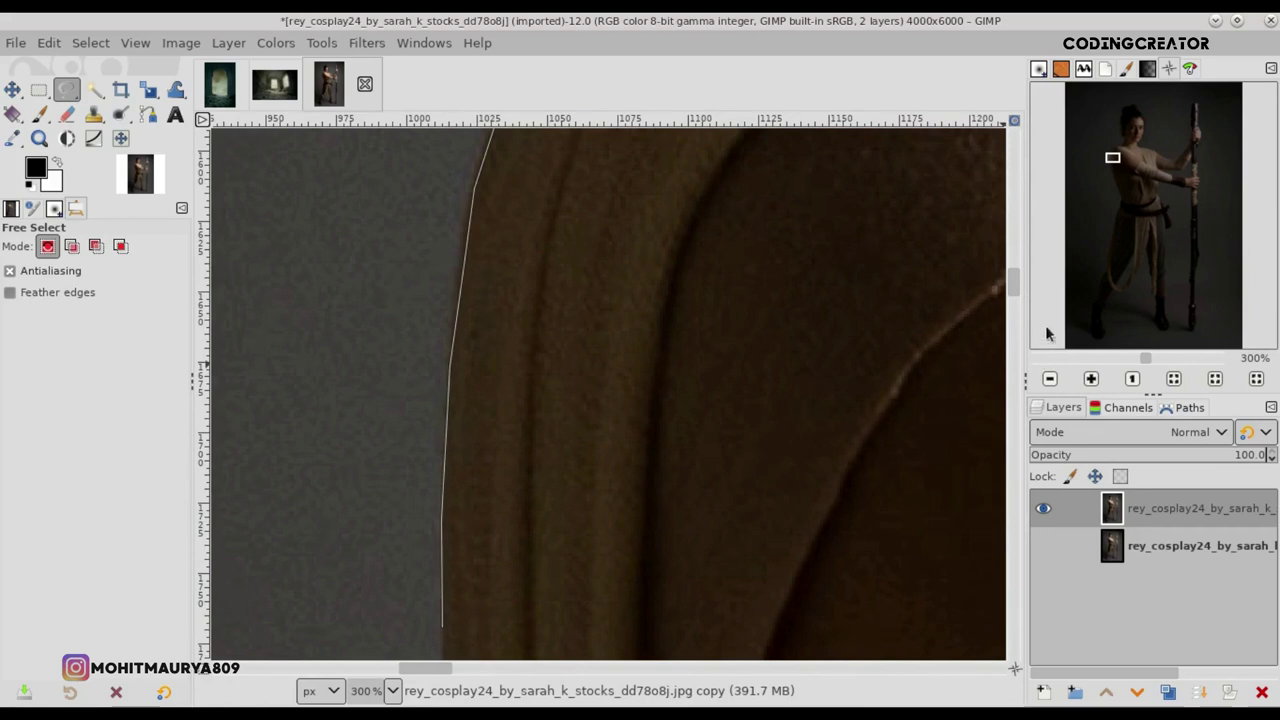
Step: Continue the Free Select outline down her body and lower clothing edge
{"action": "scroll", "coordinate": [1010, 300], "scroll_direction": "down", "scroll_amount": 3}
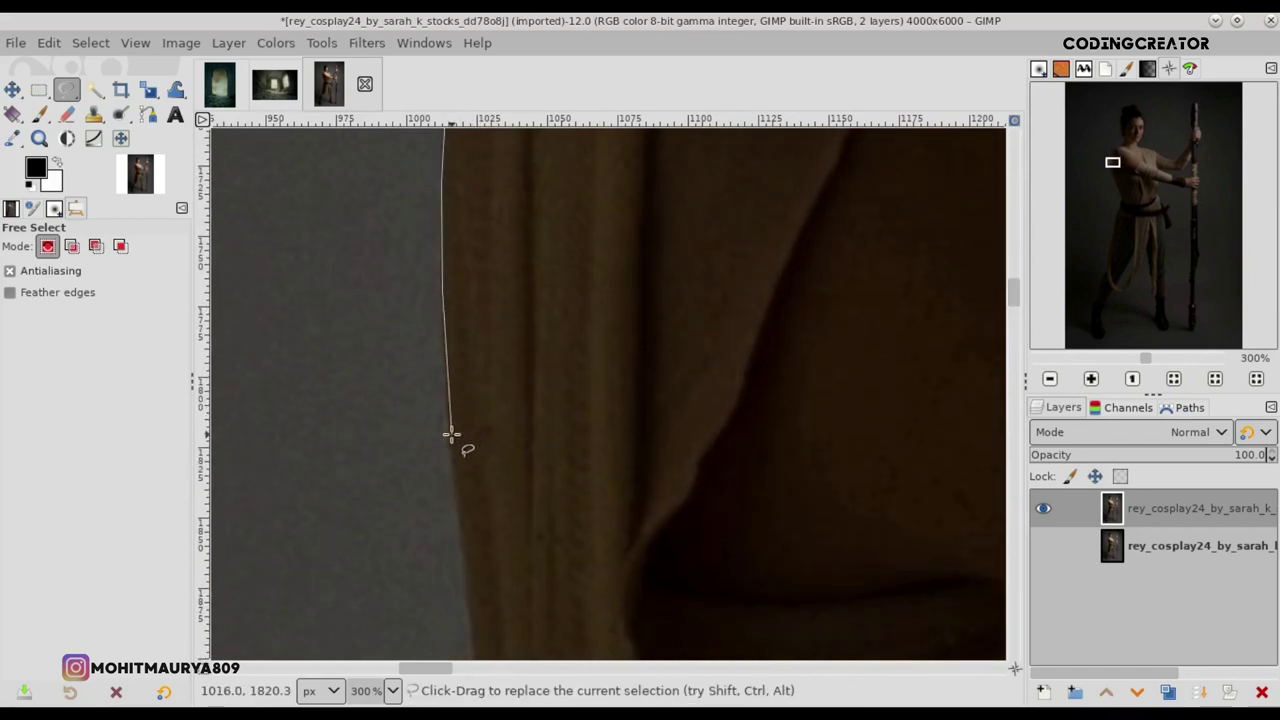
{"action": "left_click_drag", "start_coordinate": [456, 434], "coordinate": [471, 606]}
{"action": "scroll", "coordinate": [1012, 301], "scroll_direction": "down", "scroll_amount": 5}
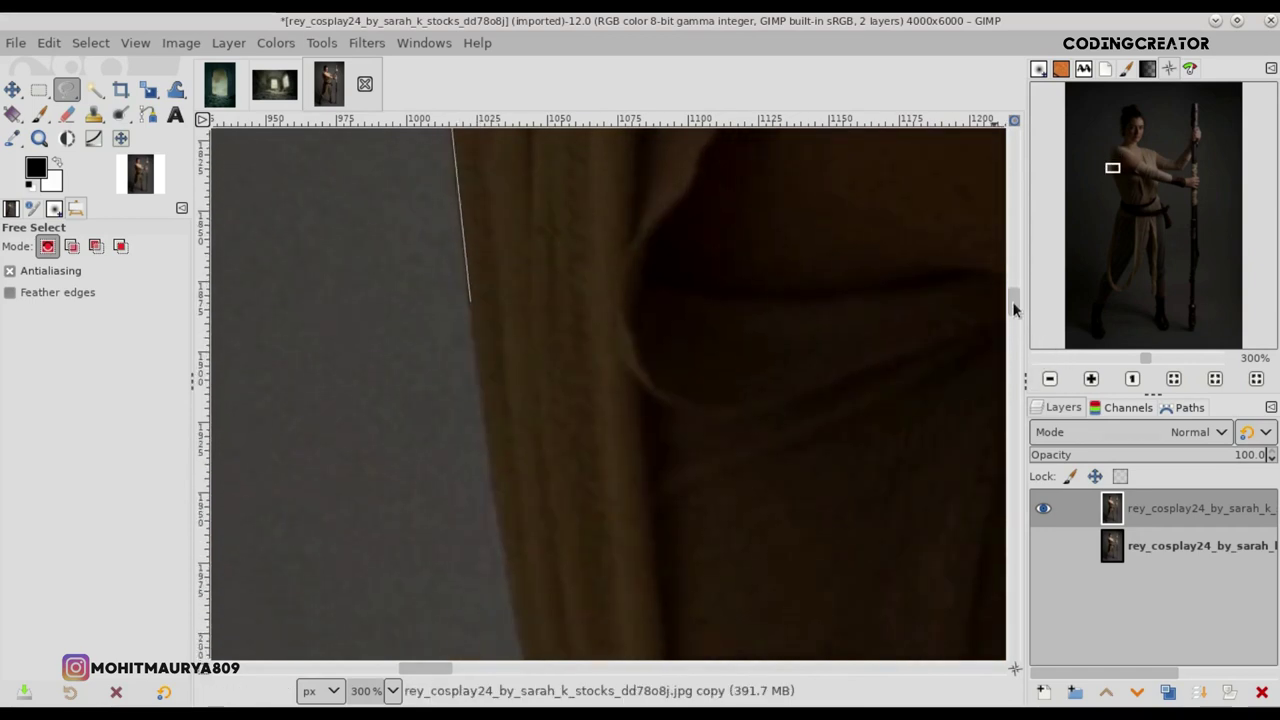
{"action": "left_click_drag", "start_coordinate": [500, 305], "coordinate": [575, 640]}
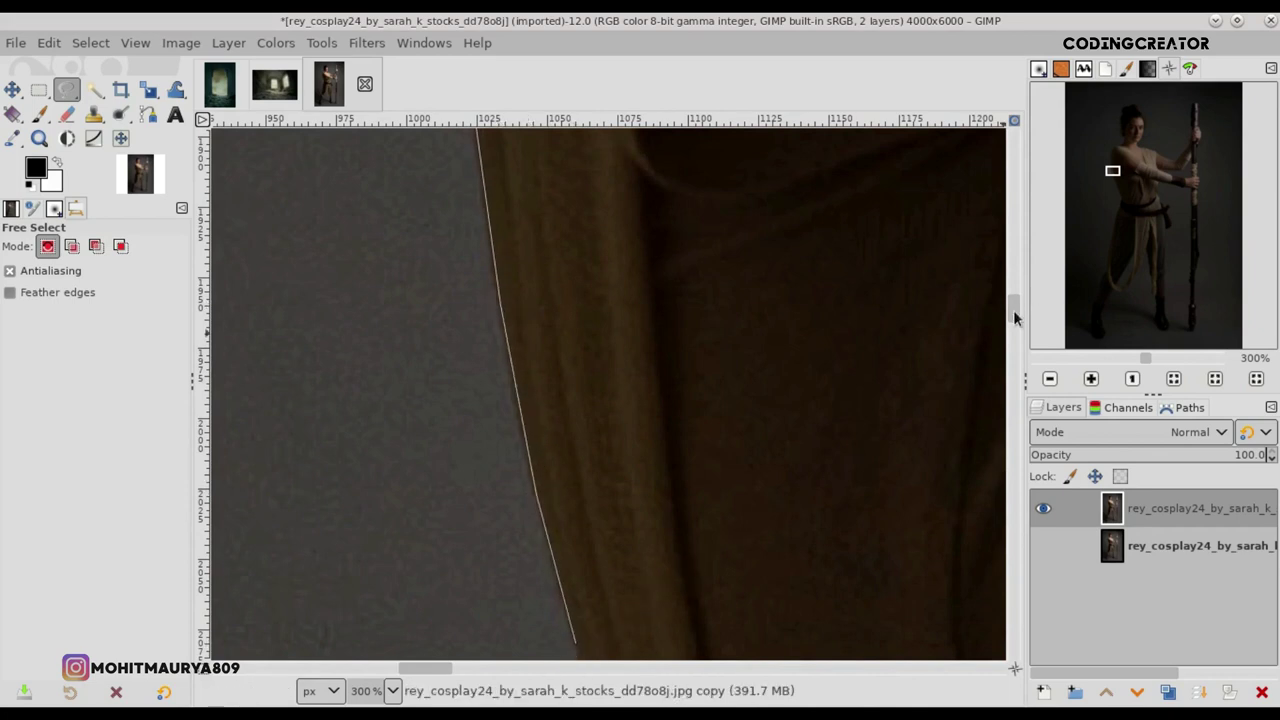
{"action": "scroll", "coordinate": [1013, 308], "scroll_direction": "down", "scroll_amount": 5}
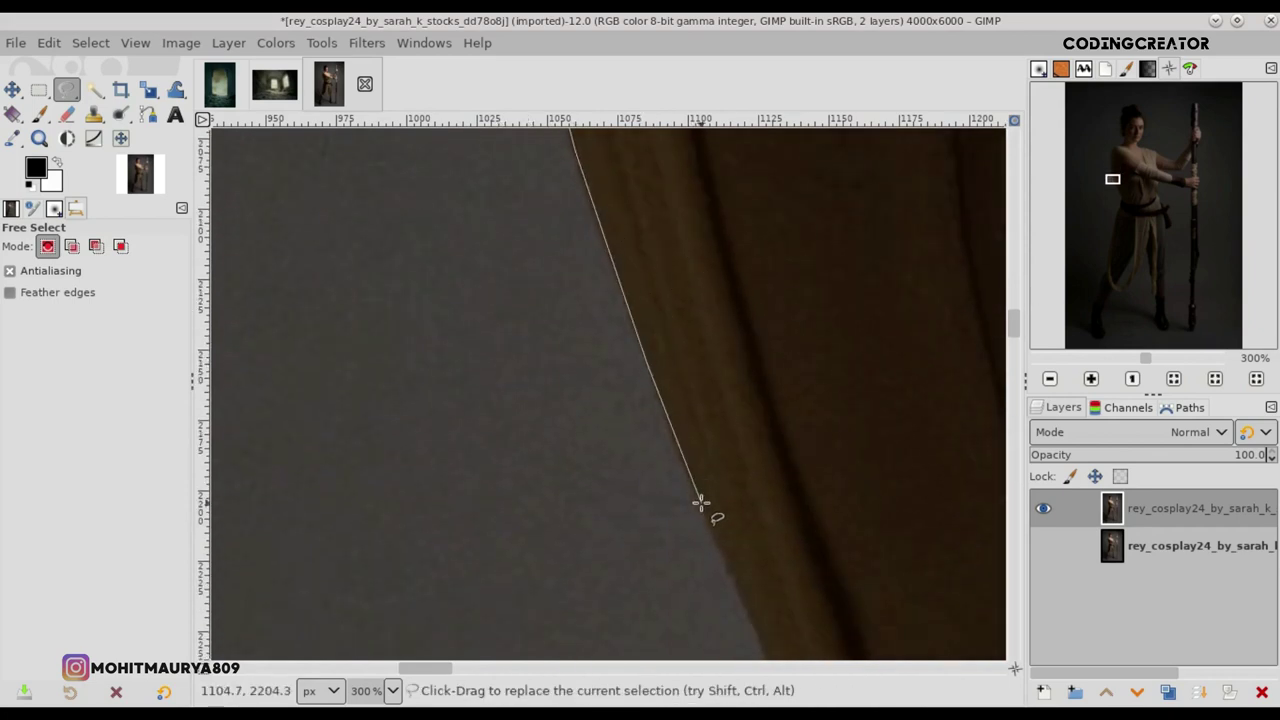
{"action": "left_click_drag", "start_coordinate": [645, 362], "coordinate": [756, 624]}
{"action": "scroll", "coordinate": [1012, 332], "scroll_direction": "down", "scroll_amount": 4}
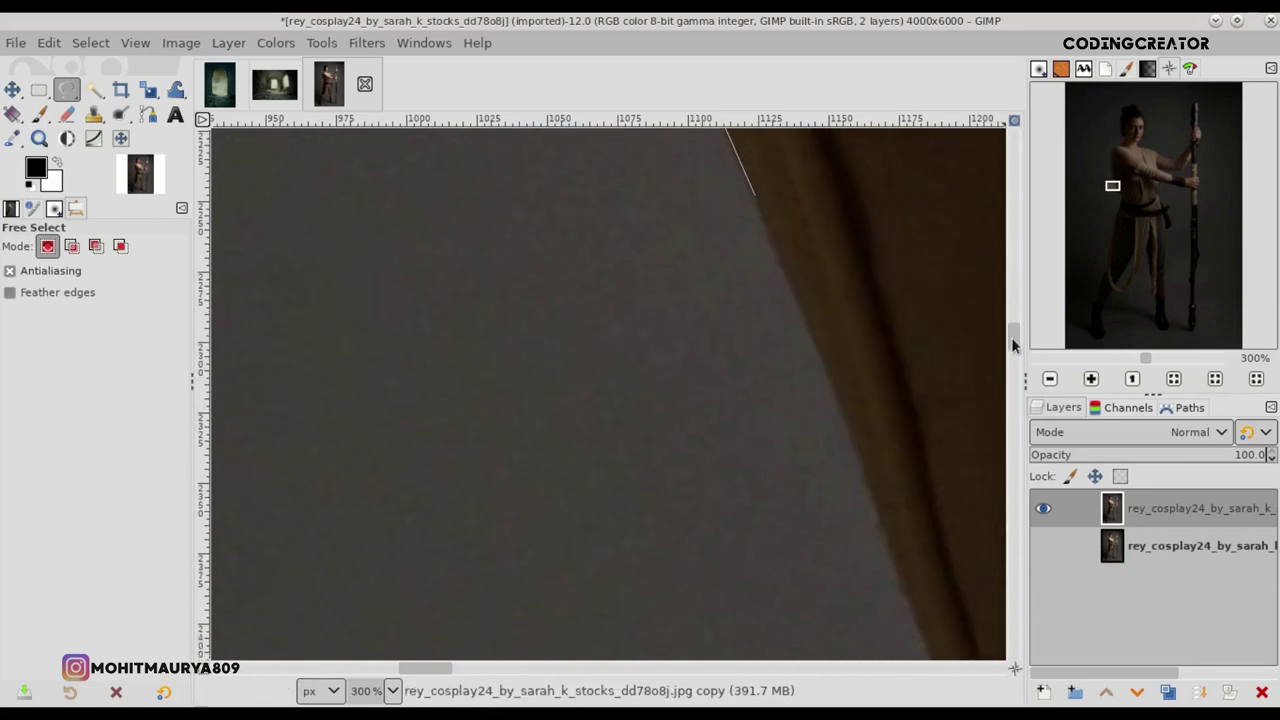
{"action": "left_click_drag", "start_coordinate": [756, 212], "coordinate": [820, 368]}
{"action": "left_click", "coordinate": [876, 494]}
{"action": "left_click", "coordinate": [909, 597]}
{"action": "left_click_drag", "start_coordinate": [428, 668], "coordinate": [458, 668]}
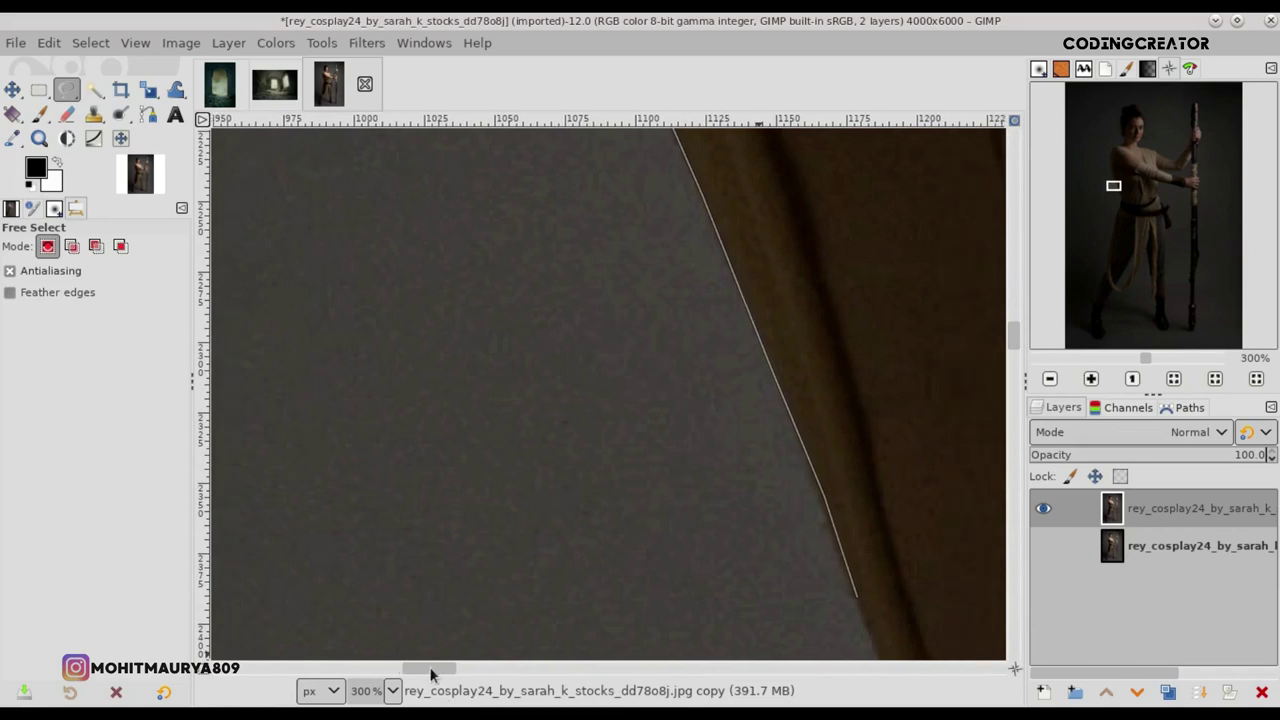
{"action": "left_click_drag", "start_coordinate": [1013, 338], "coordinate": [1014, 350]}
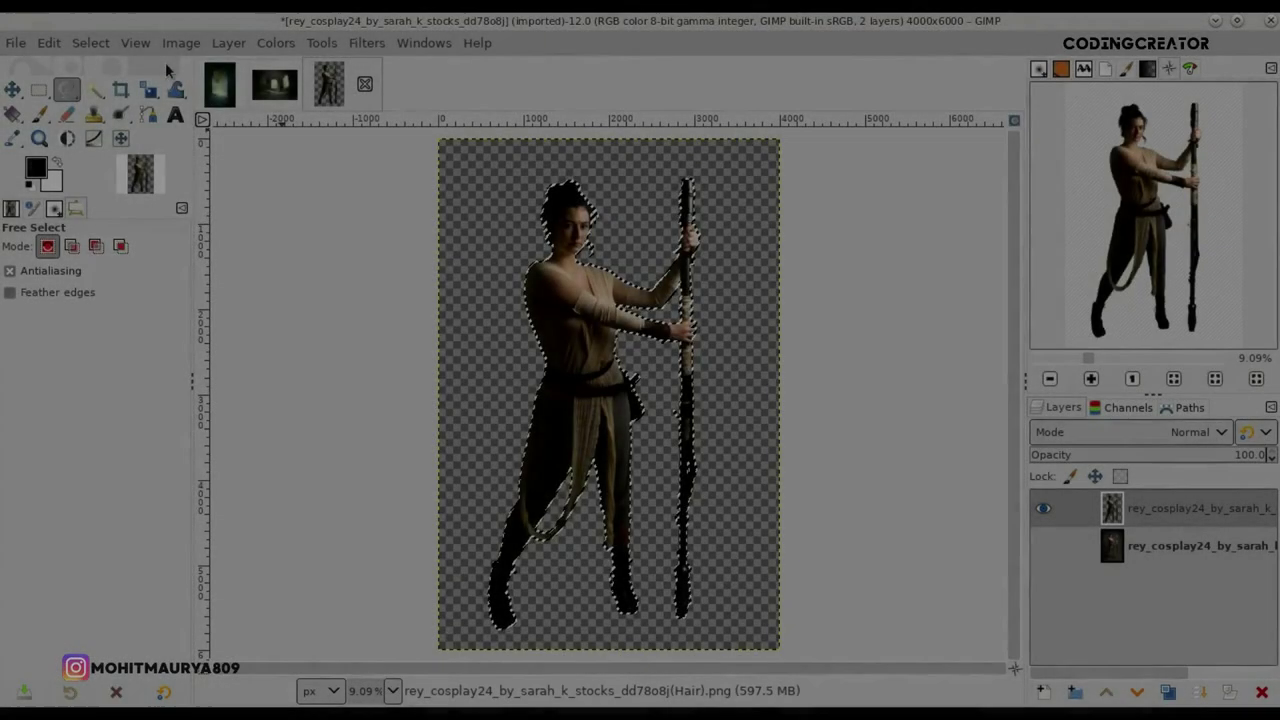
Step: Clear the selection and drag the cutout woman into the Godness_of_Angel composite
{"action": "left_click", "coordinate": [90, 42]}
{"action": "left_click", "coordinate": [112, 93]}
{"action": "left_click", "coordinate": [12, 89]}
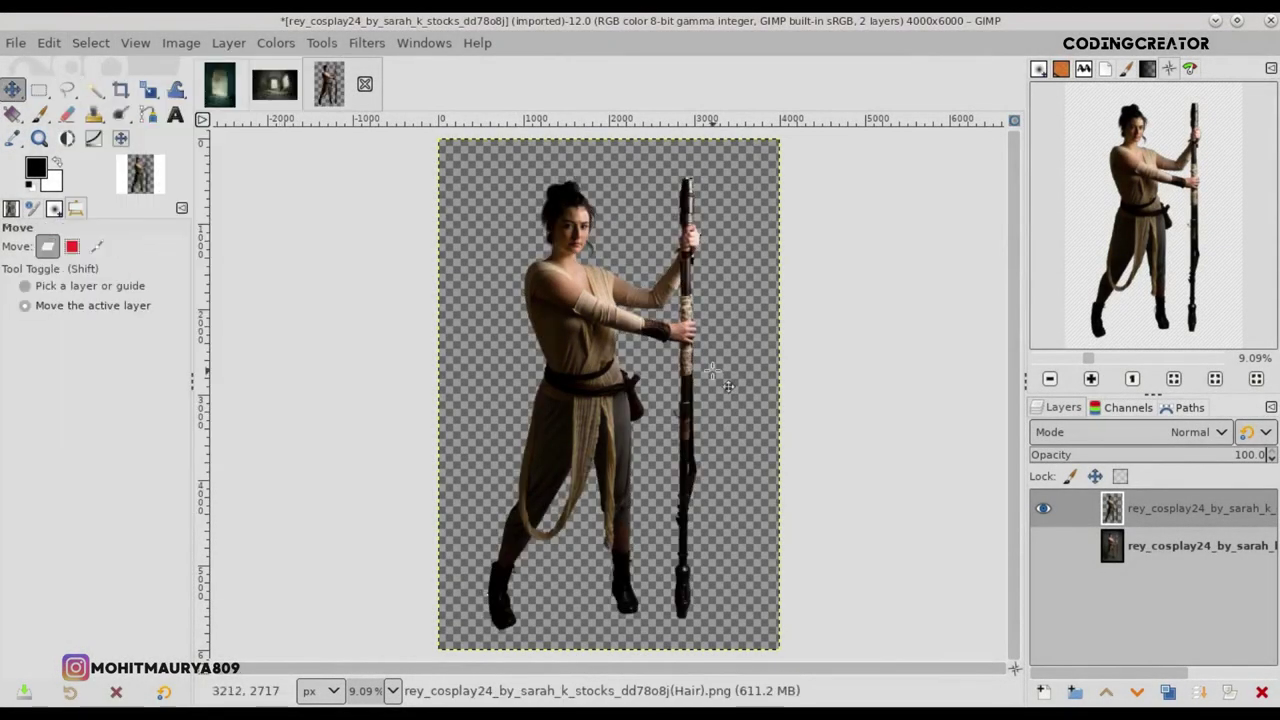
{"action": "left_click_drag", "start_coordinate": [1120, 512], "coordinate": [590, 416]}
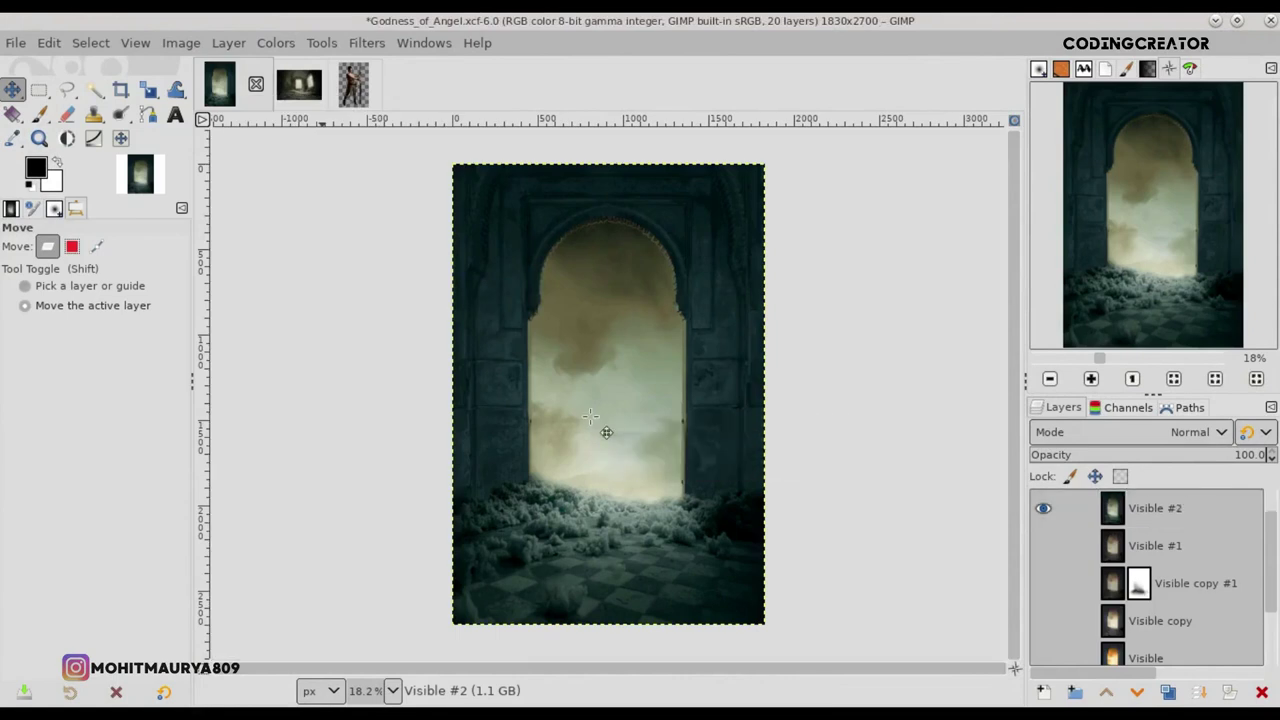
Step: Crop the new layer to its content and move the woman over the archway
{"action": "left_click", "coordinate": [228, 42]}
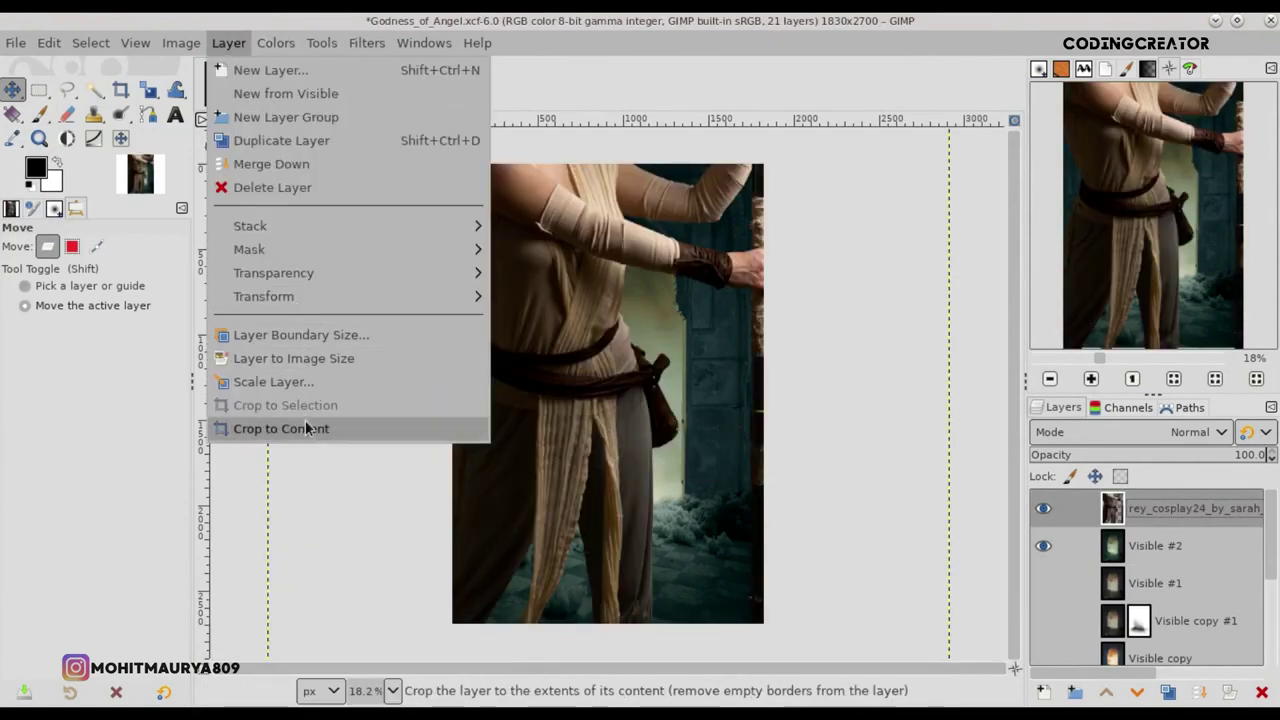
{"action": "left_click", "coordinate": [380, 430]}
{"action": "left_click_drag", "start_coordinate": [534, 430], "coordinate": [625, 645]}
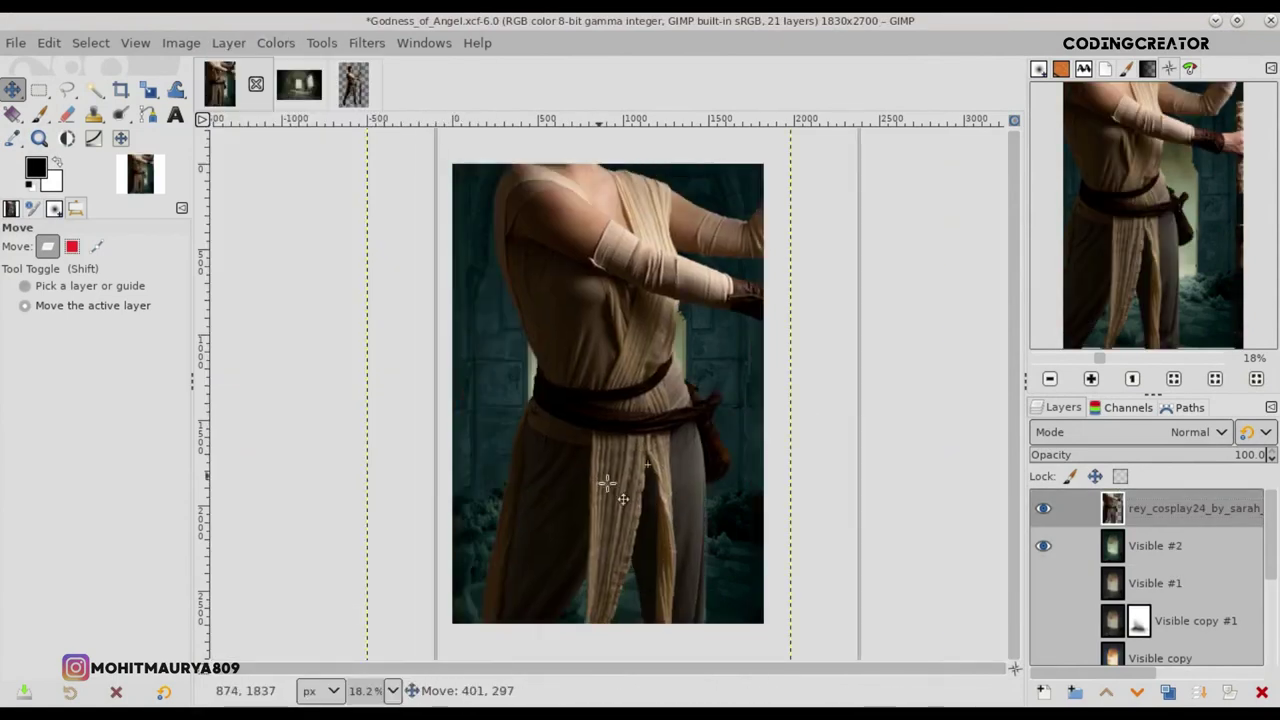
Step: Scale the woman down to fit the archway, nudge her into place, and save
{"action": "left_click", "coordinate": [148, 91]}
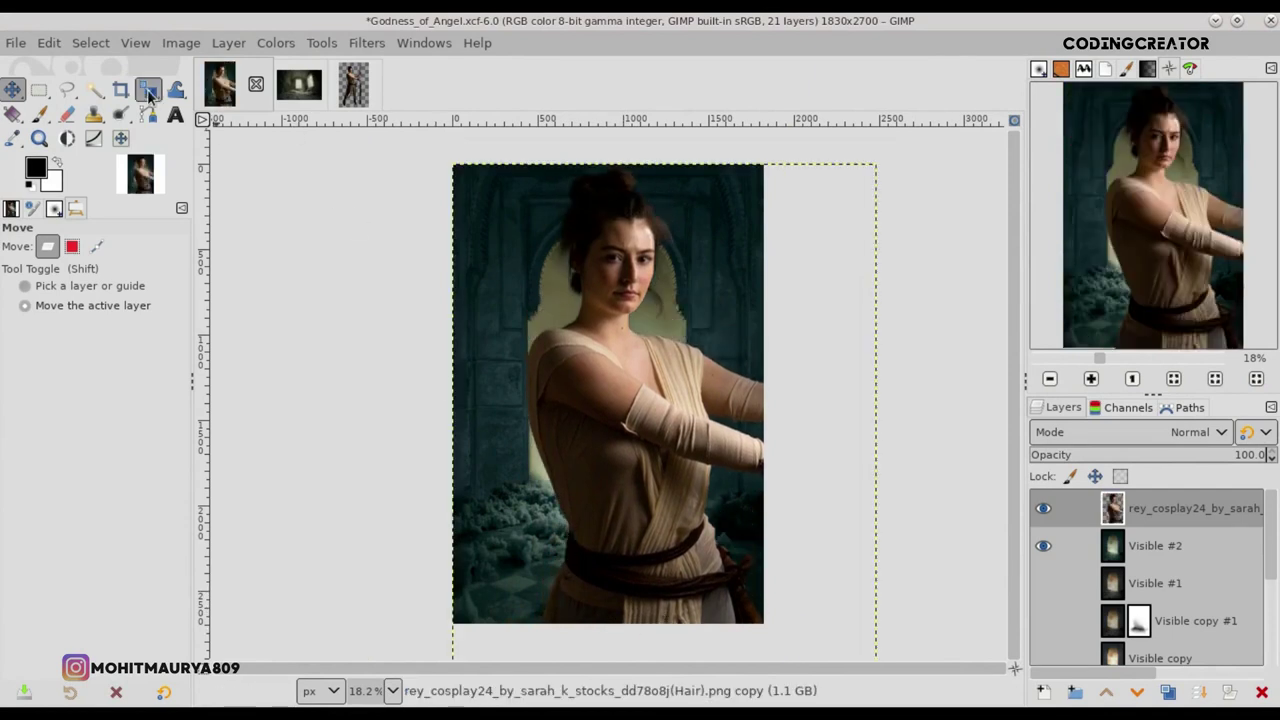
{"action": "left_click", "coordinate": [777, 598]}
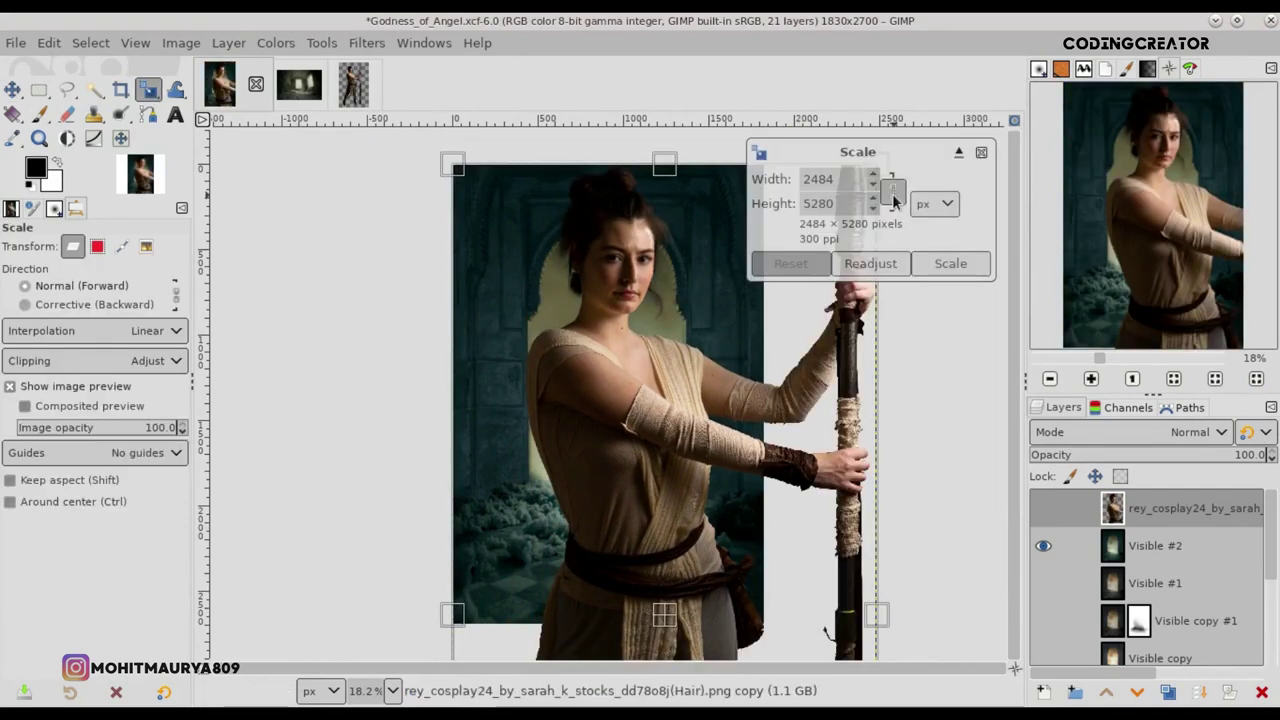
{"action": "mouse_move", "coordinate": [820, 545]}
{"action": "left_mouse_down"}
{"action": "mouse_move", "coordinate": [771, 562]}
{"action": "mouse_move", "coordinate": [556, 400]}
{"action": "left_mouse_up"}
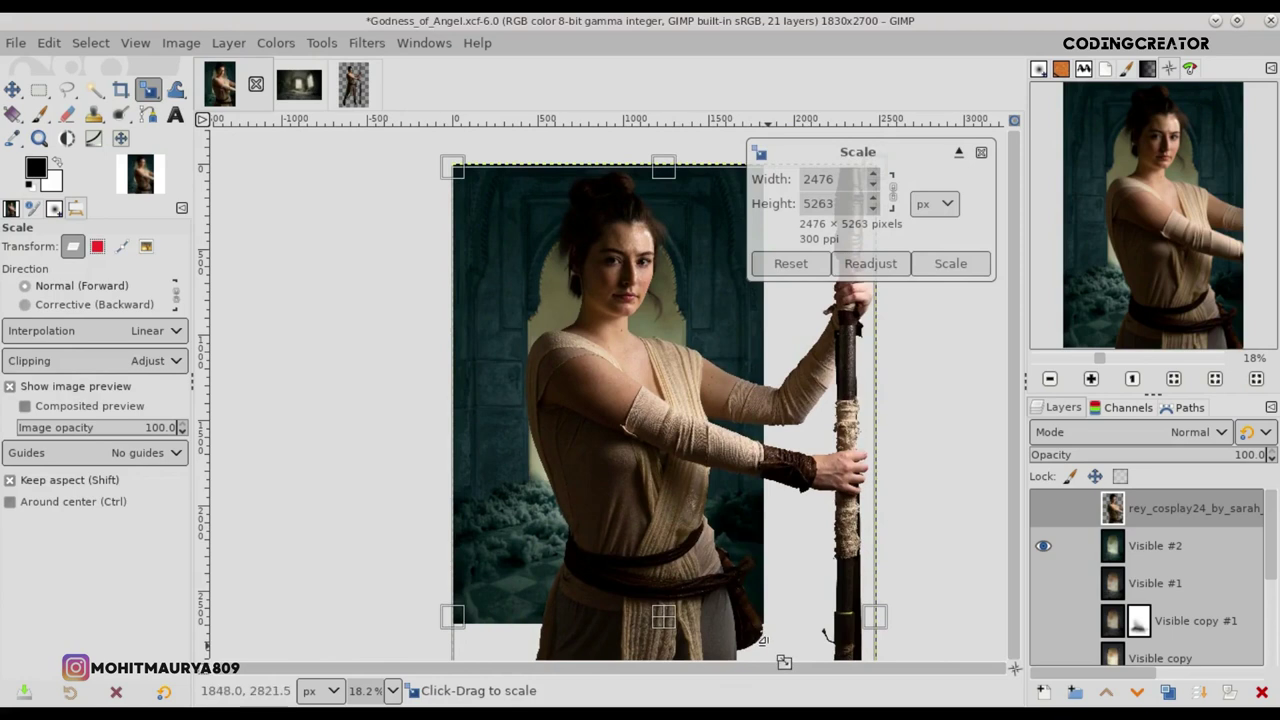
{"action": "left_click_drag", "start_coordinate": [474, 317], "coordinate": [503, 360]}
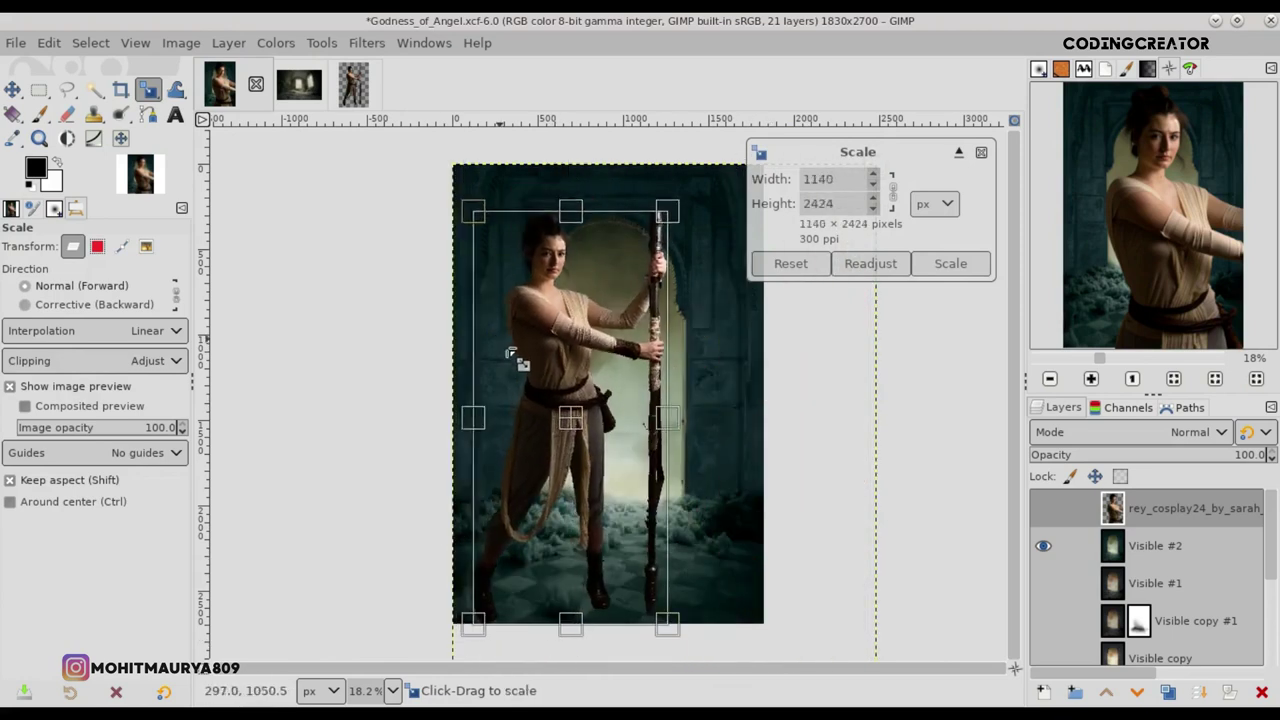
{"action": "left_click_drag", "start_coordinate": [590, 430], "coordinate": [650, 463]}
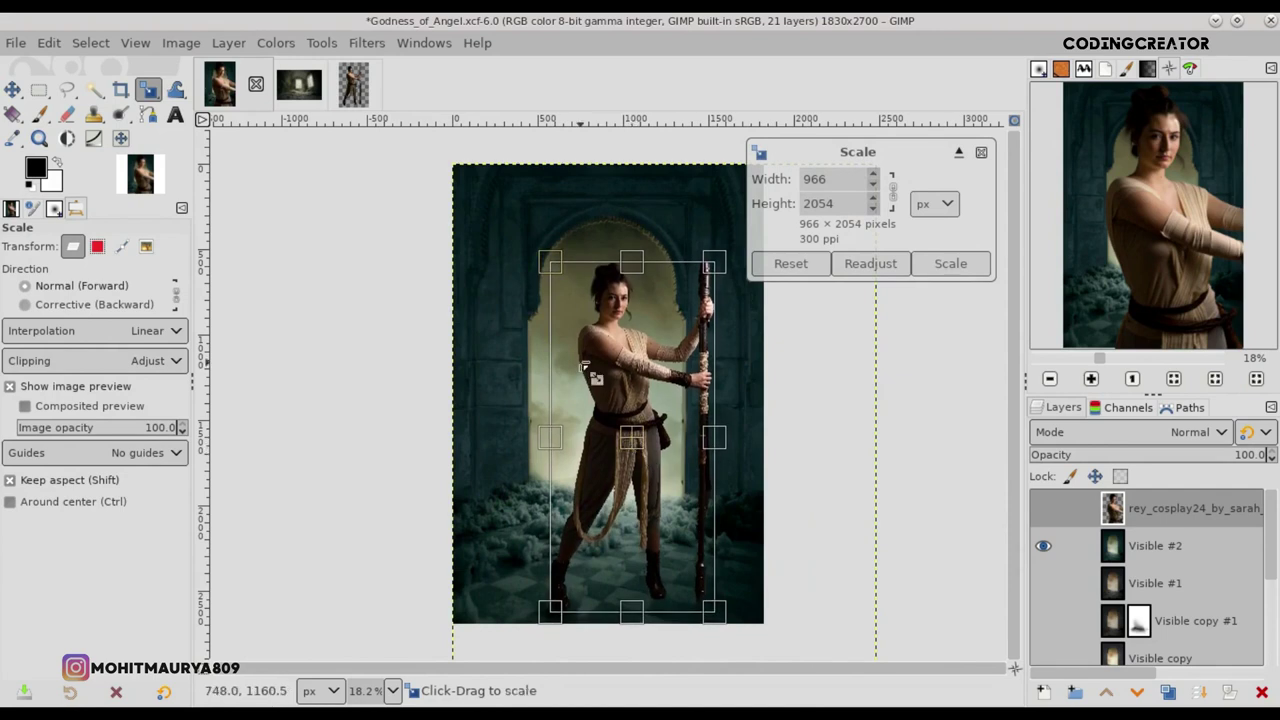
{"action": "left_click_drag", "start_coordinate": [589, 372], "coordinate": [596, 380]}
{"action": "left_click", "coordinate": [950, 263]}
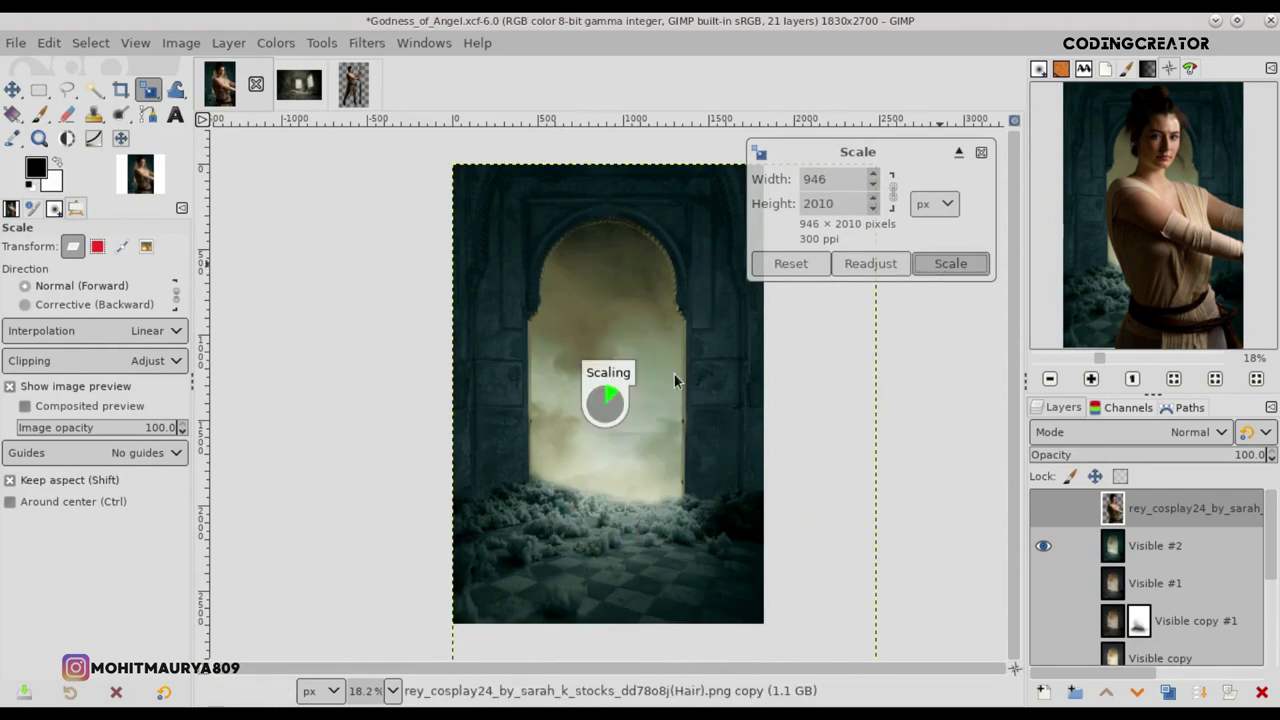
{"action": "key", "text": "m"}
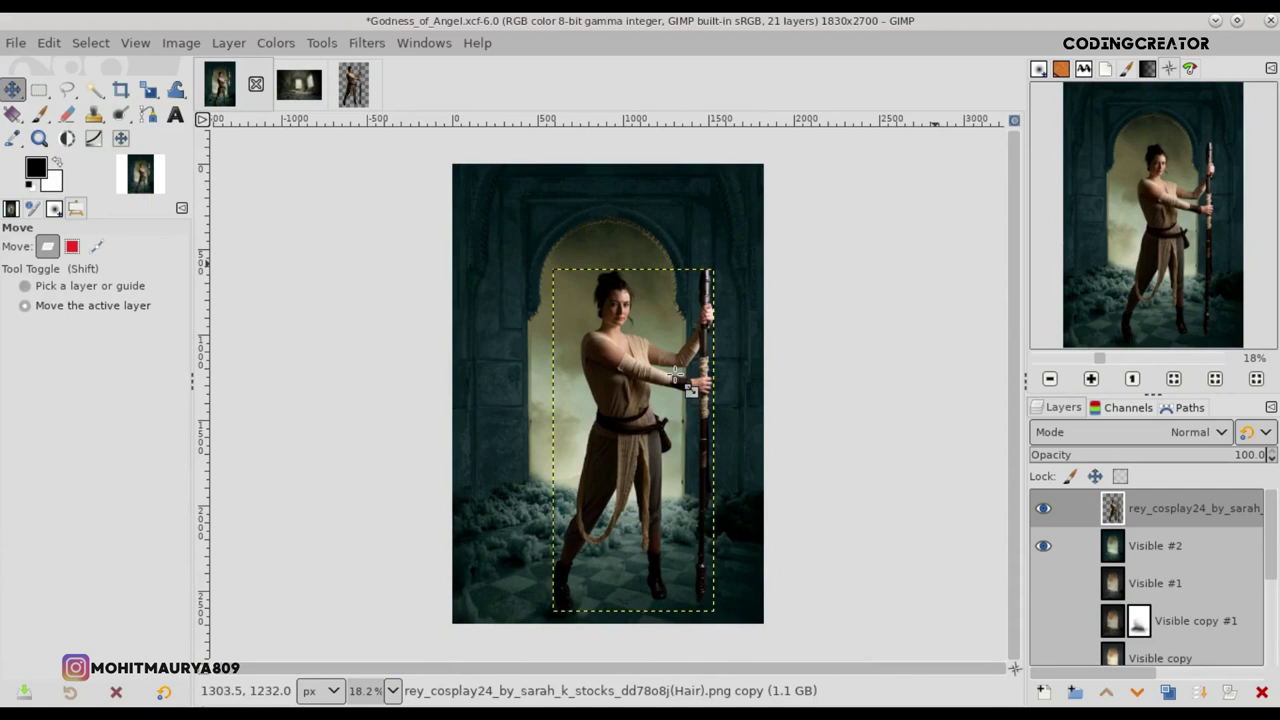
{"action": "left_click_drag", "start_coordinate": [665, 433], "coordinate": [660, 418]}
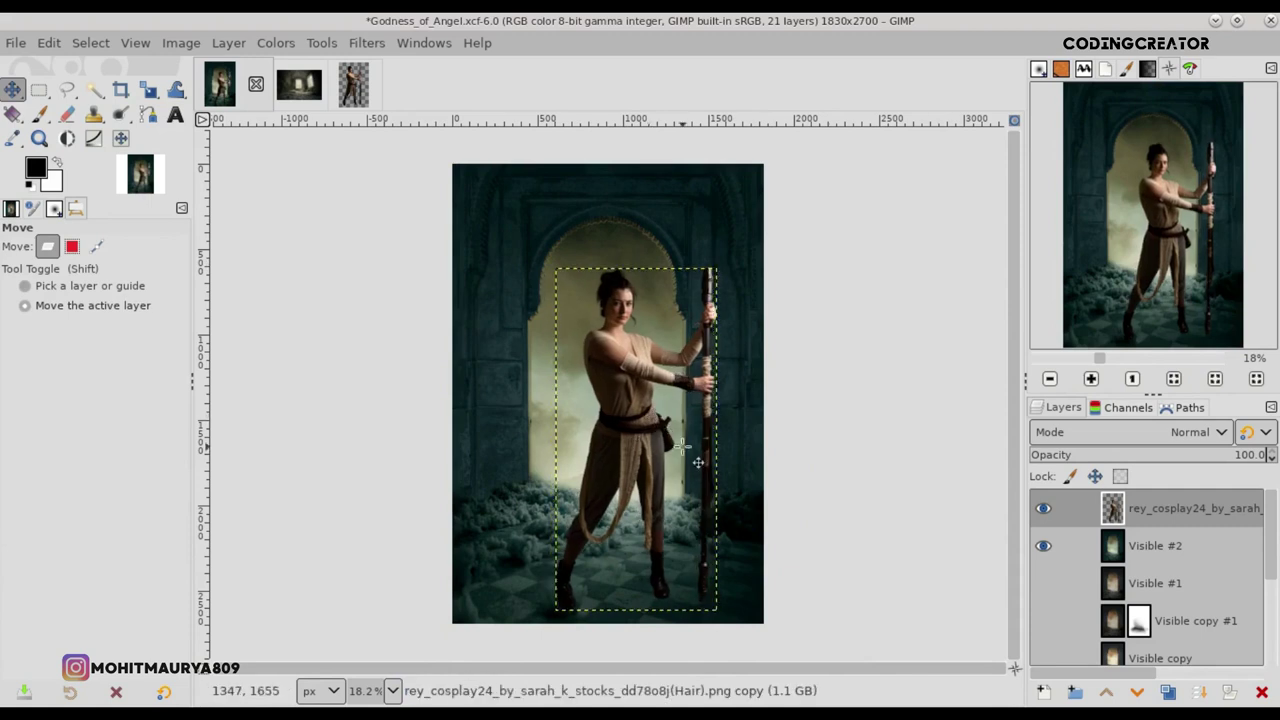
{"action": "key", "text": "ctrl+s"}
Step: Shrink the woman further to about 816×1736 px
{"action": "key", "text": "shift+s"}
{"action": "left_click", "coordinate": [645, 425]}
{"action": "left_click_drag", "start_coordinate": [562, 272], "coordinate": [594, 322]}
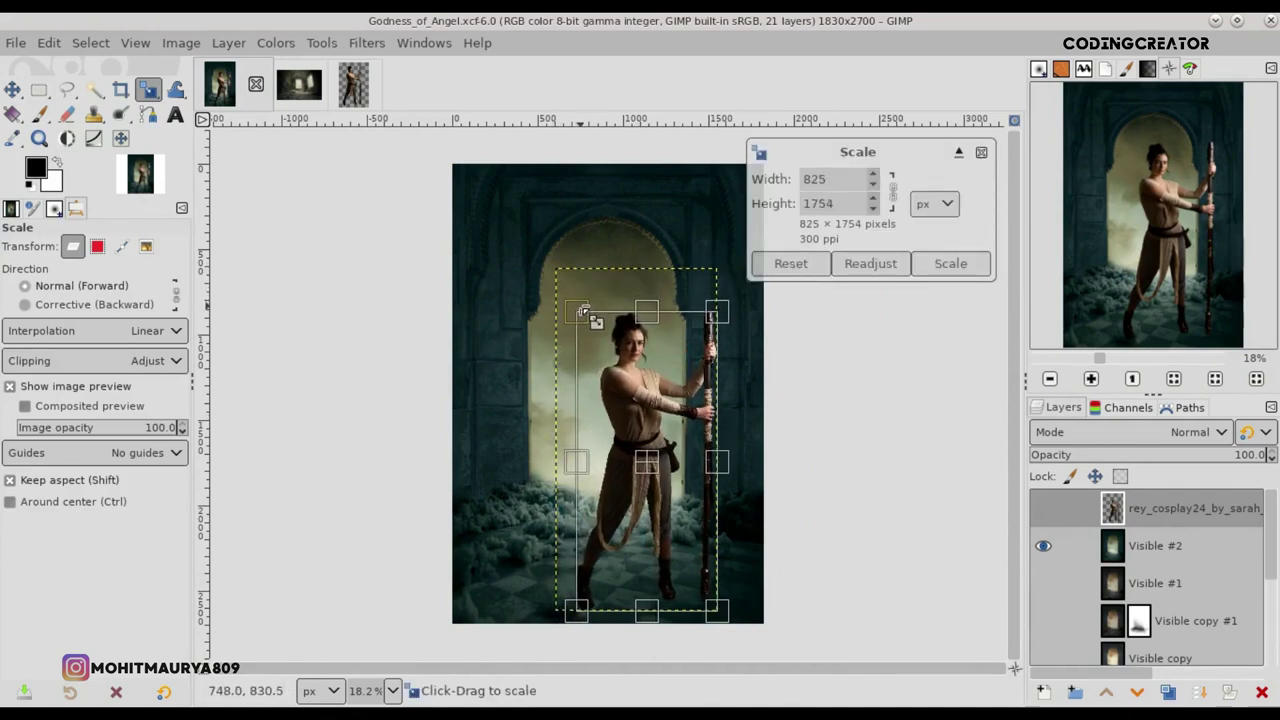
{"action": "left_click", "coordinate": [920, 266]}
{"action": "left_click", "coordinate": [13, 90]}
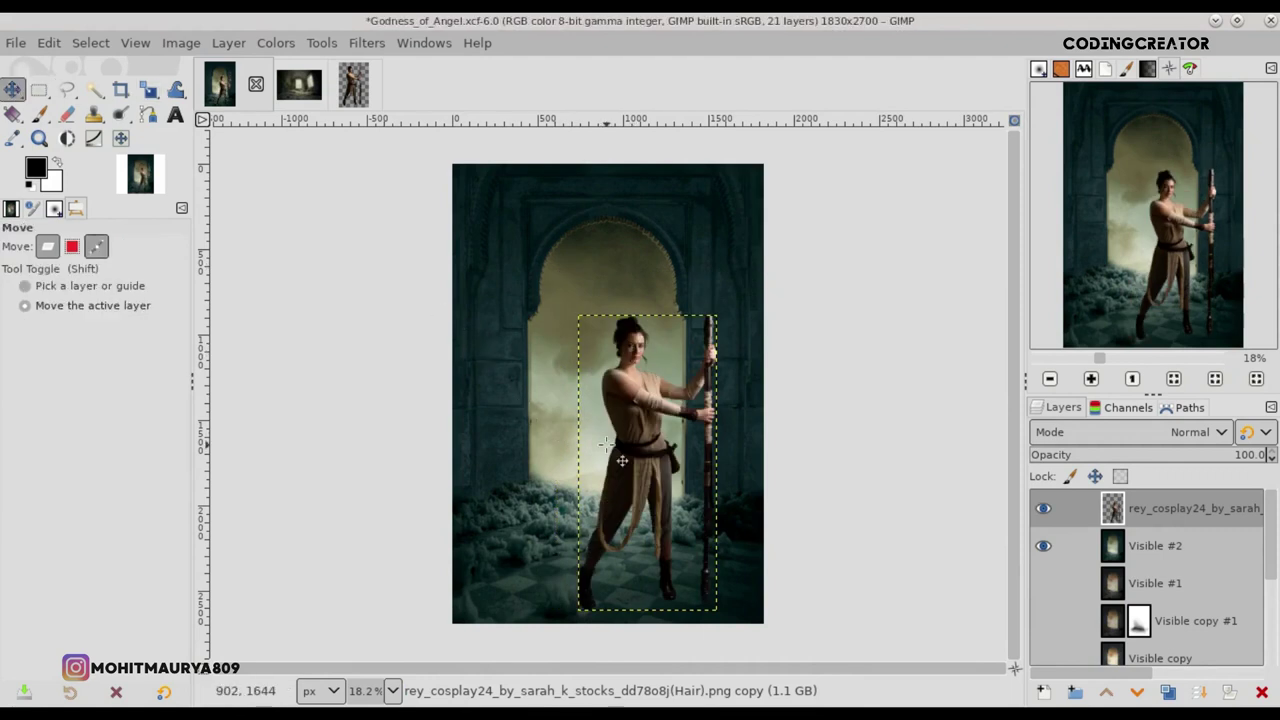
Step: Nudge the woman right, comparing her placement against the Visible #2 layer
{"action": "key", "text": "Right"}
{"action": "key", "text": "Right"}
{"action": "key", "text": "Right"}
{"action": "key", "text": "Right"}
{"action": "key", "text": "Right"}
{"action": "key", "text": "Right"}
{"action": "key", "text": "Right"}
{"action": "key", "text": "Right"}
{"action": "key", "text": "Right"}
{"action": "key", "text": "Right"}
{"action": "key", "text": "Right"}
{"action": "key", "text": "Right"}
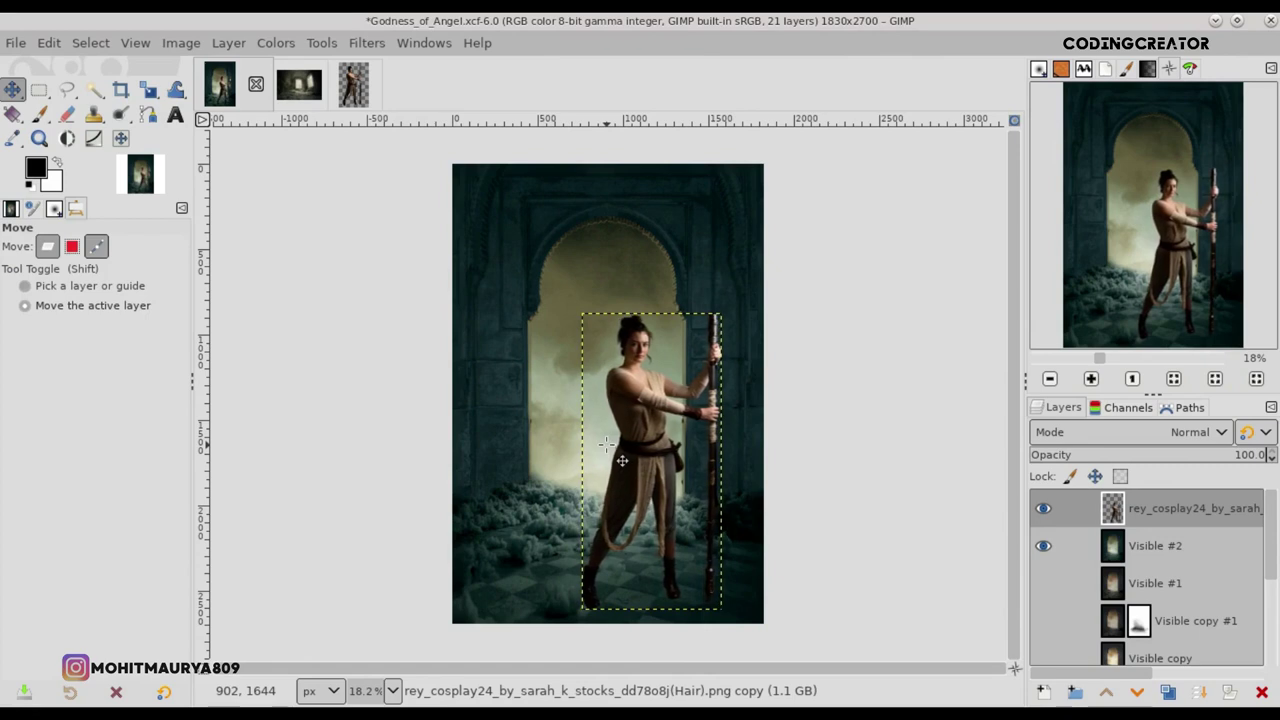
{"action": "left_click", "coordinate": [1196, 550]}
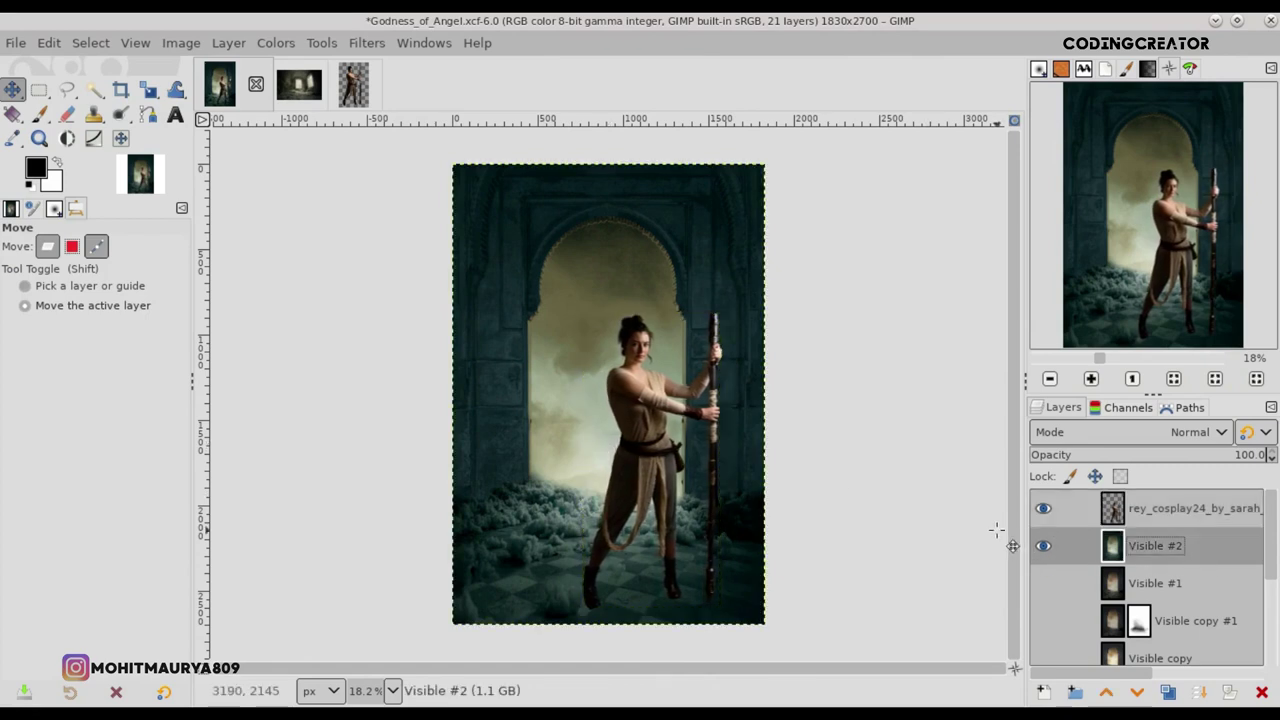
{"action": "left_click", "coordinate": [1120, 515]}
{"action": "key", "text": "Right"}
{"action": "key", "text": "Right"}
{"action": "key", "text": "Right"}
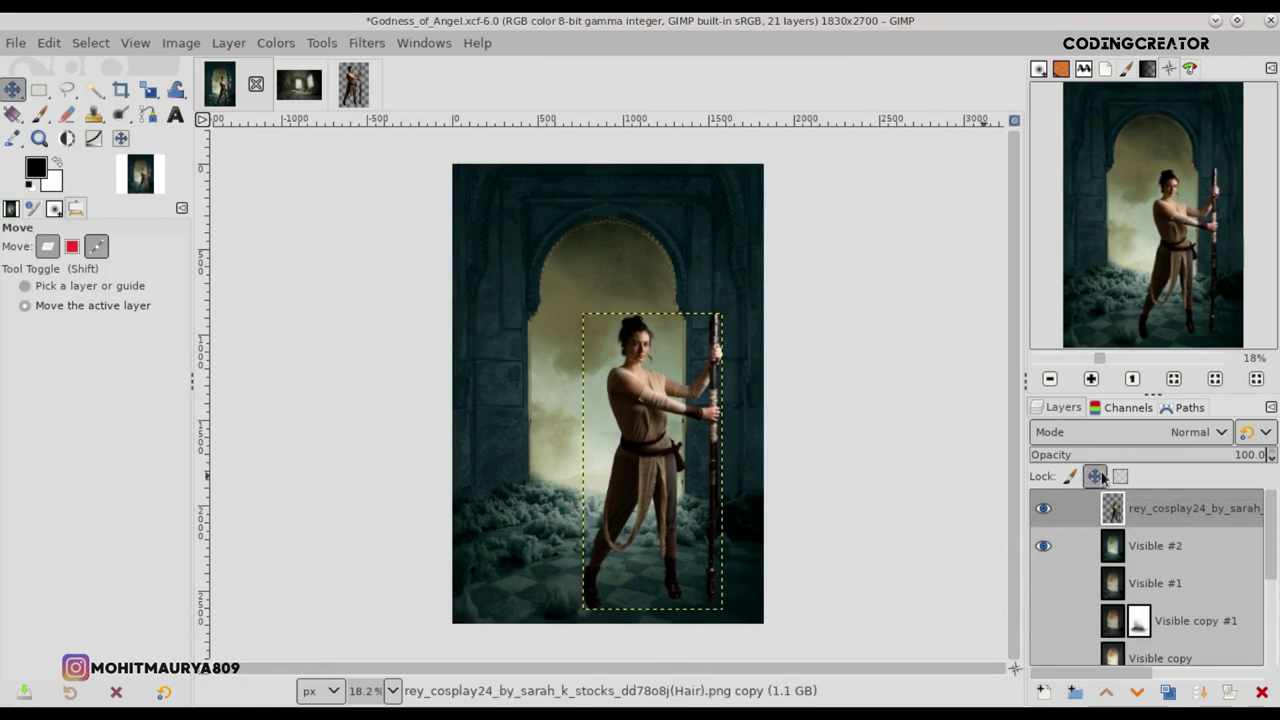
{"action": "left_click", "coordinate": [1117, 545]}
Step: Rescale the woman cutout layer to about 800×1701 px
{"action": "left_click", "coordinate": [148, 90]}
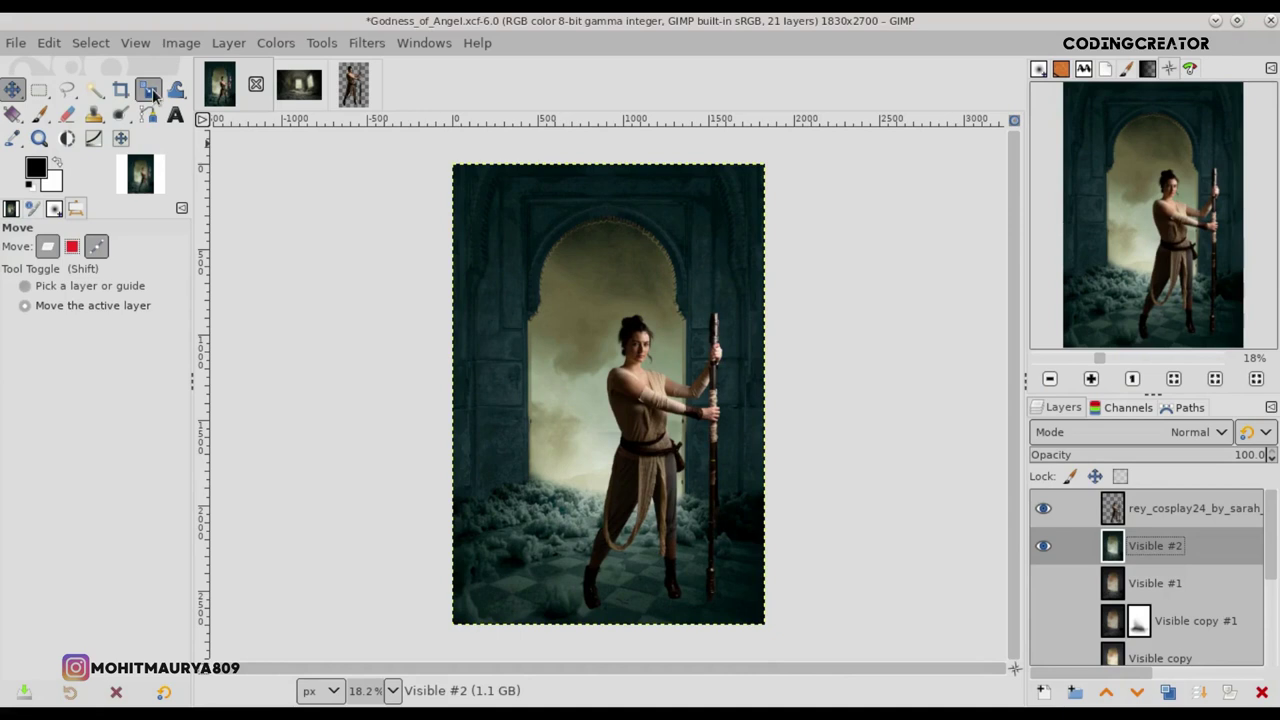
{"action": "left_click", "coordinate": [1180, 508]}
{"action": "left_click", "coordinate": [640, 450]}
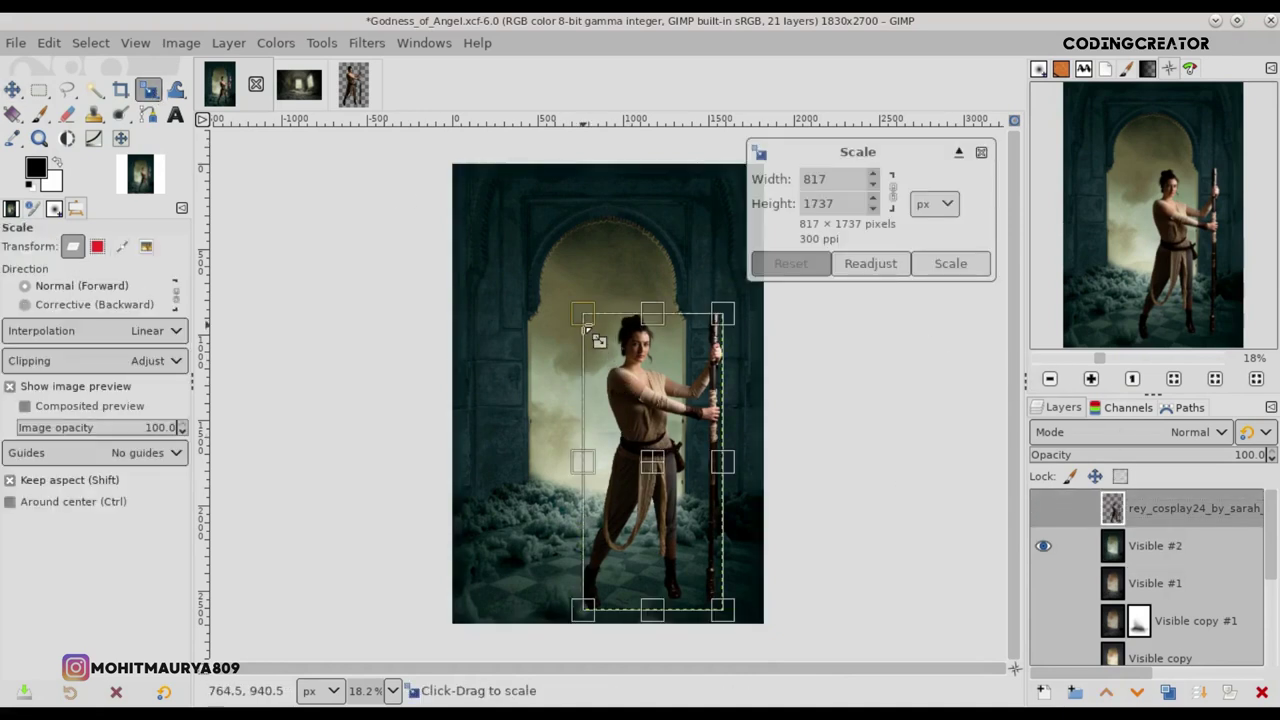
{"action": "left_click_drag", "start_coordinate": [587, 331], "coordinate": [591, 333]}
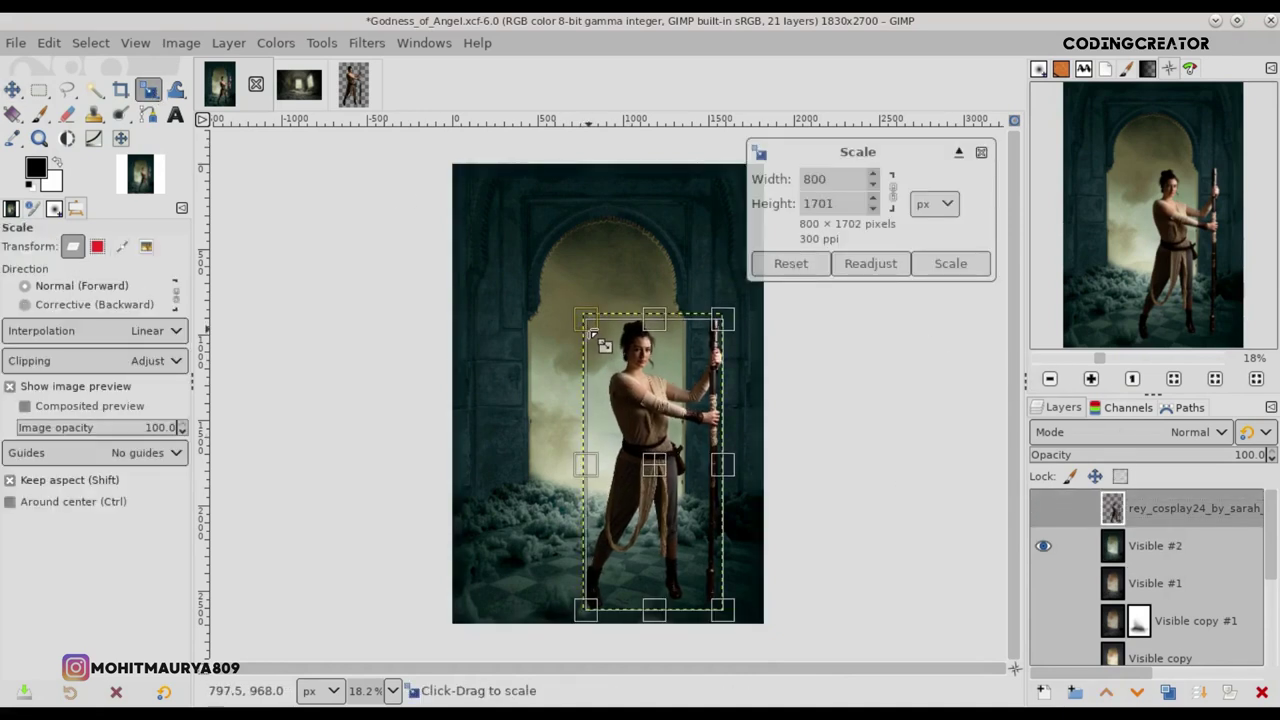
{"action": "key", "text": "Return"}
{"action": "key", "text": "m"}
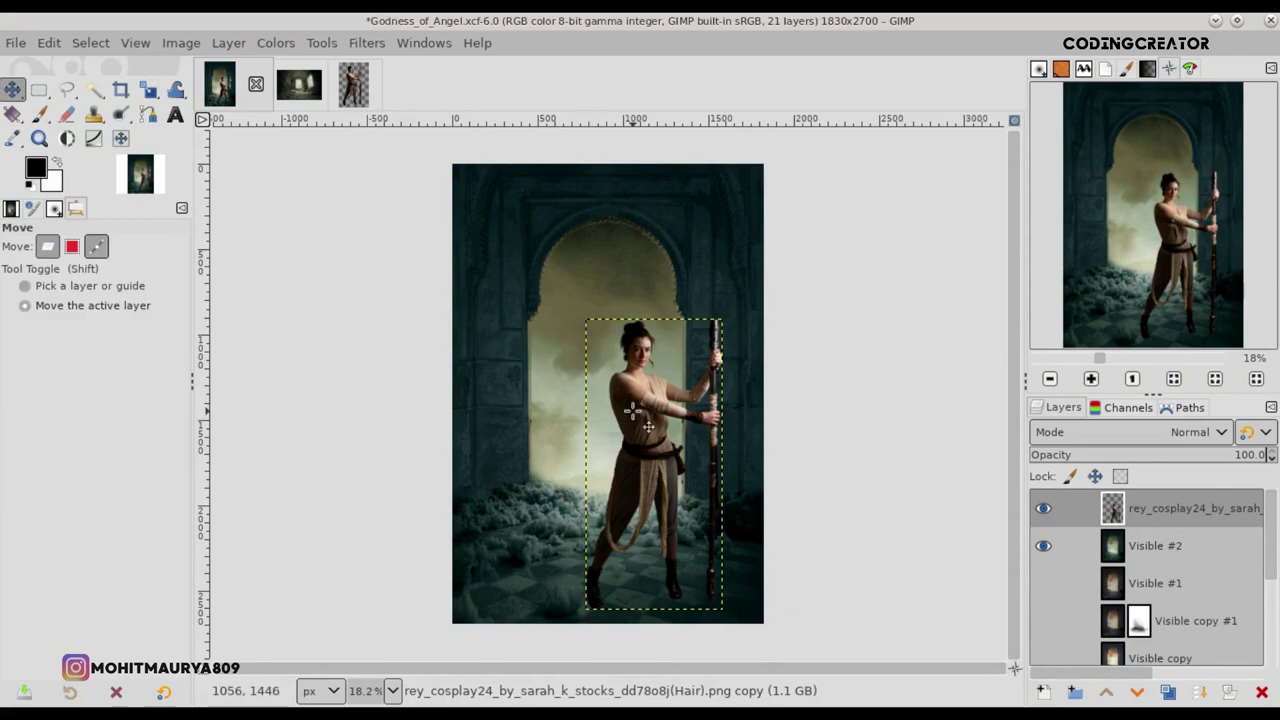
Step: Fine-tune the woman's horizontal position in the archway with arrow-key nudges
{"action": "left_click", "coordinate": [1113, 545]}
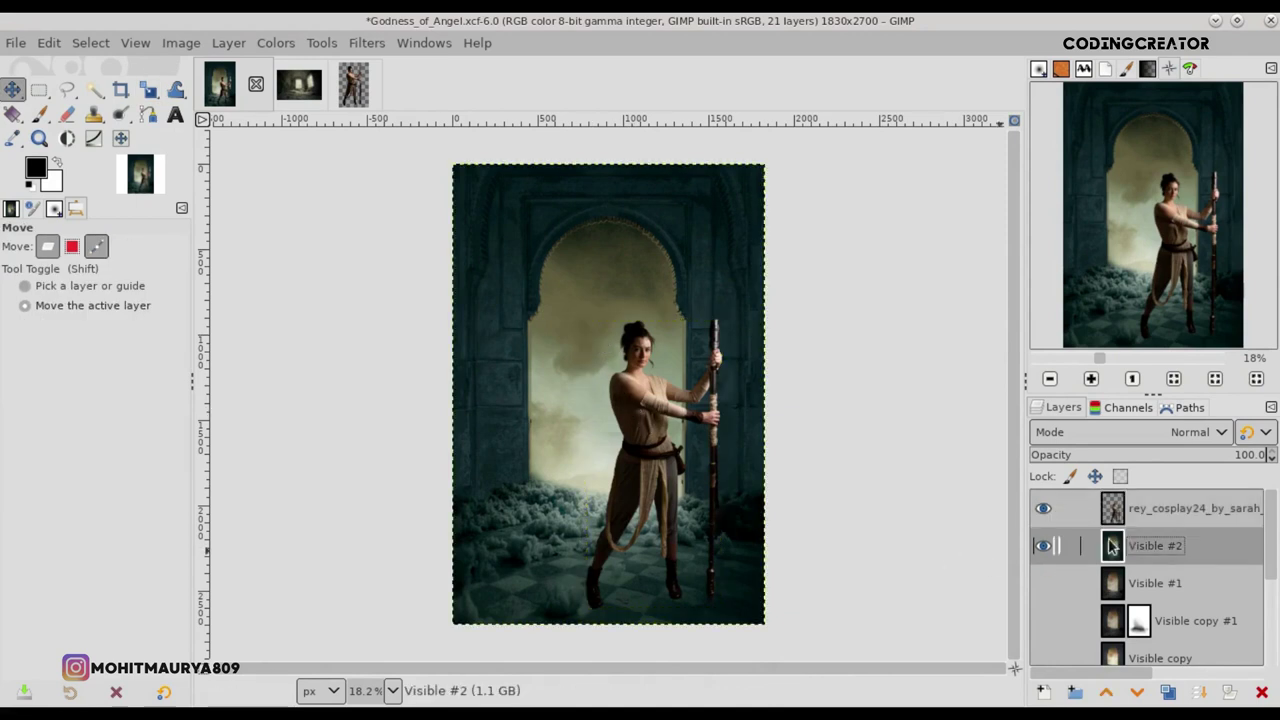
{"action": "left_click", "coordinate": [1112, 515]}
{"action": "key", "text": "Right"}
{"action": "key", "text": "Right"}
{"action": "key", "text": "Right"}
{"action": "key", "text": "Right"}
{"action": "key", "text": "Right"}
{"action": "key", "text": "Left"}
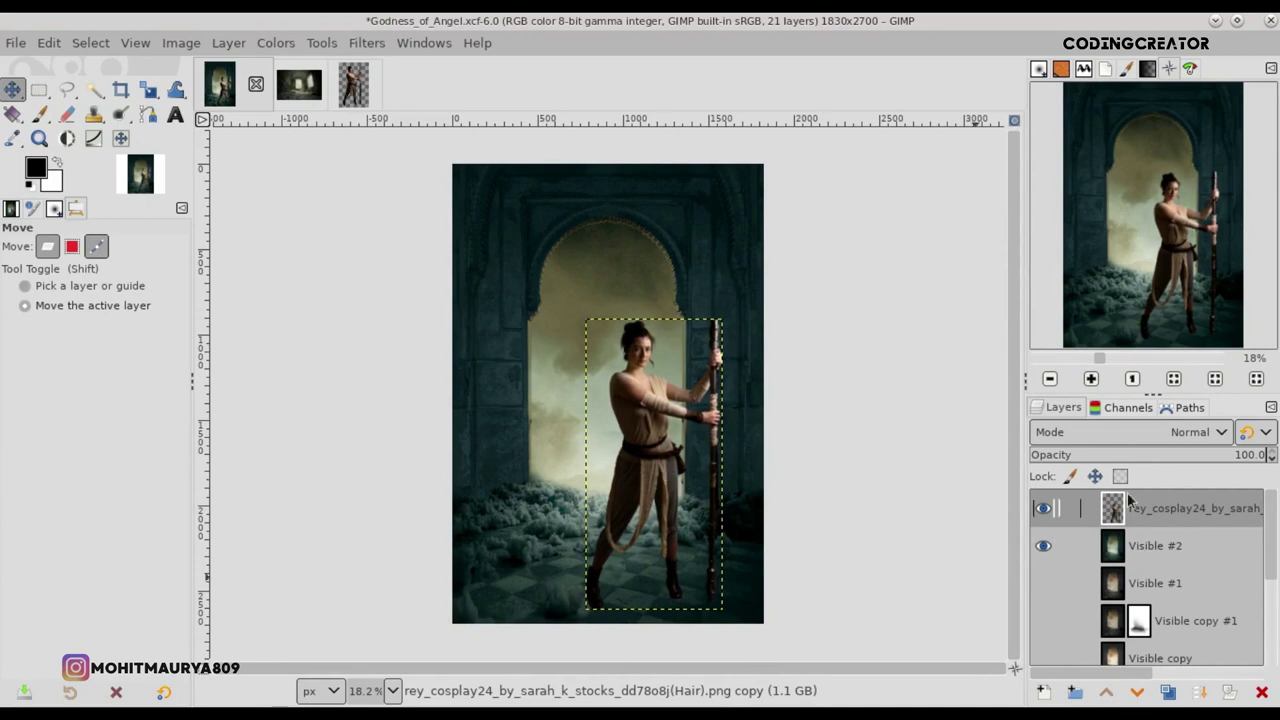
Step: Duplicate the woman layer and place the copy below Visible #2
{"action": "left_click", "coordinate": [1167, 690]}
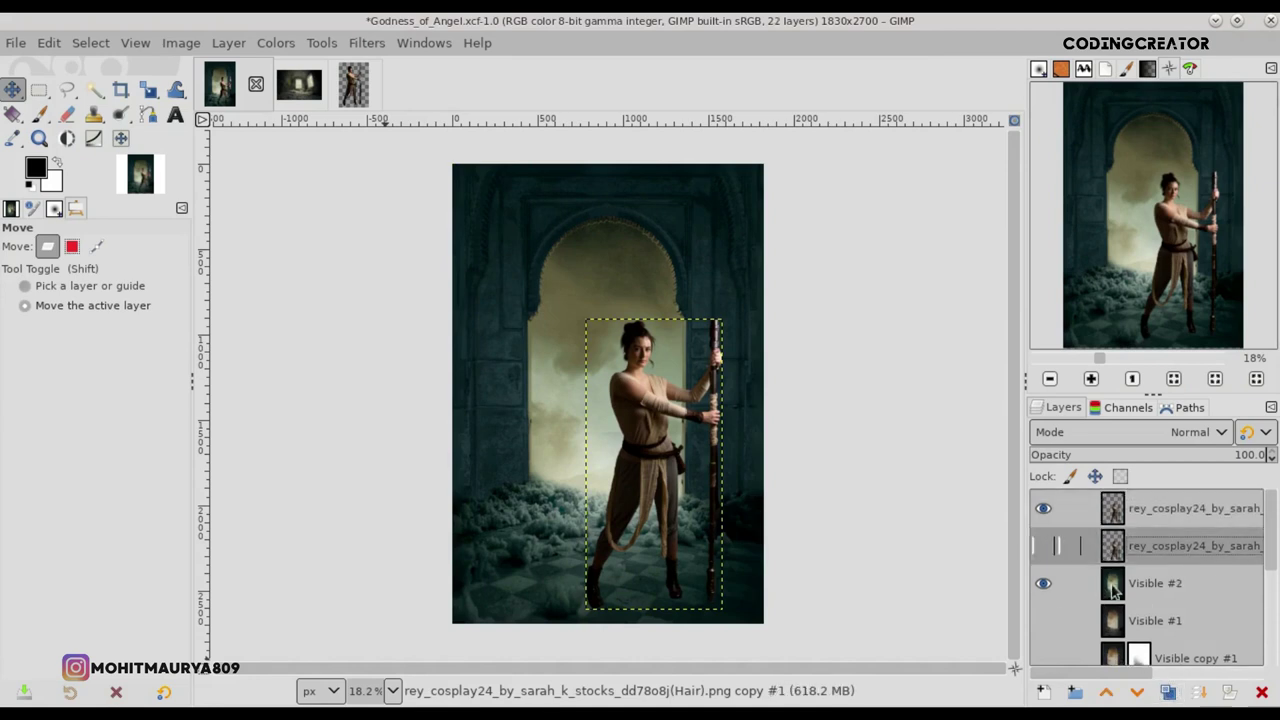
{"action": "left_click_drag", "start_coordinate": [1113, 590], "coordinate": [1115, 607]}
{"action": "left_click", "coordinate": [1113, 510]}
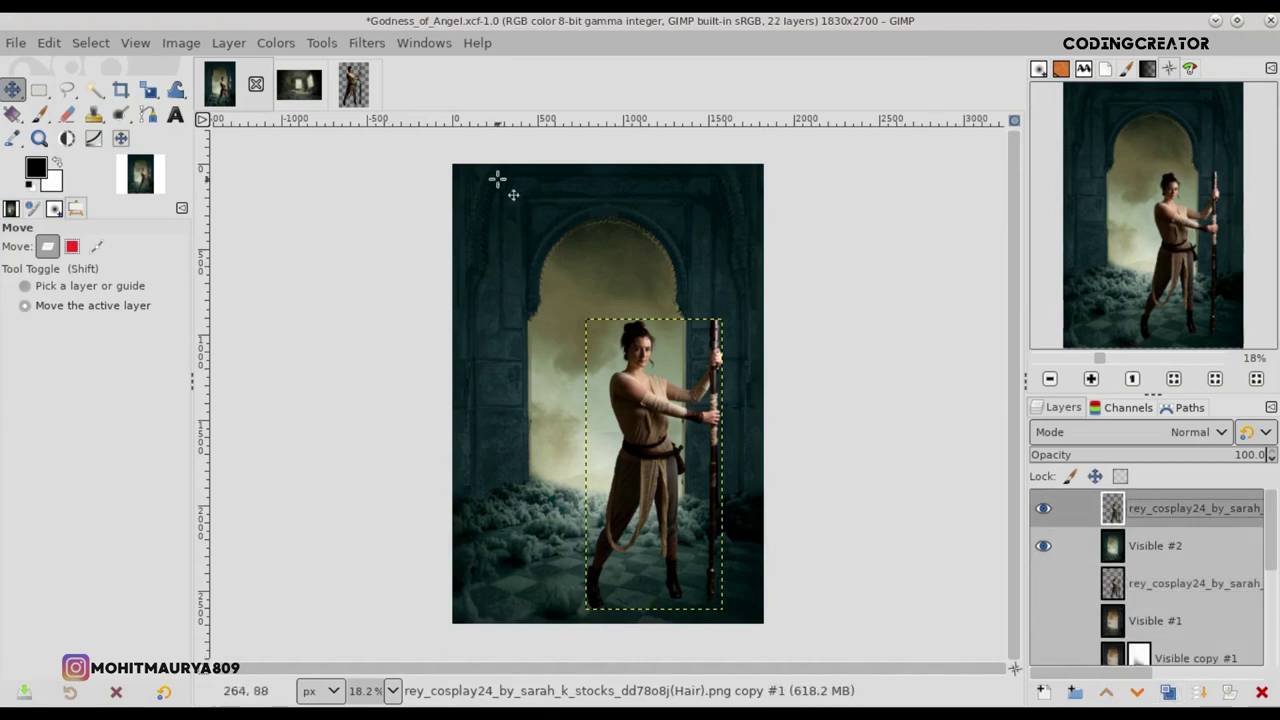
Step: Lower the top woman layer's saturation to about -48 with Hue-Saturation
{"action": "left_click", "coordinate": [281, 44]}
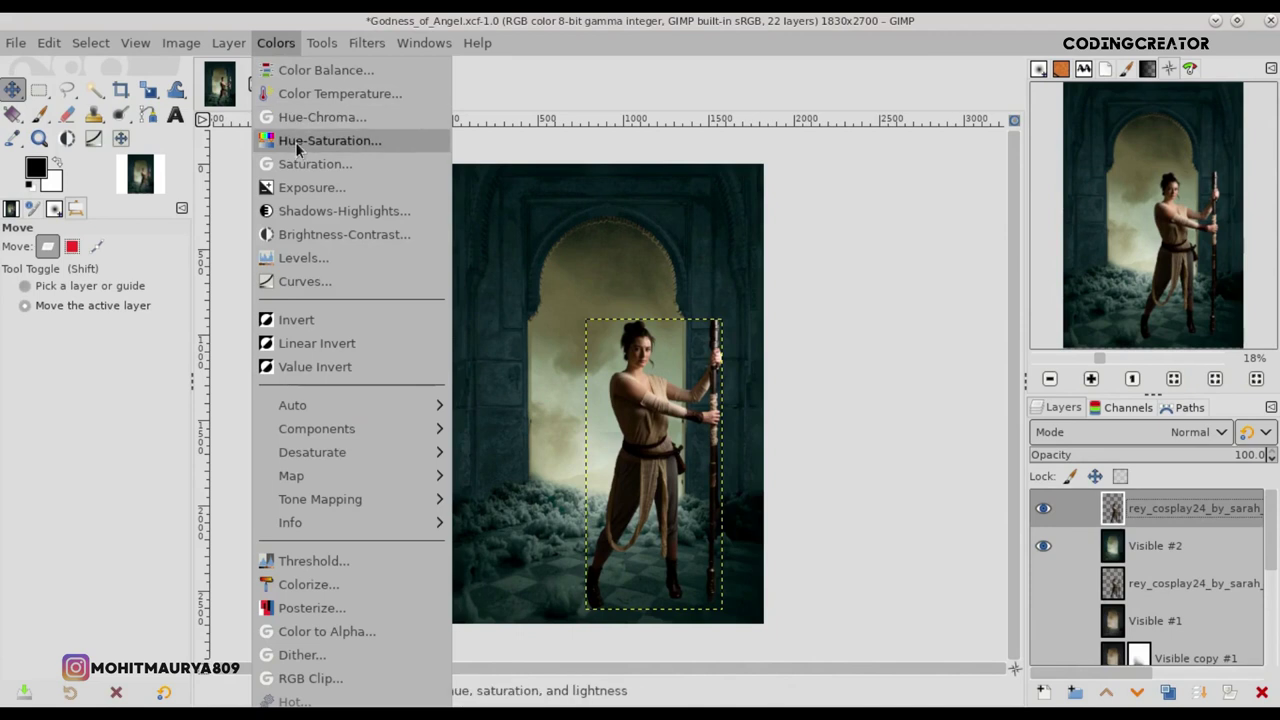
{"action": "left_click", "coordinate": [297, 143]}
{"action": "left_click_drag", "start_coordinate": [886, 469], "coordinate": [913, 469]}
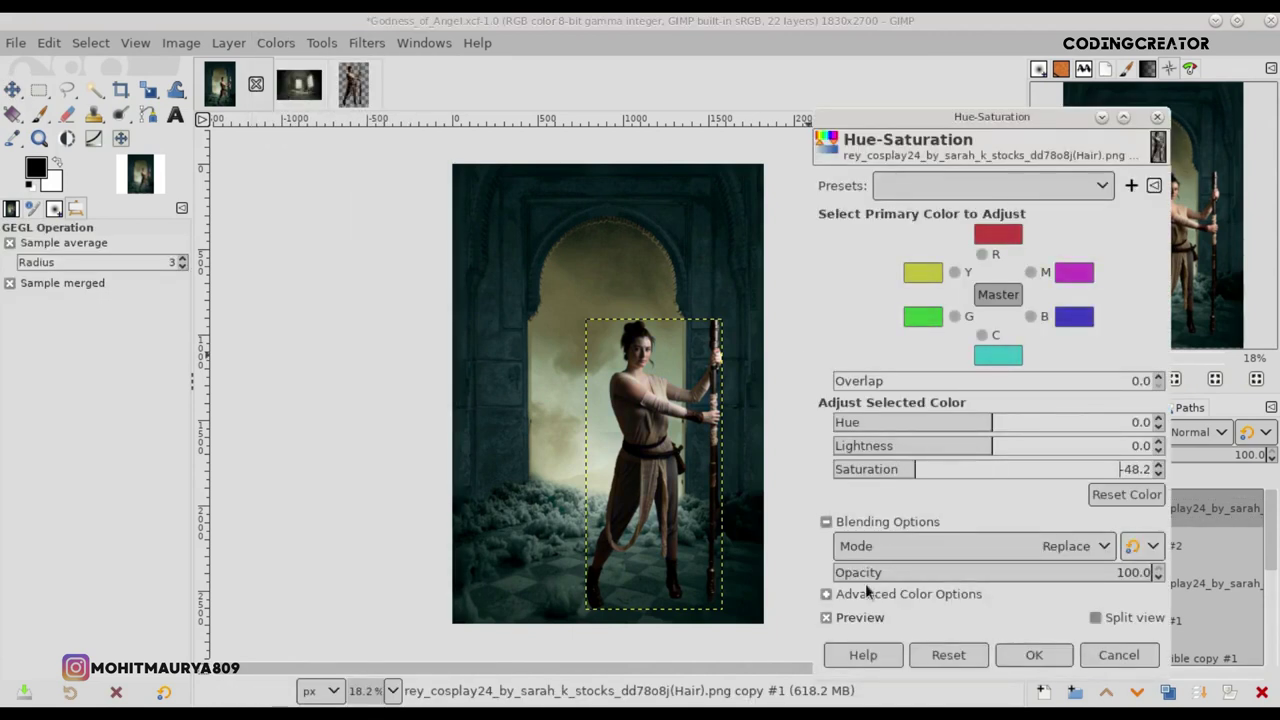
{"action": "left_click", "coordinate": [1034, 655]}
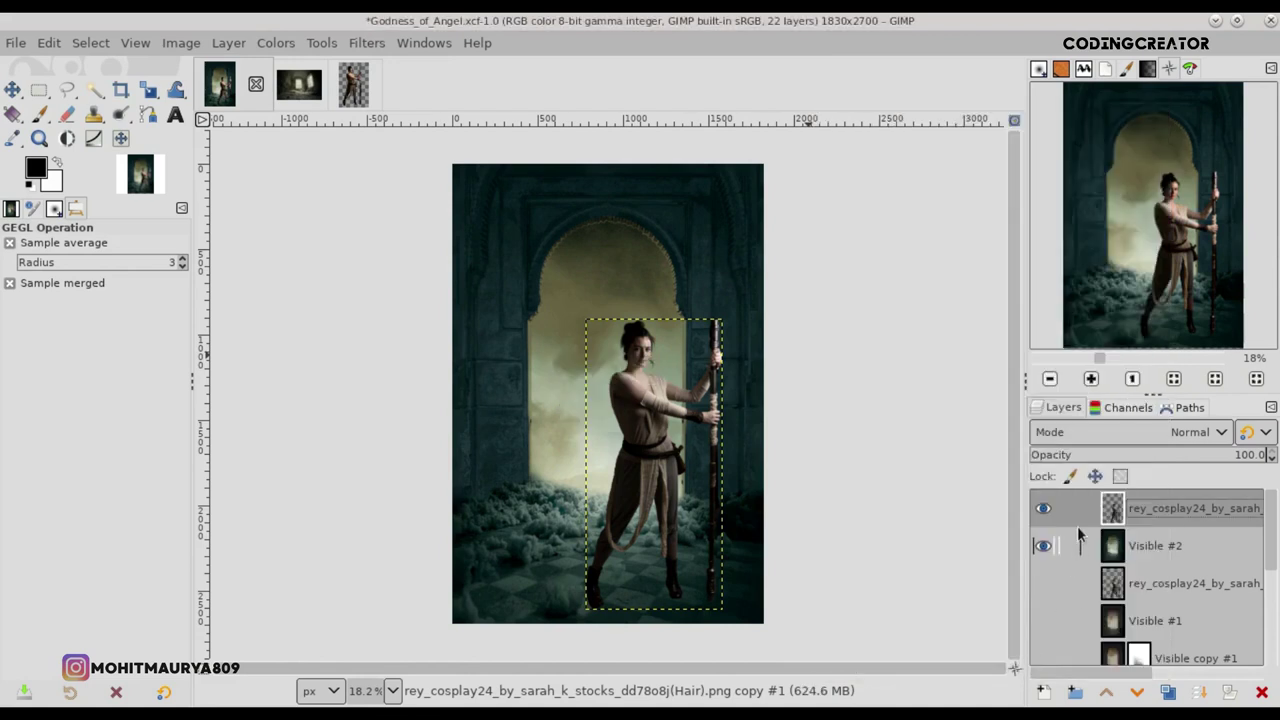
Step: In Color Balance, nudge shadows toward cyan and push midtones red to 65.4, yellow-blue 19
{"action": "left_click", "coordinate": [275, 42]}
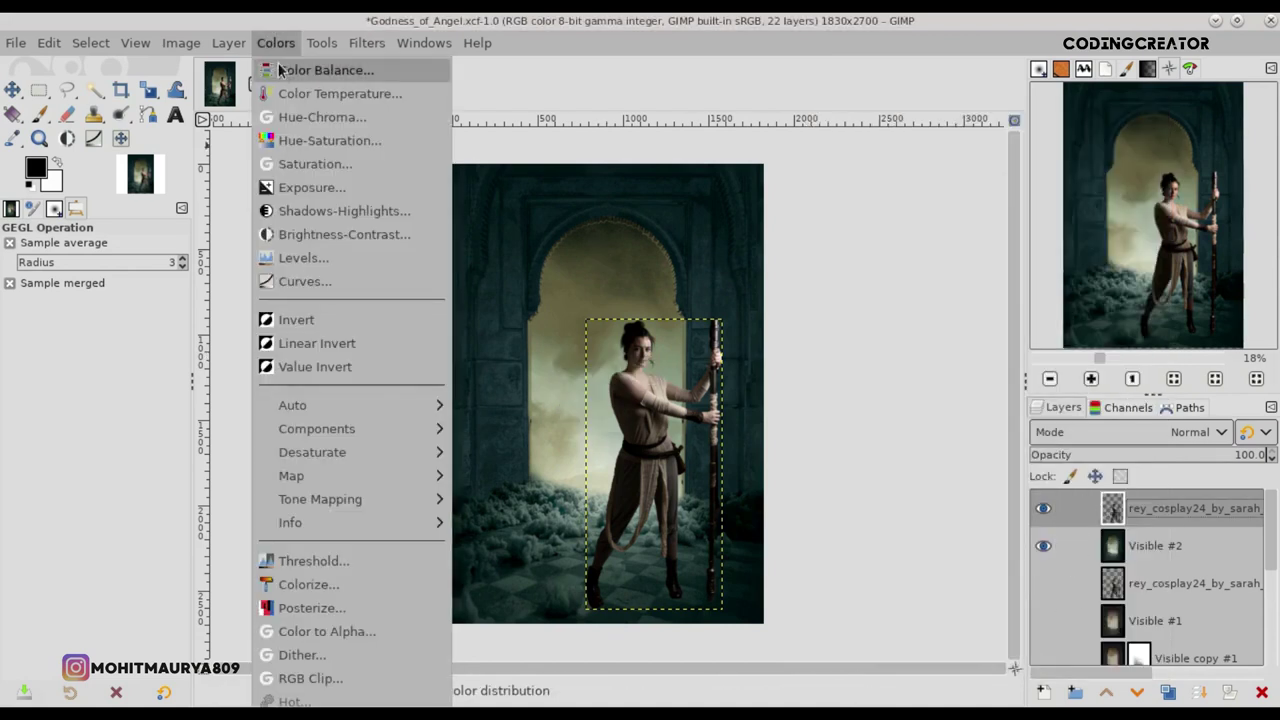
{"action": "left_click", "coordinate": [300, 66]}
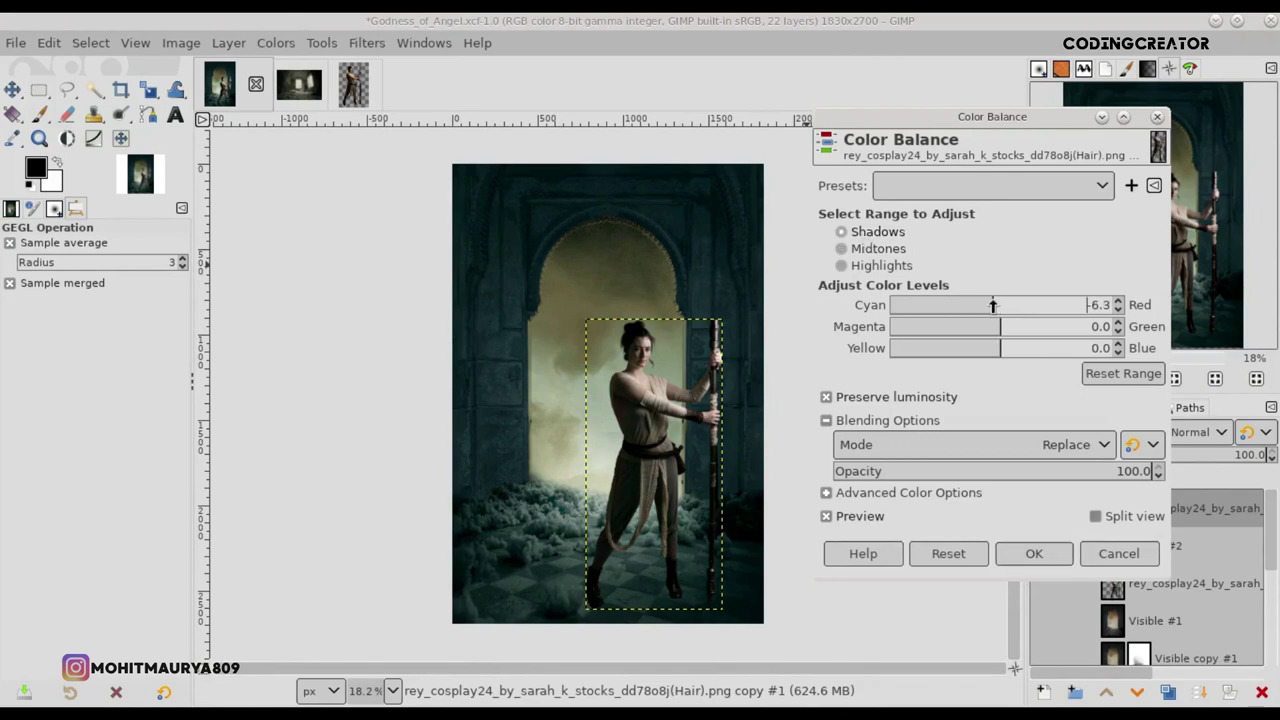
{"action": "left_click_drag", "start_coordinate": [993, 305], "coordinate": [991, 306]}
{"action": "left_click", "coordinate": [903, 249]}
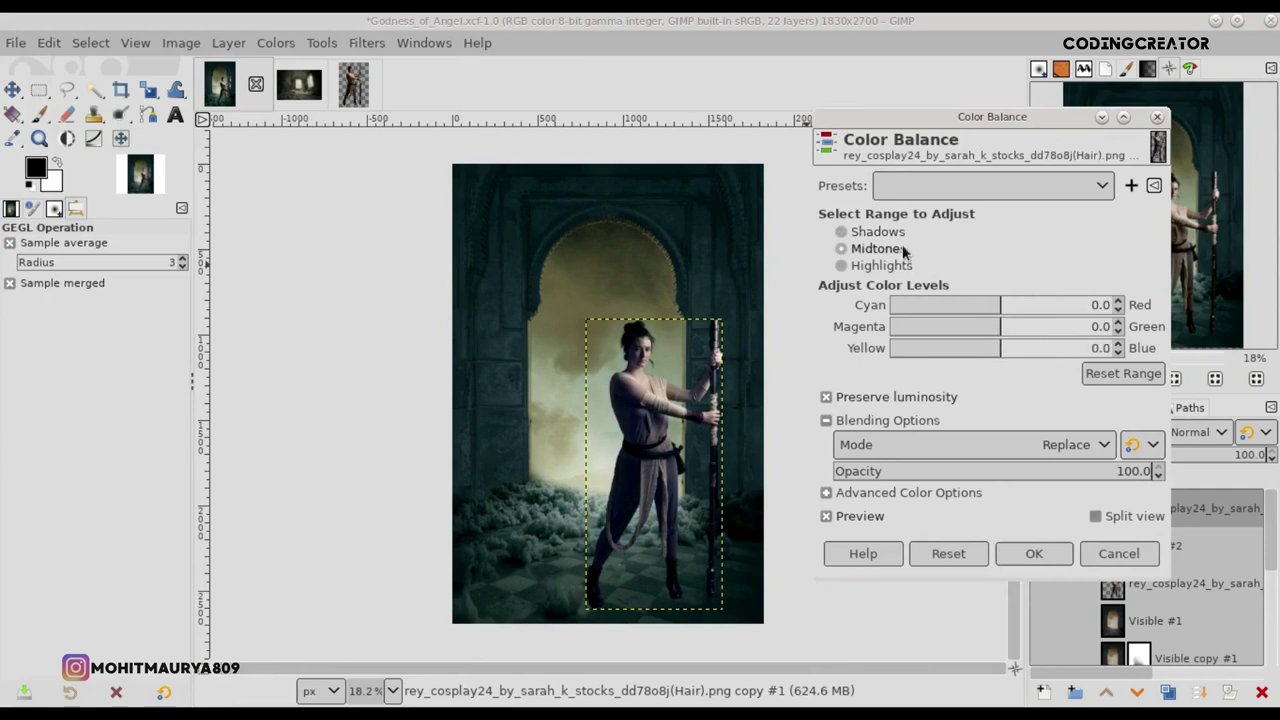
{"action": "left_click_drag", "start_coordinate": [1001, 305], "coordinate": [1067, 307]}
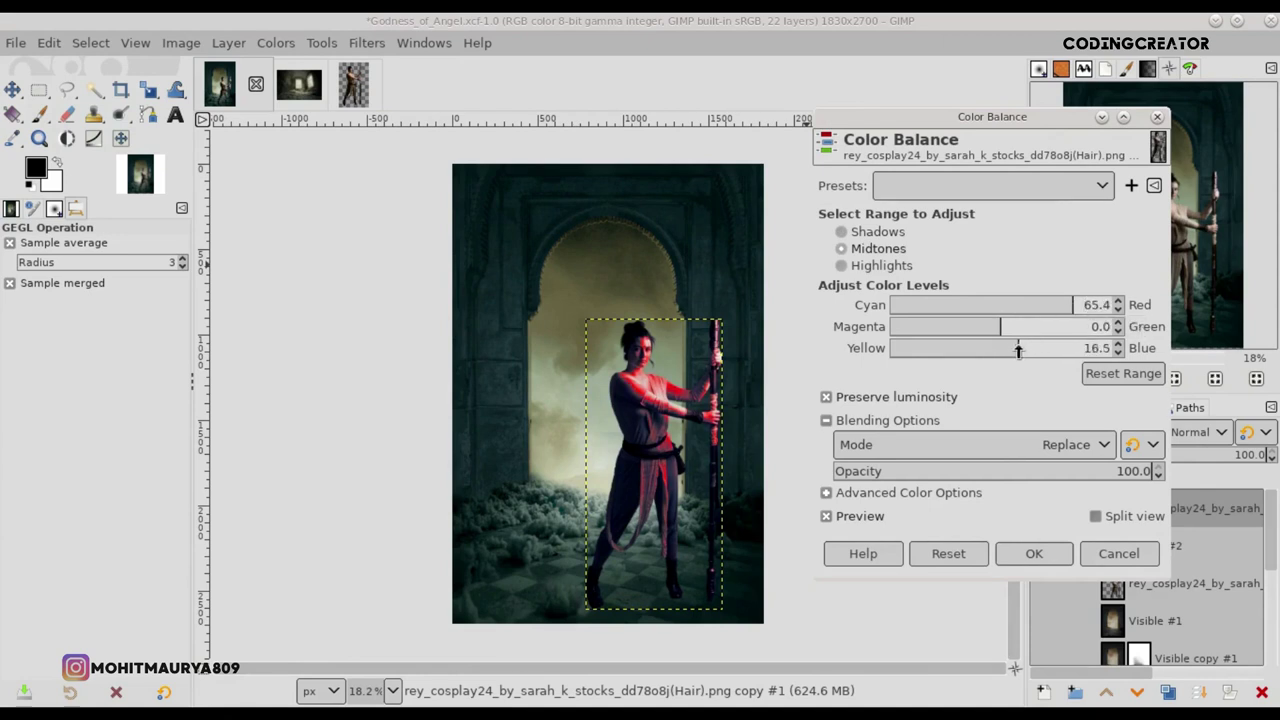
{"action": "left_click_drag", "start_coordinate": [1024, 350], "coordinate": [1022, 350]}
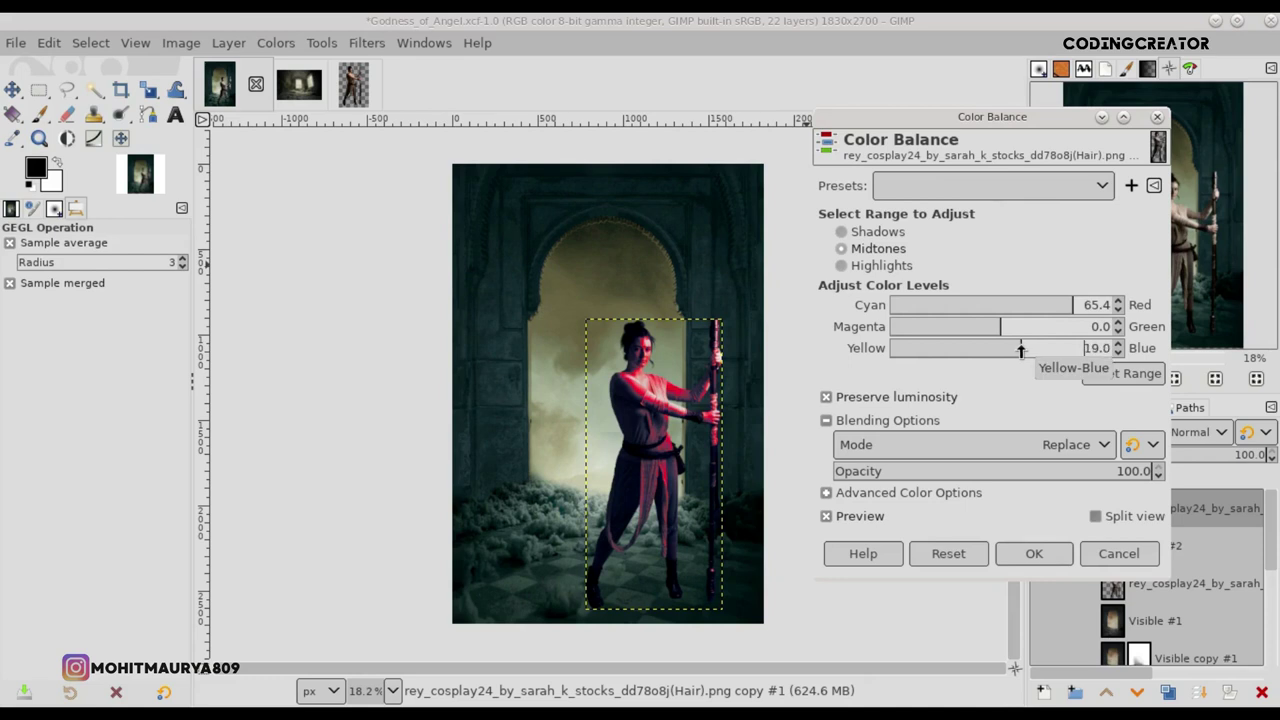
Step: Shift highlights 11.4 toward blue, disable Preserve luminosity, and apply in Darken only mode
{"action": "left_click", "coordinate": [888, 267]}
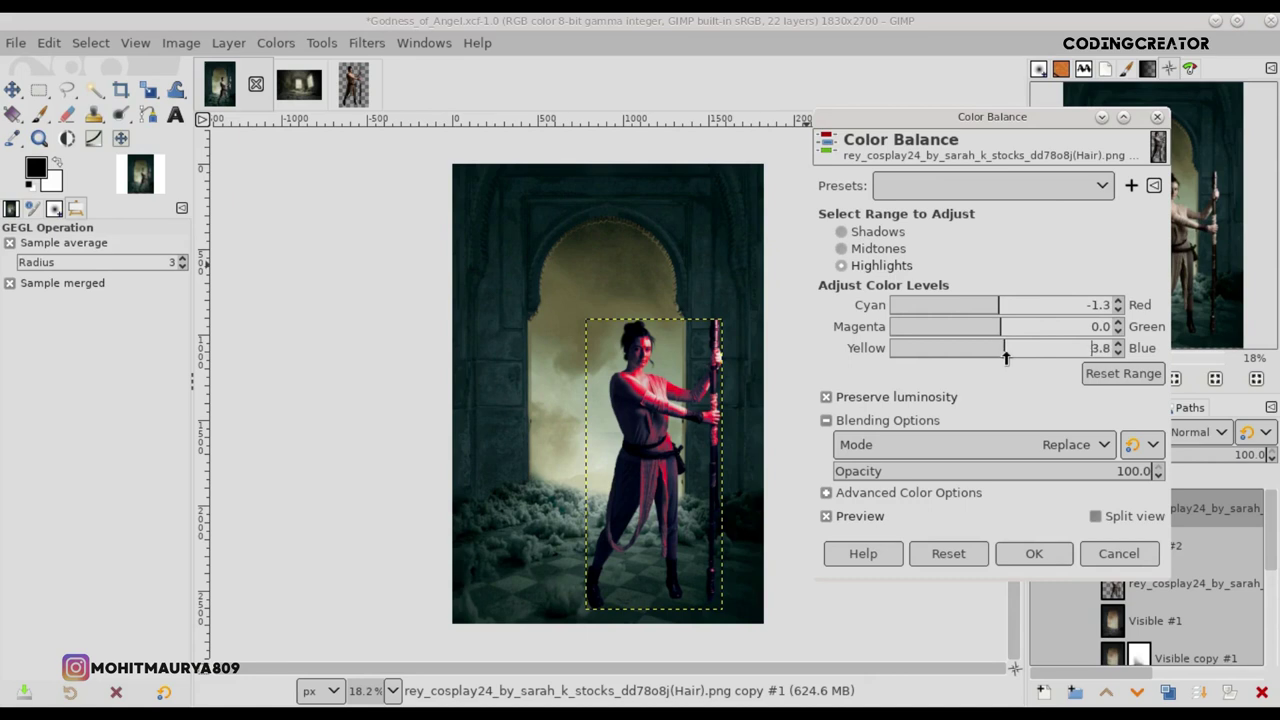
{"action": "left_click_drag", "start_coordinate": [1012, 352], "coordinate": [1010, 352]}
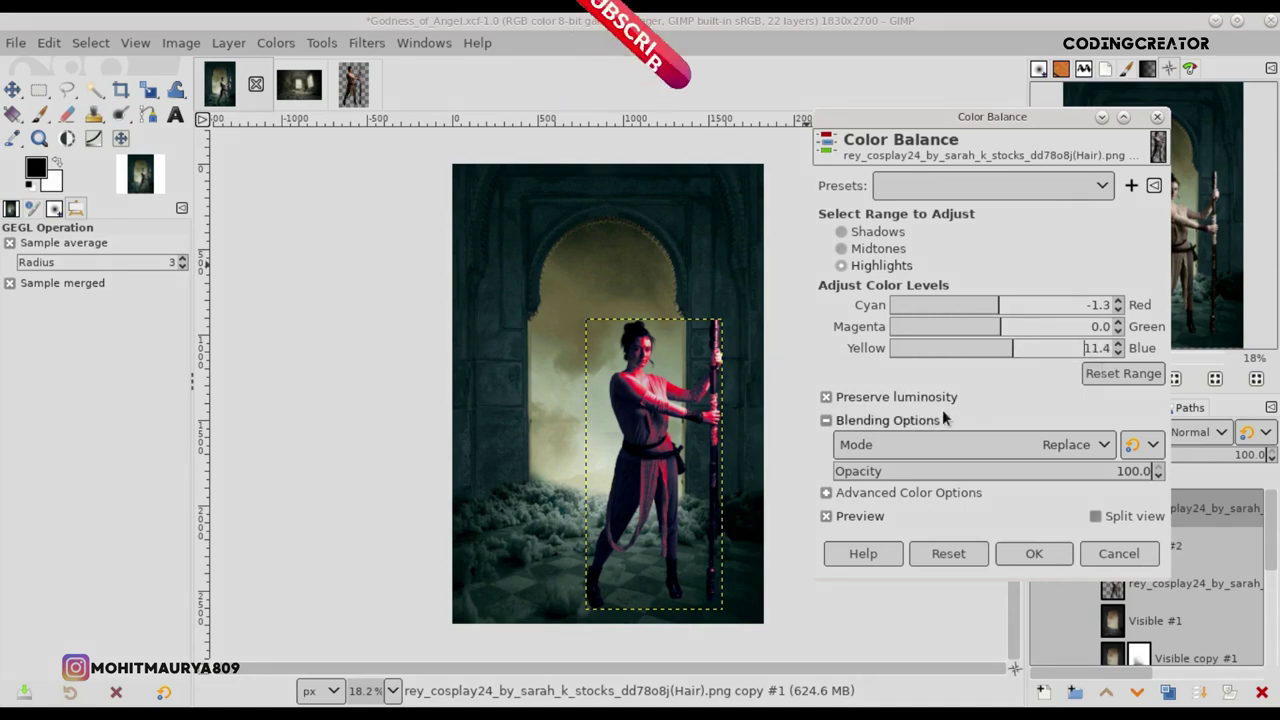
{"action": "left_click", "coordinate": [827, 398]}
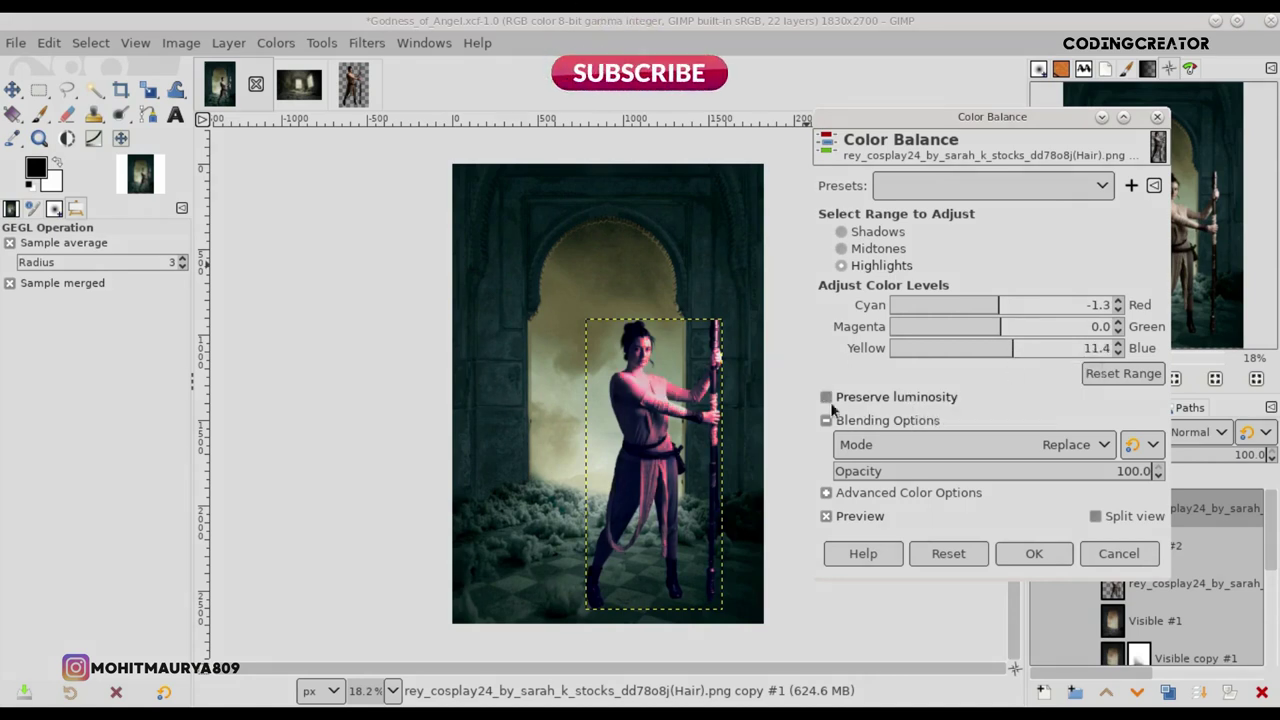
{"action": "left_click", "coordinate": [910, 442]}
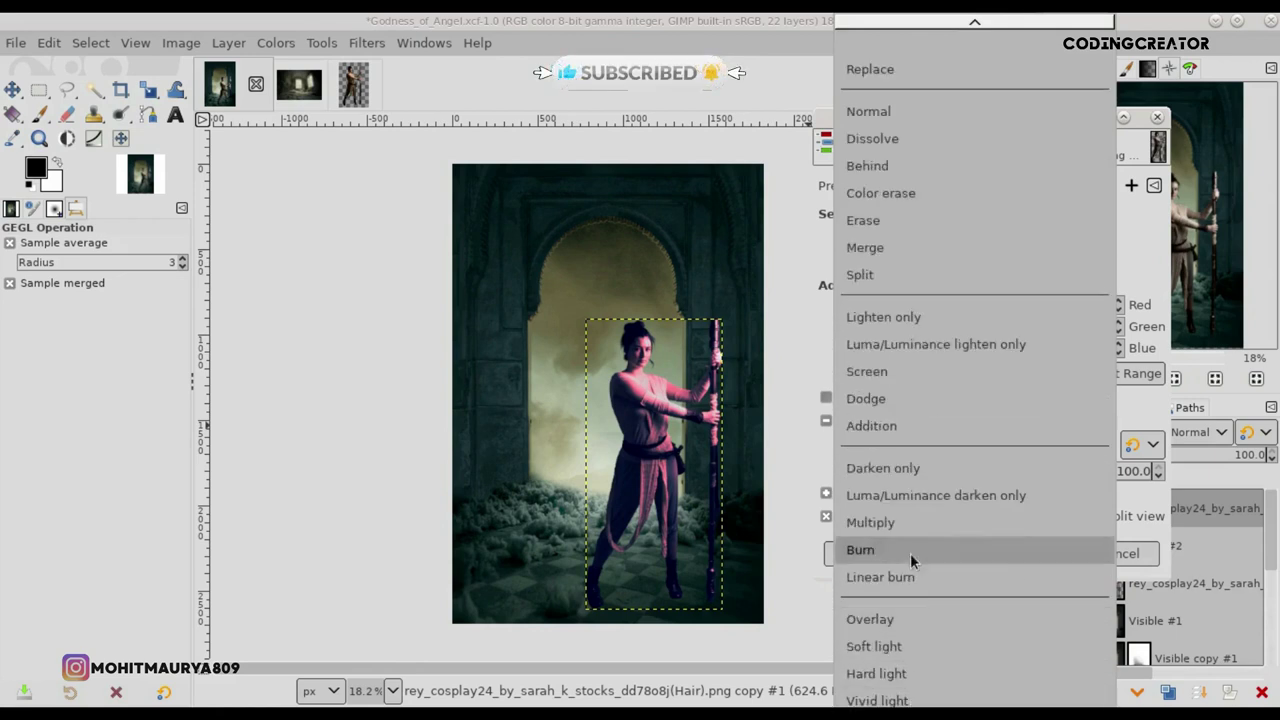
{"action": "left_click", "coordinate": [900, 475]}
{"action": "left_click", "coordinate": [860, 516]}
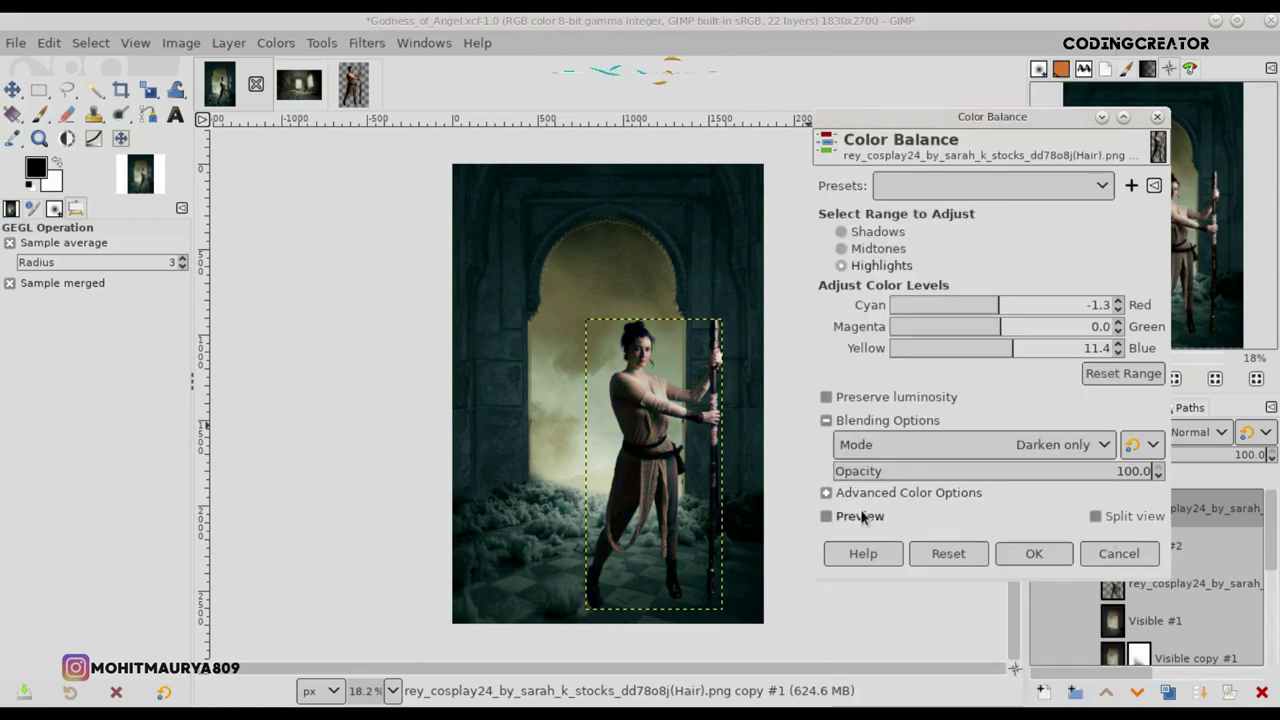
{"action": "left_click", "coordinate": [1034, 553]}
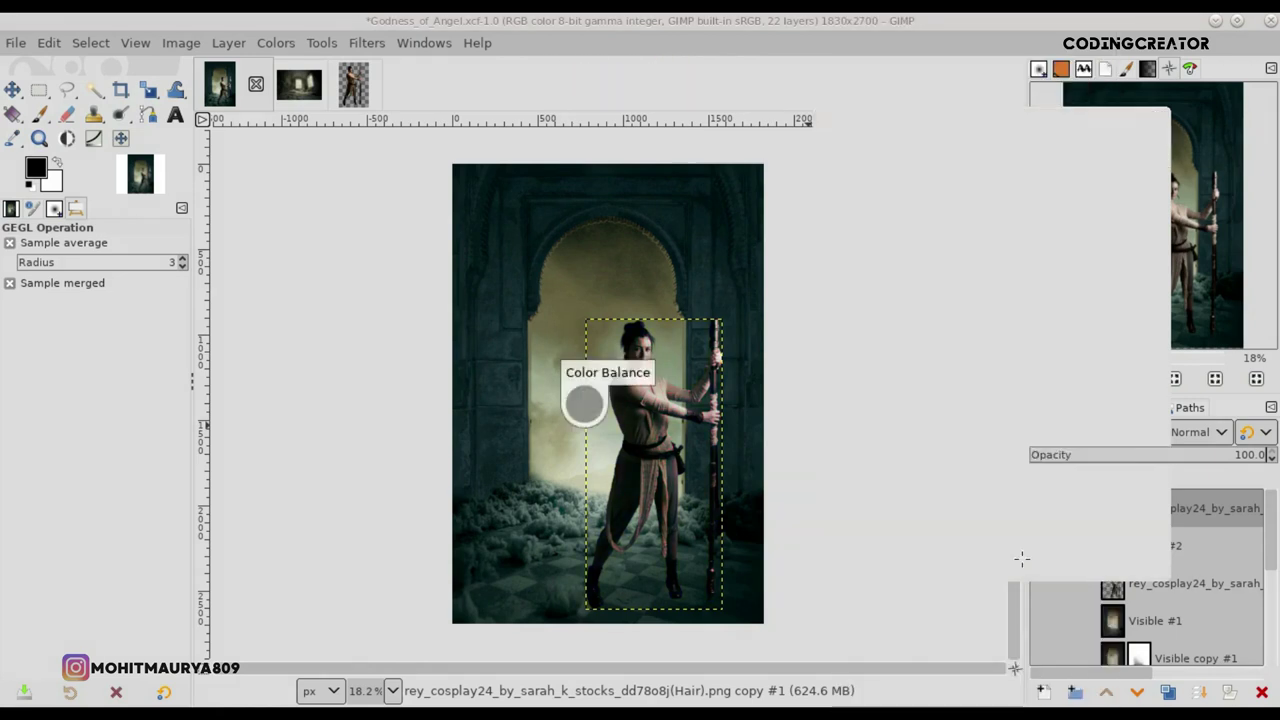
{"action": "left_click", "coordinate": [16, 43]}
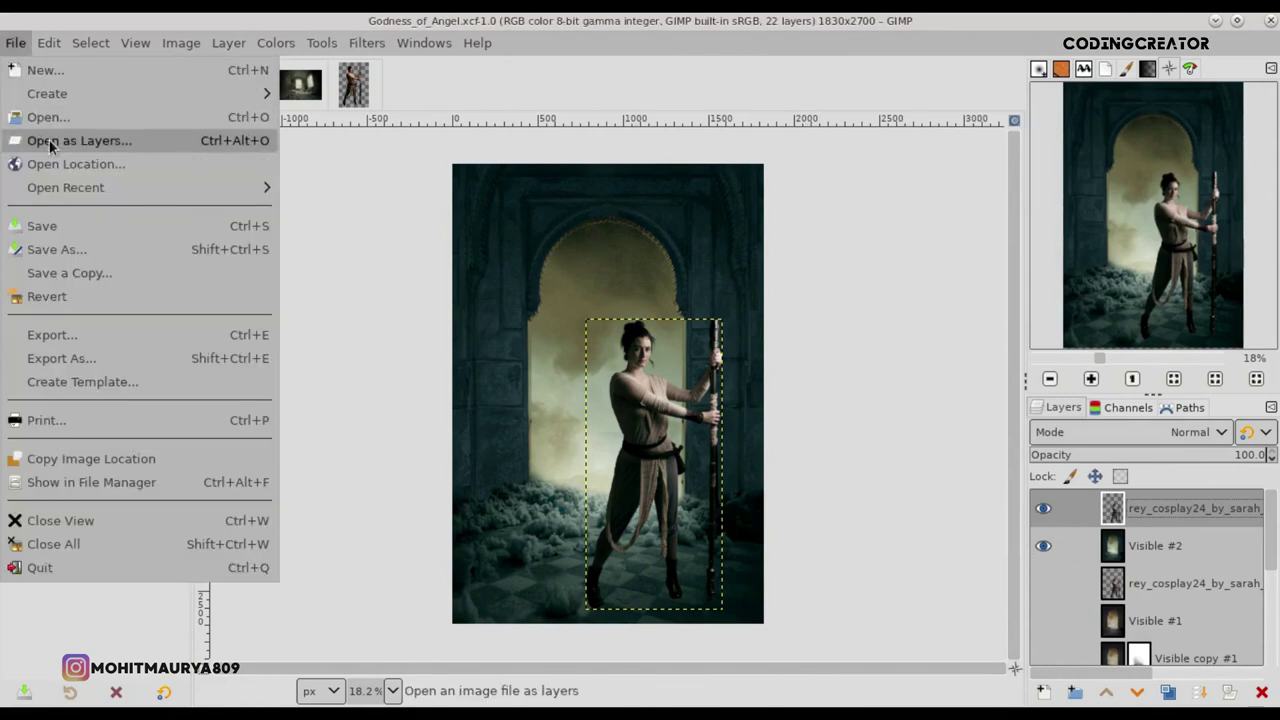
Step: Import Fire_Ball.jpg as a layer in the working colour space and move it toward the staff
{"action": "left_click", "coordinate": [50, 141]}
{"action": "left_click", "coordinate": [205, 204]}
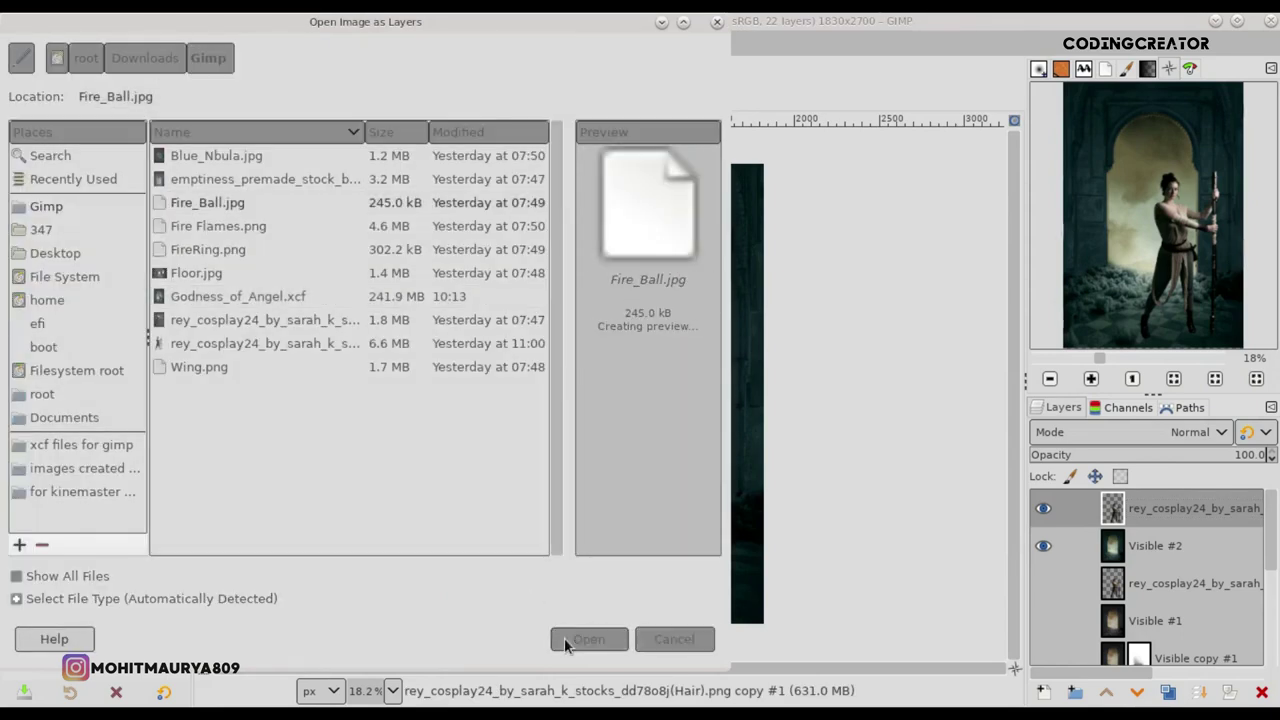
{"action": "left_click", "coordinate": [564, 641]}
{"action": "left_click", "coordinate": [705, 485]}
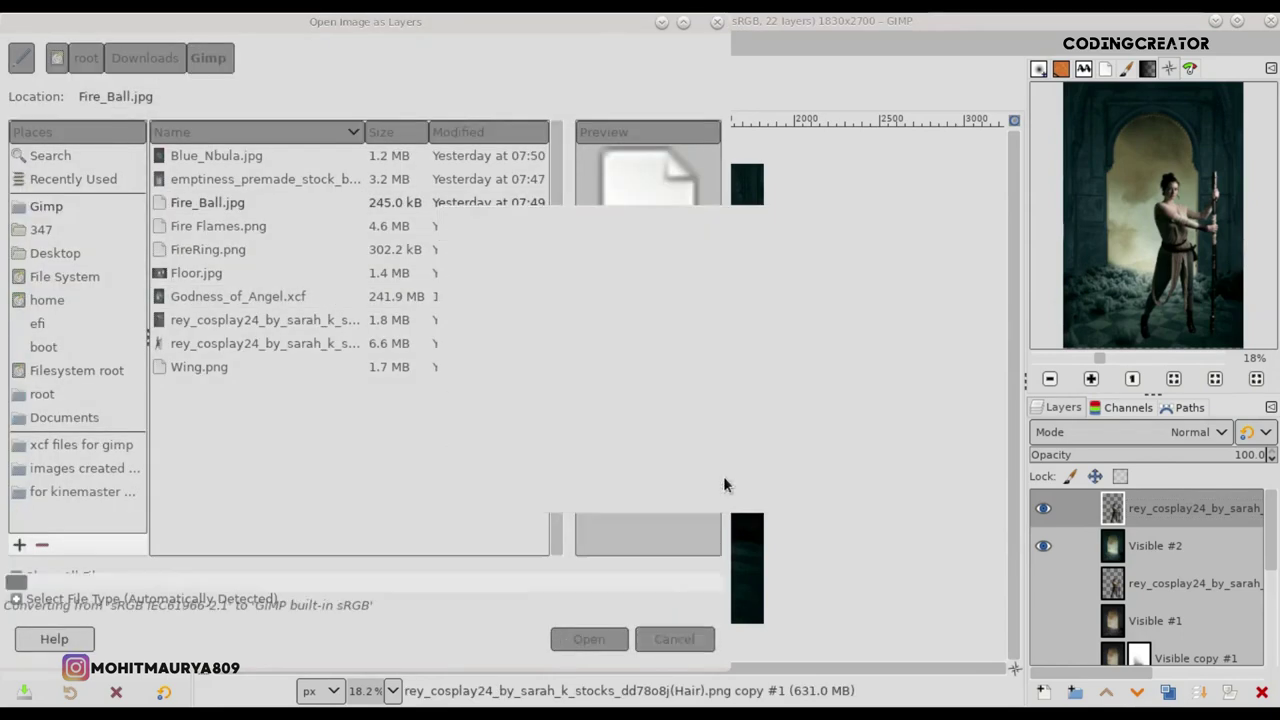
{"action": "key", "text": "m"}
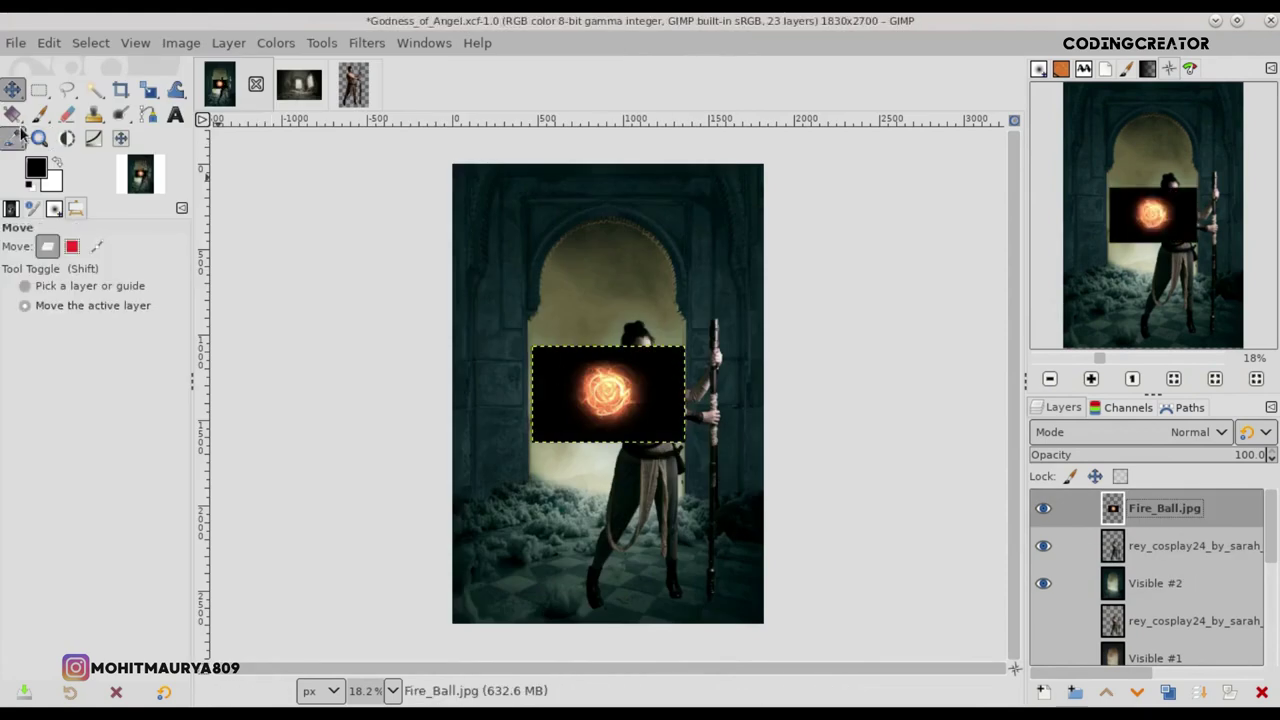
{"action": "left_click_drag", "start_coordinate": [650, 381], "coordinate": [755, 292]}
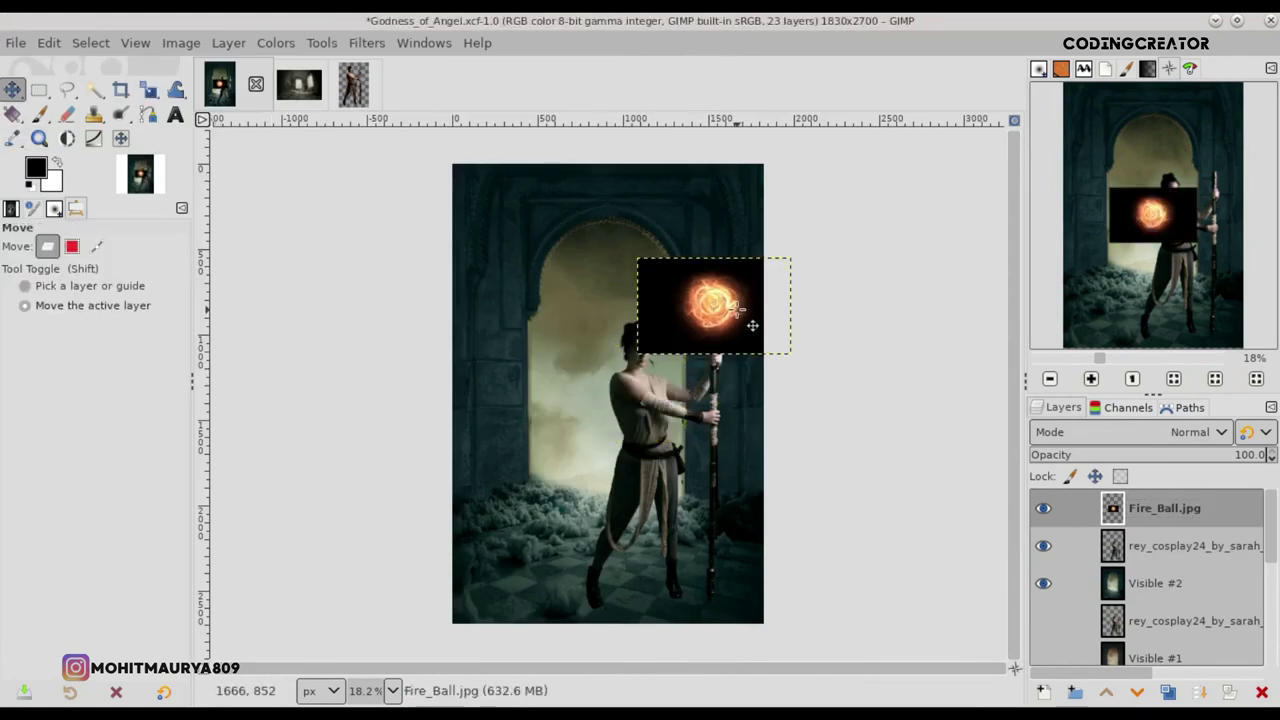
Step: Set the Fire_Ball layer to Screen mode and nudge it into place
{"action": "left_click", "coordinate": [1182, 439]}
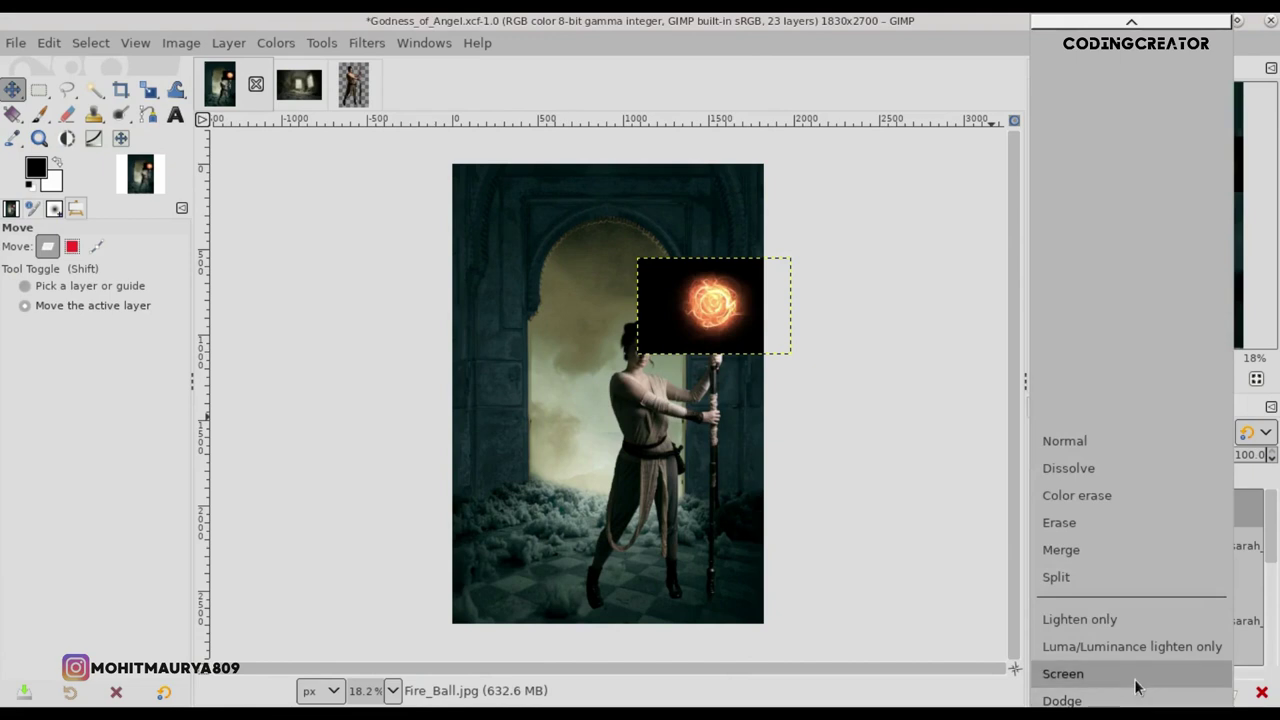
{"action": "left_click", "coordinate": [1110, 673]}
{"action": "left_click_drag", "start_coordinate": [748, 323], "coordinate": [765, 332]}
{"action": "left_click", "coordinate": [1107, 584]}
{"action": "left_click", "coordinate": [1134, 505]}
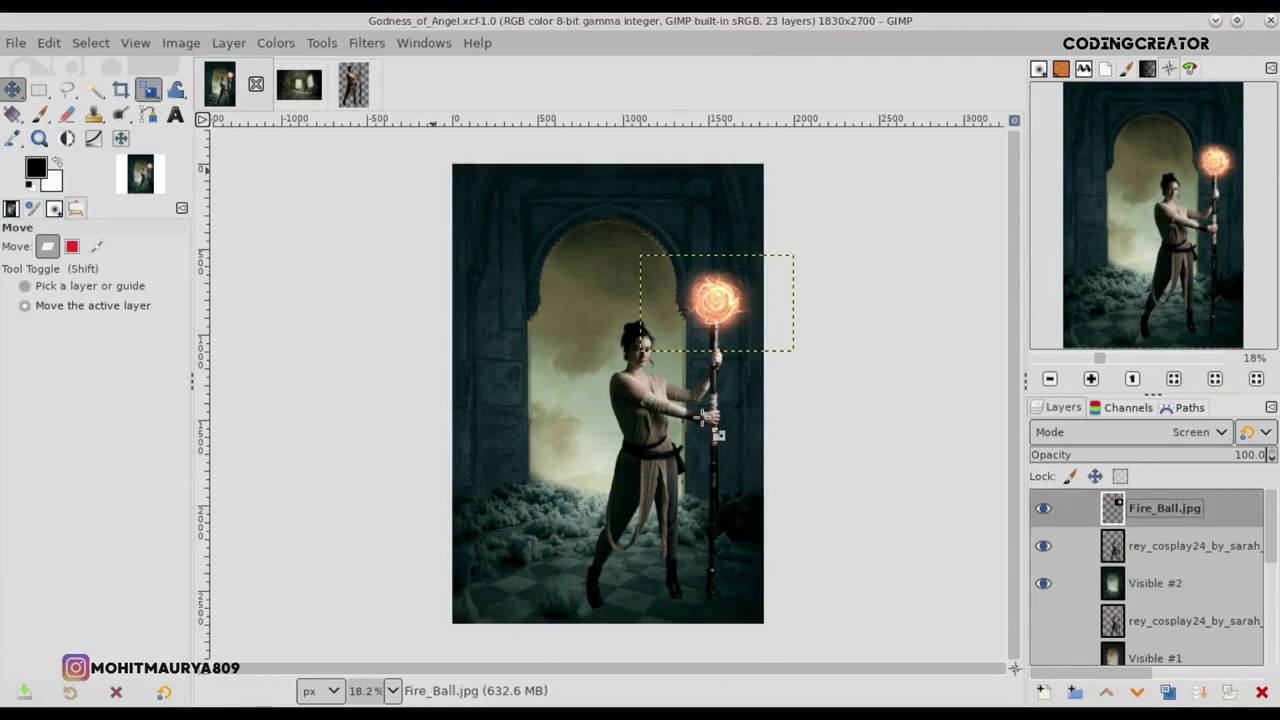
Step: Scale the fireball slightly smaller and shift it a little right
{"action": "key", "text": "shift+s"}
{"action": "left_click", "coordinate": [725, 335]}
{"action": "key", "text": "plus"}
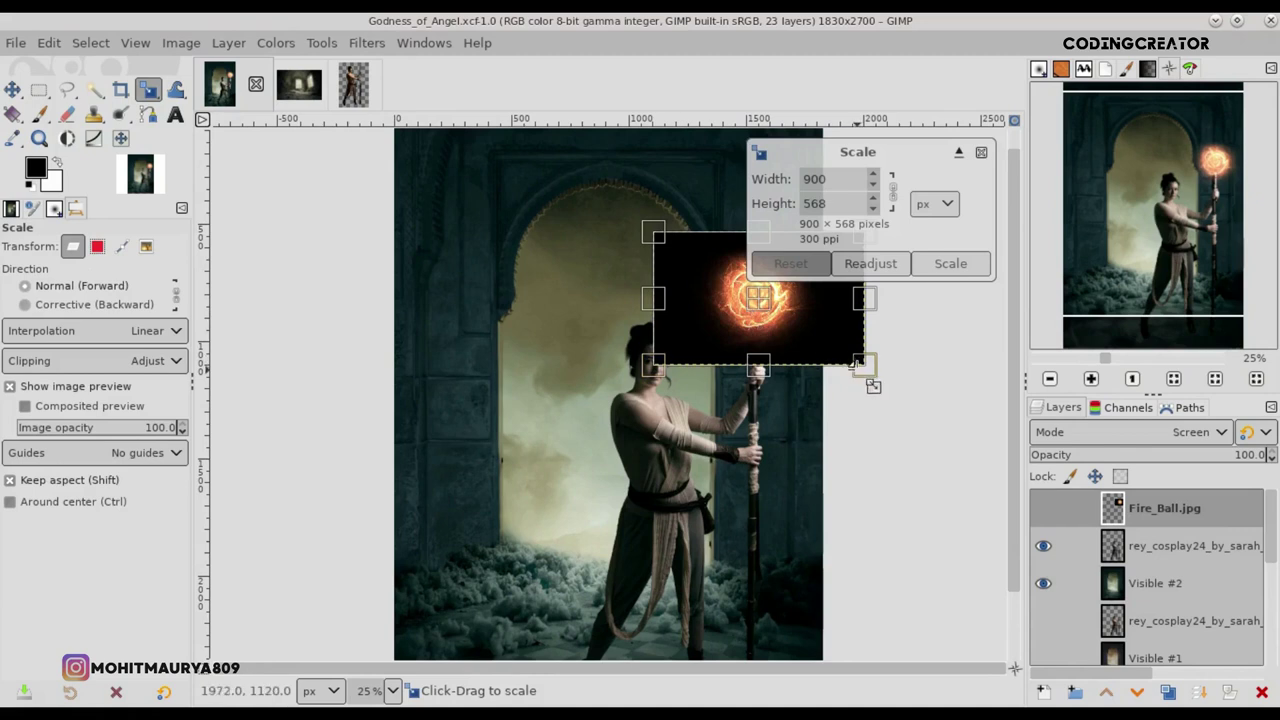
{"action": "left_click_drag", "start_coordinate": [858, 364], "coordinate": [852, 357]}
{"action": "key", "text": "Return"}
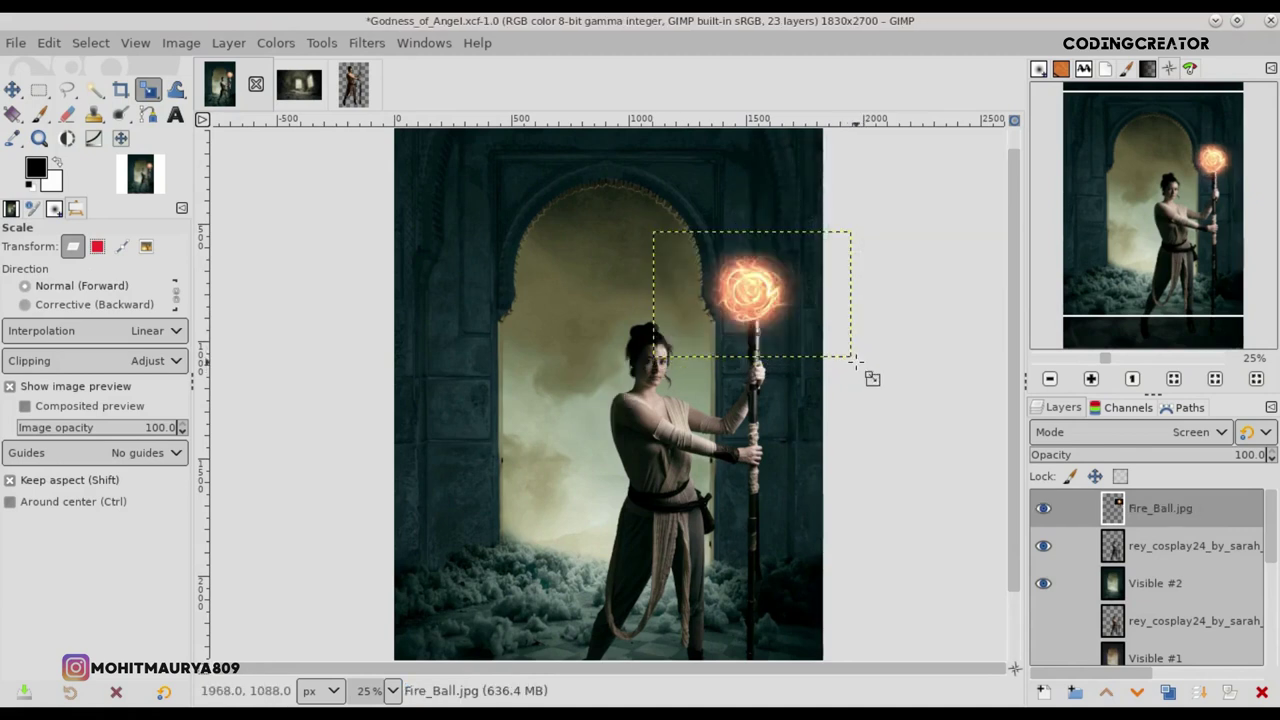
{"action": "key", "text": "m"}
{"action": "left_click_drag", "start_coordinate": [768, 323], "coordinate": [774, 325]}
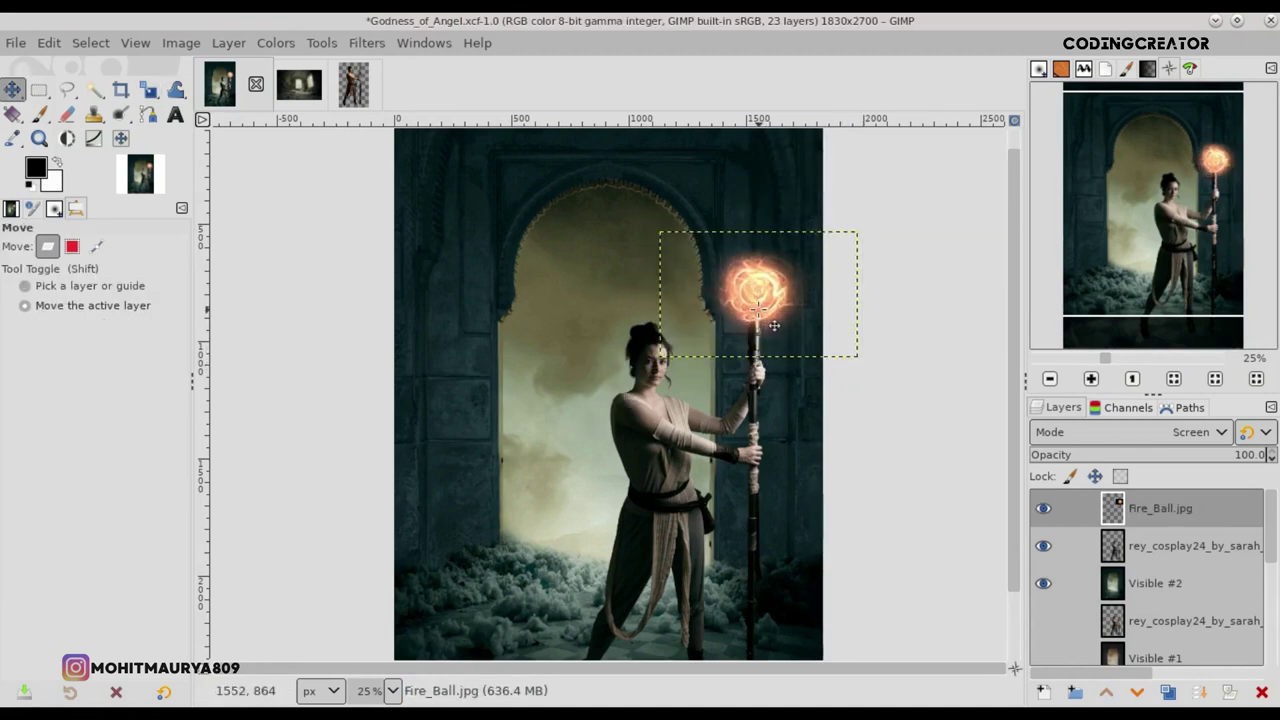
Step: Shrink the fireball again and position it precisely on the staff tip
{"action": "key", "text": "shift+s"}
{"action": "left_click", "coordinate": [862, 306]}
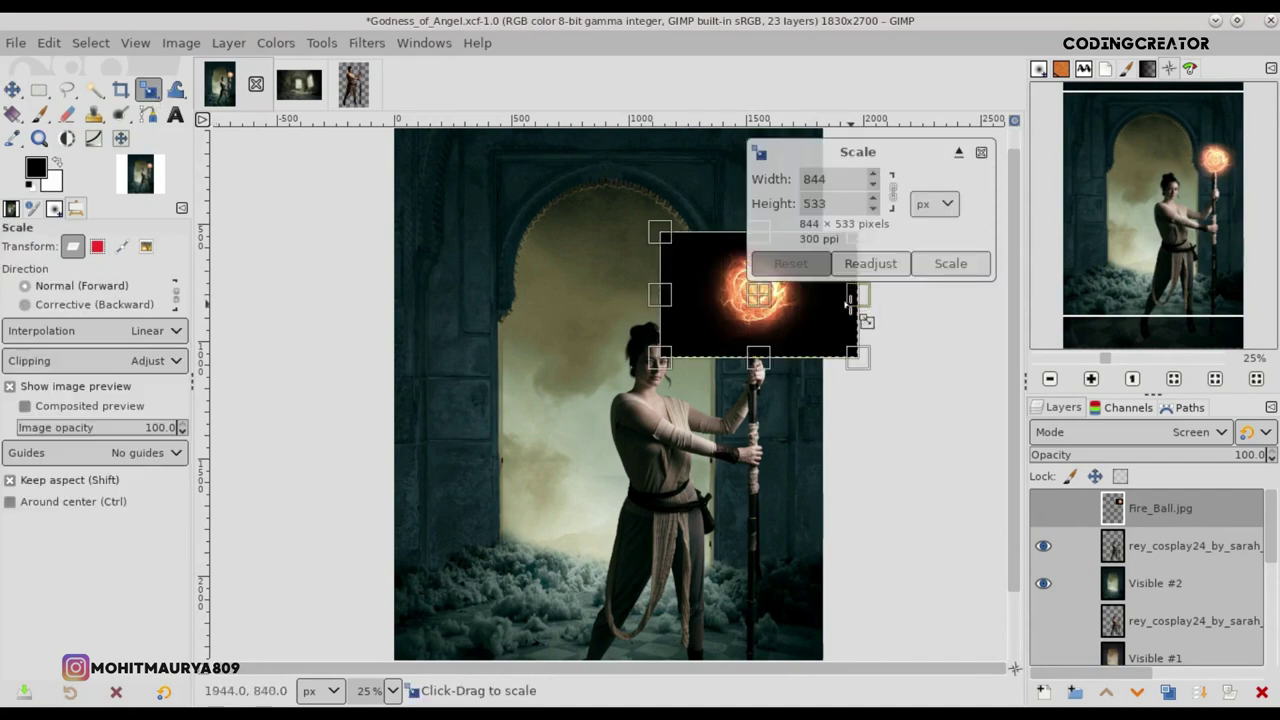
{"action": "key", "text": "Return"}
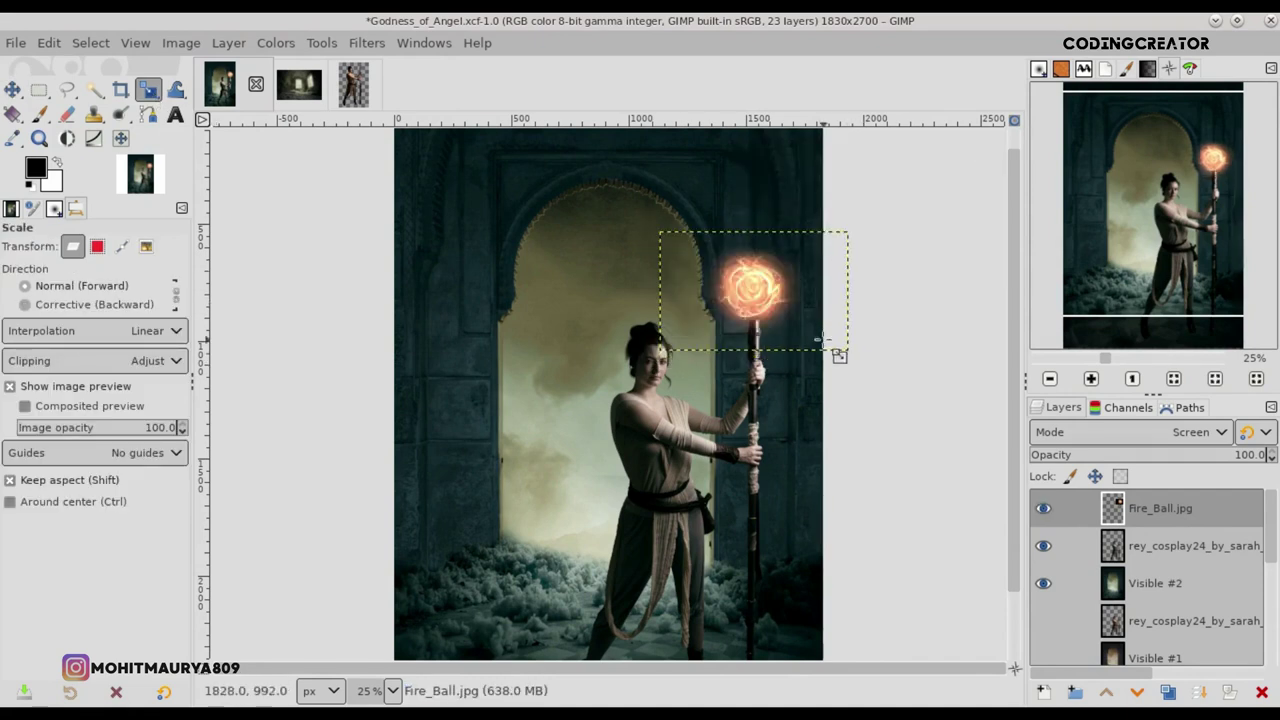
{"action": "key", "text": "m"}
{"action": "left_click_drag", "start_coordinate": [813, 333], "coordinate": [797, 322]}
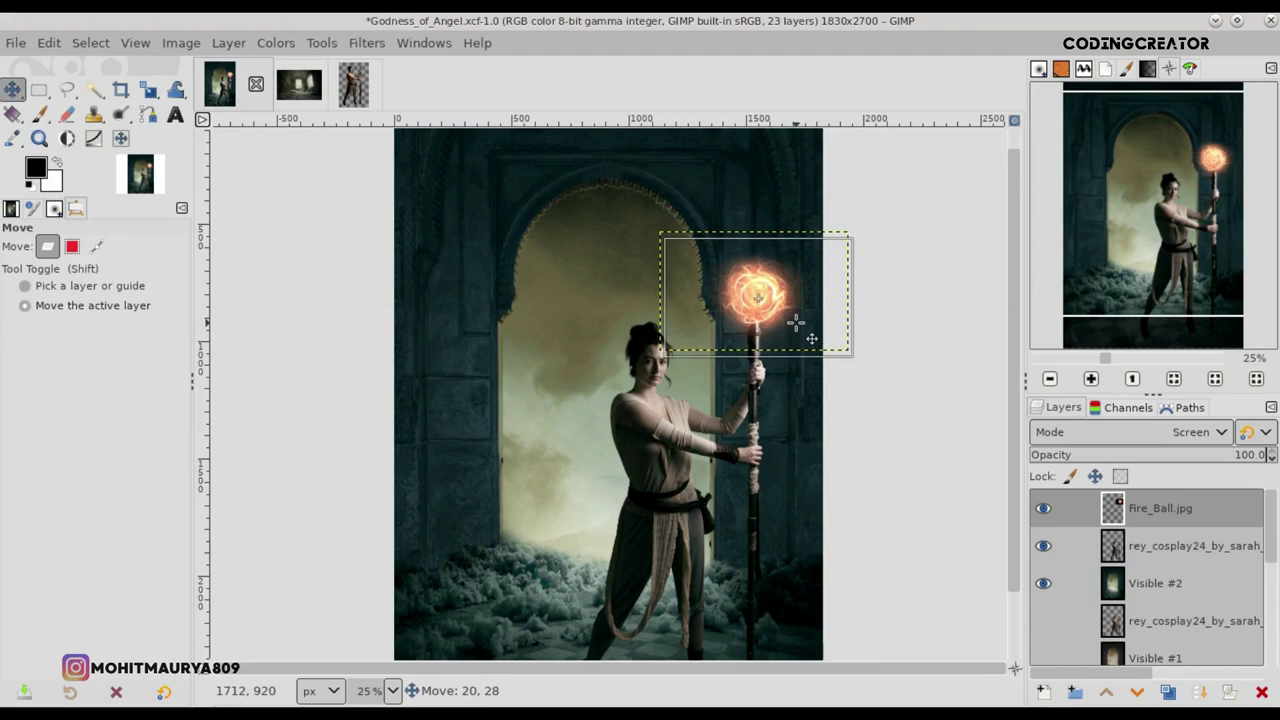
{"action": "left_click_drag", "start_coordinate": [797, 322], "coordinate": [793, 325]}
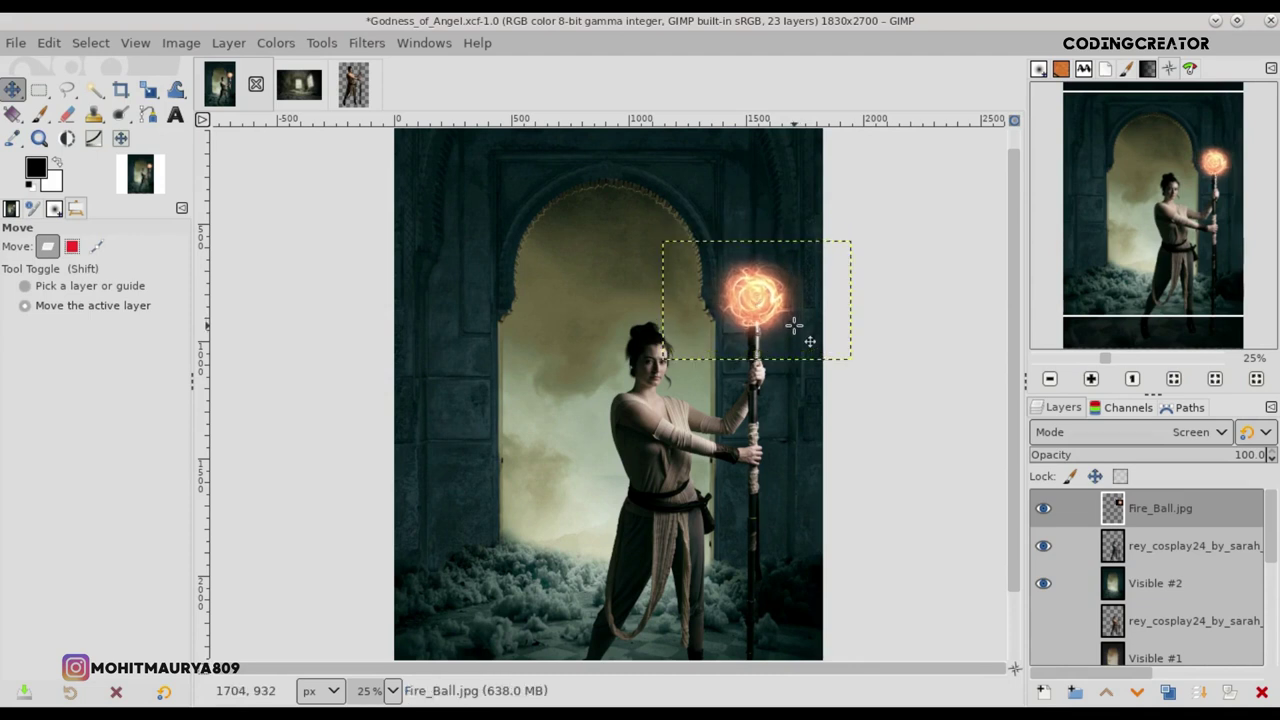
{"action": "key", "text": "minus"}
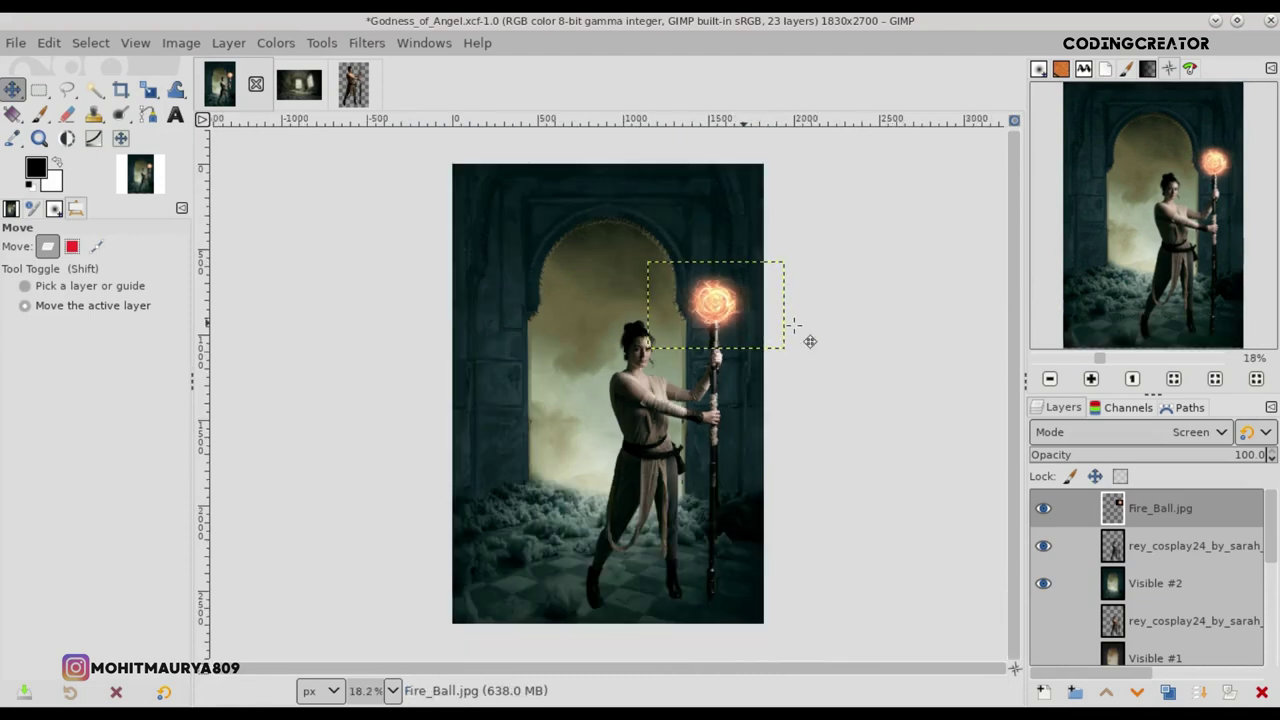
Step: Import FireRing.png as a layer and move it up near the fireball
{"action": "left_click", "coordinate": [16, 42]}
{"action": "left_click", "coordinate": [60, 142]}
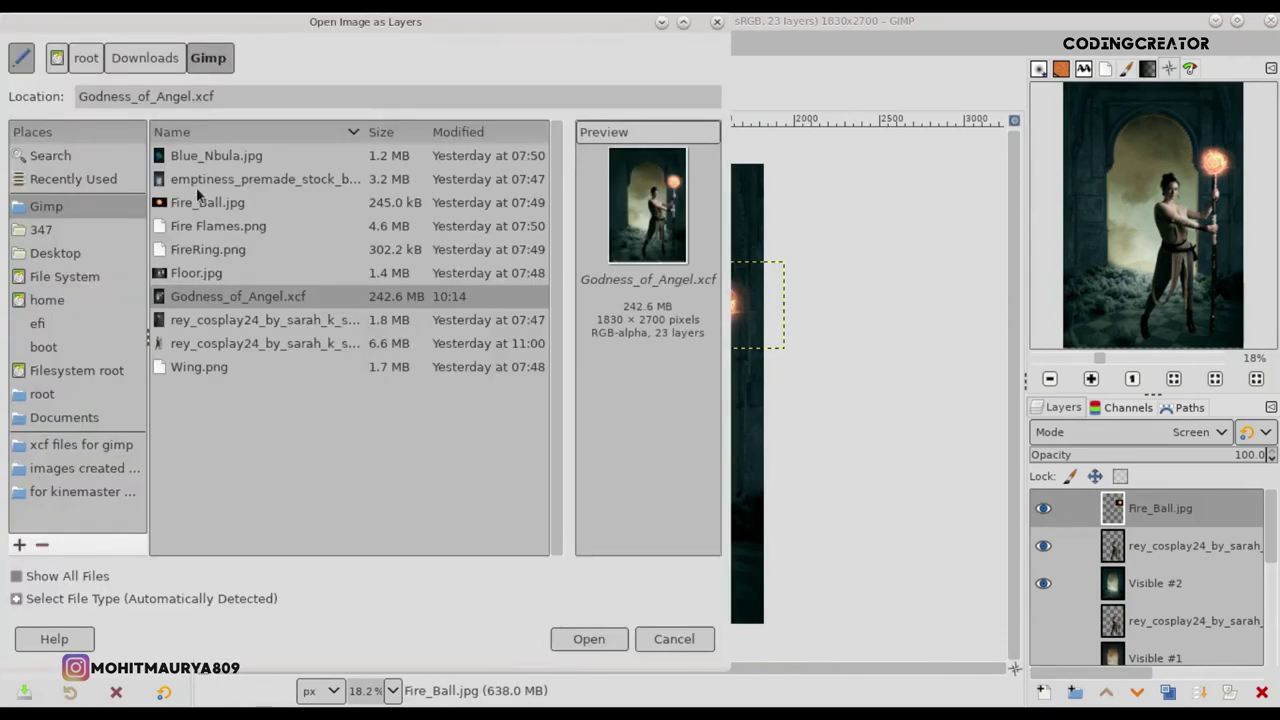
{"action": "left_click", "coordinate": [231, 252]}
{"action": "left_click", "coordinate": [583, 640]}
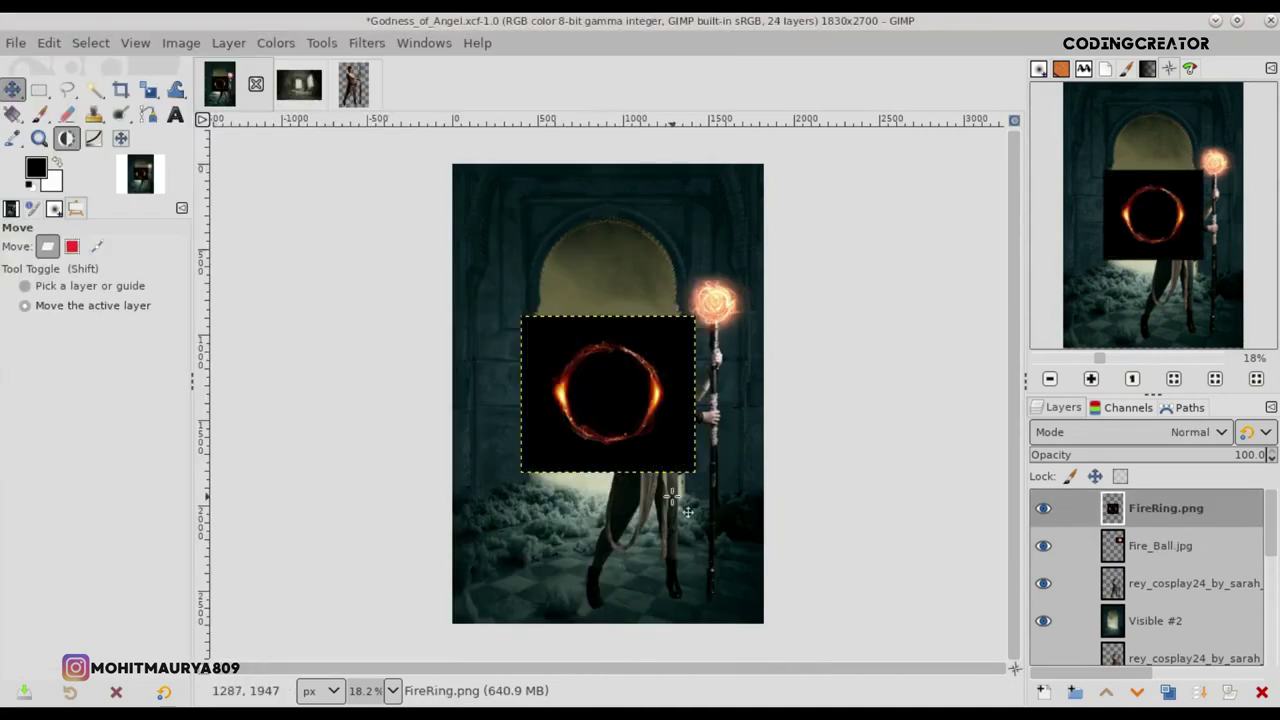
{"action": "left_click_drag", "start_coordinate": [617, 453], "coordinate": [719, 360]}
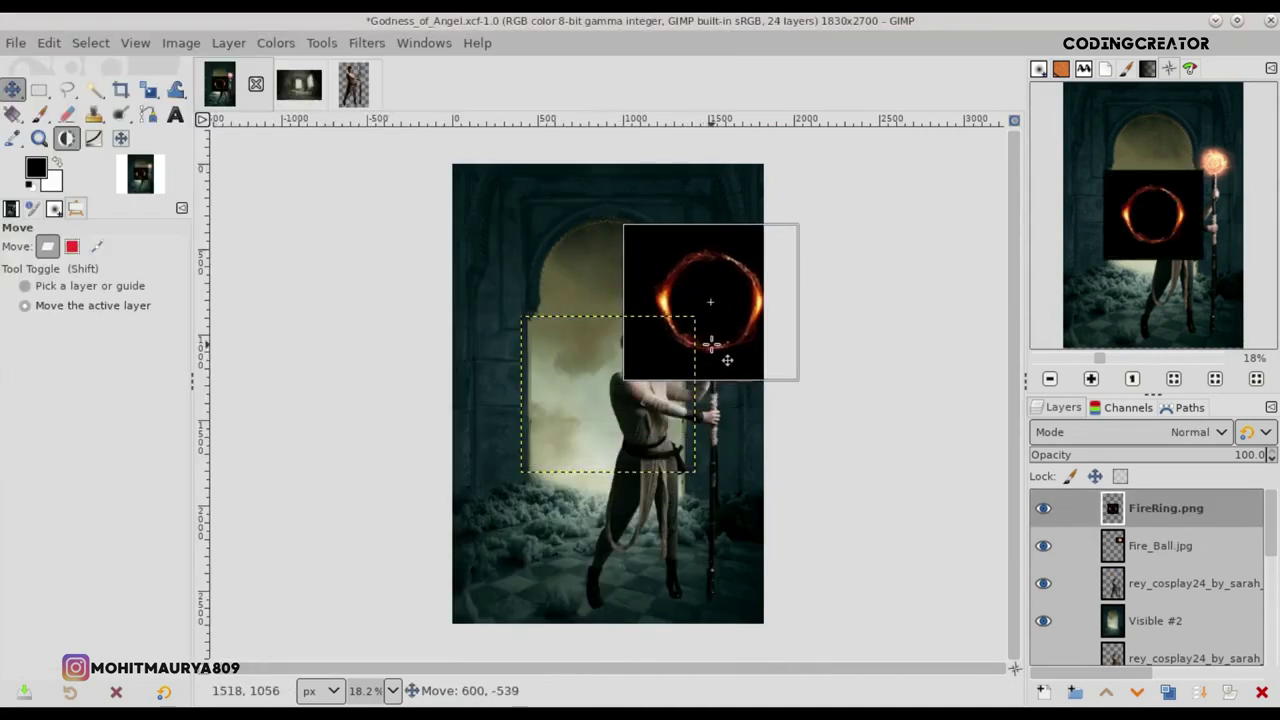
Step: Blend the fire ring layer in Screen mode and shrink it to about 943×848 px
{"action": "left_click", "coordinate": [1148, 443]}
{"action": "left_click", "coordinate": [1150, 684]}
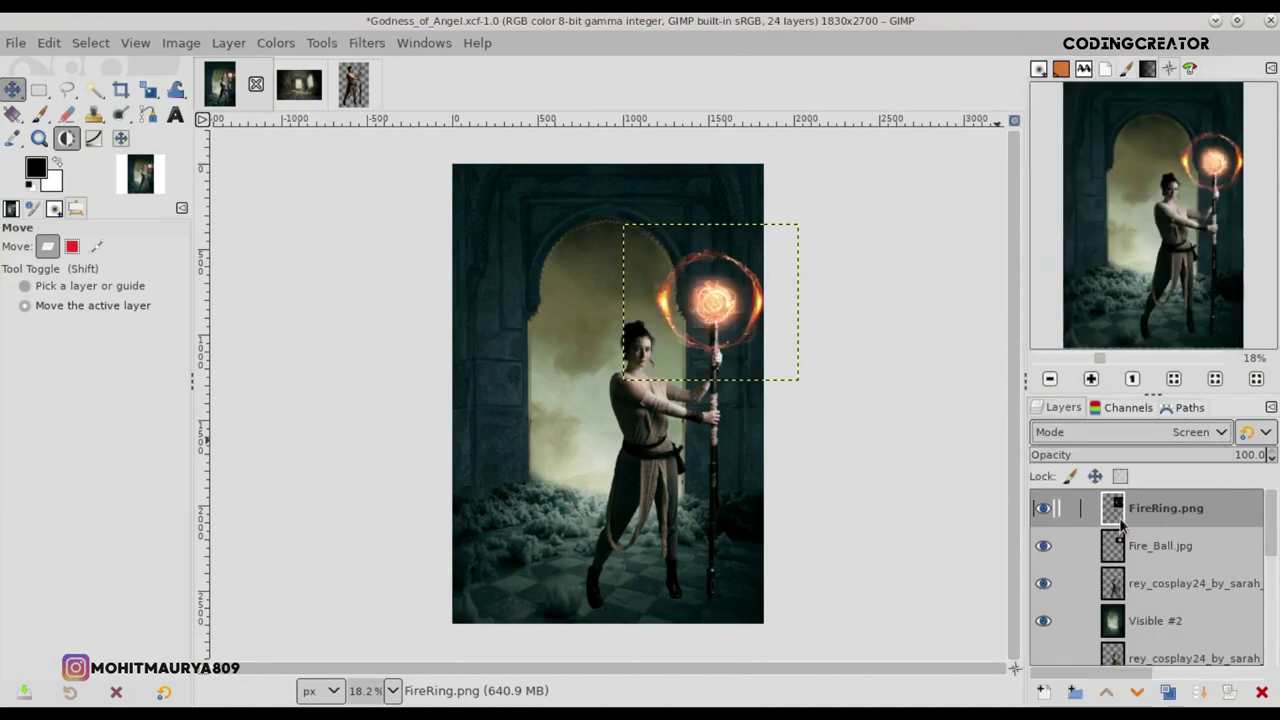
{"action": "left_click_drag", "start_coordinate": [781, 330], "coordinate": [768, 315]}
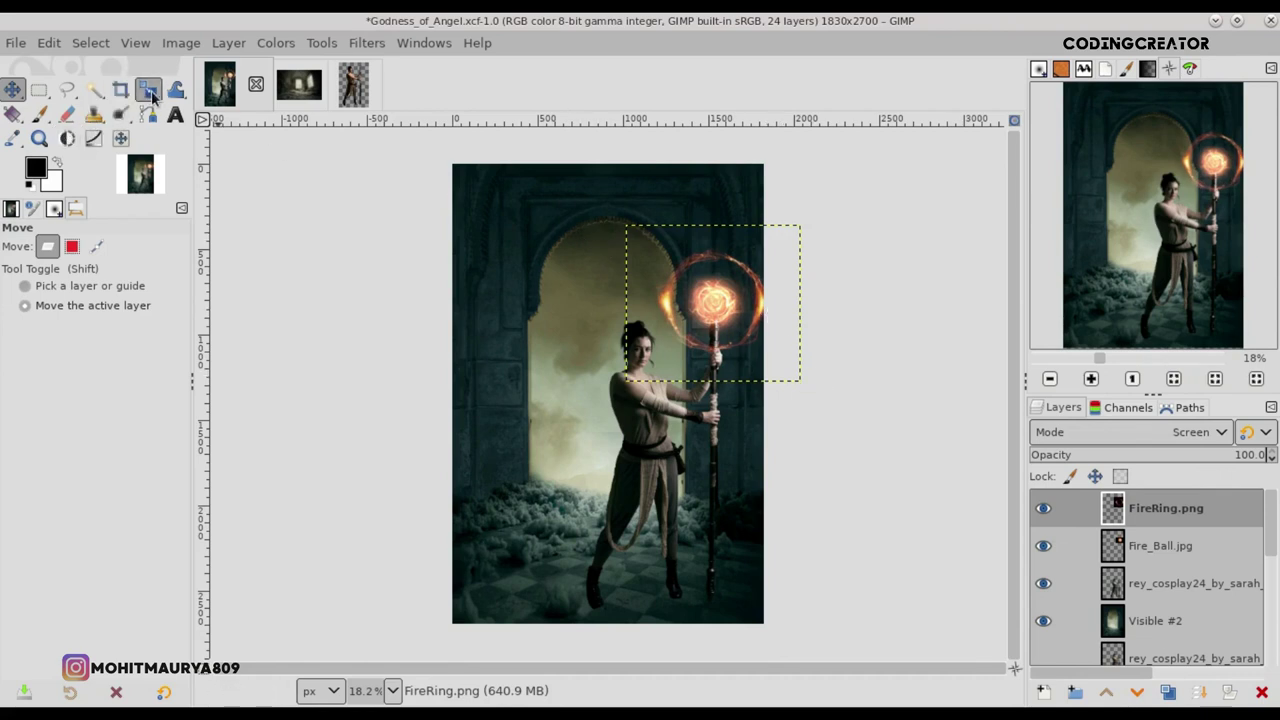
{"action": "left_click", "coordinate": [147, 90]}
{"action": "left_click", "coordinate": [757, 352]}
{"action": "left_click_drag", "start_coordinate": [811, 389], "coordinate": [797, 381]}
{"action": "key", "text": "Return"}
Step: Move the fire ring down around the fireball and save the image
{"action": "left_click_drag", "start_coordinate": [745, 340], "coordinate": [740, 333]}
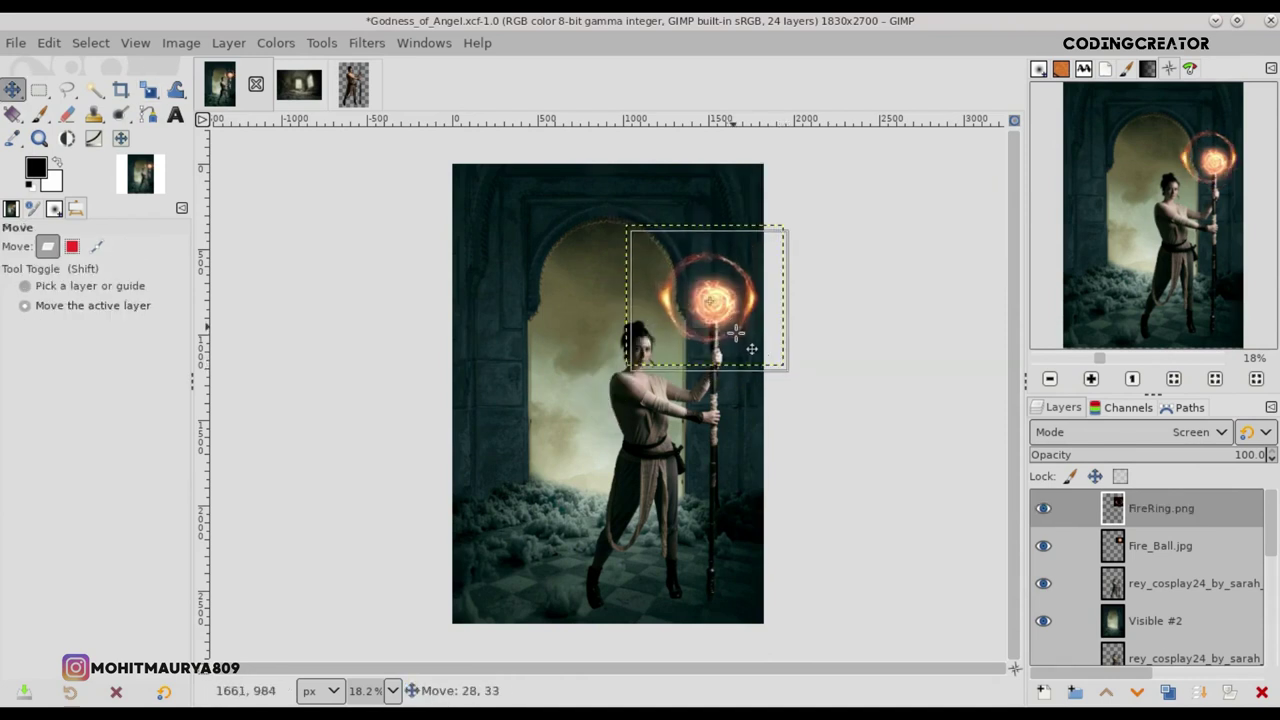
{"action": "key", "text": "plus"}
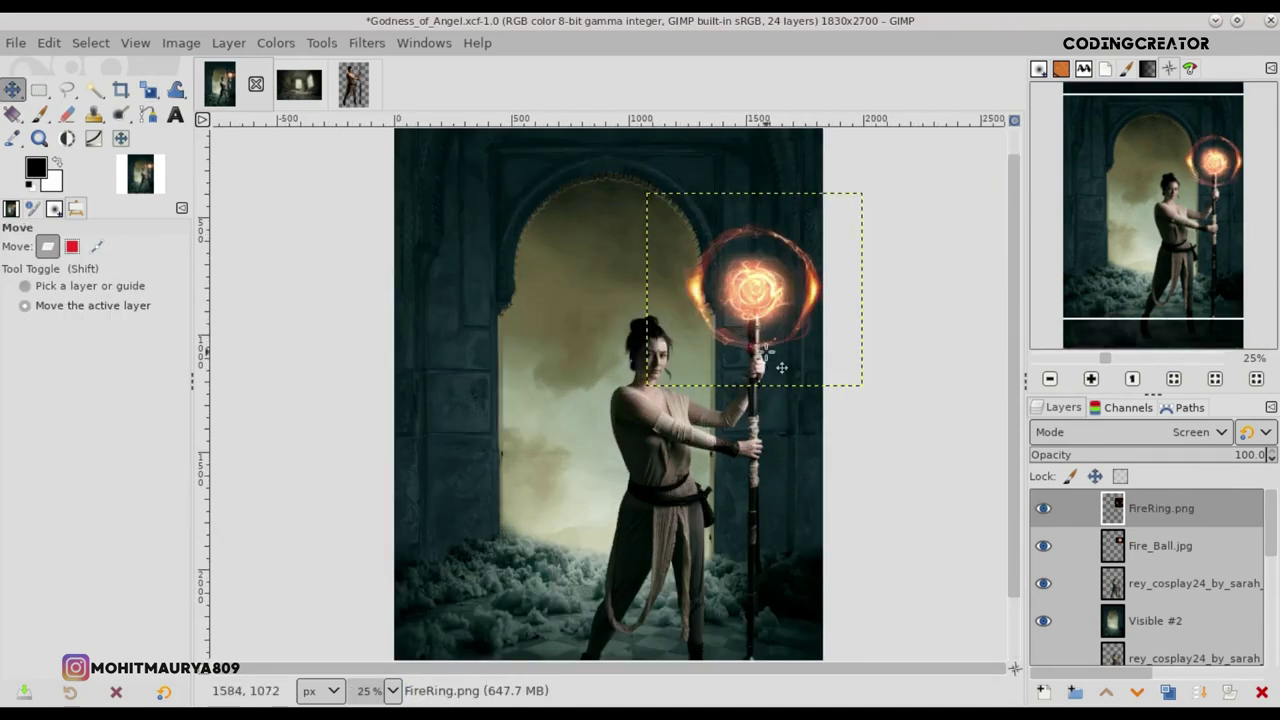
{"action": "left_click_drag", "start_coordinate": [791, 374], "coordinate": [791, 377]}
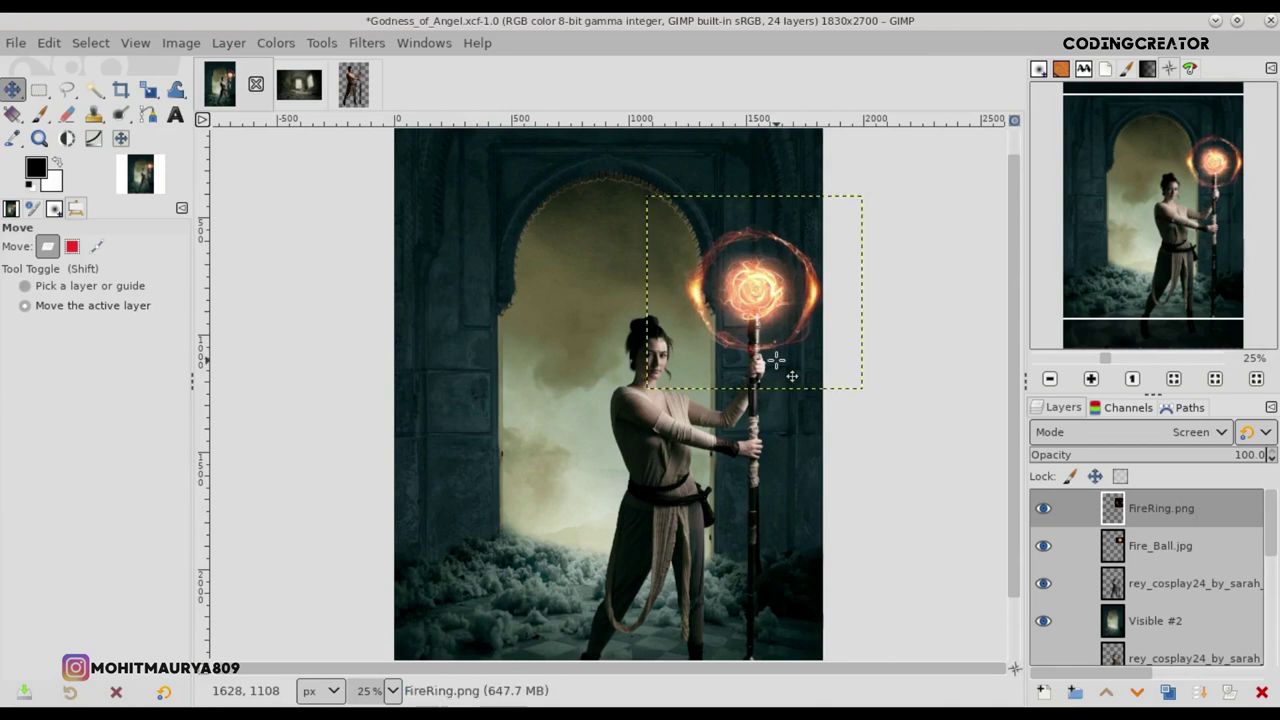
{"action": "scroll", "coordinate": [840, 383], "scroll_direction": "down", "scroll_amount": 1}
{"action": "key", "text": "ctrl+s"}
Step: Shrink the fire ring further to 854×768 px
{"action": "left_click", "coordinate": [152, 91]}
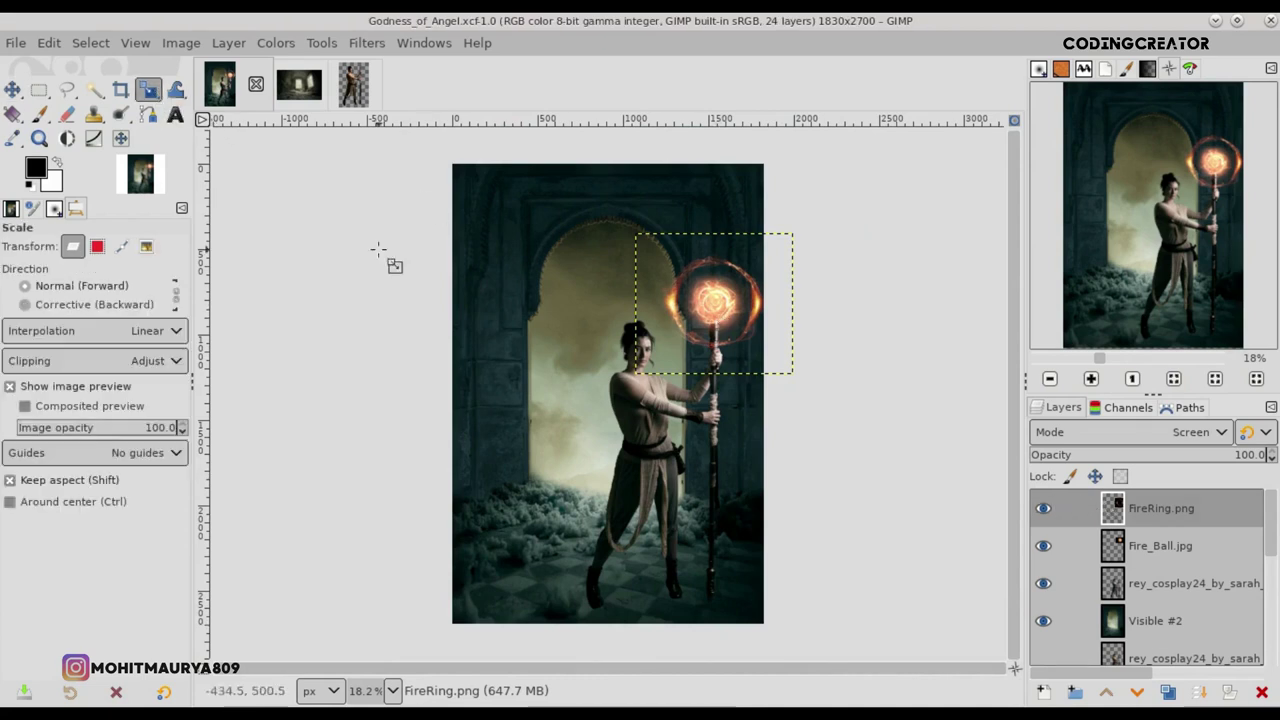
{"action": "left_click", "coordinate": [732, 356]}
{"action": "left_click_drag", "start_coordinate": [785, 371], "coordinate": [733, 338]}
{"action": "key", "text": "Return"}
{"action": "key", "text": "m"}
{"action": "scroll", "coordinate": [731, 337], "scroll_direction": "up", "scroll_amount": 1}
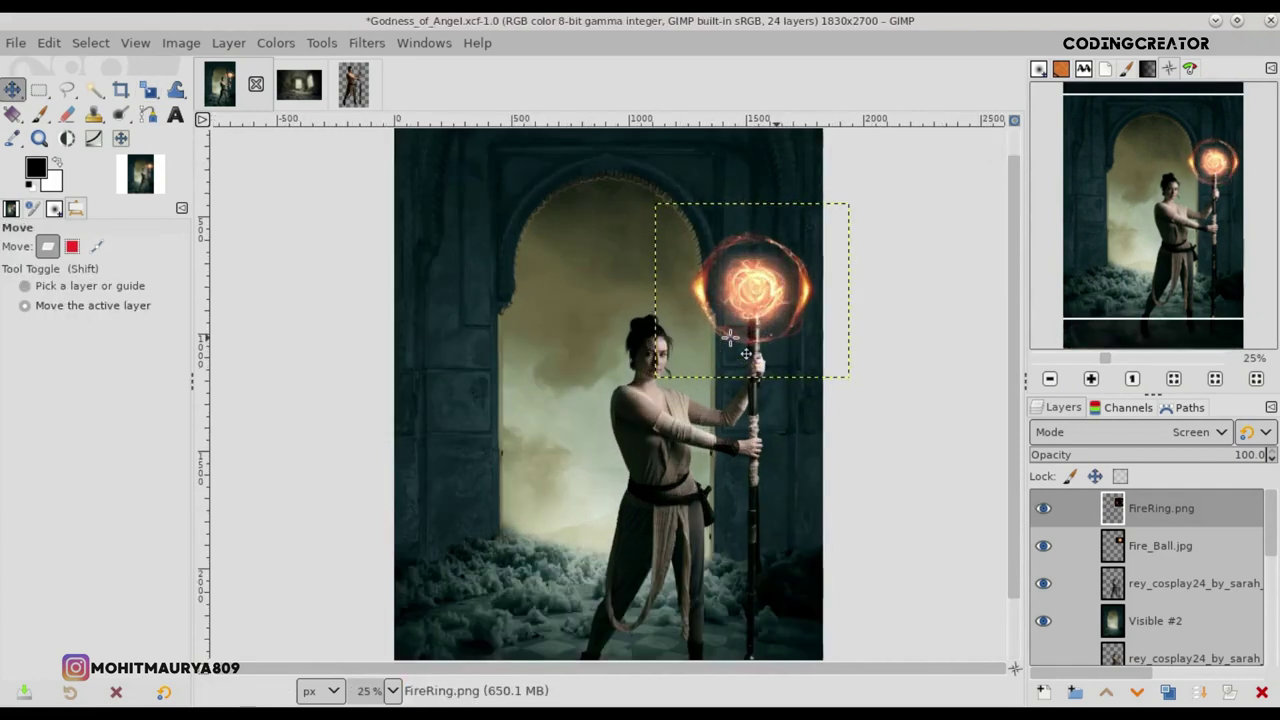
Step: Rotate the fire ring about 30° clockwise
{"action": "left_click", "coordinate": [265, 117]}
{"action": "left_click", "coordinate": [800, 320]}
{"action": "left_click_drag", "start_coordinate": [800, 320], "coordinate": [797, 383]}
{"action": "key", "text": "Return"}
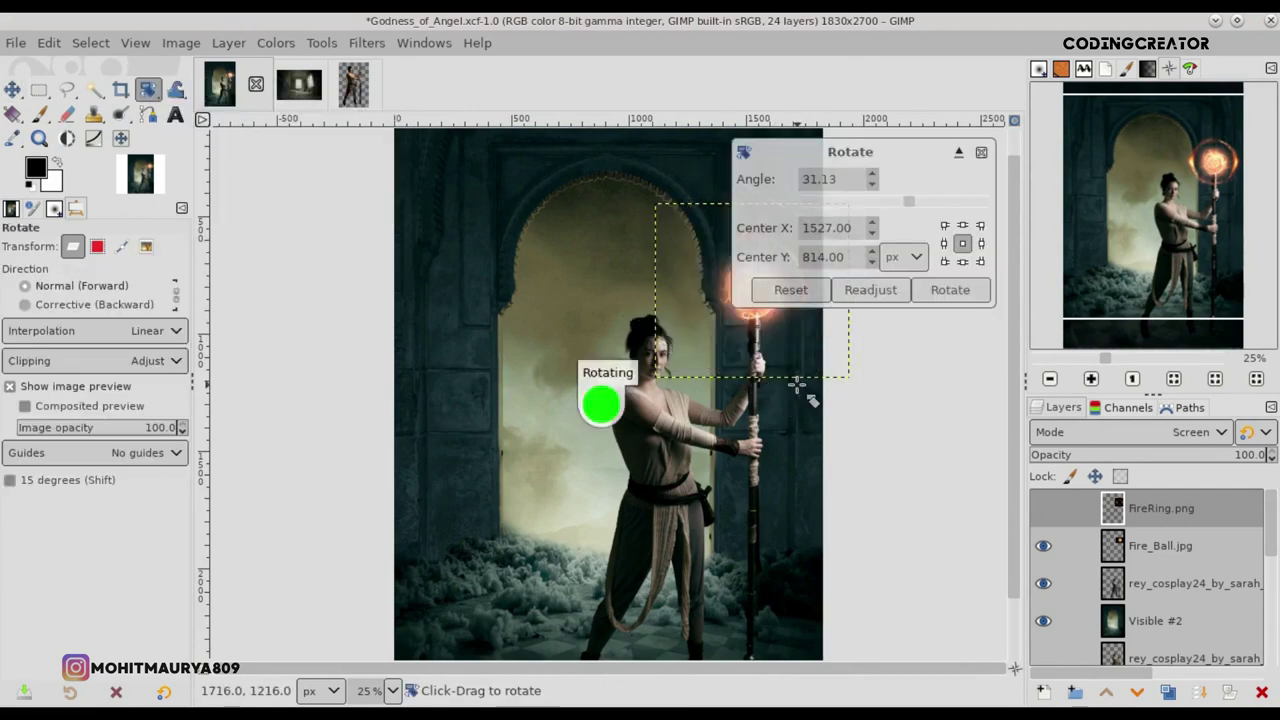
{"action": "key", "text": "m"}
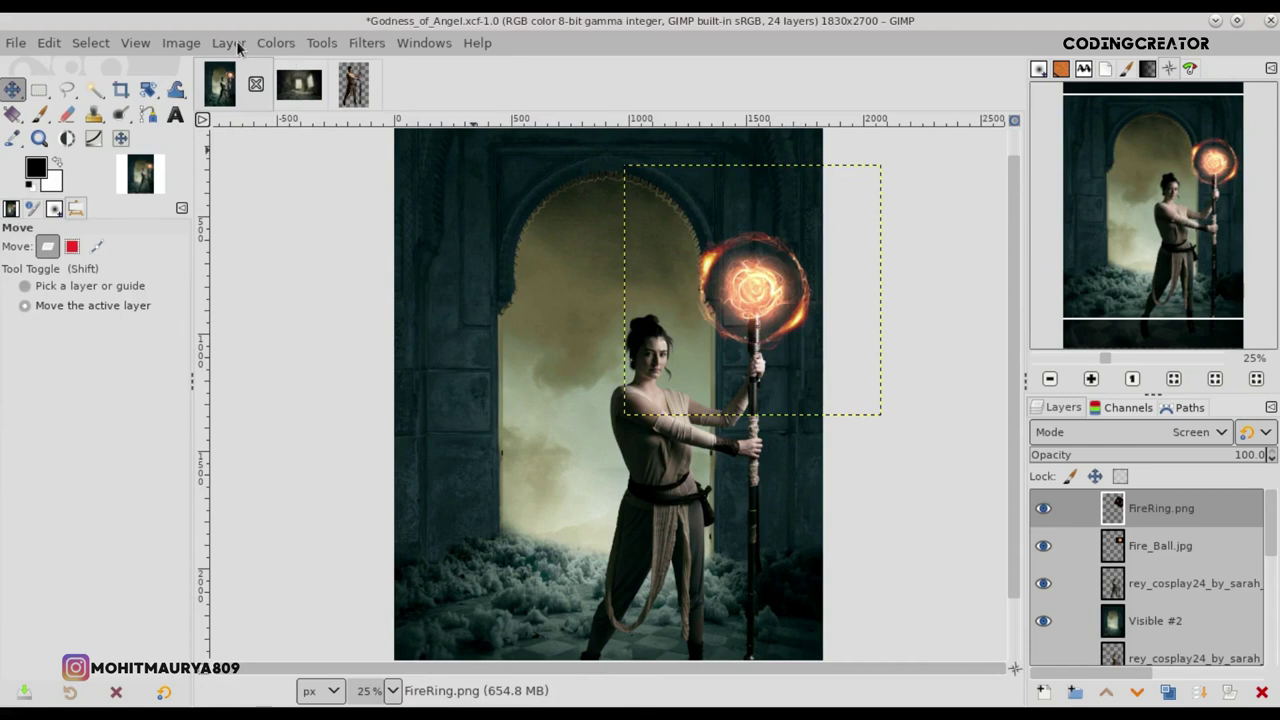
Step: Try cropping the fire ring layer to content, dismiss the cannot-crop message, and inspect the result
{"action": "left_click", "coordinate": [238, 47]}
{"action": "left_click", "coordinate": [438, 423]}
{"action": "left_click", "coordinate": [742, 421]}
{"action": "left_click", "coordinate": [786, 359]}
{"action": "scroll", "coordinate": [786, 359], "scroll_direction": "down", "scroll_amount": 2}
{"action": "scroll", "coordinate": [786, 359], "scroll_direction": "up", "scroll_amount": 1}
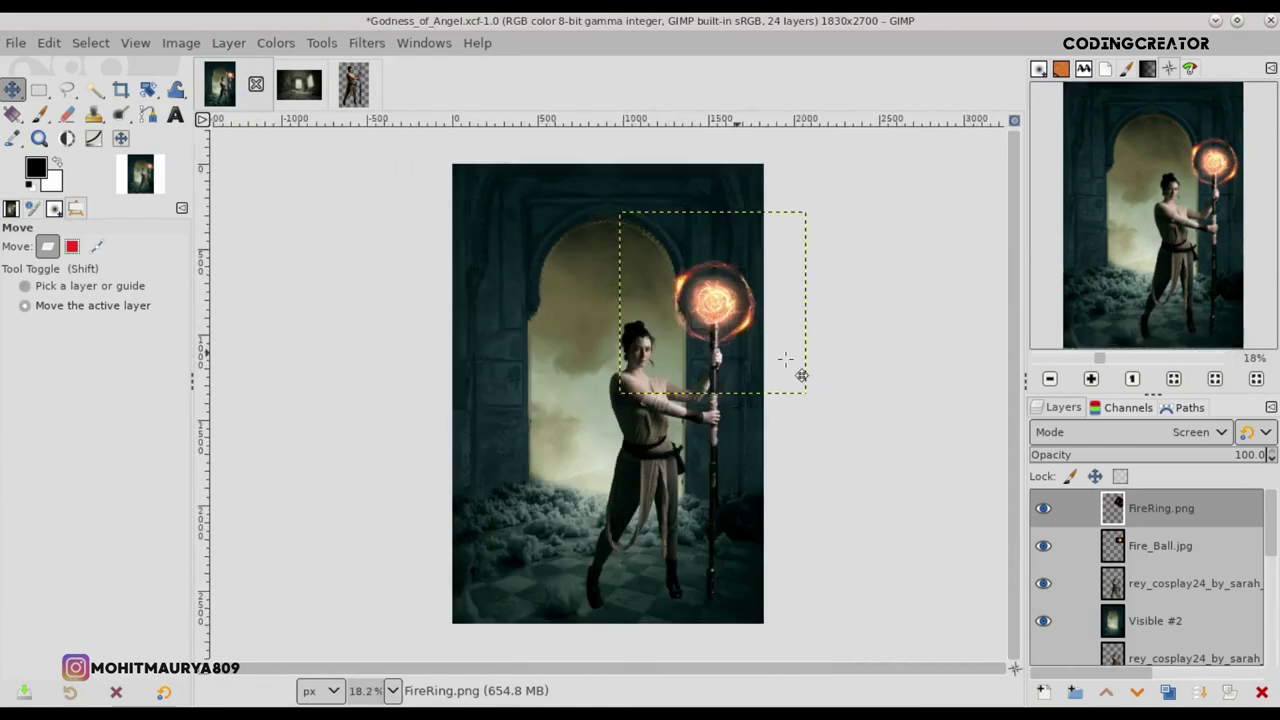
{"action": "scroll", "coordinate": [786, 359], "scroll_direction": "up", "scroll_amount": 1}
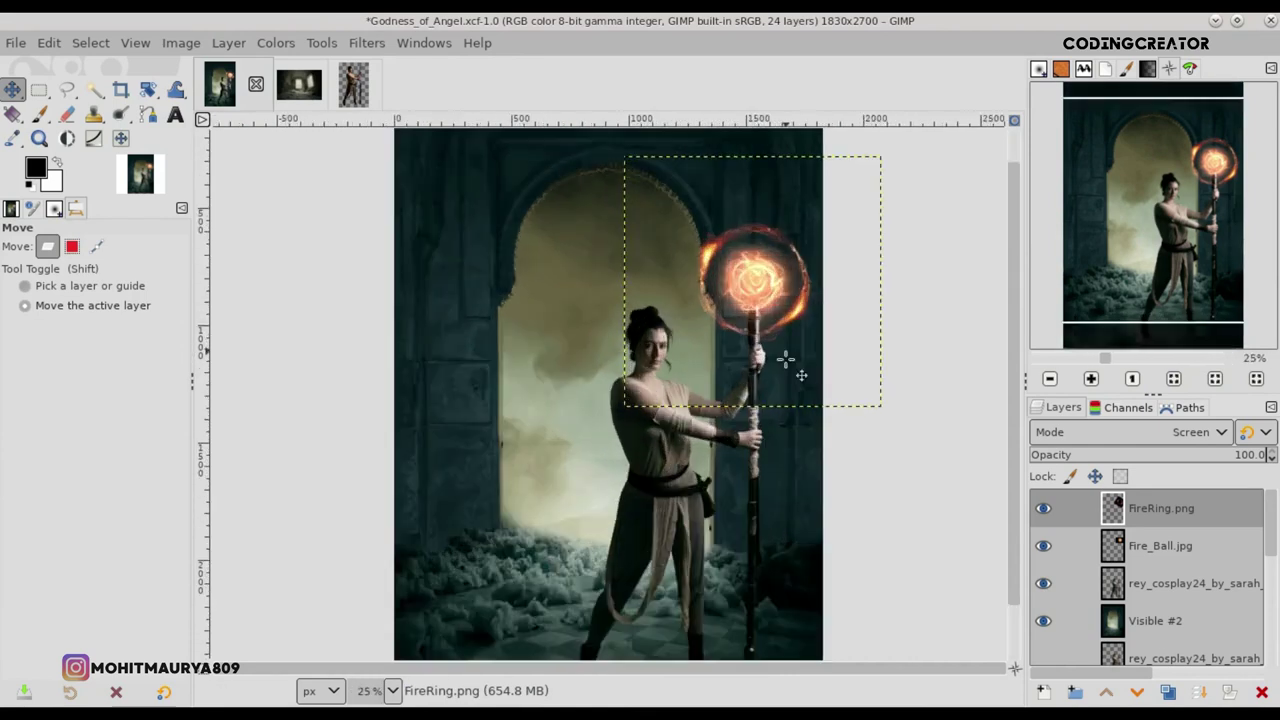
{"action": "scroll", "coordinate": [777, 363], "scroll_direction": "up", "scroll_amount": 1}
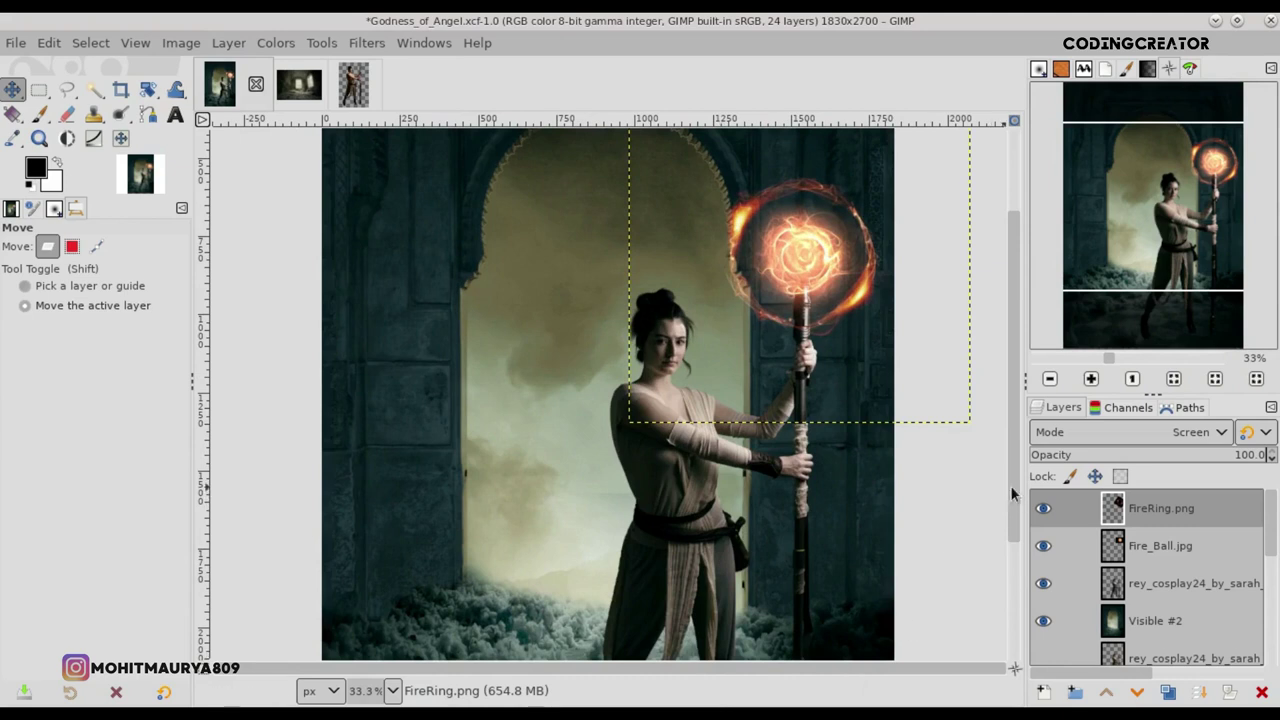
{"action": "scroll", "coordinate": [1010, 485], "scroll_direction": "up", "scroll_amount": 1}
{"action": "scroll", "coordinate": [1014, 475], "scroll_direction": "down", "scroll_amount": 3}
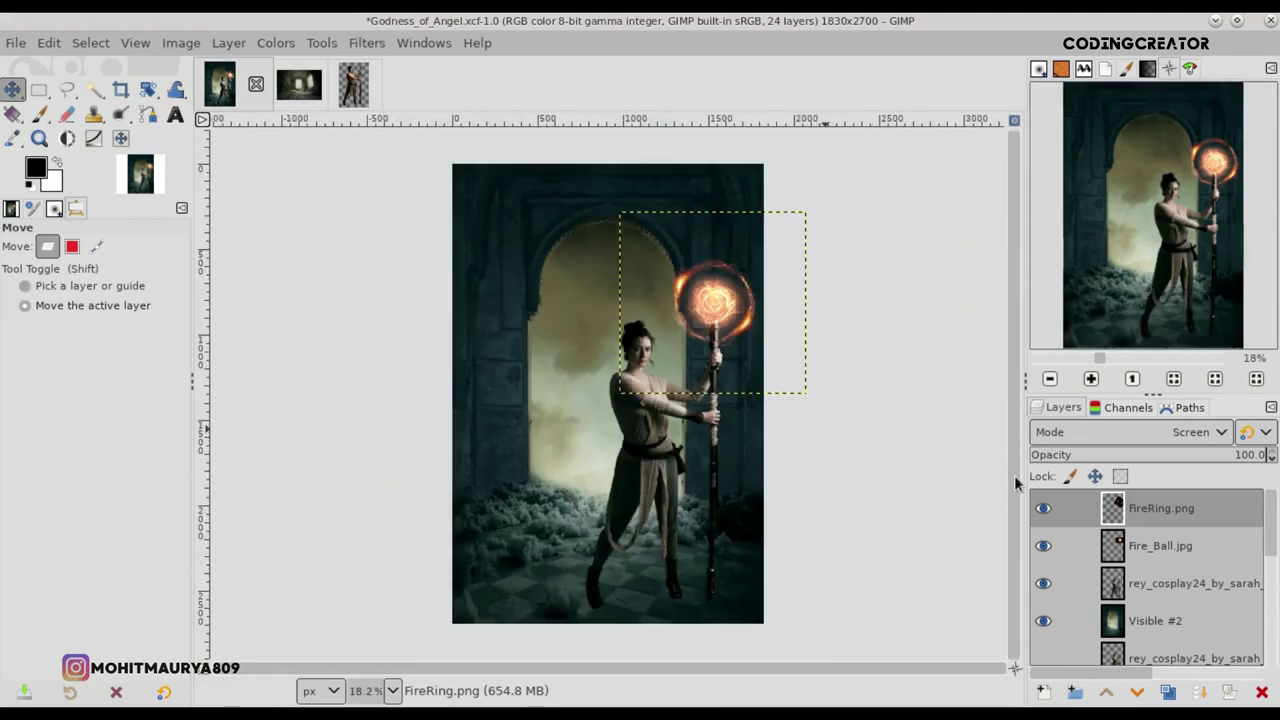
Step: Shrink the Fire_Ball layer slightly and nudge it a few pixels right
{"action": "left_click", "coordinate": [685, 313]}
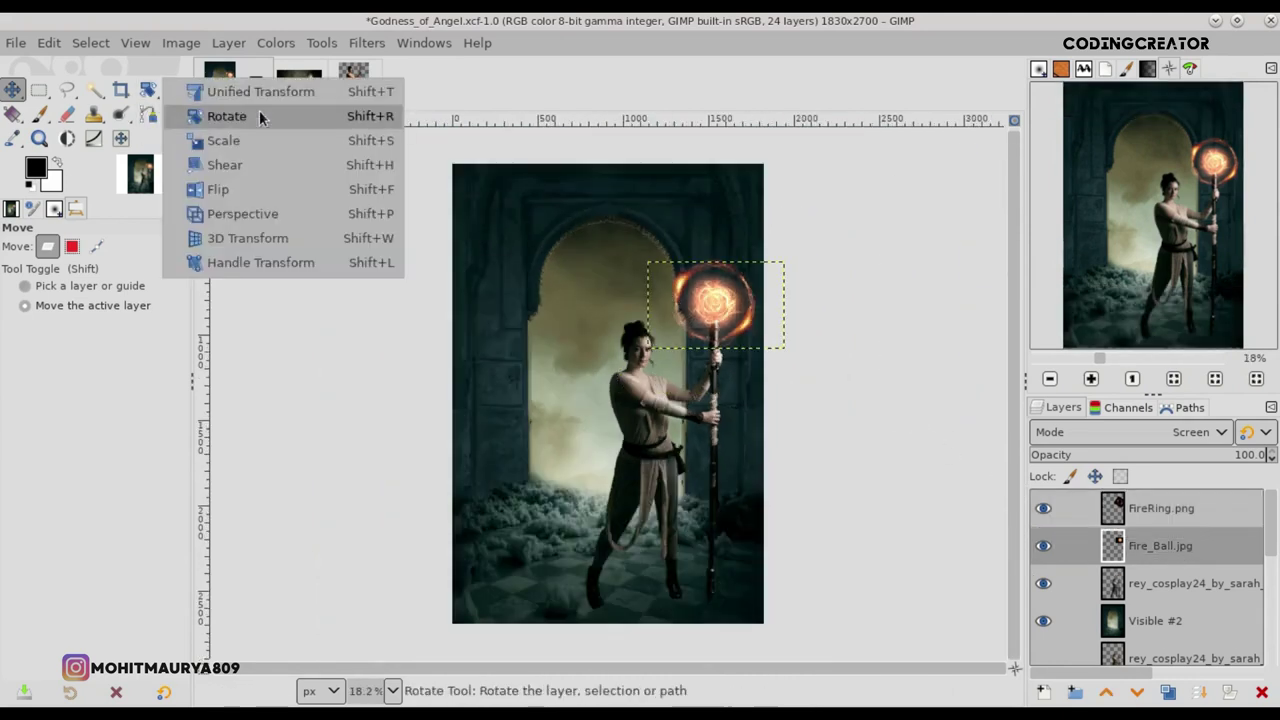
{"action": "left_click_drag", "start_coordinate": [152, 98], "coordinate": [250, 137]}
{"action": "left_click", "coordinate": [718, 329]}
{"action": "left_click_drag", "start_coordinate": [779, 346], "coordinate": [777, 346]}
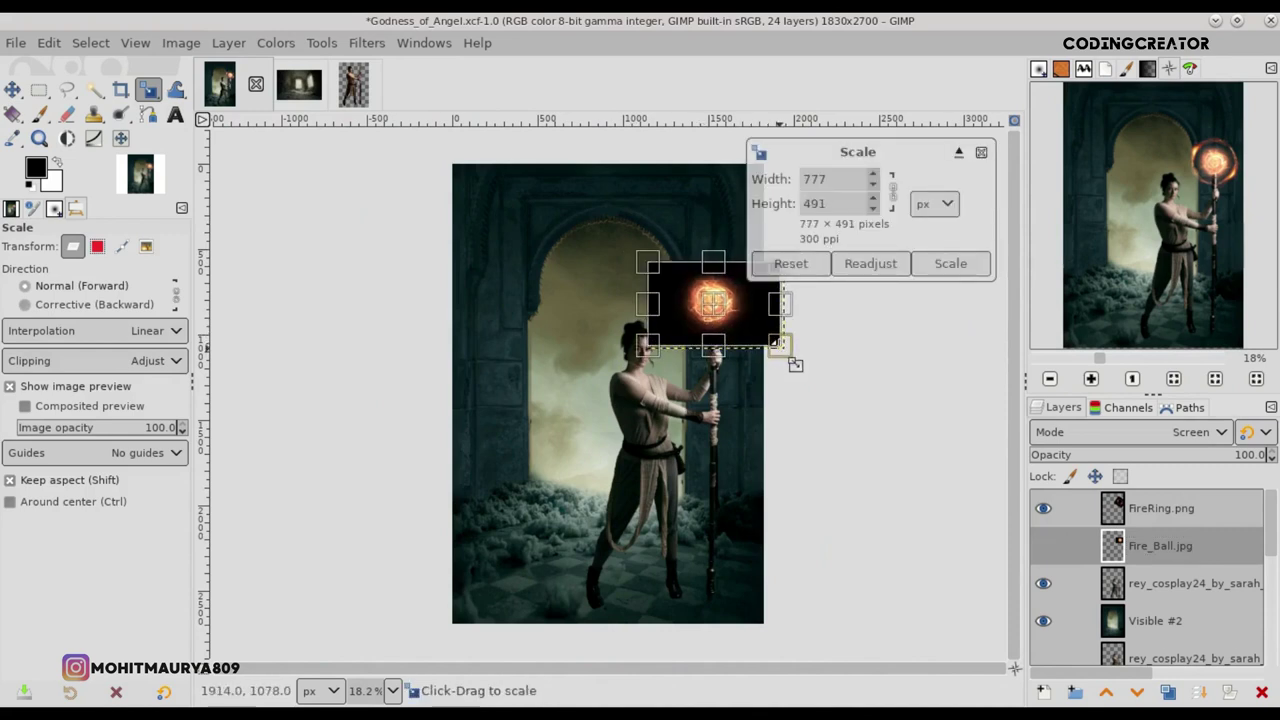
{"action": "key", "text": "Return"}
{"action": "key", "text": "plus"}
{"action": "key", "text": "m"}
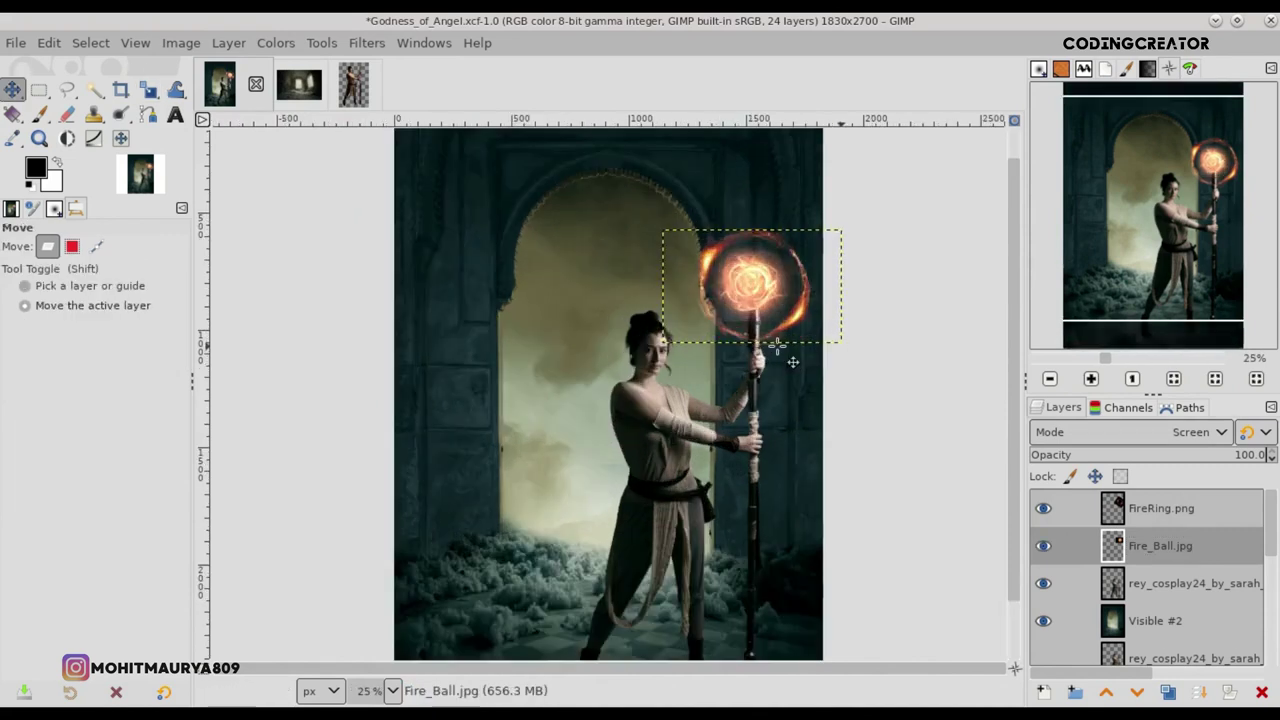
{"action": "key", "text": "Right"}
{"action": "key", "text": "Right"}
{"action": "key", "text": "Right"}
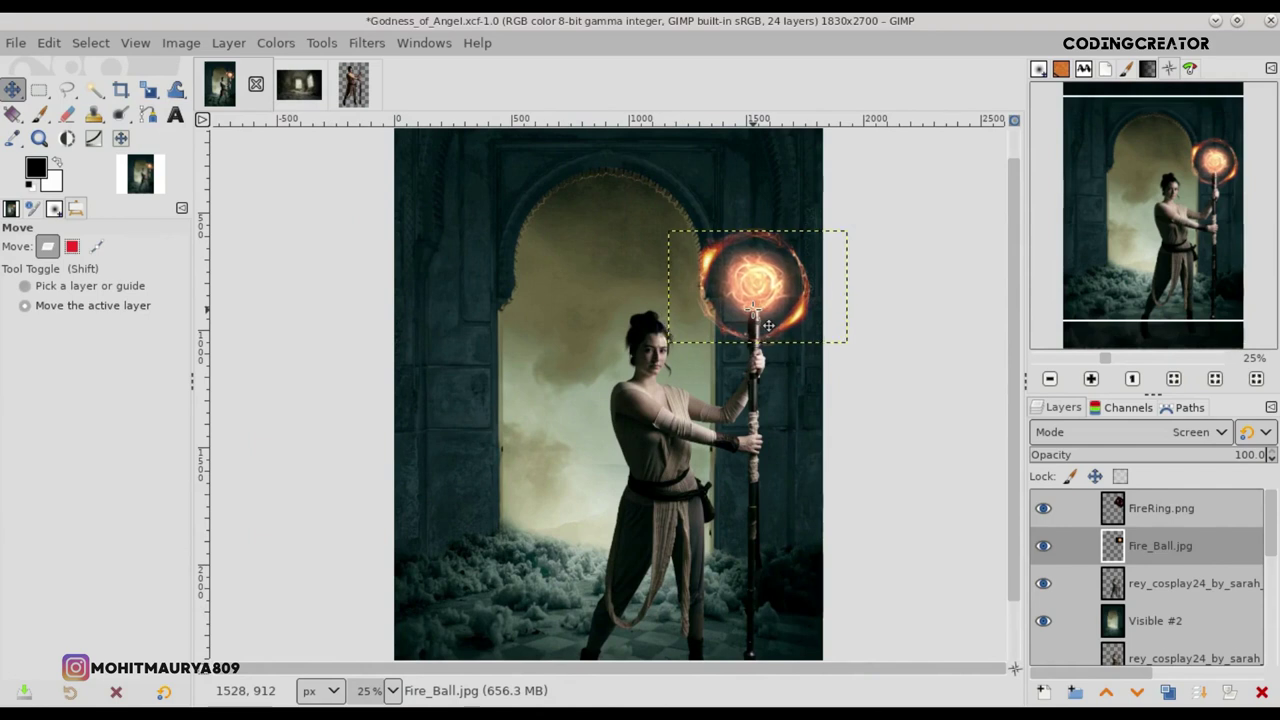
Step: Toggle the fire ball's visibility to compare, select FireRing.png, and save
{"action": "left_click", "coordinate": [1043, 548]}
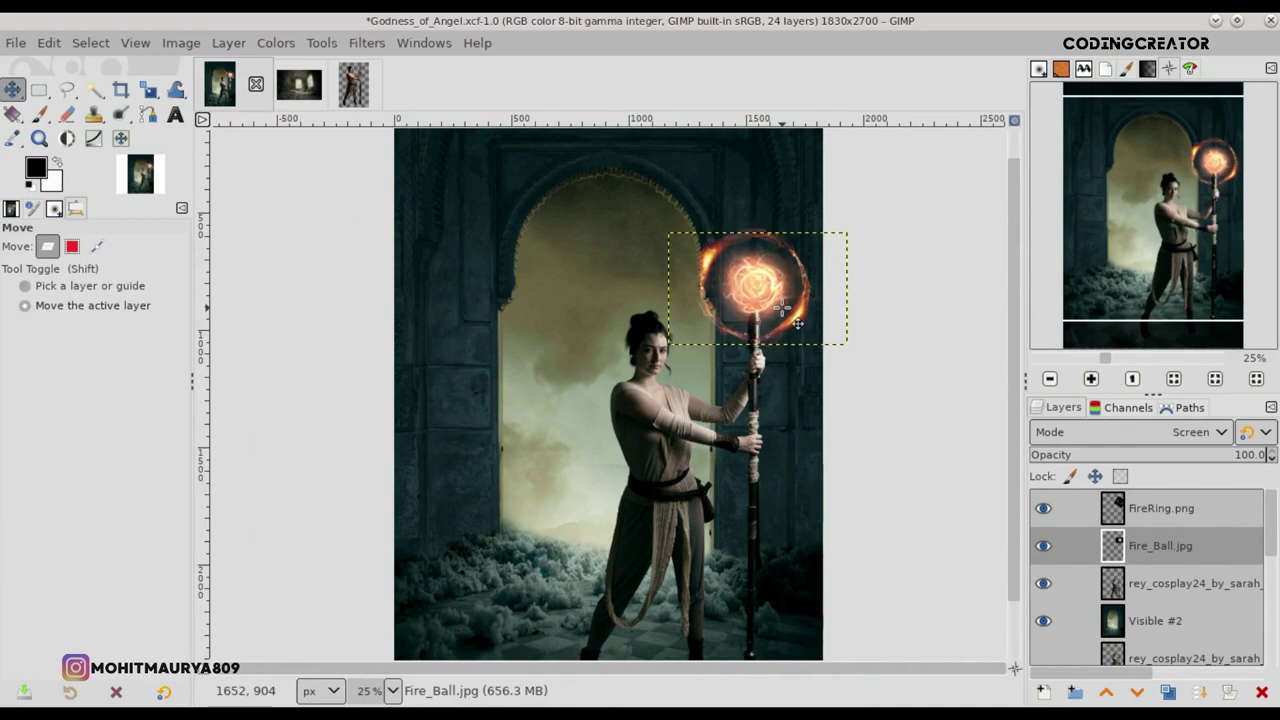
{"action": "left_click", "coordinate": [1097, 515]}
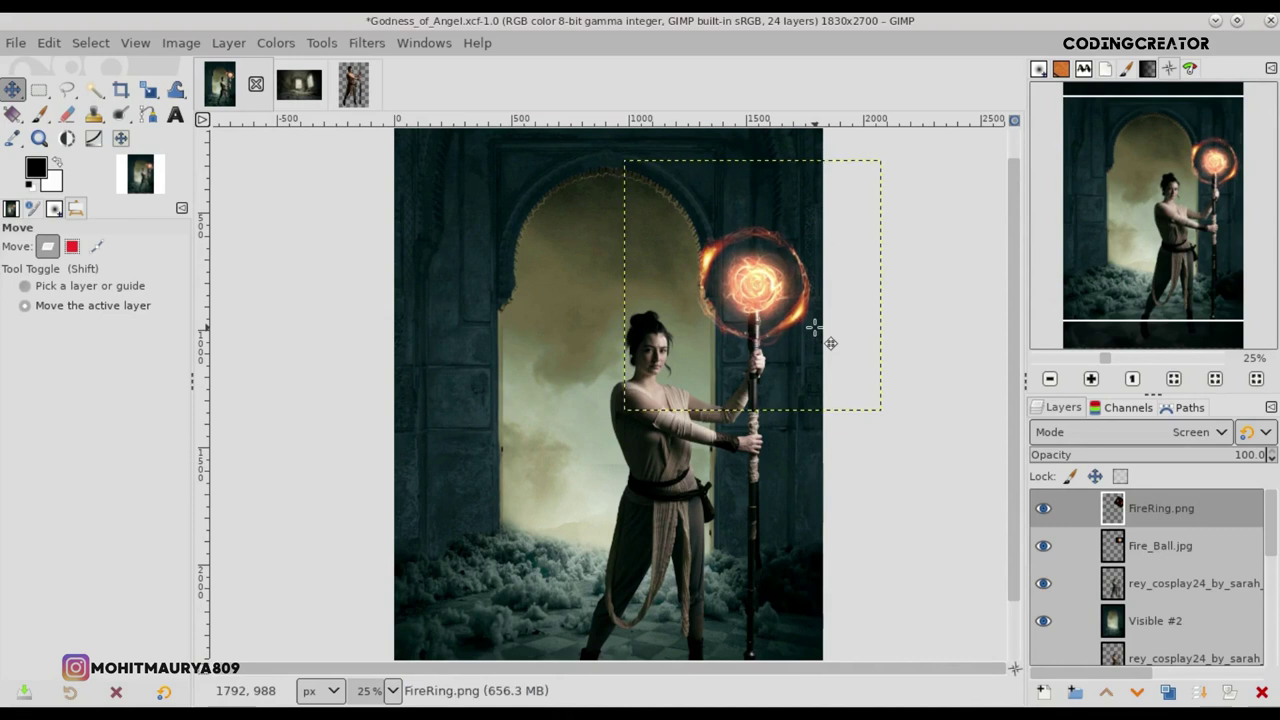
{"action": "scroll", "coordinate": [815, 327], "scroll_direction": "down", "scroll_amount": 2}
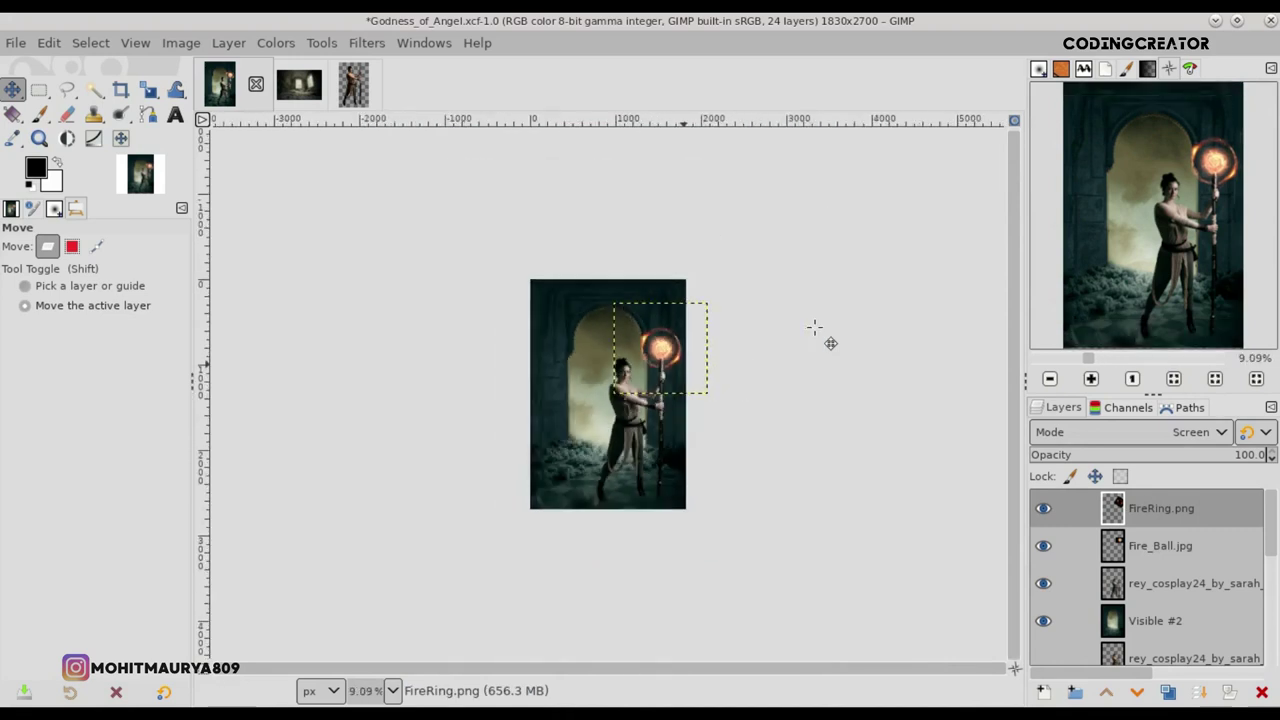
{"action": "key", "text": "ctrl+s"}
Step: Resize the FireRing layer to about 1041×1014 px and move it onto the staff top
{"action": "left_click", "coordinate": [150, 113]}
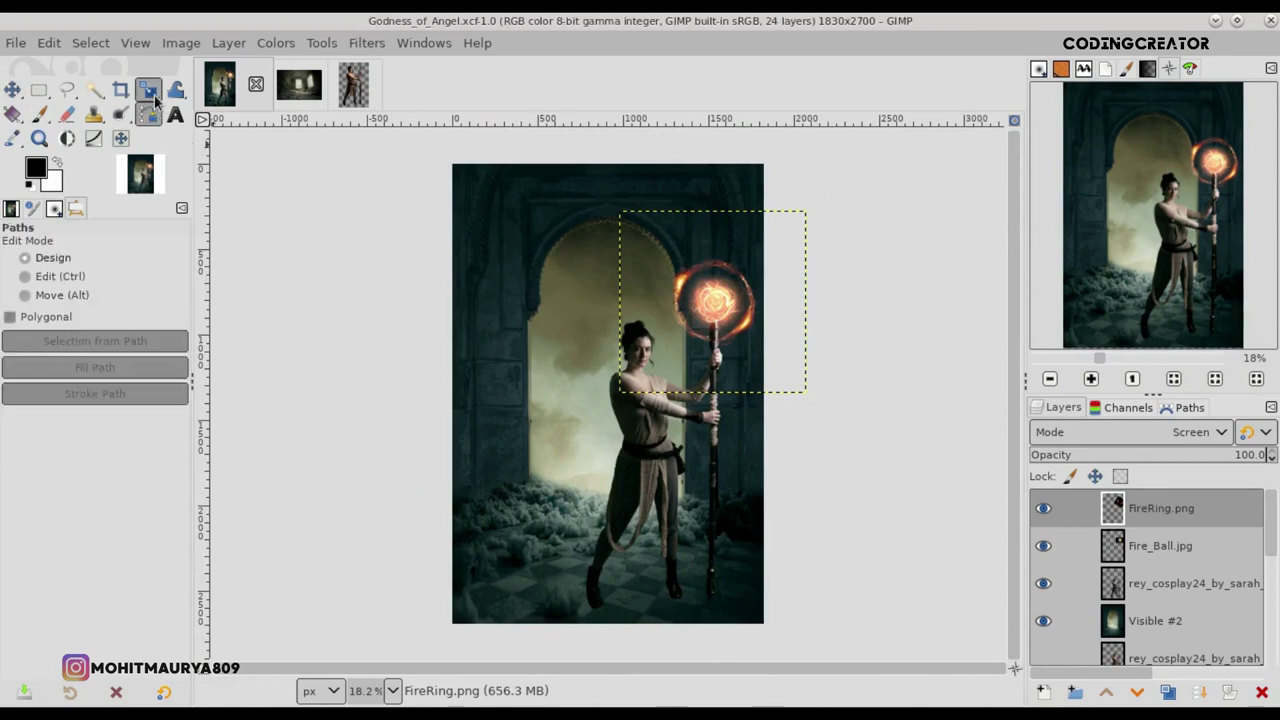
{"action": "left_click", "coordinate": [148, 90]}
{"action": "left_click", "coordinate": [697, 303]}
{"action": "left_click_drag", "start_coordinate": [810, 390], "coordinate": [786, 388]}
{"action": "key", "text": "Return"}
{"action": "scroll", "coordinate": [815, 398], "scroll_direction": "up", "scroll_amount": 1}
{"action": "key", "text": "m"}
{"action": "left_click_drag", "start_coordinate": [773, 302], "coordinate": [781, 310]}
{"action": "scroll", "coordinate": [781, 310], "scroll_direction": "up", "scroll_amount": 1}
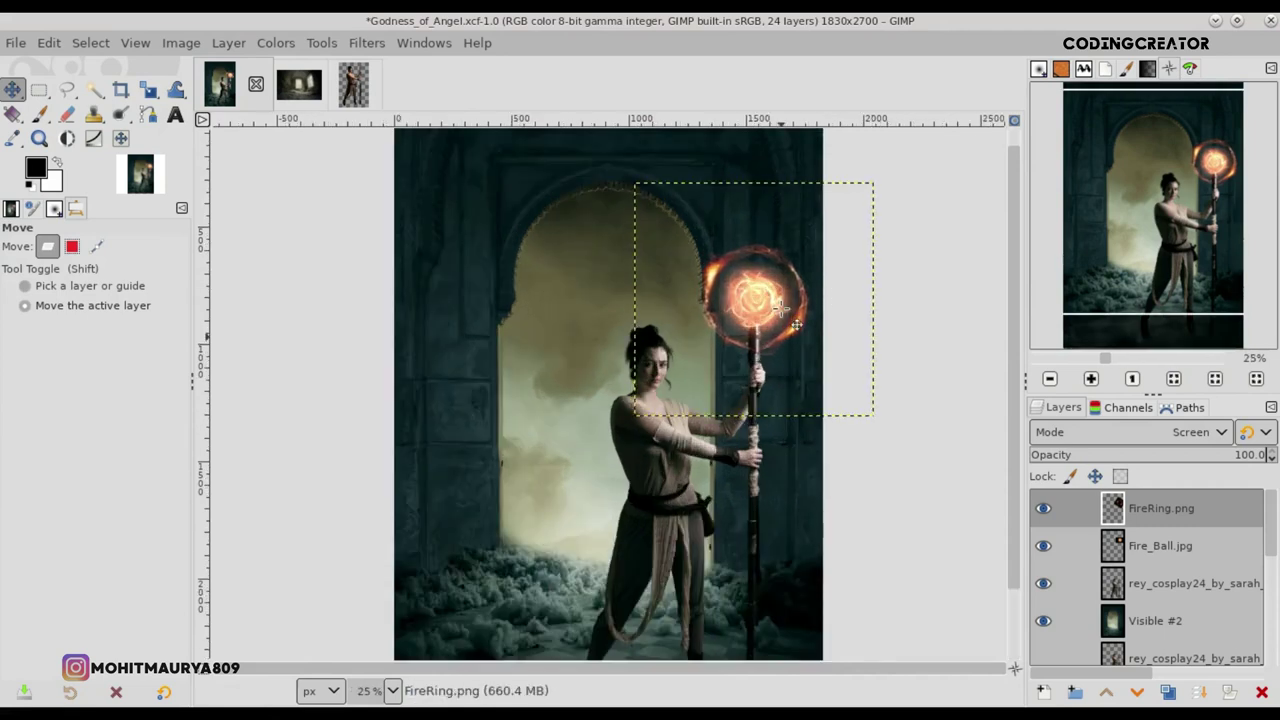
{"action": "scroll", "coordinate": [781, 310], "scroll_direction": "down", "scroll_amount": 1}
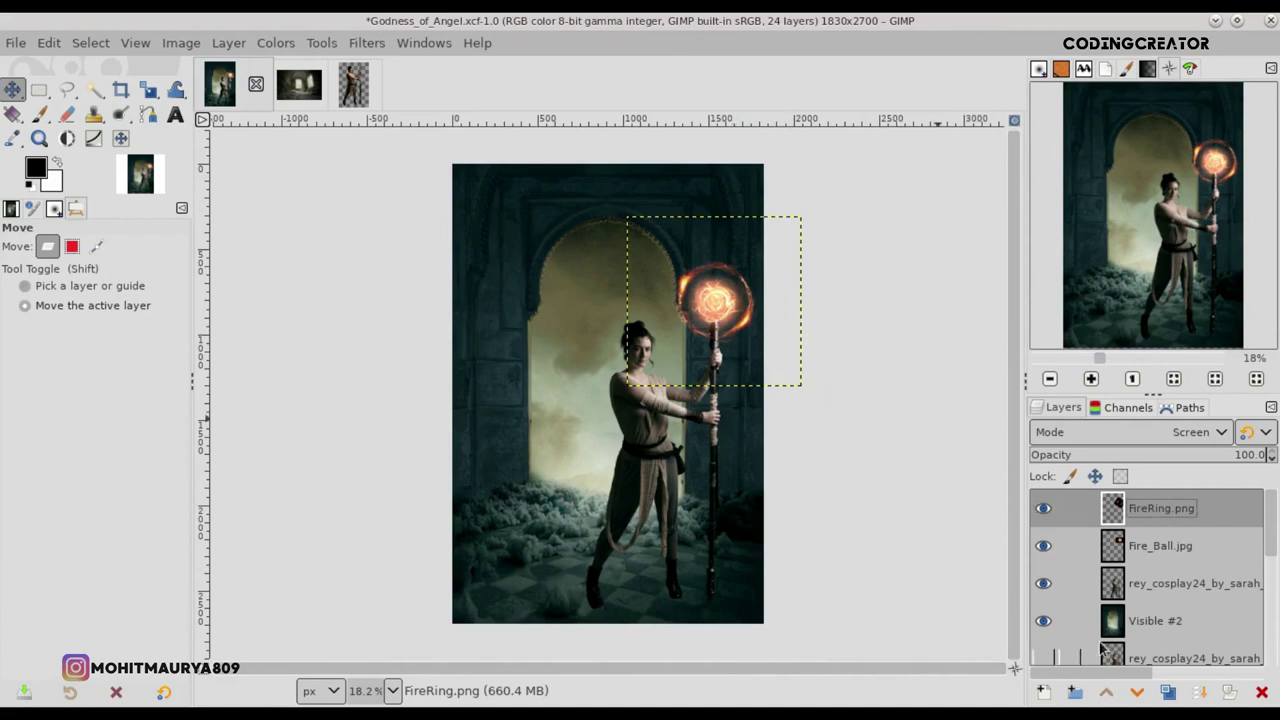
Step: Put FireRing.png into a new Layer Group #1 blended in Screen mode
{"action": "left_click", "coordinate": [1075, 690]}
{"action": "mouse_move", "coordinate": [1140, 545]}
{"action": "left_mouse_down"}
{"action": "mouse_move", "coordinate": [1125, 560]}
{"action": "mouse_move", "coordinate": [1135, 563]}
{"action": "left_mouse_up"}
{"action": "left_click", "coordinate": [1137, 515]}
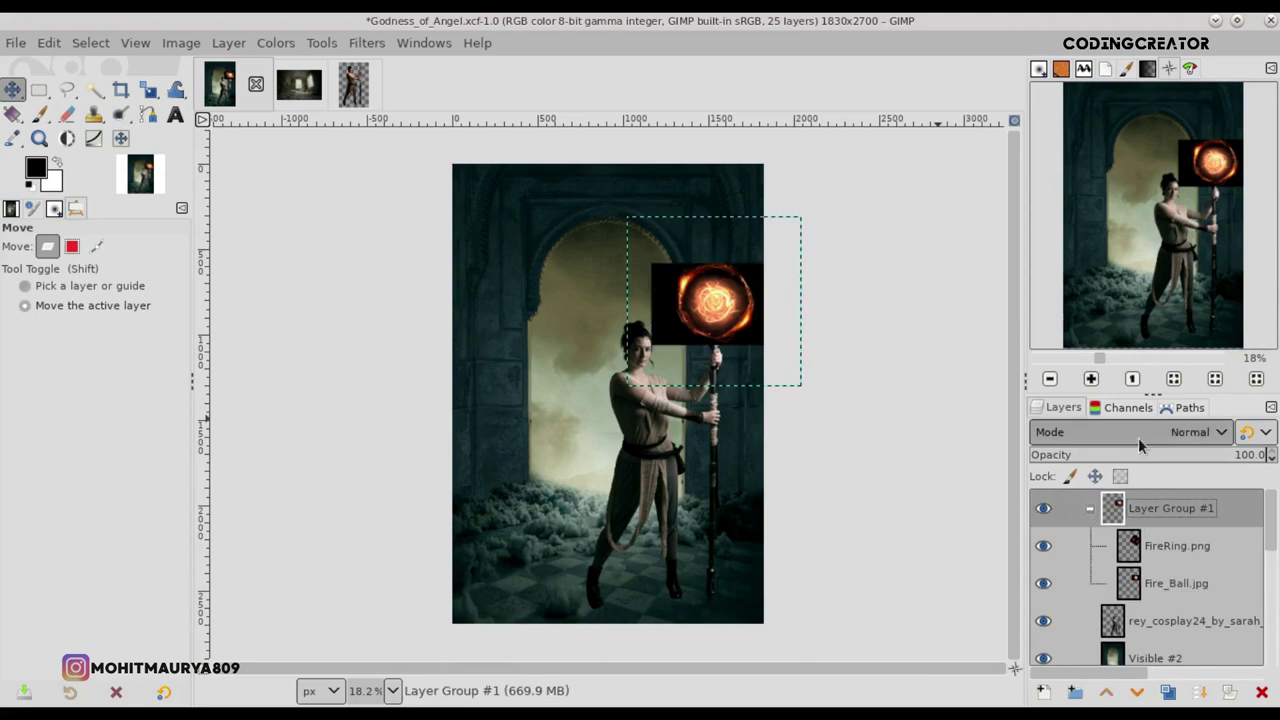
{"action": "left_click", "coordinate": [1138, 432]}
{"action": "left_click", "coordinate": [1100, 680]}
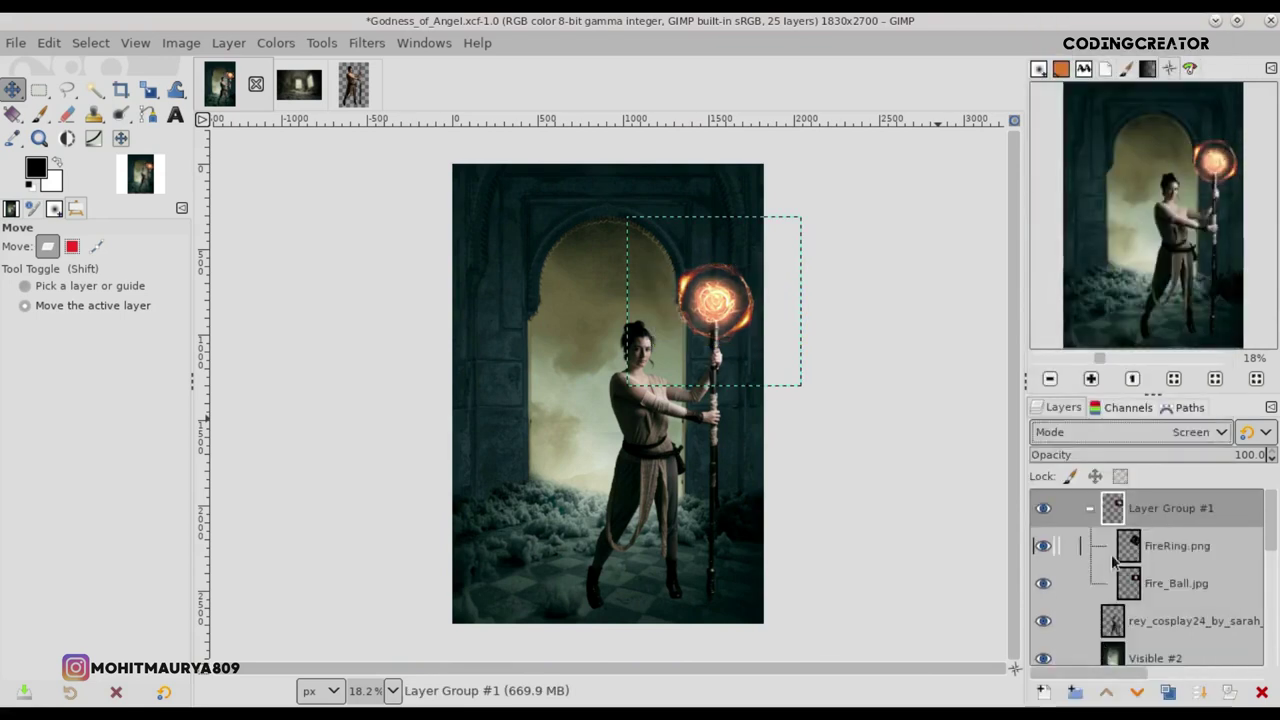
{"action": "left_click", "coordinate": [1090, 509]}
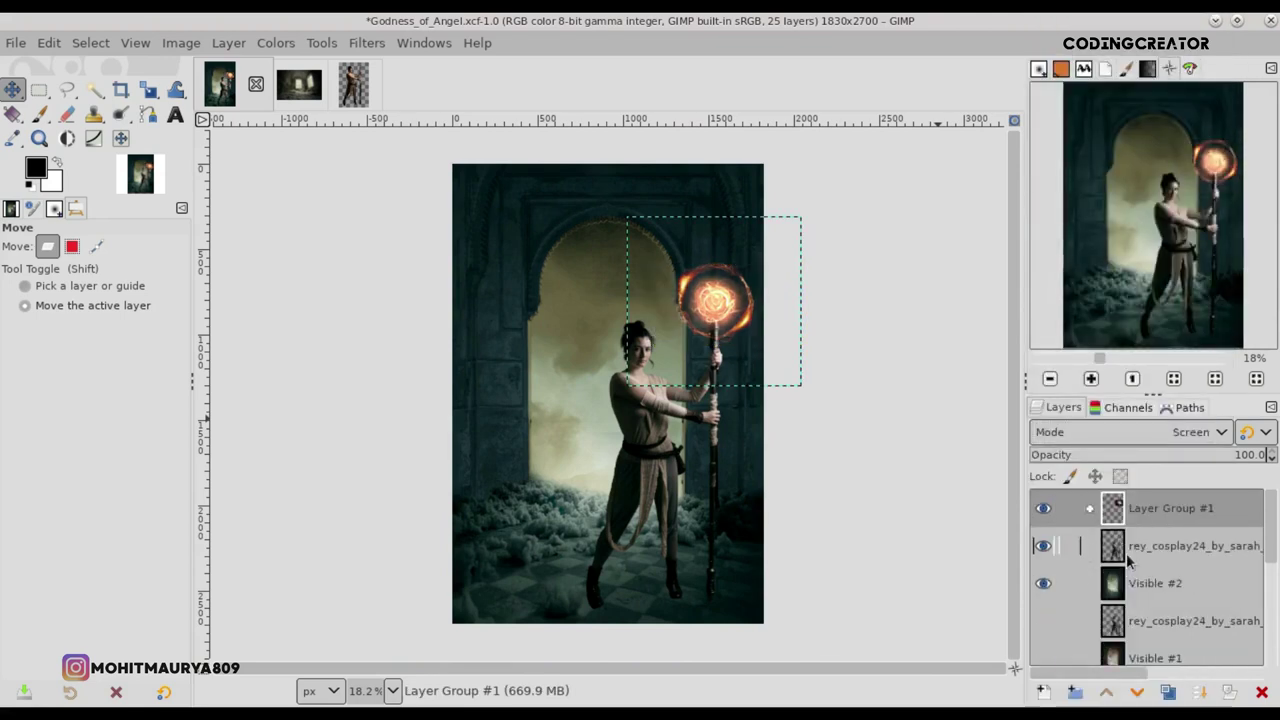
Step: Create Layer Group #2 holding the woman's layer and Visible #2
{"action": "left_click", "coordinate": [1129, 548]}
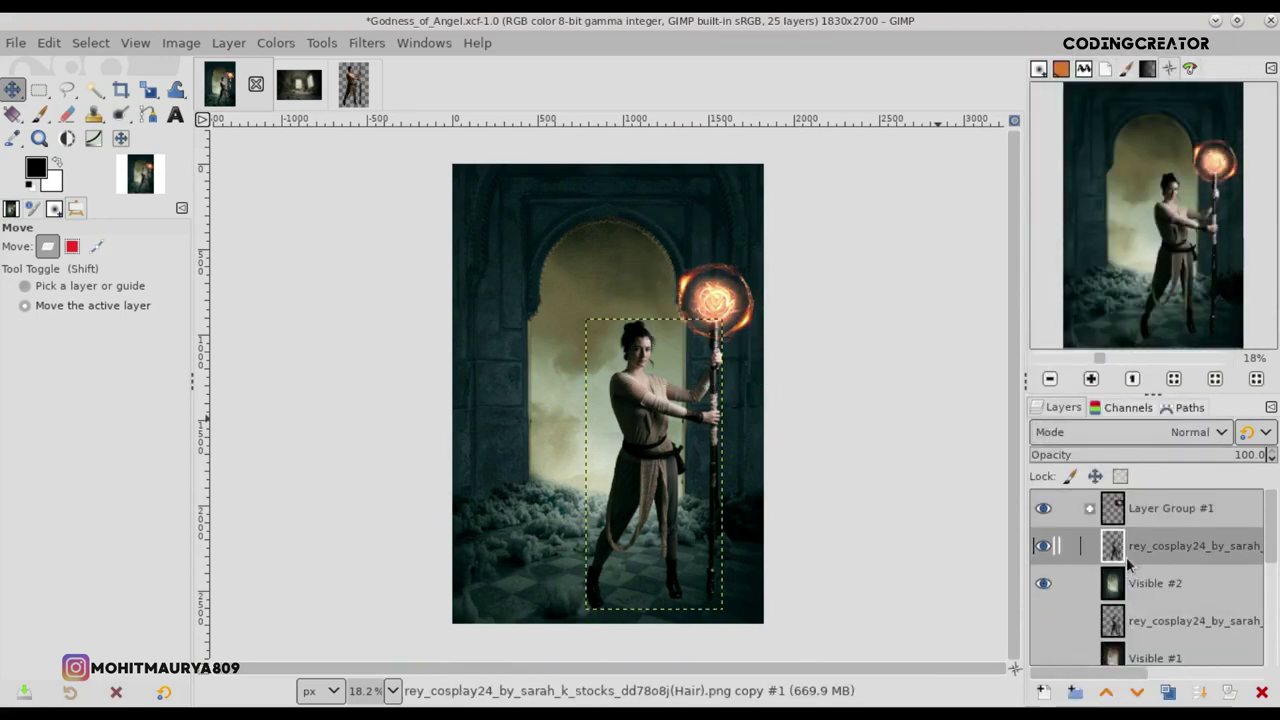
{"action": "left_click", "coordinate": [1073, 692]}
{"action": "left_click_drag", "start_coordinate": [1120, 590], "coordinate": [1115, 550]}
{"action": "left_click", "coordinate": [1118, 622]}
{"action": "left_click_drag", "start_coordinate": [1120, 625], "coordinate": [1115, 545]}
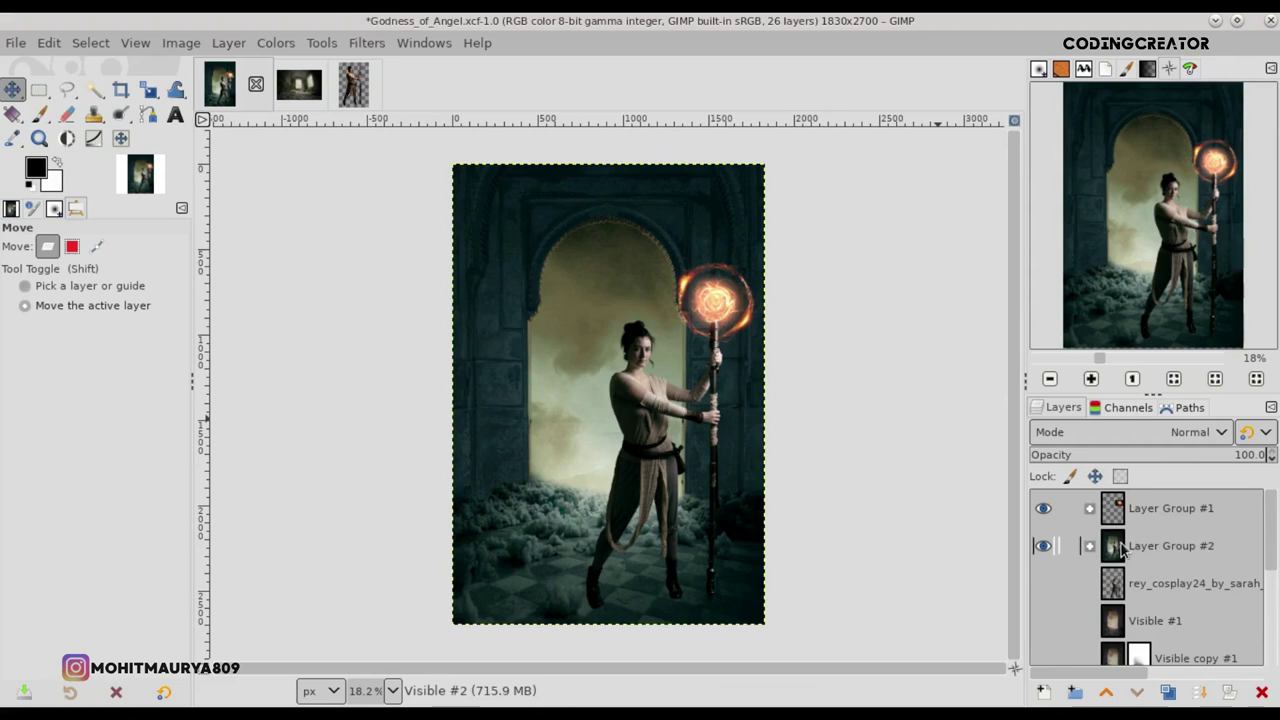
{"action": "left_click", "coordinate": [1089, 546]}
{"action": "left_click_drag", "start_coordinate": [1128, 584], "coordinate": [1130, 520]}
Step: Return Layer Group #1 to Normal mode and nudge it a few pixels left
{"action": "left_click", "coordinate": [1170, 508]}
{"action": "left_click", "coordinate": [1190, 432]}
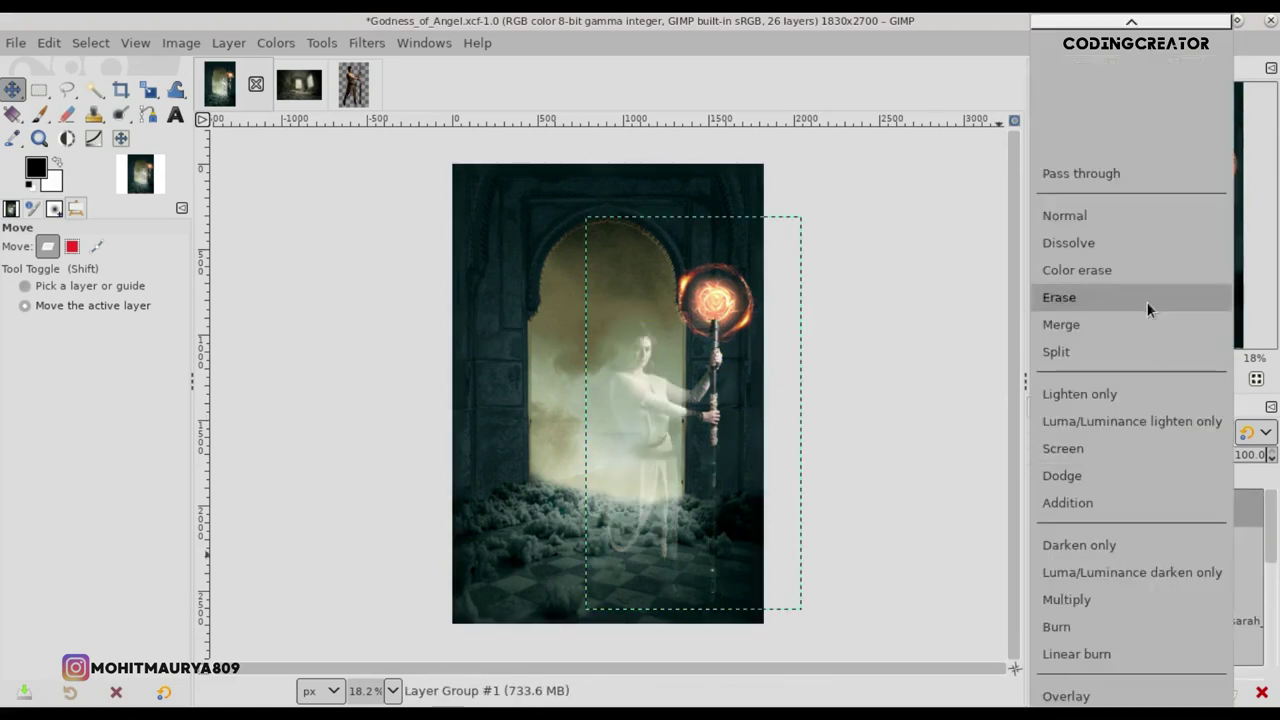
{"action": "left_click", "coordinate": [1133, 210]}
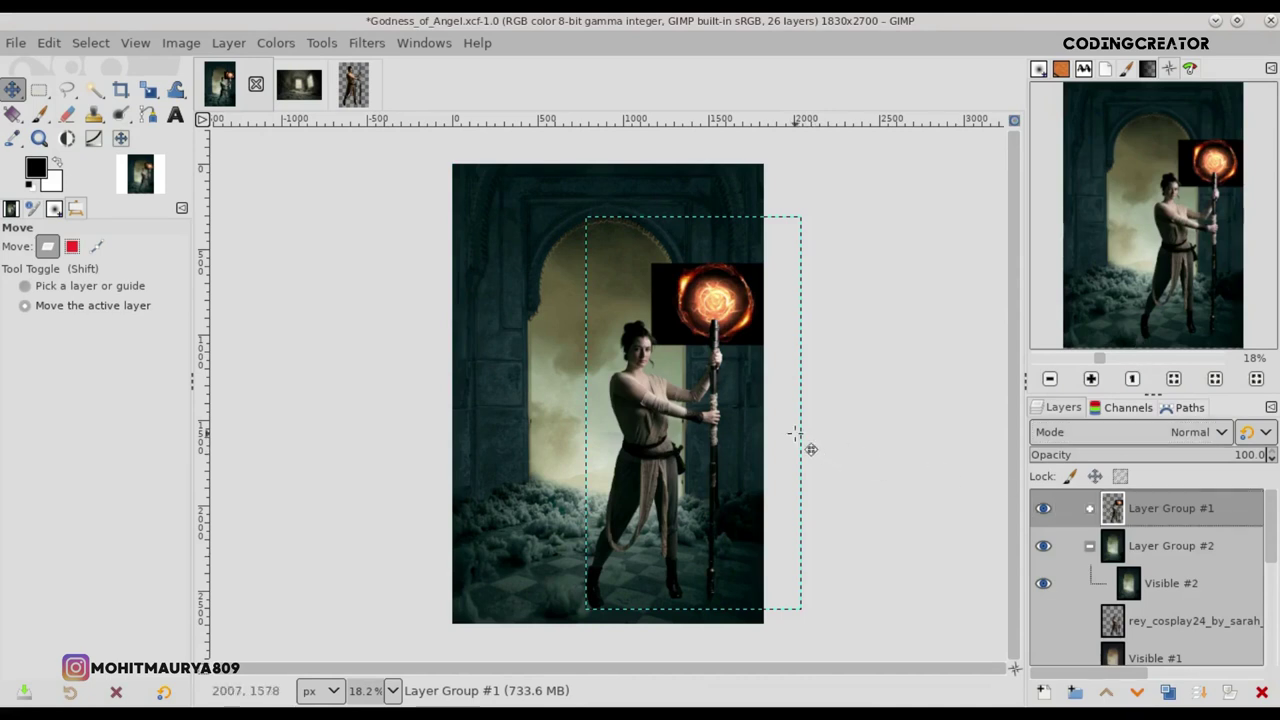
{"action": "key", "text": "Left"}
{"action": "key", "text": "Left"}
{"action": "key", "text": "Left"}
{"action": "key", "text": "Left"}
{"action": "key", "text": "Left"}
{"action": "key", "text": "Left"}
{"action": "key", "text": "Left"}
{"action": "key", "text": "Left"}
{"action": "key", "text": "Left"}
{"action": "key", "text": "Left"}
{"action": "key", "text": "Left"}
{"action": "key", "text": "Left"}
{"action": "key", "text": "Left"}
{"action": "key", "text": "Left"}
{"action": "key", "text": "Left"}
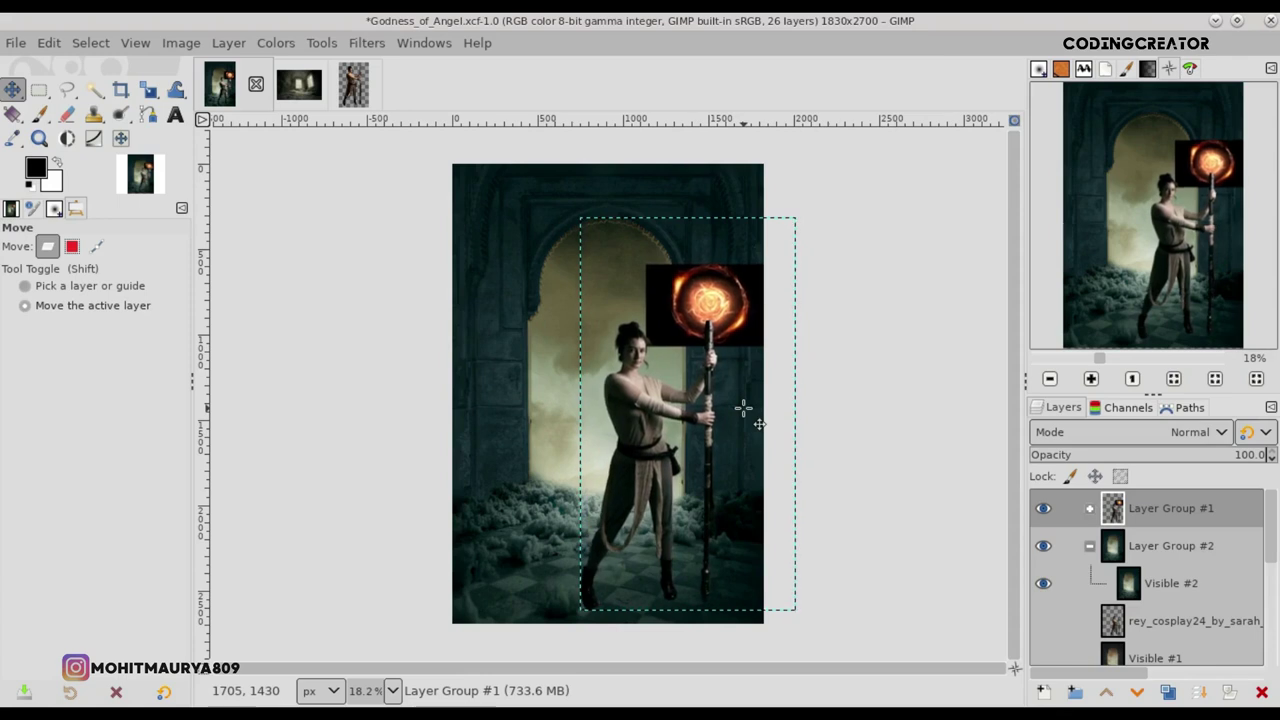
{"action": "key", "text": "Left"}
{"action": "key", "text": "Left"}
{"action": "key", "text": "Left"}
{"action": "key", "text": "Left"}
{"action": "key", "text": "Left"}
{"action": "key", "text": "Left"}
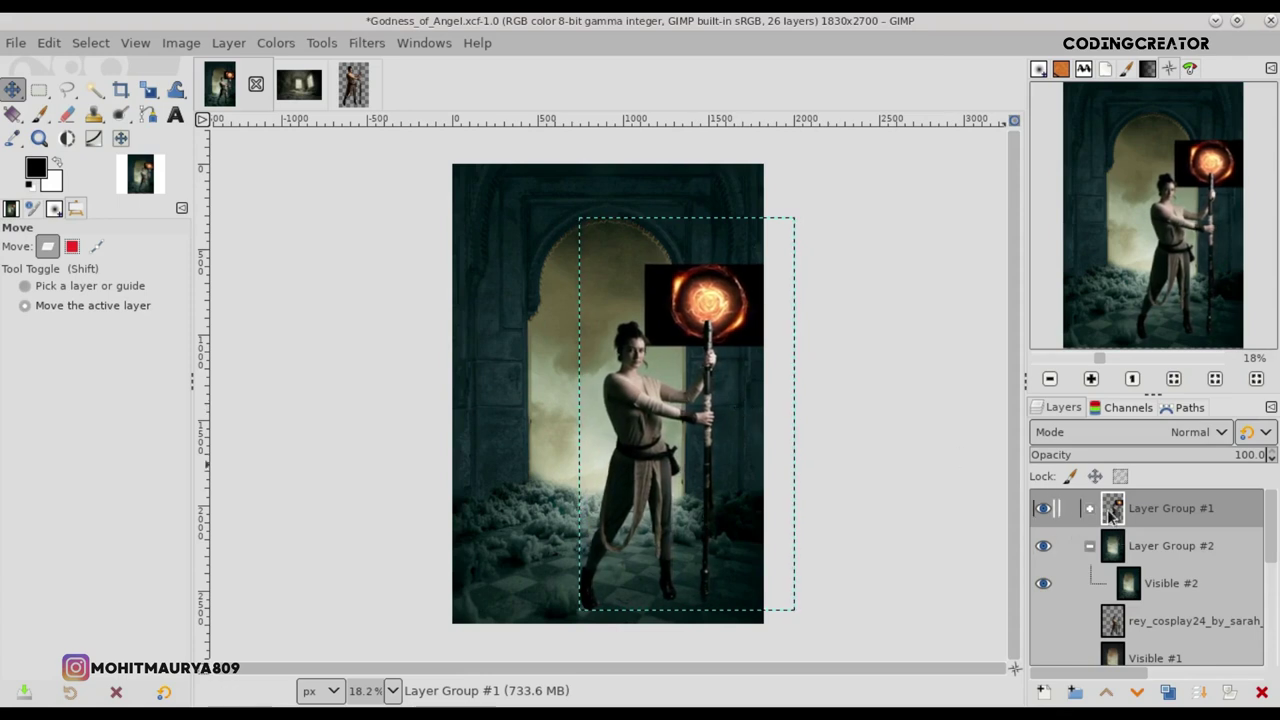
Step: Move the woman's layer out of the fire group and set that group back to Screen
{"action": "left_click", "coordinate": [1089, 508]}
{"action": "left_click_drag", "start_coordinate": [1128, 545], "coordinate": [1136, 612]}
{"action": "scroll", "coordinate": [1270, 565], "scroll_direction": "up", "scroll_amount": 2}
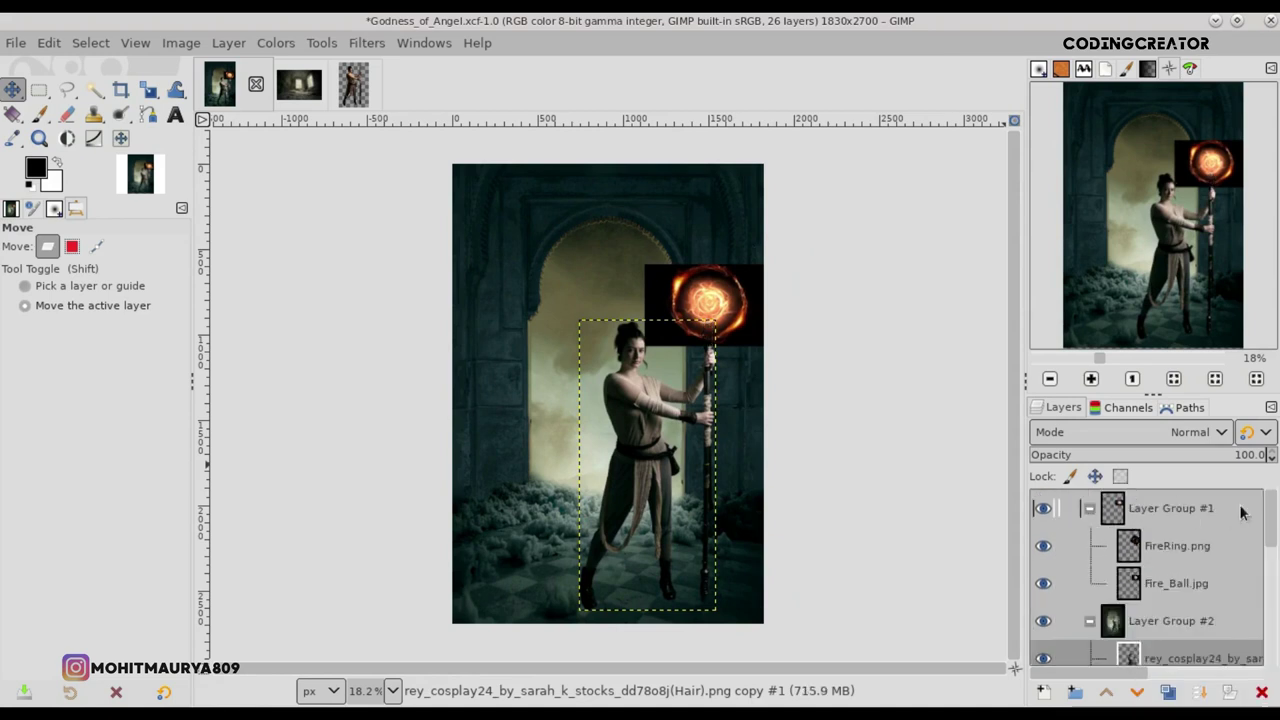
{"action": "left_click", "coordinate": [1200, 510]}
{"action": "left_click", "coordinate": [1172, 438]}
{"action": "left_click", "coordinate": [1070, 673]}
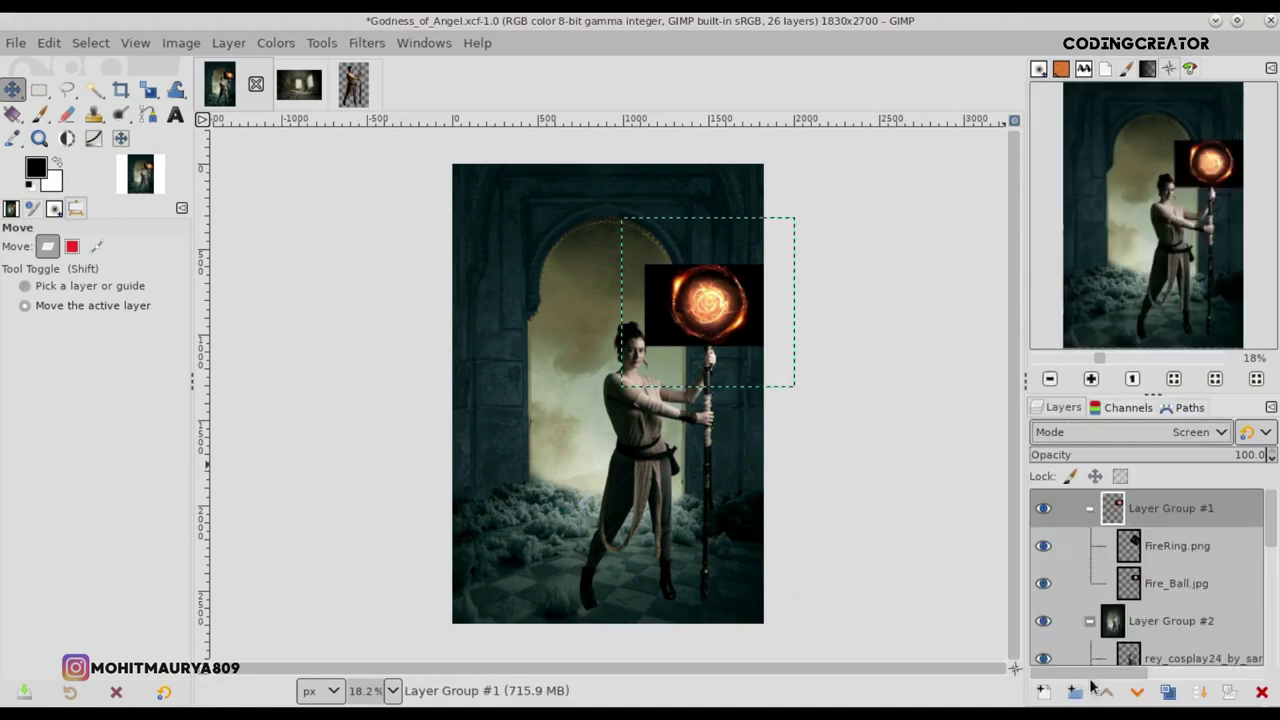
{"action": "left_click", "coordinate": [1092, 548]}
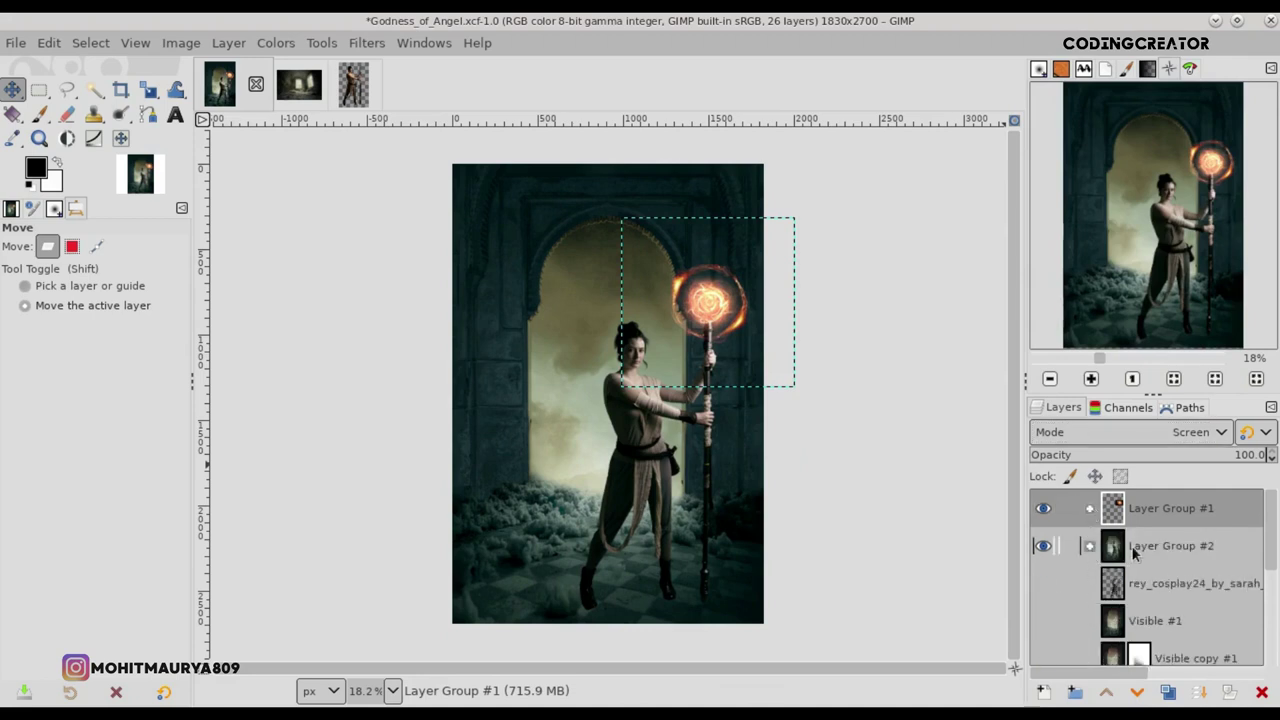
Step: Rename Layer Group #1 to "Fire"
{"action": "left_click", "coordinate": [1134, 548]}
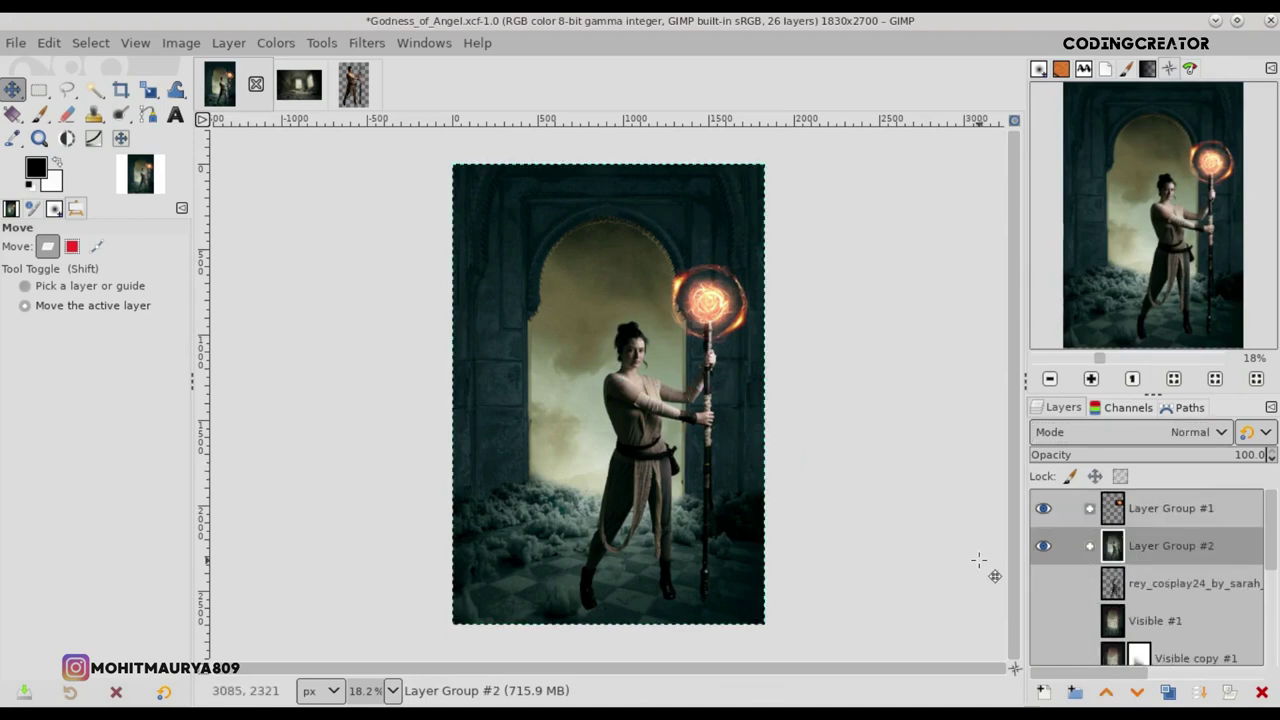
{"action": "double_click", "coordinate": [1176, 511]}
{"action": "type", "text": "ire"}
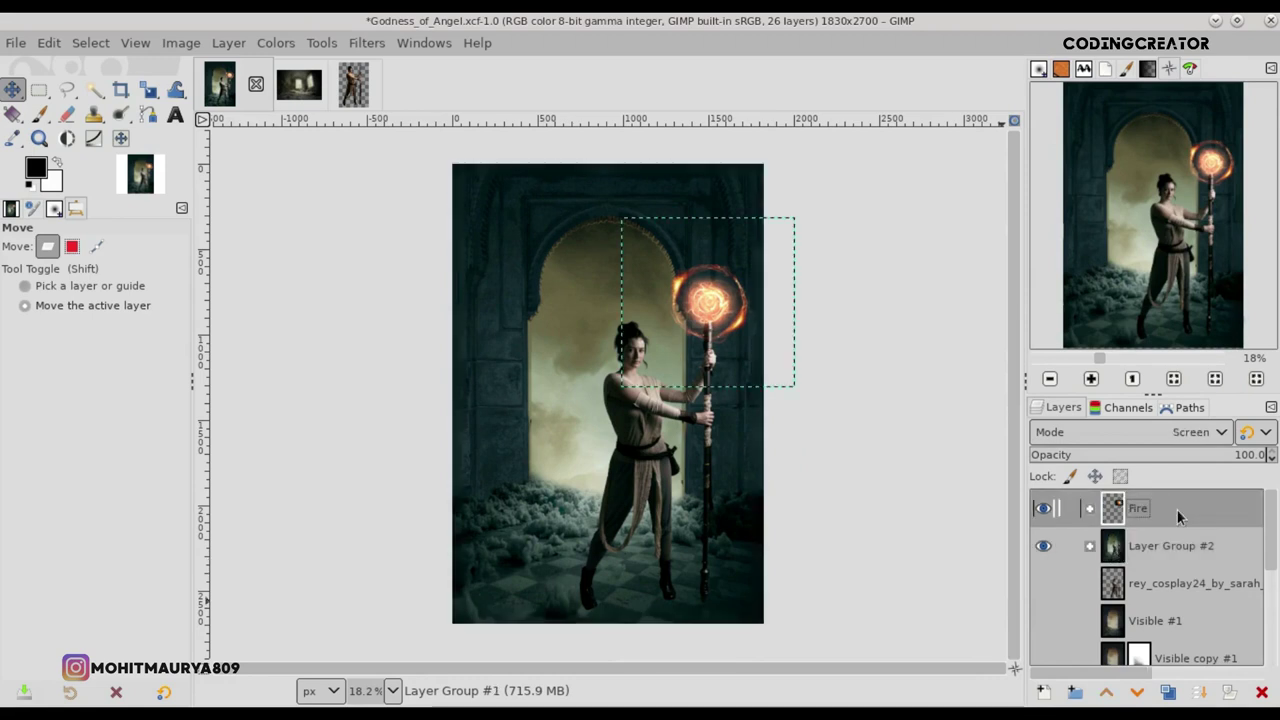
{"action": "key", "text": "Return"}
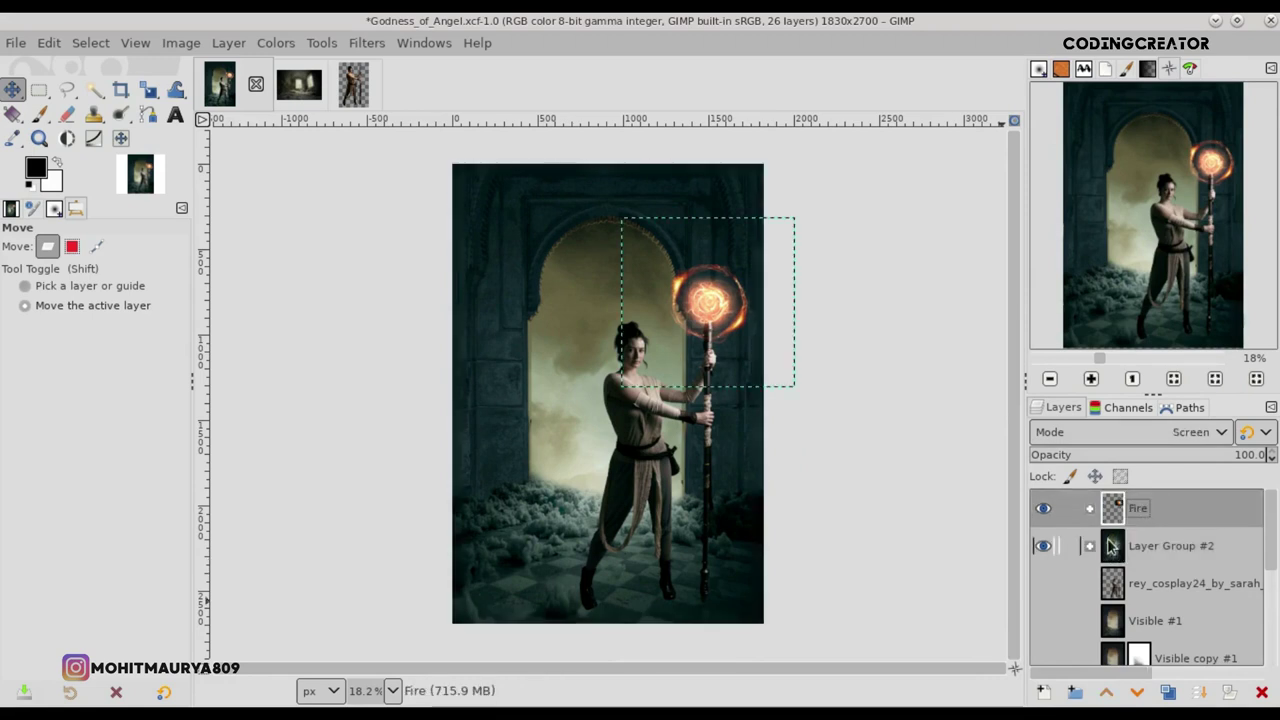
{"action": "left_click", "coordinate": [1112, 545]}
Step: Add a new transparent layer named 'Shadow' above the woman's layer
{"action": "left_click", "coordinate": [1112, 583]}
{"action": "key", "text": "shift+ctrl+n"}
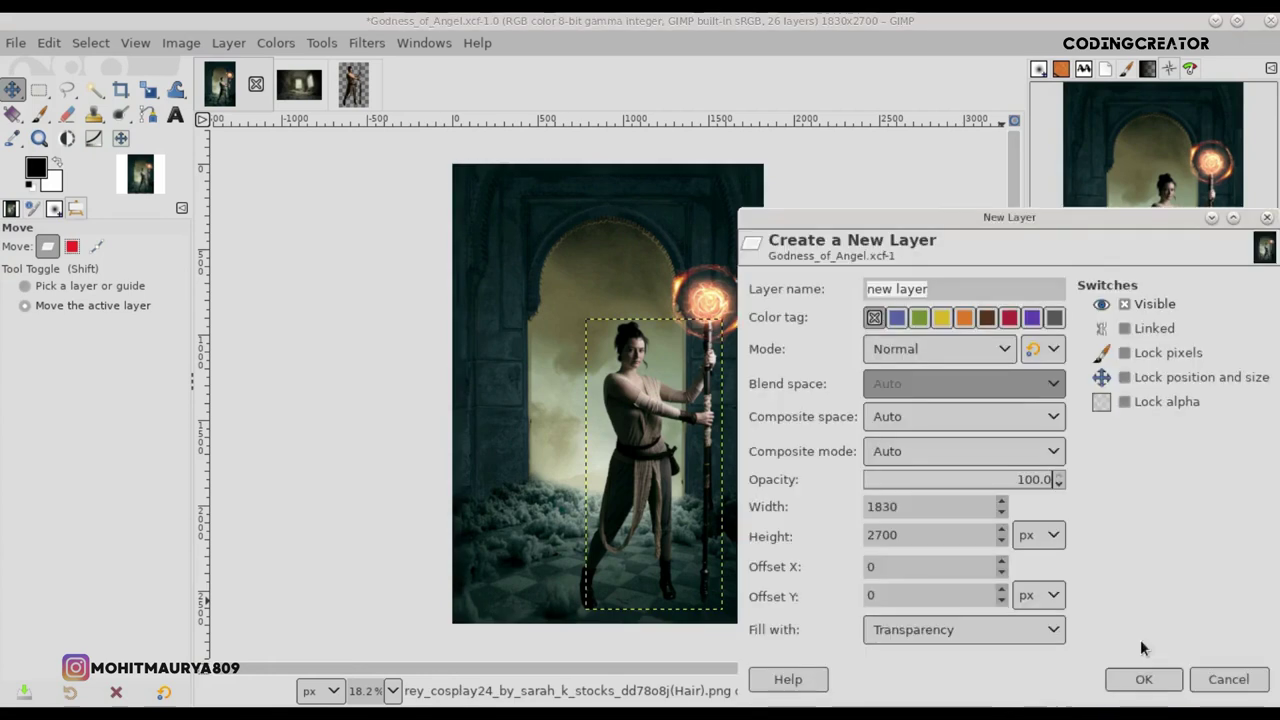
{"action": "left_click", "coordinate": [1140, 677]}
{"action": "double_click", "coordinate": [1176, 582]}
{"action": "type", "text": "Shad"}
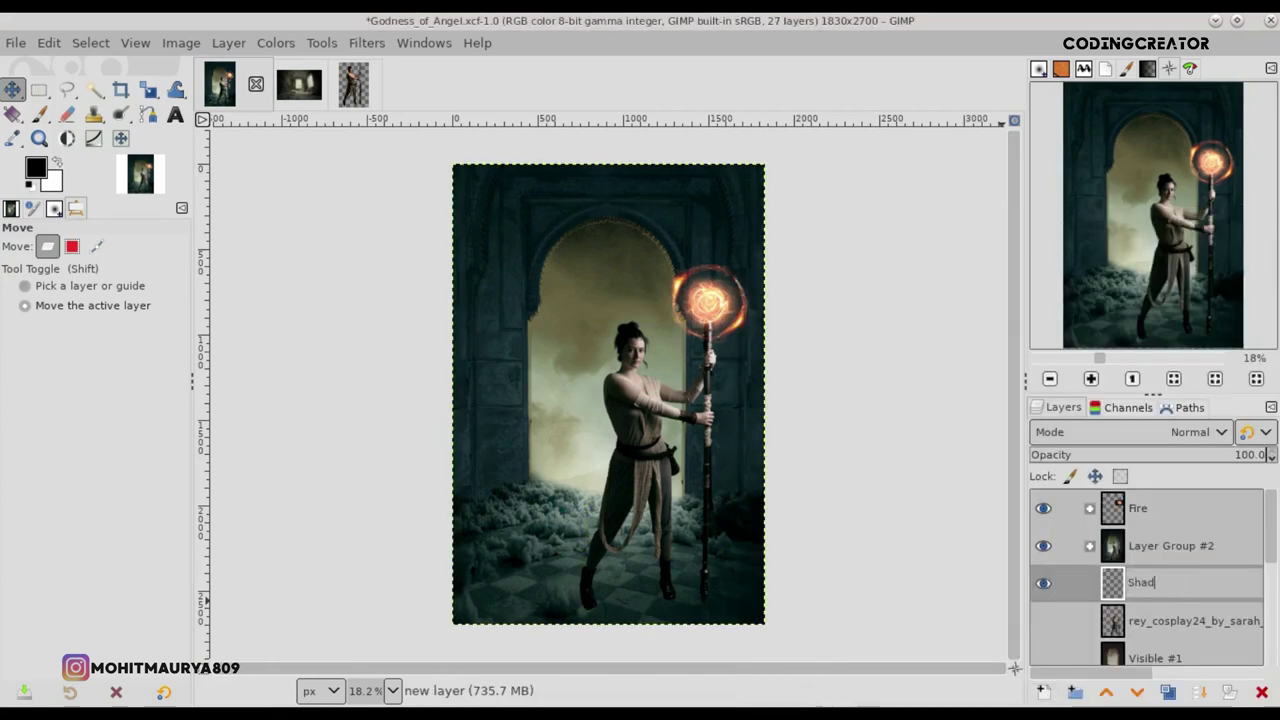
{"action": "type", "text": "ow"}
{"action": "key", "text": "Return"}
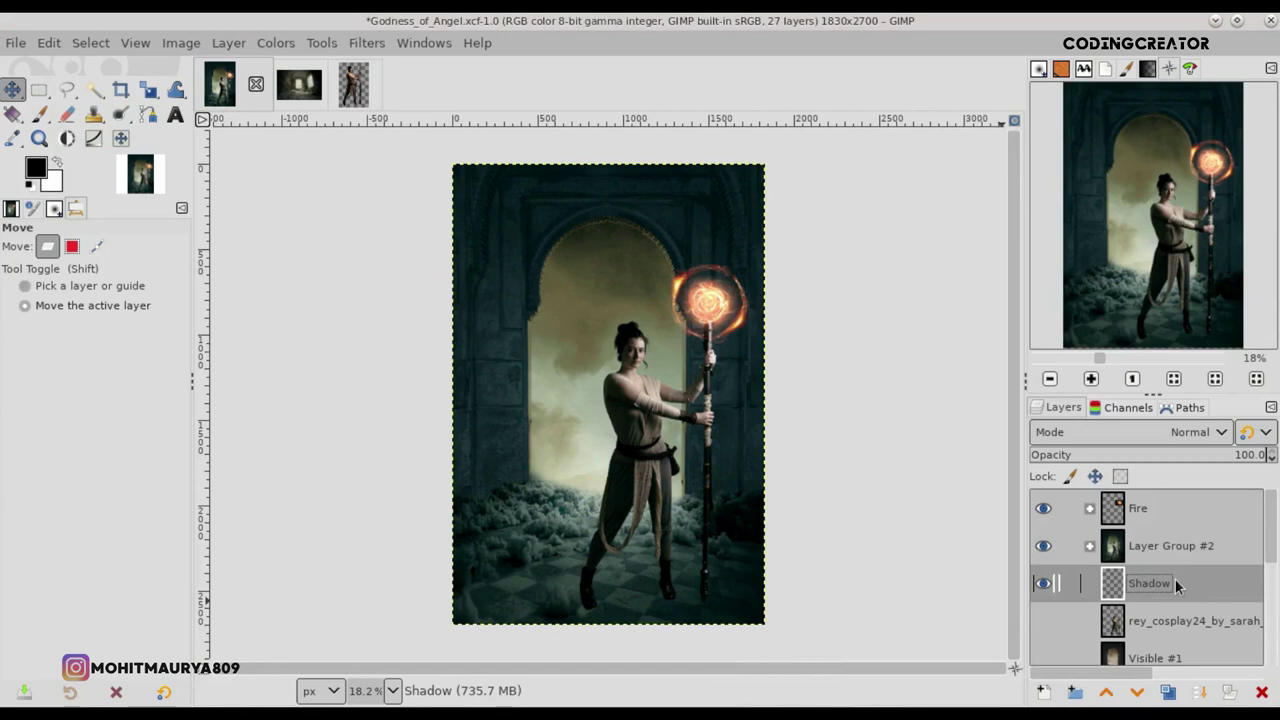
Step: Set the Paintbrush to 22.5 opacity, zoom on the feet, and move Shadow into Layer Group #2
{"action": "left_click", "coordinate": [48, 118]}
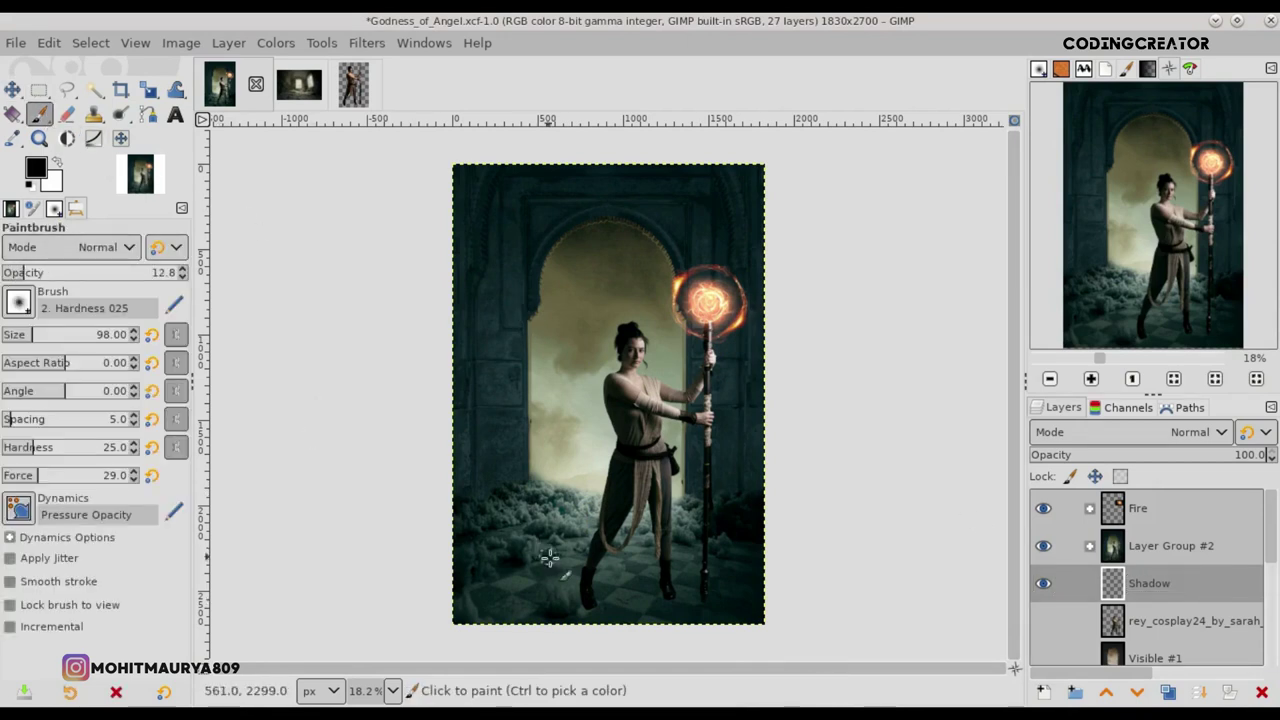
{"action": "key", "text": "1"}
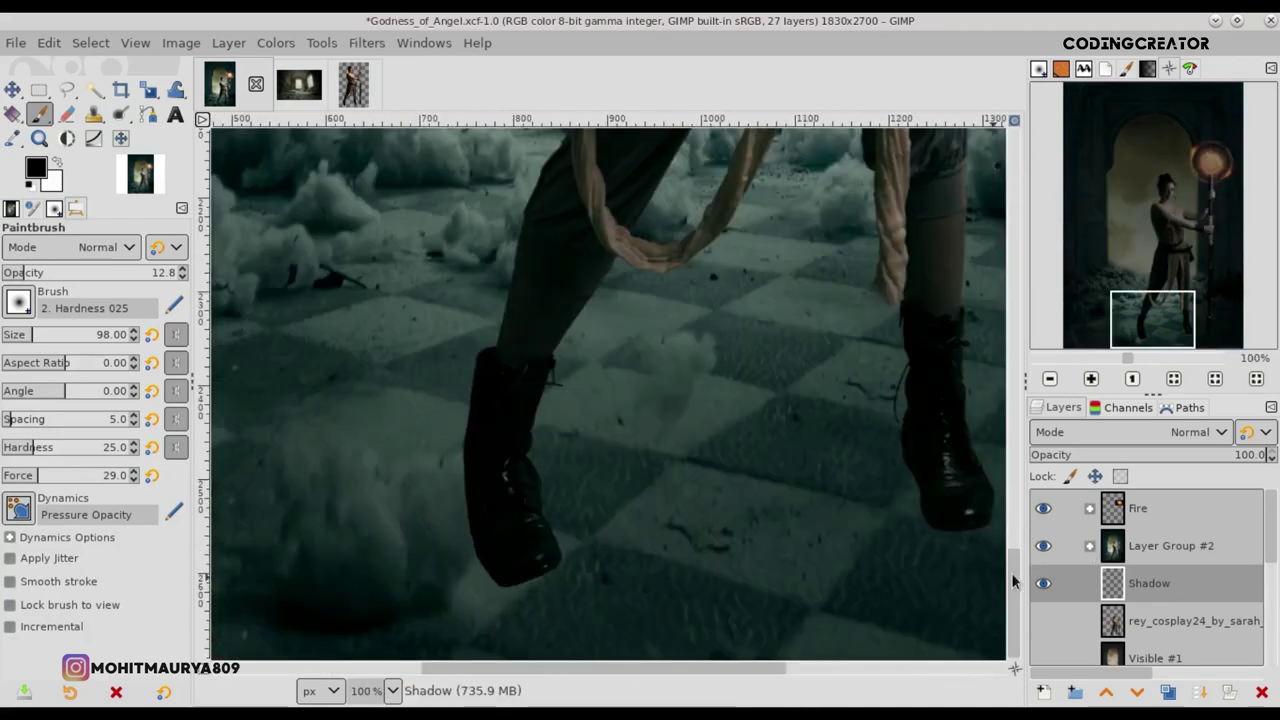
{"action": "scroll", "coordinate": [1012, 580], "scroll_direction": "down", "scroll_amount": 1}
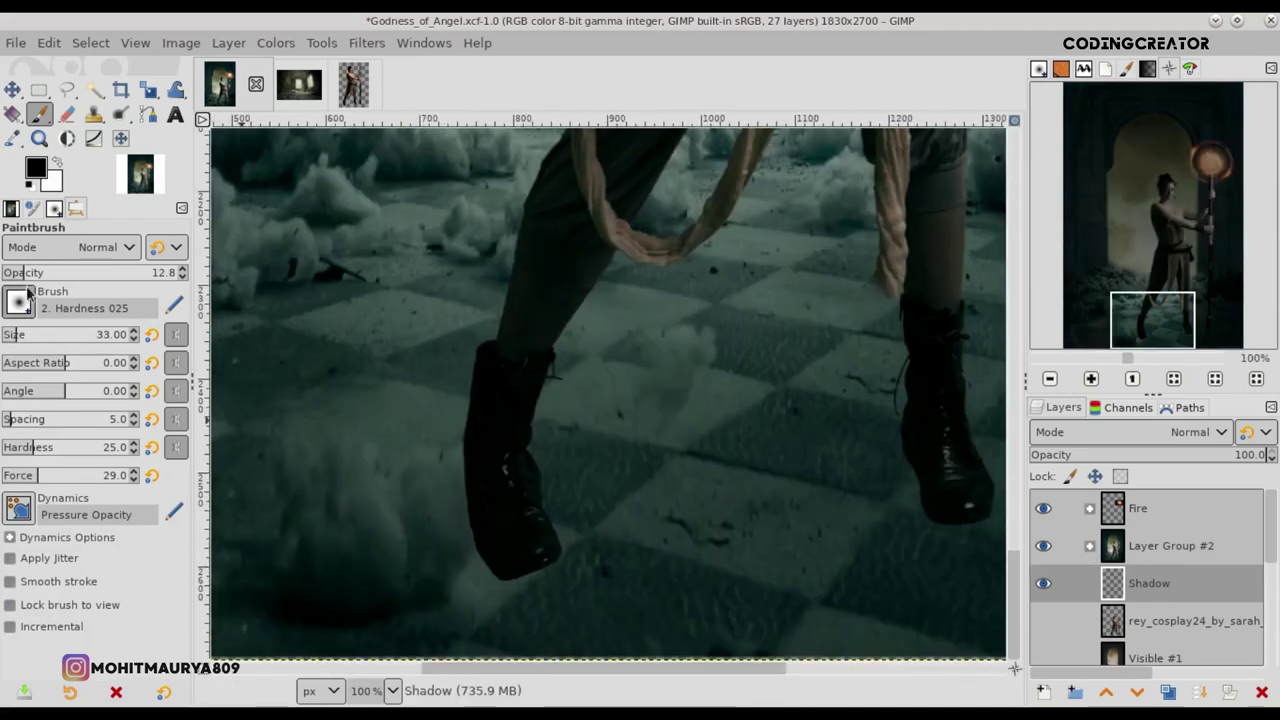
{"action": "left_click_drag", "start_coordinate": [25, 272], "coordinate": [43, 272]}
{"action": "scroll", "coordinate": [497, 560], "scroll_direction": "up", "scroll_amount": 1}
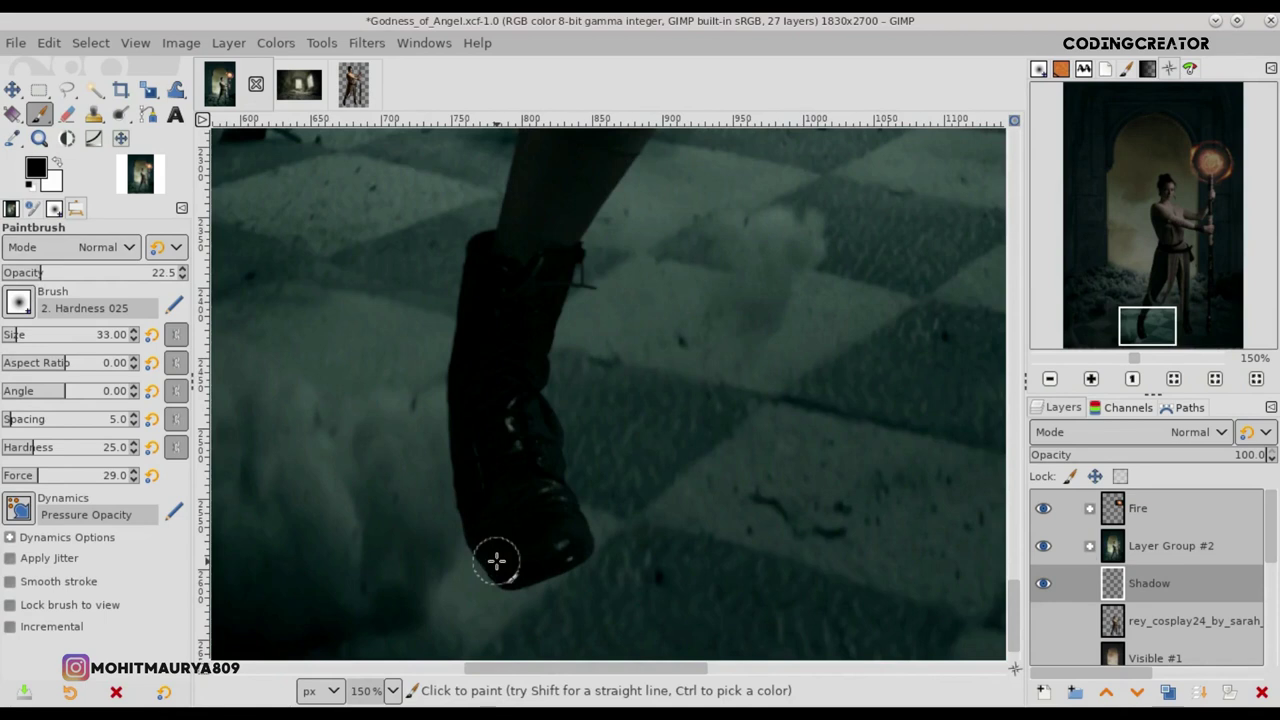
{"action": "scroll", "coordinate": [1012, 650], "scroll_direction": "down", "scroll_amount": 1}
{"action": "left_click_drag", "start_coordinate": [1018, 672], "coordinate": [1016, 670]}
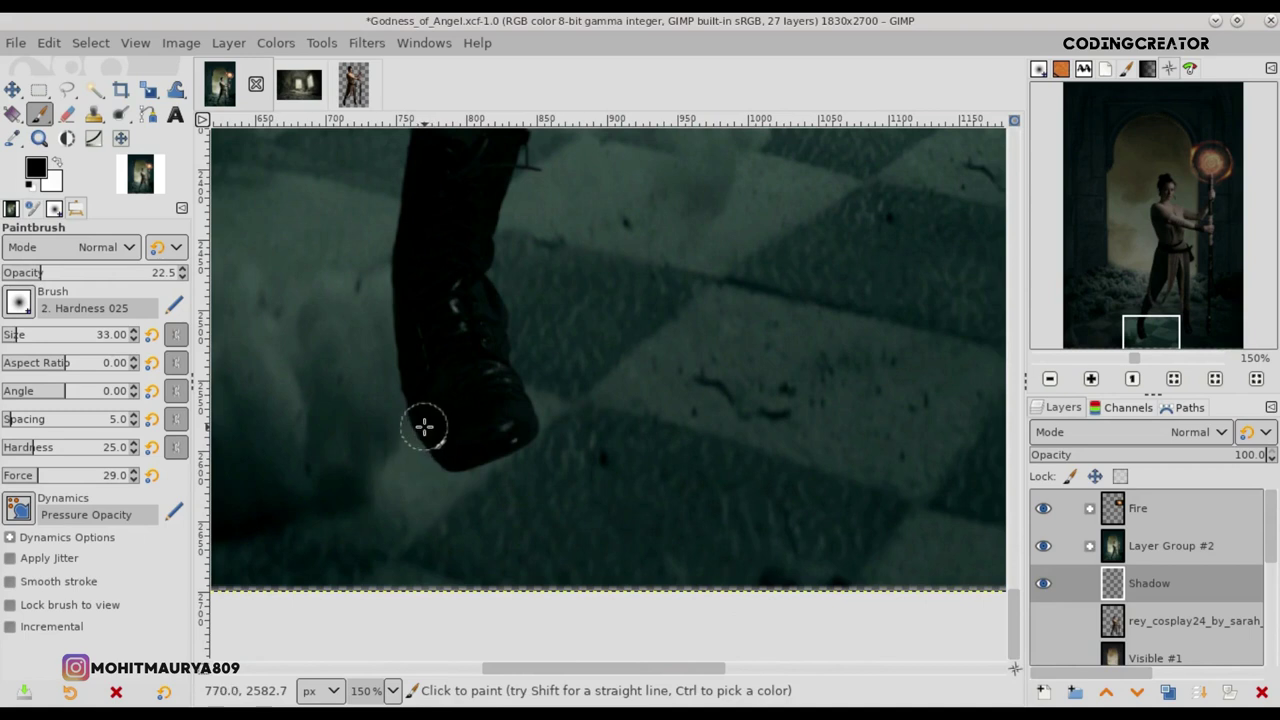
{"action": "left_click", "coordinate": [1091, 547]}
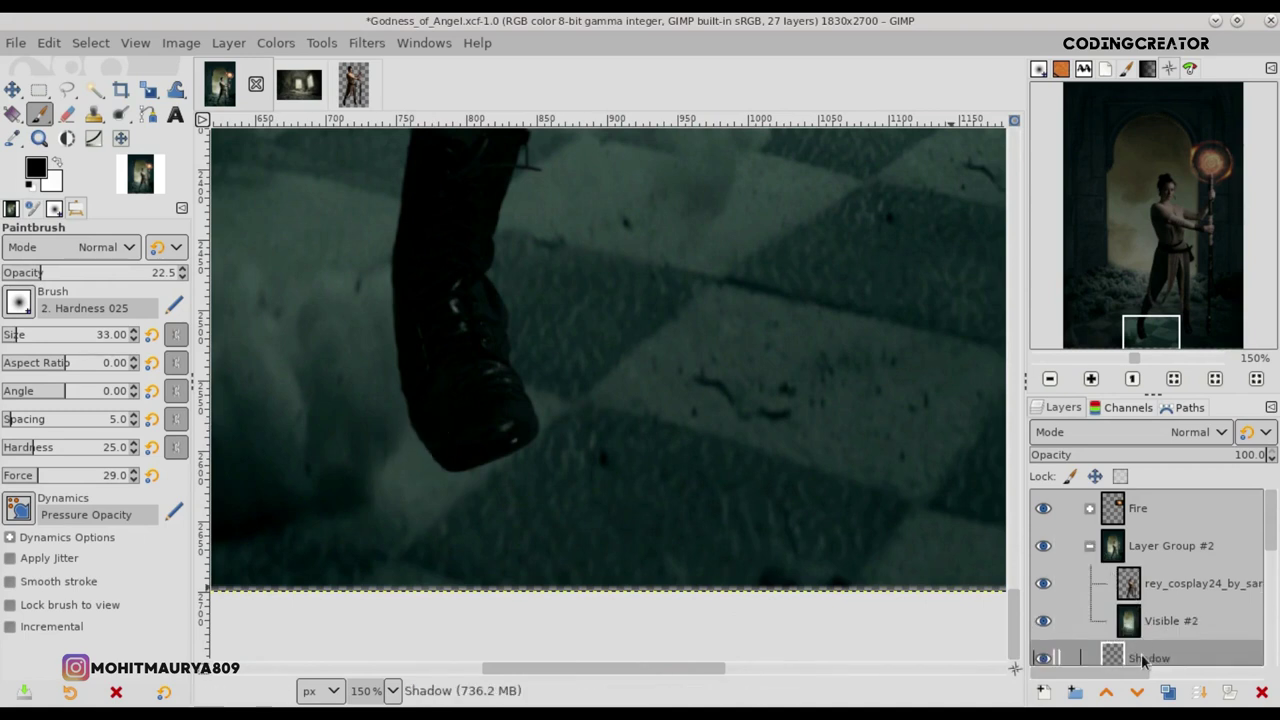
{"action": "left_click_drag", "start_coordinate": [1145, 656], "coordinate": [1145, 597]}
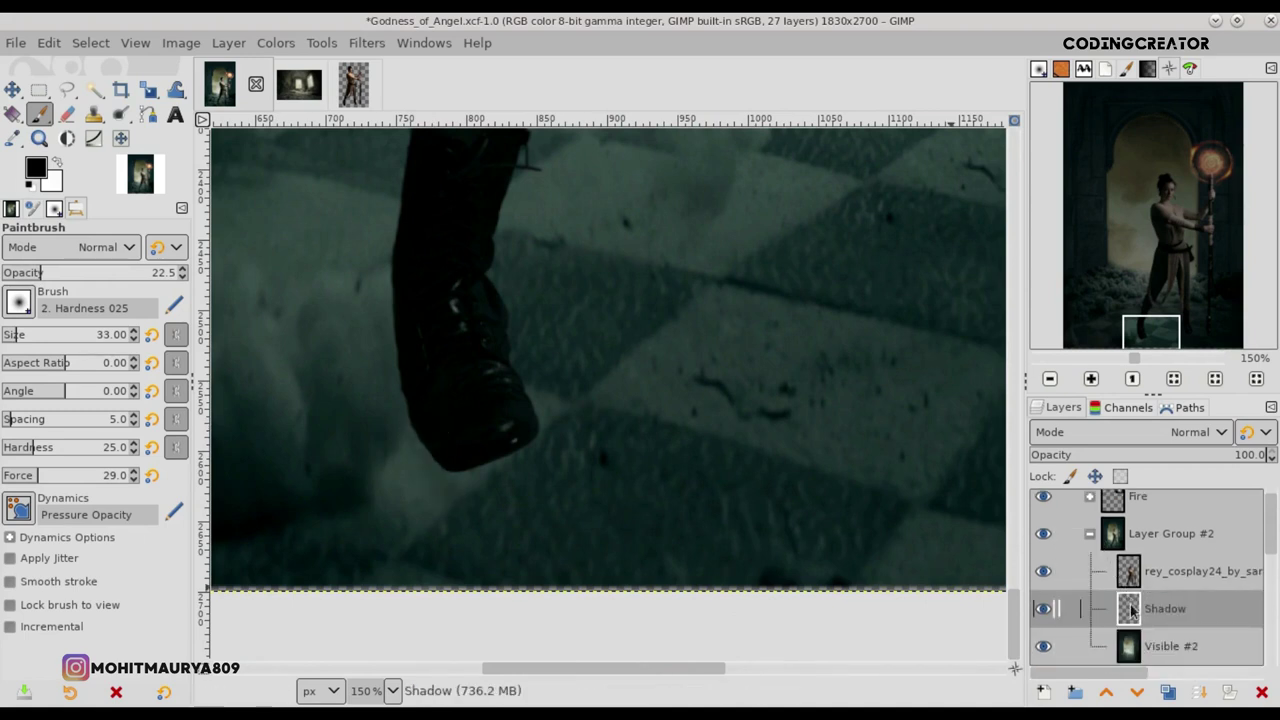
Step: Collapse Layer Group #2 and paint shadow around the left boot's heel at 36.4 opacity
{"action": "left_click", "coordinate": [1091, 537]}
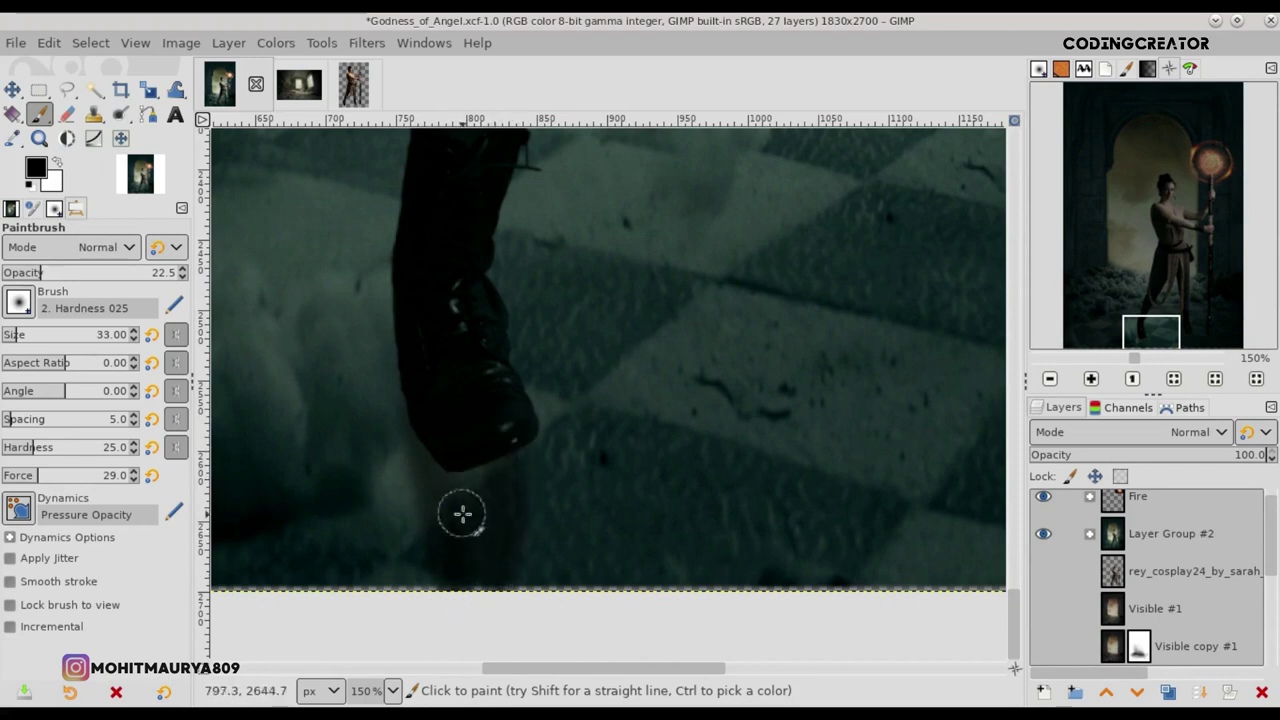
{"action": "left_click", "coordinate": [65, 270]}
{"action": "mouse_move", "coordinate": [313, 418]}
{"action": "left_mouse_down"}
{"action": "mouse_move", "coordinate": [434, 429]}
{"action": "mouse_move", "coordinate": [466, 460]}
{"action": "mouse_move", "coordinate": [511, 437]}
{"action": "mouse_move", "coordinate": [510, 463]}
{"action": "mouse_move", "coordinate": [471, 457]}
{"action": "mouse_move", "coordinate": [437, 426]}
{"action": "mouse_move", "coordinate": [477, 460]}
{"action": "mouse_move", "coordinate": [525, 437]}
{"action": "left_mouse_up"}
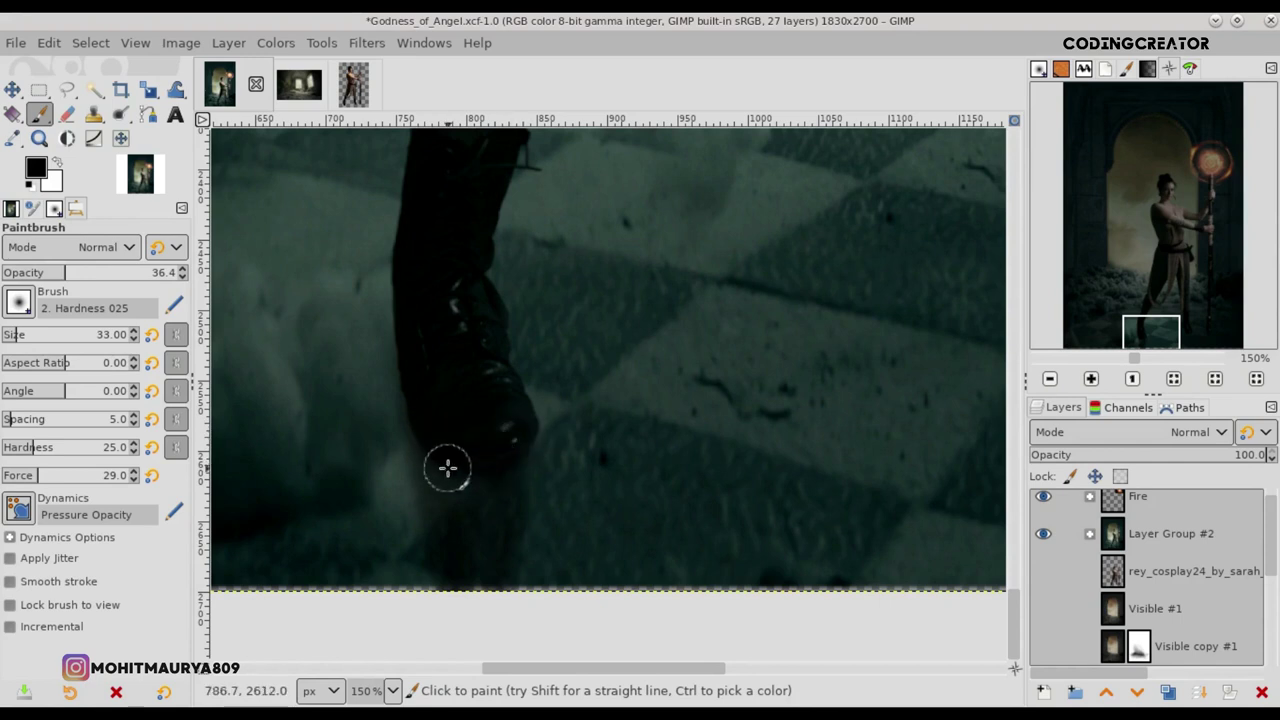
Step: Switch to the Eraser and enlarge it to size 90
{"action": "left_click", "coordinate": [66, 114]}
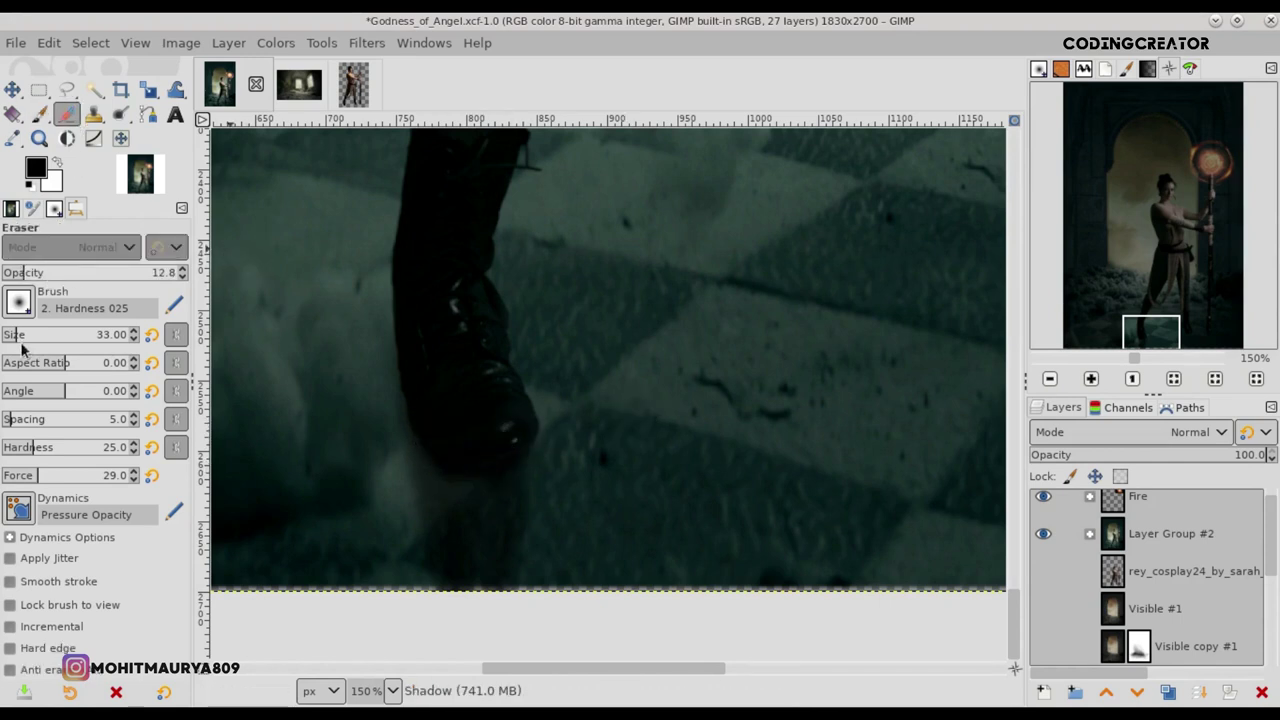
{"action": "left_click_drag", "start_coordinate": [27, 341], "coordinate": [31, 341]}
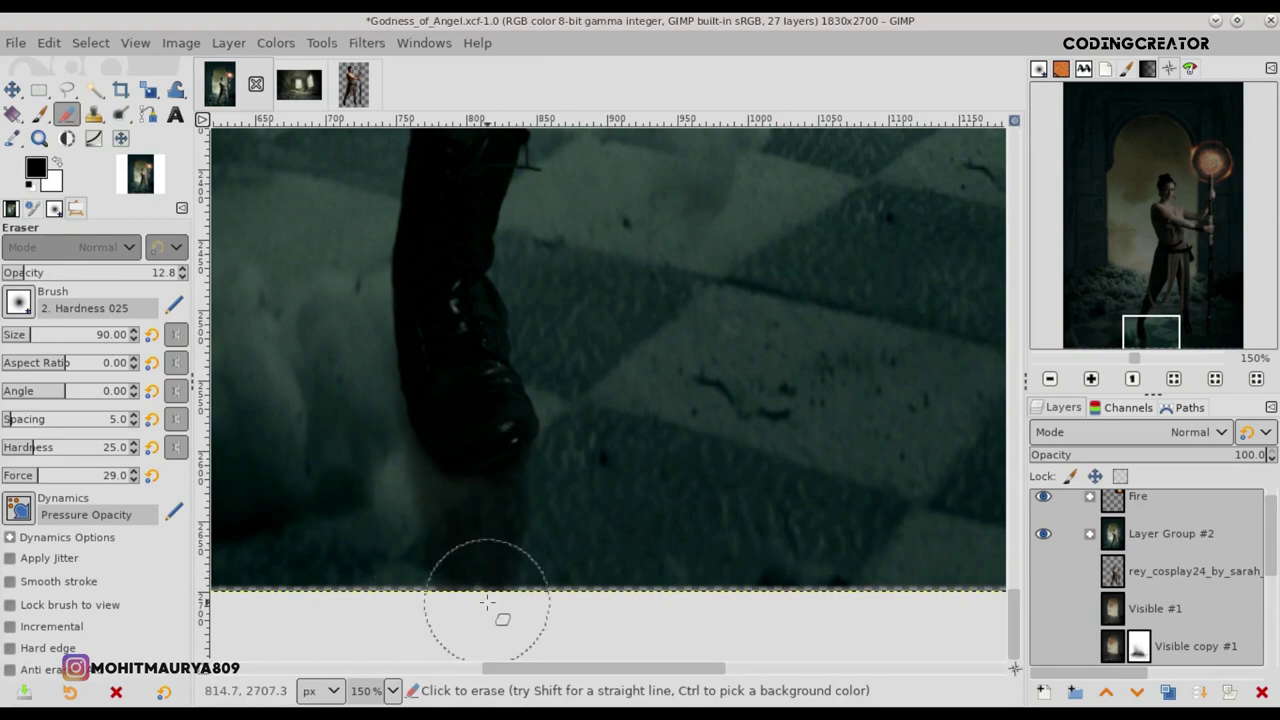
{"action": "left_click_drag", "start_coordinate": [563, 668], "coordinate": [760, 668]}
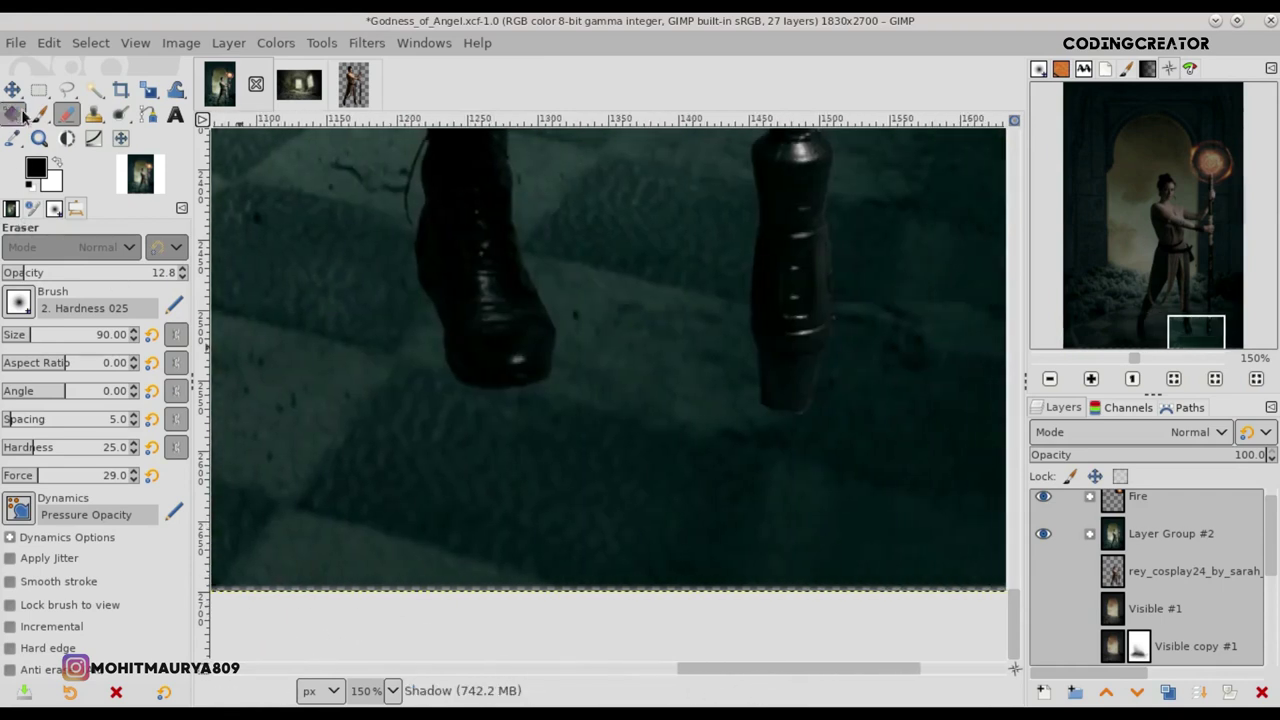
Step: With a size-19 brush, darken the shadow running down from the right boot, softening with the Eraser
{"action": "left_click", "coordinate": [38, 114]}
{"action": "left_click", "coordinate": [15, 334]}
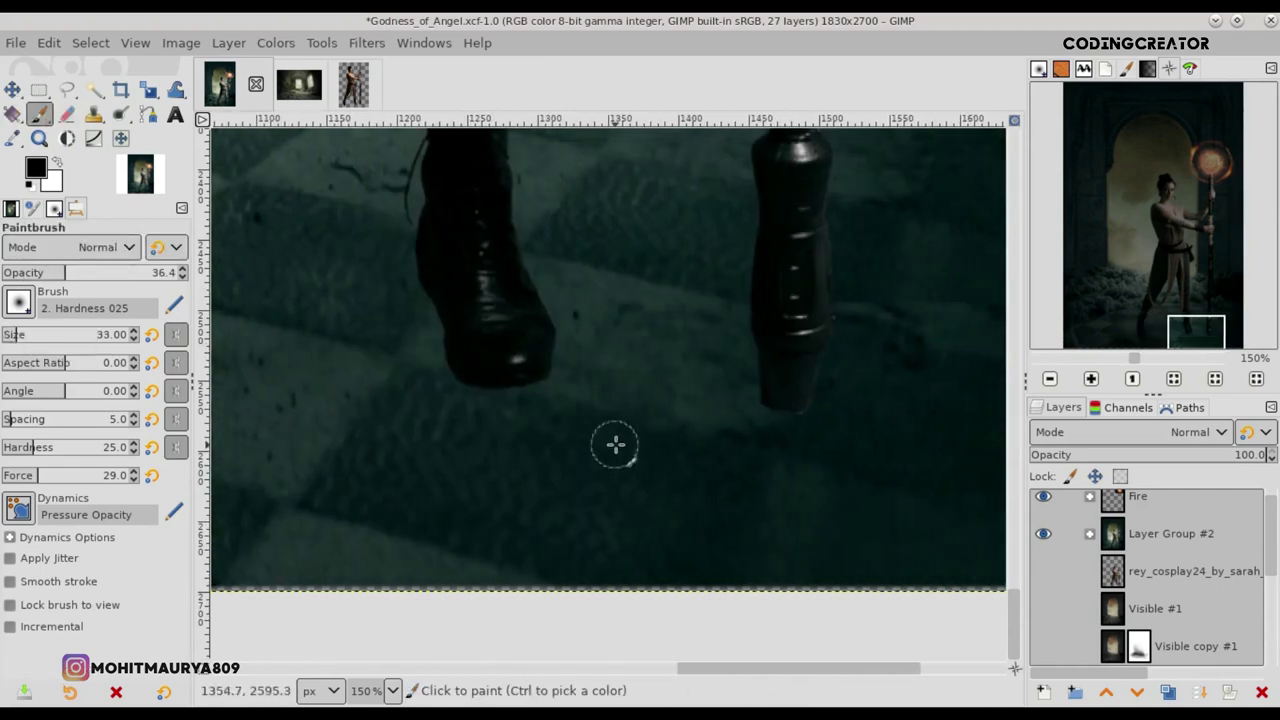
{"action": "left_click", "coordinate": [10, 336]}
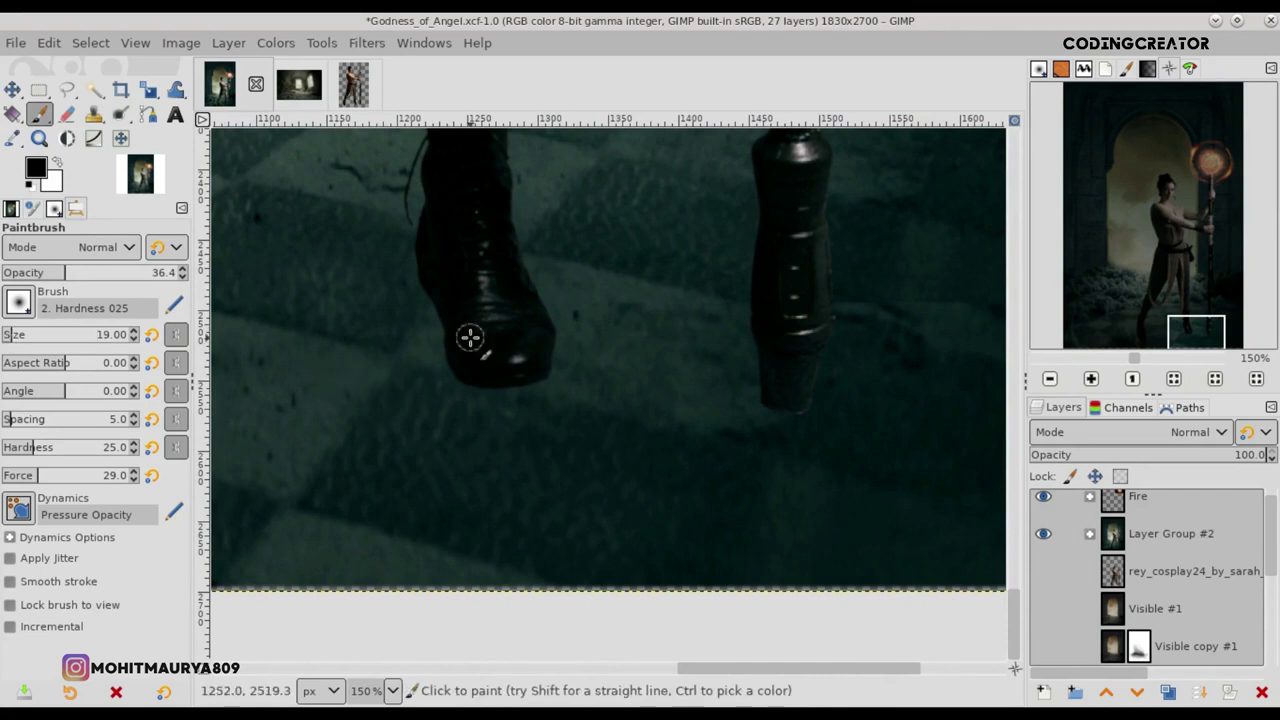
{"action": "scroll", "coordinate": [469, 337], "scroll_direction": "up", "scroll_amount": 1, "text": "ctrl"}
{"action": "scroll", "coordinate": [697, 419], "scroll_direction": "down", "scroll_amount": 1}
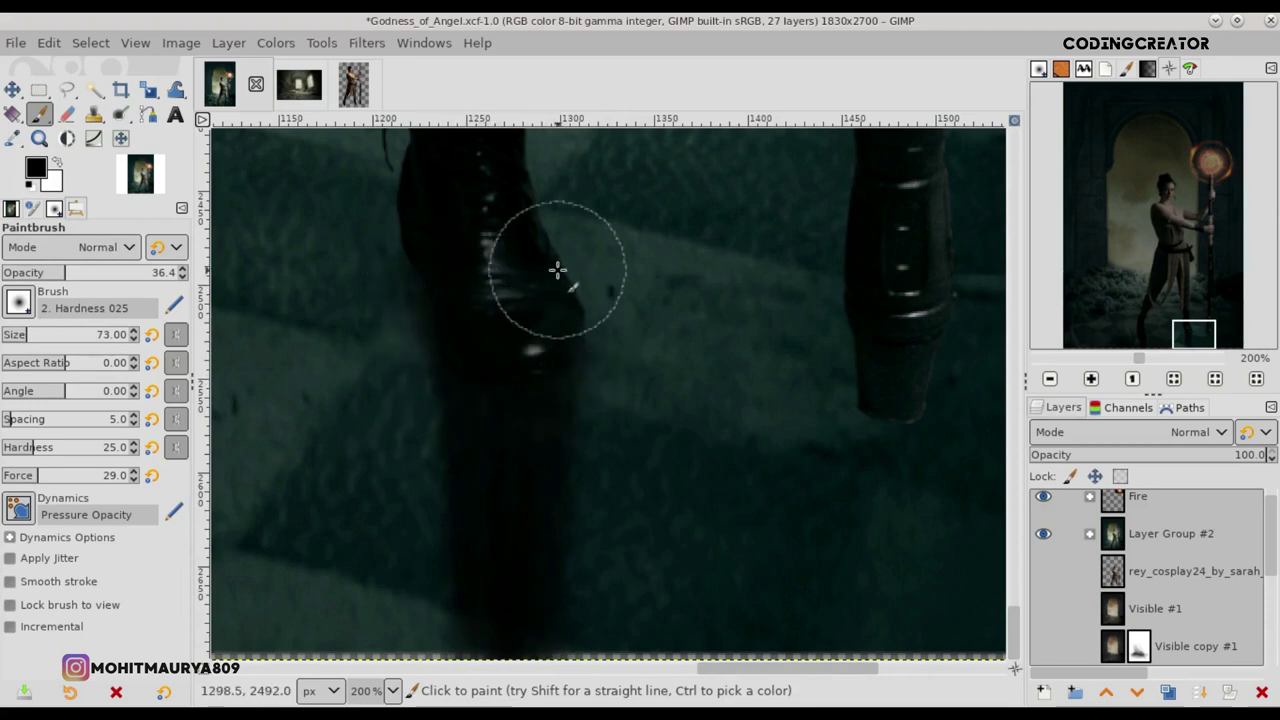
{"action": "left_click", "coordinate": [66, 113]}
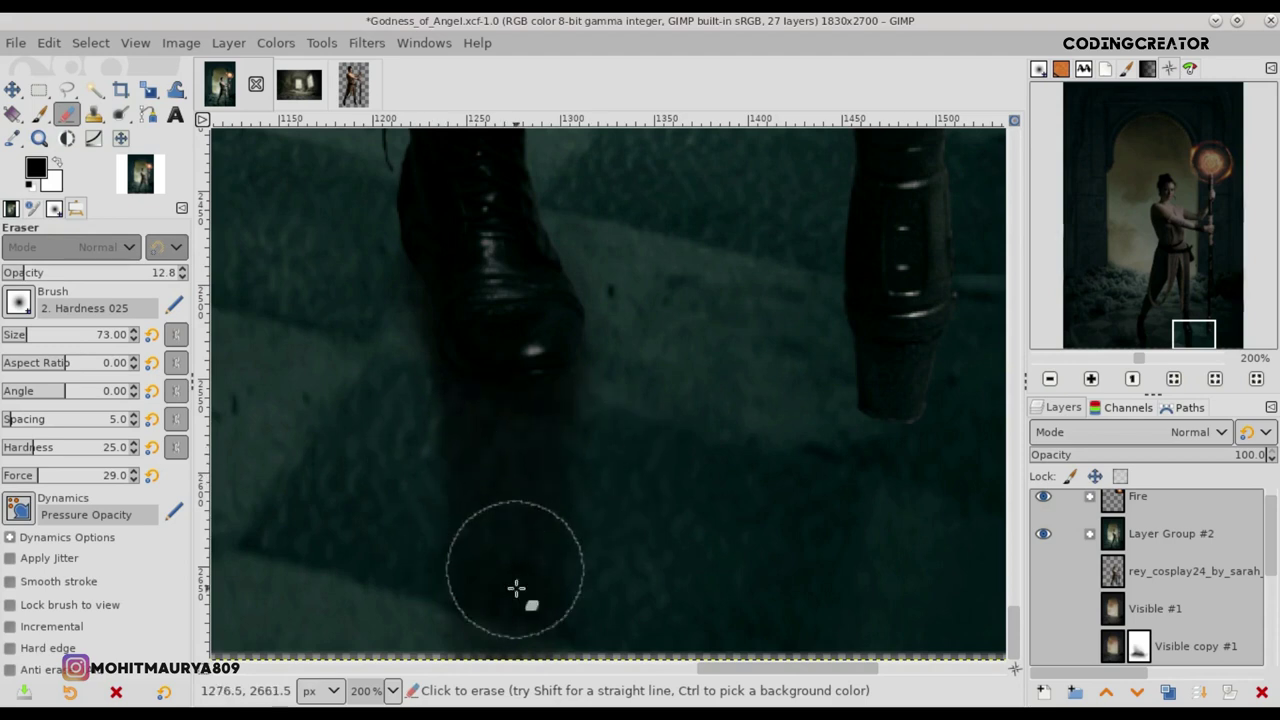
{"action": "left_click", "coordinate": [40, 115]}
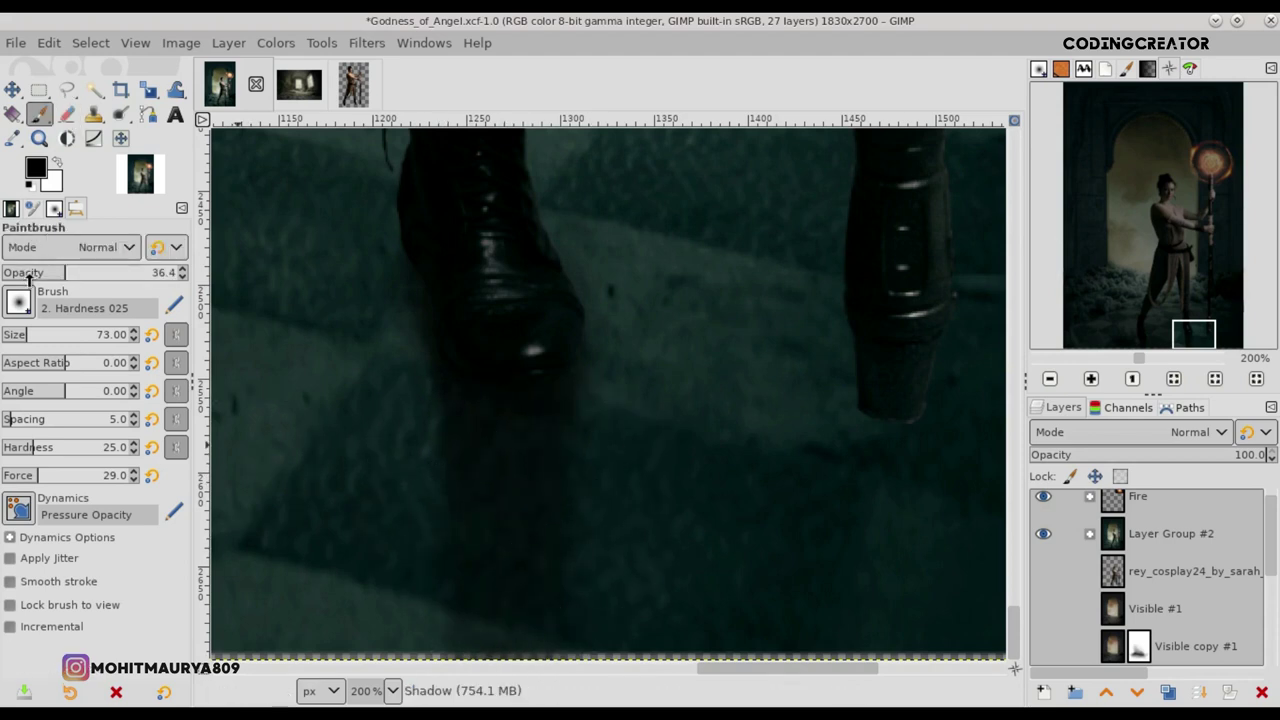
{"action": "left_click_drag", "start_coordinate": [462, 550], "coordinate": [508, 557]}
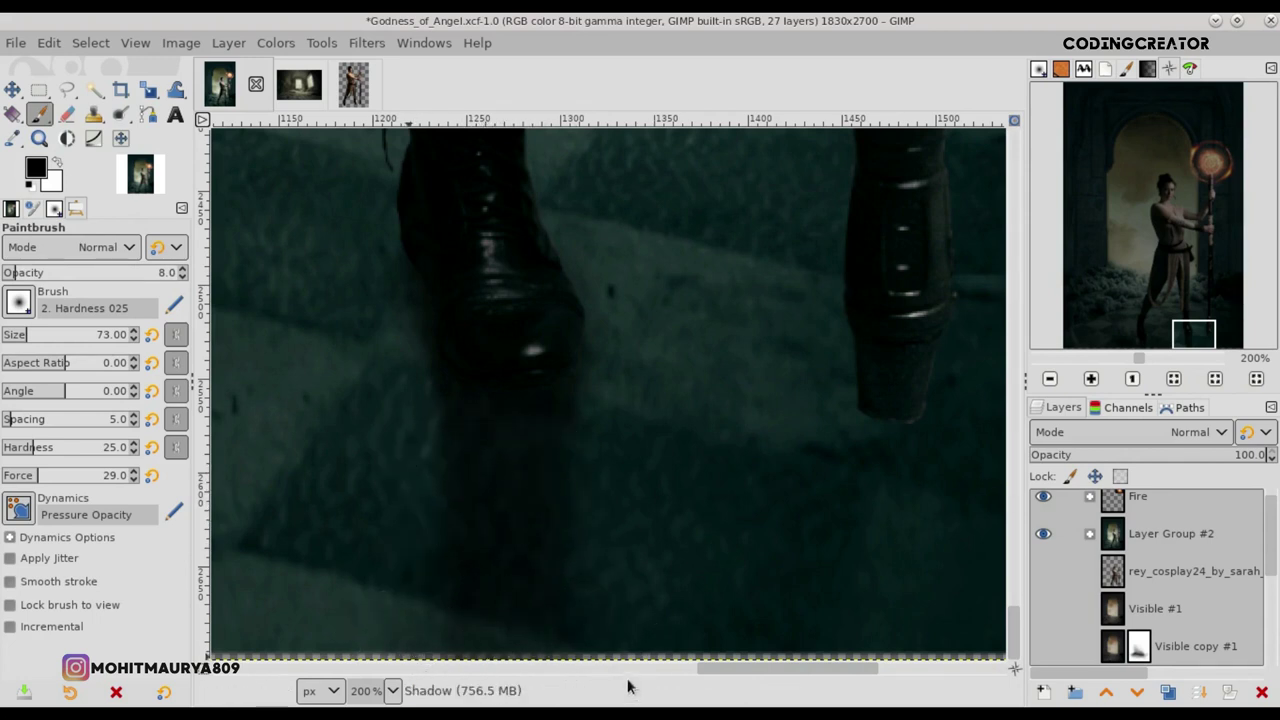
{"action": "left_click_drag", "start_coordinate": [770, 671], "coordinate": [848, 671]}
{"action": "type", "text": "39"}
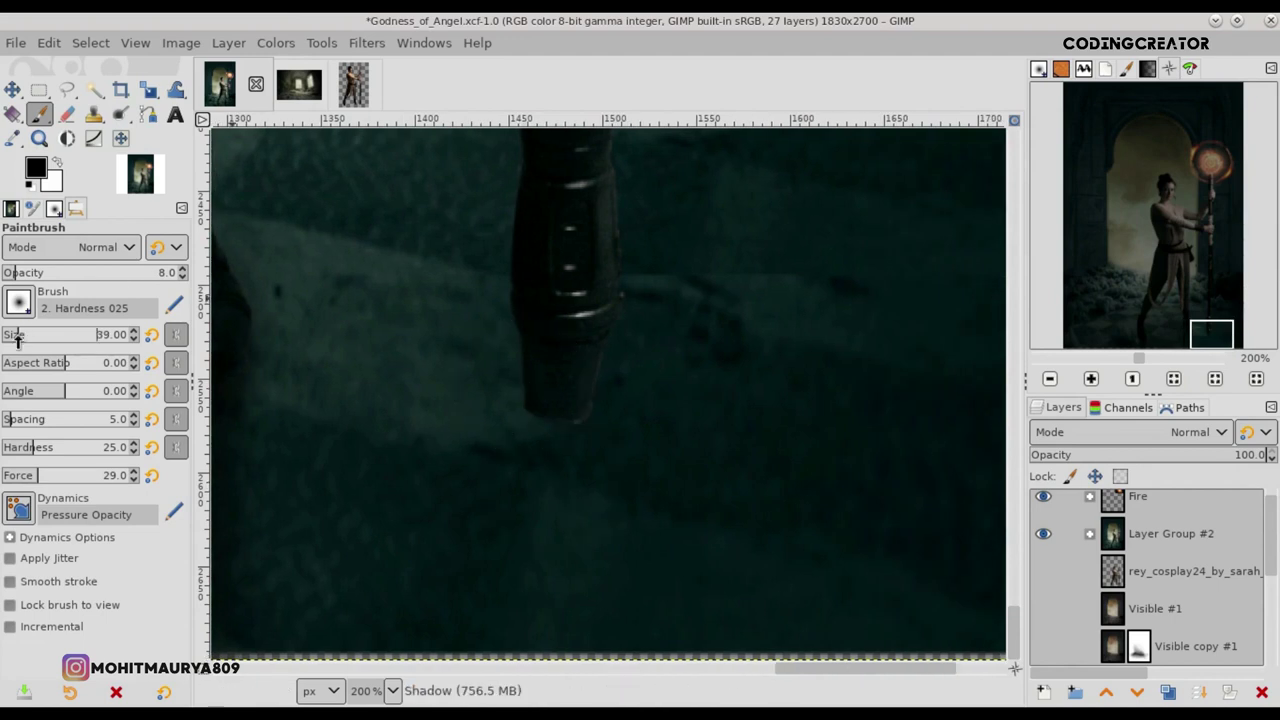
Step: Paint shadow beneath the staff base at 21.9 opacity, alternating with the Eraser to blend edges
{"action": "left_click", "coordinate": [41, 272]}
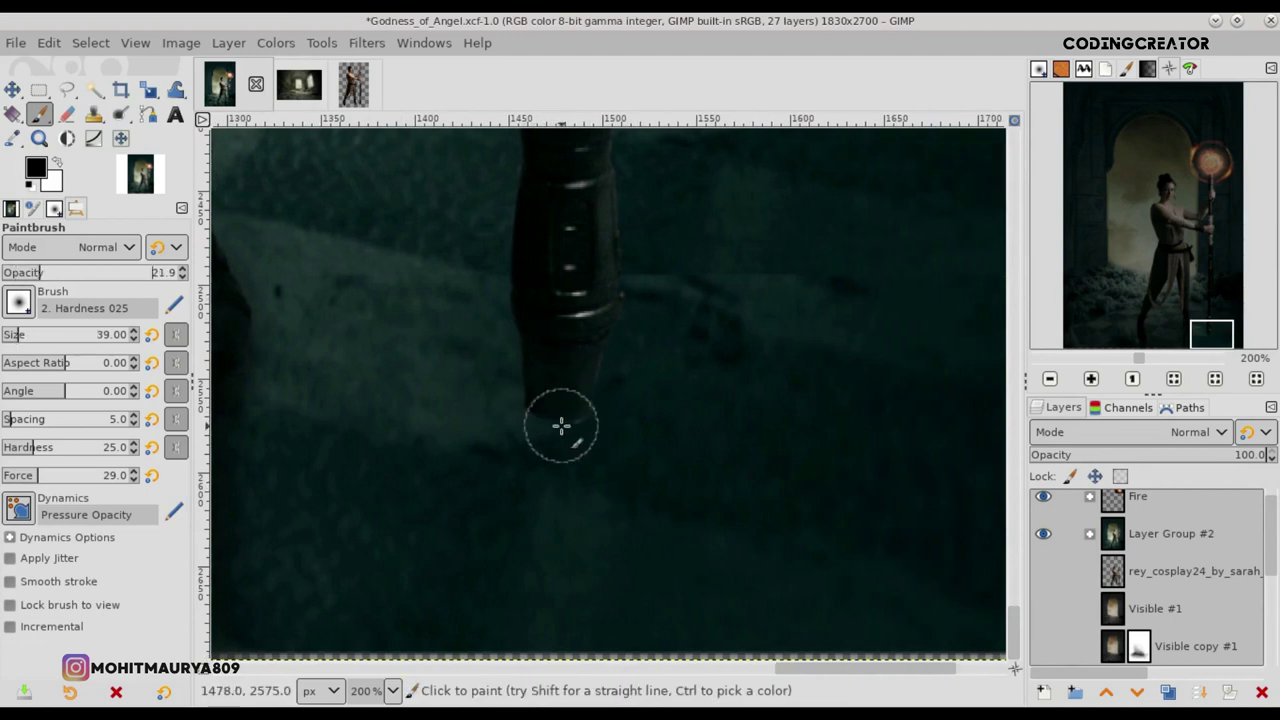
{"action": "scroll", "coordinate": [545, 412], "scroll_direction": "up", "scroll_amount": 1, "text": "ctrl"}
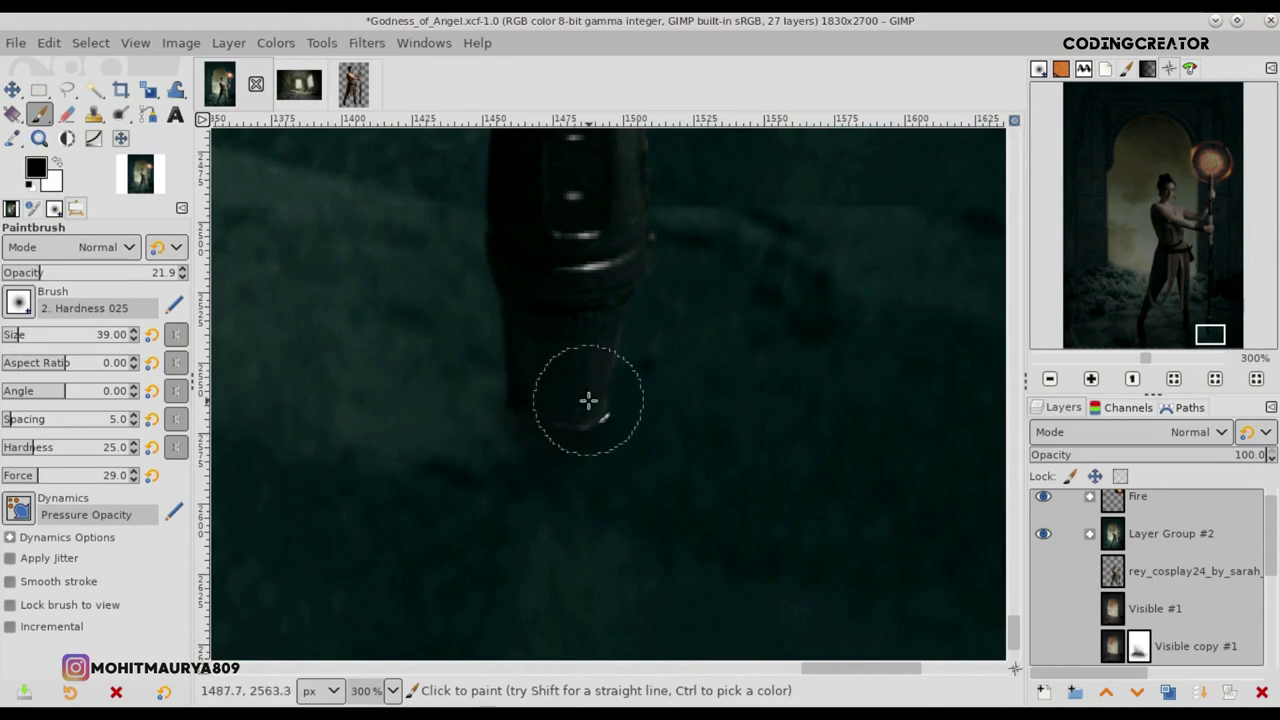
{"action": "scroll", "coordinate": [585, 412], "scroll_direction": "down", "scroll_amount": 1, "text": "ctrl"}
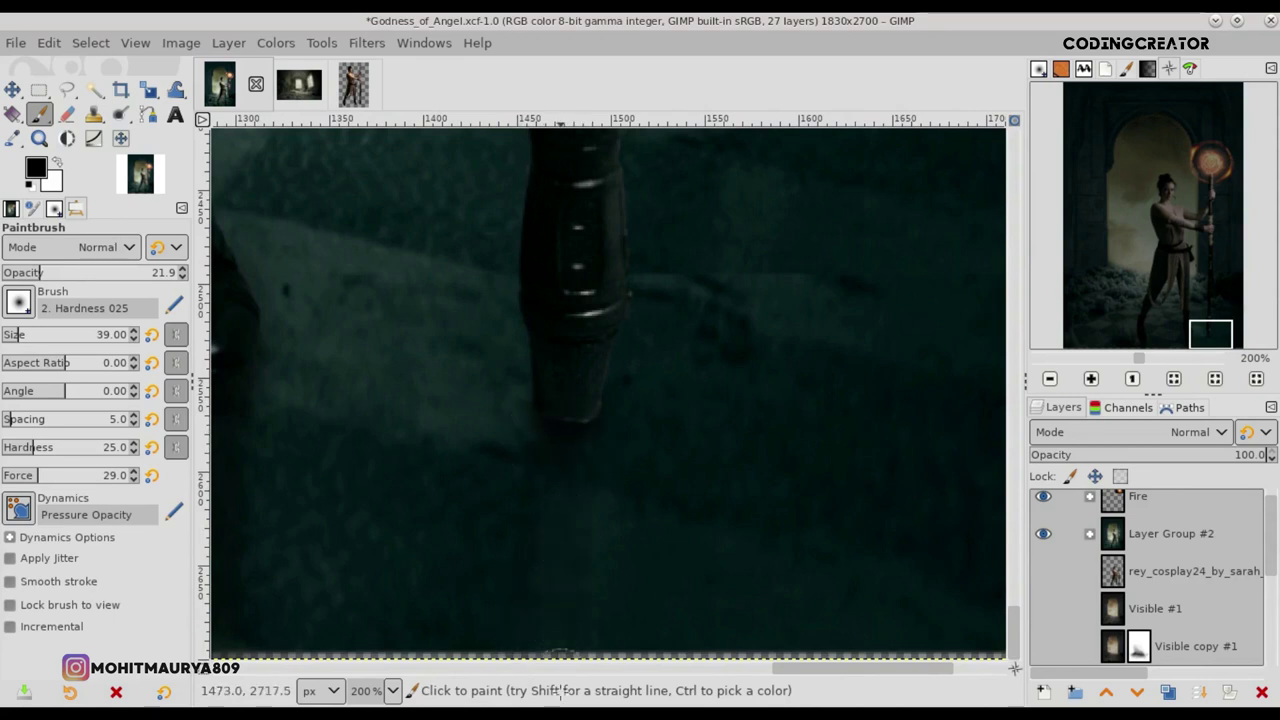
{"action": "scroll", "coordinate": [565, 655], "scroll_direction": "down", "scroll_amount": 5, "text": "ctrl"}
{"action": "scroll", "coordinate": [800, 427], "scroll_direction": "up", "scroll_amount": 5, "text": "ctrl"}
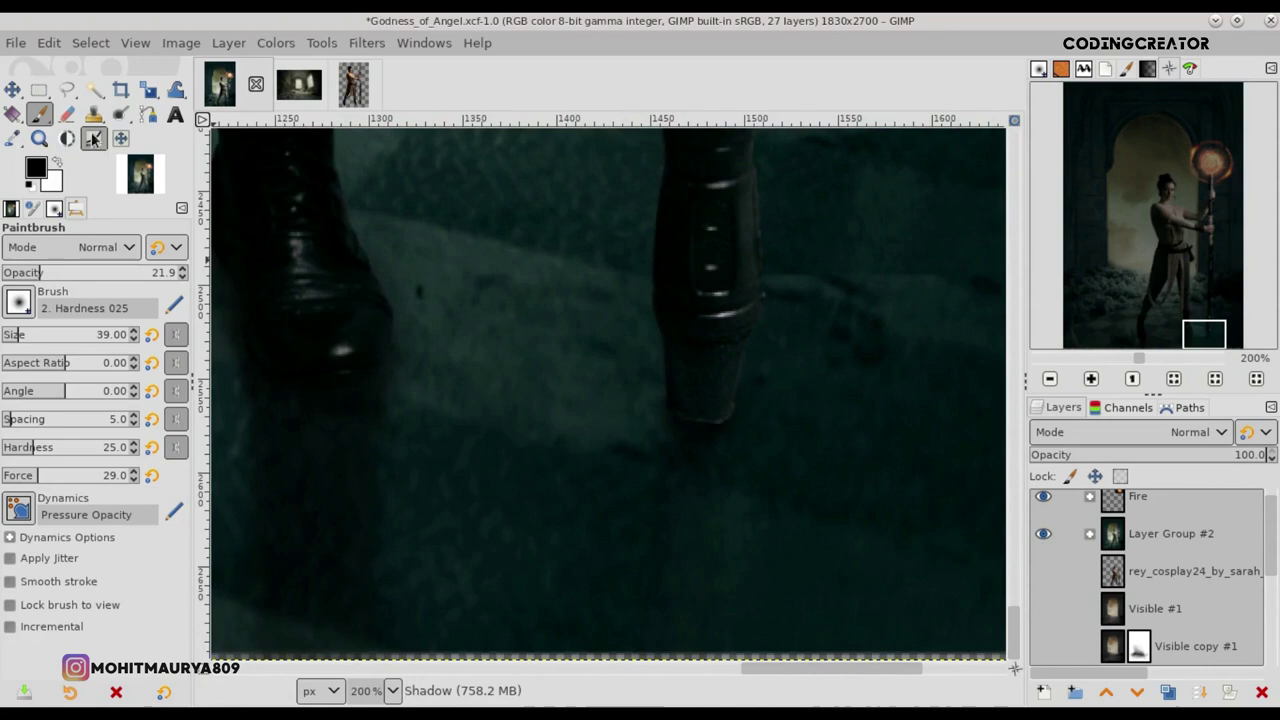
{"action": "left_click", "coordinate": [66, 113]}
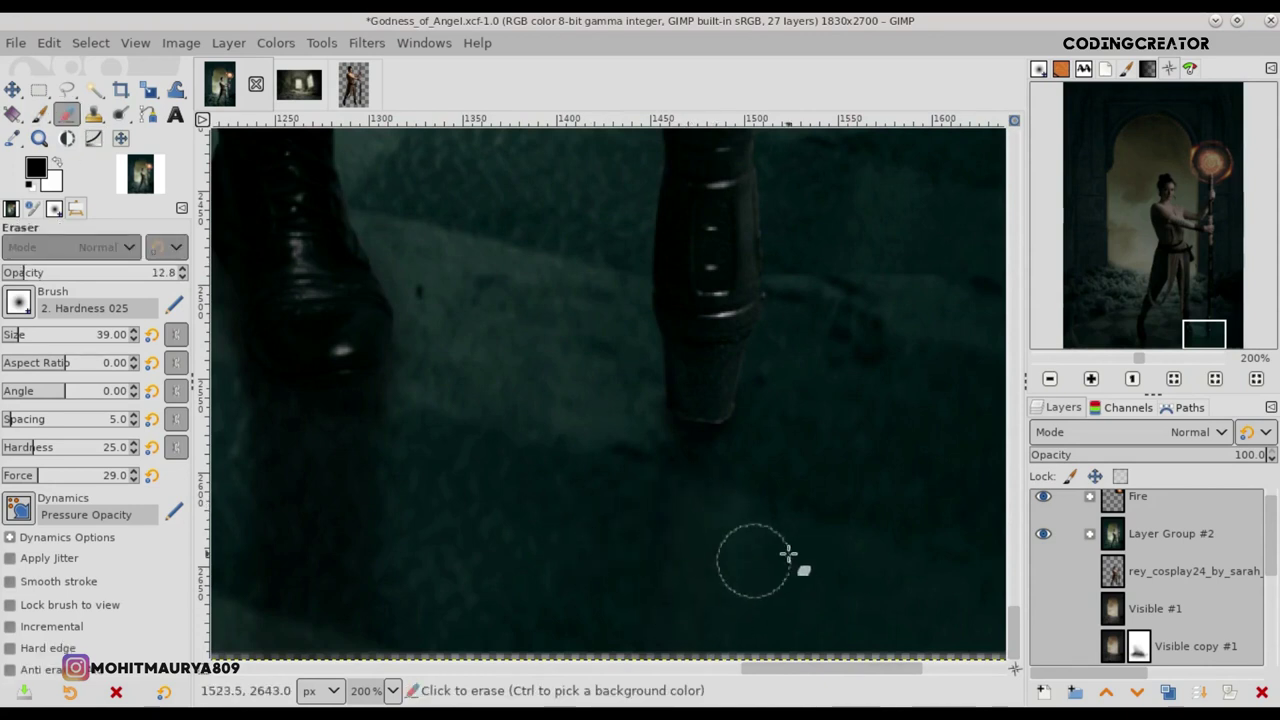
{"action": "left_click", "coordinate": [40, 113]}
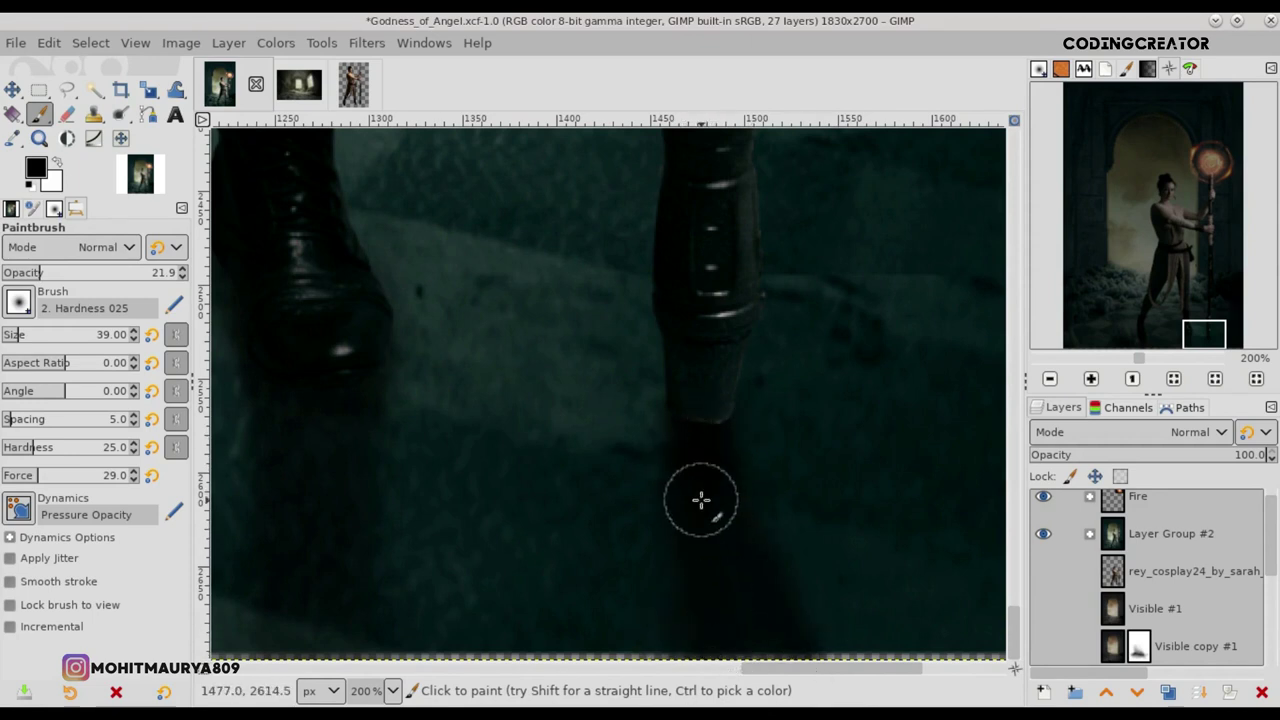
{"action": "left_click", "coordinate": [70, 114]}
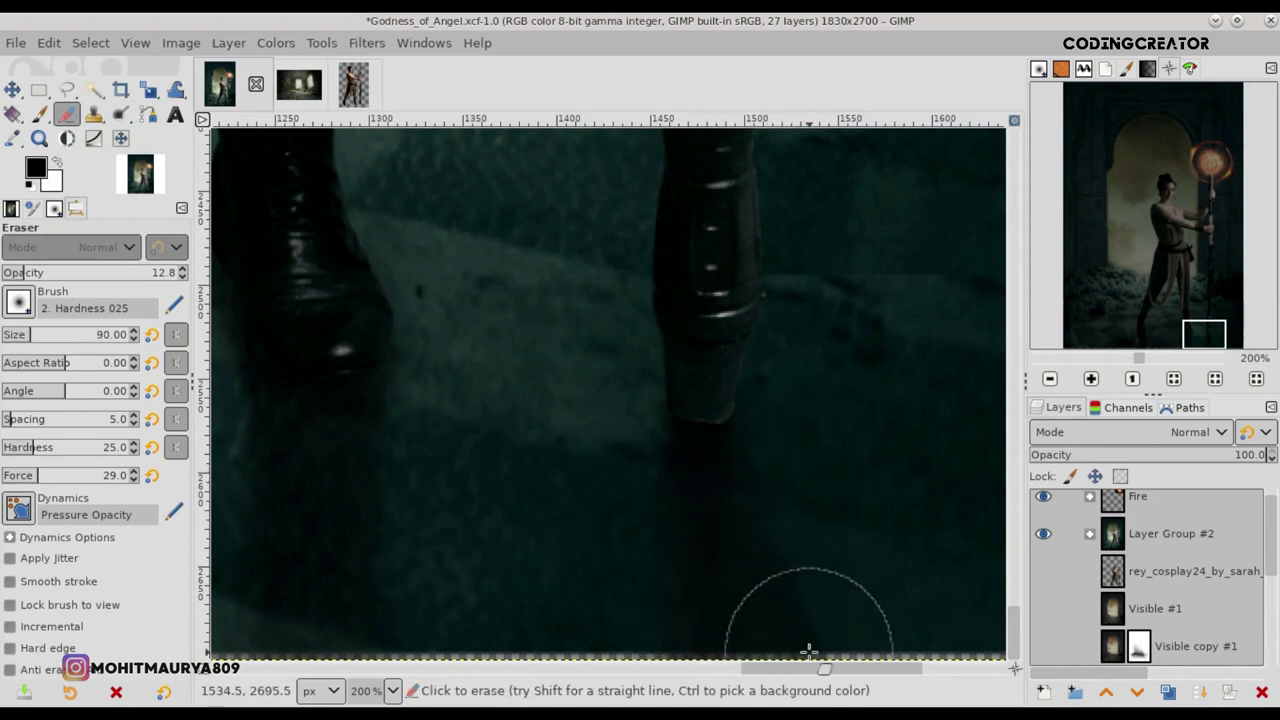
{"action": "left_click", "coordinate": [39, 114]}
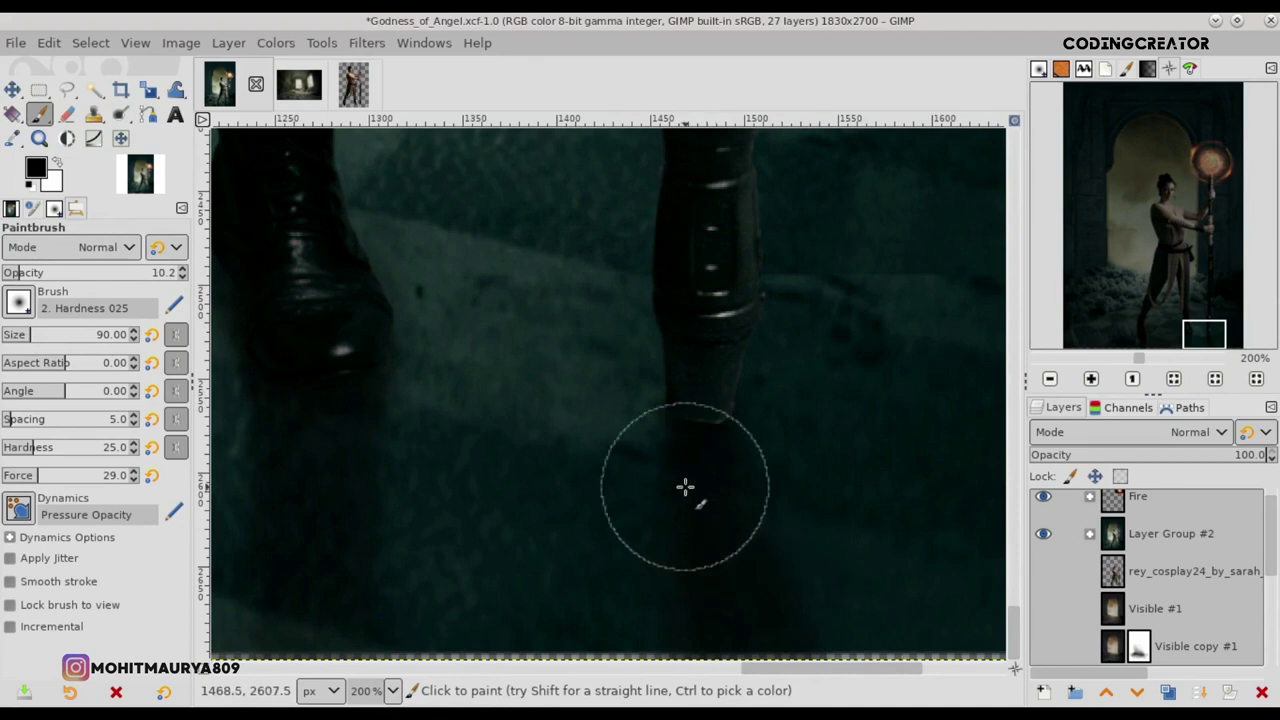
{"action": "scroll", "coordinate": [670, 624], "scroll_direction": "down", "scroll_amount": 3, "text": "ctrl"}
{"action": "scroll", "coordinate": [670, 627], "scroll_direction": "down", "scroll_amount": 3, "text": "ctrl"}
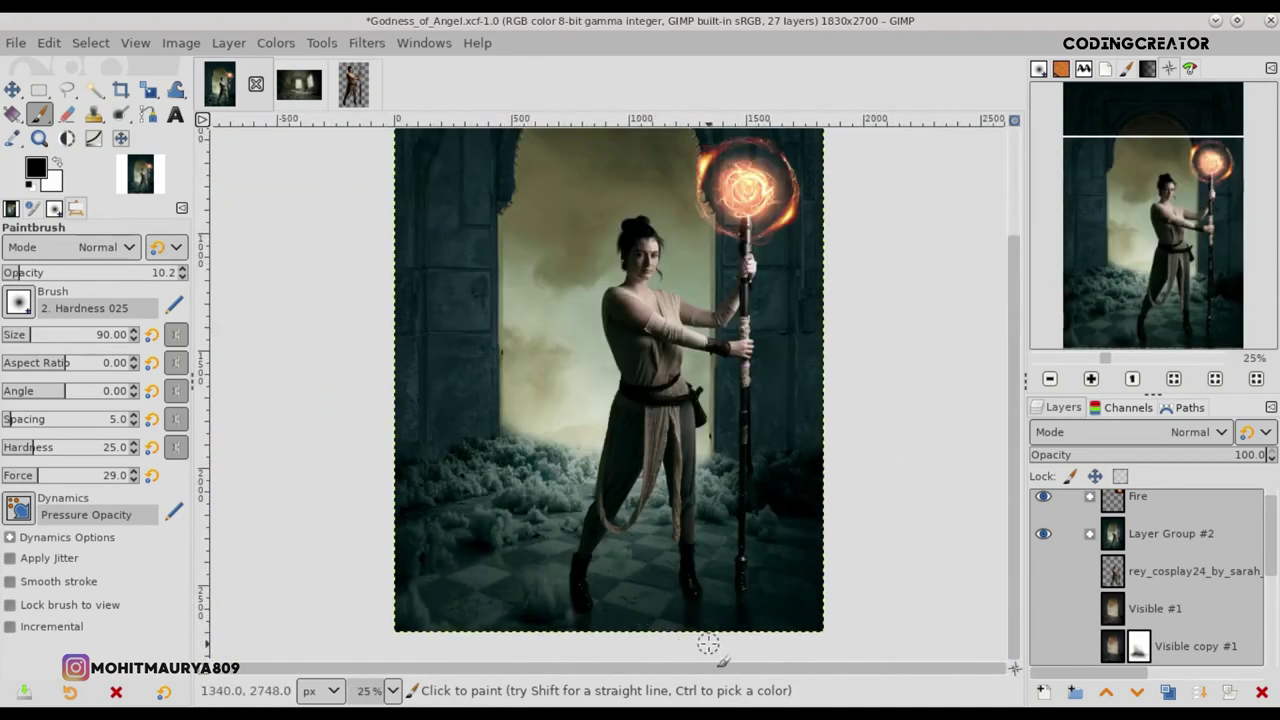
Step: Darken the floor shadow under the boot with a size-188 brush, touching up with the Eraser
{"action": "scroll", "coordinate": [708, 643], "scroll_direction": "up", "scroll_amount": 5, "text": "ctrl"}
{"action": "scroll", "coordinate": [737, 672], "scroll_direction": "right", "scroll_amount": 2}
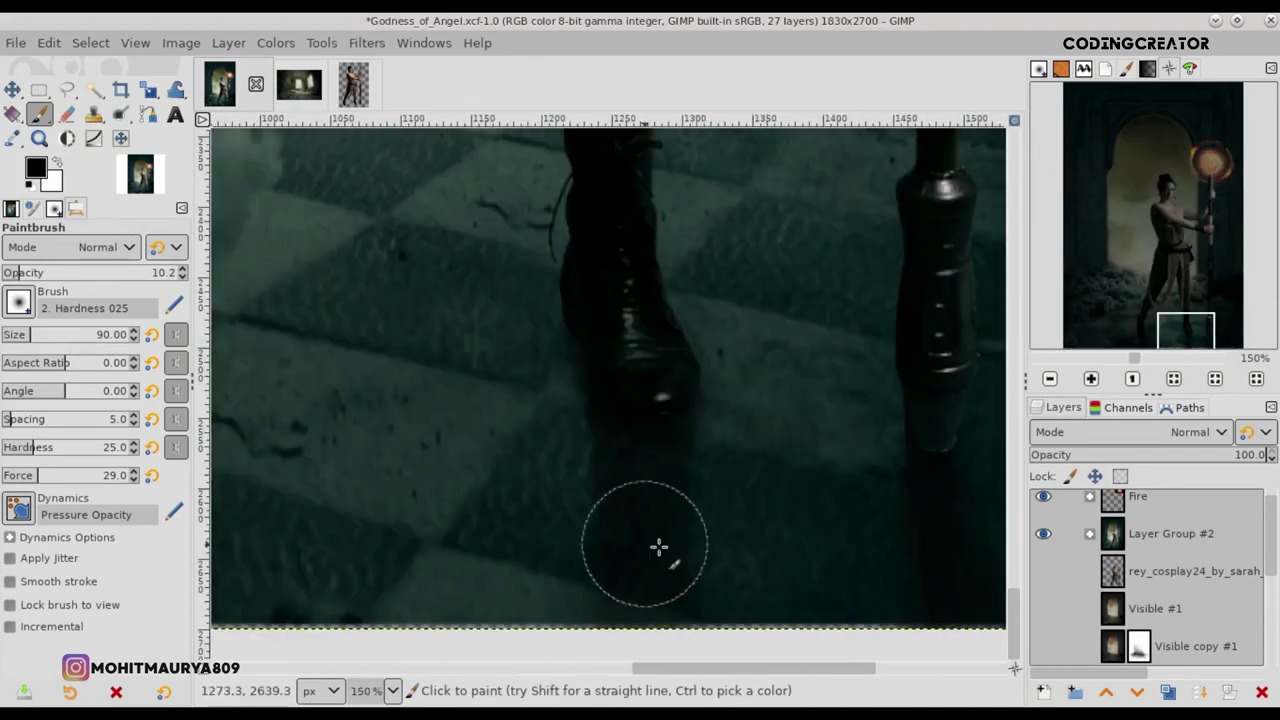
{"action": "left_click", "coordinate": [33, 335]}
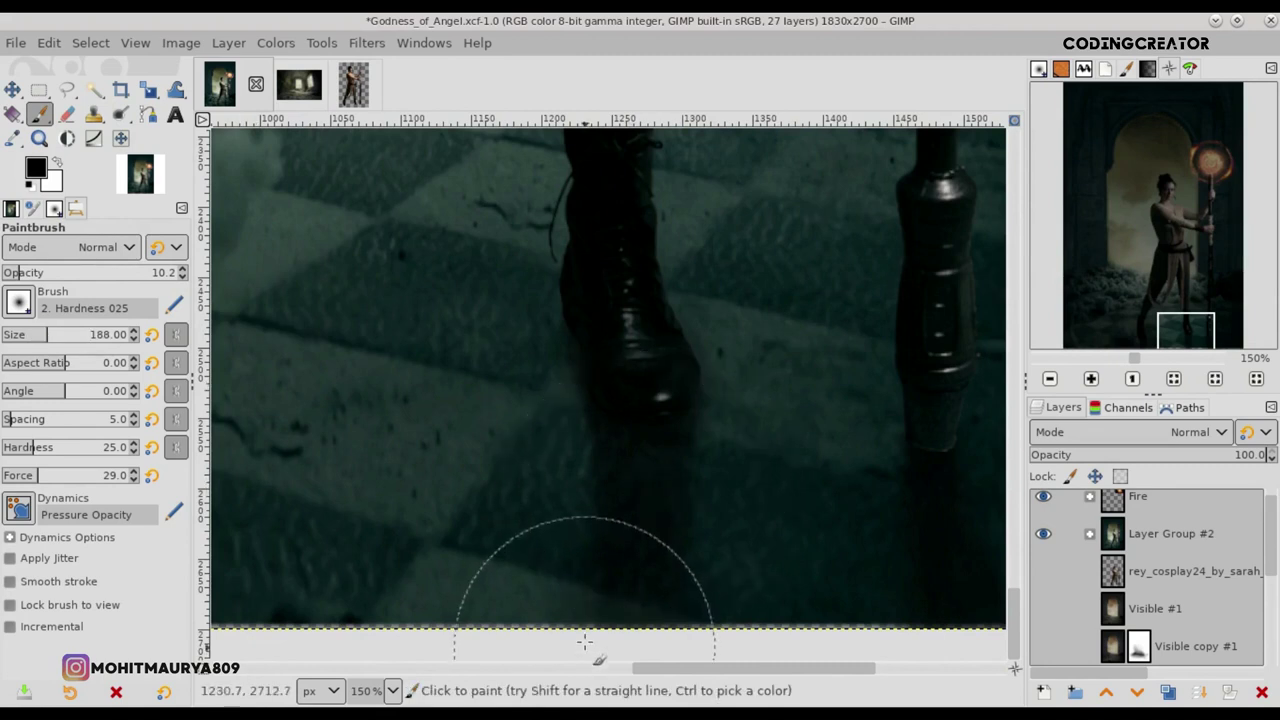
{"action": "mouse_move", "coordinate": [592, 518]}
{"action": "left_mouse_down"}
{"action": "mouse_move", "coordinate": [586, 503]}
{"action": "mouse_move", "coordinate": [629, 457]}
{"action": "mouse_move", "coordinate": [663, 640]}
{"action": "mouse_move", "coordinate": [684, 540]}
{"action": "mouse_move", "coordinate": [663, 491]}
{"action": "mouse_move", "coordinate": [680, 557]}
{"action": "mouse_move", "coordinate": [580, 580]}
{"action": "mouse_move", "coordinate": [637, 574]}
{"action": "left_mouse_up"}
{"action": "left_click", "coordinate": [66, 113]}
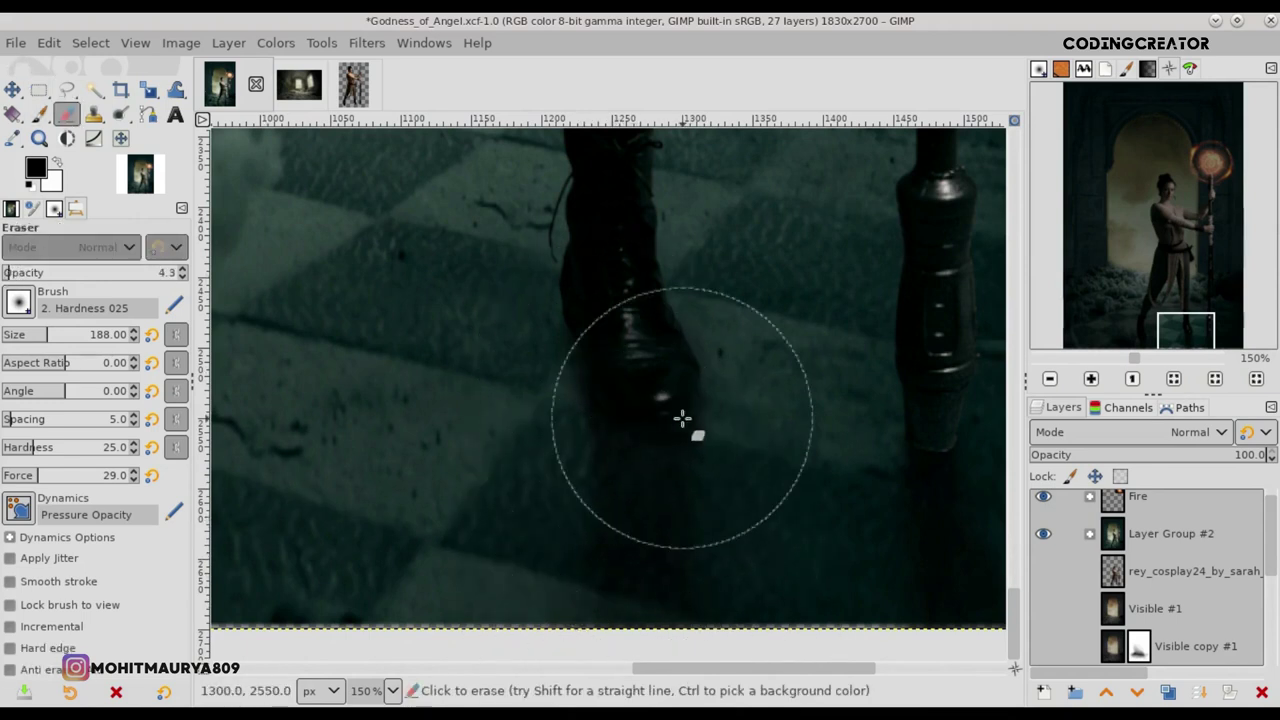
{"action": "left_click", "coordinate": [39, 113]}
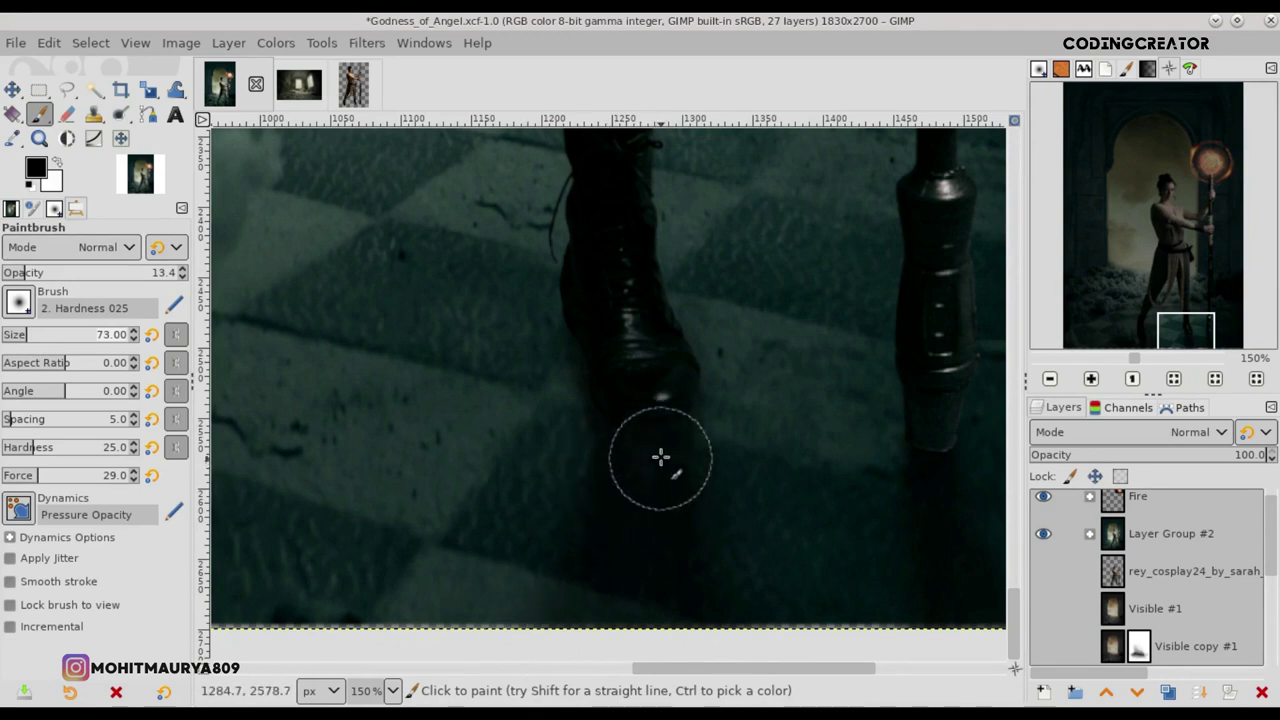
{"action": "scroll", "coordinate": [626, 406], "scroll_direction": "down", "scroll_amount": 2, "text": "ctrl"}
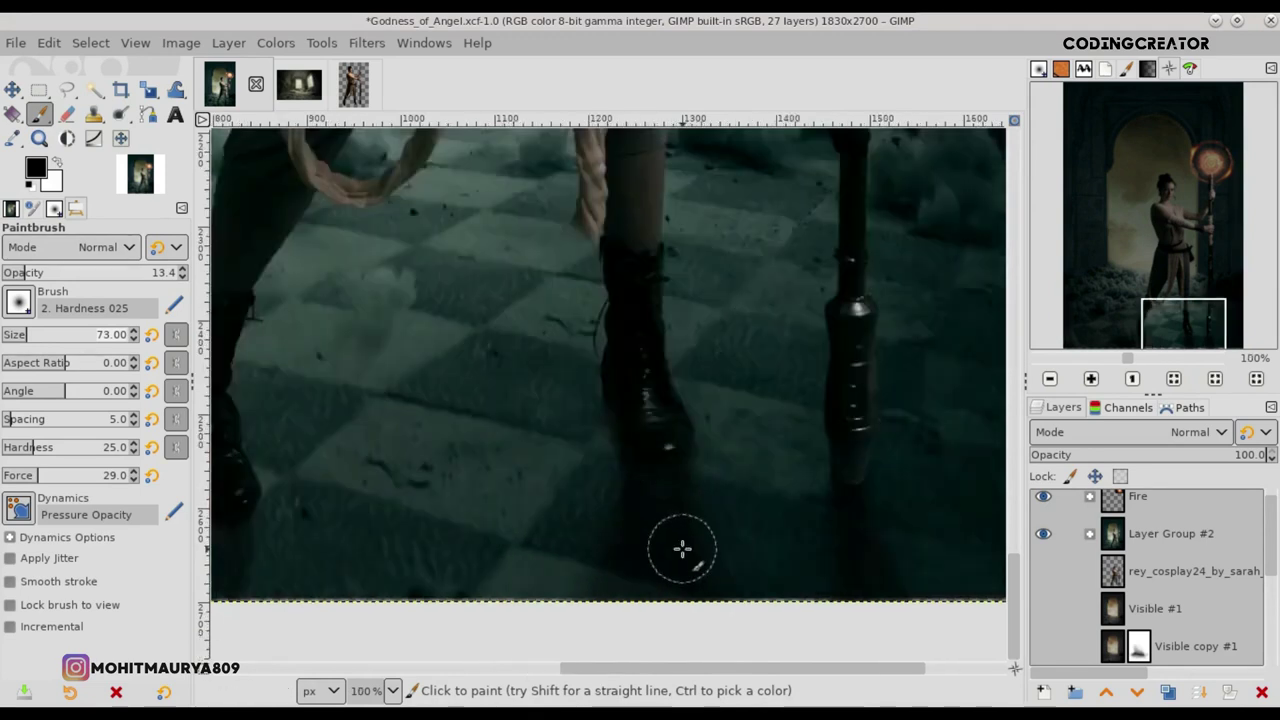
{"action": "scroll", "coordinate": [680, 543], "scroll_direction": "down", "scroll_amount": 2, "text": "ctrl"}
Step: Set the Shadow layer to 100% opacity and paint more shadow under the boot with a size-64 brush at ~20%
{"action": "left_click", "coordinate": [1090, 536]}
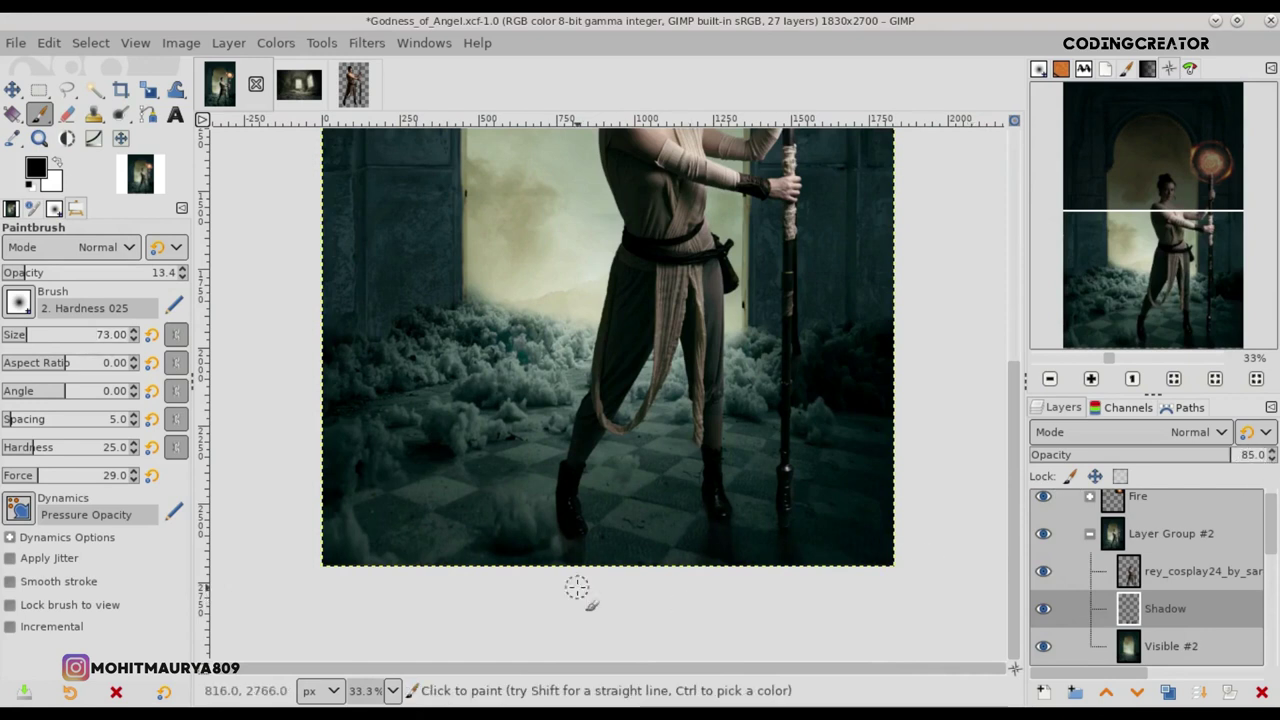
{"action": "scroll", "coordinate": [580, 592], "scroll_direction": "up", "scroll_amount": 4, "text": "ctrl"}
{"action": "left_click", "coordinate": [35, 272]}
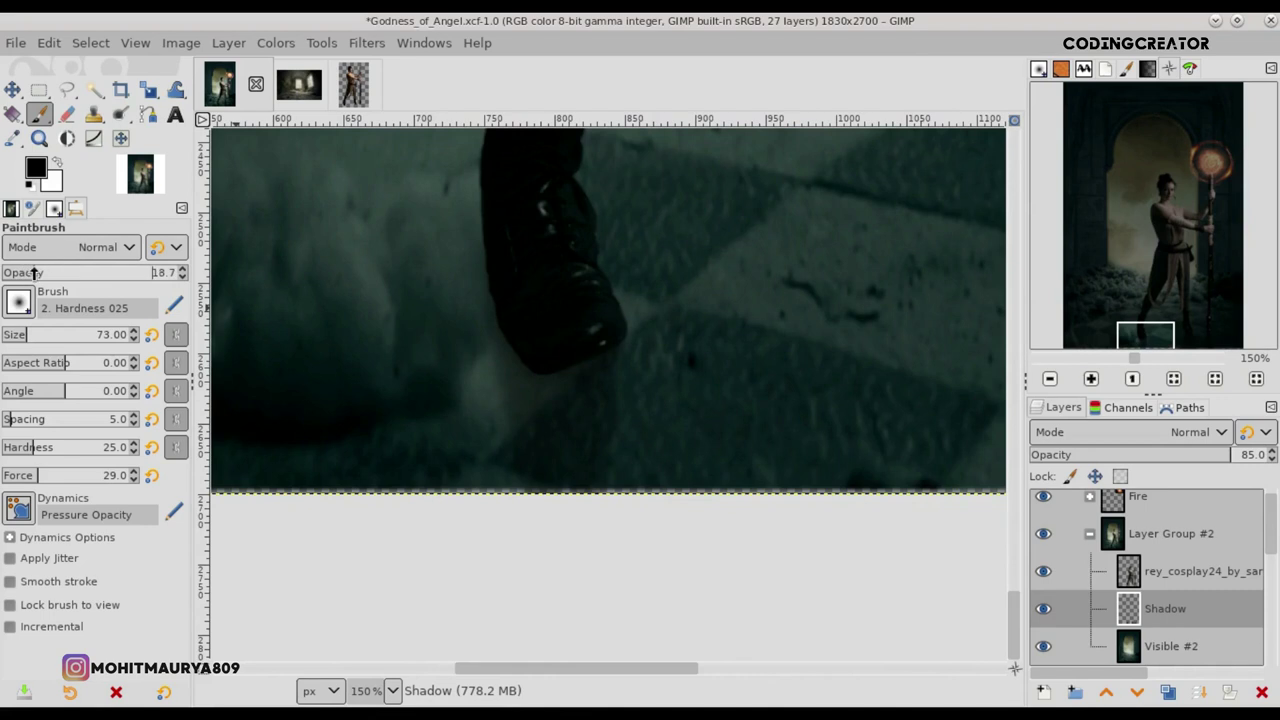
{"action": "type", "text": "22"}
{"action": "left_click", "coordinate": [12, 336]}
{"action": "scroll", "coordinate": [523, 346], "scroll_direction": "up", "scroll_amount": 1, "text": "ctrl"}
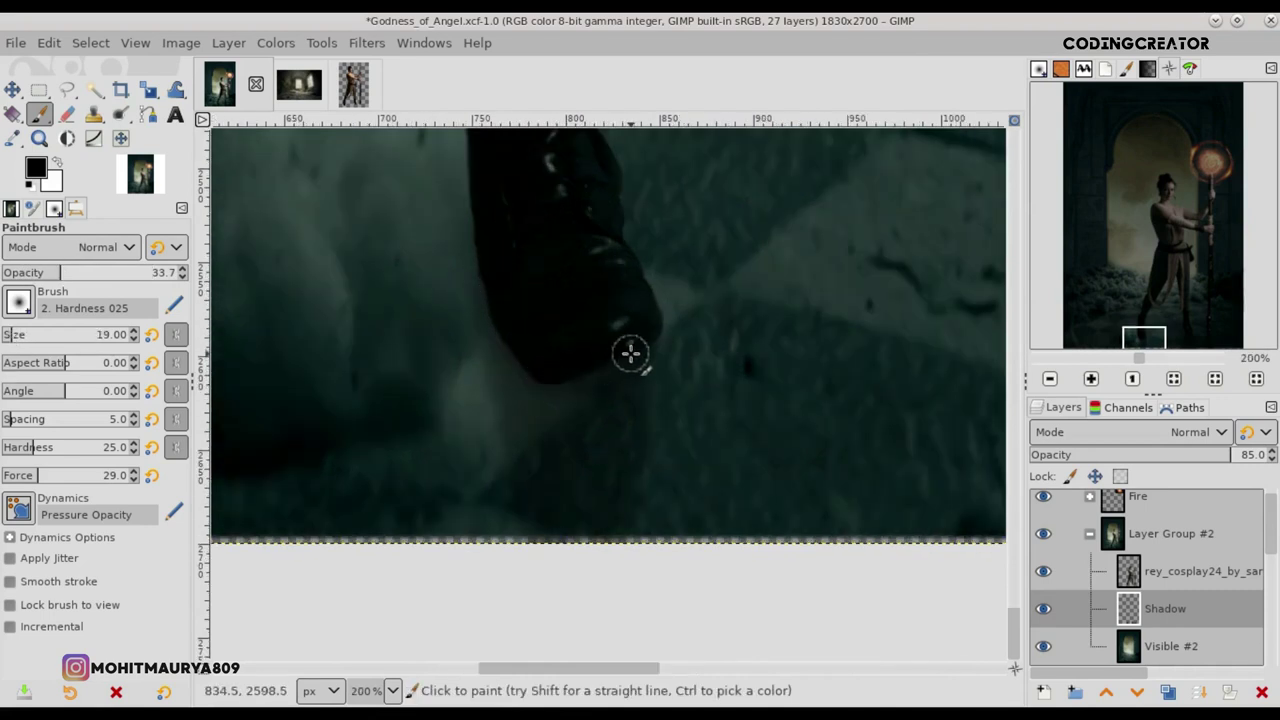
{"action": "left_click_drag", "start_coordinate": [1229, 454], "coordinate": [1262, 454]}
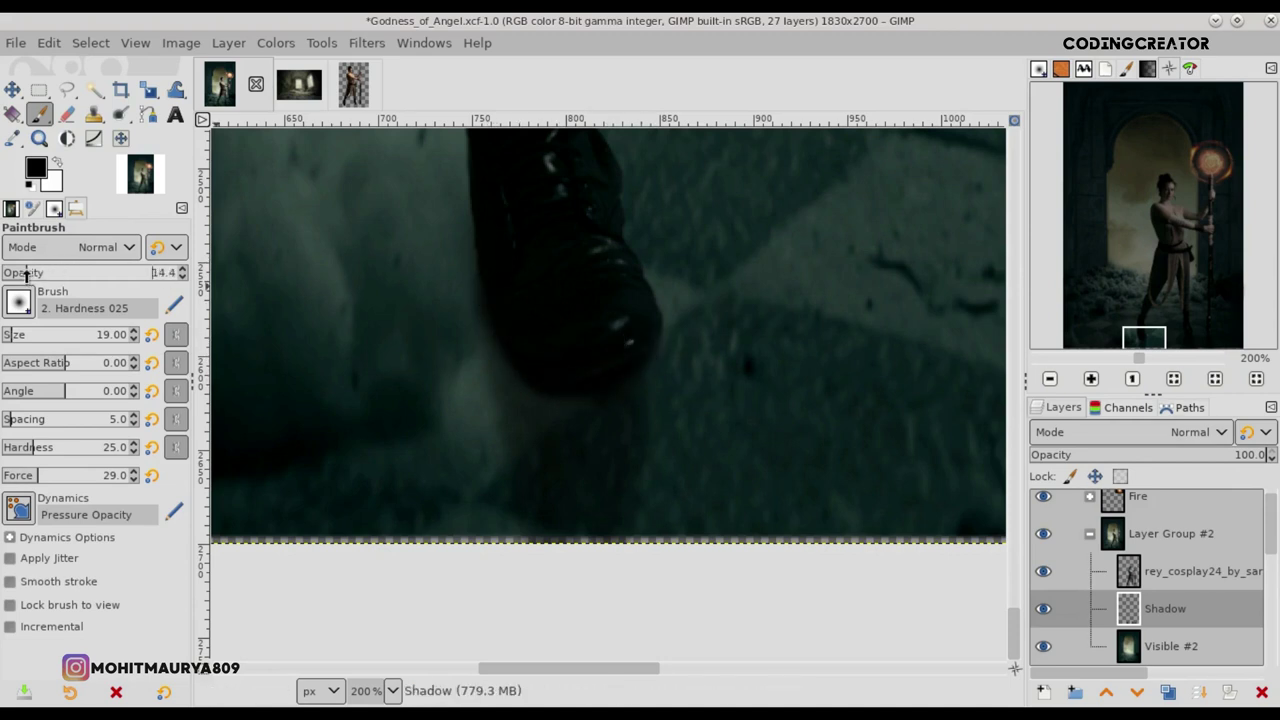
{"action": "left_click_drag", "start_coordinate": [14, 340], "coordinate": [45, 340]}
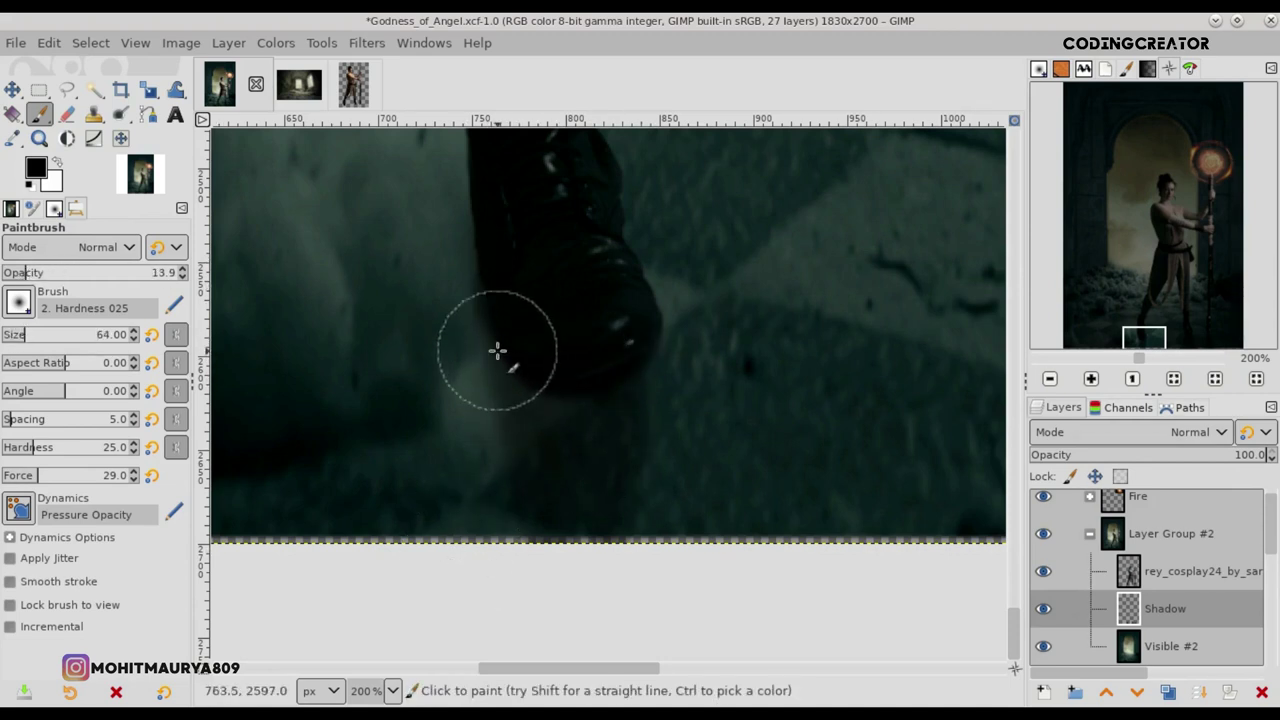
{"action": "mouse_move", "coordinate": [605, 353]}
{"action": "left_mouse_down"}
{"action": "mouse_move", "coordinate": [651, 340]}
{"action": "mouse_move", "coordinate": [623, 306]}
{"action": "mouse_move", "coordinate": [654, 458]}
{"action": "left_mouse_up"}
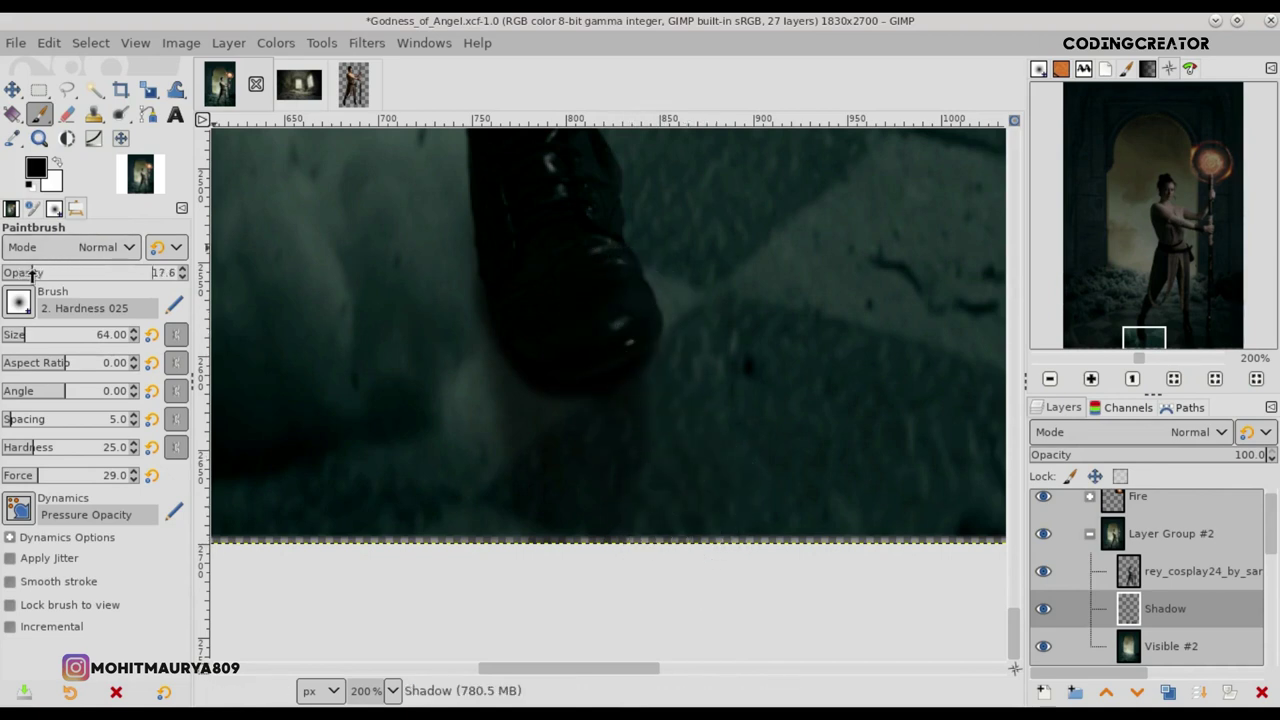
{"action": "left_click_drag", "start_coordinate": [31, 274], "coordinate": [38, 274]}
{"action": "mouse_move", "coordinate": [703, 514]}
{"action": "left_mouse_down"}
{"action": "mouse_move", "coordinate": [613, 373]}
{"action": "mouse_move", "coordinate": [534, 363]}
{"action": "mouse_move", "coordinate": [646, 409]}
{"action": "mouse_move", "coordinate": [634, 293]}
{"action": "left_mouse_up"}
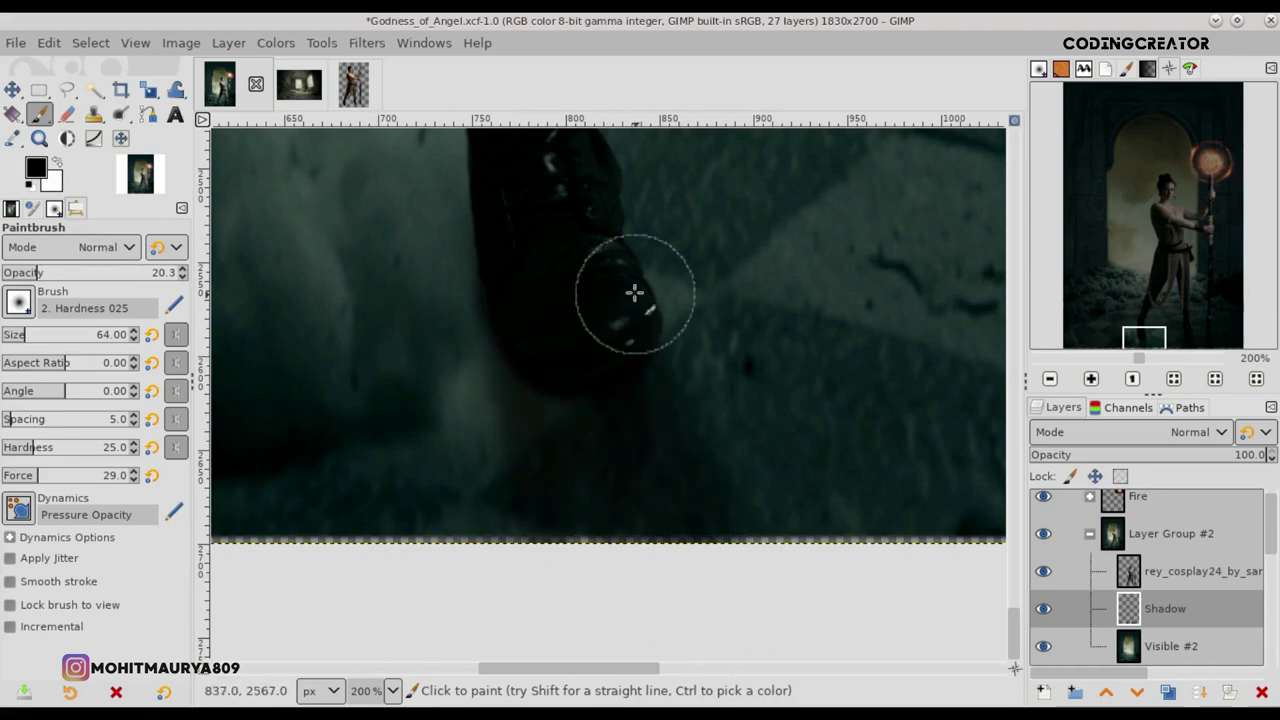
{"action": "mouse_move", "coordinate": [755, 567]}
{"action": "left_mouse_down"}
{"action": "mouse_move", "coordinate": [577, 380]}
{"action": "mouse_move", "coordinate": [517, 523]}
{"action": "mouse_move", "coordinate": [634, 474]}
{"action": "mouse_move", "coordinate": [651, 385]}
{"action": "left_mouse_up"}
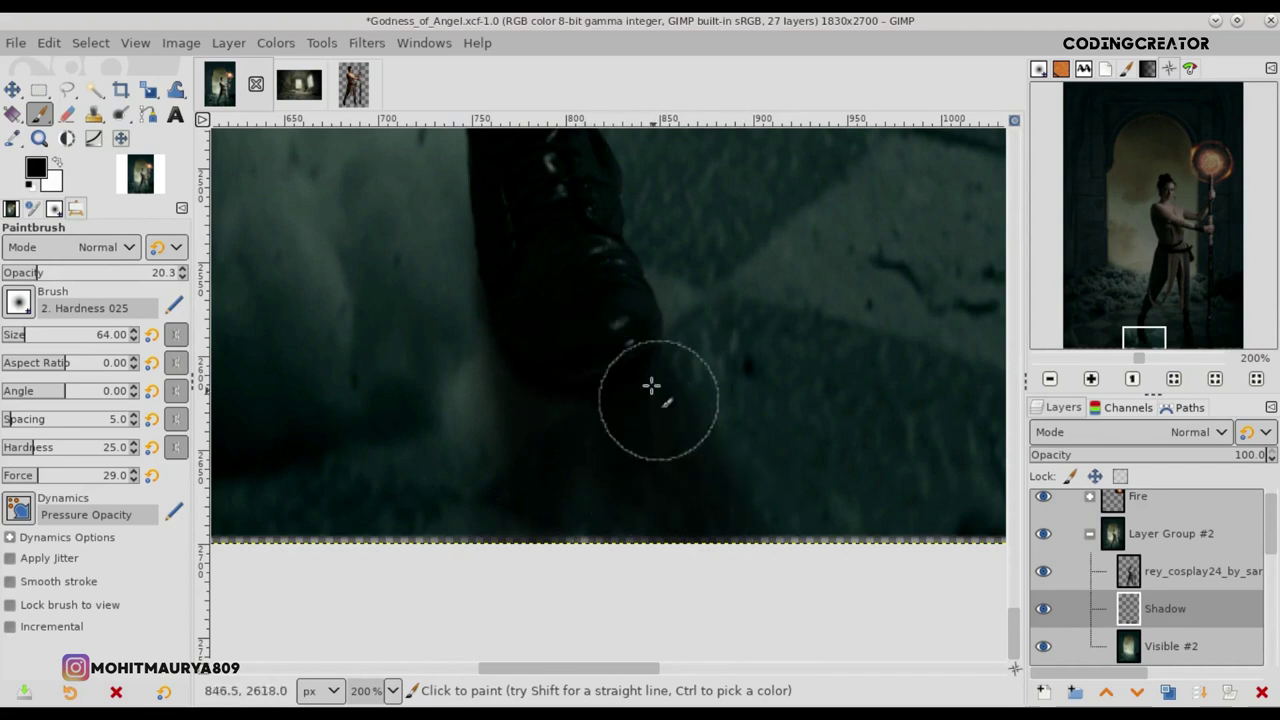
Step: Erase some shadow near the bottom edge under the boot at 4.3 opacity, then zoom out
{"action": "left_click", "coordinate": [66, 114]}
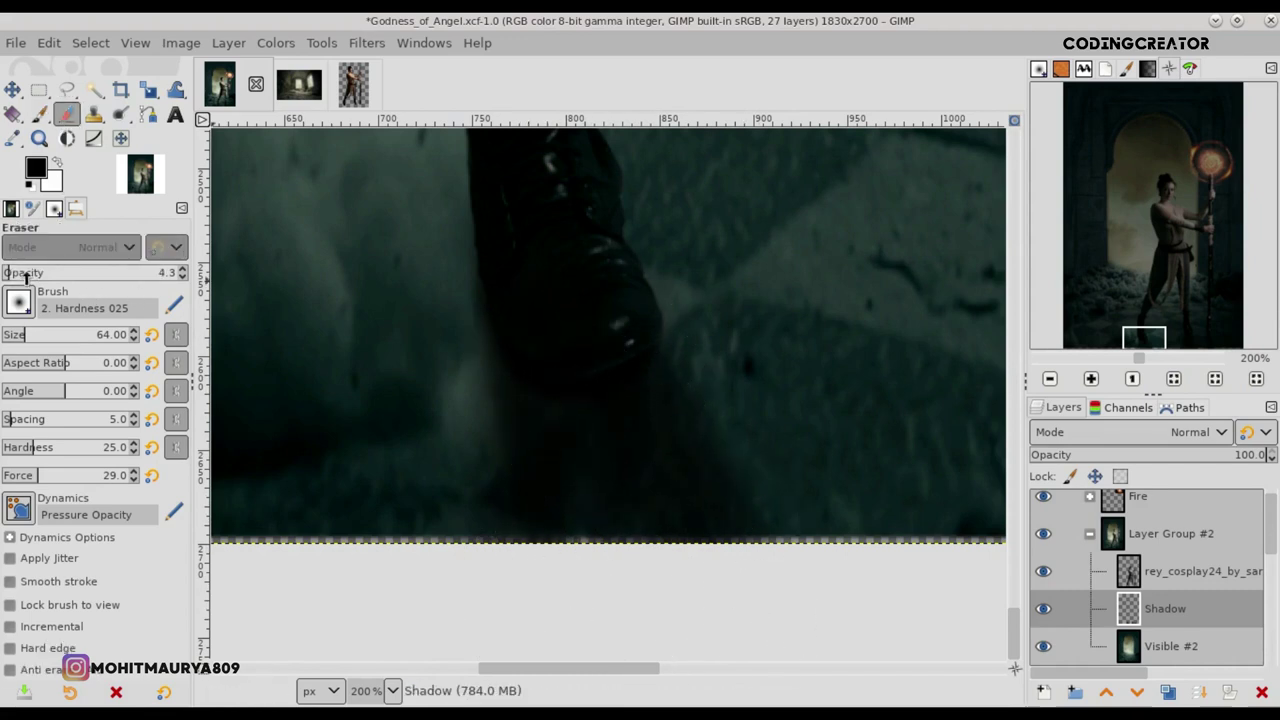
{"action": "left_click_drag", "start_coordinate": [562, 548], "coordinate": [700, 429]}
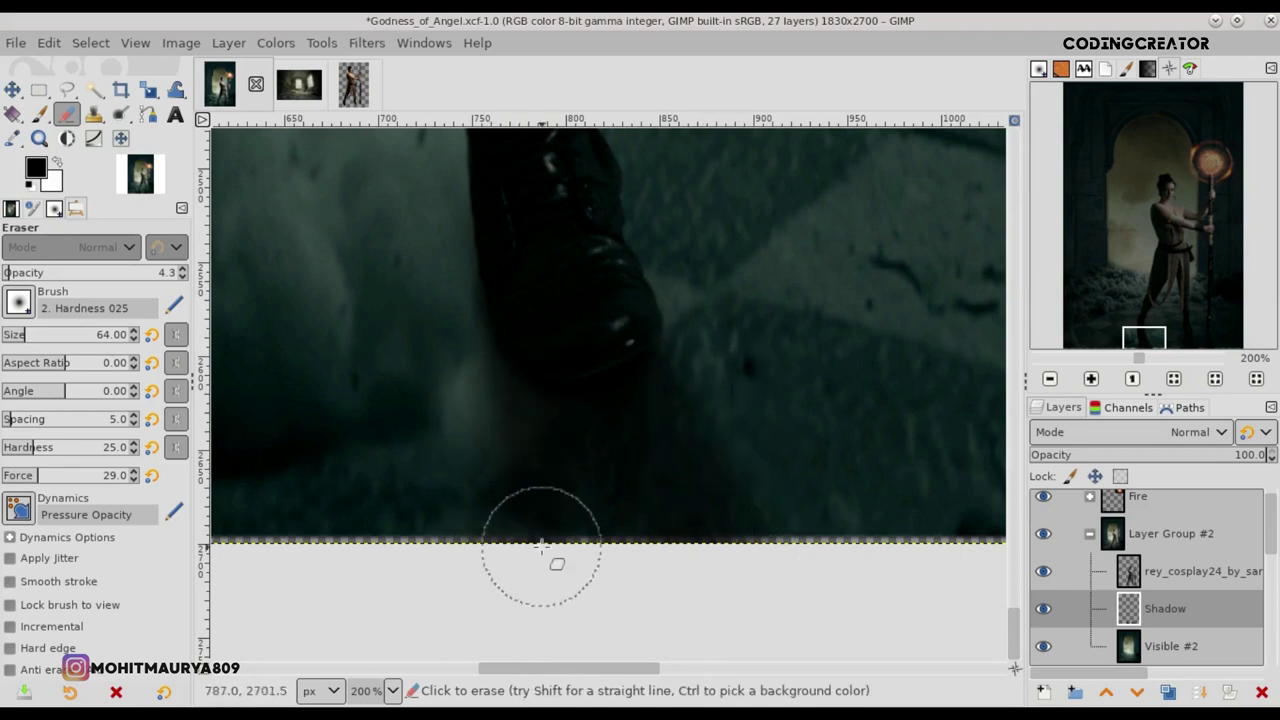
{"action": "scroll", "coordinate": [692, 535], "scroll_direction": "down", "scroll_amount": 1}
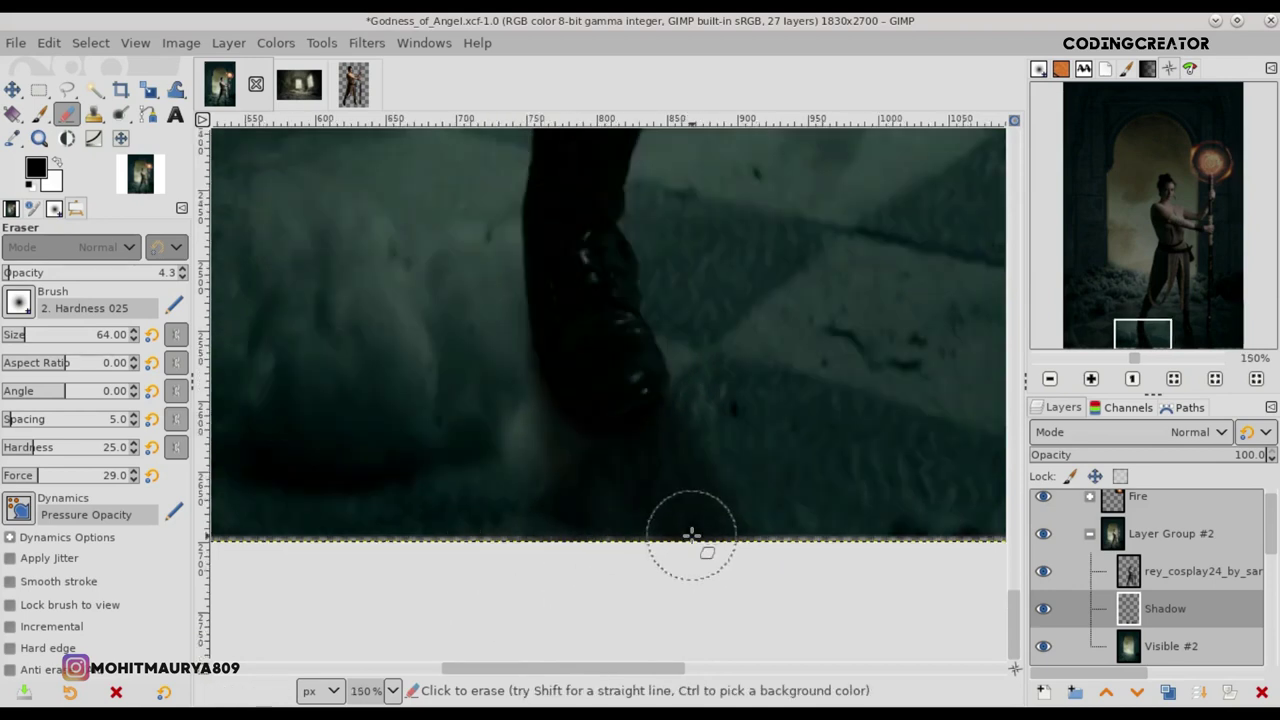
{"action": "scroll", "coordinate": [692, 535], "scroll_direction": "down", "scroll_amount": 5}
{"action": "scroll", "coordinate": [692, 535], "scroll_direction": "down", "scroll_amount": 1}
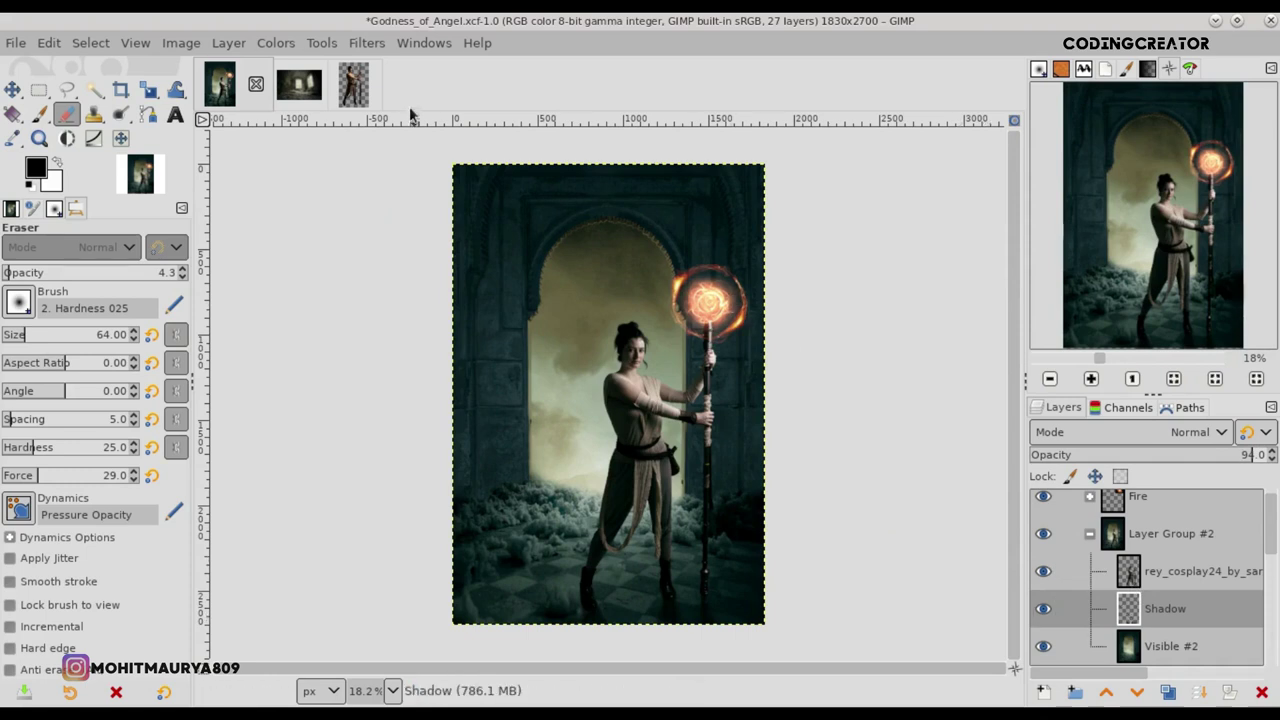
Step: Apply a Gaussian Blur of size 7.50 to the Shadow layer, keeping it active
{"action": "left_click", "coordinate": [370, 43]}
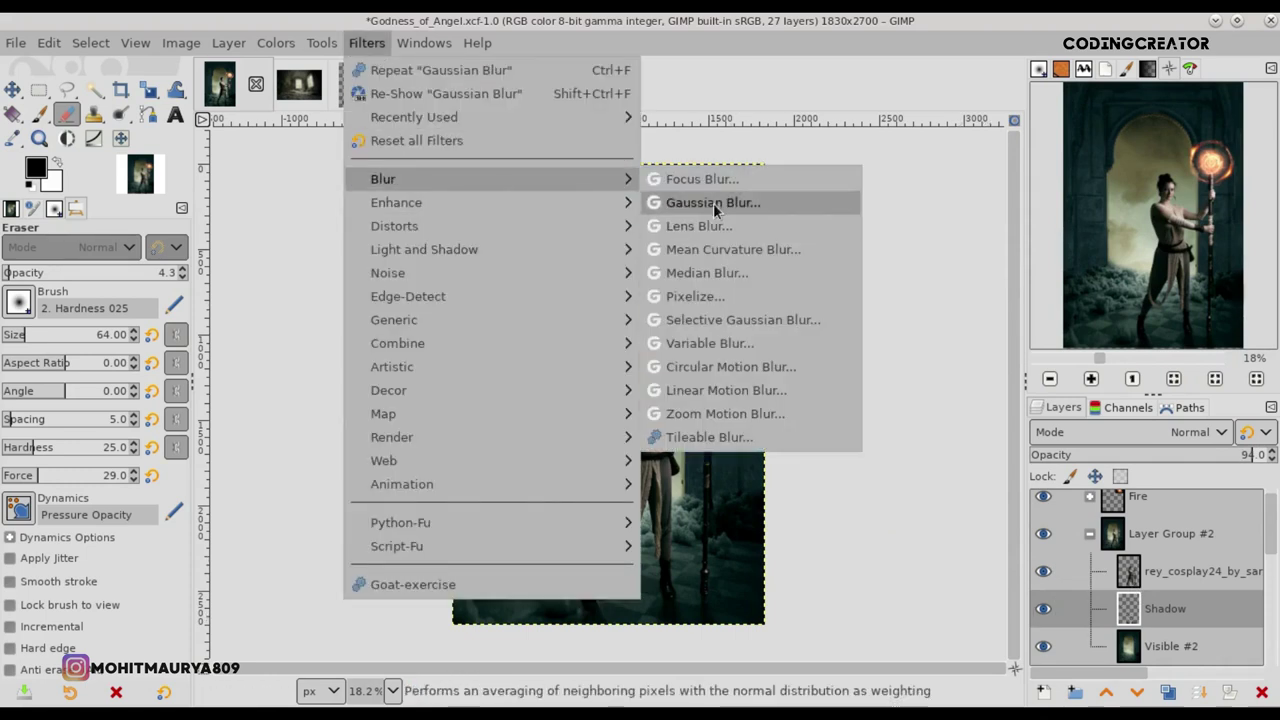
{"action": "left_click", "coordinate": [712, 205]}
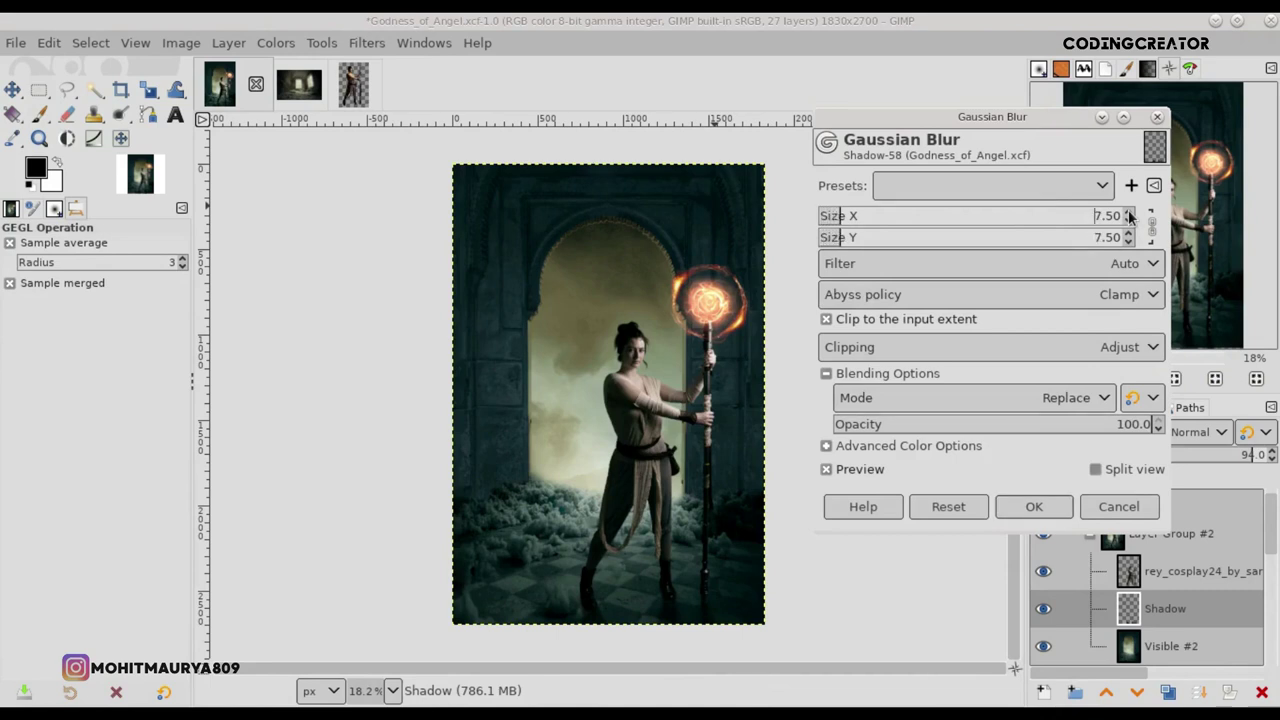
{"action": "left_click", "coordinate": [1031, 507]}
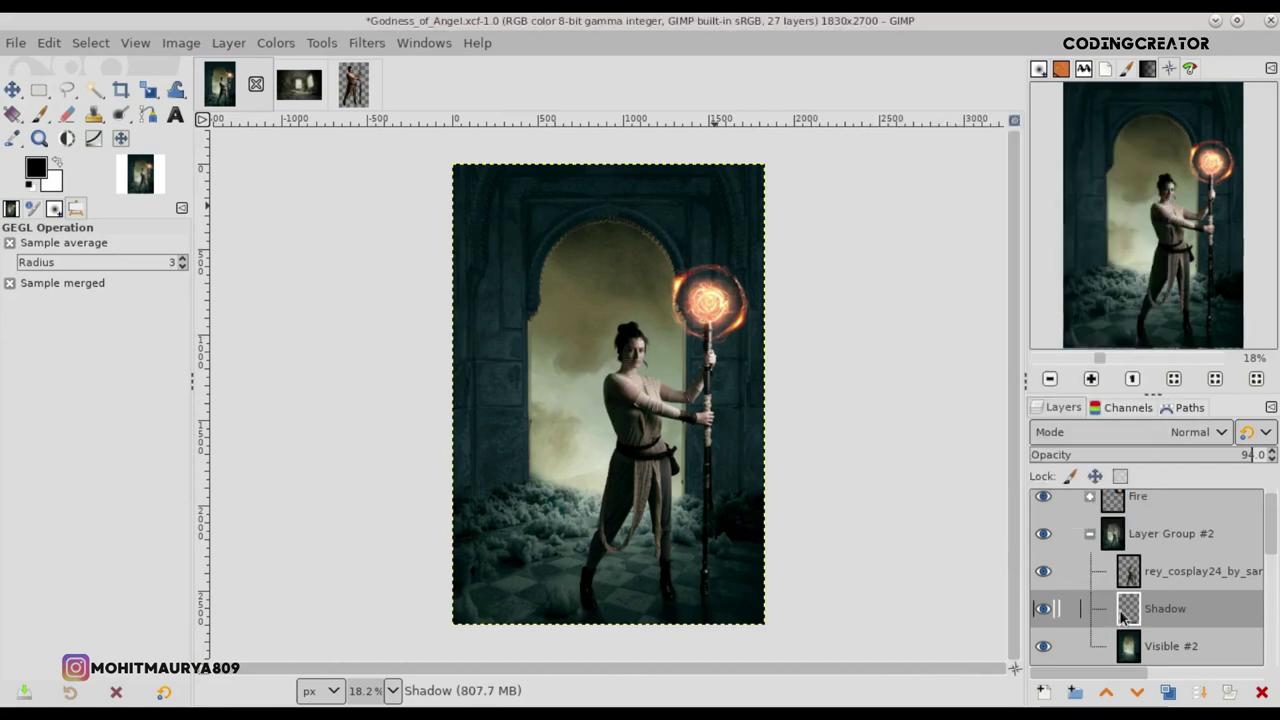
{"action": "left_click", "coordinate": [1122, 540]}
{"action": "left_click", "coordinate": [1165, 608]}
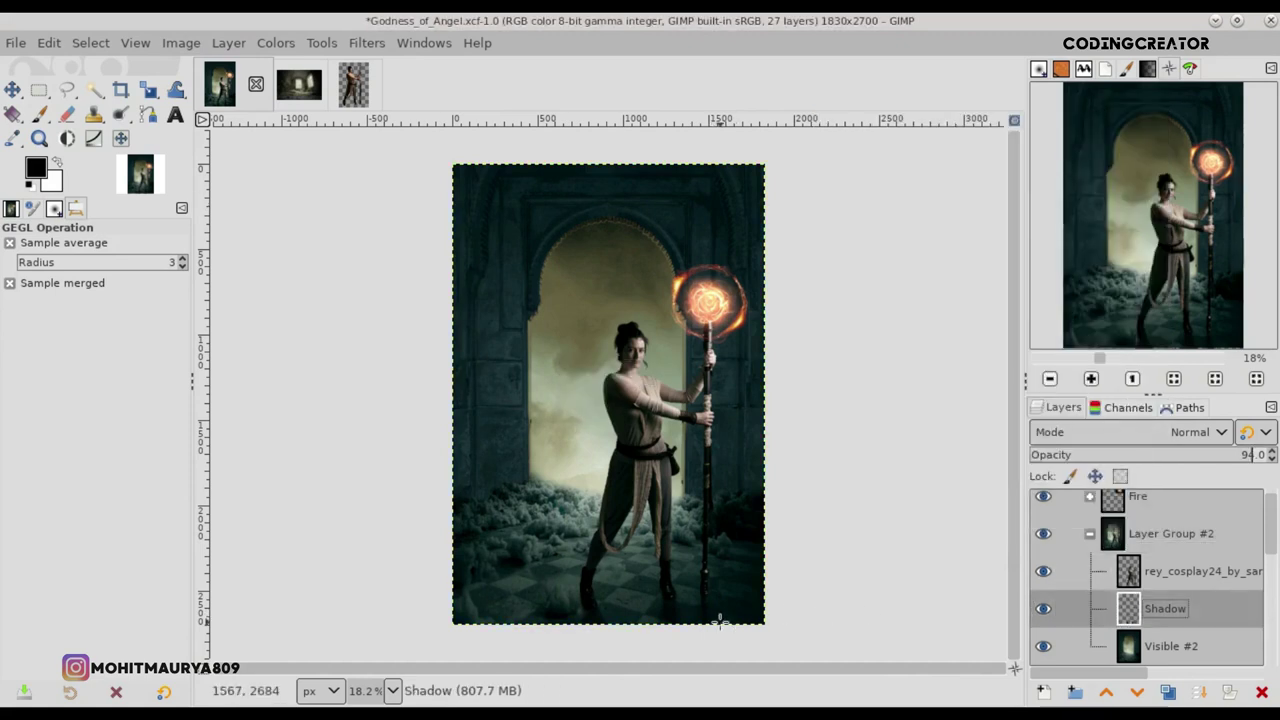
{"action": "left_click", "coordinate": [12, 89]}
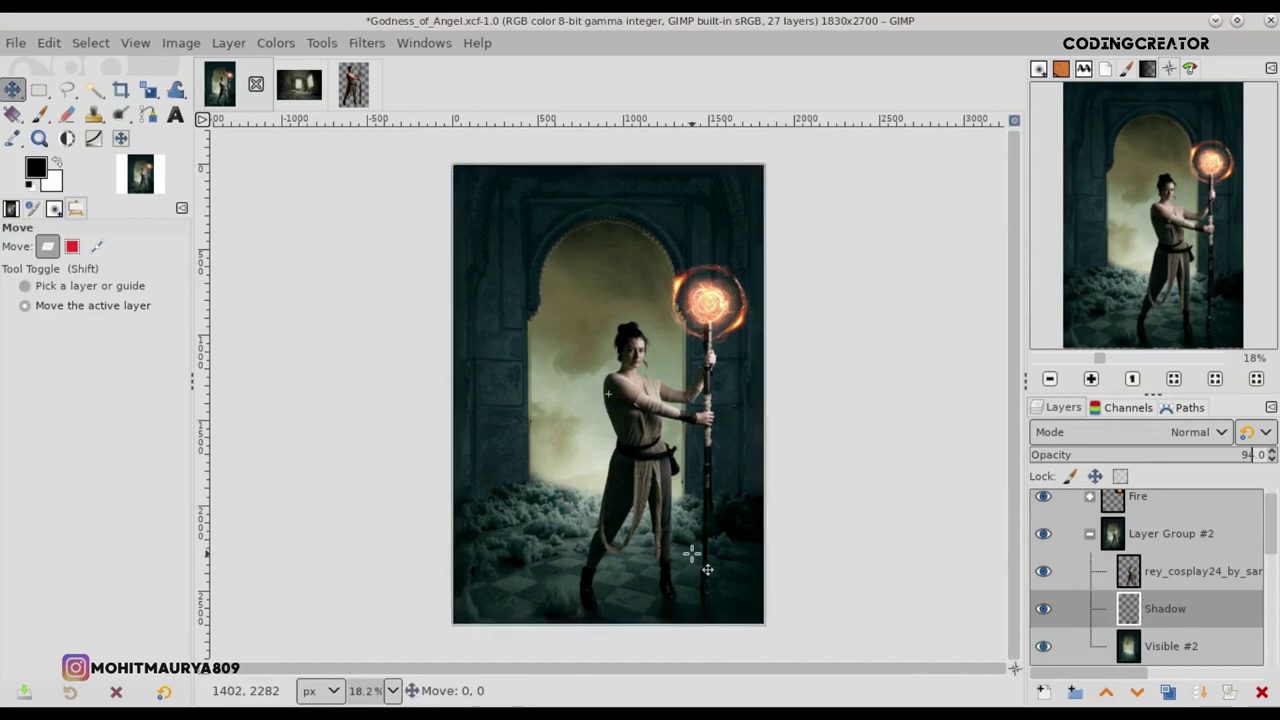
Step: Zoom in on the feet with the Paintbrush, switching between the woman's layer and the Shadow layer
{"action": "scroll", "coordinate": [692, 553], "scroll_direction": "up", "scroll_amount": 4}
{"action": "scroll", "coordinate": [880, 600], "scroll_direction": "up", "scroll_amount": 1}
{"action": "scroll", "coordinate": [891, 614], "scroll_direction": "up", "scroll_amount": 1}
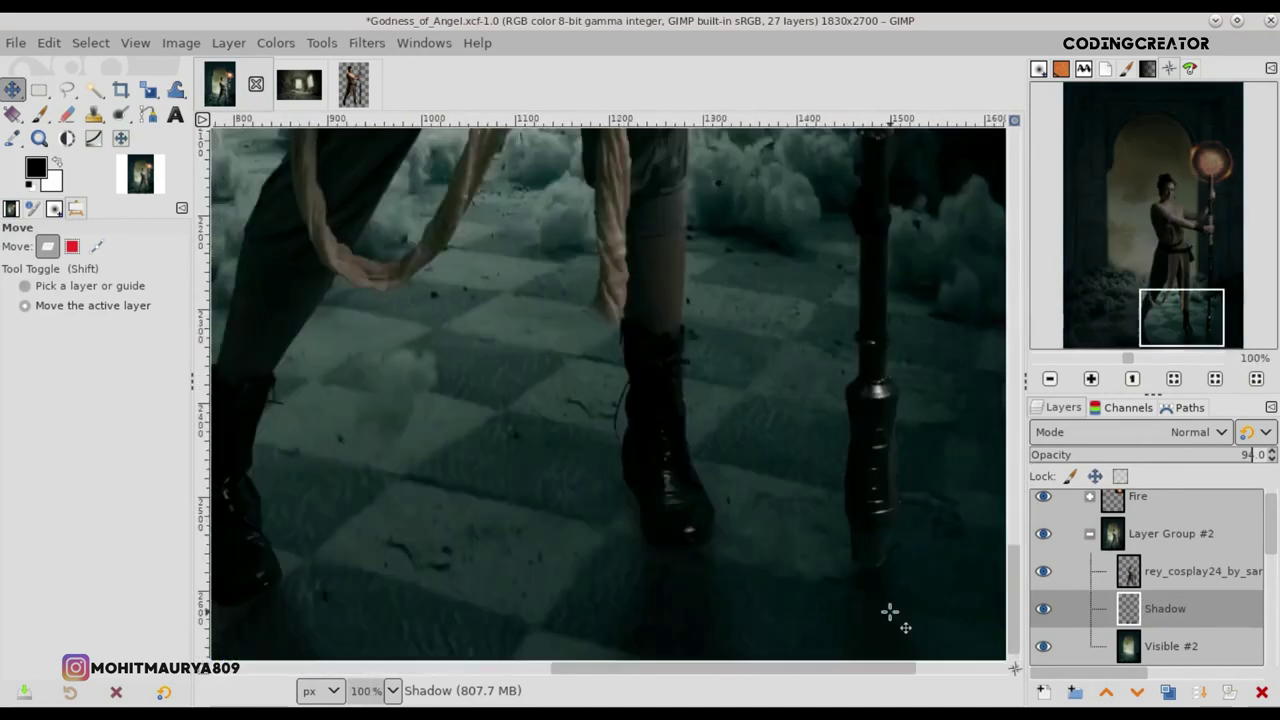
{"action": "scroll", "coordinate": [856, 526], "scroll_direction": "up", "scroll_amount": 1}
{"action": "left_click", "coordinate": [39, 113]}
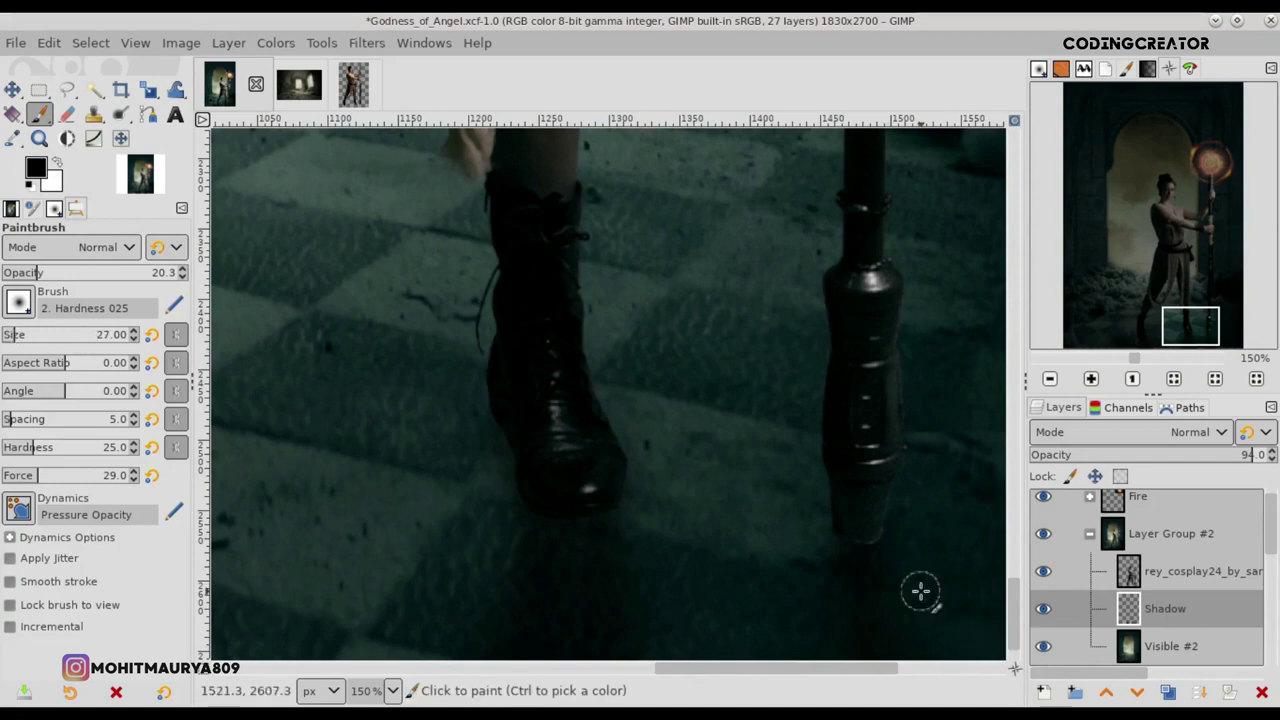
{"action": "scroll", "coordinate": [843, 531], "scroll_direction": "up", "scroll_amount": 2}
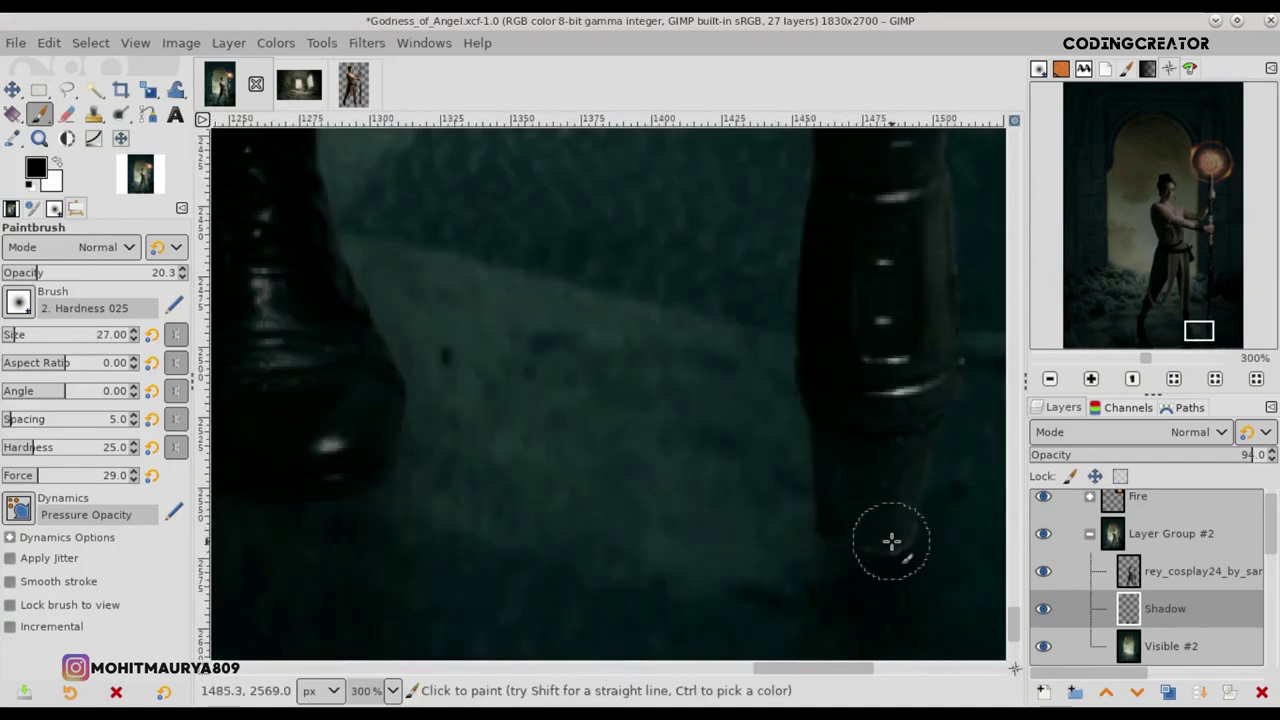
{"action": "left_click", "coordinate": [1150, 572]}
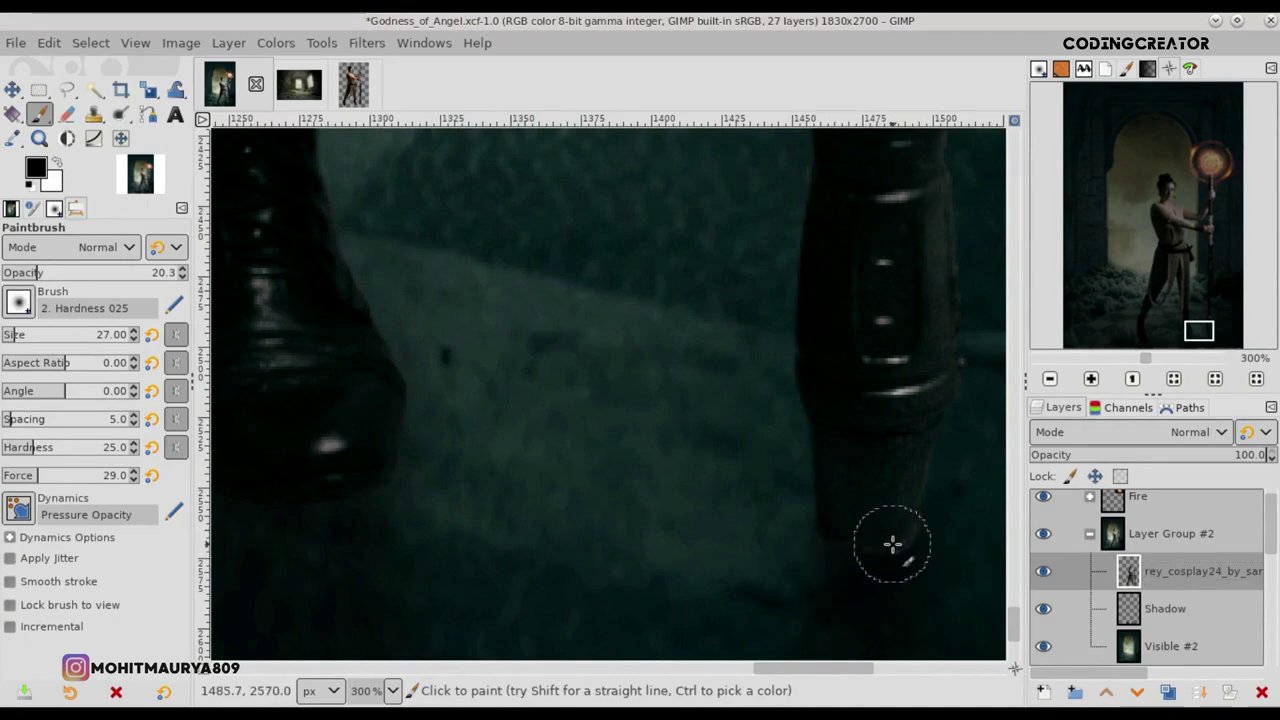
{"action": "left_click_drag", "start_coordinate": [859, 671], "coordinate": [805, 671]}
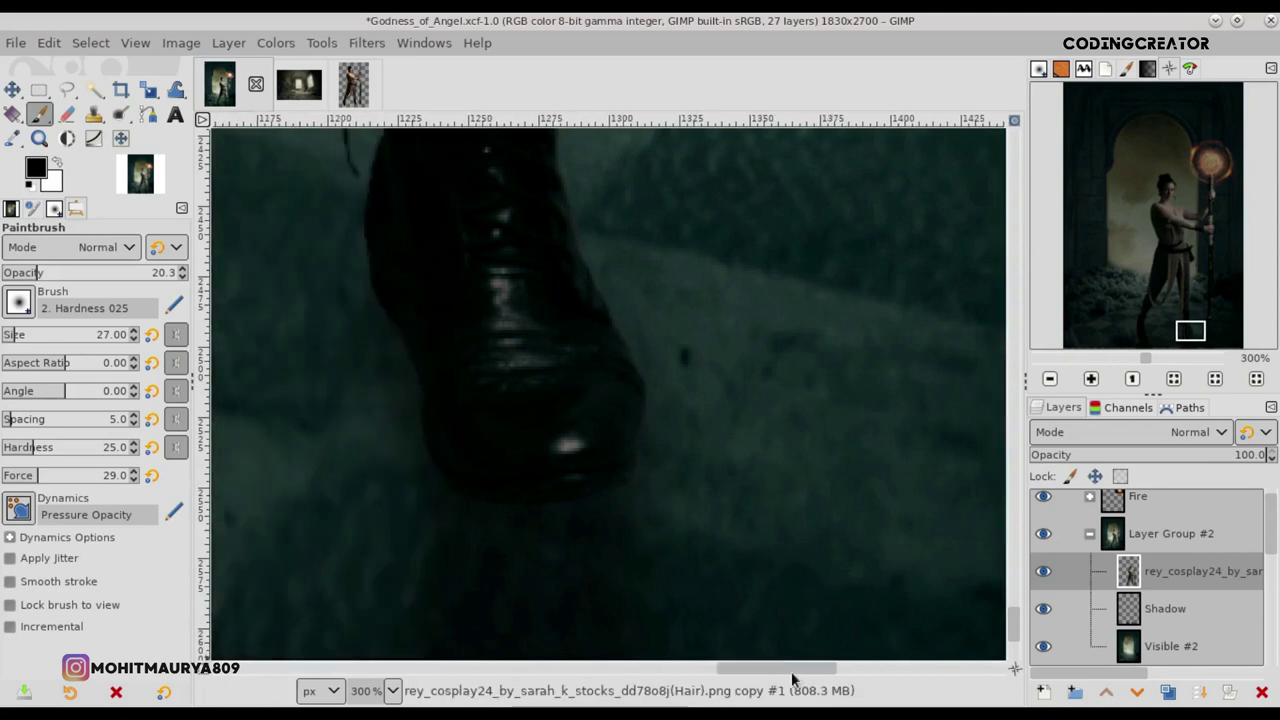
{"action": "left_click", "coordinate": [1141, 605]}
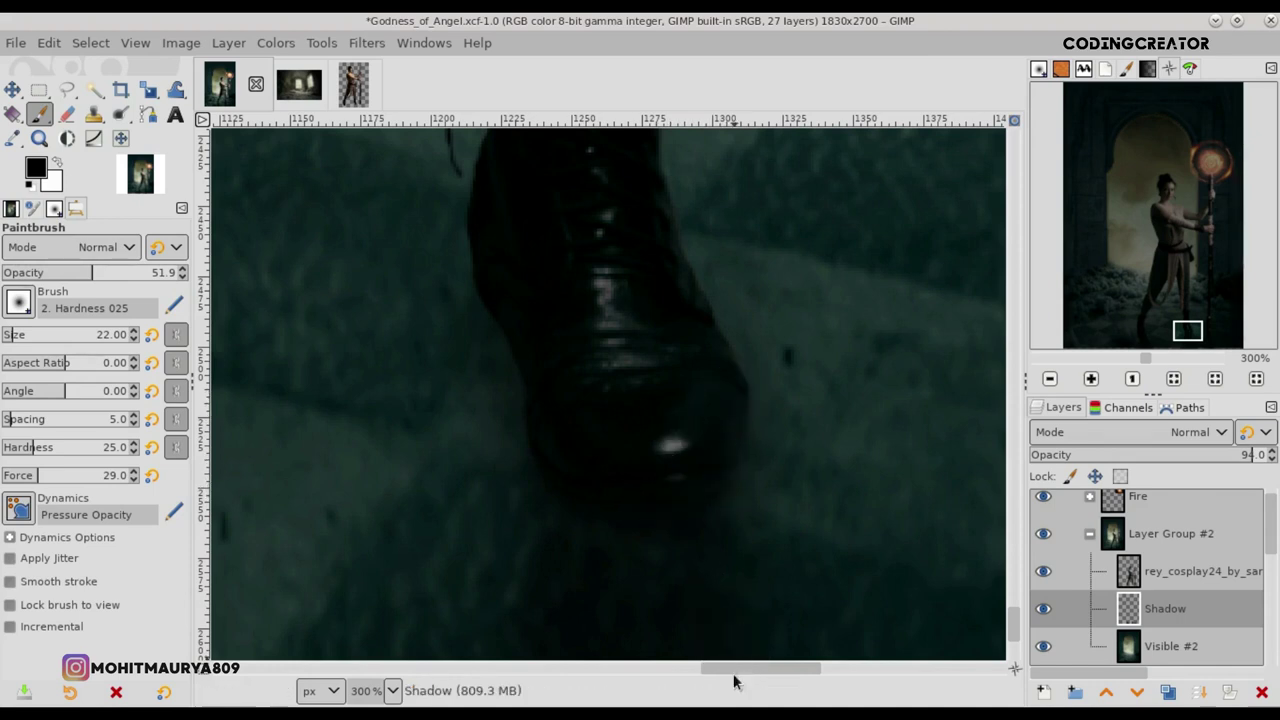
{"action": "left_click_drag", "start_coordinate": [737, 668], "coordinate": [523, 668]}
Step: Raise the brush opacity to about 64 and toggle the Shadow layer's visibility to compare
{"action": "scroll", "coordinate": [1022, 628], "scroll_direction": "down", "scroll_amount": 3}
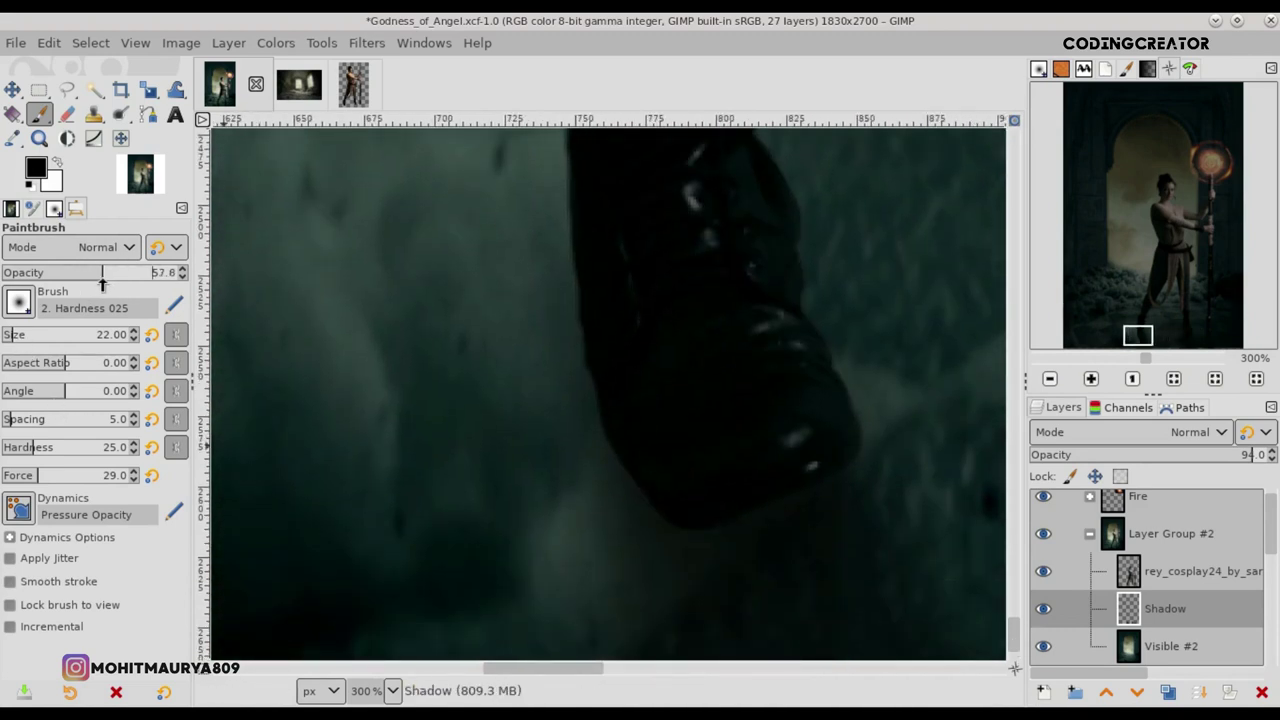
{"action": "left_click_drag", "start_coordinate": [102, 281], "coordinate": [115, 275]}
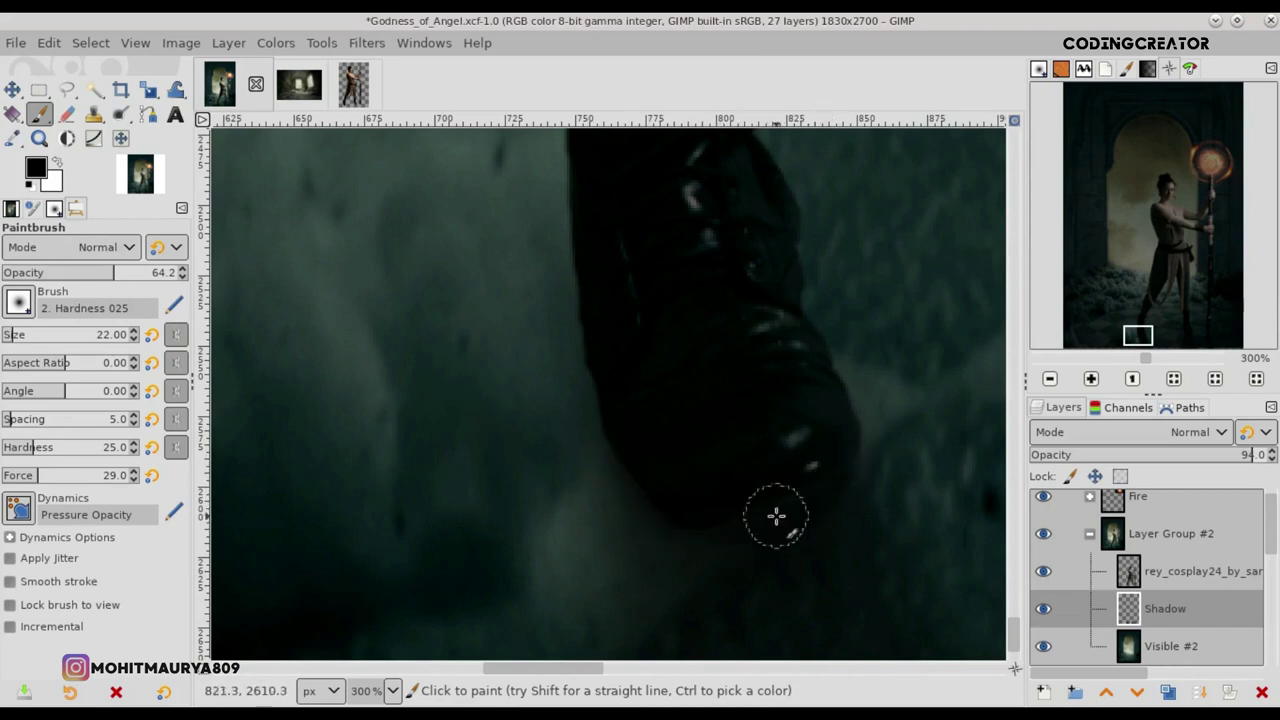
{"action": "left_click", "coordinate": [1041, 610]}
{"action": "left_click", "coordinate": [1041, 610]}
{"action": "left_click", "coordinate": [1041, 610]}
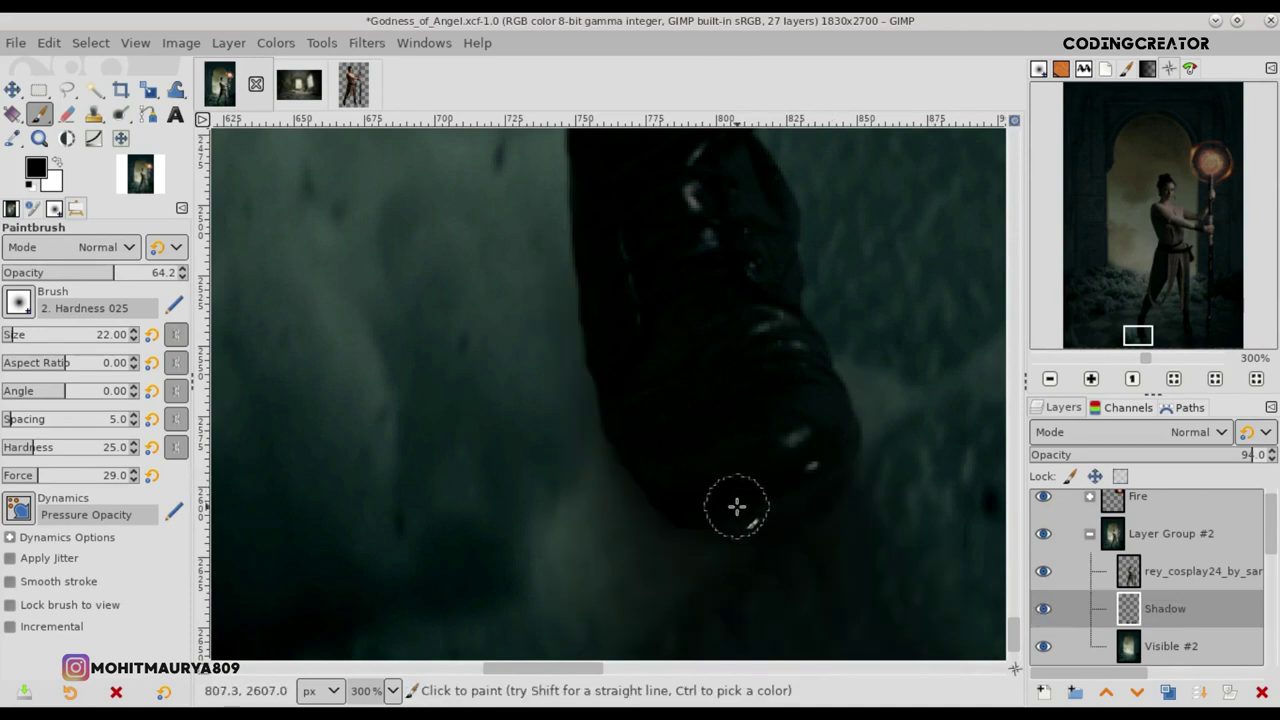
{"action": "left_click", "coordinate": [1190, 571]}
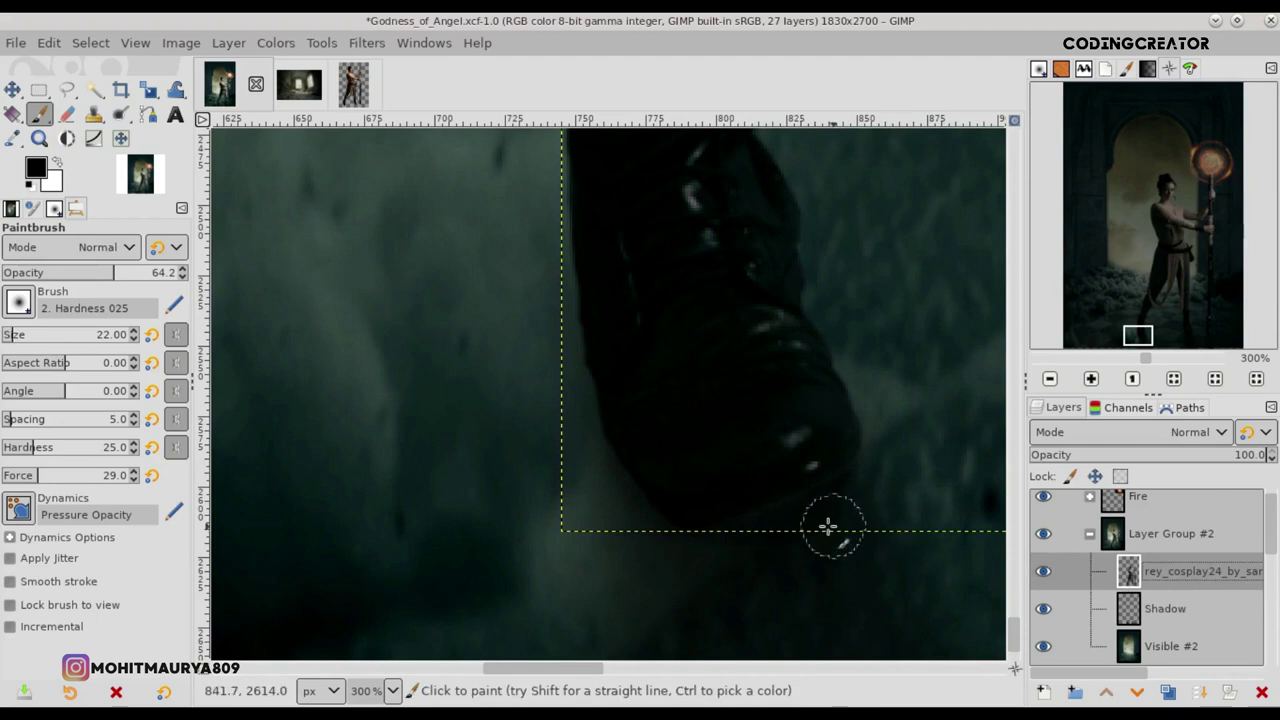
{"action": "left_click", "coordinate": [1140, 609]}
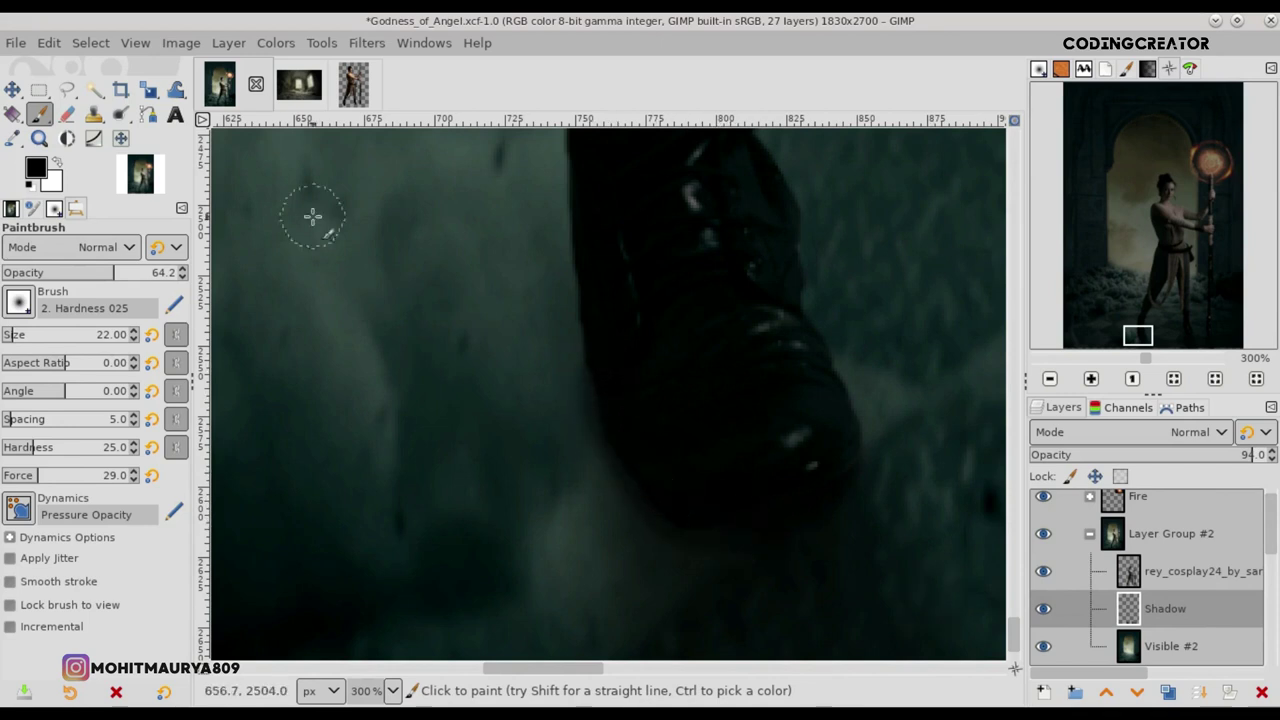
{"action": "left_click", "coordinate": [66, 114]}
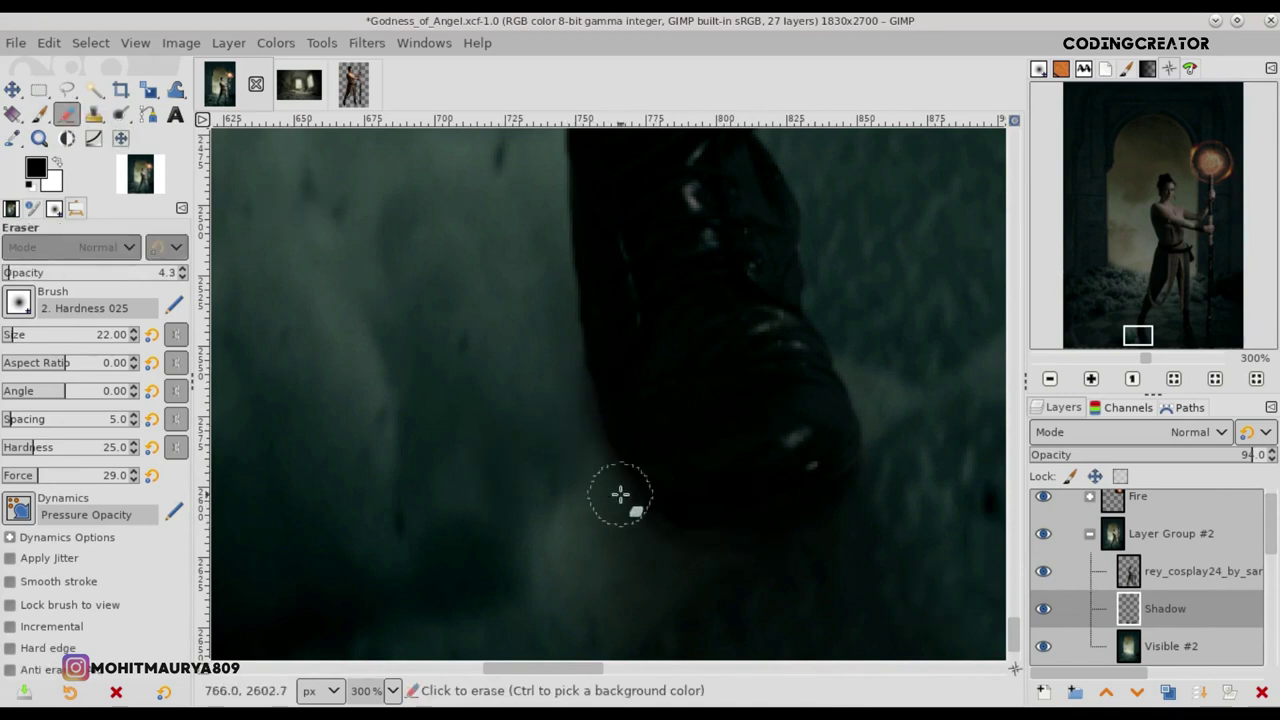
Step: Soften the shadow beside the boot with the Eraser, zooming to check it
{"action": "left_click_drag", "start_coordinate": [602, 458], "coordinate": [584, 431]}
{"action": "scroll", "coordinate": [574, 450], "scroll_direction": "down", "scroll_amount": 1}
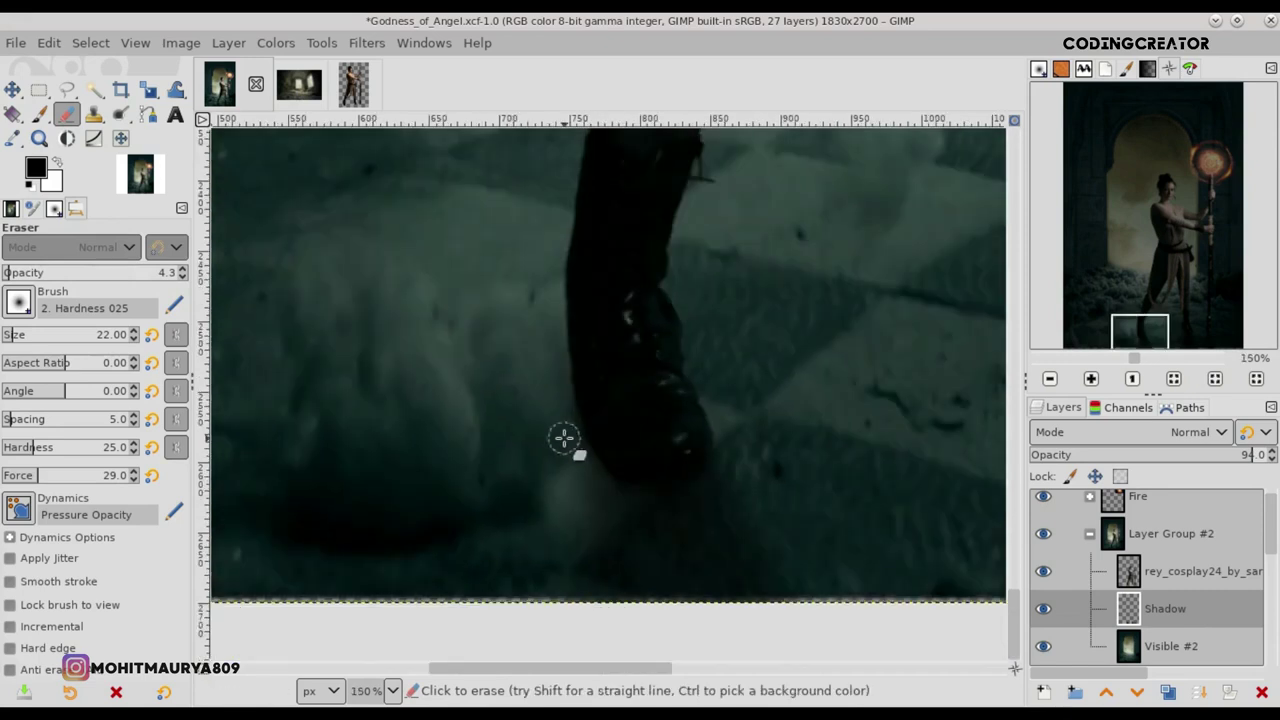
{"action": "scroll", "coordinate": [570, 440], "scroll_direction": "down", "scroll_amount": 1}
{"action": "scroll", "coordinate": [590, 455], "scroll_direction": "up", "scroll_amount": 1}
{"action": "scroll", "coordinate": [634, 508], "scroll_direction": "up", "scroll_amount": 2}
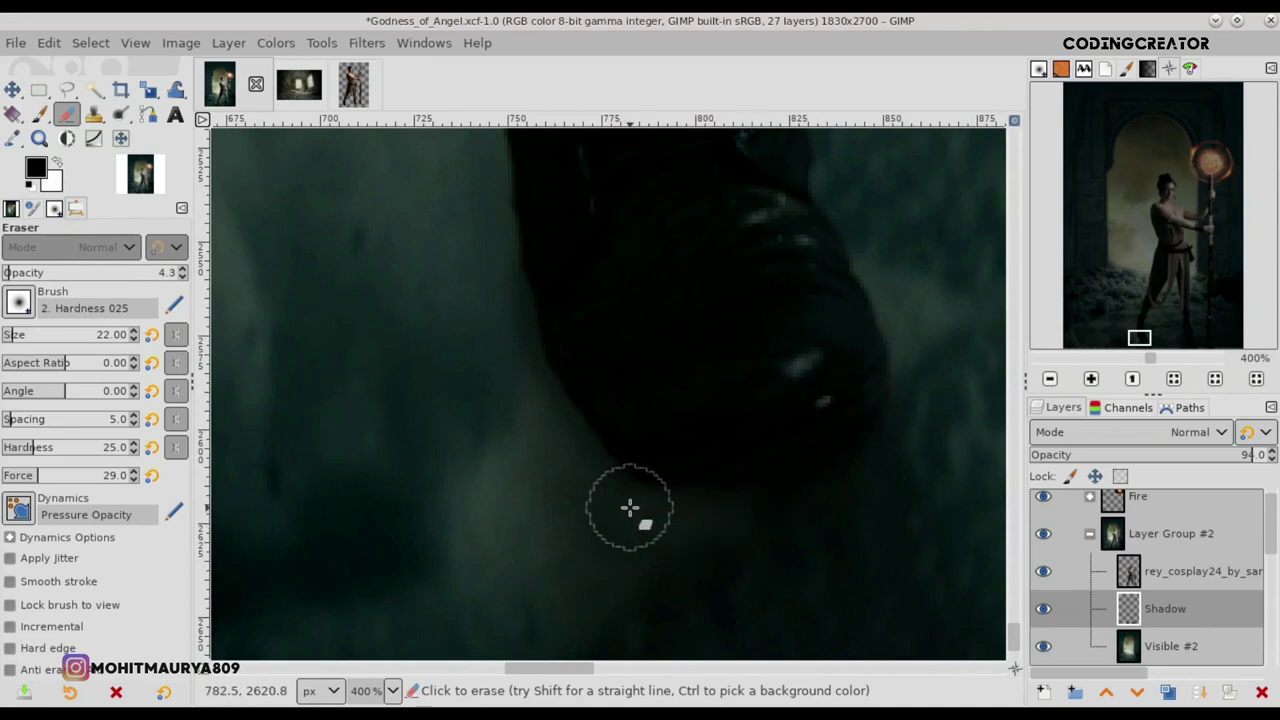
{"action": "scroll", "coordinate": [629, 509], "scroll_direction": "down", "scroll_amount": 2}
{"action": "scroll", "coordinate": [640, 520], "scroll_direction": "down", "scroll_amount": 1}
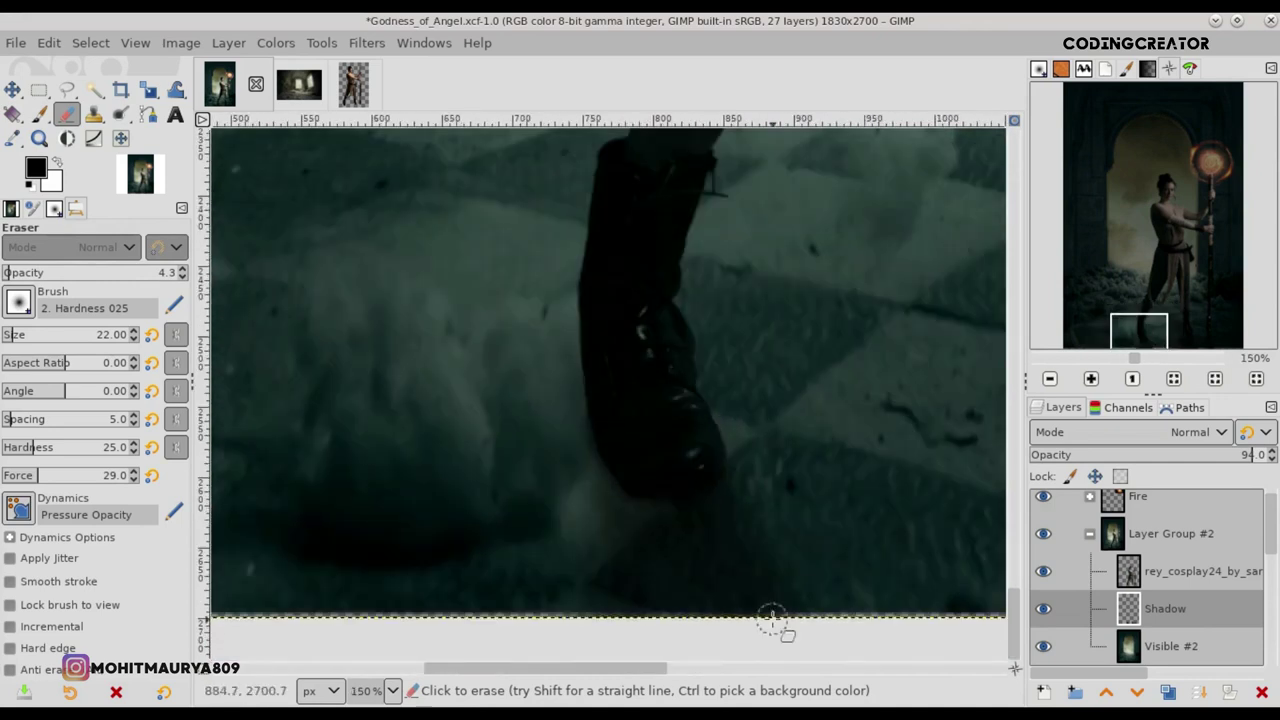
Step: Extend the shadow further below the boot with a size-33 brush, then zoom out
{"action": "left_click", "coordinate": [41, 113]}
{"action": "left_click", "coordinate": [14, 338]}
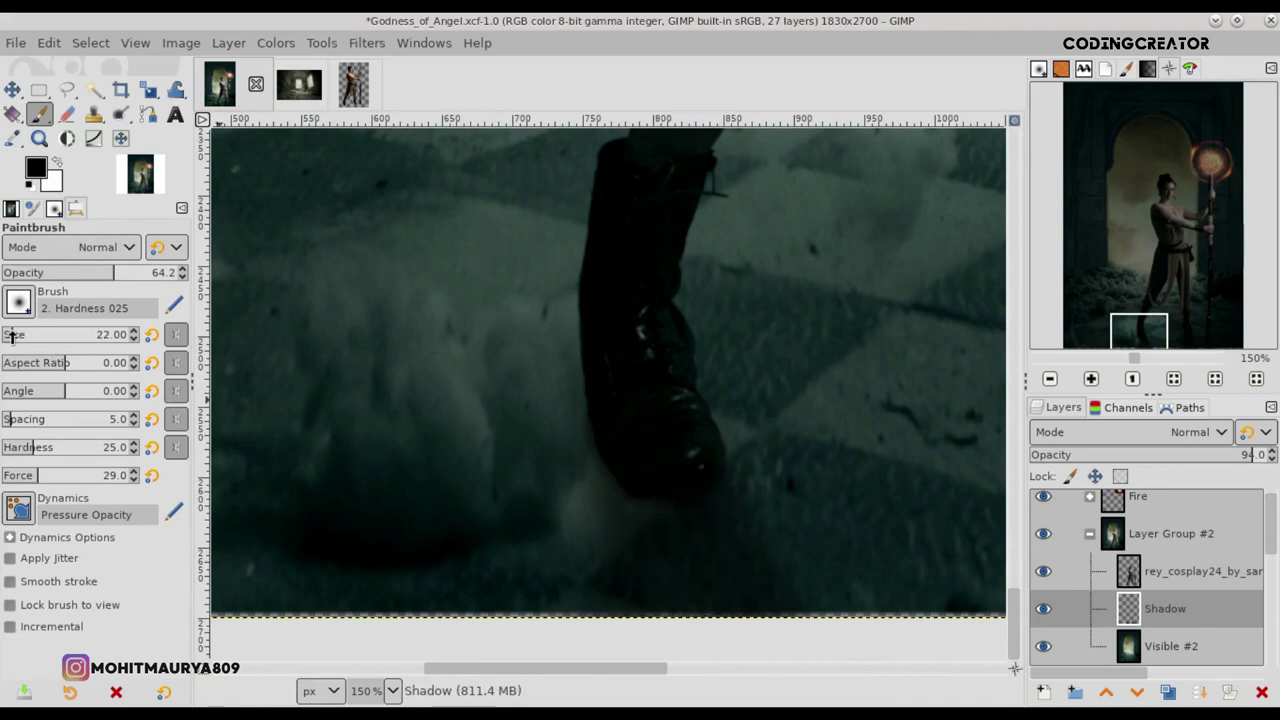
{"action": "left_click_drag", "start_coordinate": [12, 338], "coordinate": [18, 338]}
{"action": "scroll", "coordinate": [640, 500], "scroll_direction": "up", "scroll_amount": 1}
{"action": "scroll", "coordinate": [651, 514], "scroll_direction": "up", "scroll_amount": 1}
{"action": "mouse_move", "coordinate": [610, 498]}
{"action": "left_mouse_down"}
{"action": "mouse_move", "coordinate": [663, 523]}
{"action": "mouse_move", "coordinate": [666, 503]}
{"action": "mouse_move", "coordinate": [634, 489]}
{"action": "mouse_move", "coordinate": [681, 499]}
{"action": "left_mouse_up"}
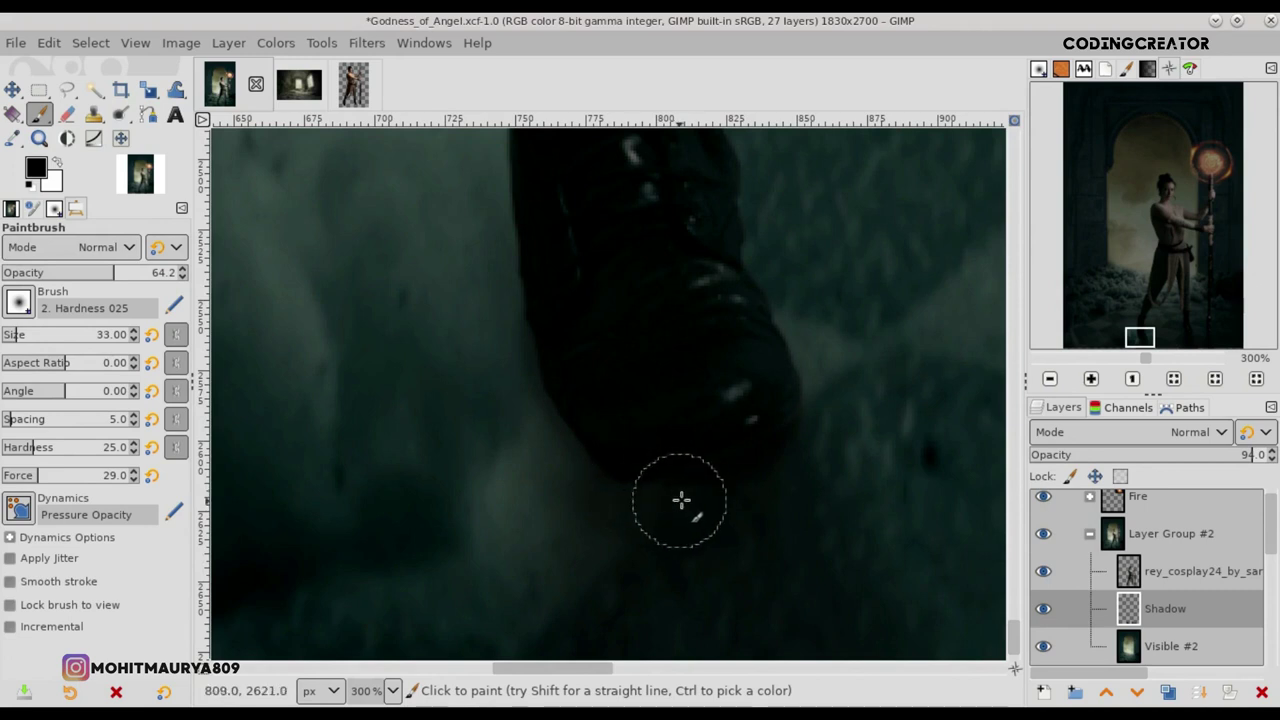
{"action": "scroll", "coordinate": [810, 570], "scroll_direction": "down", "scroll_amount": 3}
{"action": "scroll", "coordinate": [787, 601], "scroll_direction": "down", "scroll_amount": 2}
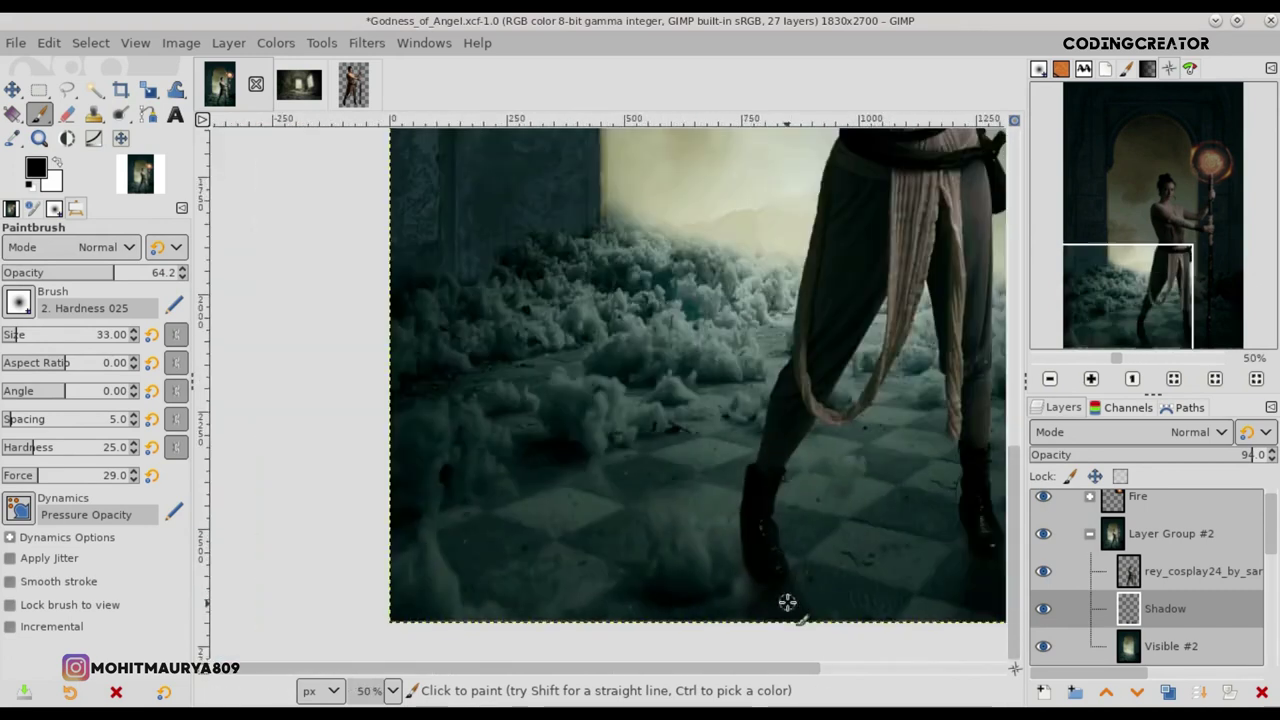
{"action": "scroll", "coordinate": [787, 601], "scroll_direction": "down", "scroll_amount": 2}
{"action": "scroll", "coordinate": [787, 601], "scroll_direction": "down", "scroll_amount": 1}
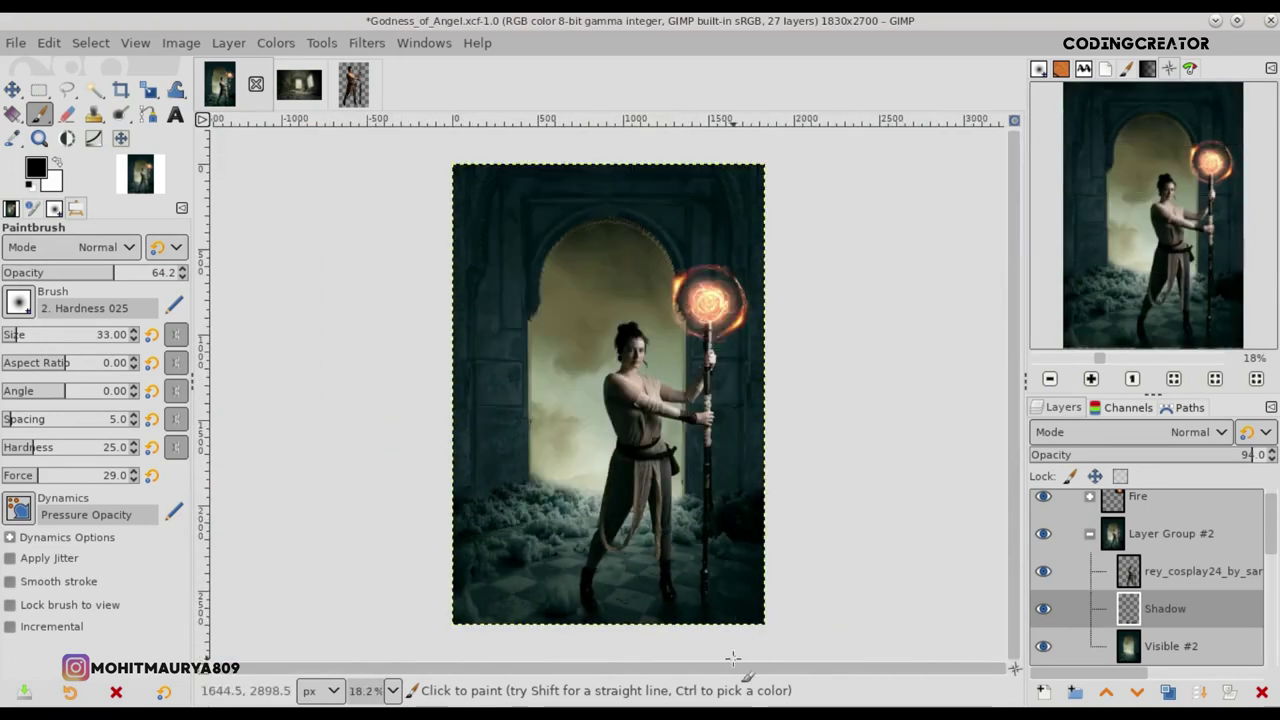
{"action": "left_click", "coordinate": [12, 90]}
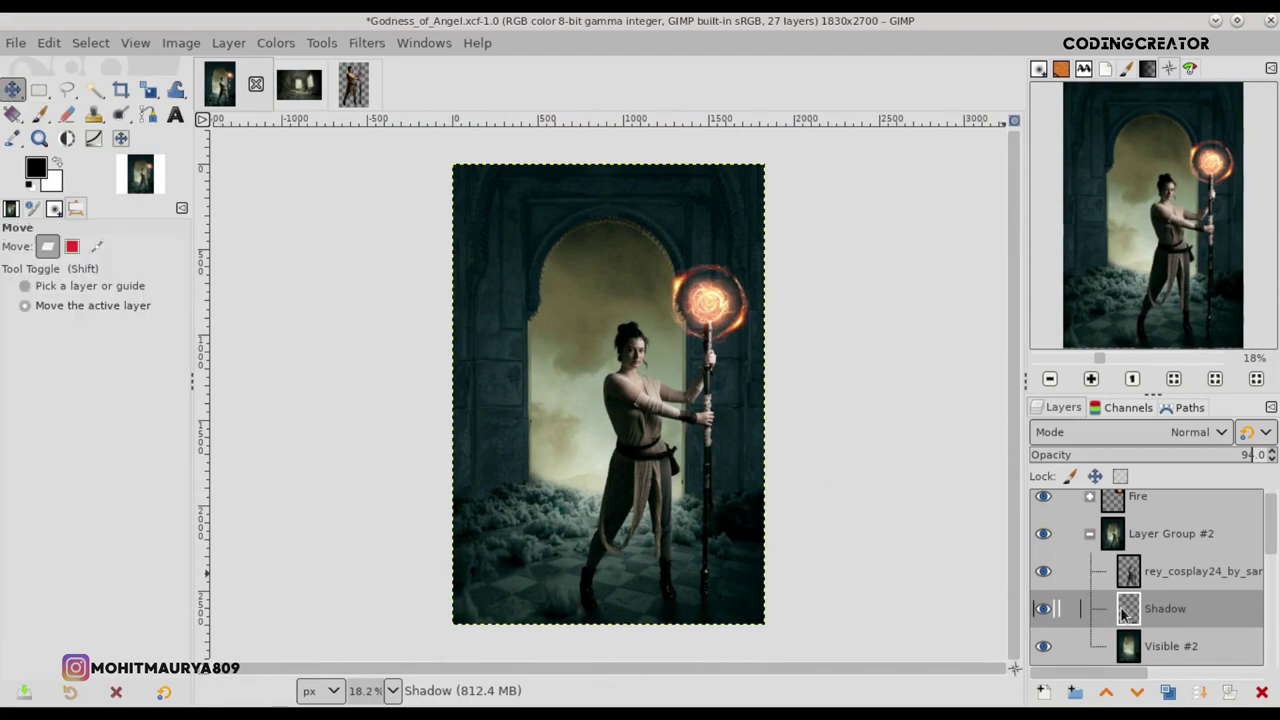
Step: Select the Visible #2 layer, take the Clone tool and sample a floor source
{"action": "left_click", "coordinate": [1127, 650]}
{"action": "scroll", "coordinate": [1274, 552], "scroll_direction": "down", "scroll_amount": 2}
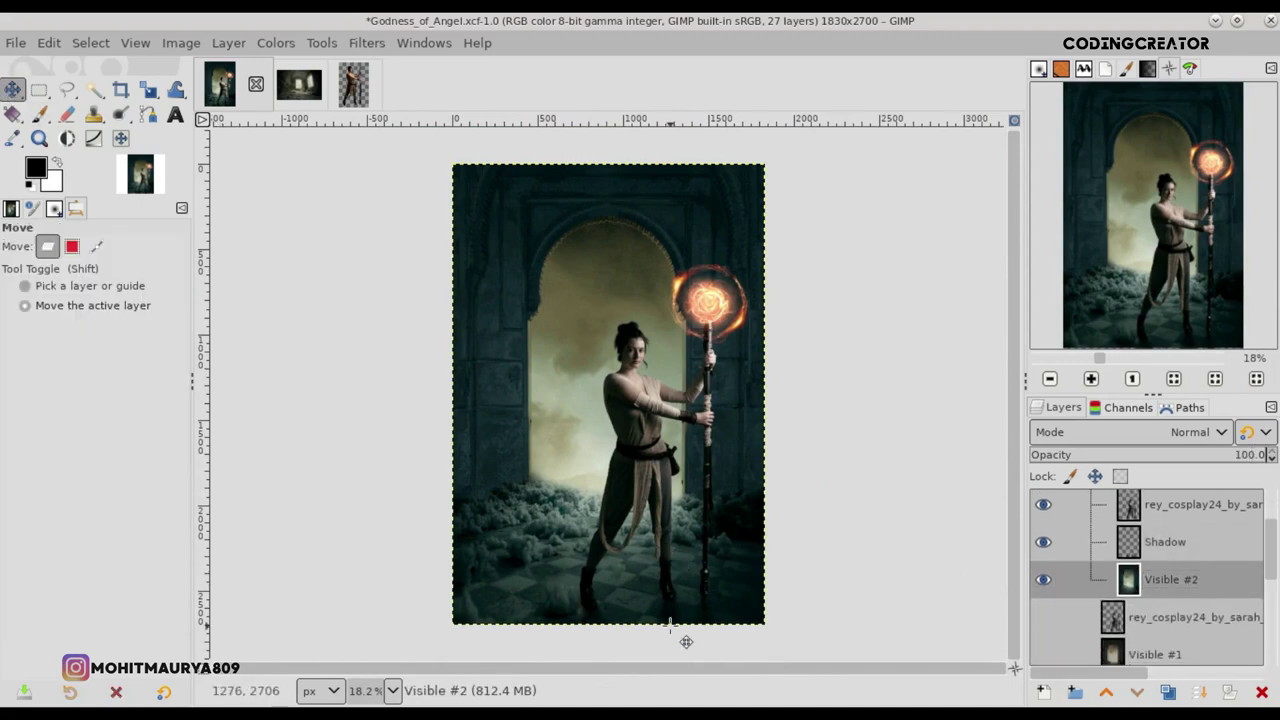
{"action": "key", "text": "c"}
{"action": "scroll", "coordinate": [423, 571], "scroll_direction": "up", "scroll_amount": 1, "text": "ctrl"}
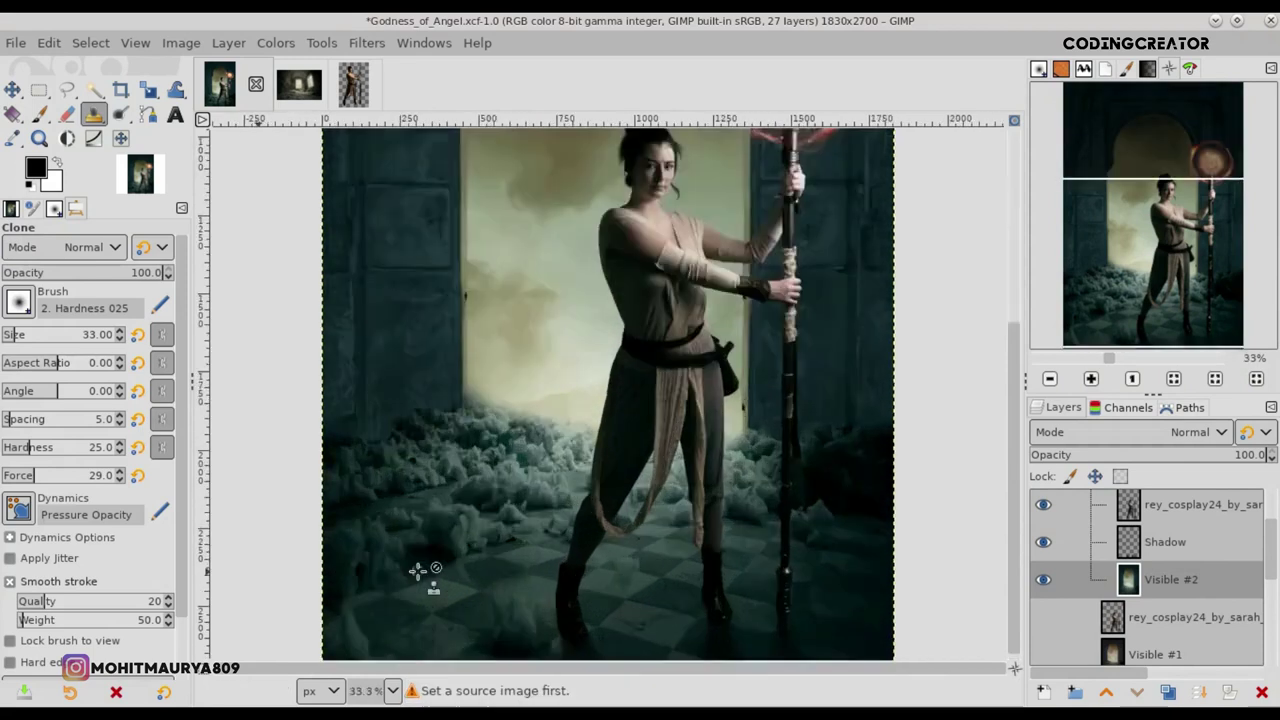
{"action": "scroll", "coordinate": [423, 571], "scroll_direction": "up", "scroll_amount": 1, "text": "ctrl"}
{"action": "scroll", "coordinate": [1005, 520], "scroll_direction": "up", "scroll_amount": 1, "text": "ctrl"}
{"action": "scroll", "coordinate": [704, 577], "scroll_direction": "up", "scroll_amount": 3, "text": "ctrl"}
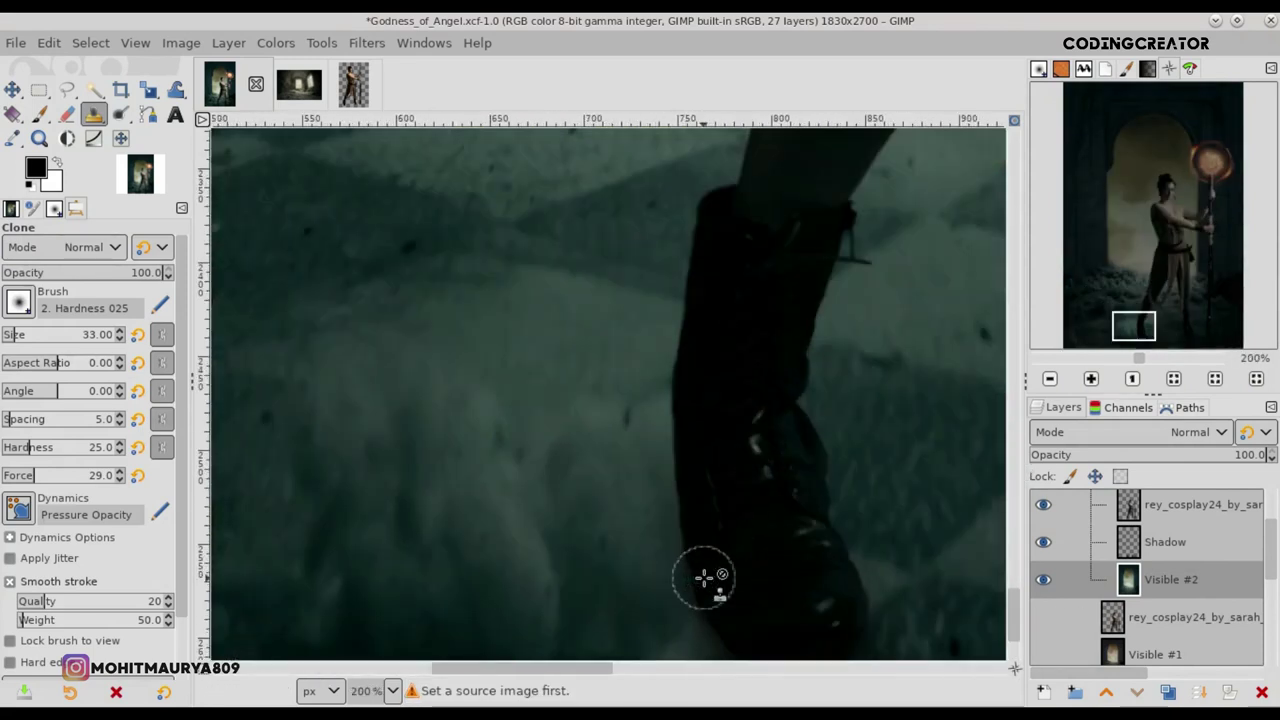
{"action": "scroll", "coordinate": [1012, 617], "scroll_direction": "down", "scroll_amount": 2}
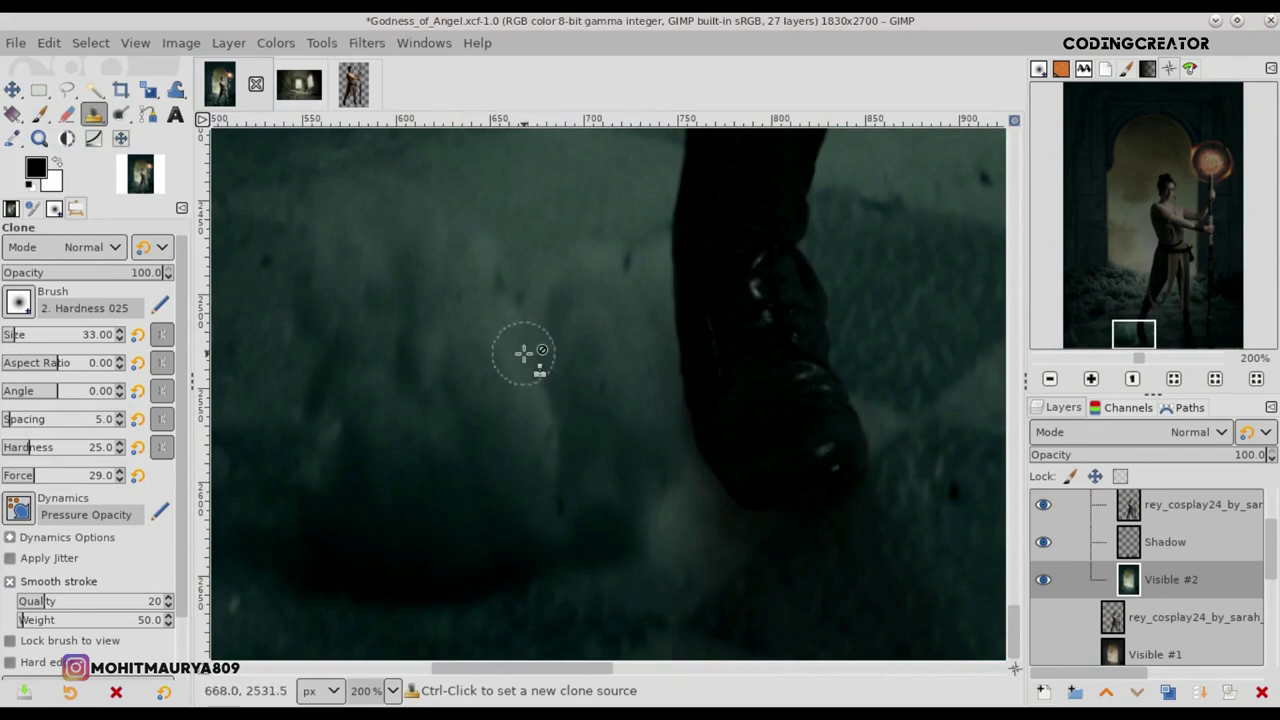
{"action": "left_click", "coordinate": [888, 384]}
{"action": "left_click", "coordinate": [885, 385], "text": "ctrl"}
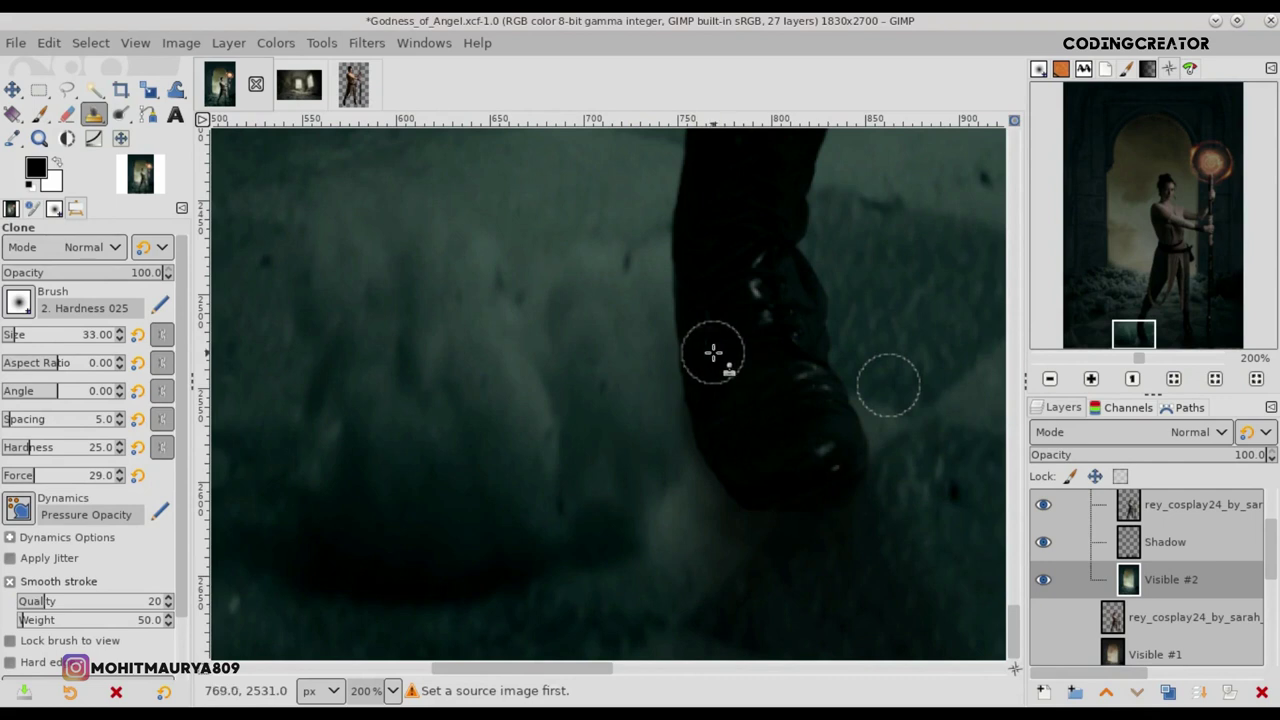
Step: Clone floor texture beside and left of the boot from several floor sources
{"action": "left_click_drag", "start_coordinate": [665, 320], "coordinate": [625, 306]}
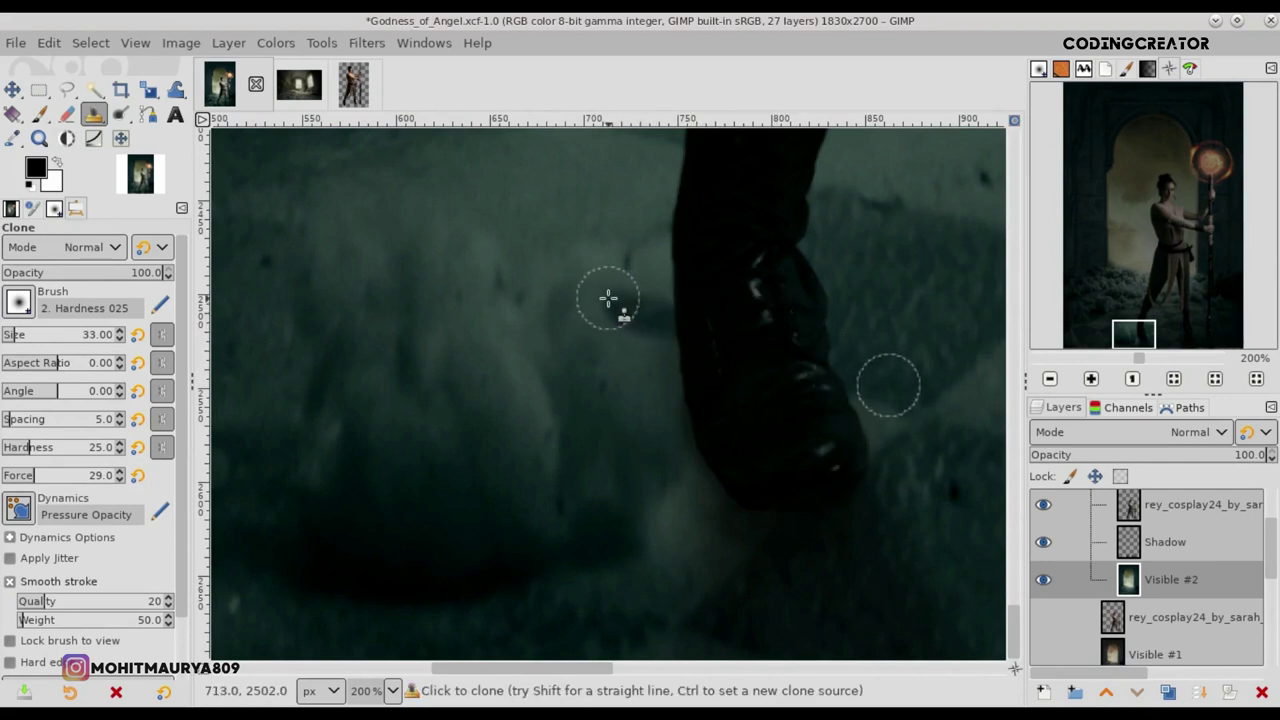
{"action": "left_click_drag", "start_coordinate": [608, 298], "coordinate": [598, 295]}
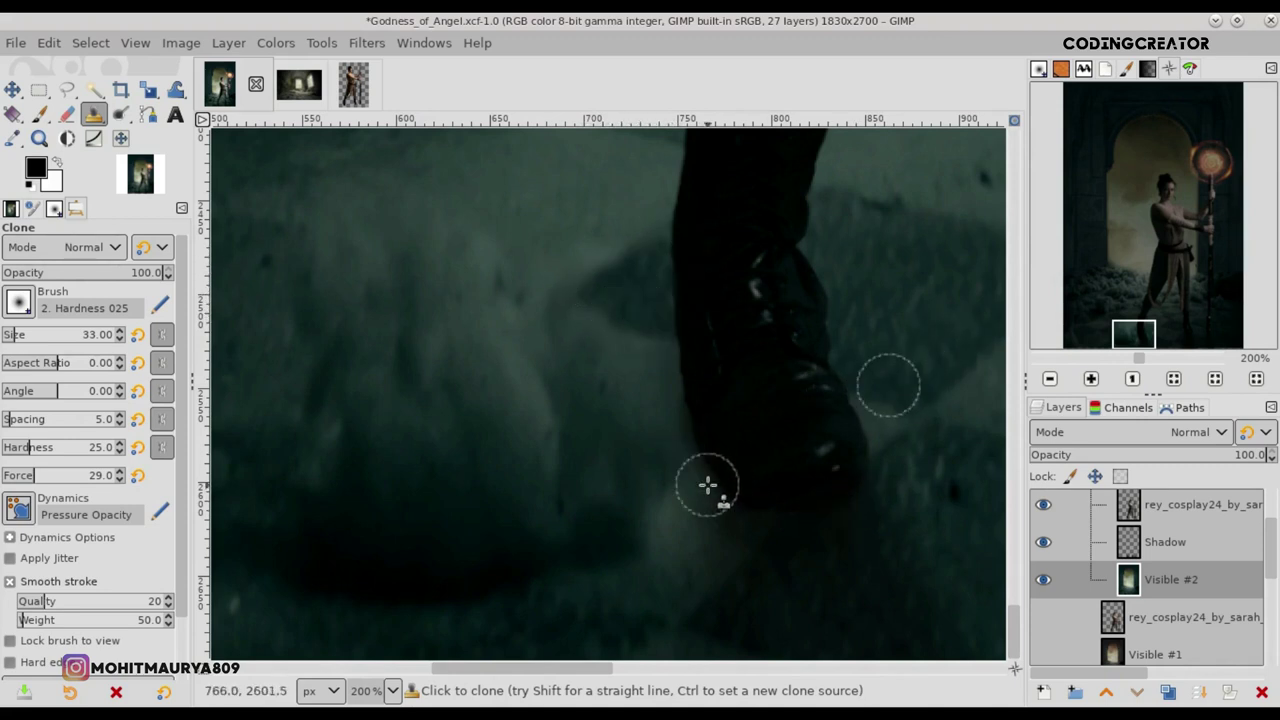
{"action": "left_click", "coordinate": [604, 174], "text": "ctrl"}
{"action": "mouse_move", "coordinate": [700, 400]}
{"action": "left_mouse_down"}
{"action": "mouse_move", "coordinate": [579, 322]}
{"action": "mouse_move", "coordinate": [620, 409]}
{"action": "mouse_move", "coordinate": [695, 418]}
{"action": "left_mouse_up"}
{"action": "left_click", "coordinate": [620, 363], "text": "ctrl"}
{"action": "mouse_move", "coordinate": [659, 449]}
{"action": "left_mouse_down"}
{"action": "mouse_move", "coordinate": [677, 491]}
{"action": "mouse_move", "coordinate": [653, 537]}
{"action": "left_mouse_up"}
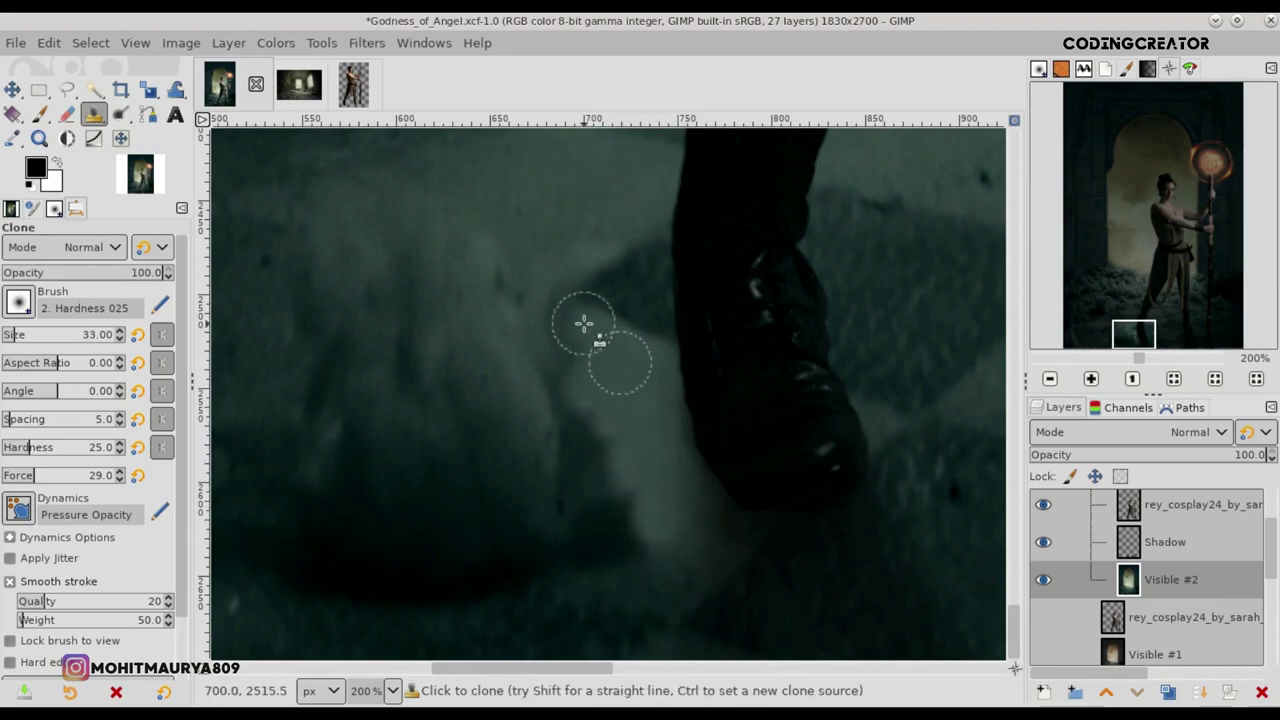
{"action": "mouse_move", "coordinate": [475, 395]}
{"action": "left_mouse_down"}
{"action": "mouse_move", "coordinate": [555, 364]}
{"action": "mouse_move", "coordinate": [491, 377]}
{"action": "mouse_move", "coordinate": [586, 371]}
{"action": "left_mouse_up"}
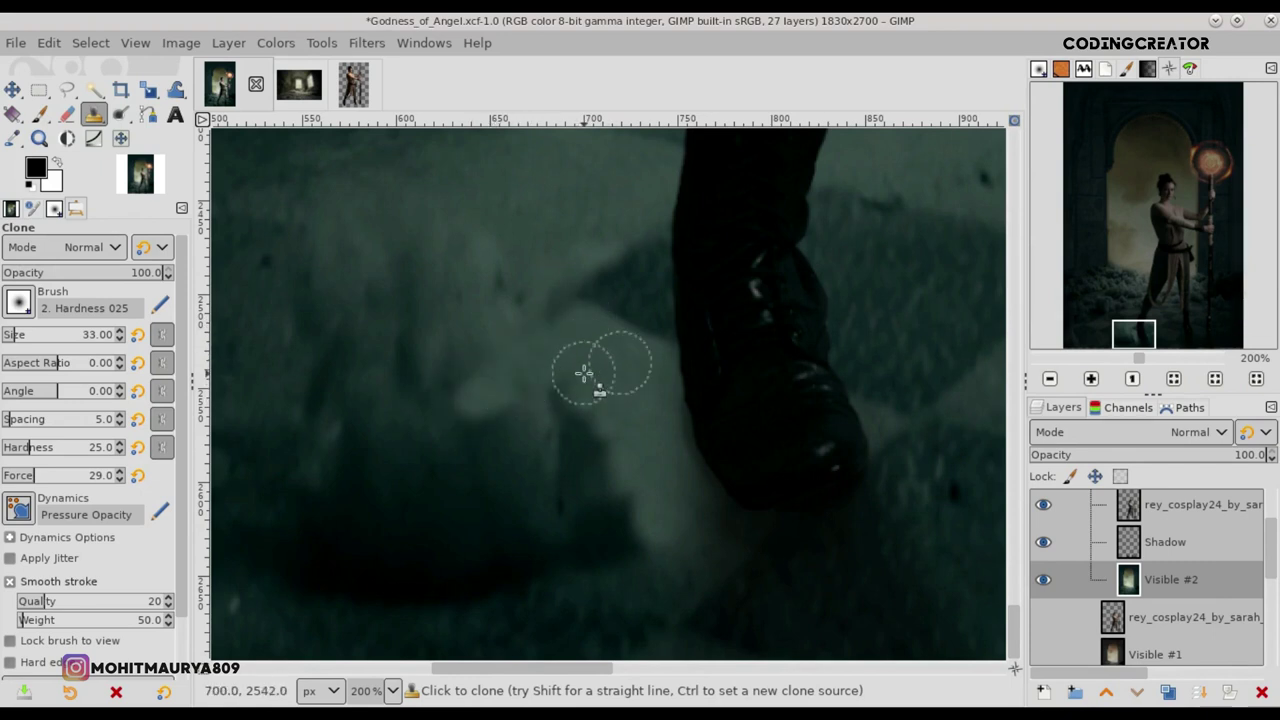
{"action": "mouse_move", "coordinate": [567, 442]}
{"action": "left_mouse_down"}
{"action": "mouse_move", "coordinate": [620, 446]}
{"action": "mouse_move", "coordinate": [600, 517]}
{"action": "mouse_move", "coordinate": [632, 561]}
{"action": "mouse_move", "coordinate": [669, 514]}
{"action": "mouse_move", "coordinate": [646, 566]}
{"action": "mouse_move", "coordinate": [651, 580]}
{"action": "mouse_move", "coordinate": [679, 563]}
{"action": "left_mouse_up"}
Step: Undo a bad stroke and clone lighter floor tile around the boot's toe
{"action": "key", "text": "ctrl+z"}
{"action": "left_click", "coordinate": [588, 405], "text": "ctrl"}
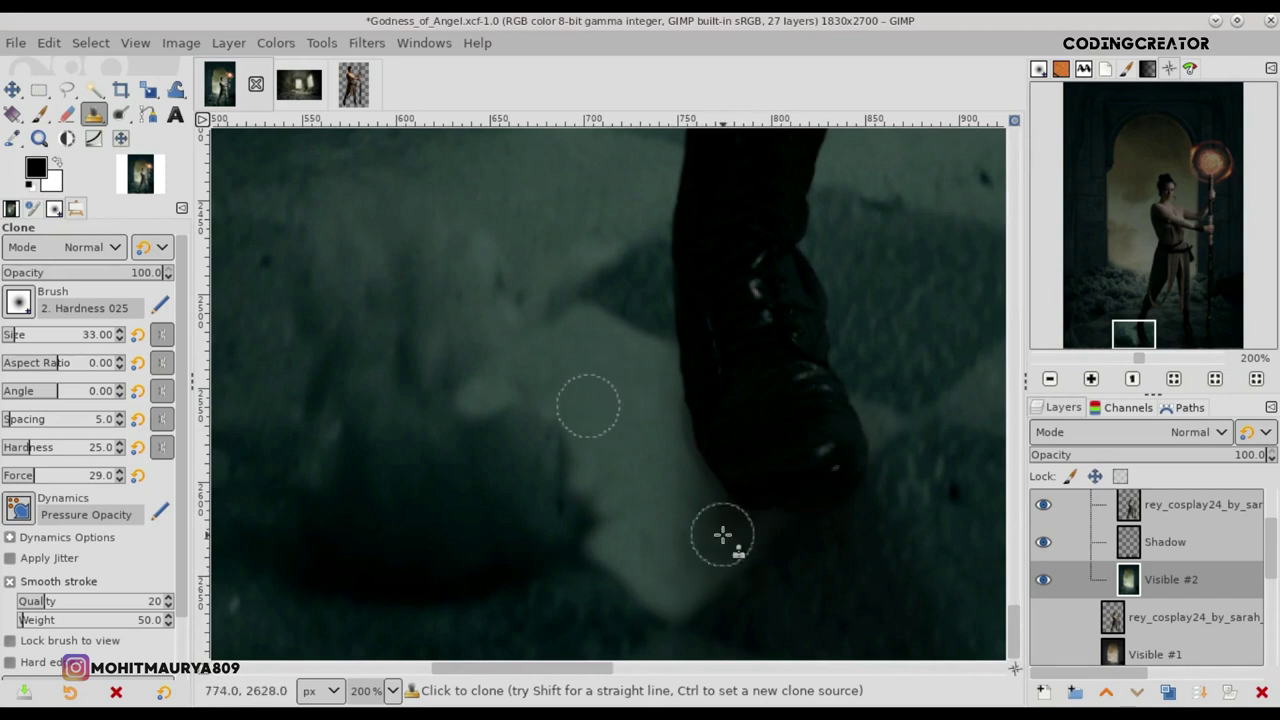
{"action": "left_click", "coordinate": [677, 493], "text": "ctrl"}
{"action": "mouse_move", "coordinate": [615, 550]}
{"action": "left_mouse_down"}
{"action": "mouse_move", "coordinate": [432, 423]}
{"action": "mouse_move", "coordinate": [457, 428]}
{"action": "mouse_move", "coordinate": [480, 386]}
{"action": "mouse_move", "coordinate": [551, 486]}
{"action": "mouse_move", "coordinate": [609, 493]}
{"action": "mouse_move", "coordinate": [577, 451]}
{"action": "mouse_move", "coordinate": [594, 506]}
{"action": "mouse_move", "coordinate": [537, 466]}
{"action": "mouse_move", "coordinate": [637, 528]}
{"action": "left_mouse_up"}
{"action": "scroll", "coordinate": [610, 502], "scroll_direction": "down", "scroll_amount": 1}
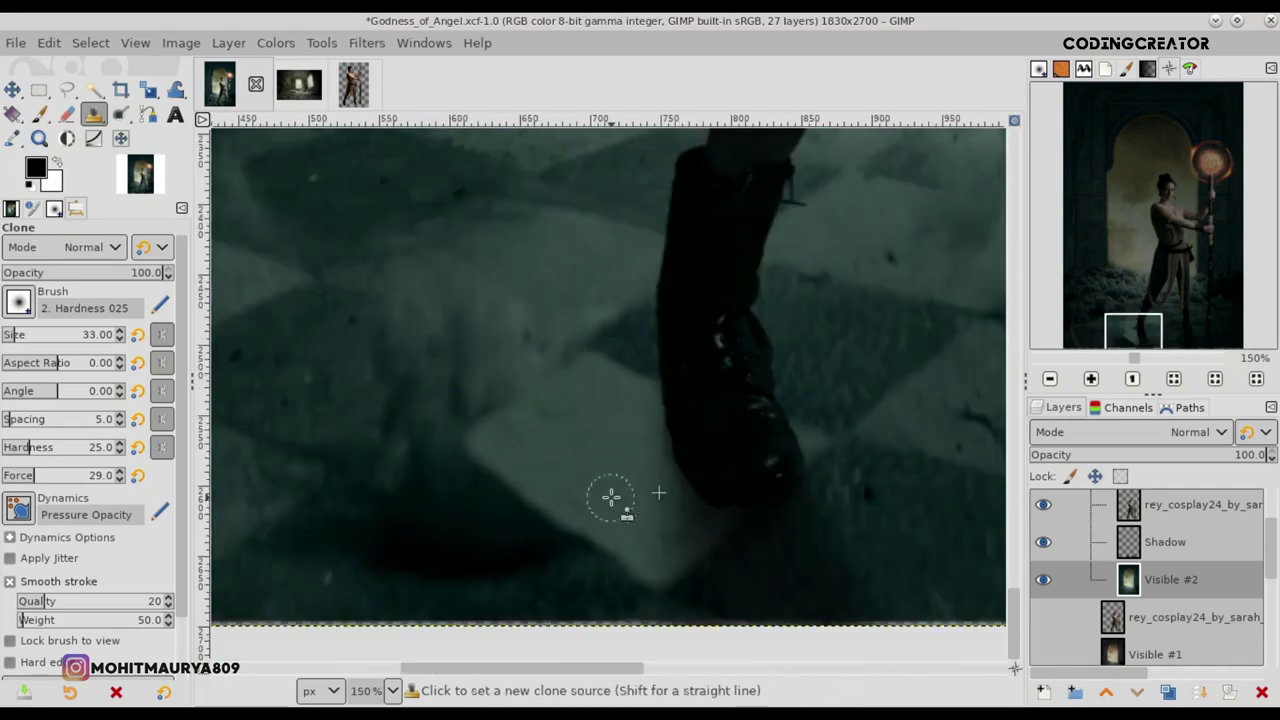
{"action": "scroll", "coordinate": [615, 505], "scroll_direction": "down", "scroll_amount": 2}
{"action": "scroll", "coordinate": [616, 505], "scroll_direction": "up", "scroll_amount": 1}
{"action": "scroll", "coordinate": [672, 670], "scroll_direction": "left", "scroll_amount": 3}
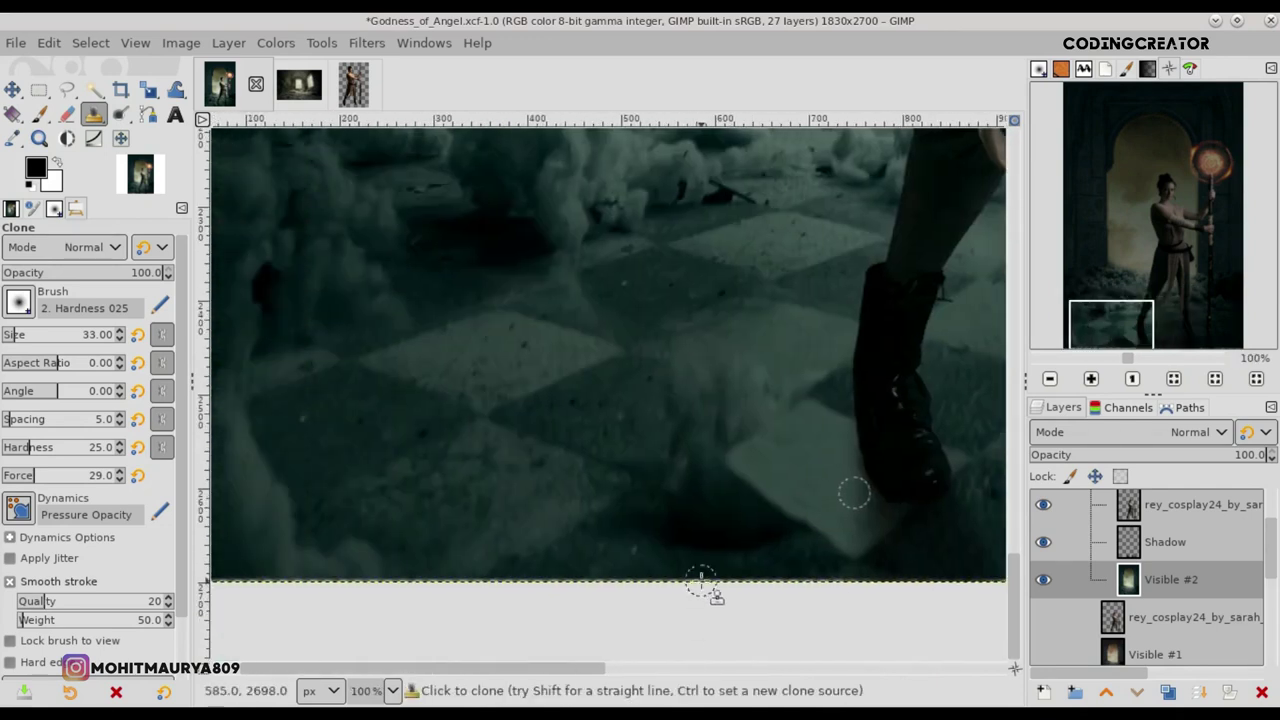
{"action": "scroll", "coordinate": [700, 585], "scroll_direction": "right", "scroll_amount": 1}
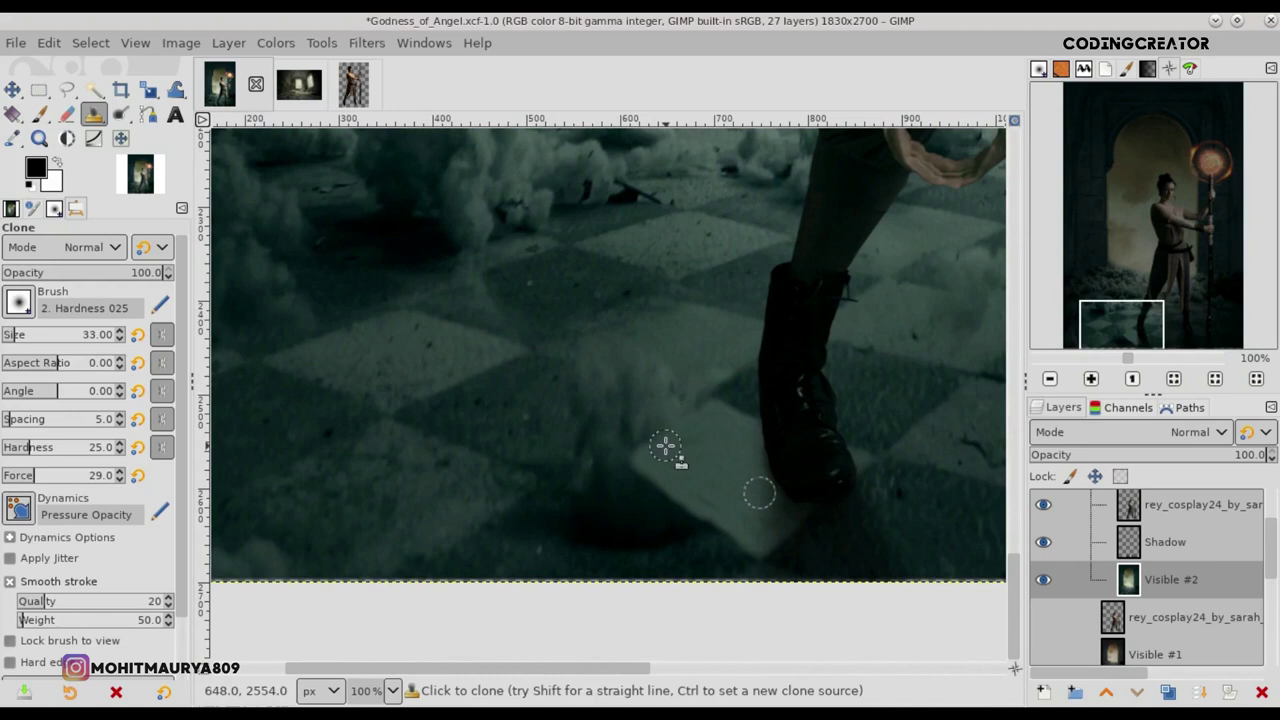
{"action": "scroll", "coordinate": [665, 447], "scroll_direction": "up", "scroll_amount": 1}
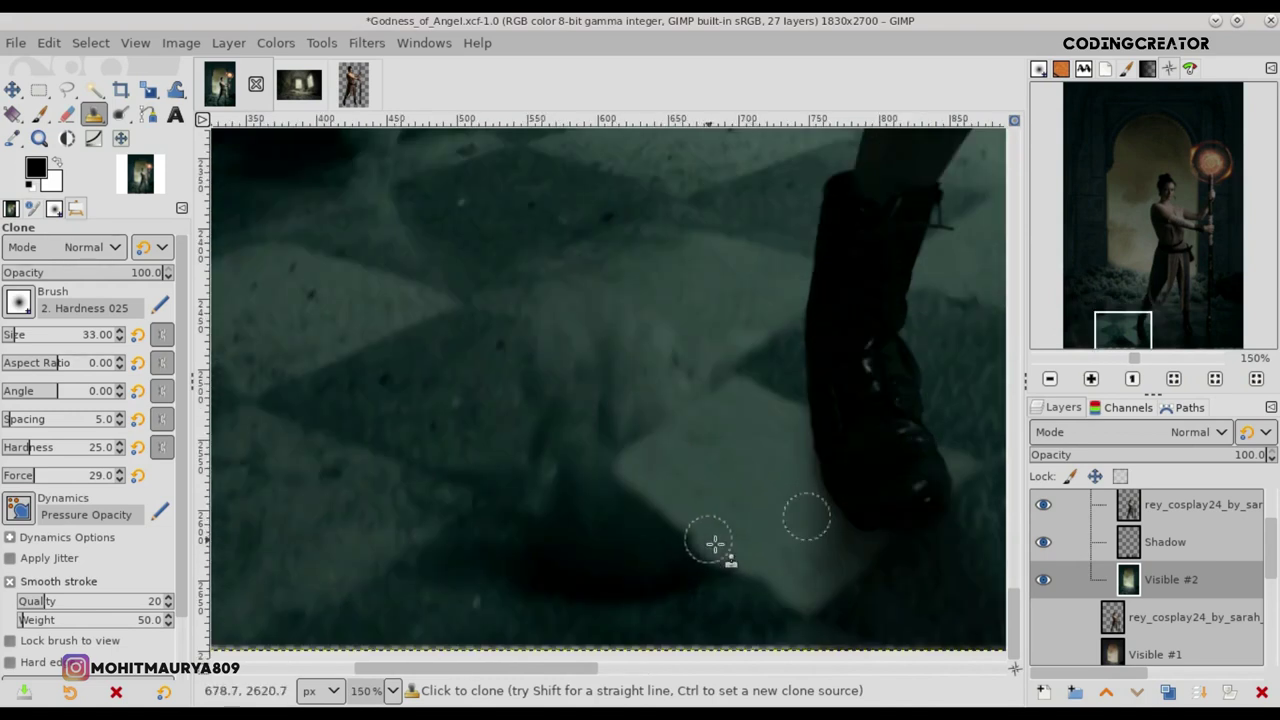
{"action": "left_click_drag", "start_coordinate": [693, 535], "coordinate": [558, 489]}
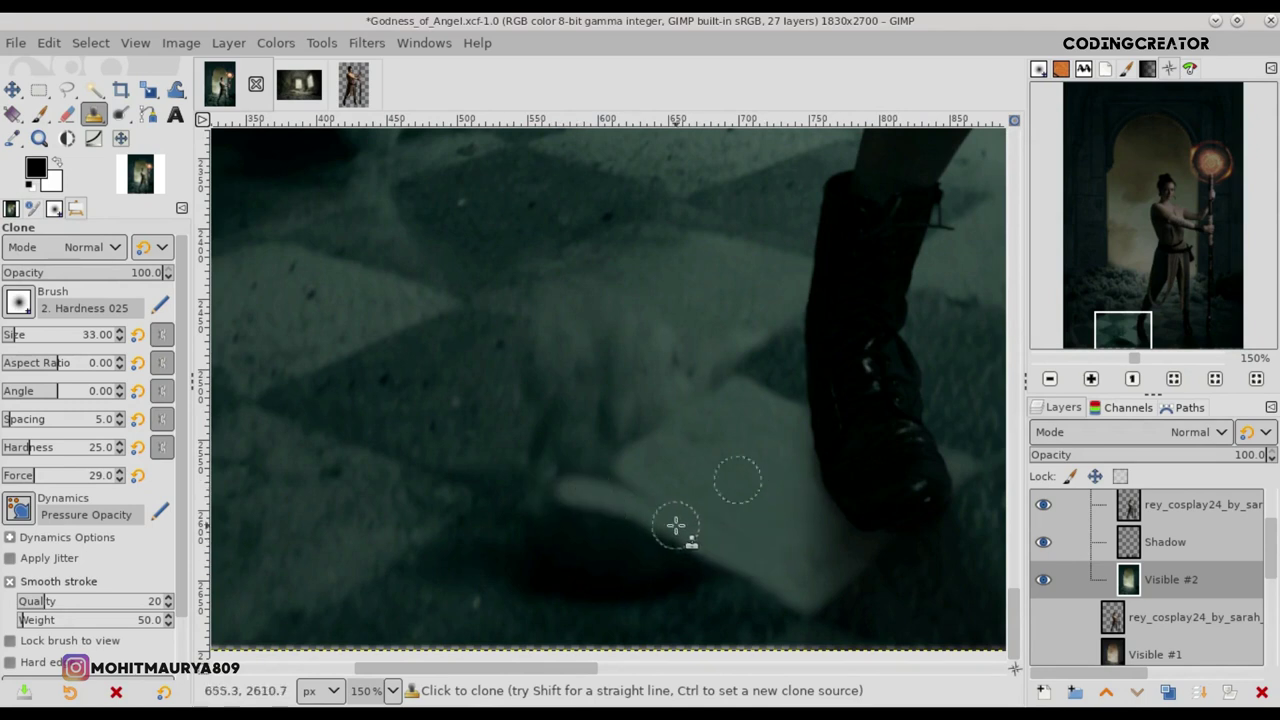
{"action": "left_click_drag", "start_coordinate": [578, 488], "coordinate": [652, 440]}
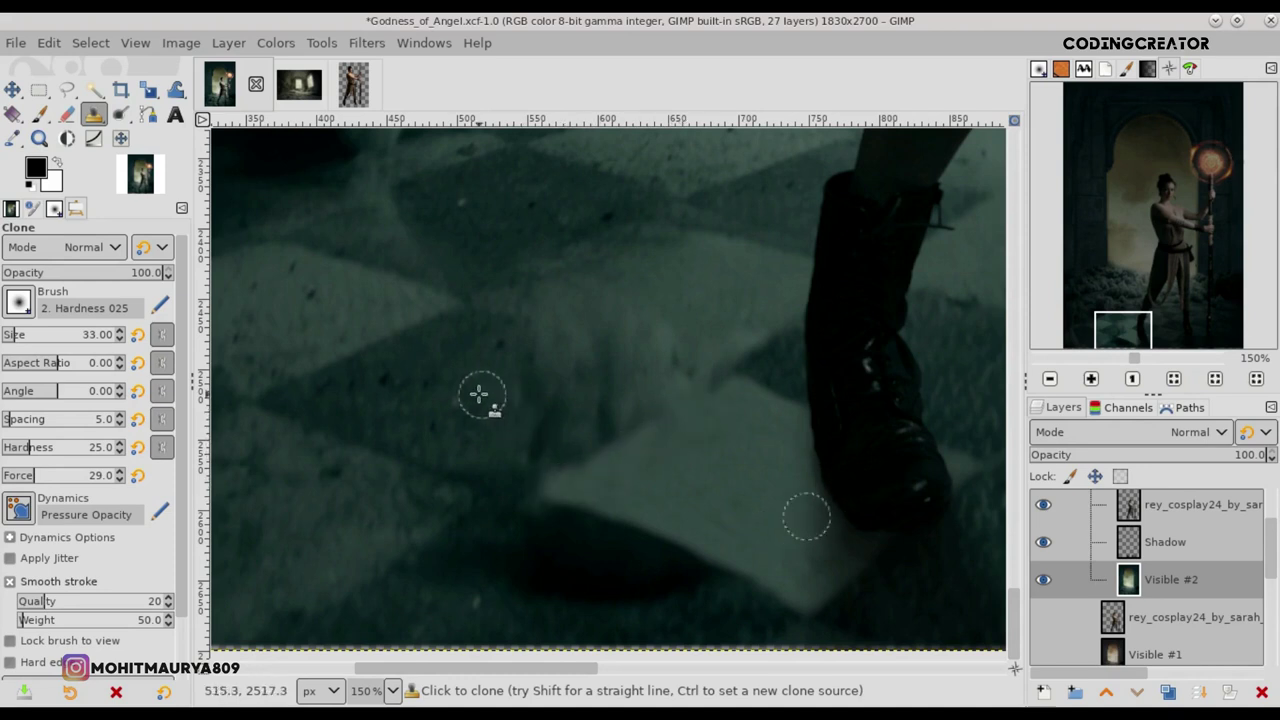
Step: Lighten the dark shadow patch near the toe with cloned floor texture
{"action": "left_click", "coordinate": [743, 624], "text": "ctrl"}
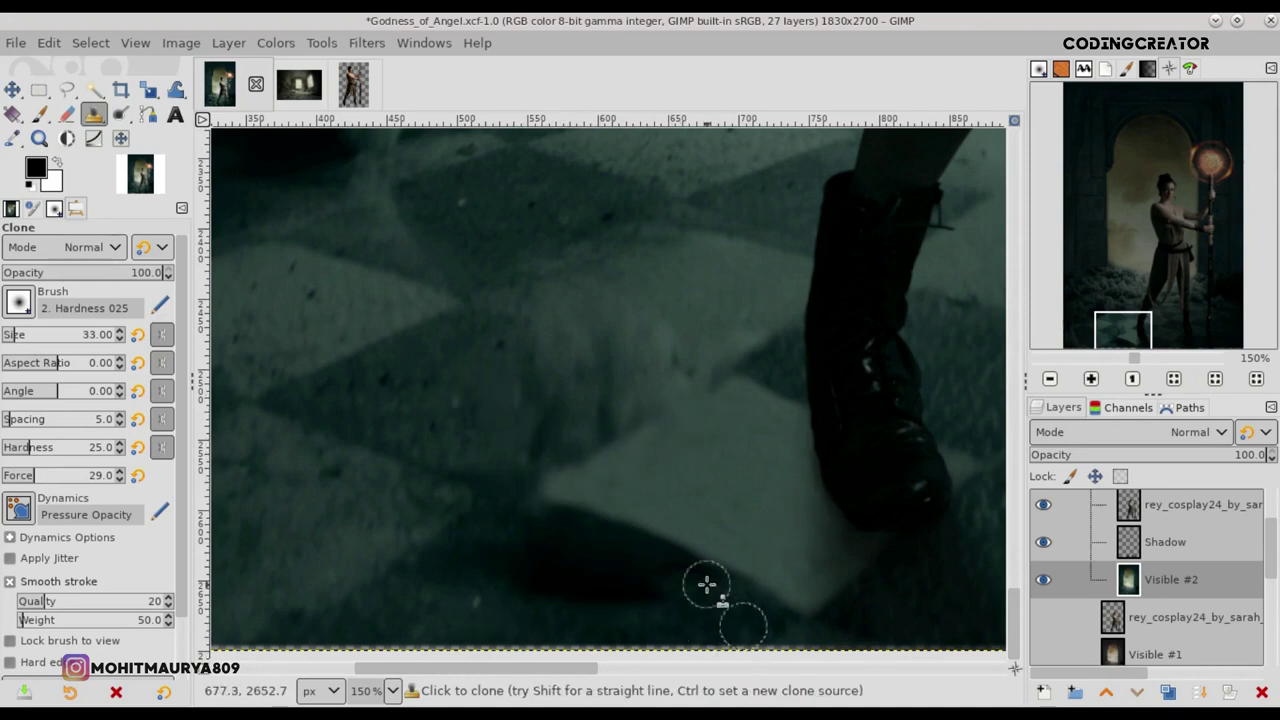
{"action": "mouse_move", "coordinate": [676, 567]}
{"action": "left_mouse_down"}
{"action": "mouse_move", "coordinate": [674, 586]}
{"action": "mouse_move", "coordinate": [592, 586]}
{"action": "mouse_move", "coordinate": [643, 598]}
{"action": "mouse_move", "coordinate": [580, 606]}
{"action": "mouse_move", "coordinate": [646, 588]}
{"action": "mouse_move", "coordinate": [597, 602]}
{"action": "left_mouse_up"}
{"action": "left_click", "coordinate": [666, 611], "text": "ctrl"}
{"action": "left_click", "coordinate": [597, 618], "text": "ctrl"}
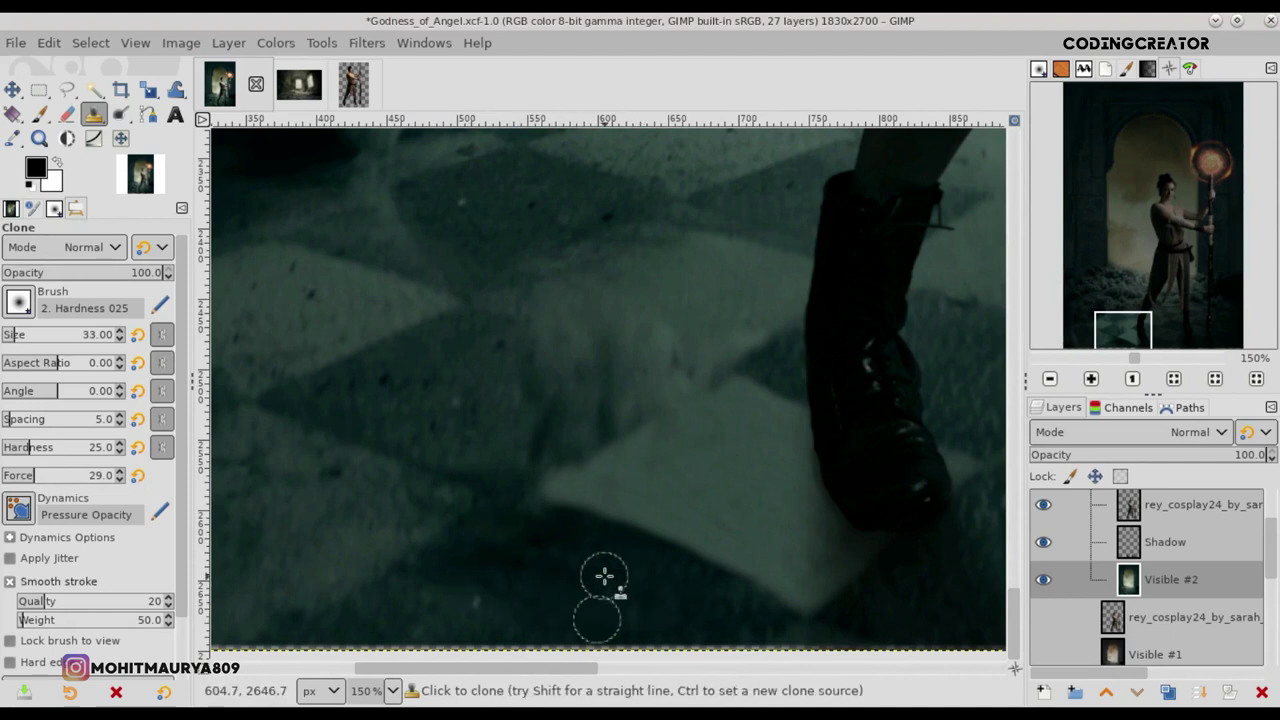
{"action": "left_click", "coordinate": [673, 580], "text": "ctrl"}
{"action": "left_click_drag", "start_coordinate": [583, 531], "coordinate": [564, 536]}
{"action": "left_click", "coordinate": [532, 574], "text": "ctrl"}
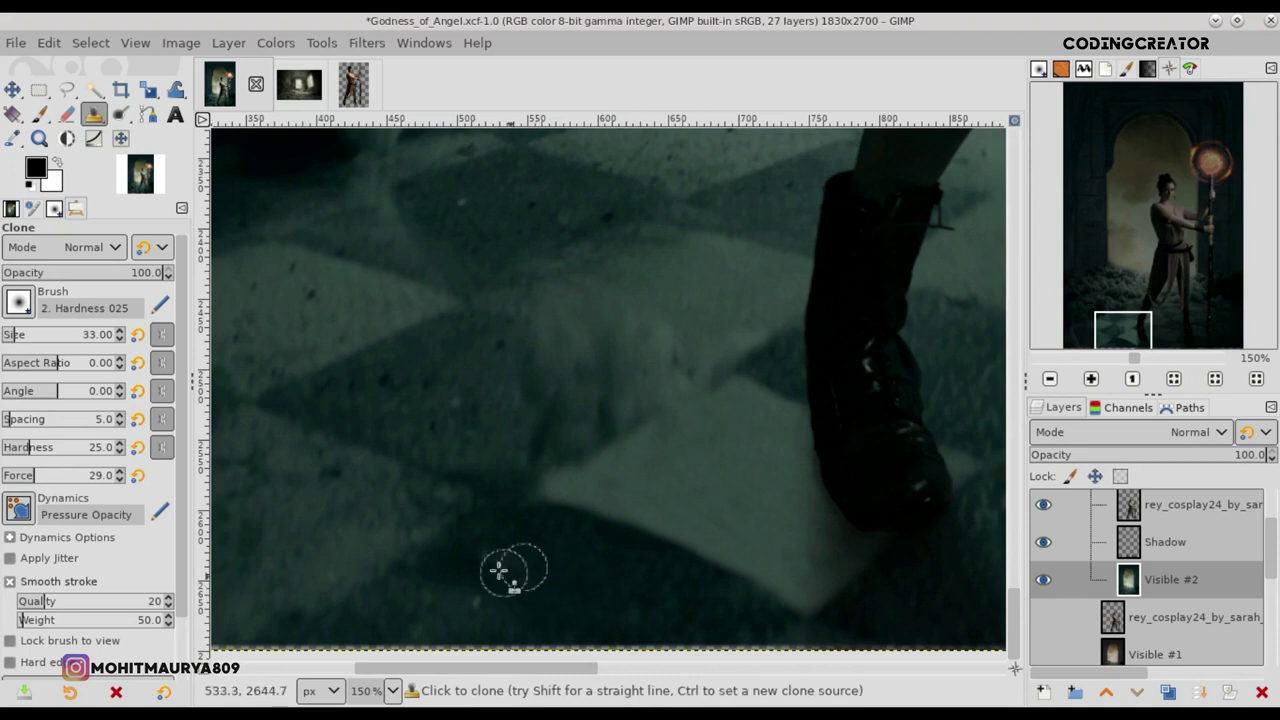
Step: Clone floor texture below the boot and across to the left
{"action": "scroll", "coordinate": [516, 365], "scroll_direction": "down", "scroll_amount": 2}
{"action": "scroll", "coordinate": [516, 365], "scroll_direction": "up", "scroll_amount": 1}
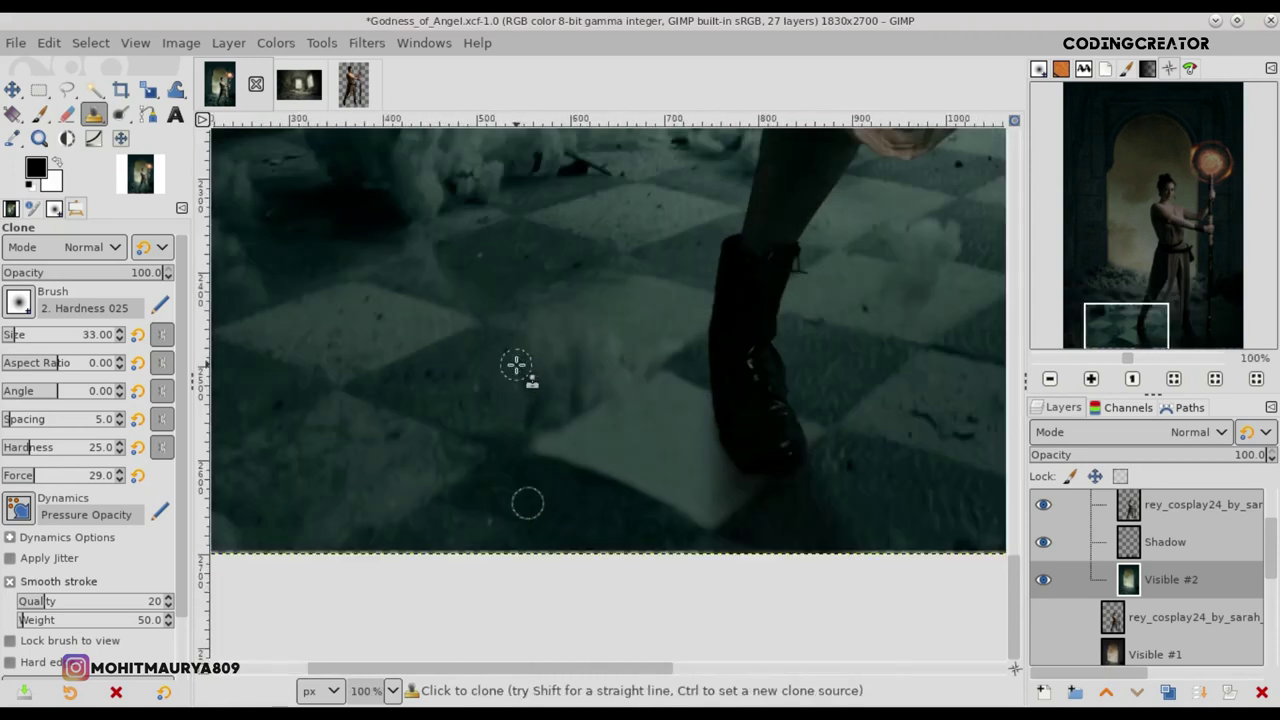
{"action": "scroll", "coordinate": [578, 648], "scroll_direction": "right", "scroll_amount": 3}
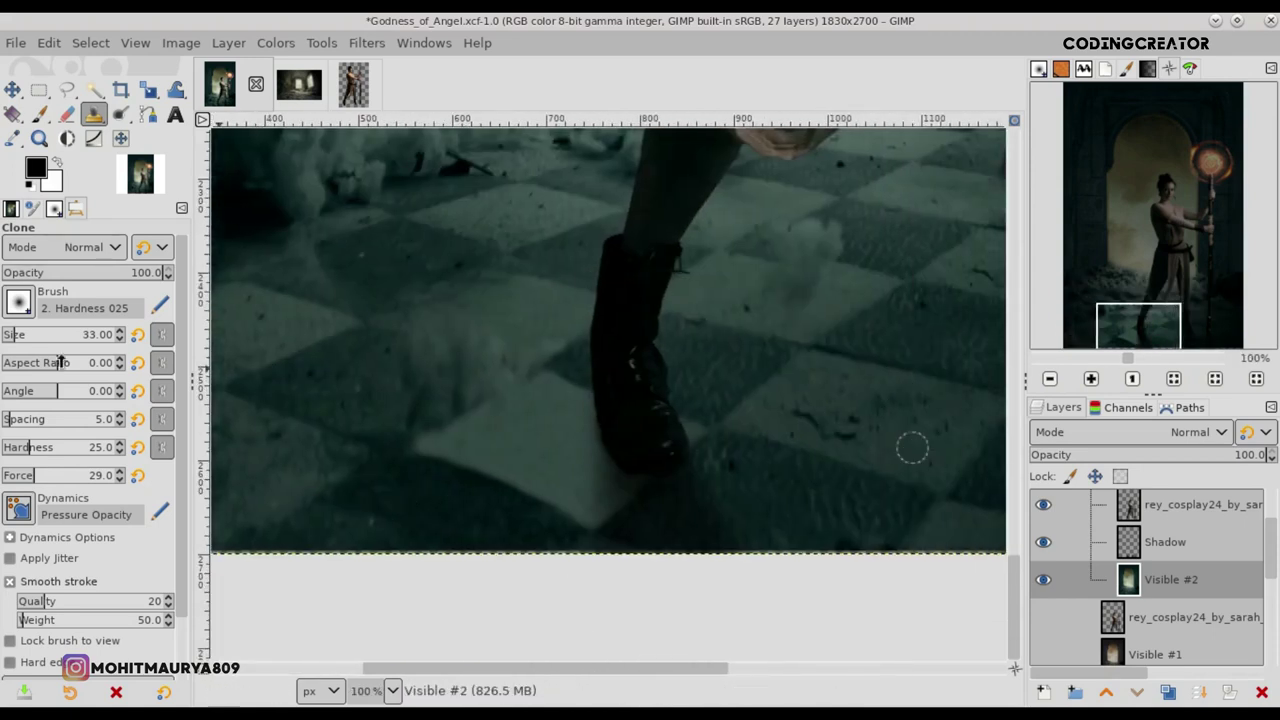
{"action": "scroll", "coordinate": [15, 340], "scroll_direction": "up", "scroll_amount": 4}
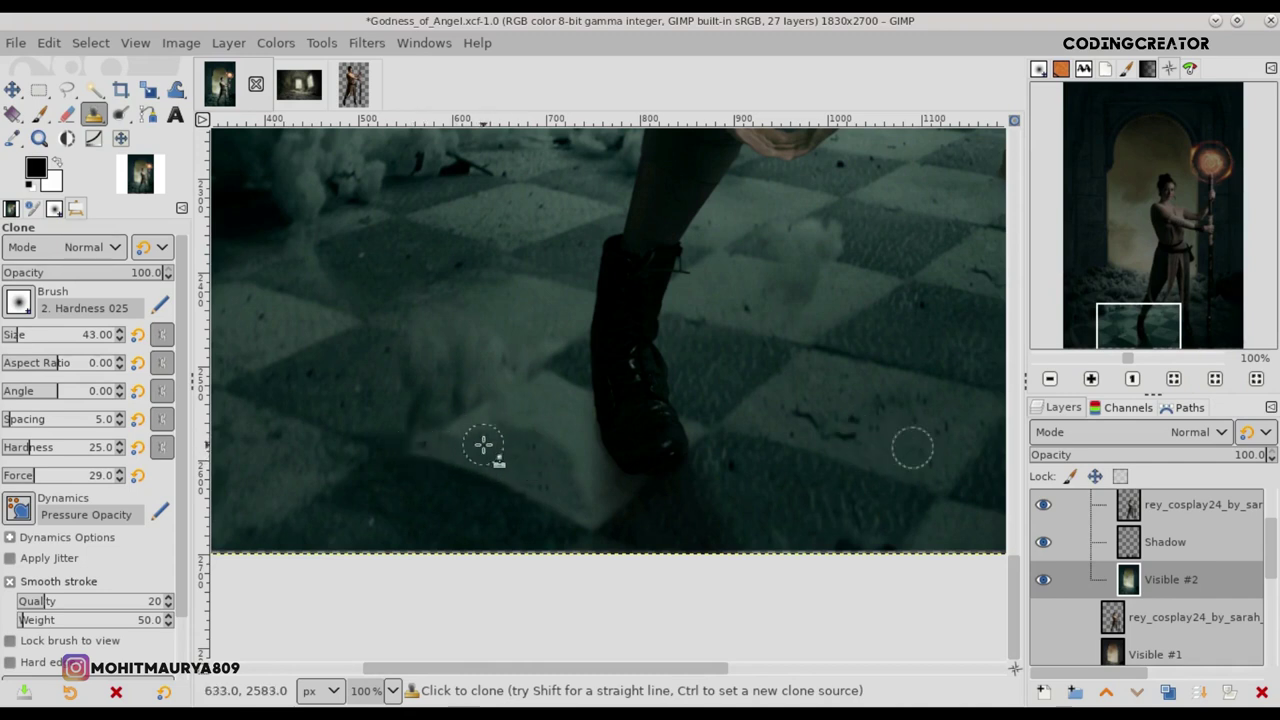
{"action": "left_click_drag", "start_coordinate": [612, 494], "coordinate": [595, 440]}
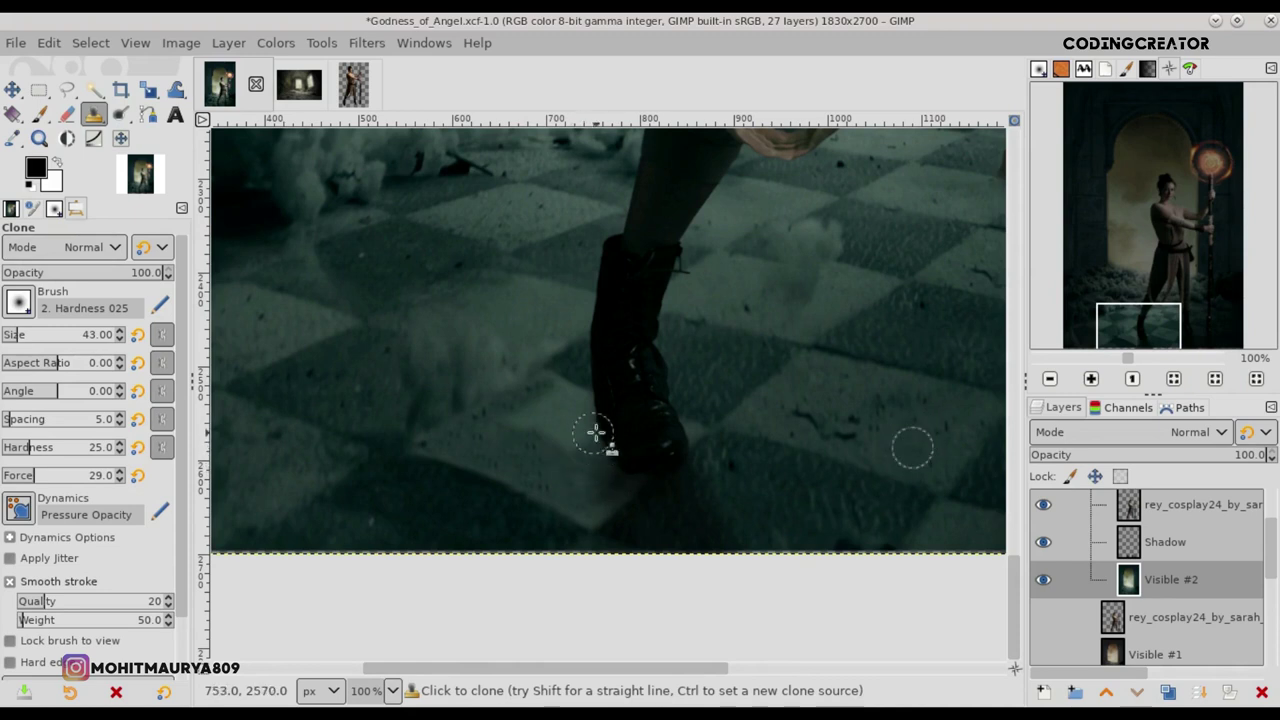
{"action": "left_click_drag", "start_coordinate": [612, 440], "coordinate": [505, 413]}
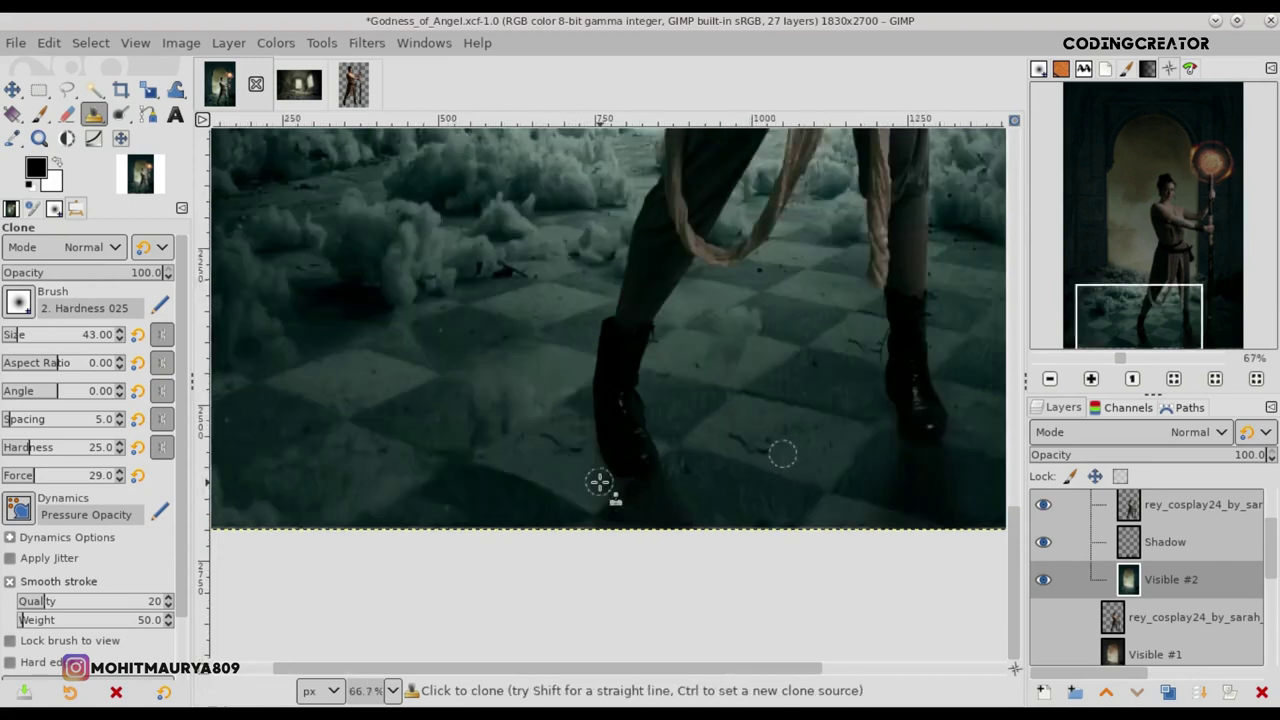
Step: Resample the clone source from clean floor patches left of the boot
{"action": "left_click", "coordinate": [361, 371], "text": "ctrl"}
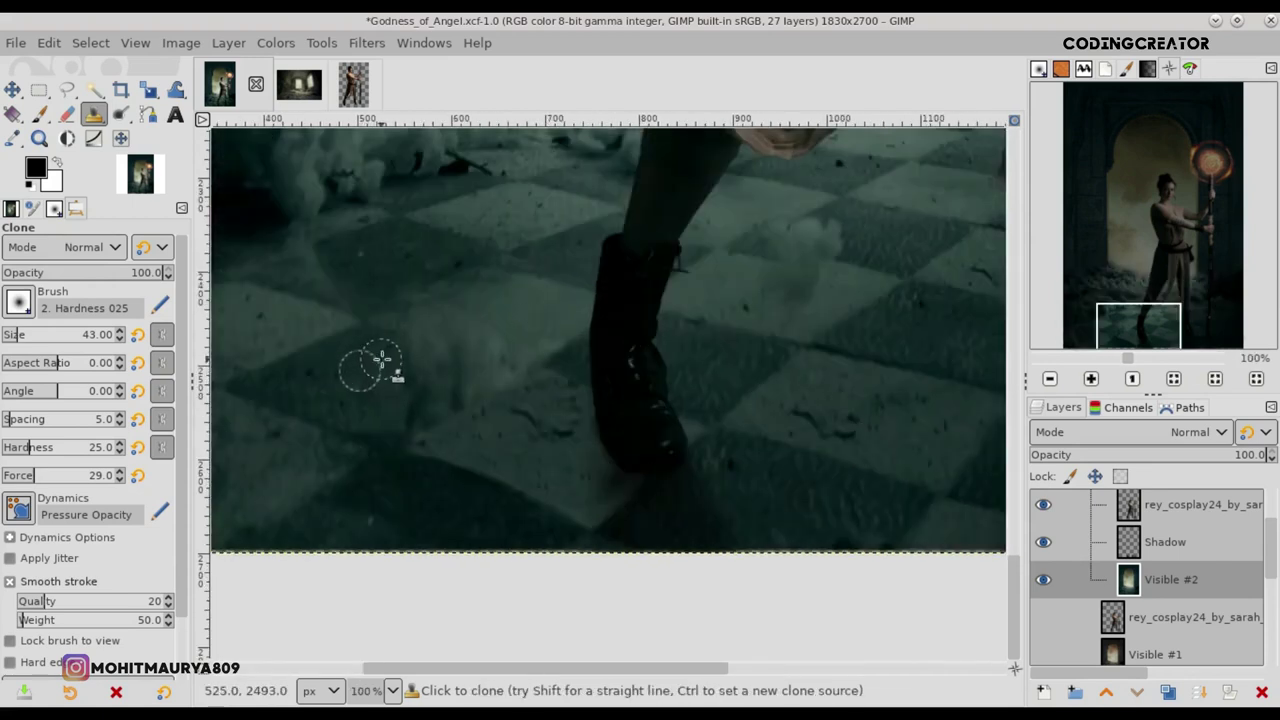
{"action": "left_click", "coordinate": [368, 396], "text": "ctrl"}
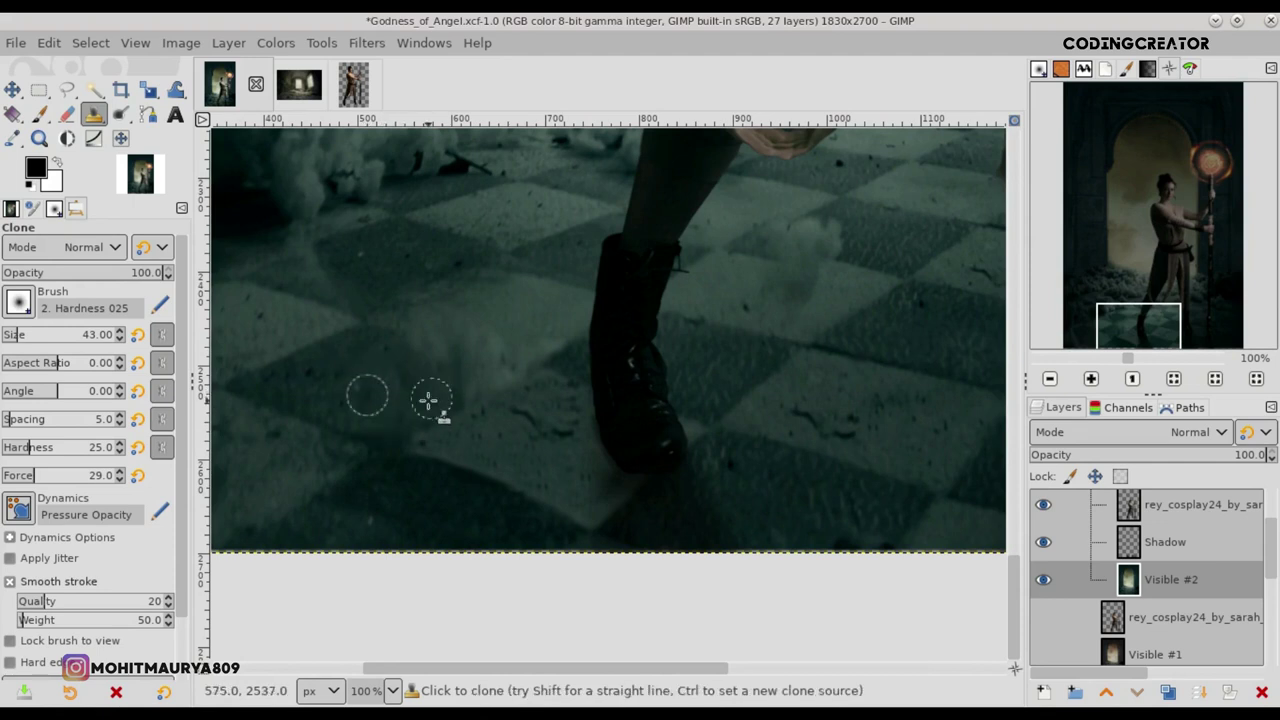
{"action": "left_click", "coordinate": [389, 349], "text": "ctrl"}
{"action": "left_click", "coordinate": [460, 380], "text": "ctrl"}
{"action": "left_click", "coordinate": [545, 312], "text": "ctrl"}
{"action": "left_click", "coordinate": [520, 312], "text": "ctrl"}
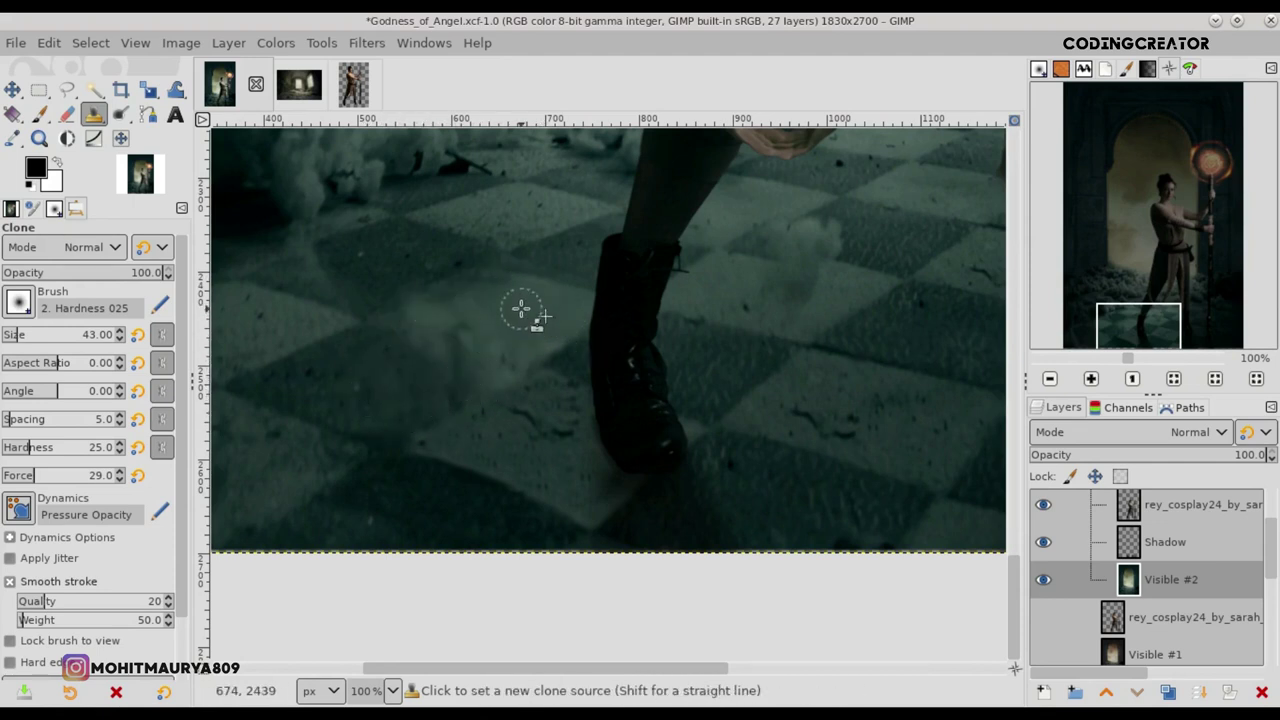
{"action": "left_click", "coordinate": [505, 274], "text": "ctrl"}
{"action": "left_click", "coordinate": [522, 333], "text": "ctrl"}
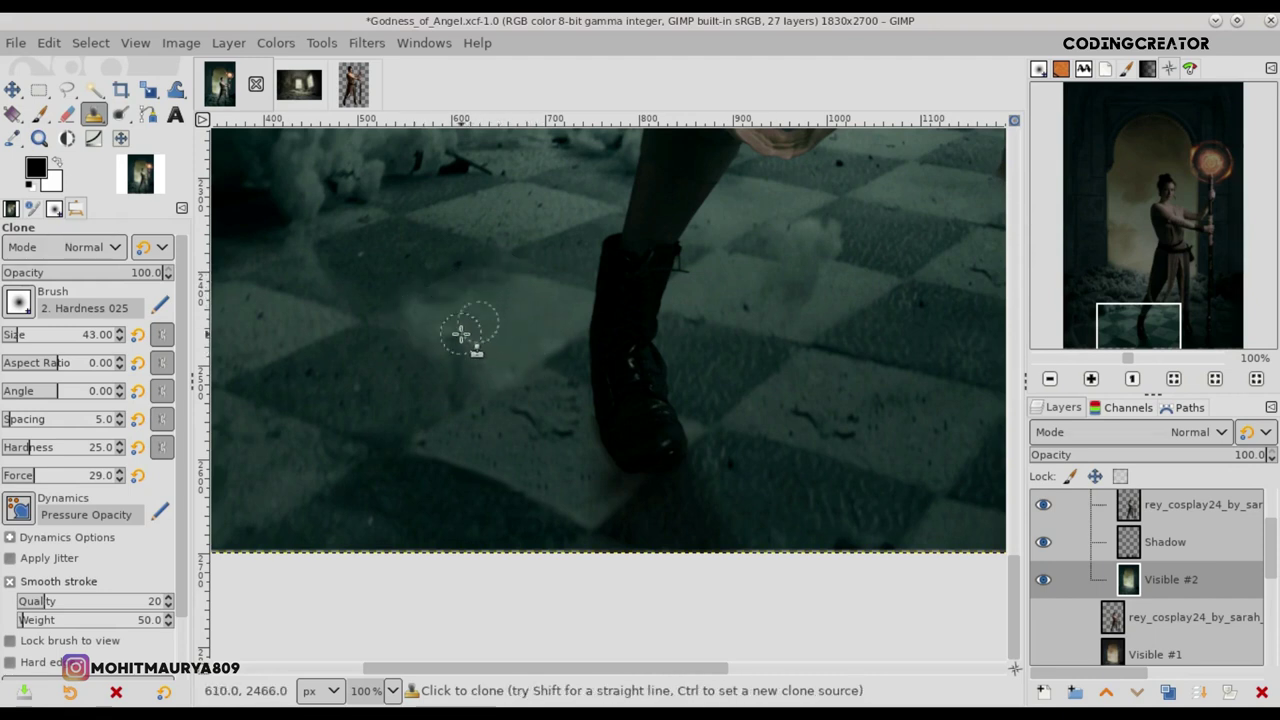
{"action": "left_click", "coordinate": [378, 372], "text": "ctrl"}
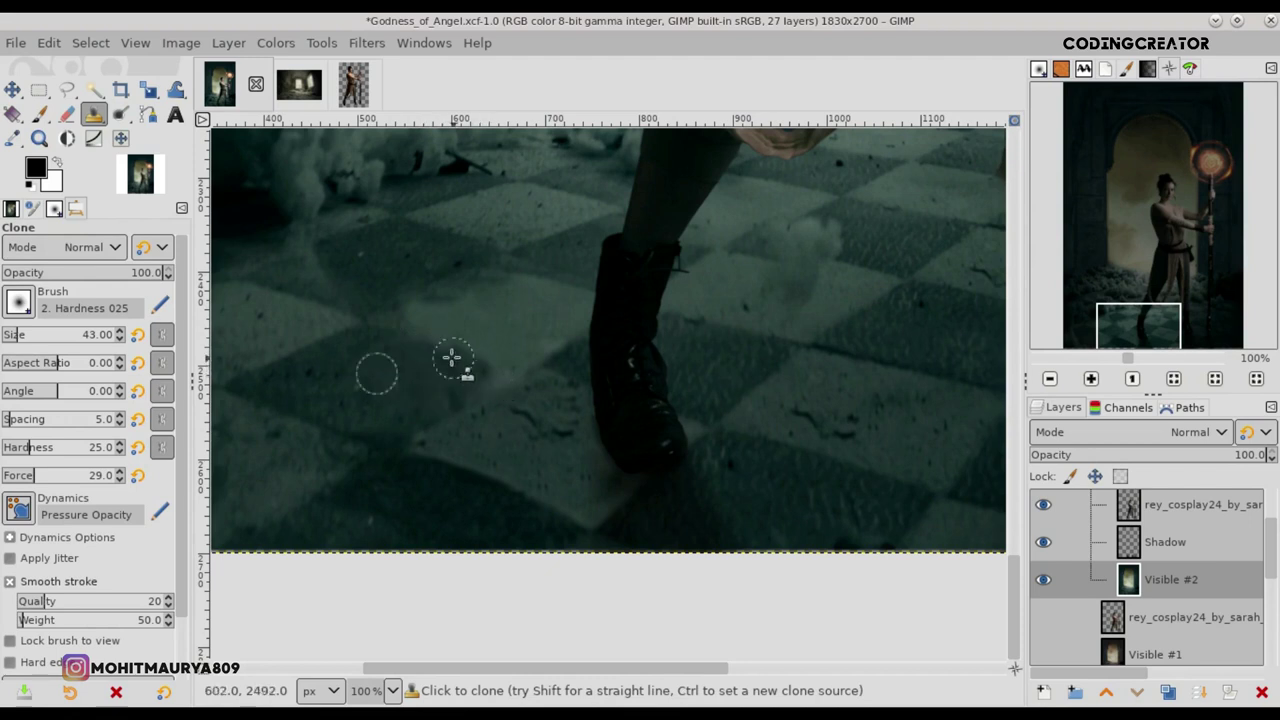
Step: Zoom out to review the smoothed floor tiles beside the boot
{"action": "scroll", "coordinate": [10, 338], "scroll_direction": "down", "scroll_amount": 10}
{"action": "type", "text": "10"}
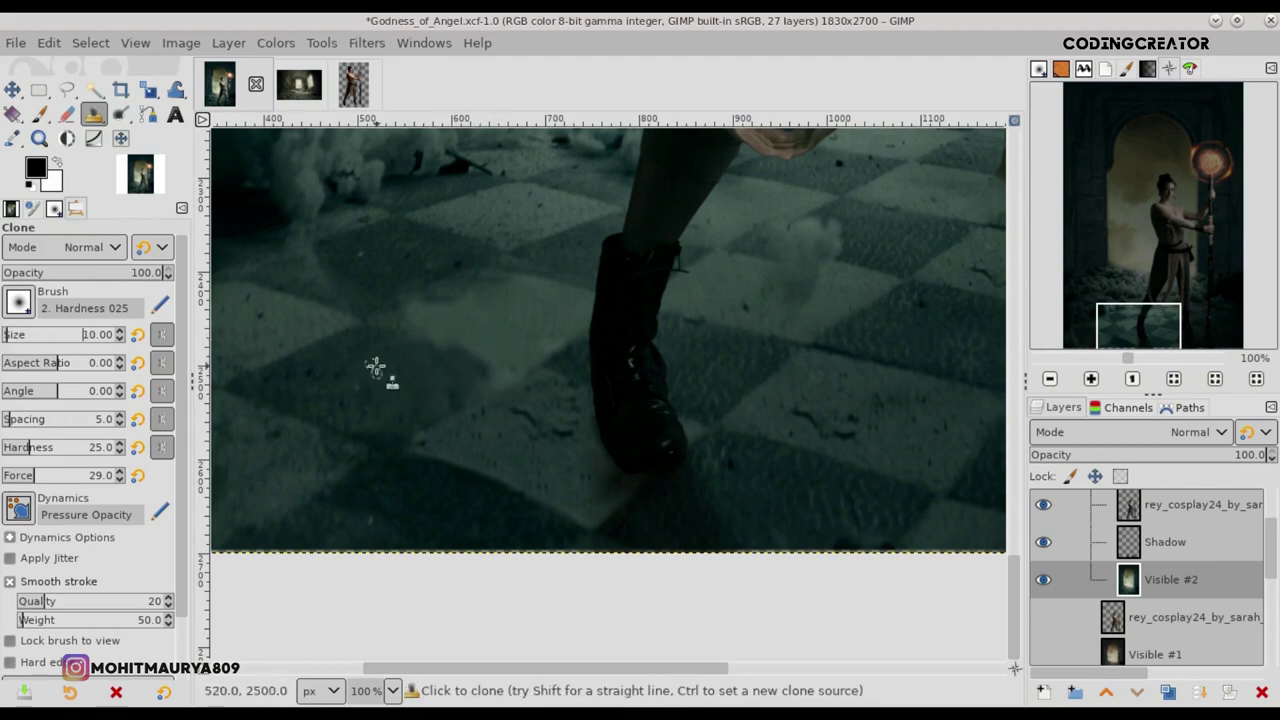
{"action": "scroll", "coordinate": [496, 371], "scroll_direction": "up", "scroll_amount": 2}
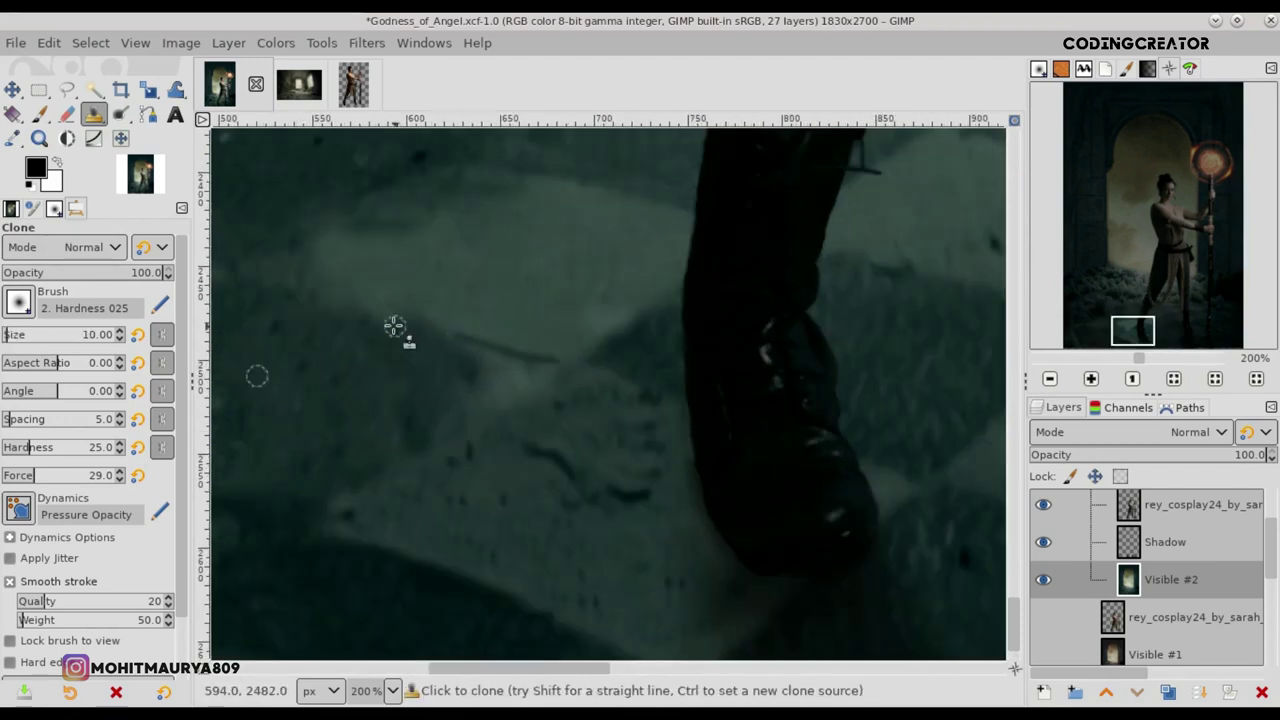
{"action": "scroll", "coordinate": [8, 340], "scroll_direction": "up", "scroll_amount": 12}
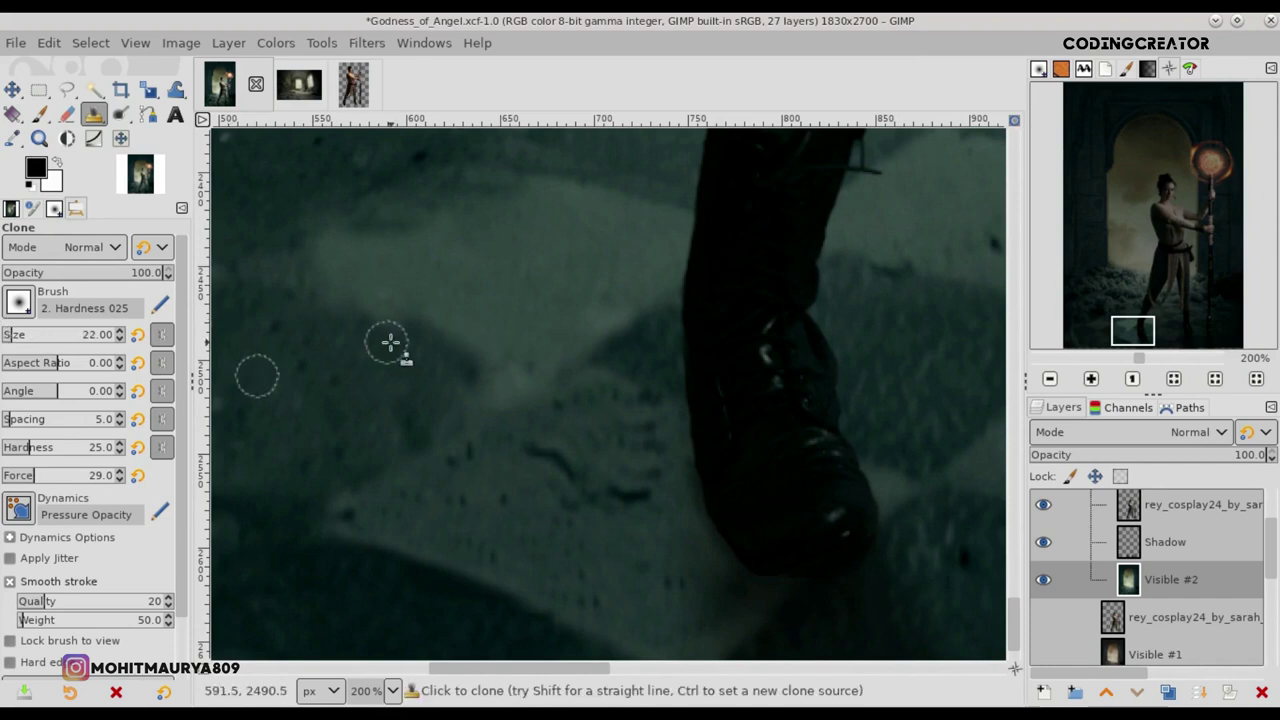
{"action": "scroll", "coordinate": [12, 340], "scroll_direction": "up", "scroll_amount": 15}
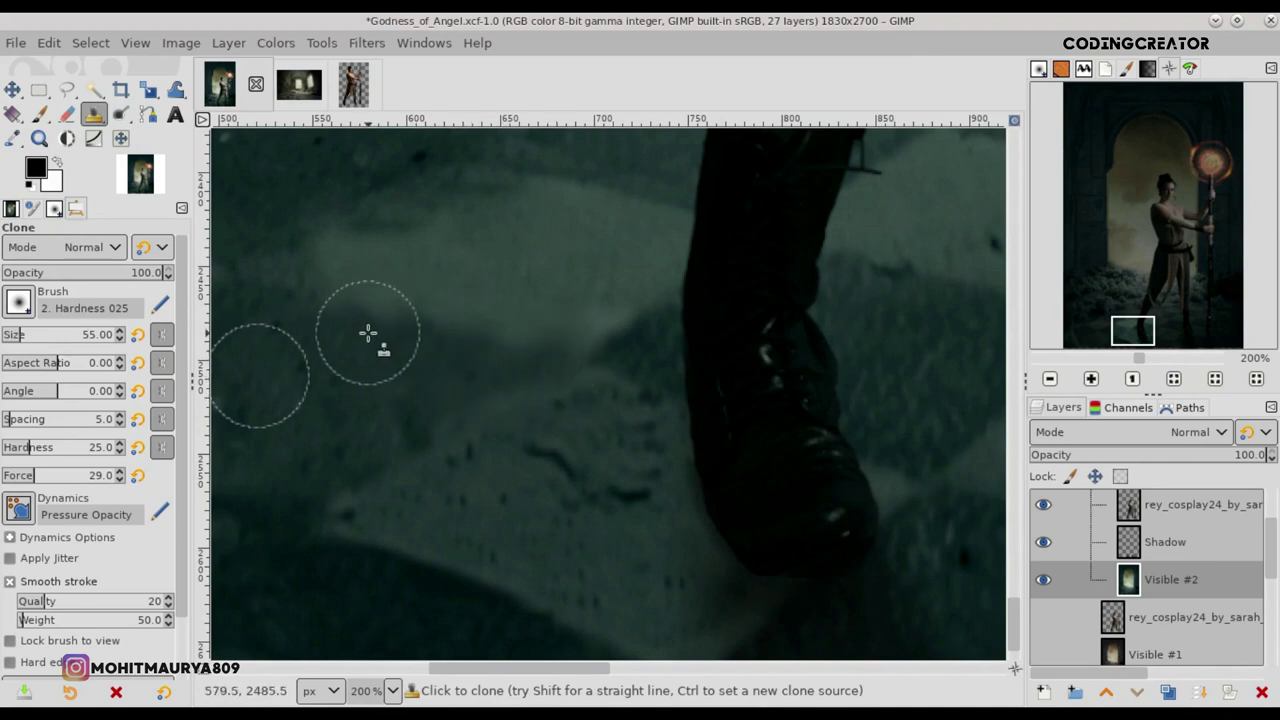
{"action": "scroll", "coordinate": [386, 337], "scroll_direction": "down", "scroll_amount": 2}
{"action": "scroll", "coordinate": [383, 333], "scroll_direction": "down", "scroll_amount": 1}
{"action": "scroll", "coordinate": [383, 333], "scroll_direction": "down", "scroll_amount": 3}
{"action": "scroll", "coordinate": [383, 333], "scroll_direction": "down", "scroll_amount": 1}
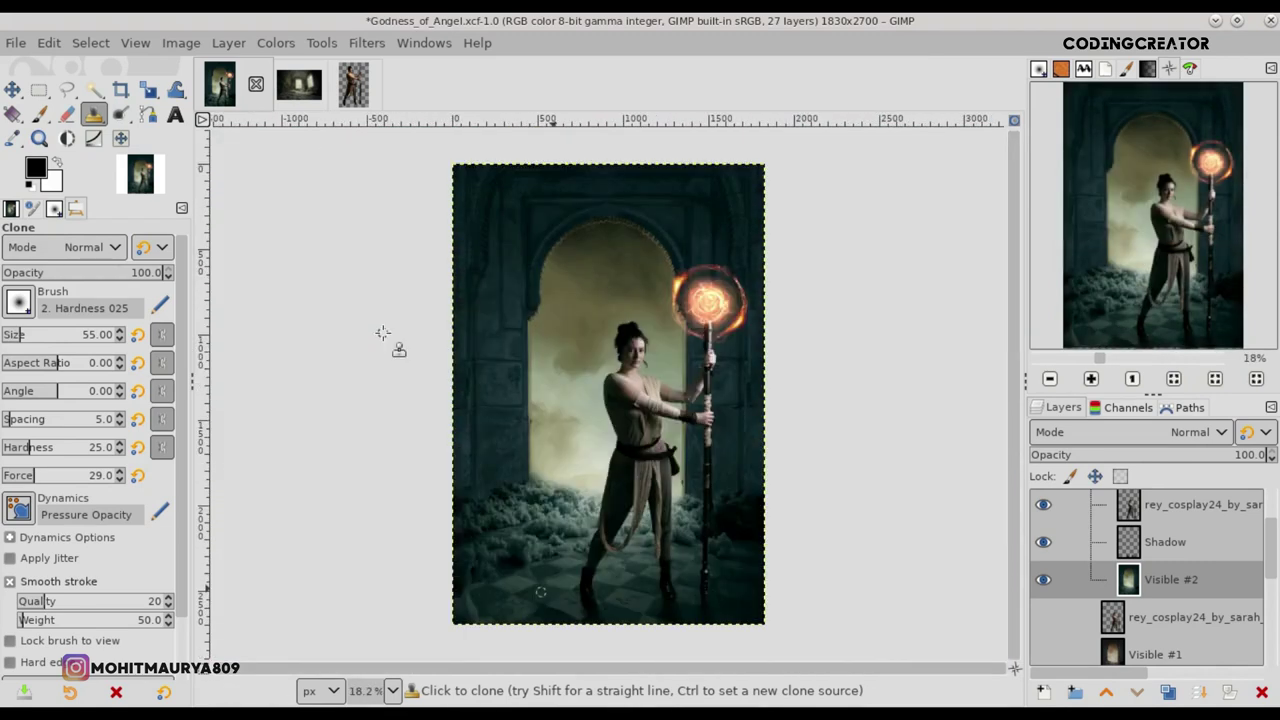
Step: Add a new empty layer above the Shadow layer
{"action": "left_click", "coordinate": [14, 91]}
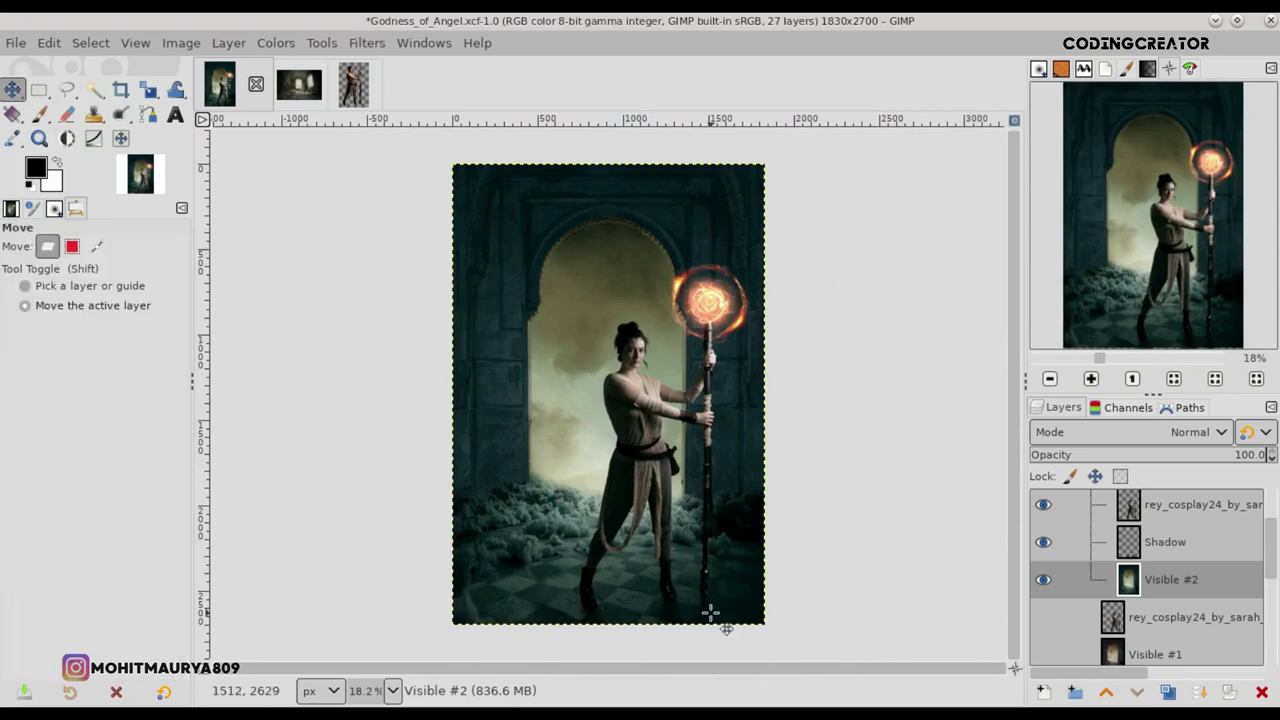
{"action": "left_click", "coordinate": [1121, 546]}
{"action": "key", "text": "shift+ctrl+n"}
{"action": "left_click", "coordinate": [1145, 678]}
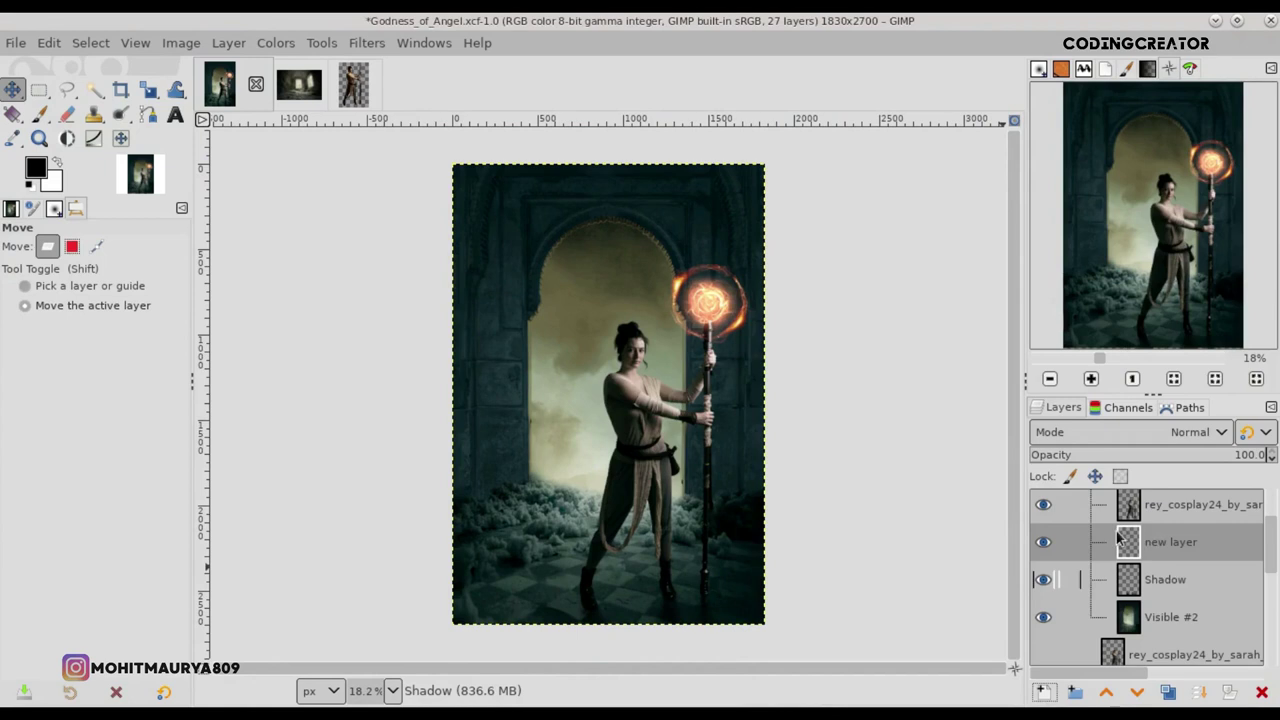
Step: Paint faint black shadow across the lower floor with a 419 px soft brush
{"action": "left_click", "coordinate": [33, 115]}
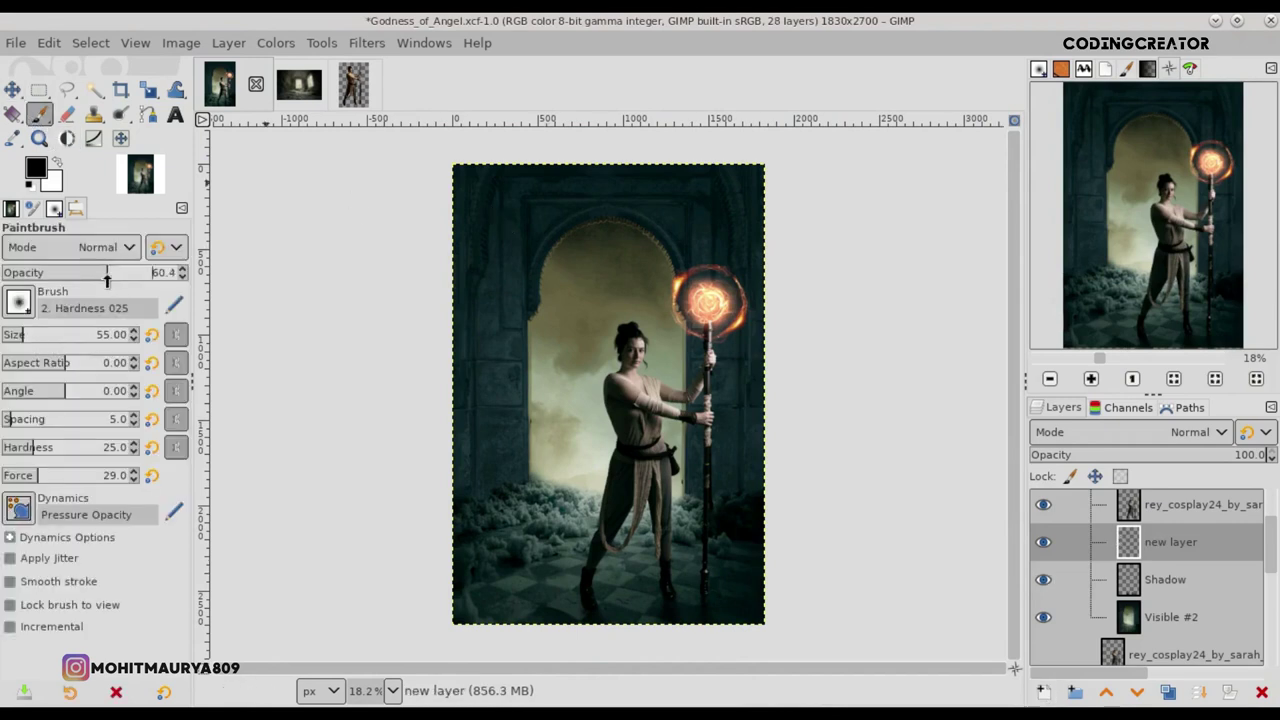
{"action": "left_click_drag", "start_coordinate": [31, 342], "coordinate": [72, 340]}
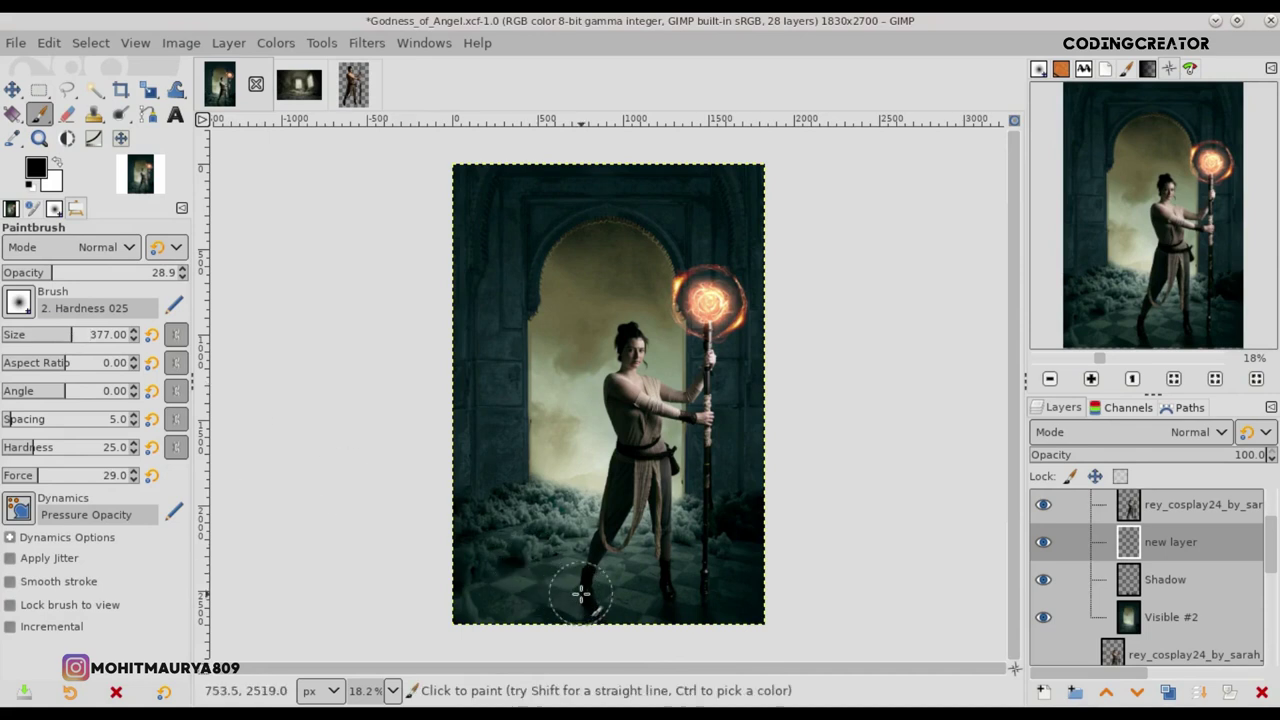
{"action": "scroll", "coordinate": [578, 591], "scroll_direction": "up", "scroll_amount": 2}
{"action": "scroll", "coordinate": [578, 591], "scroll_direction": "up", "scroll_amount": 1}
{"action": "scroll", "coordinate": [760, 560], "scroll_direction": "down", "scroll_amount": 1}
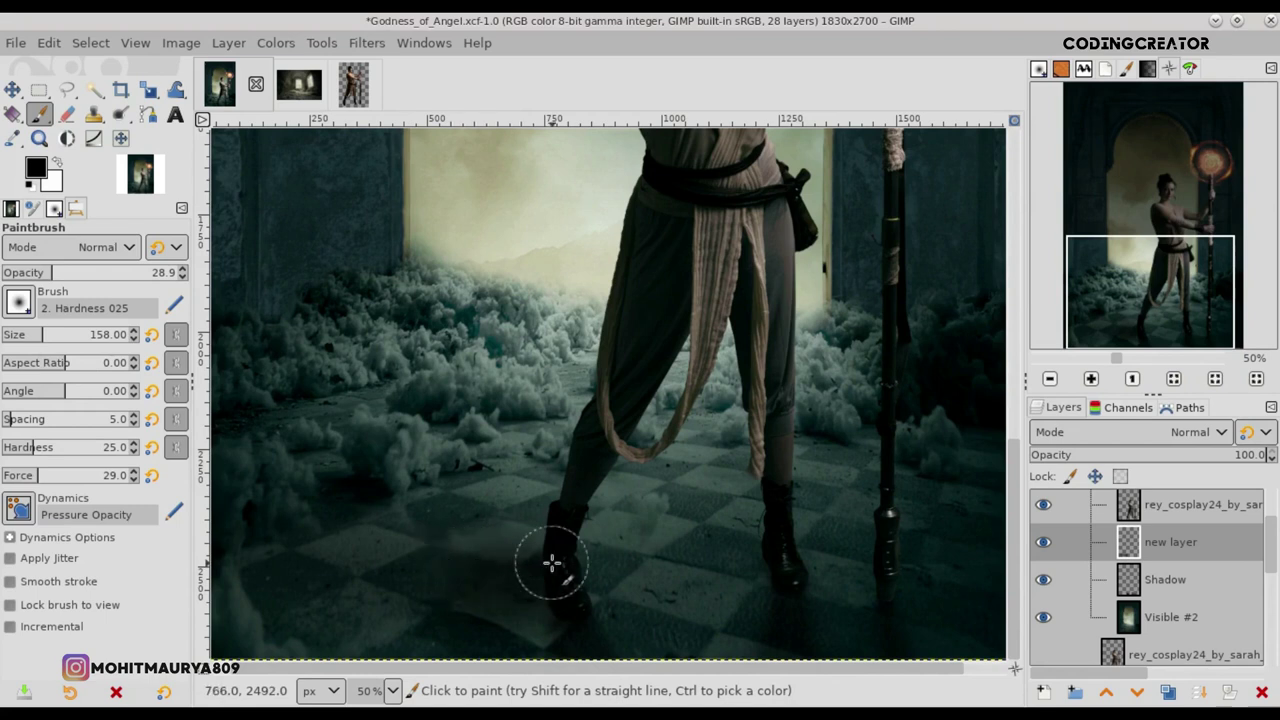
{"action": "key", "text": "bracketright"}
{"action": "key", "text": "bracketright"}
{"action": "key", "text": "bracketright"}
{"action": "key", "text": "bracketright"}
{"action": "key", "text": "bracketright"}
{"action": "key", "text": "bracketright"}
{"action": "key", "text": "bracketright"}
{"action": "key", "text": "bracketright"}
{"action": "key", "text": "bracketright"}
{"action": "key", "text": "bracketright"}
{"action": "key", "text": "bracketright"}
{"action": "key", "text": "bracketright"}
{"action": "mouse_move", "coordinate": [431, 525]}
{"action": "left_mouse_down"}
{"action": "mouse_move", "coordinate": [431, 577]}
{"action": "mouse_move", "coordinate": [449, 586]}
{"action": "mouse_move", "coordinate": [400, 591]}
{"action": "mouse_move", "coordinate": [291, 559]}
{"action": "left_mouse_up"}
{"action": "scroll", "coordinate": [291, 559], "scroll_direction": "down", "scroll_amount": 2}
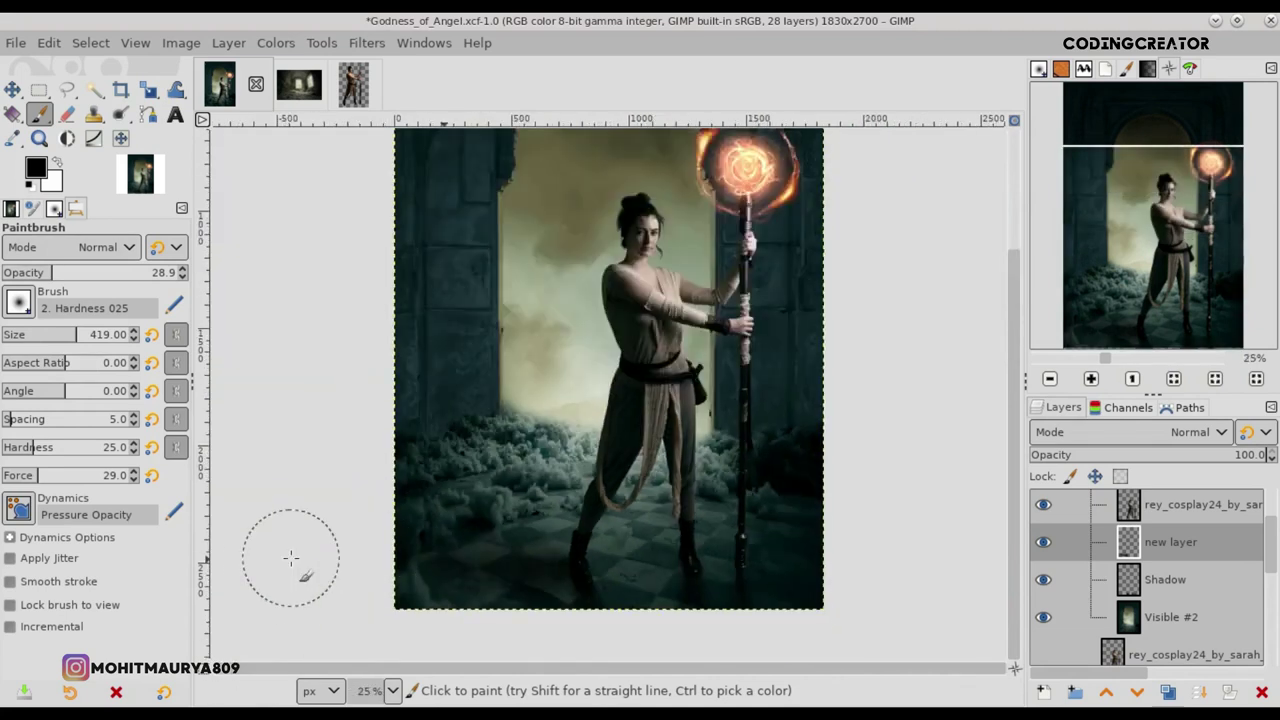
{"action": "scroll", "coordinate": [419, 547], "scroll_direction": "up", "scroll_amount": 1}
{"action": "mouse_move", "coordinate": [437, 578]}
{"action": "left_mouse_down"}
{"action": "mouse_move", "coordinate": [557, 566]}
{"action": "mouse_move", "coordinate": [536, 585]}
{"action": "left_mouse_up"}
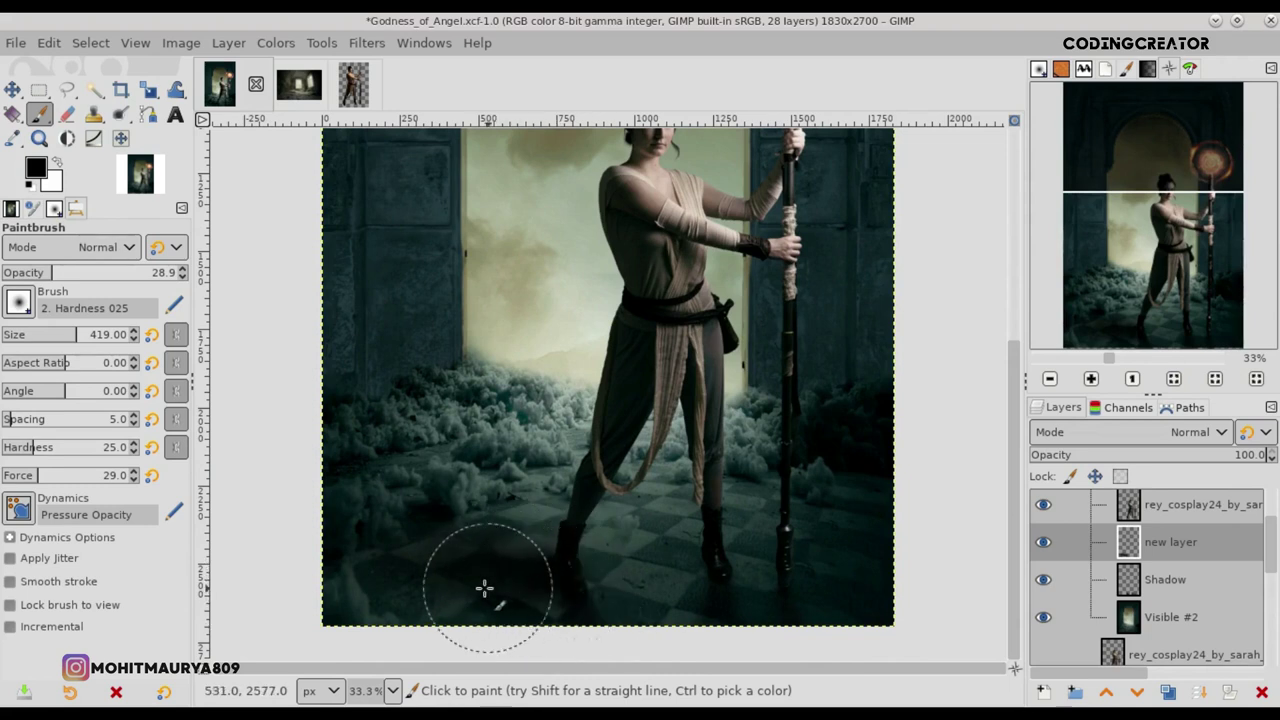
Step: At brush opacity 15, deepen the shadows around the feet and right boot
{"action": "left_click", "coordinate": [30, 273]}
{"action": "mouse_move", "coordinate": [410, 567]}
{"action": "left_mouse_down"}
{"action": "mouse_move", "coordinate": [394, 577]}
{"action": "mouse_move", "coordinate": [390, 566]}
{"action": "left_mouse_up"}
{"action": "mouse_move", "coordinate": [501, 550]}
{"action": "left_mouse_down"}
{"action": "mouse_move", "coordinate": [543, 543]}
{"action": "mouse_move", "coordinate": [571, 586]}
{"action": "mouse_move", "coordinate": [443, 594]}
{"action": "mouse_move", "coordinate": [762, 568]}
{"action": "left_mouse_up"}
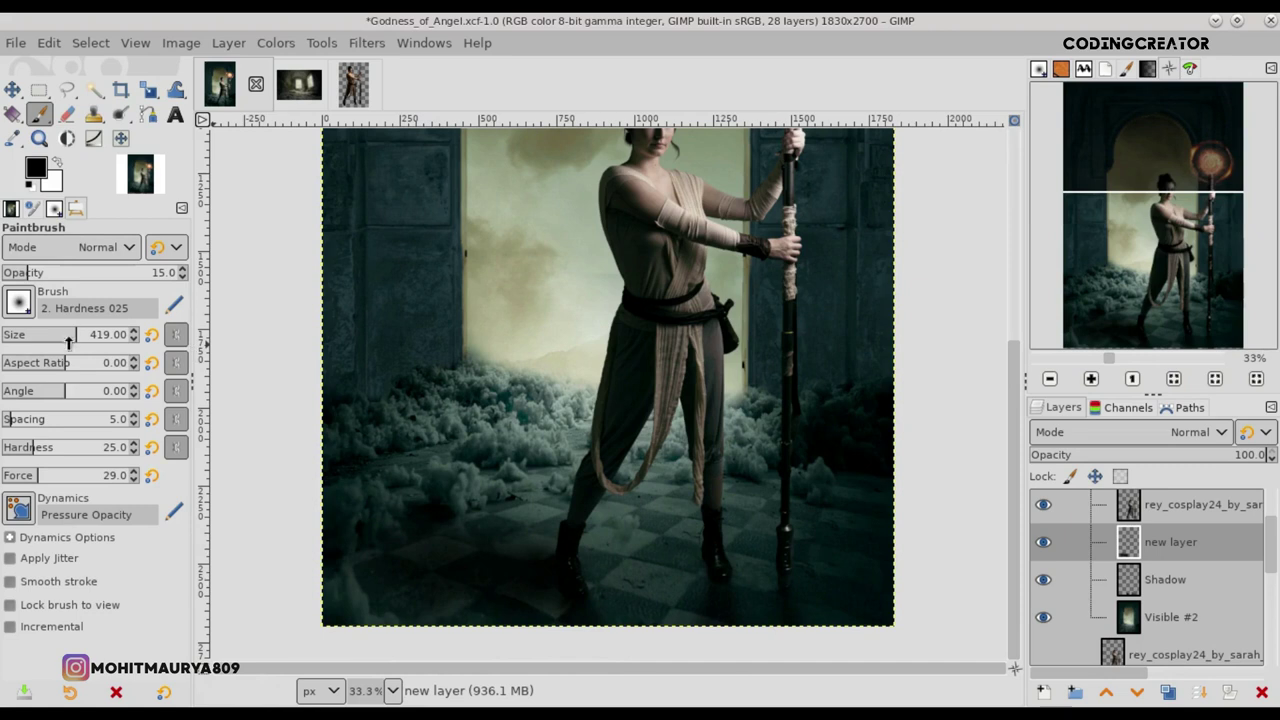
{"action": "scroll", "coordinate": [714, 530], "scroll_direction": "up", "scroll_amount": 2, "text": "ctrl"}
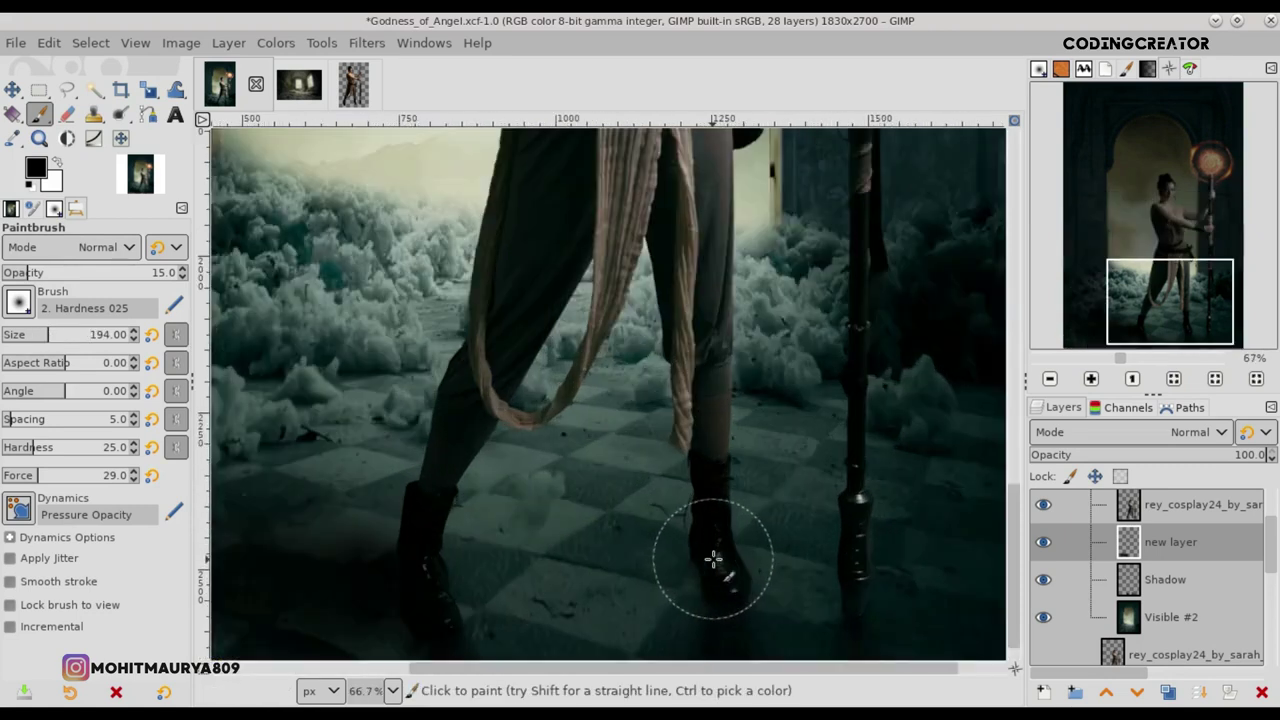
{"action": "mouse_move", "coordinate": [672, 550]}
{"action": "left_mouse_down"}
{"action": "mouse_move", "coordinate": [714, 571]}
{"action": "mouse_move", "coordinate": [651, 589]}
{"action": "mouse_move", "coordinate": [686, 537]}
{"action": "mouse_move", "coordinate": [709, 569]}
{"action": "mouse_move", "coordinate": [680, 554]}
{"action": "mouse_move", "coordinate": [720, 567]}
{"action": "mouse_move", "coordinate": [586, 623]}
{"action": "mouse_move", "coordinate": [514, 600]}
{"action": "mouse_move", "coordinate": [509, 543]}
{"action": "mouse_move", "coordinate": [675, 590]}
{"action": "mouse_move", "coordinate": [557, 560]}
{"action": "mouse_move", "coordinate": [680, 549]}
{"action": "mouse_move", "coordinate": [597, 543]}
{"action": "mouse_move", "coordinate": [654, 578]}
{"action": "mouse_move", "coordinate": [529, 634]}
{"action": "mouse_move", "coordinate": [594, 640]}
{"action": "mouse_move", "coordinate": [514, 537]}
{"action": "left_mouse_up"}
{"action": "scroll", "coordinate": [512, 538], "scroll_direction": "down", "scroll_amount": 4}
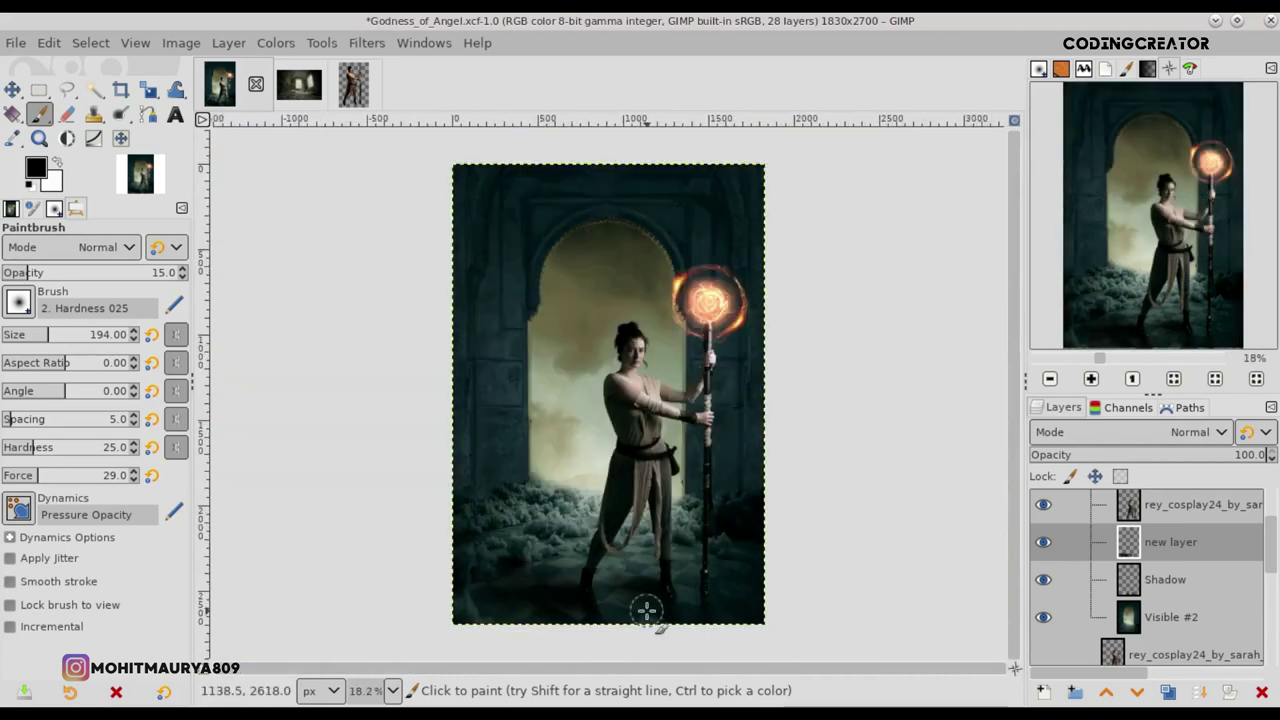
{"action": "scroll", "coordinate": [646, 606], "scroll_direction": "up", "scroll_amount": 2}
Step: Lightly soften the floor shadow with a 233 px Eraser
{"action": "left_click", "coordinate": [66, 113]}
{"action": "left_click_drag", "start_coordinate": [47, 334], "coordinate": [54, 334]}
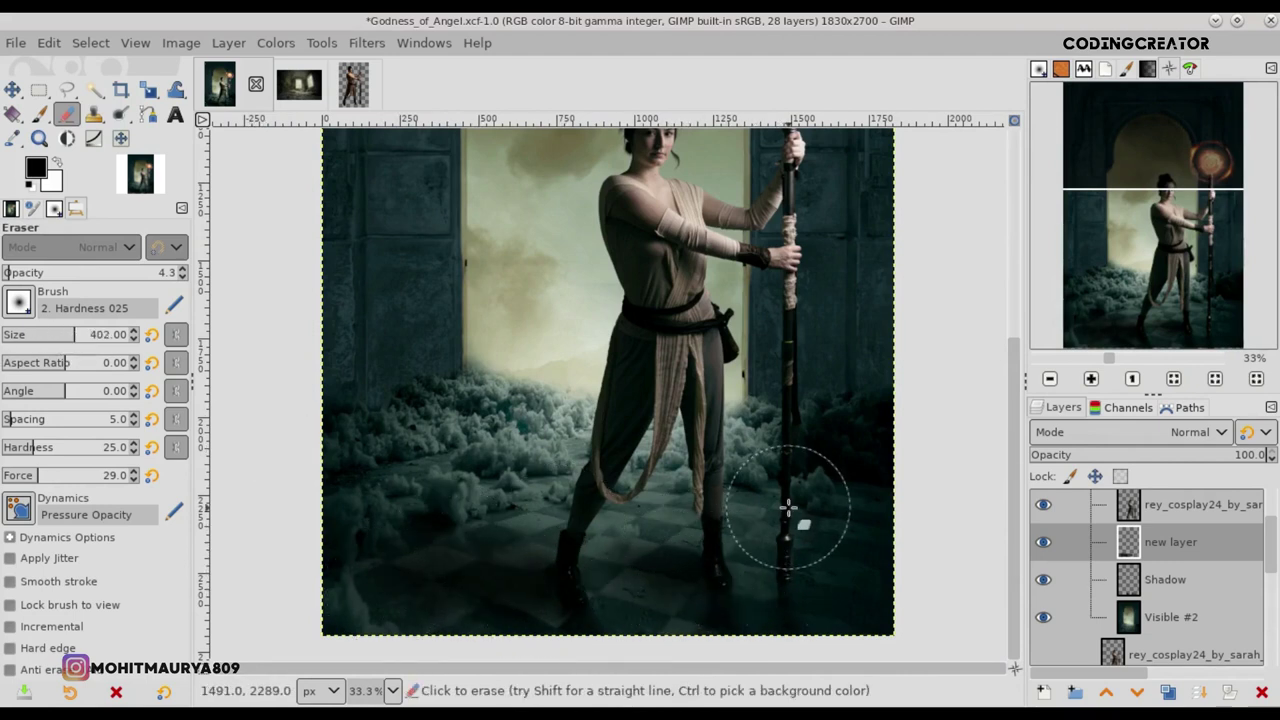
{"action": "left_click", "coordinate": [13, 89]}
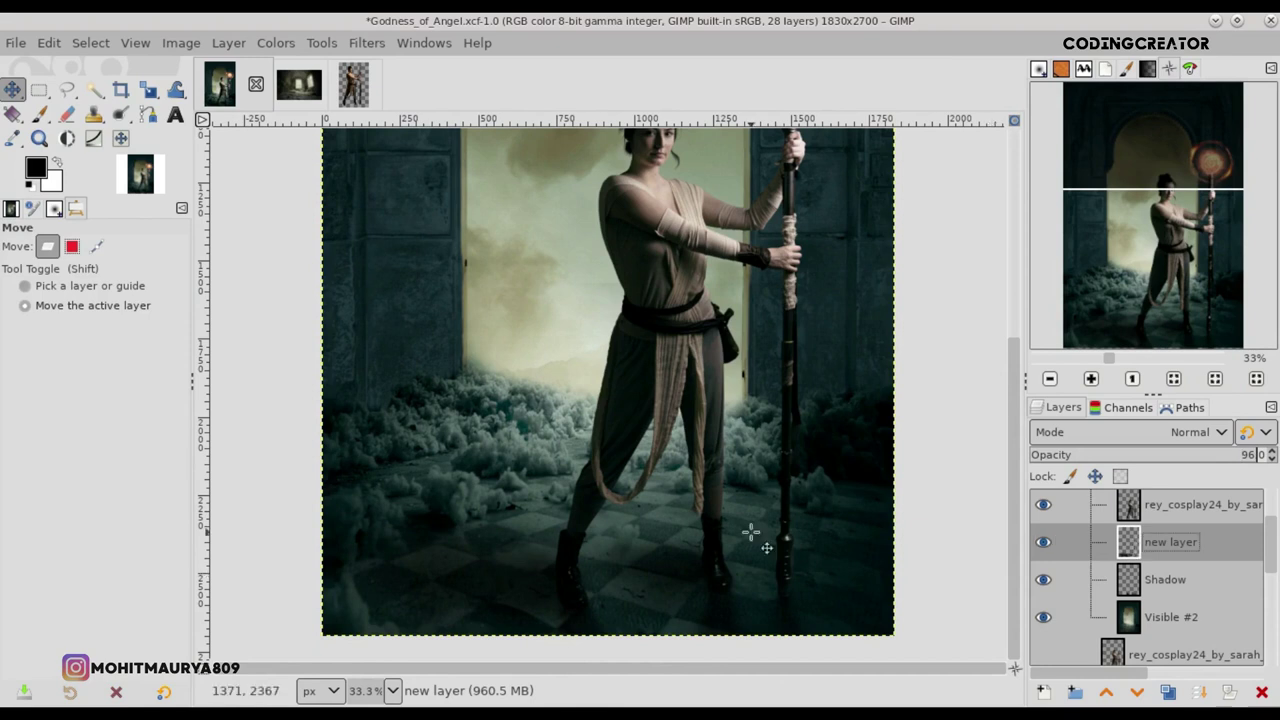
{"action": "scroll", "coordinate": [750, 532], "scroll_direction": "down", "scroll_amount": 2}
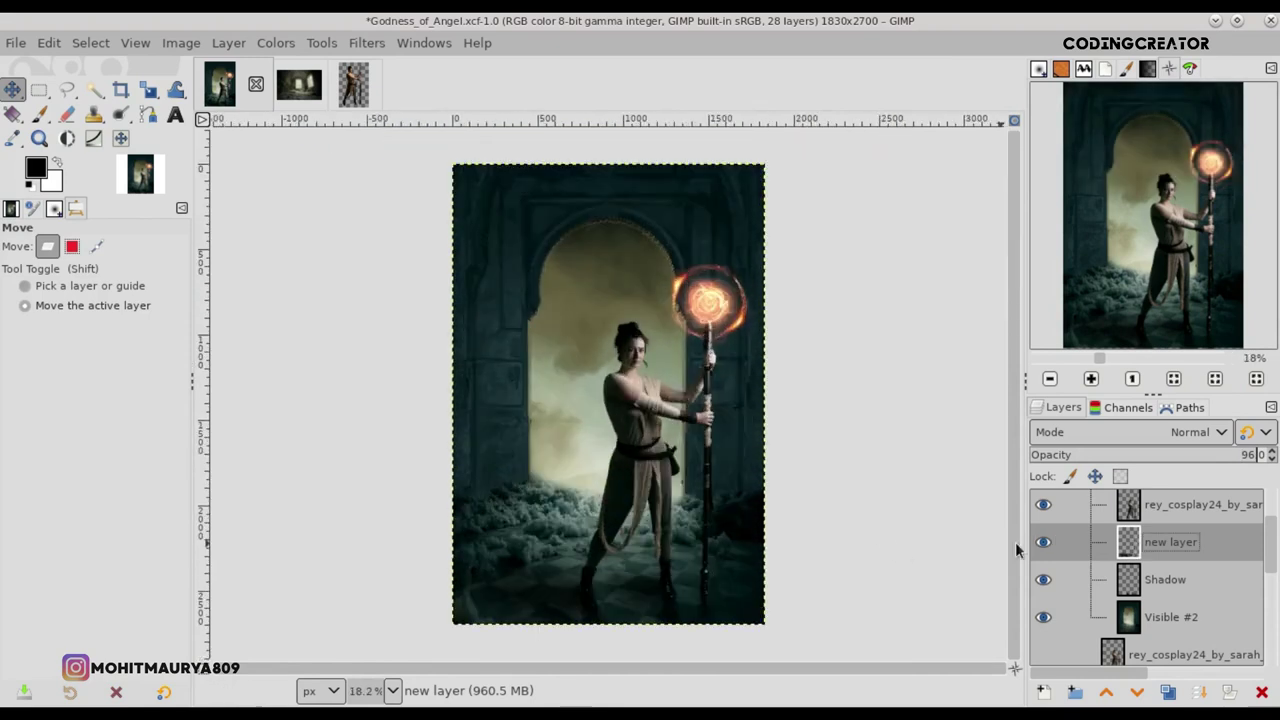
{"action": "scroll", "coordinate": [1270, 563], "scroll_direction": "up", "scroll_amount": 2}
Step: Duplicate the woman's layer in Layer Group #2 and hide the original
{"action": "left_click", "coordinate": [1090, 547]}
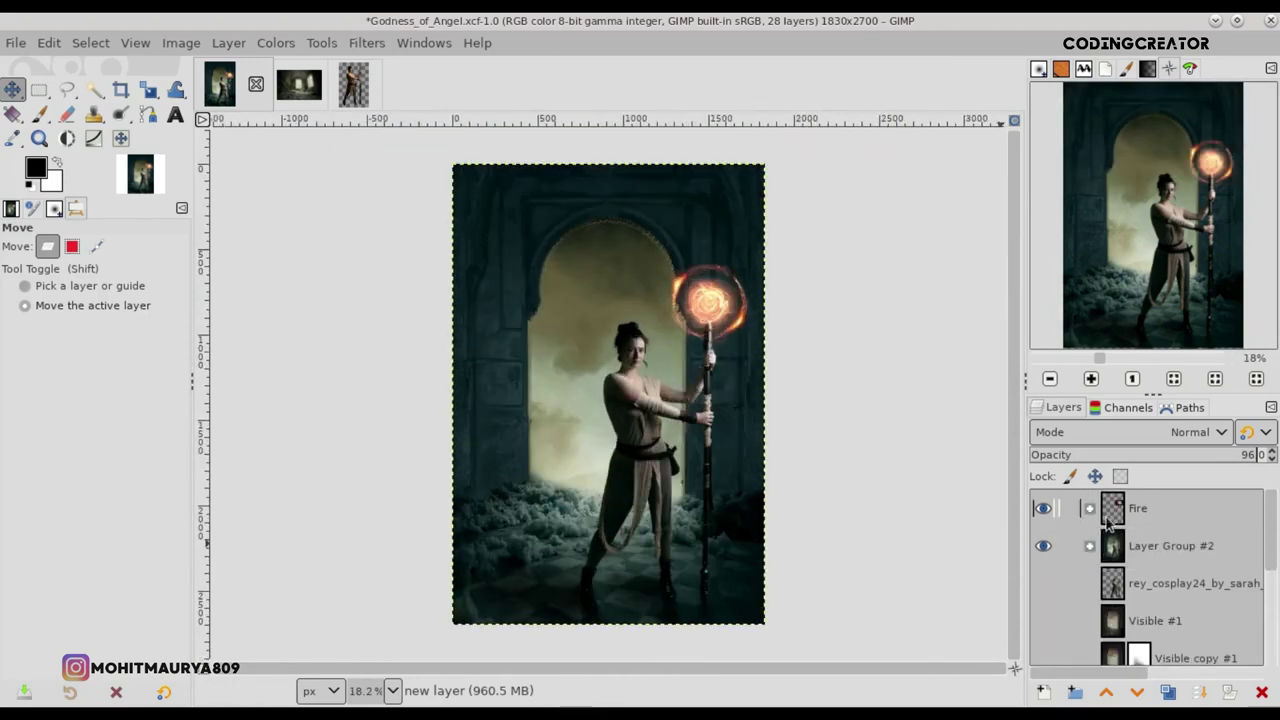
{"action": "left_click", "coordinate": [1110, 508]}
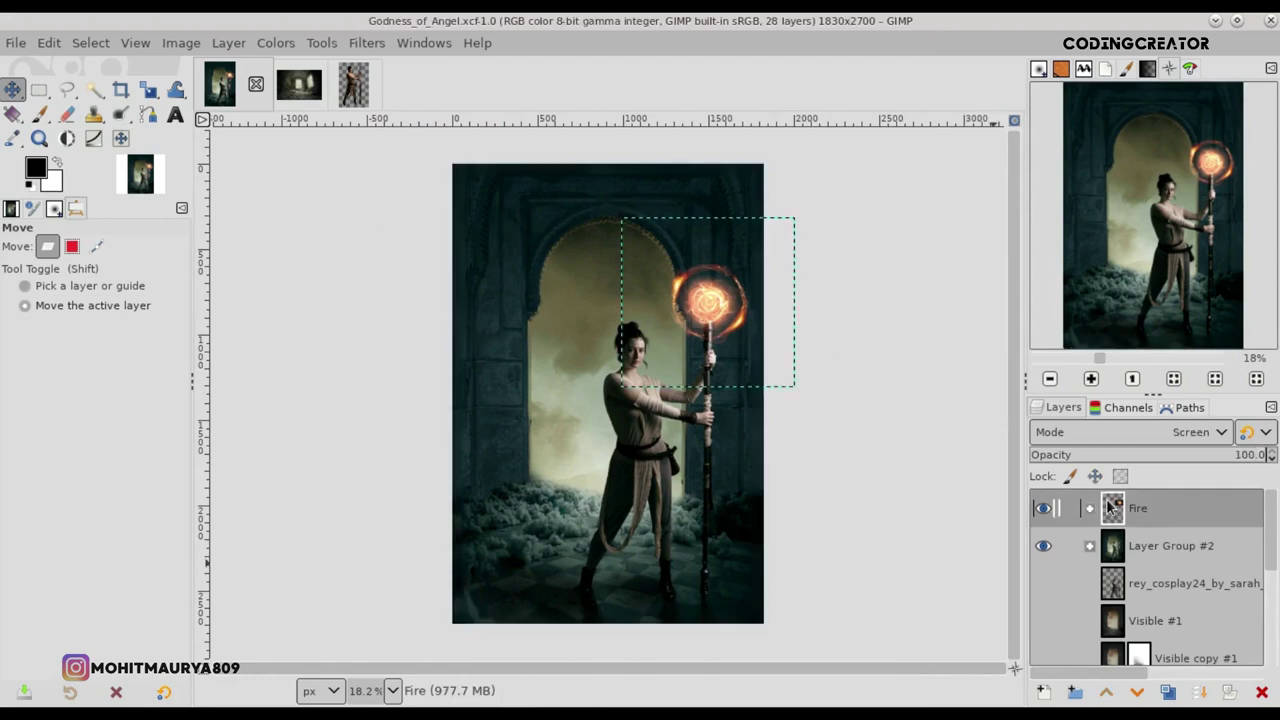
{"action": "left_click", "coordinate": [1088, 547]}
{"action": "left_click", "coordinate": [1185, 583]}
{"action": "left_click", "coordinate": [1168, 691]}
{"action": "left_click", "coordinate": [1046, 622]}
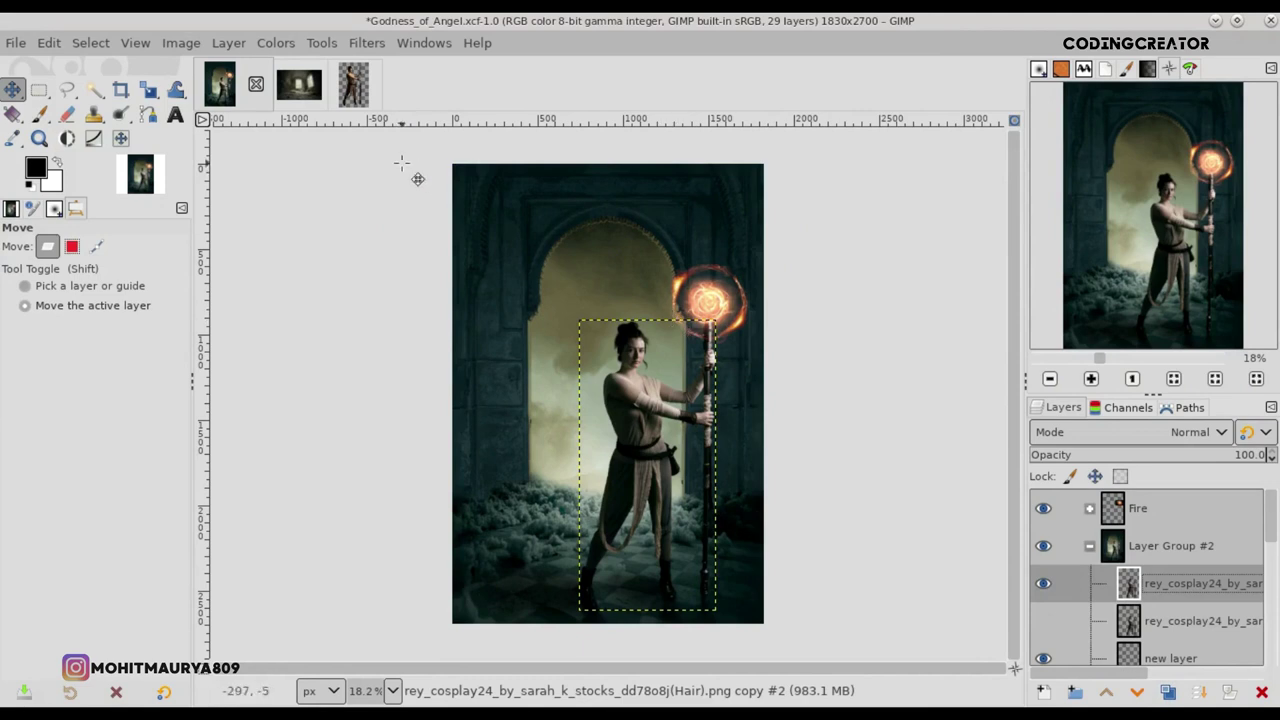
Step: Channel Mixer on the woman copy: Red in Red -0.057, Green and Blue in Red 2.000
{"action": "left_click", "coordinate": [277, 46]}
{"action": "mouse_move", "coordinate": [316, 428]}
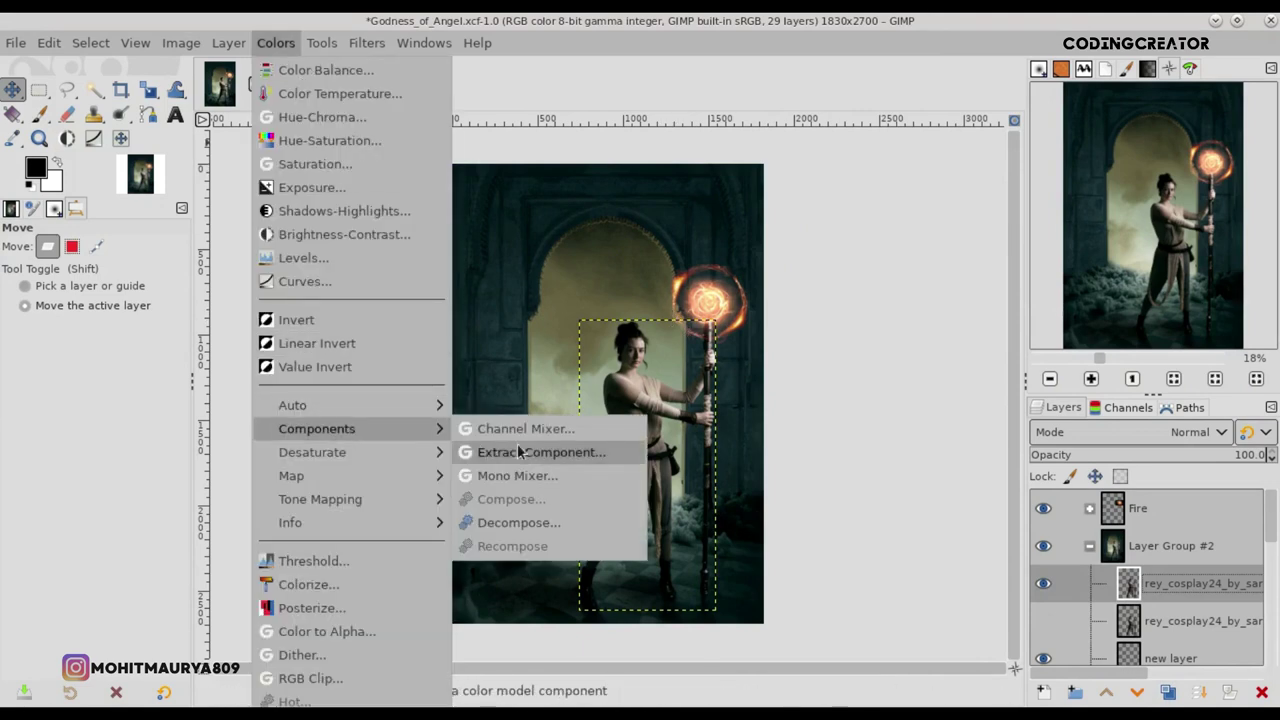
{"action": "left_click", "coordinate": [533, 438]}
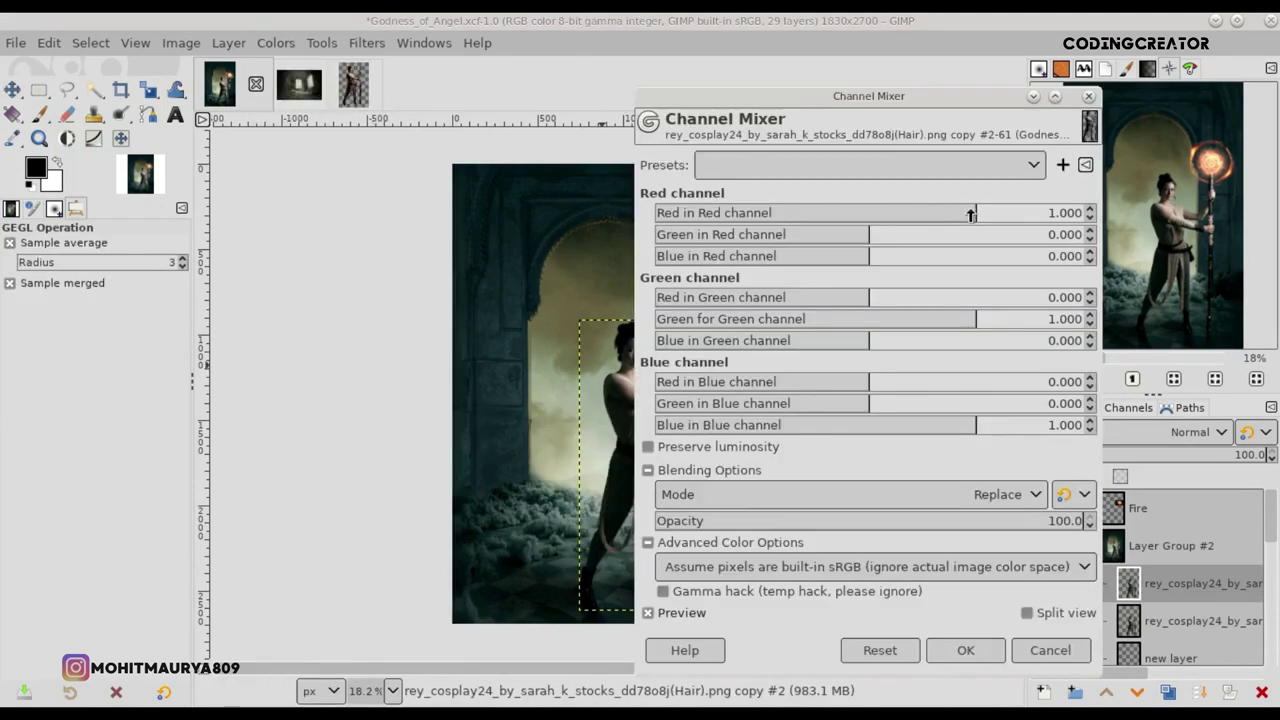
{"action": "left_click_drag", "start_coordinate": [950, 218], "coordinate": [876, 214]}
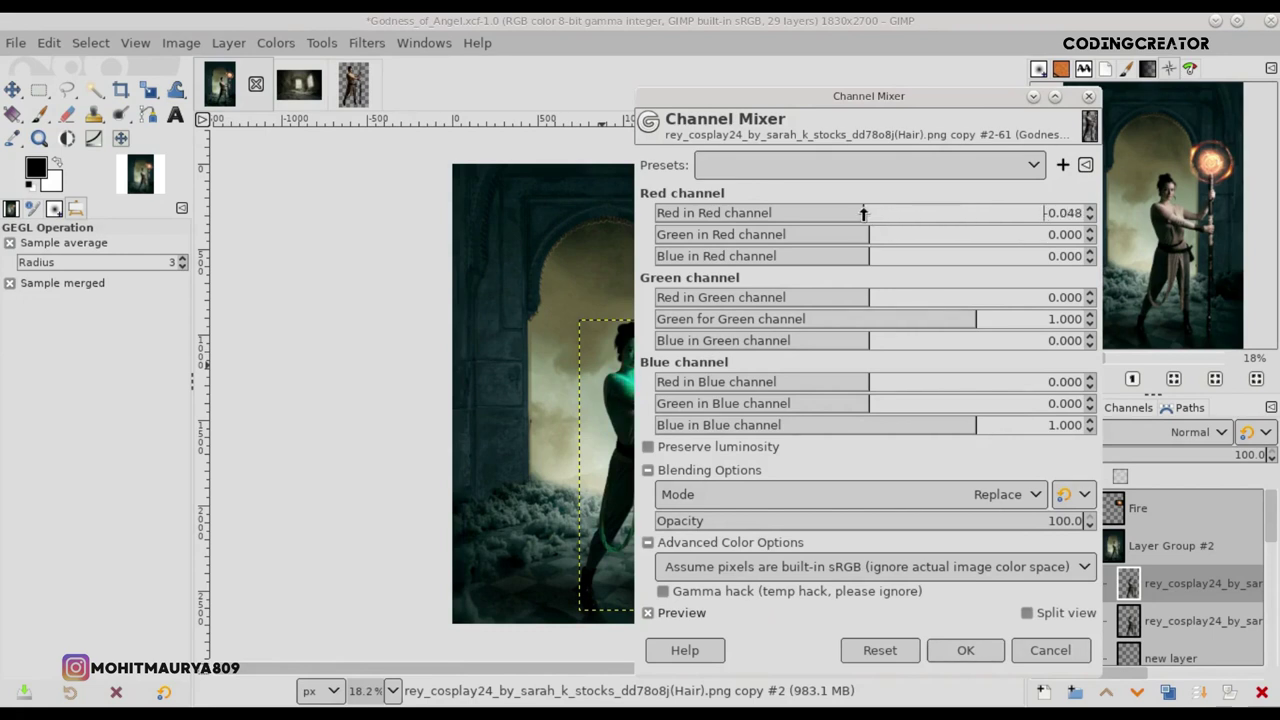
{"action": "left_click_drag", "start_coordinate": [871, 235], "coordinate": [1086, 237]}
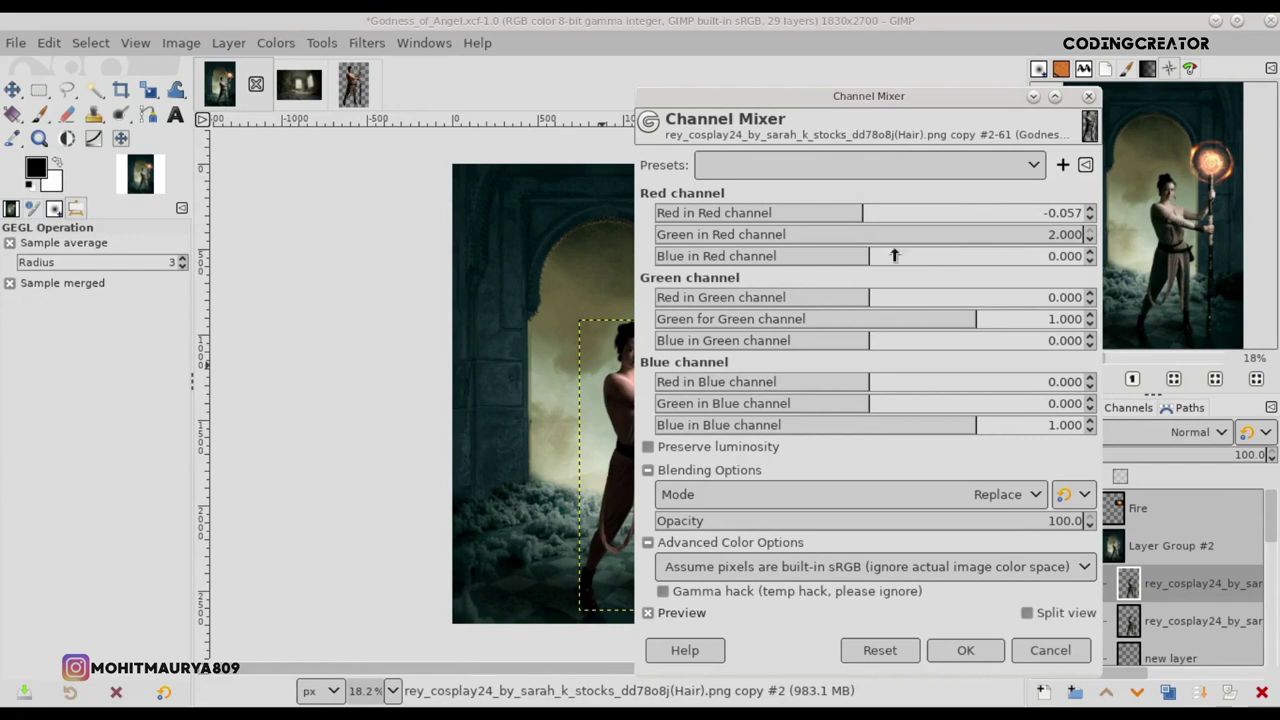
{"action": "left_click_drag", "start_coordinate": [894, 256], "coordinate": [1048, 263]}
{"action": "left_click_drag", "start_coordinate": [928, 105], "coordinate": [1061, 105]}
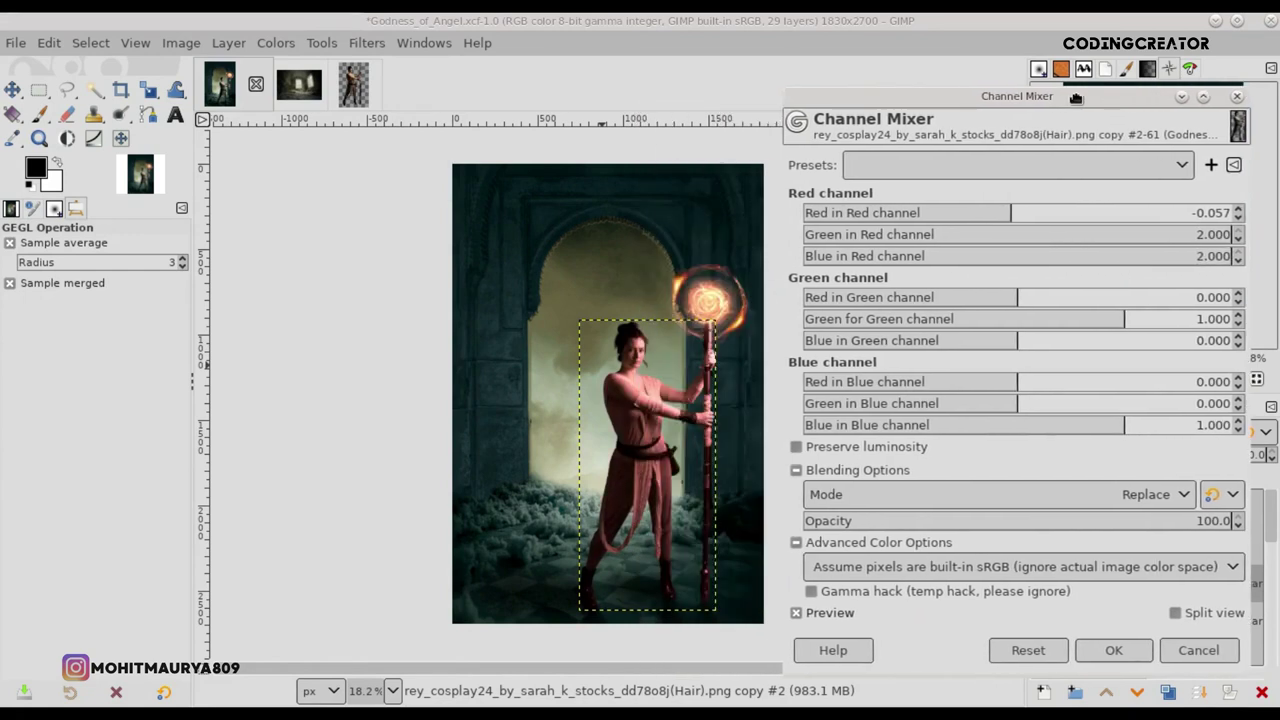
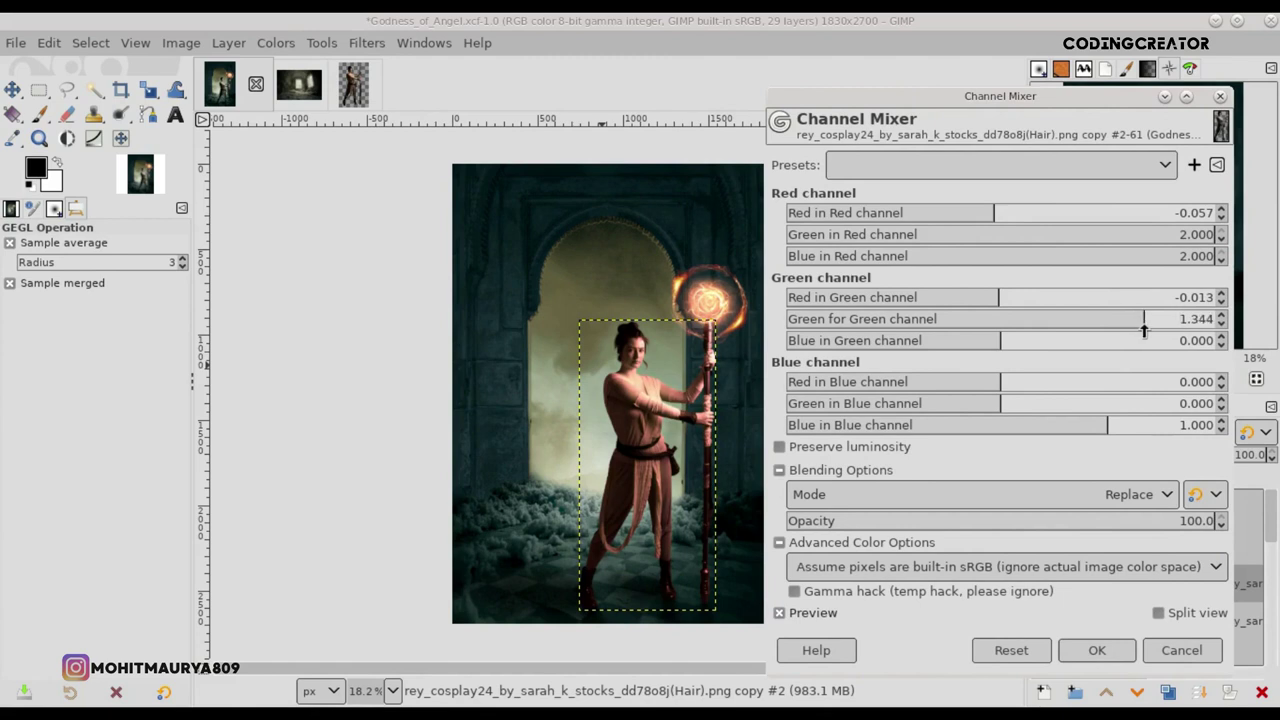
Step: In the Channel Mixer, set Blue in Green to 0.057, Green in Blue to 0.206 and Blue in Blue to 0.801
{"action": "left_click", "coordinate": [1023, 342]}
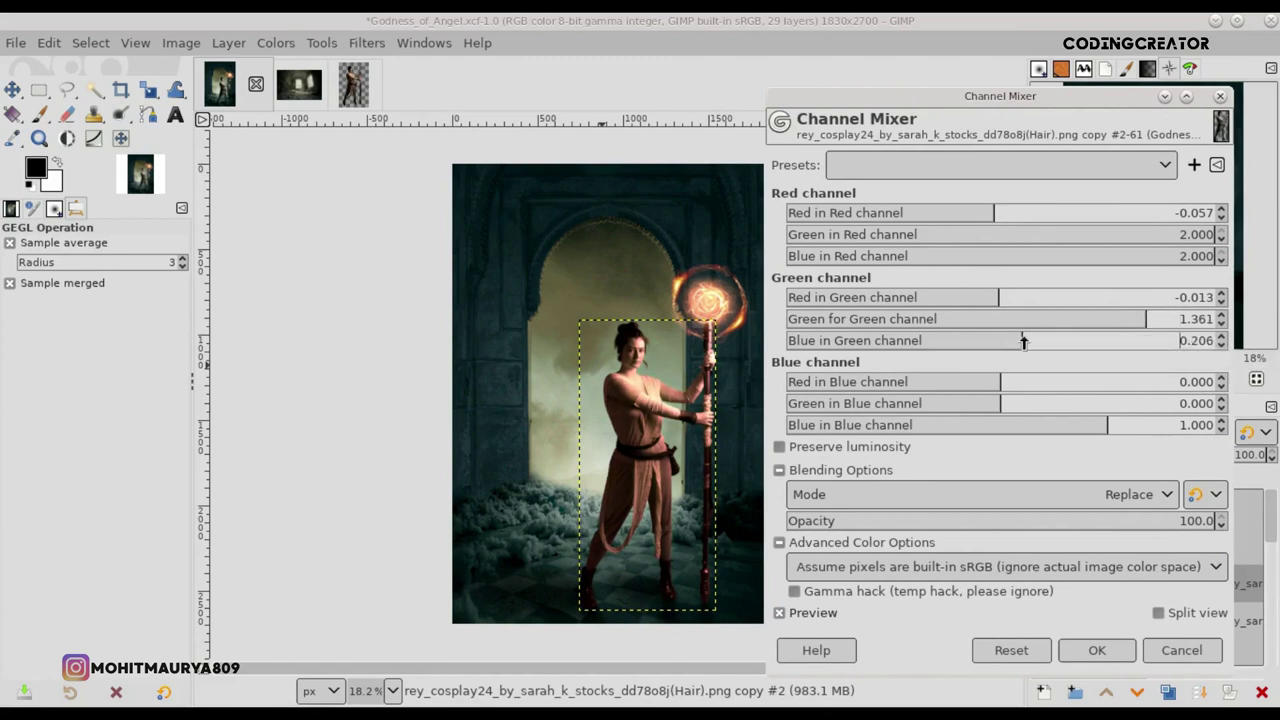
{"action": "left_click_drag", "start_coordinate": [1048, 343], "coordinate": [1040, 343]}
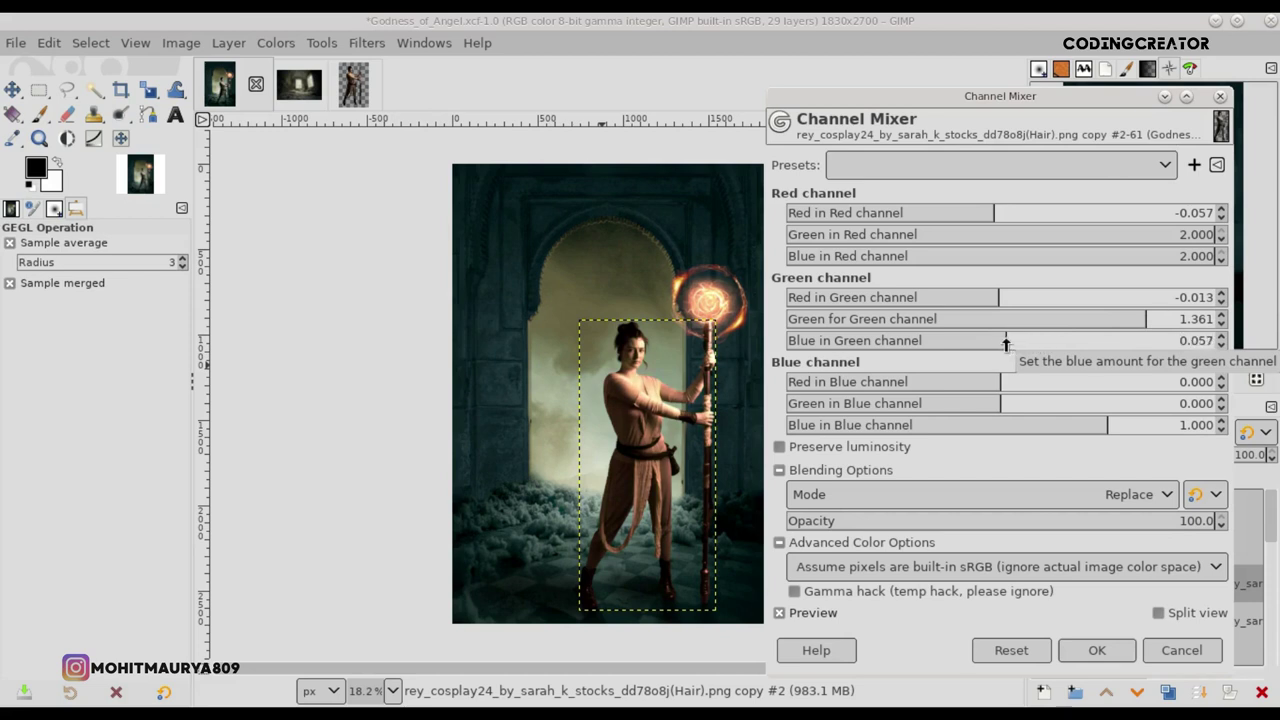
{"action": "left_click", "coordinate": [1007, 386]}
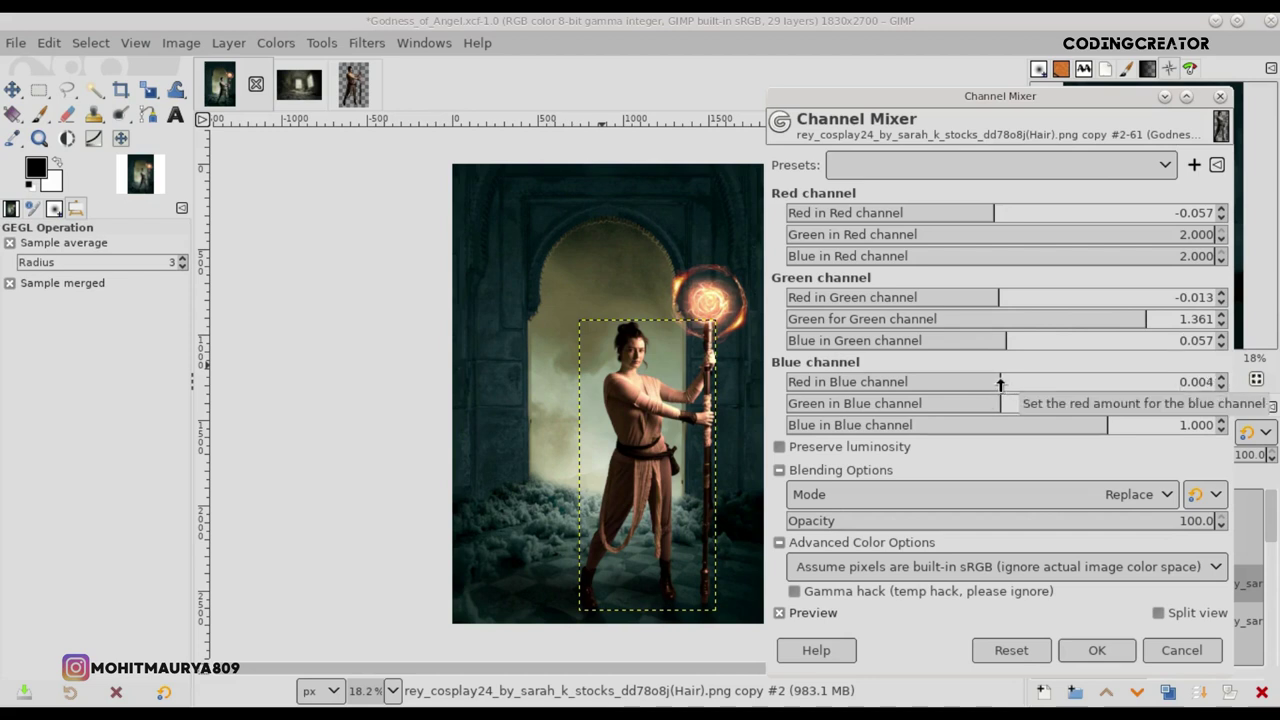
{"action": "left_click", "coordinate": [1163, 385]}
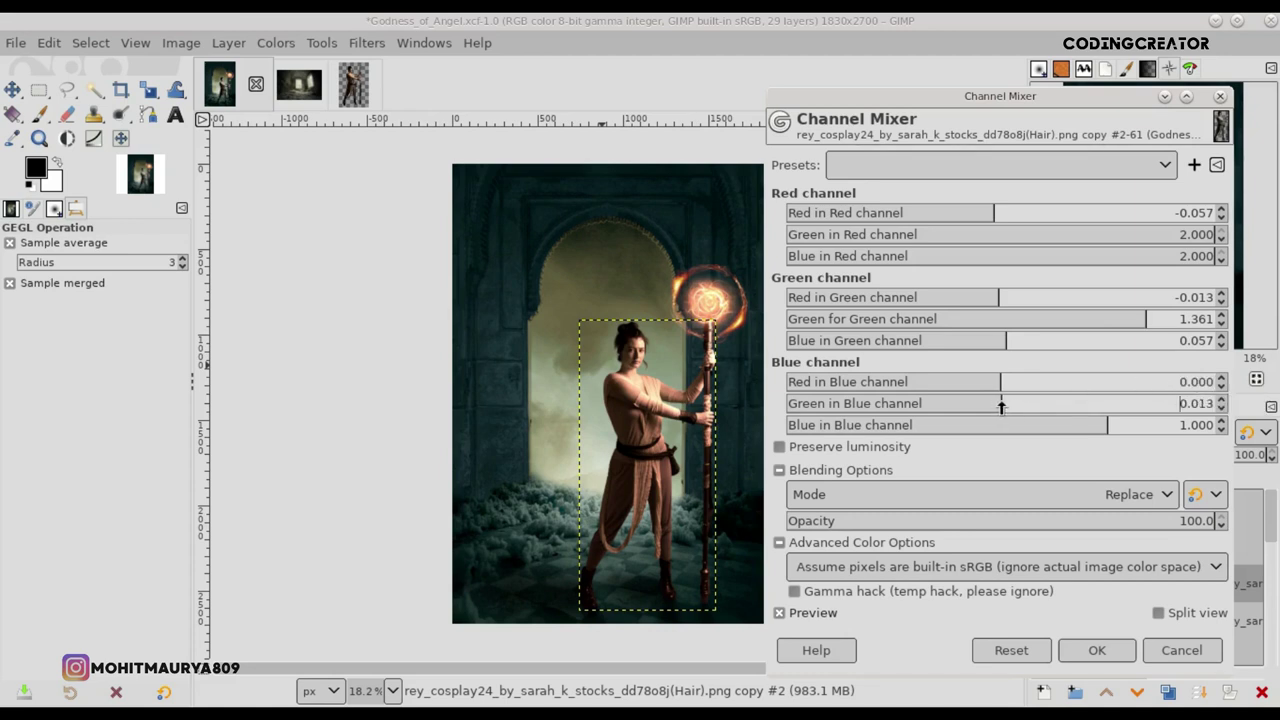
{"action": "left_click_drag", "start_coordinate": [1009, 405], "coordinate": [1019, 405]}
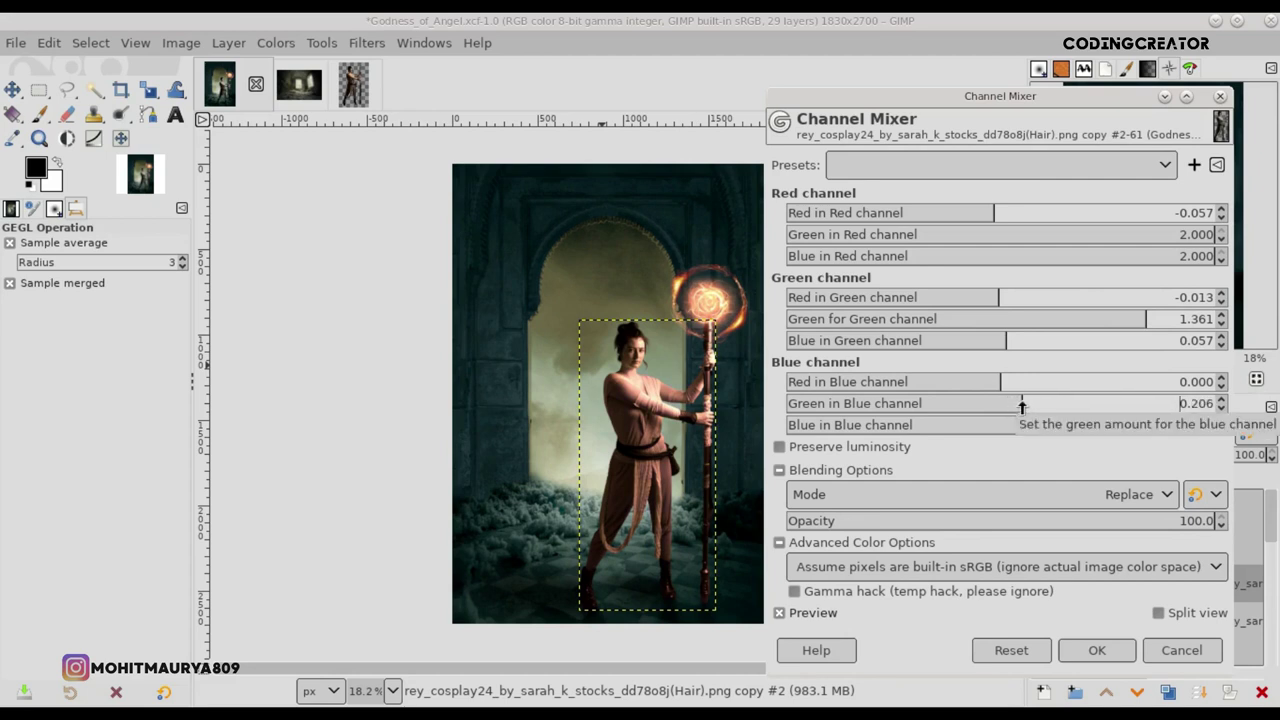
{"action": "left_click_drag", "start_coordinate": [1108, 429], "coordinate": [1113, 427]}
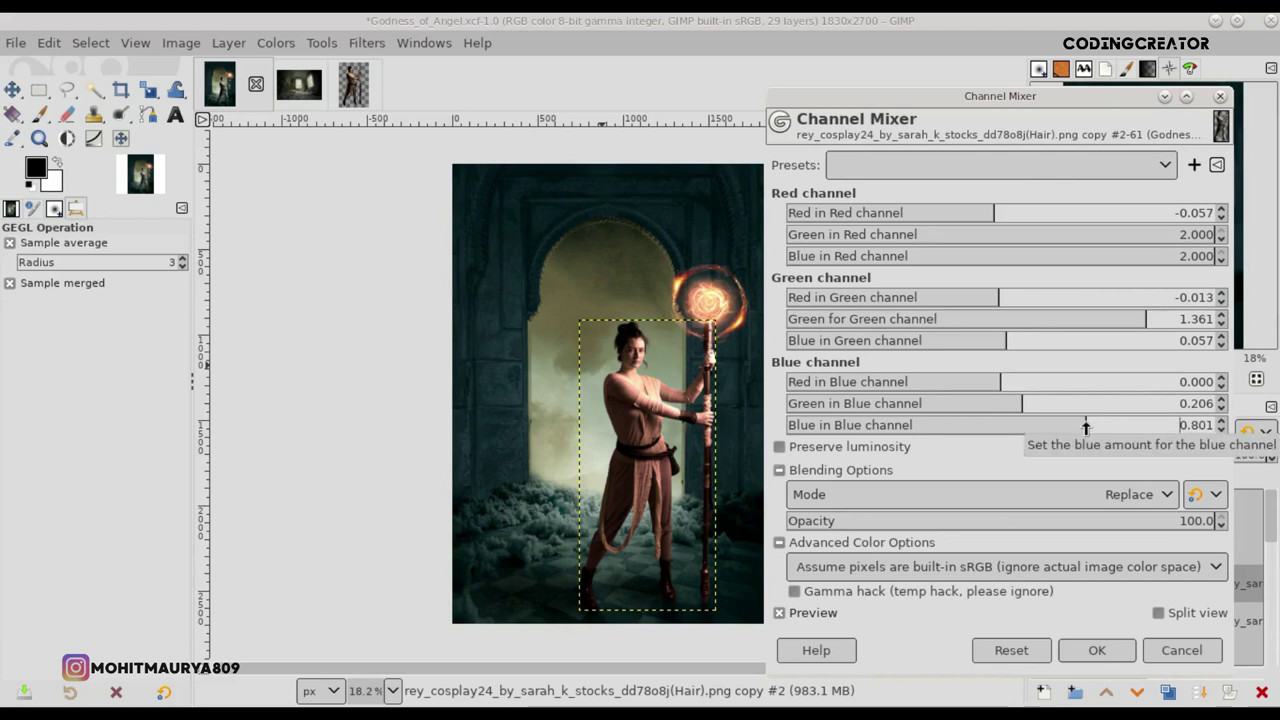
Step: Keep the built-in sRGB pixel handling and move the mixer dialog aside to reveal the woman
{"action": "left_click", "coordinate": [871, 574]}
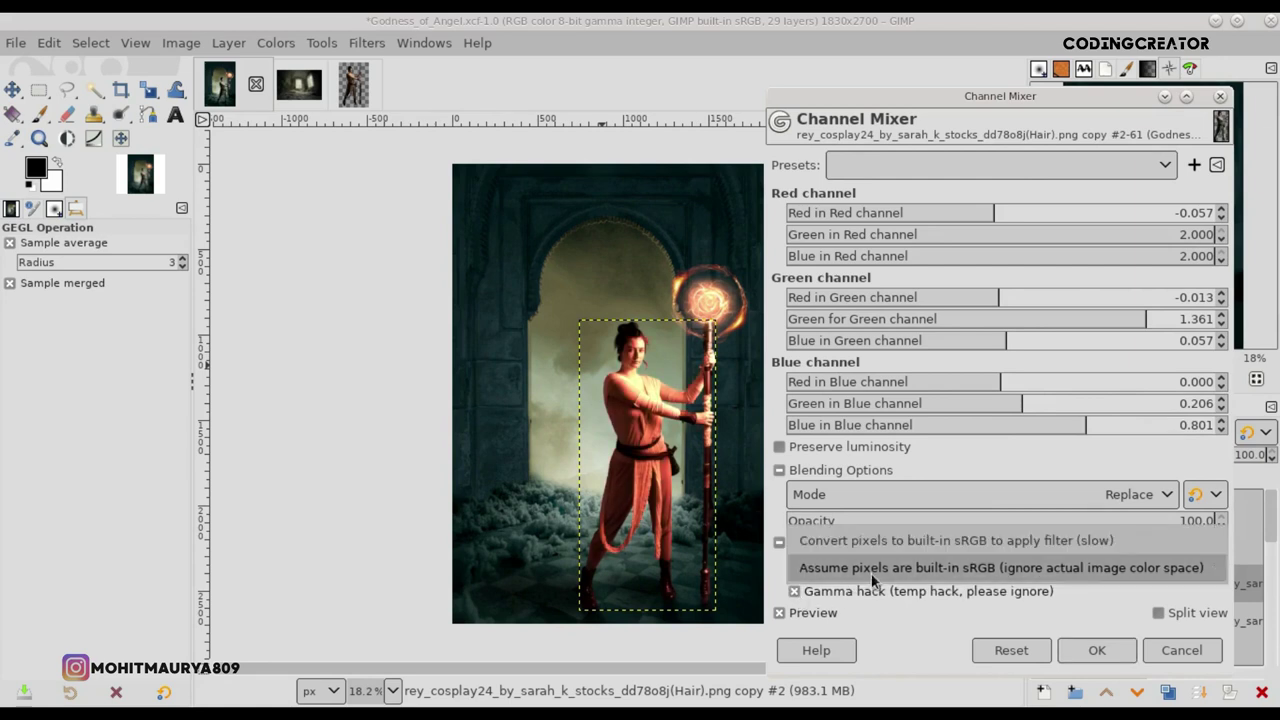
{"action": "left_click", "coordinate": [871, 573]}
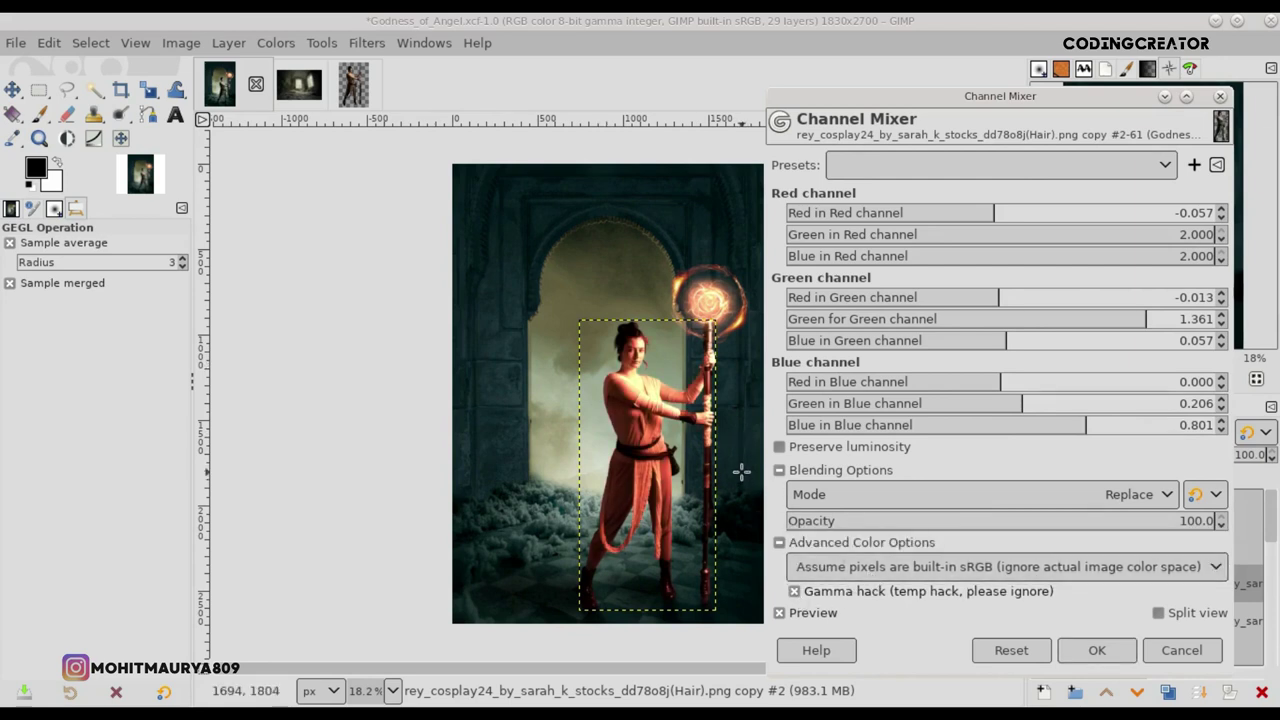
{"action": "scroll", "coordinate": [741, 484], "scroll_direction": "up", "scroll_amount": 4}
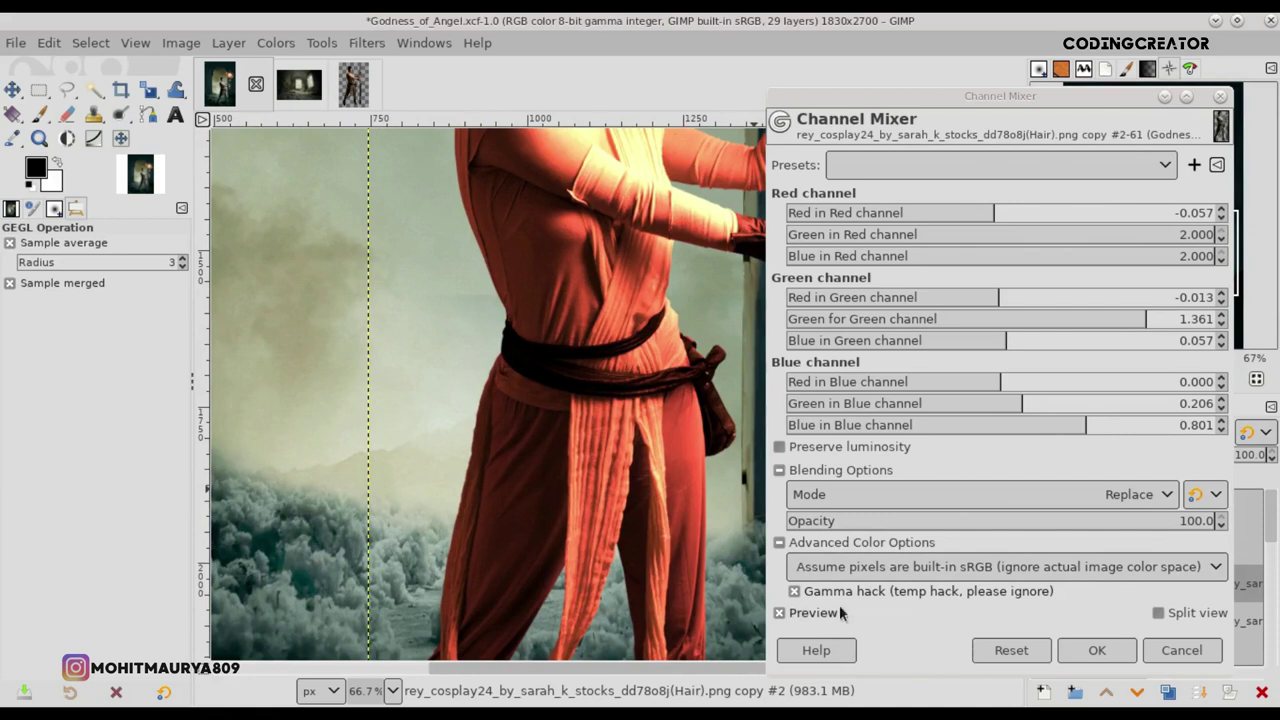
{"action": "left_click_drag", "start_coordinate": [952, 96], "coordinate": [1177, 154]}
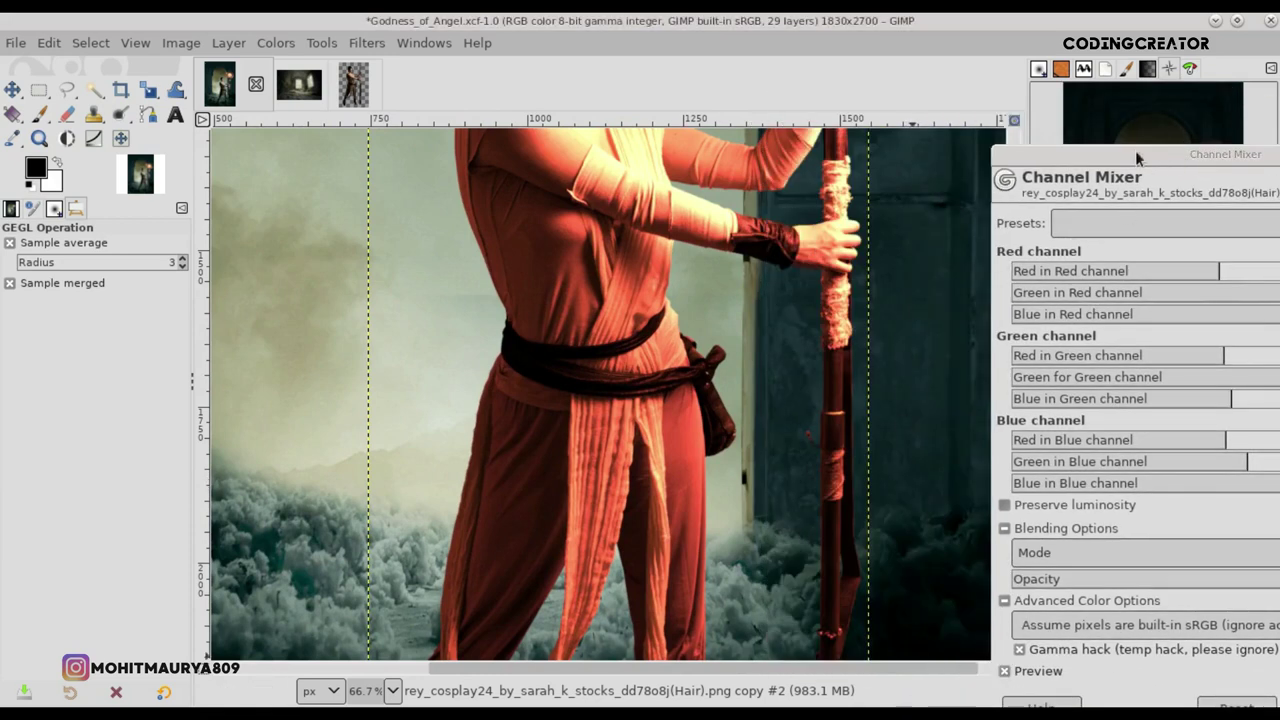
{"action": "left_click_drag", "start_coordinate": [1137, 158], "coordinate": [344, 175]}
{"action": "left_click_drag", "start_coordinate": [1013, 500], "coordinate": [1015, 385]}
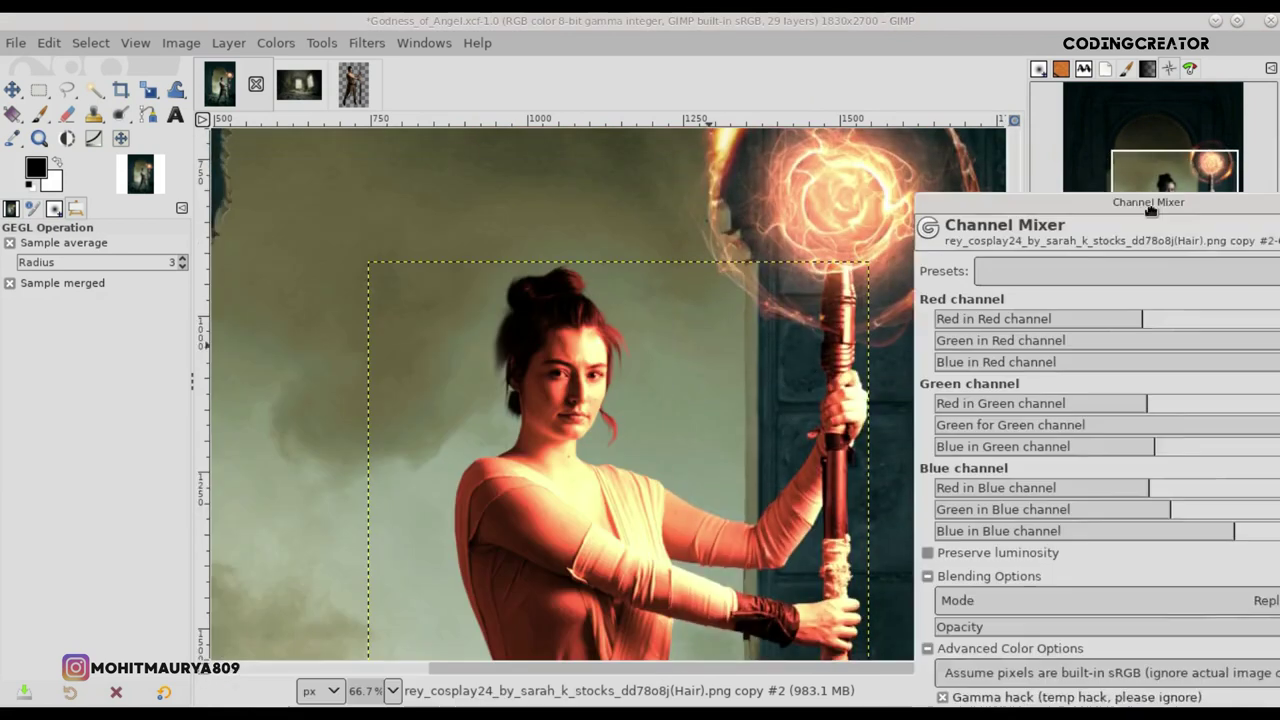
{"action": "left_click_drag", "start_coordinate": [425, 187], "coordinate": [1126, 170]}
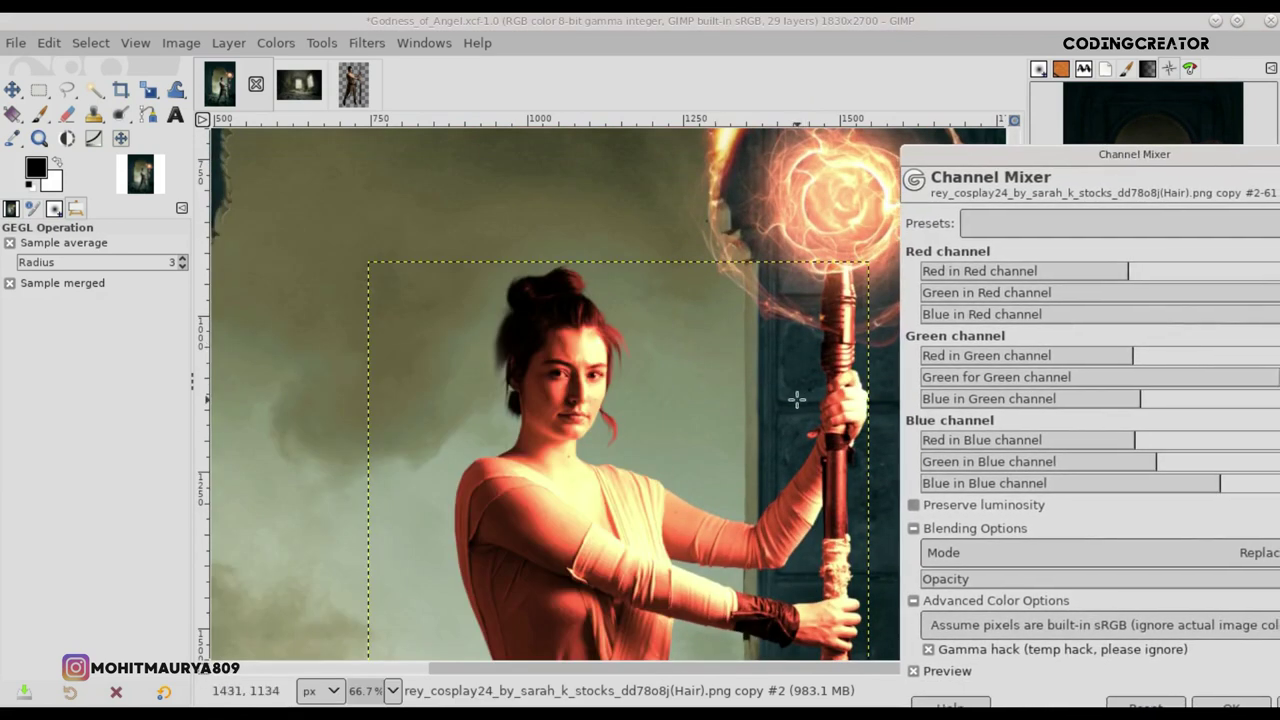
Step: Compare Normal against Replace blending and the untinted preview, keep Replace, and apply the mix
{"action": "left_click", "coordinate": [1083, 552]}
{"action": "left_click", "coordinate": [1018, 605]}
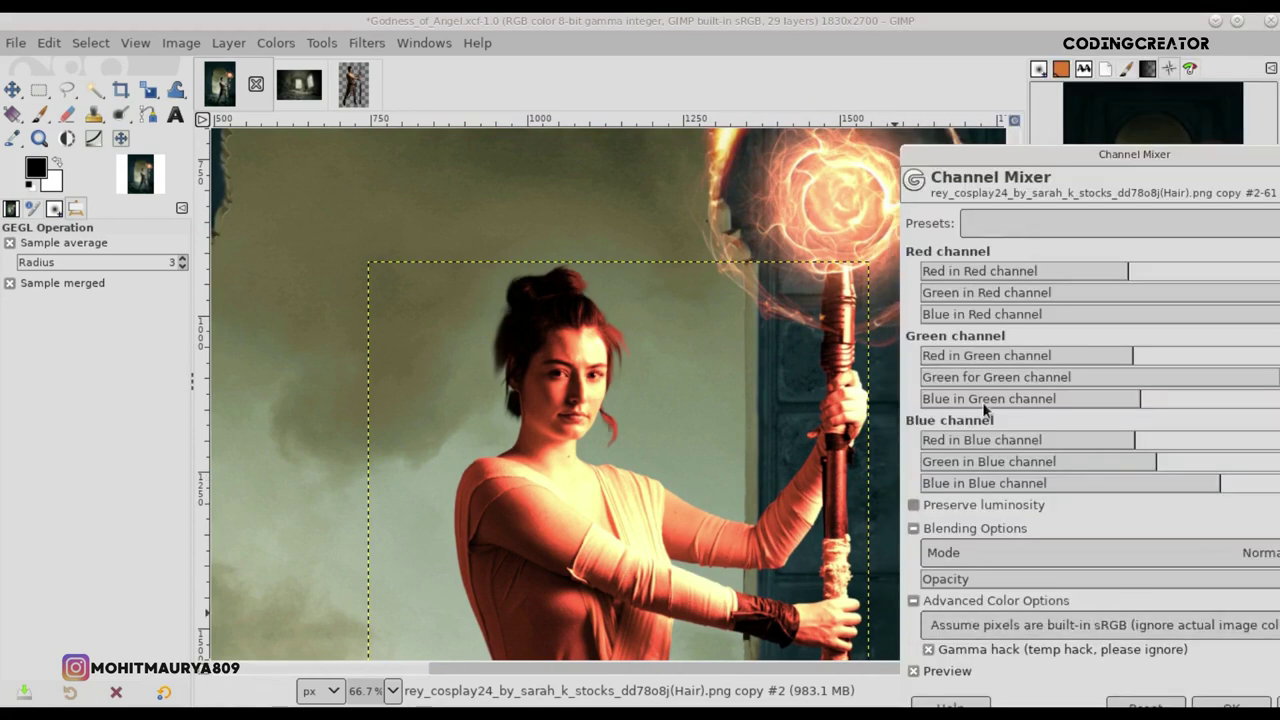
{"action": "left_click", "coordinate": [989, 552]}
{"action": "left_click", "coordinate": [989, 528]}
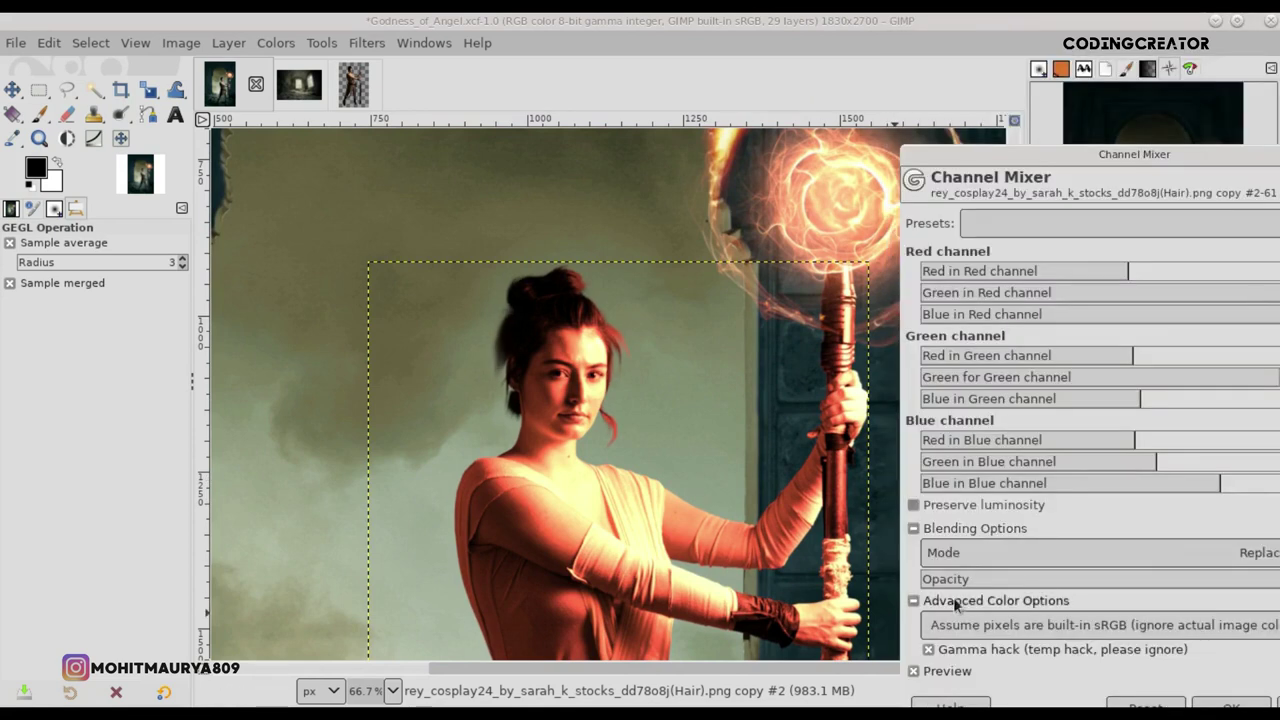
{"action": "left_click", "coordinate": [930, 672]}
{"action": "left_click", "coordinate": [930, 672]}
{"action": "left_click_drag", "start_coordinate": [1088, 167], "coordinate": [838, 91]}
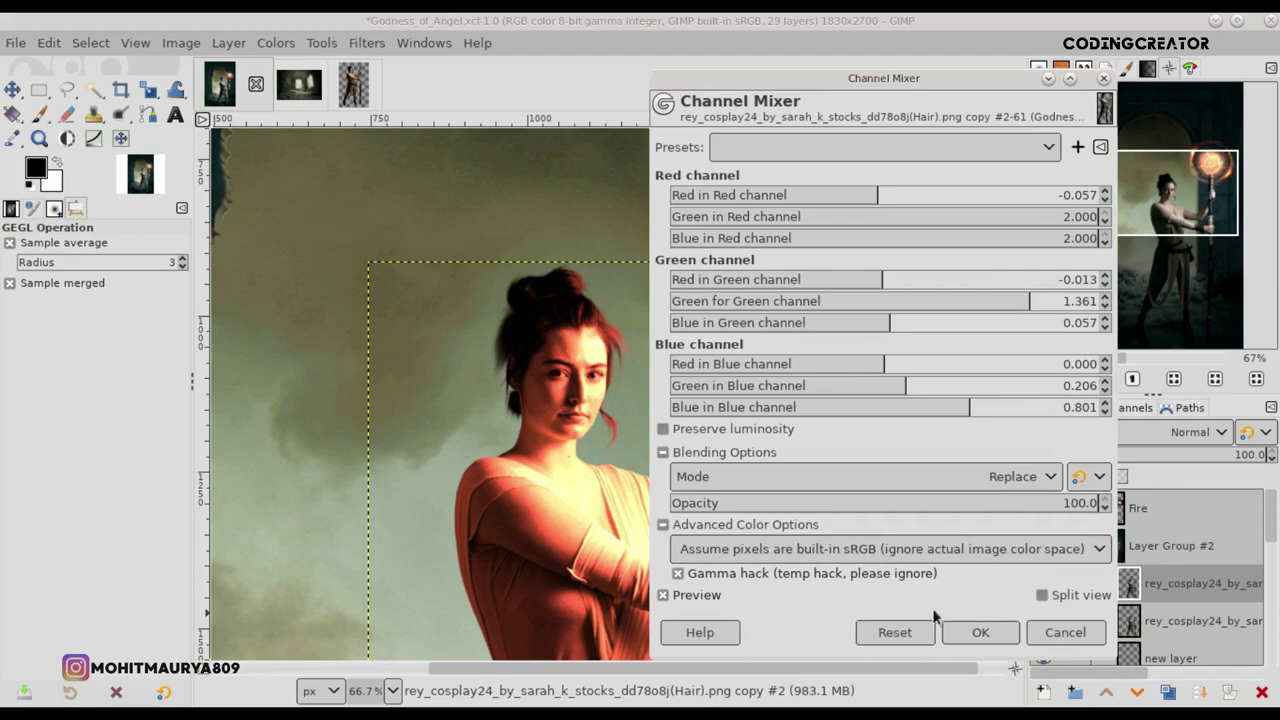
{"action": "left_click", "coordinate": [980, 633]}
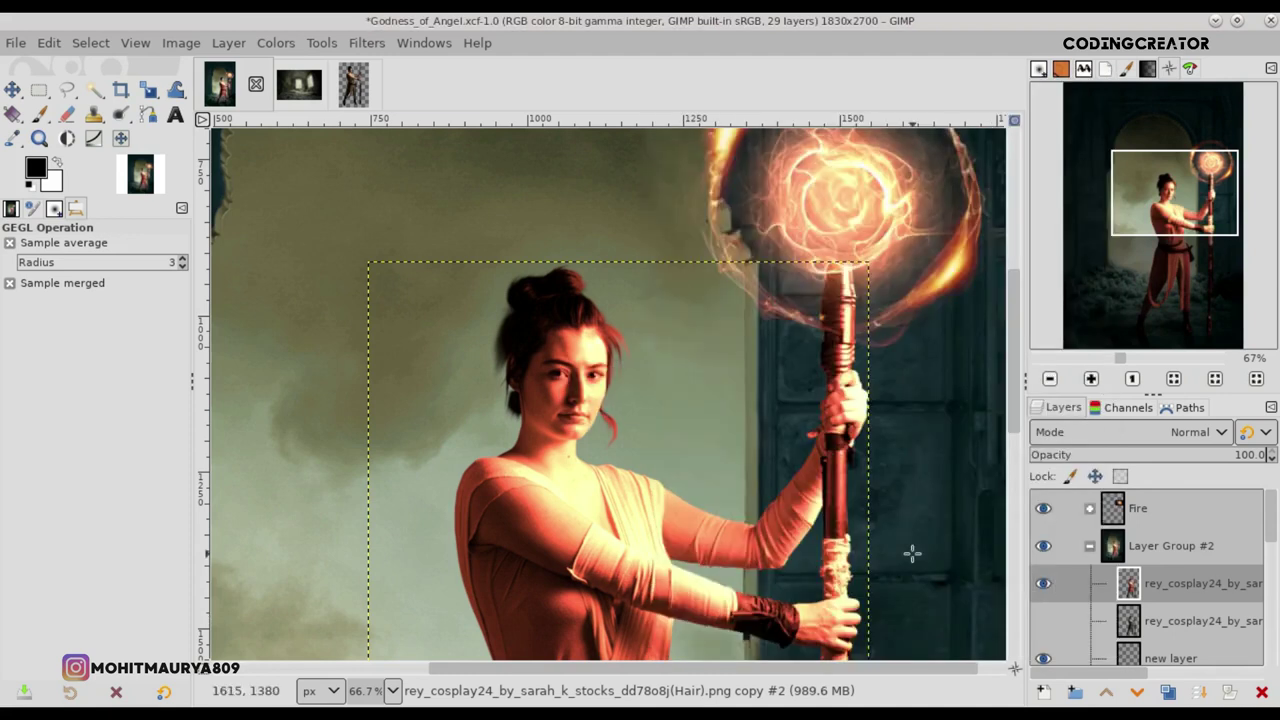
Step: Add a black (full transparency) layer mask to the tinted figure copy
{"action": "scroll", "coordinate": [912, 553], "scroll_direction": "down", "scroll_amount": 3}
{"action": "scroll", "coordinate": [912, 553], "scroll_direction": "down", "scroll_amount": 1}
{"action": "key", "text": "m"}
{"action": "key", "text": "ctrl+s"}
{"action": "left_click", "coordinate": [1226, 692]}
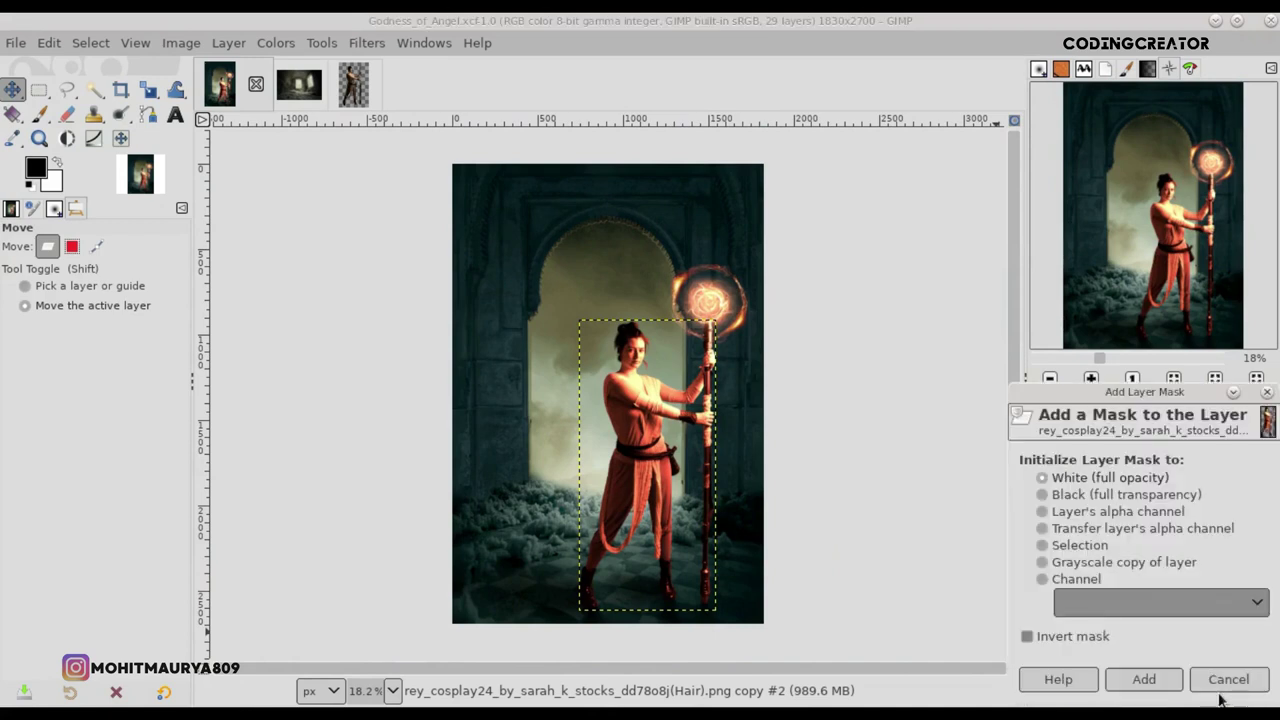
{"action": "left_click", "coordinate": [1143, 679]}
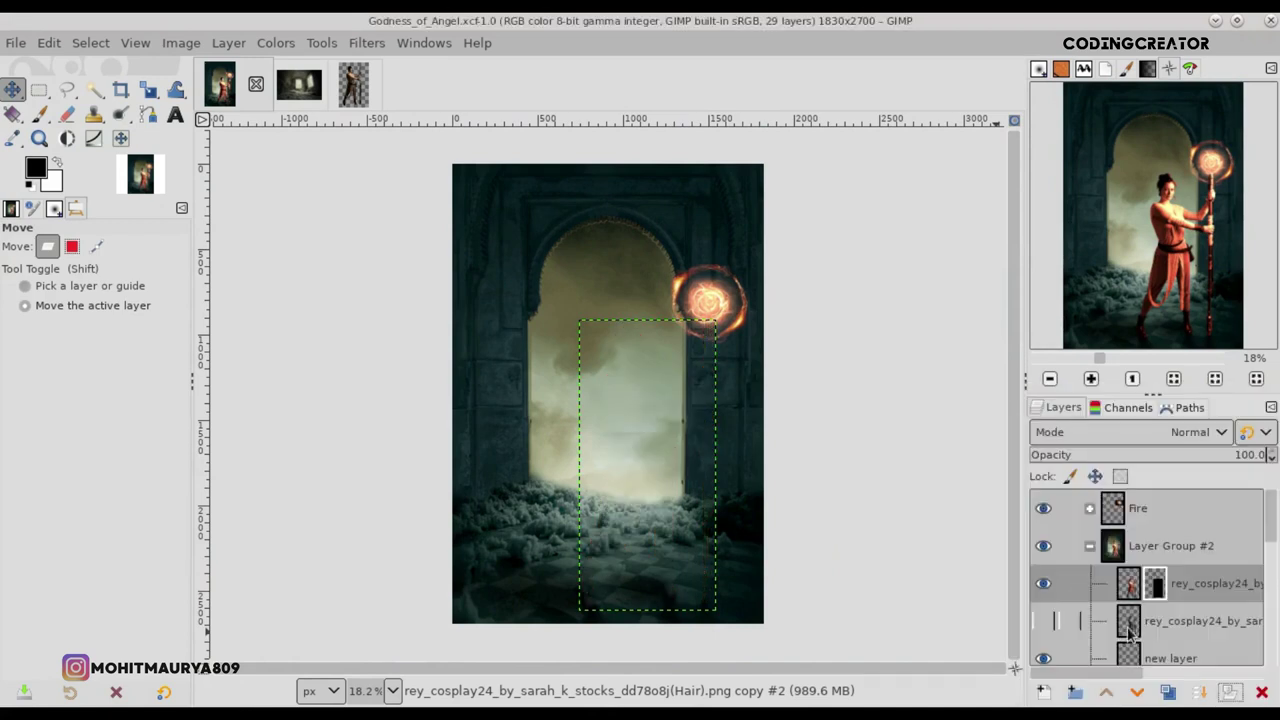
Step: Make the lower woman layer visible again and zoom in on her face
{"action": "left_click", "coordinate": [1045, 622]}
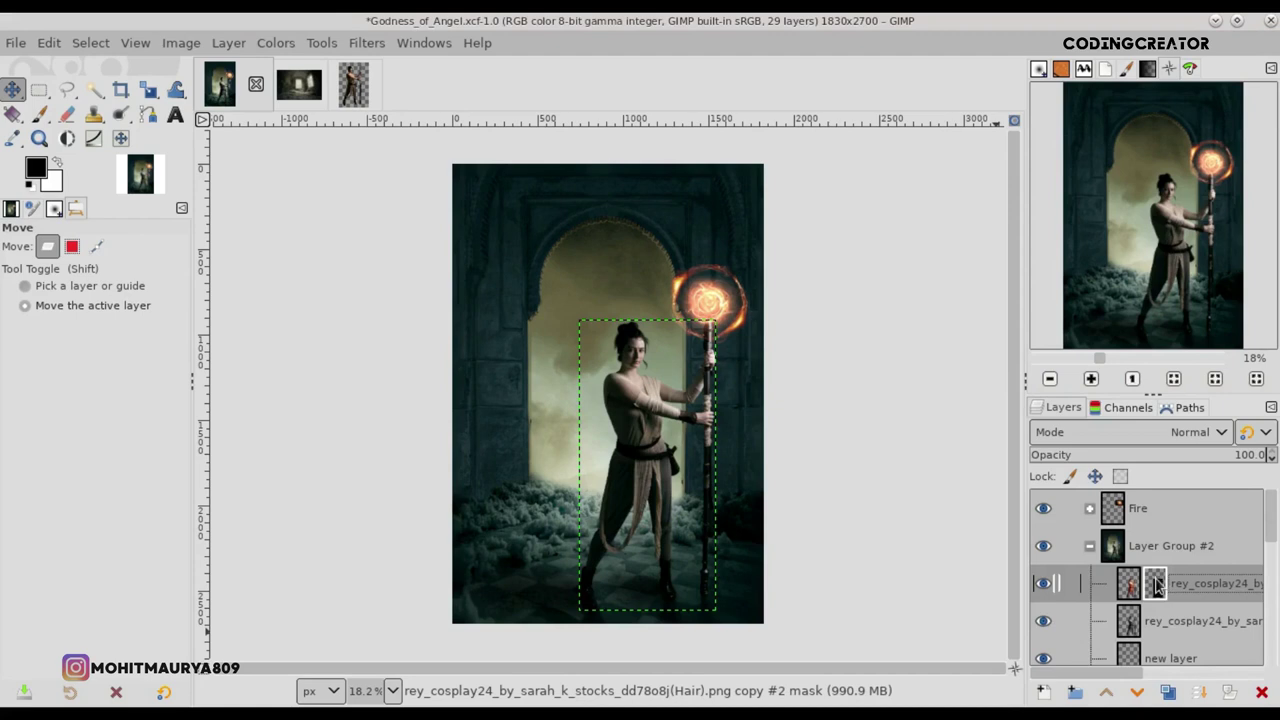
{"action": "scroll", "coordinate": [700, 390], "scroll_direction": "up", "scroll_amount": 5}
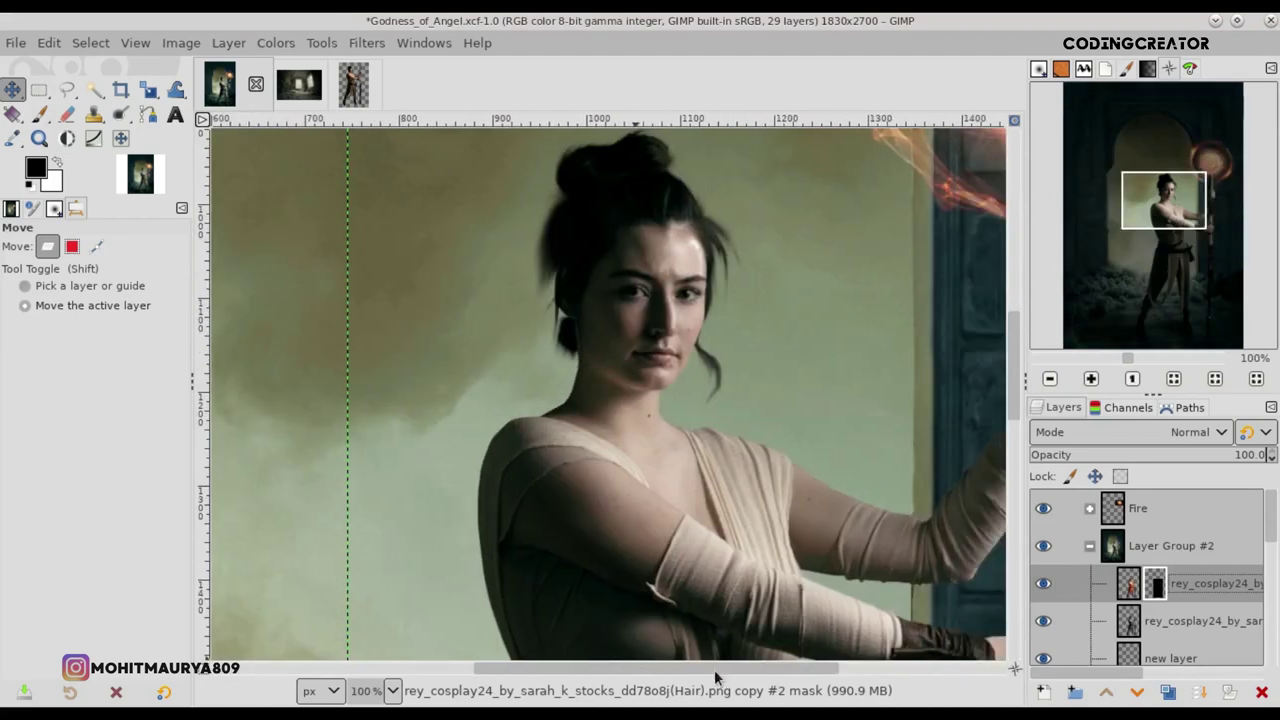
{"action": "left_click_drag", "start_coordinate": [715, 670], "coordinate": [777, 625]}
{"action": "scroll", "coordinate": [526, 300], "scroll_direction": "up", "scroll_amount": 2}
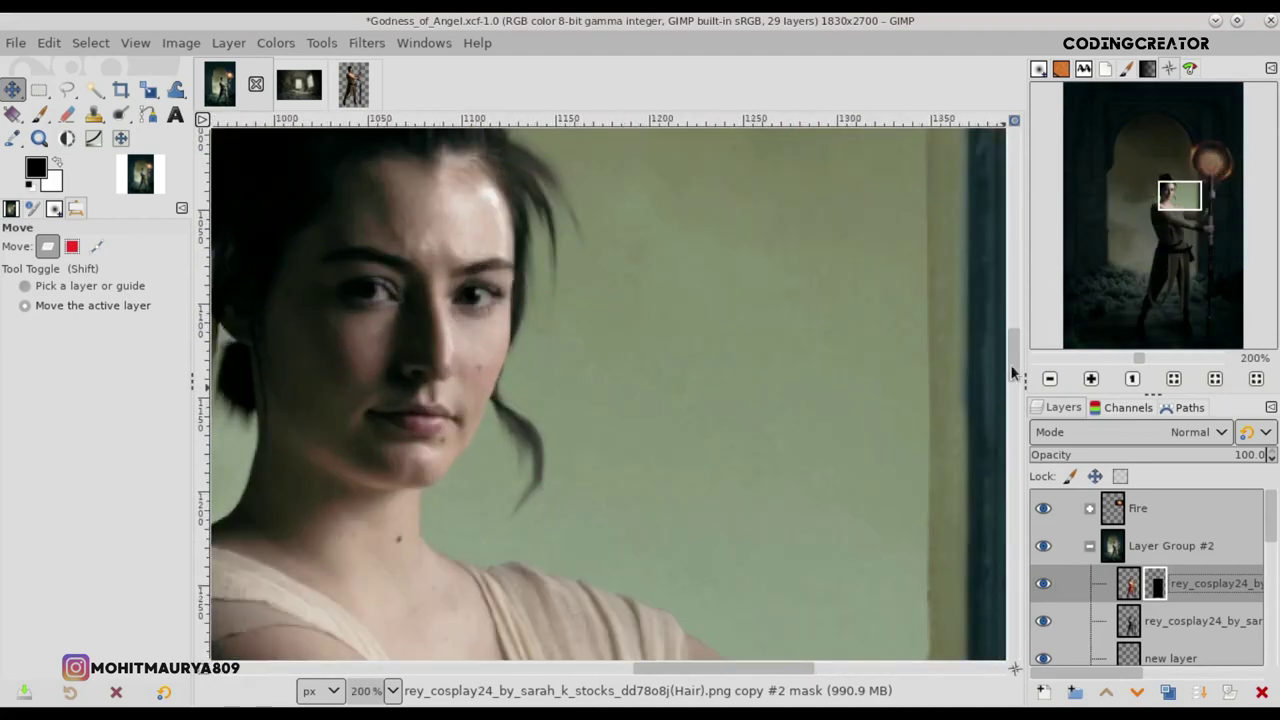
{"action": "scroll", "coordinate": [857, 486], "scroll_direction": "up", "scroll_amount": 2}
{"action": "scroll", "coordinate": [450, 400], "scroll_direction": "left", "scroll_amount": 4}
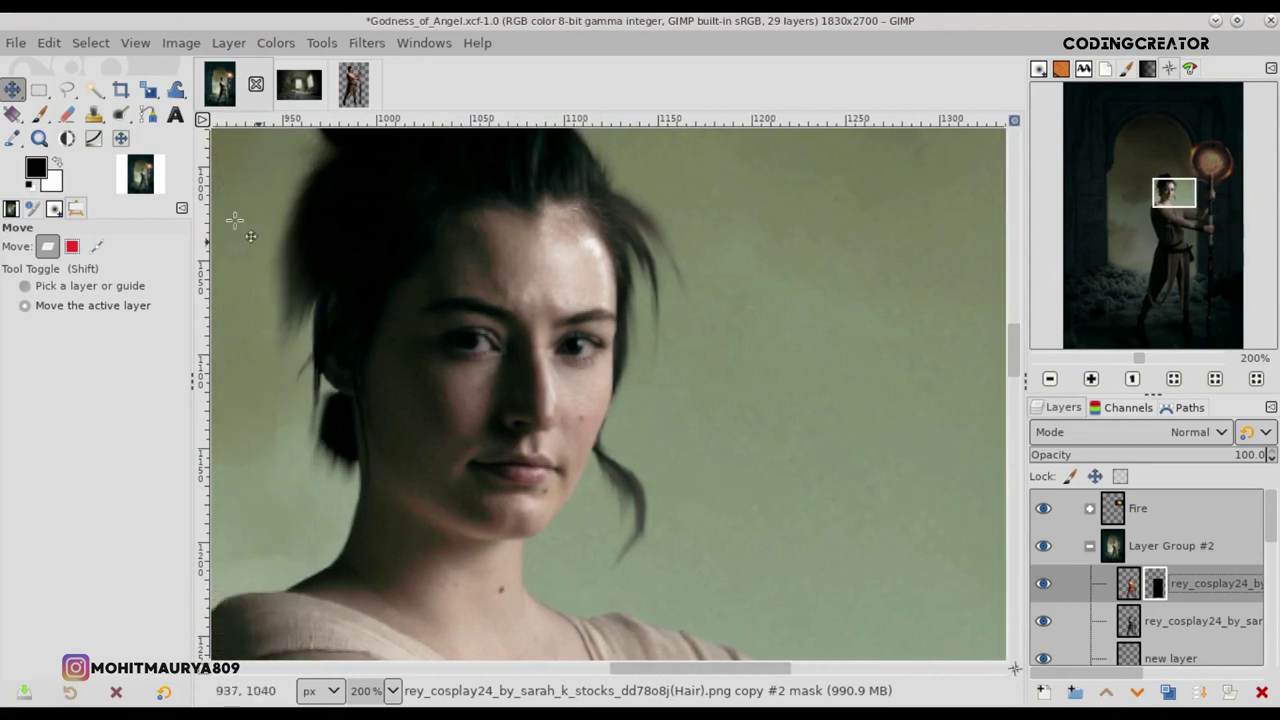
{"action": "left_click", "coordinate": [38, 116]}
Step: Paint white on the mask over both cheeks with a size-40 brush
{"action": "left_click", "coordinate": [58, 163]}
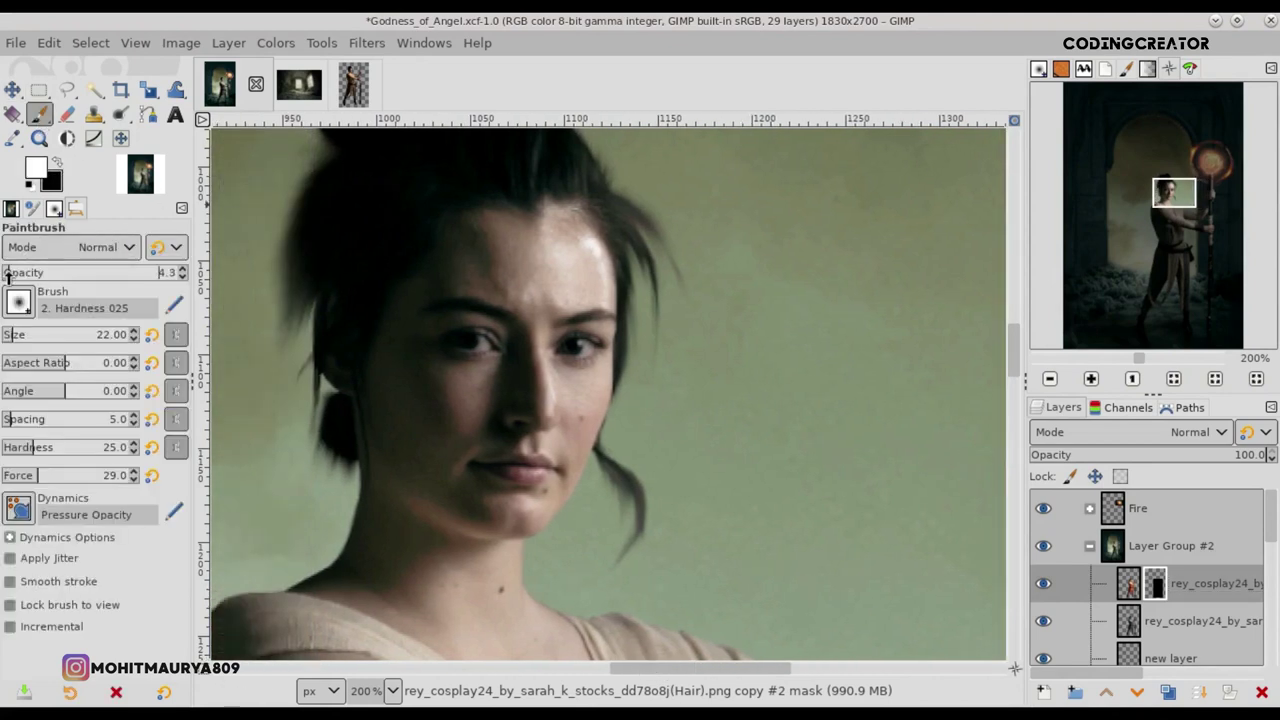
{"action": "left_click", "coordinate": [110, 338]}
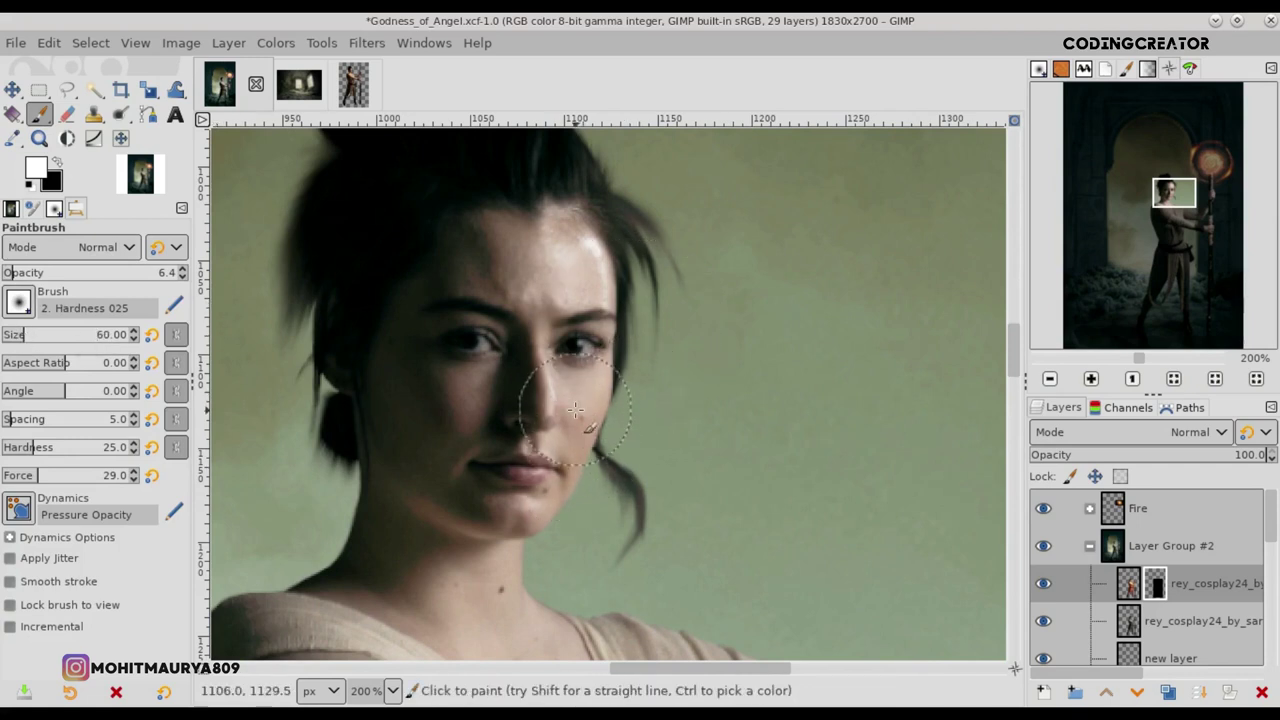
{"action": "scroll", "coordinate": [575, 410], "scroll_direction": "up", "scroll_amount": 1, "text": "ctrl"}
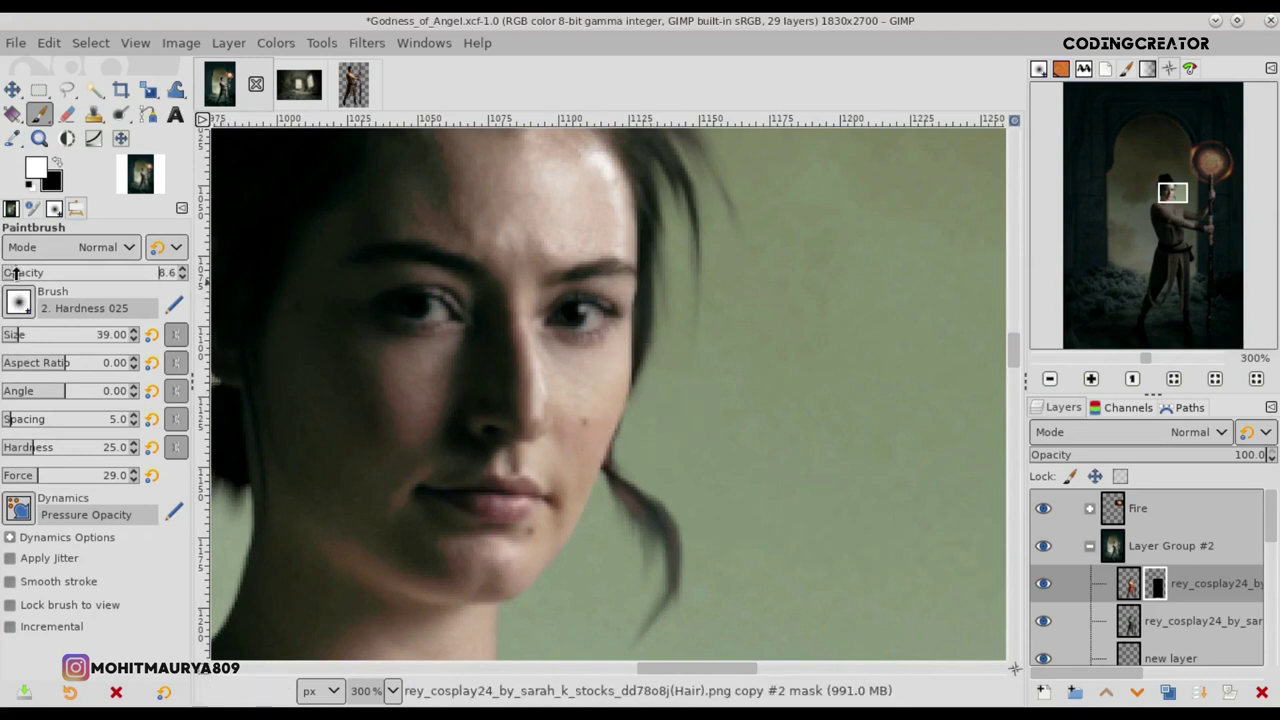
{"action": "left_click_drag", "start_coordinate": [586, 366], "coordinate": [600, 400]}
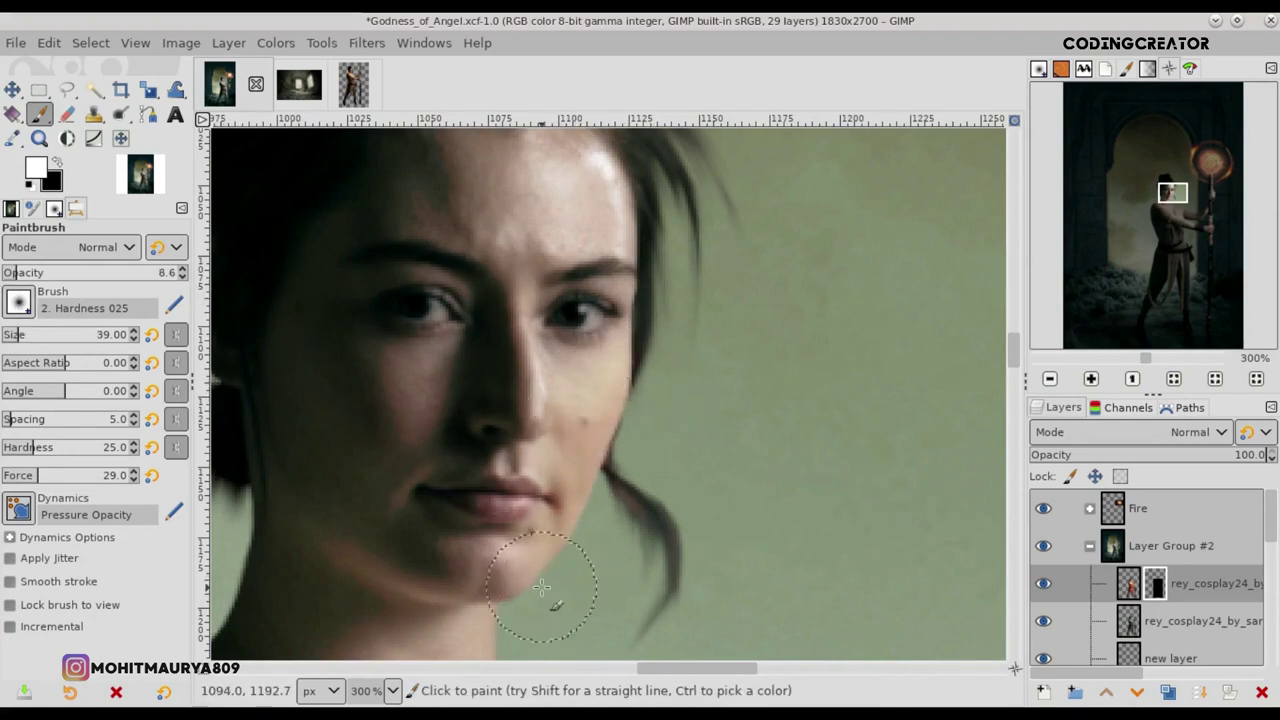
{"action": "mouse_move", "coordinate": [371, 371]}
{"action": "left_mouse_down"}
{"action": "mouse_move", "coordinate": [391, 434]}
{"action": "mouse_move", "coordinate": [354, 360]}
{"action": "mouse_move", "coordinate": [419, 375]}
{"action": "left_mouse_up"}
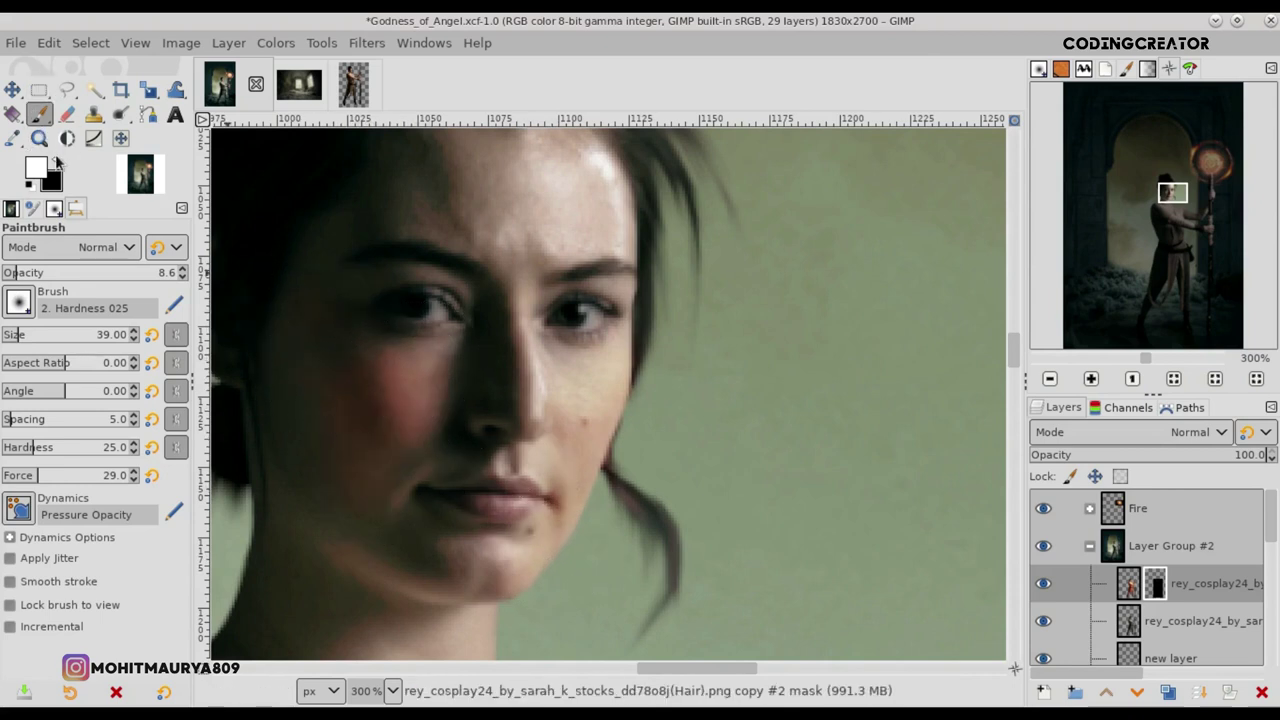
Step: Set the white brush to 4.3 opacity and size 49, then softly paint over the jaw and neck
{"action": "left_click", "coordinate": [58, 164]}
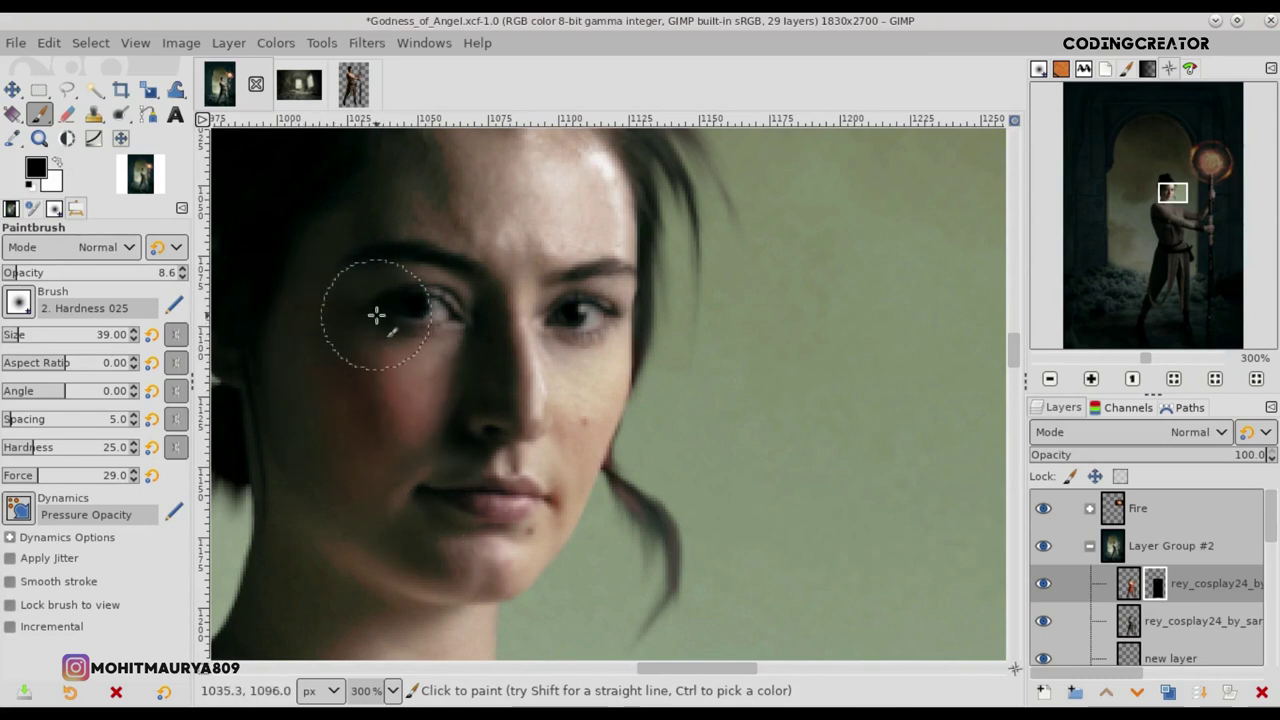
{"action": "left_click", "coordinate": [58, 163]}
{"action": "left_click", "coordinate": [12, 272]}
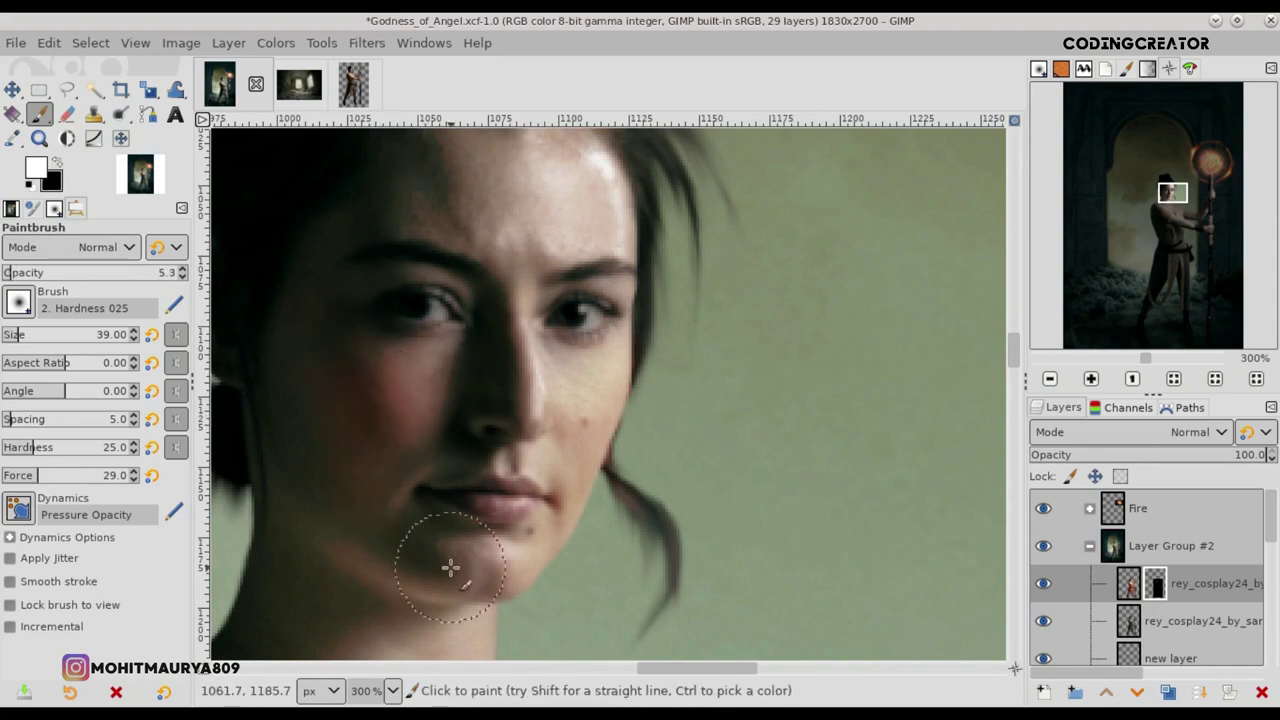
{"action": "scroll", "coordinate": [1012, 350], "scroll_direction": "down", "scroll_amount": 5}
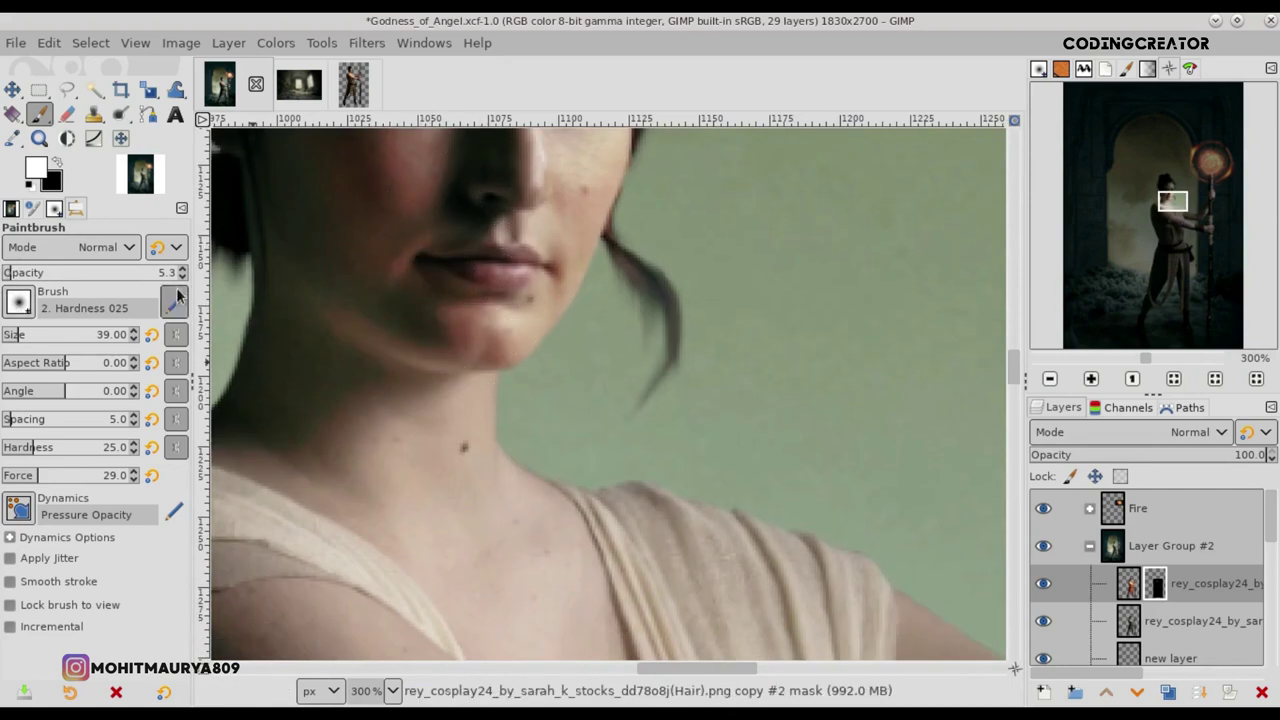
{"action": "left_click", "coordinate": [182, 277]}
{"action": "key", "text": "shift+bracketright"}
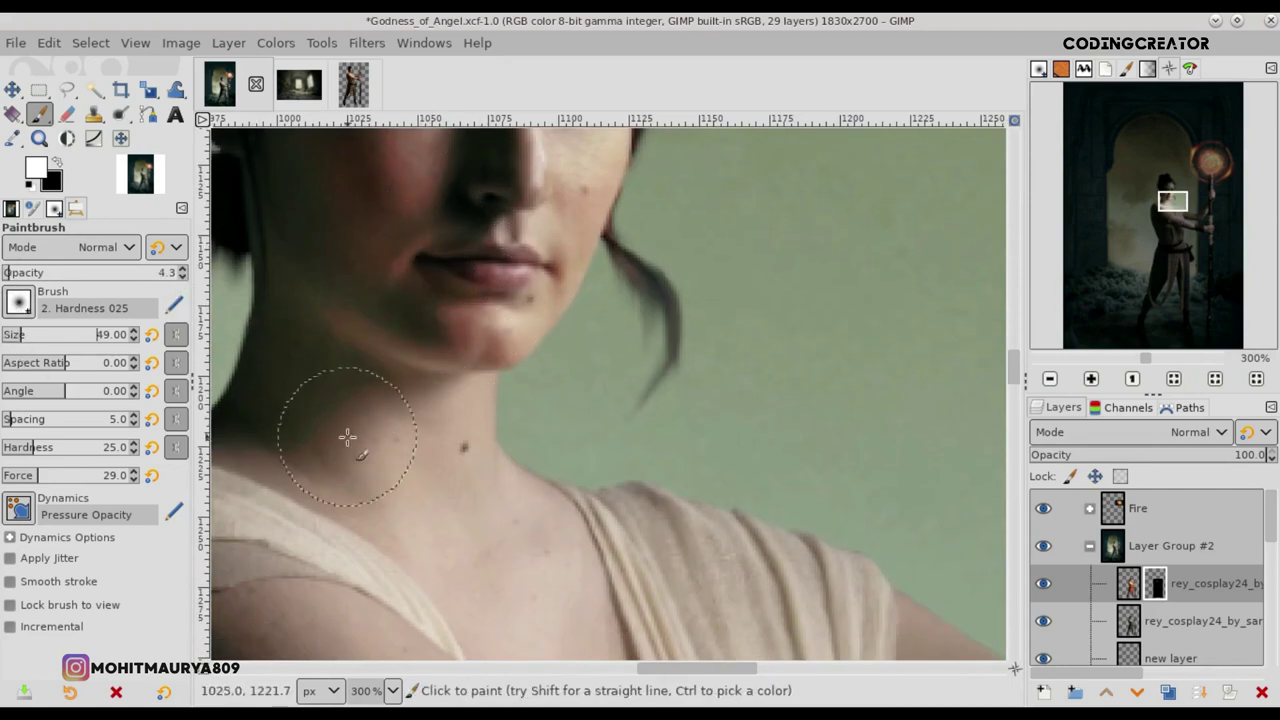
{"action": "mouse_move", "coordinate": [551, 430]}
{"action": "left_mouse_down"}
{"action": "mouse_move", "coordinate": [351, 380]}
{"action": "mouse_move", "coordinate": [314, 451]}
{"action": "mouse_move", "coordinate": [501, 452]}
{"action": "left_mouse_up"}
Step: Lightly stroke the mask over the shoulder and soften the hair edge into the background
{"action": "scroll", "coordinate": [466, 251], "scroll_direction": "down", "scroll_amount": 5}
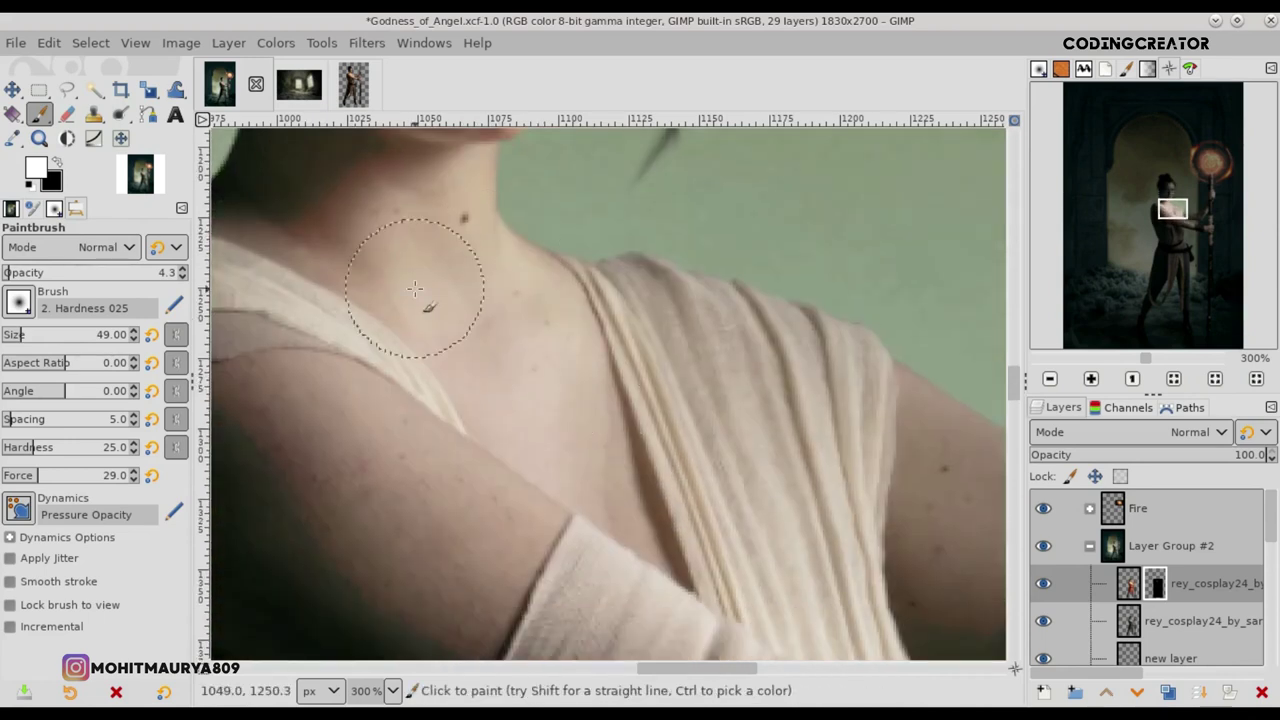
{"action": "scroll", "coordinate": [310, 300], "scroll_direction": "left", "scroll_amount": 4}
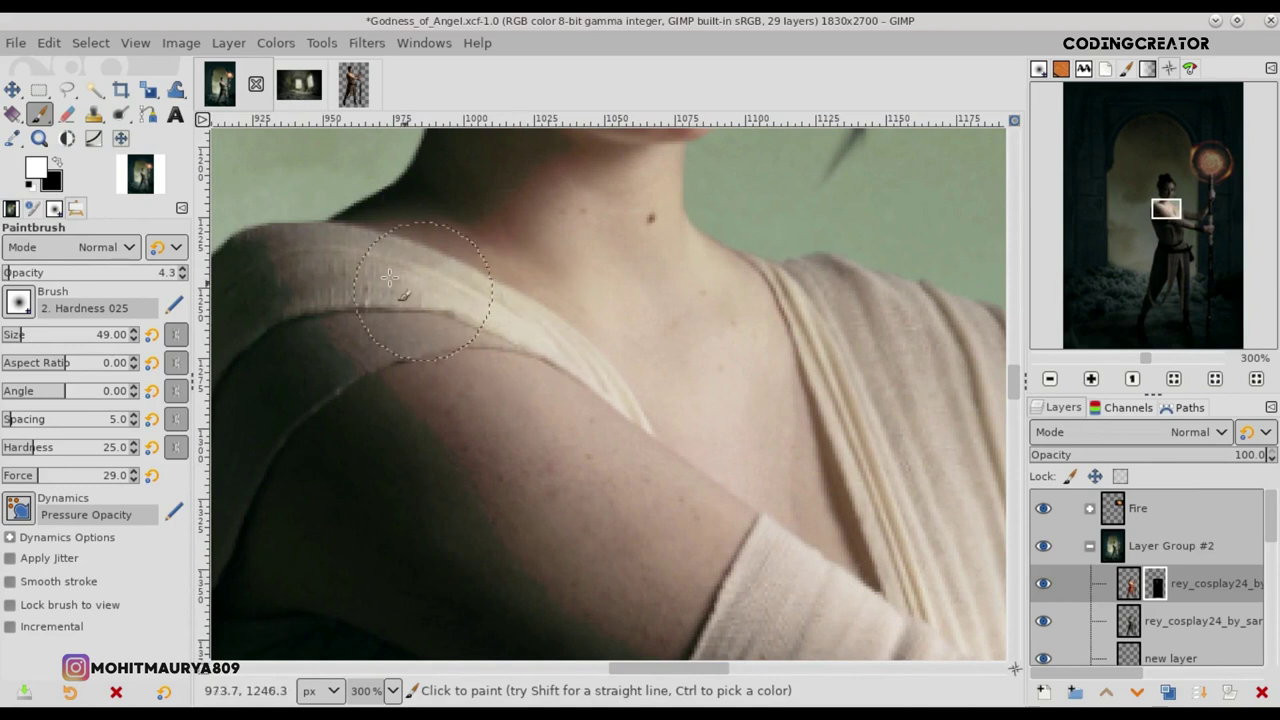
{"action": "mouse_move", "coordinate": [319, 317]}
{"action": "left_mouse_down"}
{"action": "mouse_move", "coordinate": [403, 290]}
{"action": "mouse_move", "coordinate": [401, 279]}
{"action": "mouse_move", "coordinate": [474, 321]}
{"action": "mouse_move", "coordinate": [594, 432]}
{"action": "left_mouse_up"}
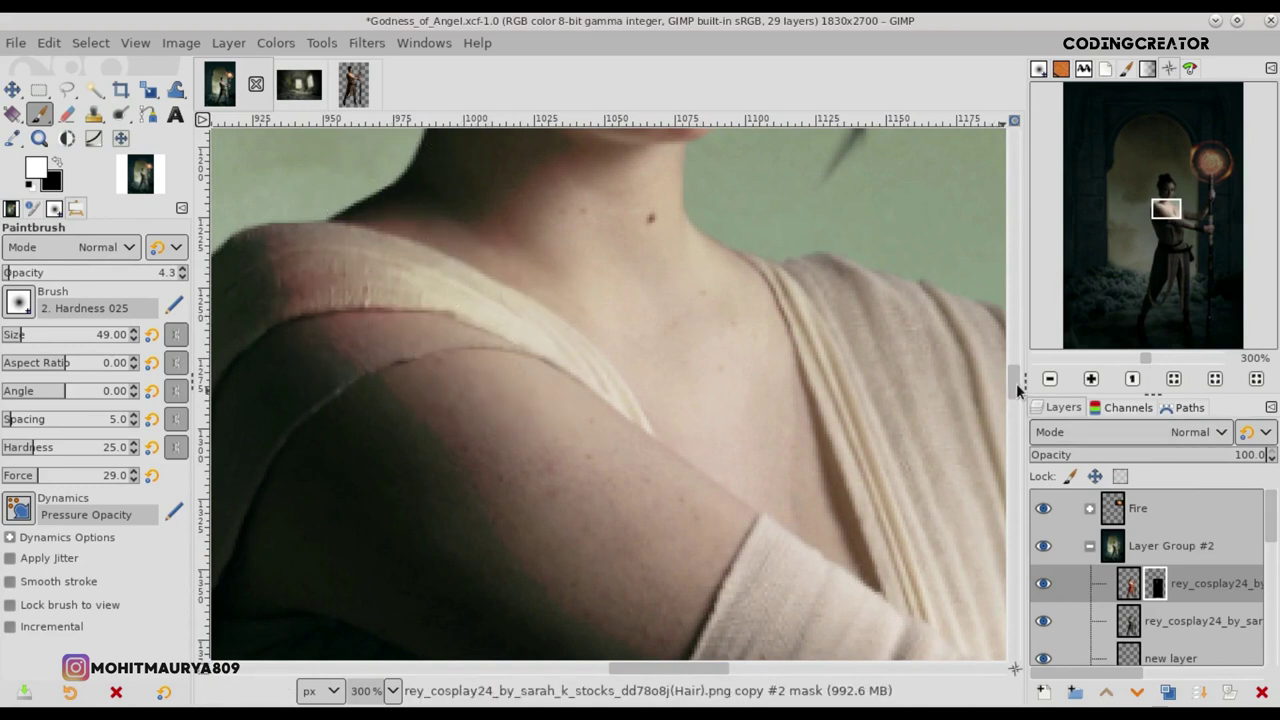
{"action": "scroll", "coordinate": [778, 343], "scroll_direction": "up", "scroll_amount": 10}
{"action": "left_click_drag", "start_coordinate": [778, 343], "coordinate": [800, 337]}
{"action": "left_click_drag", "start_coordinate": [737, 277], "coordinate": [803, 348]}
{"action": "scroll", "coordinate": [608, 280], "scroll_direction": "up", "scroll_amount": 2}
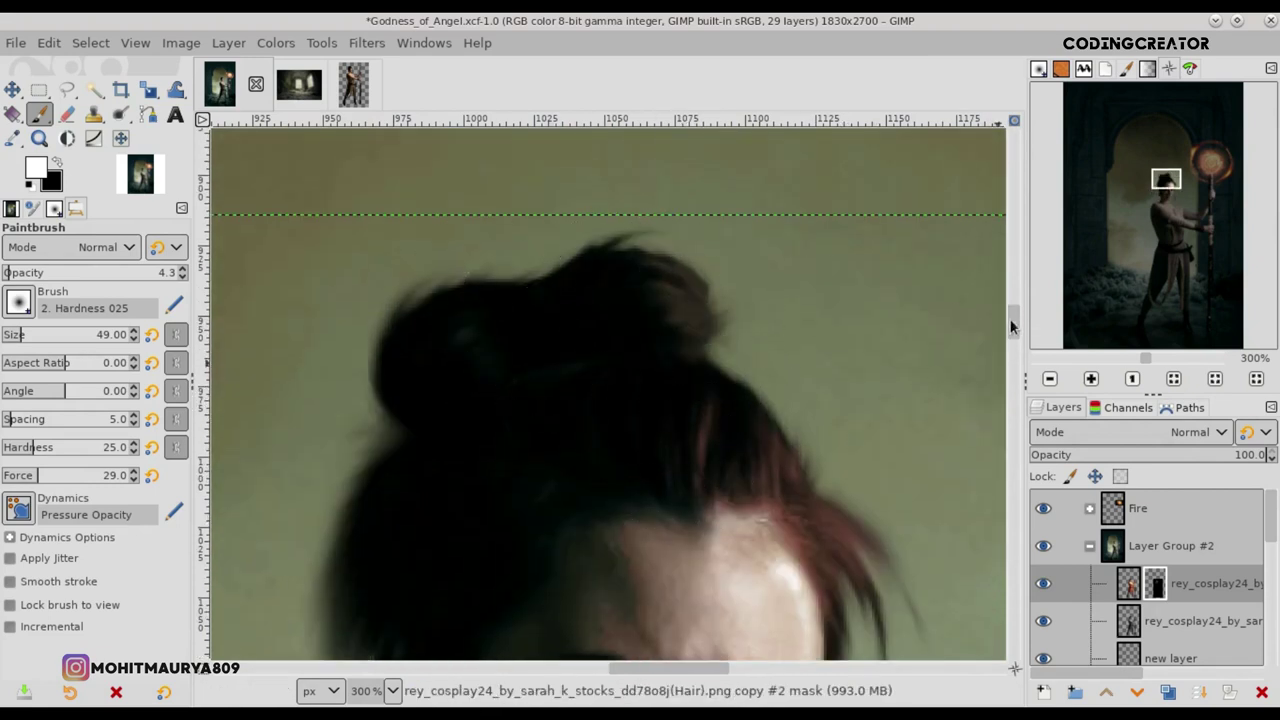
{"action": "scroll", "coordinate": [762, 240], "scroll_direction": "down", "scroll_amount": 5}
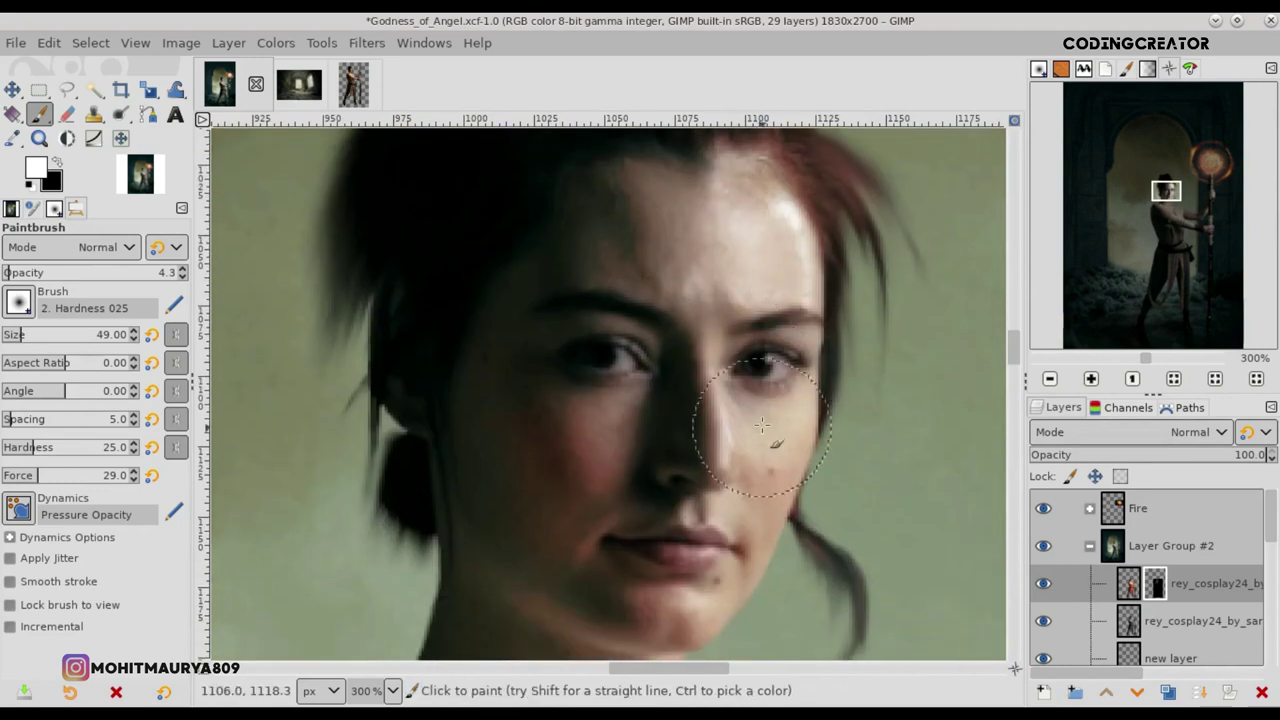
{"action": "scroll", "coordinate": [762, 362], "scroll_direction": "up", "scroll_amount": 1}
Step: Set the brush size to 4 and zoom in on the eye
{"action": "triple_click", "coordinate": [100, 334]}
{"action": "type", "text": "4"}
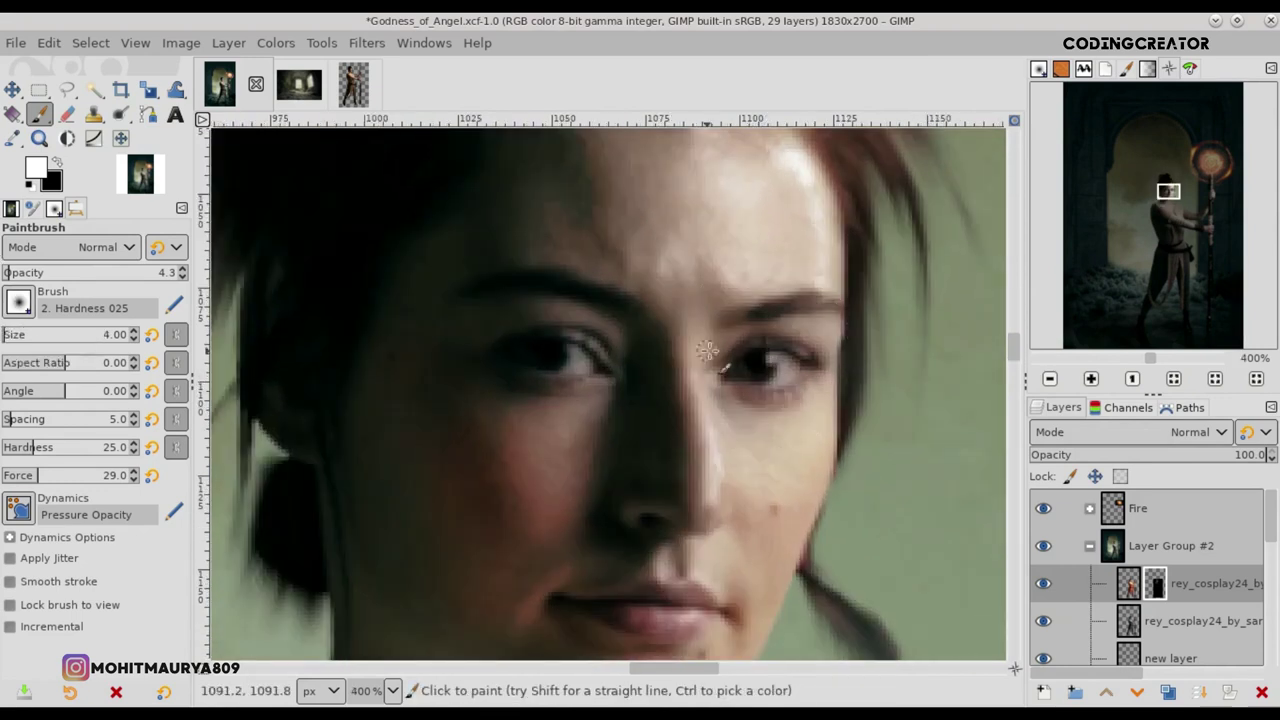
{"action": "scroll", "coordinate": [762, 362], "scroll_direction": "up", "scroll_amount": 1}
{"action": "scroll", "coordinate": [762, 362], "scroll_direction": "up", "scroll_amount": 1}
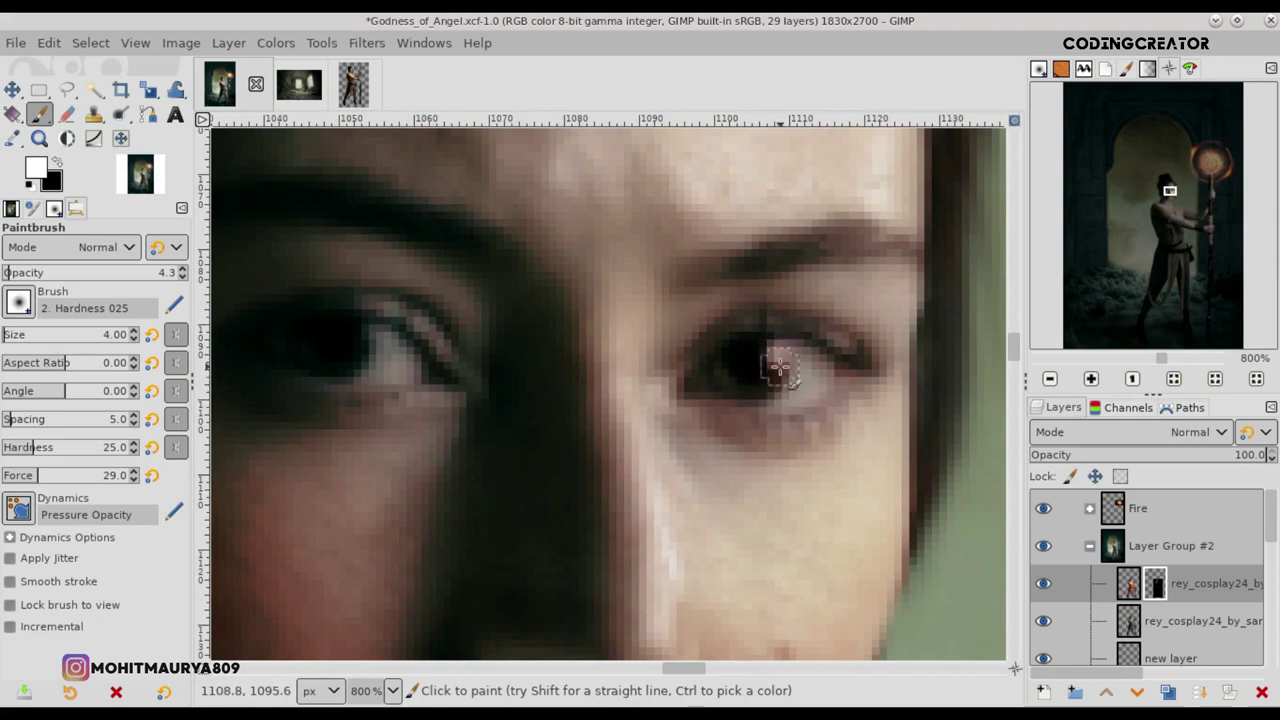
{"action": "scroll", "coordinate": [988, 334], "scroll_direction": "down", "scroll_amount": 2}
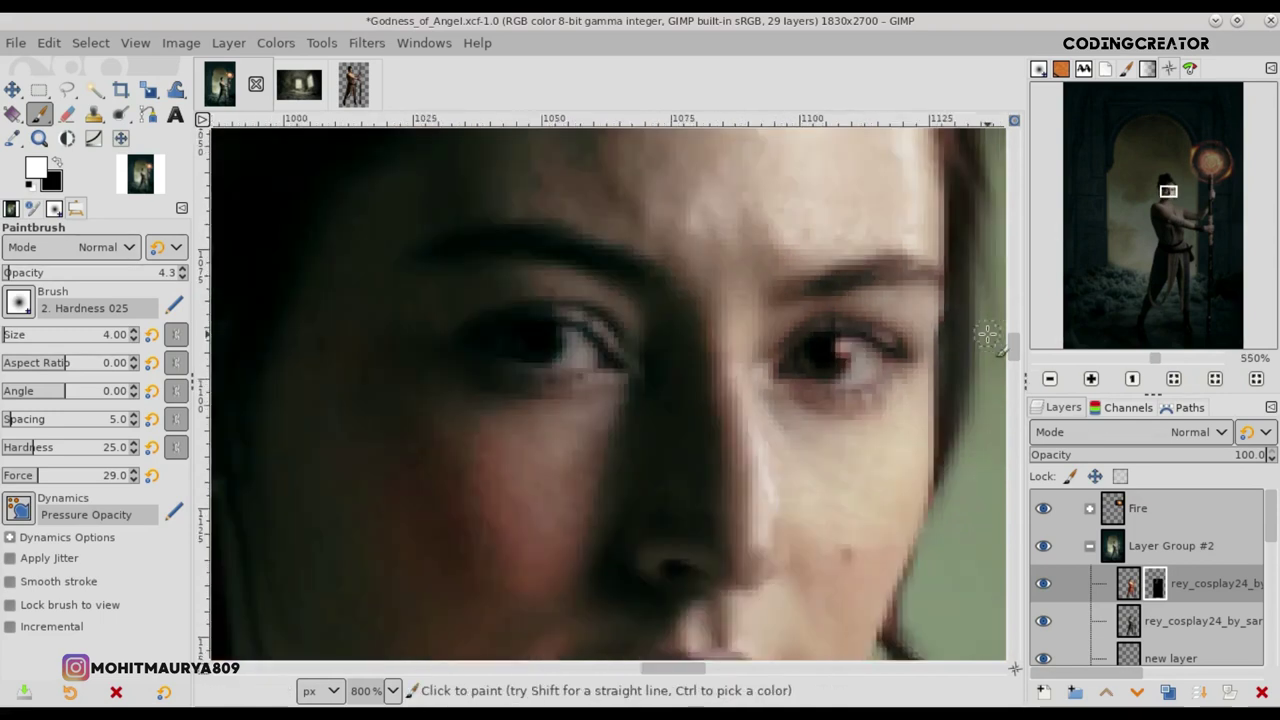
{"action": "scroll", "coordinate": [988, 334], "scroll_direction": "down", "scroll_amount": 1}
{"action": "scroll", "coordinate": [675, 678], "scroll_direction": "right", "scroll_amount": 2}
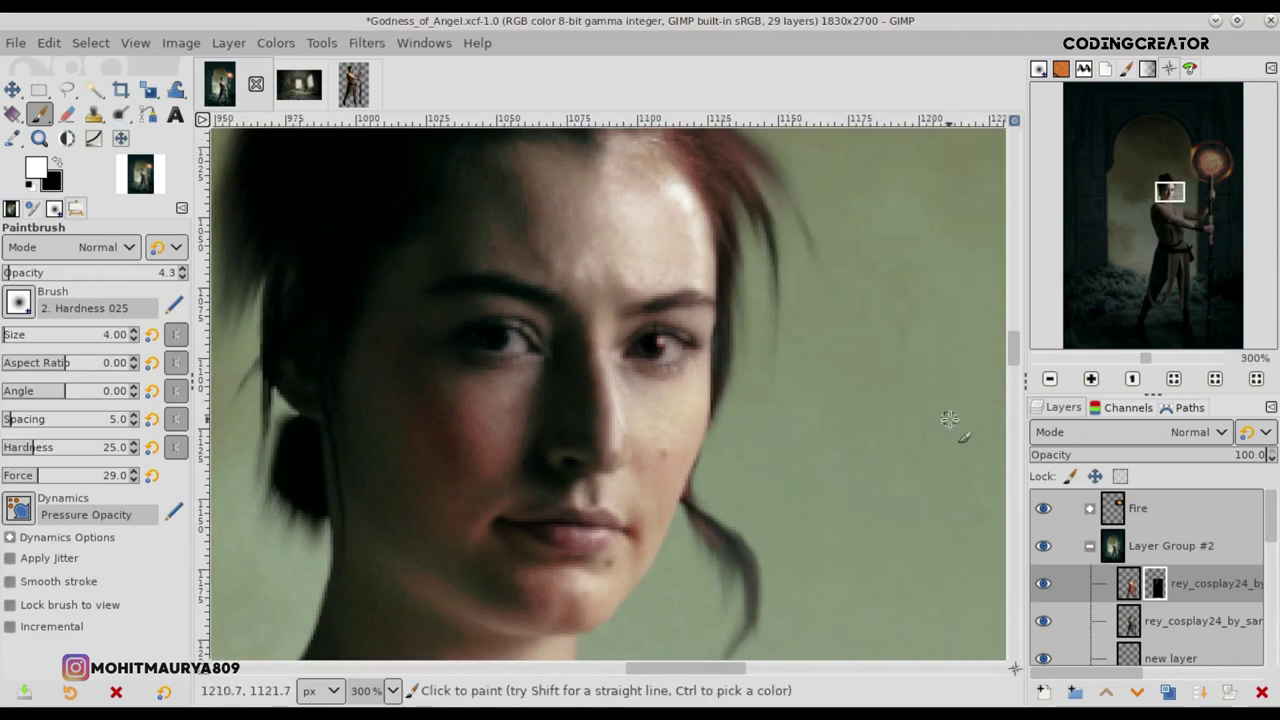
{"action": "scroll", "coordinate": [574, 366], "scroll_direction": "up", "scroll_amount": 1}
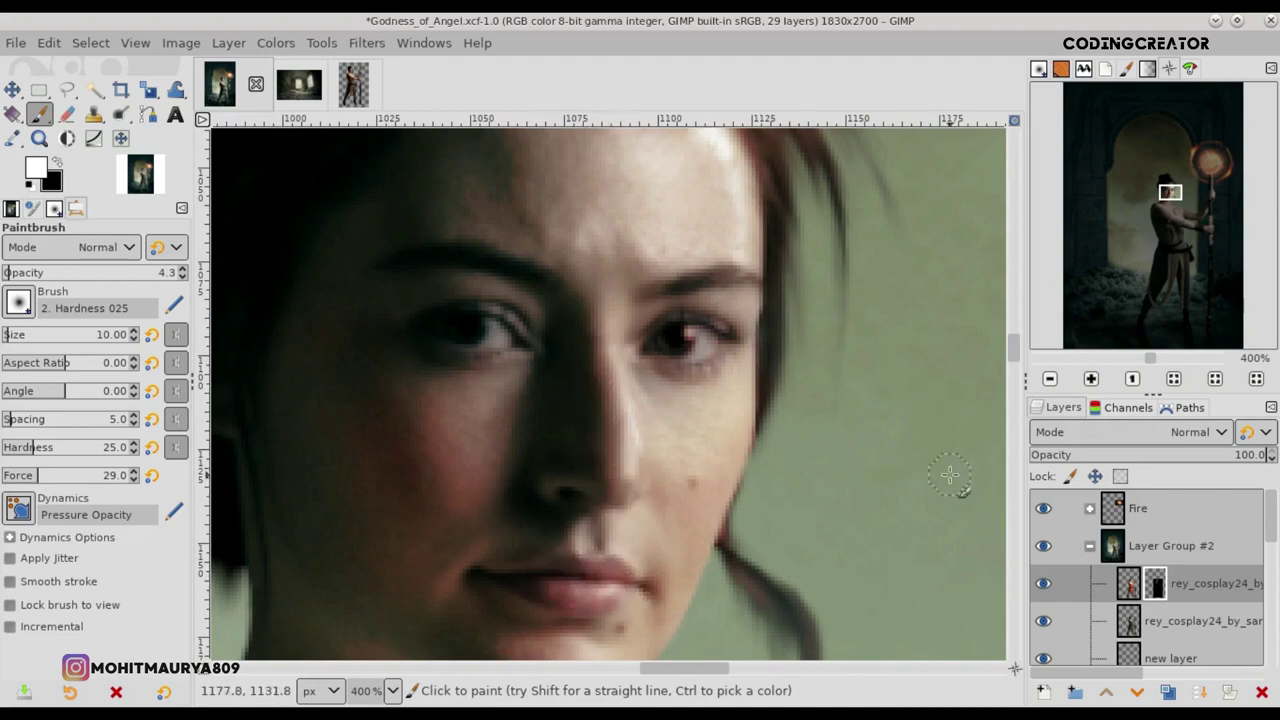
{"action": "scroll", "coordinate": [950, 475], "scroll_direction": "down", "scroll_amount": 4}
{"action": "scroll", "coordinate": [857, 364], "scroll_direction": "up", "scroll_amount": 3}
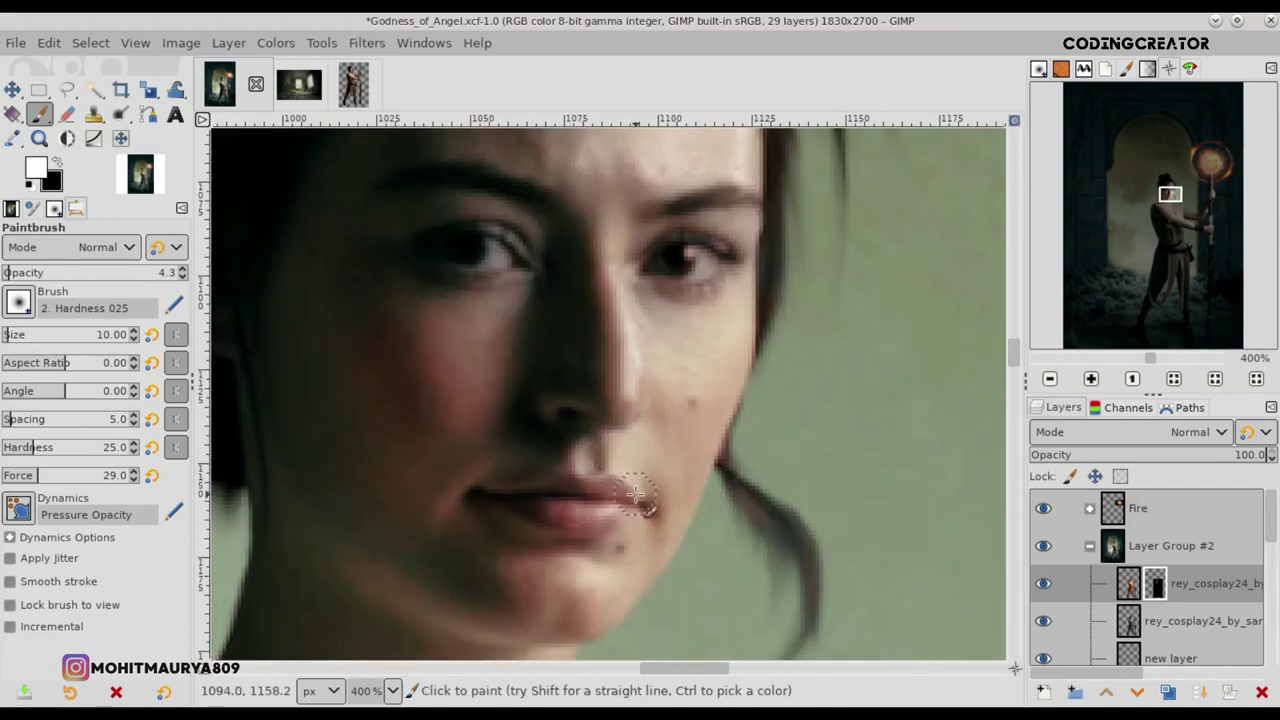
Step: Faintly lighten the mask between the nose and upper lip
{"action": "left_click_drag", "start_coordinate": [610, 472], "coordinate": [566, 479]}
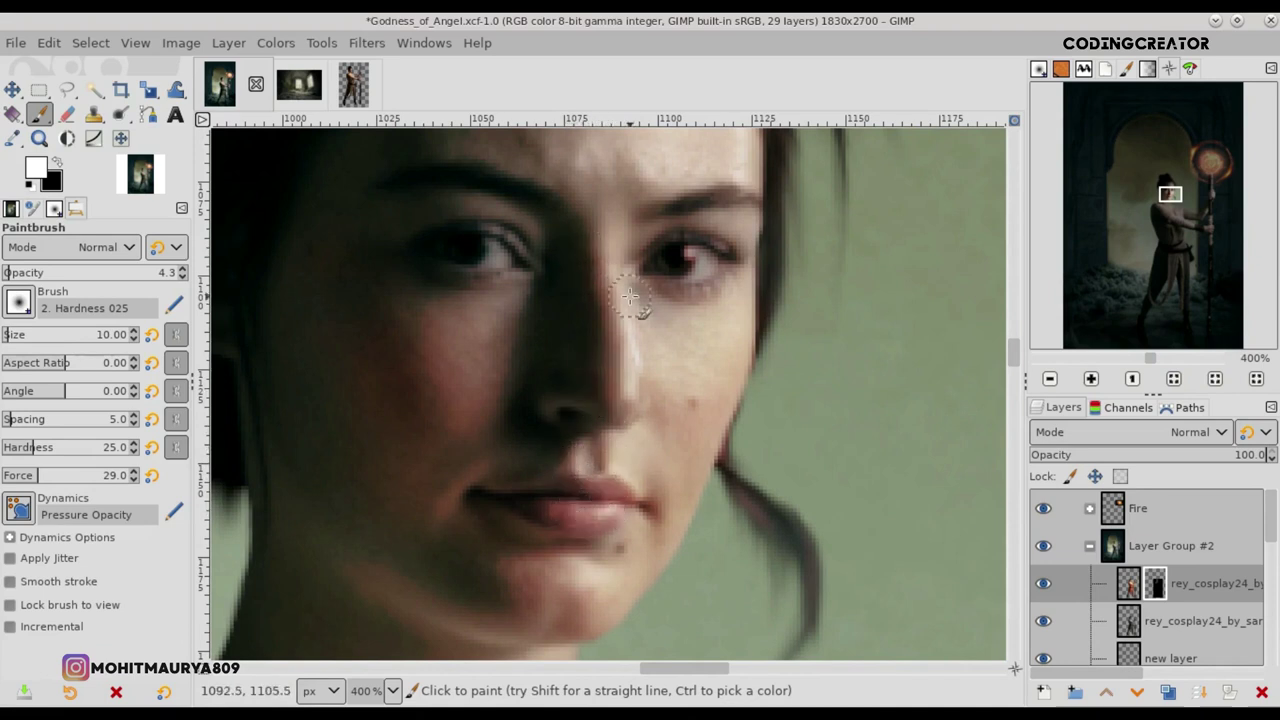
{"action": "scroll", "coordinate": [698, 337], "scroll_direction": "down", "scroll_amount": 5, "text": "ctrl"}
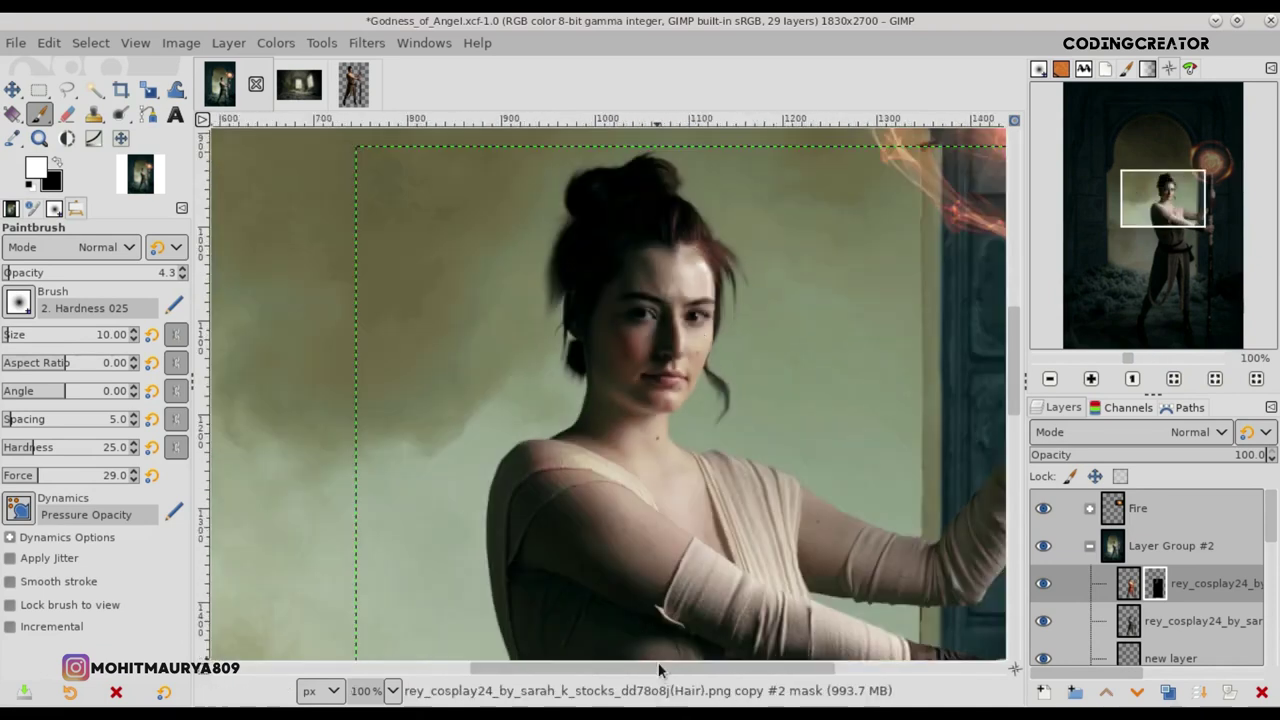
{"action": "scroll", "coordinate": [689, 418], "scroll_direction": "right", "scroll_amount": 3}
{"action": "scroll", "coordinate": [689, 418], "scroll_direction": "up", "scroll_amount": 4, "text": "ctrl"}
{"action": "scroll", "coordinate": [700, 480], "scroll_direction": "down", "scroll_amount": 5}
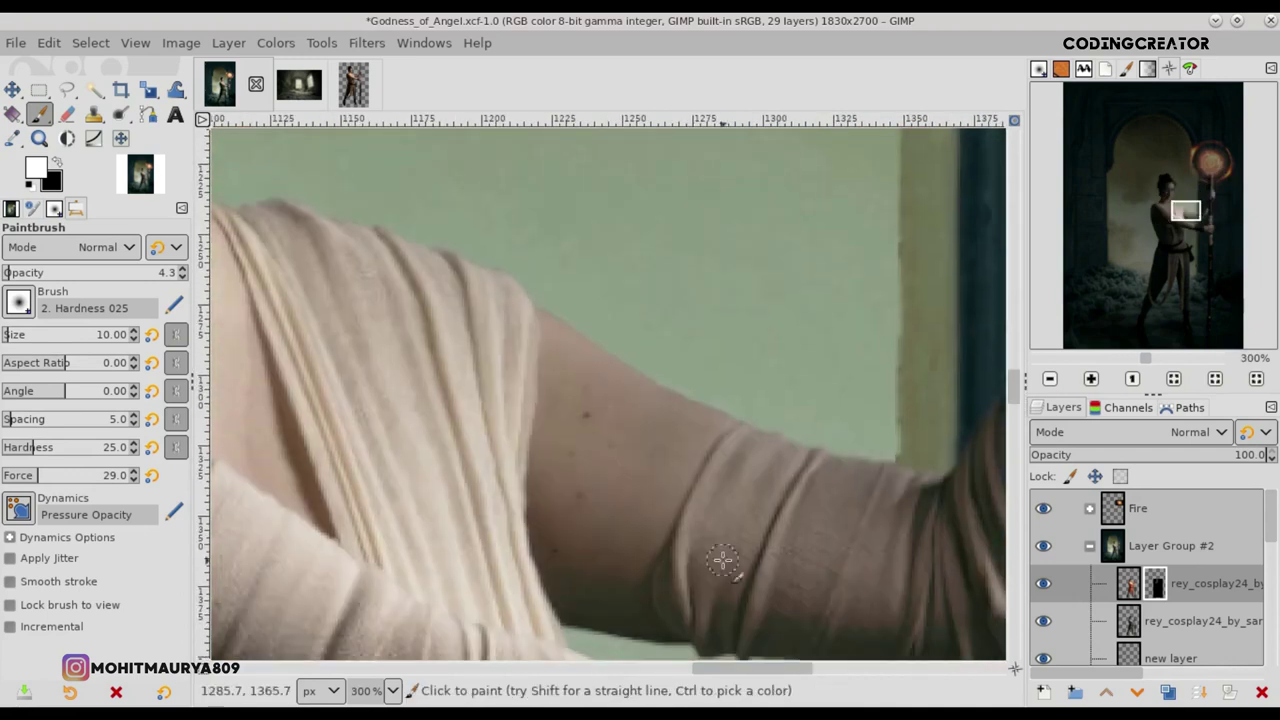
{"action": "scroll", "coordinate": [720, 560], "scroll_direction": "left", "scroll_amount": 1}
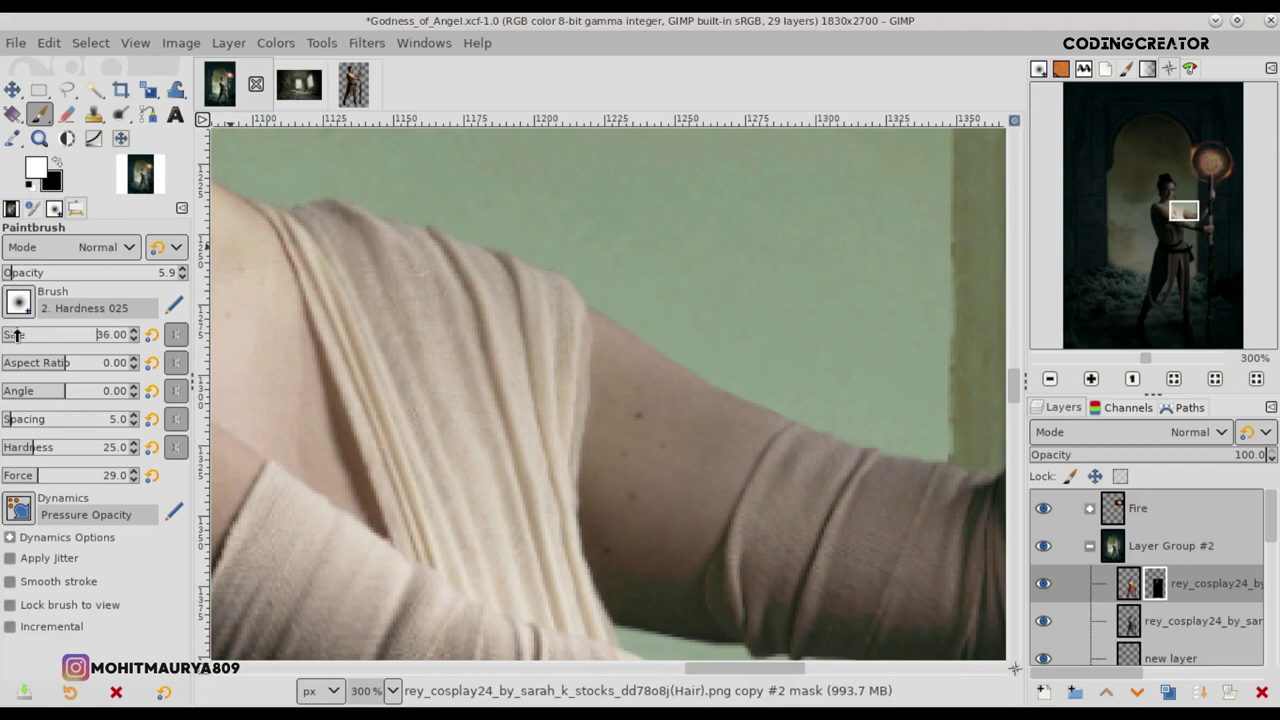
{"action": "scroll", "coordinate": [15, 336], "scroll_direction": "up", "scroll_amount": 10}
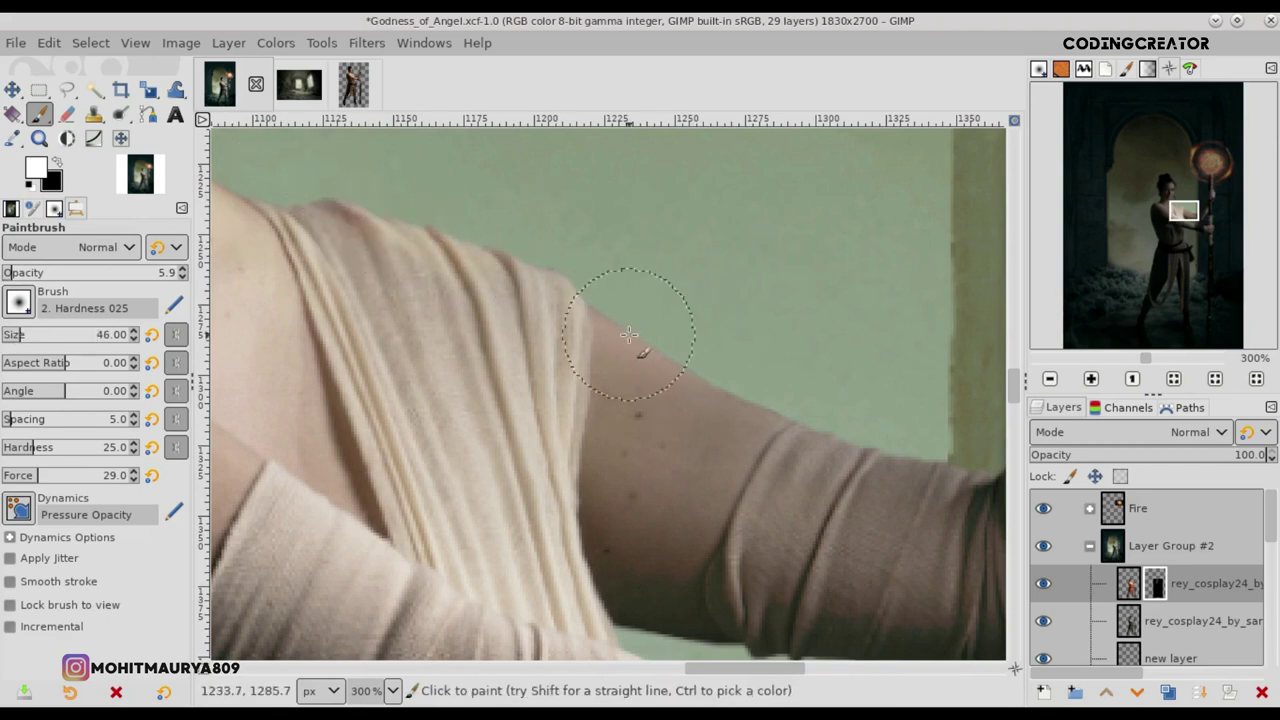
{"action": "left_click_drag", "start_coordinate": [700, 679], "coordinate": [812, 668]}
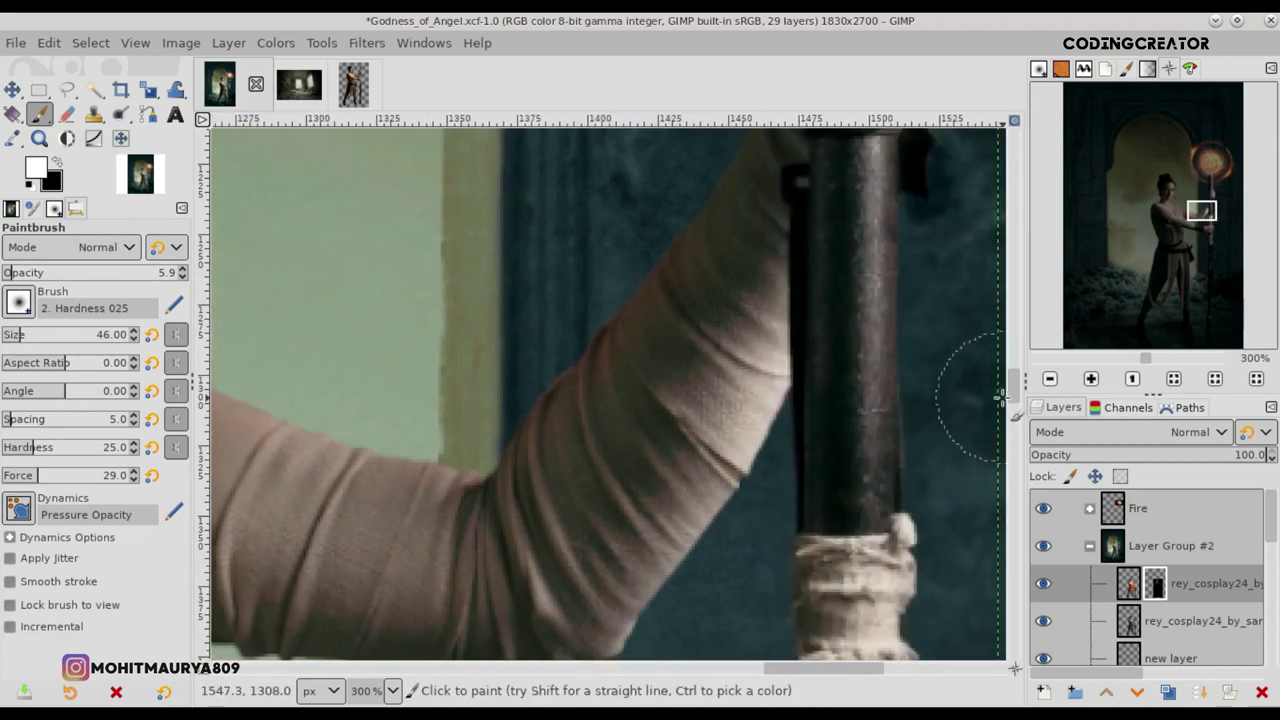
{"action": "left_click_drag", "start_coordinate": [1013, 405], "coordinate": [1013, 362]}
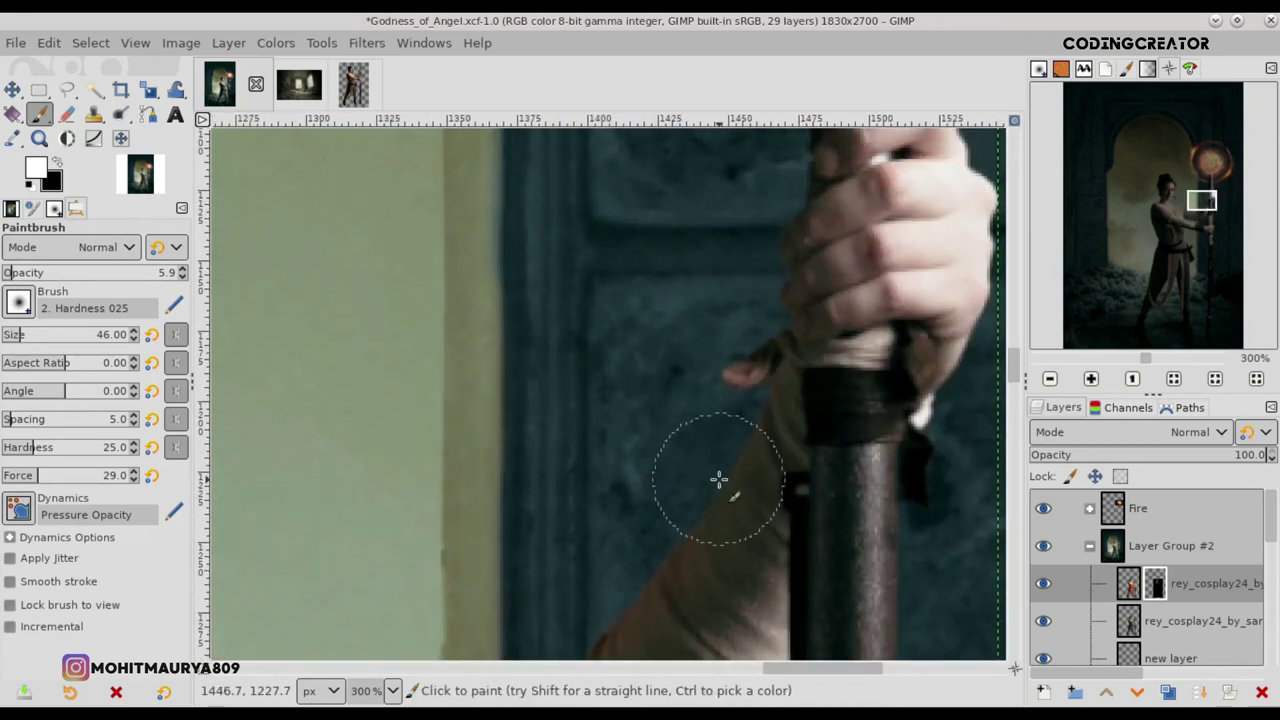
Step: At opacity 3.2 then 2.7, faintly blend the raised arm and shoulder edges on the mask
{"action": "left_click", "coordinate": [7, 268]}
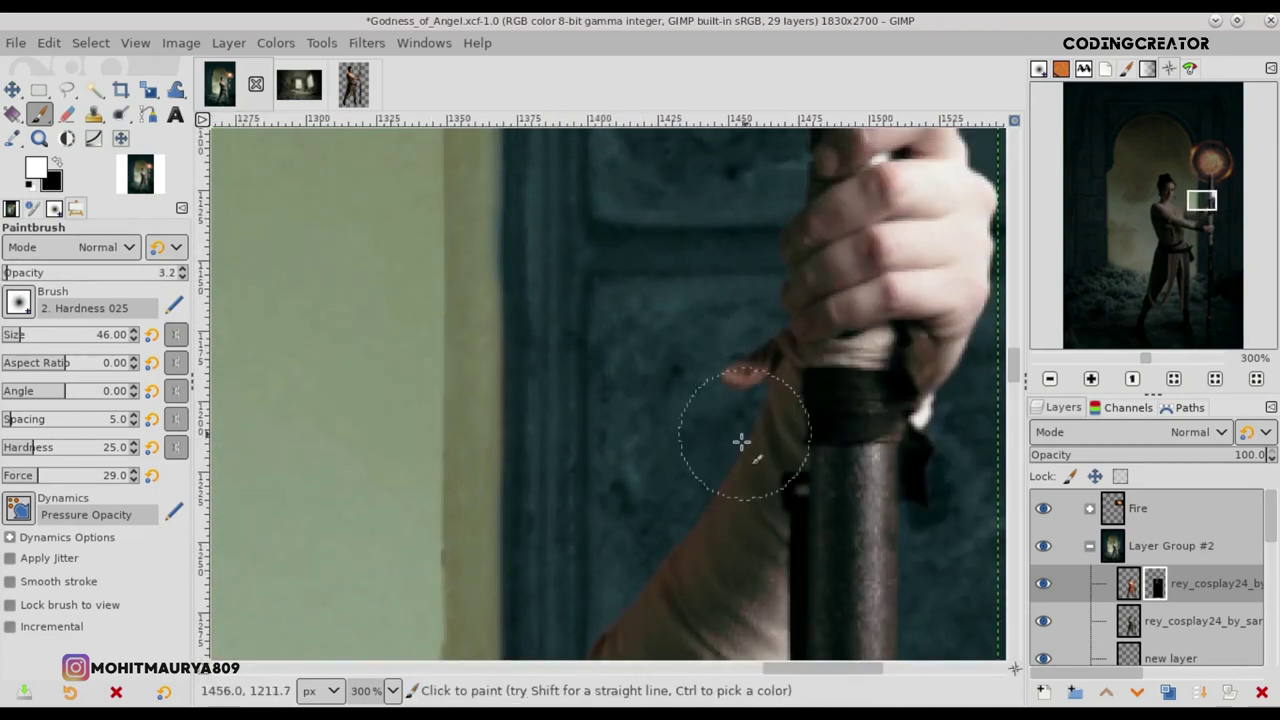
{"action": "left_click_drag", "start_coordinate": [1013, 366], "coordinate": [1013, 390]}
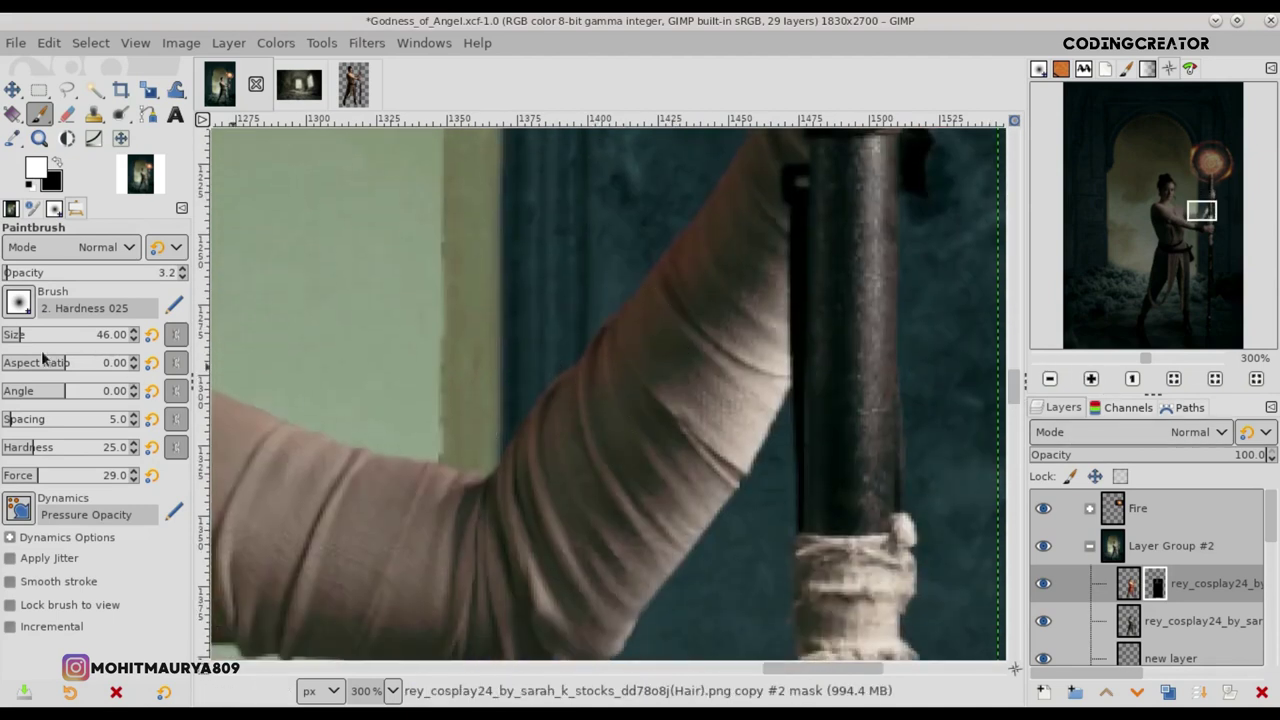
{"action": "left_click_drag", "start_coordinate": [606, 334], "coordinate": [606, 394]}
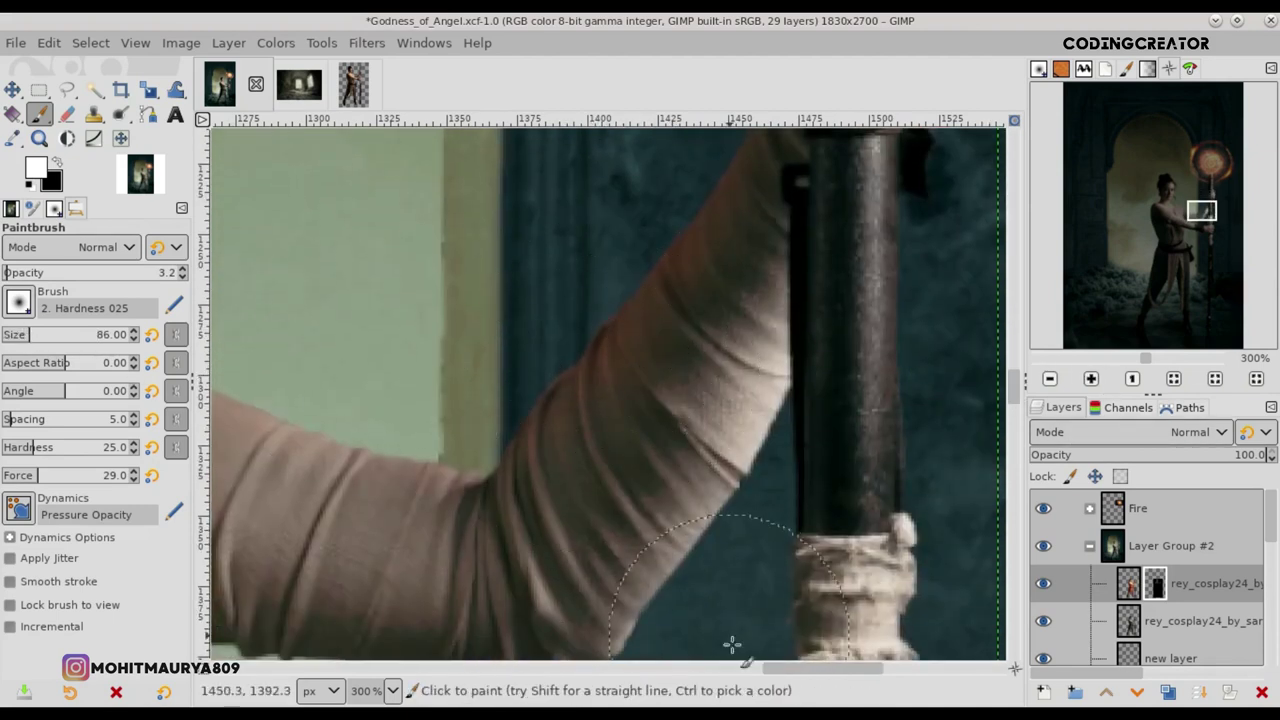
{"action": "left_click_drag", "start_coordinate": [805, 670], "coordinate": [761, 670]}
{"action": "left_click", "coordinate": [5, 272]}
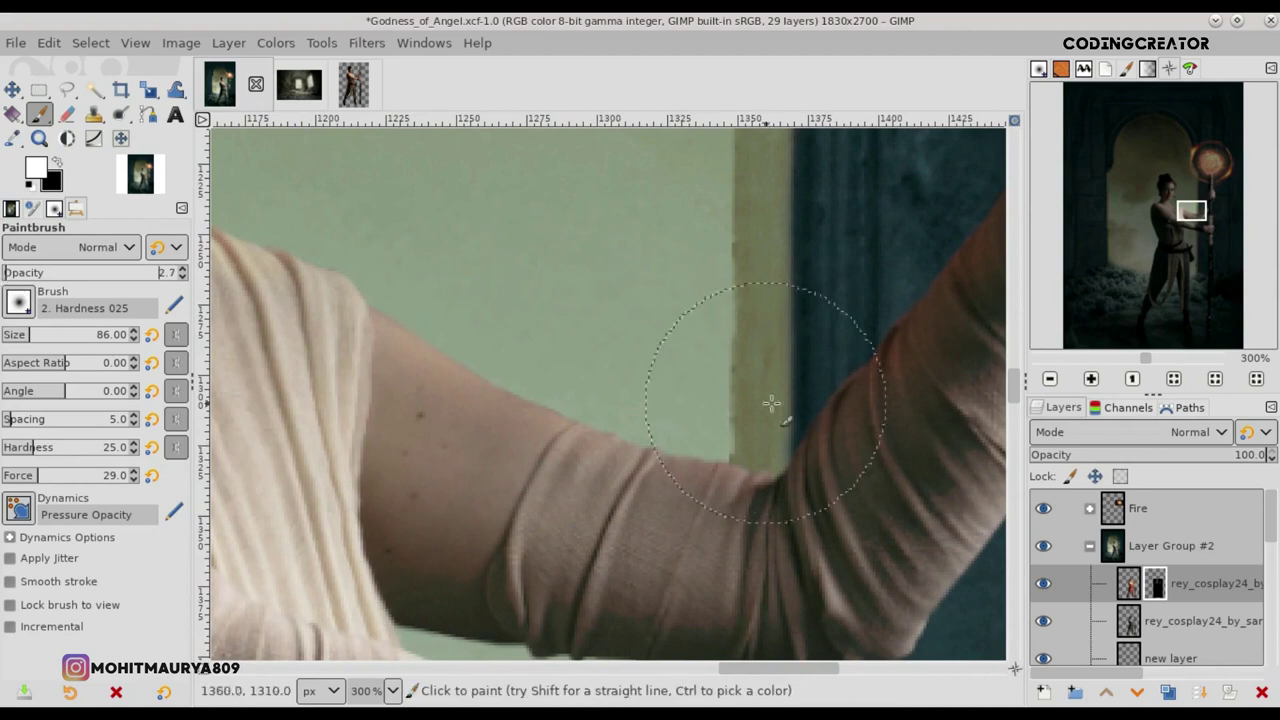
{"action": "mouse_move", "coordinate": [775, 490]}
{"action": "left_mouse_down"}
{"action": "mouse_move", "coordinate": [342, 366]}
{"action": "mouse_move", "coordinate": [285, 290]}
{"action": "left_mouse_up"}
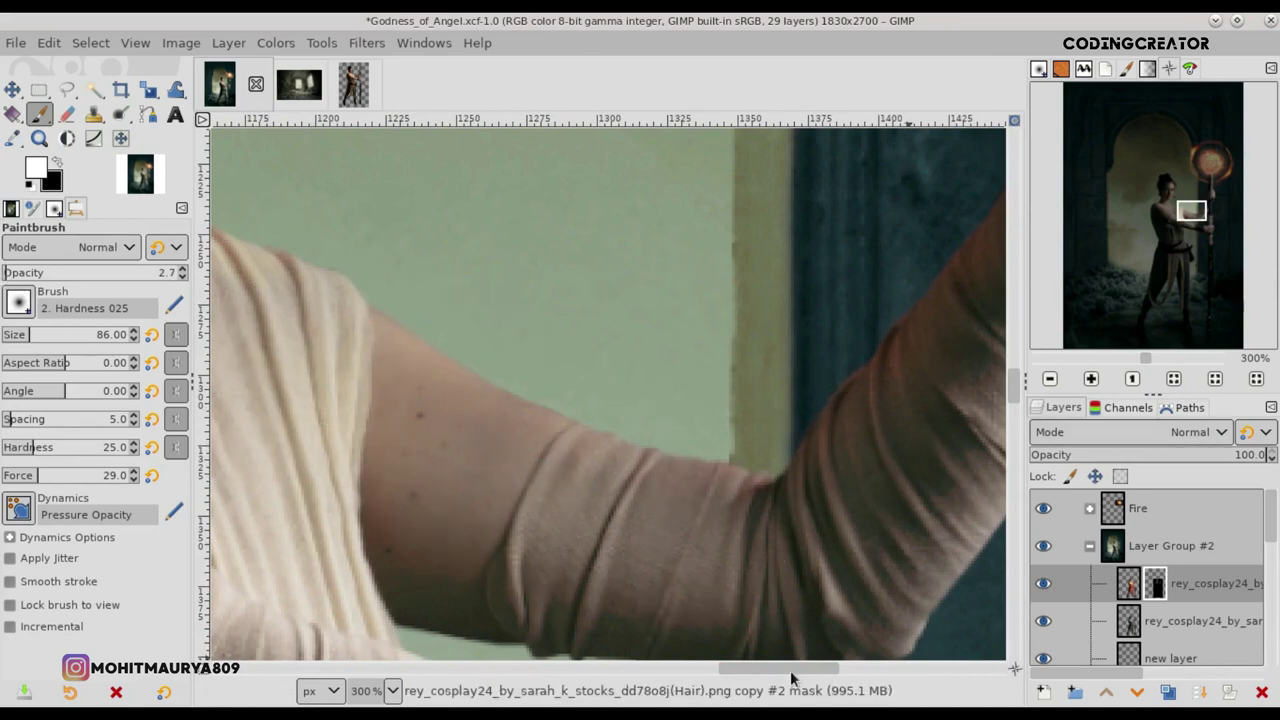
{"action": "key", "text": "minus"}
{"action": "key", "text": "minus"}
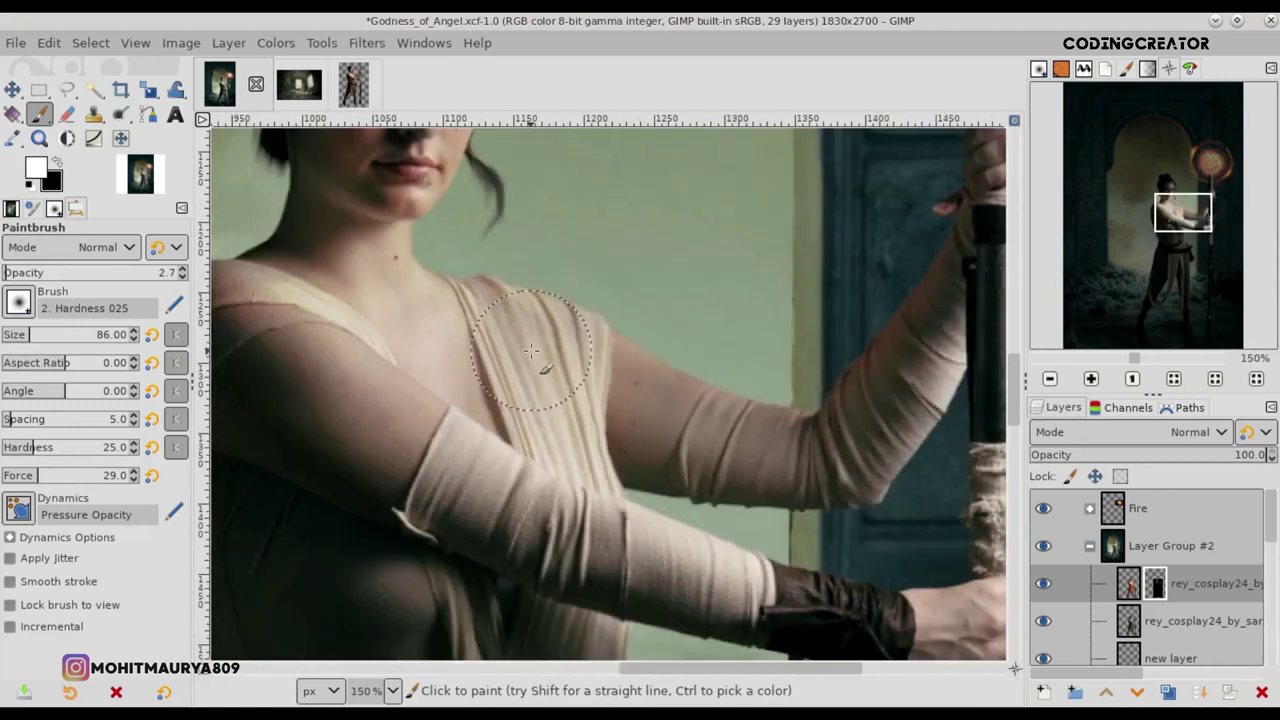
Step: Bring the bandaged forearm into view and set the brush size to 73
{"action": "left_click_drag", "start_coordinate": [1020, 418], "coordinate": [1012, 438]}
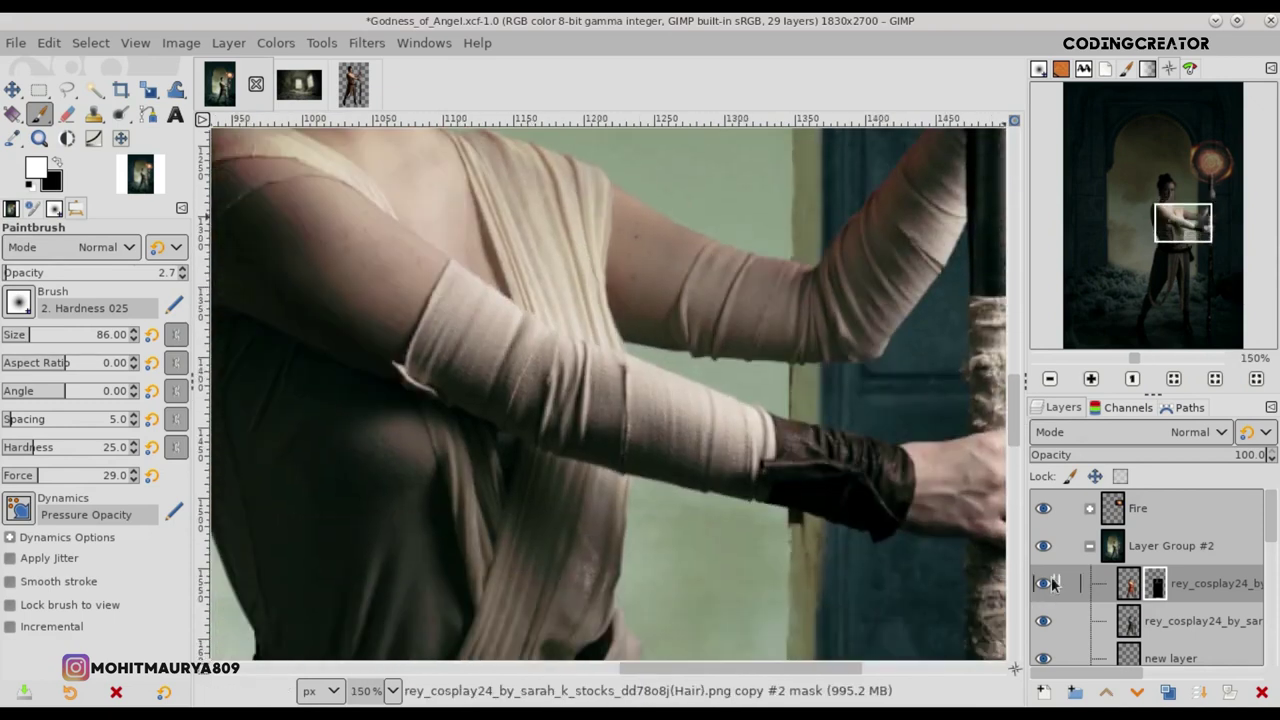
{"action": "scroll", "coordinate": [333, 216], "scroll_direction": "up", "scroll_amount": 1, "text": "ctrl"}
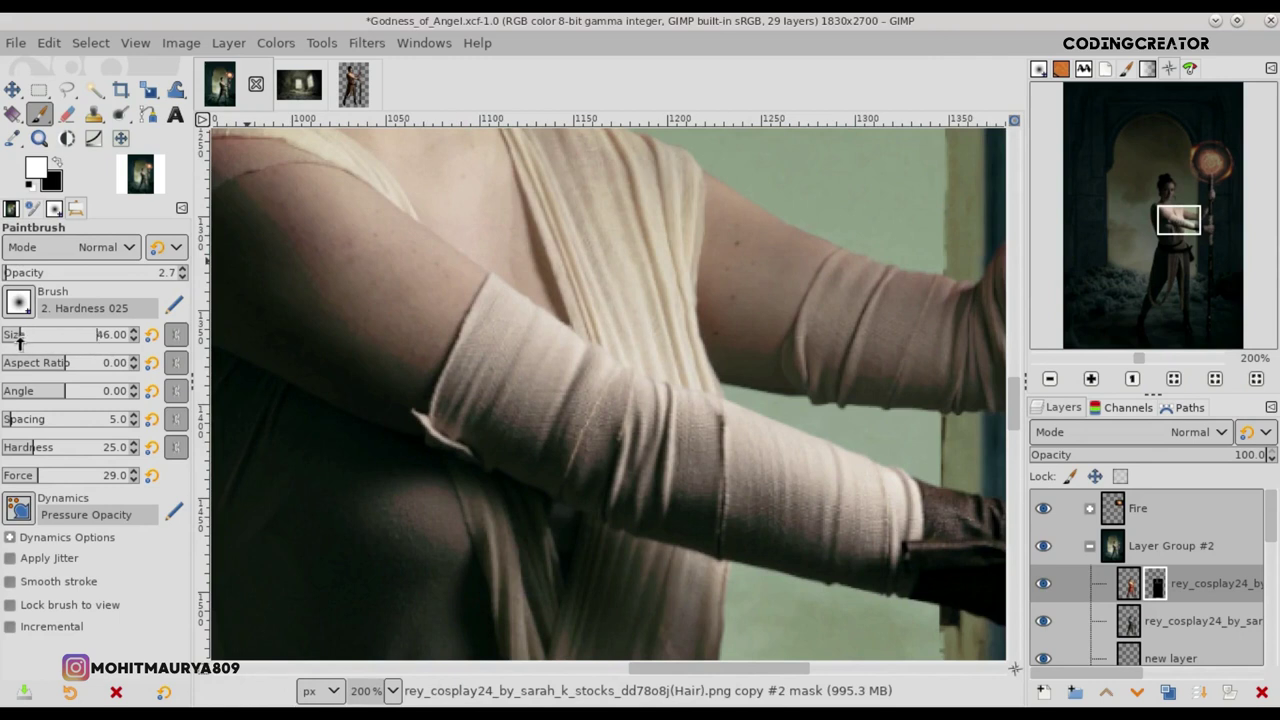
{"action": "scroll", "coordinate": [18, 340], "scroll_direction": "down", "scroll_amount": 10}
{"action": "scroll", "coordinate": [459, 268], "scroll_direction": "up", "scroll_amount": 1, "text": "ctrl"}
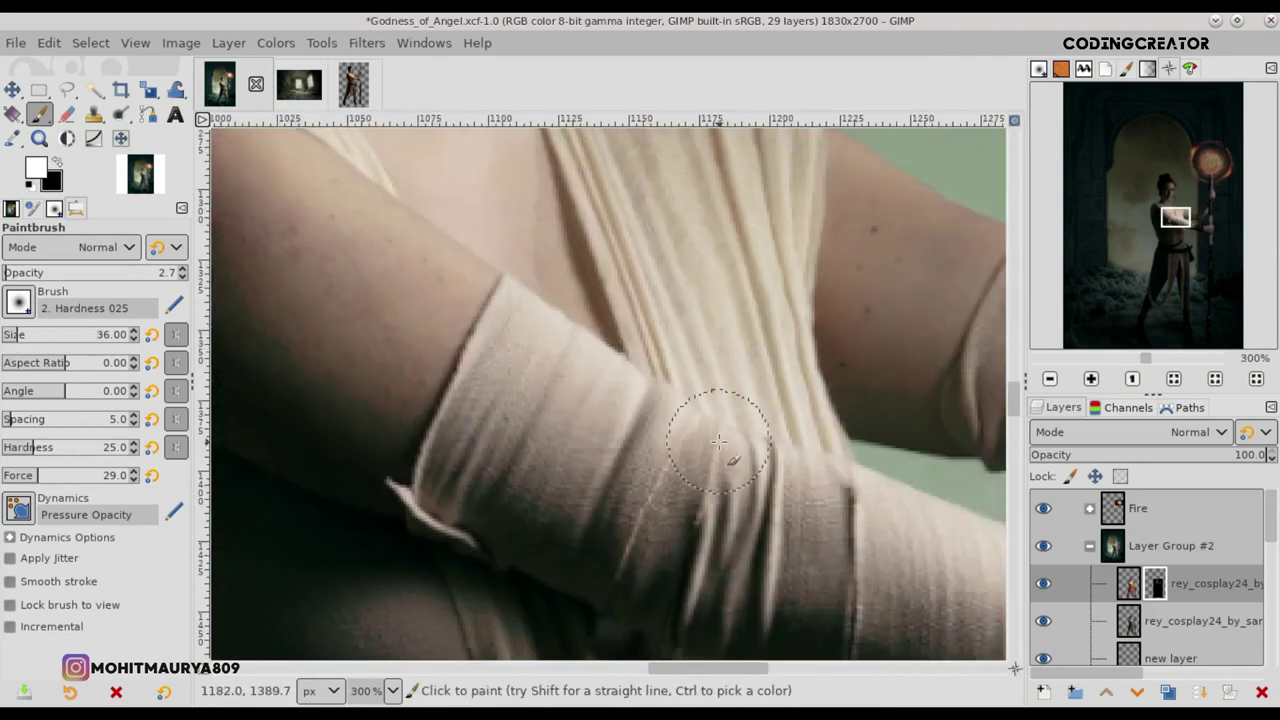
{"action": "left_click_drag", "start_coordinate": [697, 670], "coordinate": [797, 679]}
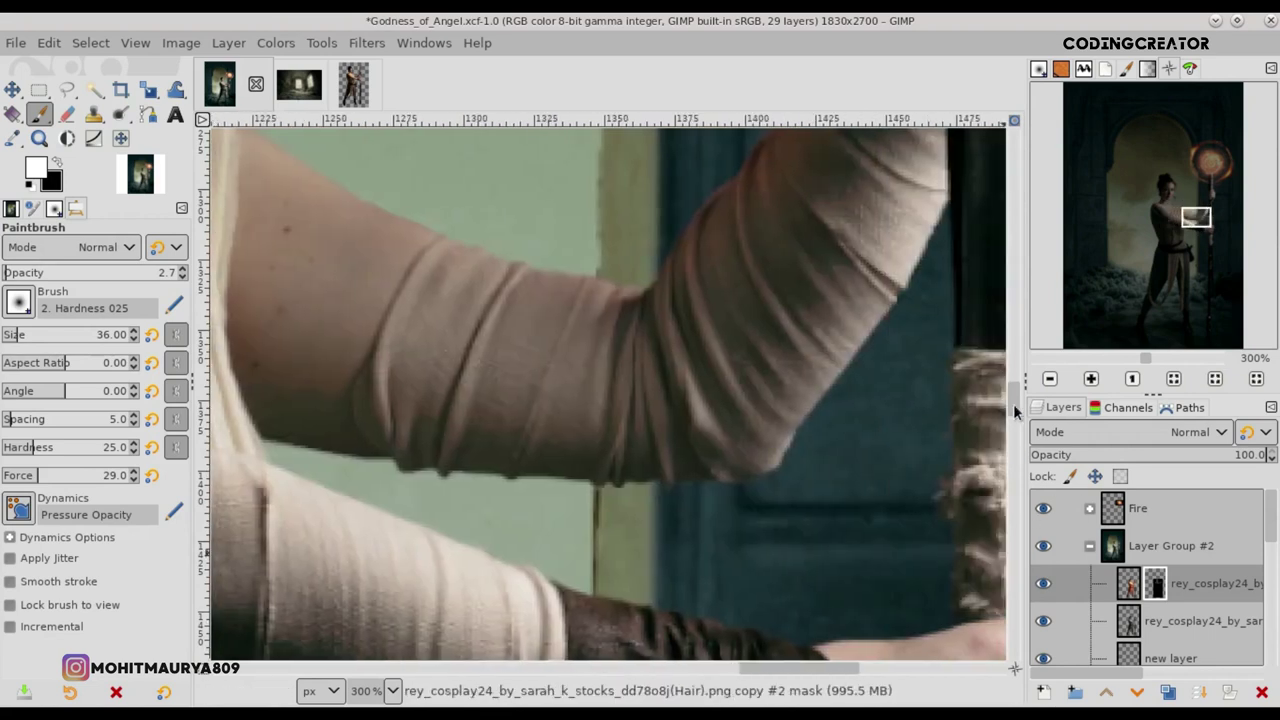
{"action": "scroll", "coordinate": [1014, 410], "scroll_direction": "down", "scroll_amount": 3}
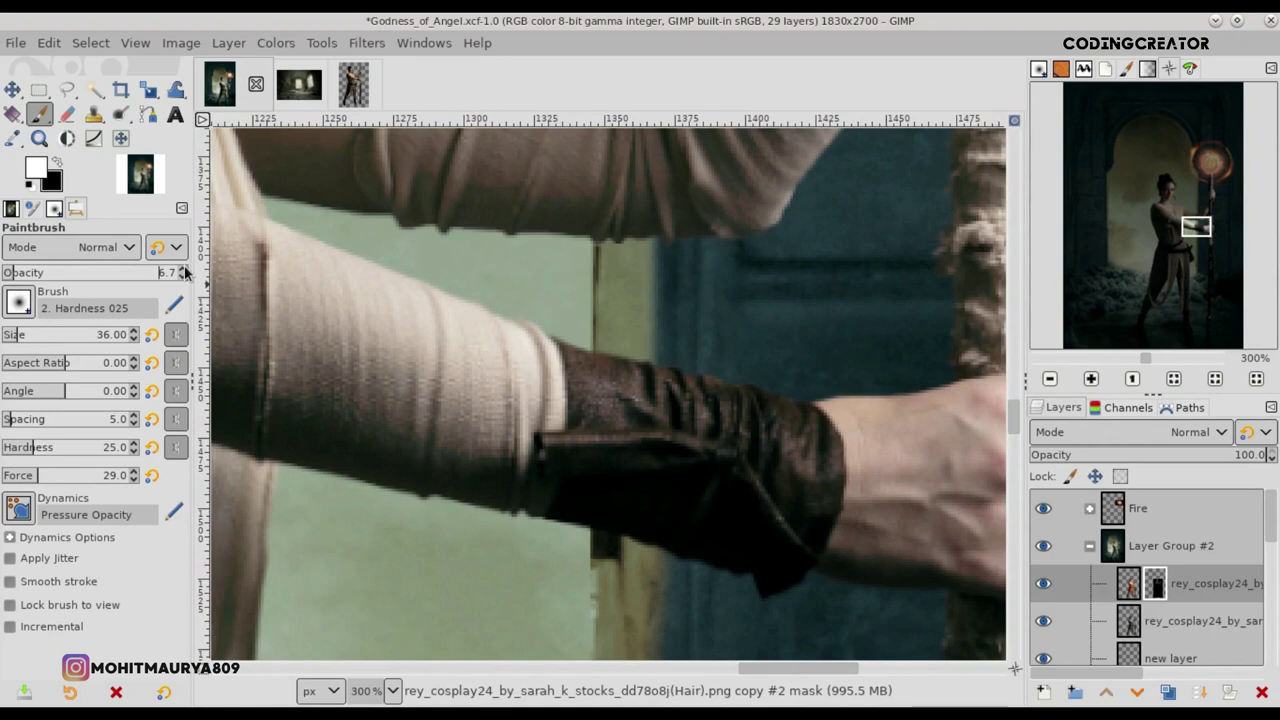
{"action": "left_click_drag", "start_coordinate": [14, 340], "coordinate": [22, 340]}
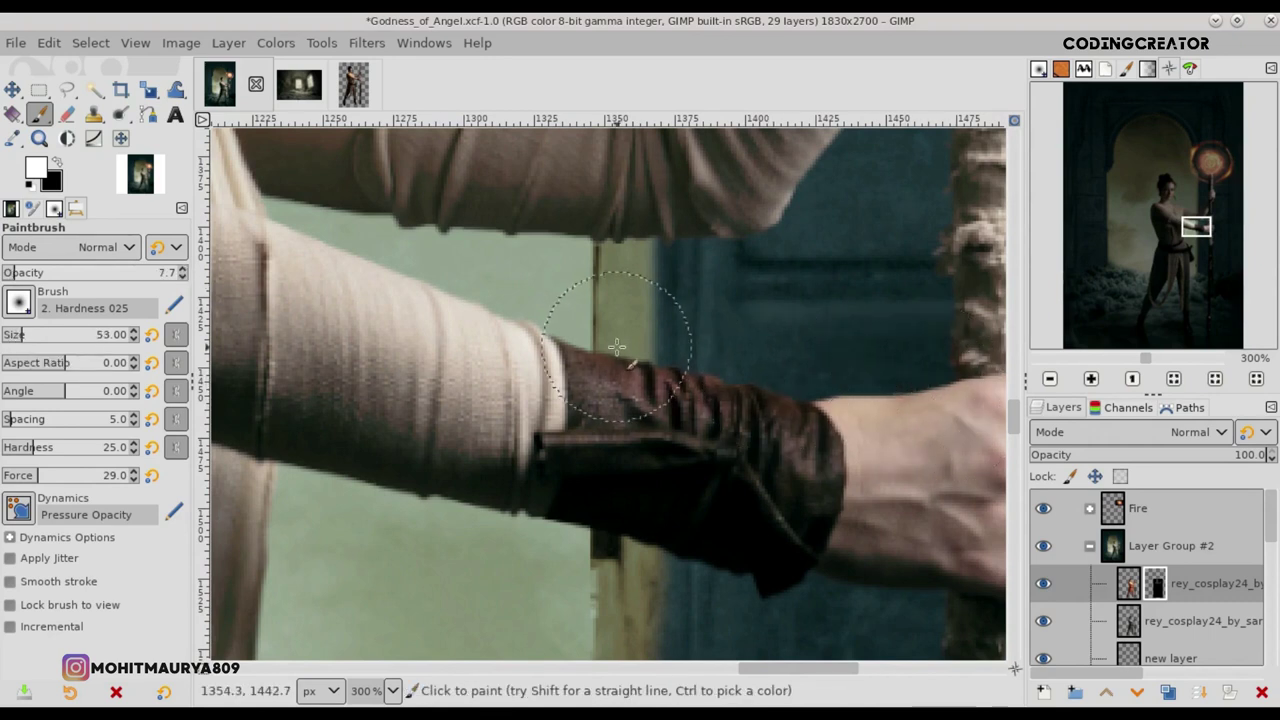
{"action": "left_click_drag", "start_coordinate": [777, 678], "coordinate": [743, 678]}
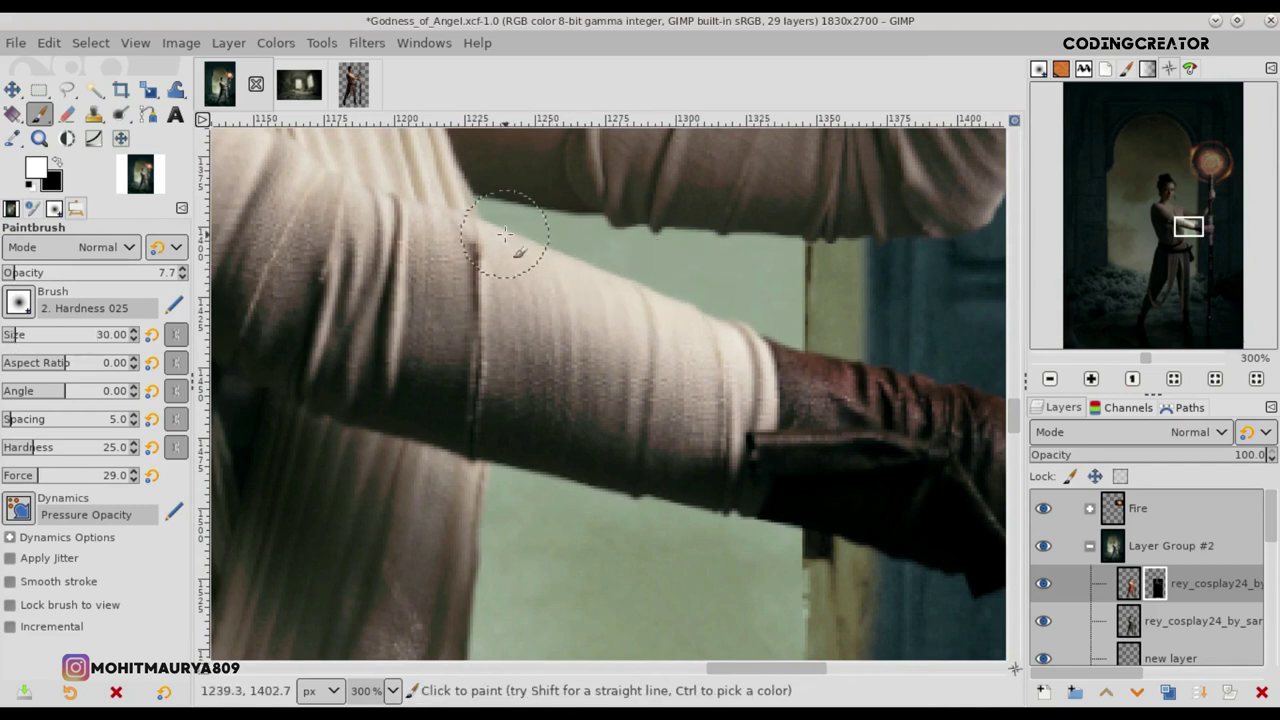
{"action": "left_click_drag", "start_coordinate": [767, 668], "coordinate": [817, 668]}
{"action": "type", "text": "73"}
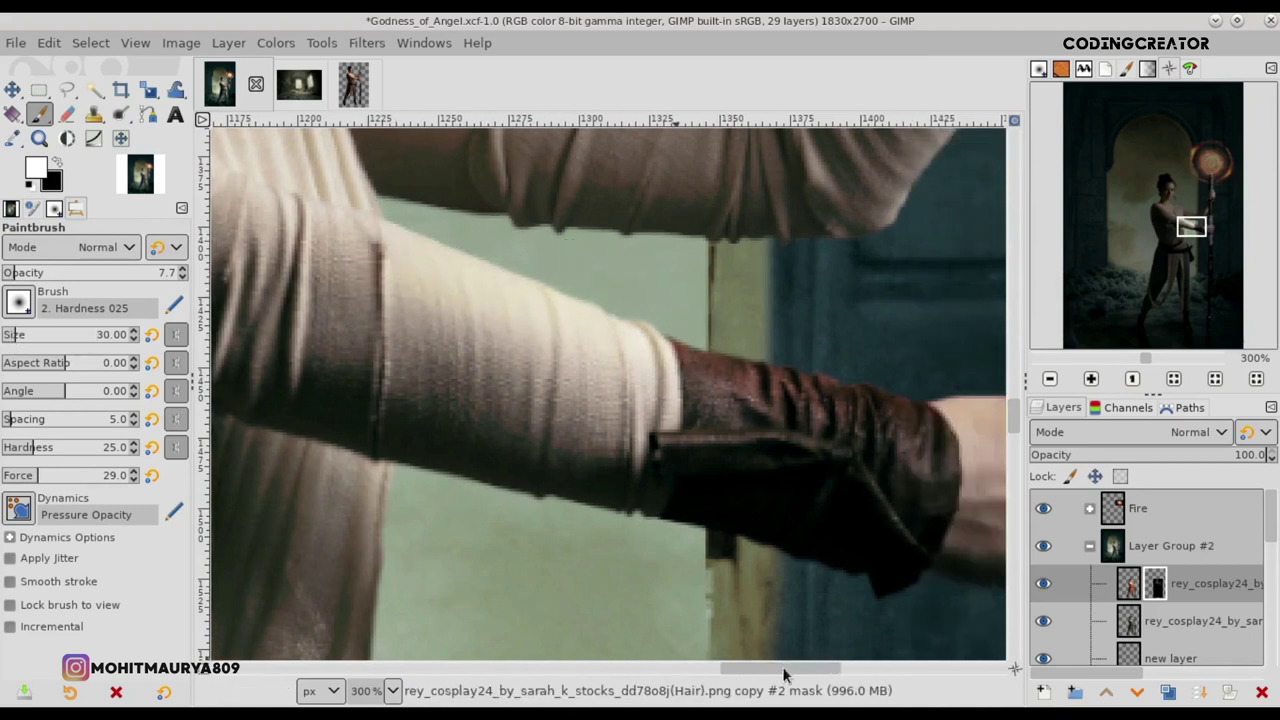
Step: At 2.1 opacity, paint faint mask strokes over the bracer, then pan toward the shoulder
{"action": "left_click", "coordinate": [5, 272]}
{"action": "mouse_move", "coordinate": [480, 394]}
{"action": "left_mouse_down"}
{"action": "mouse_move", "coordinate": [829, 466]}
{"action": "mouse_move", "coordinate": [611, 492]}
{"action": "mouse_move", "coordinate": [414, 349]}
{"action": "left_mouse_up"}
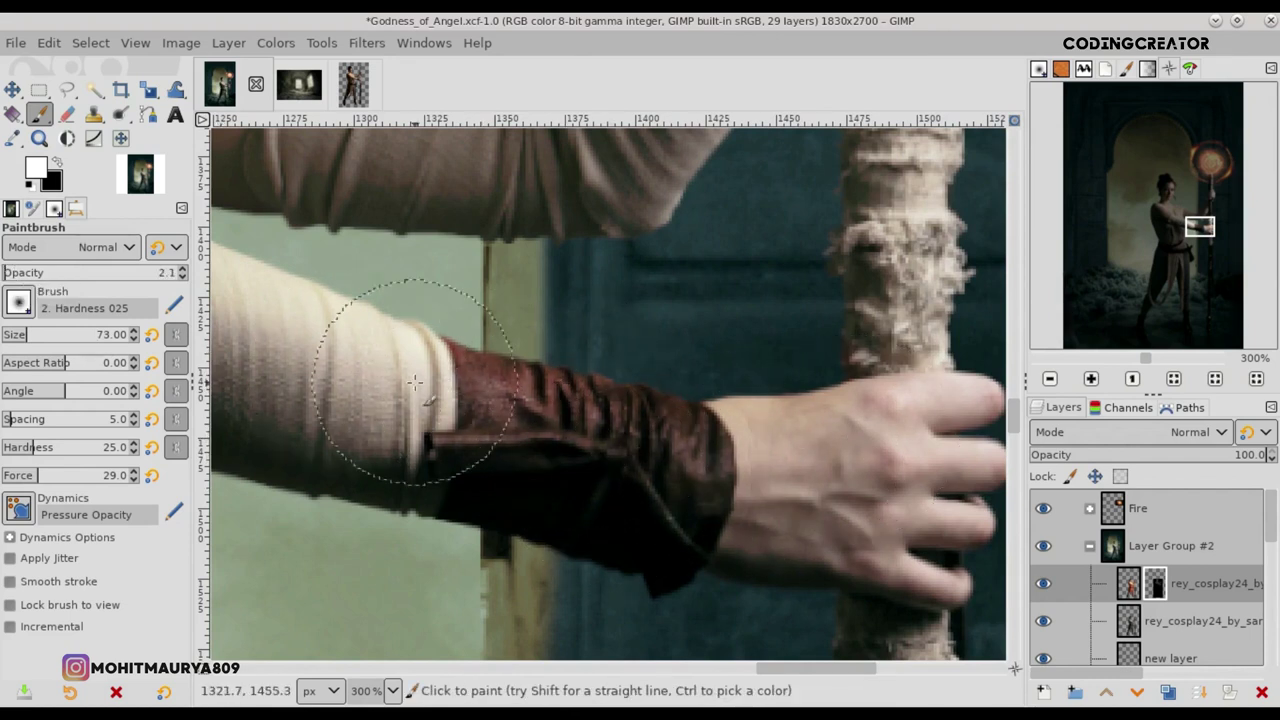
{"action": "left_click_drag", "start_coordinate": [790, 668], "coordinate": [704, 668]}
{"action": "scroll", "coordinate": [685, 612], "scroll_direction": "down", "scroll_amount": 3}
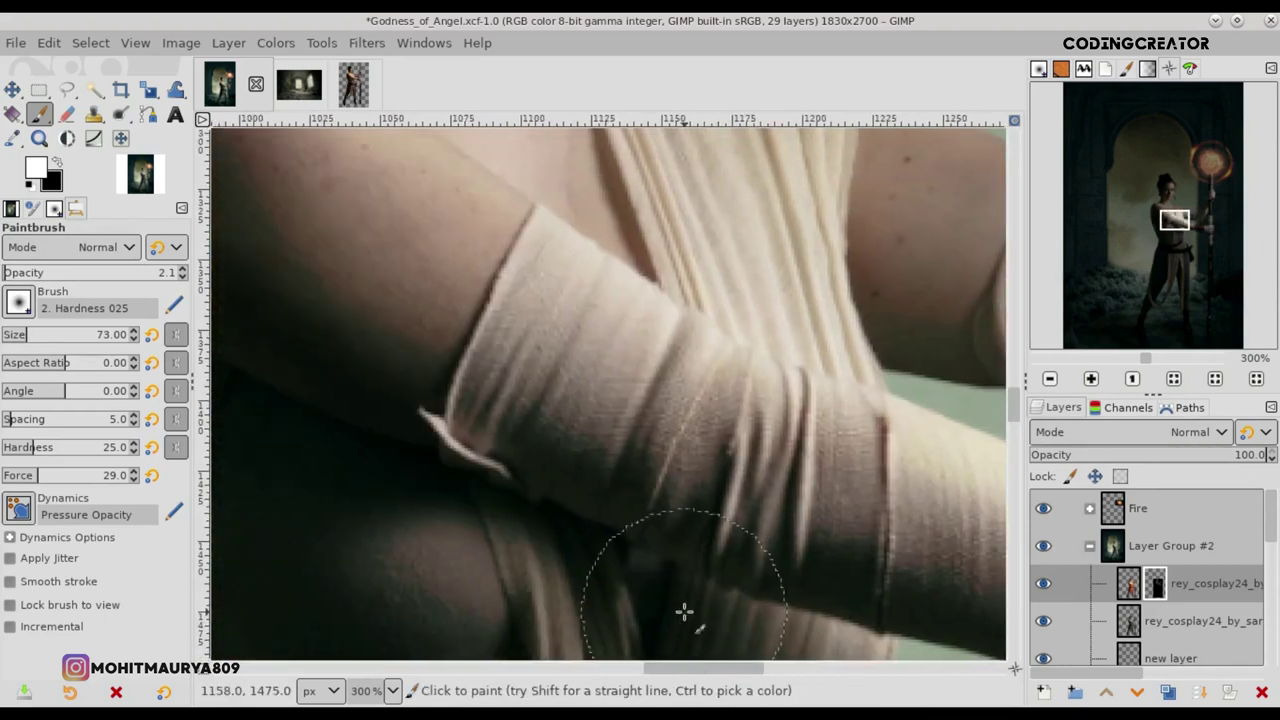
{"action": "left_click_drag", "start_coordinate": [1014, 422], "coordinate": [1014, 400]}
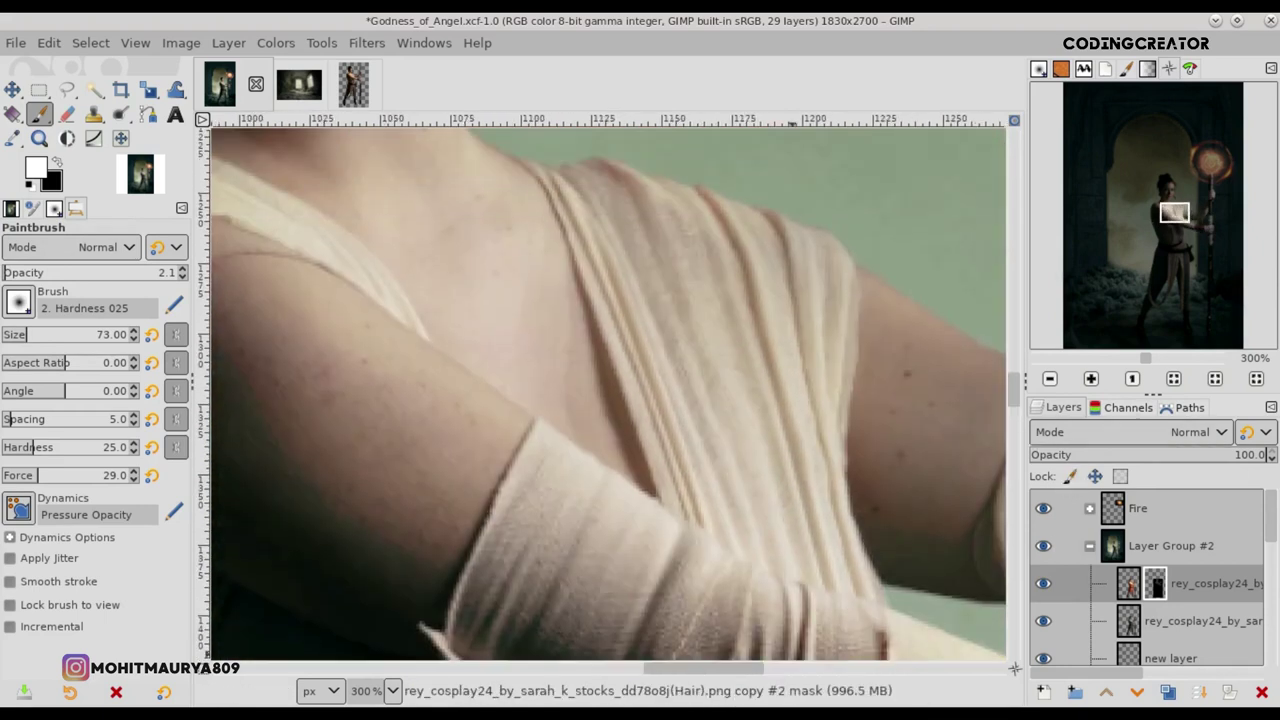
{"action": "mouse_move", "coordinate": [705, 668]}
{"action": "left_mouse_down"}
{"action": "mouse_move", "coordinate": [680, 668]}
{"action": "mouse_move", "coordinate": [691, 668]}
{"action": "left_mouse_up"}
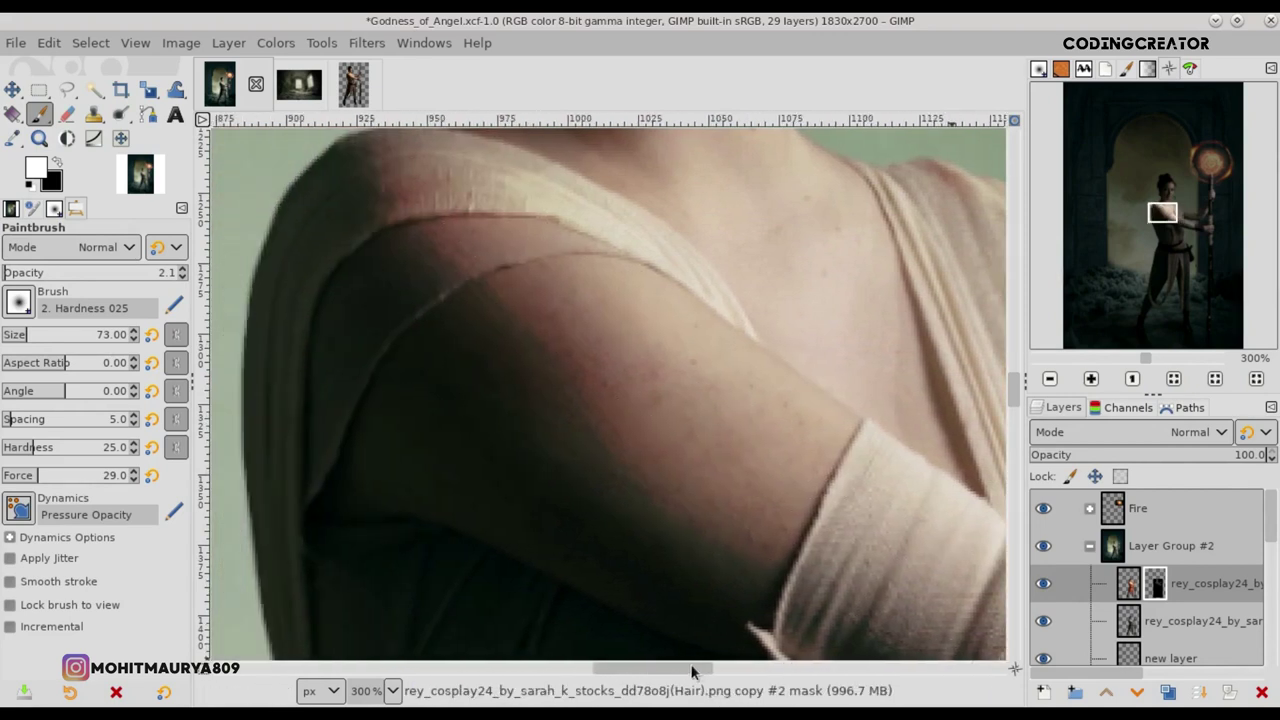
Step: Paint black on the mask over the shoulder, raising opacity to about 12% then 19%
{"action": "left_click", "coordinate": [57, 165]}
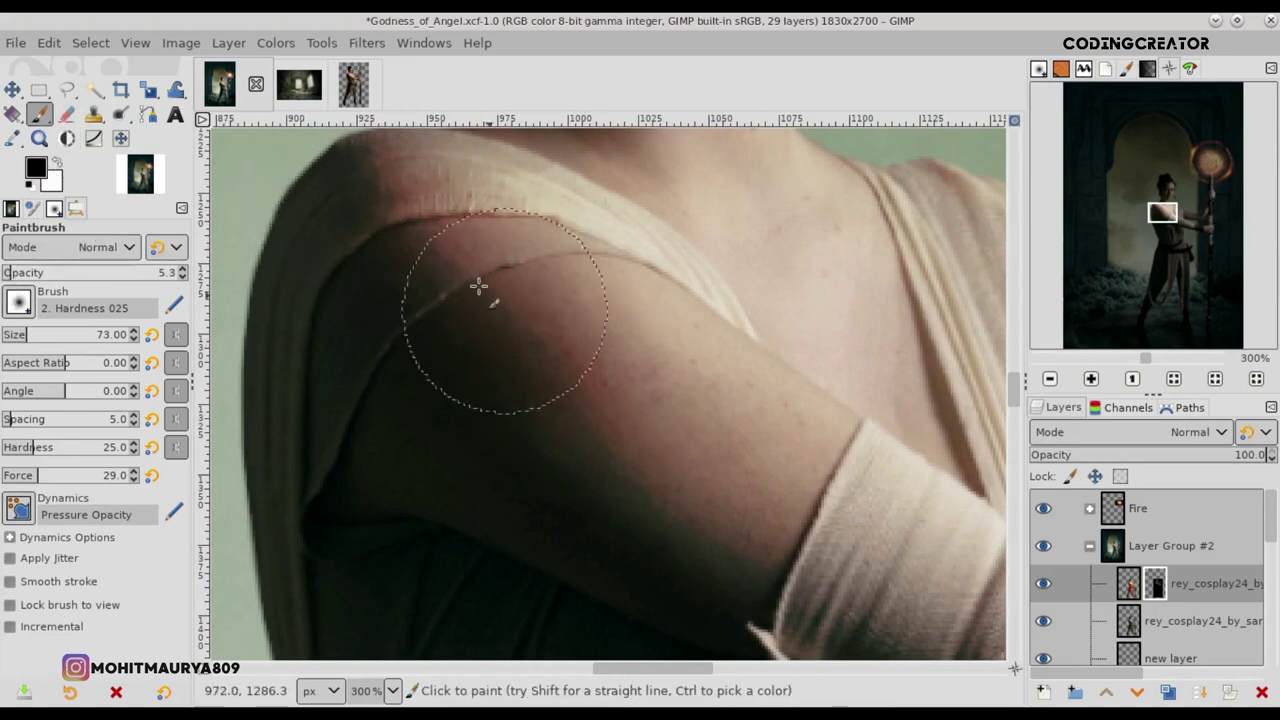
{"action": "left_click_drag", "start_coordinate": [594, 421], "coordinate": [500, 323]}
{"action": "left_click", "coordinate": [24, 272]}
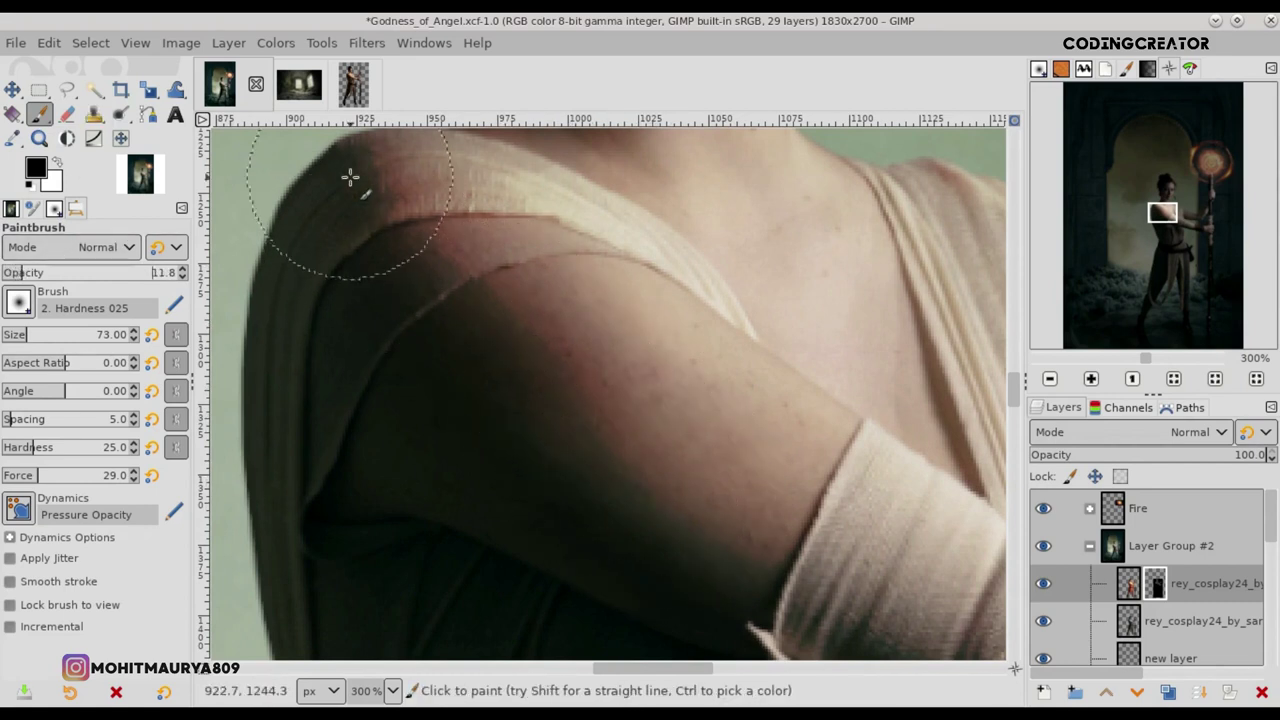
{"action": "left_click_drag", "start_coordinate": [511, 385], "coordinate": [483, 290]}
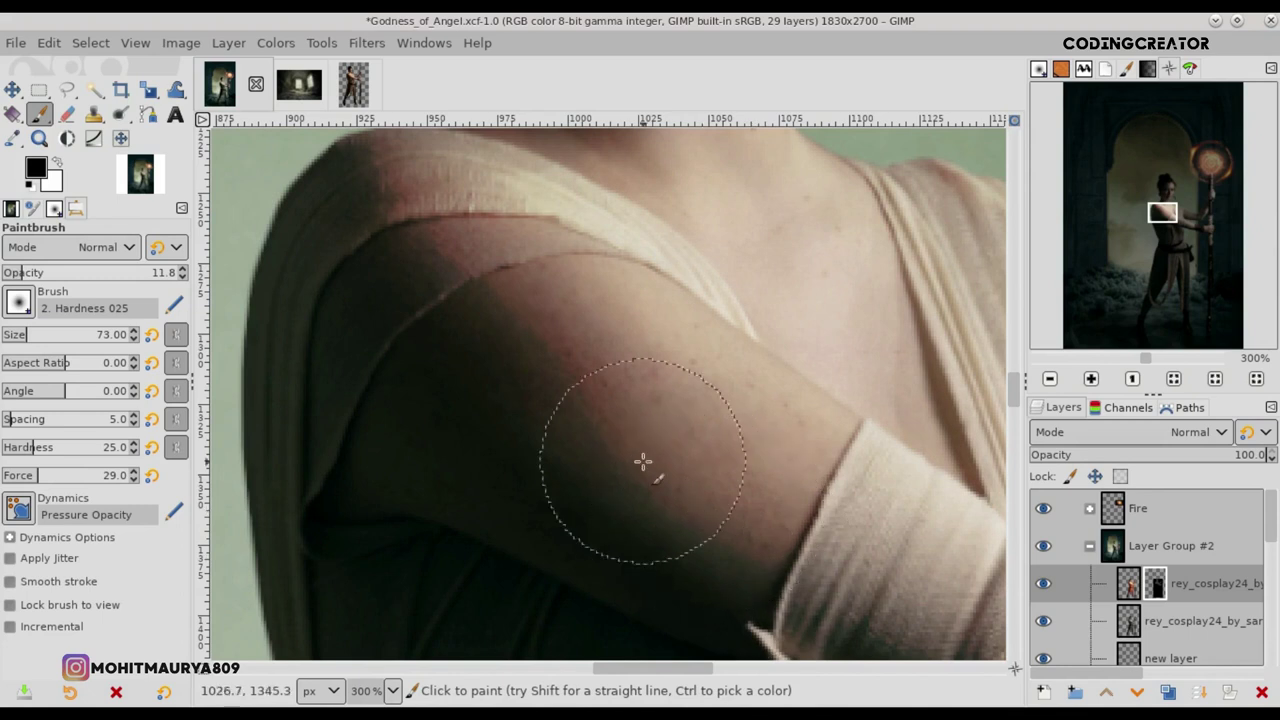
{"action": "left_click", "coordinate": [35, 272]}
{"action": "mouse_move", "coordinate": [507, 268]}
{"action": "left_mouse_down"}
{"action": "mouse_move", "coordinate": [580, 423]}
{"action": "mouse_move", "coordinate": [723, 523]}
{"action": "mouse_move", "coordinate": [634, 471]}
{"action": "mouse_move", "coordinate": [644, 466]}
{"action": "mouse_move", "coordinate": [457, 257]}
{"action": "mouse_move", "coordinate": [343, 243]}
{"action": "mouse_move", "coordinate": [391, 179]}
{"action": "mouse_move", "coordinate": [394, 246]}
{"action": "mouse_move", "coordinate": [580, 380]}
{"action": "mouse_move", "coordinate": [535, 342]}
{"action": "left_mouse_up"}
Step: Paint from the shoulder down the upper arm at about 71% and then 100% opacity
{"action": "left_click_drag", "start_coordinate": [35, 272], "coordinate": [127, 272]}
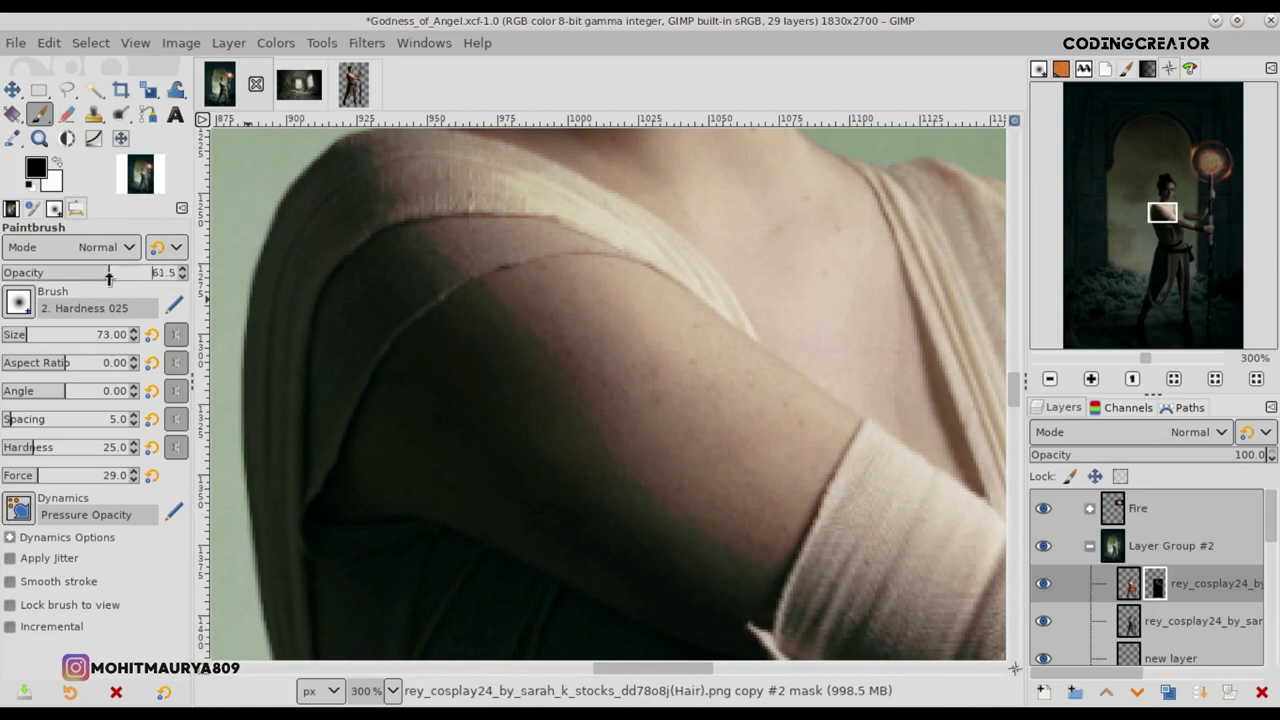
{"action": "mouse_move", "coordinate": [414, 175]}
{"action": "left_mouse_down"}
{"action": "mouse_move", "coordinate": [511, 334]}
{"action": "mouse_move", "coordinate": [583, 400]}
{"action": "mouse_move", "coordinate": [480, 291]}
{"action": "mouse_move", "coordinate": [771, 557]}
{"action": "mouse_move", "coordinate": [666, 477]}
{"action": "mouse_move", "coordinate": [603, 462]}
{"action": "mouse_move", "coordinate": [743, 557]}
{"action": "left_mouse_up"}
{"action": "key", "text": "1"}
{"action": "key", "text": "grave"}
{"action": "left_click_drag", "start_coordinate": [128, 272], "coordinate": [186, 272]}
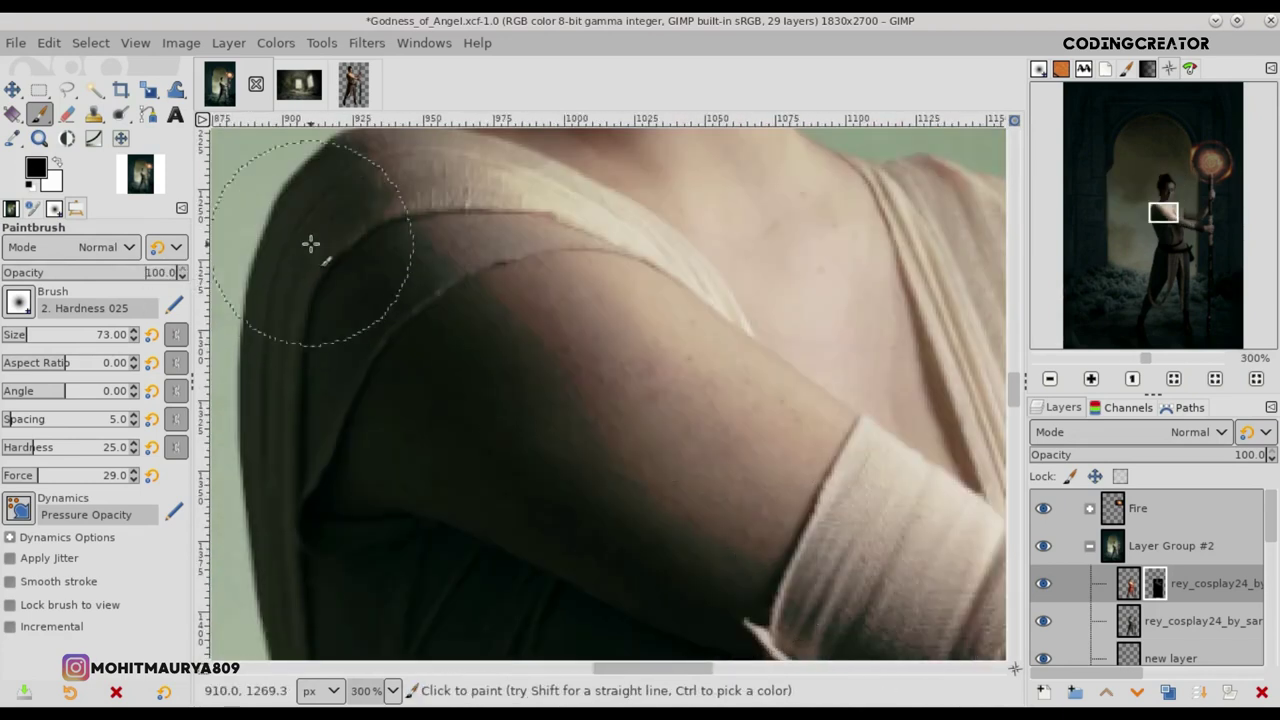
{"action": "mouse_move", "coordinate": [577, 403]}
{"action": "left_mouse_down"}
{"action": "mouse_move", "coordinate": [686, 514]}
{"action": "mouse_move", "coordinate": [571, 394]}
{"action": "mouse_move", "coordinate": [580, 374]}
{"action": "mouse_move", "coordinate": [733, 551]}
{"action": "left_mouse_up"}
{"action": "key", "text": "1"}
{"action": "key", "text": "grave"}
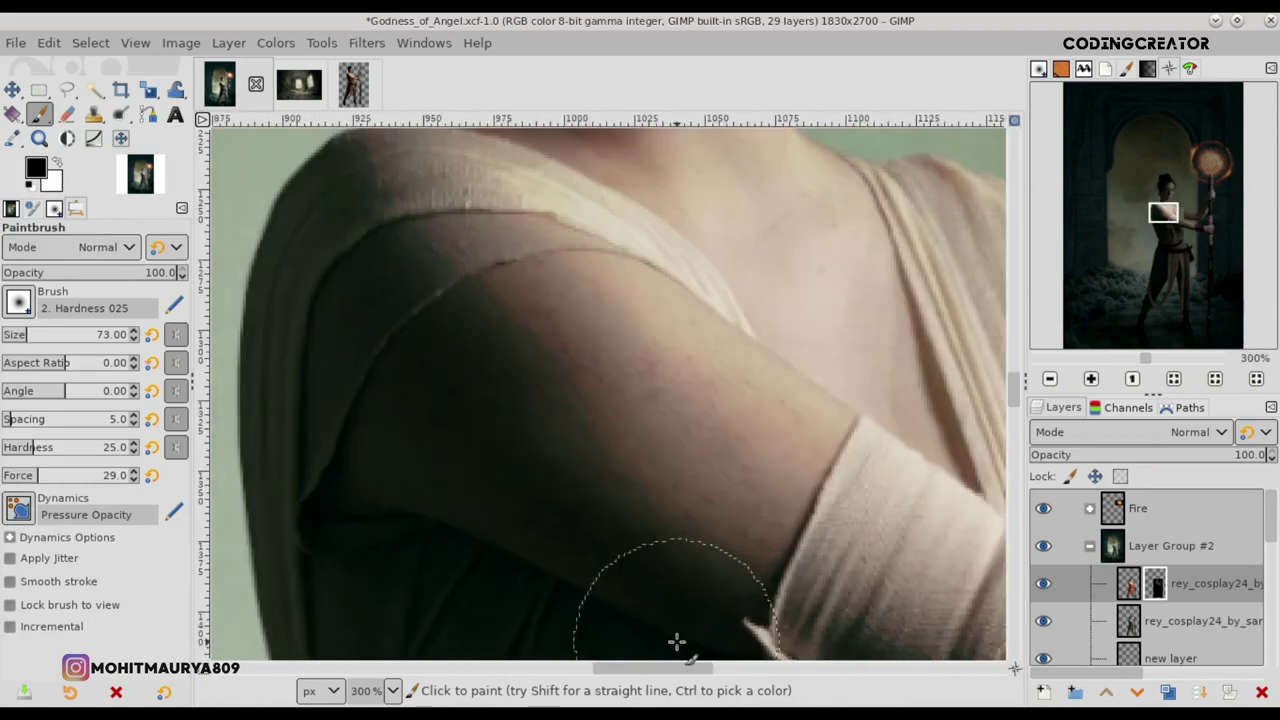
{"action": "left_click_drag", "start_coordinate": [661, 676], "coordinate": [740, 672]}
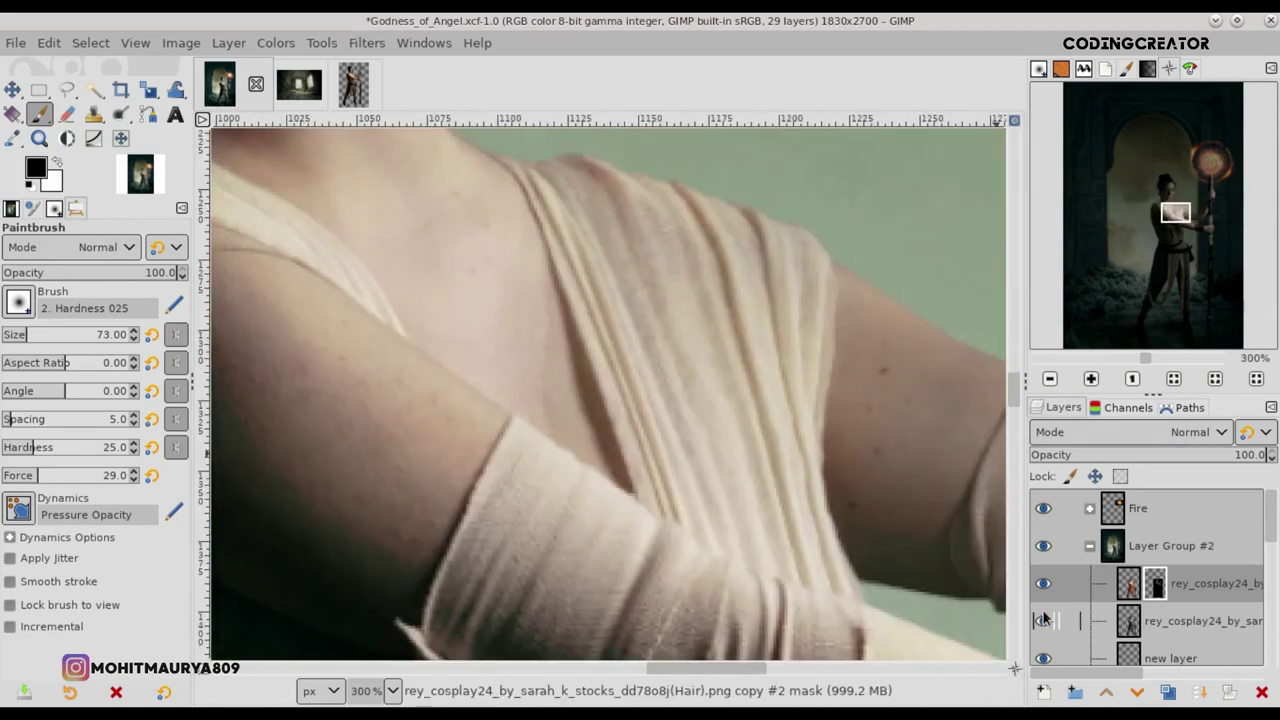
Step: Turn the lower rey_cosplay layer back on and switch to white paint at lower opacity
{"action": "key", "text": "1"}
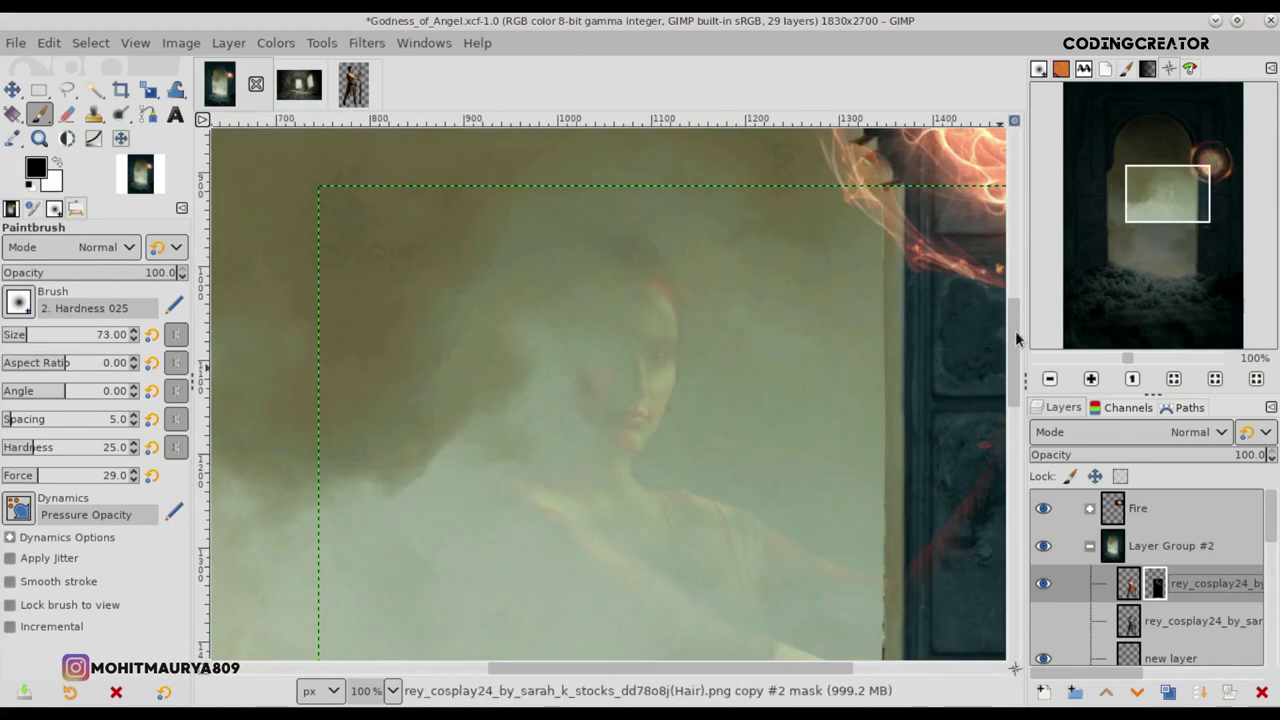
{"action": "left_click_drag", "start_coordinate": [1016, 318], "coordinate": [1016, 390]}
{"action": "left_click_drag", "start_coordinate": [766, 673], "coordinate": [838, 673]}
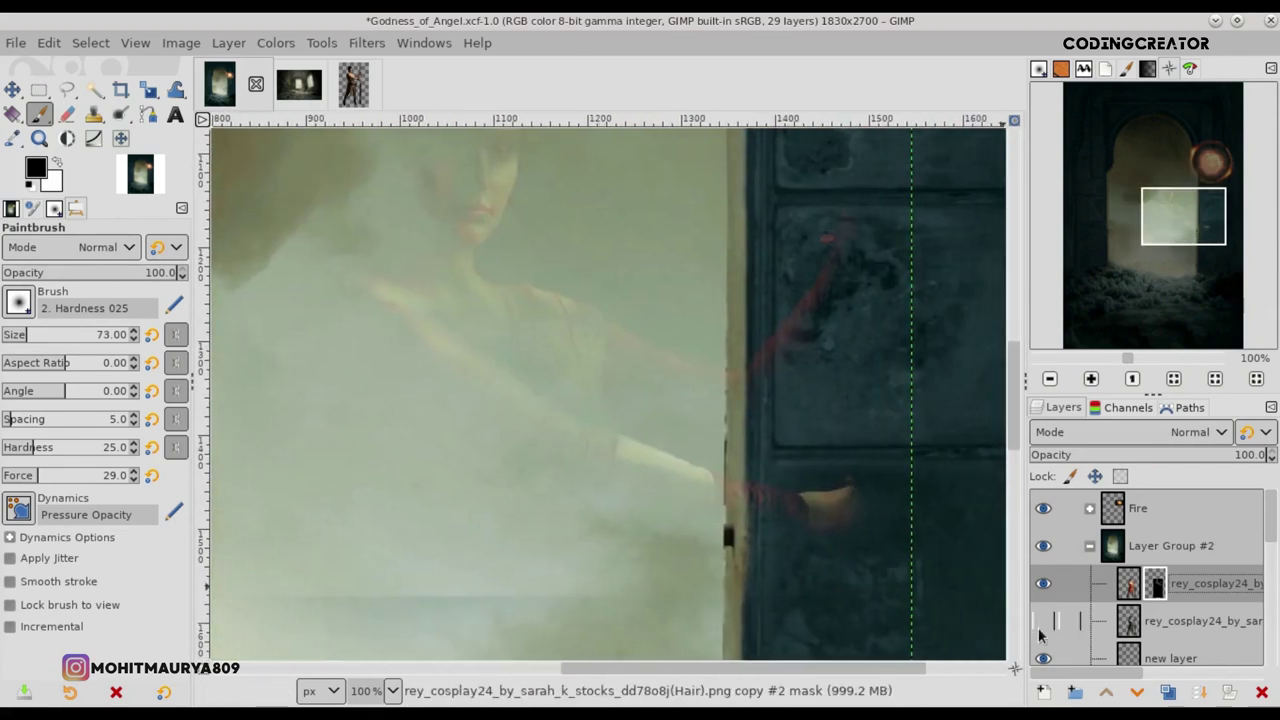
{"action": "left_click", "coordinate": [1043, 621]}
{"action": "left_click", "coordinate": [20, 273]}
{"action": "left_click", "coordinate": [56, 166]}
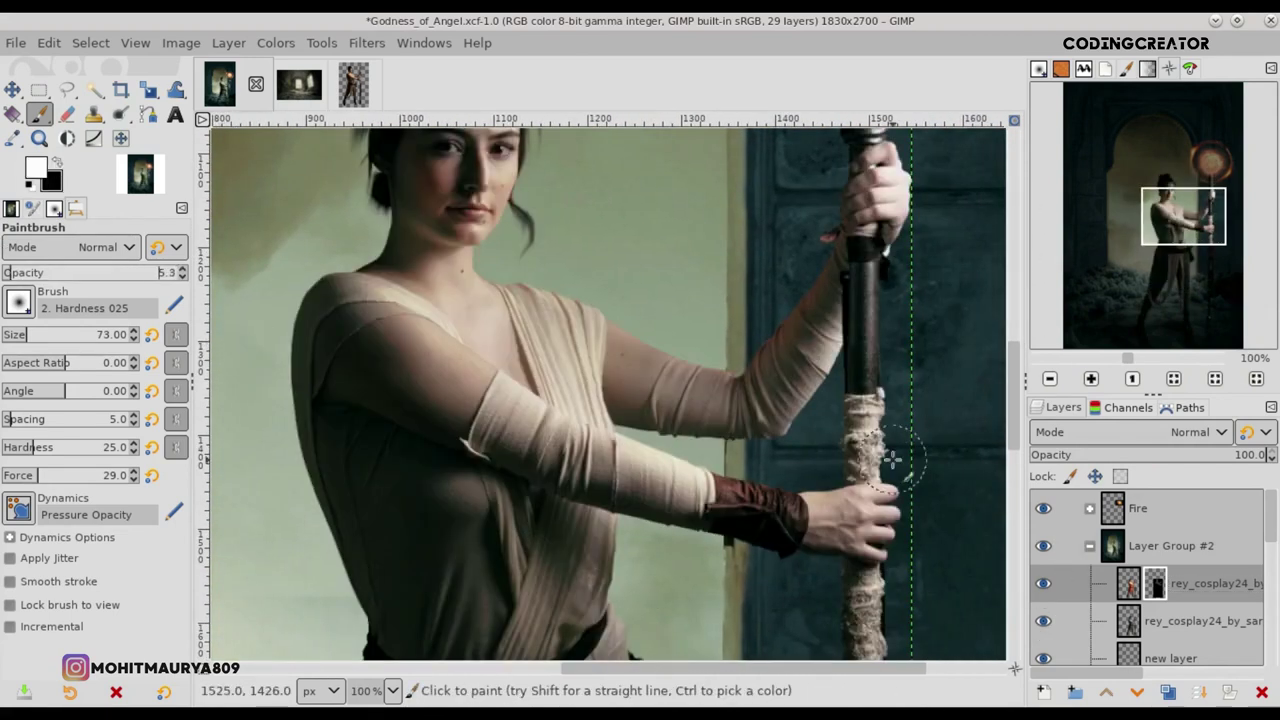
{"action": "scroll", "coordinate": [932, 480], "scroll_direction": "up", "scroll_amount": 3, "text": "ctrl"}
Step: With a small brush at about 7.5% opacity, faintly paint the mask over the back of the hand
{"action": "left_click", "coordinate": [8, 336]}
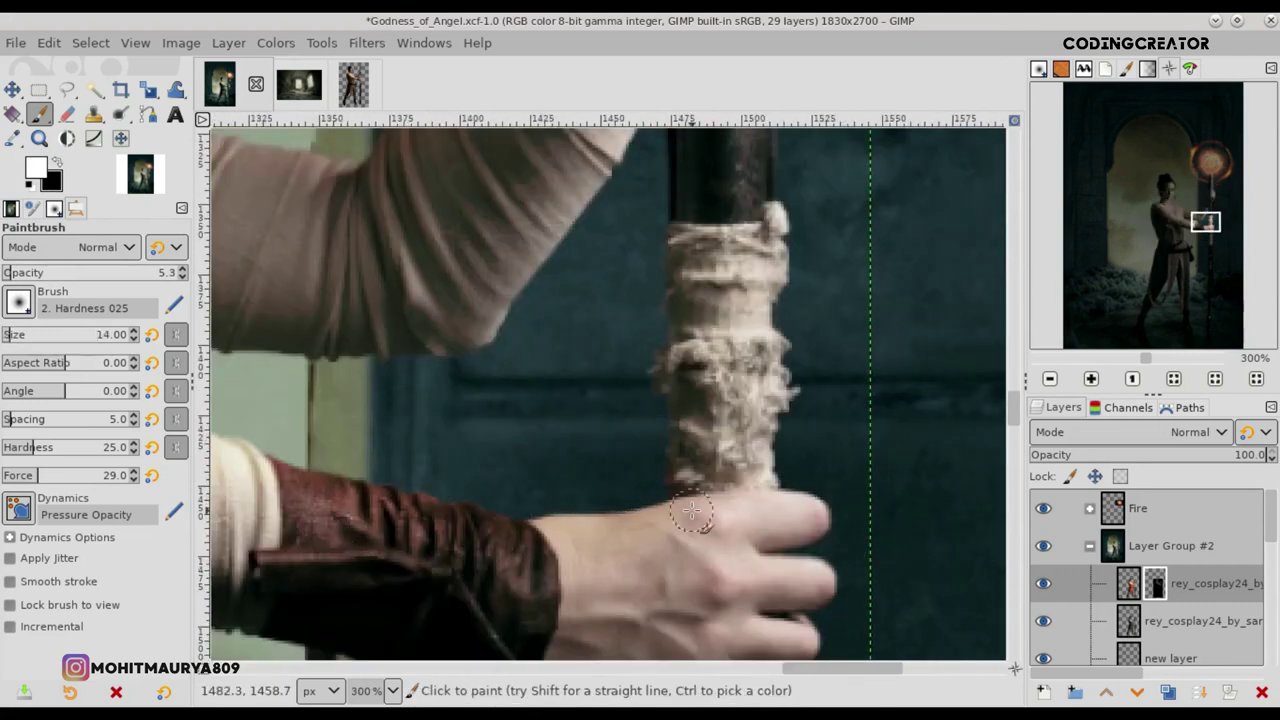
{"action": "scroll", "coordinate": [700, 505], "scroll_direction": "up", "scroll_amount": 1, "text": "ctrl"}
{"action": "left_click", "coordinate": [12, 273]}
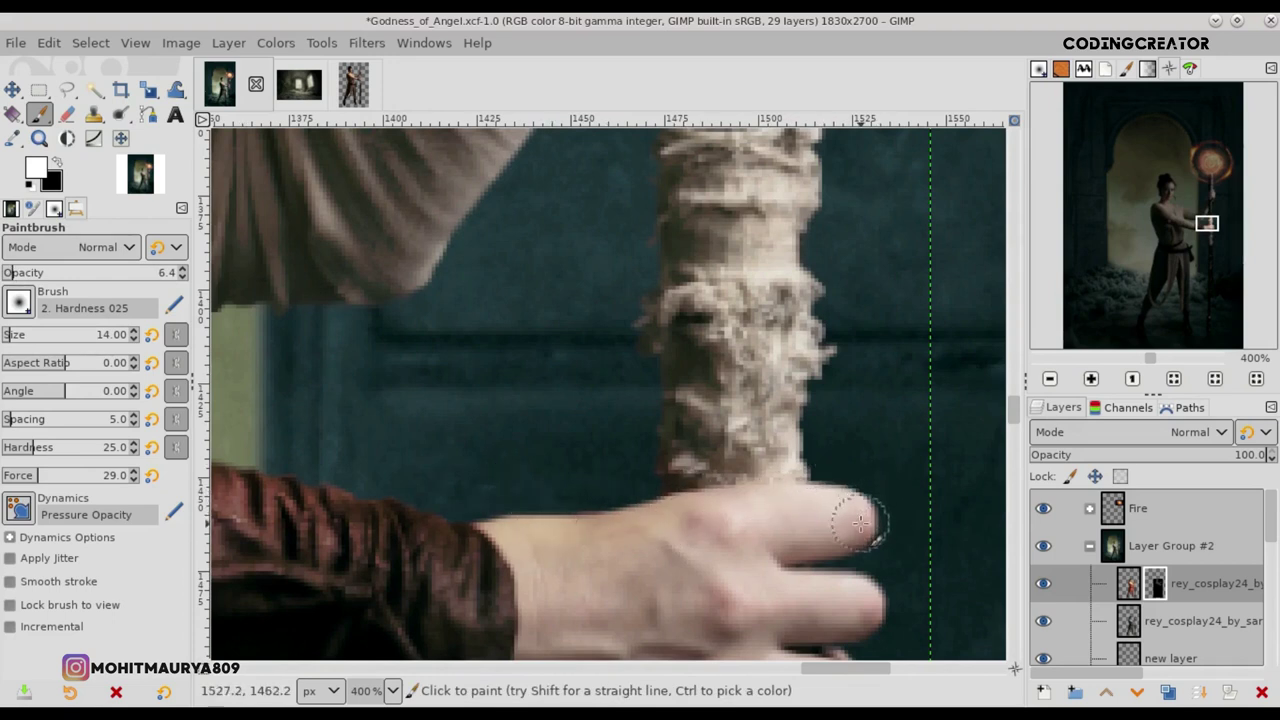
{"action": "scroll", "coordinate": [708, 373], "scroll_direction": "down", "scroll_amount": 4}
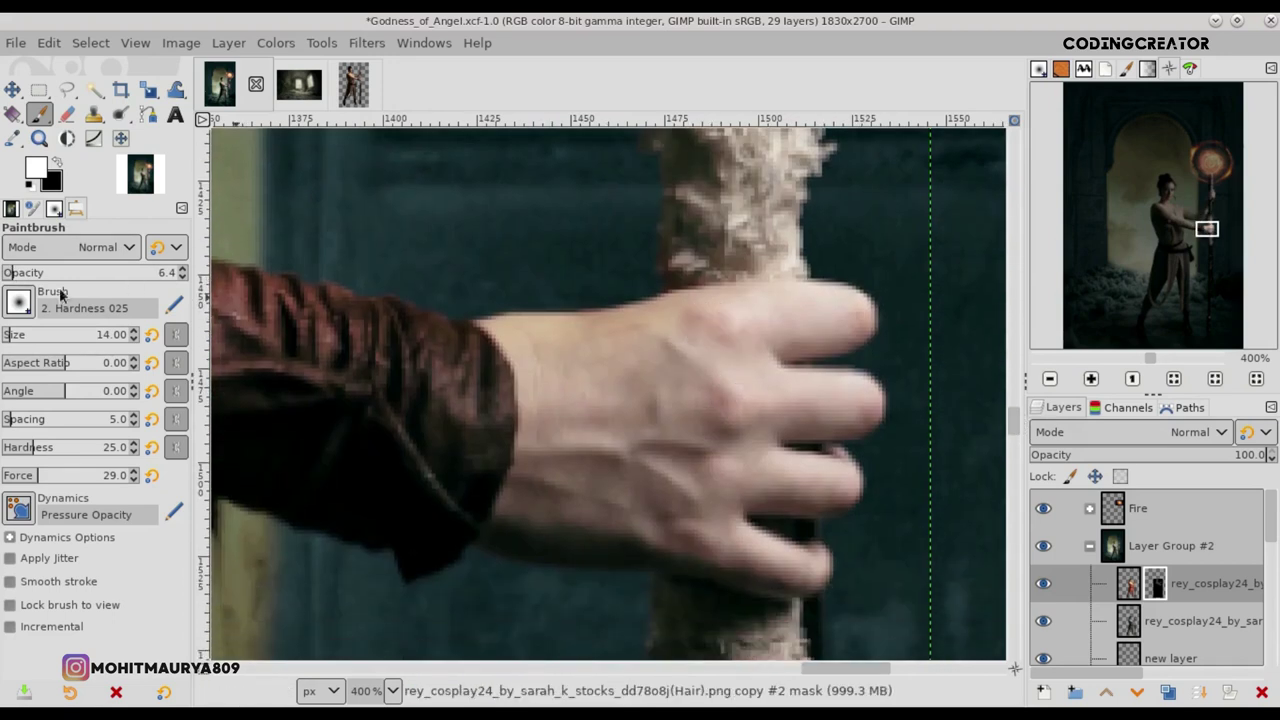
{"action": "left_click", "coordinate": [27, 272]}
{"action": "left_click", "coordinate": [28, 334]}
{"action": "mouse_move", "coordinate": [677, 350]}
{"action": "left_mouse_down"}
{"action": "mouse_move", "coordinate": [673, 470]}
{"action": "mouse_move", "coordinate": [645, 410]}
{"action": "left_mouse_up"}
{"action": "left_click", "coordinate": [16, 272]}
{"action": "left_click_drag", "start_coordinate": [580, 330], "coordinate": [565, 470]}
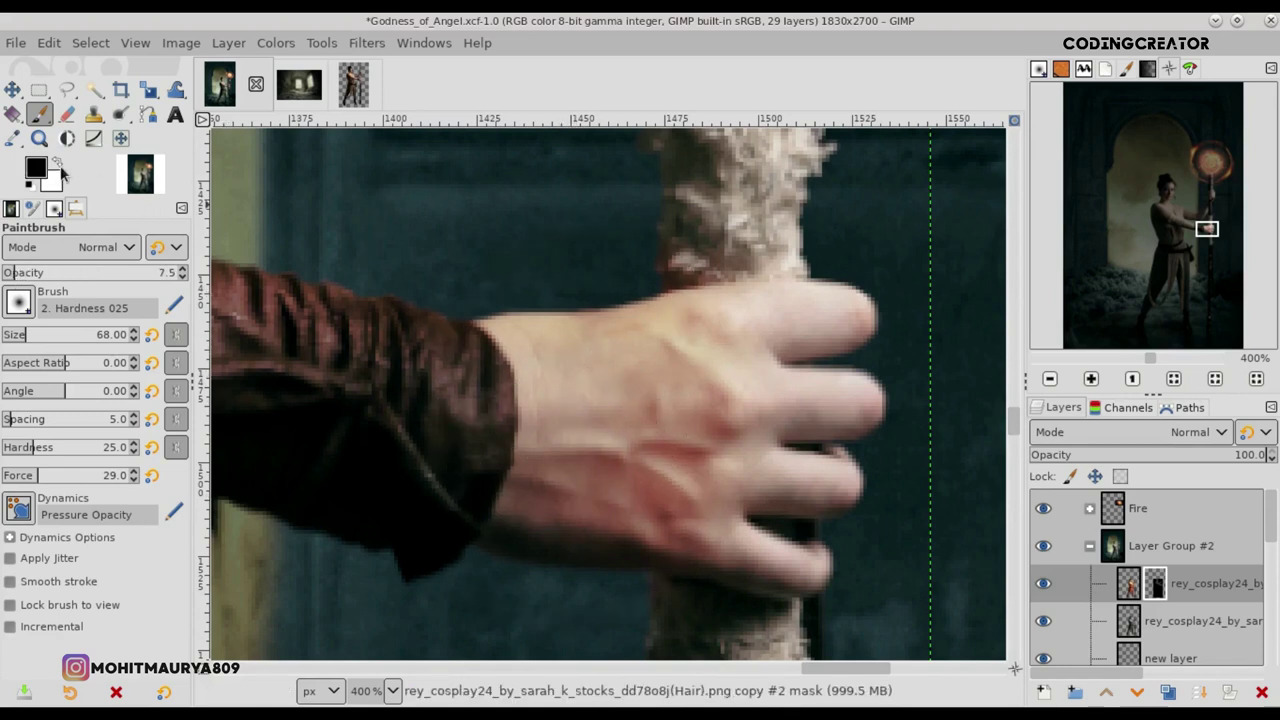
{"action": "mouse_move", "coordinate": [643, 500]}
{"action": "left_mouse_down"}
{"action": "mouse_move", "coordinate": [634, 514]}
{"action": "mouse_move", "coordinate": [680, 500]}
{"action": "mouse_move", "coordinate": [597, 499]}
{"action": "left_mouse_up"}
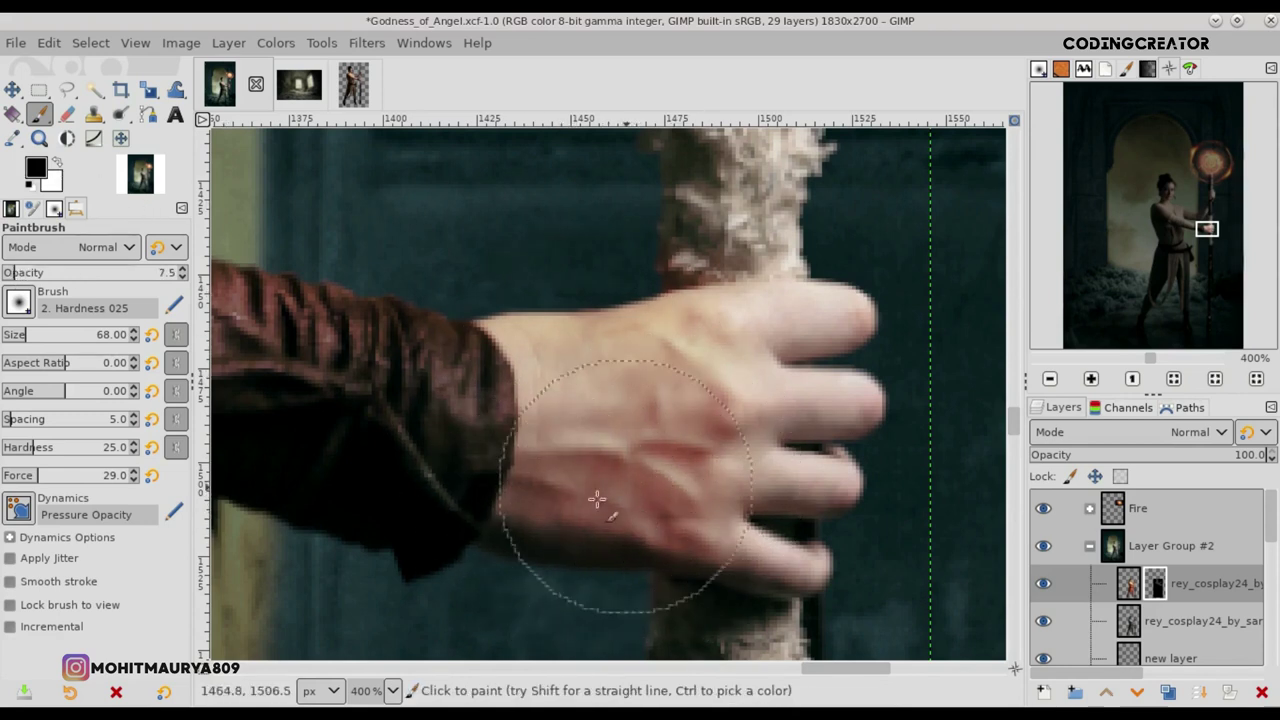
Step: Paint across the hand at full opacity, then very faintly along the fingertips at 2.7%
{"action": "left_click_drag", "start_coordinate": [60, 272], "coordinate": [185, 272]}
{"action": "left_click_drag", "start_coordinate": [665, 530], "coordinate": [686, 449]}
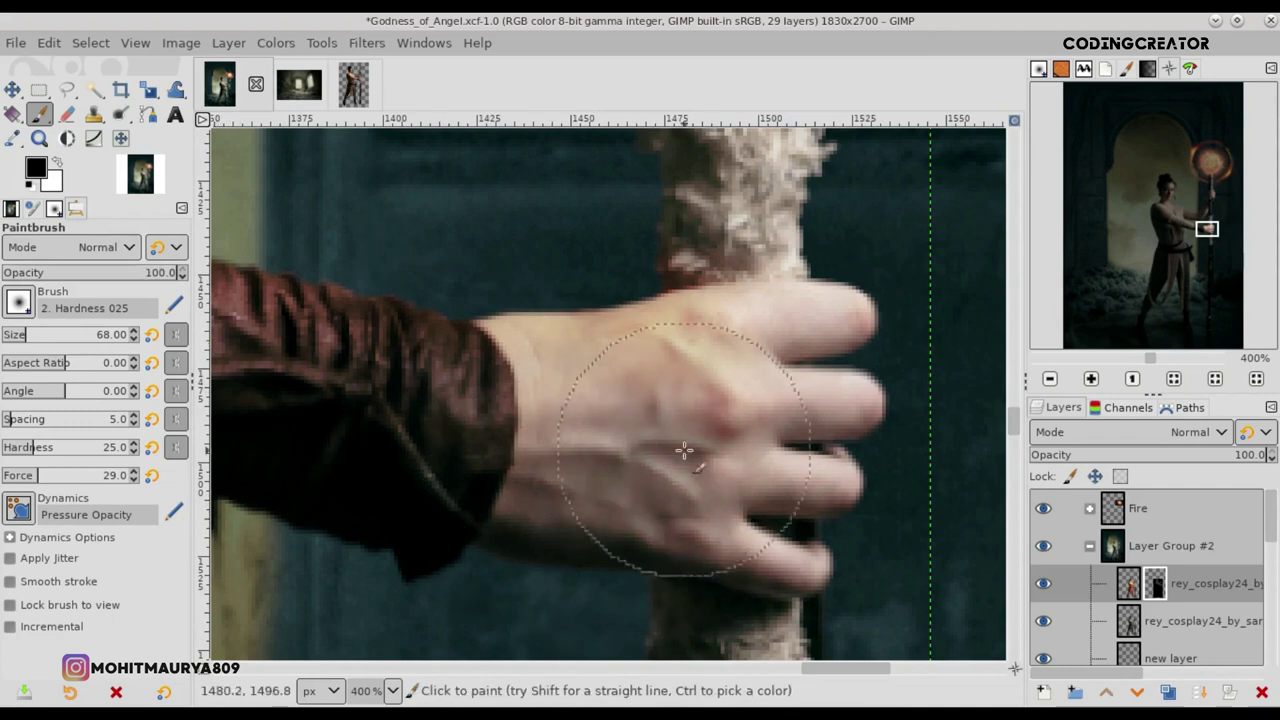
{"action": "left_click", "coordinate": [59, 165]}
{"action": "left_click", "coordinate": [12, 272]}
{"action": "left_click", "coordinate": [7, 272]}
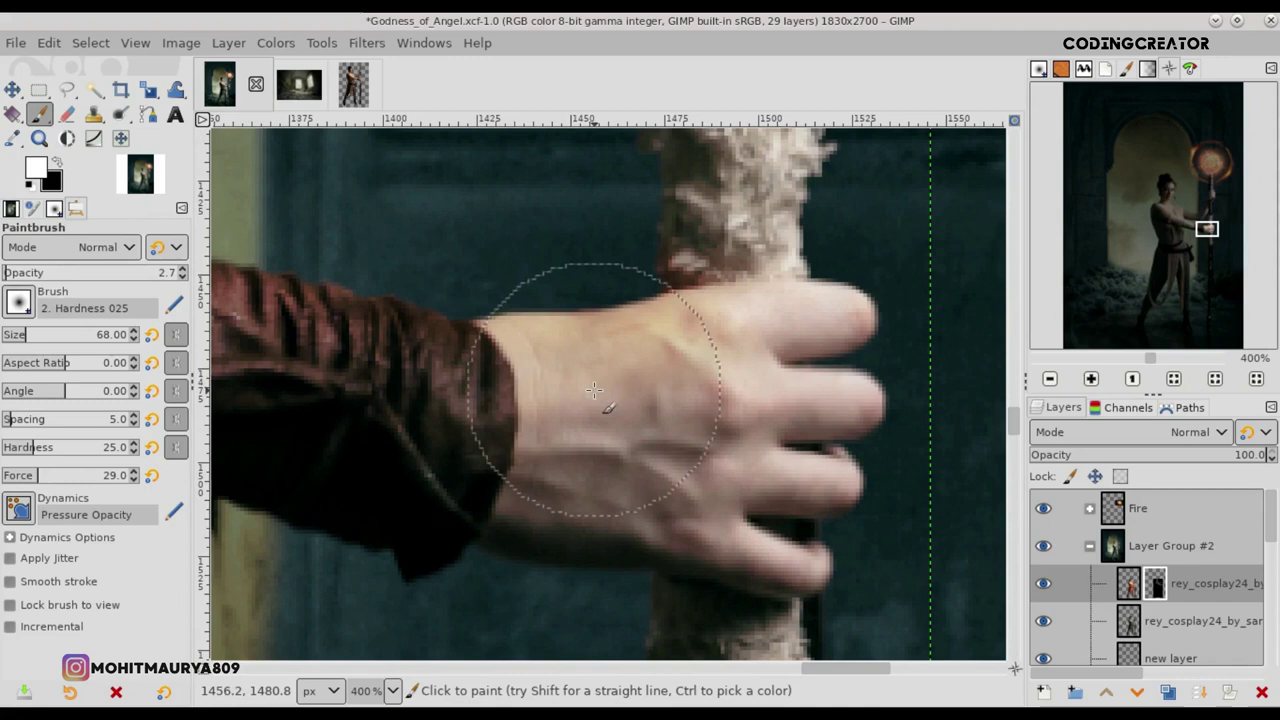
{"action": "left_click_drag", "start_coordinate": [770, 288], "coordinate": [860, 541]}
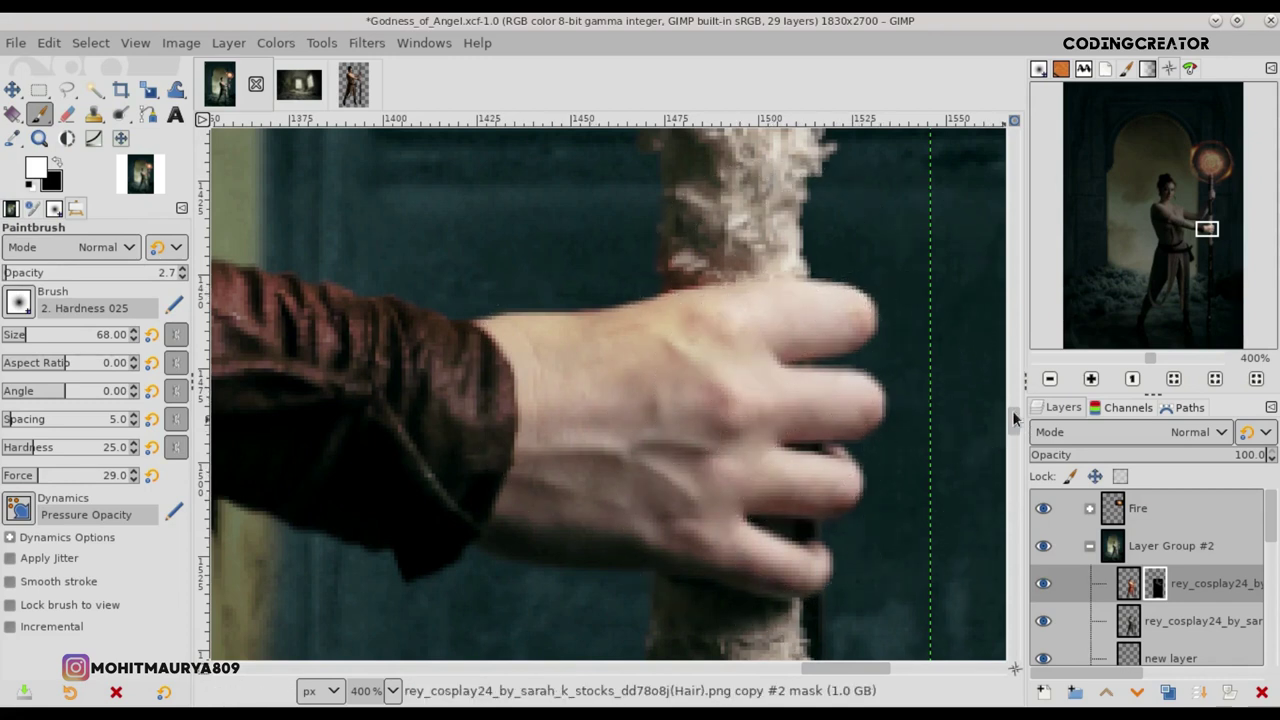
{"action": "left_click_drag", "start_coordinate": [1013, 418], "coordinate": [1014, 348]}
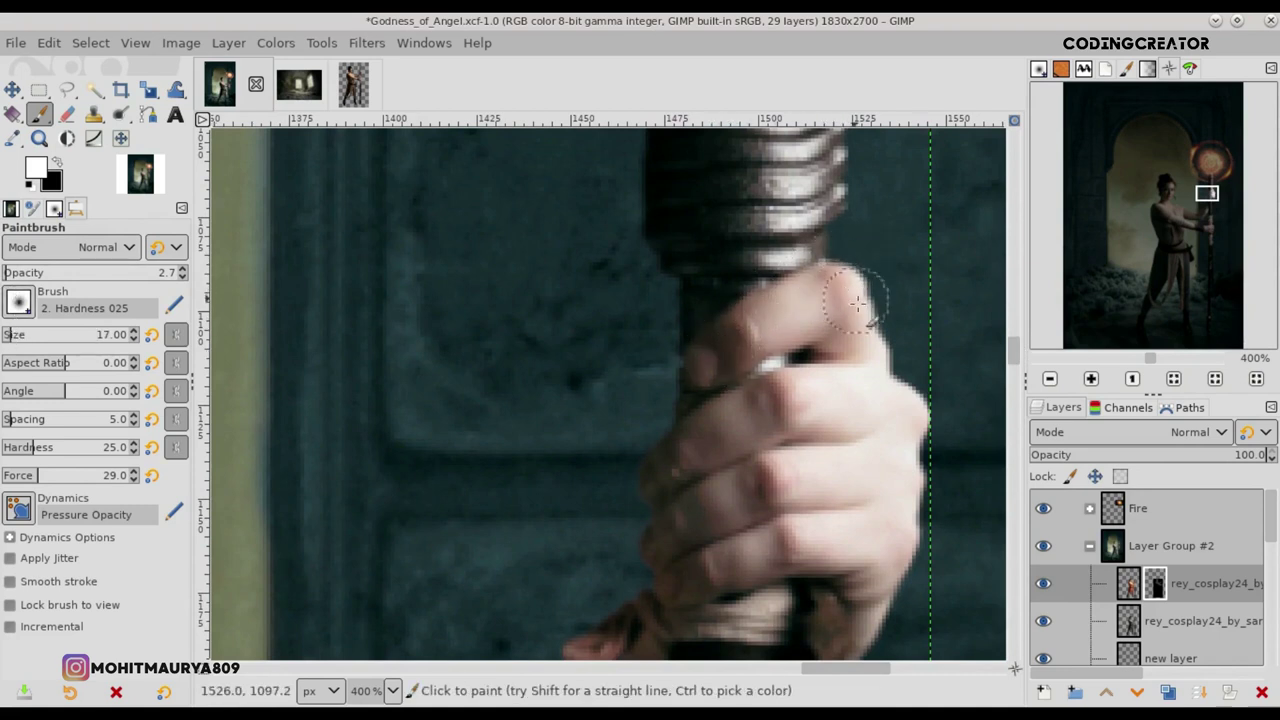
Step: Set the Paintbrush to about 11% opacity and enlarge it to size 60
{"action": "left_click", "coordinate": [182, 270]}
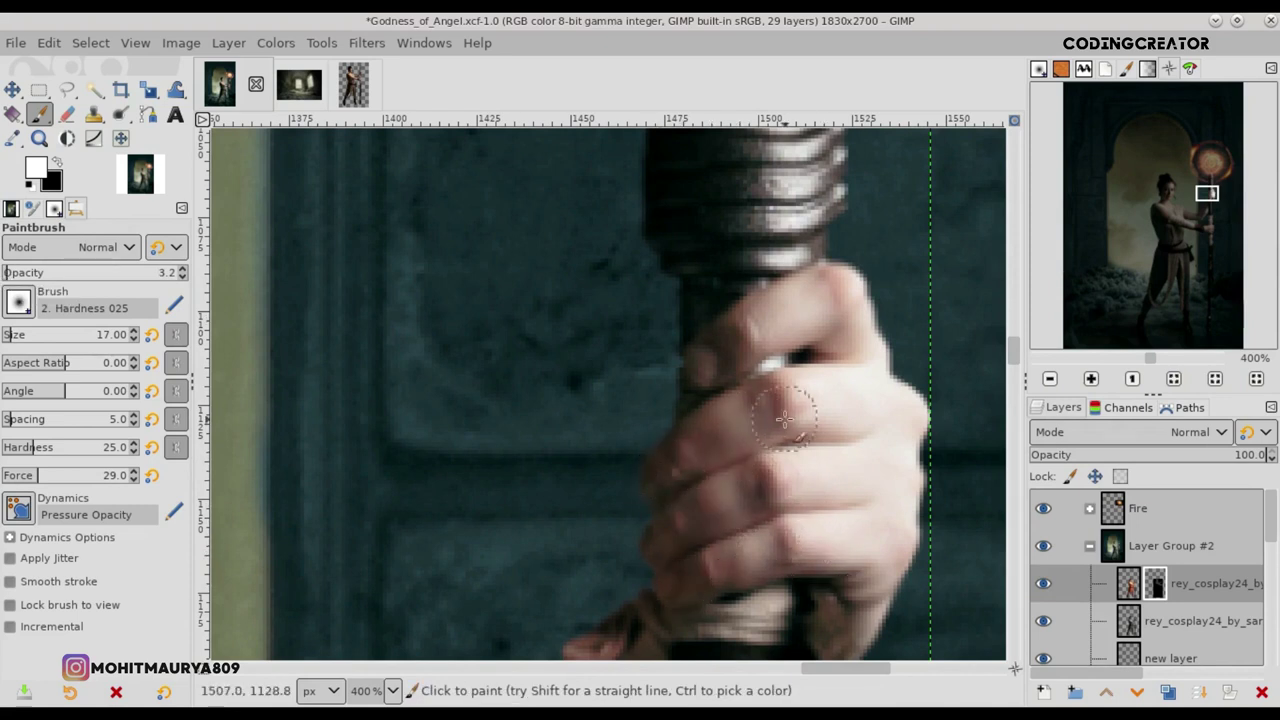
{"action": "scroll", "coordinate": [784, 418], "scroll_direction": "down", "scroll_amount": 2}
{"action": "scroll", "coordinate": [784, 418], "scroll_direction": "down", "scroll_amount": 1}
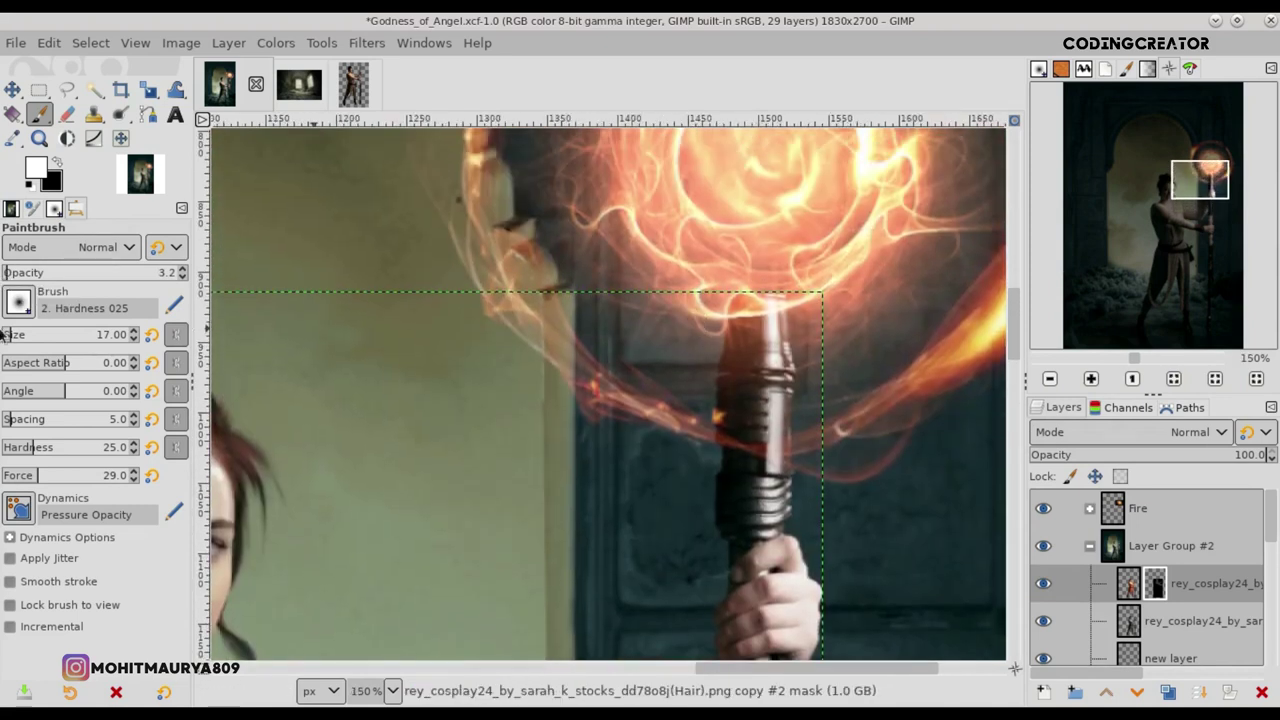
{"action": "left_click", "coordinate": [13, 337]}
{"action": "scroll", "coordinate": [786, 345], "scroll_direction": "up", "scroll_amount": 2}
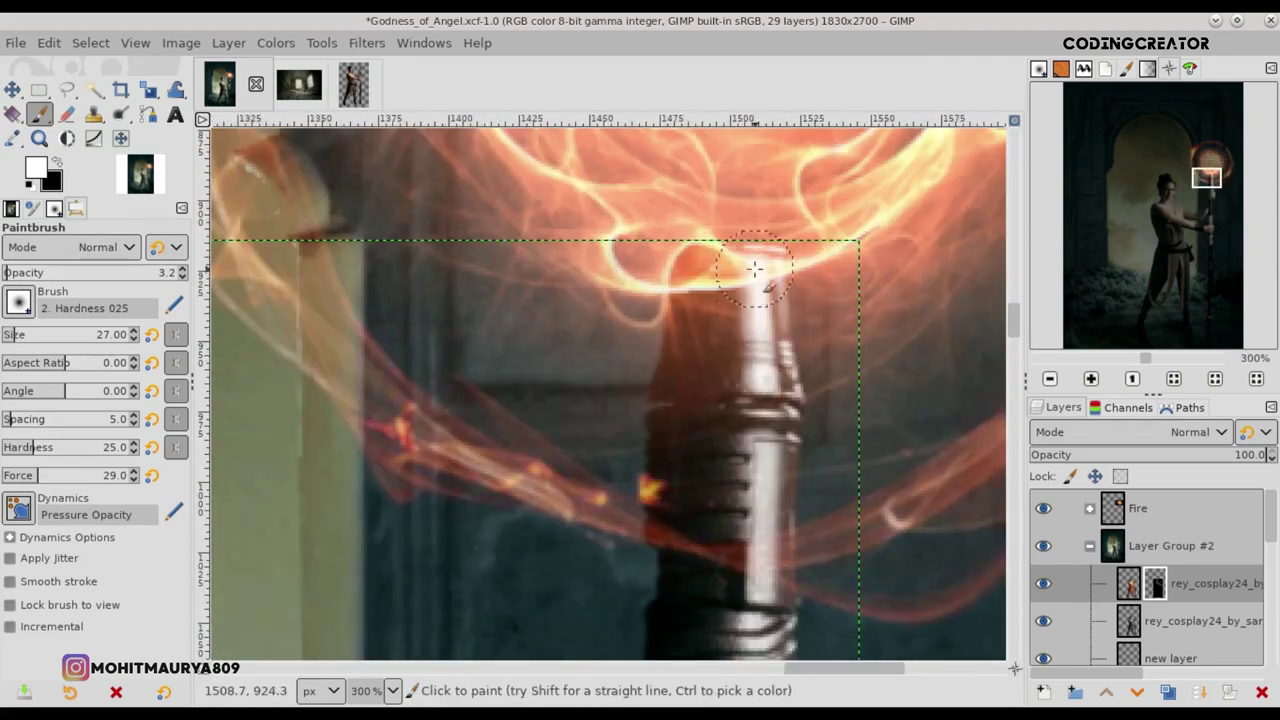
{"action": "key", "text": "greater"}
{"action": "key", "text": "greater"}
{"action": "key", "text": "greater"}
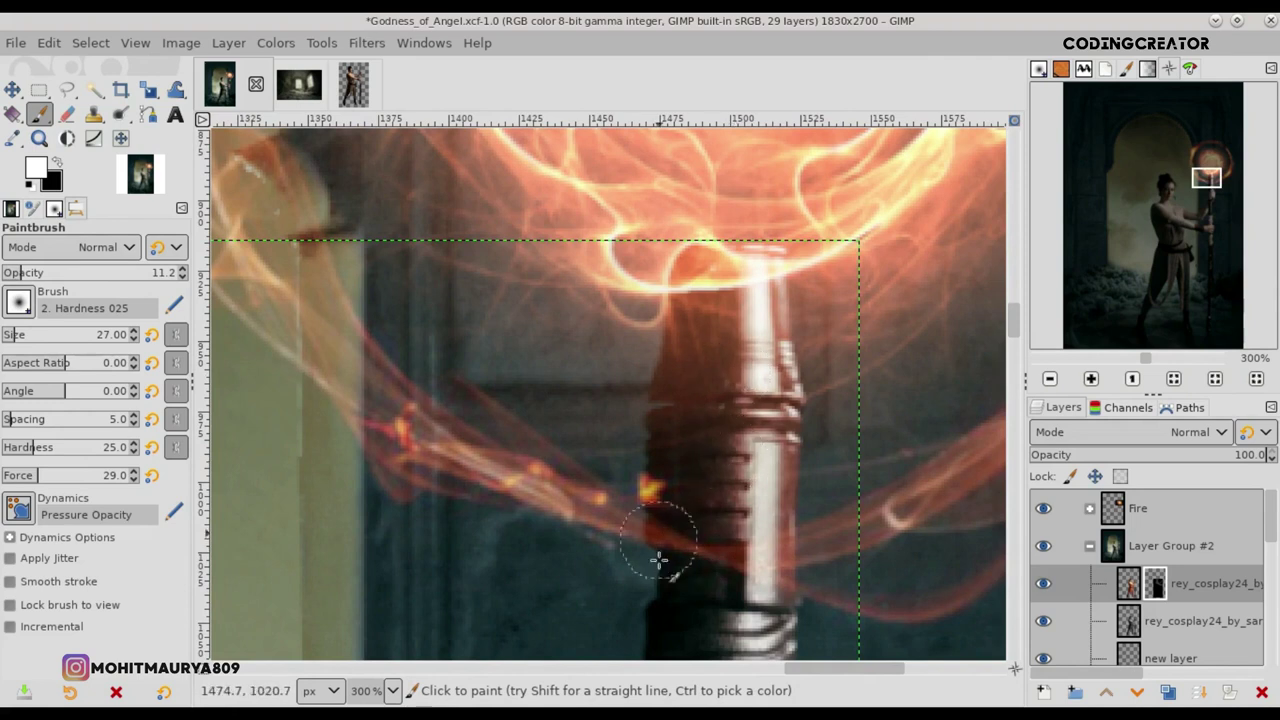
{"action": "scroll", "coordinate": [1013, 290], "scroll_direction": "down", "scroll_amount": 3}
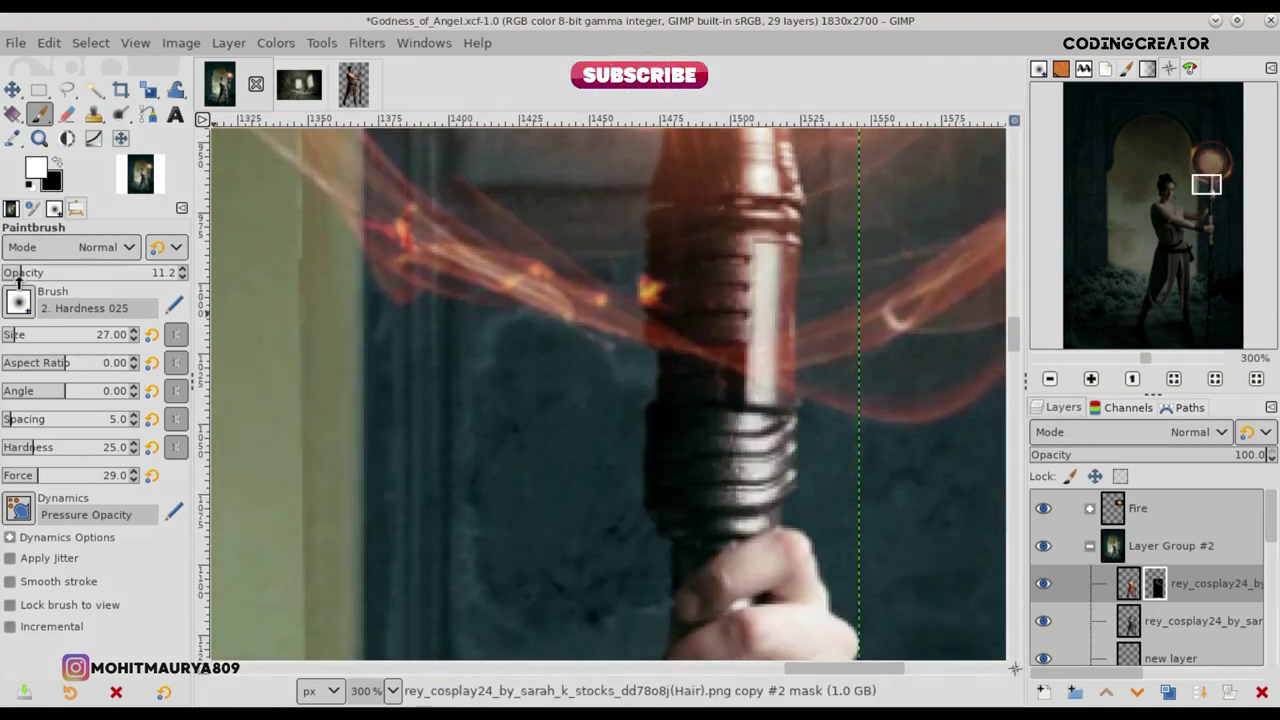
{"action": "left_click_drag", "start_coordinate": [18, 340], "coordinate": [30, 340]}
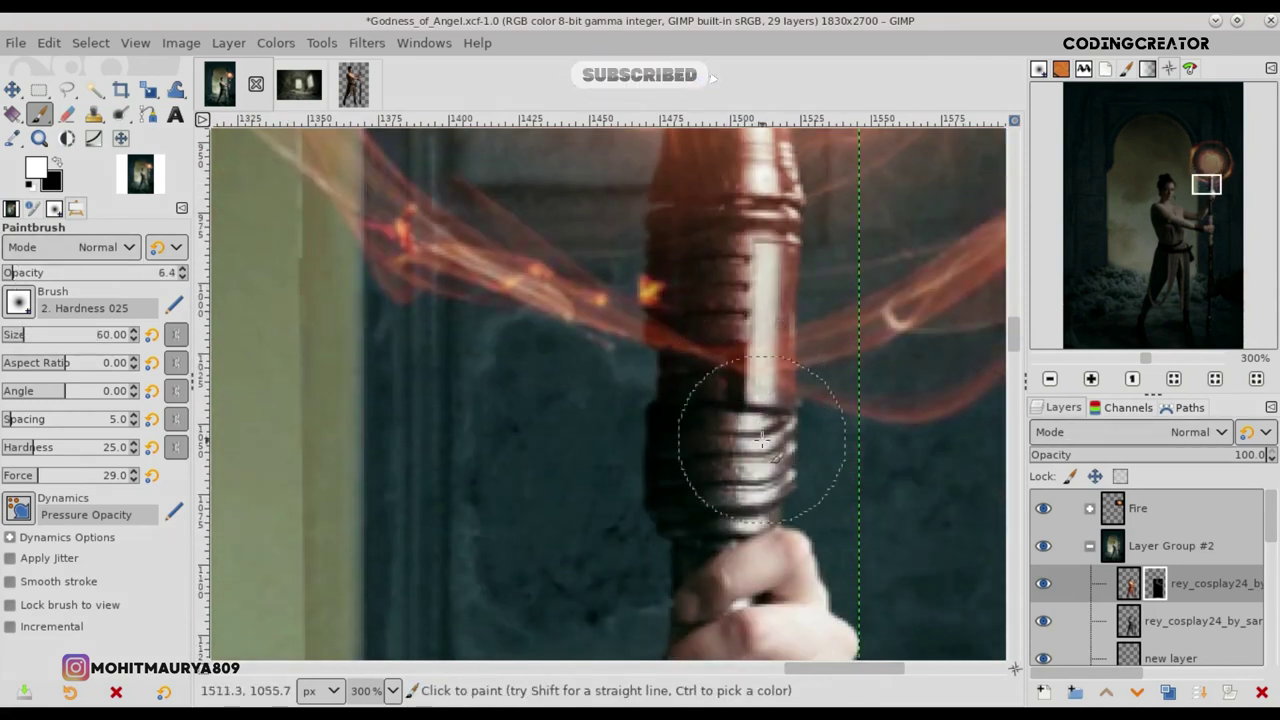
Step: Zoom in on the face and paint black at 30.5 opacity softly along the chin
{"action": "key", "text": "minus"}
{"action": "key", "text": "minus"}
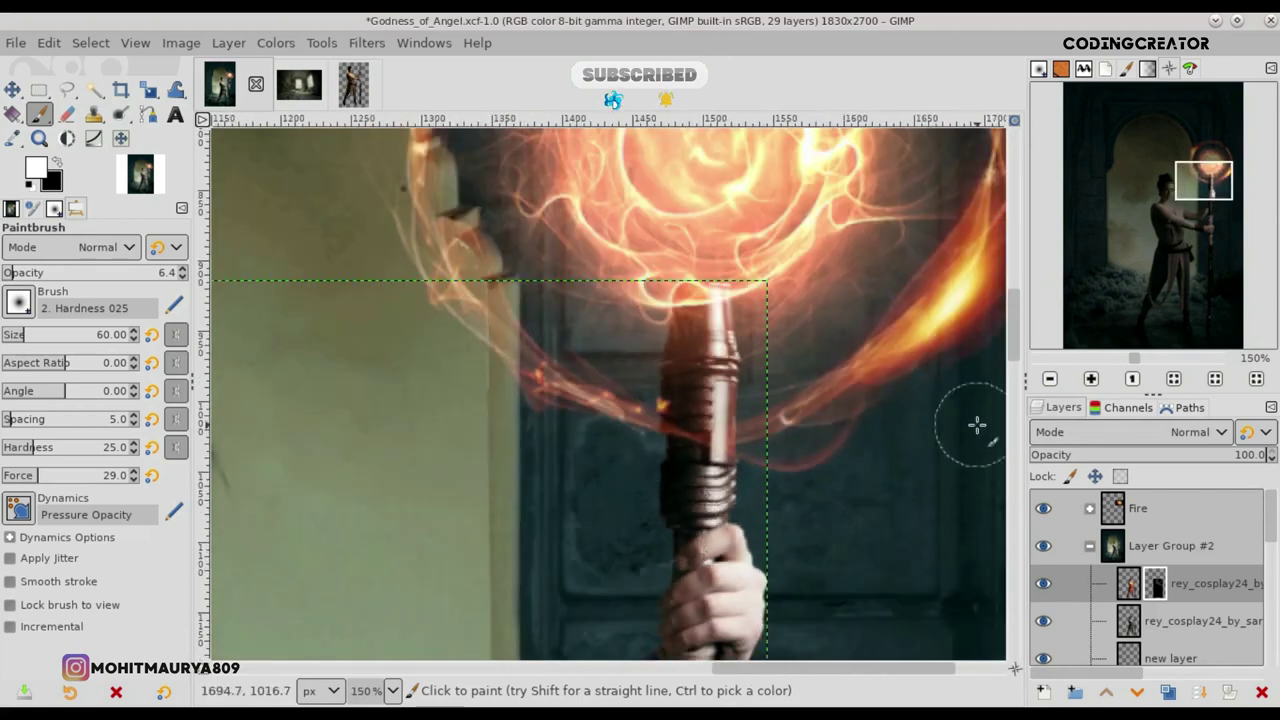
{"action": "scroll", "coordinate": [1013, 290], "scroll_direction": "down", "scroll_amount": 5}
{"action": "key", "text": "plus"}
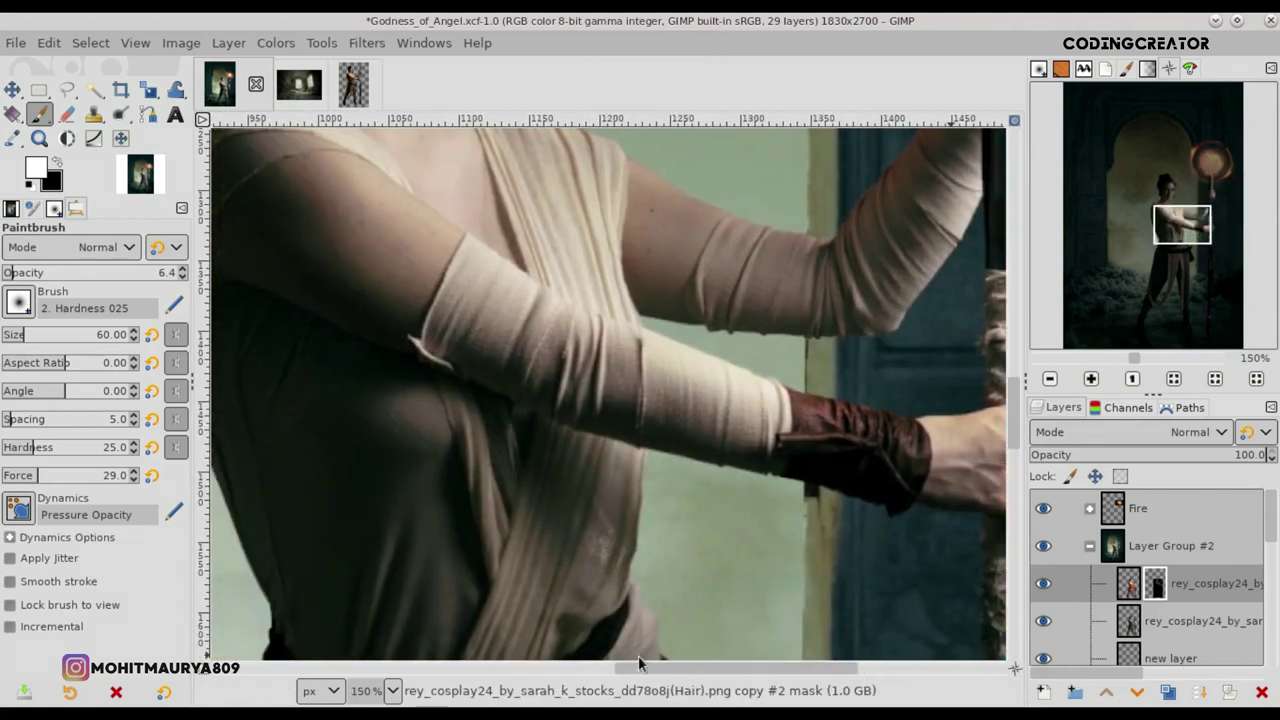
{"action": "scroll", "coordinate": [630, 268], "scroll_direction": "left", "scroll_amount": 5}
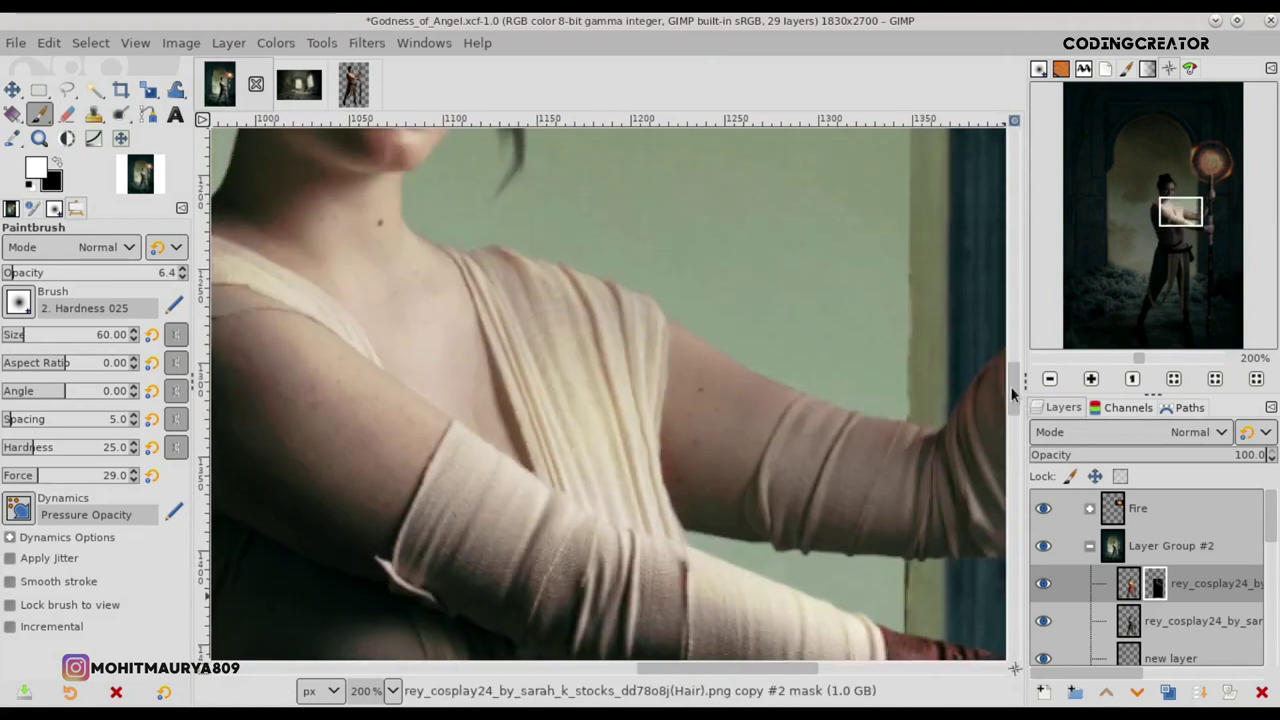
{"action": "left_click_drag", "start_coordinate": [1017, 400], "coordinate": [1017, 355]}
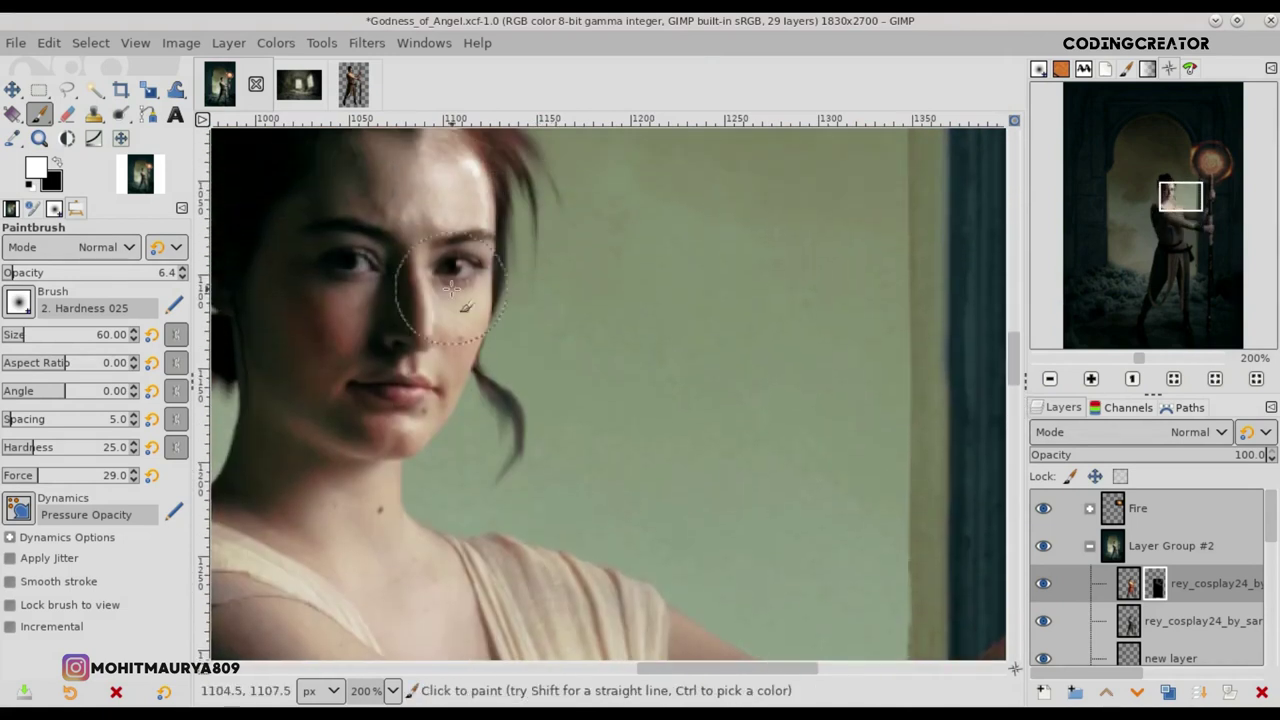
{"action": "key", "text": "plus"}
{"action": "left_click", "coordinate": [5, 272]}
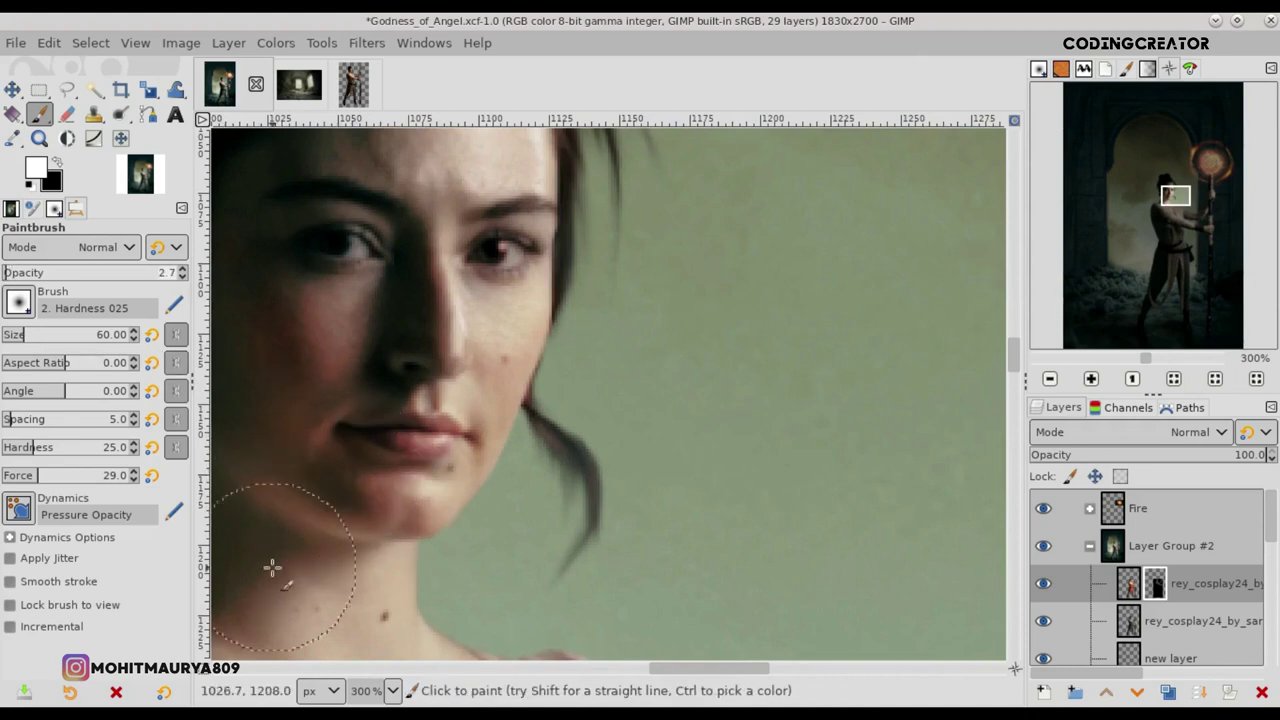
{"action": "left_click", "coordinate": [57, 170]}
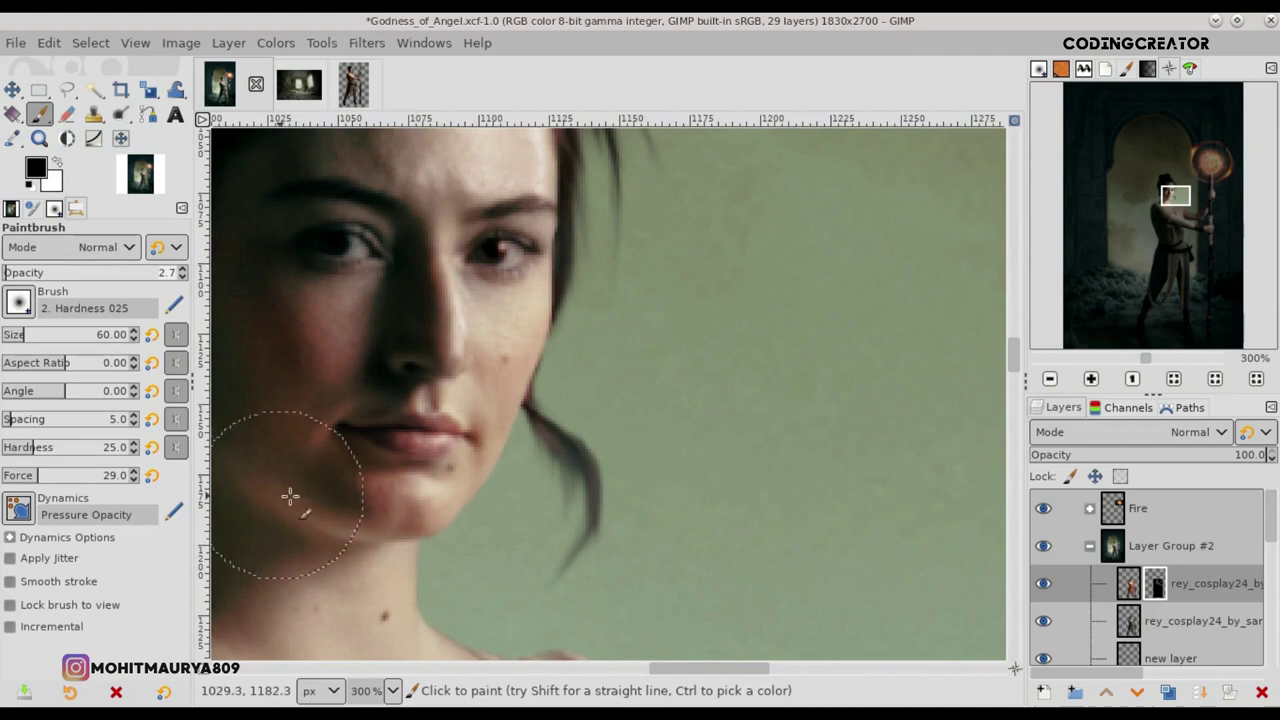
{"action": "left_click", "coordinate": [55, 272]}
{"action": "left_click_drag", "start_coordinate": [330, 420], "coordinate": [332, 500]}
Step: Fit the whole image in view and duplicate the woman's layer
{"action": "key", "text": "1"}
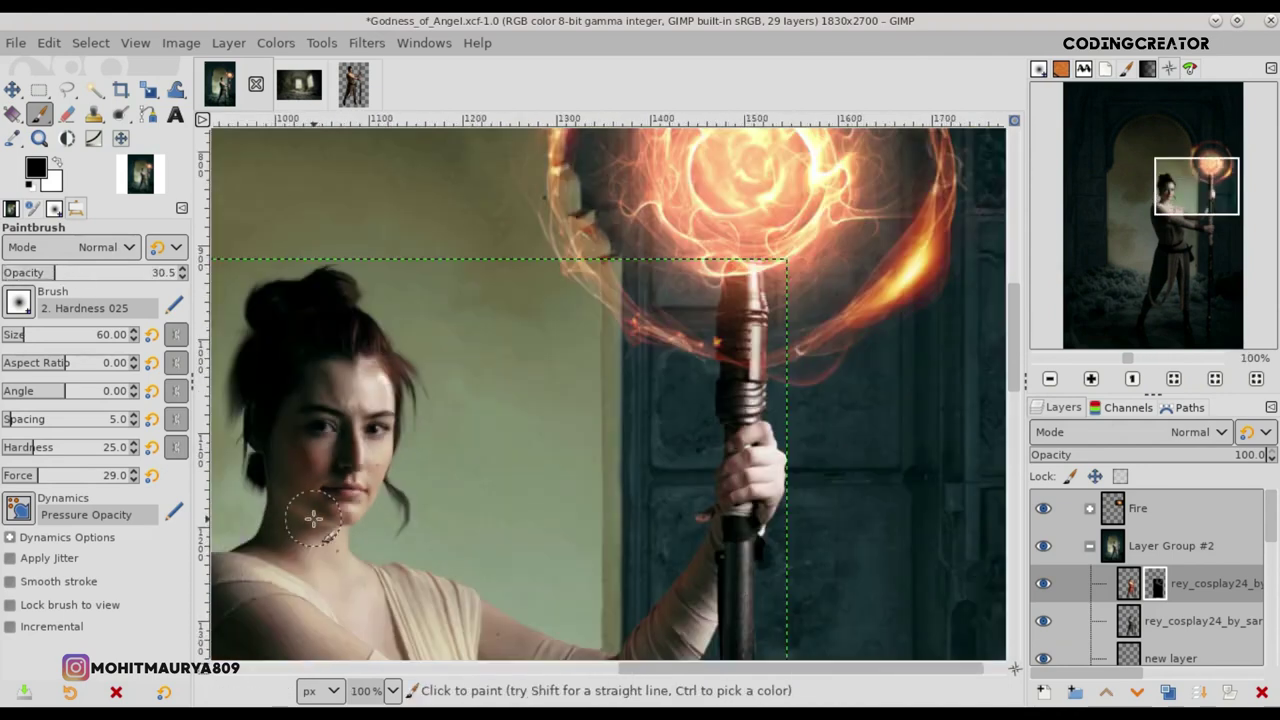
{"action": "left_click_drag", "start_coordinate": [644, 670], "coordinate": [577, 668]}
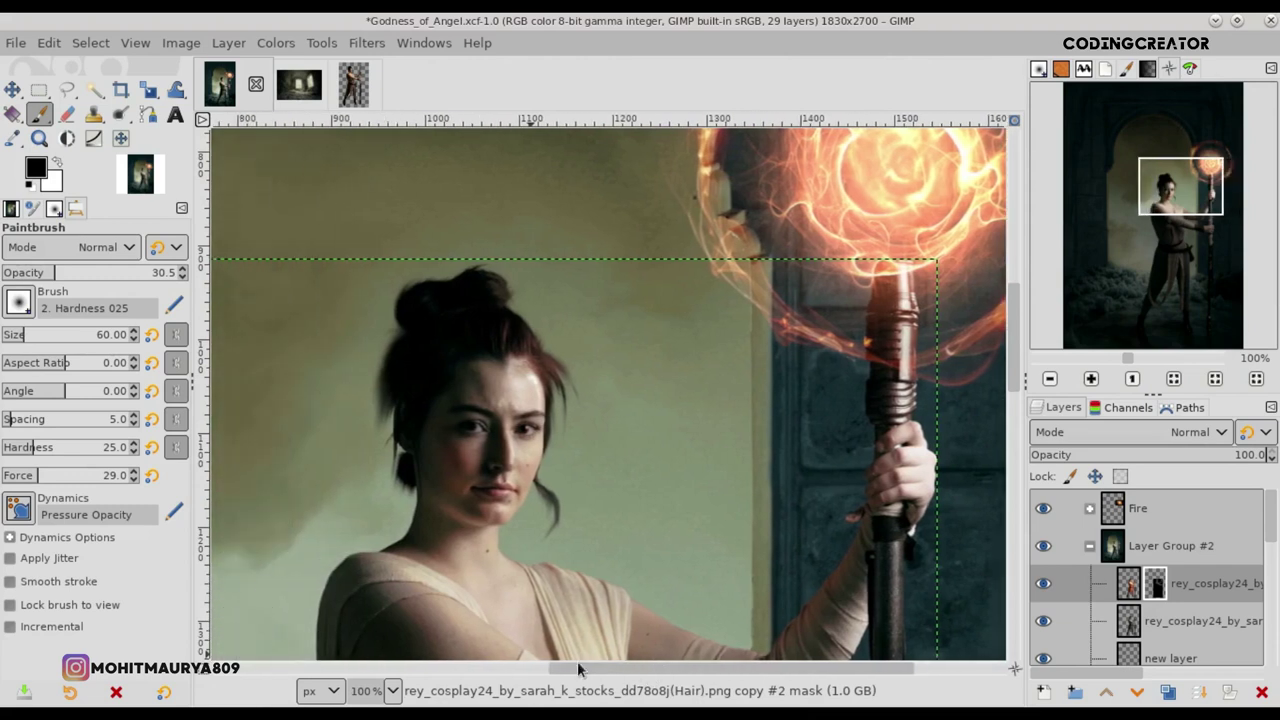
{"action": "key", "text": "minus"}
{"action": "key", "text": "minus"}
{"action": "key", "text": "minus"}
{"action": "key", "text": "minus"}
{"action": "key", "text": "minus"}
{"action": "key", "text": "m"}
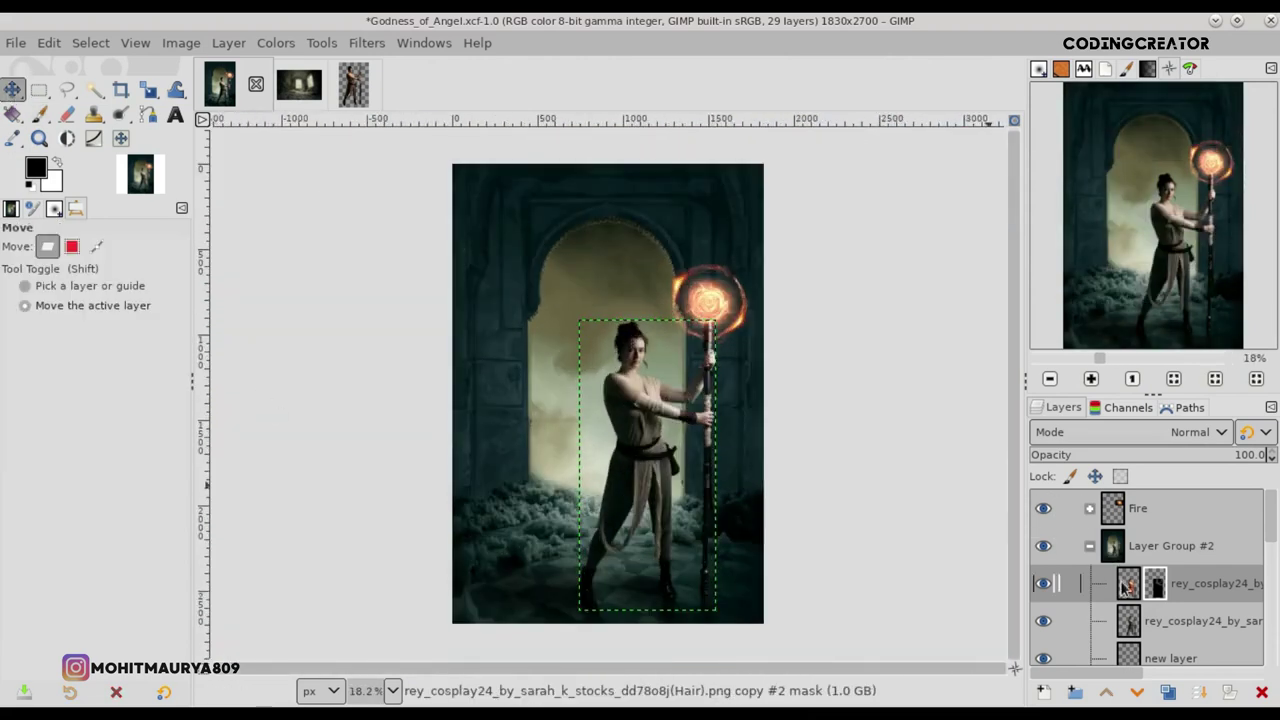
{"action": "left_click", "coordinate": [1168, 692]}
Step: Place the duplicate above the original and brighten it with Levels, lowering white input to 184
{"action": "mouse_move", "coordinate": [1130, 618]}
{"action": "left_mouse_down"}
{"action": "mouse_move", "coordinate": [1131, 584]}
{"action": "mouse_move", "coordinate": [1107, 597]}
{"action": "left_mouse_up"}
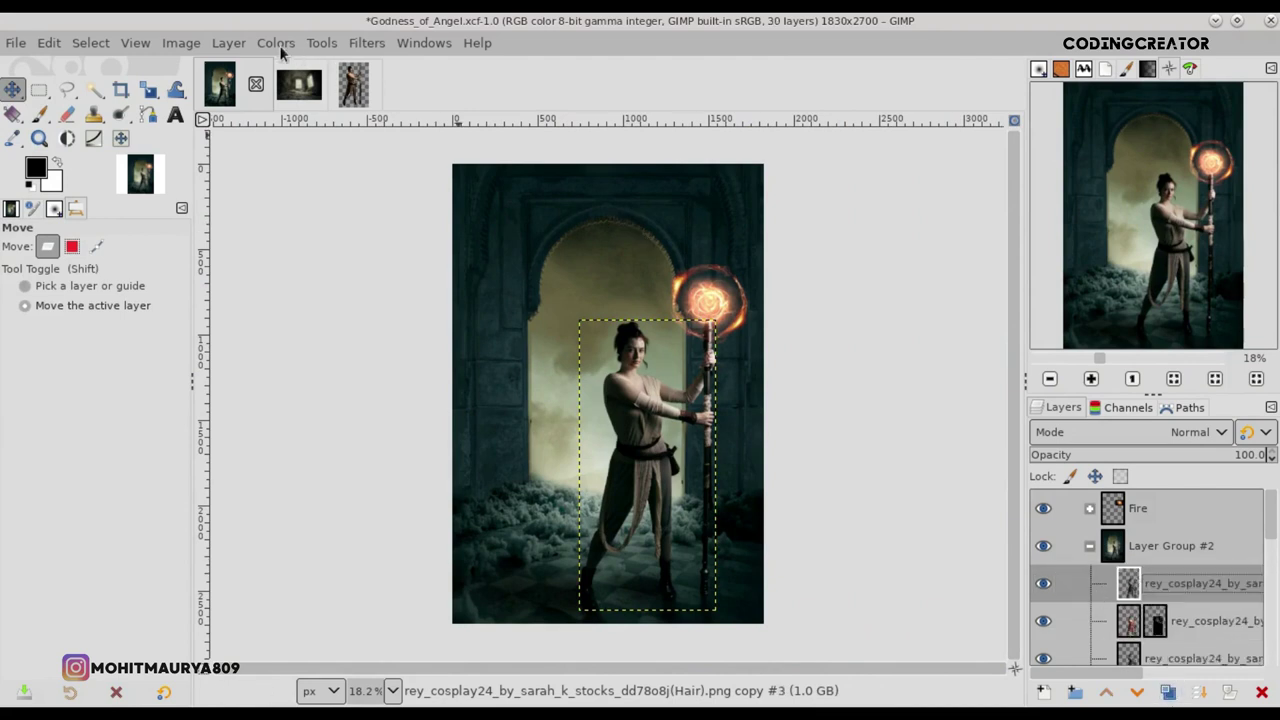
{"action": "left_click", "coordinate": [279, 45]}
{"action": "left_click", "coordinate": [318, 259]}
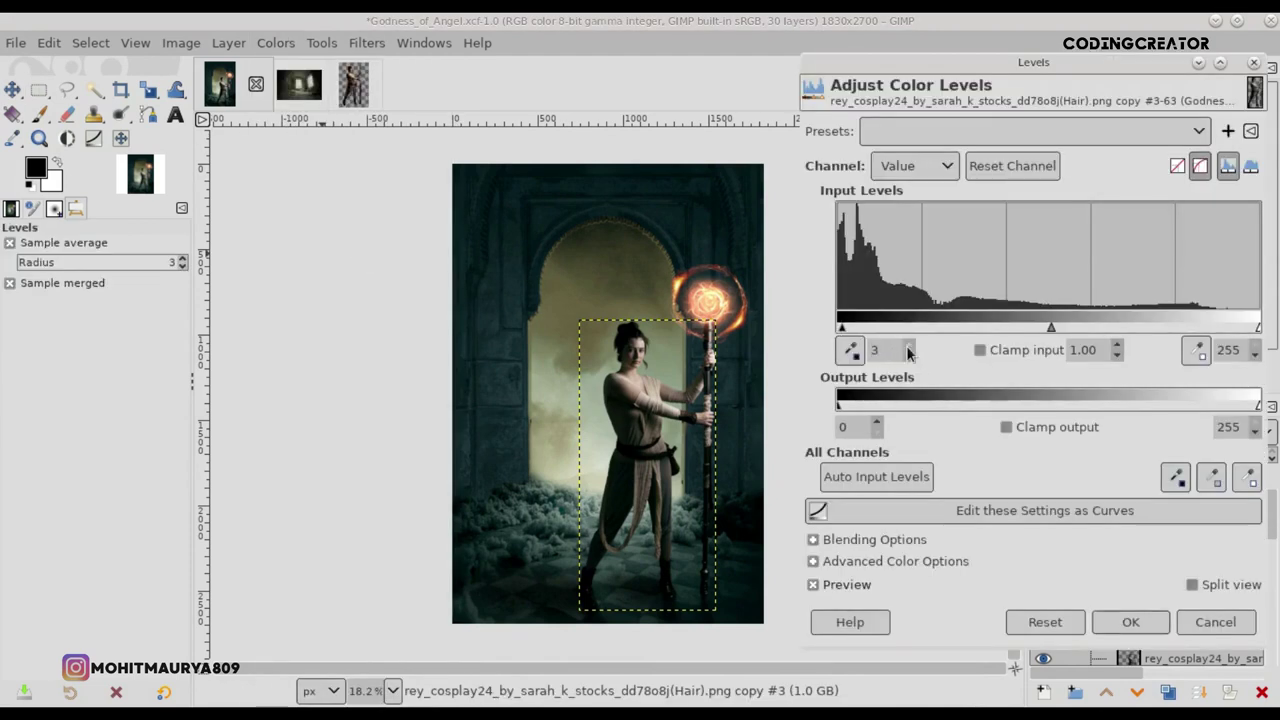
{"action": "mouse_move", "coordinate": [1051, 325]}
{"action": "left_mouse_down"}
{"action": "mouse_move", "coordinate": [959, 325]}
{"action": "mouse_move", "coordinate": [983, 325]}
{"action": "left_mouse_up"}
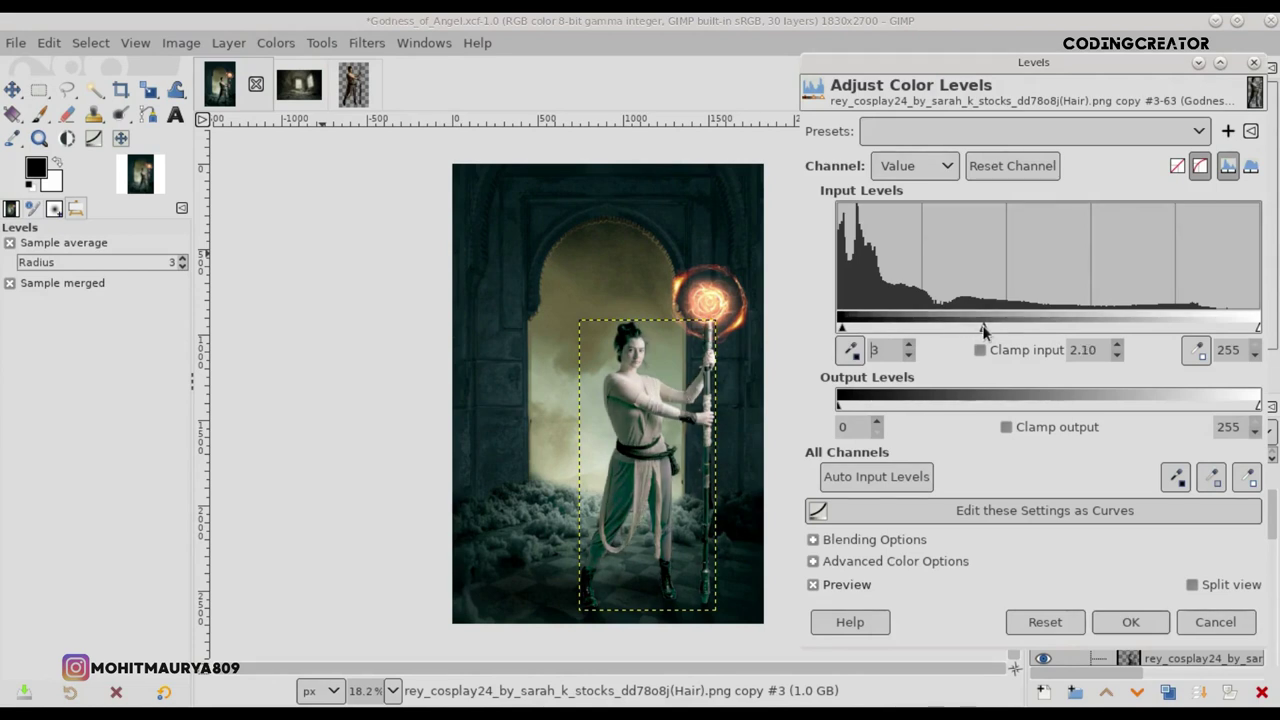
{"action": "scroll", "coordinate": [701, 443], "scroll_direction": "up", "scroll_amount": 2}
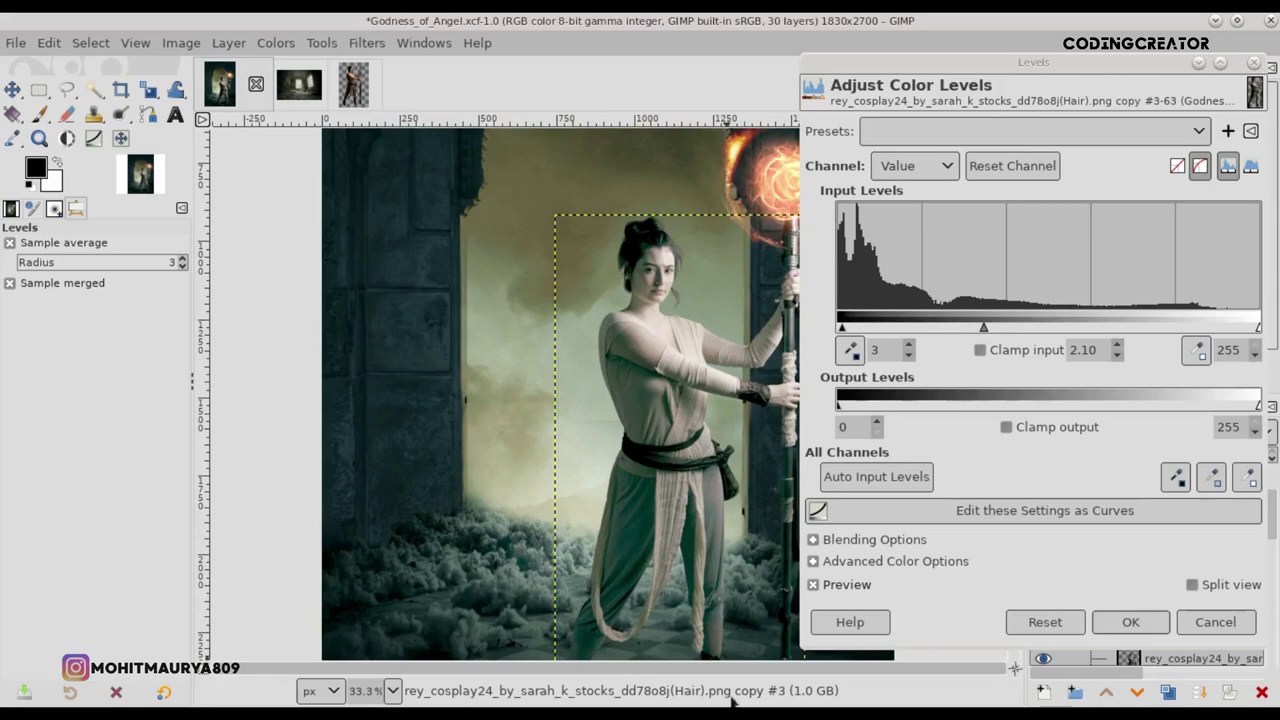
{"action": "left_click_drag", "start_coordinate": [1257, 327], "coordinate": [1134, 334]}
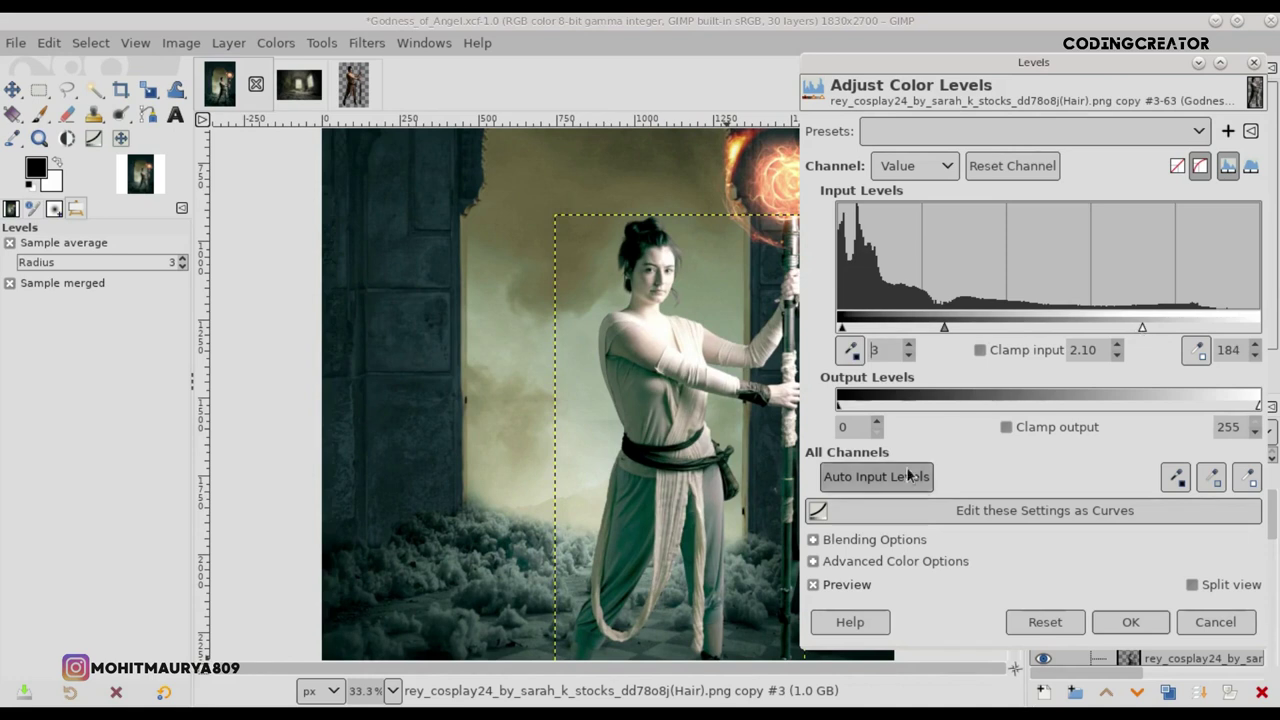
Step: Check the figure at 100%, raise midtone gamma to 2.19, compare the preview, and apply Levels
{"action": "mouse_move", "coordinate": [1015, 668]}
{"action": "left_mouse_down"}
{"action": "mouse_move", "coordinate": [1015, 690]}
{"action": "mouse_move", "coordinate": [1022, 643]}
{"action": "left_mouse_up"}
{"action": "key", "text": "1"}
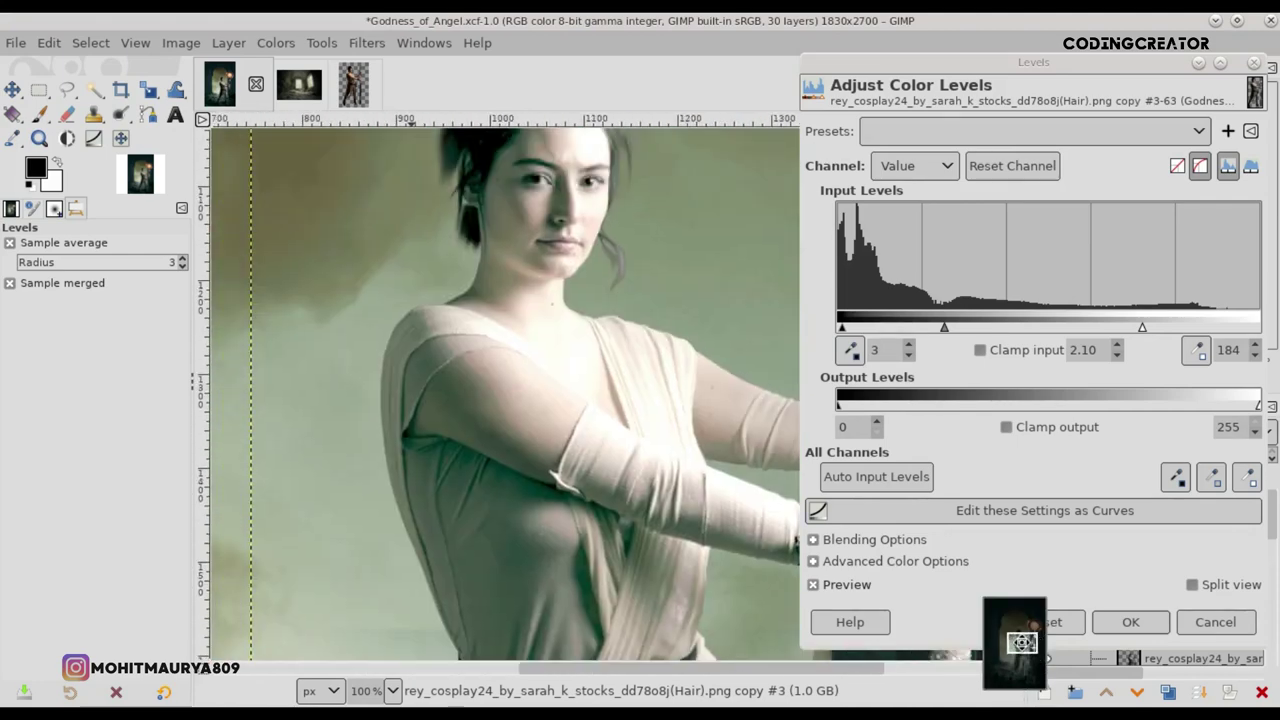
{"action": "left_click_drag", "start_coordinate": [1022, 643], "coordinate": [1013, 673]}
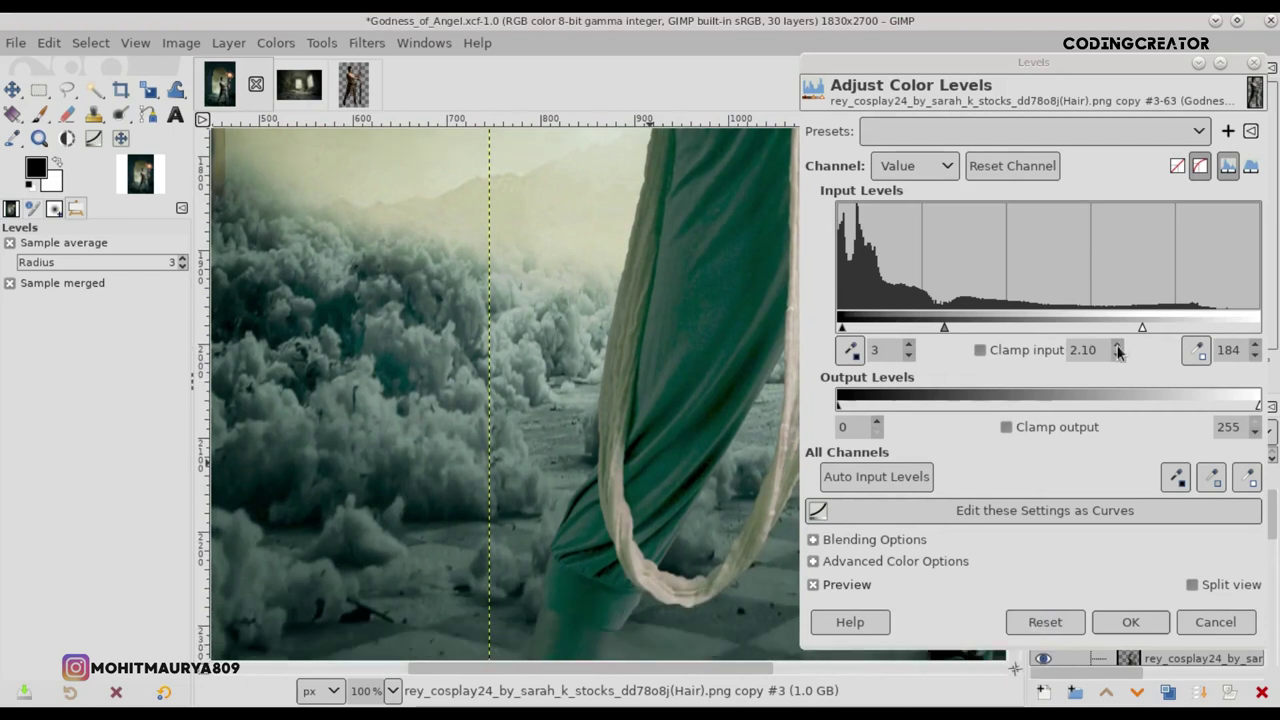
{"action": "left_click", "coordinate": [1118, 345]}
{"action": "left_click", "coordinate": [1118, 345]}
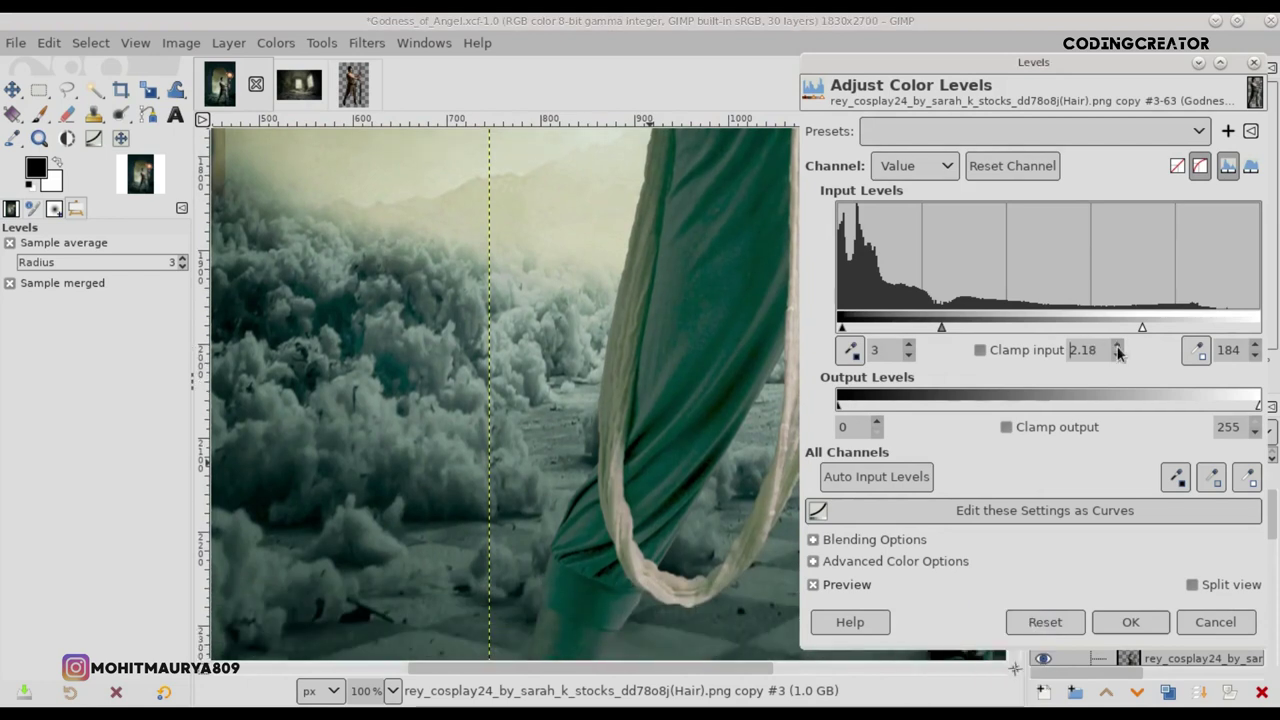
{"action": "left_click", "coordinate": [813, 584]}
{"action": "scroll", "coordinate": [596, 488], "scroll_direction": "down", "scroll_amount": 4}
{"action": "scroll", "coordinate": [596, 488], "scroll_direction": "down", "scroll_amount": 1}
{"action": "left_click", "coordinate": [1130, 622]}
Step: Add a black (full transparency) mask to the copy and set the Paintbrush to 7.0 opacity
{"action": "left_click", "coordinate": [1230, 692]}
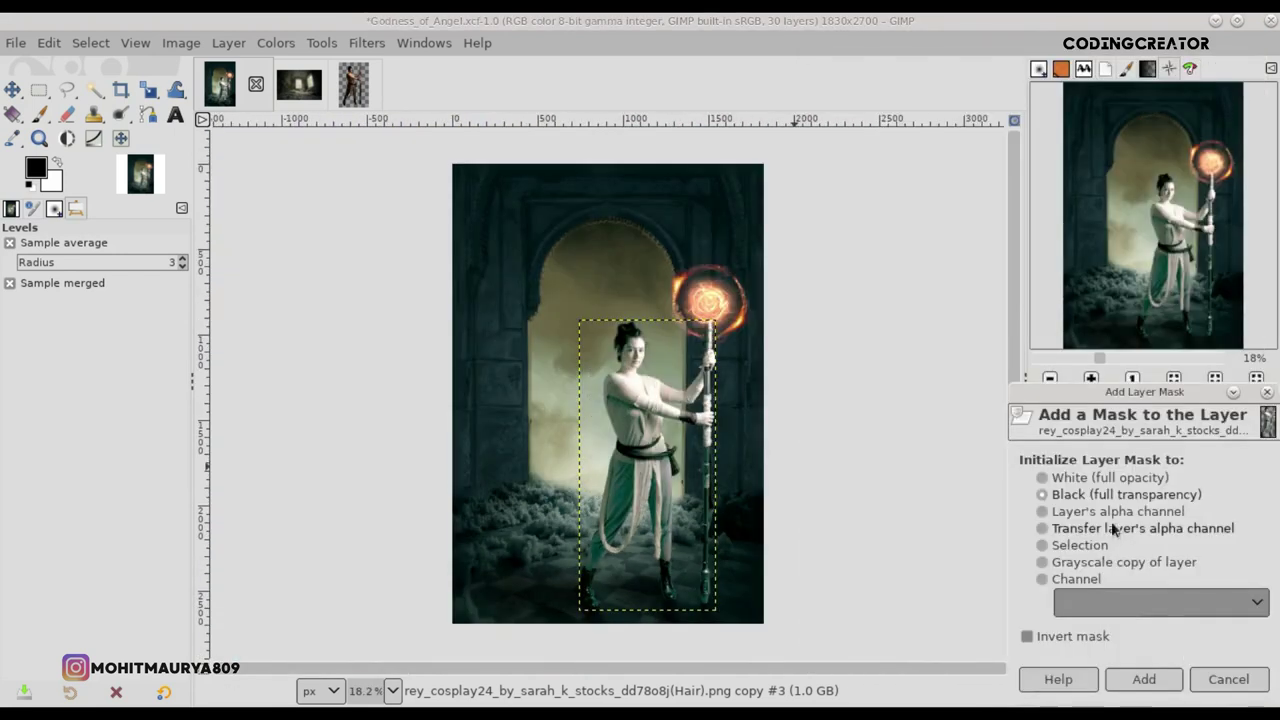
{"action": "left_click", "coordinate": [1141, 679]}
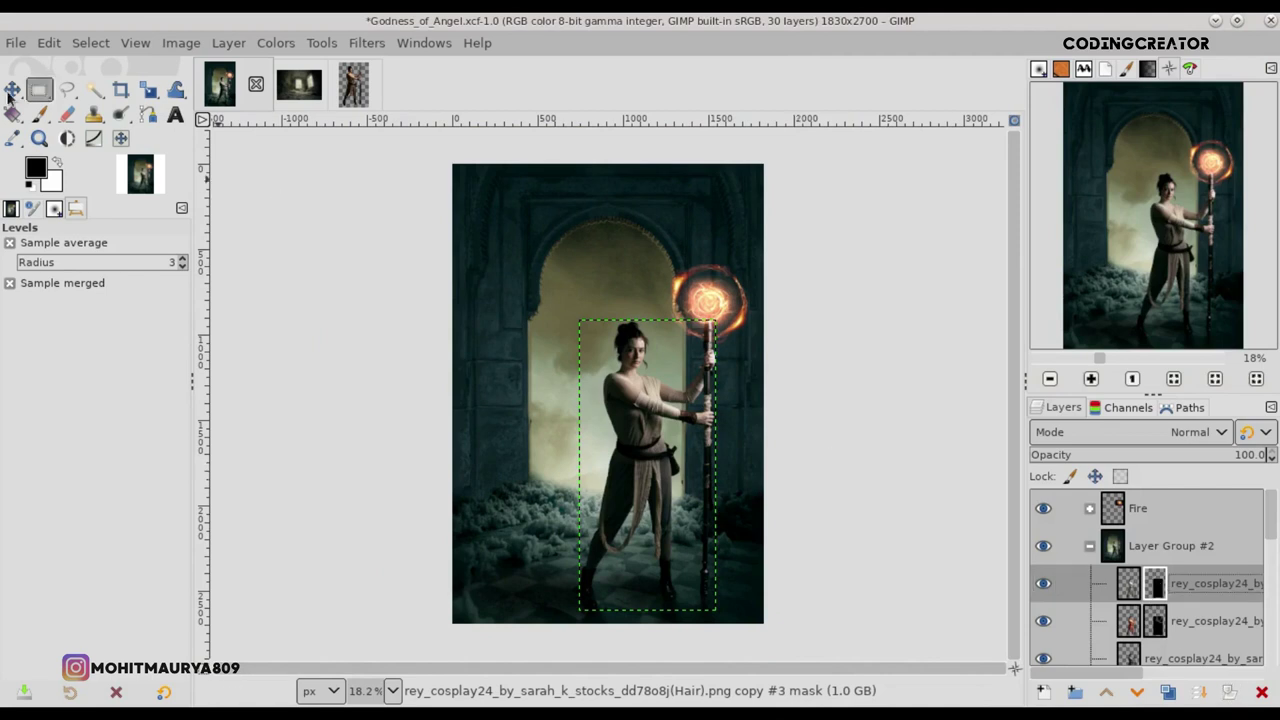
{"action": "left_click", "coordinate": [39, 115]}
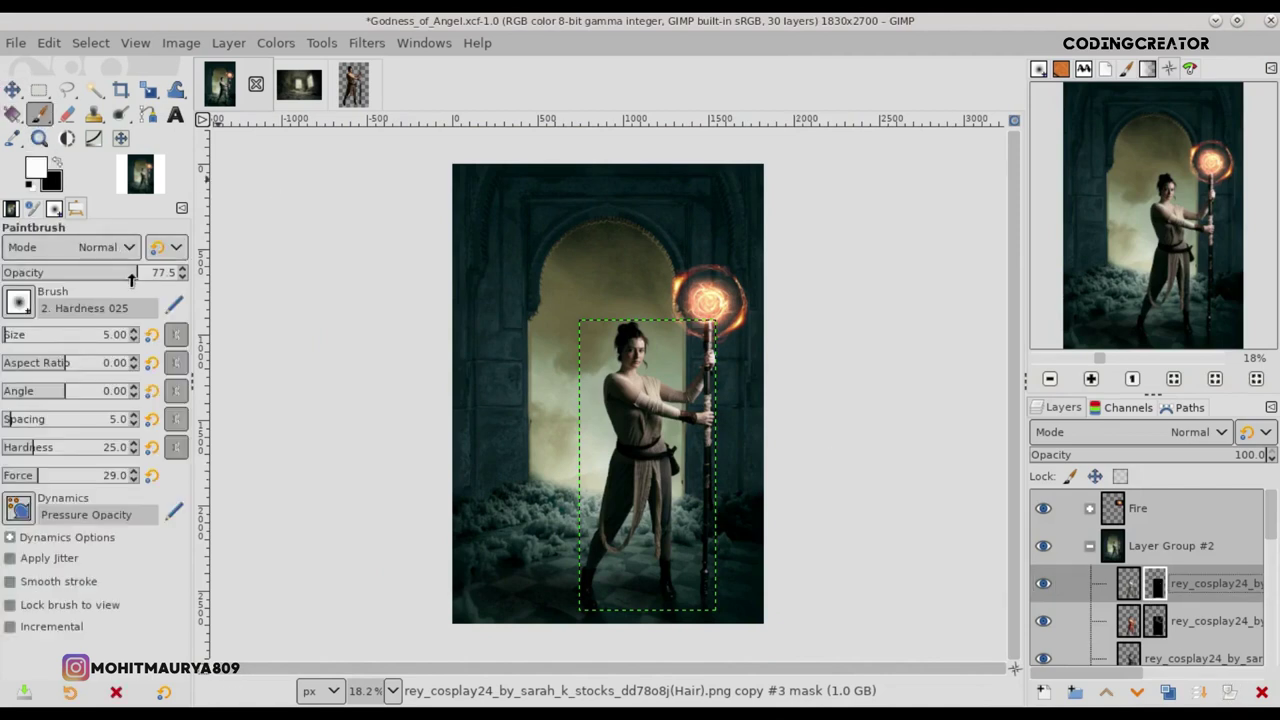
{"action": "left_click", "coordinate": [4, 272]}
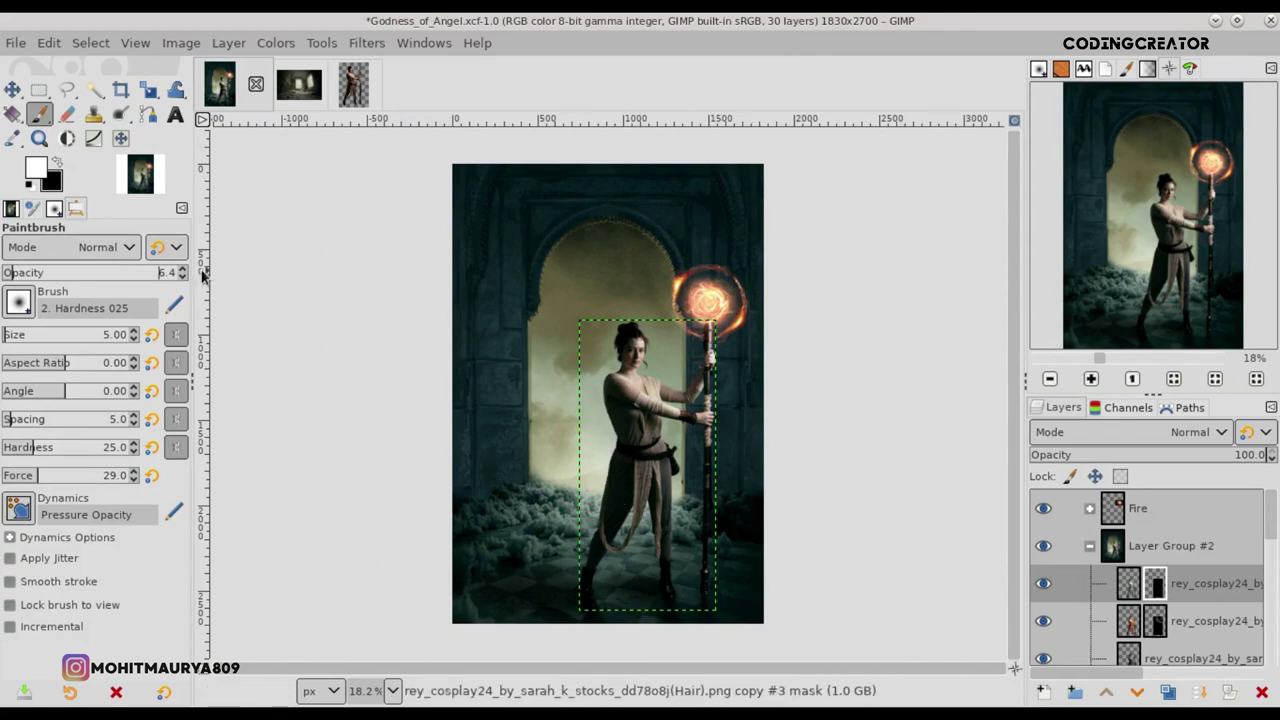
{"action": "left_click", "coordinate": [13, 273]}
Step: Bring the robe and belt into view and paint a faint stroke on the mask there
{"action": "scroll", "coordinate": [526, 486], "scroll_direction": "up", "scroll_amount": 6}
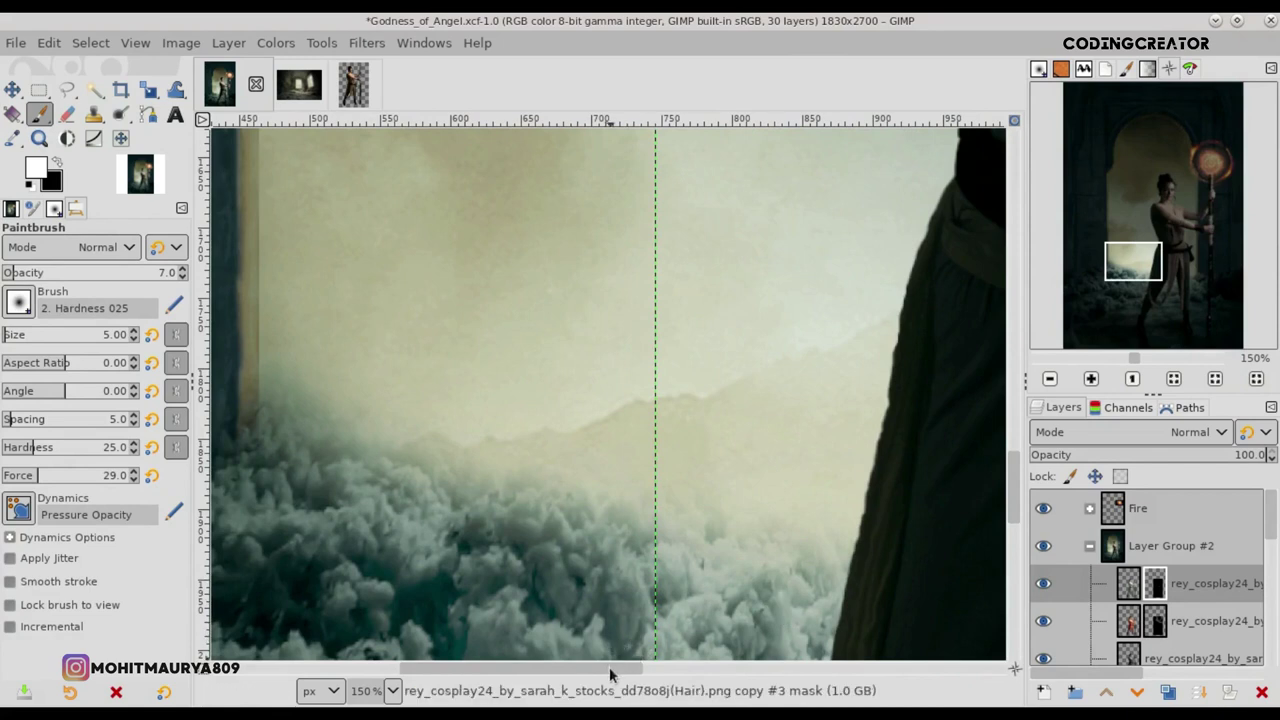
{"action": "scroll", "coordinate": [610, 668], "scroll_direction": "right", "scroll_amount": 5}
{"action": "left_click_drag", "start_coordinate": [1013, 495], "coordinate": [1017, 450]}
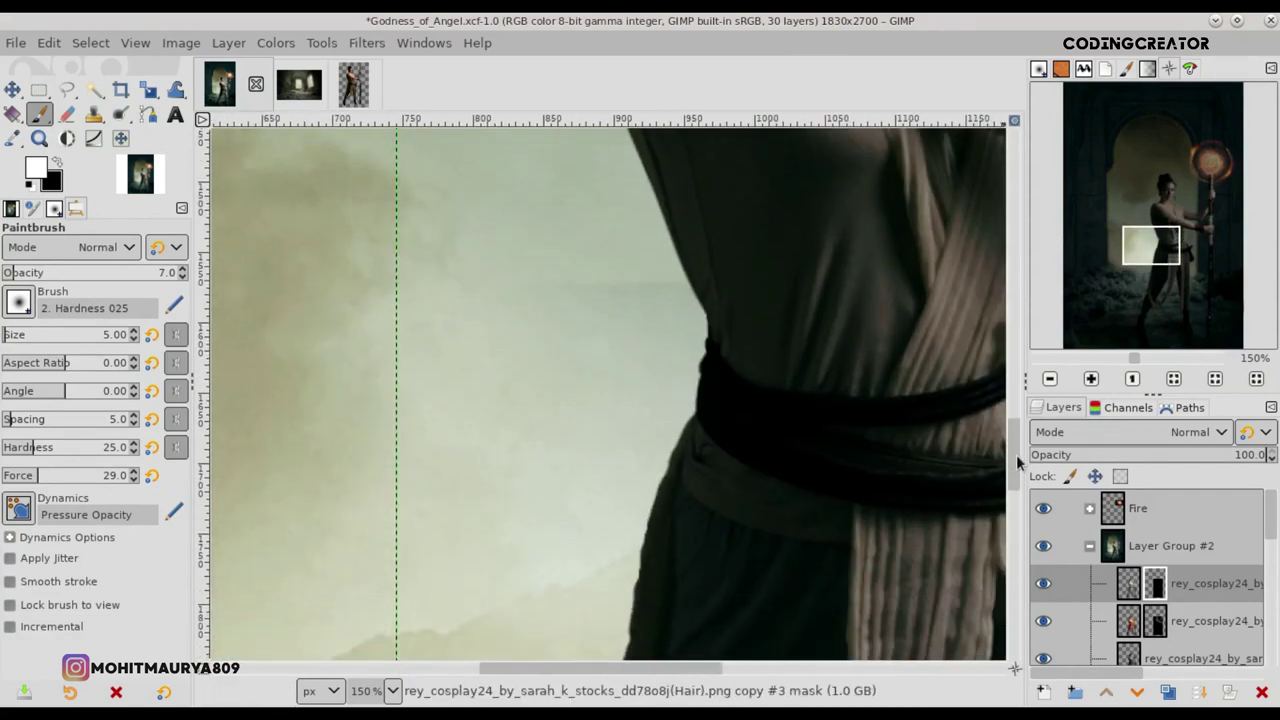
{"action": "scroll", "coordinate": [8, 340], "scroll_direction": "up", "scroll_amount": 5}
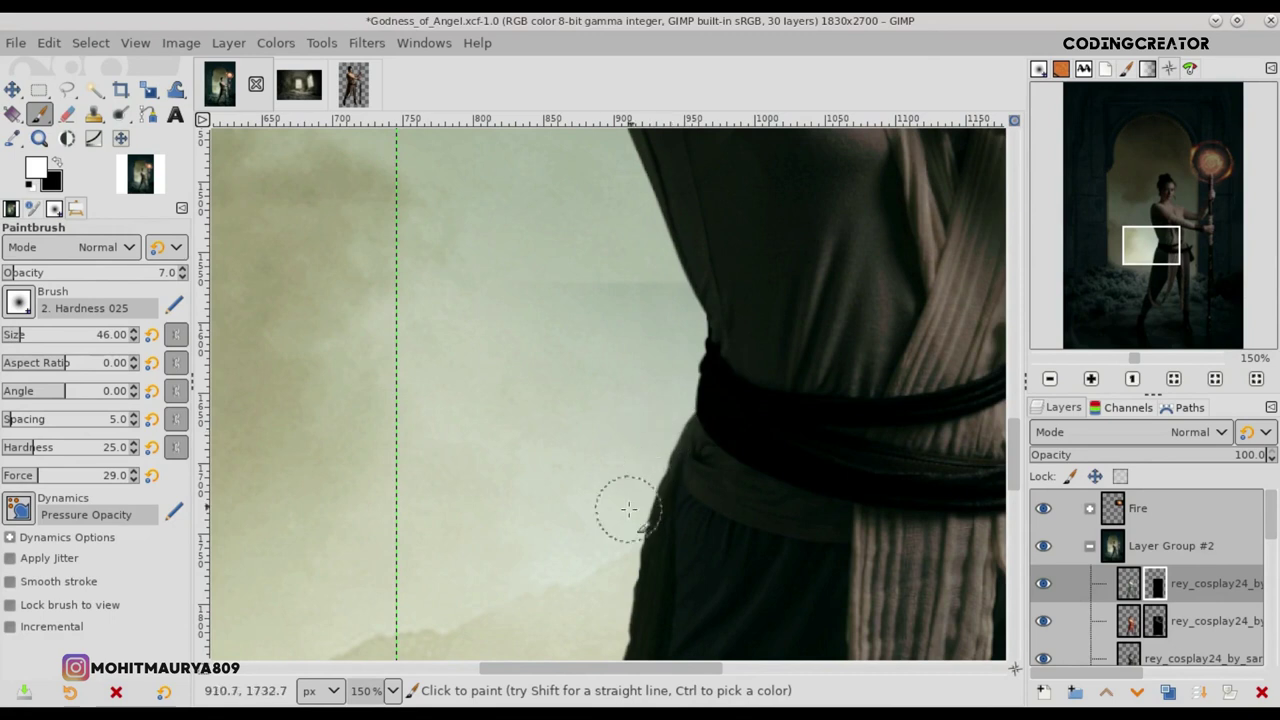
{"action": "scroll", "coordinate": [825, 535], "scroll_direction": "down", "scroll_amount": 3}
{"action": "scroll", "coordinate": [620, 283], "scroll_direction": "down", "scroll_amount": 3}
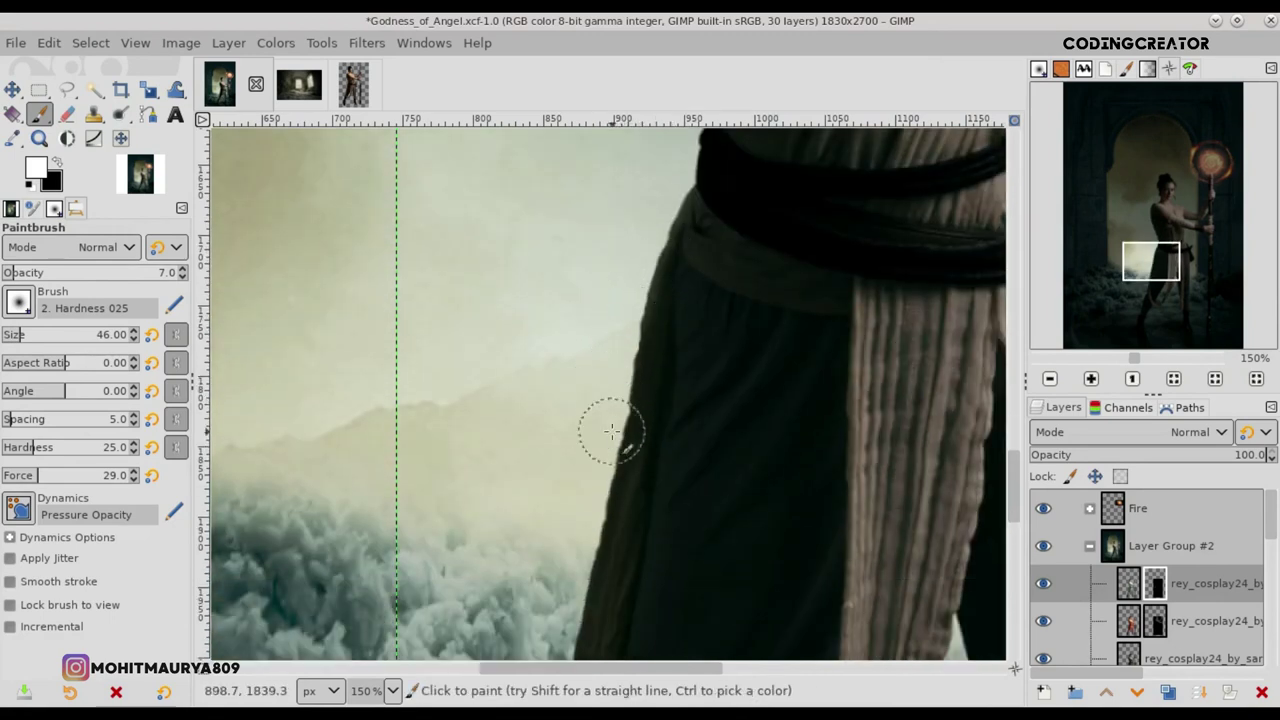
{"action": "scroll", "coordinate": [677, 372], "scroll_direction": "down", "scroll_amount": 3}
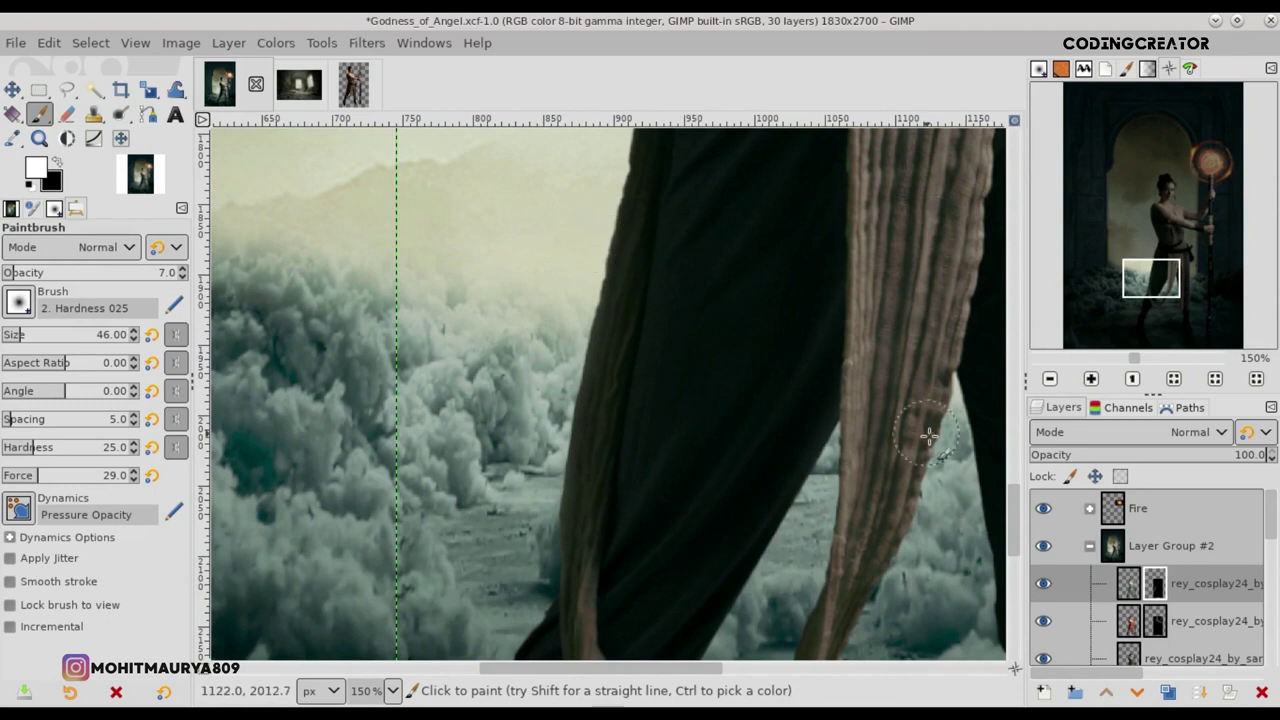
{"action": "scroll", "coordinate": [560, 300], "scroll_direction": "down", "scroll_amount": 3}
{"action": "scroll", "coordinate": [529, 287], "scroll_direction": "down", "scroll_amount": 1}
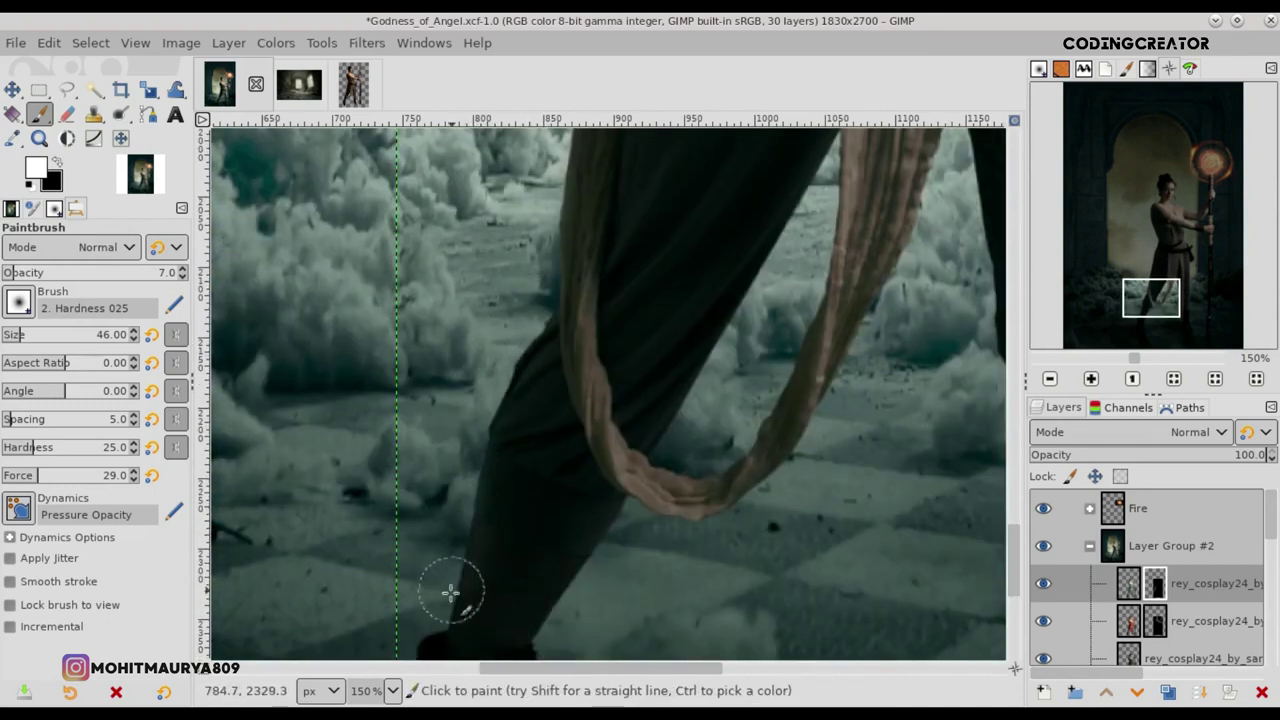
{"action": "left_click", "coordinate": [59, 166]}
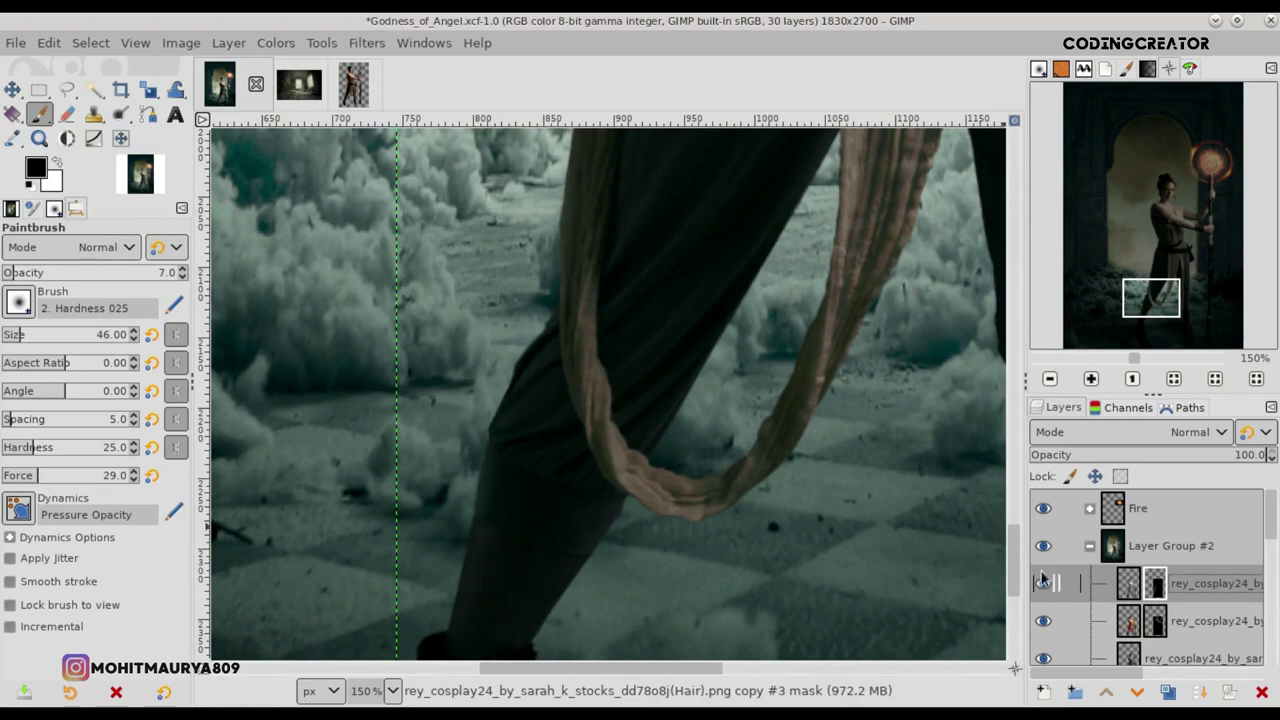
{"action": "left_click_drag", "start_coordinate": [1014, 543], "coordinate": [1015, 465]}
Step: Raise brush opacity to about 51 and paint white along the robe edge to reveal the copy
{"action": "left_click_drag", "start_coordinate": [12, 285], "coordinate": [90, 285]}
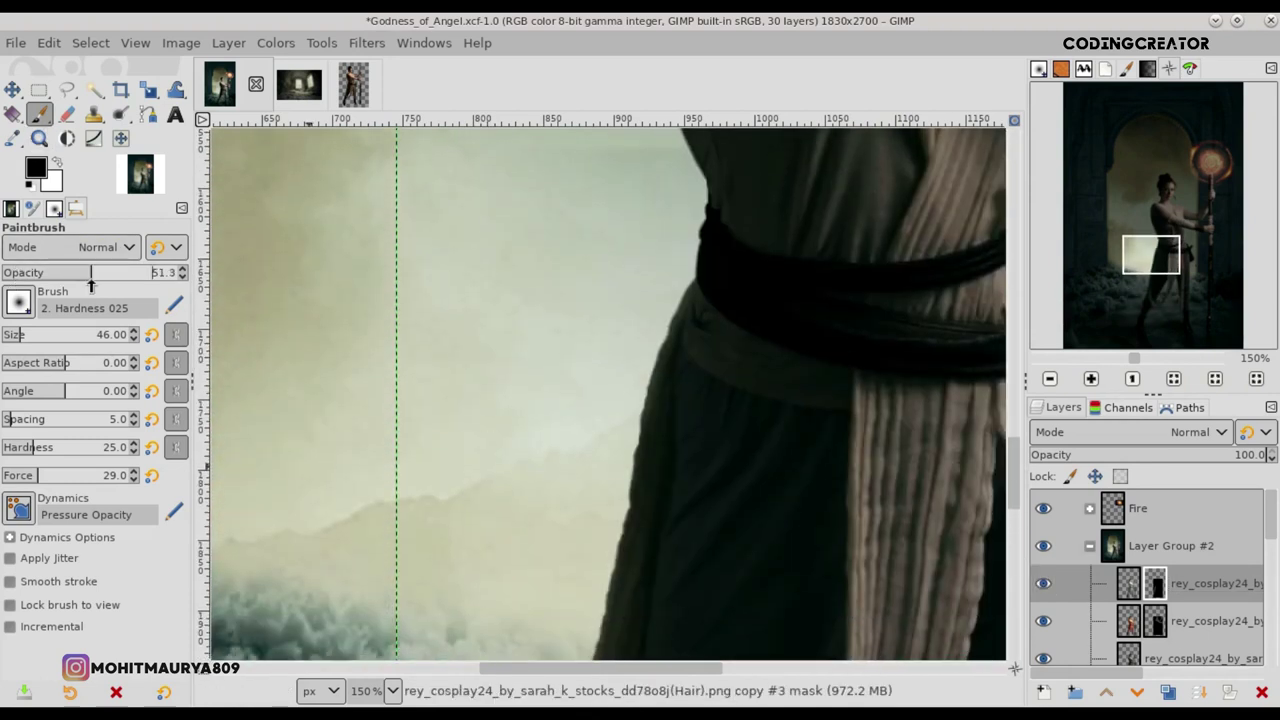
{"action": "scroll", "coordinate": [8, 340], "scroll_direction": "up", "scroll_amount": 4}
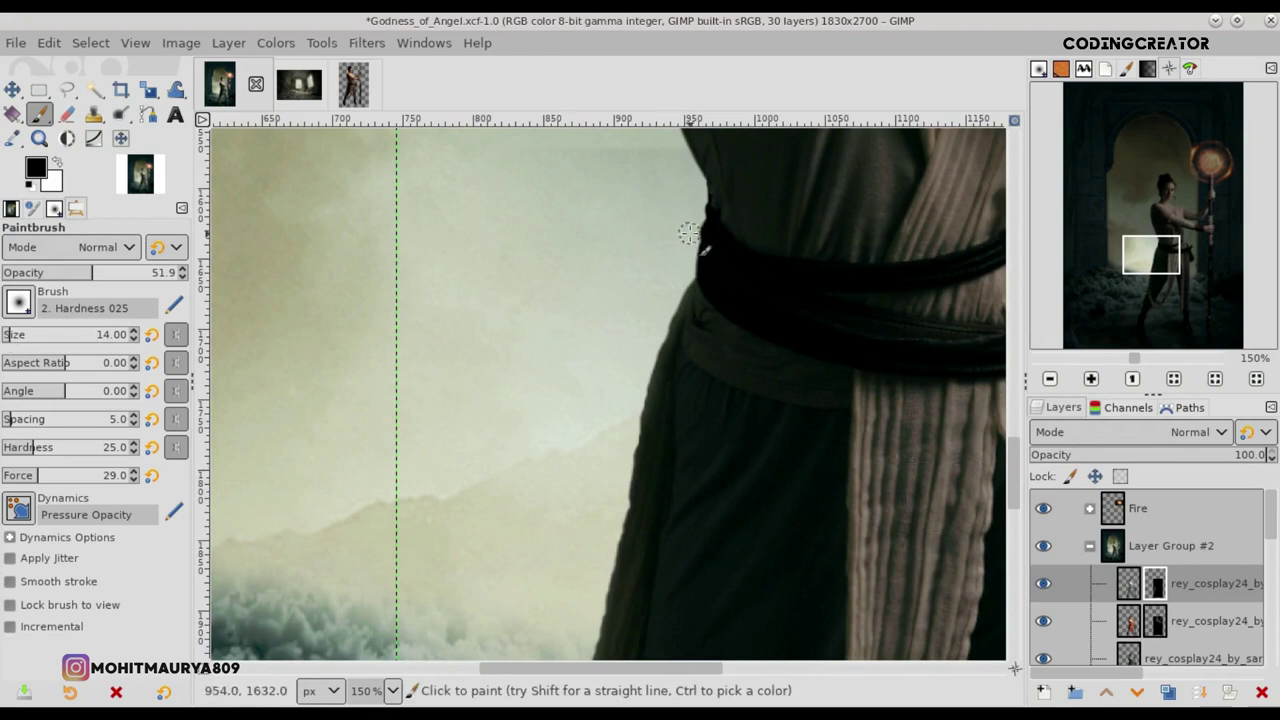
{"action": "scroll", "coordinate": [689, 233], "scroll_direction": "up", "scroll_amount": 3}
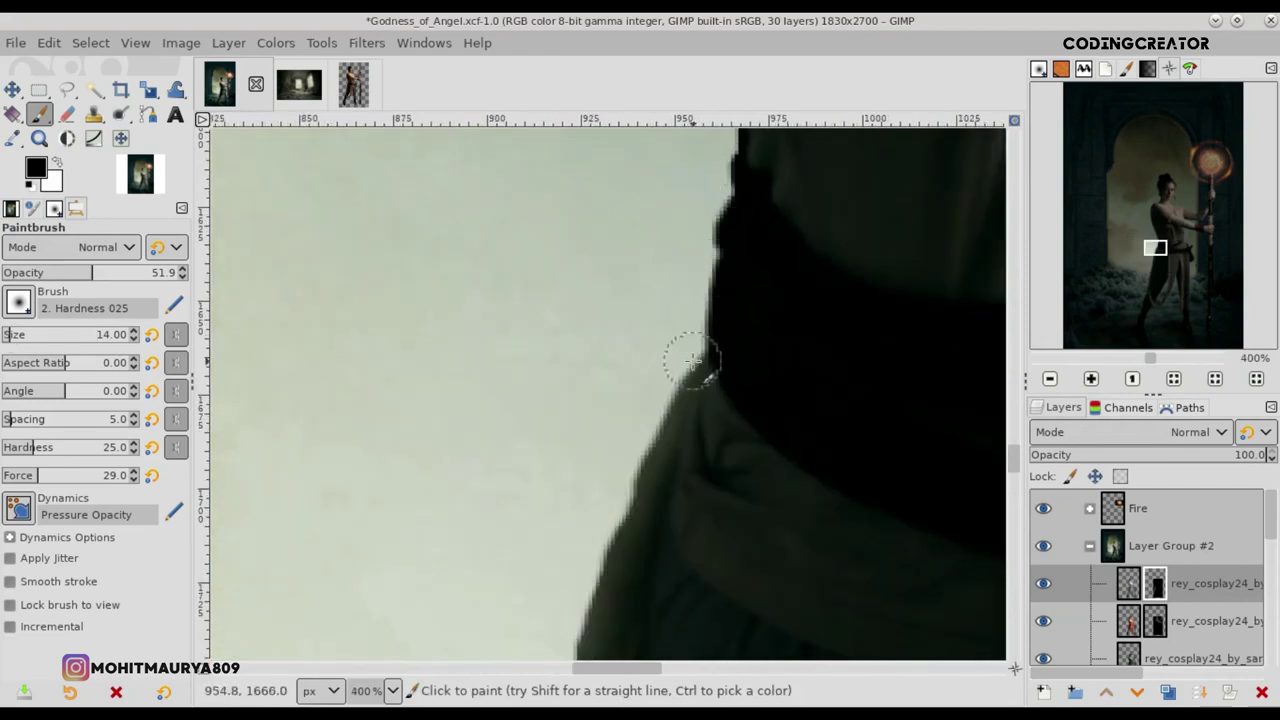
{"action": "key", "text": "x"}
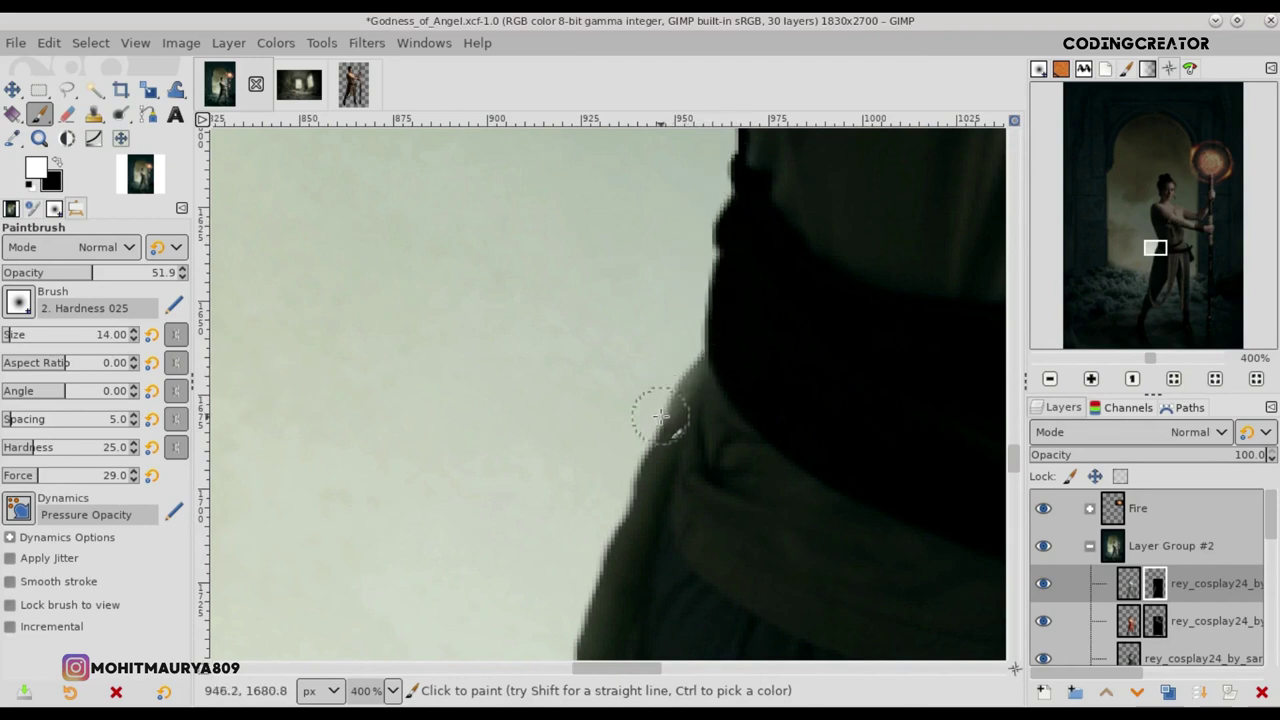
{"action": "scroll", "coordinate": [1014, 478], "scroll_direction": "down", "scroll_amount": 3}
{"action": "scroll", "coordinate": [1014, 478], "scroll_direction": "down", "scroll_amount": 1}
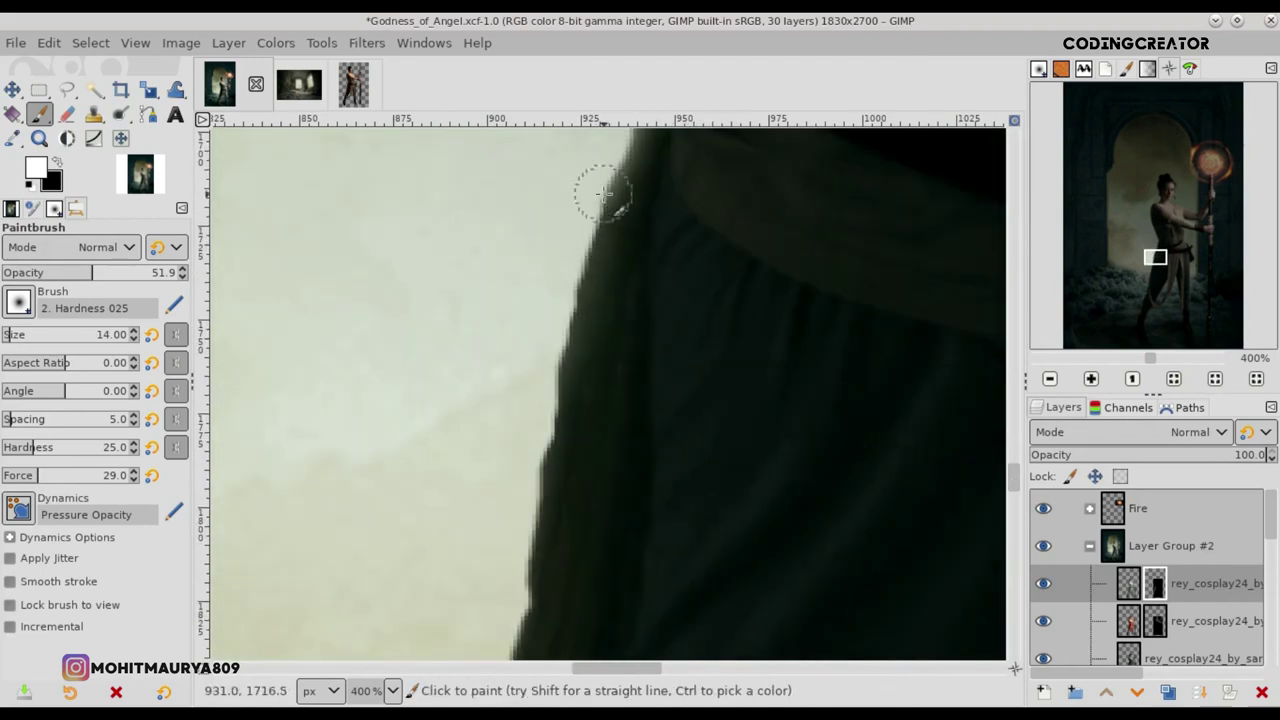
{"action": "left_click_drag", "start_coordinate": [573, 285], "coordinate": [551, 382]}
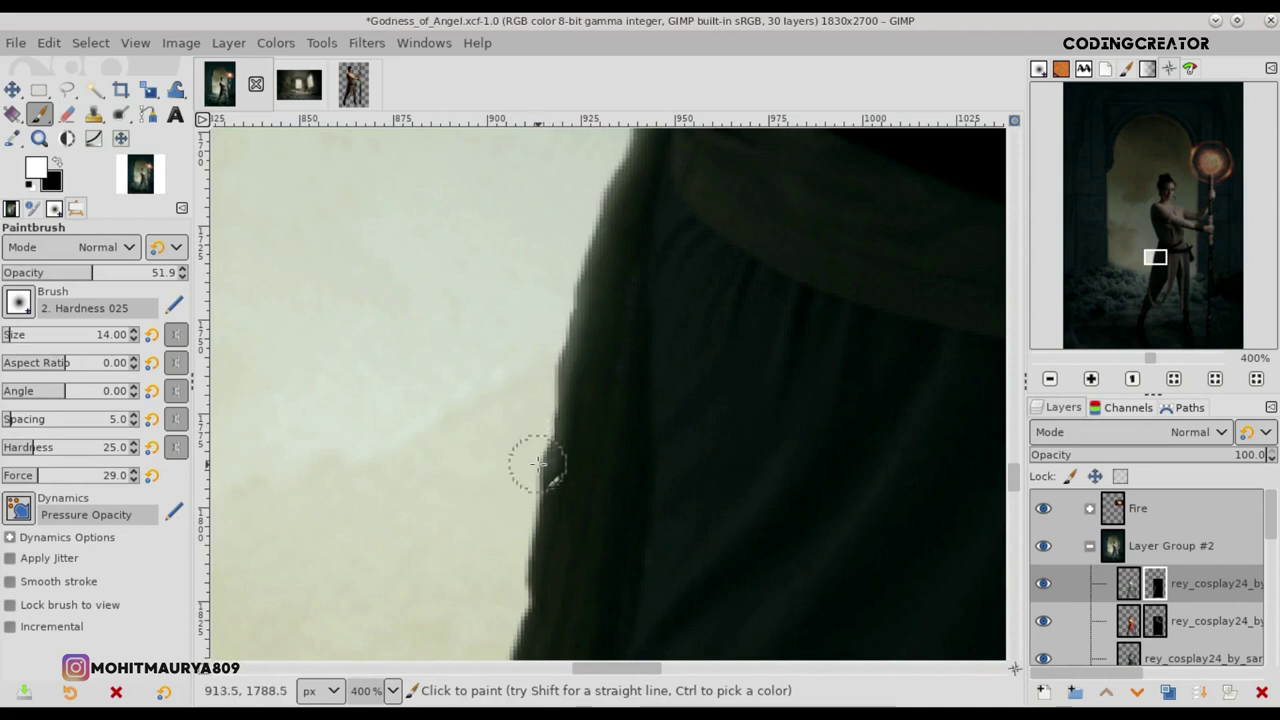
{"action": "left_click_drag", "start_coordinate": [538, 463], "coordinate": [514, 586]}
{"action": "scroll", "coordinate": [1014, 471], "scroll_direction": "down", "scroll_amount": 5}
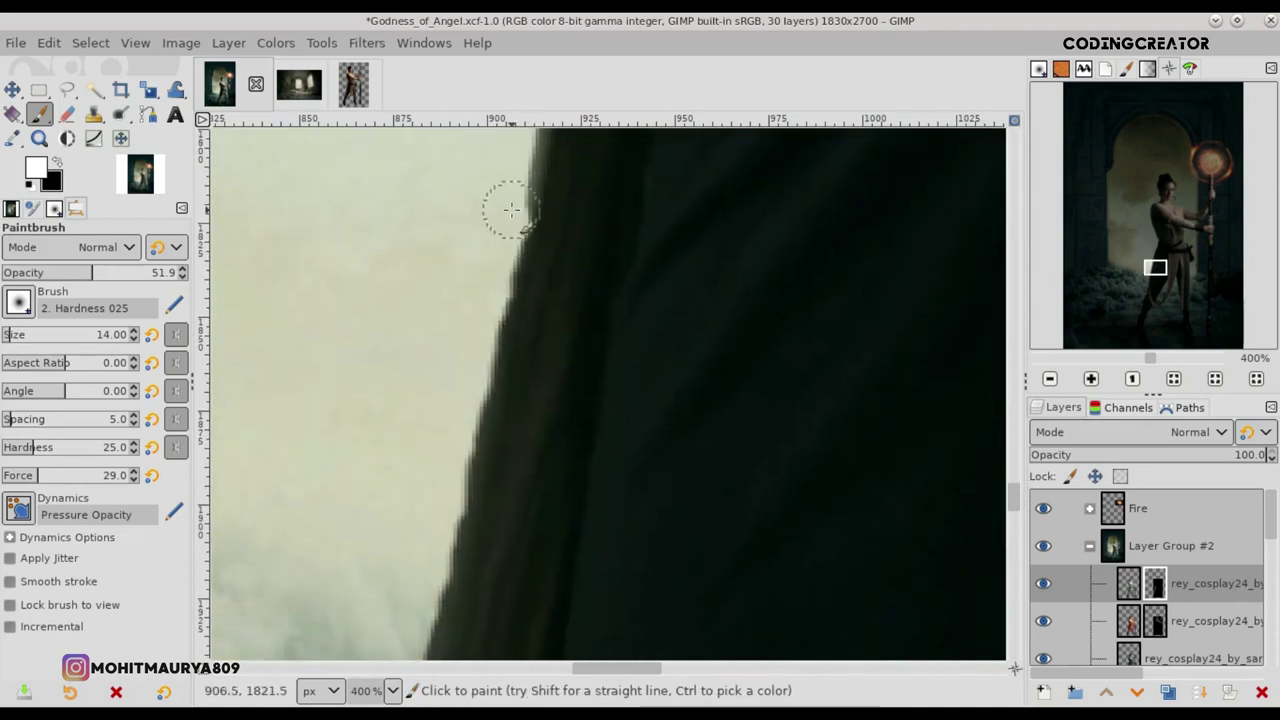
{"action": "left_click_drag", "start_coordinate": [503, 272], "coordinate": [447, 643]}
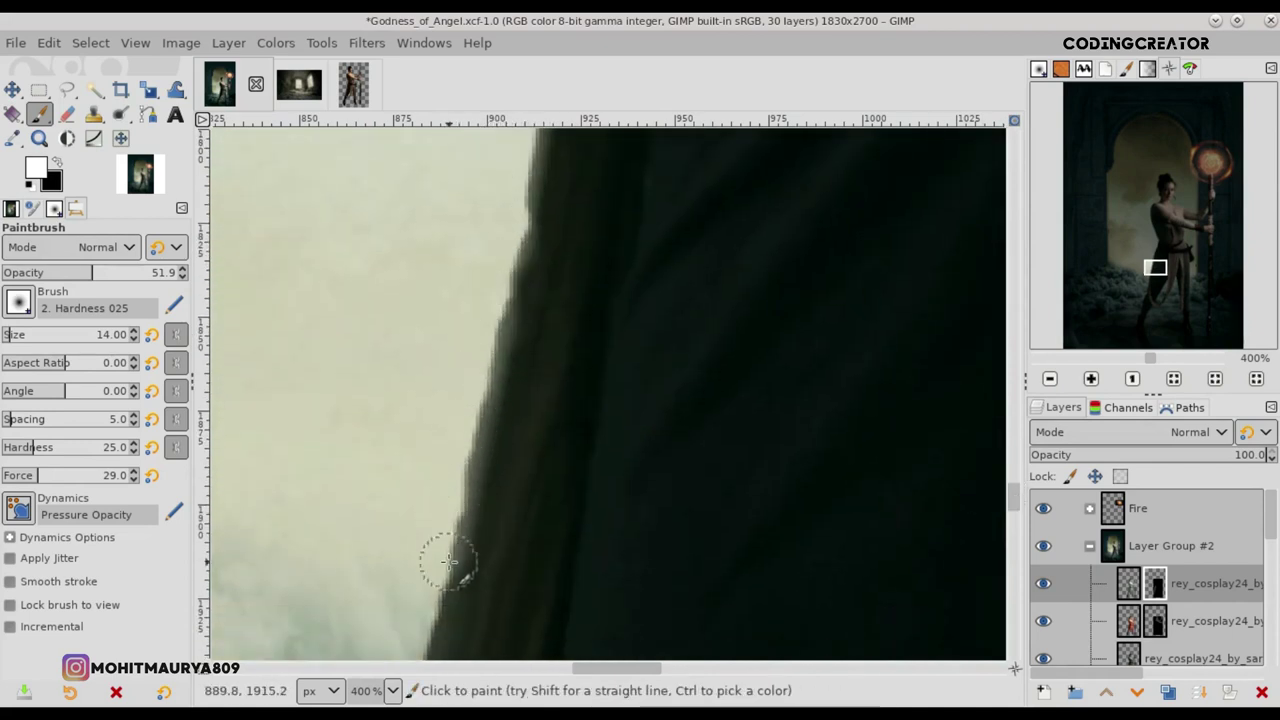
{"action": "scroll", "coordinate": [1014, 486], "scroll_direction": "down", "scroll_amount": 5}
{"action": "left_click_drag", "start_coordinate": [434, 200], "coordinate": [379, 418]}
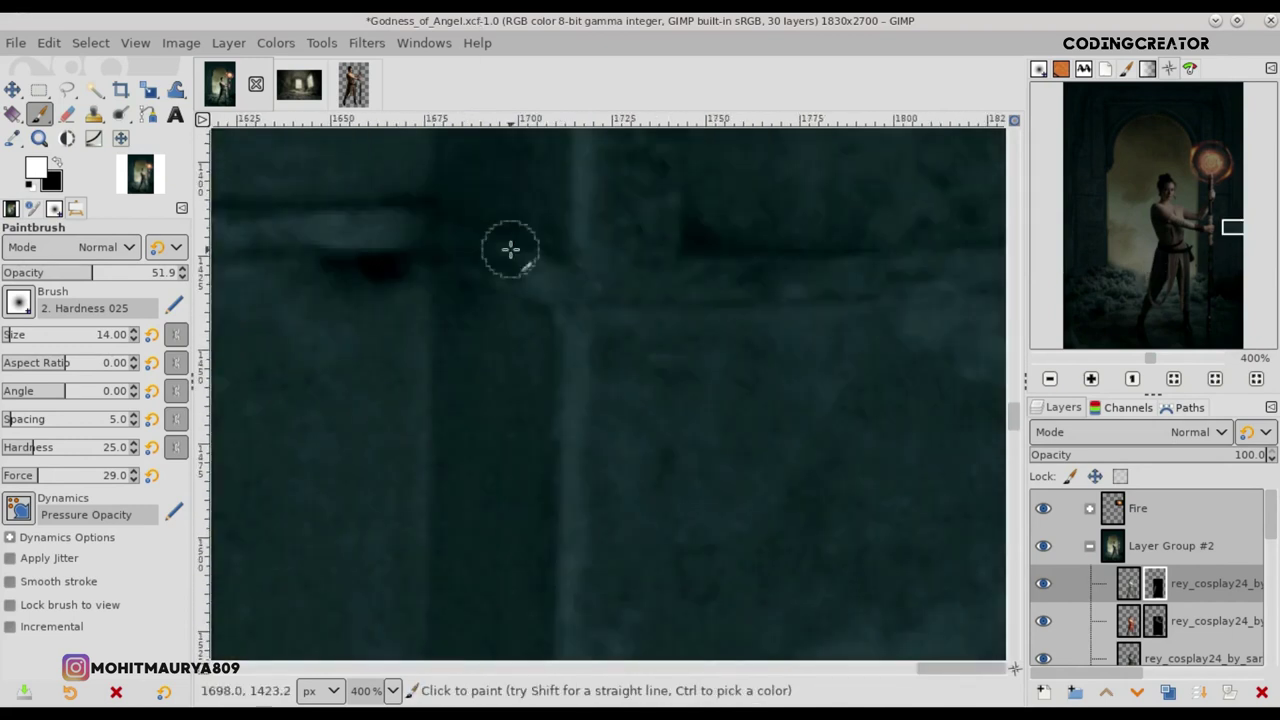
Step: Blend the figure's dark edge into the surrounding clouds on the mask
{"action": "left_click_drag", "start_coordinate": [960, 668], "coordinate": [618, 668]}
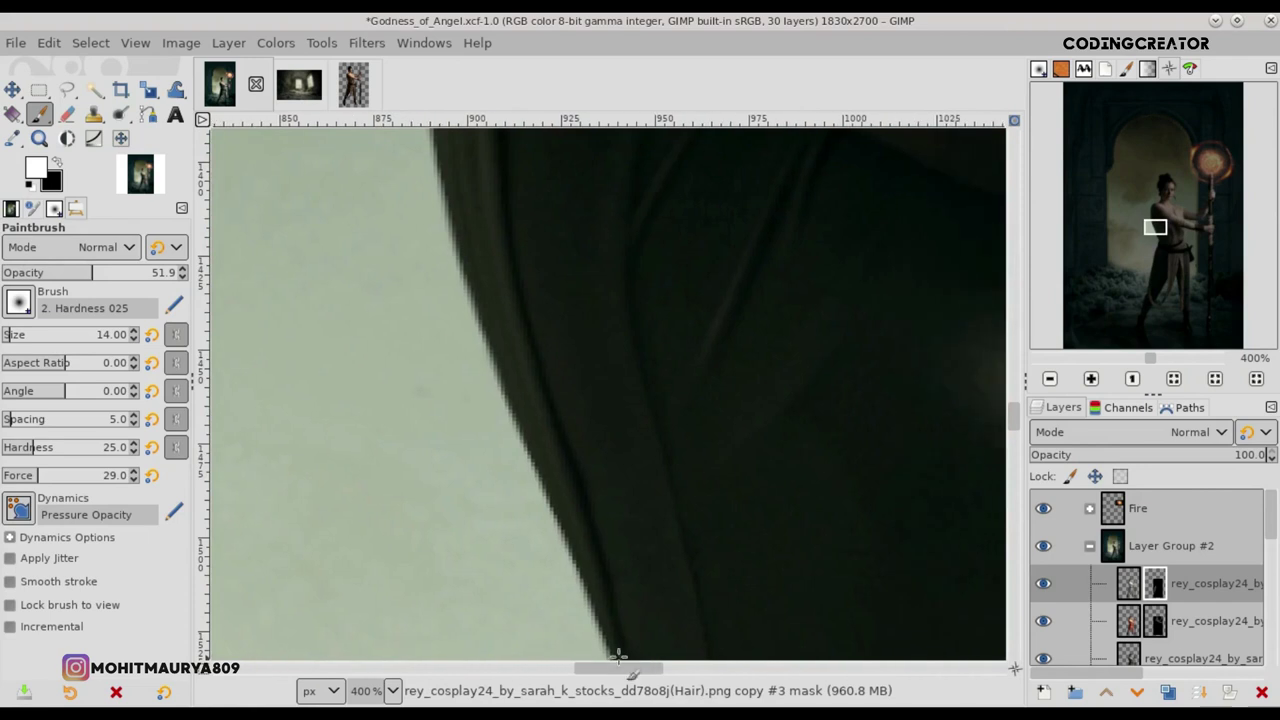
{"action": "left_click_drag", "start_coordinate": [1013, 418], "coordinate": [1014, 514]}
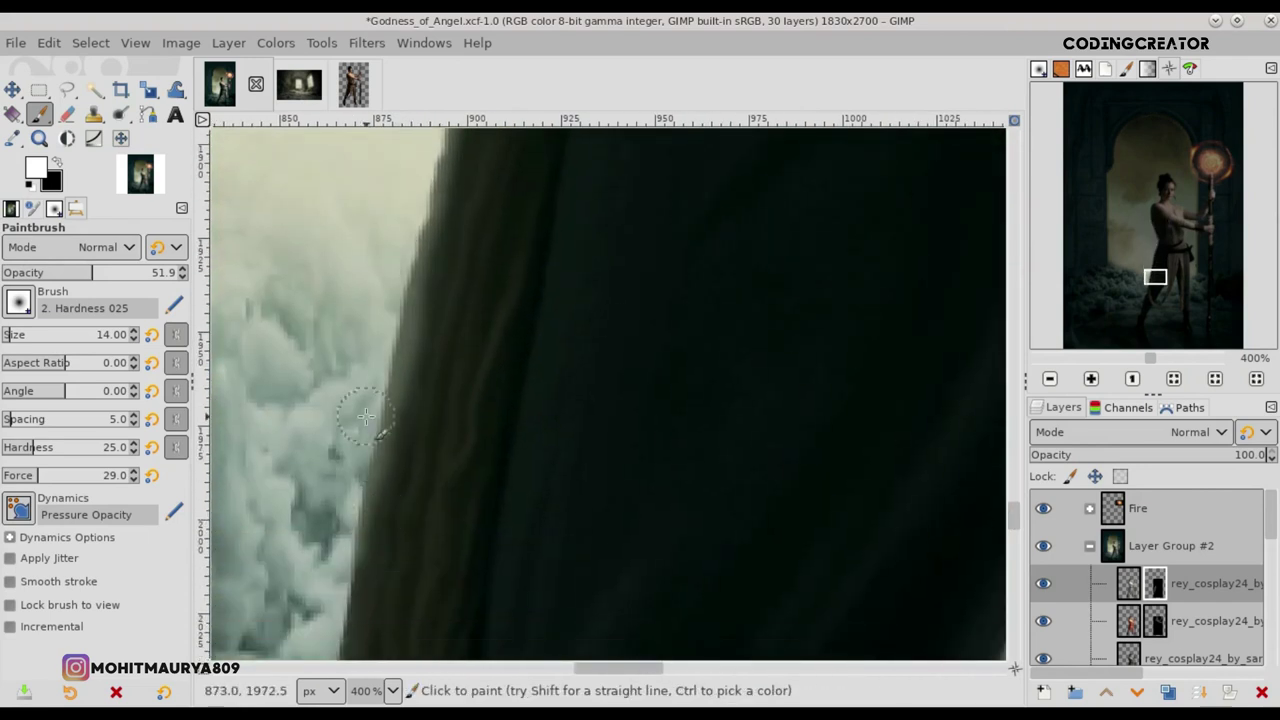
{"action": "scroll", "coordinate": [790, 397], "scroll_direction": "down", "scroll_amount": 1}
{"action": "scroll", "coordinate": [790, 397], "scroll_direction": "down", "scroll_amount": 1}
{"action": "scroll", "coordinate": [790, 397], "scroll_direction": "down", "scroll_amount": 1}
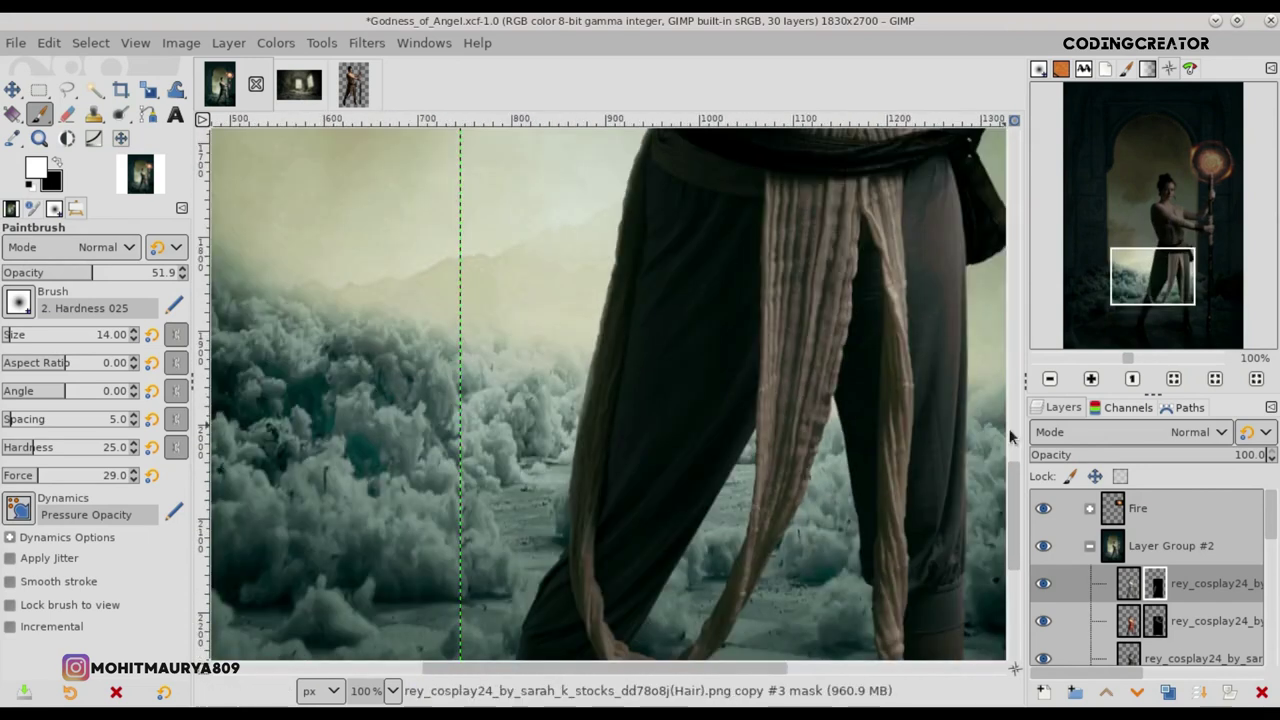
{"action": "left_click_drag", "start_coordinate": [1014, 530], "coordinate": [1014, 565]}
{"action": "scroll", "coordinate": [541, 255], "scroll_direction": "up", "scroll_amount": 5}
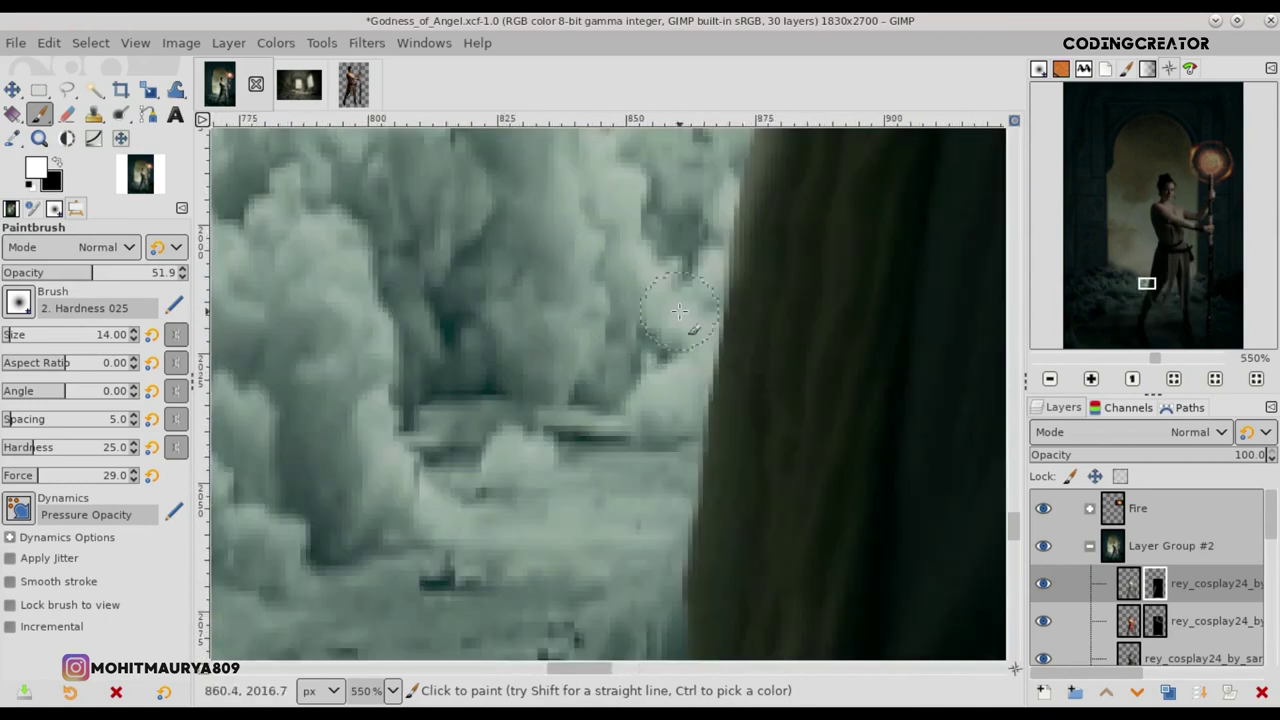
{"action": "left_click_drag", "start_coordinate": [705, 263], "coordinate": [694, 399]}
{"action": "scroll", "coordinate": [701, 345], "scroll_direction": "down", "scroll_amount": 1}
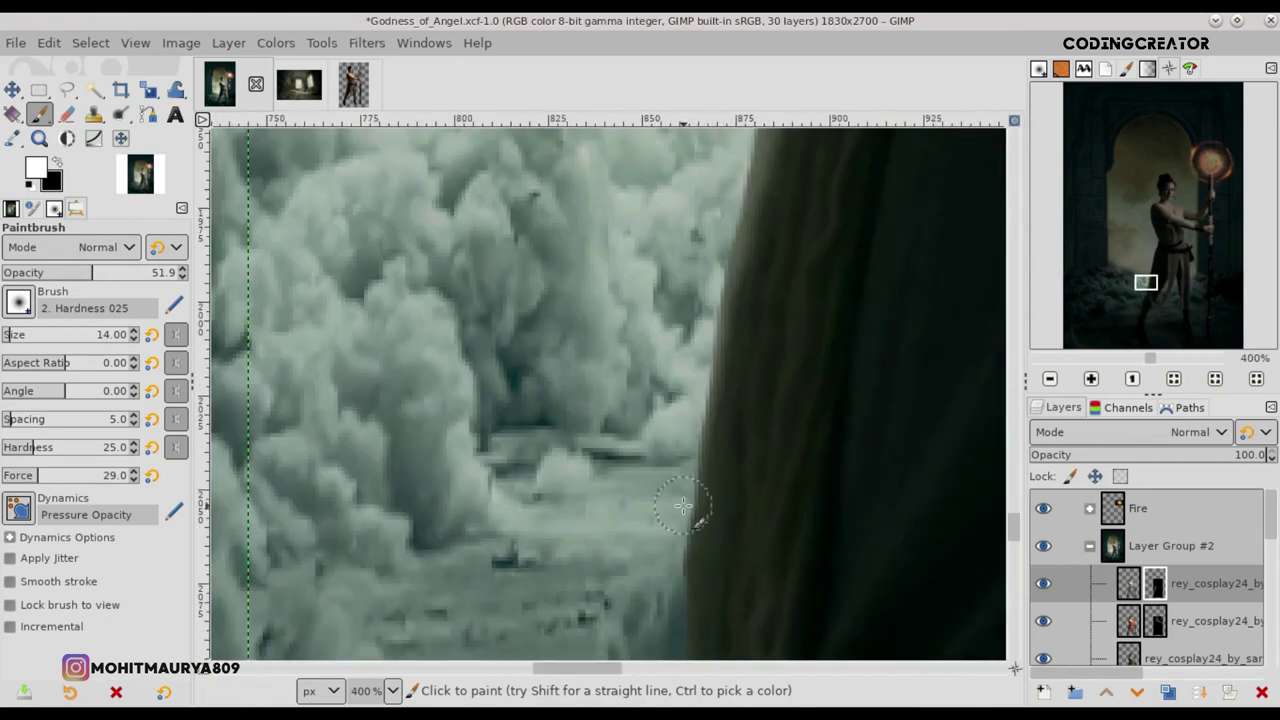
{"action": "scroll", "coordinate": [1016, 530], "scroll_direction": "down", "scroll_amount": 2}
{"action": "left_click_drag", "start_coordinate": [710, 155], "coordinate": [688, 418]}
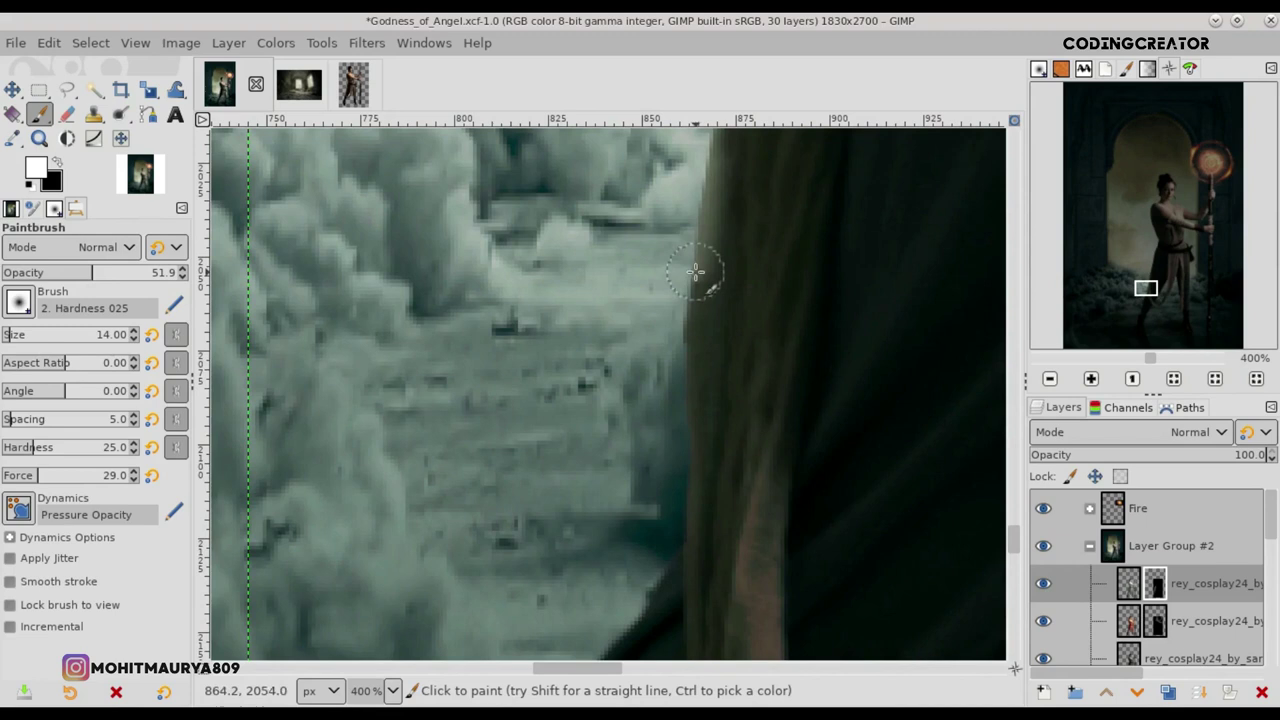
{"action": "scroll", "coordinate": [1010, 540], "scroll_direction": "up", "scroll_amount": 3}
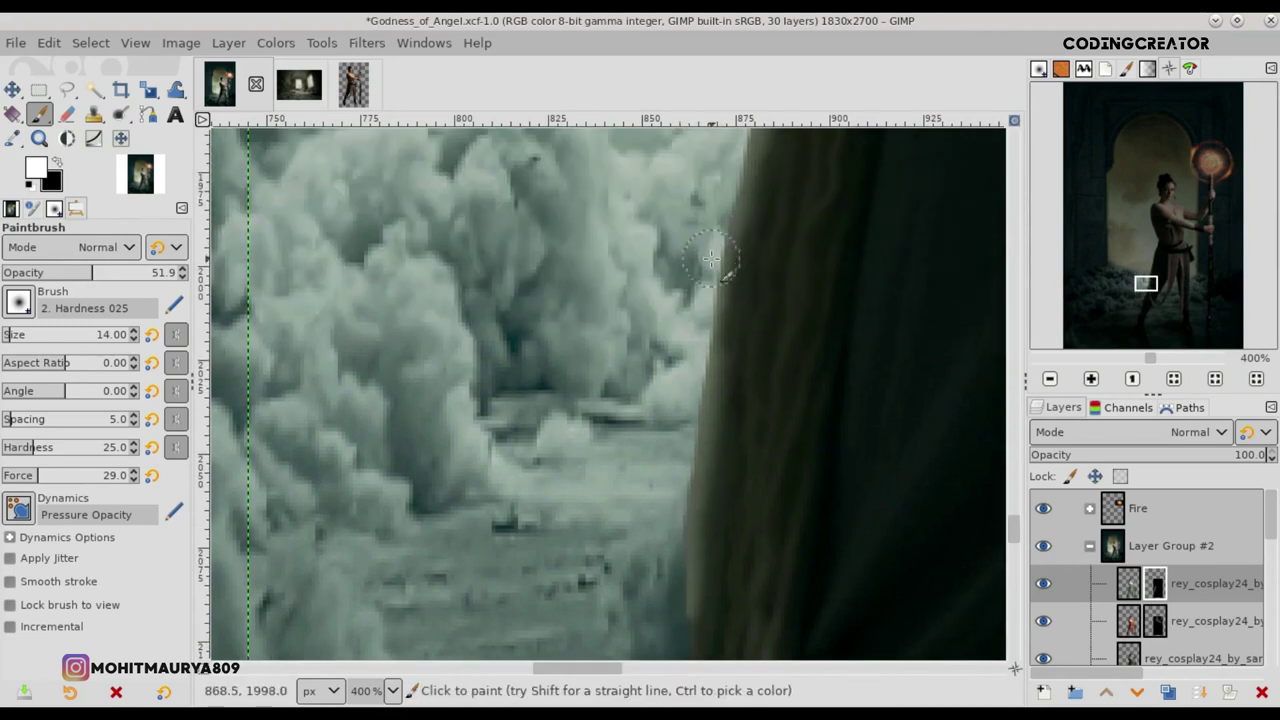
{"action": "scroll", "coordinate": [1012, 560], "scroll_direction": "down", "scroll_amount": 3}
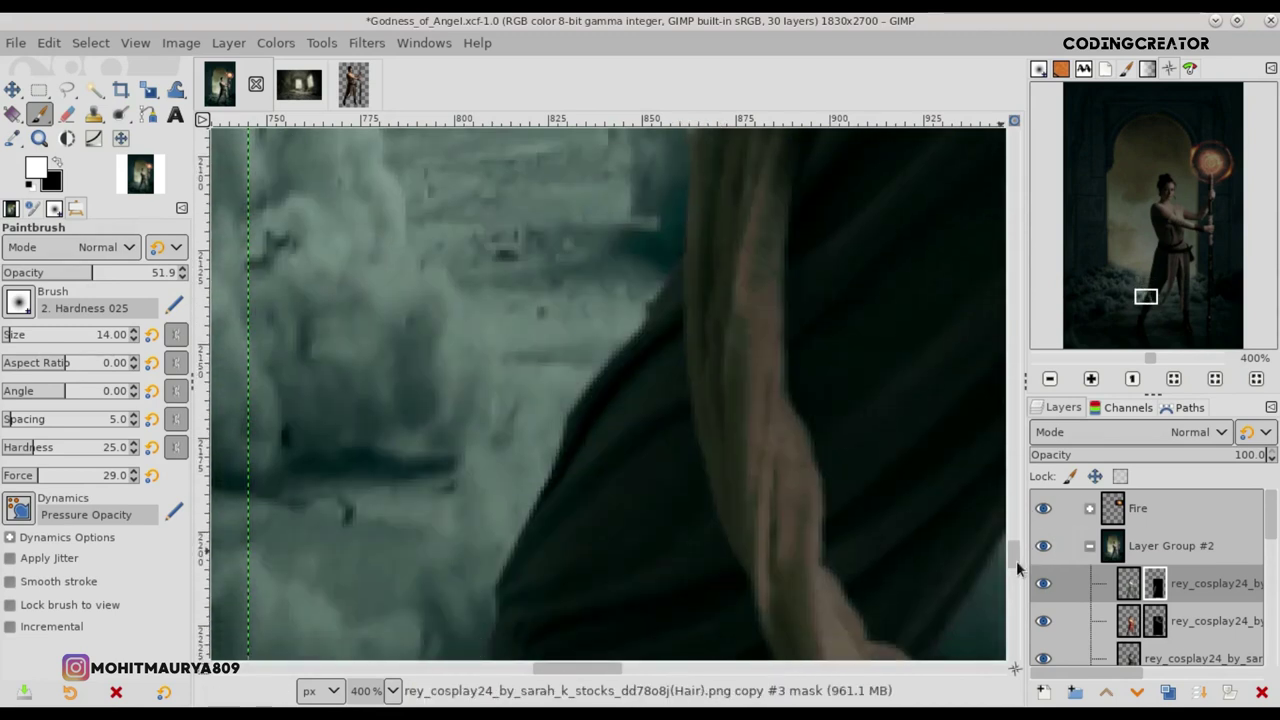
{"action": "scroll", "coordinate": [1017, 568], "scroll_direction": "up", "scroll_amount": 3}
Step: Soften and lighten the dark edge along the hair
{"action": "mouse_move", "coordinate": [681, 426]}
{"action": "left_mouse_down"}
{"action": "mouse_move", "coordinate": [683, 514]}
{"action": "mouse_move", "coordinate": [630, 588]}
{"action": "left_mouse_up"}
{"action": "scroll", "coordinate": [1014, 551], "scroll_direction": "down", "scroll_amount": 3}
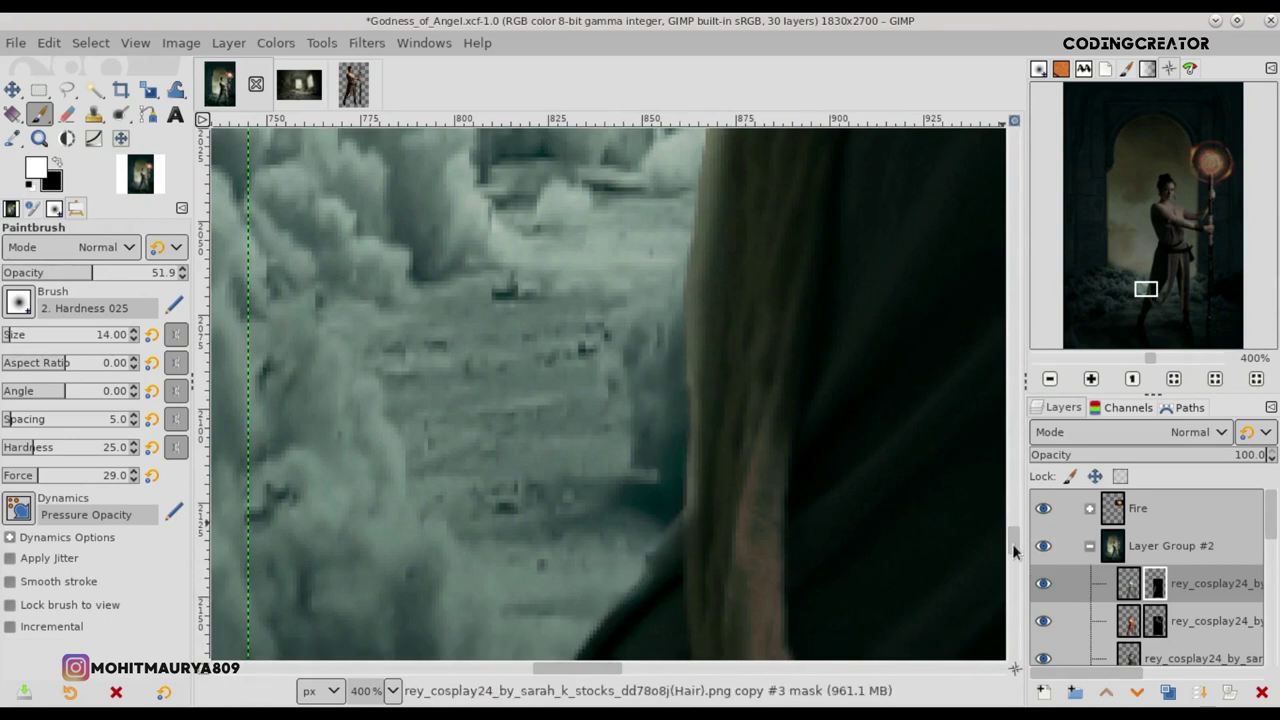
{"action": "left_click_drag", "start_coordinate": [552, 430], "coordinate": [495, 558]}
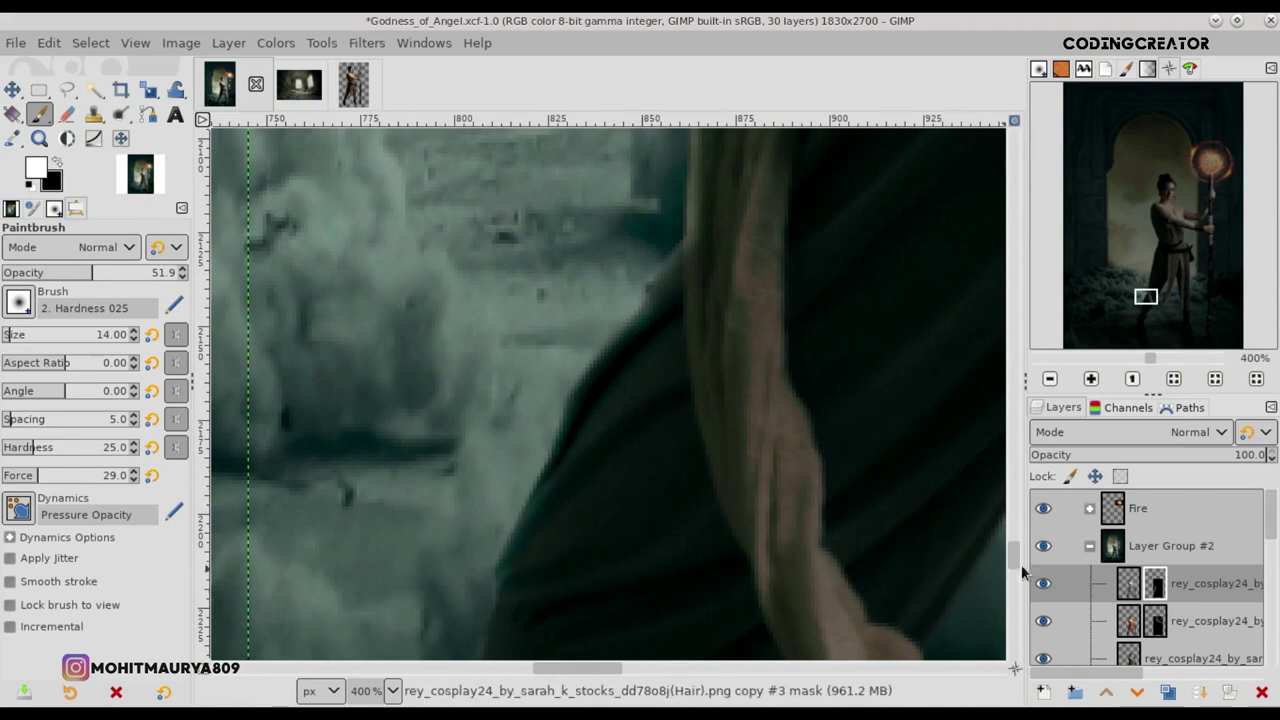
{"action": "scroll", "coordinate": [1014, 570], "scroll_direction": "down", "scroll_amount": 3}
{"action": "left_click_drag", "start_coordinate": [483, 254], "coordinate": [451, 450]}
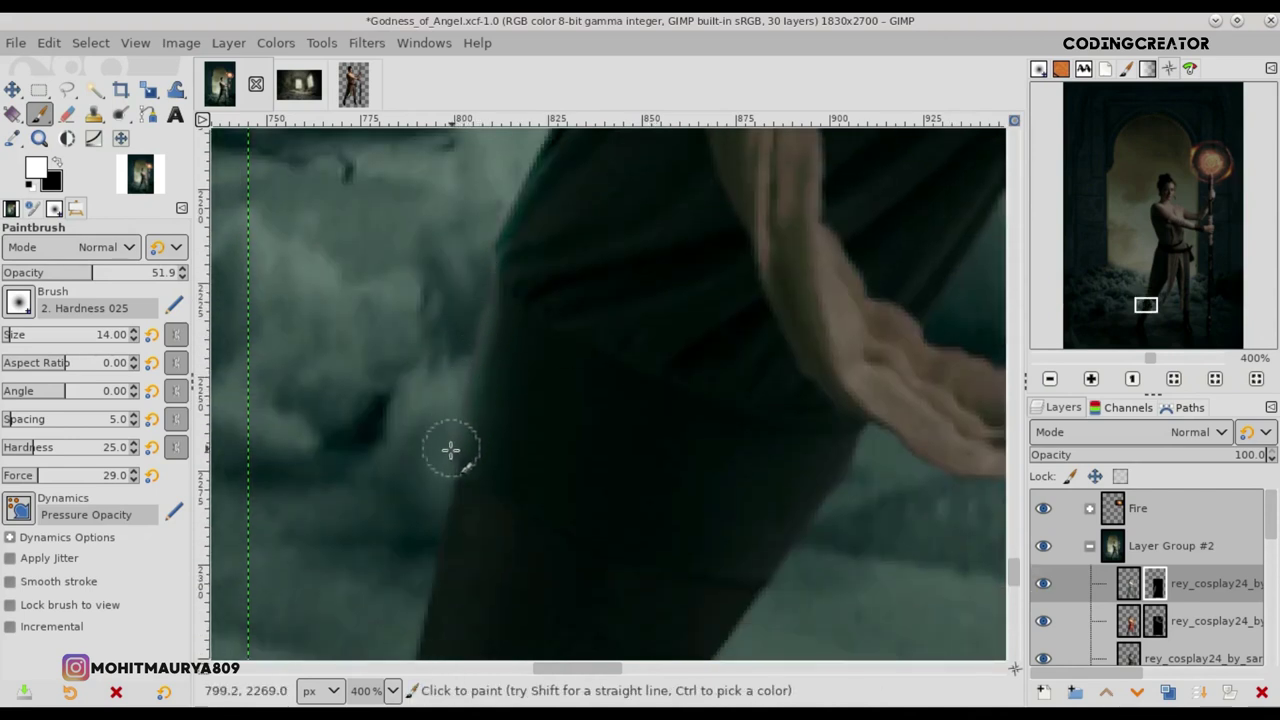
{"action": "scroll", "coordinate": [451, 450], "scroll_direction": "down", "scroll_amount": 3}
Step: Switch to black and paint the mask along the figure's edges to hide excess brightening
{"action": "left_click", "coordinate": [70, 250]}
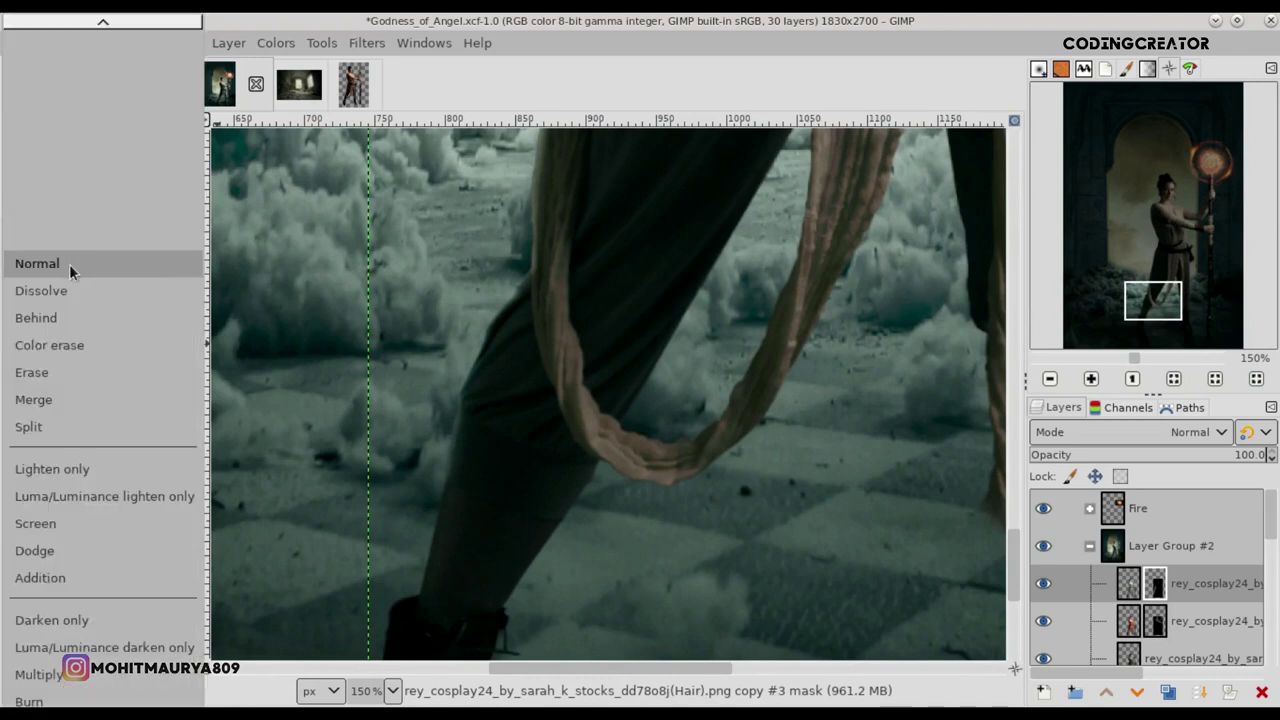
{"action": "left_click", "coordinate": [57, 165]}
{"action": "scroll", "coordinate": [449, 517], "scroll_direction": "up", "scroll_amount": 2}
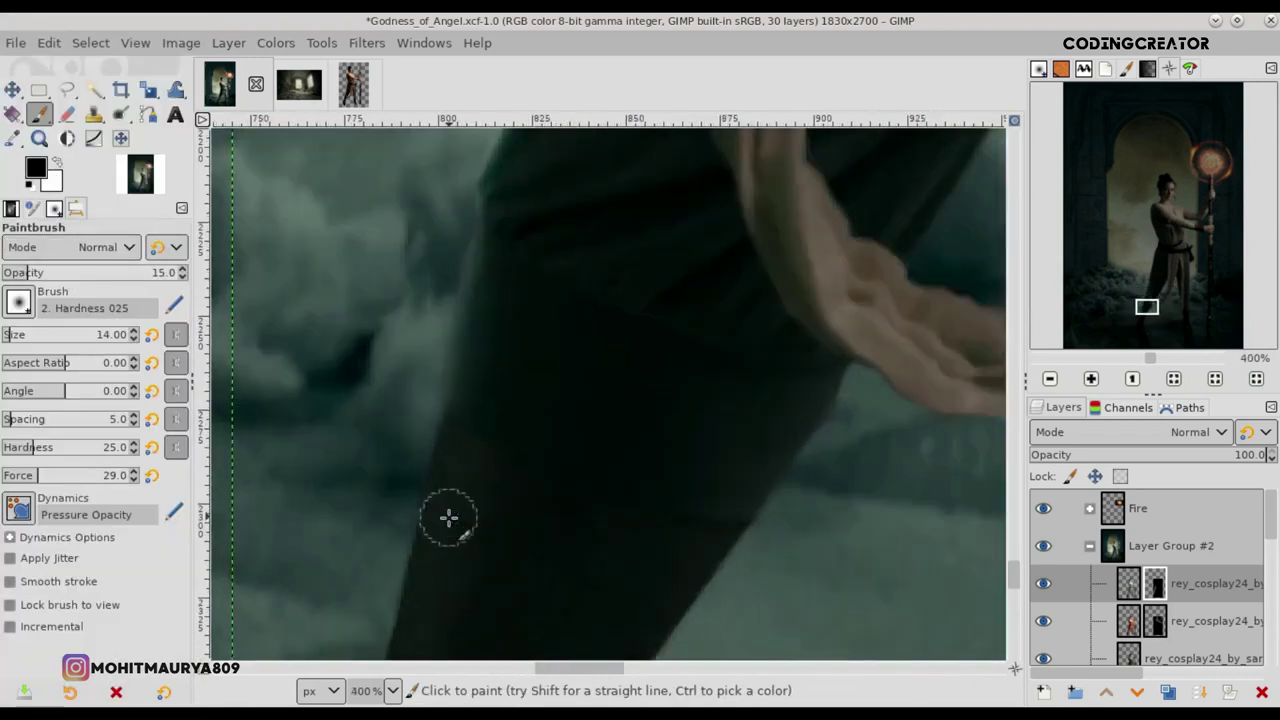
{"action": "scroll", "coordinate": [449, 517], "scroll_direction": "up", "scroll_amount": 2}
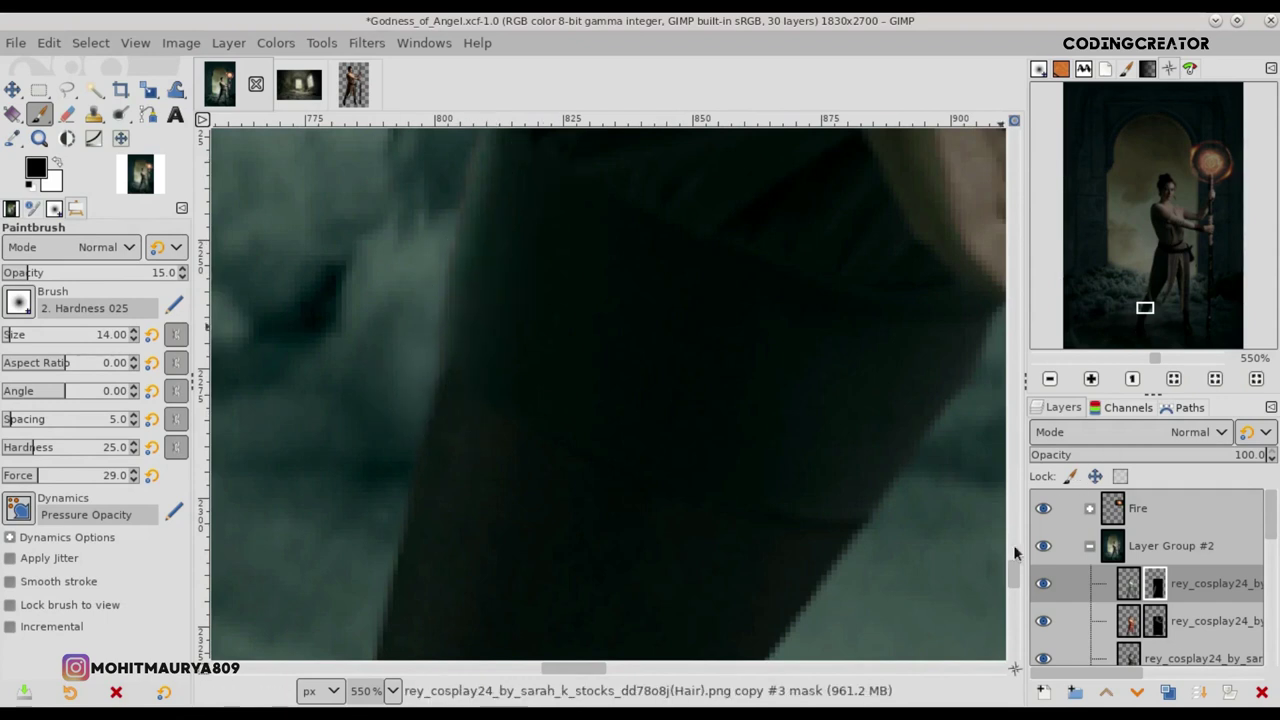
{"action": "scroll", "coordinate": [1015, 550], "scroll_direction": "up", "scroll_amount": 3}
{"action": "mouse_move", "coordinate": [560, 668]}
{"action": "left_mouse_down"}
{"action": "mouse_move", "coordinate": [523, 669]}
{"action": "mouse_move", "coordinate": [566, 672]}
{"action": "mouse_move", "coordinate": [553, 671]}
{"action": "left_mouse_up"}
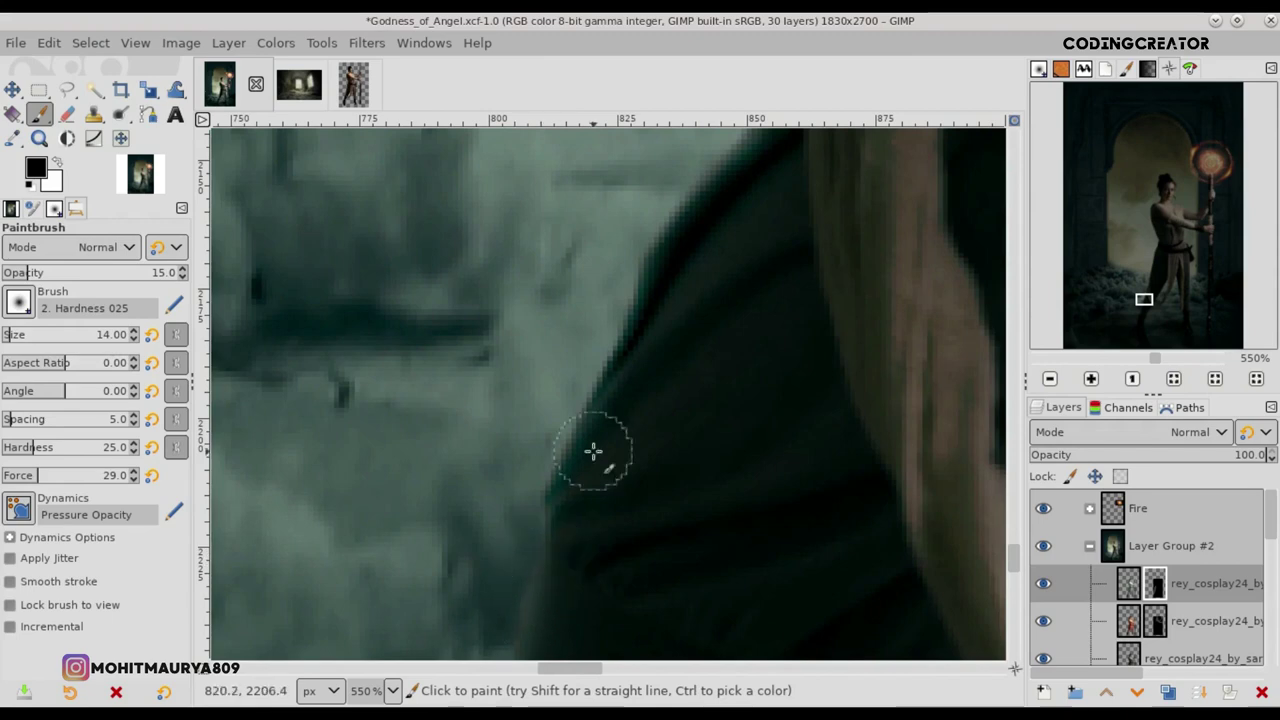
{"action": "scroll", "coordinate": [763, 420], "scroll_direction": "down", "scroll_amount": 3}
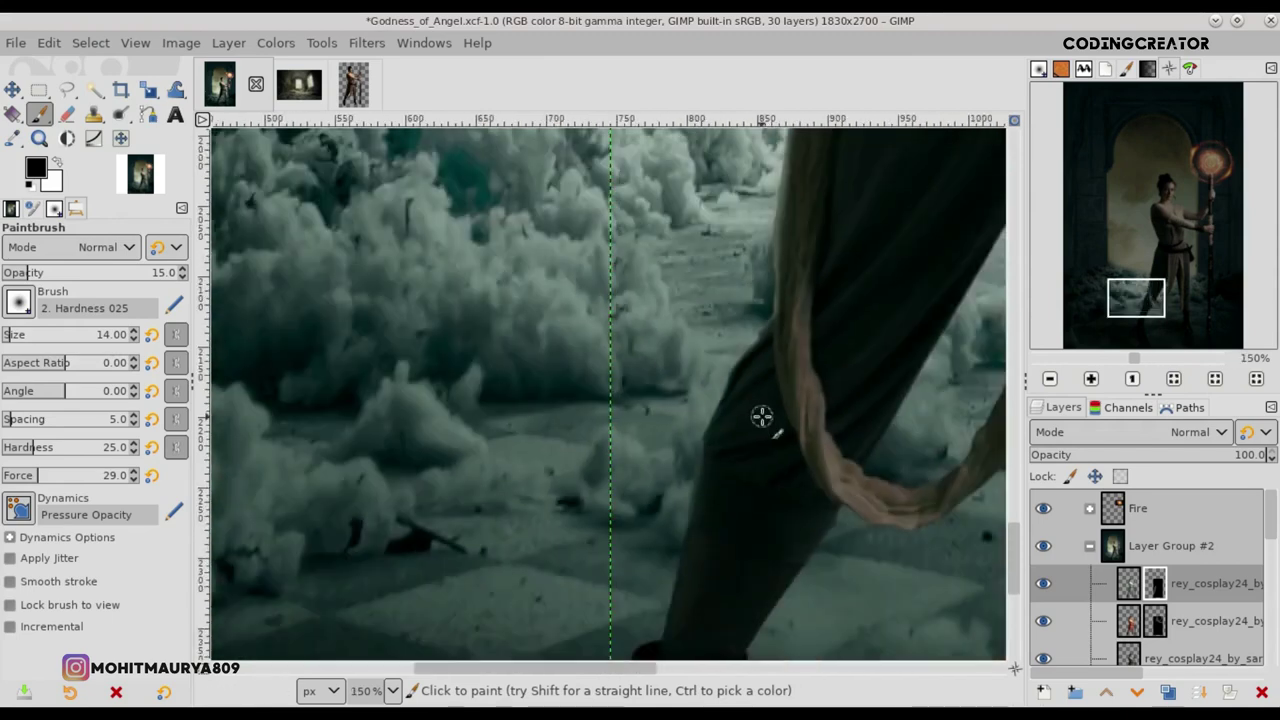
{"action": "scroll", "coordinate": [766, 414], "scroll_direction": "down", "scroll_amount": 2}
{"action": "scroll", "coordinate": [762, 416], "scroll_direction": "down", "scroll_amount": 1}
{"action": "scroll", "coordinate": [762, 416], "scroll_direction": "up", "scroll_amount": 2}
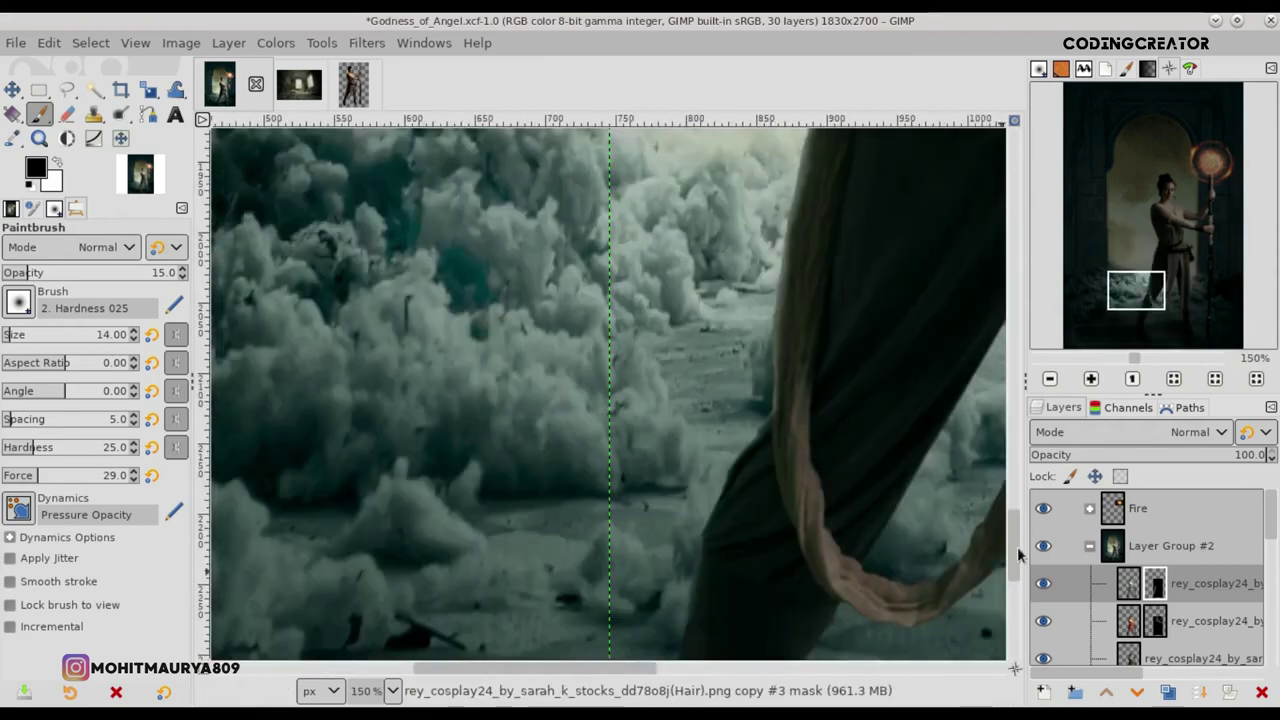
{"action": "left_click_drag", "start_coordinate": [1014, 557], "coordinate": [1029, 483]}
{"action": "left_click_drag", "start_coordinate": [535, 668], "coordinate": [750, 668]}
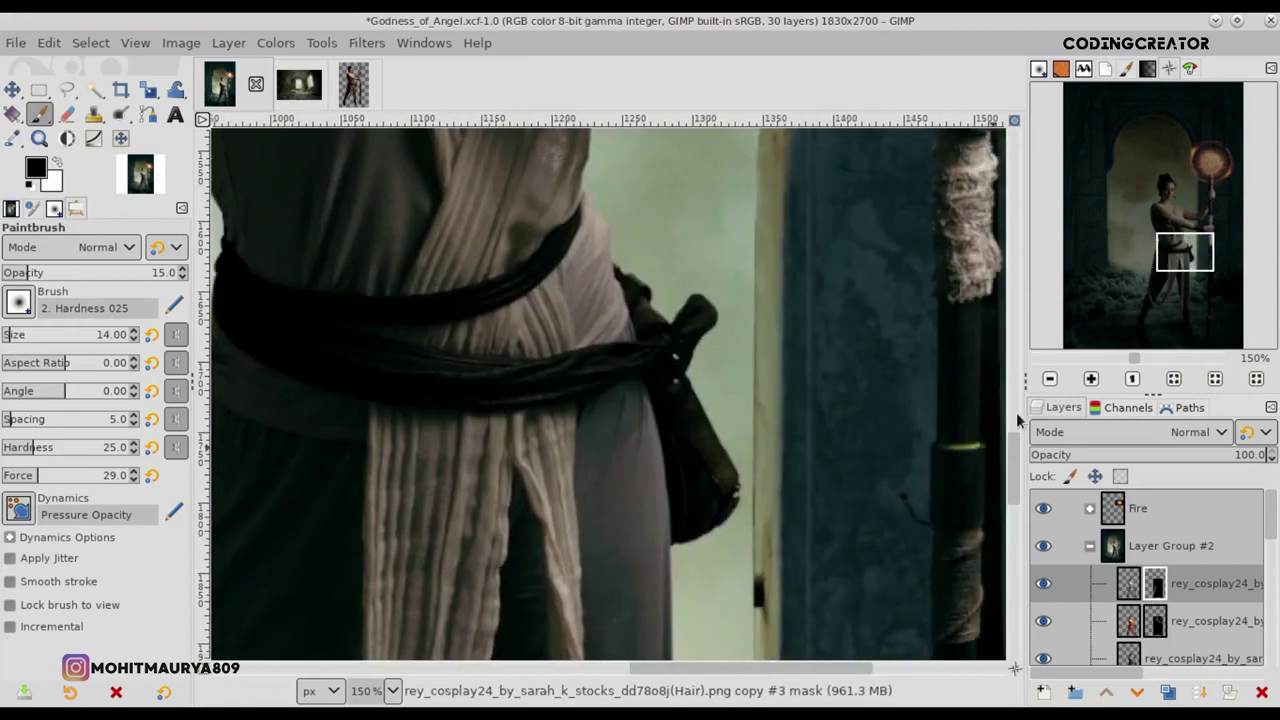
{"action": "left_click_drag", "start_coordinate": [1016, 470], "coordinate": [1014, 500]}
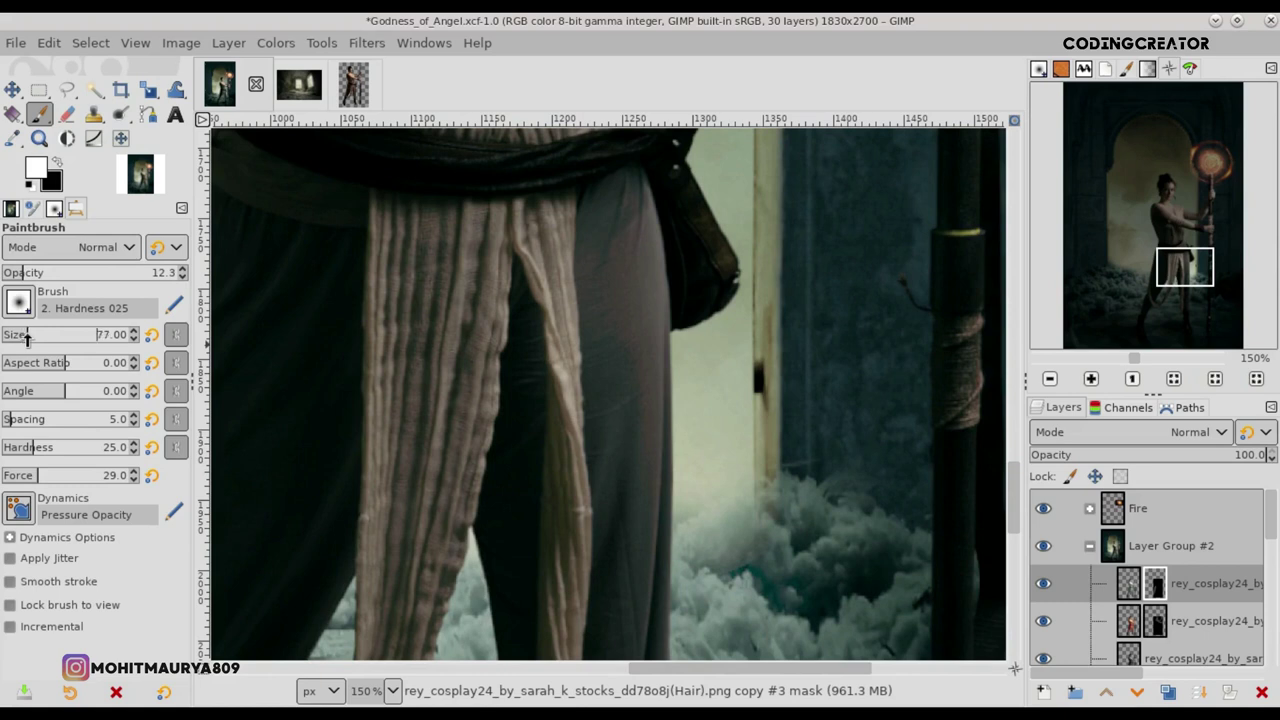
{"action": "scroll", "coordinate": [26, 338], "scroll_direction": "down", "scroll_amount": 2}
{"action": "scroll", "coordinate": [701, 358], "scroll_direction": "up", "scroll_amount": 1, "text": "ctrl"}
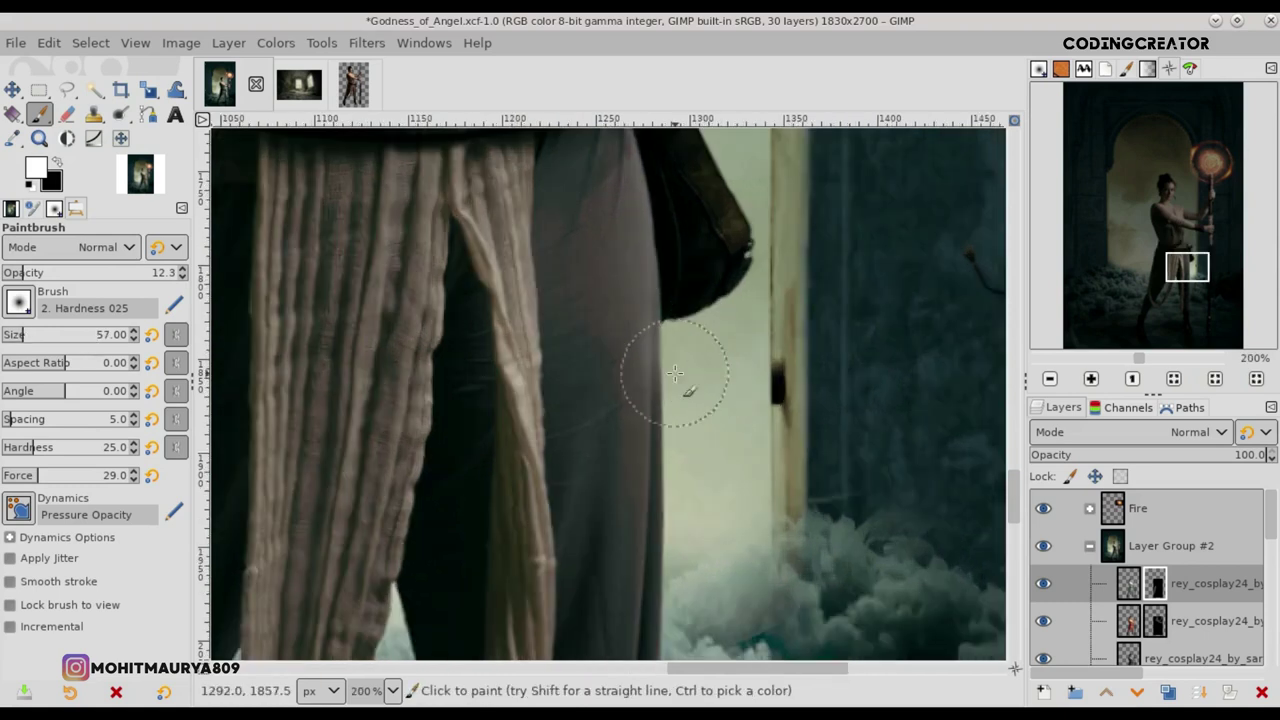
{"action": "left_click_drag", "start_coordinate": [1015, 500], "coordinate": [1015, 558]}
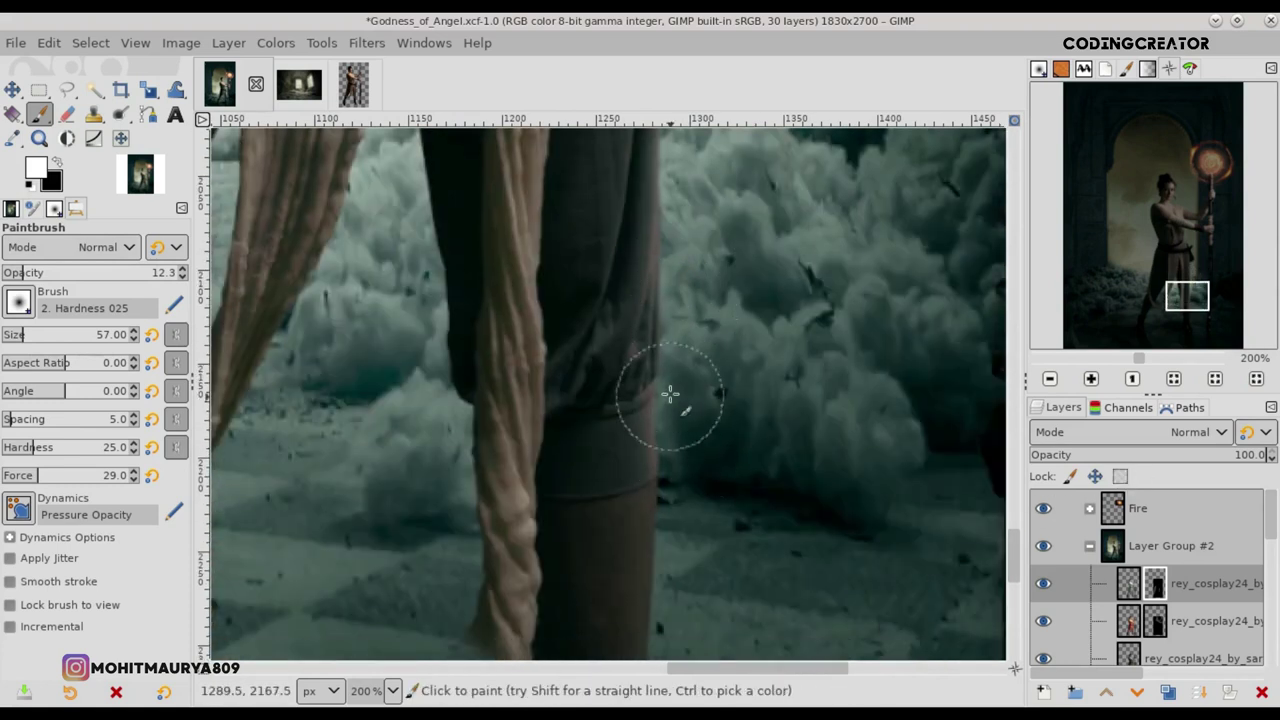
{"action": "left_click_drag", "start_coordinate": [1011, 543], "coordinate": [1014, 514]}
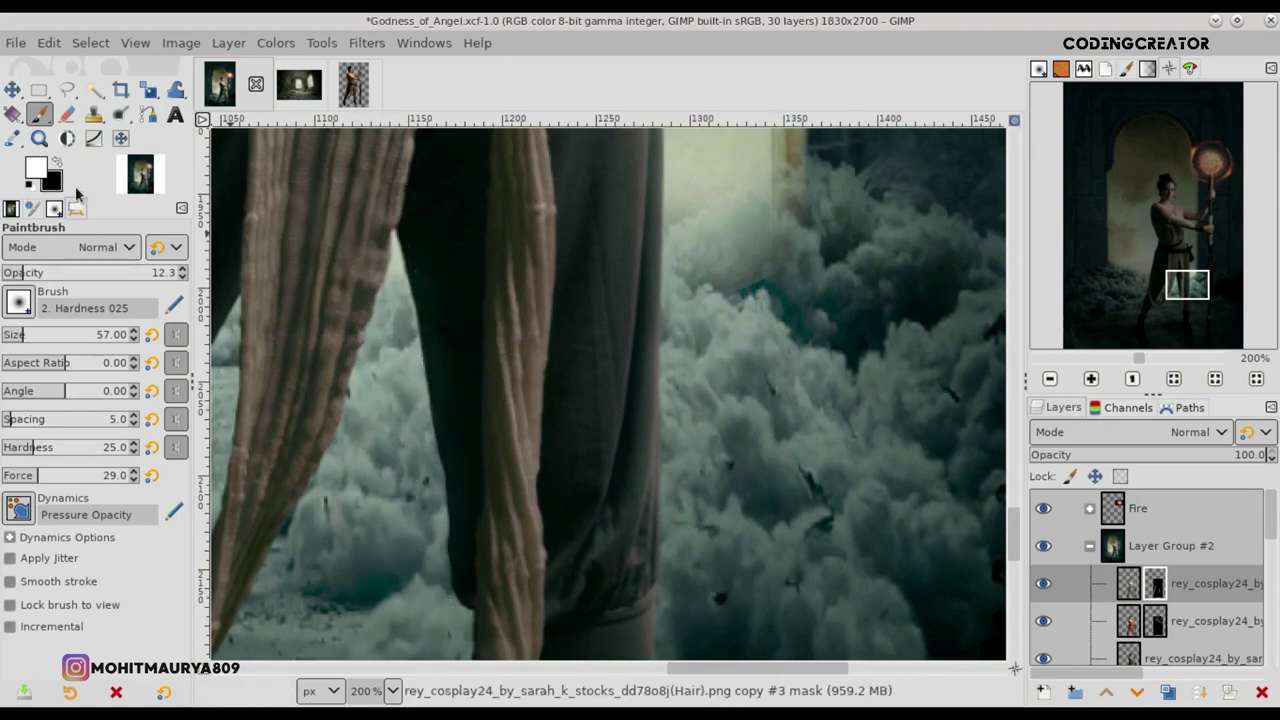
Step: Faintly paint white over the staff's lower shaft and the smoky floor at its base
{"action": "left_click", "coordinate": [59, 163]}
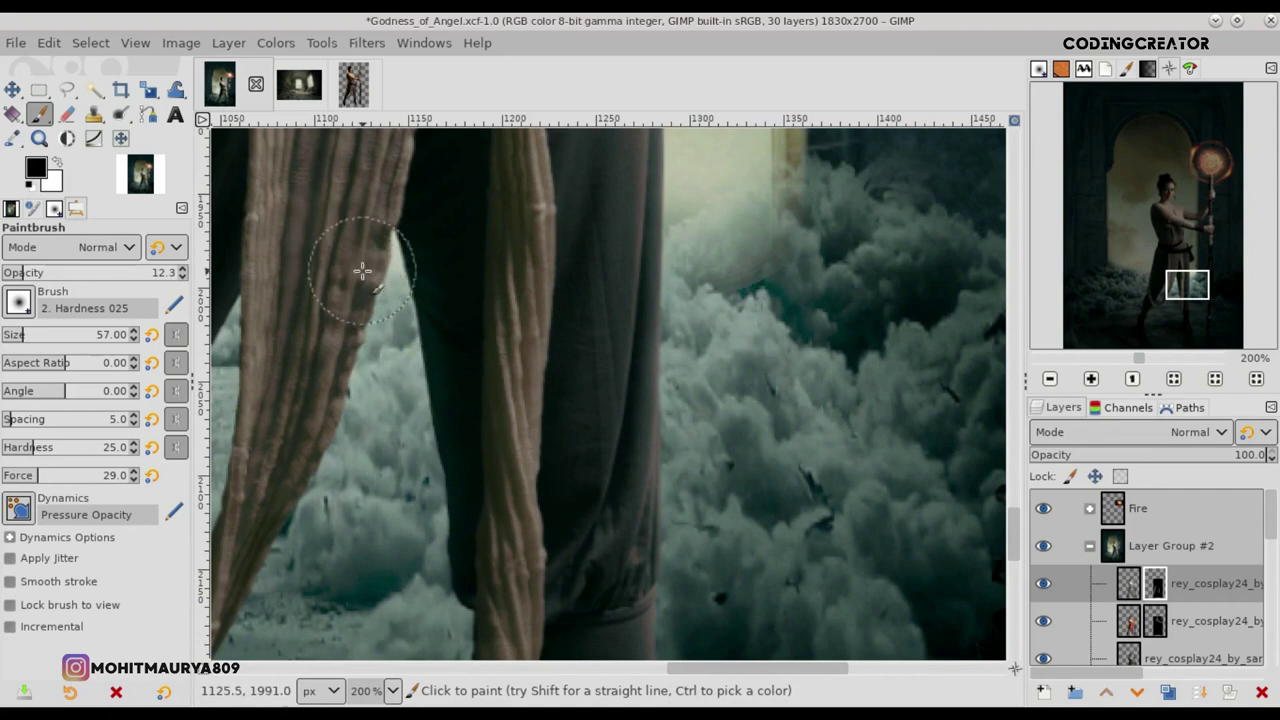
{"action": "key", "text": "1"}
{"action": "key", "text": "minus"}
{"action": "mouse_move", "coordinate": [1012, 441]}
{"action": "left_mouse_down"}
{"action": "mouse_move", "coordinate": [1013, 400]}
{"action": "mouse_move", "coordinate": [1013, 455]}
{"action": "left_mouse_up"}
{"action": "key", "text": "2"}
{"action": "key", "text": "x"}
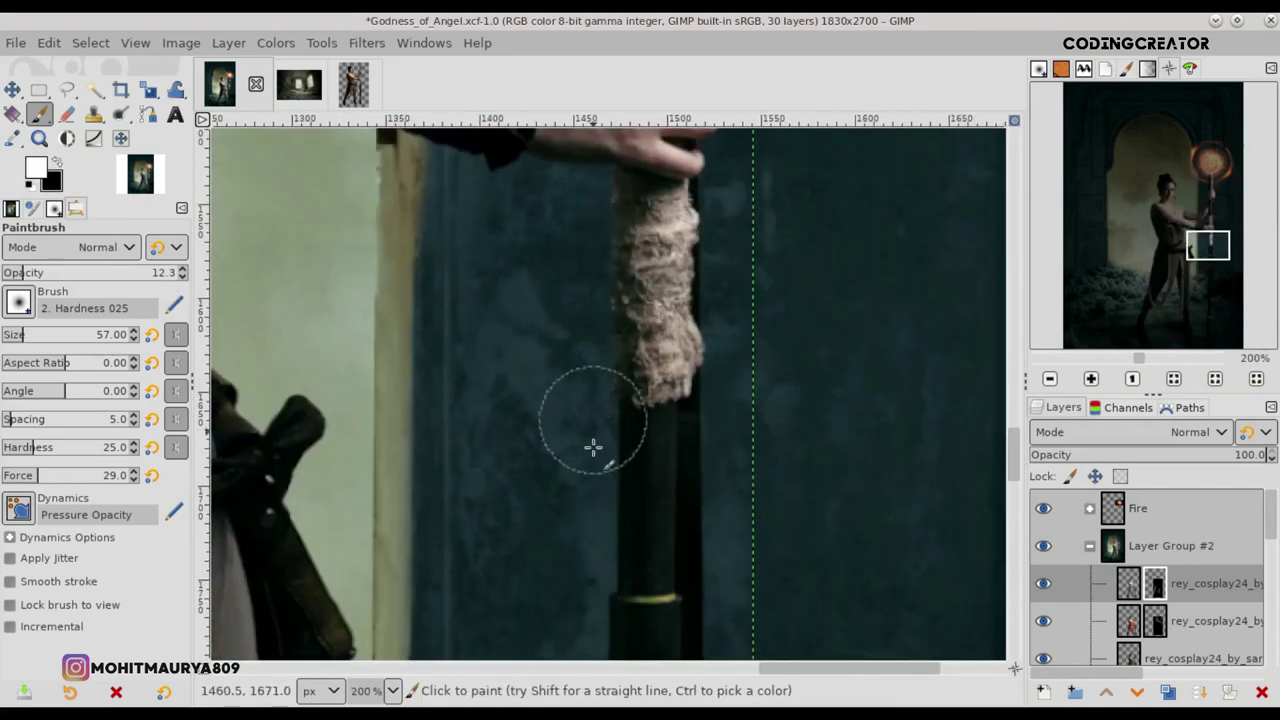
{"action": "scroll", "coordinate": [897, 449], "scroll_direction": "down", "scroll_amount": 3}
{"action": "mouse_move", "coordinate": [592, 300]}
{"action": "left_mouse_down"}
{"action": "mouse_move", "coordinate": [592, 274]}
{"action": "mouse_move", "coordinate": [594, 529]}
{"action": "left_mouse_up"}
{"action": "left_click_drag", "start_coordinate": [1013, 478], "coordinate": [1013, 512]}
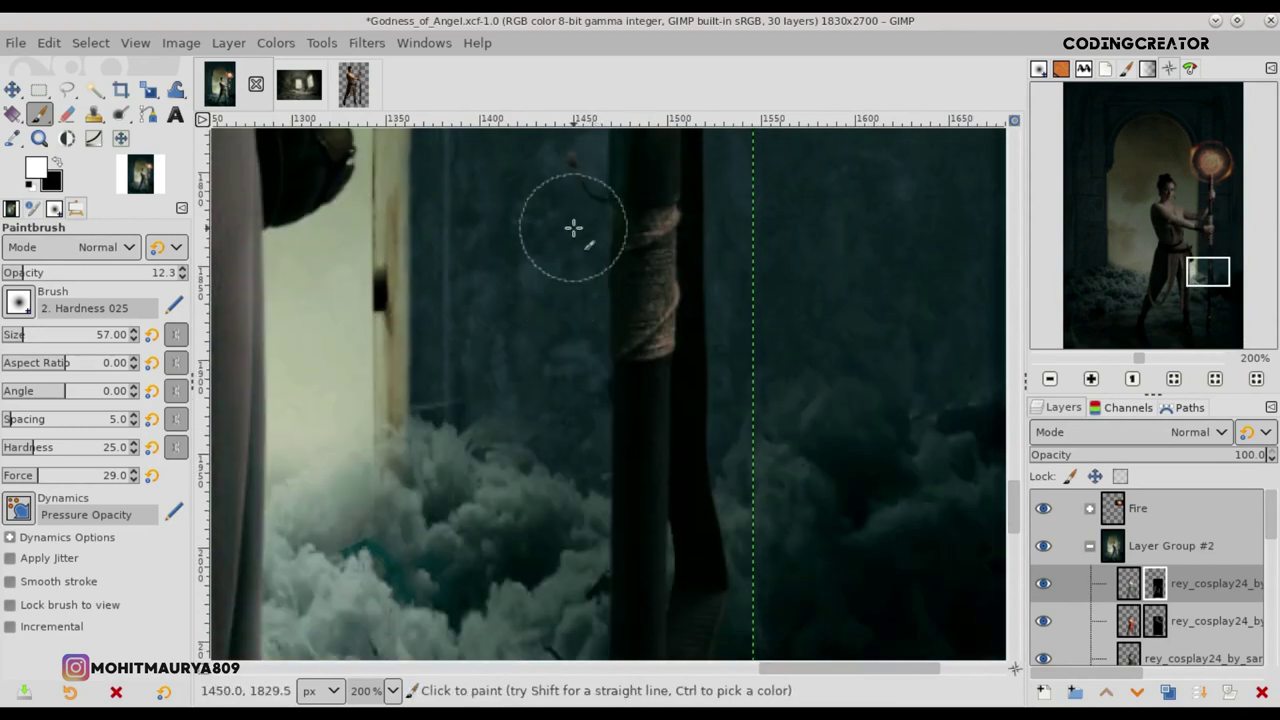
{"action": "scroll", "coordinate": [580, 263], "scroll_direction": "down", "scroll_amount": 4}
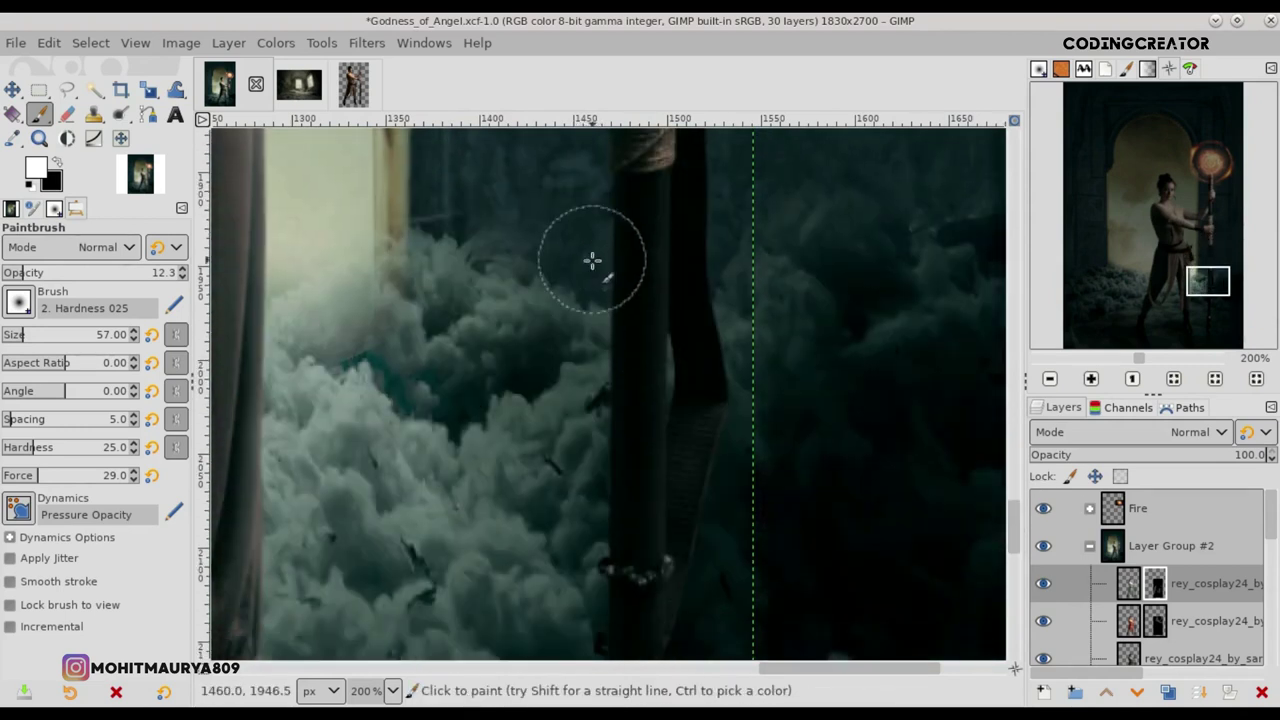
{"action": "left_click_drag", "start_coordinate": [1013, 505], "coordinate": [1009, 551]}
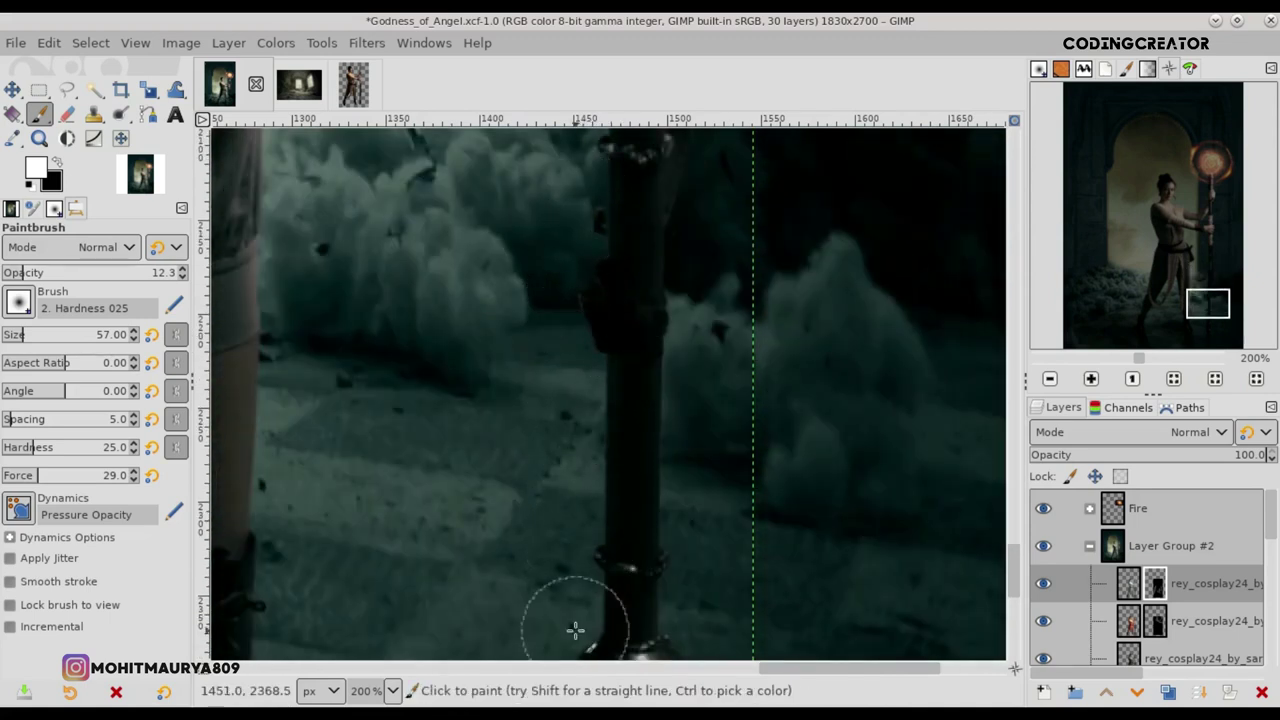
{"action": "scroll", "coordinate": [991, 560], "scroll_direction": "down", "scroll_amount": 4}
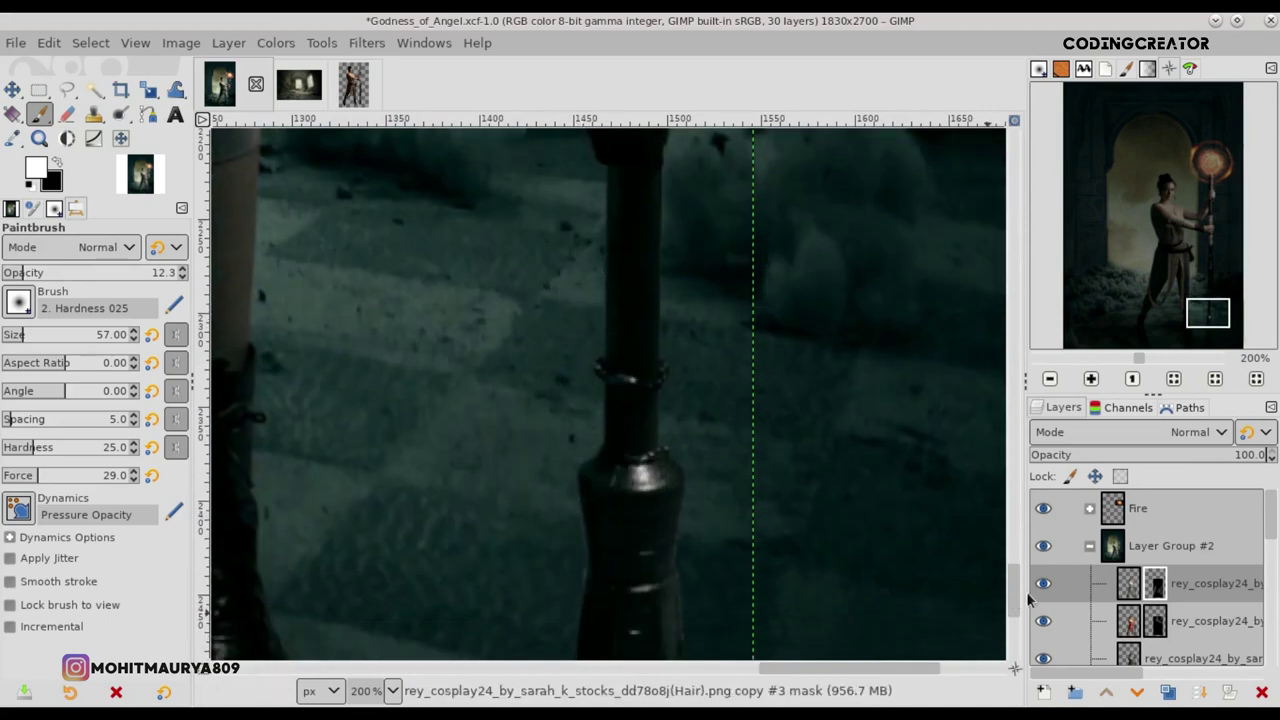
{"action": "scroll", "coordinate": [1013, 600], "scroll_direction": "down", "scroll_amount": 5}
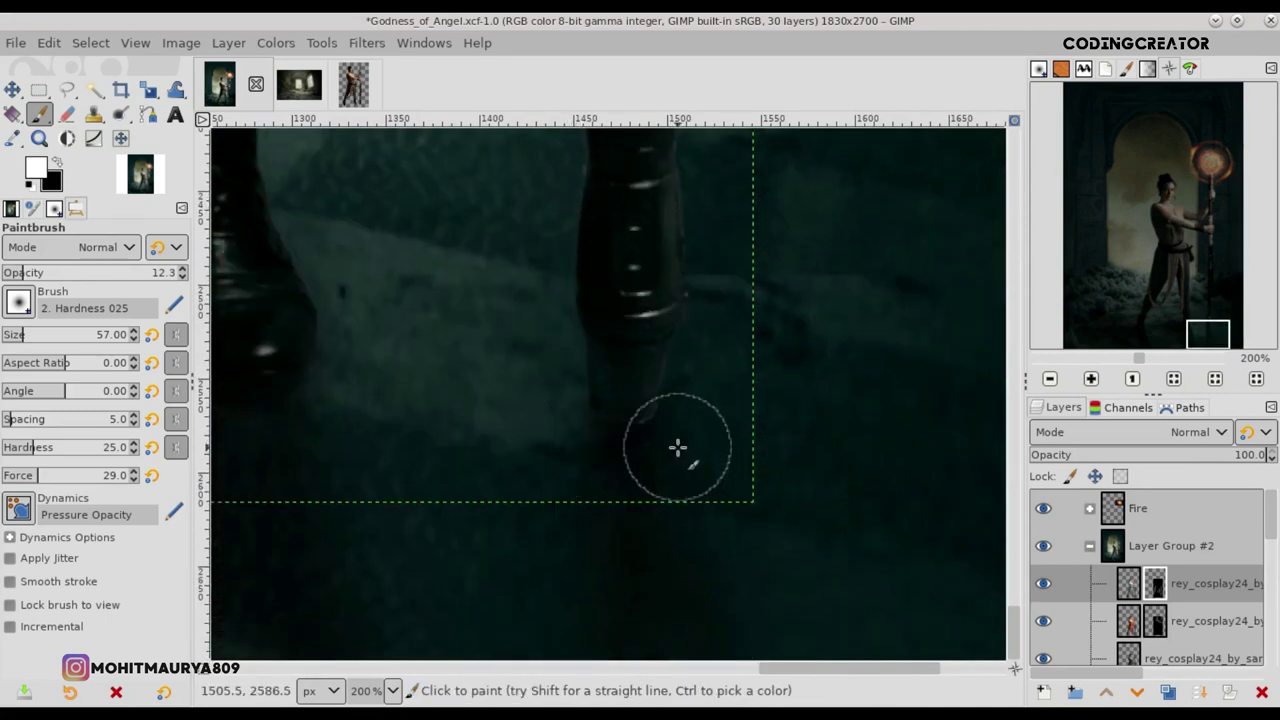
Step: Switch back to black, readjust brush opacity, and zoom out to view the whole figure
{"action": "left_click", "coordinate": [59, 163]}
{"action": "left_click_drag", "start_coordinate": [22, 277], "coordinate": [188, 277]}
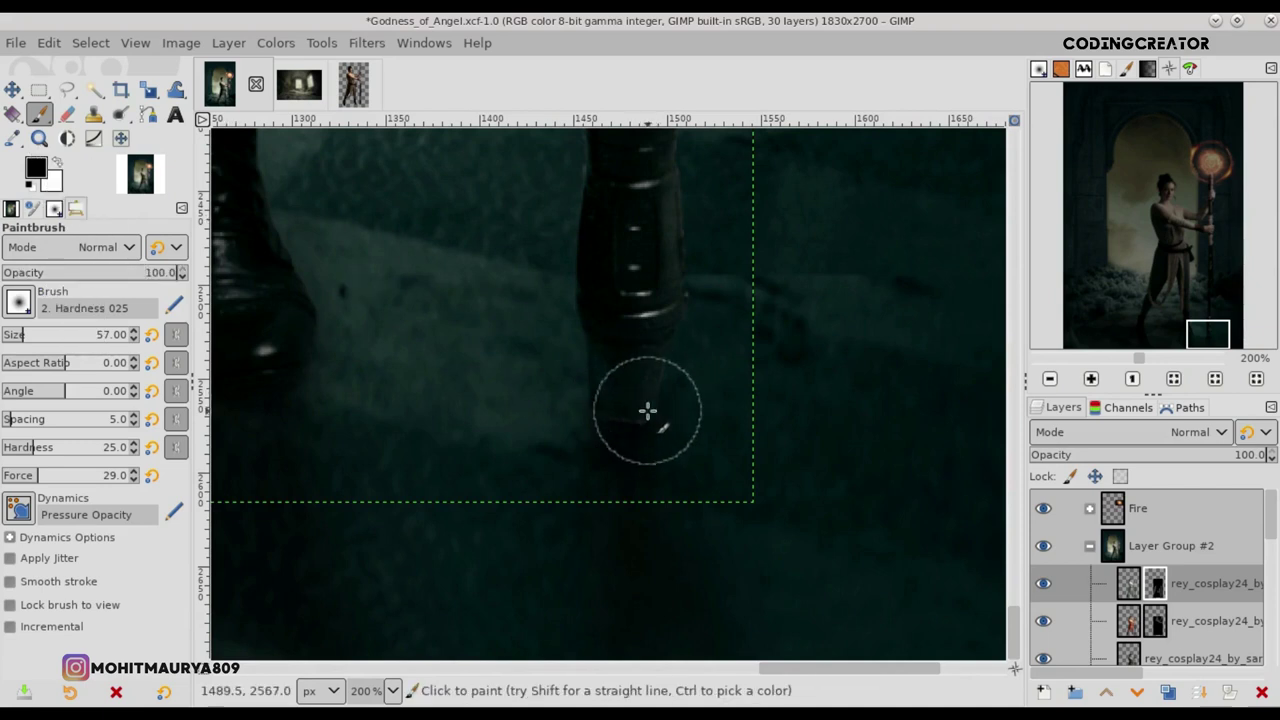
{"action": "scroll", "coordinate": [1013, 610], "scroll_direction": "up", "scroll_amount": 3}
{"action": "key", "text": "minus"}
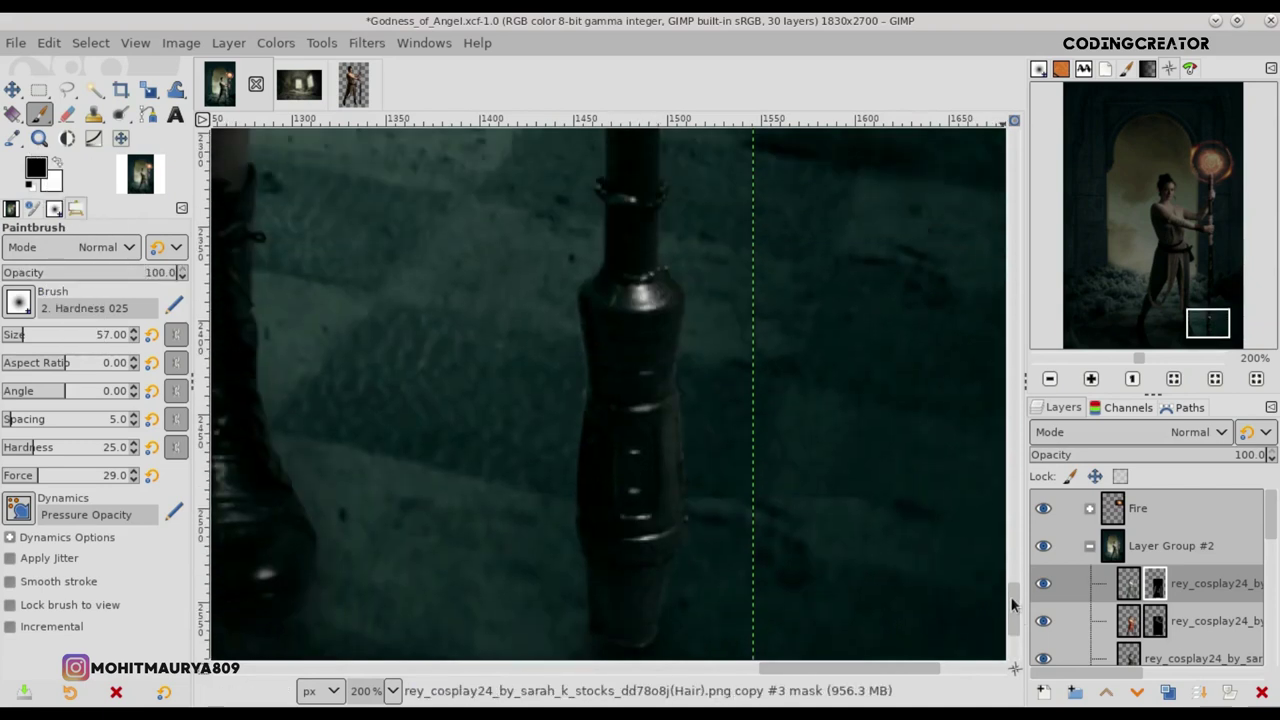
{"action": "key", "text": "minus"}
{"action": "key", "text": "minus"}
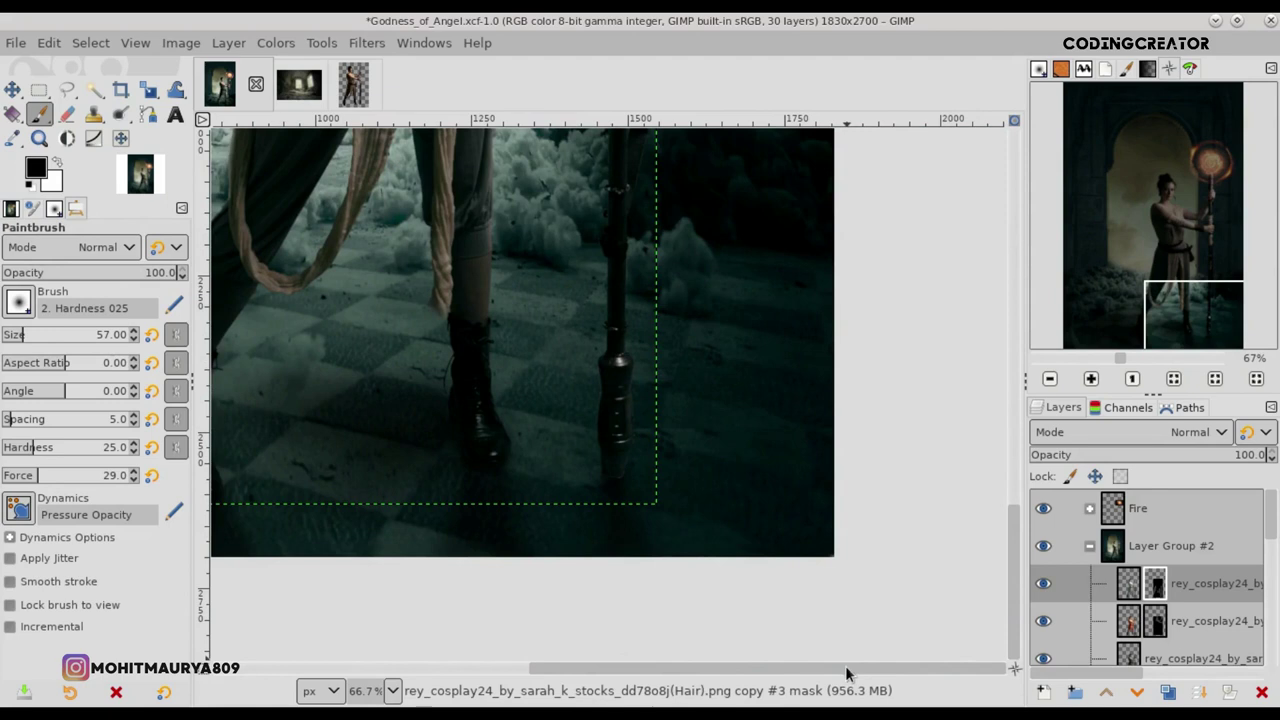
Step: Lower the brush opacity to 6.4 and softly paint the mask along the boot edge at 200% zoom
{"action": "left_click_drag", "start_coordinate": [845, 668], "coordinate": [807, 678]}
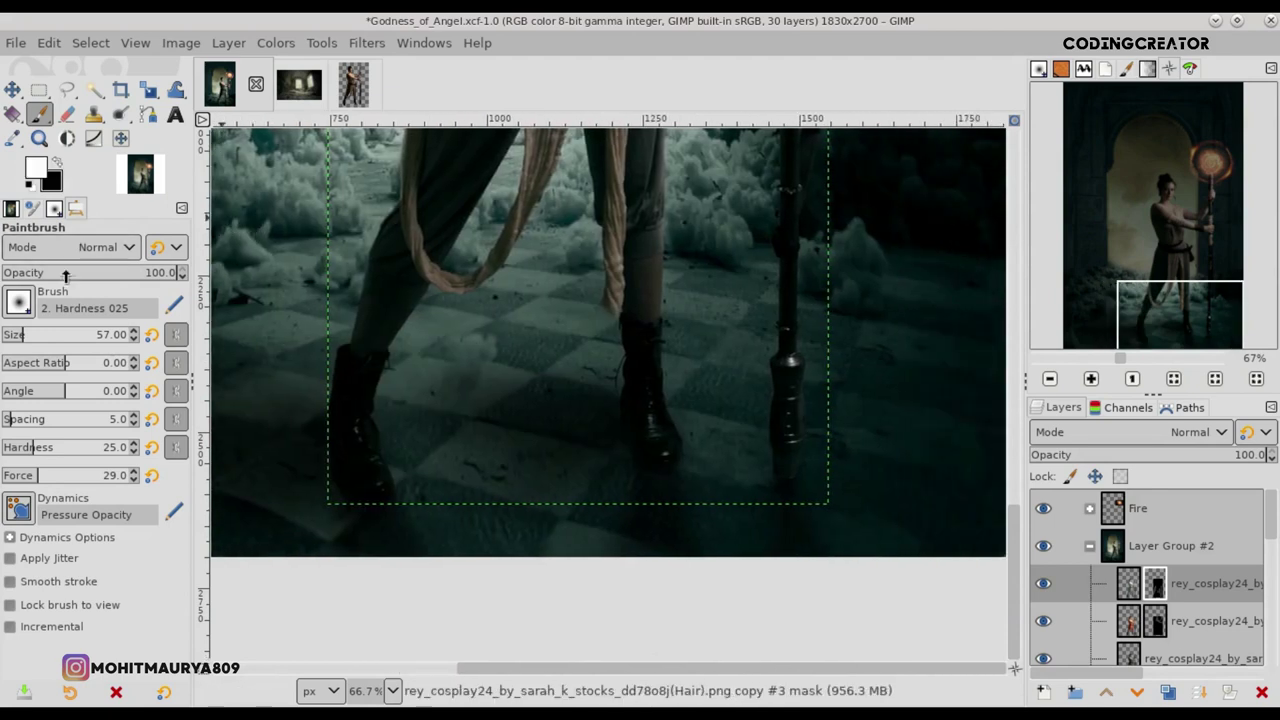
{"action": "left_click_drag", "start_coordinate": [65, 275], "coordinate": [14, 275]}
{"action": "key", "text": "plus"}
{"action": "key", "text": "plus"}
{"action": "key", "text": "plus"}
{"action": "mouse_move", "coordinate": [678, 209]}
{"action": "left_mouse_down"}
{"action": "mouse_move", "coordinate": [709, 243]}
{"action": "mouse_move", "coordinate": [720, 366]}
{"action": "mouse_move", "coordinate": [706, 423]}
{"action": "mouse_move", "coordinate": [683, 213]}
{"action": "left_mouse_up"}
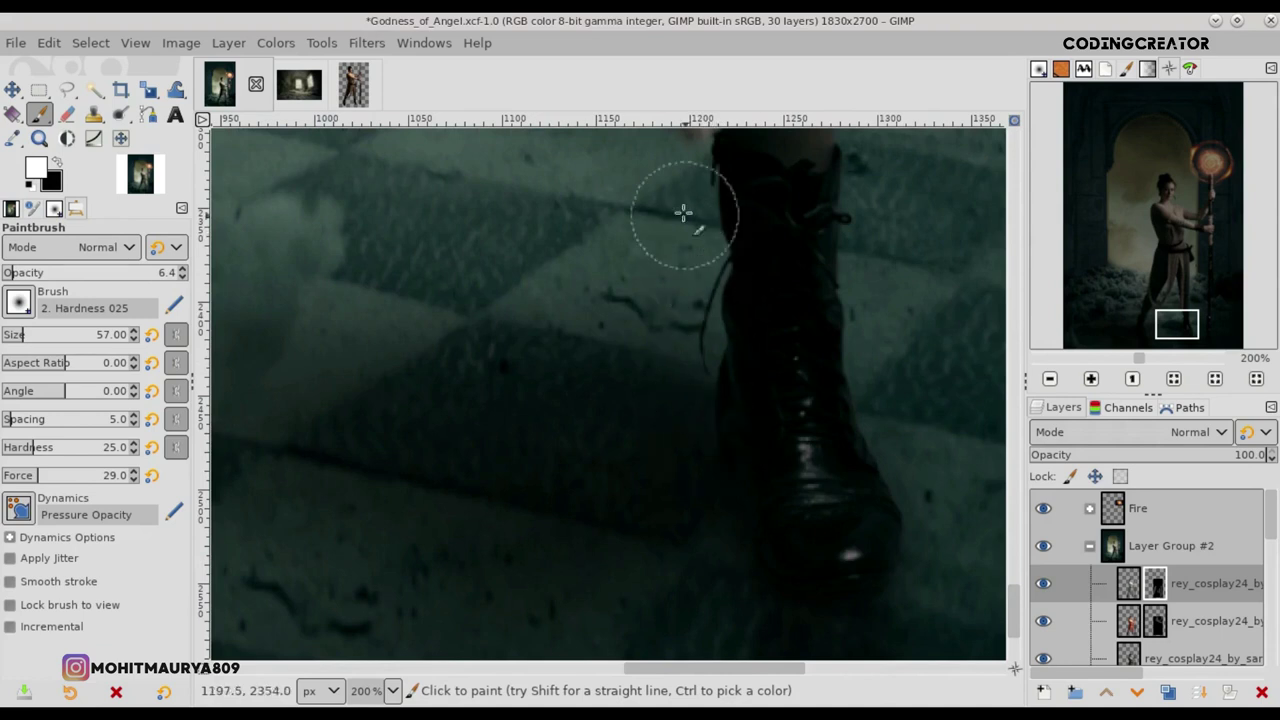
{"action": "left_click_drag", "start_coordinate": [770, 668], "coordinate": [622, 647]}
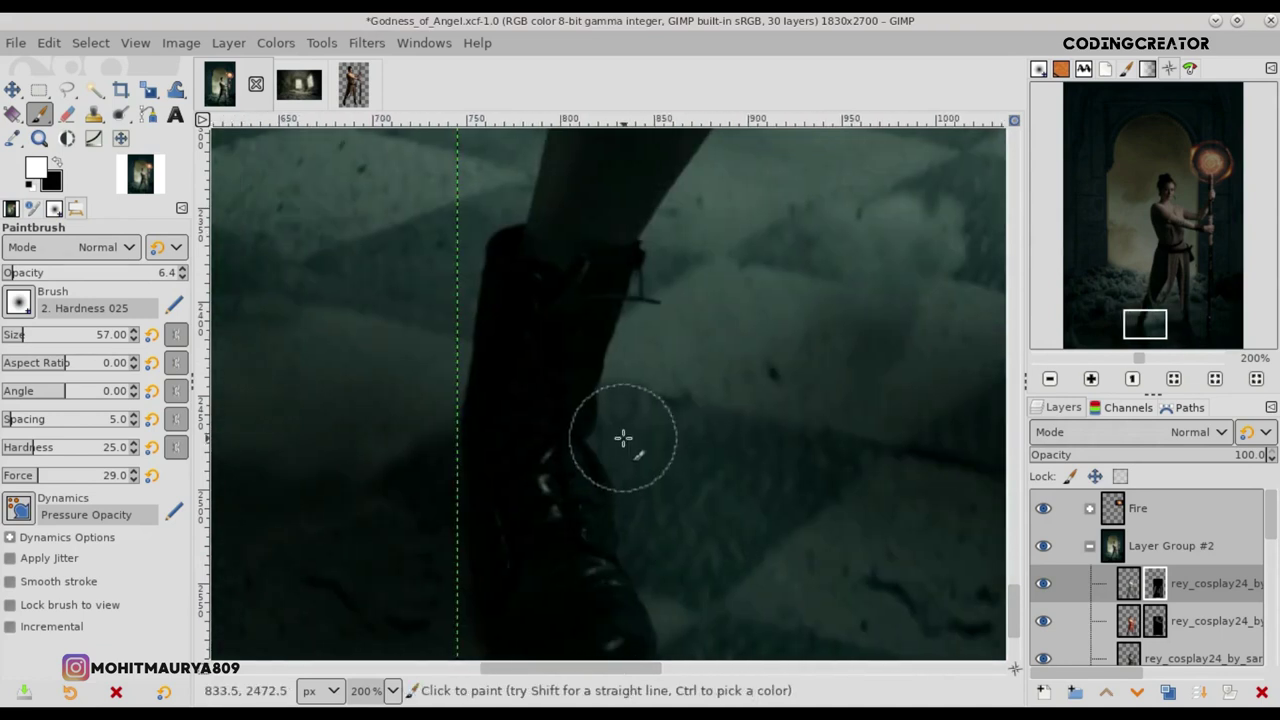
Step: Softly paint the hair copy mask along the robe edge to blend it into the smoke
{"action": "key", "text": "1"}
{"action": "left_click_drag", "start_coordinate": [1015, 548], "coordinate": [1015, 438]}
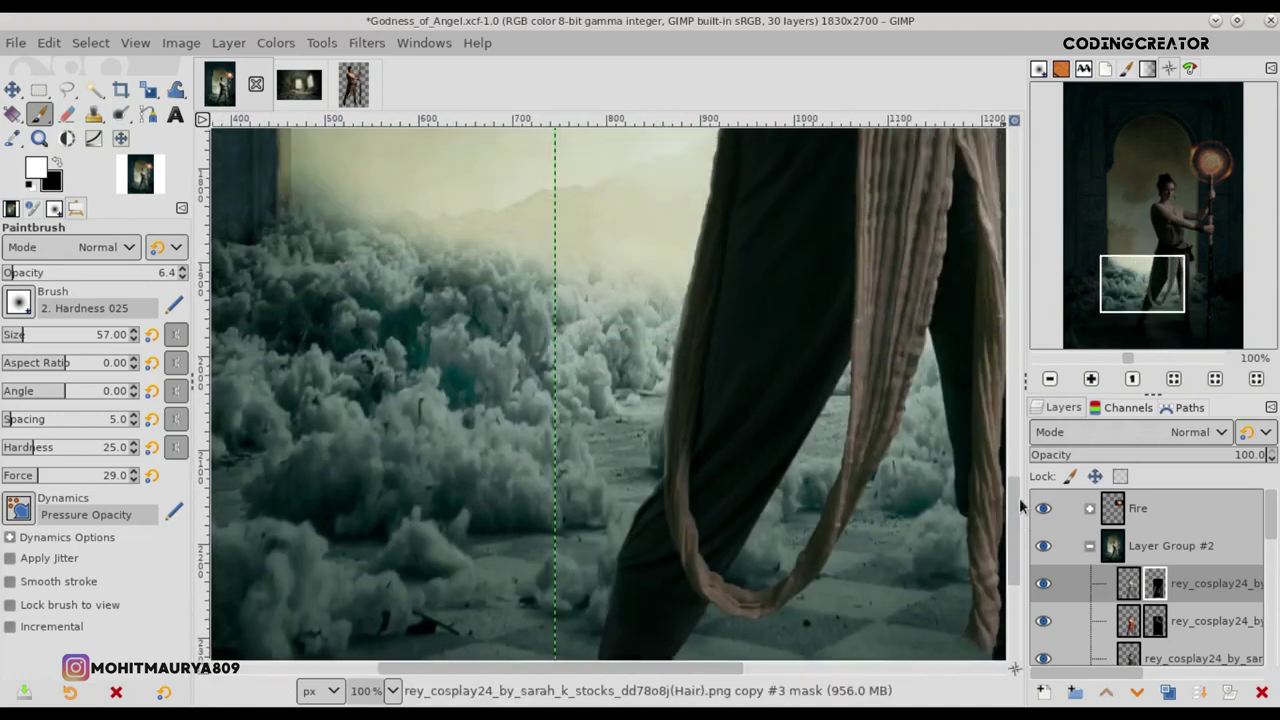
{"action": "key", "text": "2"}
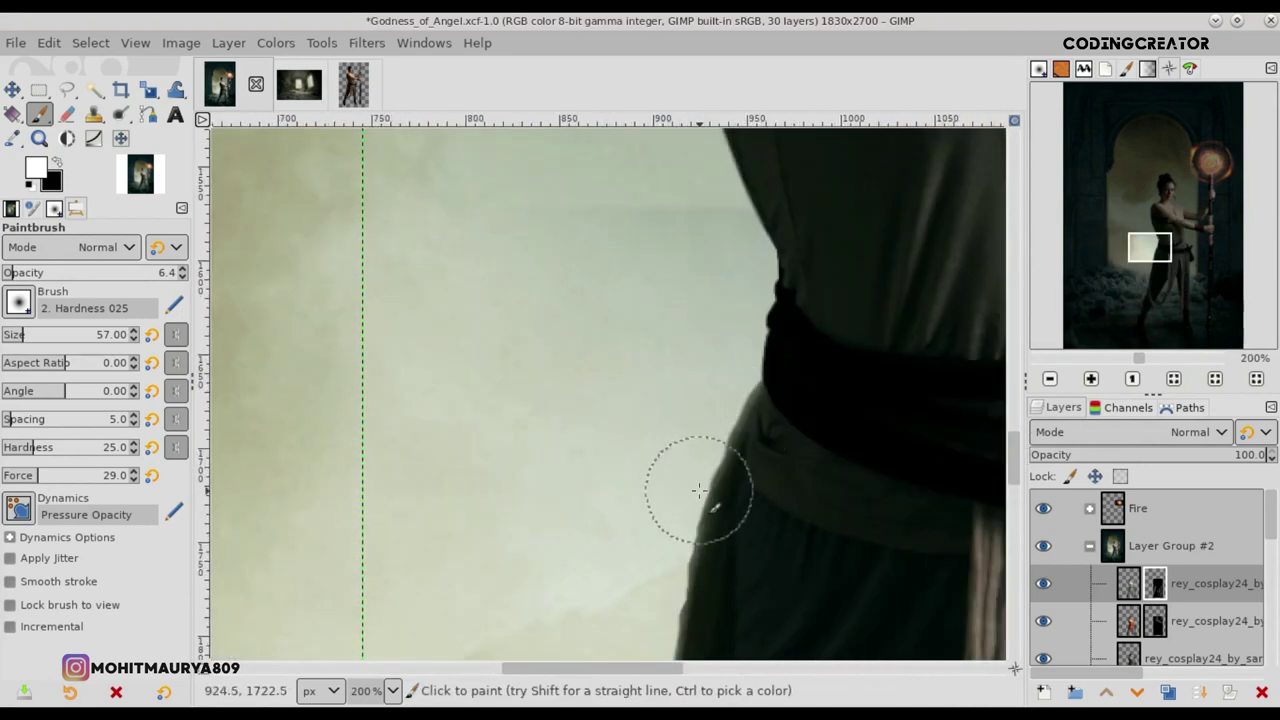
{"action": "left_click_drag", "start_coordinate": [1015, 465], "coordinate": [1016, 487]}
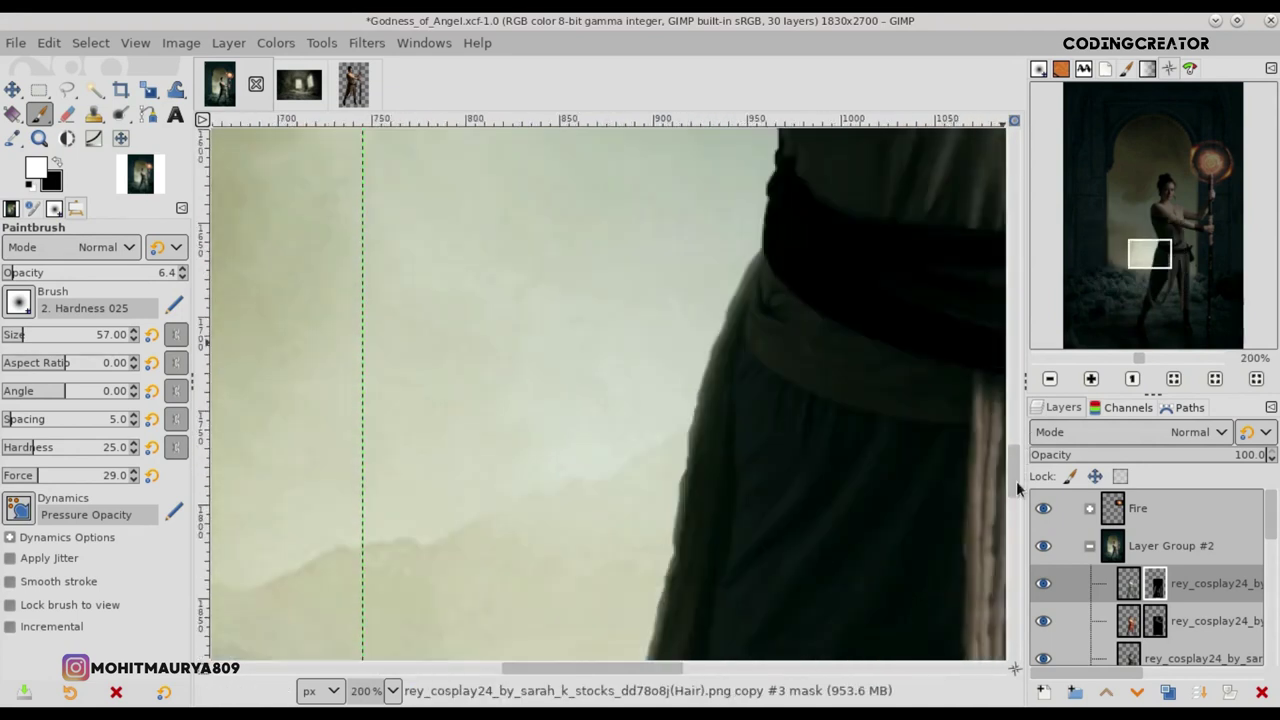
{"action": "mouse_move", "coordinate": [702, 303]}
{"action": "left_mouse_down"}
{"action": "mouse_move", "coordinate": [694, 294]}
{"action": "mouse_move", "coordinate": [649, 557]}
{"action": "mouse_move", "coordinate": [686, 434]}
{"action": "left_mouse_up"}
{"action": "left_click_drag", "start_coordinate": [1016, 505], "coordinate": [1016, 525]}
{"action": "left_click_drag", "start_coordinate": [651, 266], "coordinate": [614, 457]}
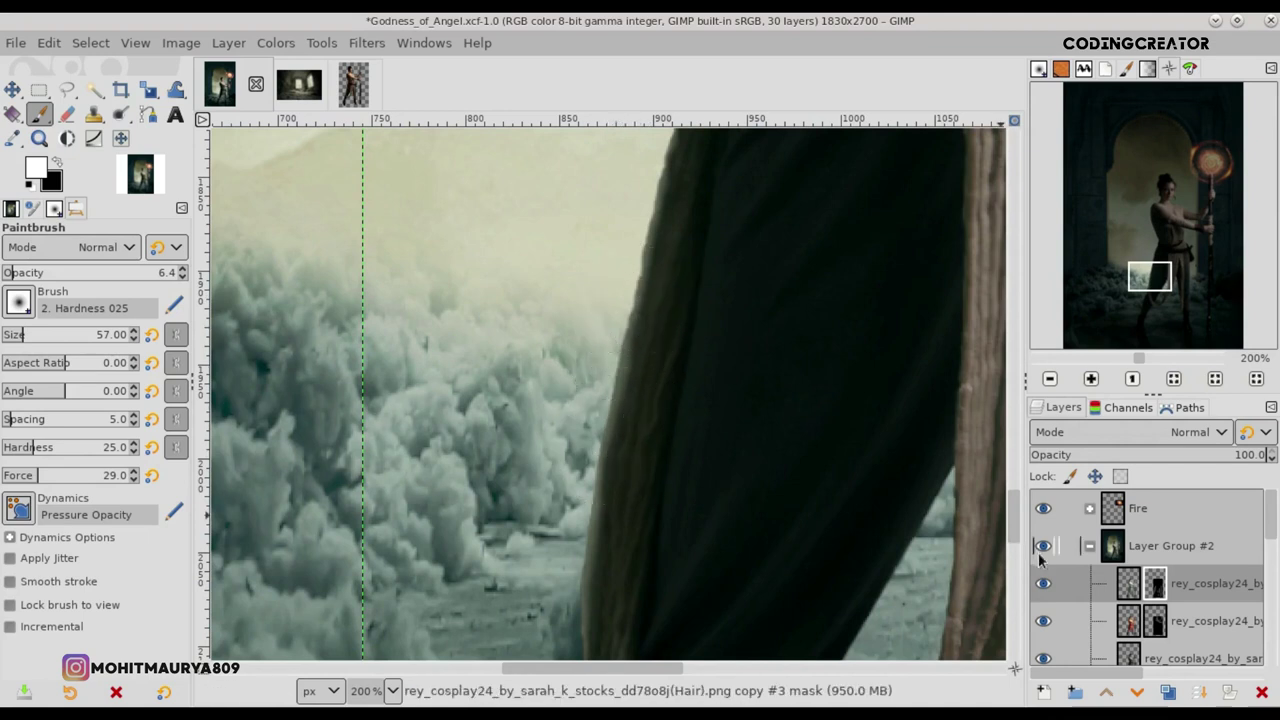
{"action": "left_click_drag", "start_coordinate": [1016, 525], "coordinate": [1016, 545]}
{"action": "mouse_move", "coordinate": [610, 230]}
{"action": "left_mouse_down"}
{"action": "mouse_move", "coordinate": [606, 271]}
{"action": "mouse_move", "coordinate": [623, 243]}
{"action": "mouse_move", "coordinate": [597, 337]}
{"action": "left_mouse_up"}
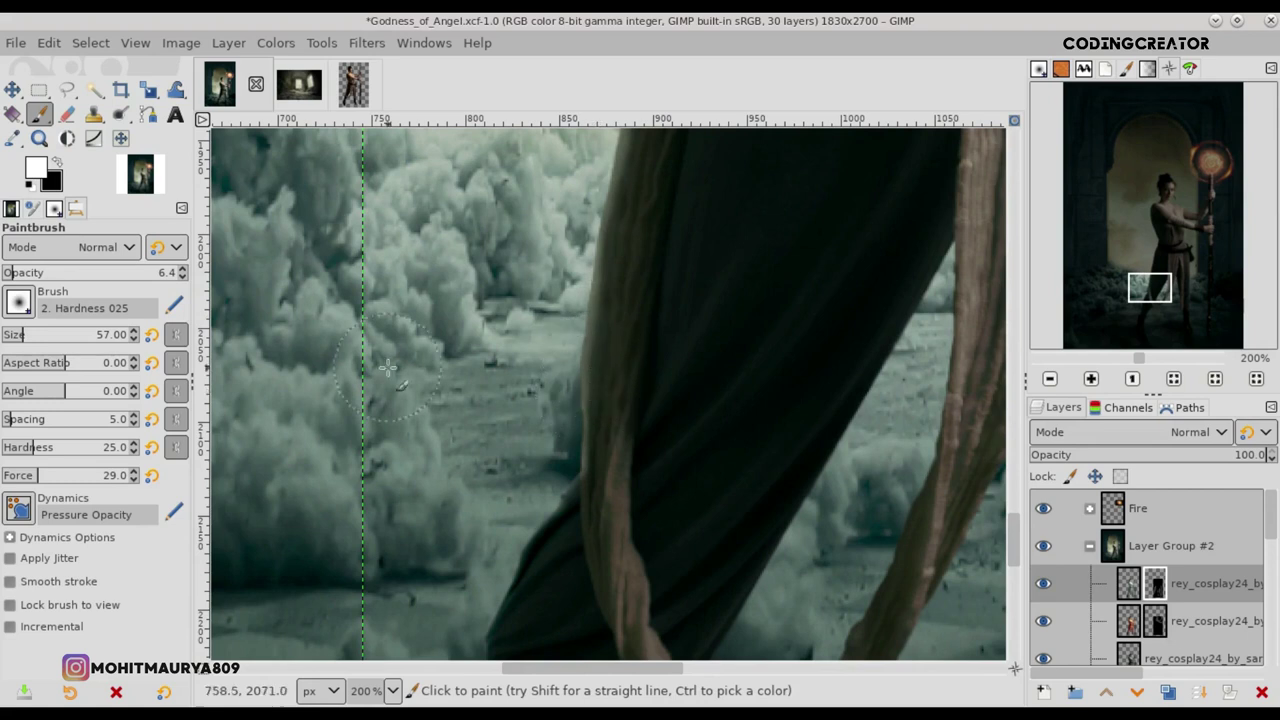
Step: Paint black, then white, along the robe edge on the mask to refine the blend
{"action": "left_click", "coordinate": [58, 164]}
{"action": "mouse_move", "coordinate": [584, 419]}
{"action": "left_mouse_down"}
{"action": "mouse_move", "coordinate": [572, 467]}
{"action": "mouse_move", "coordinate": [580, 434]}
{"action": "left_mouse_up"}
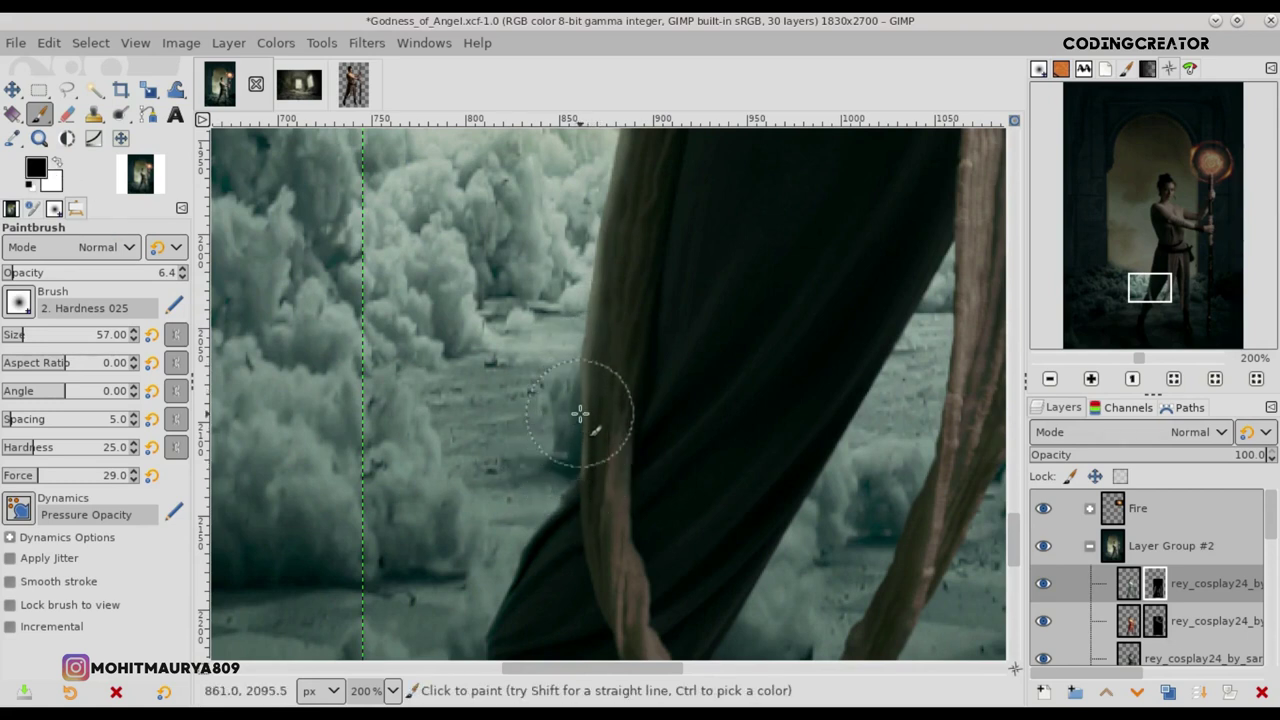
{"action": "left_click", "coordinate": [62, 168]}
{"action": "mouse_move", "coordinate": [578, 390]}
{"action": "left_mouse_down"}
{"action": "mouse_move", "coordinate": [582, 457]}
{"action": "mouse_move", "coordinate": [551, 497]}
{"action": "left_mouse_up"}
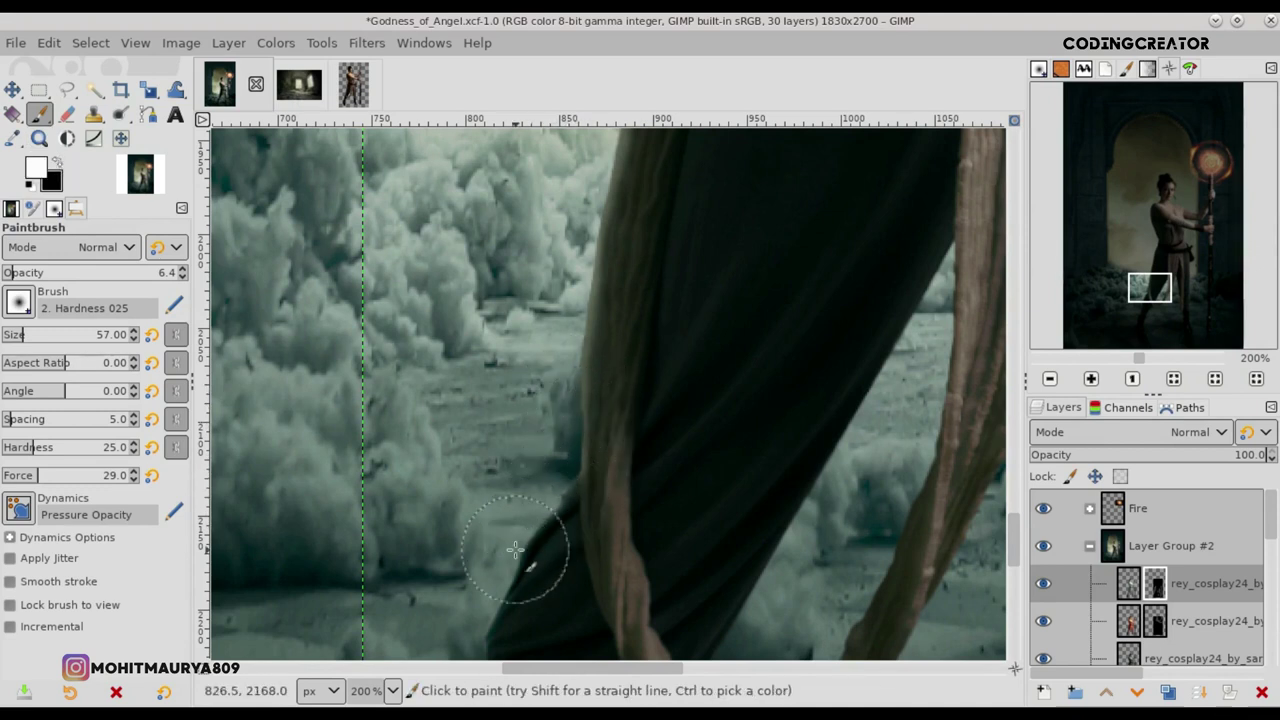
Step: Soften the mask edge along the woman's neck and shoulder
{"action": "scroll", "coordinate": [514, 550], "scroll_direction": "down", "scroll_amount": 3}
{"action": "scroll", "coordinate": [514, 550], "scroll_direction": "down", "scroll_amount": 2}
{"action": "scroll", "coordinate": [662, 284], "scroll_direction": "up", "scroll_amount": 2}
{"action": "scroll", "coordinate": [662, 284], "scroll_direction": "up", "scroll_amount": 3}
{"action": "left_click_drag", "start_coordinate": [662, 284], "coordinate": [679, 396]}
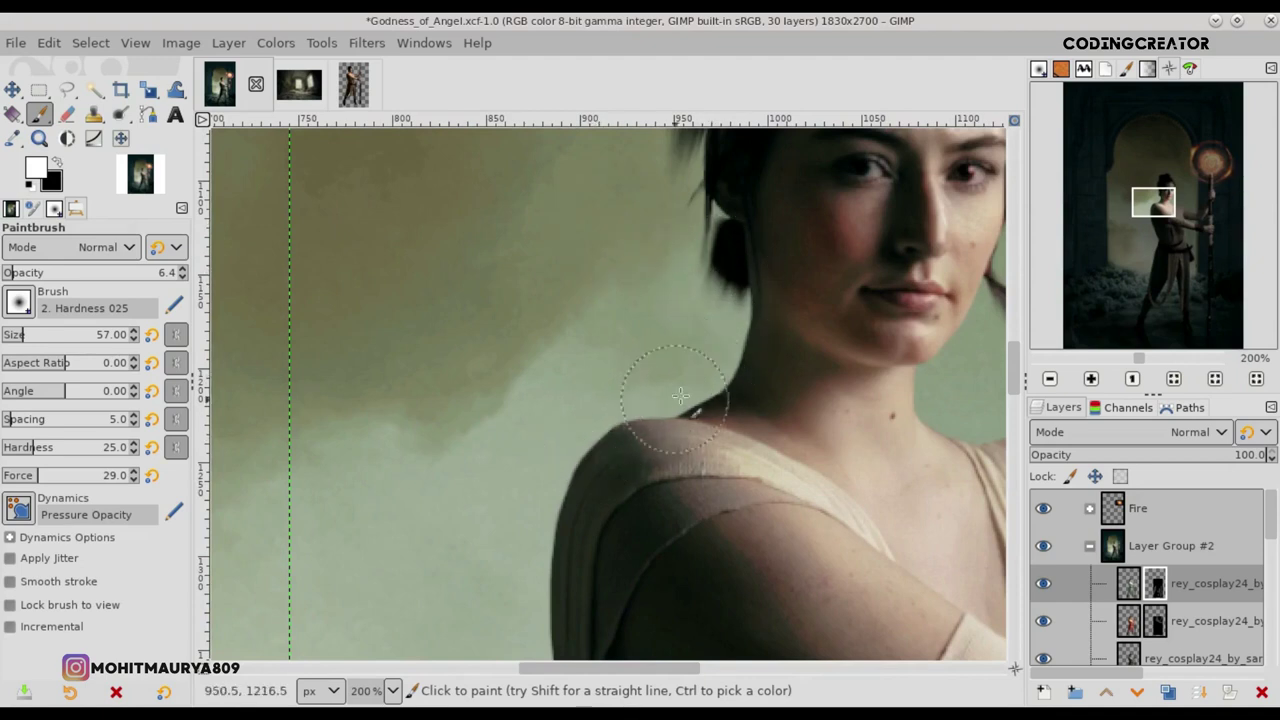
{"action": "left_click_drag", "start_coordinate": [1013, 385], "coordinate": [1013, 345]}
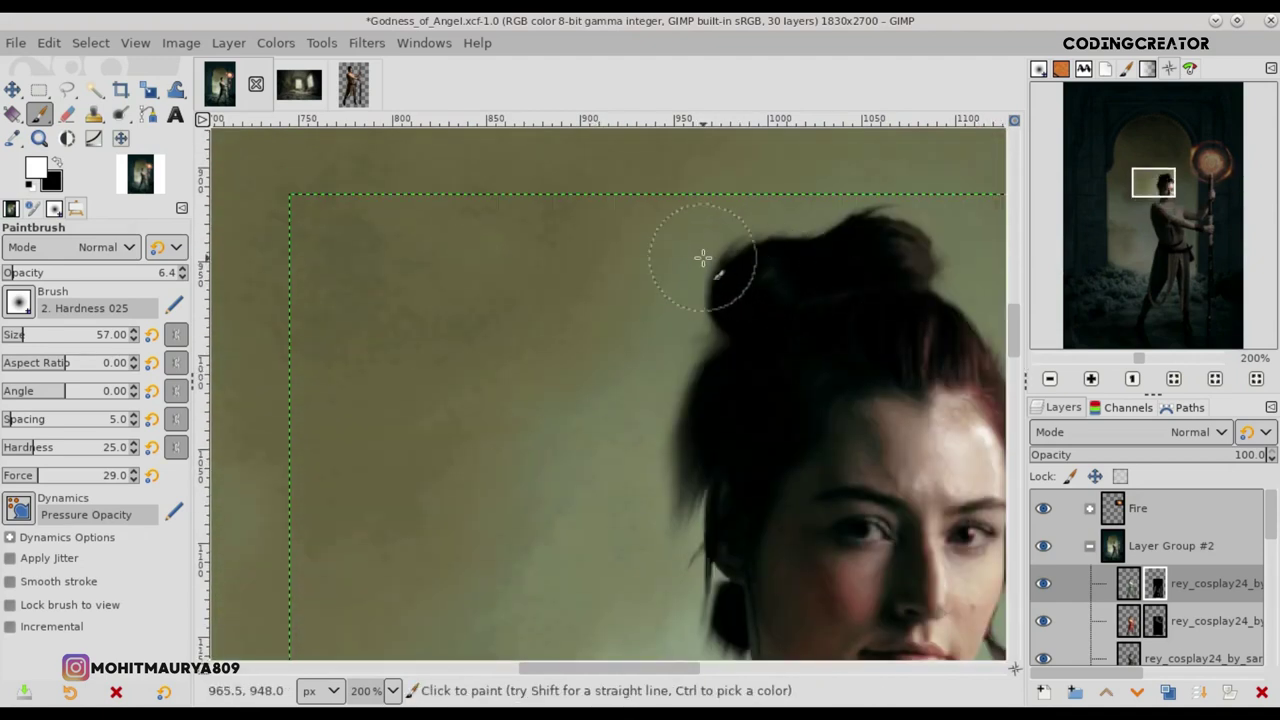
{"action": "scroll", "coordinate": [632, 549], "scroll_direction": "down", "scroll_amount": 3}
Step: Make the woman layer active, check her layers' visibility, and select the collapsed Layer Group #2
{"action": "scroll", "coordinate": [632, 549], "scroll_direction": "down", "scroll_amount": 2}
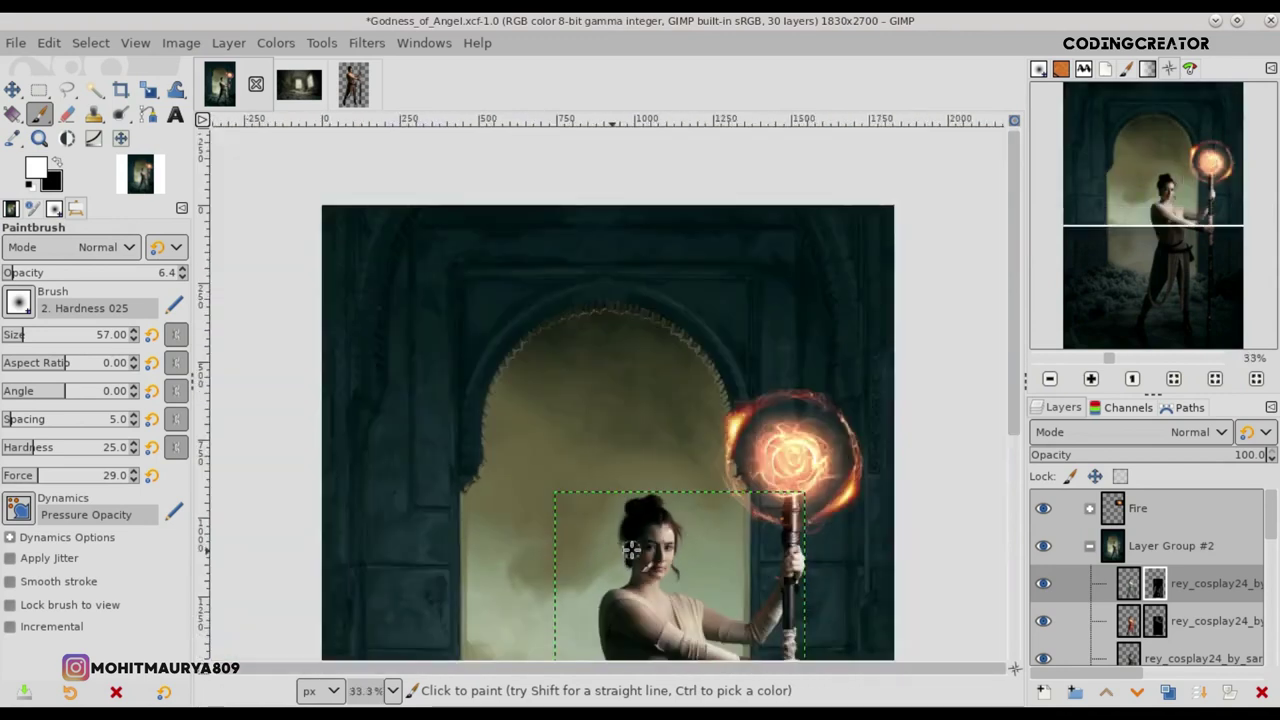
{"action": "scroll", "coordinate": [632, 549], "scroll_direction": "down", "scroll_amount": 2}
{"action": "key", "text": "m"}
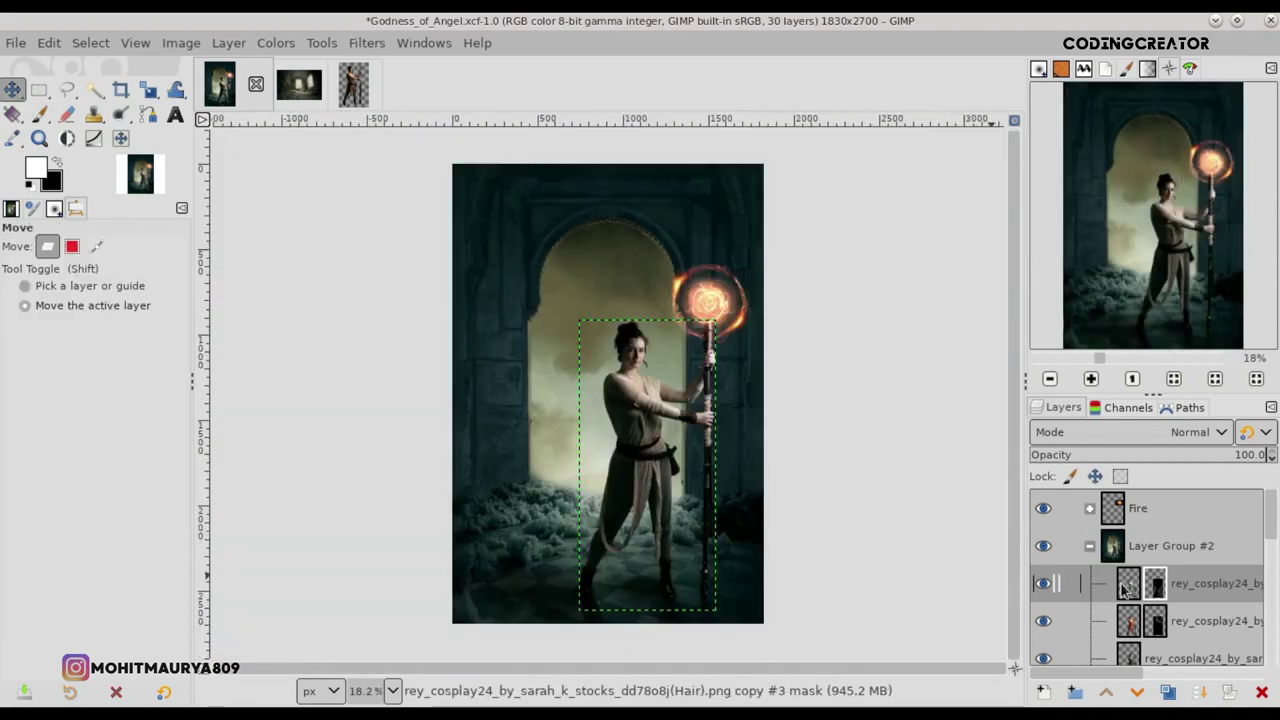
{"action": "left_click", "coordinate": [1125, 588]}
{"action": "left_click", "coordinate": [1045, 658]}
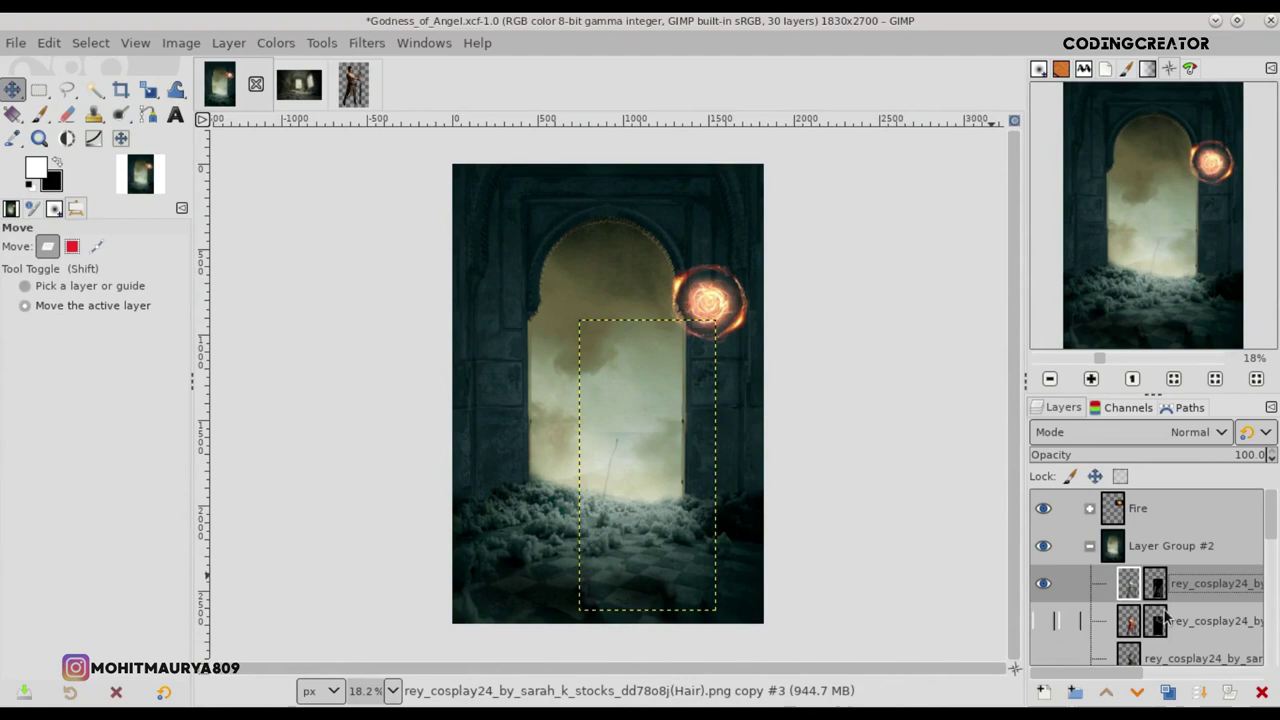
{"action": "left_click", "coordinate": [1045, 622]}
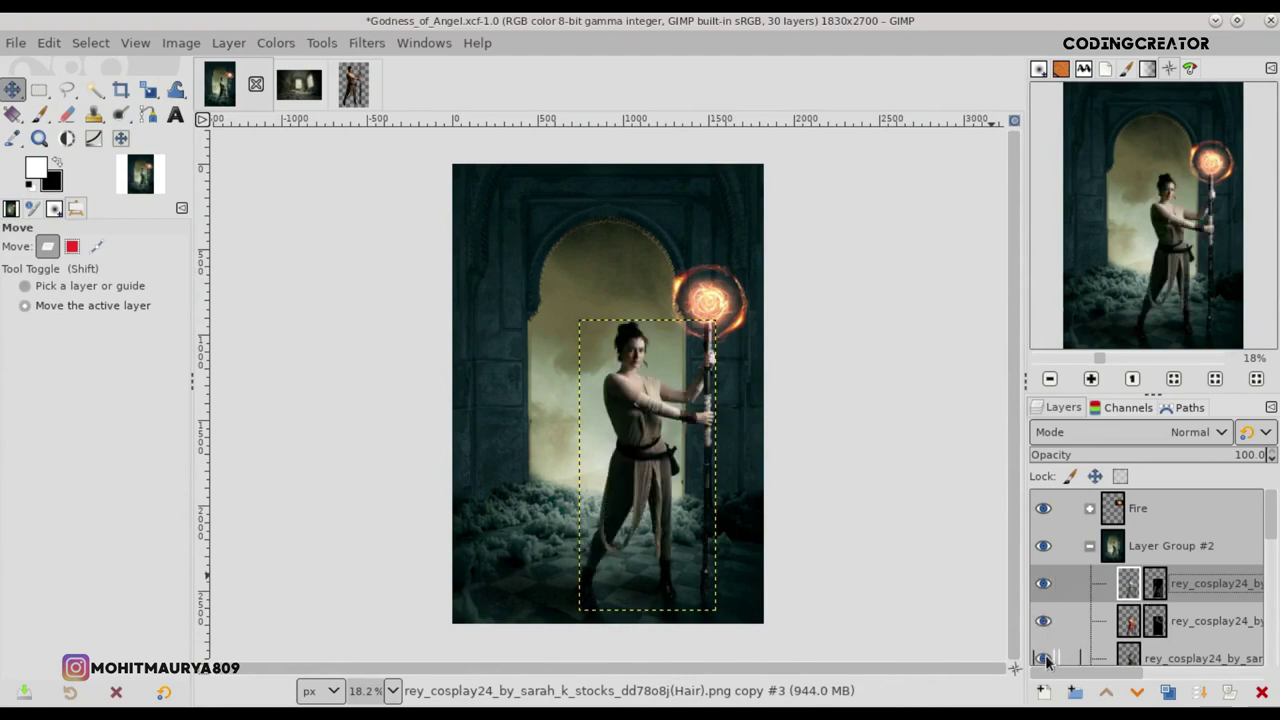
{"action": "left_click", "coordinate": [1088, 549]}
Step: Open Wing.png as a layer, converting it to the built-in sRGB profile
{"action": "left_click", "coordinate": [15, 43]}
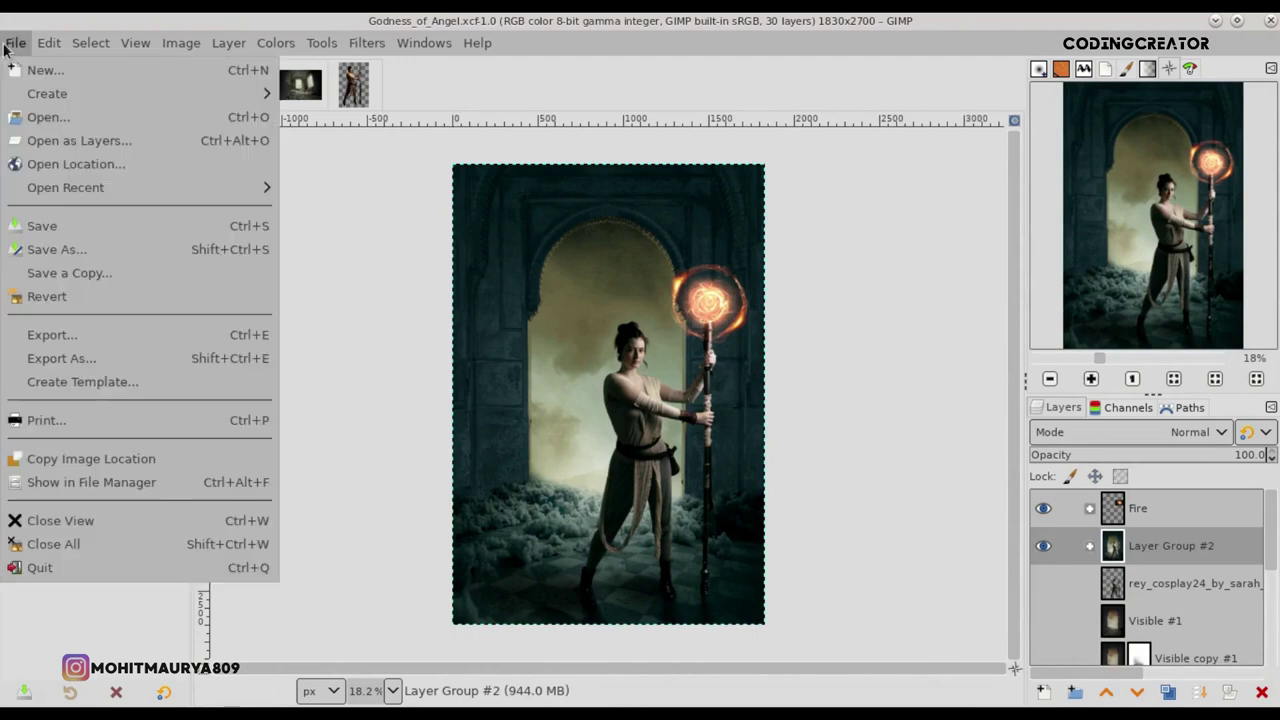
{"action": "left_click", "coordinate": [74, 142]}
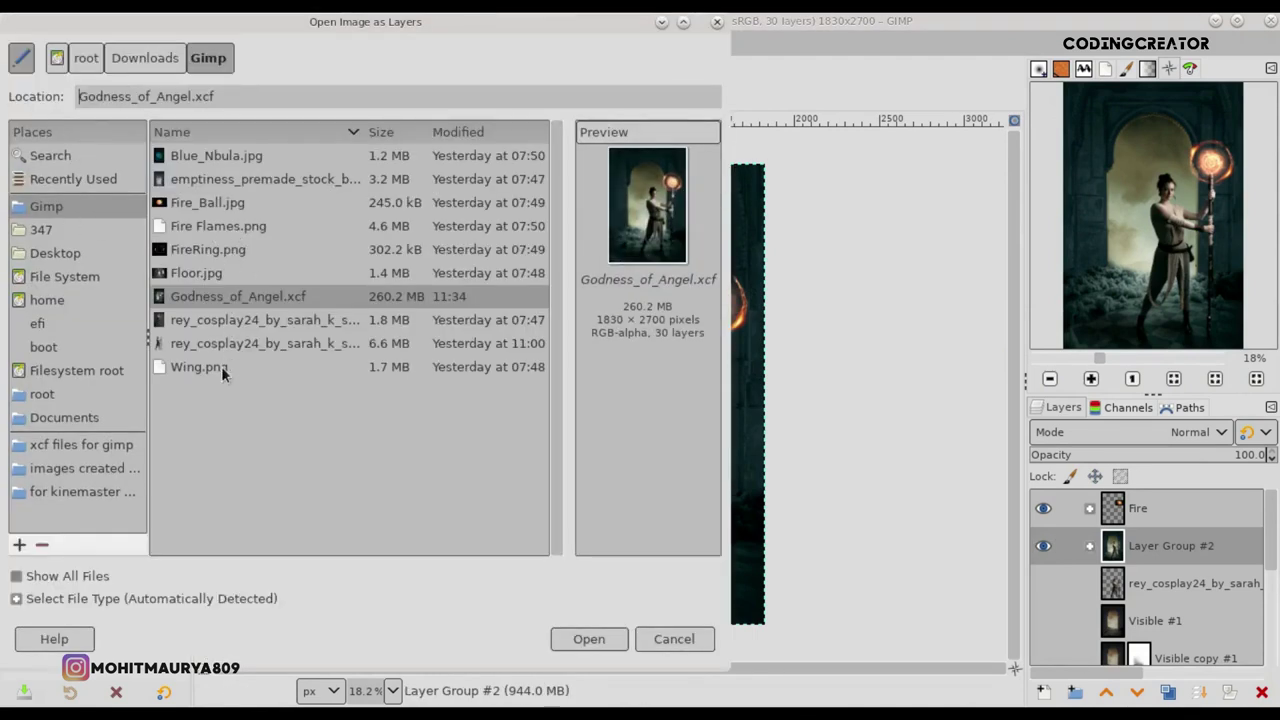
{"action": "left_click", "coordinate": [221, 368]}
{"action": "left_click", "coordinate": [589, 639]}
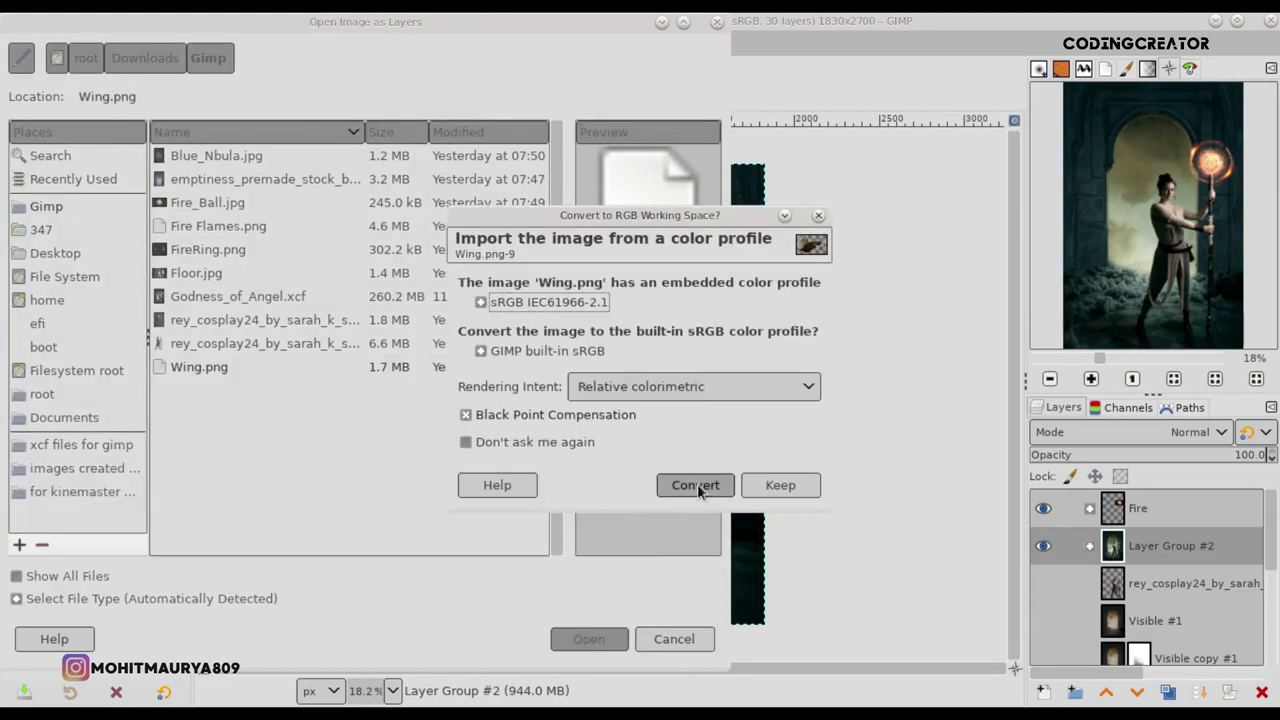
{"action": "left_click", "coordinate": [695, 486]}
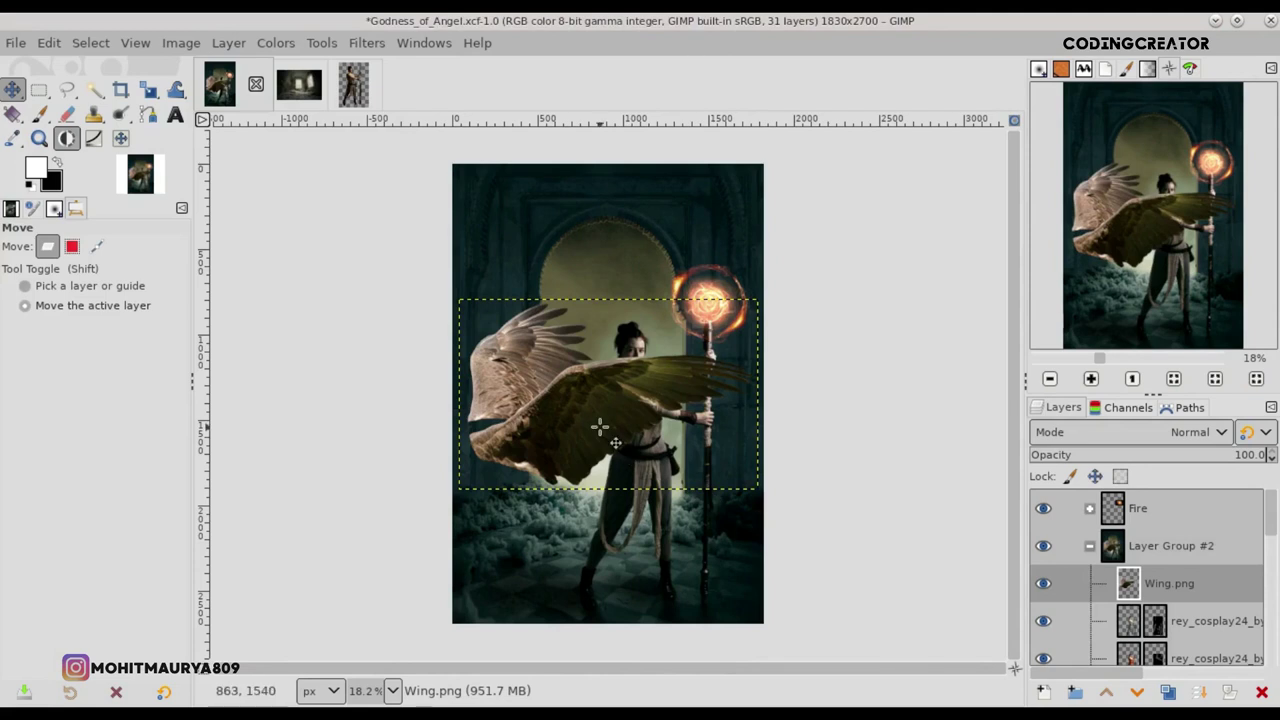
Step: Nudge the wings up and right and place the Wing.png layer below the woman layers
{"action": "left_click_drag", "start_coordinate": [600, 428], "coordinate": [612, 419]}
{"action": "mouse_move", "coordinate": [1136, 585]}
{"action": "left_mouse_down"}
{"action": "mouse_move", "coordinate": [1138, 622]}
{"action": "mouse_move", "coordinate": [1138, 540]}
{"action": "left_mouse_up"}
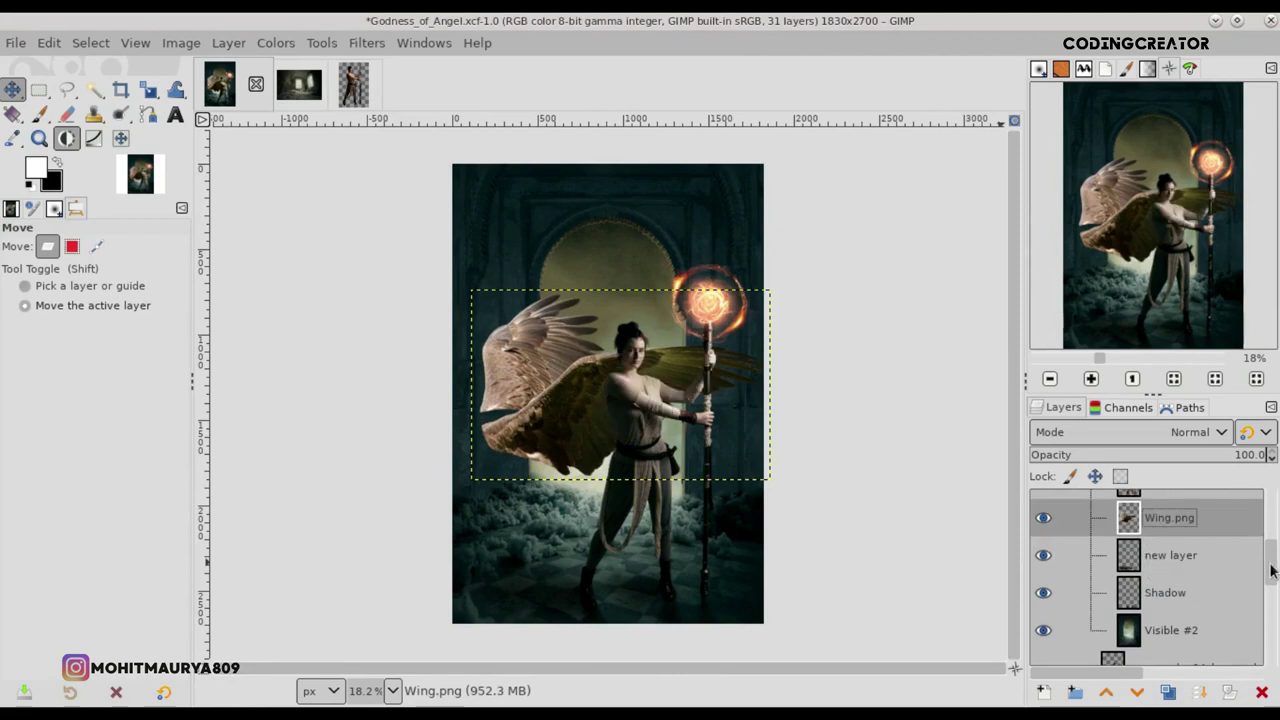
{"action": "scroll", "coordinate": [1272, 570], "scroll_direction": "up", "scroll_amount": 3}
{"action": "scroll", "coordinate": [1272, 570], "scroll_direction": "down", "scroll_amount": 2}
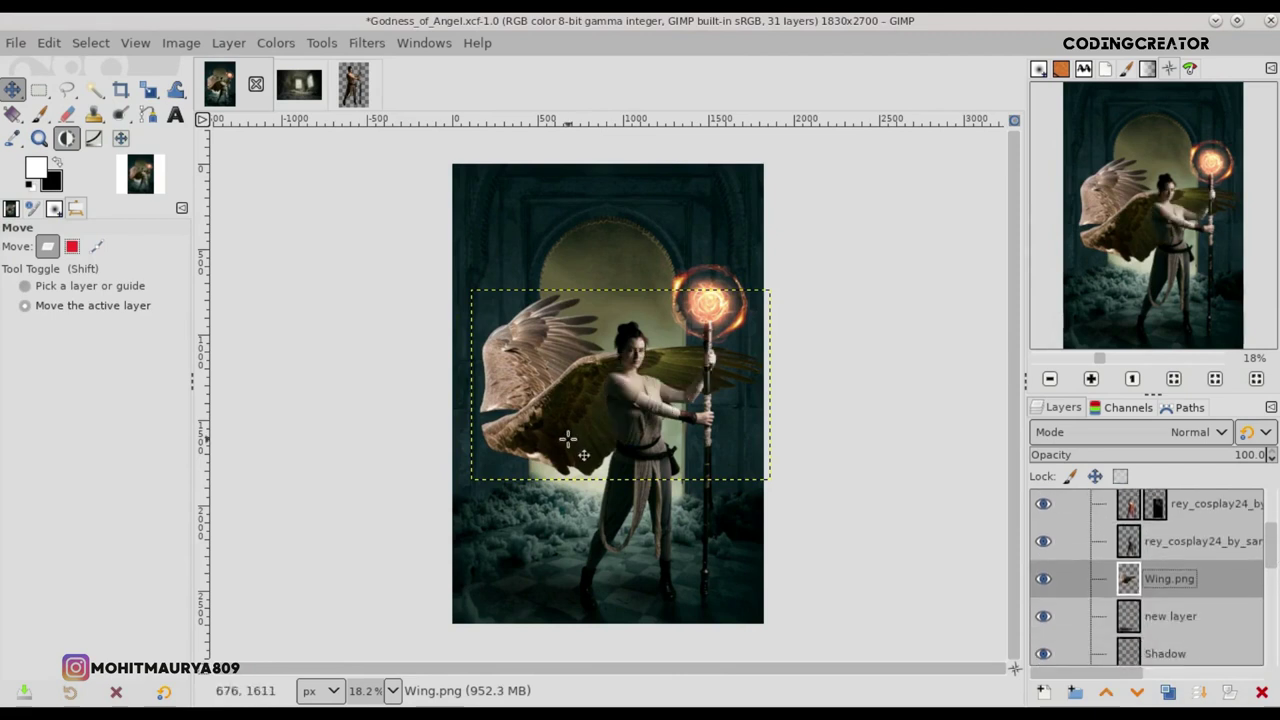
Step: Flip the wings horizontally and move them up and left
{"action": "left_click", "coordinate": [145, 97]}
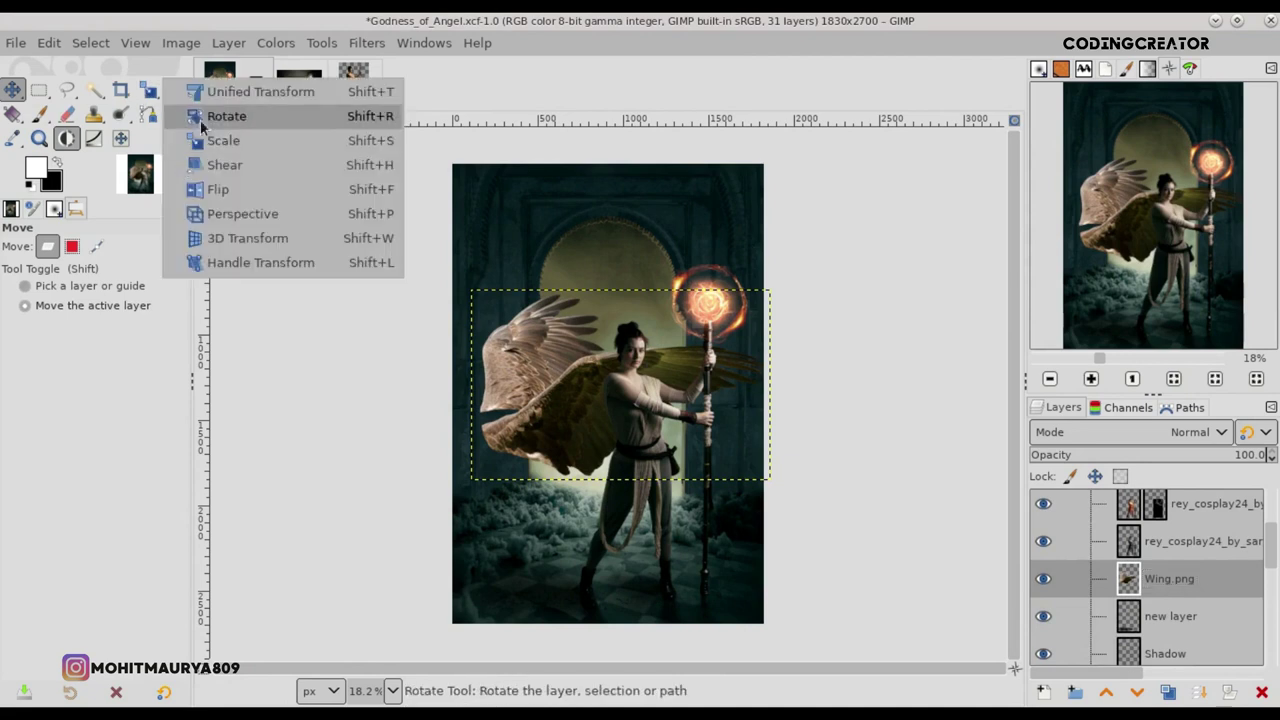
{"action": "left_click", "coordinate": [223, 189]}
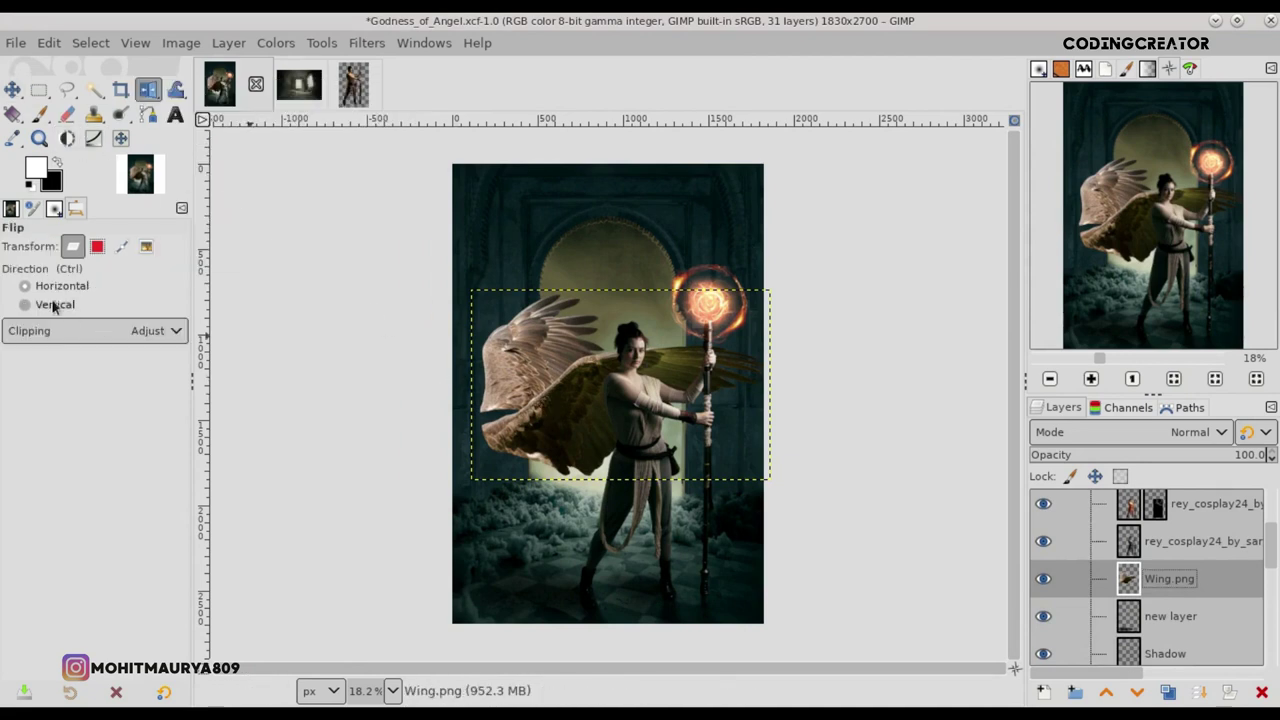
{"action": "left_click", "coordinate": [594, 415]}
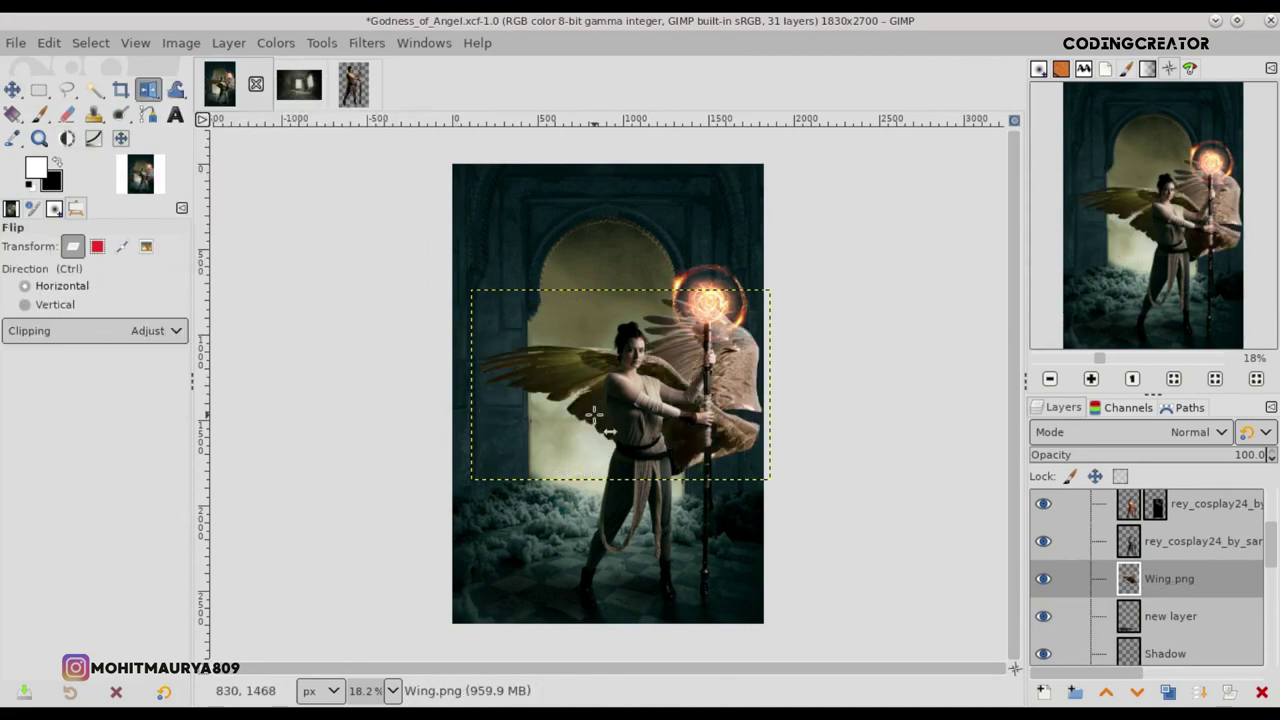
{"action": "left_click", "coordinate": [155, 97]}
{"action": "left_click", "coordinate": [235, 137]}
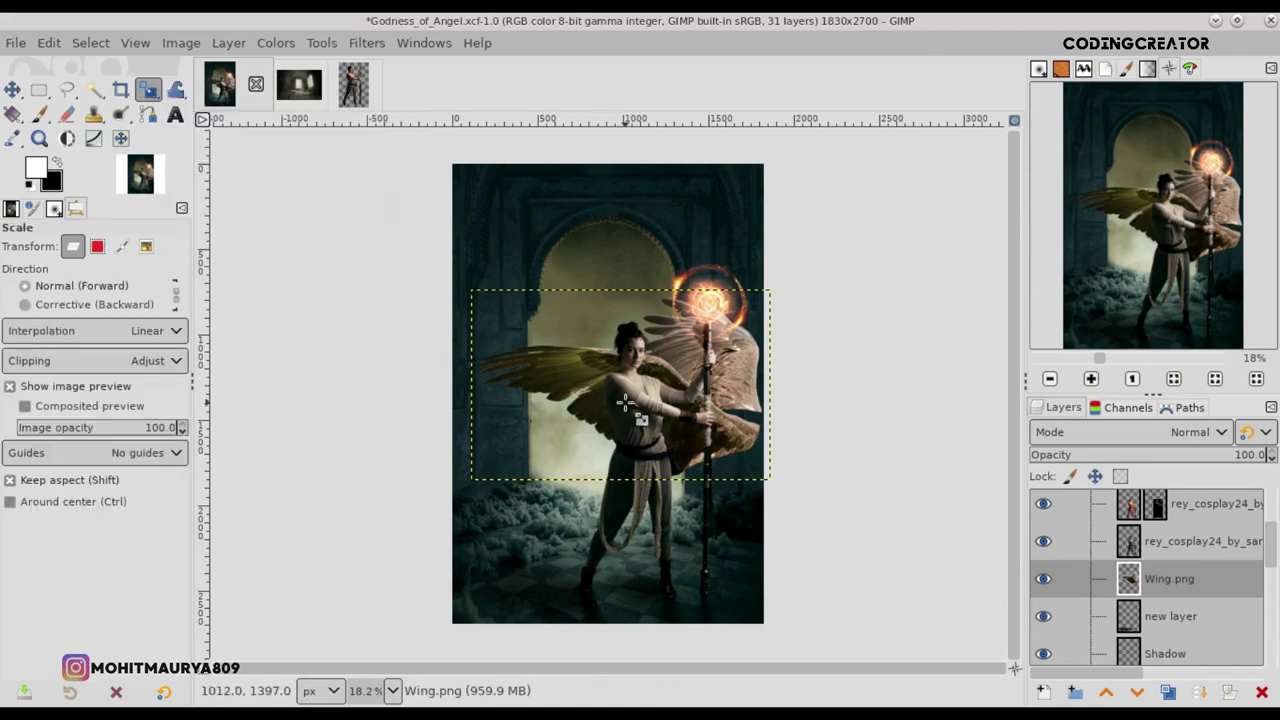
{"action": "left_click", "coordinate": [12, 90]}
{"action": "left_click_drag", "start_coordinate": [681, 480], "coordinate": [538, 423]}
Step: Rotate the wings about 10 degrees and move them up behind her shoulders
{"action": "left_click", "coordinate": [147, 97]}
{"action": "left_click", "coordinate": [250, 121]}
{"action": "left_click_drag", "start_coordinate": [597, 365], "coordinate": [640, 333]}
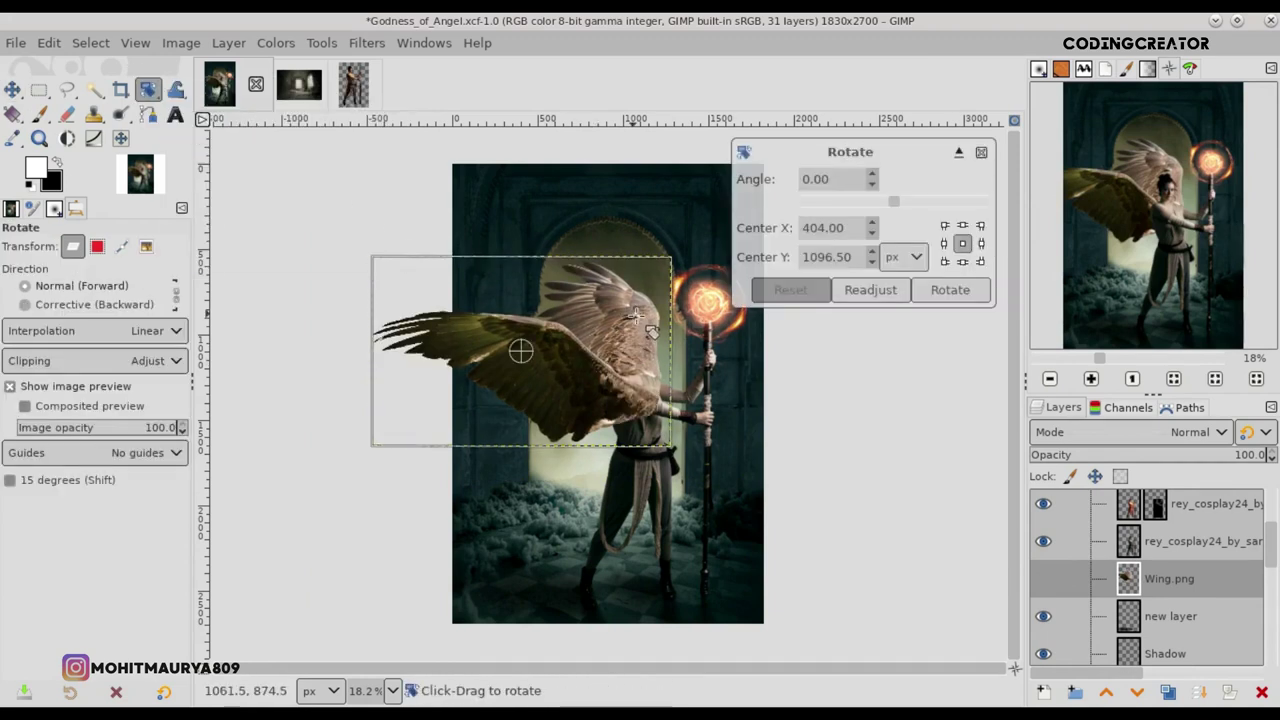
{"action": "key", "text": "m"}
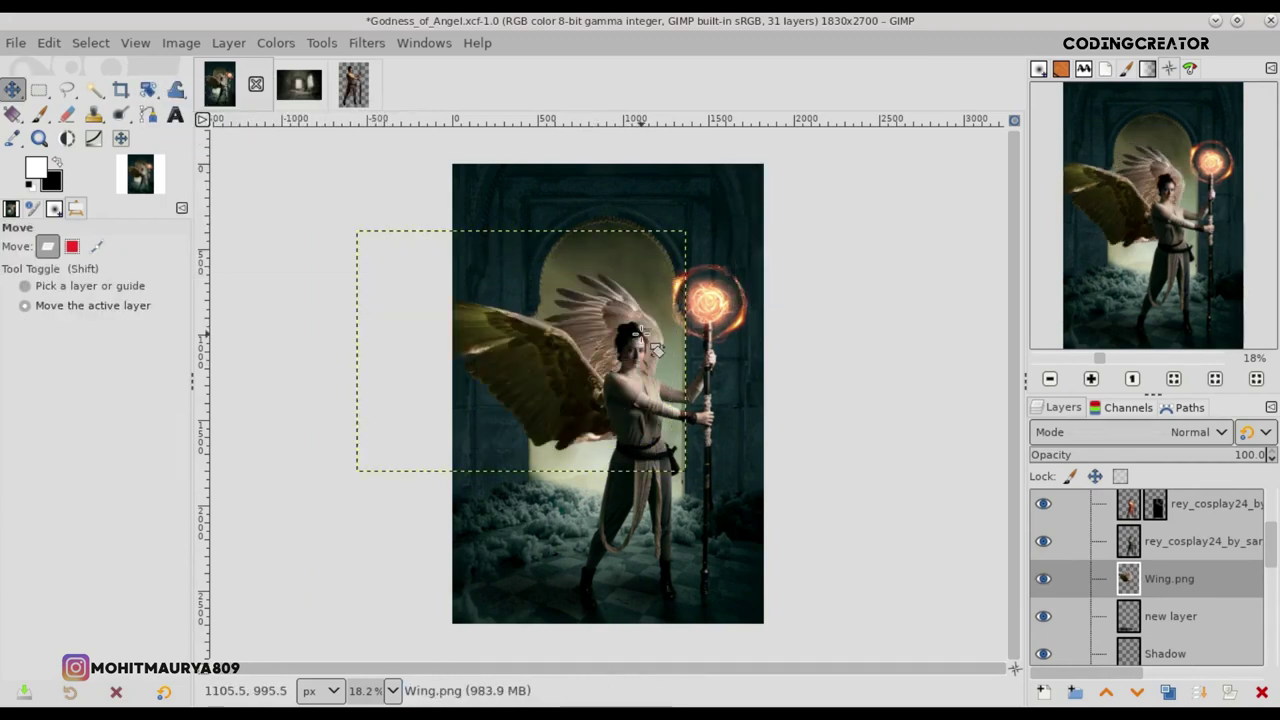
{"action": "scroll", "coordinate": [617, 378], "scroll_direction": "up", "scroll_amount": 1}
{"action": "left_click_drag", "start_coordinate": [615, 380], "coordinate": [620, 349]}
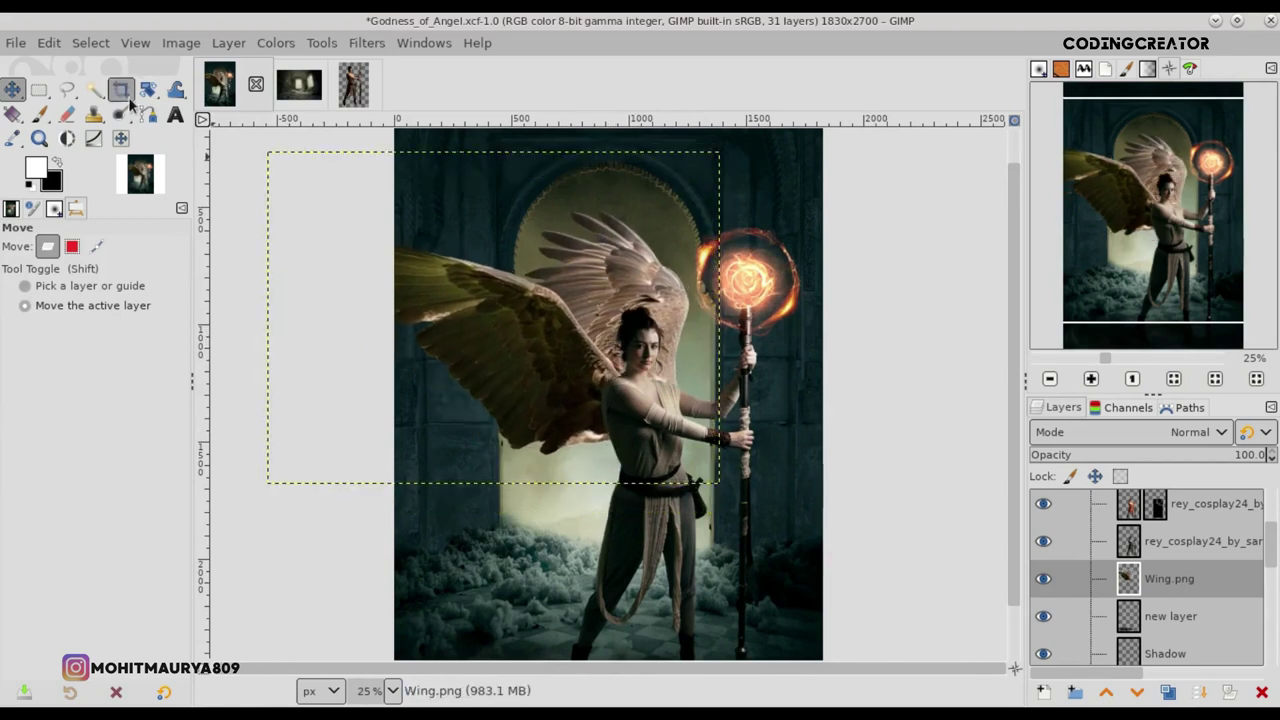
Step: Shrink the wings slightly from the lower-left corner and nudge them down and left
{"action": "left_click_drag", "start_coordinate": [148, 92], "coordinate": [175, 137]}
{"action": "left_click", "coordinate": [440, 288]}
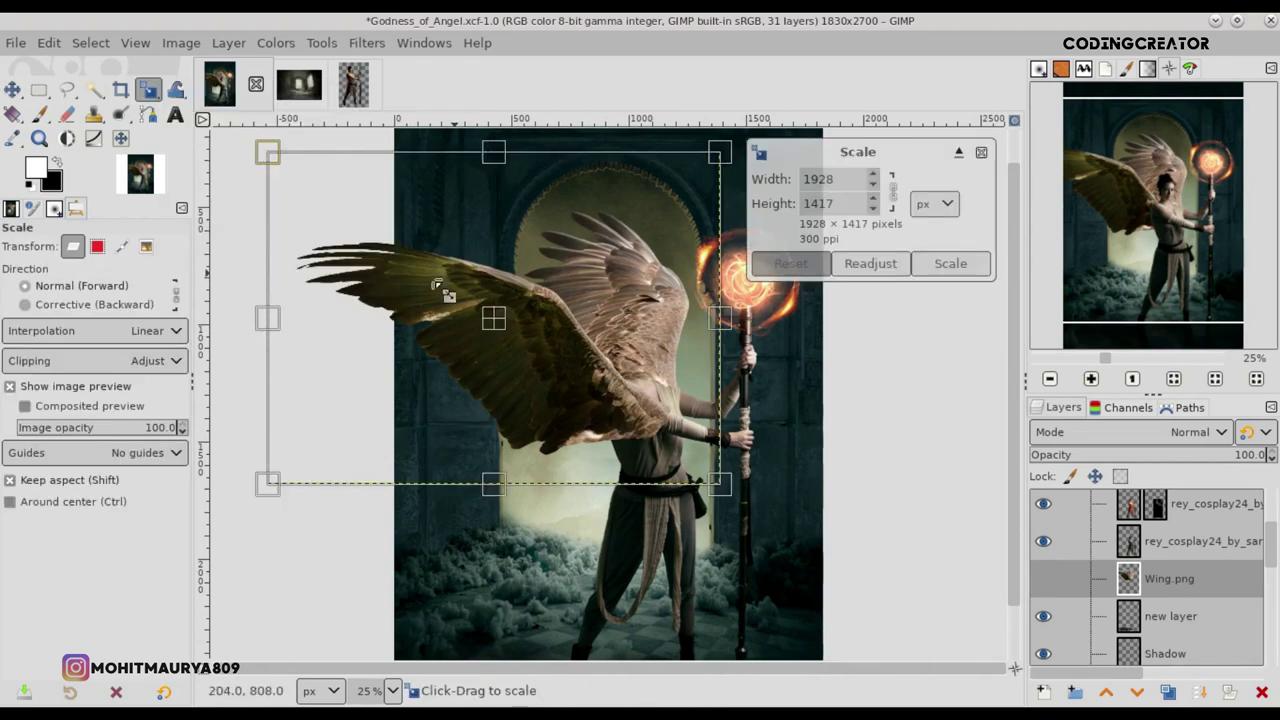
{"action": "left_click_drag", "start_coordinate": [270, 444], "coordinate": [288, 437]}
{"action": "key", "text": "Return"}
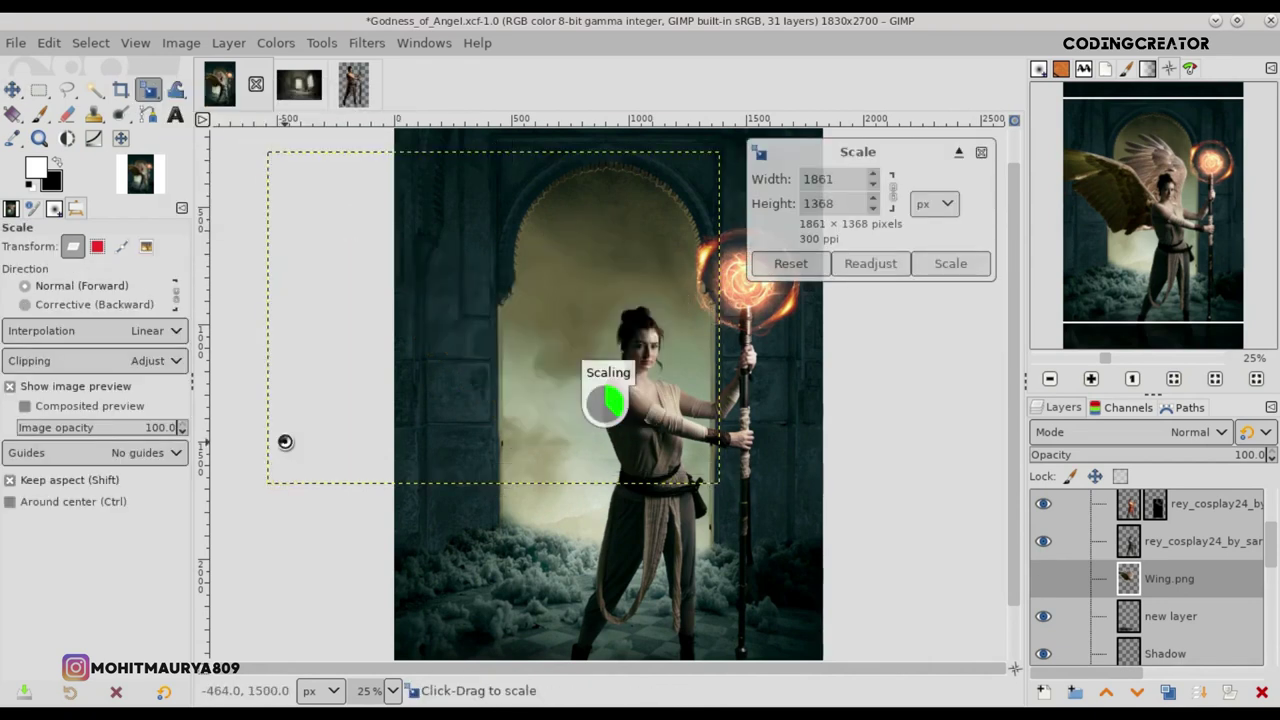
{"action": "key", "text": "m"}
{"action": "key", "text": "shift+Down"}
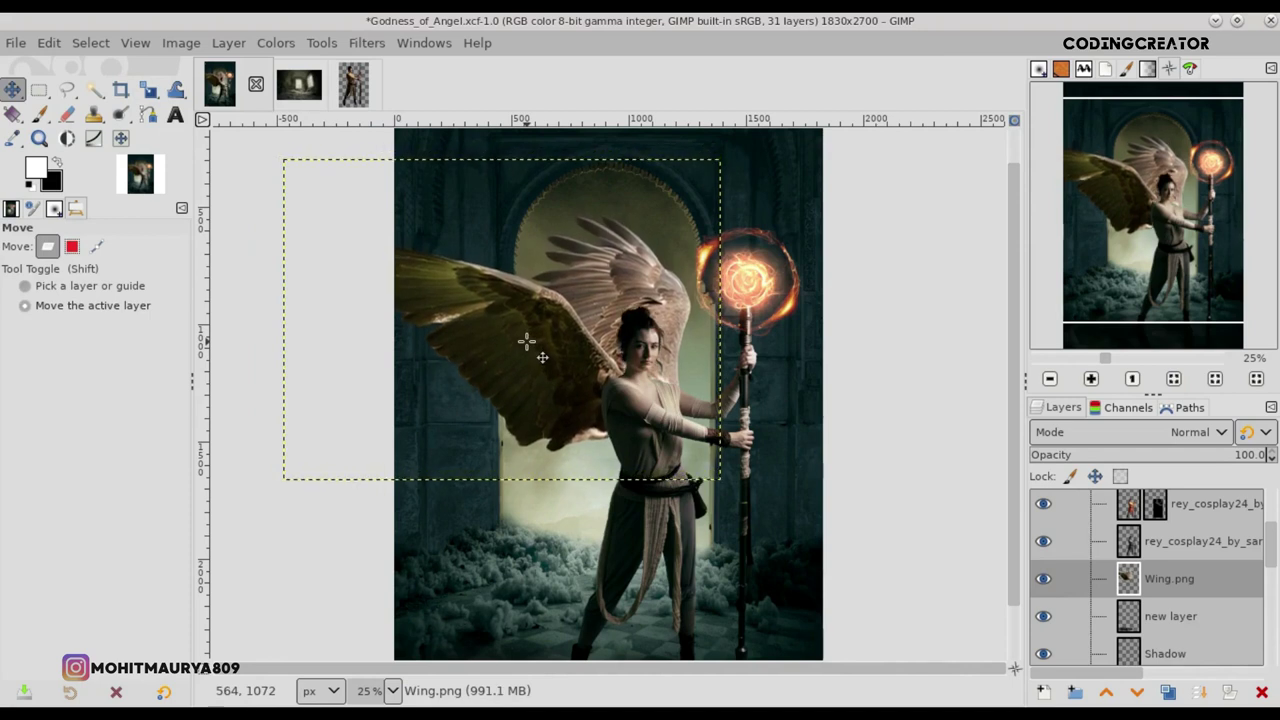
{"action": "key", "text": "shift+Left"}
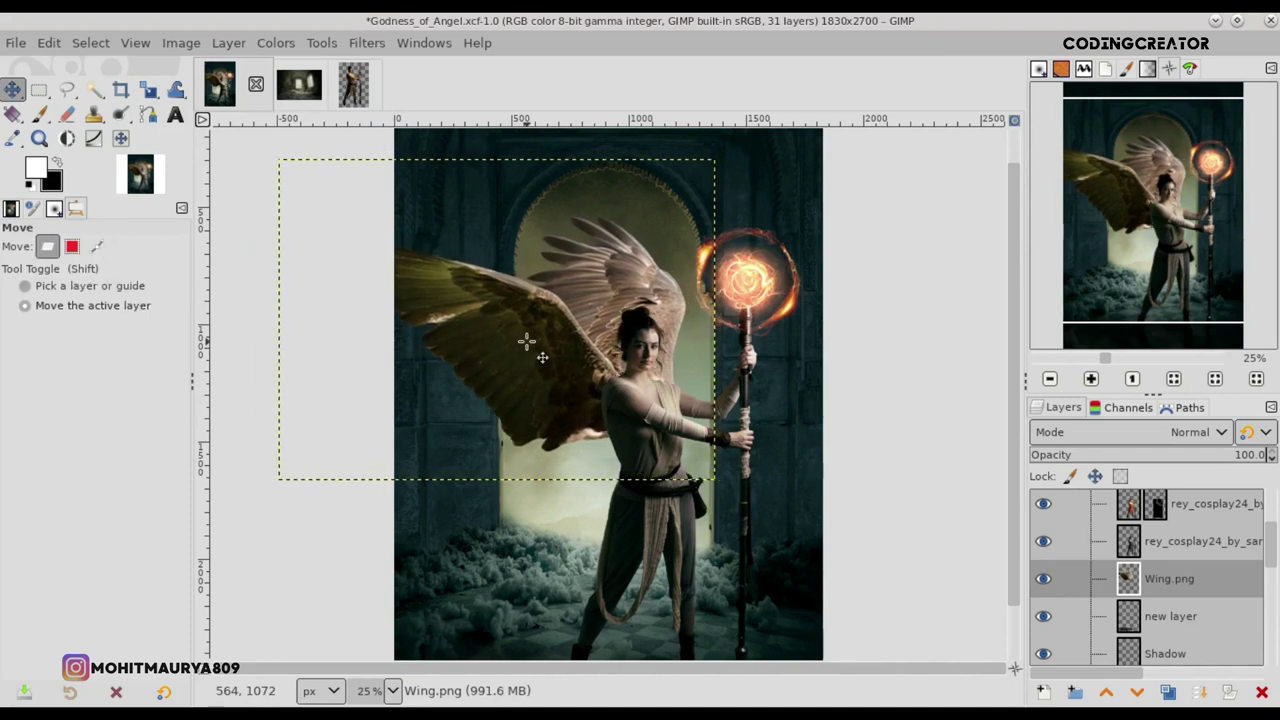
{"action": "key", "text": "minus"}
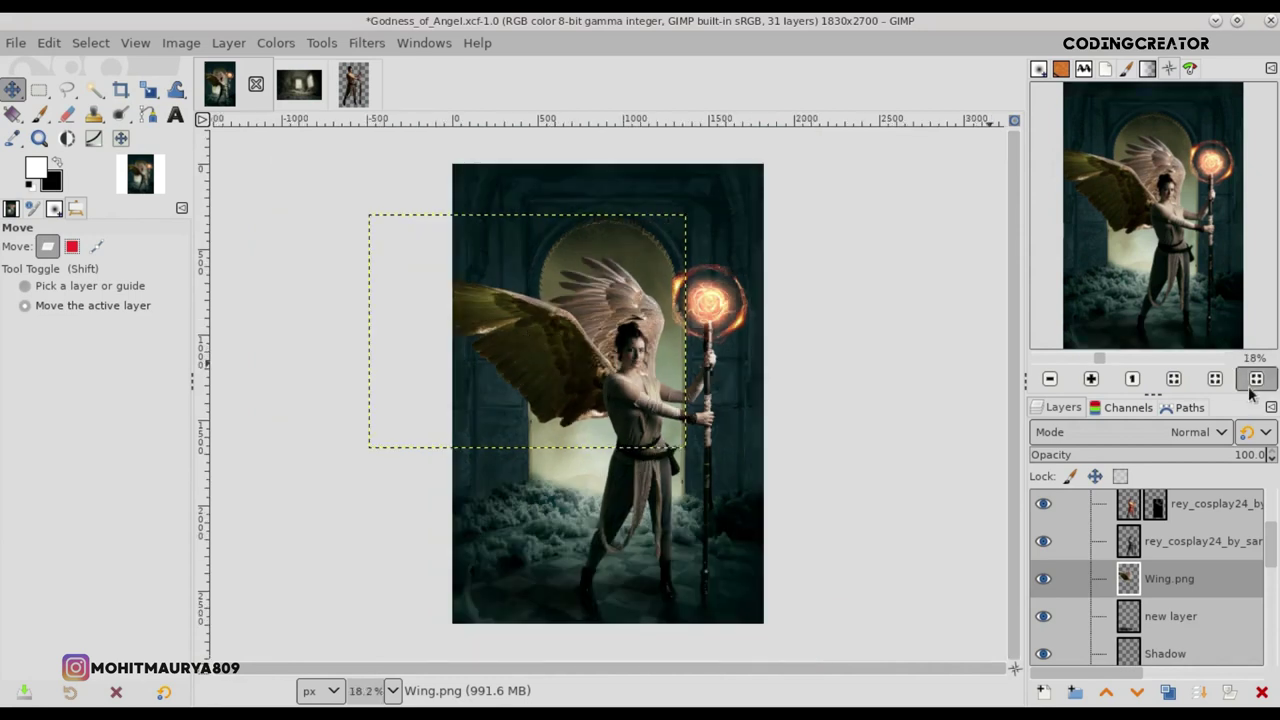
Step: Resize the wing layer to about 1754 × 1289 px and shift it slightly up and left
{"action": "key", "text": "shift+s"}
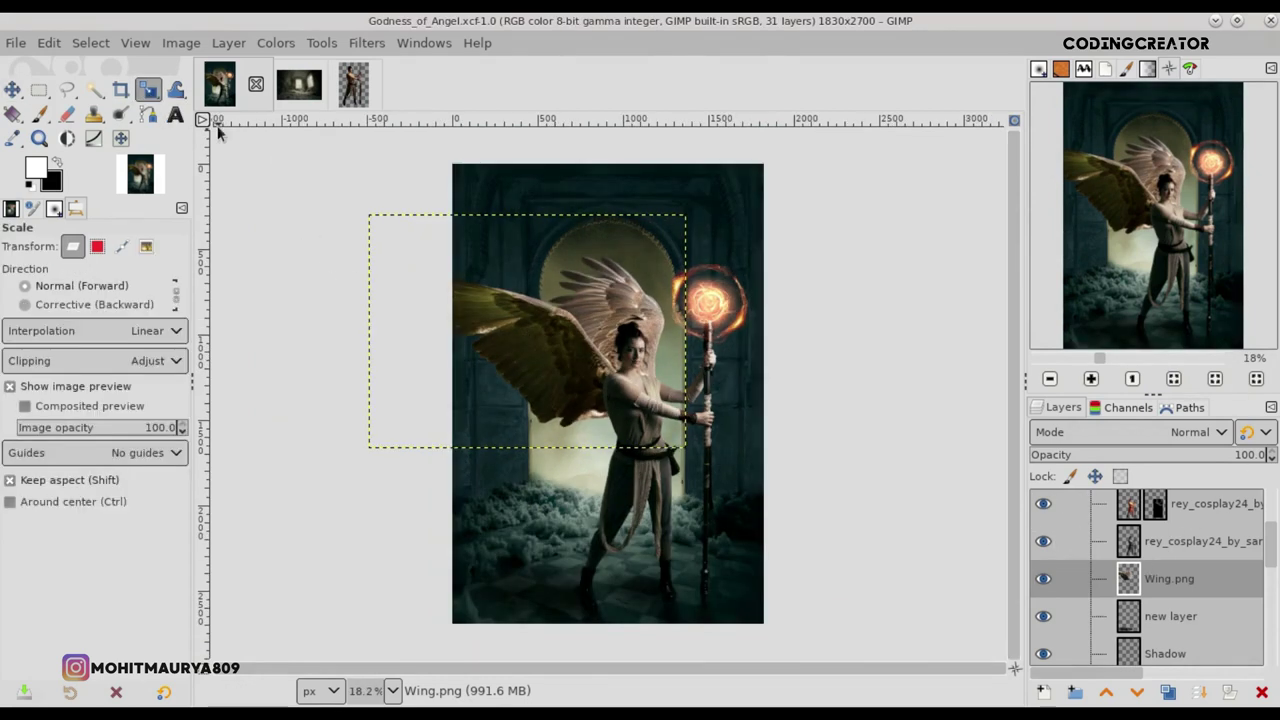
{"action": "left_click", "coordinate": [408, 234]}
{"action": "left_click_drag", "start_coordinate": [390, 216], "coordinate": [411, 228]}
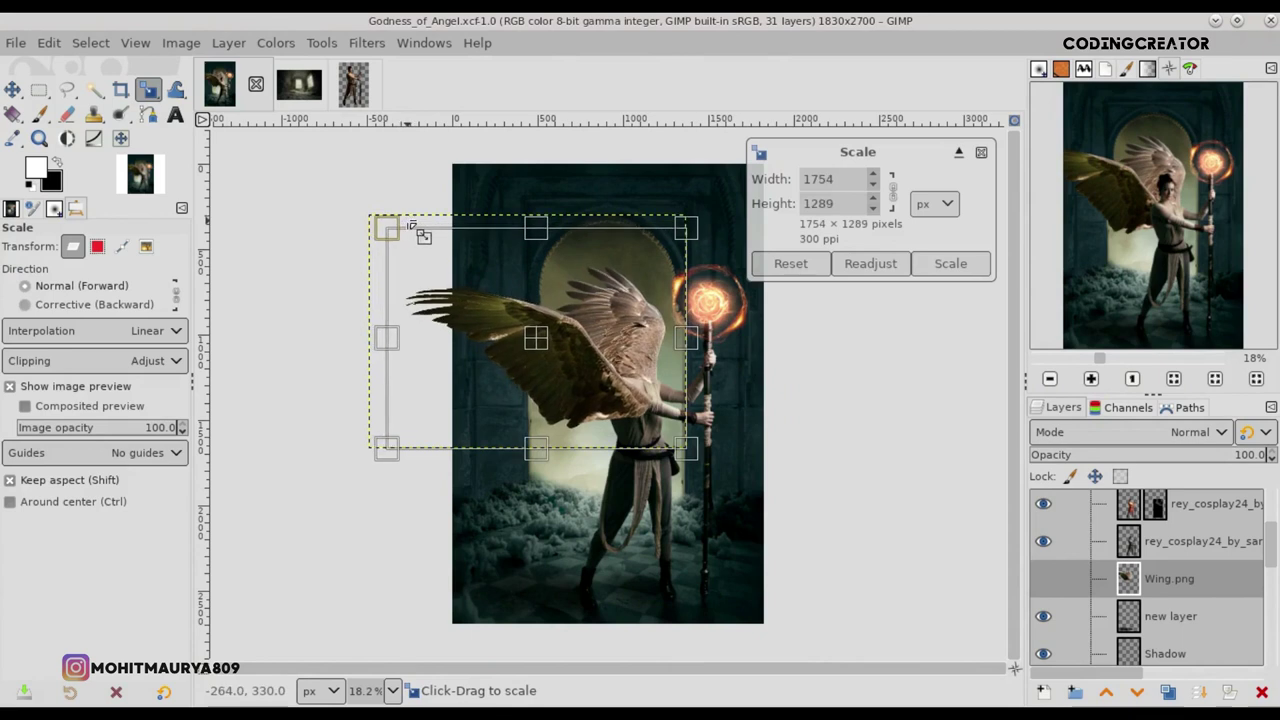
{"action": "key", "text": "Return"}
{"action": "key", "text": "m"}
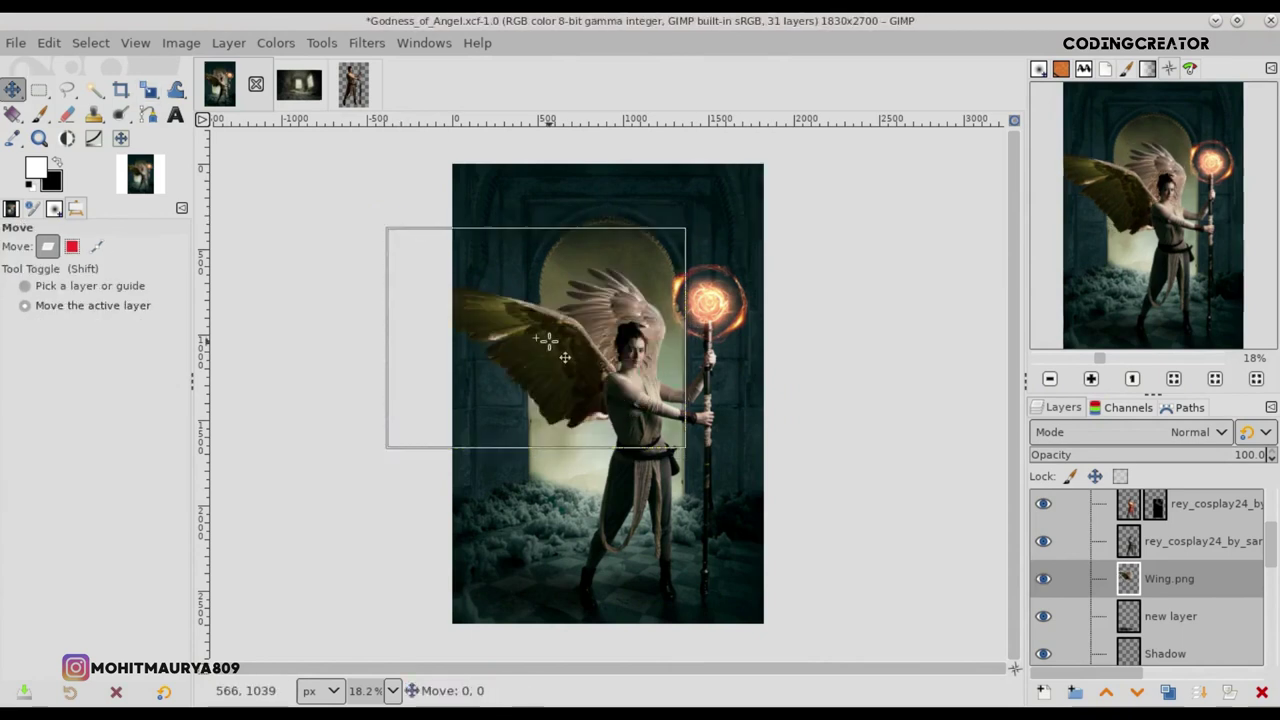
{"action": "key", "text": "plus"}
{"action": "key", "text": "plus"}
{"action": "left_click_drag", "start_coordinate": [549, 344], "coordinate": [598, 420]}
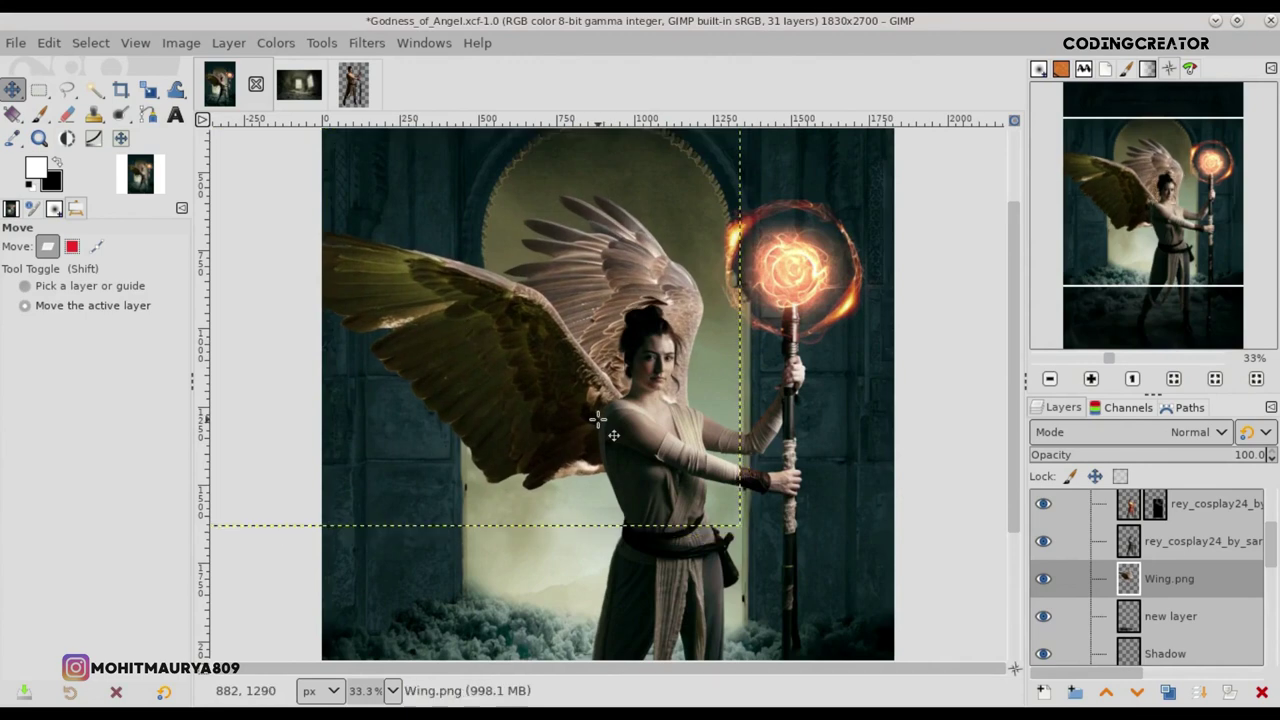
{"action": "key", "text": "plus"}
{"action": "key", "text": "plus"}
{"action": "key", "text": "minus"}
{"action": "key", "text": "minus"}
{"action": "key", "text": "minus"}
{"action": "key", "text": "minus"}
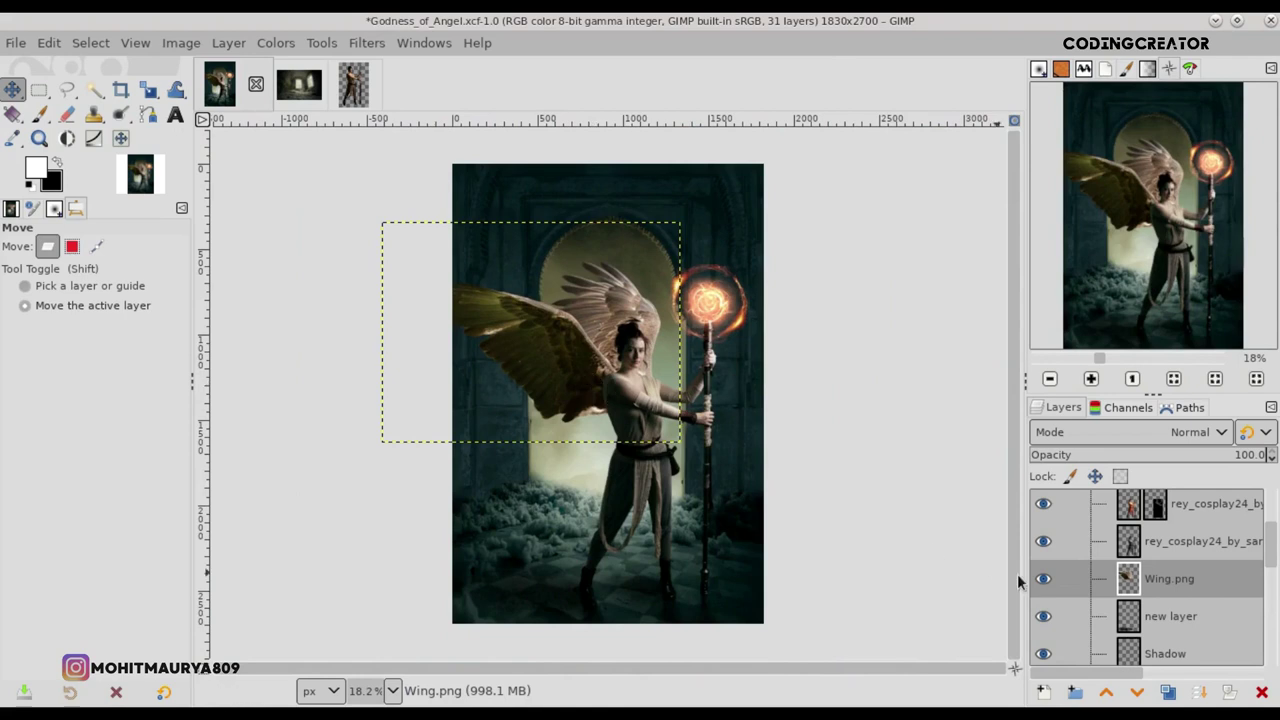
Step: Duplicate the Wing.png layer, add a white mask to the copy, and set brush opacity to 100
{"action": "left_click", "coordinate": [1171, 690]}
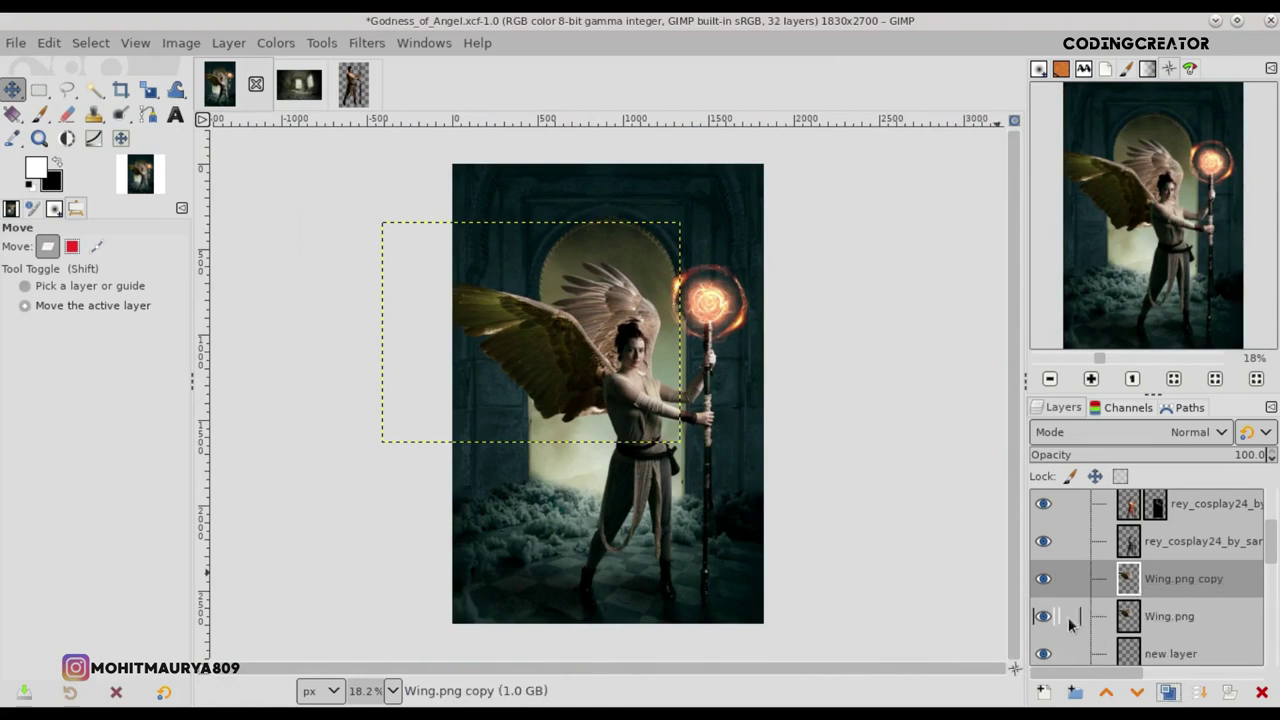
{"action": "left_click", "coordinate": [1226, 693]}
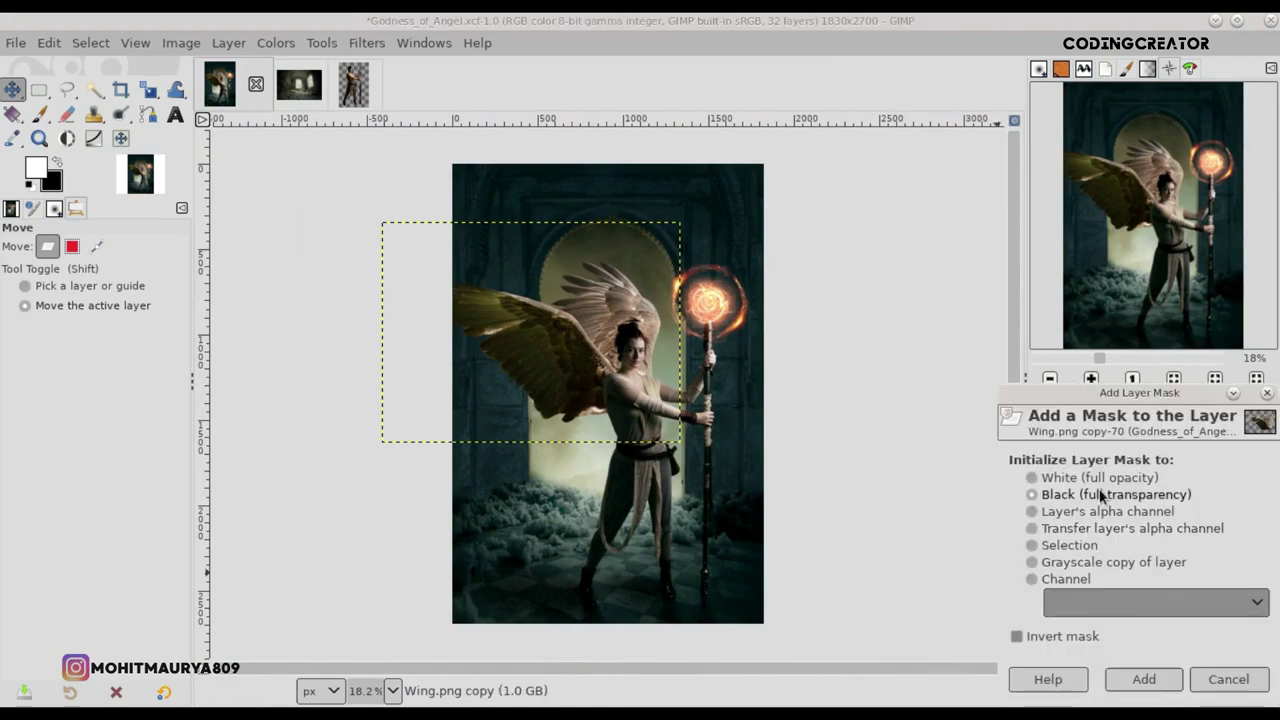
{"action": "left_click", "coordinate": [1143, 679]}
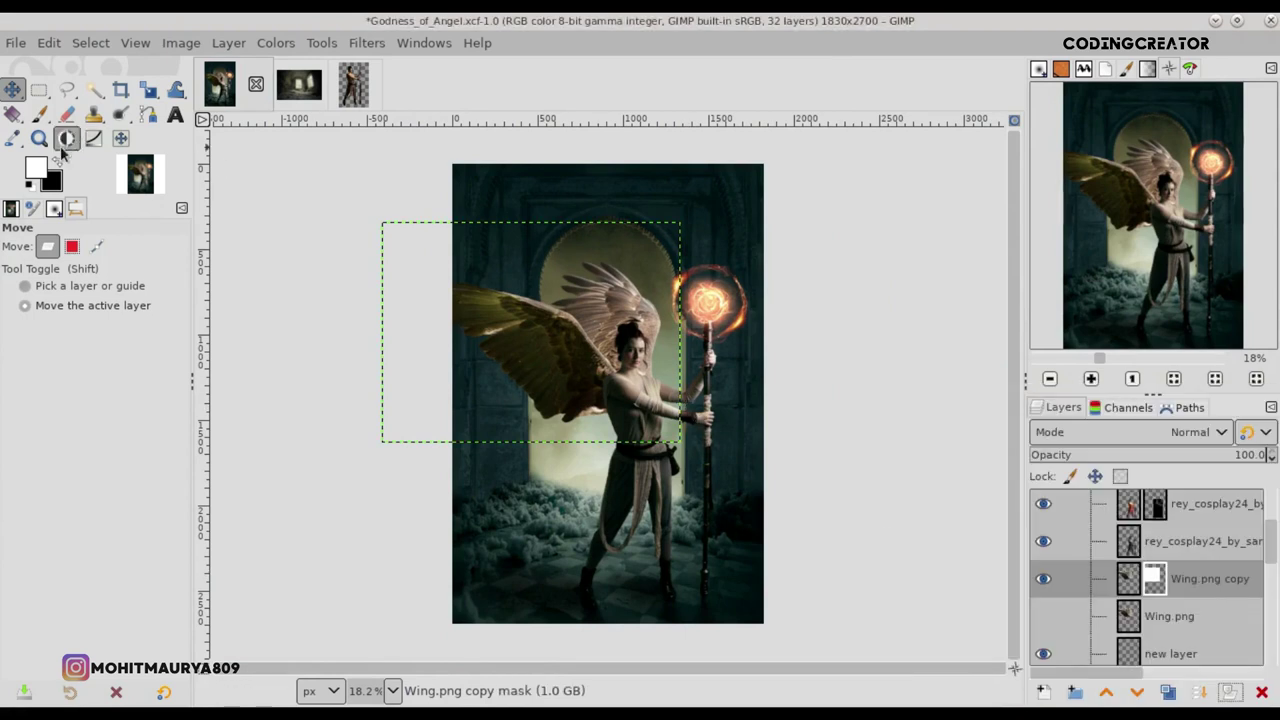
{"action": "key", "text": "p"}
{"action": "left_click_drag", "start_coordinate": [33, 276], "coordinate": [185, 272]}
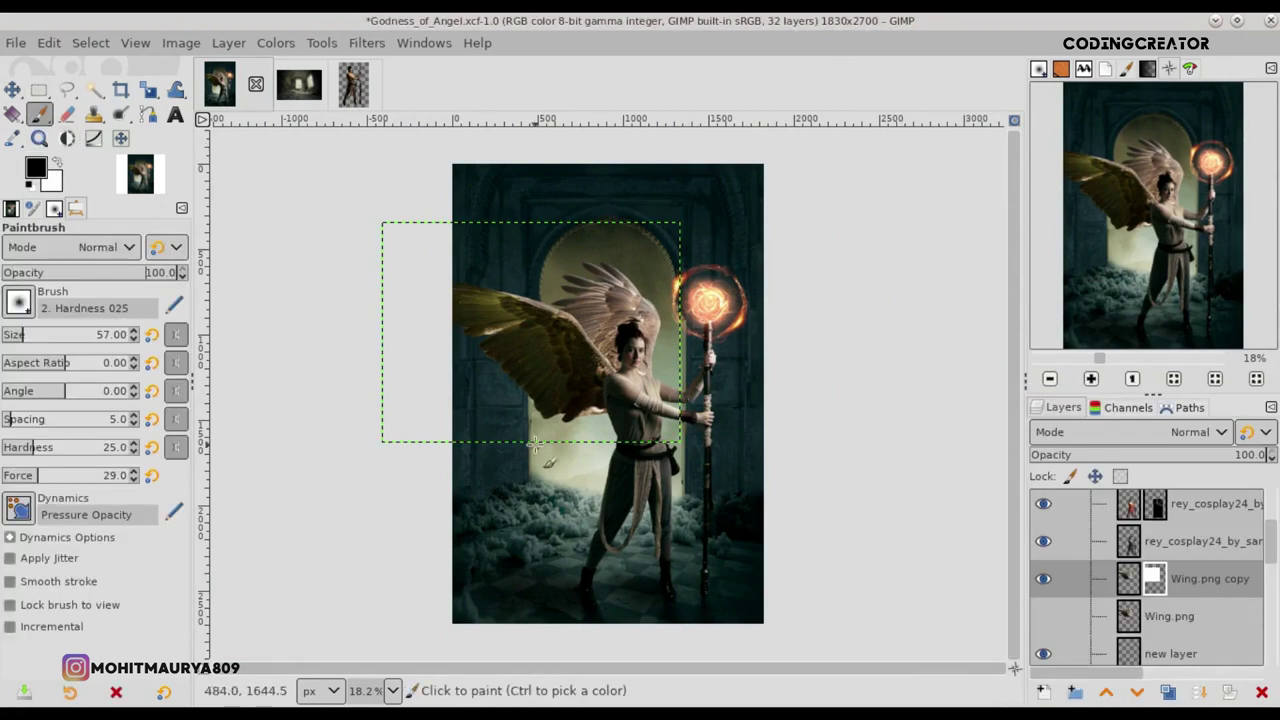
Step: Paint out the white fringe along the wing's lower edge and tip, then select the copy's pixels
{"action": "scroll", "coordinate": [588, 466], "scroll_direction": "up", "scroll_amount": 3}
{"action": "scroll", "coordinate": [588, 466], "scroll_direction": "up", "scroll_amount": 2}
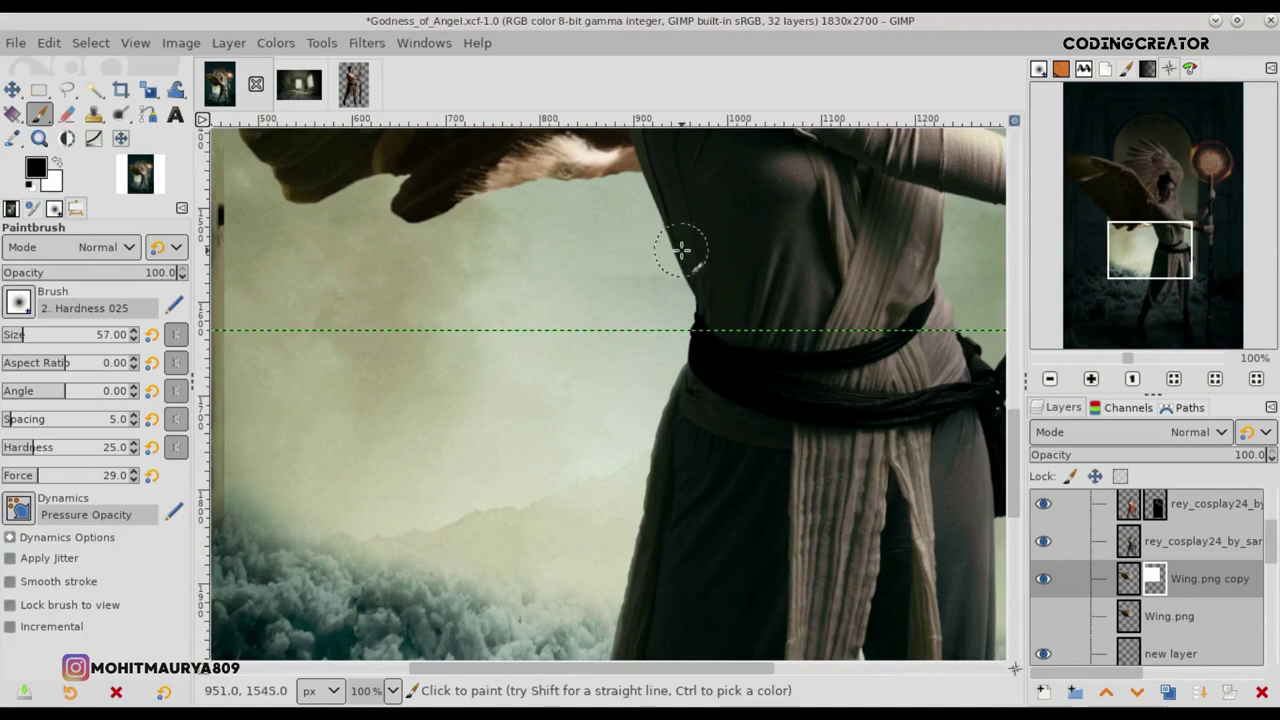
{"action": "scroll", "coordinate": [681, 249], "scroll_direction": "up", "scroll_amount": 1}
{"action": "scroll", "coordinate": [683, 432], "scroll_direction": "up", "scroll_amount": 3}
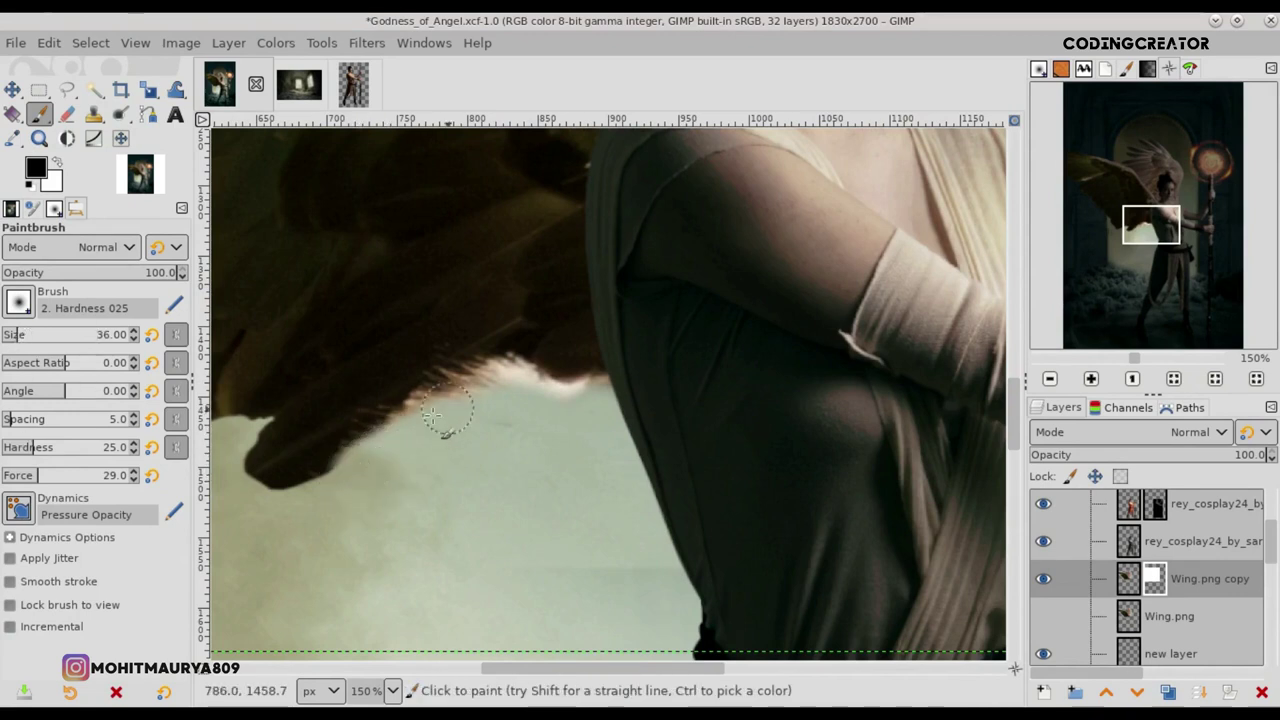
{"action": "mouse_move", "coordinate": [513, 381]}
{"action": "left_mouse_down"}
{"action": "mouse_move", "coordinate": [591, 403]}
{"action": "mouse_move", "coordinate": [475, 399]}
{"action": "left_mouse_up"}
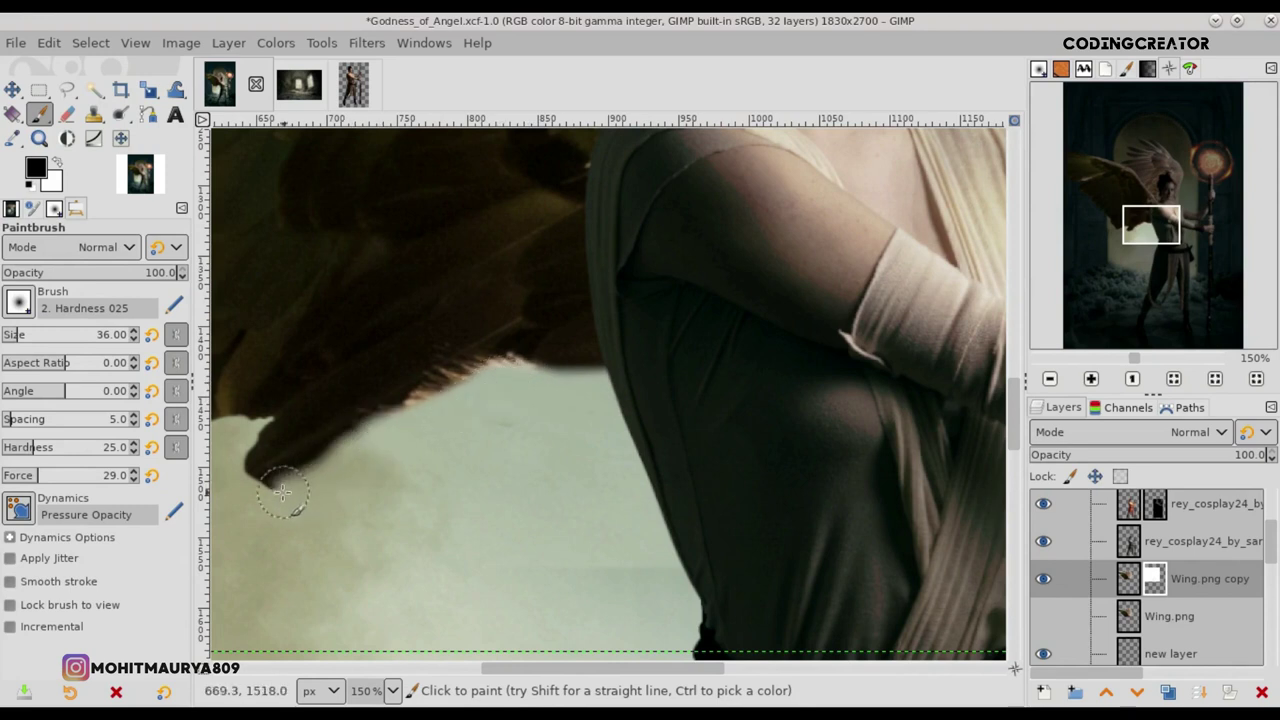
{"action": "left_click_drag", "start_coordinate": [262, 500], "coordinate": [344, 477]}
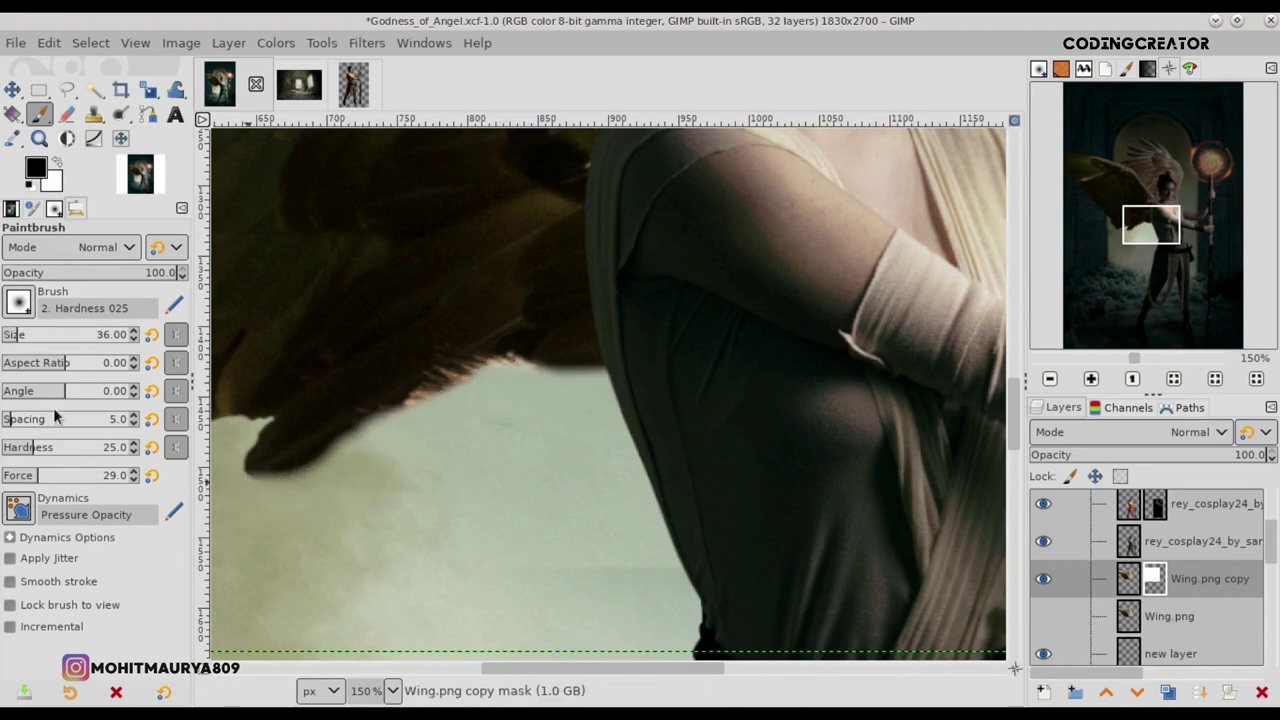
{"action": "left_click", "coordinate": [151, 476]}
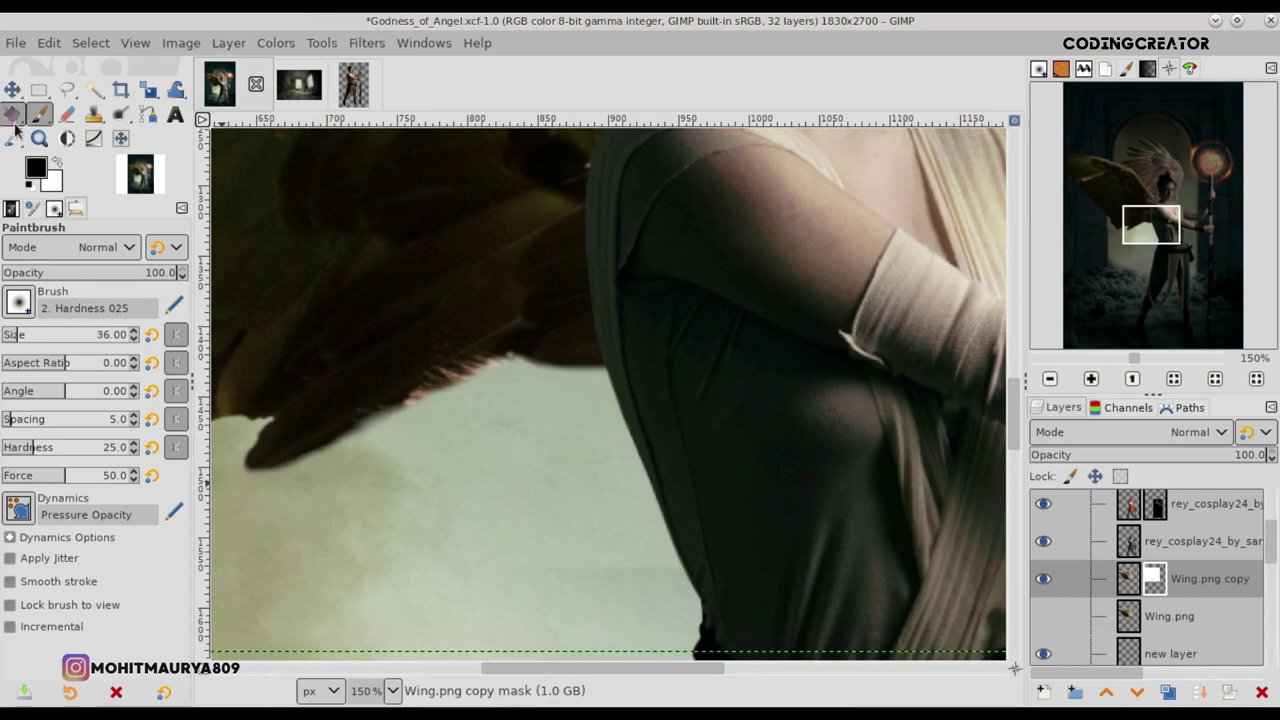
{"action": "left_click", "coordinate": [12, 90]}
{"action": "scroll", "coordinate": [590, 470], "scroll_direction": "down", "scroll_amount": 6}
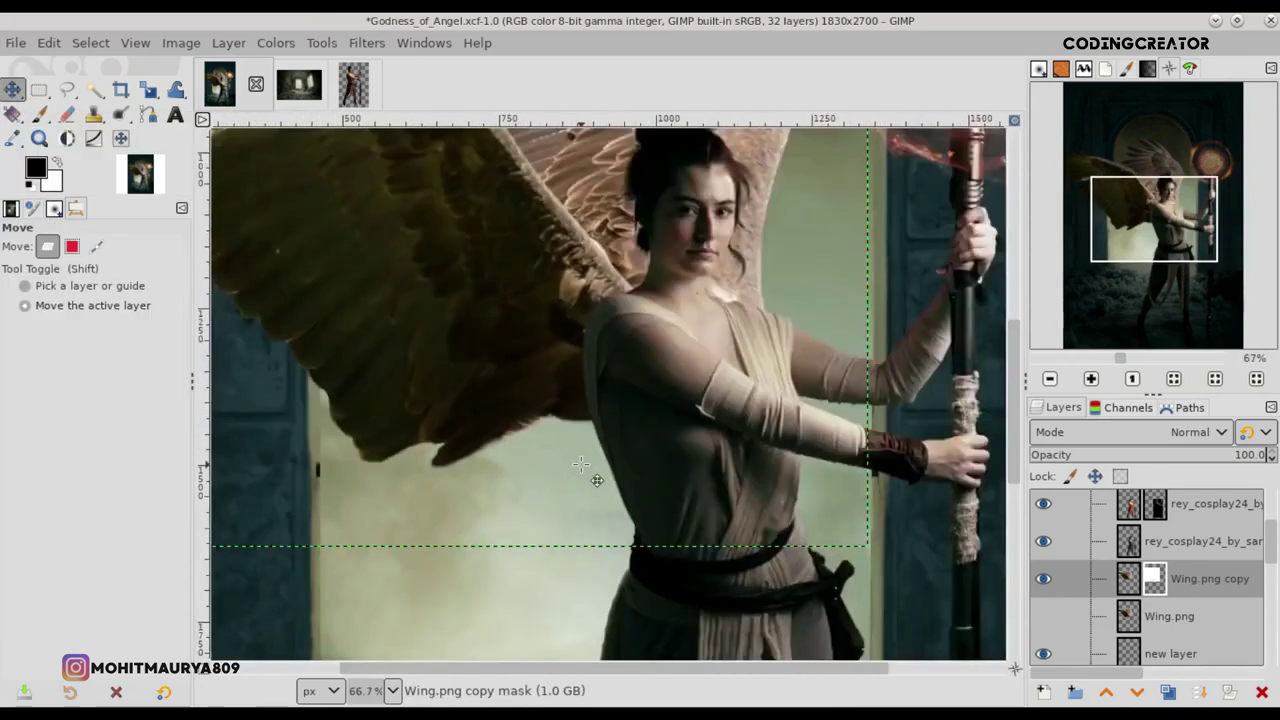
{"action": "left_click", "coordinate": [1120, 587]}
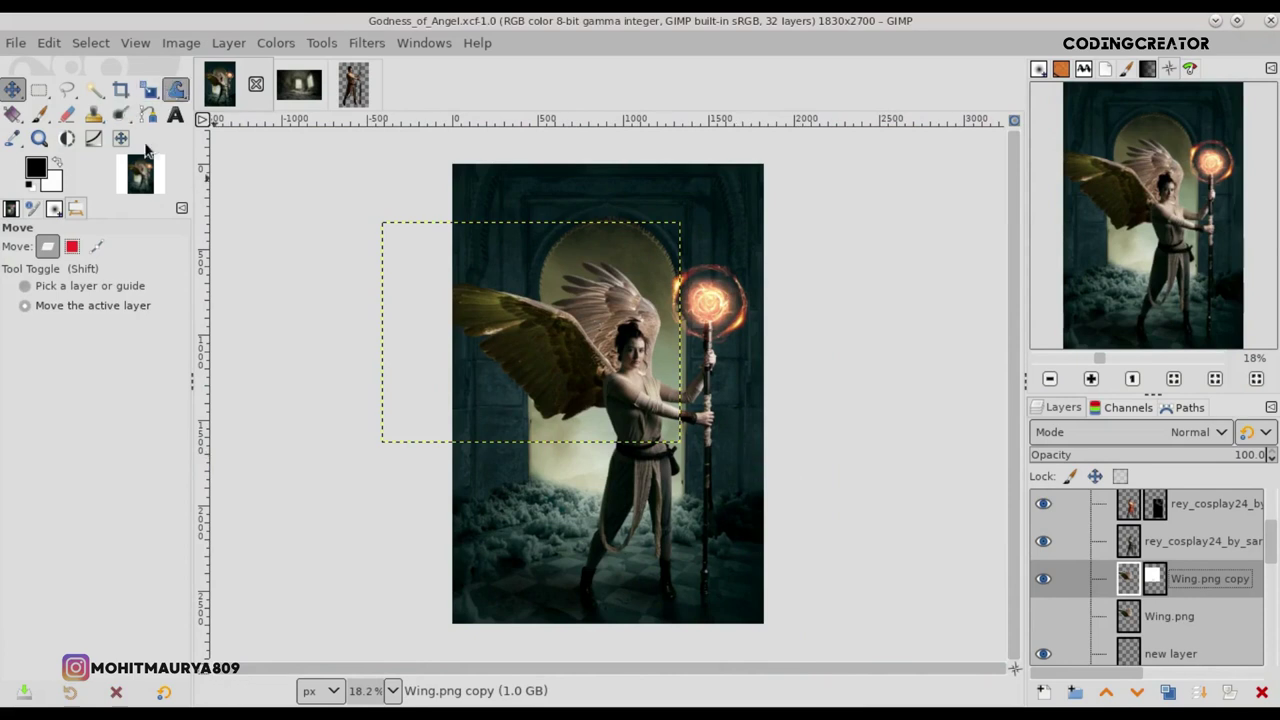
Step: Warp the wing copy: push its lower tip right, reshape near the shoulder, pull its lower edge down
{"action": "key", "text": "shift+w"}
{"action": "scroll", "coordinate": [488, 405], "scroll_direction": "up", "scroll_amount": 3}
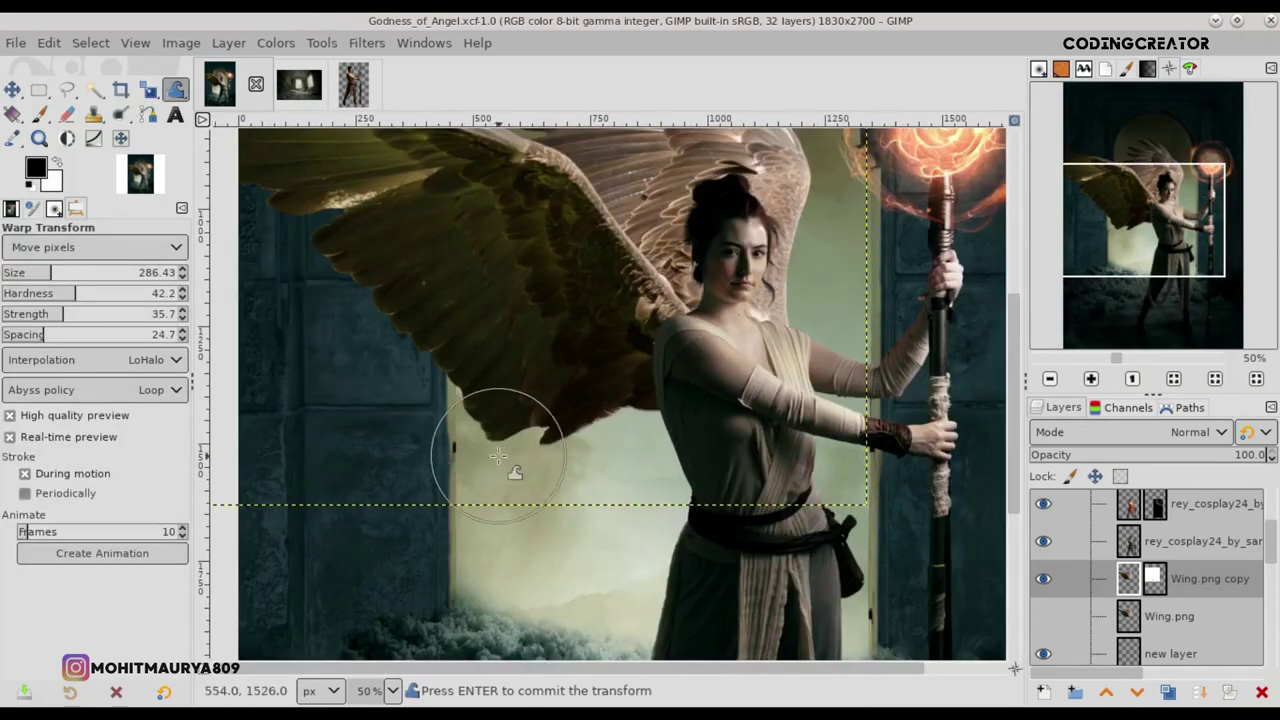
{"action": "left_click_drag", "start_coordinate": [540, 425], "coordinate": [571, 430]}
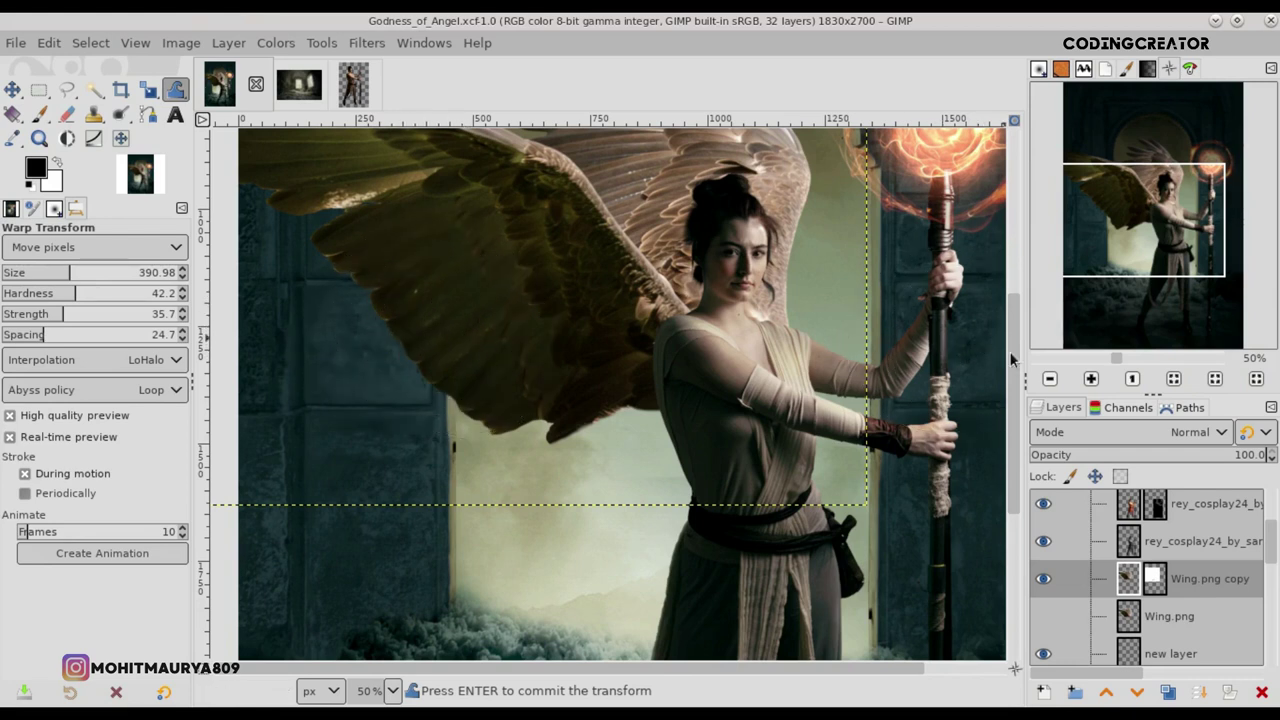
{"action": "scroll", "coordinate": [1010, 360], "scroll_direction": "up", "scroll_amount": 3}
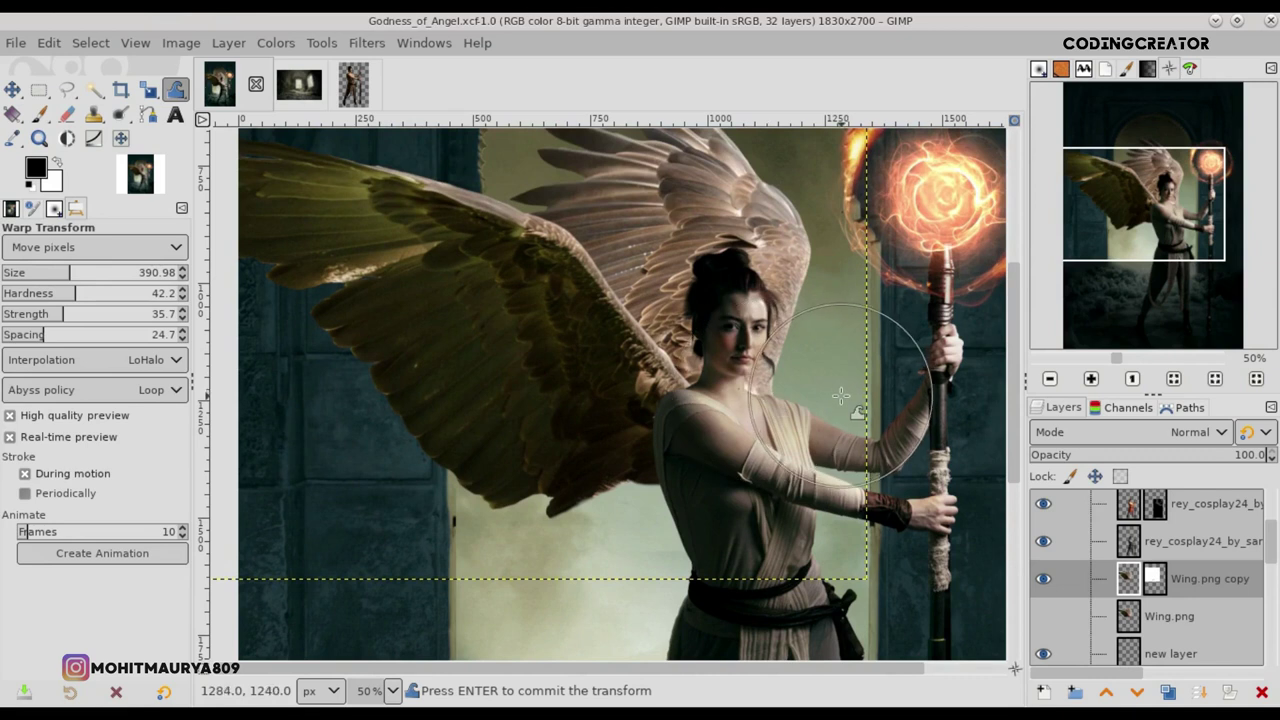
{"action": "left_click", "coordinate": [62, 277]}
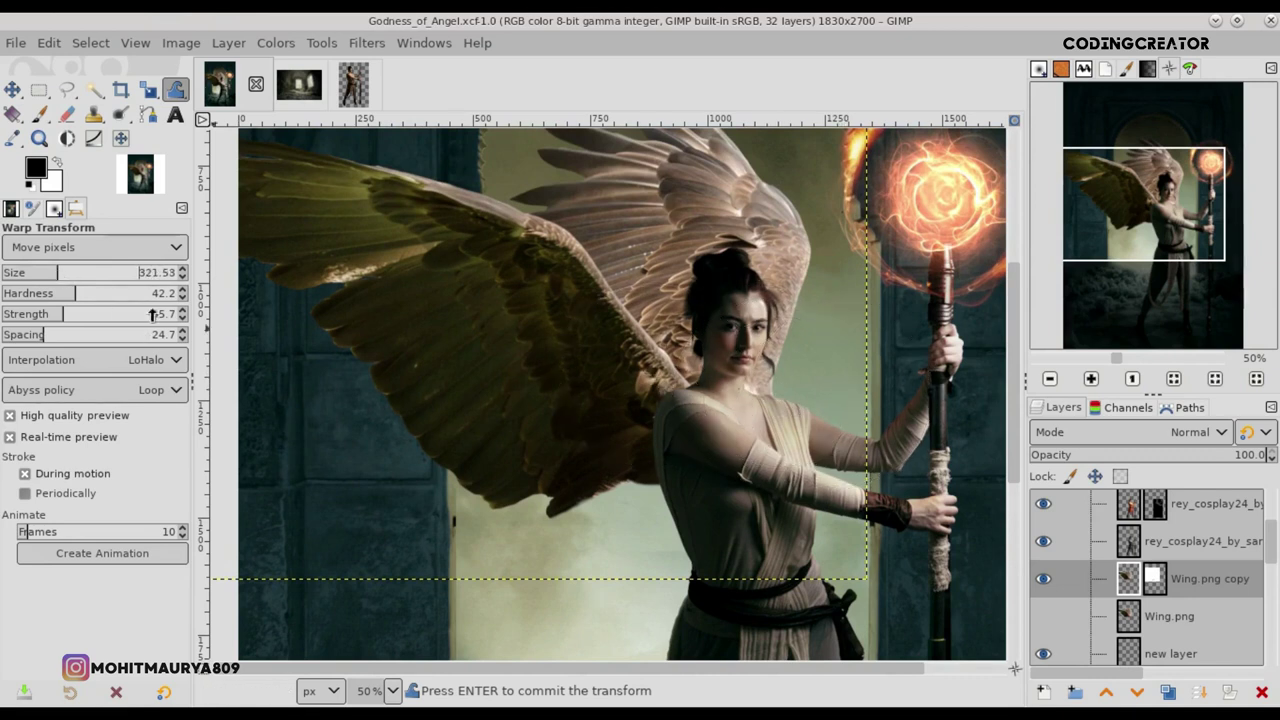
{"action": "left_click_drag", "start_coordinate": [769, 399], "coordinate": [728, 400]}
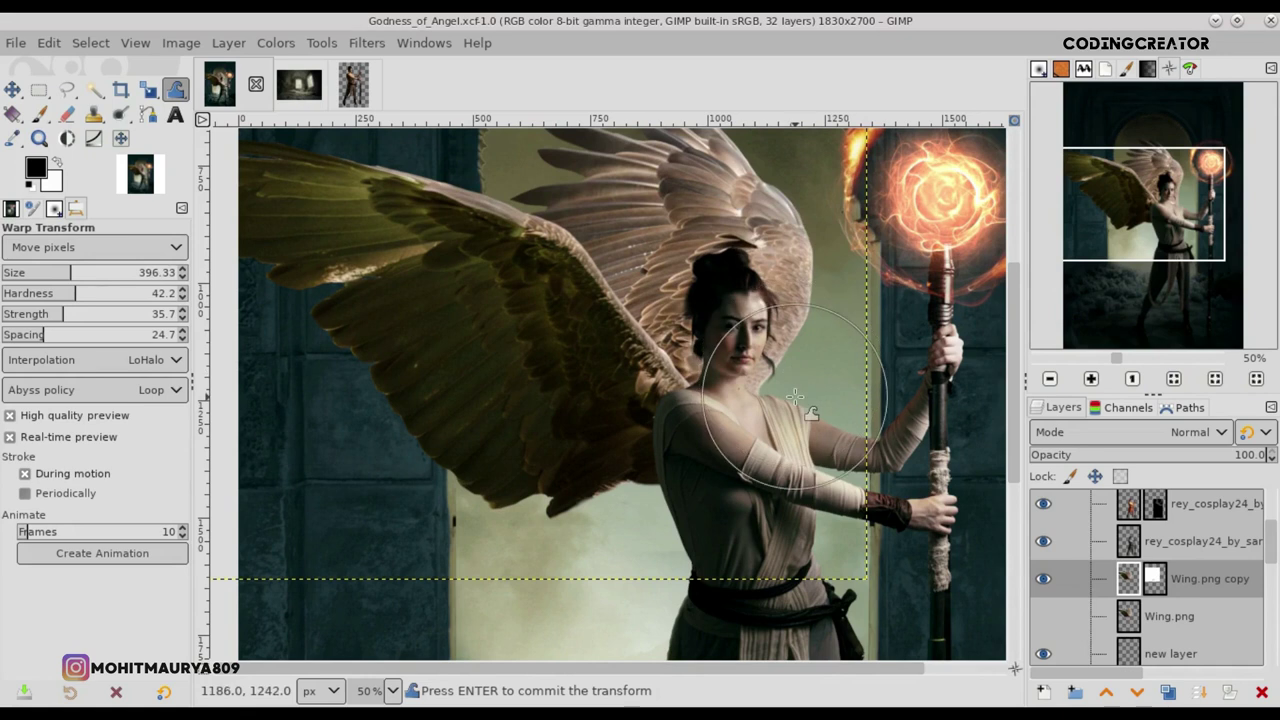
{"action": "left_click_drag", "start_coordinate": [55, 277], "coordinate": [42, 277]}
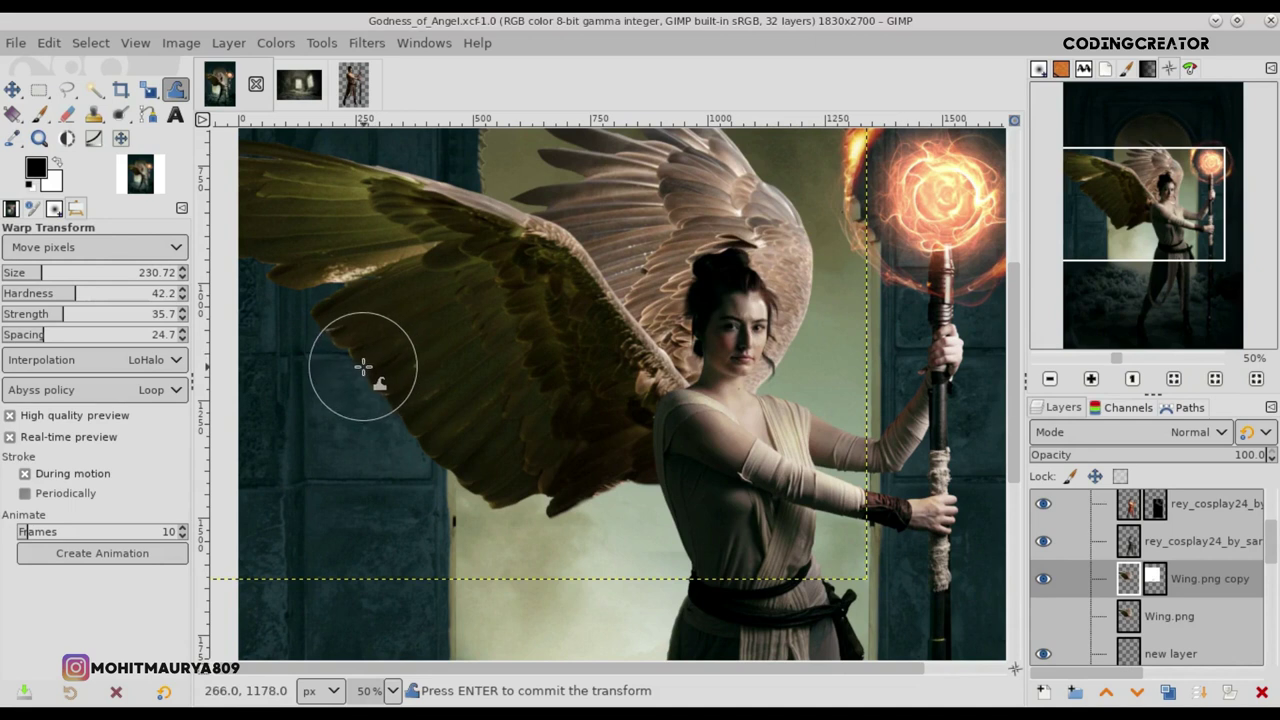
{"action": "mouse_move", "coordinate": [420, 406]}
{"action": "left_mouse_down"}
{"action": "mouse_move", "coordinate": [482, 500]}
{"action": "mouse_move", "coordinate": [517, 498]}
{"action": "left_mouse_up"}
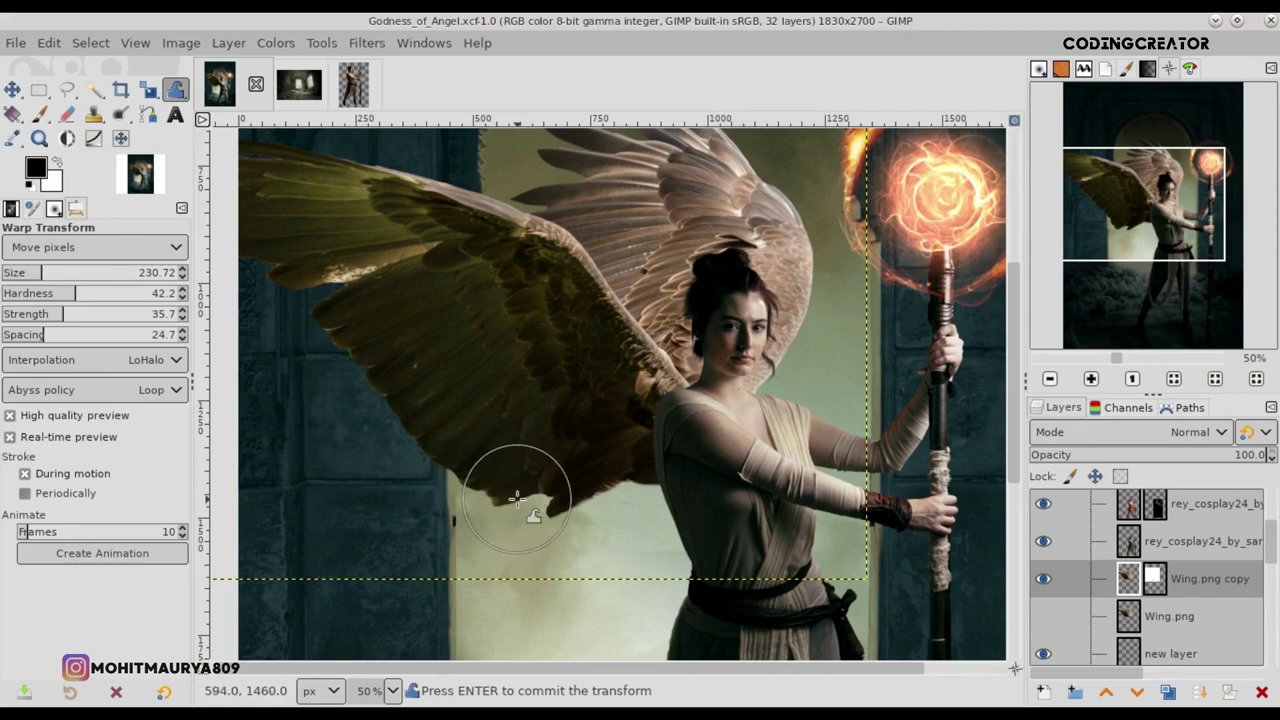
{"action": "scroll", "coordinate": [620, 520], "scroll_direction": "down", "scroll_amount": 3}
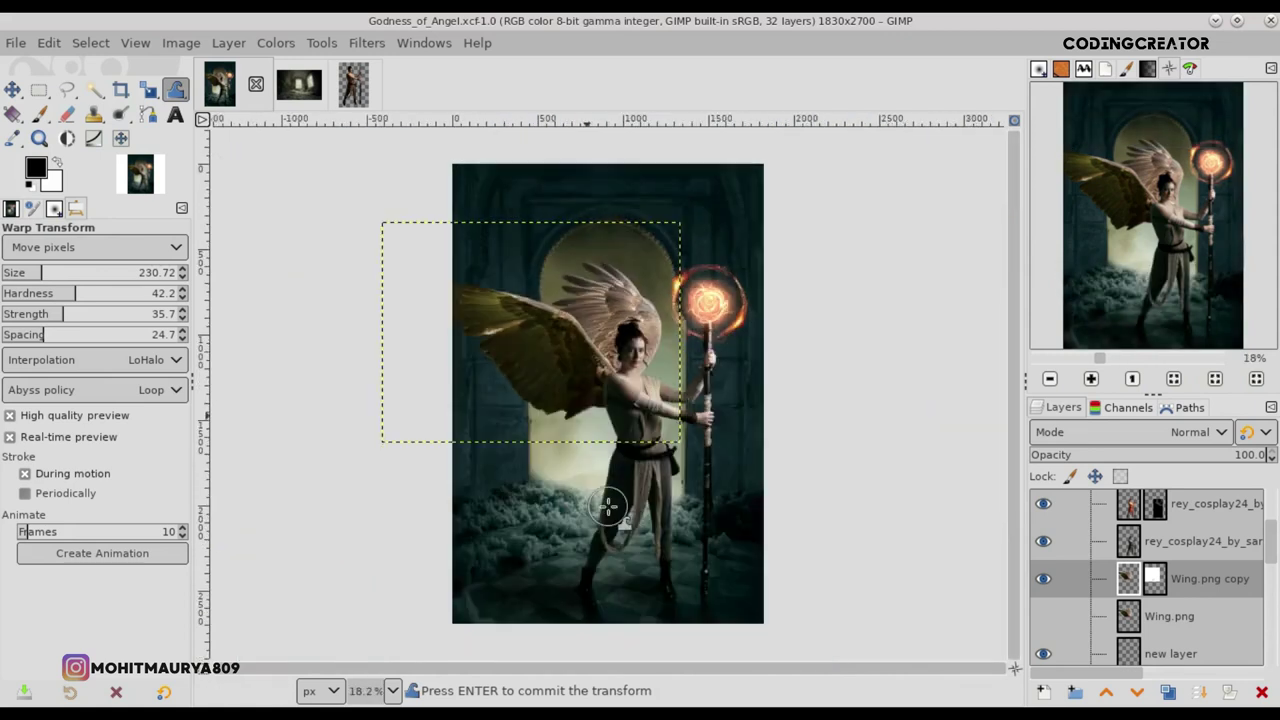
{"action": "key", "text": "m"}
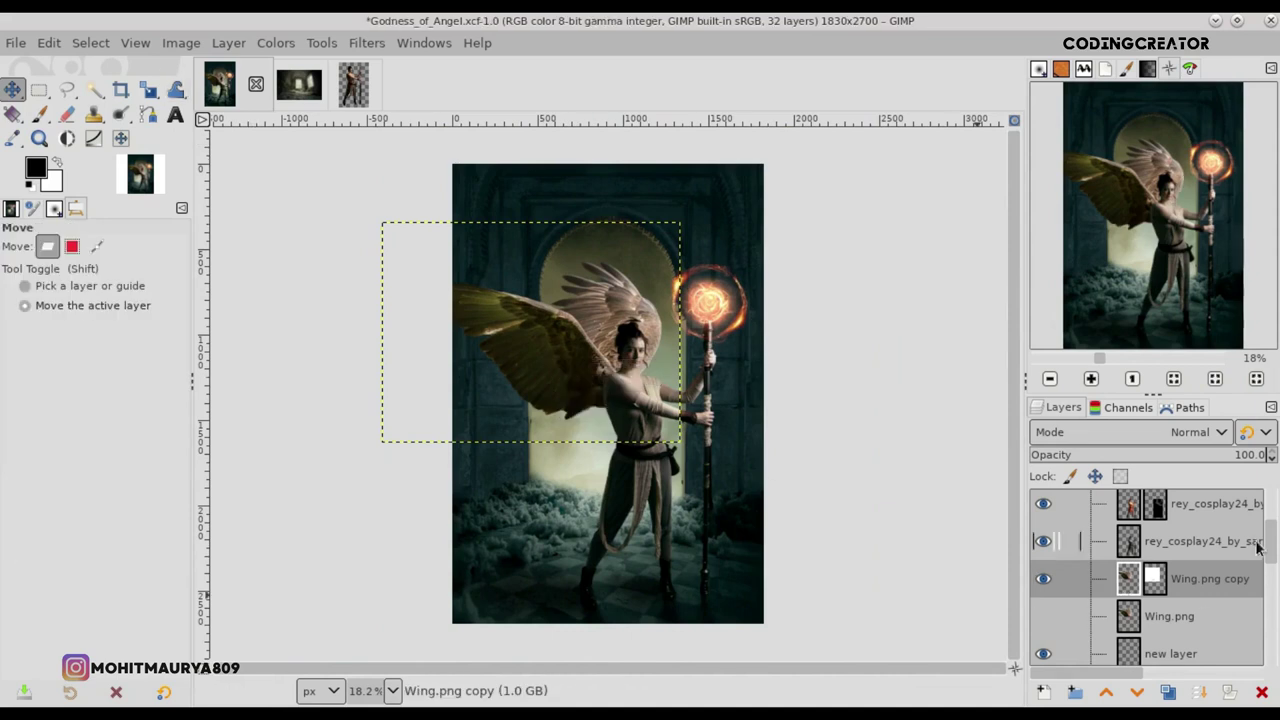
Step: Rename the Visible #2 layer to Background
{"action": "left_click_drag", "start_coordinate": [1261, 546], "coordinate": [1270, 582]}
{"action": "left_click", "coordinate": [1148, 600]}
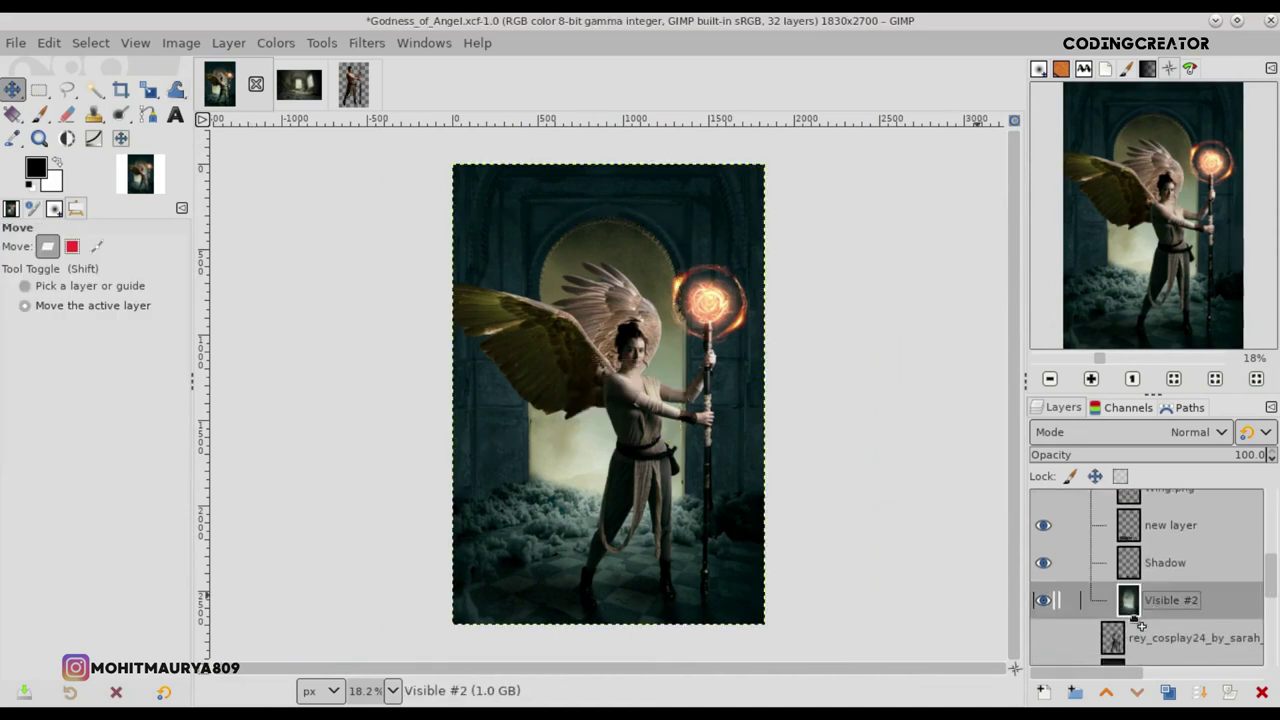
{"action": "double_click", "coordinate": [1156, 601]}
{"action": "type", "text": "Background"}
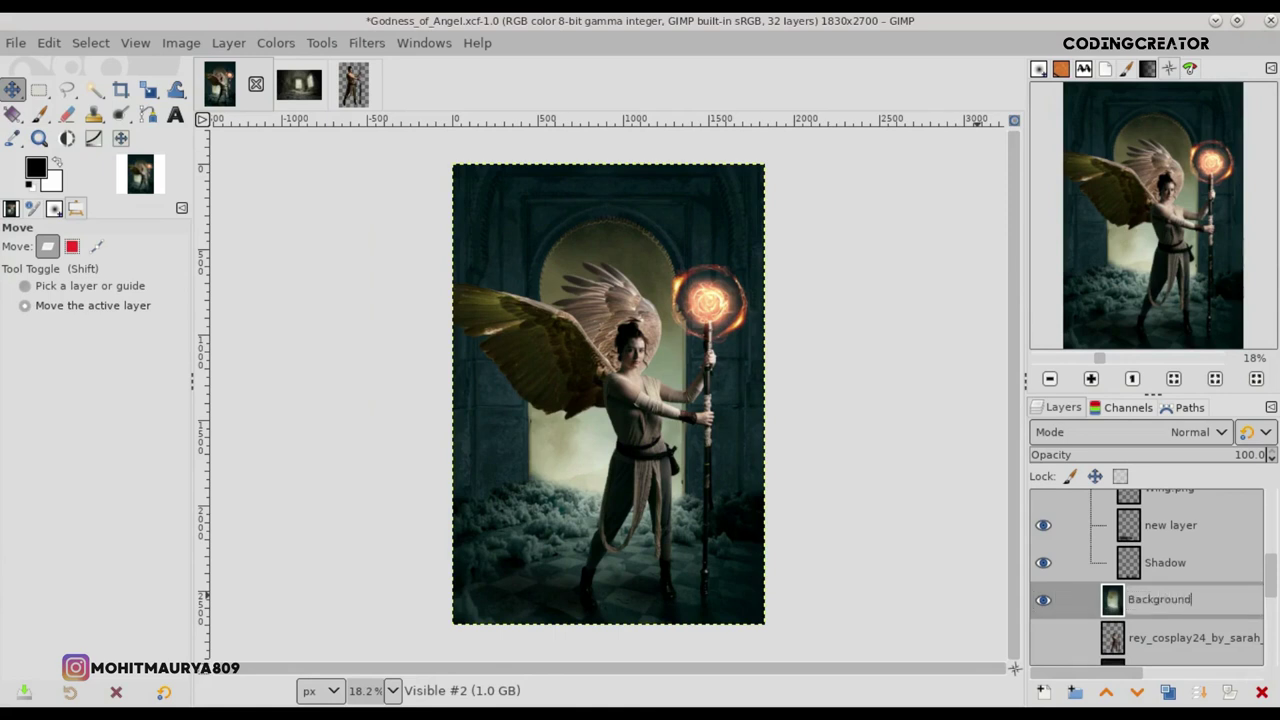
{"action": "key", "text": "Return"}
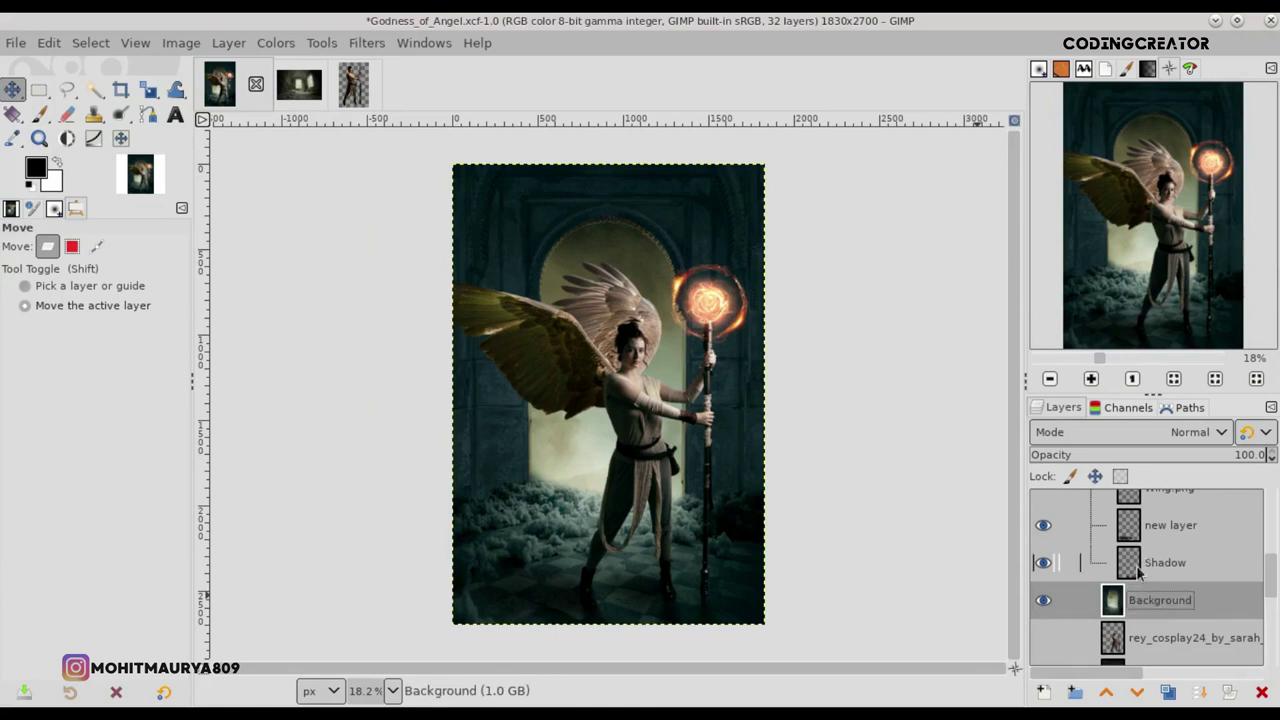
Step: Move the Shadow and new layers out of the group and name the new layer Shadow2
{"action": "left_click_drag", "start_coordinate": [1138, 570], "coordinate": [1150, 585]}
{"action": "left_click_drag", "start_coordinate": [1160, 525], "coordinate": [1166, 548]}
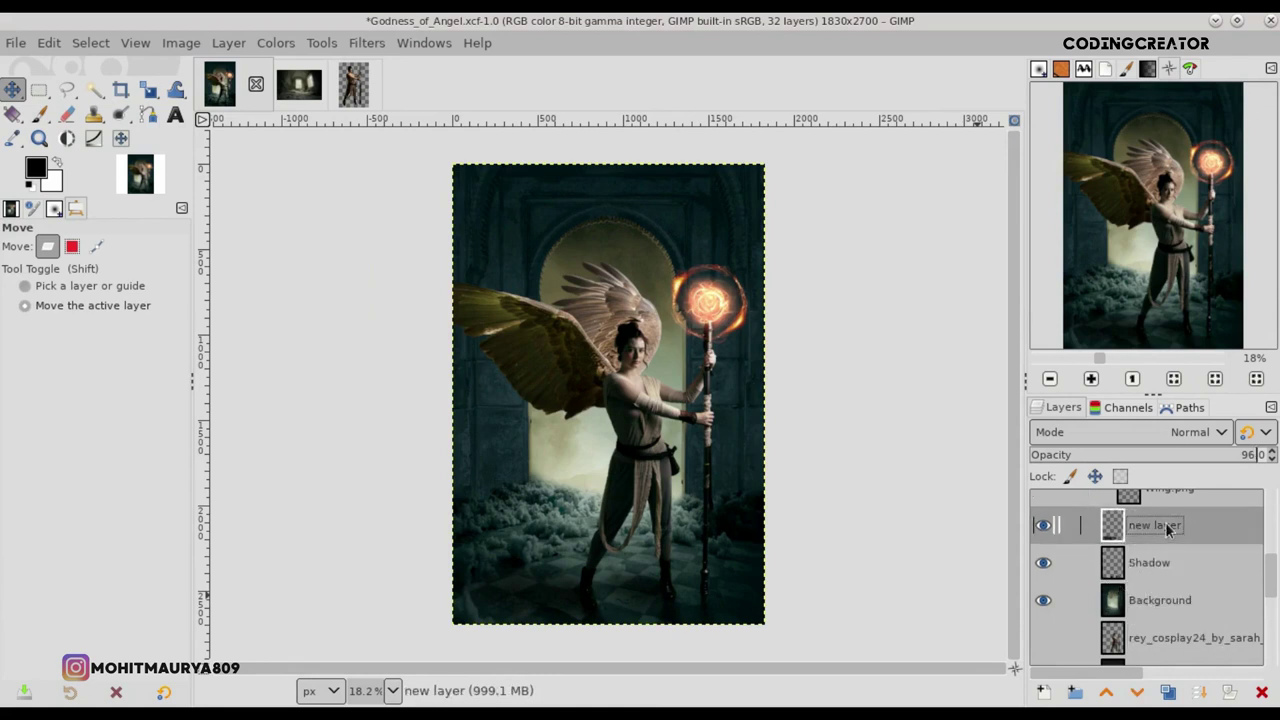
{"action": "double_click", "coordinate": [1166, 525]}
{"action": "type", "text": "Shadow2"}
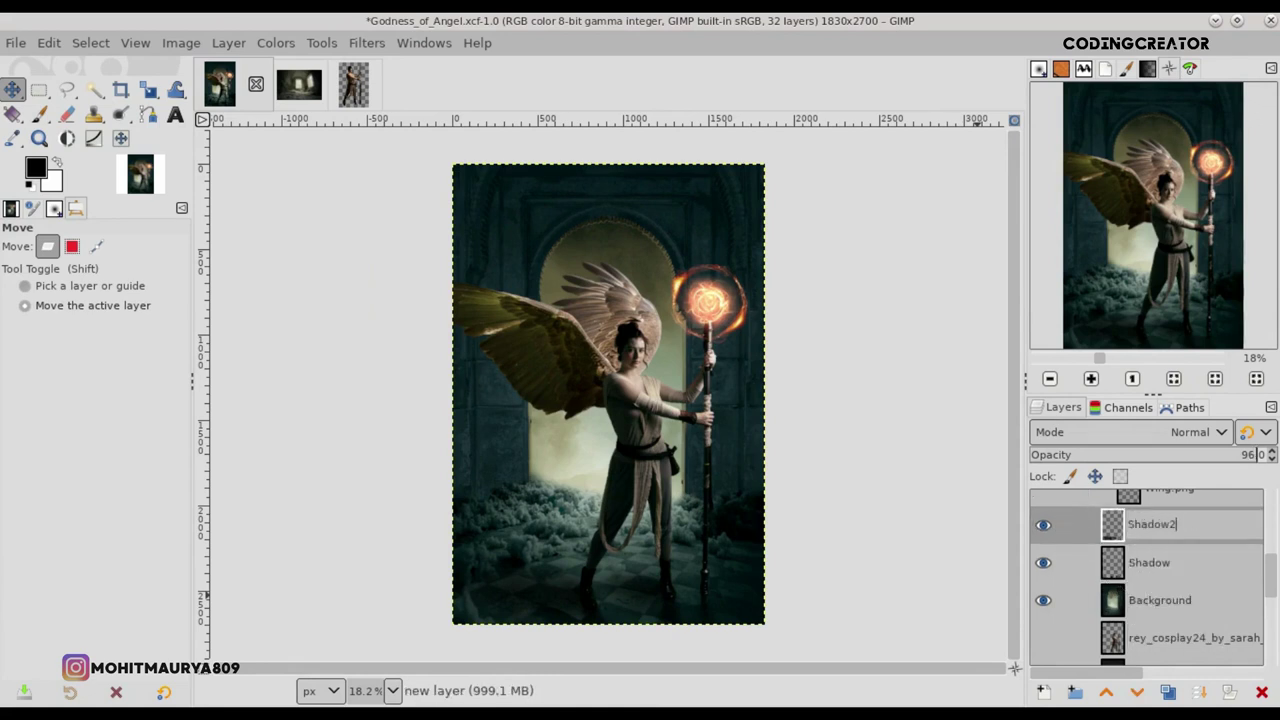
{"action": "key", "text": "Return"}
Step: Drag the Wing.png and Wing.png copy layers below the woman's layer group
{"action": "scroll", "coordinate": [1266, 586], "scroll_direction": "up", "scroll_amount": 2}
{"action": "left_click_drag", "start_coordinate": [1205, 575], "coordinate": [1135, 592]}
{"action": "mouse_move", "coordinate": [1200, 536]}
{"action": "left_mouse_down"}
{"action": "mouse_move", "coordinate": [1155, 585]}
{"action": "mouse_move", "coordinate": [1260, 557]}
{"action": "left_mouse_up"}
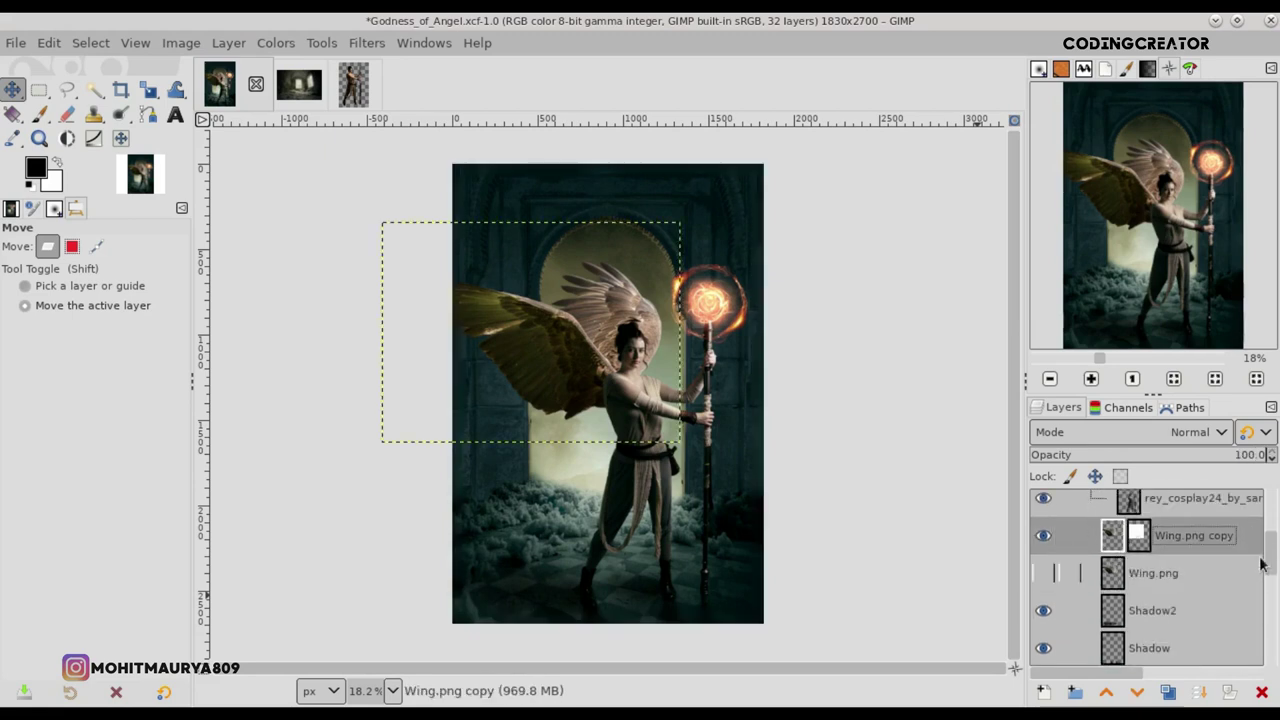
{"action": "scroll", "coordinate": [1272, 537], "scroll_direction": "up", "scroll_amount": 2}
{"action": "scroll", "coordinate": [1272, 537], "scroll_direction": "up", "scroll_amount": 3}
Step: Rename the woman's layer group to Girl and select the Wing.png copy layer
{"action": "left_click", "coordinate": [1090, 508]}
{"action": "left_click", "coordinate": [1173, 508]}
{"action": "double_click", "coordinate": [1173, 508]}
{"action": "type", "text": "Girl"}
{"action": "key", "text": "Return"}
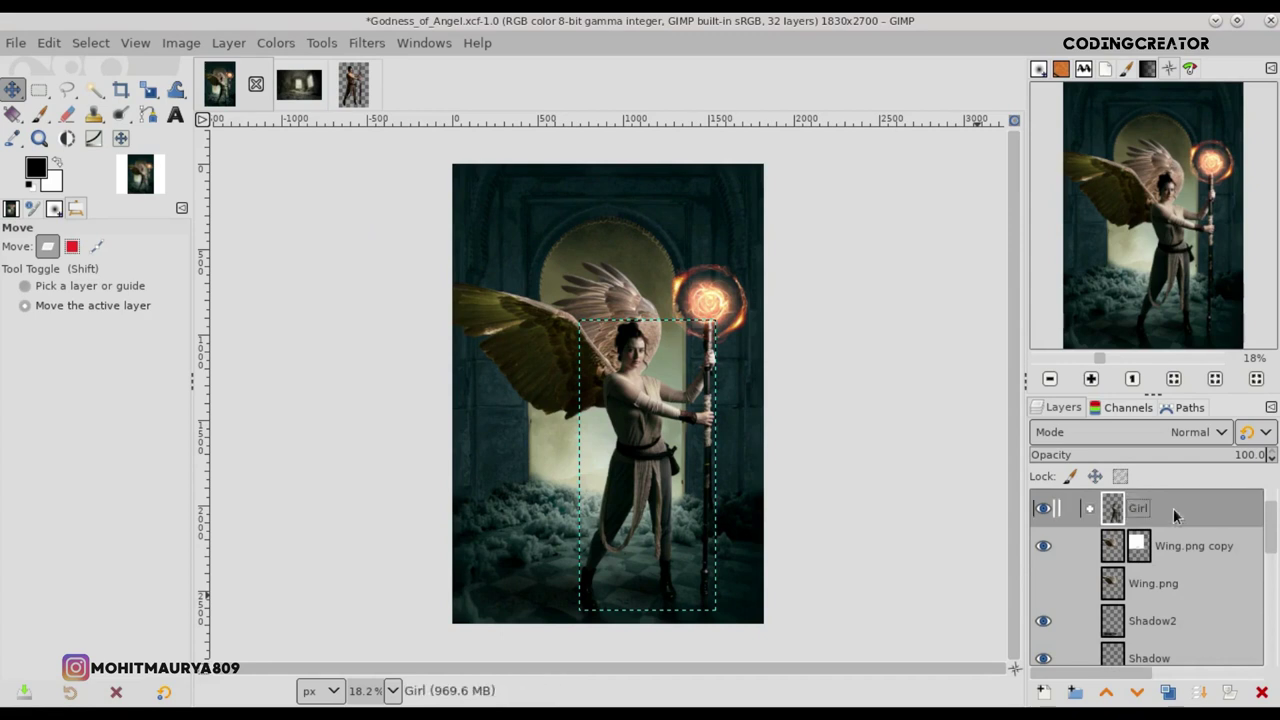
{"action": "scroll", "coordinate": [1268, 540], "scroll_direction": "up", "scroll_amount": 1}
{"action": "scroll", "coordinate": [1270, 548], "scroll_direction": "down", "scroll_amount": 2}
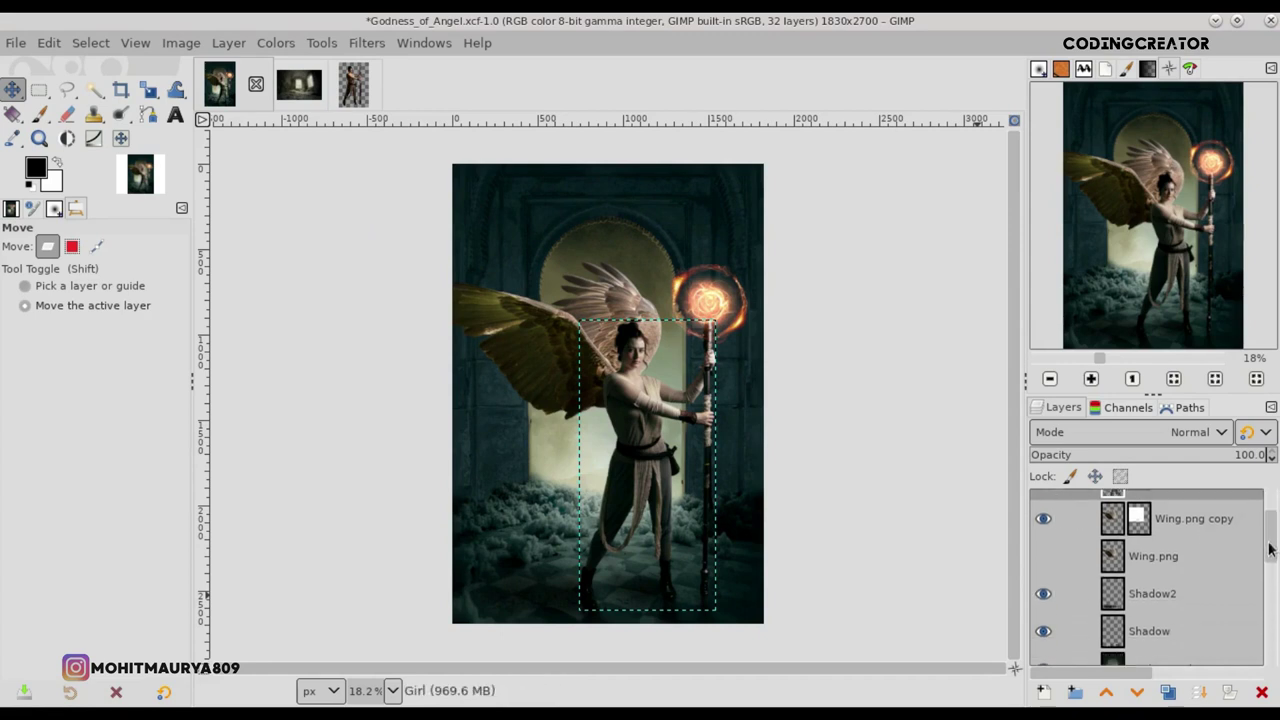
{"action": "left_click", "coordinate": [1105, 522]}
{"action": "scroll", "coordinate": [1105, 540], "scroll_direction": "up", "scroll_amount": 2}
Step: Duplicate Wing.png copy and darken it with Levels: input black 10, gamma 0.98, output white 169
{"action": "key", "text": "ctrl+s"}
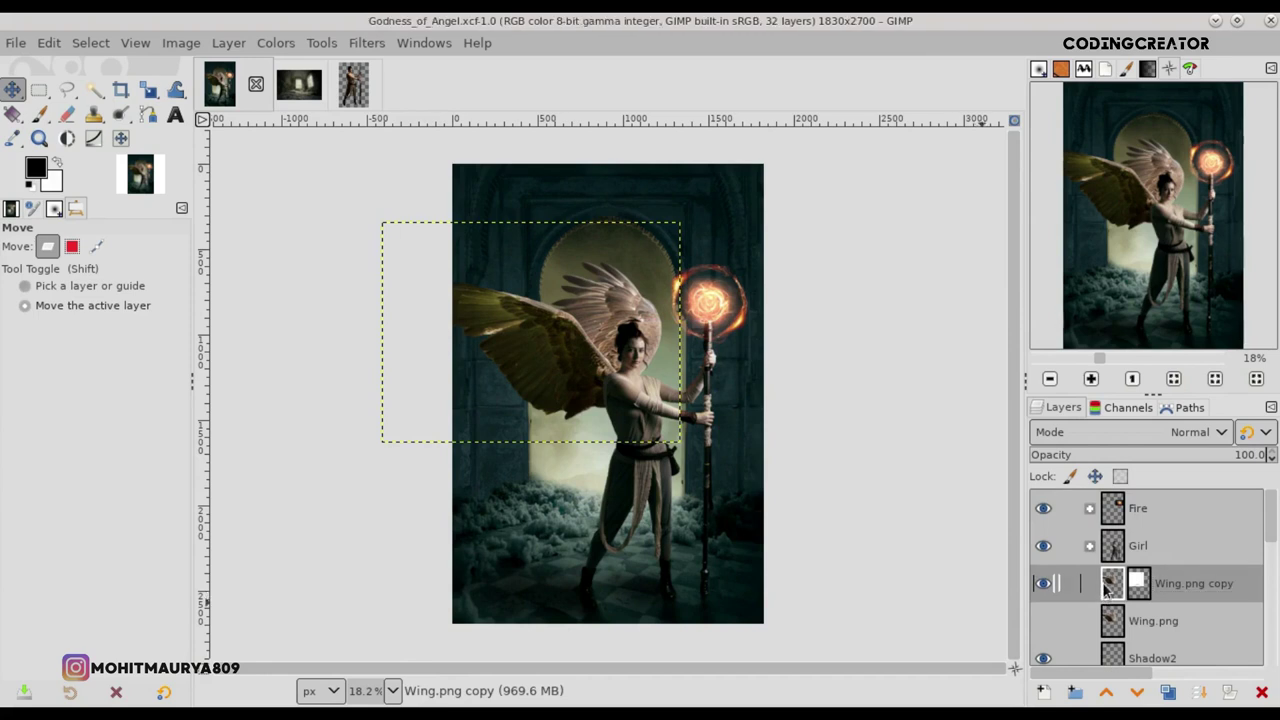
{"action": "left_click", "coordinate": [1168, 692]}
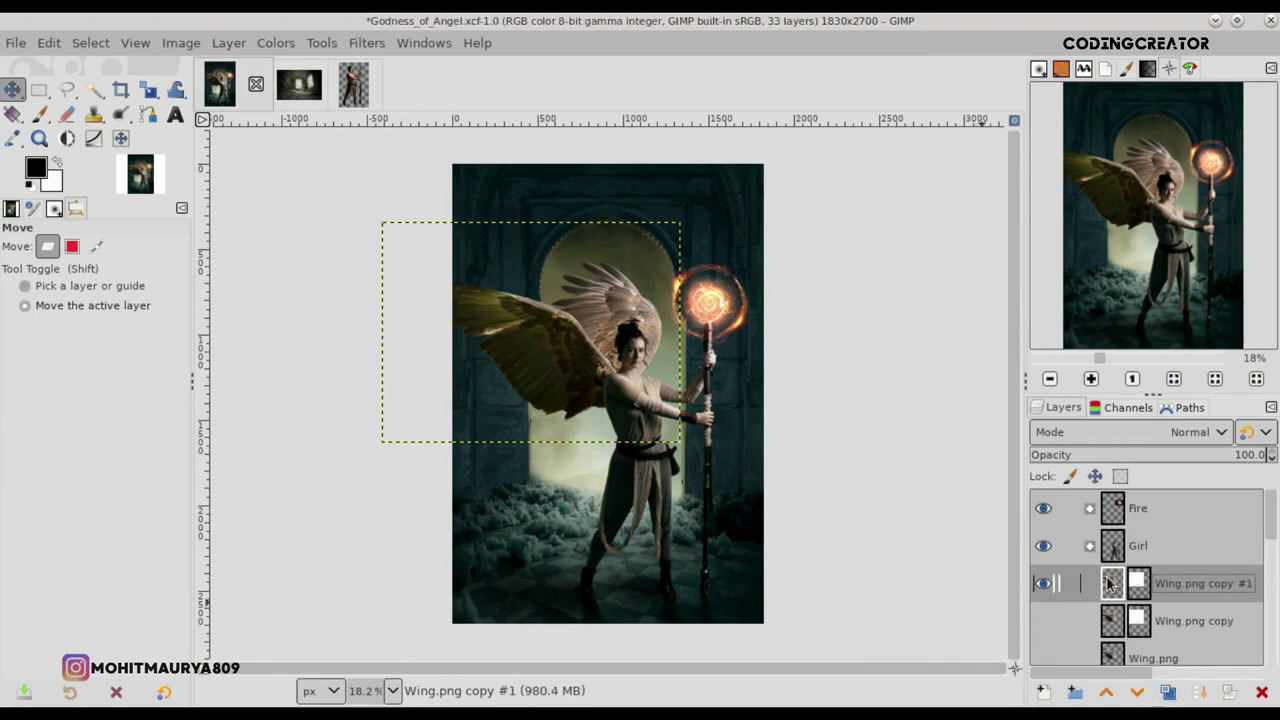
{"action": "left_click", "coordinate": [275, 42]}
{"action": "left_click", "coordinate": [300, 254]}
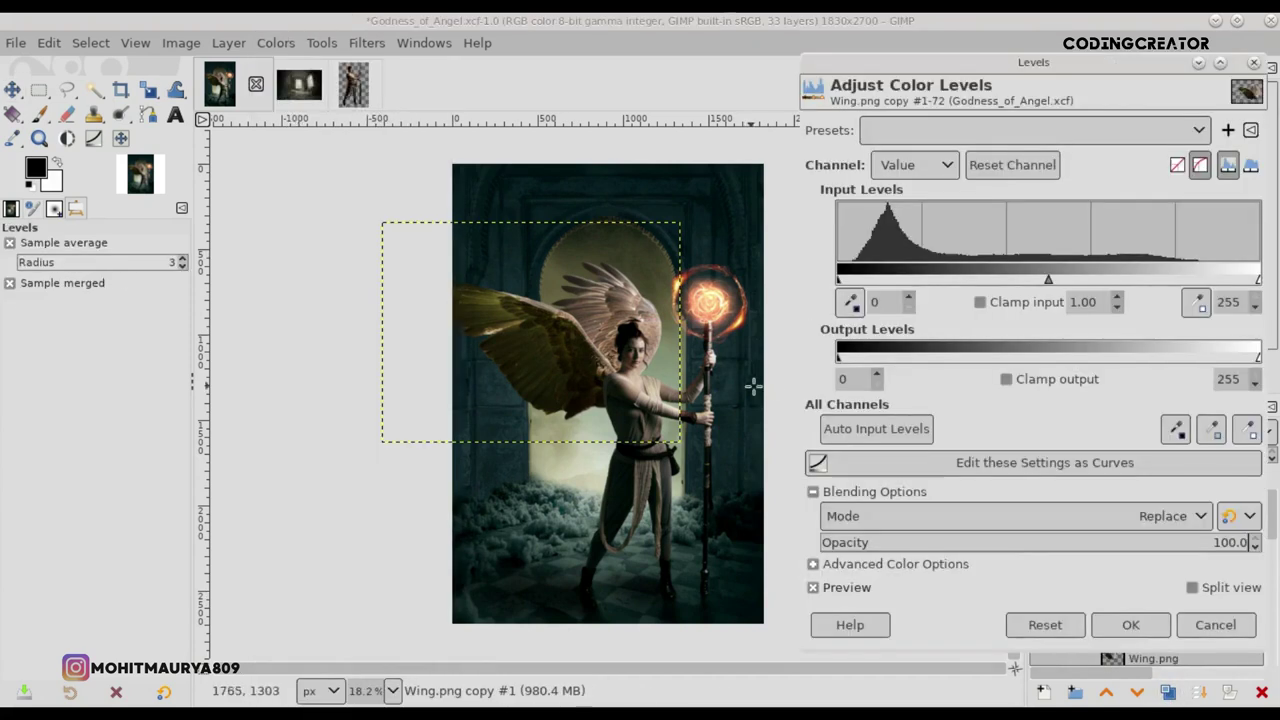
{"action": "left_click_drag", "start_coordinate": [838, 280], "coordinate": [841, 281]}
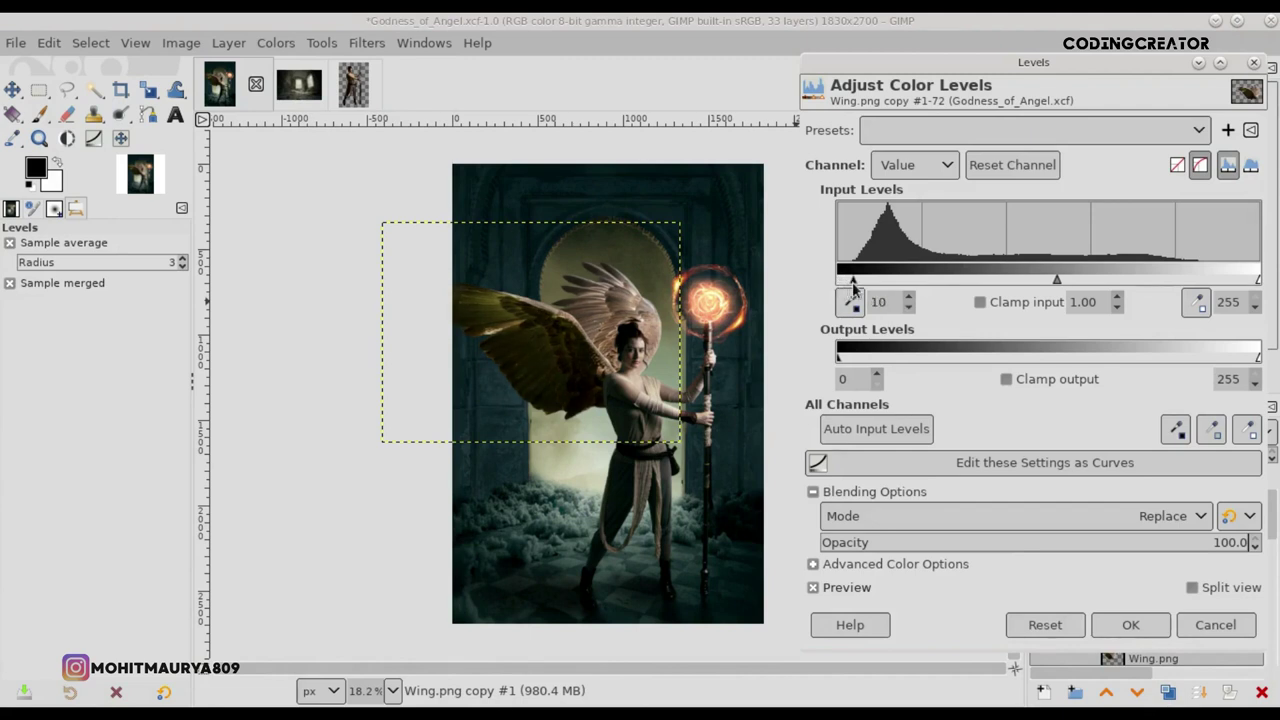
{"action": "left_click", "coordinate": [1117, 307]}
{"action": "left_click", "coordinate": [1117, 307]}
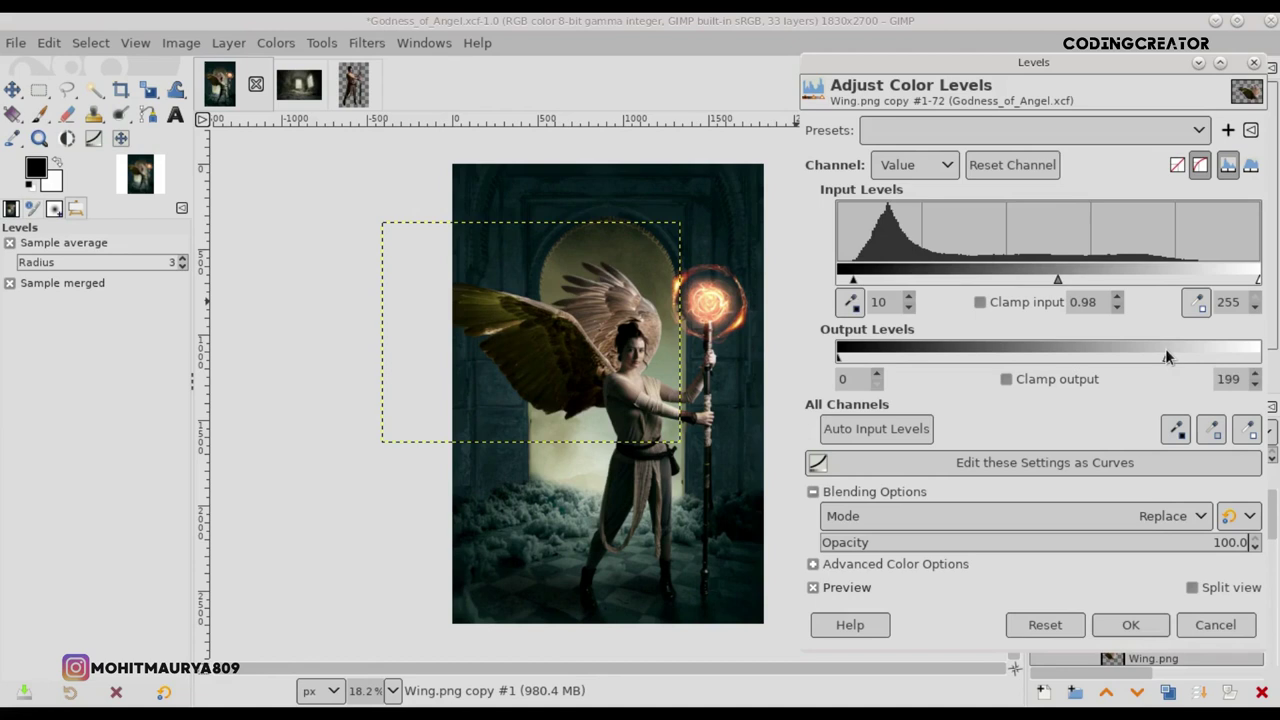
{"action": "left_click_drag", "start_coordinate": [1167, 357], "coordinate": [1117, 360]}
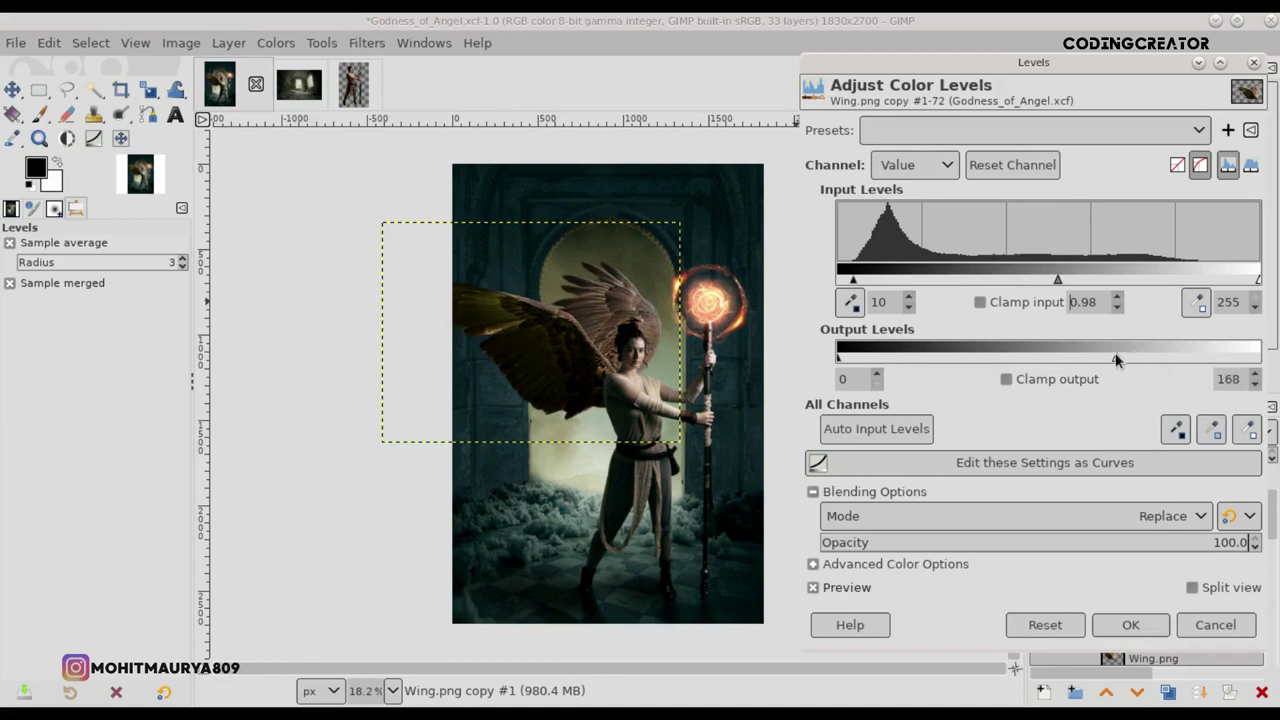
{"action": "left_click_drag", "start_coordinate": [1116, 358], "coordinate": [1118, 358]}
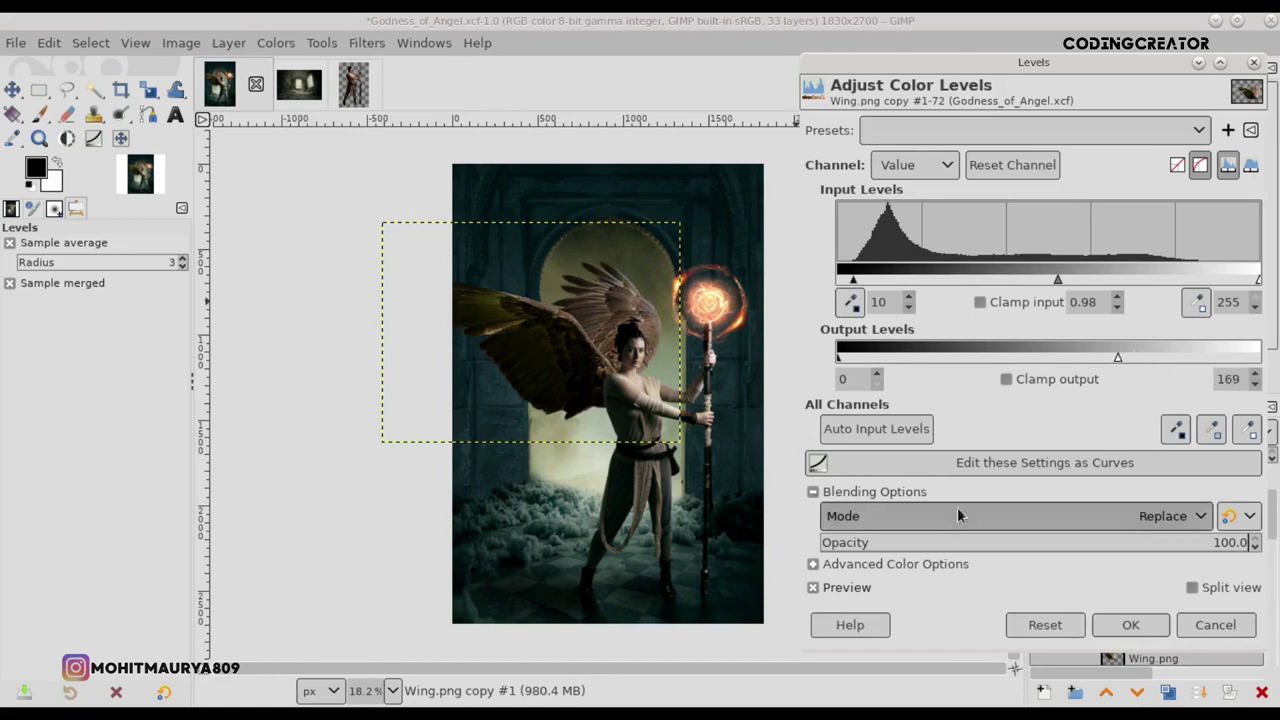
{"action": "left_click", "coordinate": [857, 588]}
{"action": "left_click", "coordinate": [857, 588]}
{"action": "left_click", "coordinate": [857, 588]}
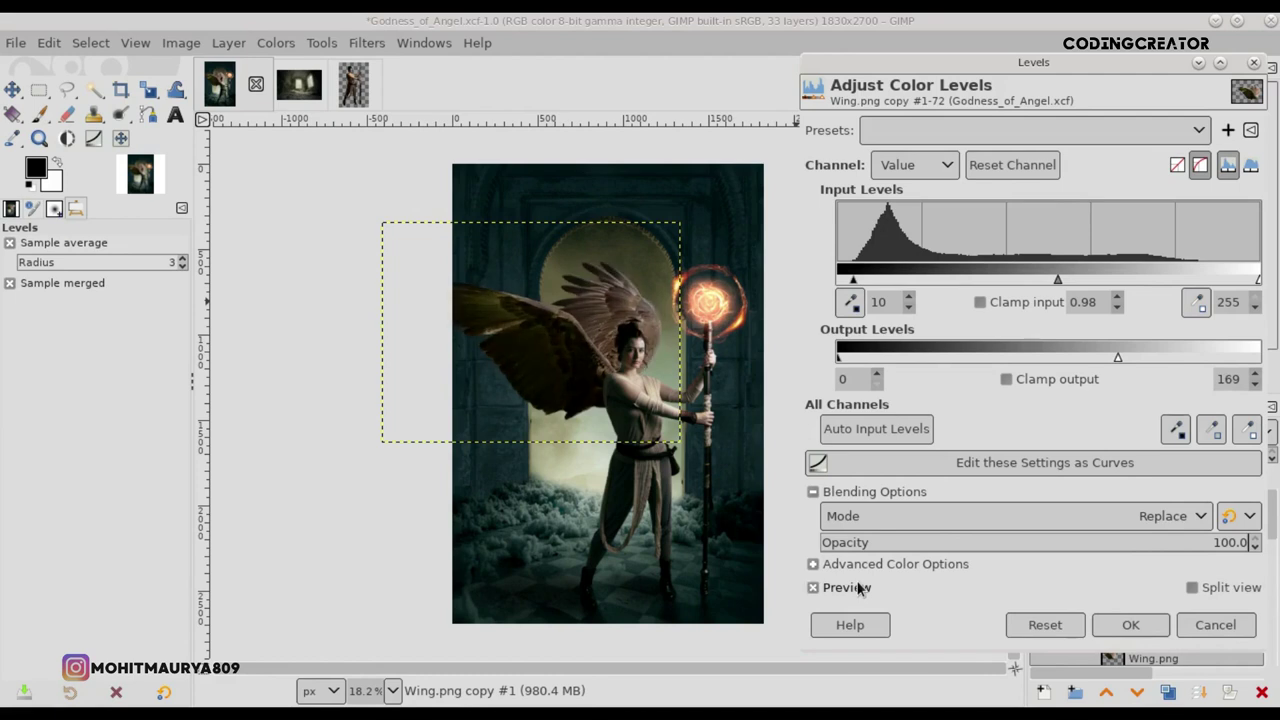
{"action": "left_click", "coordinate": [1128, 625]}
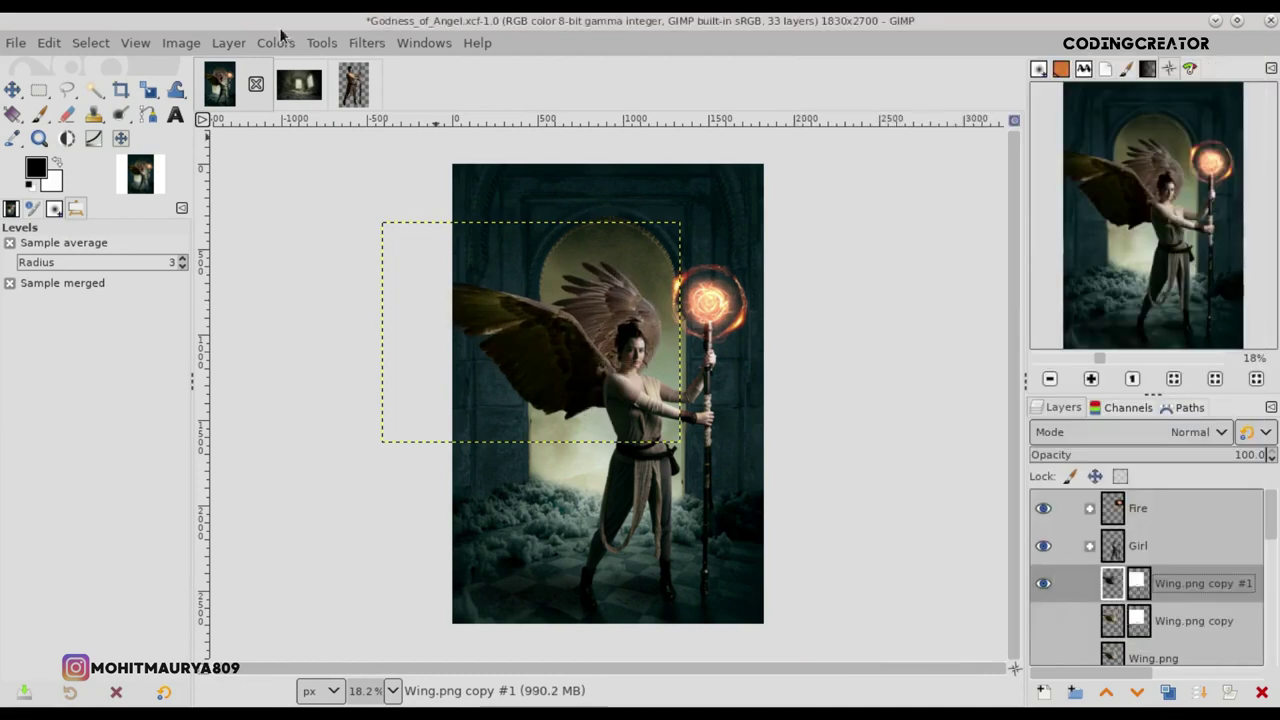
Step: Desaturate the wing copy with Hue-Saturation to about -48.8 saturation and save
{"action": "left_click", "coordinate": [275, 43]}
{"action": "left_click", "coordinate": [330, 141]}
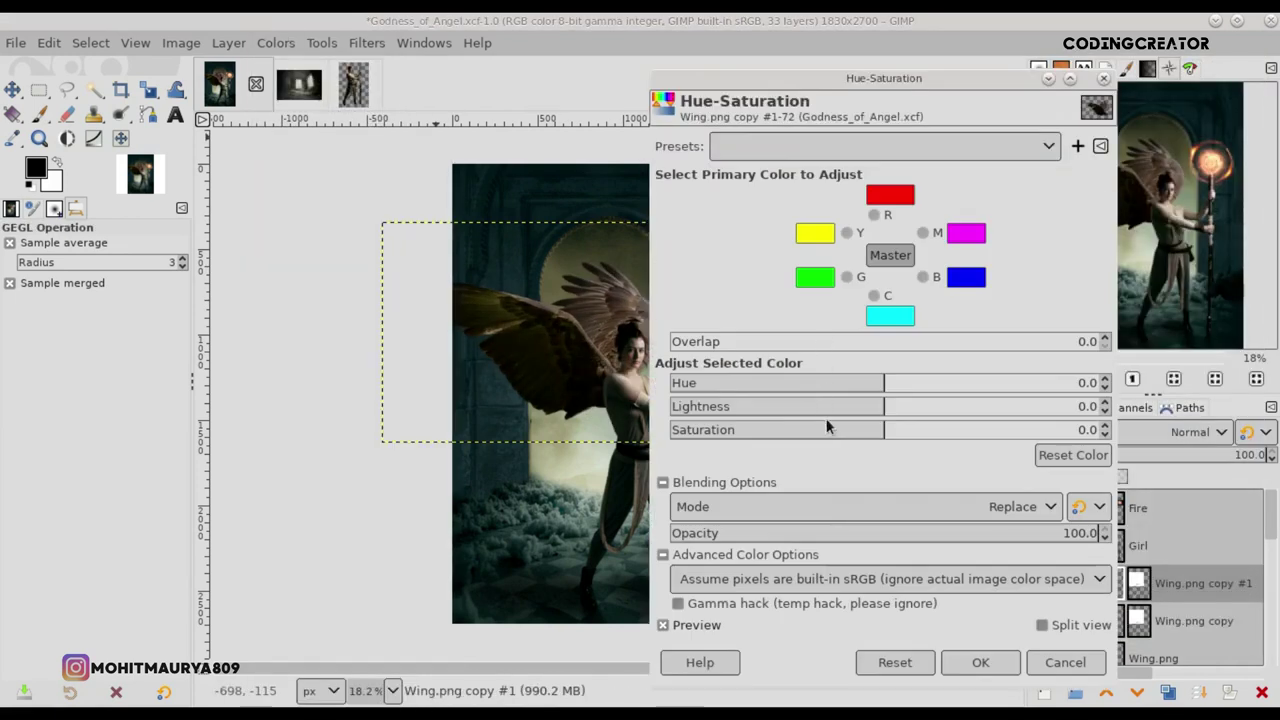
{"action": "left_click_drag", "start_coordinate": [829, 429], "coordinate": [731, 429]}
{"action": "left_click_drag", "start_coordinate": [853, 80], "coordinate": [975, 78]}
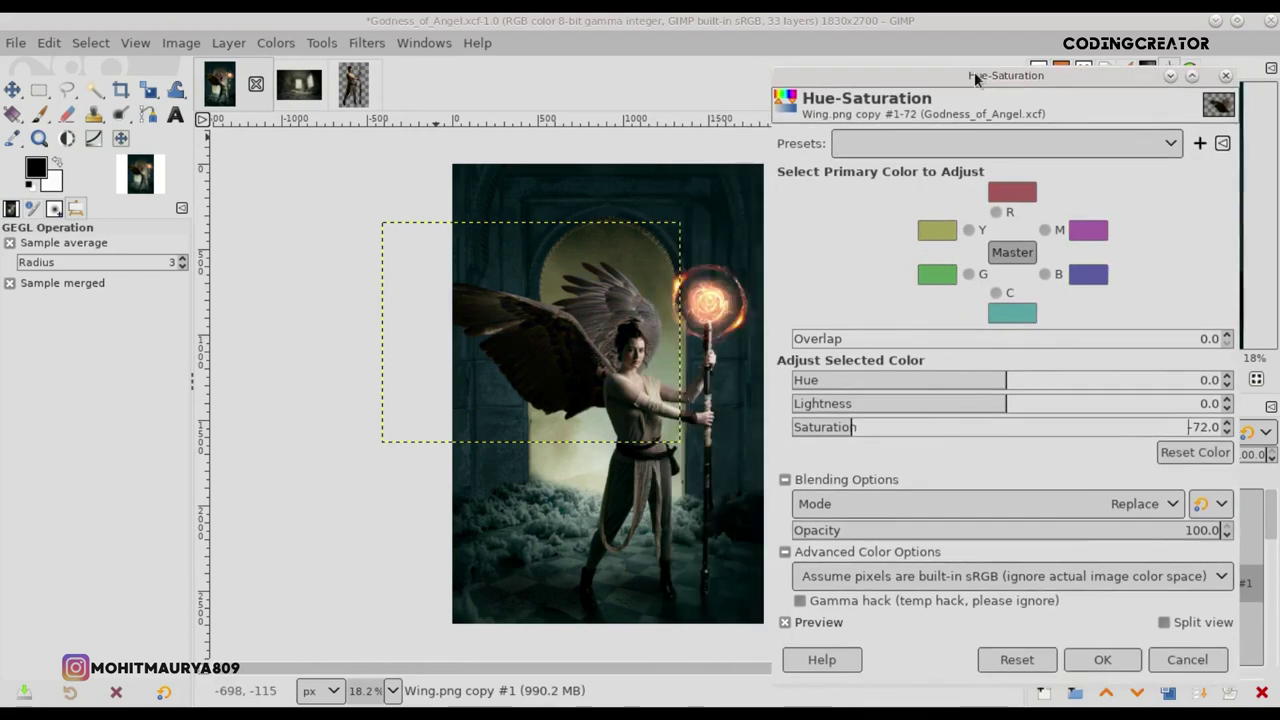
{"action": "left_click_drag", "start_coordinate": [896, 437], "coordinate": [898, 437]}
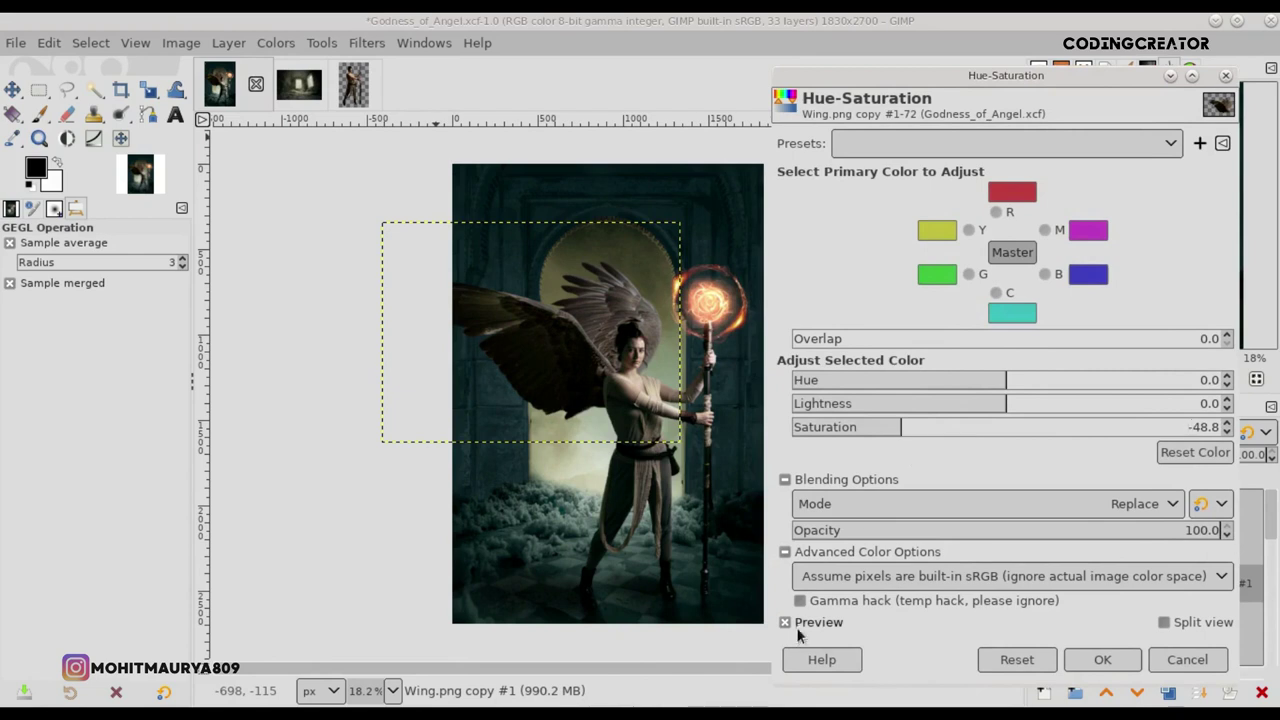
{"action": "left_click", "coordinate": [1102, 659]}
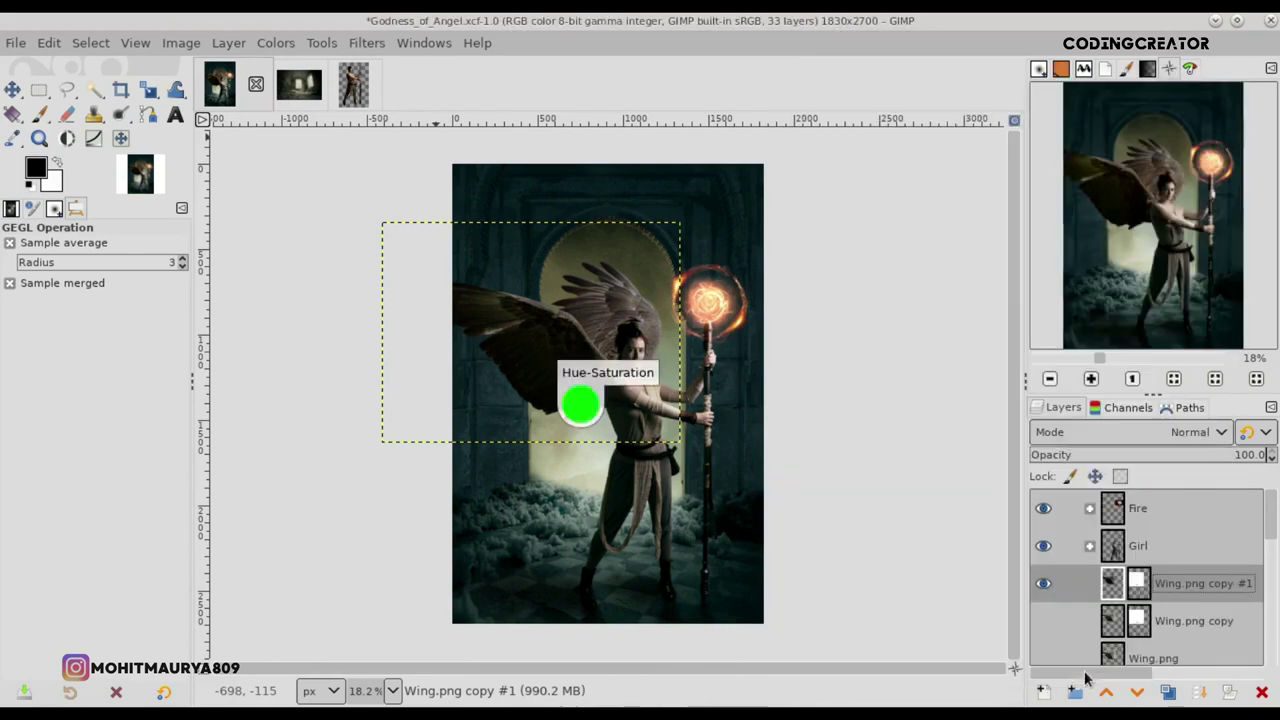
{"action": "key", "text": "ctrl+s"}
Step: Apply a second Hue-Saturation pass at about -51.4 saturation and save
{"action": "left_click", "coordinate": [275, 43]}
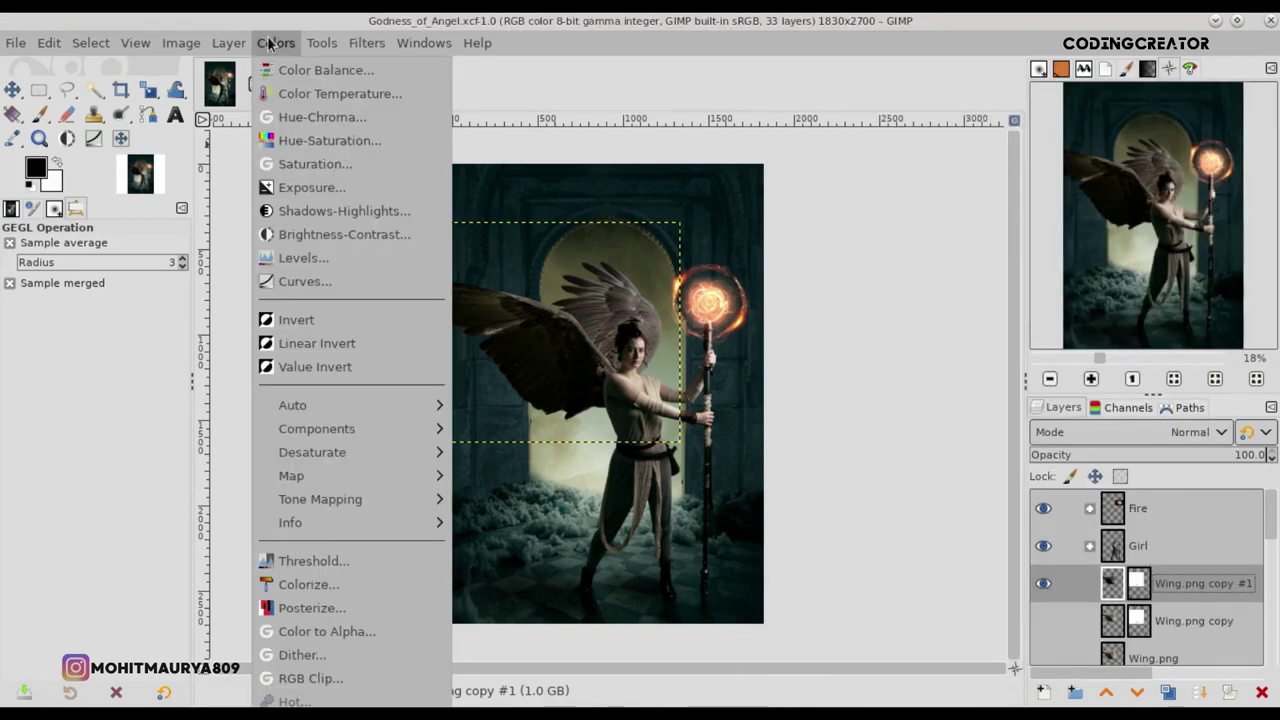
{"action": "left_click", "coordinate": [322, 141]}
{"action": "left_click_drag", "start_coordinate": [975, 427], "coordinate": [883, 432]}
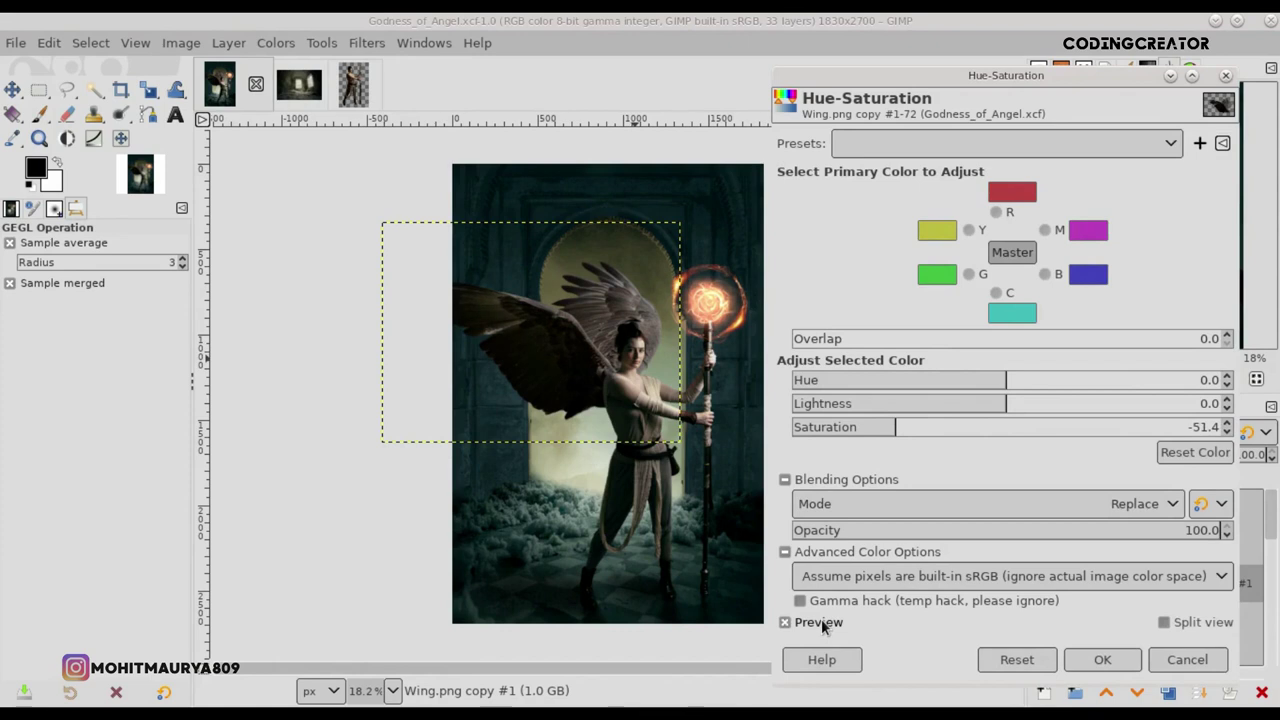
{"action": "left_click", "coordinate": [1102, 659]}
{"action": "key", "text": "ctrl+s"}
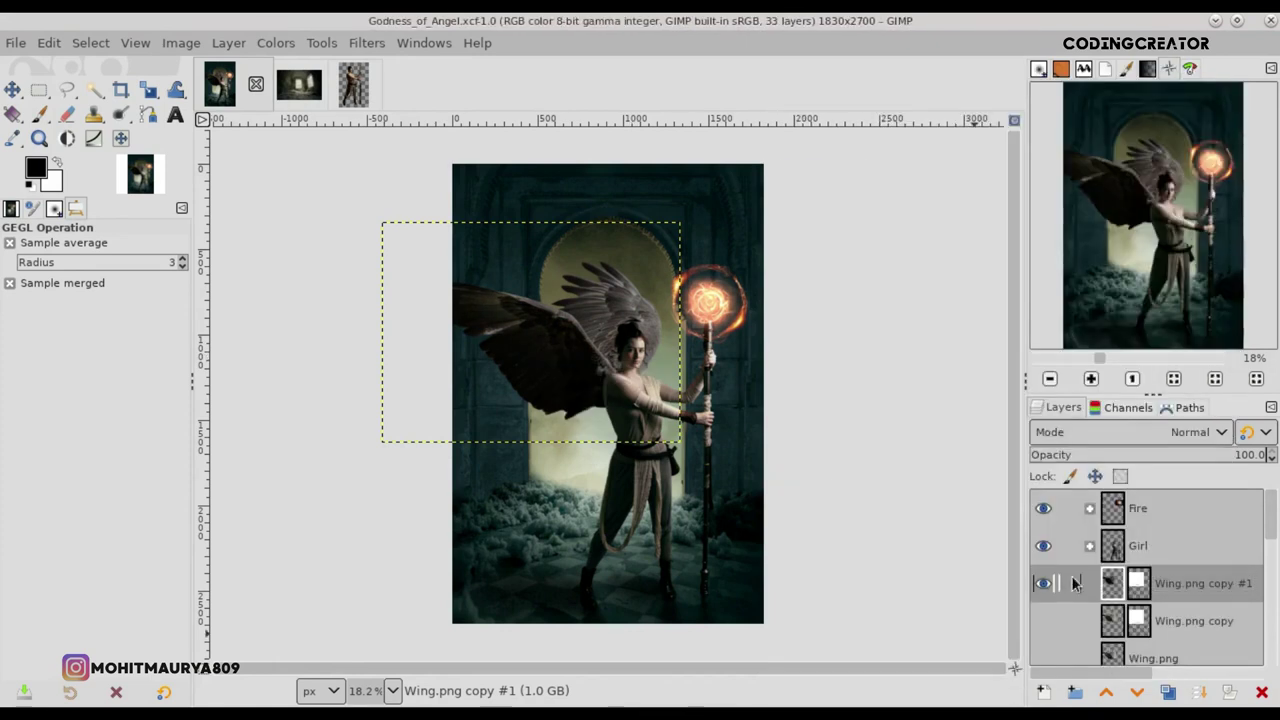
{"action": "left_click", "coordinate": [275, 43]}
Step: Apply Color Balance: shadows Cyan-Red -6.3, midtones Cyan-Red -12.2 and Yellow-Blue 8.0, without preserving luminosity
{"action": "left_click", "coordinate": [300, 70]}
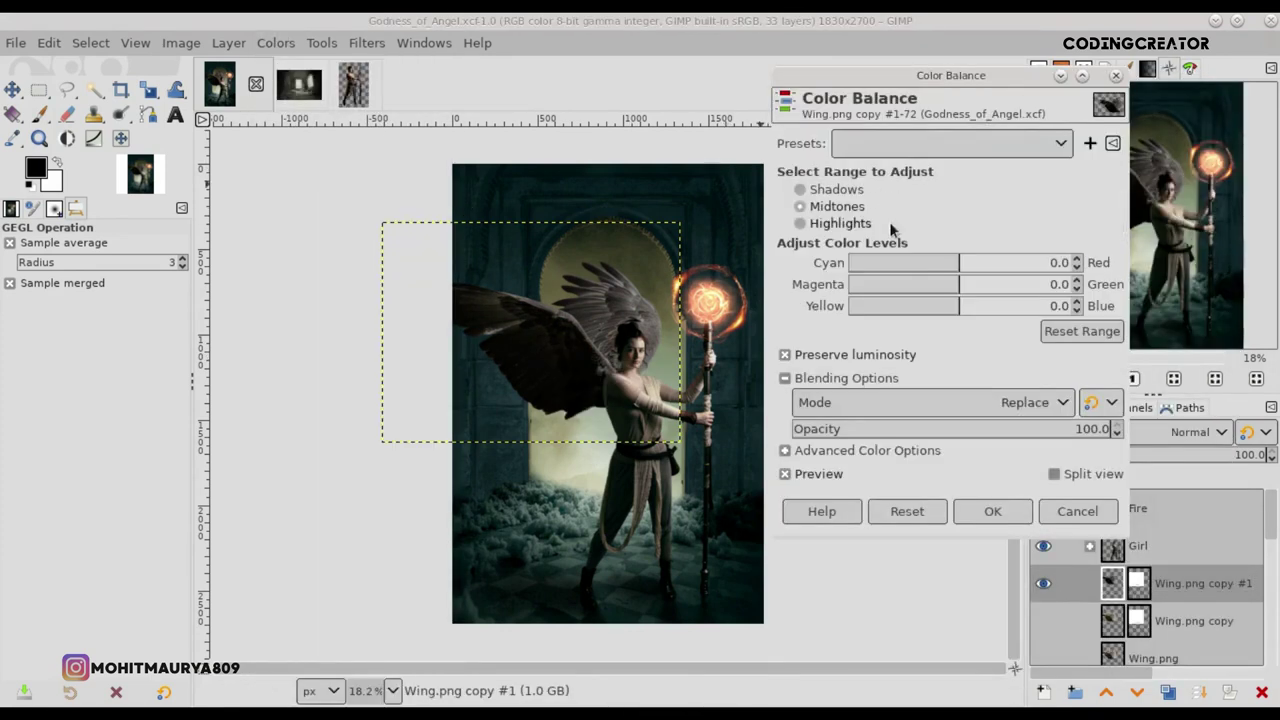
{"action": "left_click", "coordinate": [846, 190]}
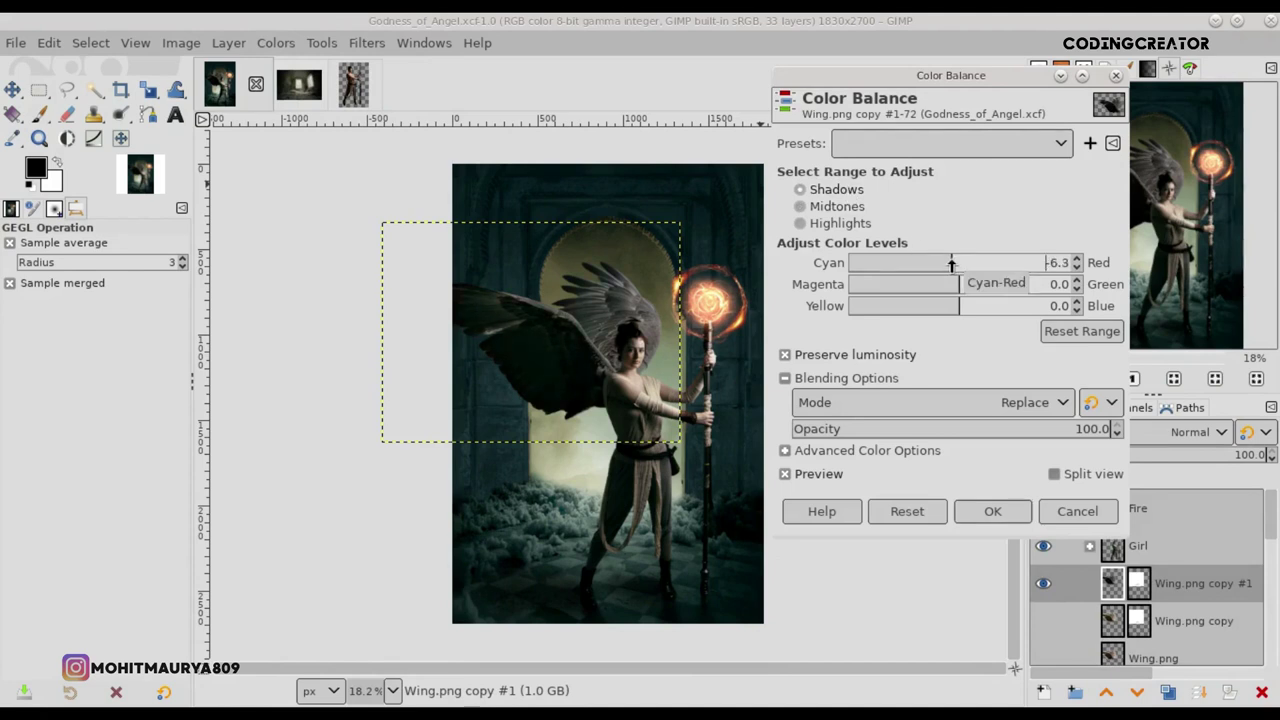
{"action": "left_click_drag", "start_coordinate": [959, 318], "coordinate": [960, 318]}
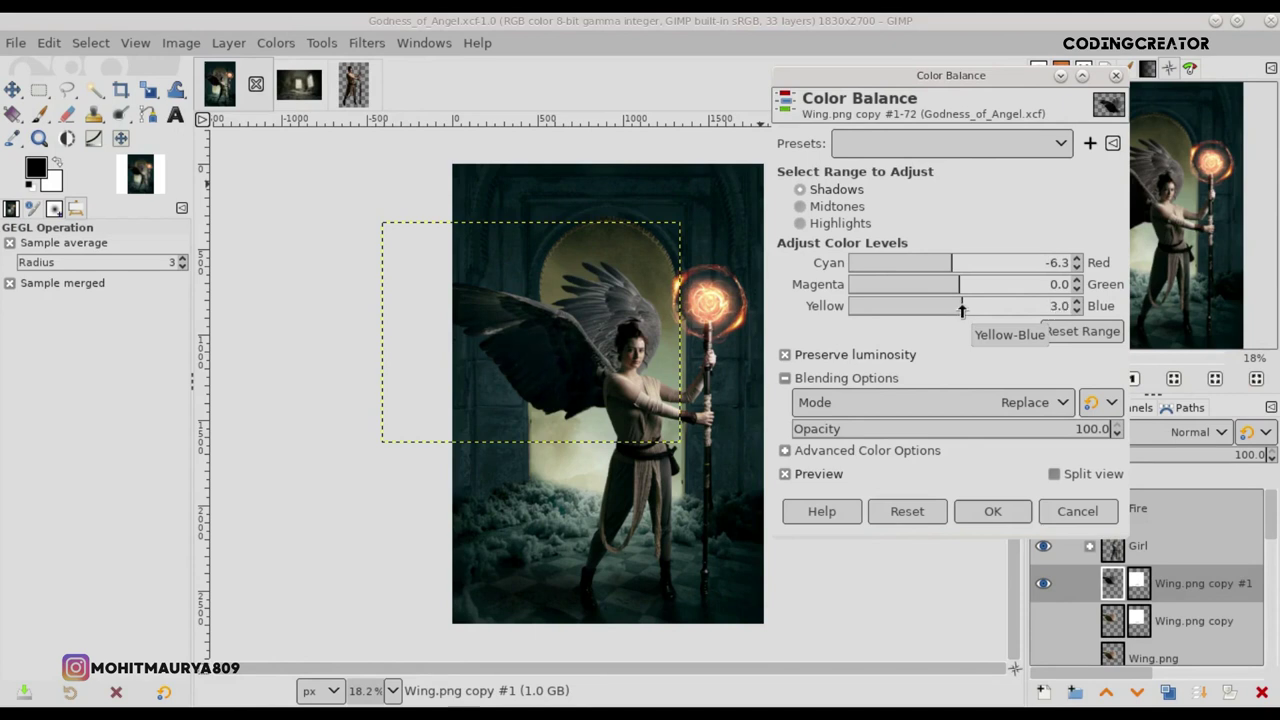
{"action": "left_click", "coordinate": [830, 360]}
{"action": "left_click", "coordinate": [957, 264]}
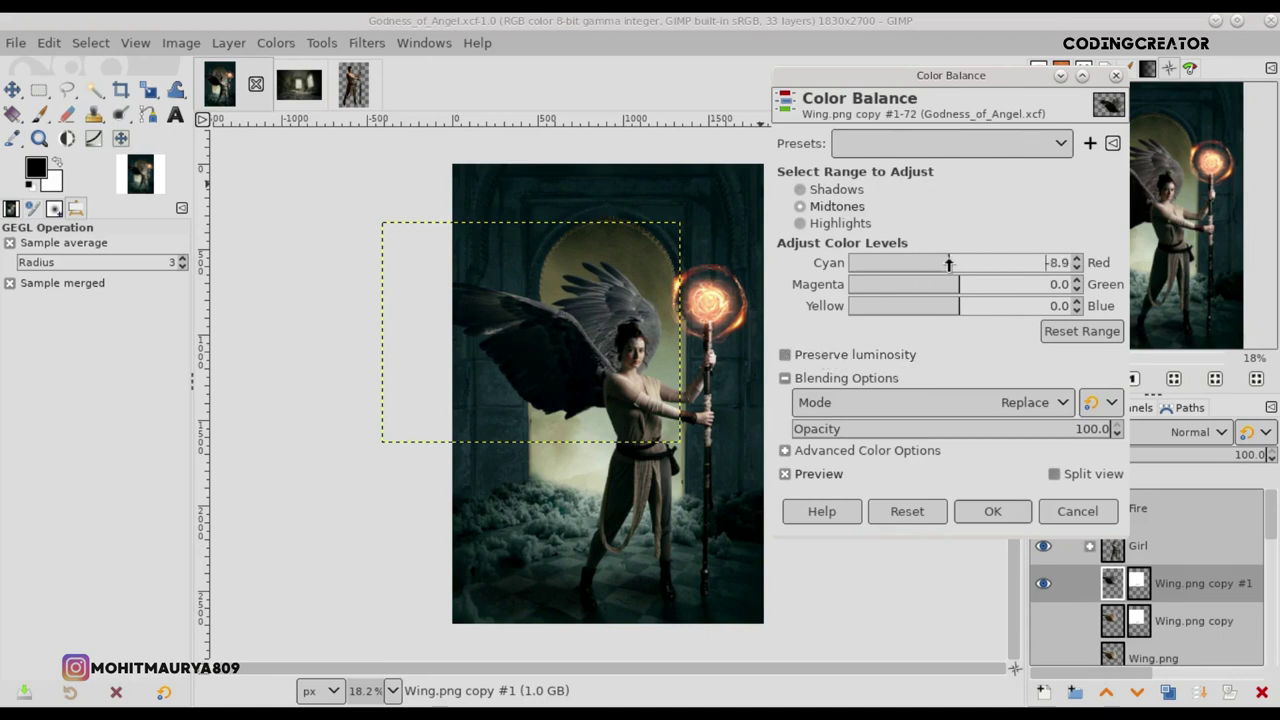
{"action": "left_click_drag", "start_coordinate": [944, 263], "coordinate": [943, 268]}
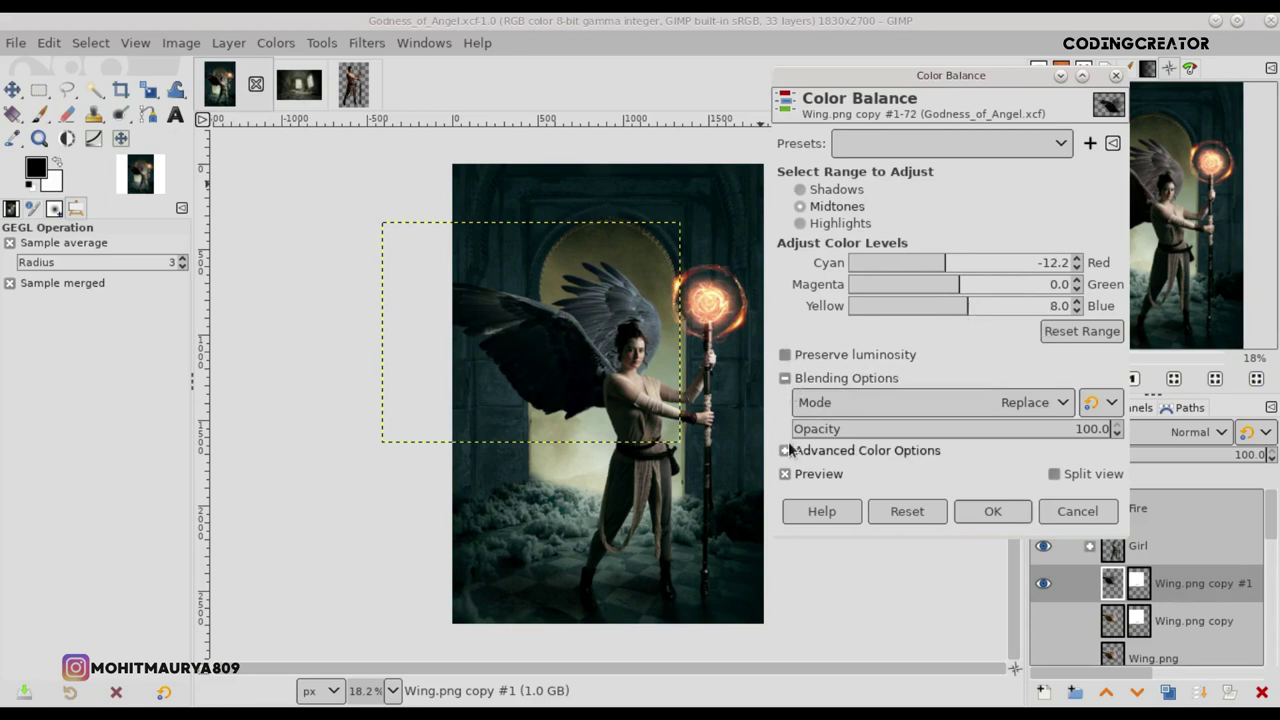
{"action": "left_click", "coordinate": [988, 510]}
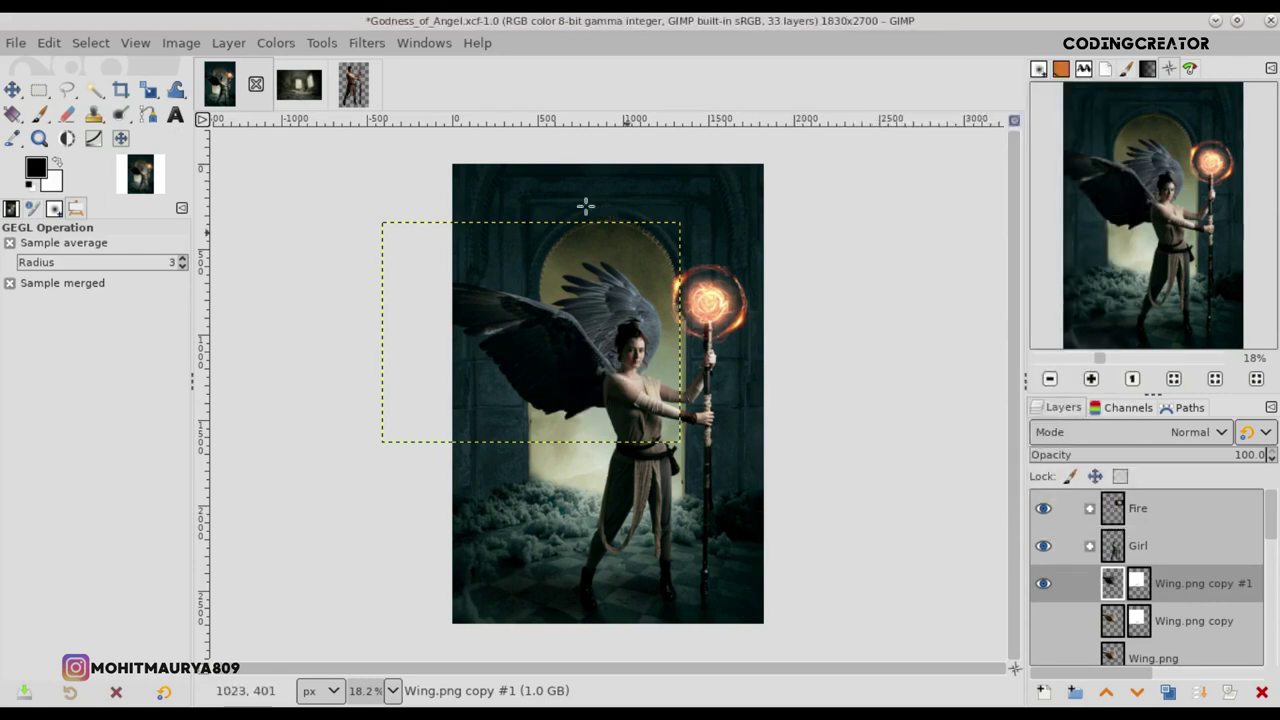
{"action": "left_click", "coordinate": [275, 43]}
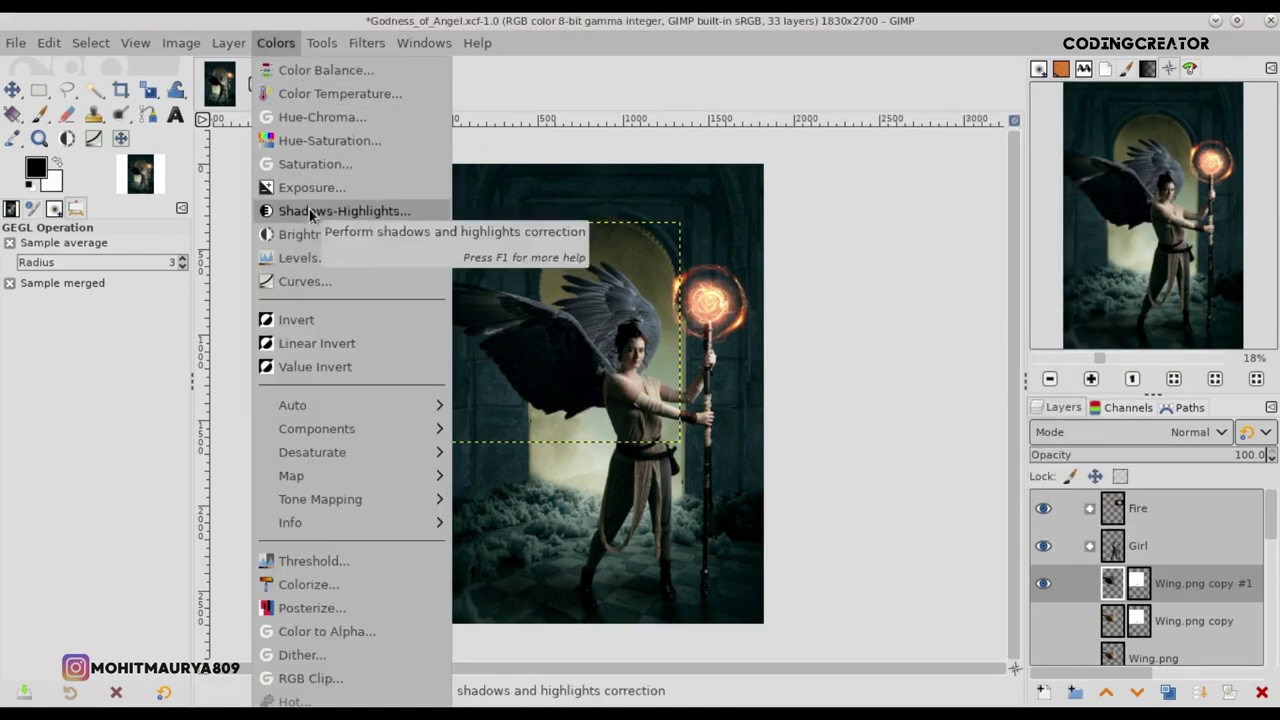
Step: Apply Shadows-Highlights with Highlights 100, White point 10, Radius 304.65, Compress 100 at 54.7 opacity
{"action": "left_click", "coordinate": [311, 211]}
{"action": "left_click", "coordinate": [1097, 255]}
{"action": "left_click_drag", "start_coordinate": [1092, 258], "coordinate": [1181, 248]}
{"action": "left_click_drag", "start_coordinate": [967, 320], "coordinate": [1112, 318]}
{"action": "left_click_drag", "start_coordinate": [1005, 345], "coordinate": [1106, 358]}
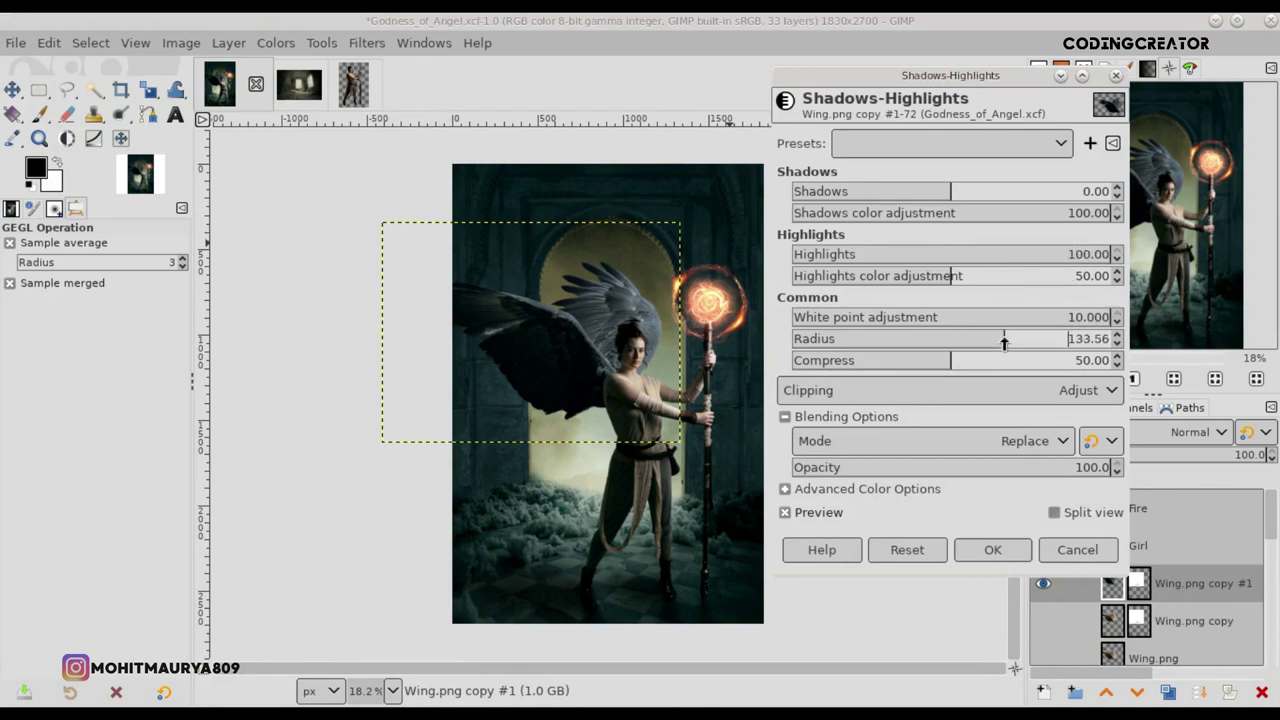
{"action": "left_click_drag", "start_coordinate": [990, 364], "coordinate": [1190, 366]}
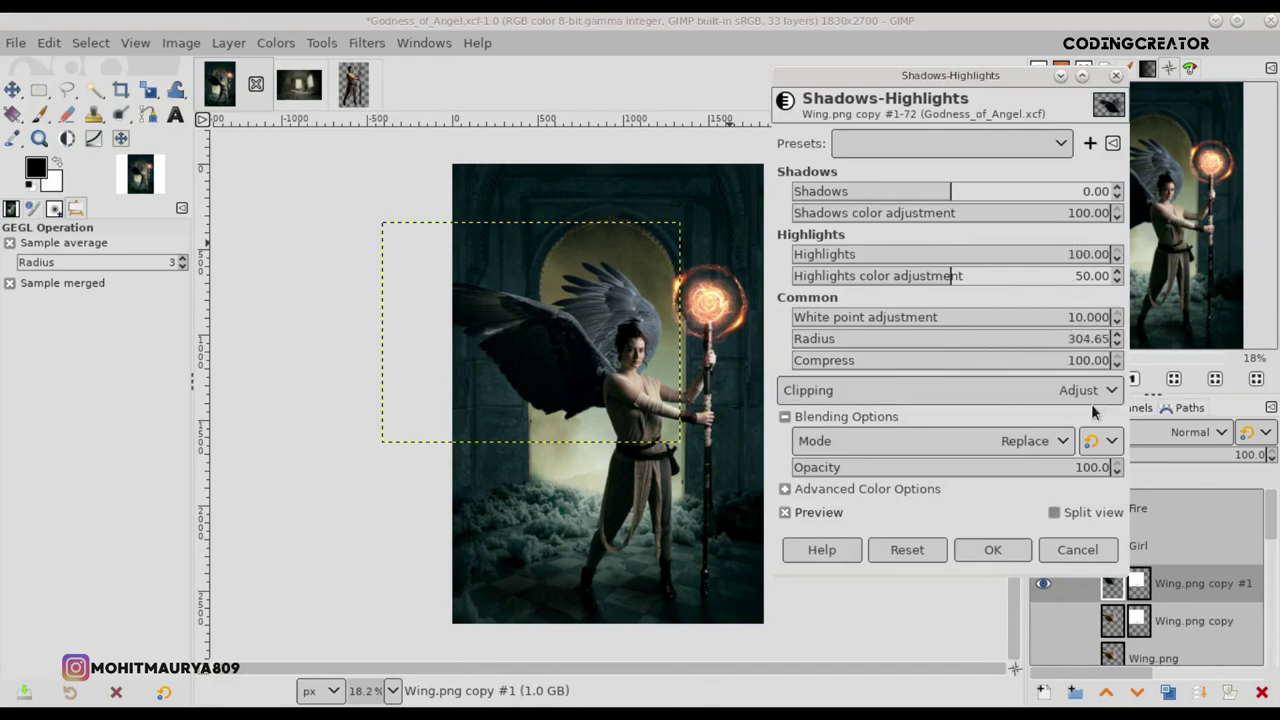
{"action": "mouse_move", "coordinate": [988, 470]}
{"action": "left_mouse_down"}
{"action": "mouse_move", "coordinate": [906, 470]}
{"action": "mouse_move", "coordinate": [1006, 474]}
{"action": "mouse_move", "coordinate": [978, 466]}
{"action": "left_mouse_up"}
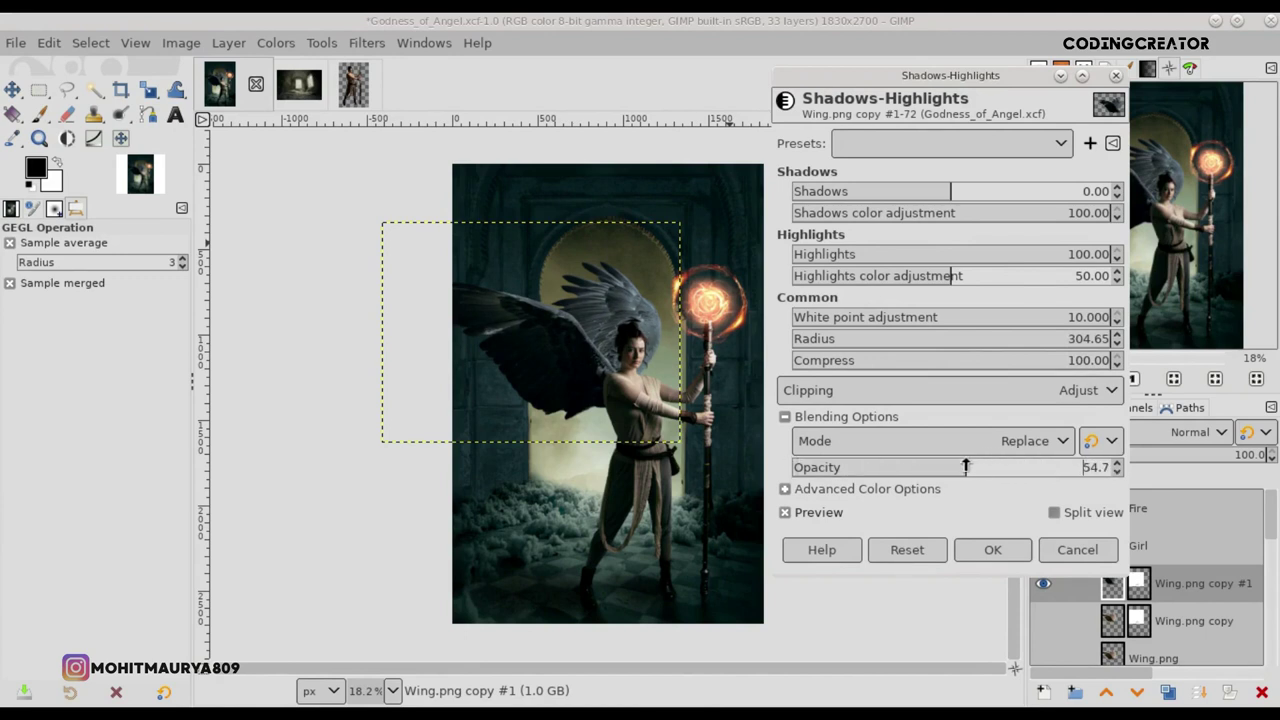
{"action": "left_click", "coordinate": [993, 550]}
{"action": "left_click", "coordinate": [1168, 692]}
Step: Apply the new copy's layer mask, then darken it with Levels: input black 44, output white 209
{"action": "right_click", "coordinate": [1118, 595]}
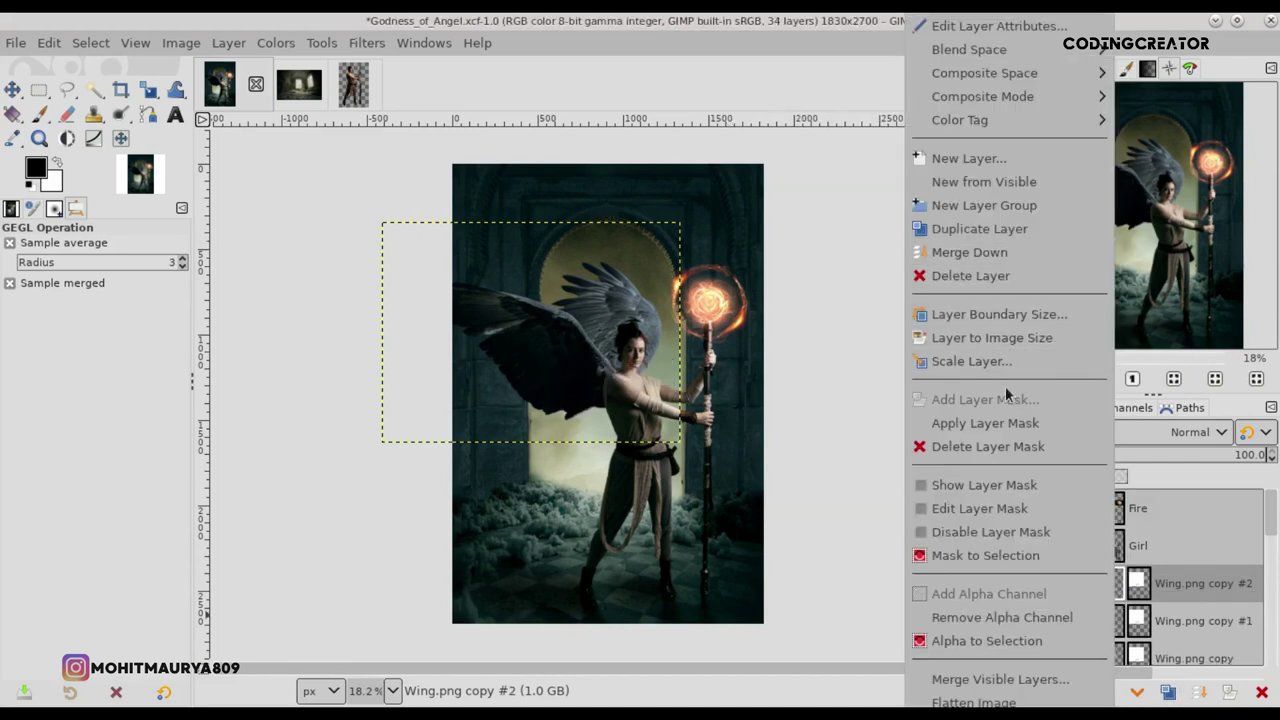
{"action": "left_click", "coordinate": [1003, 428]}
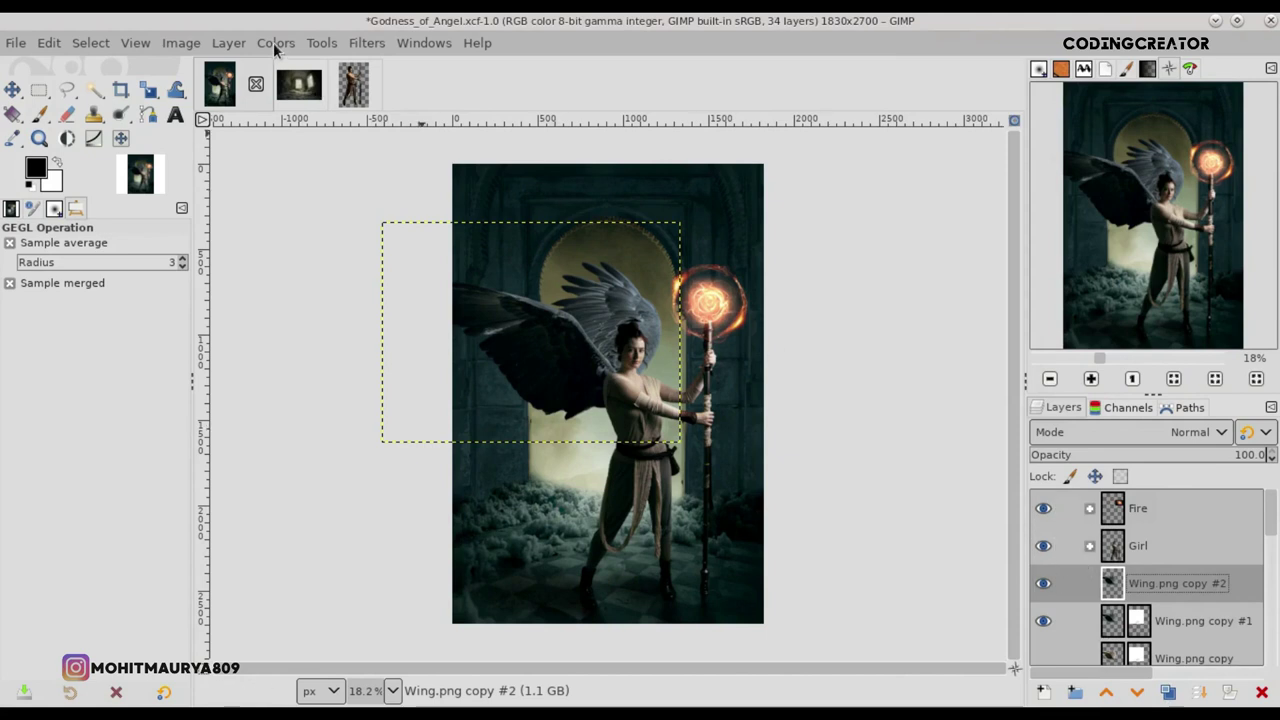
{"action": "left_click", "coordinate": [276, 43]}
{"action": "left_click", "coordinate": [300, 258]}
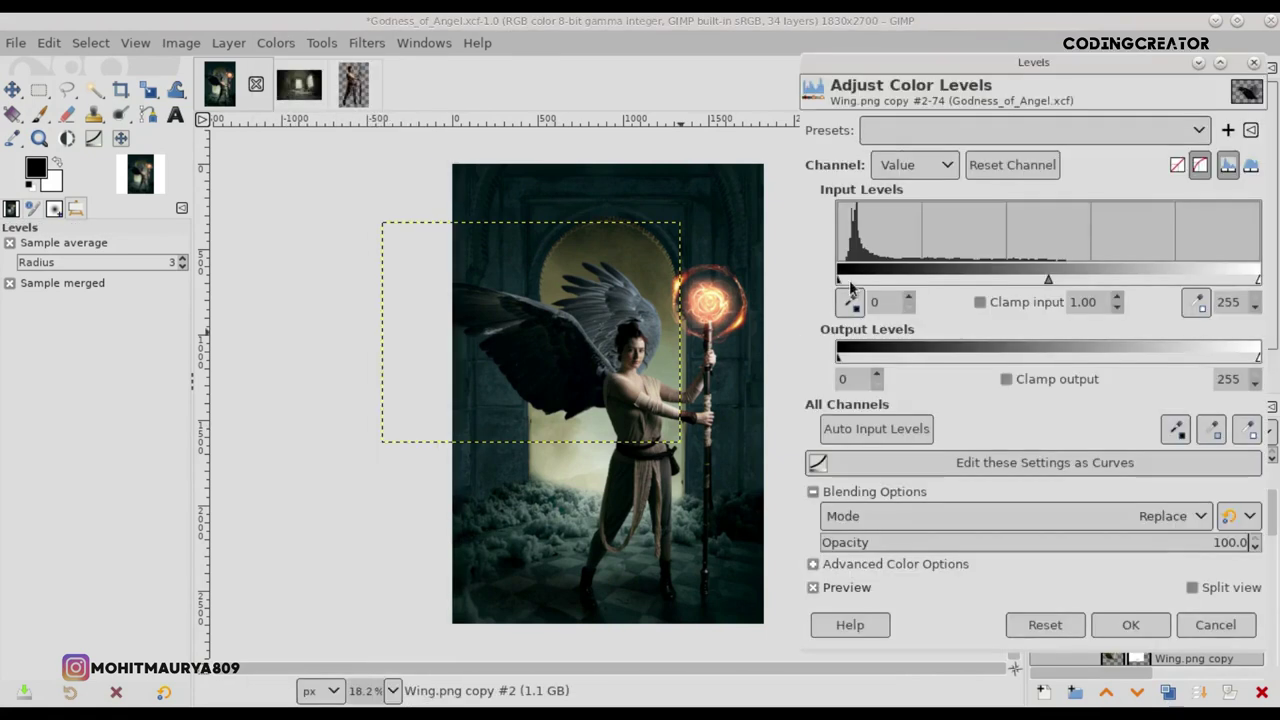
{"action": "left_click_drag", "start_coordinate": [851, 288], "coordinate": [906, 285]}
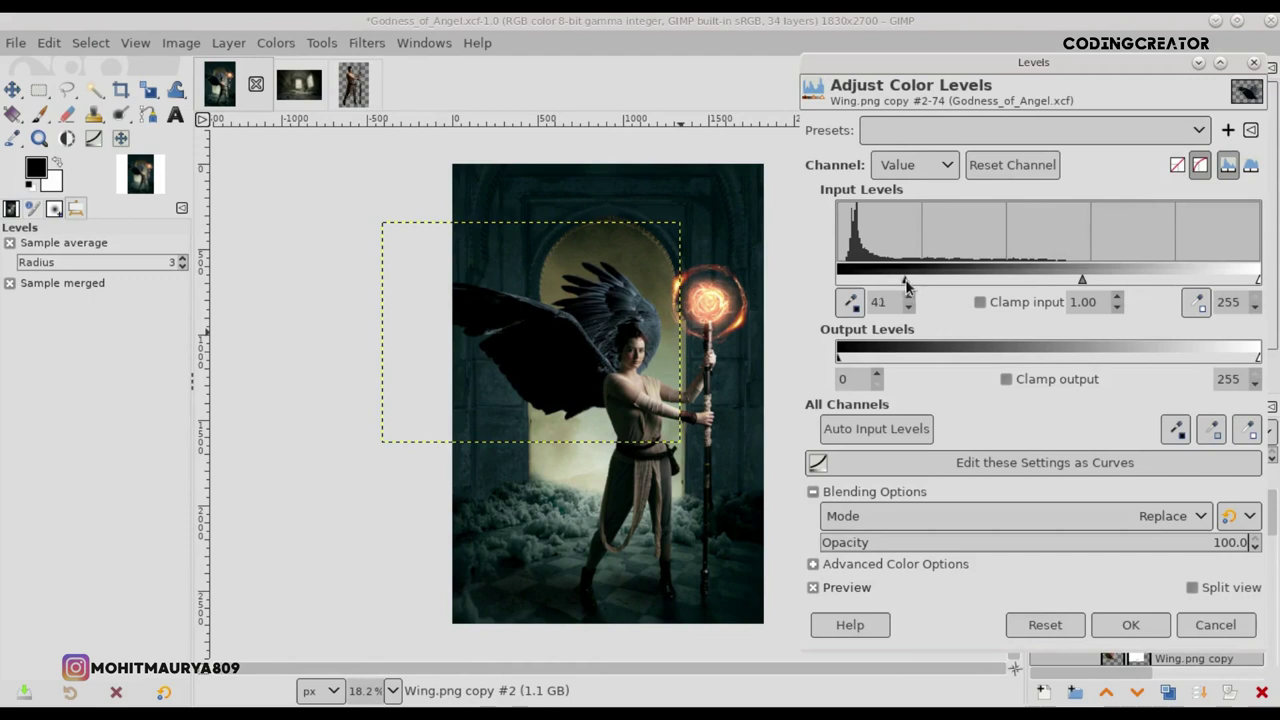
{"action": "left_click_drag", "start_coordinate": [1094, 344], "coordinate": [1077, 343]}
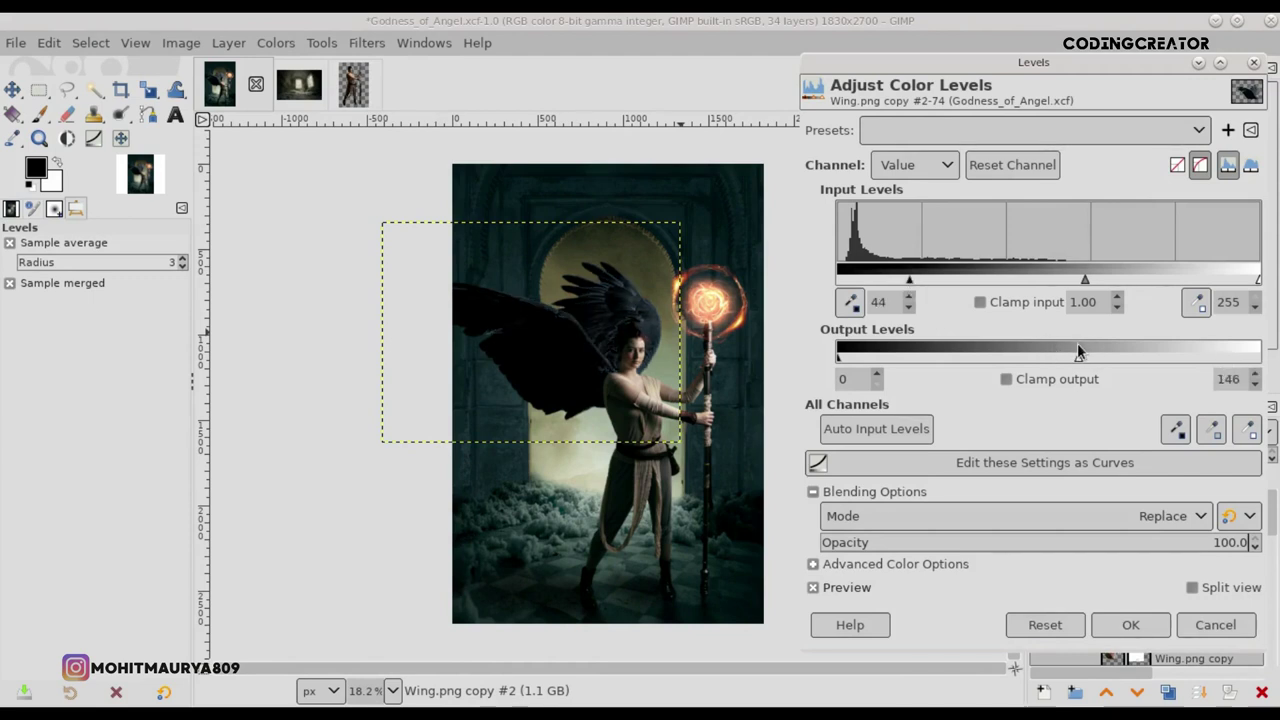
{"action": "left_click_drag", "start_coordinate": [1078, 343], "coordinate": [1127, 342]}
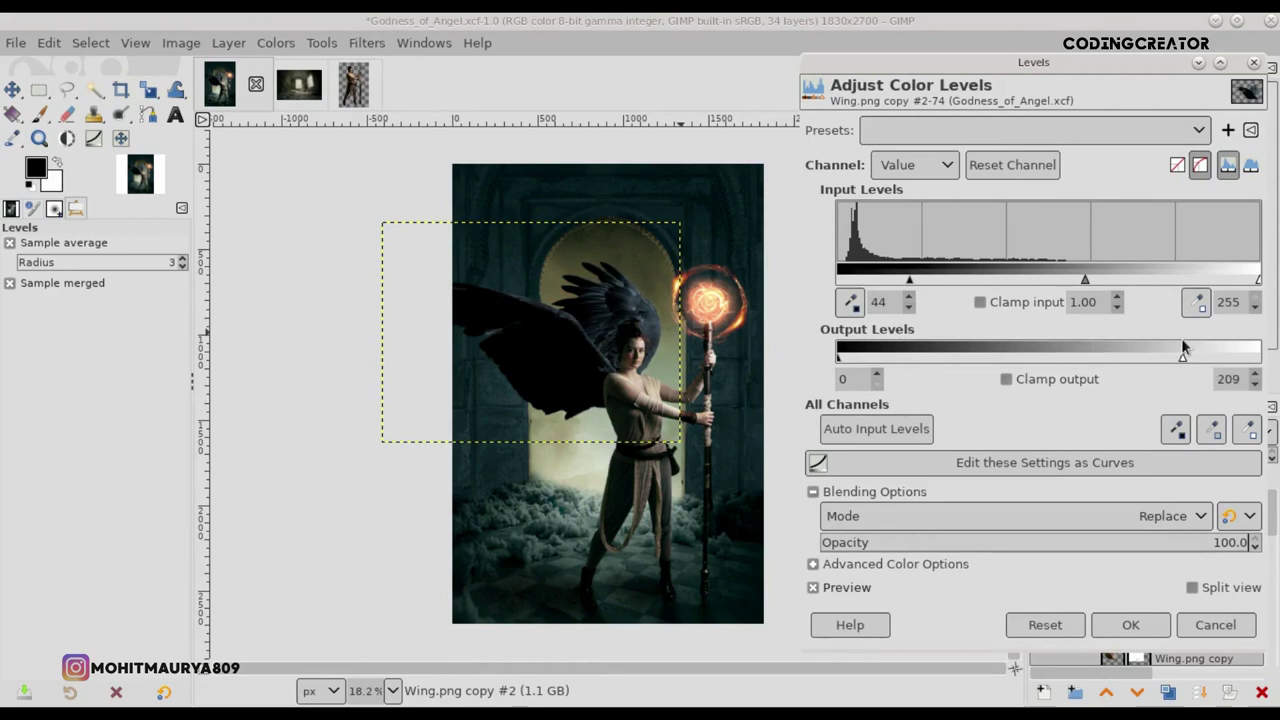
{"action": "left_click", "coordinate": [830, 587]}
{"action": "left_click", "coordinate": [1133, 627]}
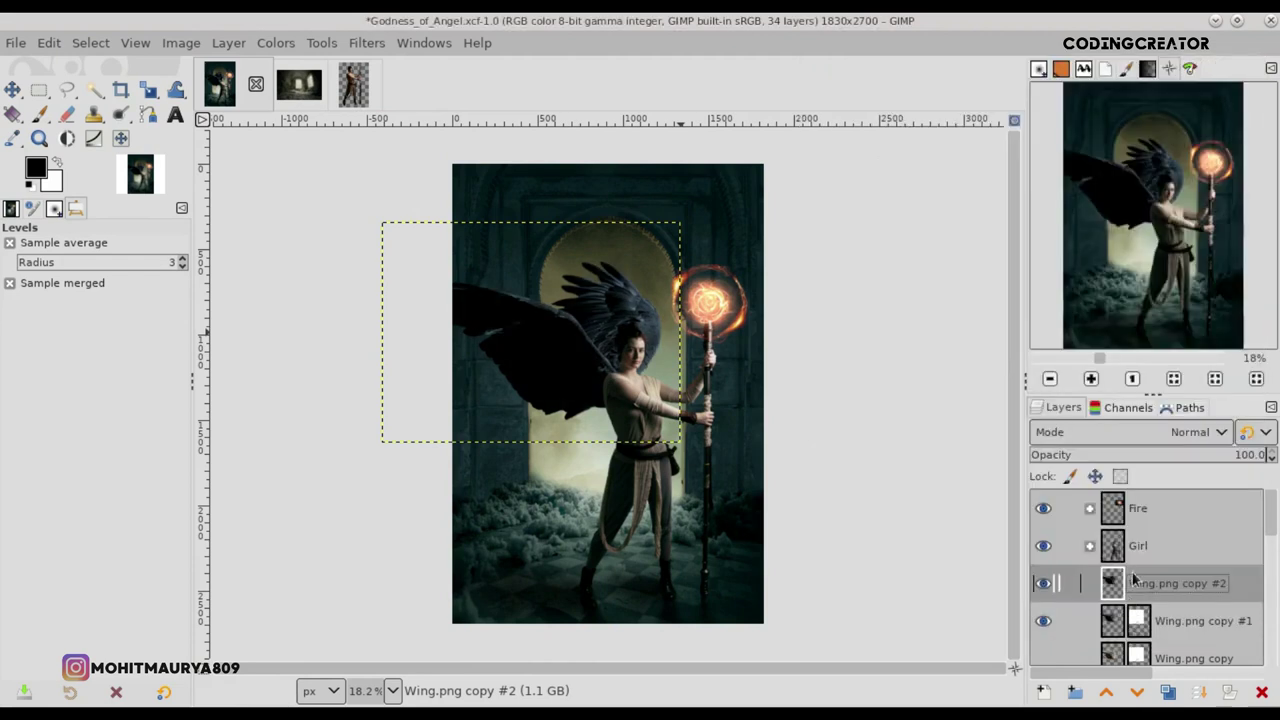
Step: Add a fully black layer mask to Wing.png copy #2
{"action": "left_click", "coordinate": [1230, 692]}
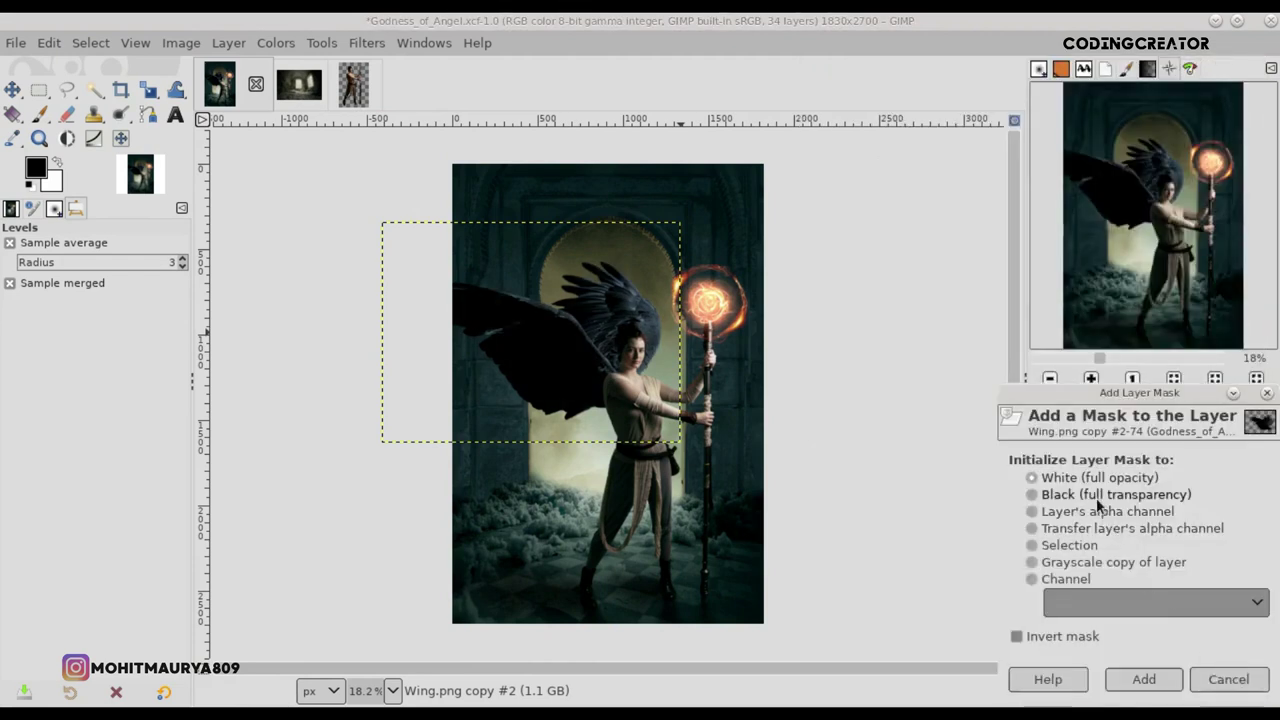
{"action": "left_click", "coordinate": [1143, 679]}
{"action": "left_click", "coordinate": [39, 114]}
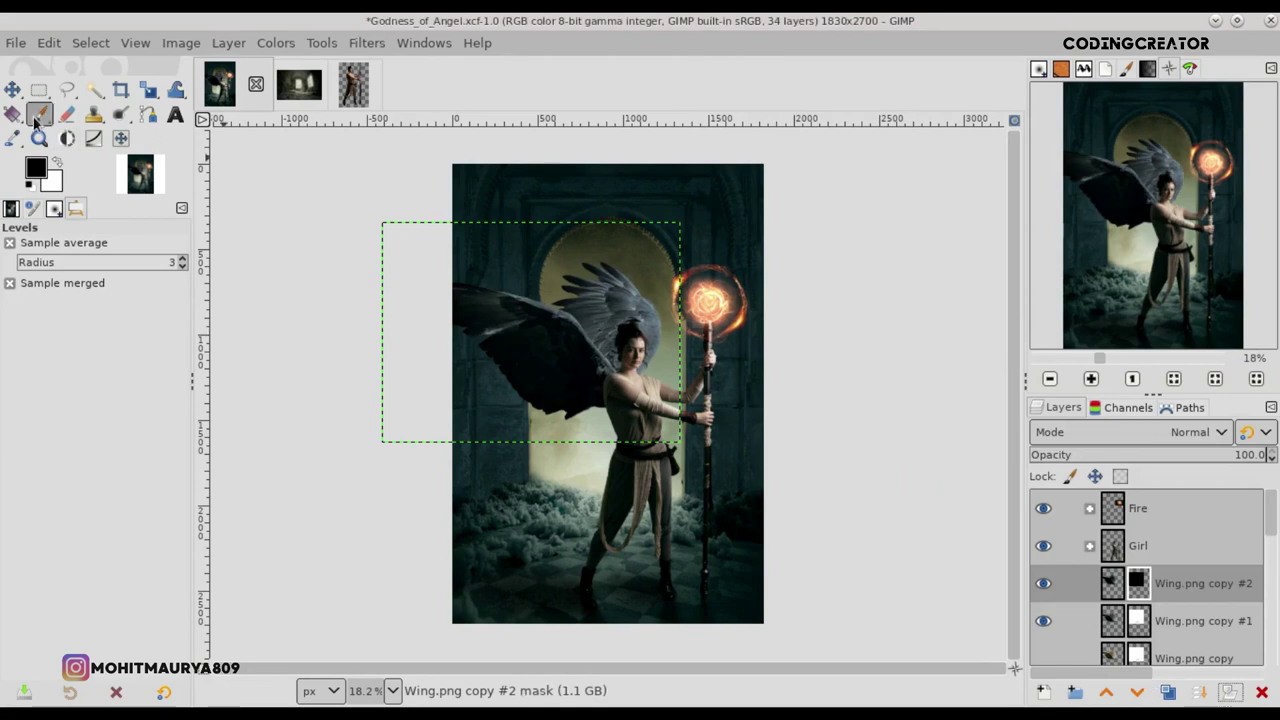
Step: Paint white with a 152-size brush near her arm, then set black at 17.6 opacity
{"action": "left_click", "coordinate": [56, 166]}
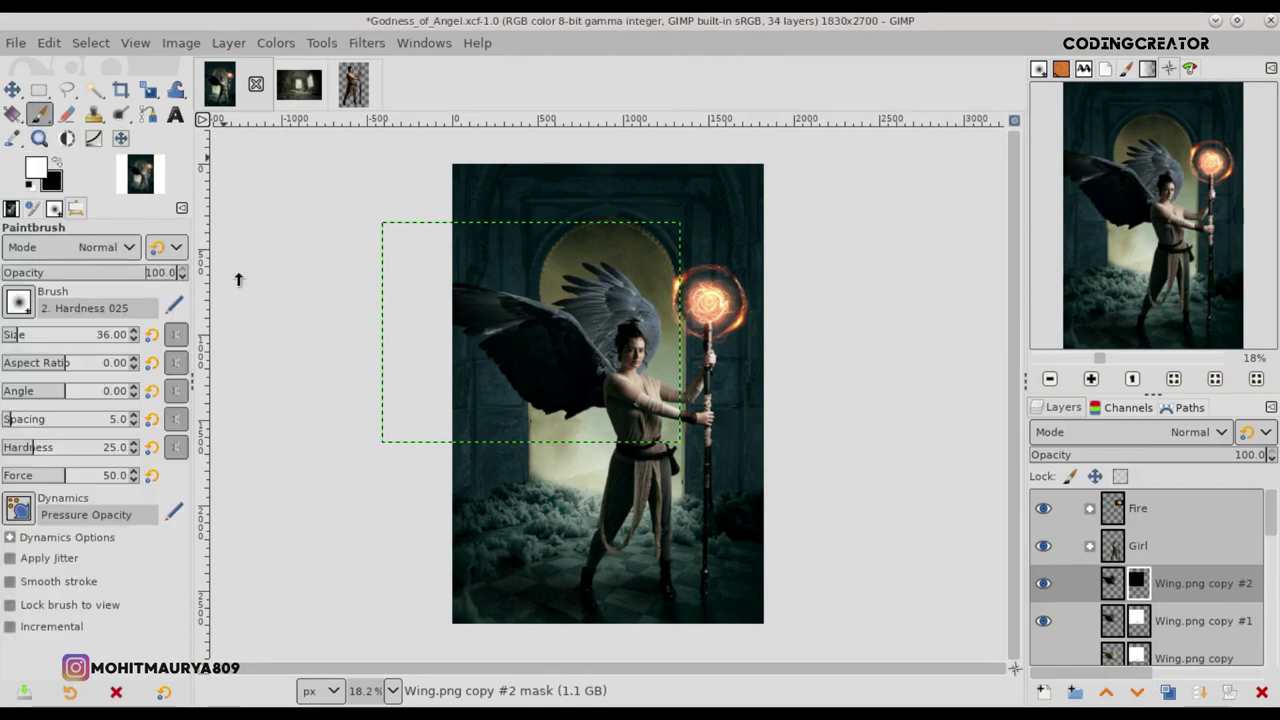
{"action": "scroll", "coordinate": [652, 484], "scroll_direction": "up", "scroll_amount": 1, "text": "ctrl"}
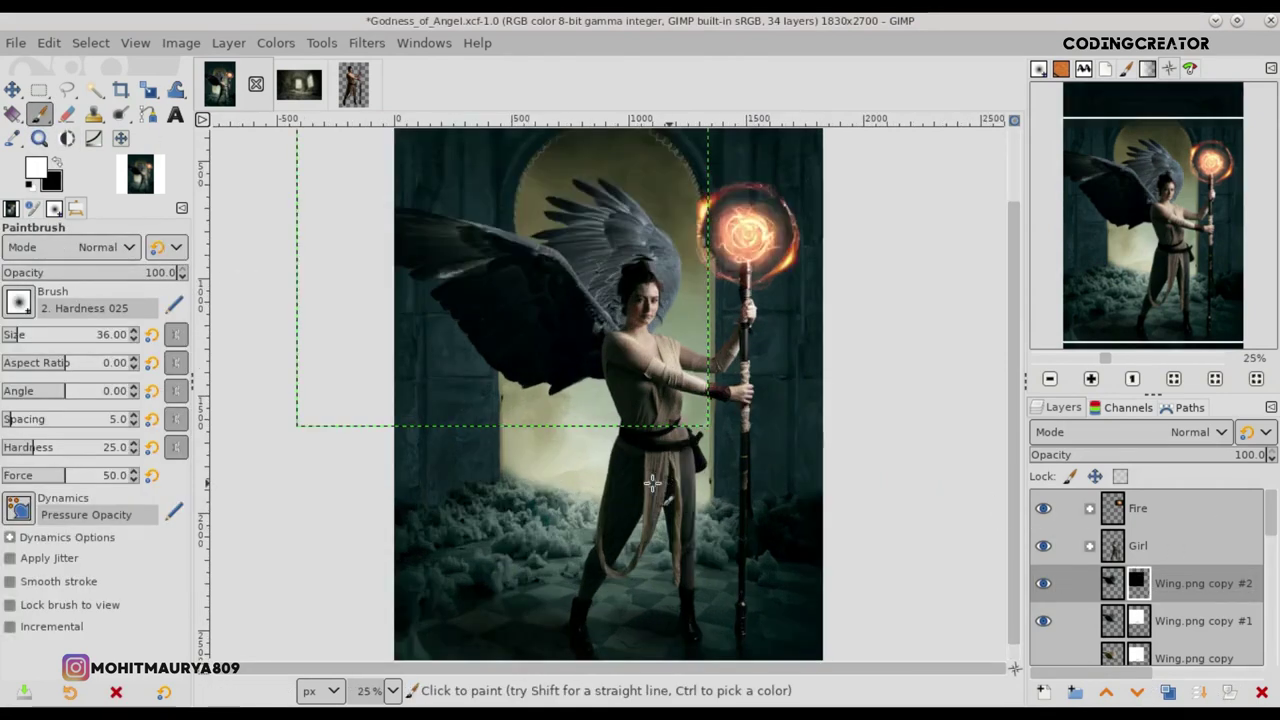
{"action": "scroll", "coordinate": [652, 484], "scroll_direction": "up", "scroll_amount": 4, "text": "ctrl"}
{"action": "scroll", "coordinate": [996, 482], "scroll_direction": "up", "scroll_amount": 5}
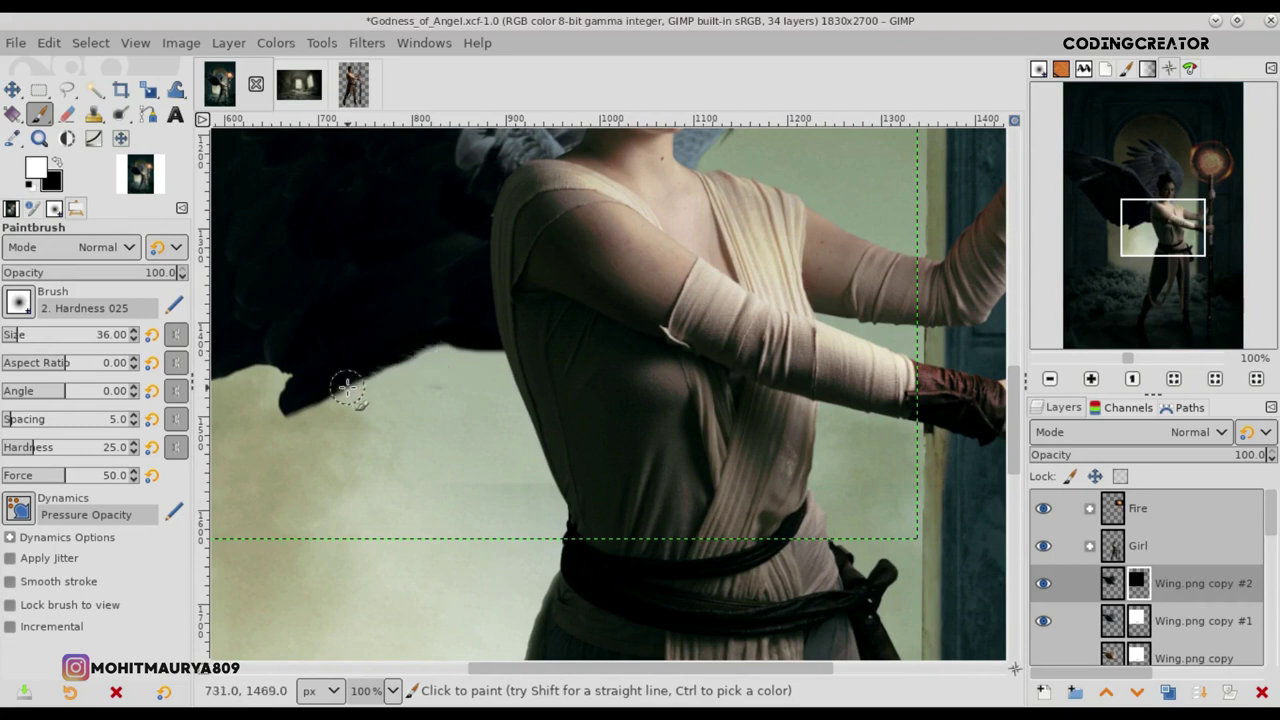
{"action": "scroll", "coordinate": [475, 445], "scroll_direction": "down", "scroll_amount": 1, "text": "ctrl"}
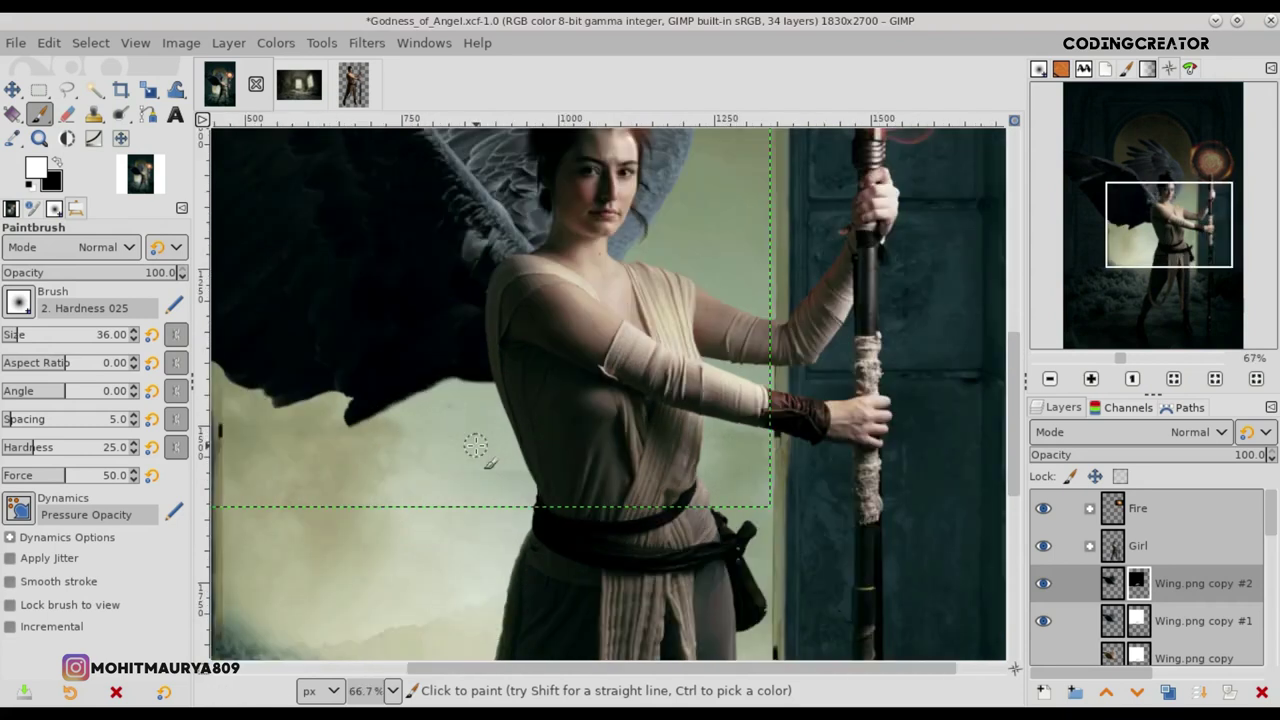
{"action": "left_click", "coordinate": [40, 334]}
{"action": "type", "text": "152"}
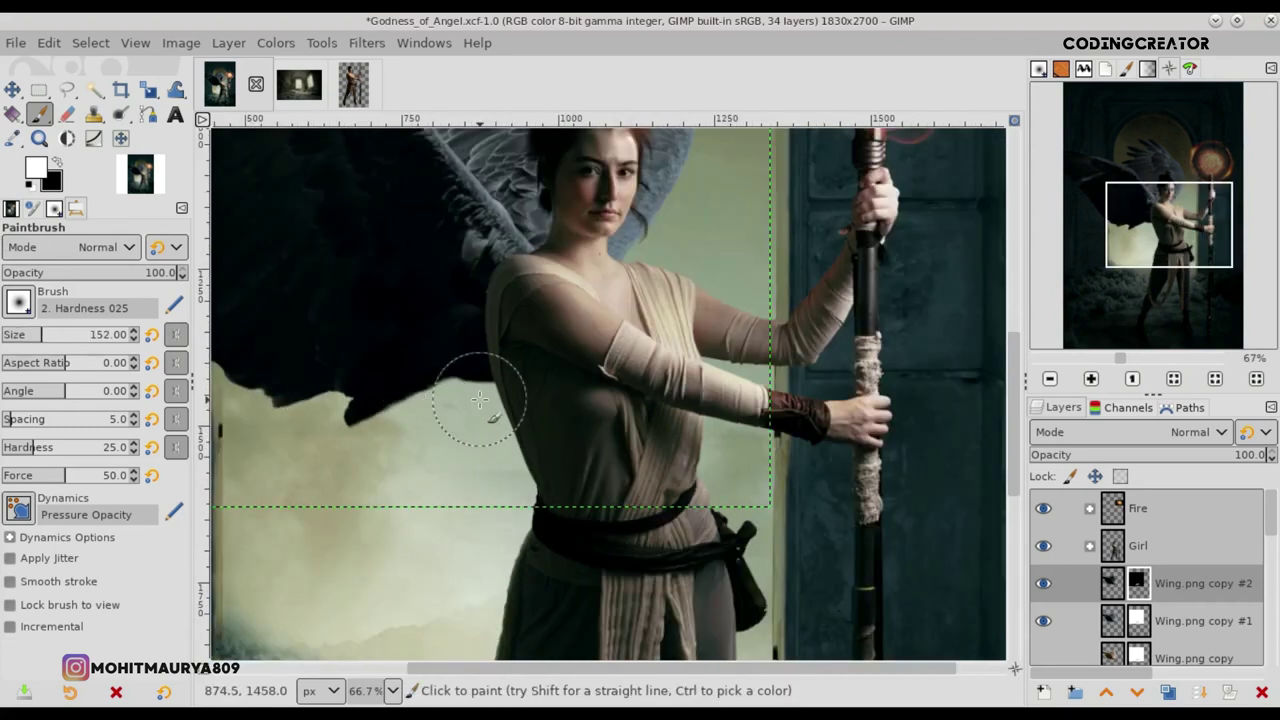
{"action": "left_click_drag", "start_coordinate": [359, 399], "coordinate": [285, 385]}
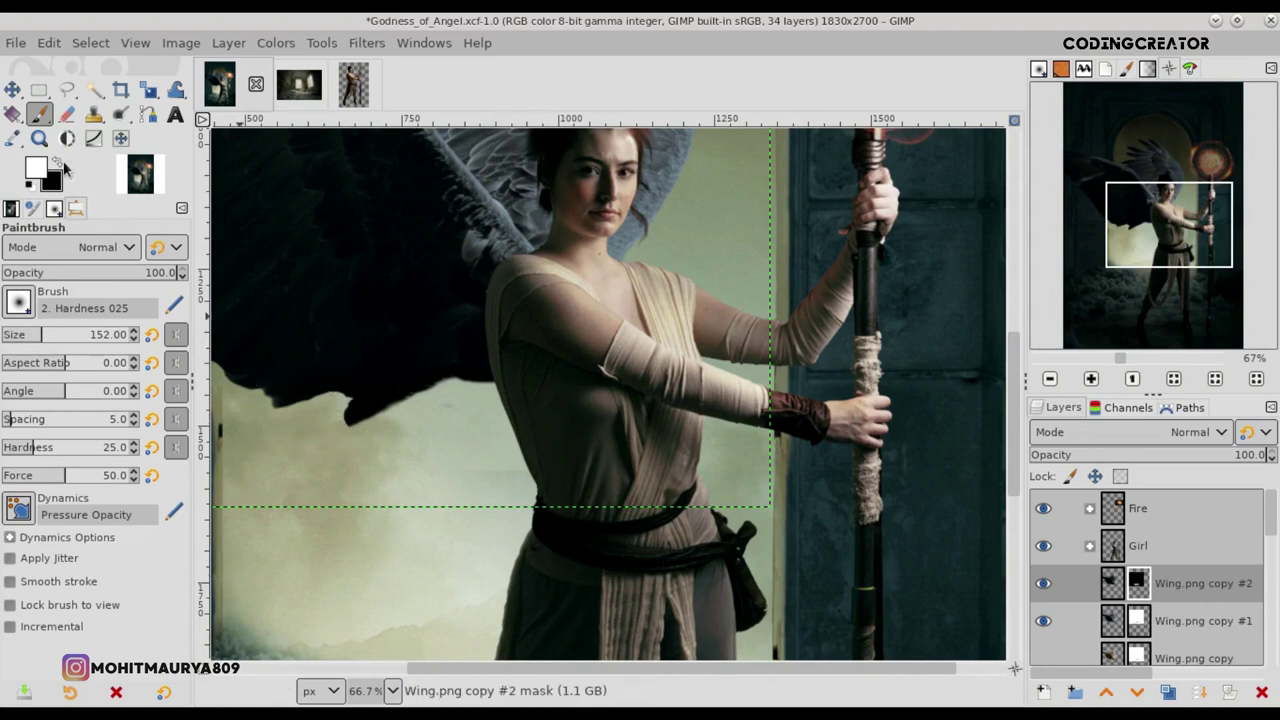
{"action": "left_click", "coordinate": [60, 164]}
{"action": "left_click_drag", "start_coordinate": [90, 274], "coordinate": [35, 274]}
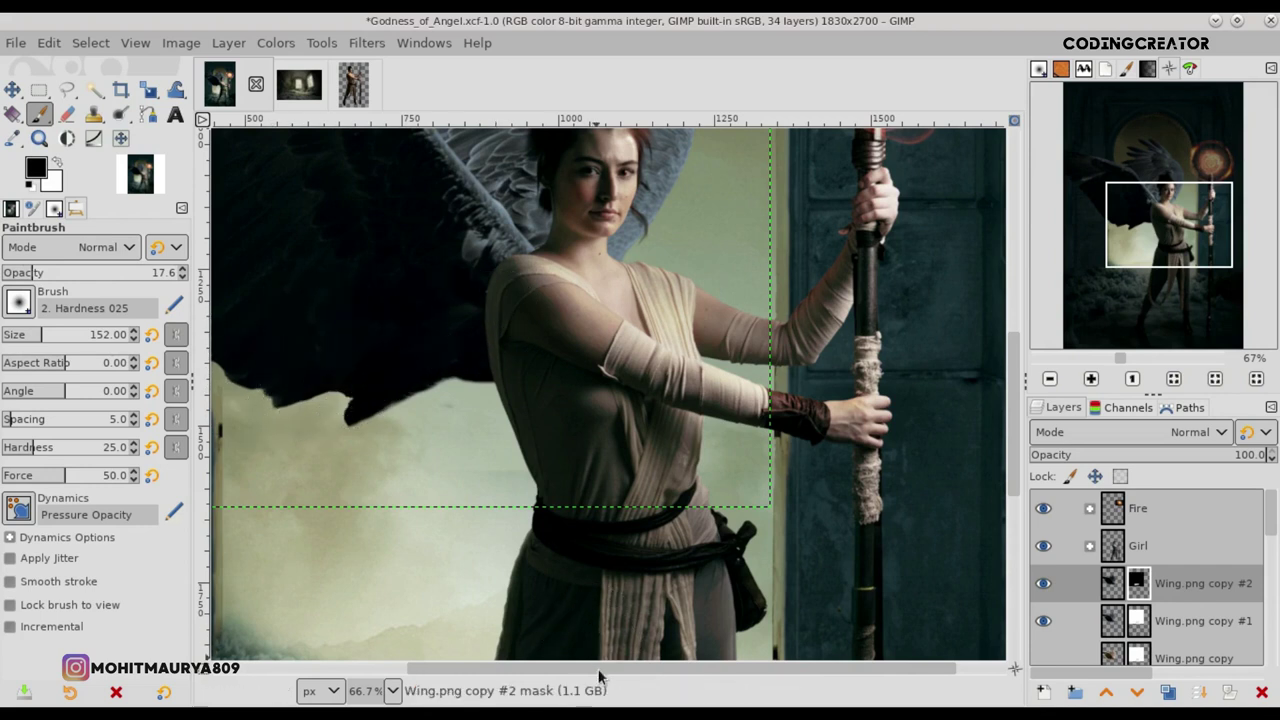
{"action": "left_click_drag", "start_coordinate": [597, 670], "coordinate": [425, 655]}
{"action": "scroll", "coordinate": [608, 395], "scroll_direction": "up", "scroll_amount": 5}
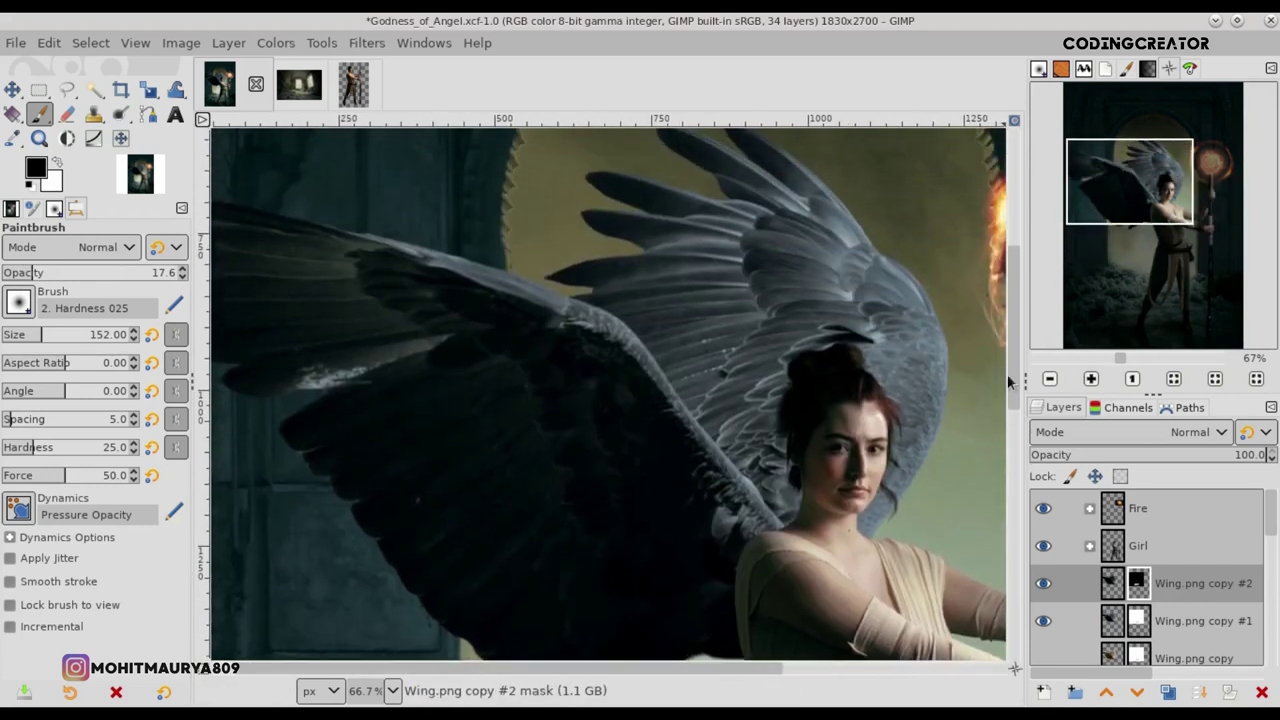
Step: Softly paint white at 12.3 opacity to reveal more of the darkened wing
{"action": "left_click", "coordinate": [58, 167]}
{"action": "left_click", "coordinate": [23, 272]}
{"action": "mouse_move", "coordinate": [298, 383]}
{"action": "left_mouse_down"}
{"action": "mouse_move", "coordinate": [385, 371]}
{"action": "mouse_move", "coordinate": [251, 371]}
{"action": "mouse_move", "coordinate": [320, 366]}
{"action": "mouse_move", "coordinate": [305, 371]}
{"action": "left_mouse_up"}
{"action": "left_click_drag", "start_coordinate": [437, 343], "coordinate": [286, 363]}
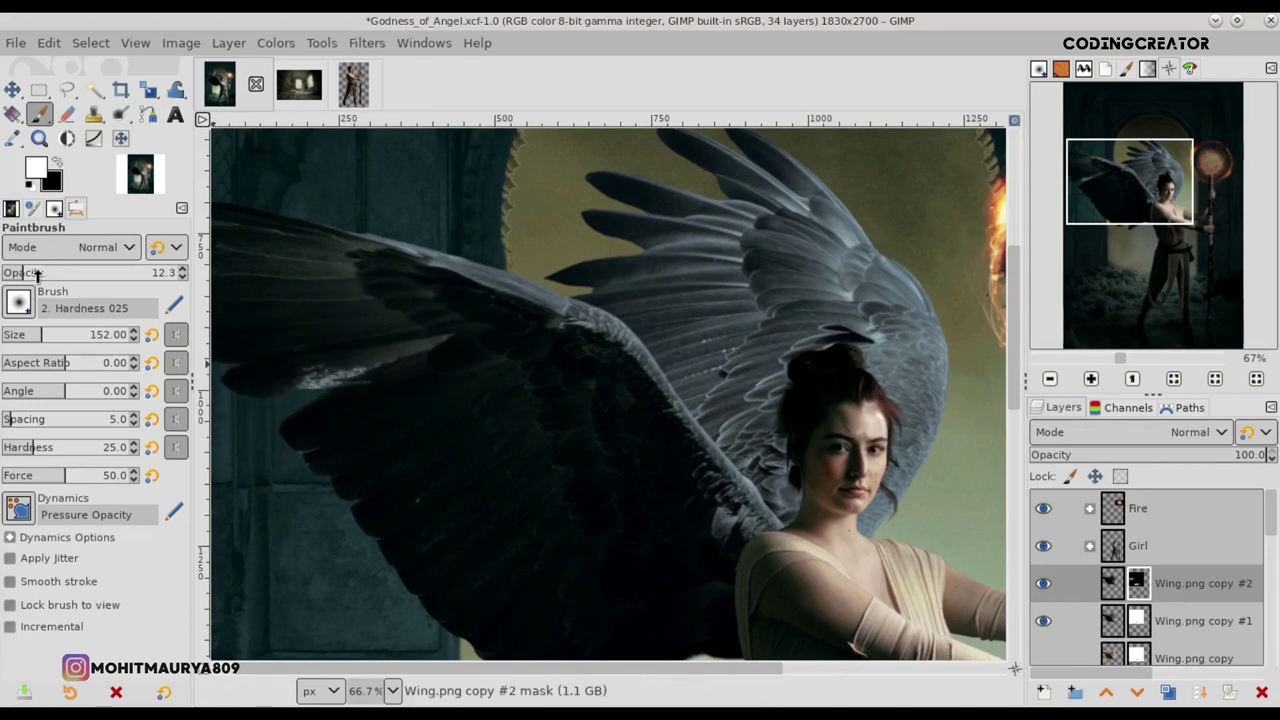
Step: With a 24-size, full-opacity brush, paint black over the bright feather edge along the lower wing
{"action": "left_click_drag", "start_coordinate": [37, 272], "coordinate": [186, 272]}
{"action": "left_click_drag", "start_coordinate": [45, 341], "coordinate": [6, 341]}
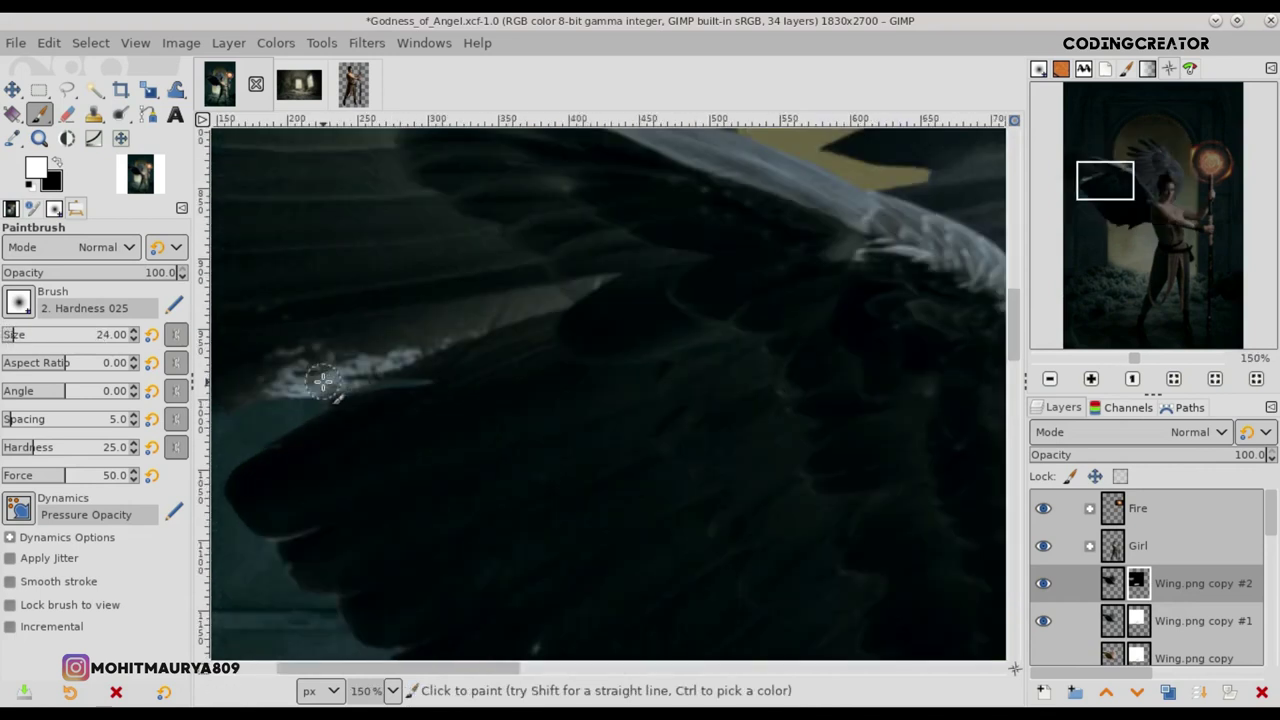
{"action": "scroll", "coordinate": [310, 380], "scroll_direction": "up", "scroll_amount": 2, "text": "ctrl"}
{"action": "mouse_move", "coordinate": [363, 372]}
{"action": "left_mouse_down"}
{"action": "mouse_move", "coordinate": [383, 354]}
{"action": "mouse_move", "coordinate": [289, 364]}
{"action": "left_mouse_up"}
{"action": "left_click_drag", "start_coordinate": [243, 400], "coordinate": [403, 357]}
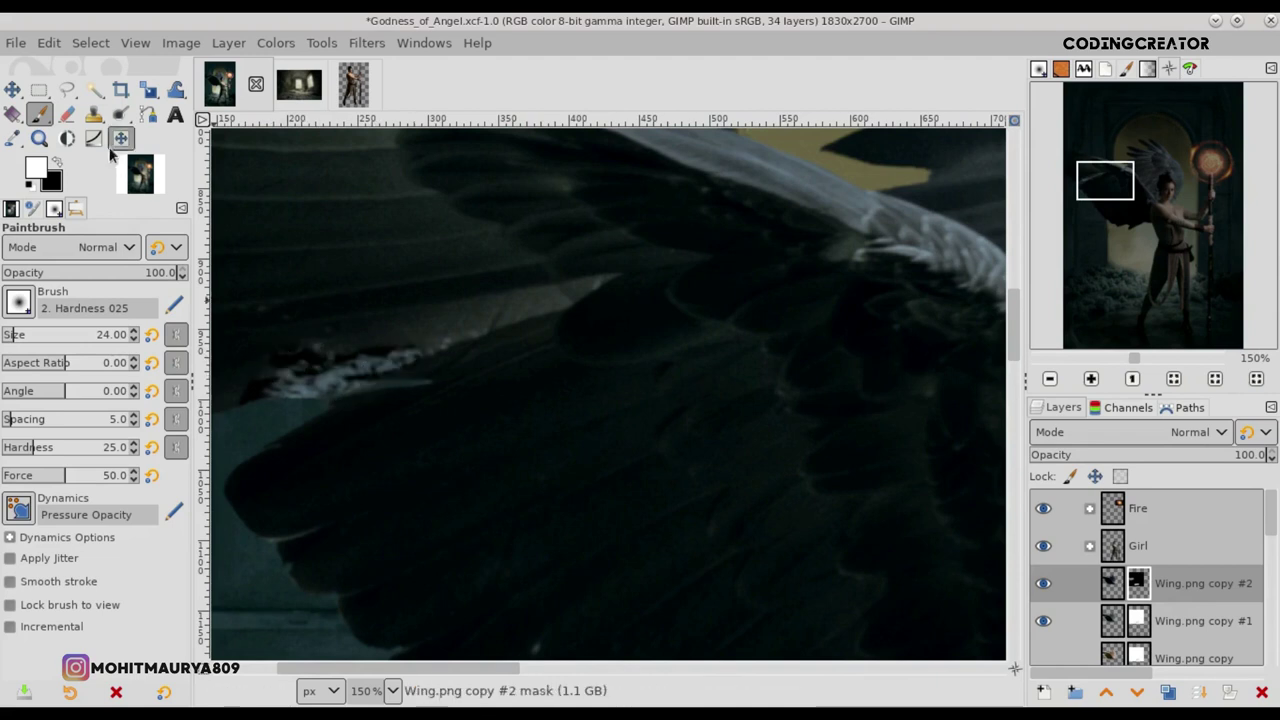
{"action": "left_click", "coordinate": [57, 172]}
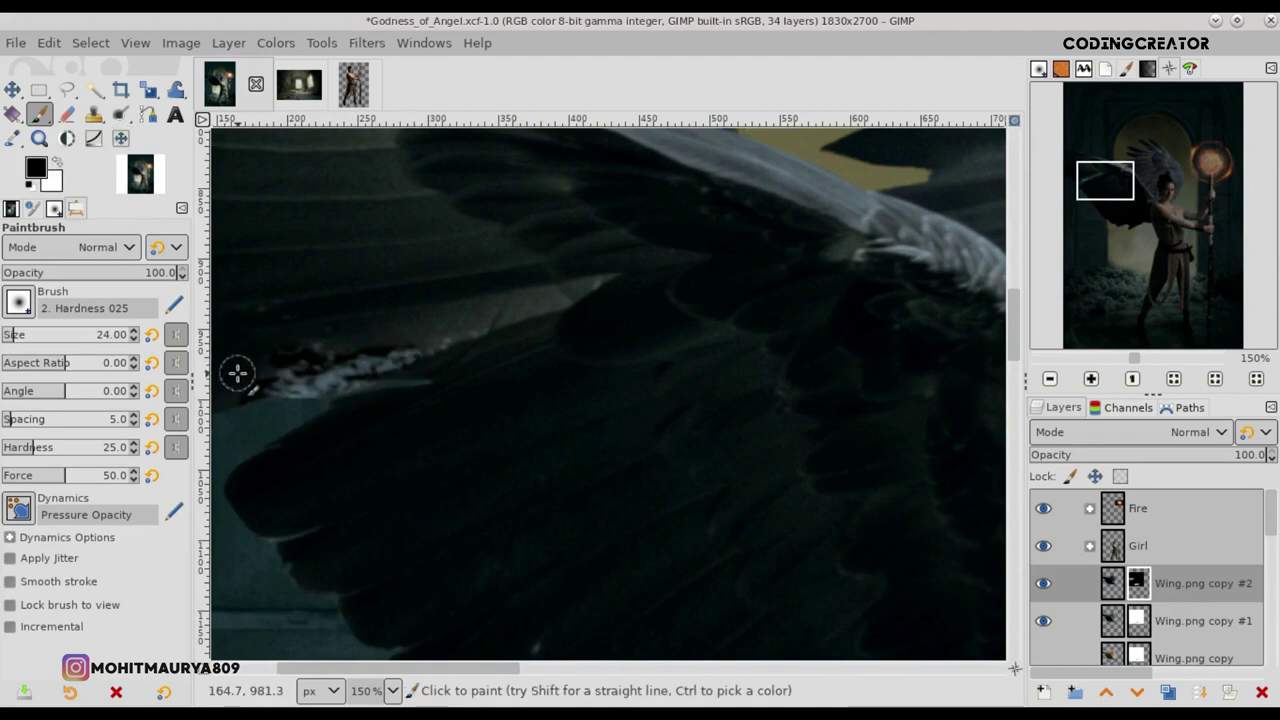
{"action": "scroll", "coordinate": [240, 375], "scroll_direction": "up", "scroll_amount": 2, "text": "ctrl"}
{"action": "mouse_move", "coordinate": [248, 397]}
{"action": "left_mouse_down"}
{"action": "mouse_move", "coordinate": [329, 329]}
{"action": "mouse_move", "coordinate": [595, 308]}
{"action": "left_mouse_up"}
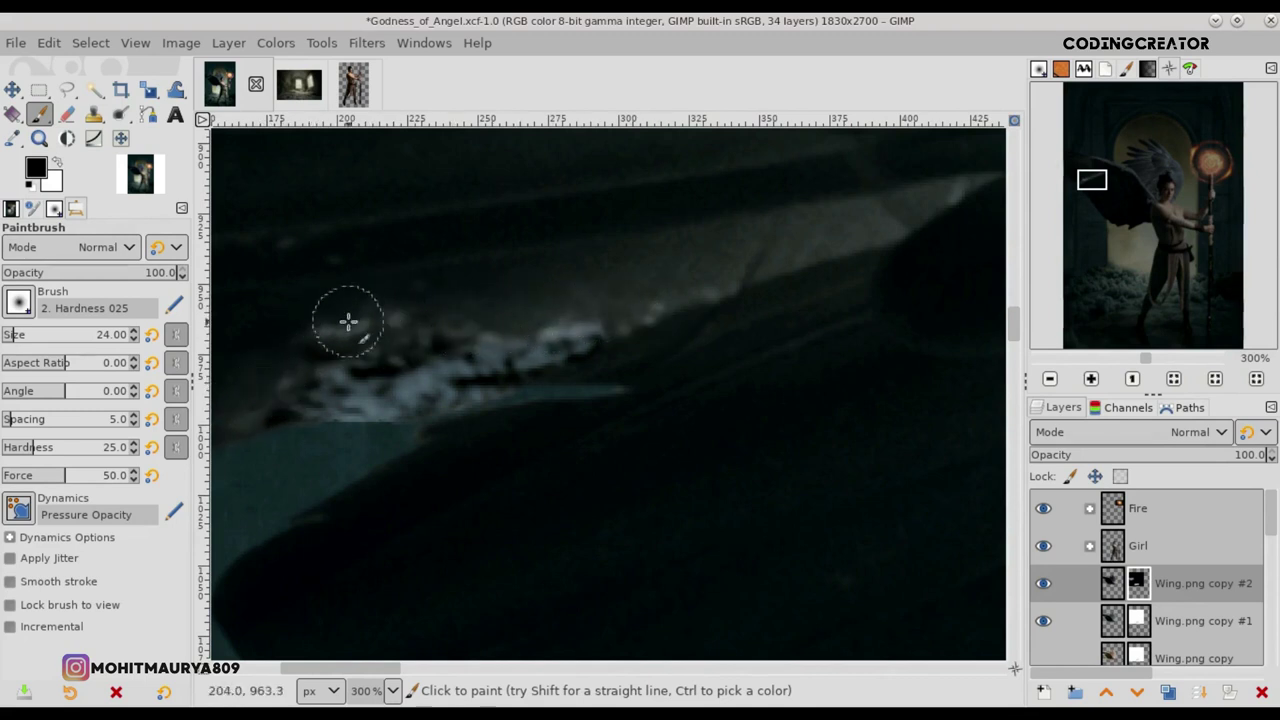
{"action": "scroll", "coordinate": [323, 345], "scroll_direction": "up", "scroll_amount": 2, "text": "ctrl"}
{"action": "scroll", "coordinate": [323, 345], "scroll_direction": "down", "scroll_amount": 4, "text": "ctrl"}
{"action": "scroll", "coordinate": [323, 345], "scroll_direction": "down", "scroll_amount": 3, "text": "ctrl"}
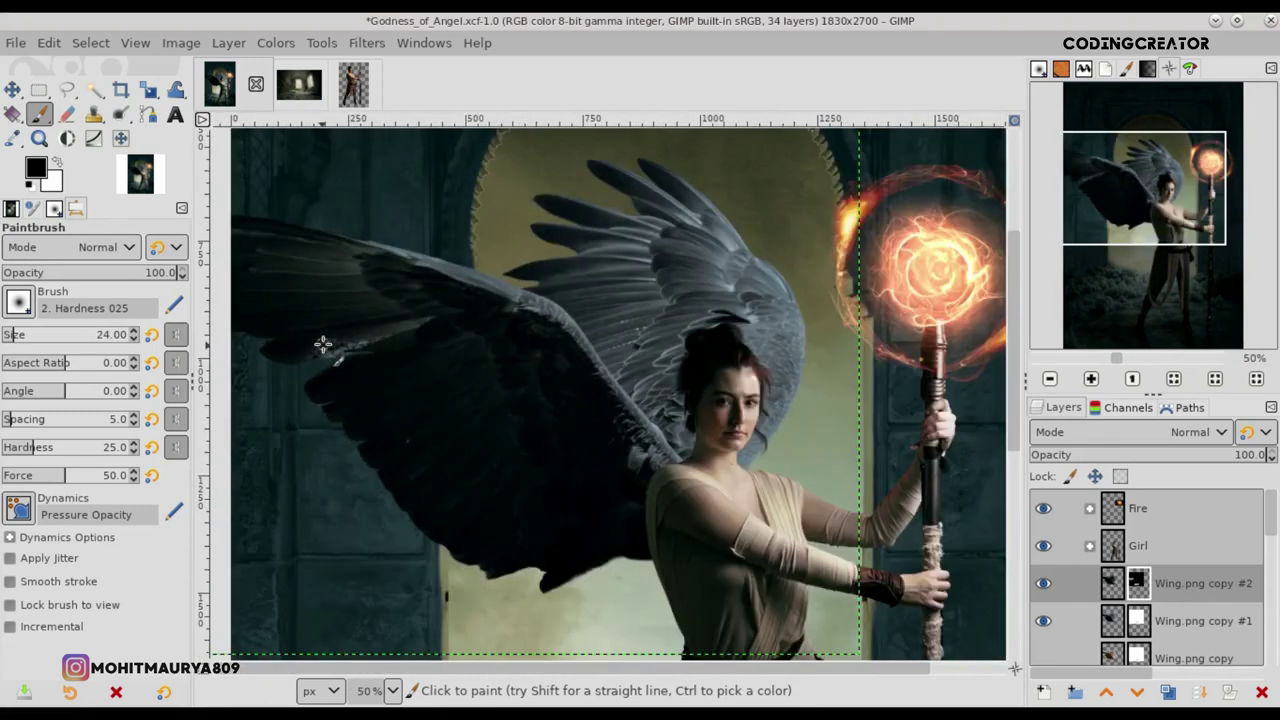
{"action": "scroll", "coordinate": [378, 411], "scroll_direction": "down", "scroll_amount": 2, "text": "ctrl"}
{"action": "scroll", "coordinate": [378, 414], "scroll_direction": "down", "scroll_amount": 1, "text": "ctrl"}
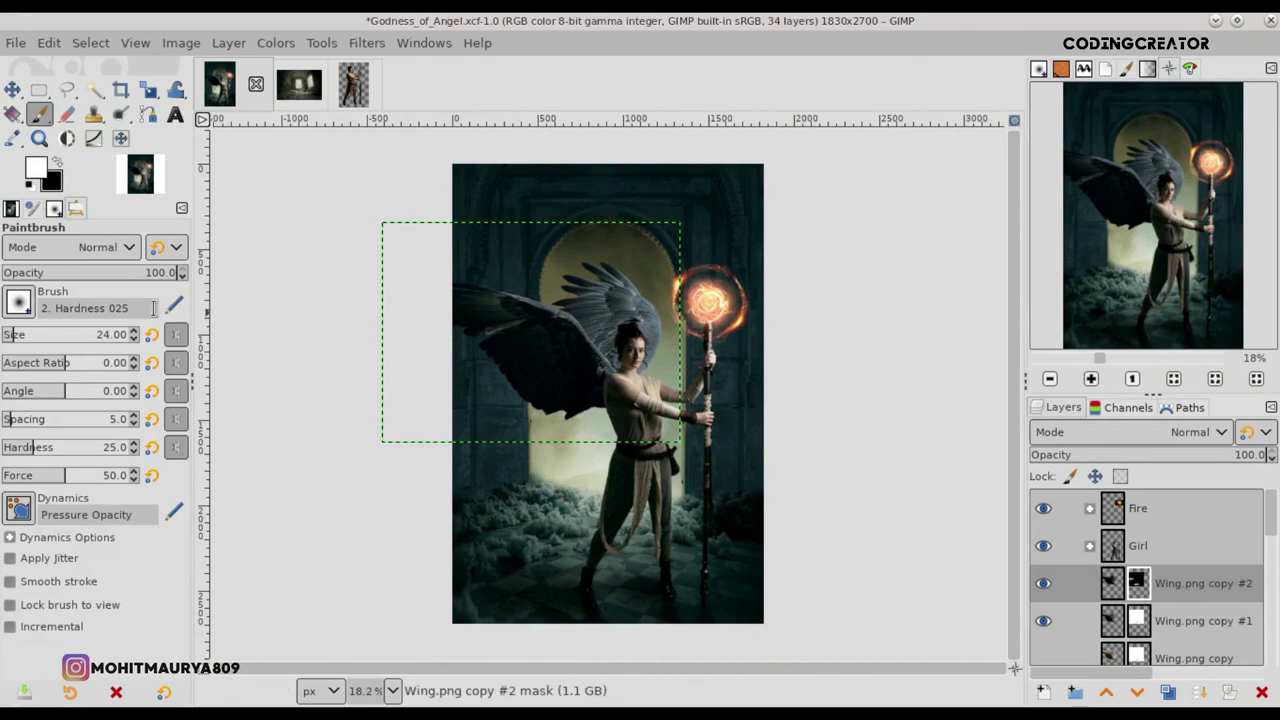
Step: Paint faint 194-size strokes at 4.3–9.6 opacity on the mask near her neck and shoulder
{"action": "left_click_drag", "start_coordinate": [101, 280], "coordinate": [13, 277]}
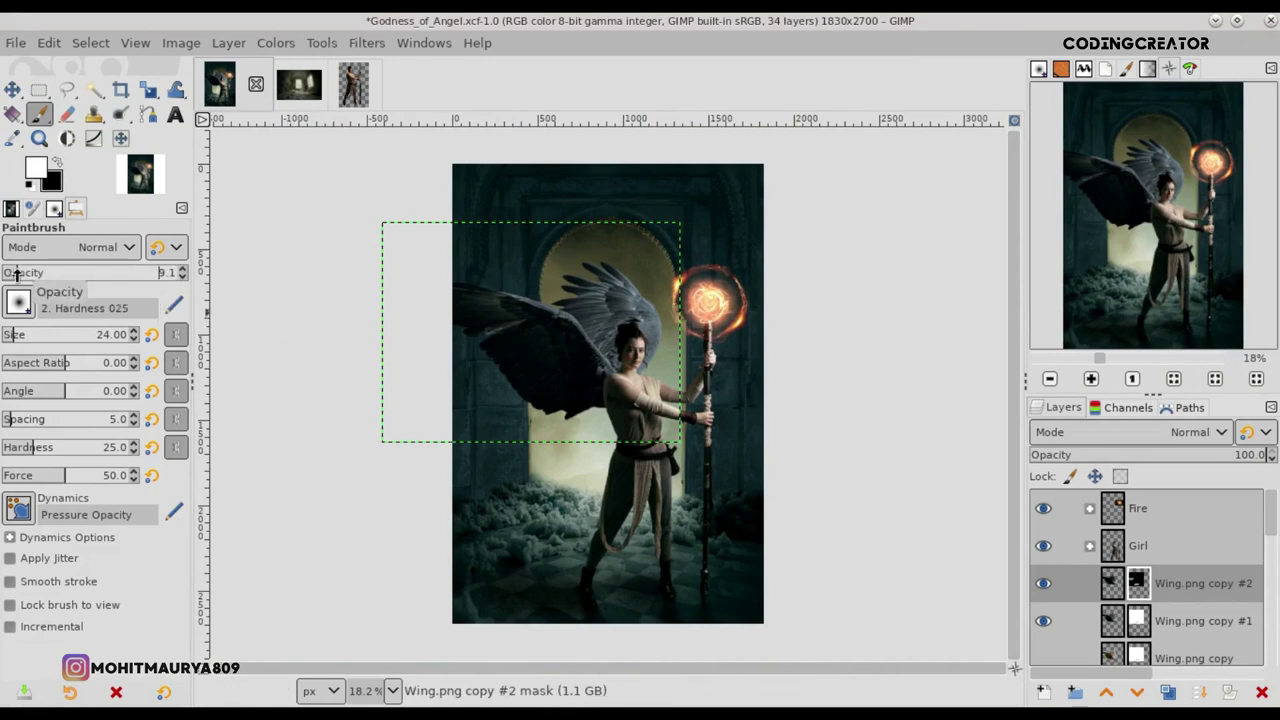
{"action": "left_click_drag", "start_coordinate": [15, 336], "coordinate": [48, 336]}
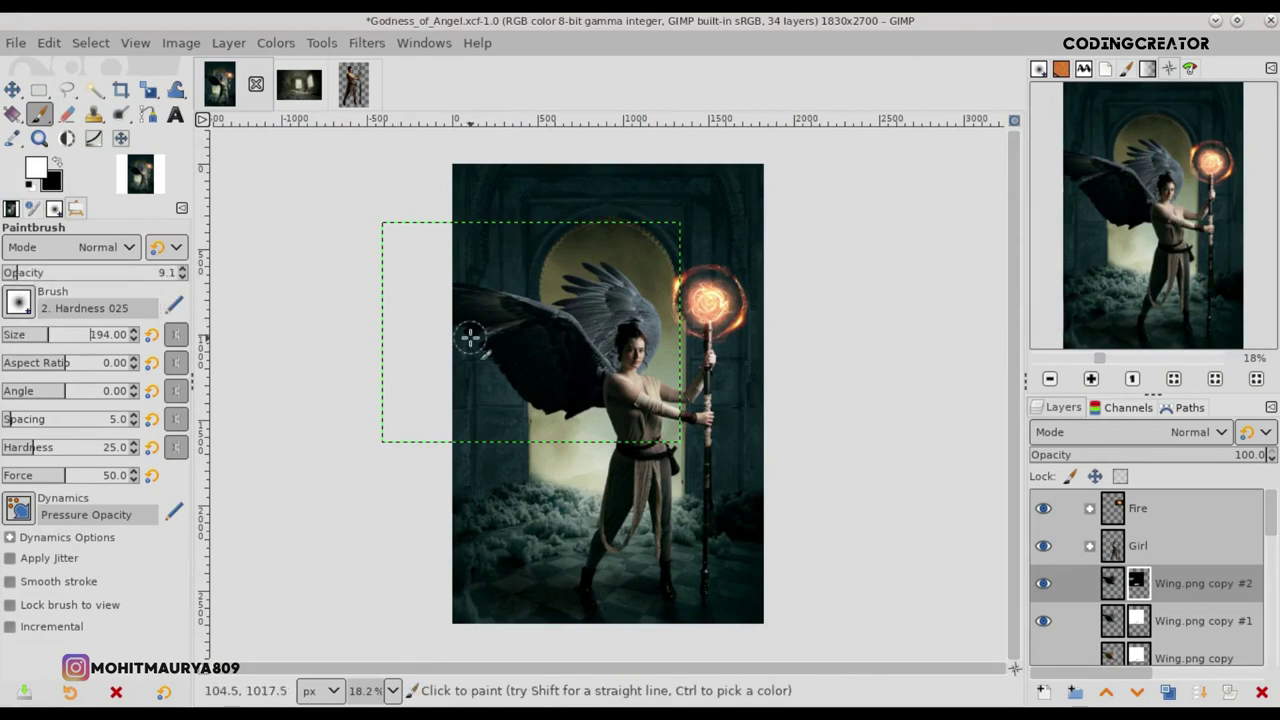
{"action": "scroll", "coordinate": [470, 337], "scroll_direction": "up", "scroll_amount": 3}
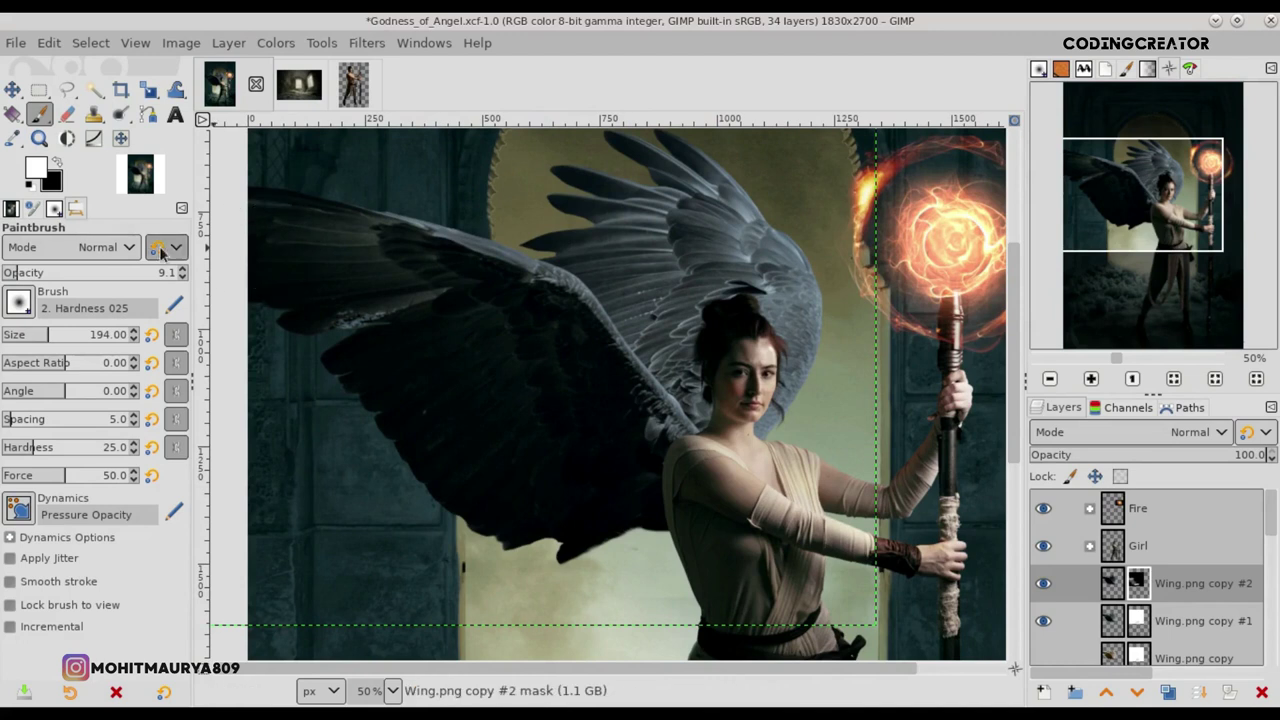
{"action": "left_click", "coordinate": [9, 273]}
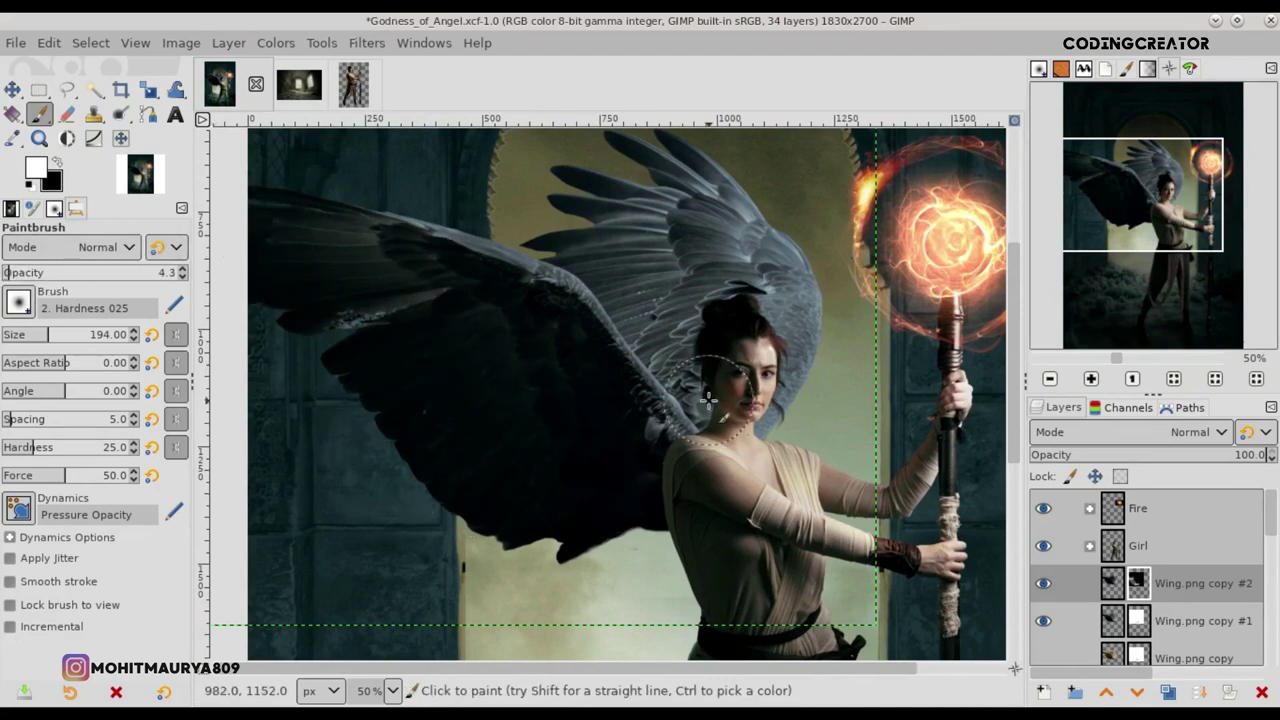
{"action": "scroll", "coordinate": [680, 405], "scroll_direction": "up", "scroll_amount": 1, "text": "ctrl"}
{"action": "left_click_drag", "start_coordinate": [694, 669], "coordinate": [791, 675]}
{"action": "left_click", "coordinate": [18, 272]}
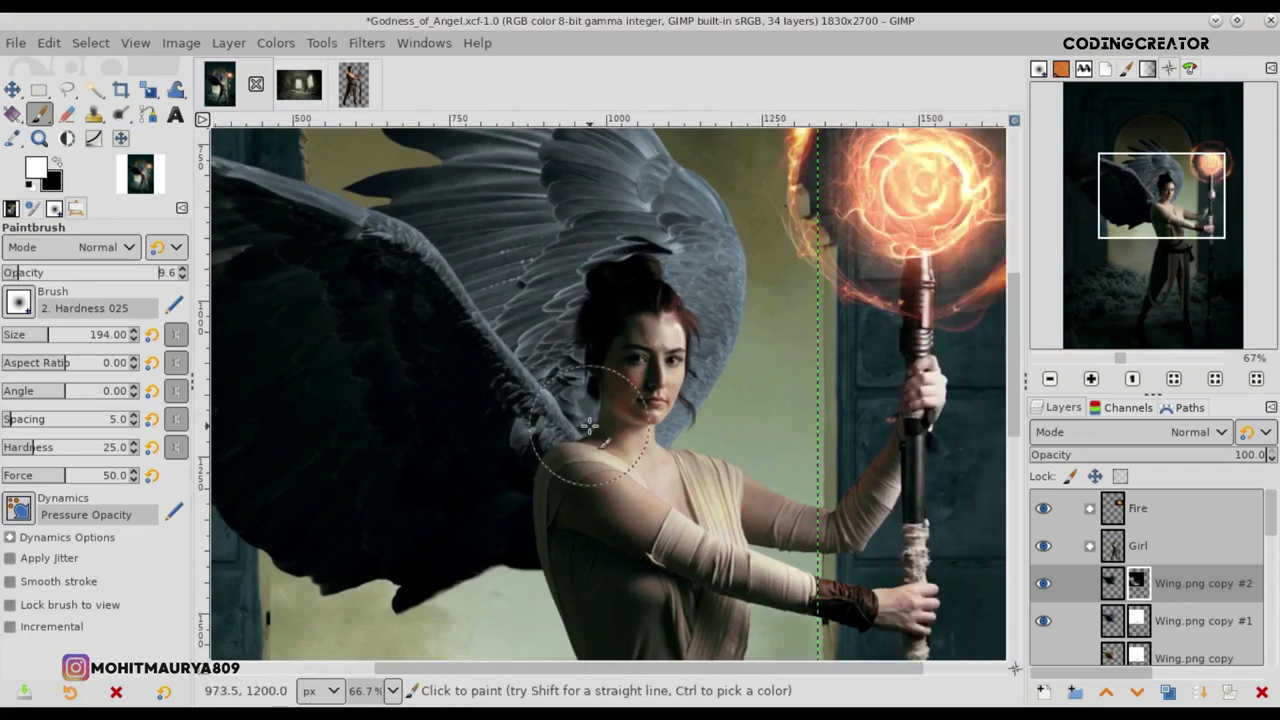
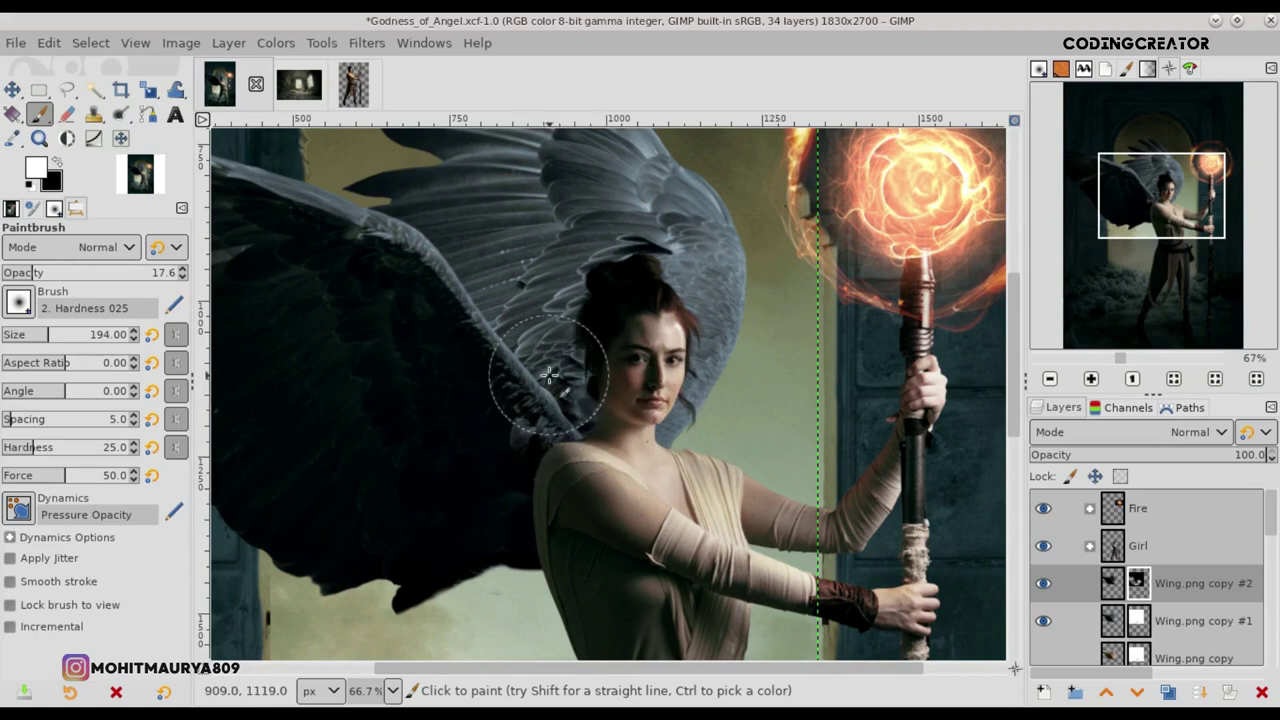
Step: Hide Fire, Girl, Shadow, Shadow2 and Background so only the wing shows, and create Visible #2 from it
{"action": "scroll", "coordinate": [620, 478], "scroll_direction": "down", "scroll_amount": 2, "text": "ctrl"}
{"action": "scroll", "coordinate": [620, 478], "scroll_direction": "down", "scroll_amount": 2, "text": "ctrl"}
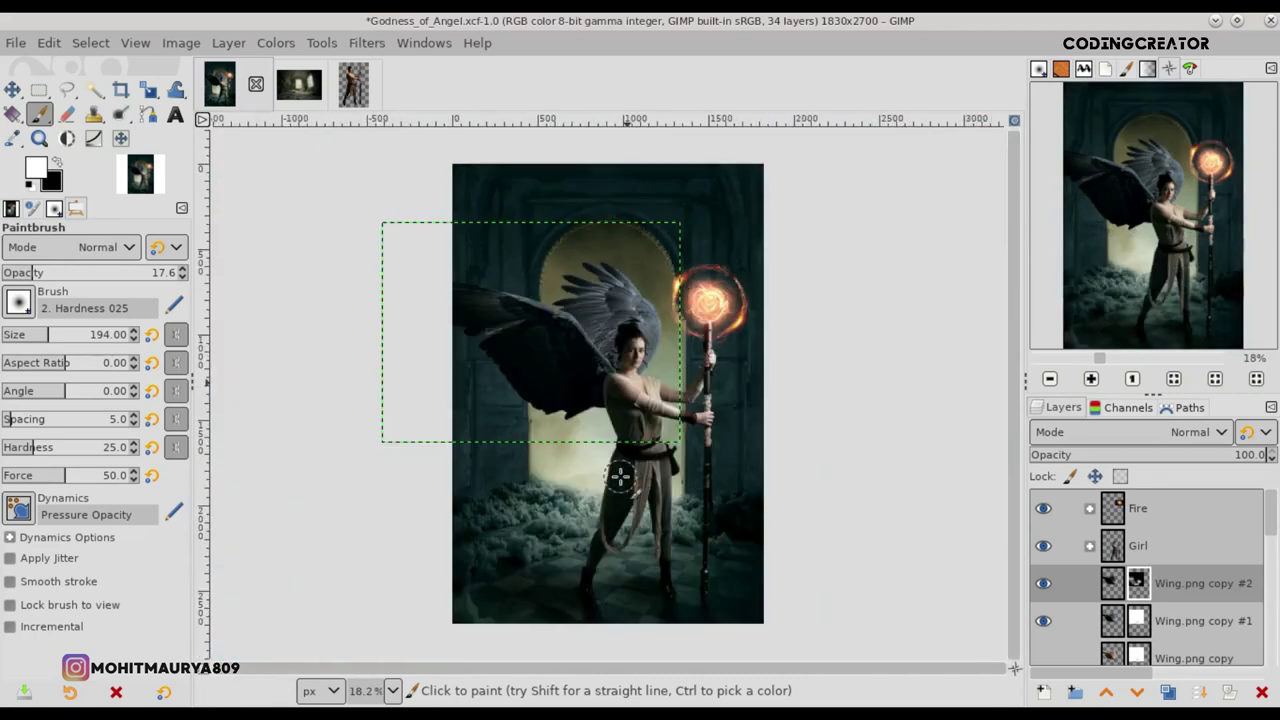
{"action": "key", "text": "m"}
{"action": "left_click", "coordinate": [1045, 585]}
{"action": "left_click", "coordinate": [1108, 585]}
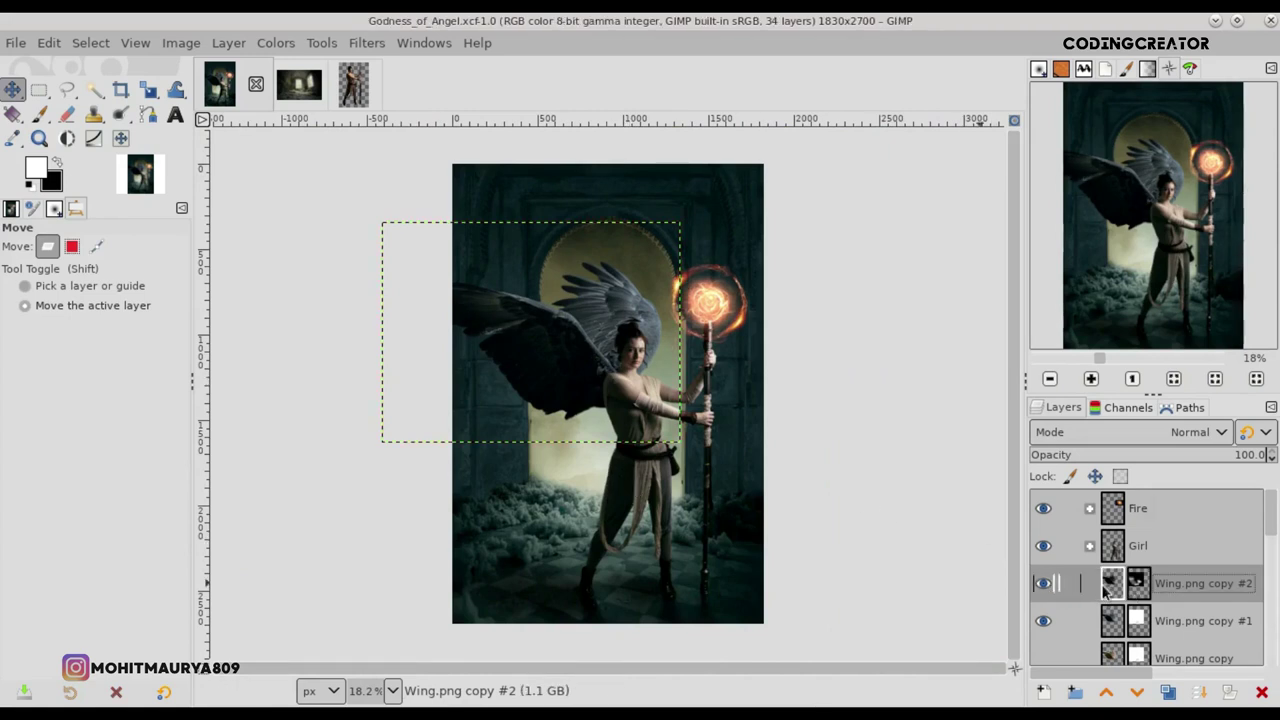
{"action": "left_click", "coordinate": [1042, 508]}
{"action": "left_click", "coordinate": [1043, 545]}
{"action": "mouse_move", "coordinate": [1271, 528]}
{"action": "left_mouse_down"}
{"action": "mouse_move", "coordinate": [1258, 578]}
{"action": "mouse_move", "coordinate": [1268, 540]}
{"action": "left_mouse_up"}
{"action": "left_click", "coordinate": [1045, 560]}
{"action": "left_click", "coordinate": [1045, 587]}
{"action": "left_click", "coordinate": [1048, 624]}
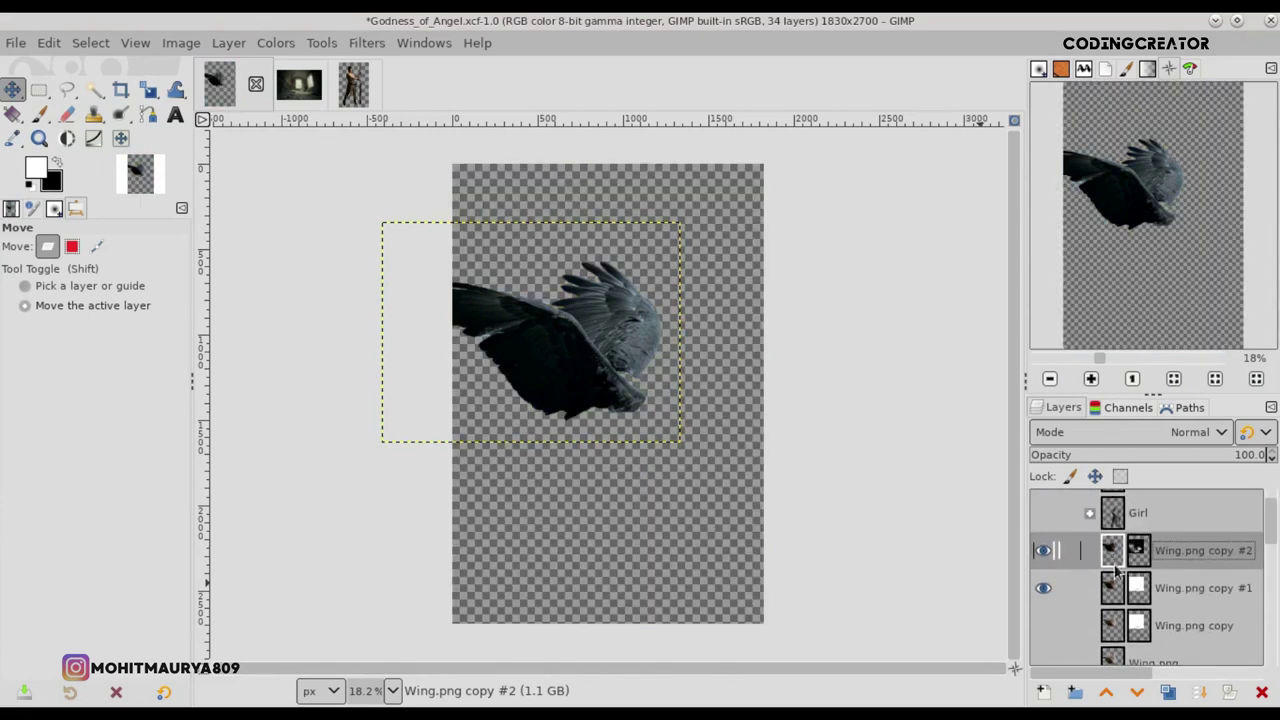
{"action": "left_click", "coordinate": [1117, 588]}
{"action": "right_click", "coordinate": [1117, 550]}
{"action": "left_click", "coordinate": [1000, 177]}
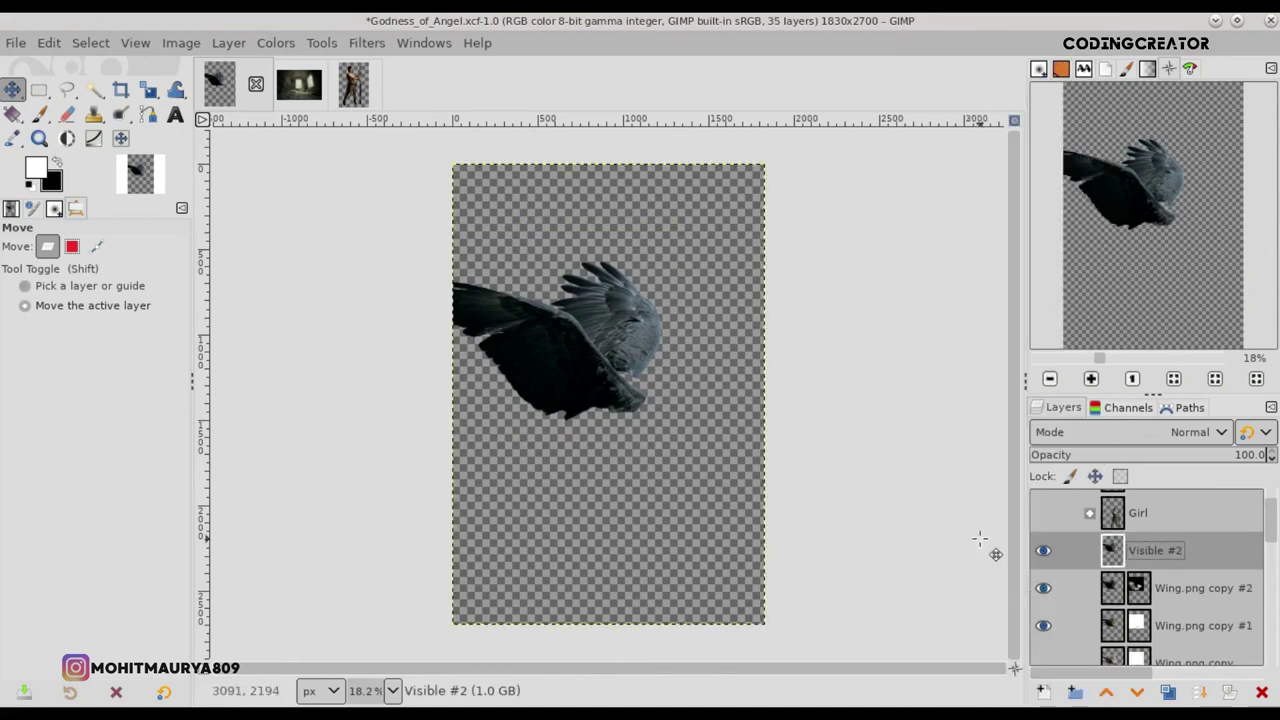
Step: Show Fire, Girl, Background, Shadow and Shadow2 again and add a Visible #3 layer
{"action": "scroll", "coordinate": [1273, 533], "scroll_direction": "up", "scroll_amount": 1}
{"action": "left_click", "coordinate": [1043, 508]}
{"action": "left_click", "coordinate": [1043, 545]}
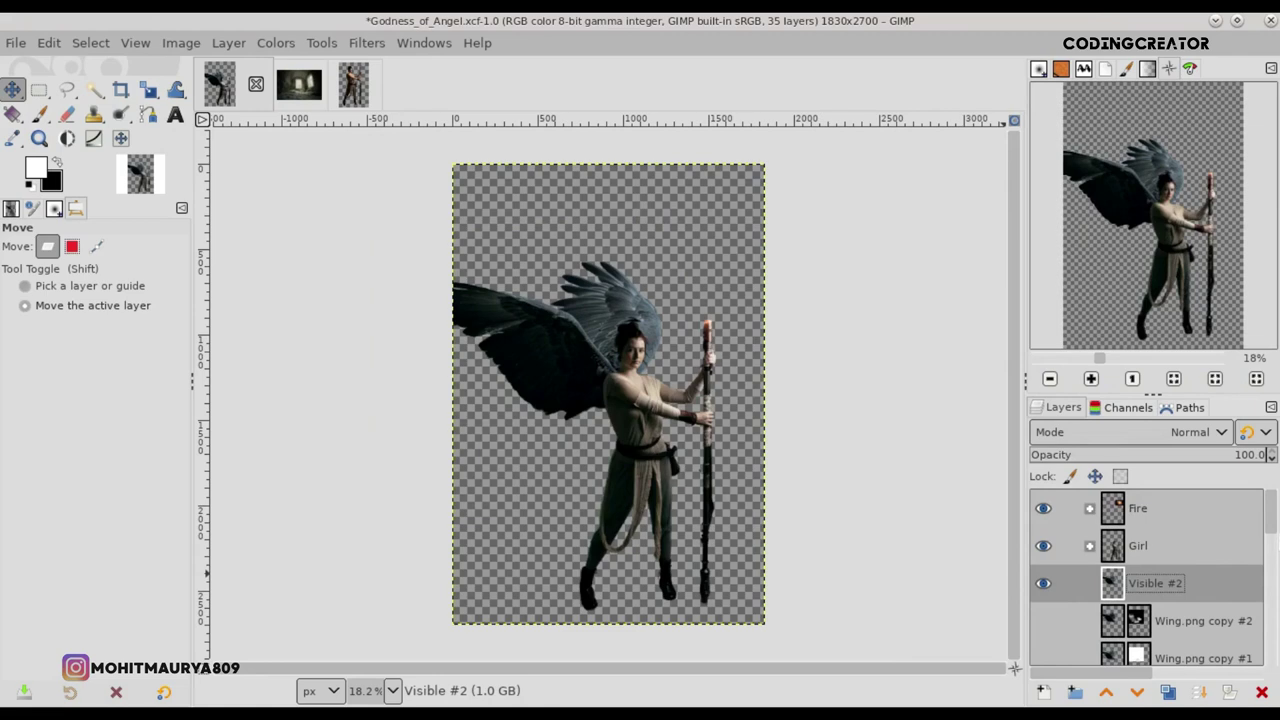
{"action": "left_click_drag", "start_coordinate": [1272, 518], "coordinate": [1272, 565]}
{"action": "left_click", "coordinate": [1043, 578]}
{"action": "left_click", "coordinate": [1038, 535]}
{"action": "left_click", "coordinate": [1043, 503]}
{"action": "left_click_drag", "start_coordinate": [1270, 565], "coordinate": [1270, 505]}
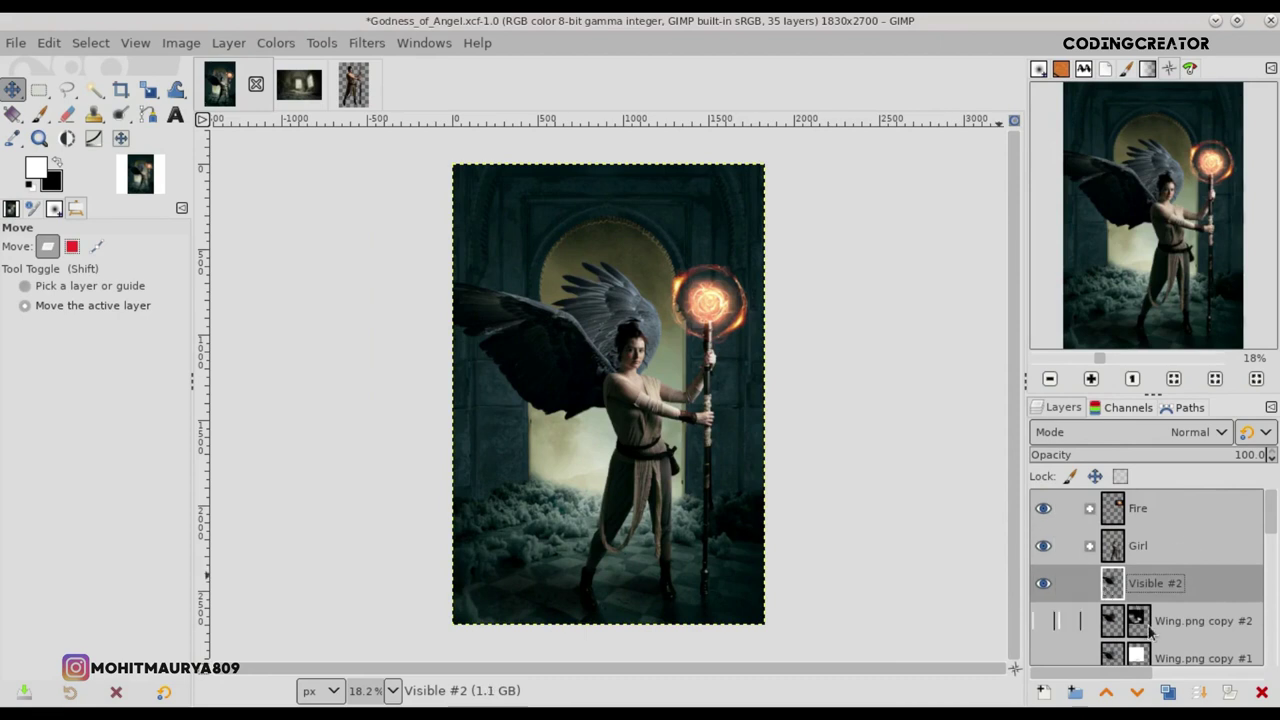
{"action": "left_click", "coordinate": [1168, 692]}
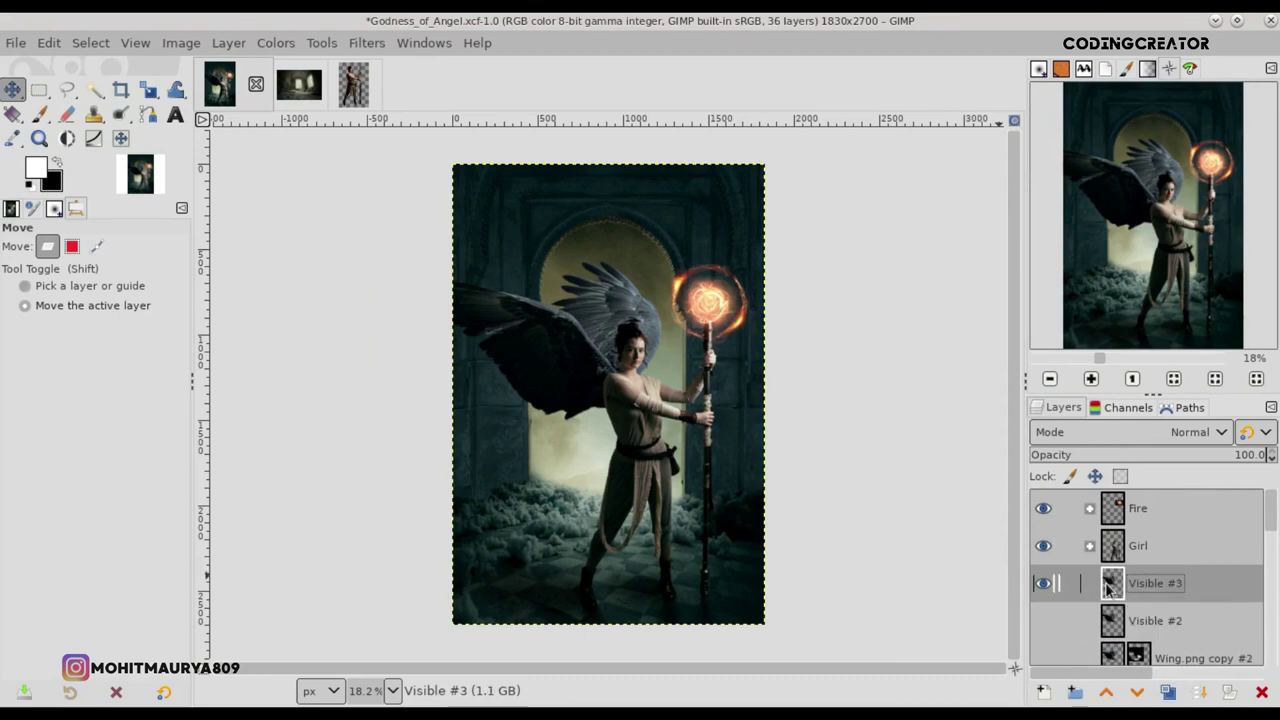
Step: In Color Balance, shift the shadows strongly toward red and slightly toward green
{"action": "left_click", "coordinate": [280, 44]}
{"action": "left_click", "coordinate": [287, 68]}
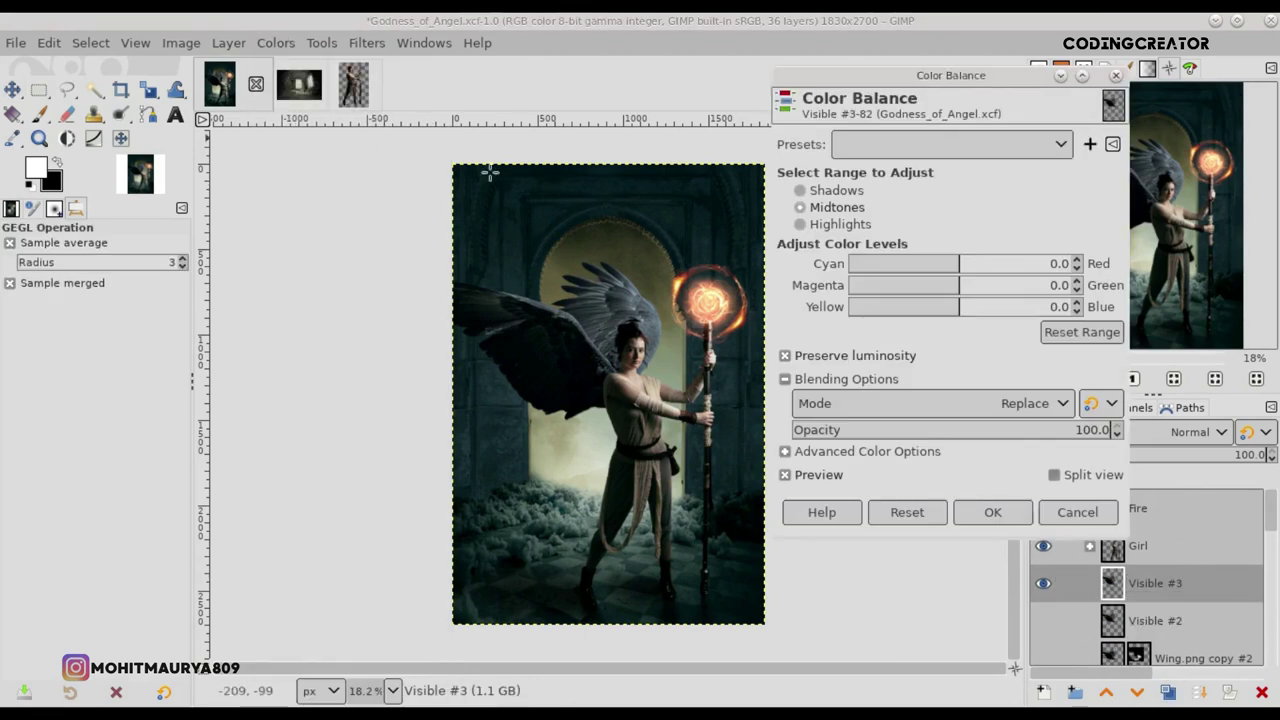
{"action": "left_click_drag", "start_coordinate": [962, 265], "coordinate": [1033, 265]}
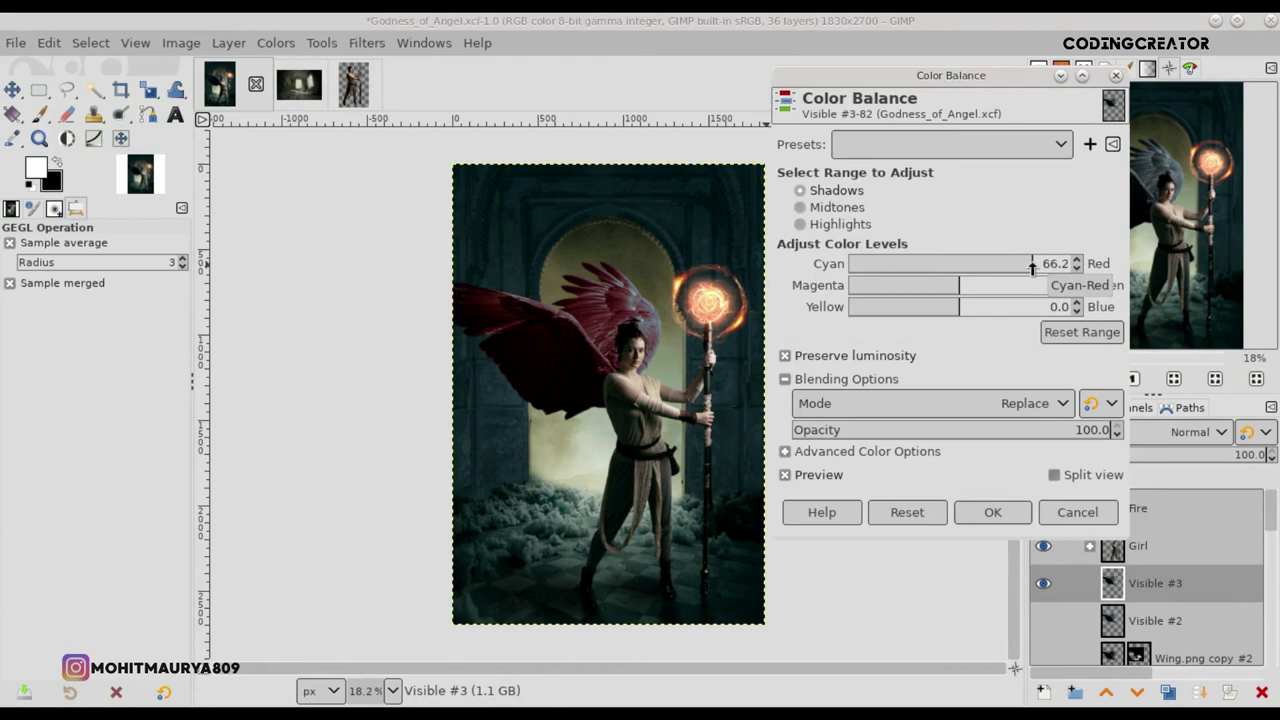
{"action": "left_click_drag", "start_coordinate": [959, 296], "coordinate": [1010, 296]}
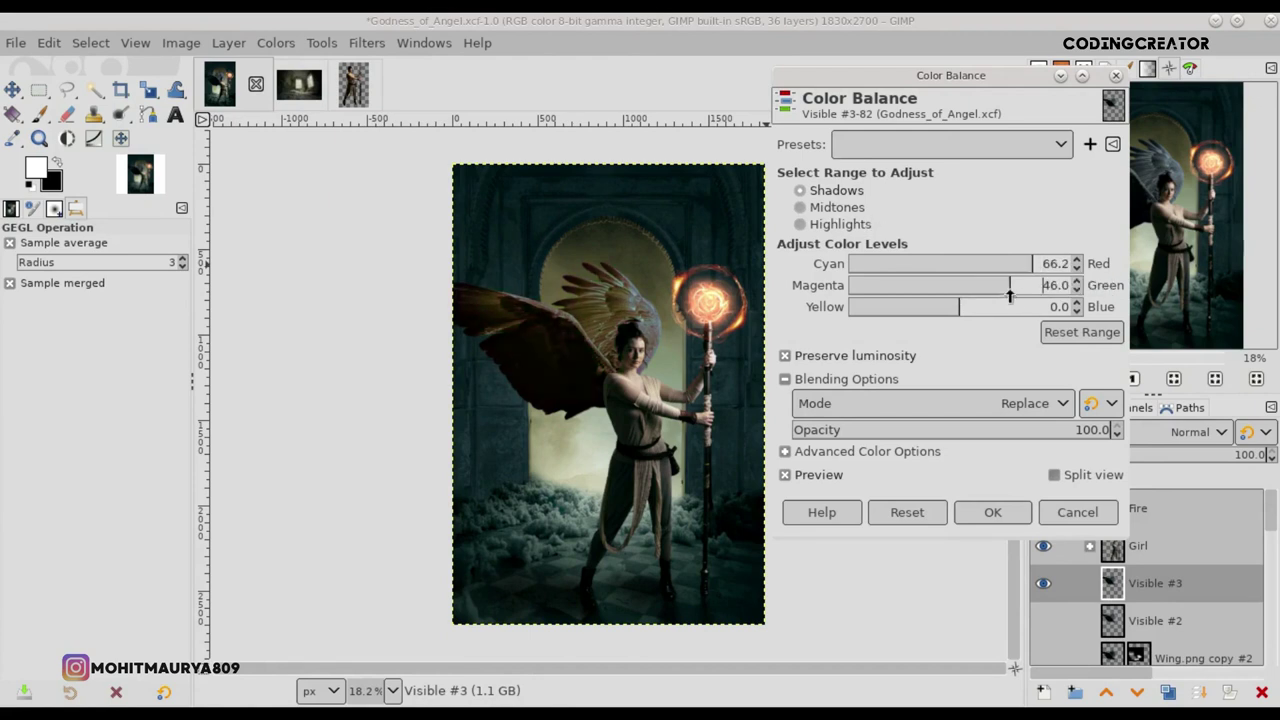
{"action": "left_click", "coordinate": [992, 289]}
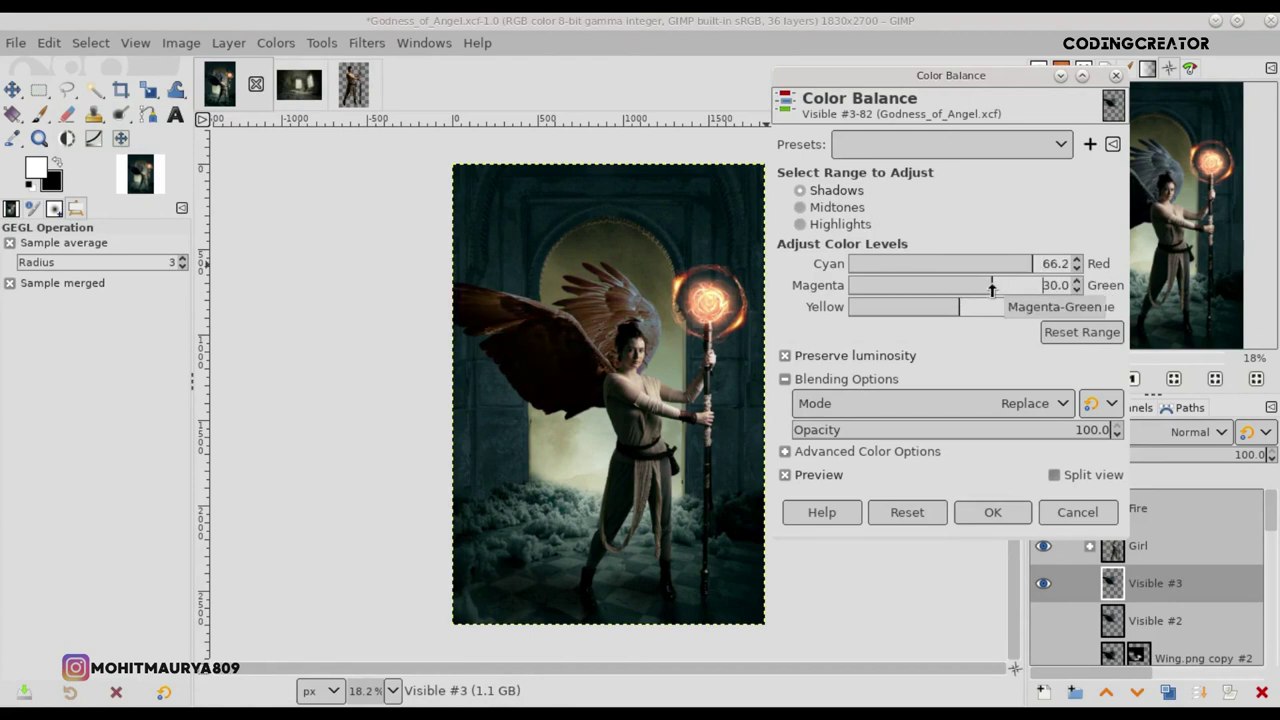
{"action": "left_click_drag", "start_coordinate": [992, 289], "coordinate": [1003, 310]}
Step: Shift the midtones strongly toward yellow with a slight magenta-green adjustment
{"action": "left_click", "coordinate": [838, 207]}
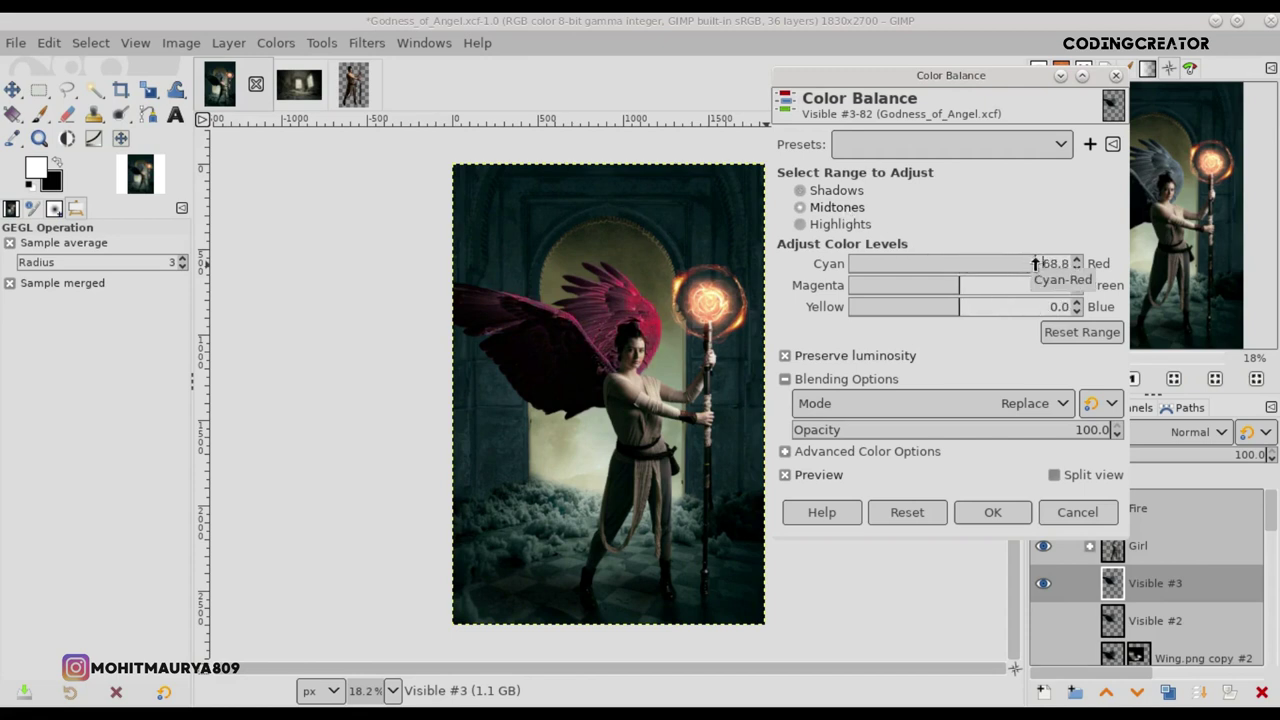
{"action": "left_click", "coordinate": [950, 309]}
{"action": "left_click_drag", "start_coordinate": [896, 310], "coordinate": [866, 306]}
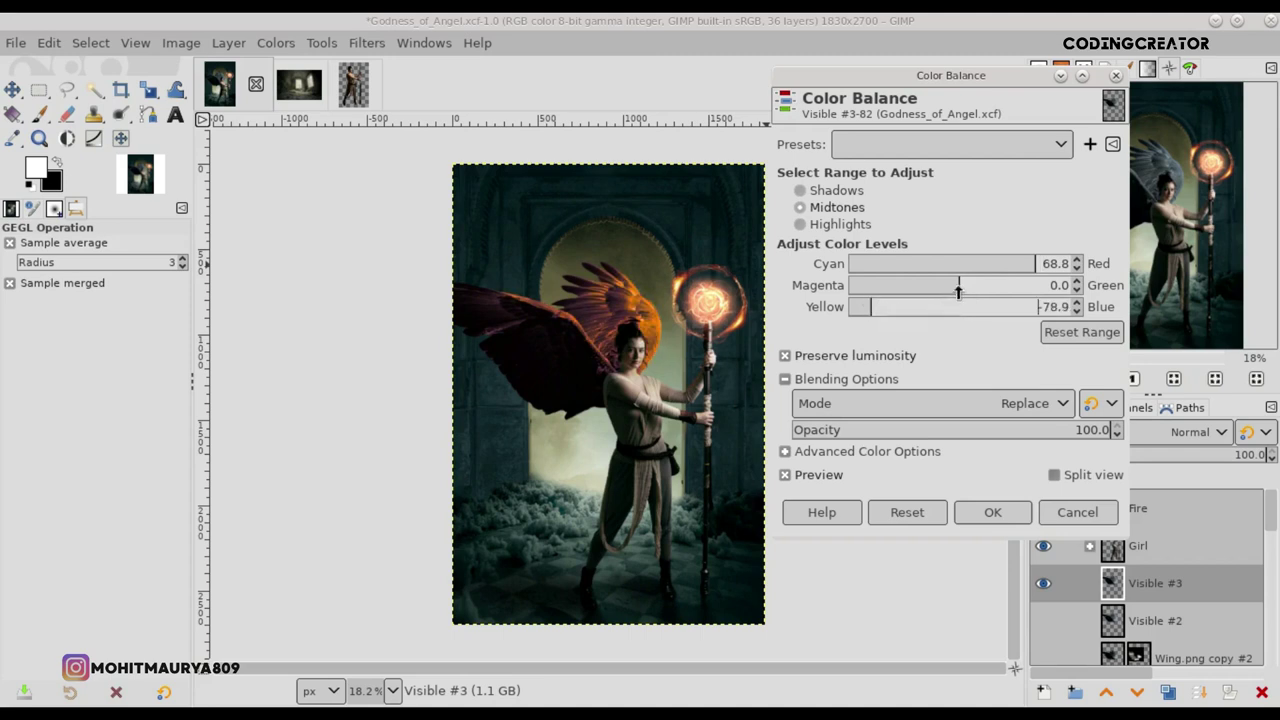
{"action": "left_click", "coordinate": [866, 309]}
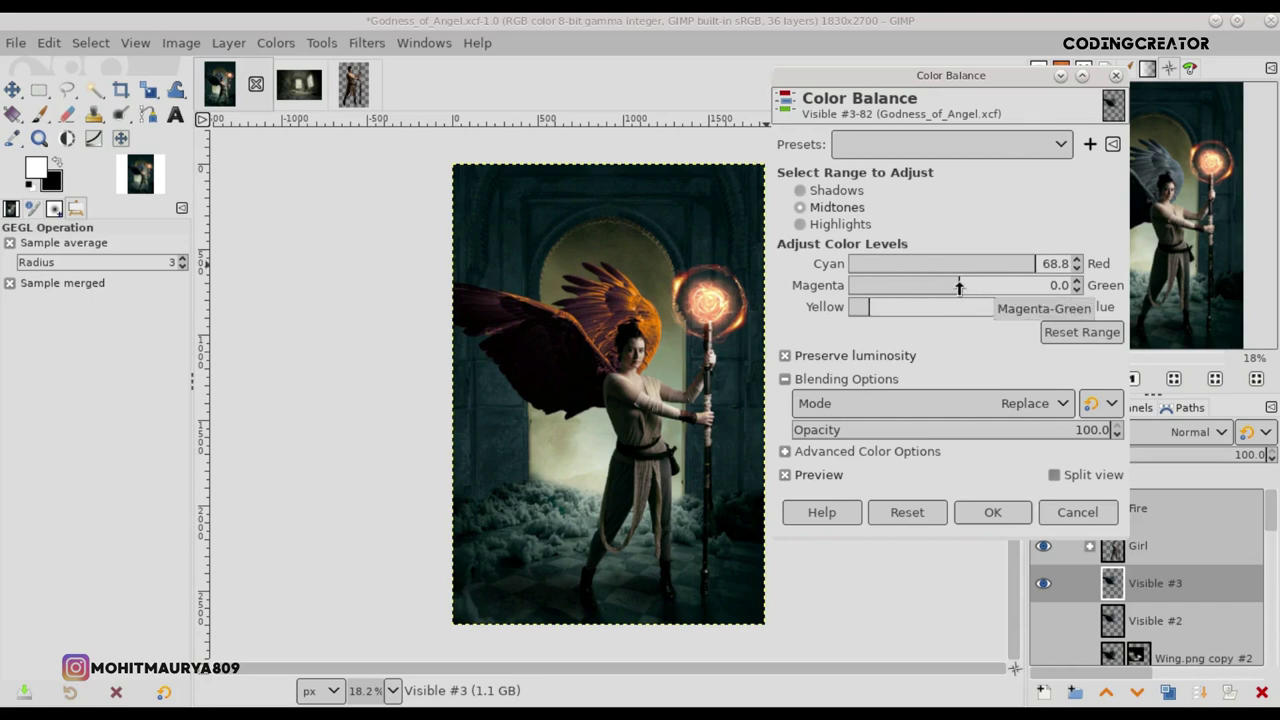
{"action": "left_click_drag", "start_coordinate": [958, 287], "coordinate": [960, 287]}
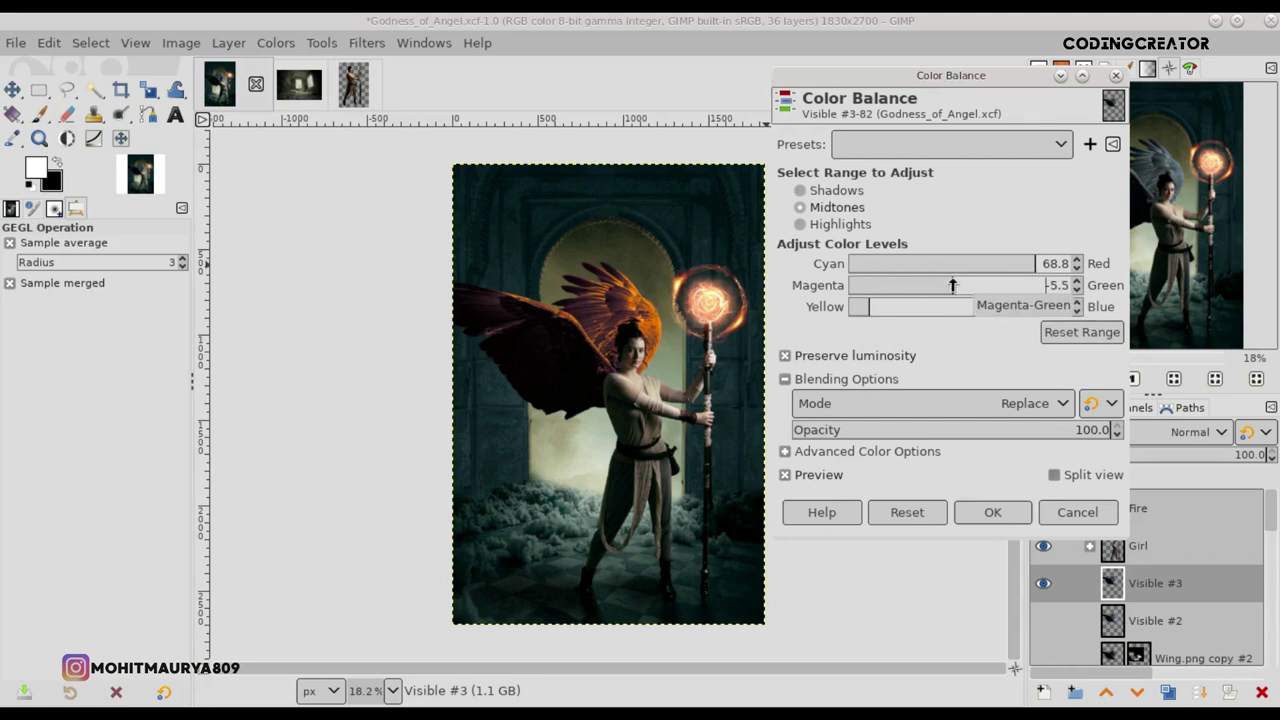
Step: Set highlights Red to 30, blend in Dodge mode, apply, and save the image
{"action": "left_click", "coordinate": [855, 226]}
{"action": "left_click_drag", "start_coordinate": [954, 272], "coordinate": [1042, 268]}
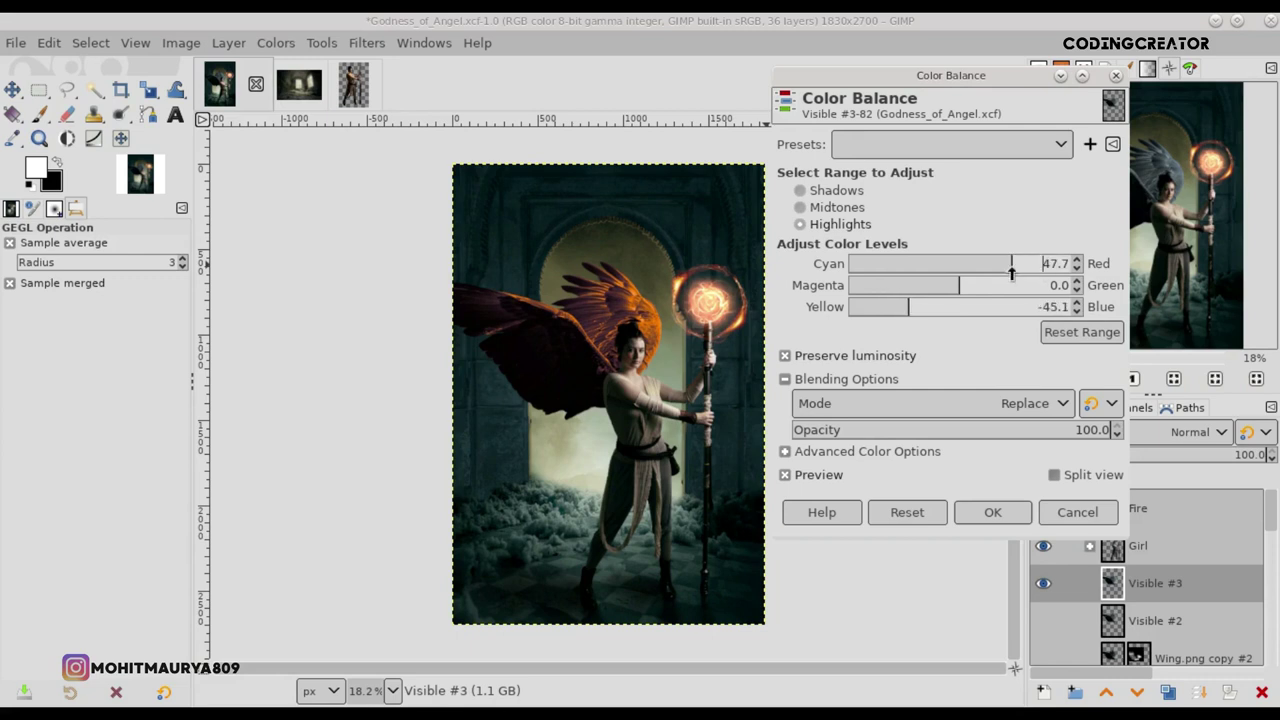
{"action": "left_click_drag", "start_coordinate": [1001, 272], "coordinate": [986, 270]}
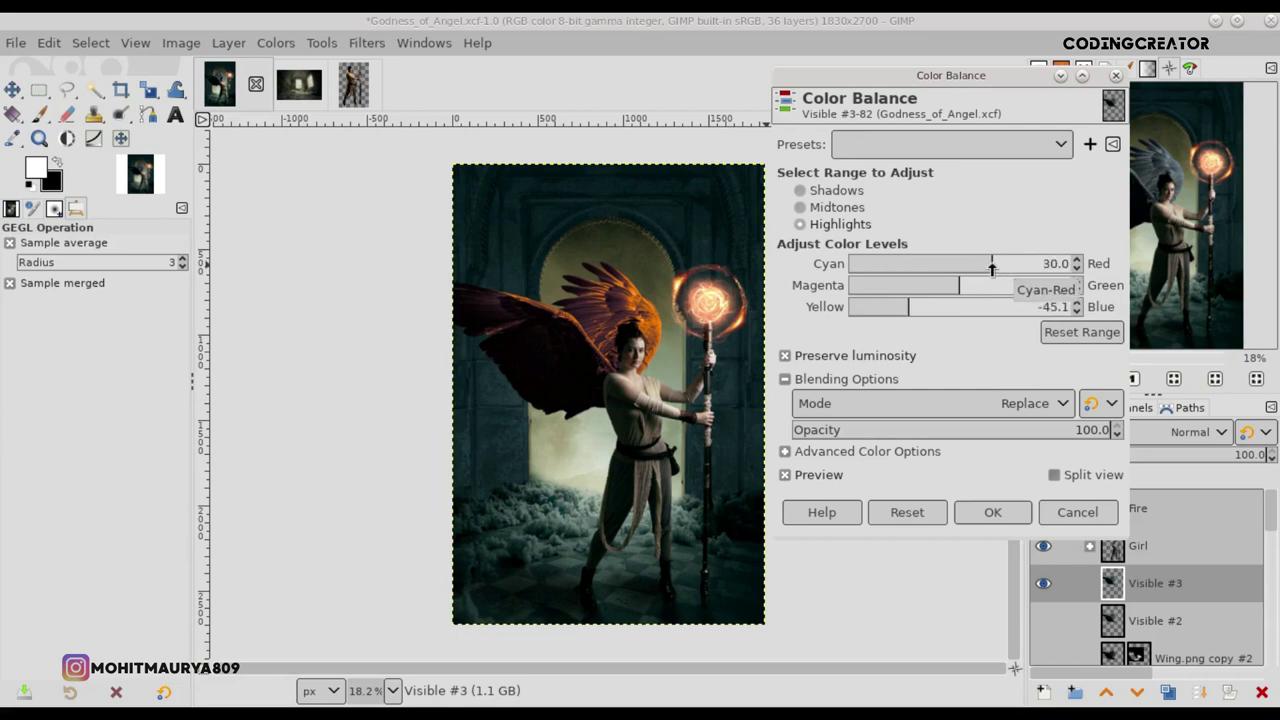
{"action": "left_click", "coordinate": [988, 403]}
{"action": "scroll", "coordinate": [968, 560], "scroll_direction": "down", "scroll_amount": 5}
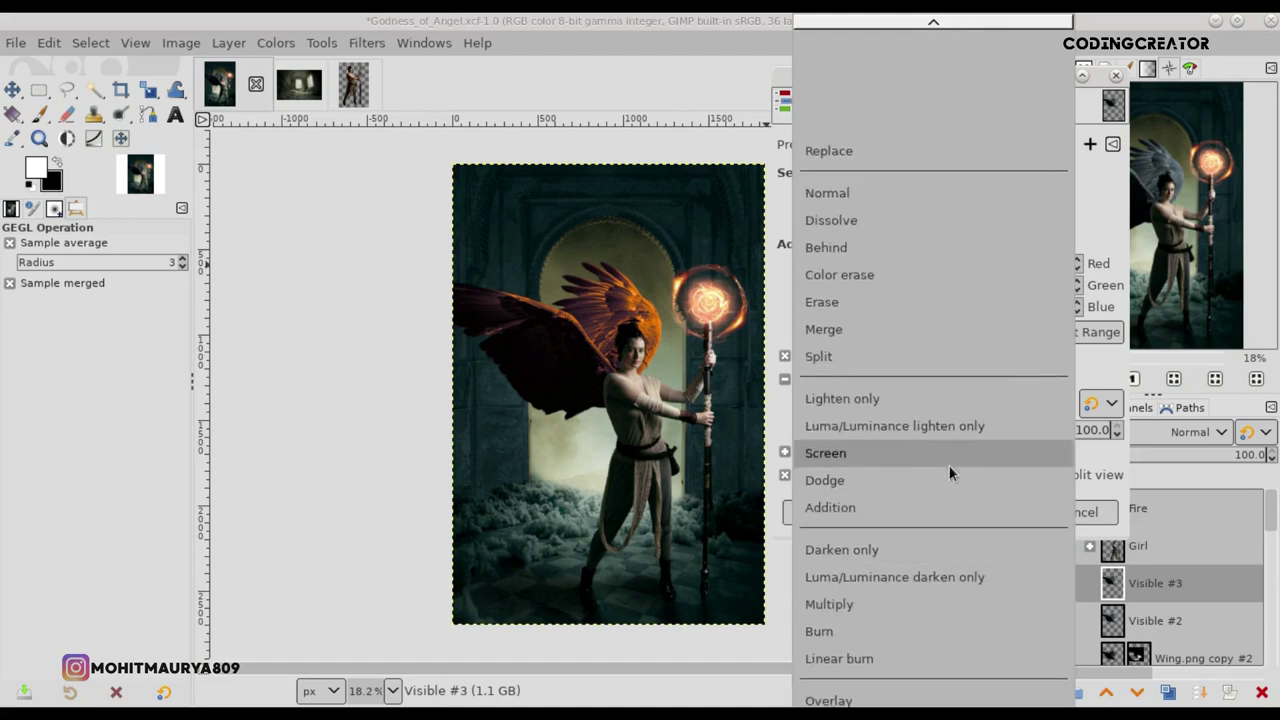
{"action": "left_click", "coordinate": [949, 479]}
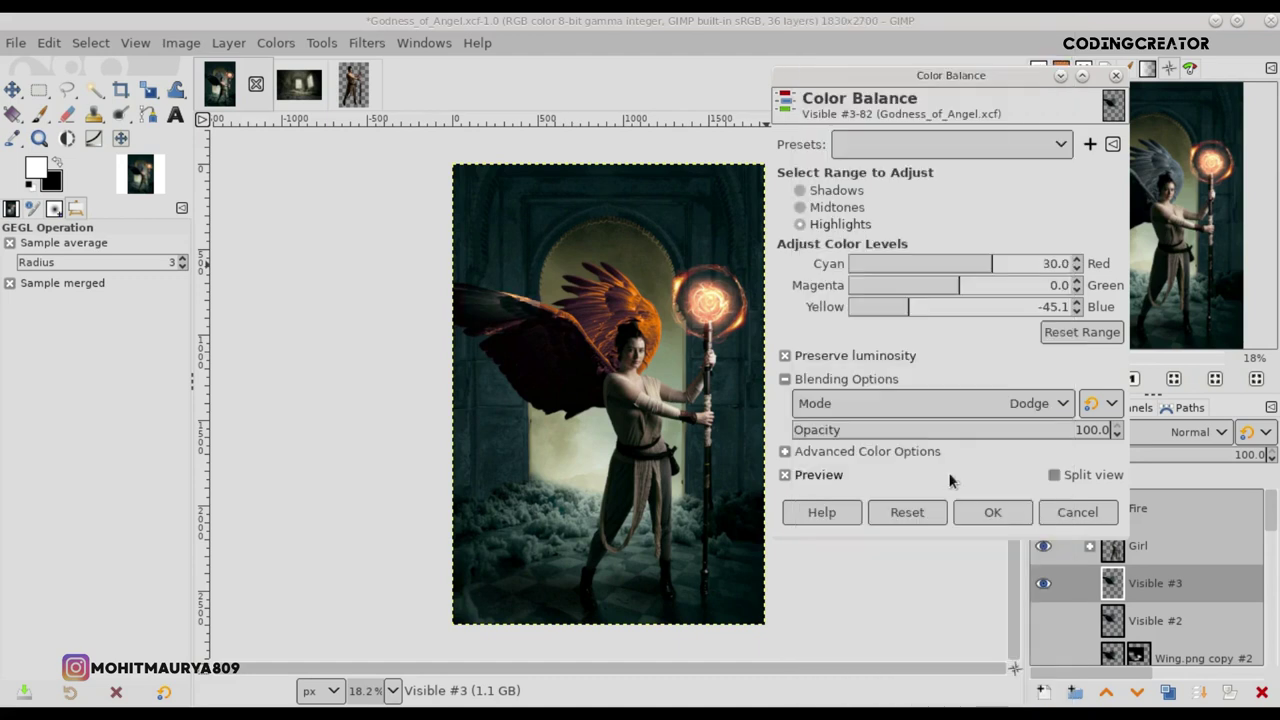
{"action": "left_click", "coordinate": [810, 475]}
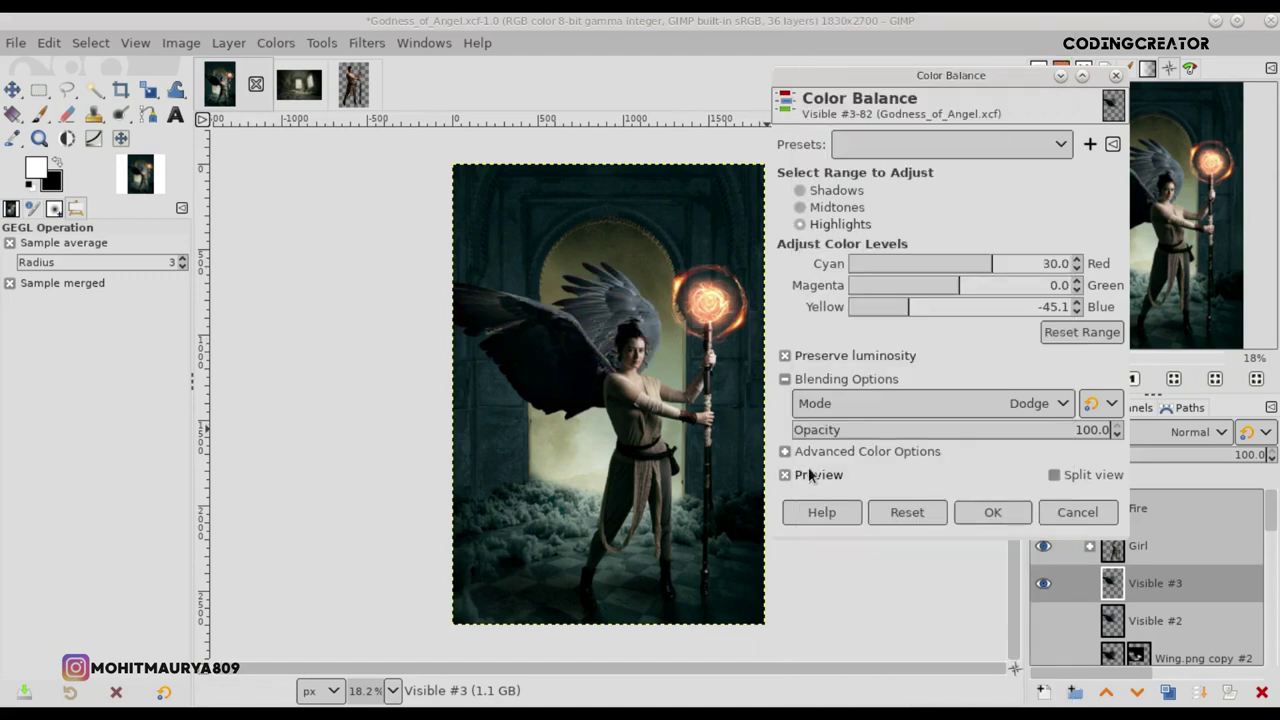
{"action": "left_click", "coordinate": [991, 512]}
{"action": "key", "text": "ctrl+s"}
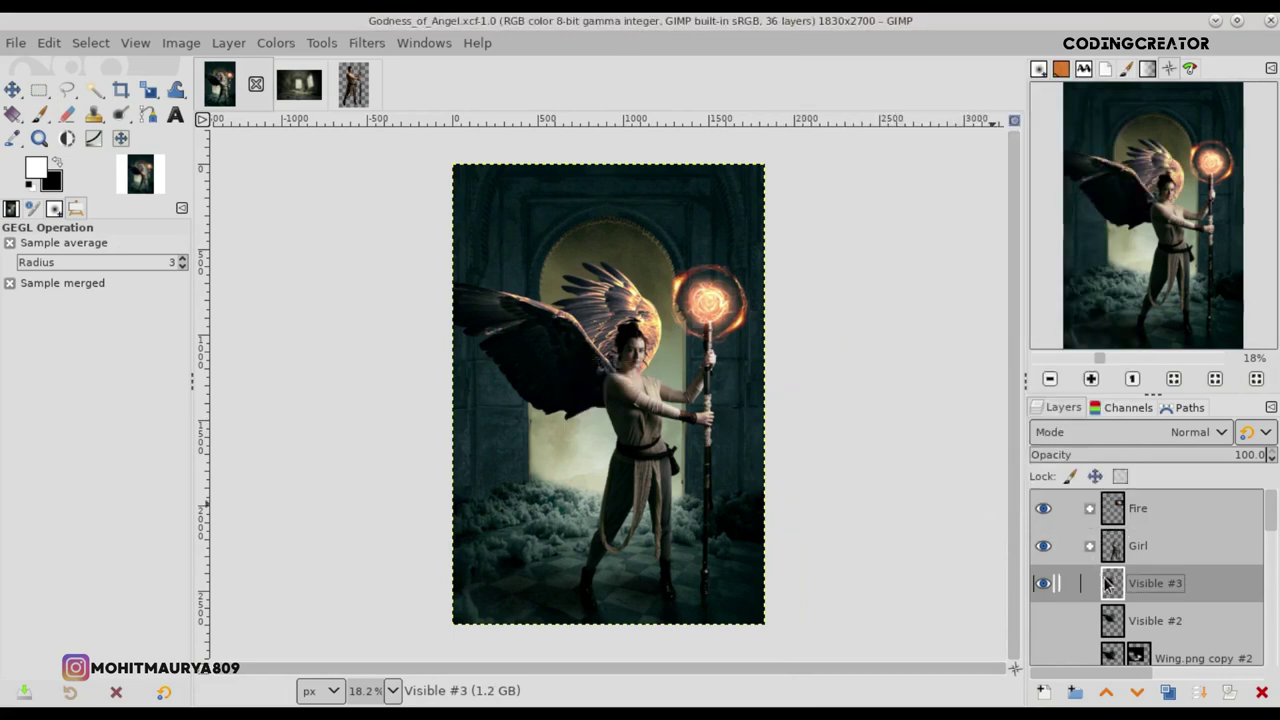
Step: Add a black layer mask to Visible #3 and show Visible #2
{"action": "left_click", "coordinate": [1232, 693]}
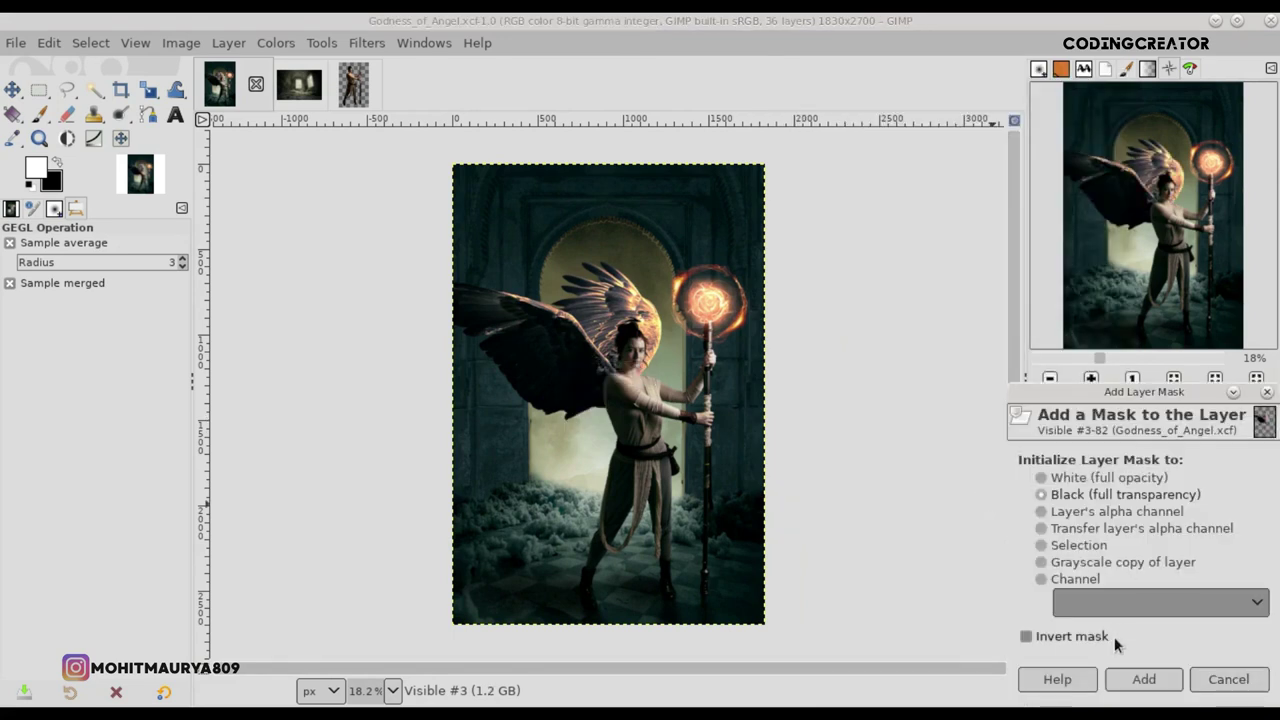
{"action": "left_click", "coordinate": [1140, 677]}
{"action": "left_click", "coordinate": [1042, 622]}
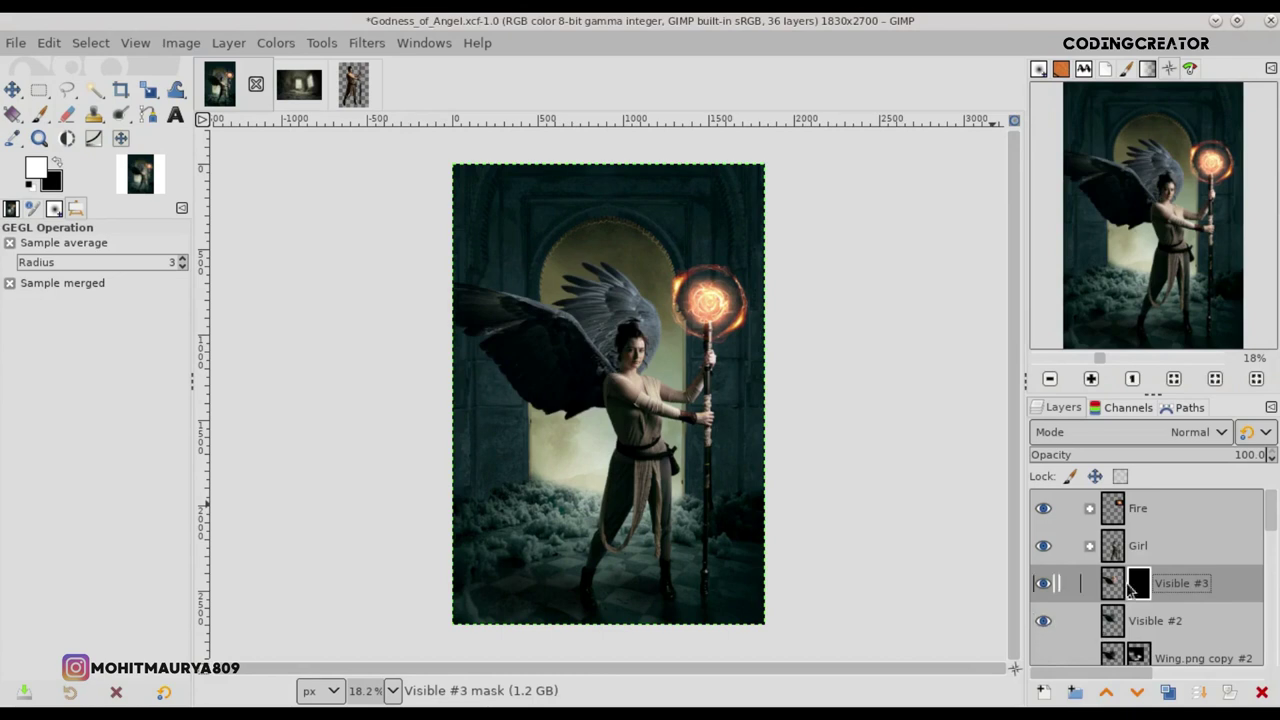
{"action": "left_click", "coordinate": [40, 114]}
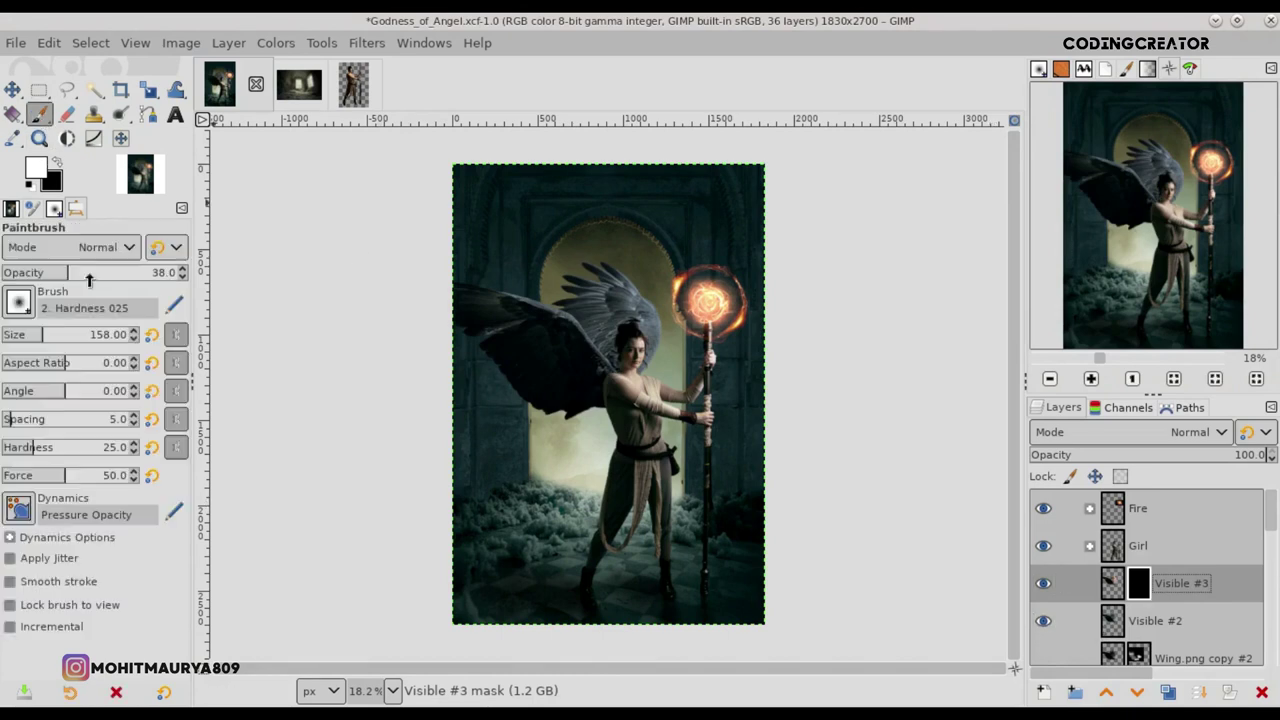
{"action": "scroll", "coordinate": [665, 370], "scroll_direction": "up", "scroll_amount": 4}
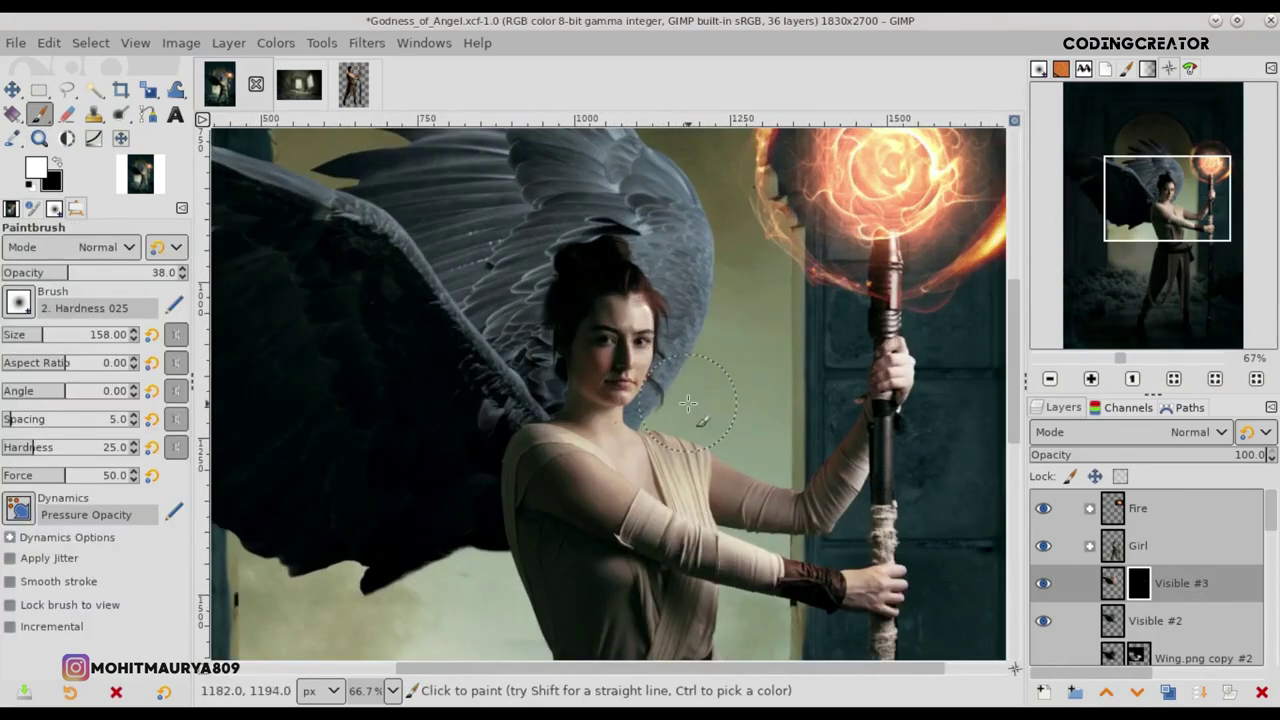
Step: Paint white glow beside the head, the wing edge, feathers and near her hair at low opacity
{"action": "mouse_move", "coordinate": [680, 412]}
{"action": "left_mouse_down"}
{"action": "mouse_move", "coordinate": [658, 432]}
{"action": "mouse_move", "coordinate": [729, 340]}
{"action": "mouse_move", "coordinate": [677, 387]}
{"action": "mouse_move", "coordinate": [714, 329]}
{"action": "mouse_move", "coordinate": [727, 235]}
{"action": "mouse_move", "coordinate": [707, 329]}
{"action": "mouse_move", "coordinate": [700, 306]}
{"action": "left_mouse_up"}
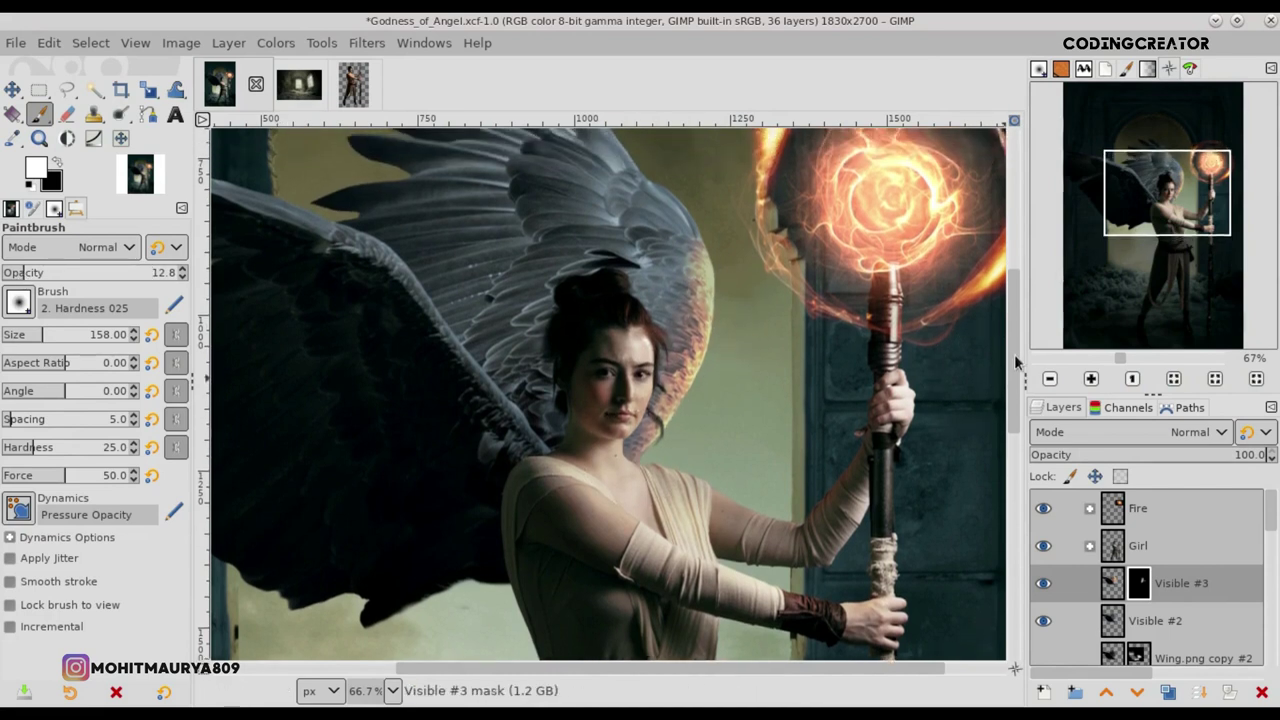
{"action": "scroll", "coordinate": [1008, 352], "scroll_direction": "up", "scroll_amount": 5}
{"action": "mouse_move", "coordinate": [720, 418]}
{"action": "left_mouse_down"}
{"action": "mouse_move", "coordinate": [680, 430]}
{"action": "mouse_move", "coordinate": [660, 338]}
{"action": "mouse_move", "coordinate": [571, 294]}
{"action": "mouse_move", "coordinate": [618, 312]}
{"action": "mouse_move", "coordinate": [692, 388]}
{"action": "left_mouse_up"}
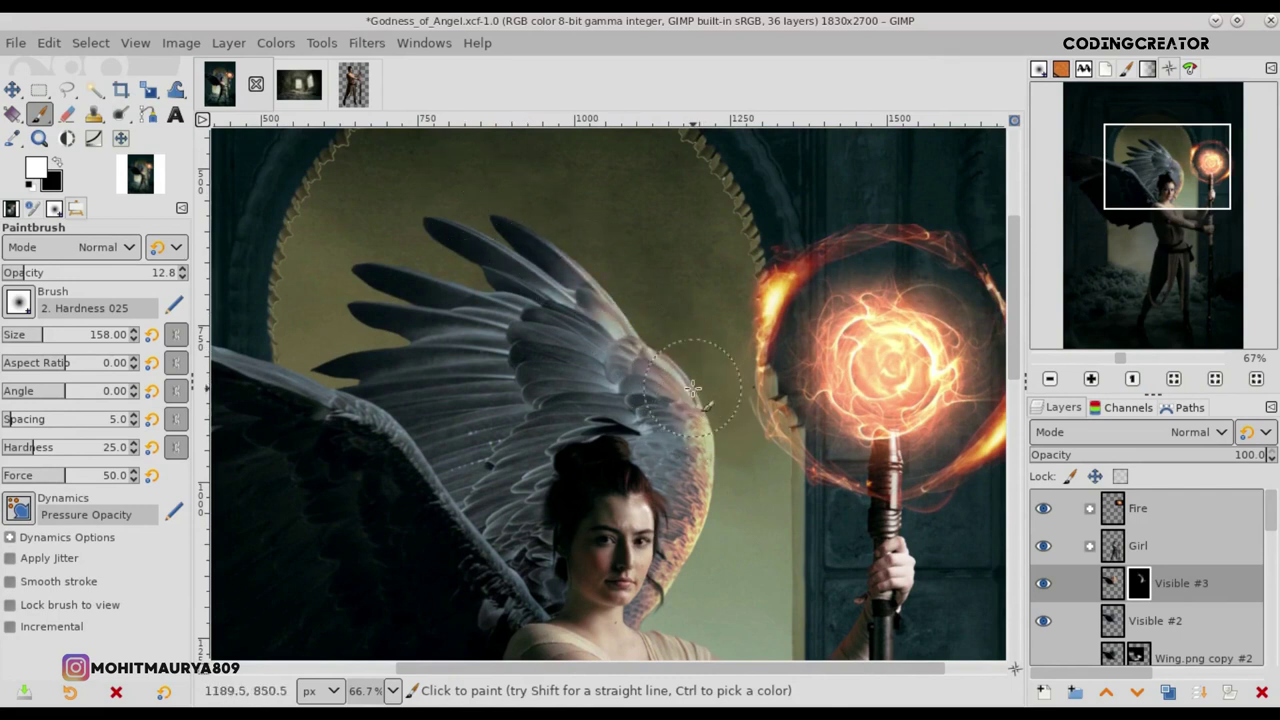
{"action": "left_click", "coordinate": [10, 272]}
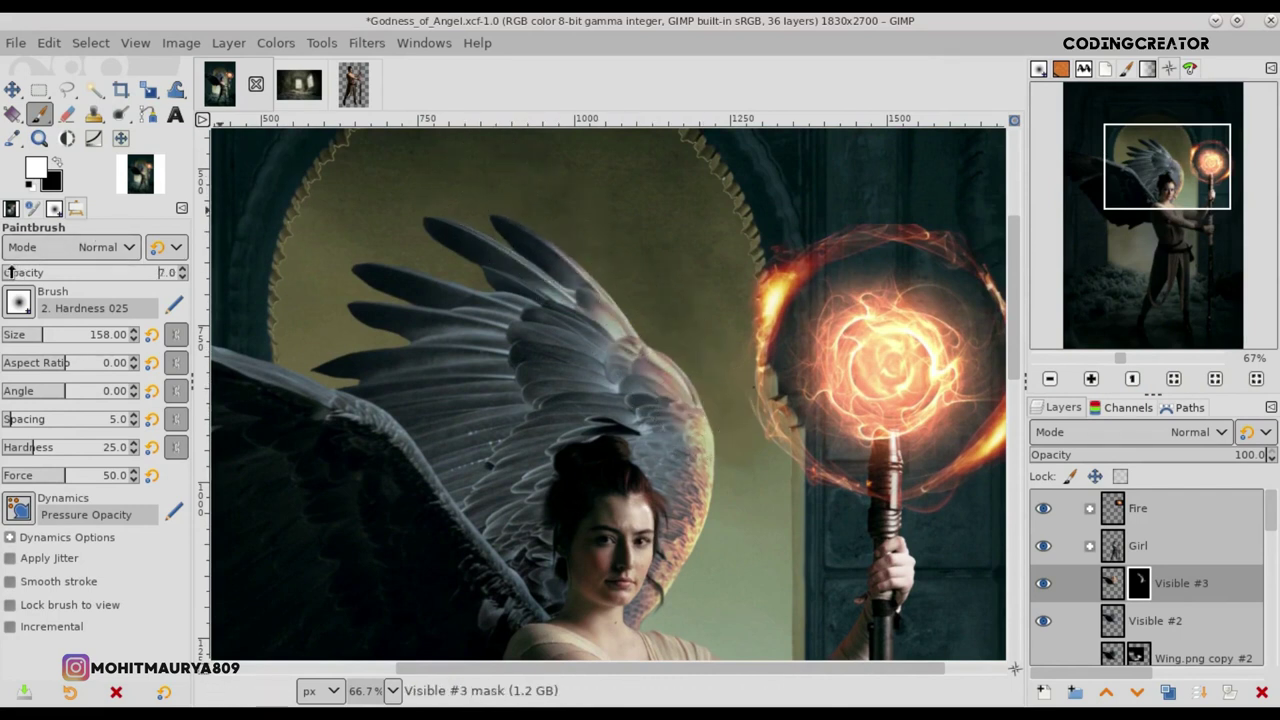
{"action": "left_click", "coordinate": [6, 272]}
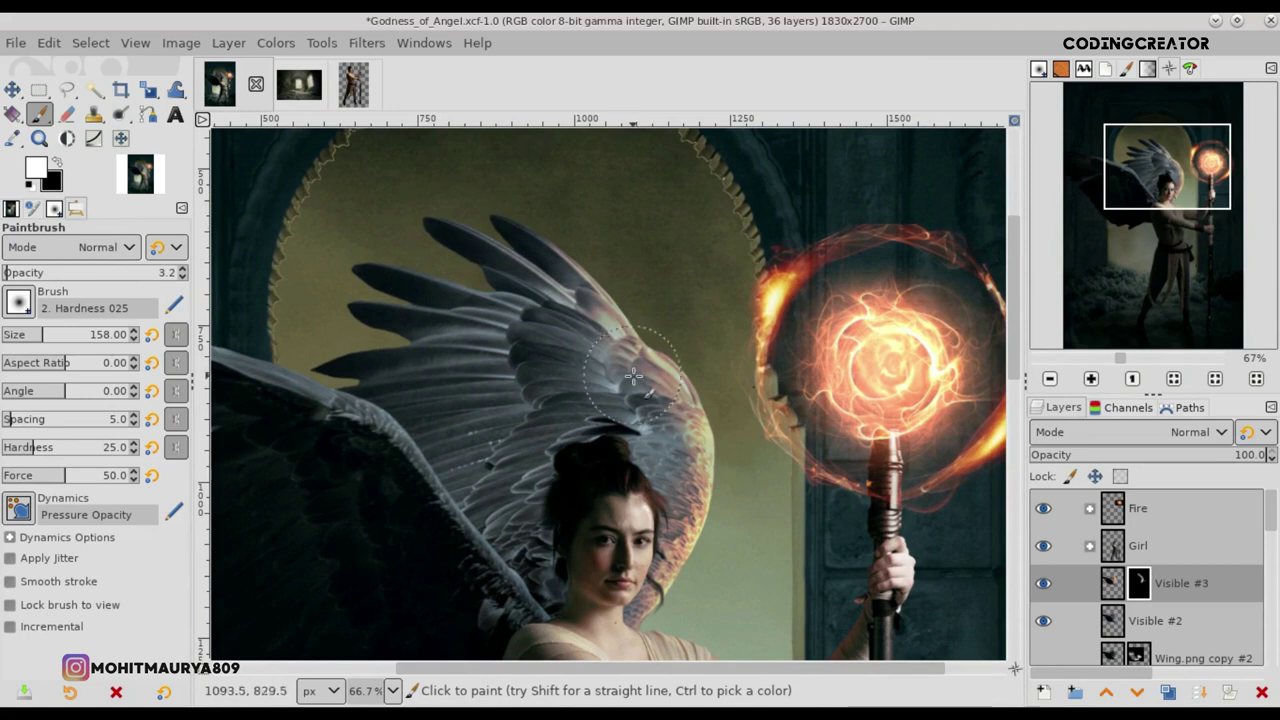
{"action": "left_click_drag", "start_coordinate": [455, 298], "coordinate": [588, 340]}
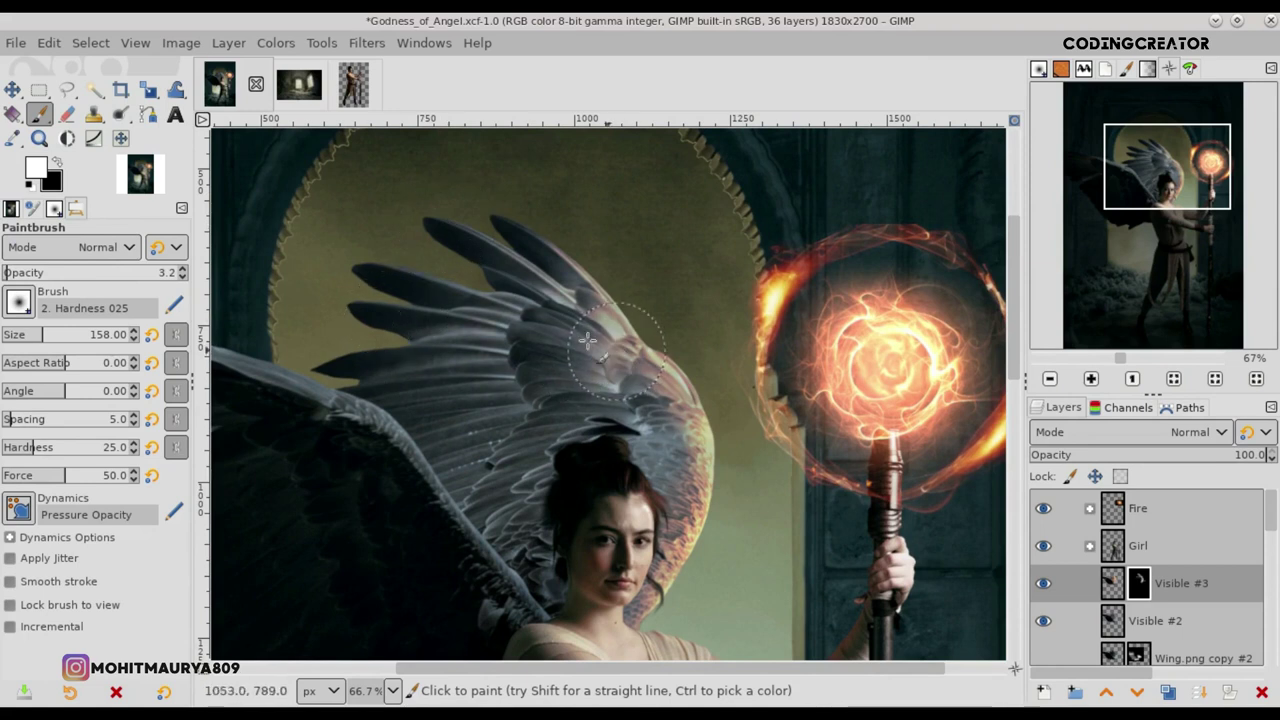
{"action": "mouse_move", "coordinate": [700, 463]}
{"action": "left_mouse_down"}
{"action": "mouse_move", "coordinate": [622, 460]}
{"action": "mouse_move", "coordinate": [667, 489]}
{"action": "left_mouse_up"}
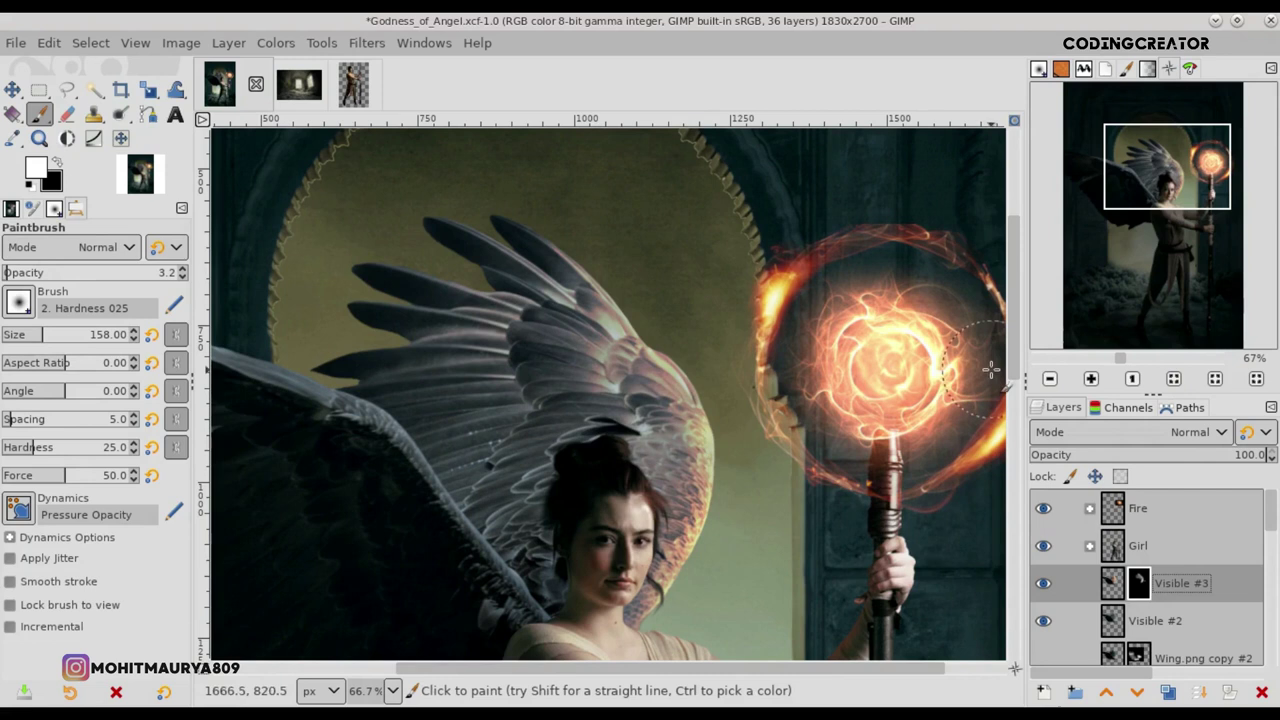
Step: At 100% zoom, brighten the neck and shoulder with about 35 opacity, then lower it
{"action": "left_click_drag", "start_coordinate": [1013, 374], "coordinate": [1014, 400]}
{"action": "key", "text": "1"}
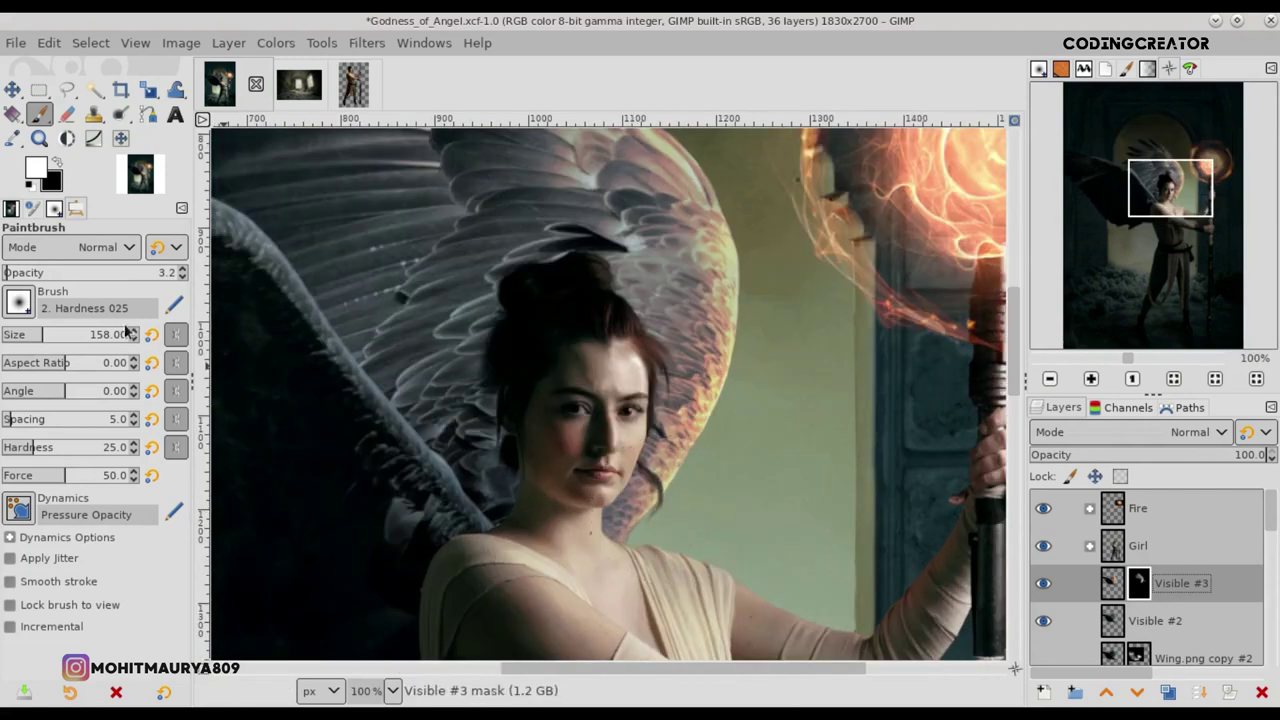
{"action": "left_click_drag", "start_coordinate": [23, 273], "coordinate": [62, 273]}
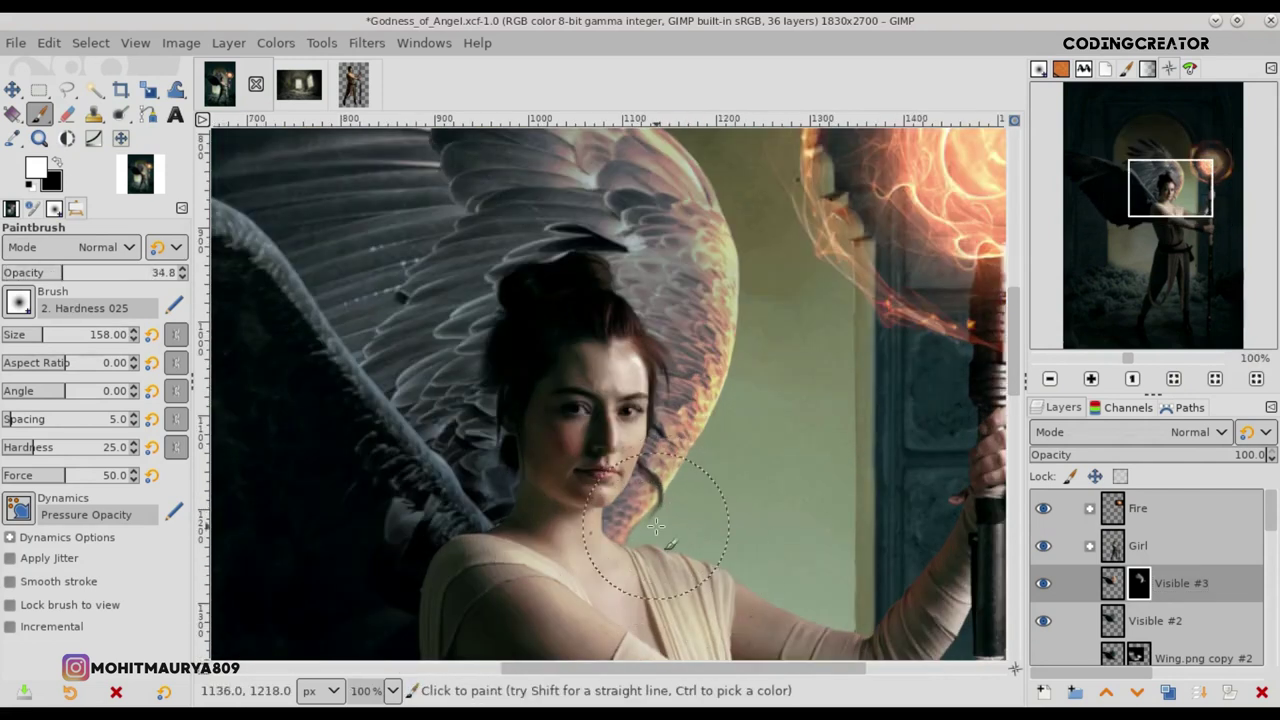
{"action": "left_click_drag", "start_coordinate": [672, 521], "coordinate": [641, 611]}
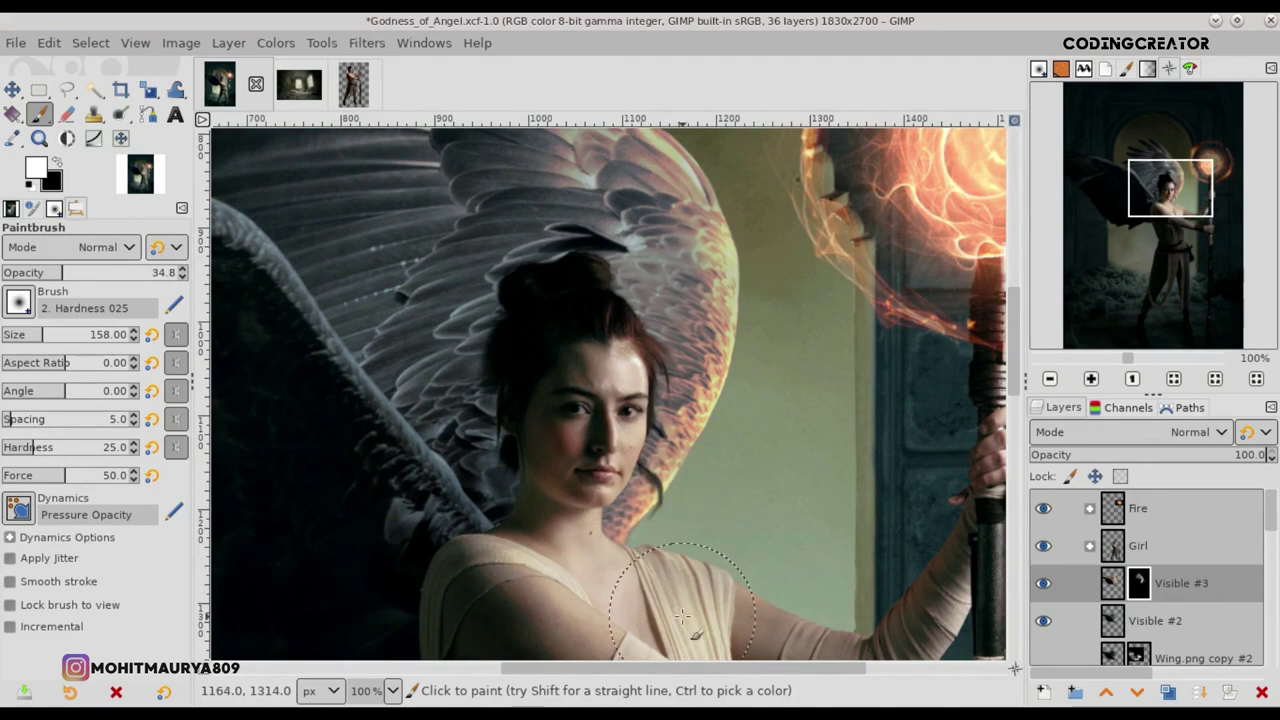
{"action": "left_click_drag", "start_coordinate": [1014, 363], "coordinate": [1014, 347]}
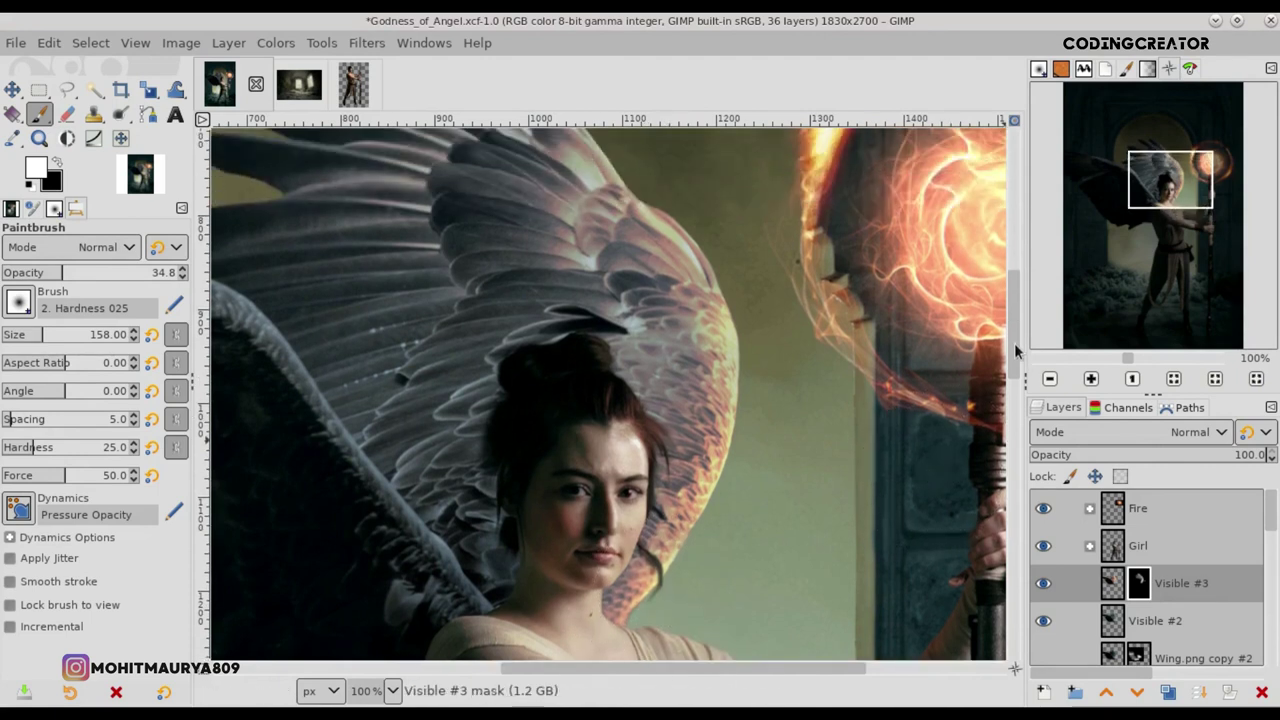
{"action": "left_click_drag", "start_coordinate": [62, 276], "coordinate": [12, 280]}
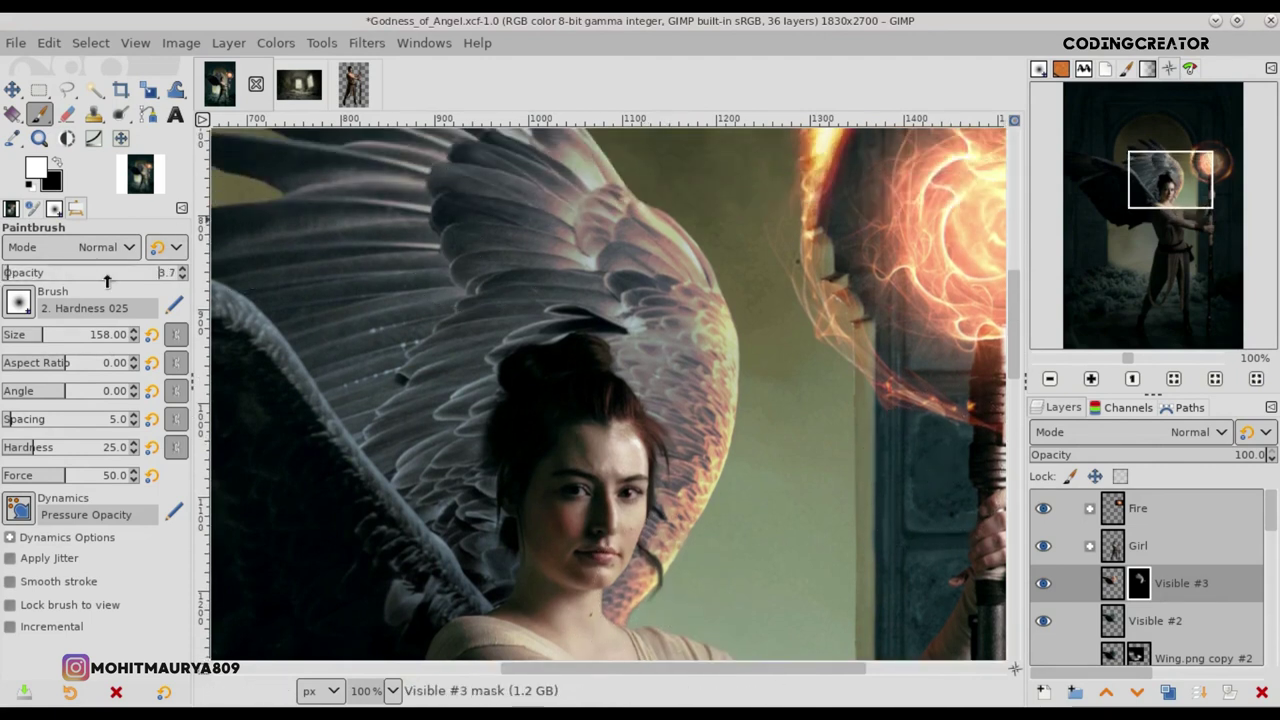
{"action": "left_click_drag", "start_coordinate": [634, 668], "coordinate": [549, 668]}
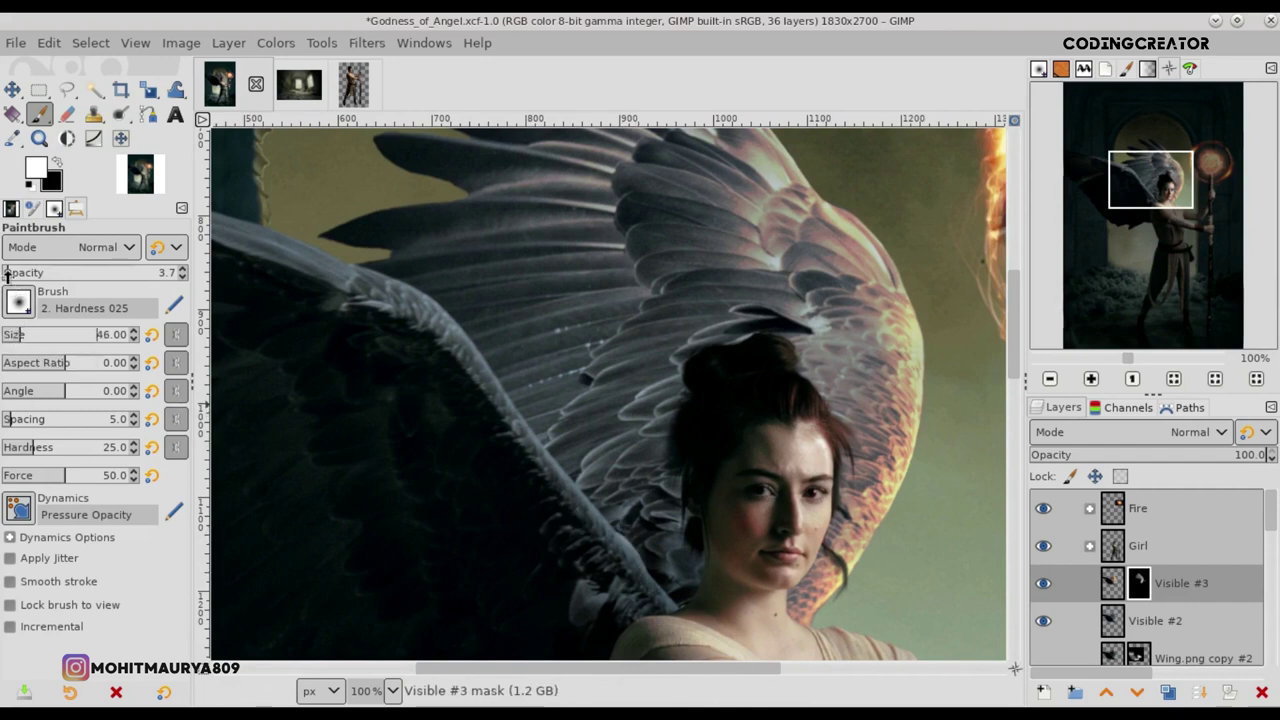
Step: Paint faint glow up the wing edge from the shoulder and along the upper edge
{"action": "scroll", "coordinate": [661, 598], "scroll_direction": "up", "scroll_amount": 1, "text": "ctrl"}
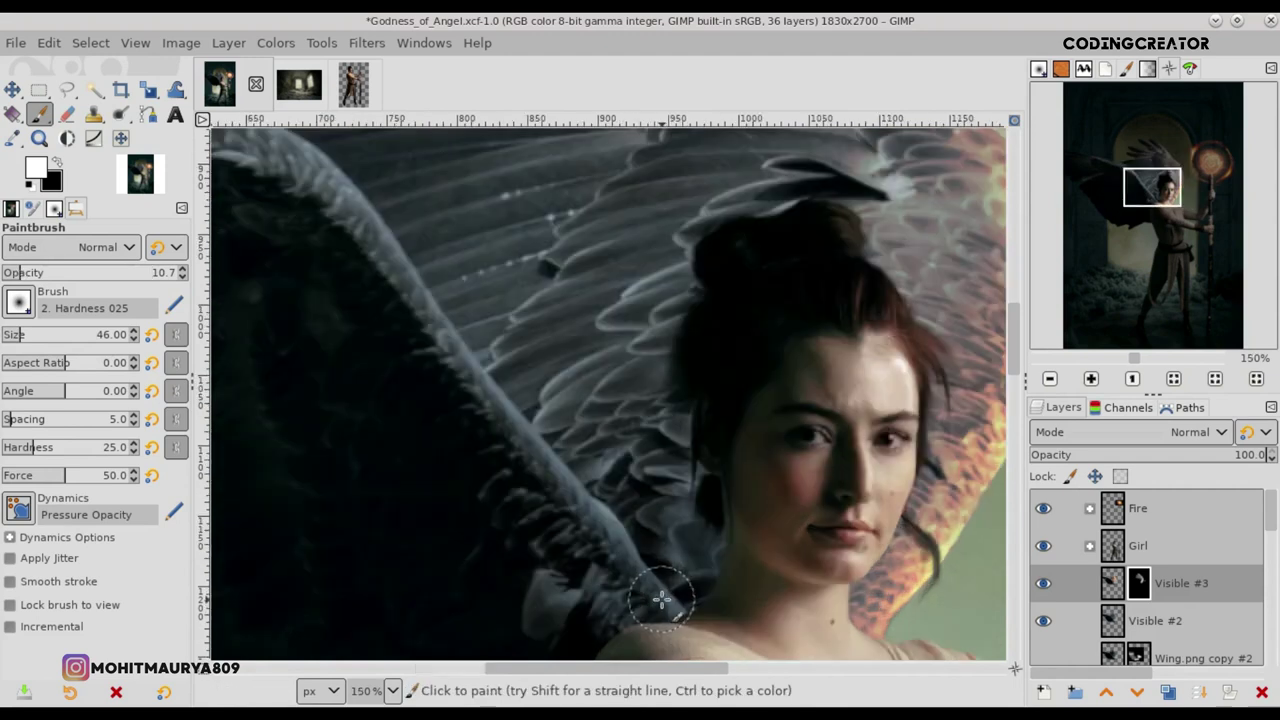
{"action": "mouse_move", "coordinate": [648, 581]}
{"action": "left_mouse_down"}
{"action": "mouse_move", "coordinate": [520, 431]}
{"action": "mouse_move", "coordinate": [585, 514]}
{"action": "mouse_move", "coordinate": [491, 423]}
{"action": "mouse_move", "coordinate": [387, 261]}
{"action": "left_mouse_up"}
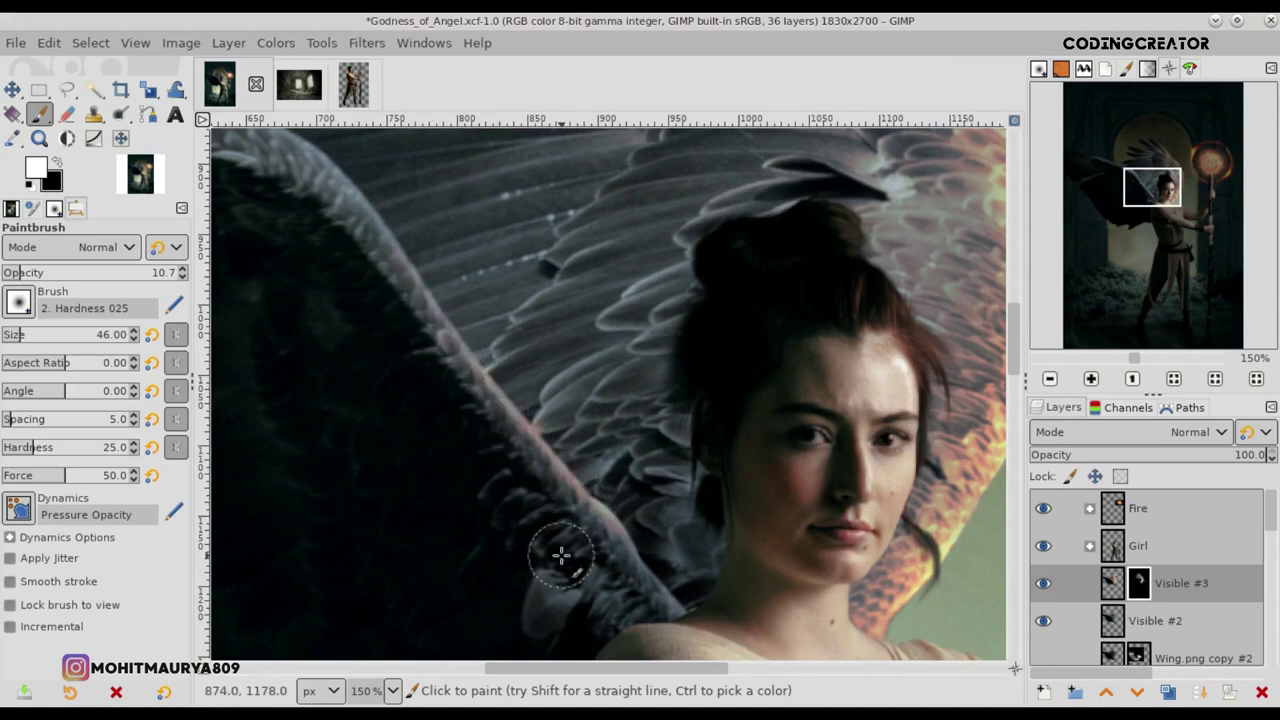
{"action": "scroll", "coordinate": [560, 555], "scroll_direction": "down", "scroll_amount": 3, "text": "ctrl"}
{"action": "scroll", "coordinate": [525, 487], "scroll_direction": "up", "scroll_amount": 3, "text": "ctrl"}
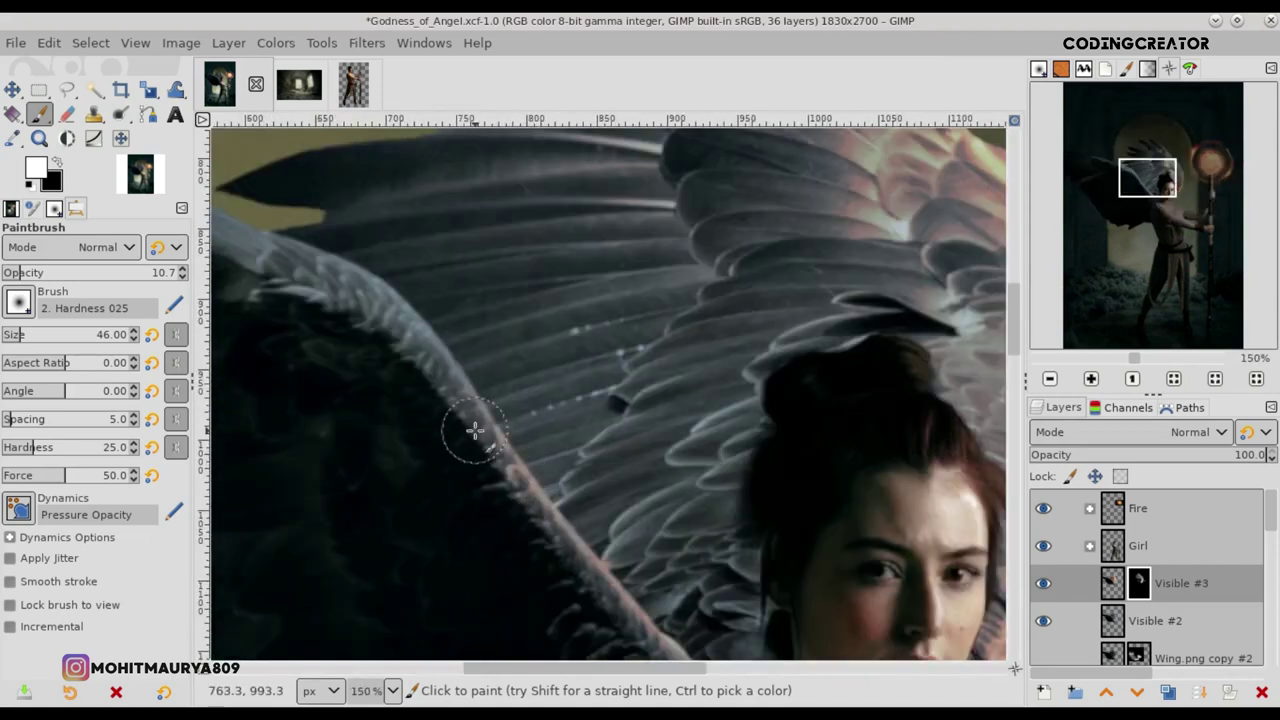
{"action": "mouse_move", "coordinate": [438, 371]}
{"action": "left_mouse_down"}
{"action": "mouse_move", "coordinate": [360, 315]}
{"action": "mouse_move", "coordinate": [370, 285]}
{"action": "mouse_move", "coordinate": [455, 452]}
{"action": "left_mouse_up"}
{"action": "scroll", "coordinate": [677, 682], "scroll_direction": "left", "scroll_amount": 5}
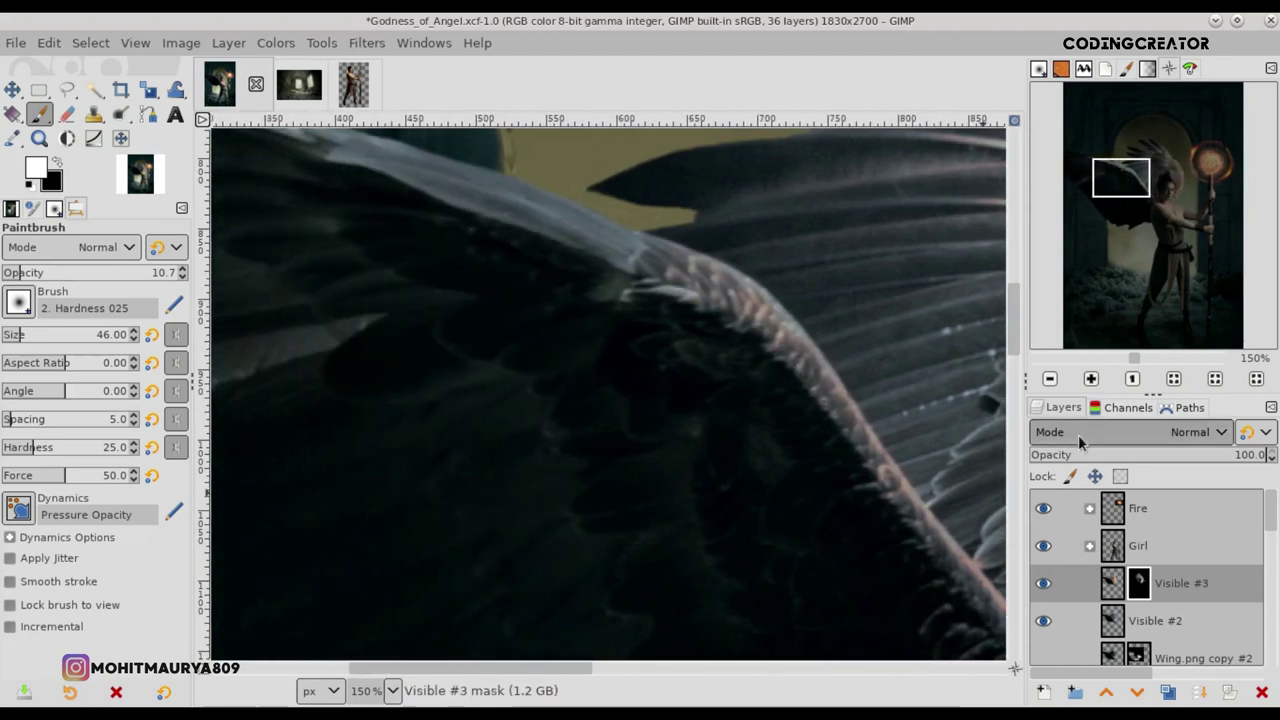
{"action": "scroll", "coordinate": [1014, 357], "scroll_direction": "up", "scroll_amount": 1}
{"action": "left_click_drag", "start_coordinate": [632, 412], "coordinate": [380, 310]}
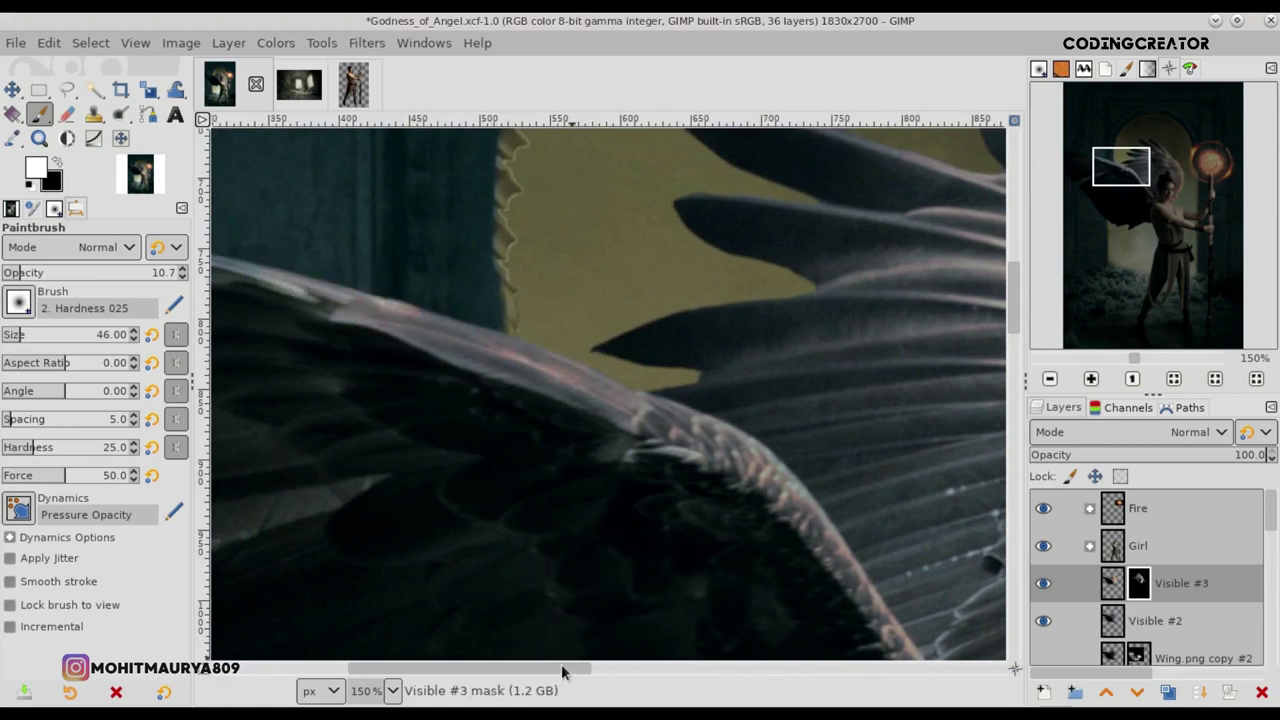
Step: Extend the glow along the upper and lower wing edges and beside her face
{"action": "left_click_drag", "start_coordinate": [563, 667], "coordinate": [478, 667]}
{"action": "left_click_drag", "start_coordinate": [470, 254], "coordinate": [785, 345]}
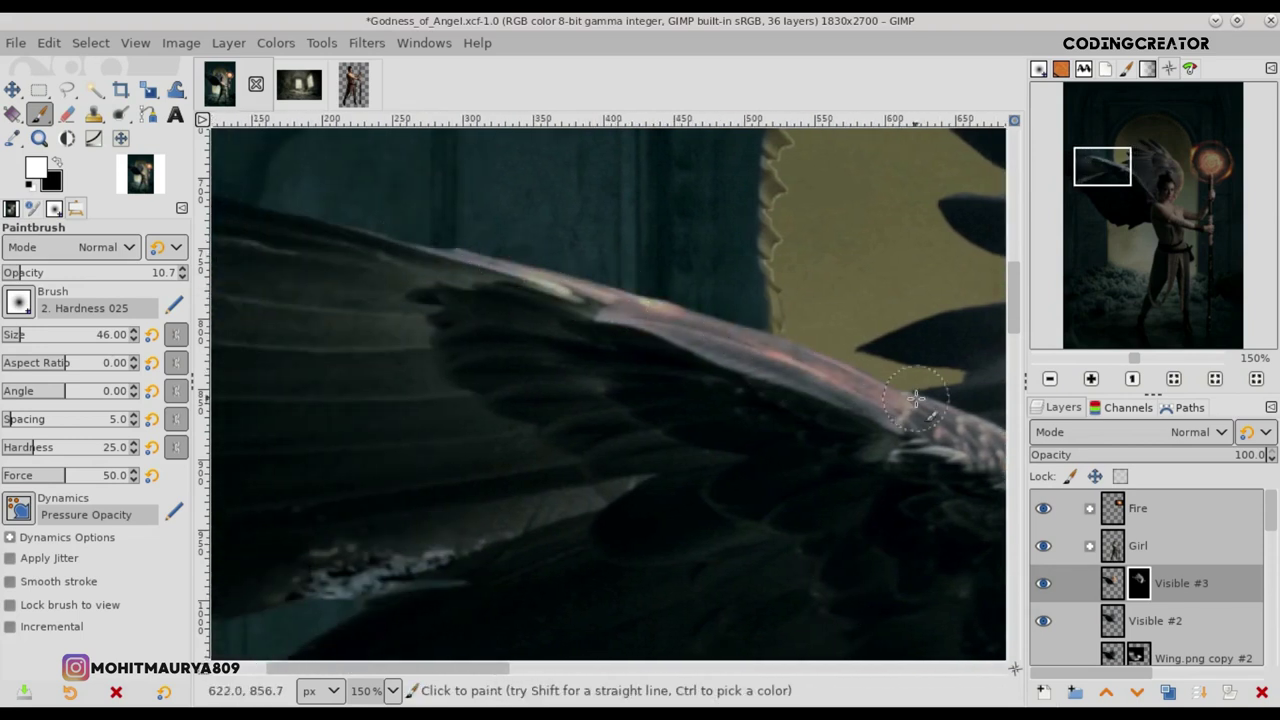
{"action": "left_click_drag", "start_coordinate": [489, 667], "coordinate": [573, 667]}
{"action": "left_click_drag", "start_coordinate": [647, 416], "coordinate": [808, 541]}
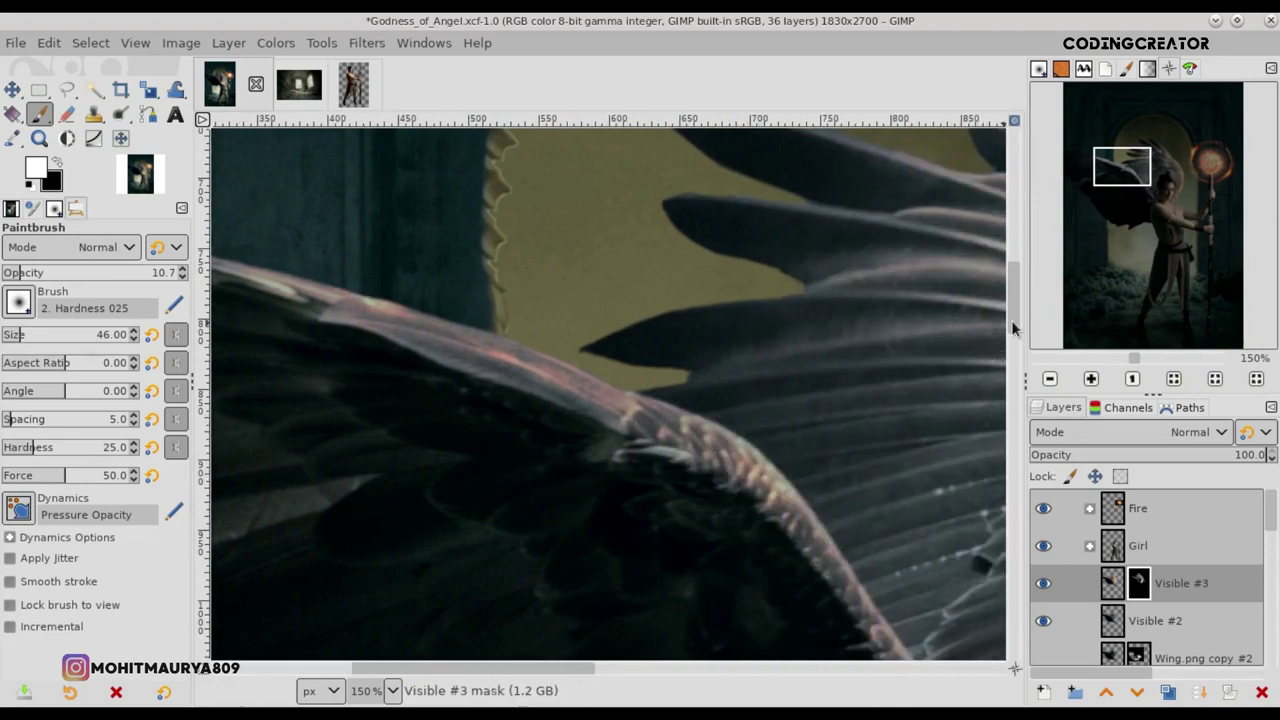
{"action": "left_click_drag", "start_coordinate": [1013, 295], "coordinate": [1013, 330]}
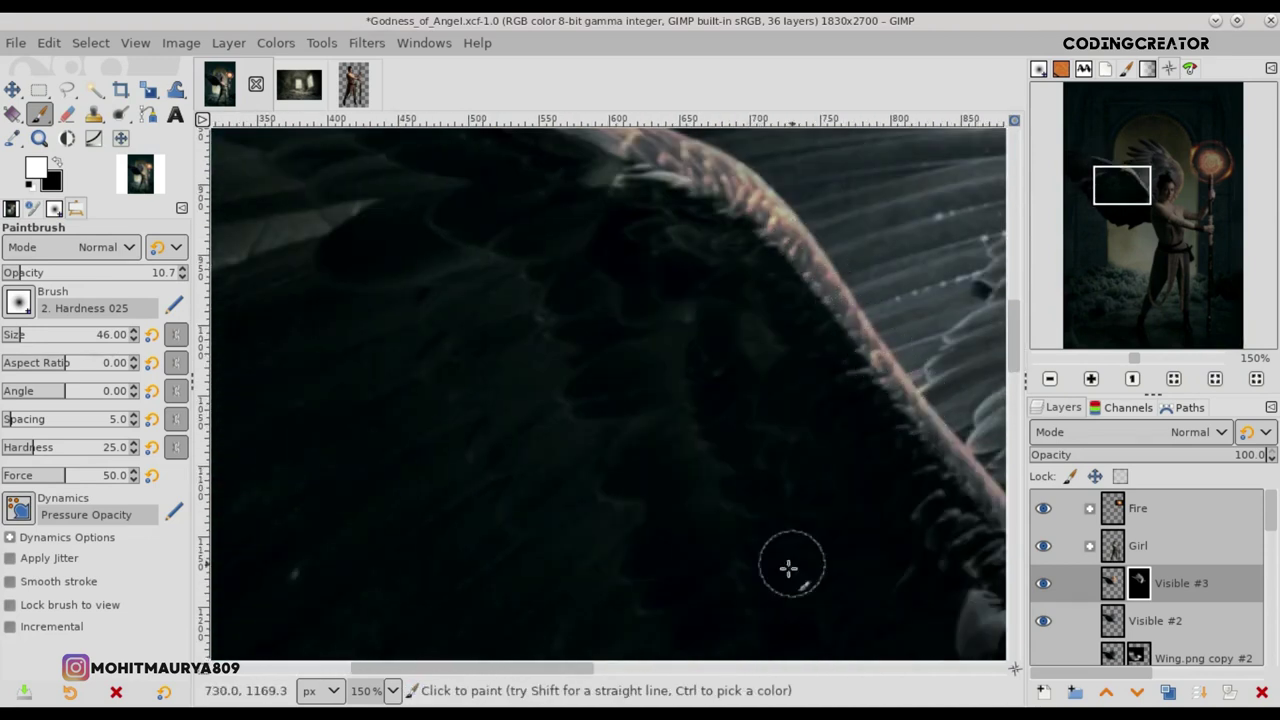
{"action": "left_click_drag", "start_coordinate": [571, 667], "coordinate": [677, 703]}
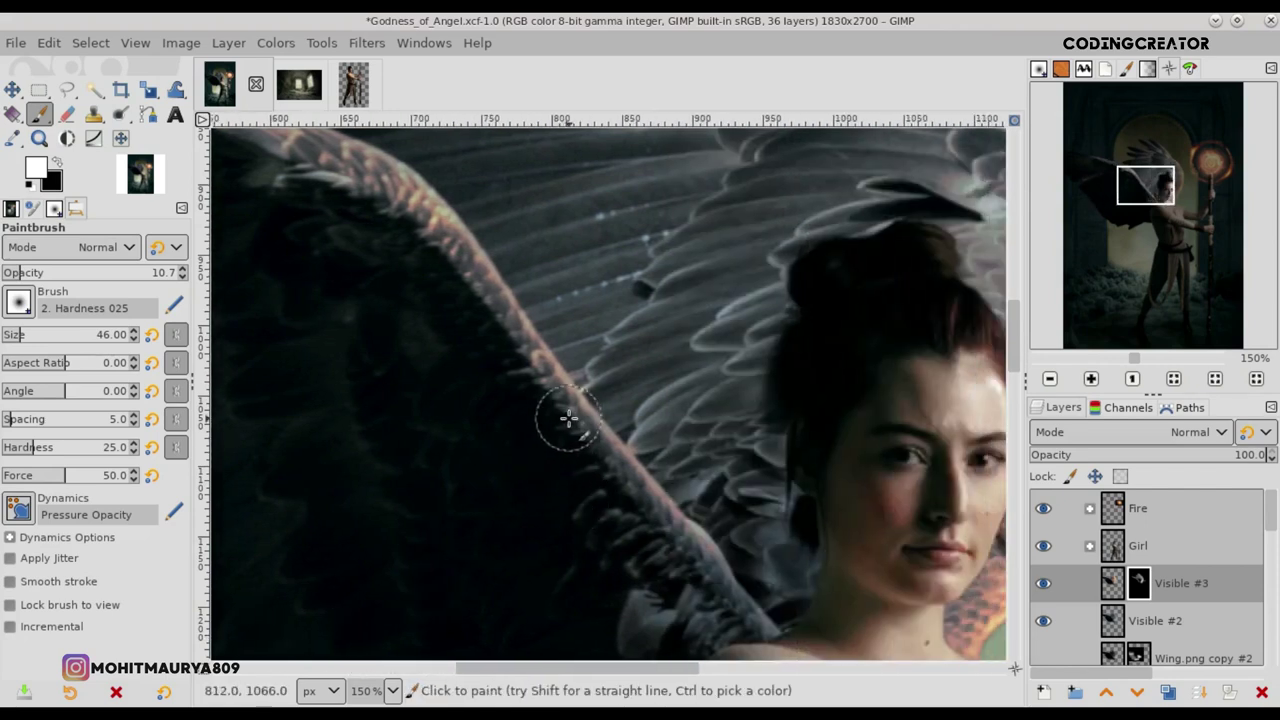
{"action": "left_click_drag", "start_coordinate": [638, 487], "coordinate": [733, 594]}
Step: Zoom out to view both wings and the archway
{"action": "key", "text": "minus"}
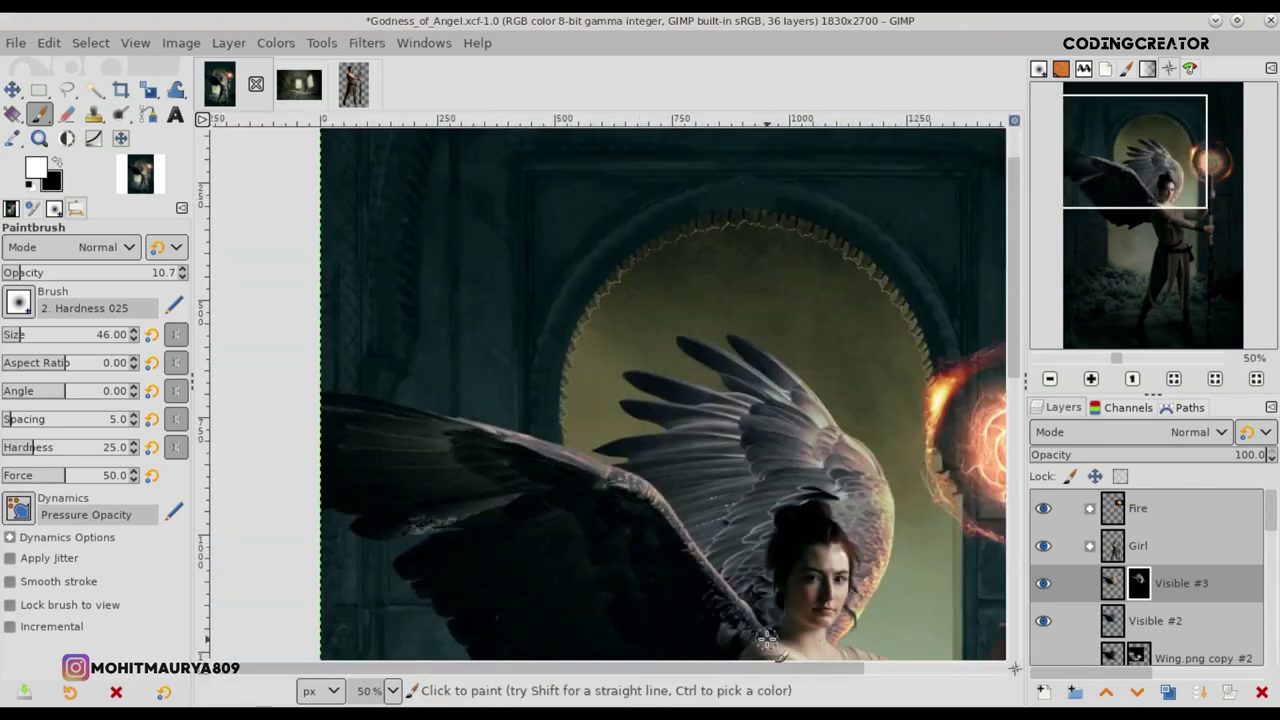
{"action": "key", "text": "minus"}
{"action": "left_click_drag", "start_coordinate": [1010, 338], "coordinate": [1012, 408]}
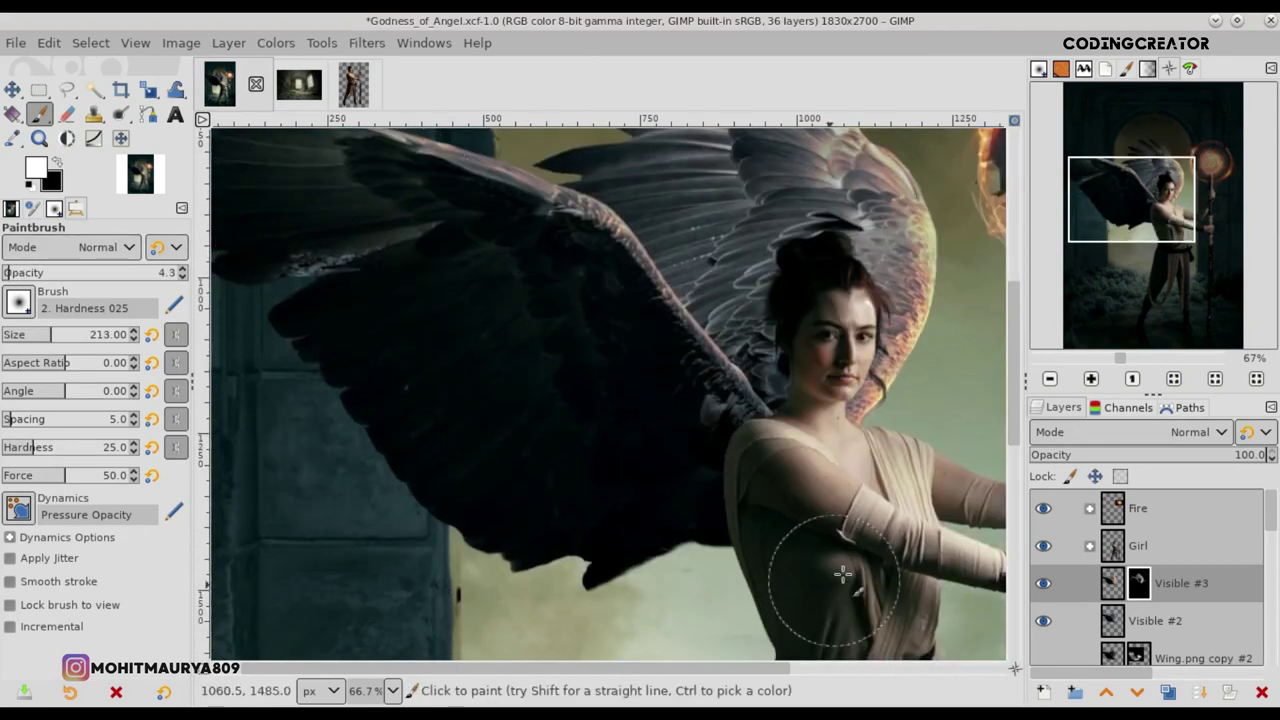
{"action": "scroll", "coordinate": [643, 600], "scroll_direction": "up", "scroll_amount": 2}
{"action": "scroll", "coordinate": [500, 400], "scroll_direction": "left", "scroll_amount": 1}
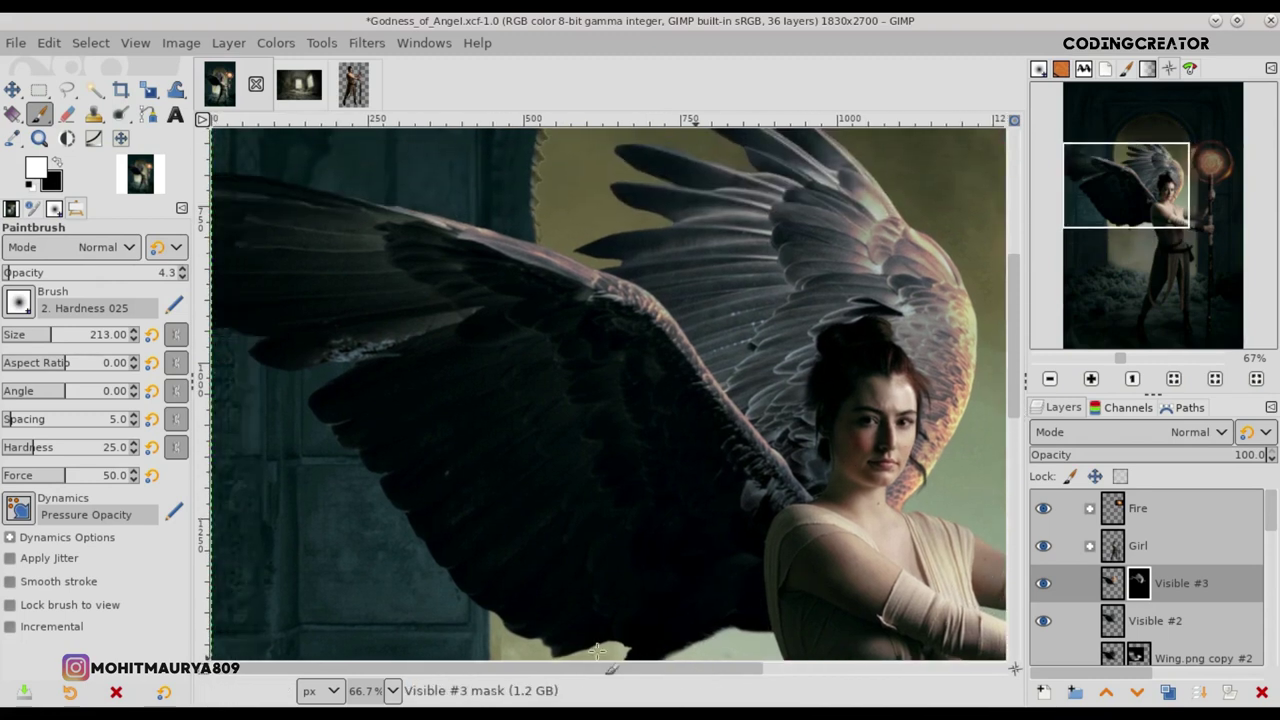
{"action": "left_click", "coordinate": [12, 88]}
Step: Set the paintbrush to about half opacity with the Visible #3 mask as target
{"action": "scroll", "coordinate": [538, 346], "scroll_direction": "down", "scroll_amount": 3}
{"action": "scroll", "coordinate": [540, 350], "scroll_direction": "down", "scroll_amount": 1}
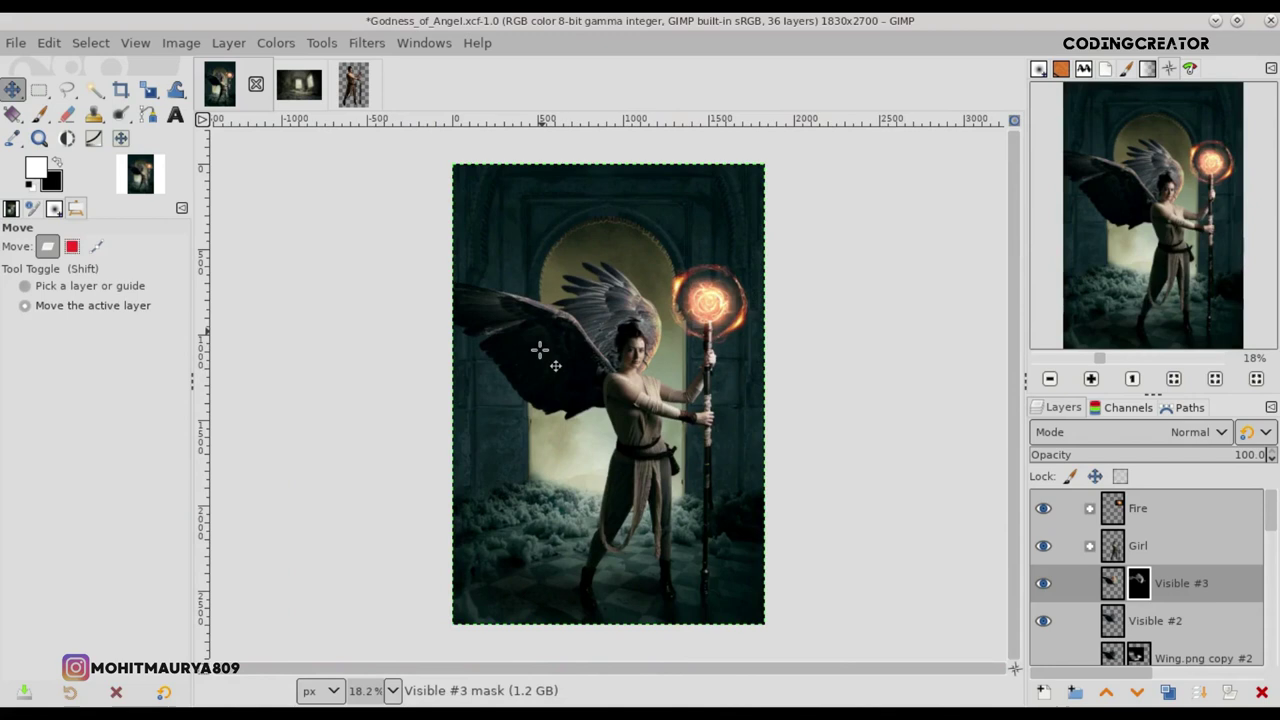
{"action": "left_click", "coordinate": [1104, 588]}
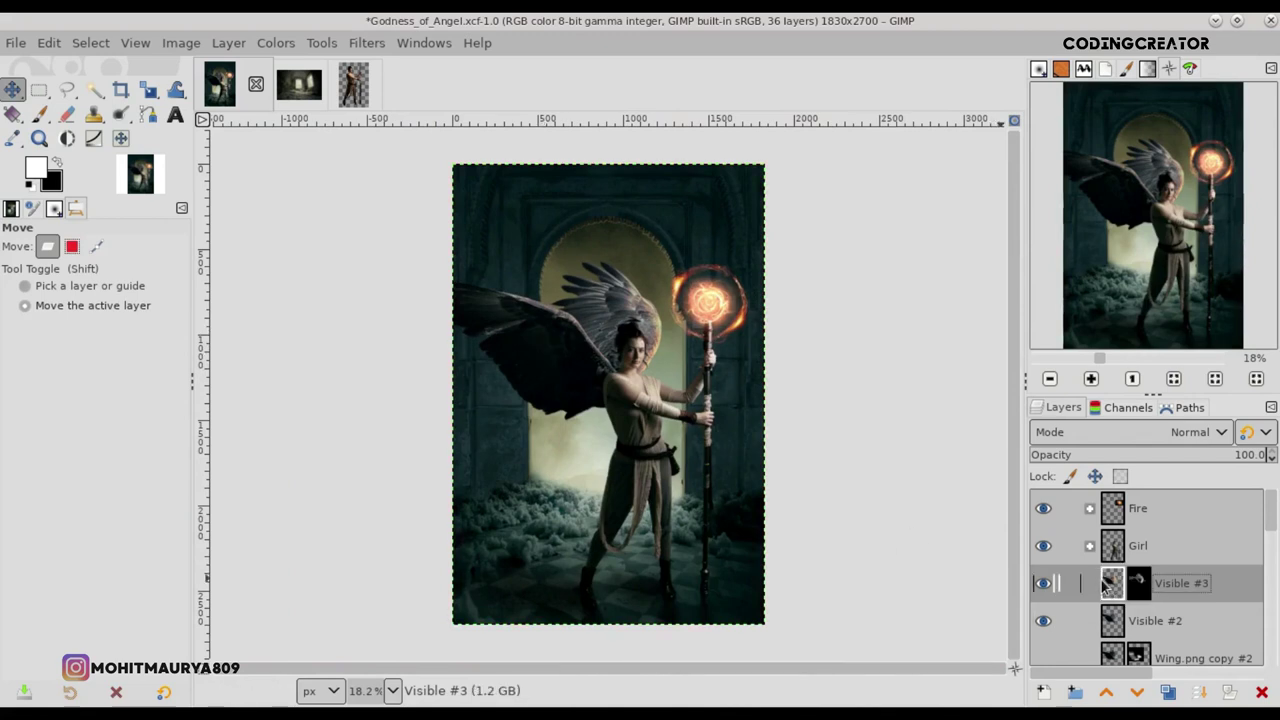
{"action": "left_click", "coordinate": [38, 116]}
{"action": "left_click_drag", "start_coordinate": [8, 273], "coordinate": [97, 277]}
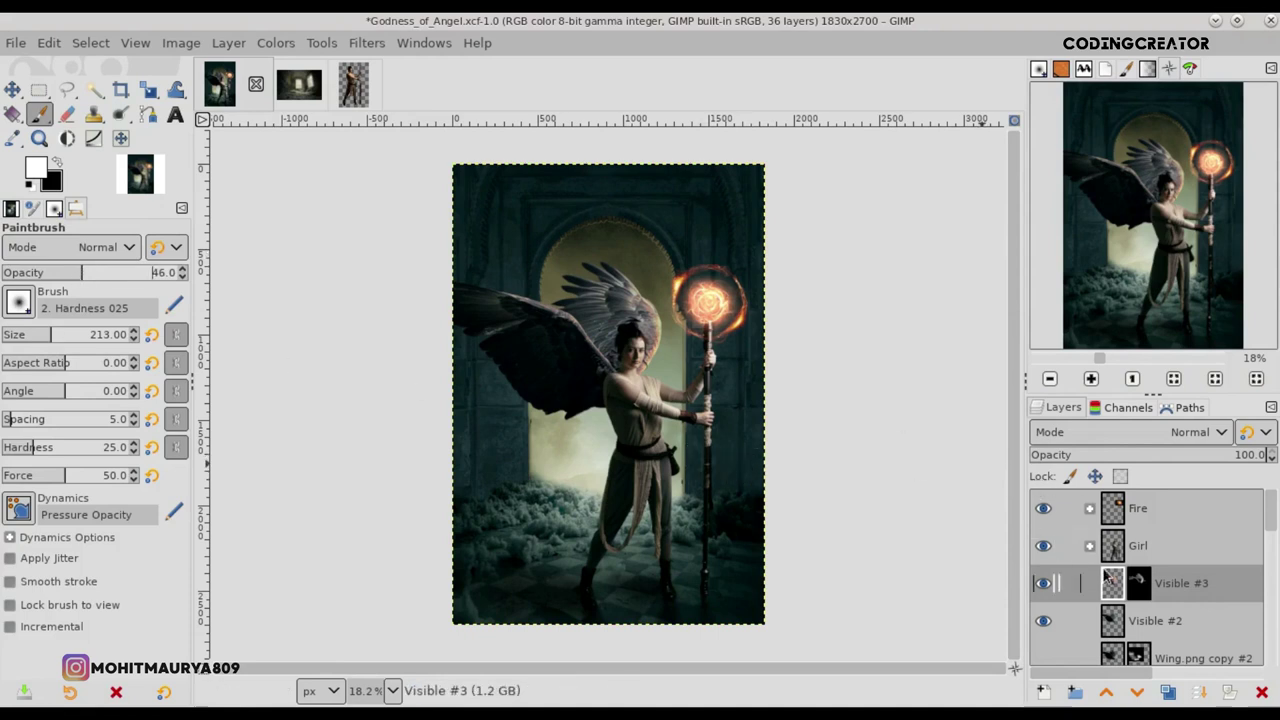
{"action": "left_click", "coordinate": [1137, 588]}
Step: Zoom in and out around the upper wing to inspect the glow
{"action": "scroll", "coordinate": [905, 462], "scroll_direction": "up", "scroll_amount": 3}
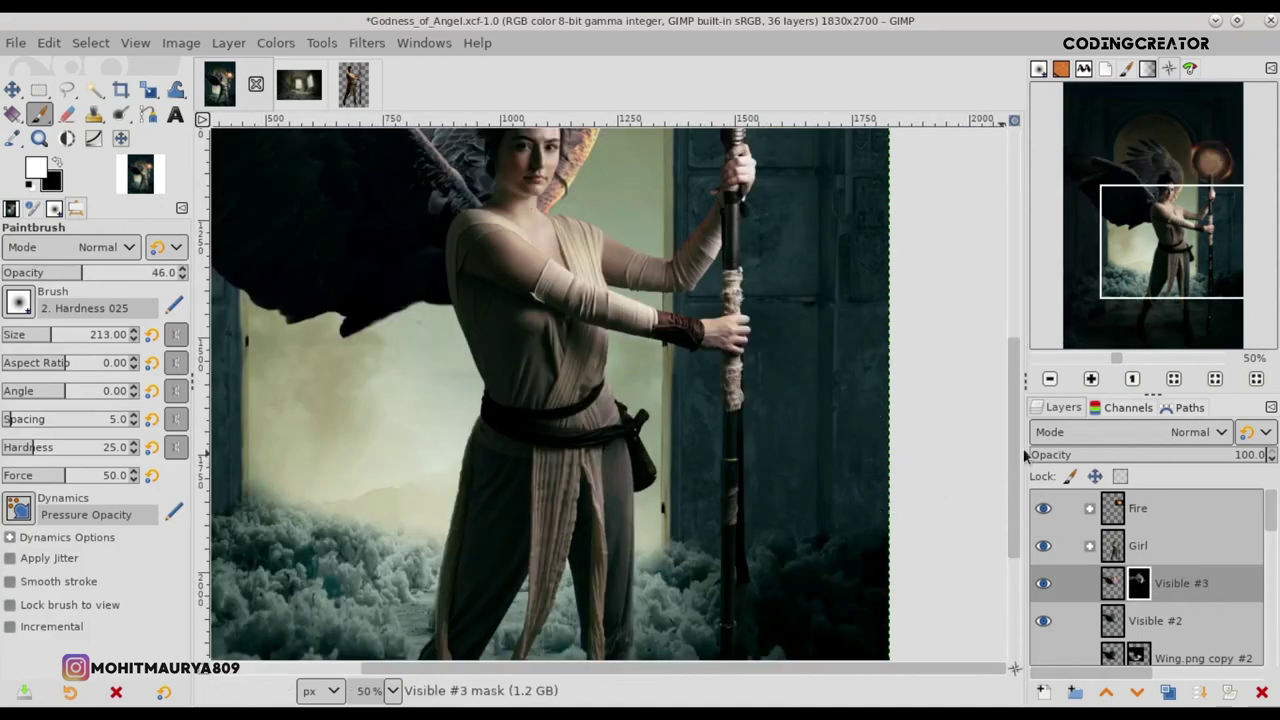
{"action": "left_click_drag", "start_coordinate": [1015, 470], "coordinate": [1014, 320]}
{"action": "scroll", "coordinate": [637, 524], "scroll_direction": "up", "scroll_amount": 1}
{"action": "scroll", "coordinate": [637, 524], "scroll_direction": "up", "scroll_amount": 1}
{"action": "scroll", "coordinate": [637, 524], "scroll_direction": "down", "scroll_amount": 1}
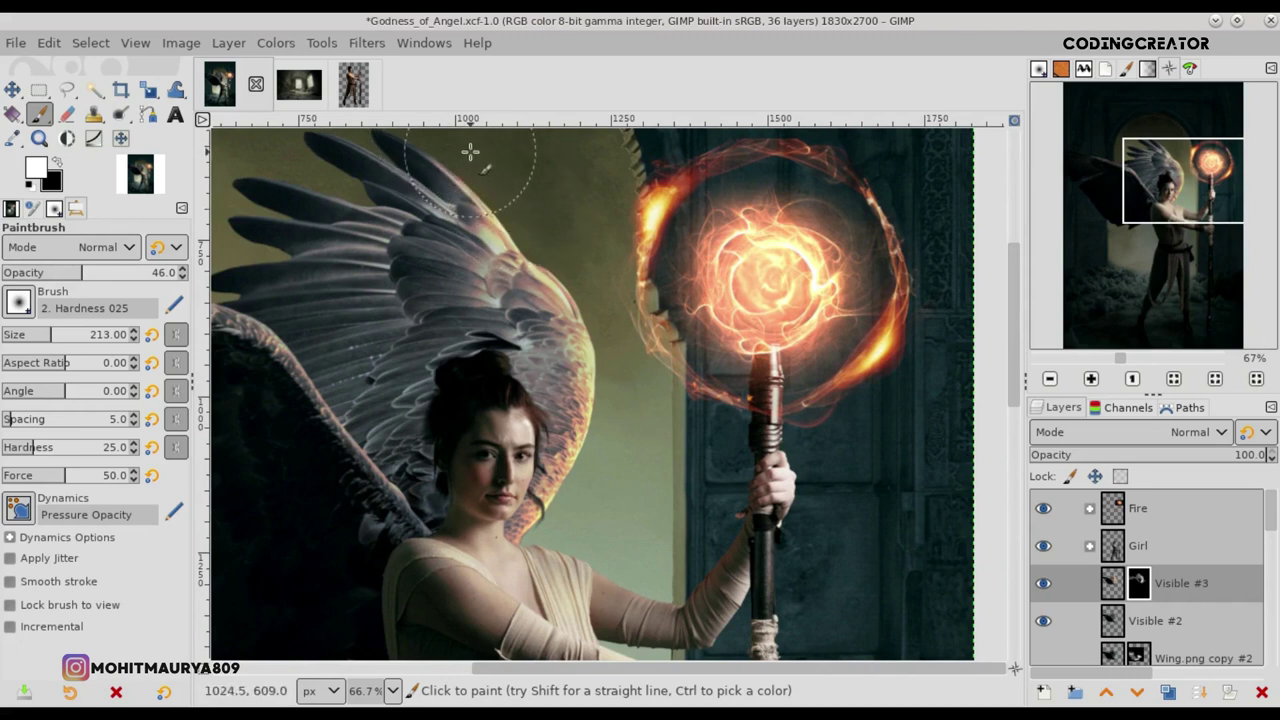
{"action": "scroll", "coordinate": [1012, 285], "scroll_direction": "up", "scroll_amount": 1}
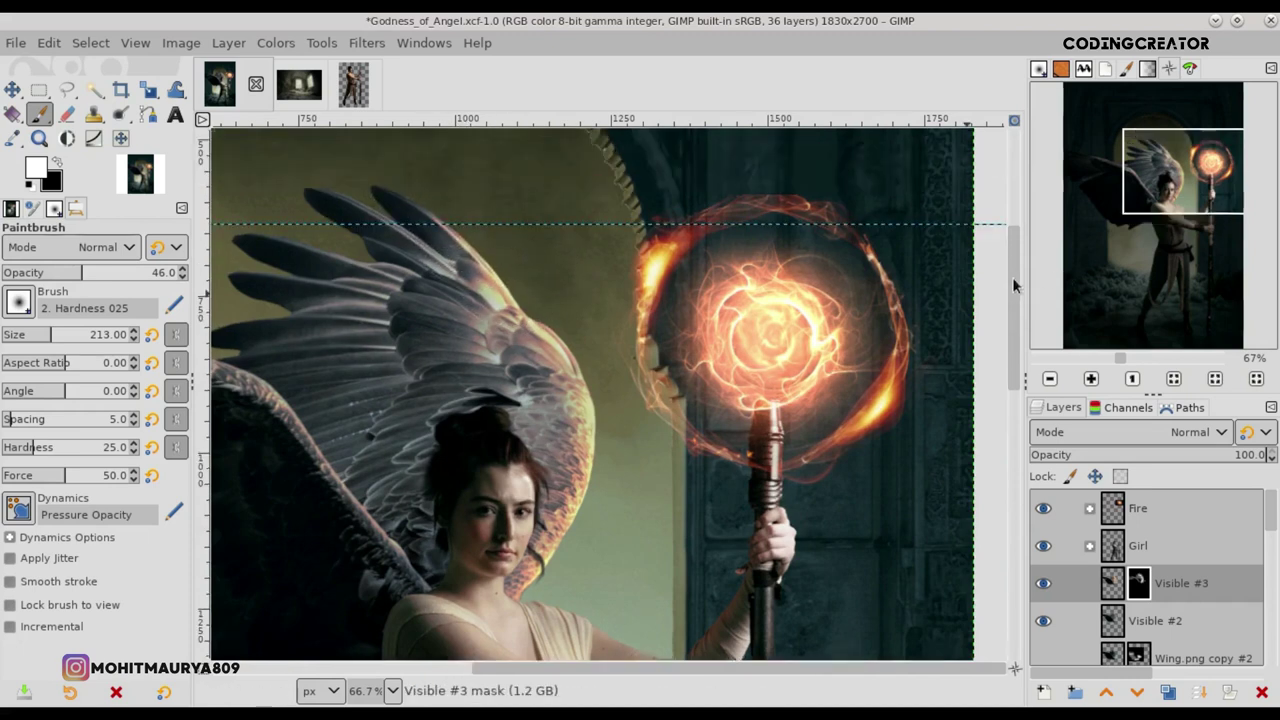
{"action": "scroll", "coordinate": [1012, 285], "scroll_direction": "up", "scroll_amount": 3}
{"action": "scroll", "coordinate": [623, 640], "scroll_direction": "down", "scroll_amount": 1, "text": "ctrl"}
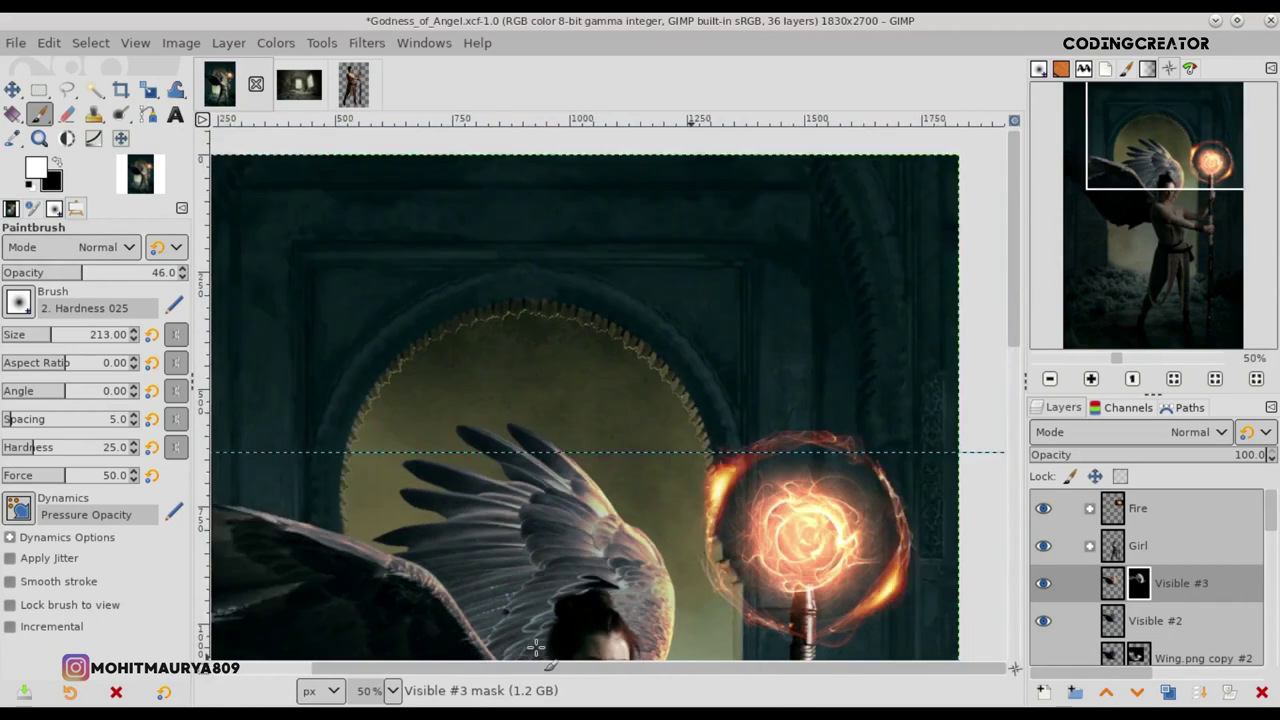
{"action": "scroll", "coordinate": [536, 648], "scroll_direction": "down", "scroll_amount": 1, "text": "ctrl"}
{"action": "scroll", "coordinate": [294, 243], "scroll_direction": "up", "scroll_amount": 1, "text": "ctrl"}
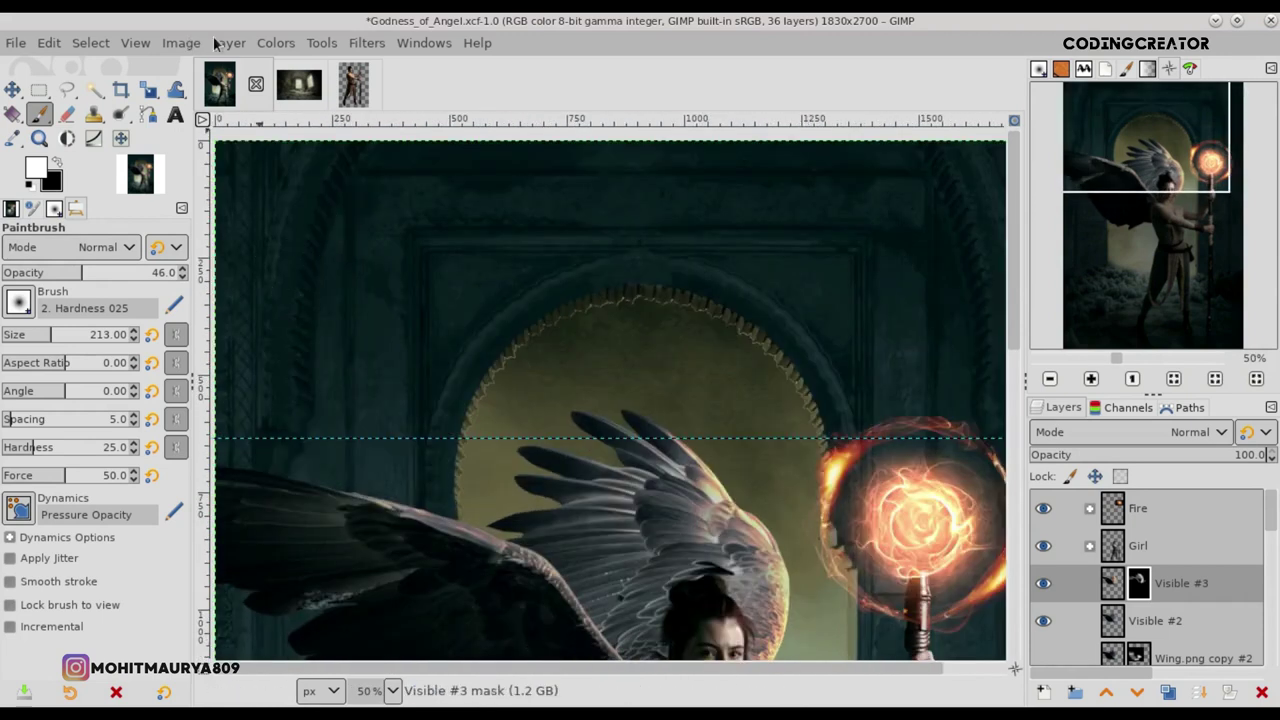
Step: Remove all guides via Image > Guides and zoom back out to 66.7%
{"action": "left_click", "coordinate": [218, 44]}
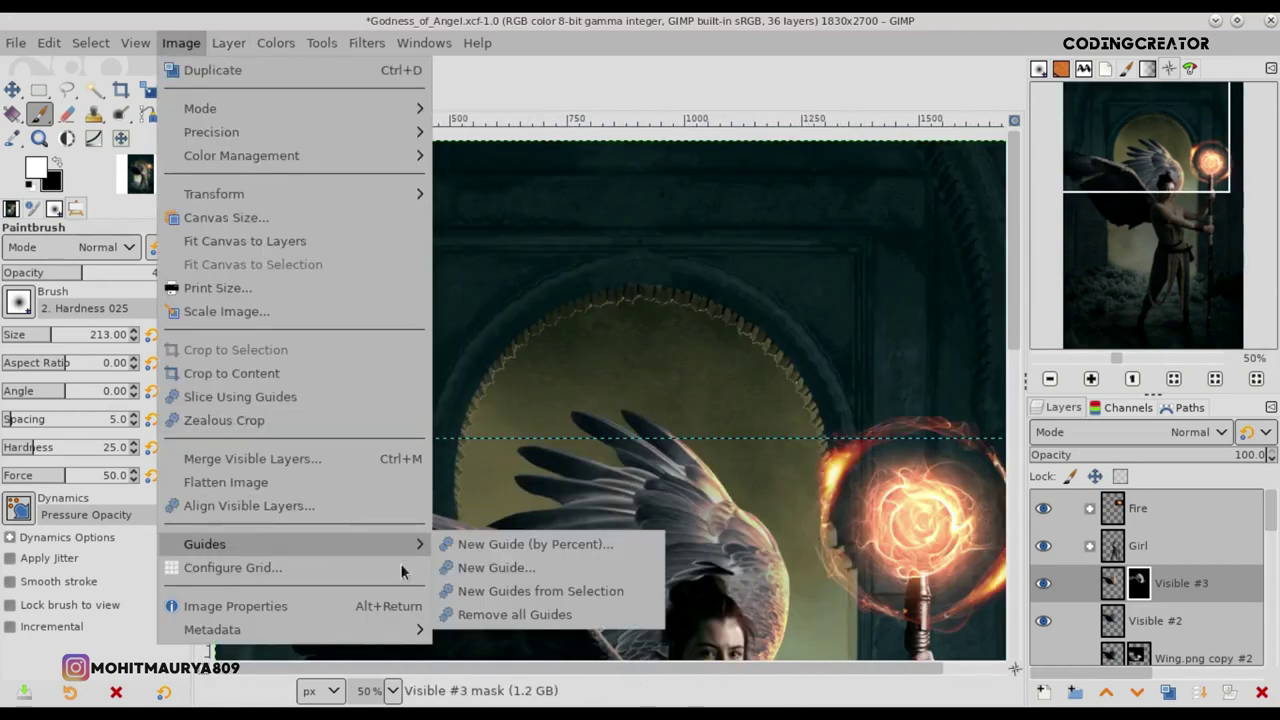
{"action": "left_click", "coordinate": [510, 614]}
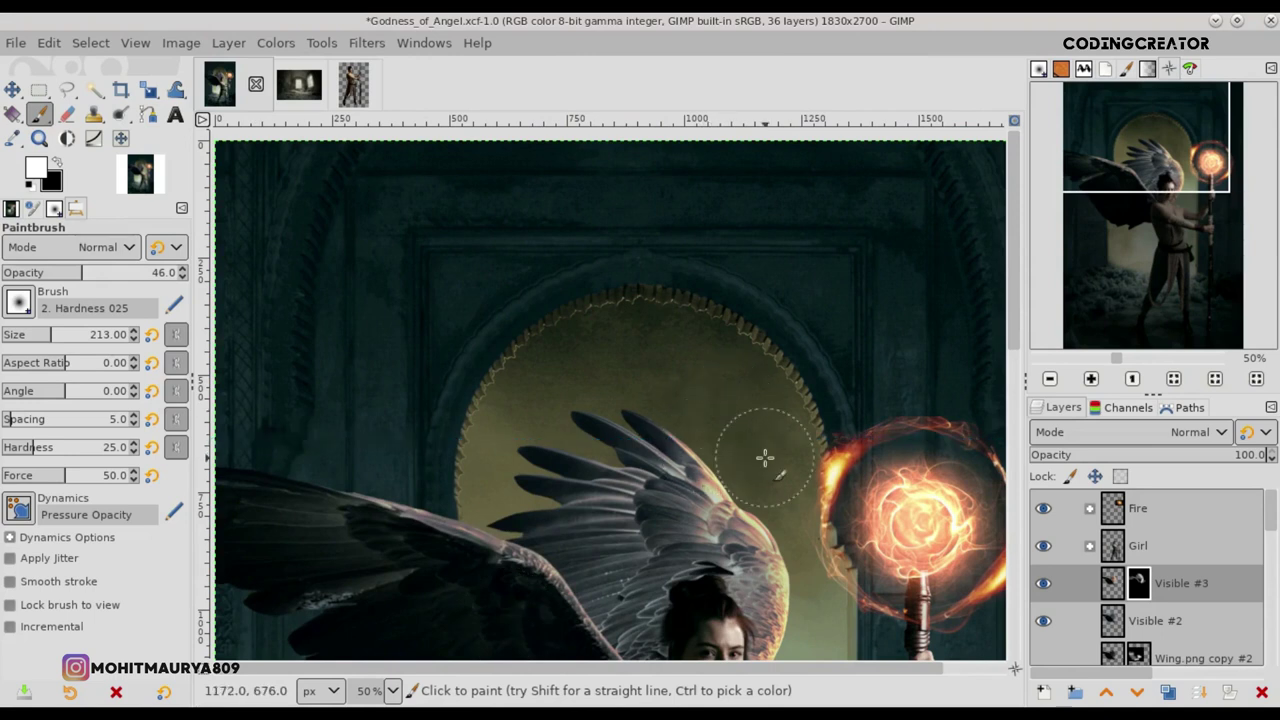
{"action": "scroll", "coordinate": [764, 458], "scroll_direction": "up", "scroll_amount": 2, "text": "ctrl"}
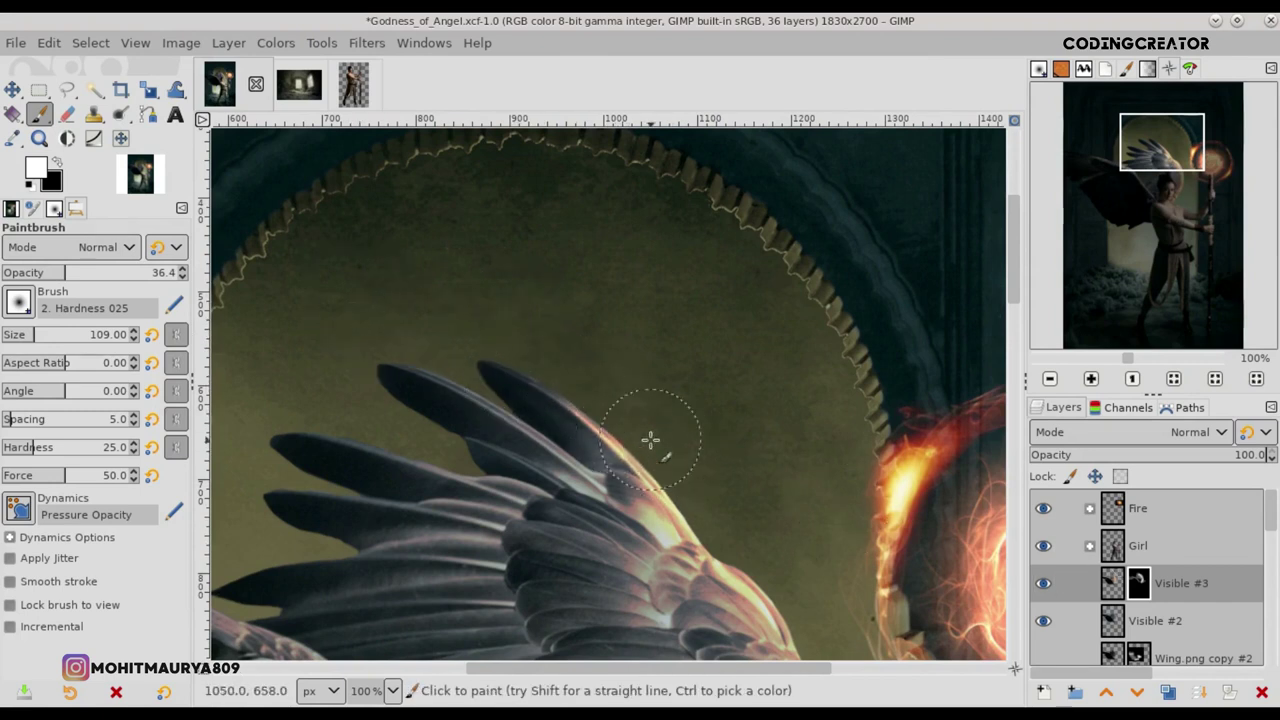
{"action": "scroll", "coordinate": [1005, 270], "scroll_direction": "down", "scroll_amount": 1, "text": "ctrl"}
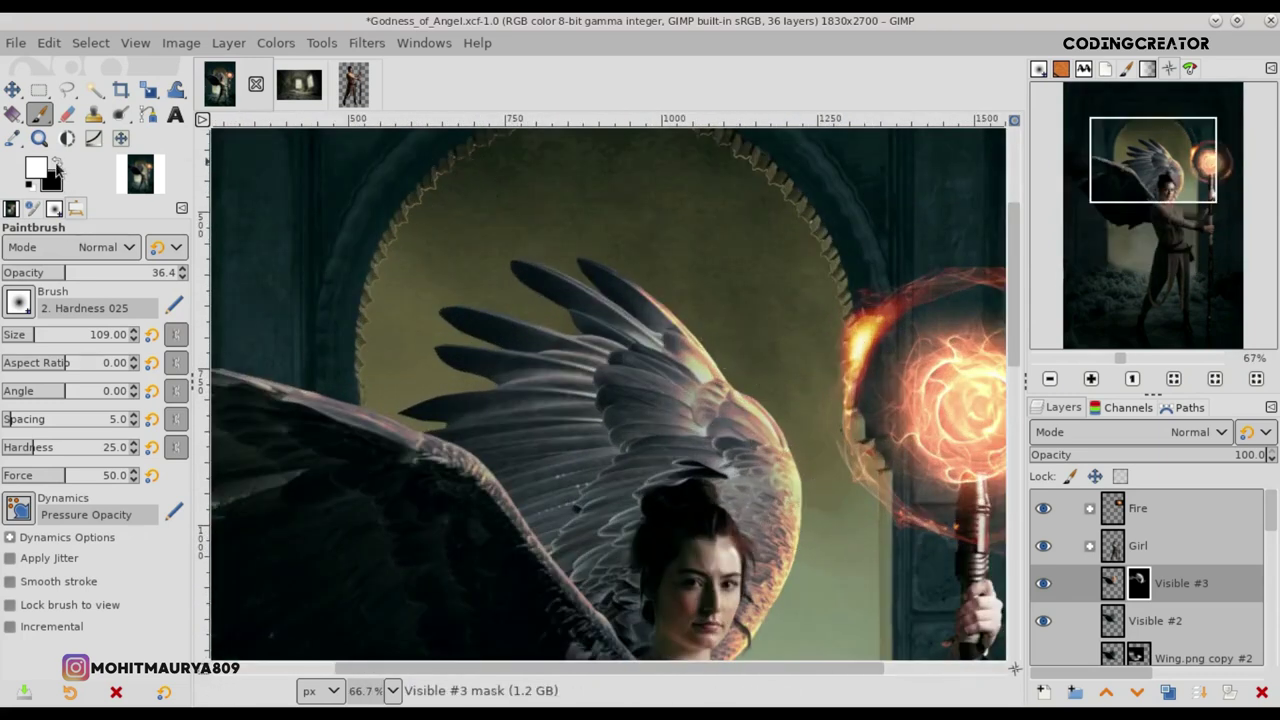
Step: Set a white paintbrush at about 10 opacity and size 194
{"action": "left_click", "coordinate": [56, 166]}
{"action": "left_click", "coordinate": [19, 274]}
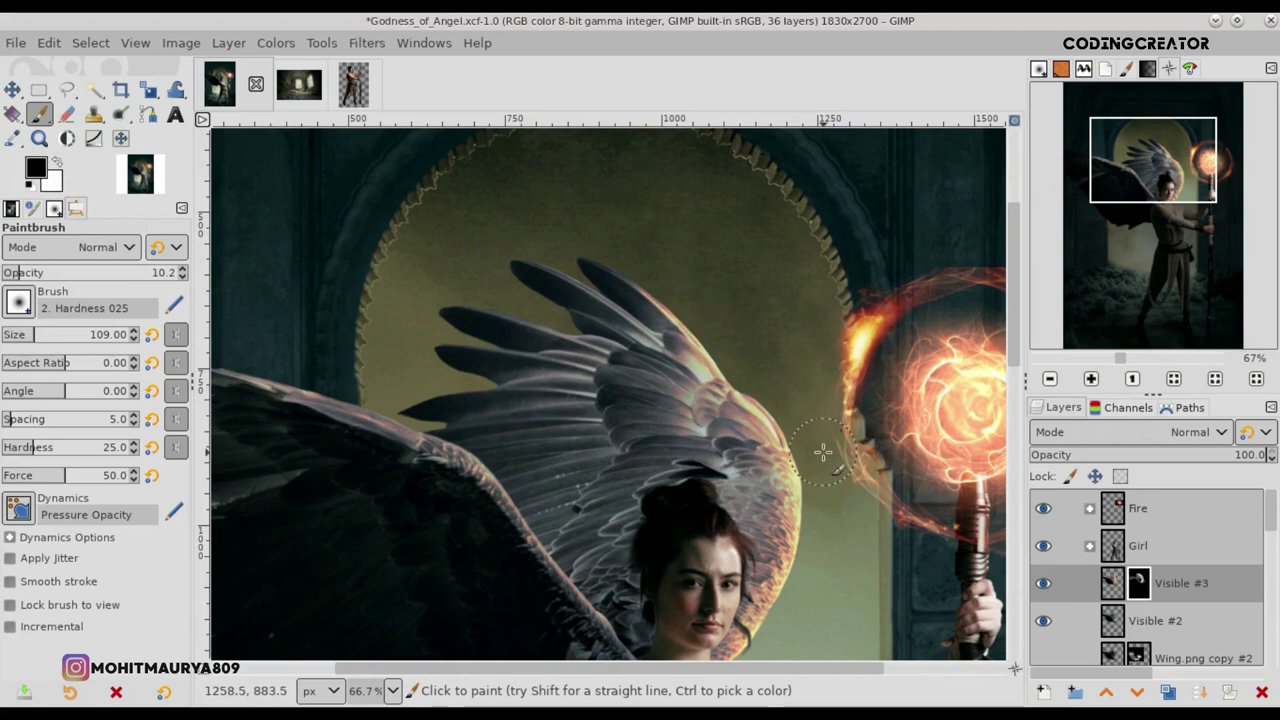
{"action": "scroll", "coordinate": [1013, 370], "scroll_direction": "down", "scroll_amount": 3}
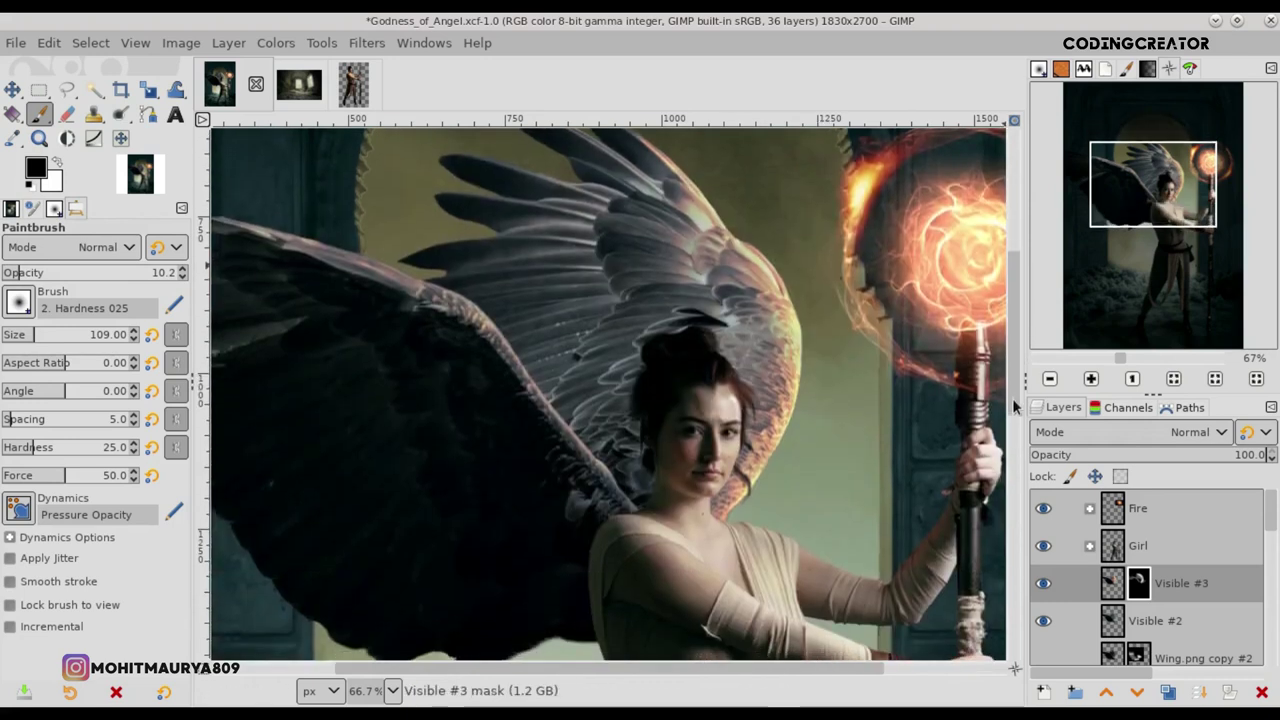
{"action": "left_click", "coordinate": [58, 166]}
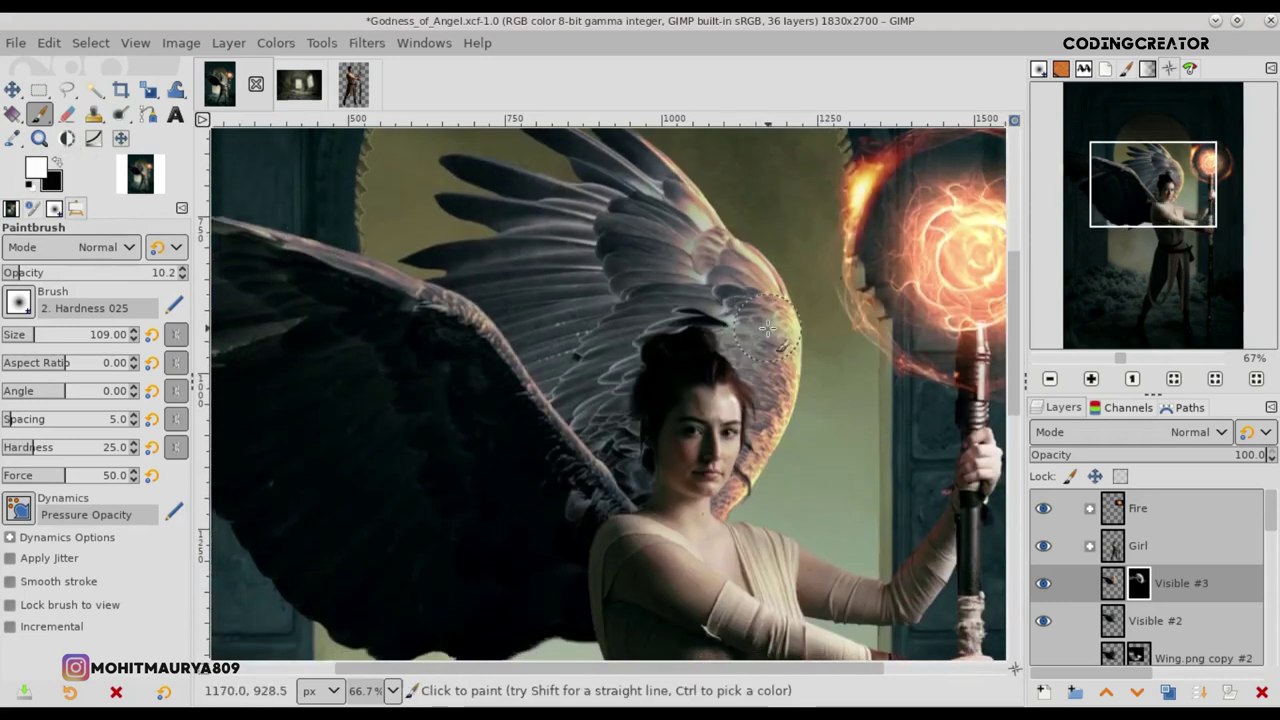
{"action": "left_click", "coordinate": [45, 335]}
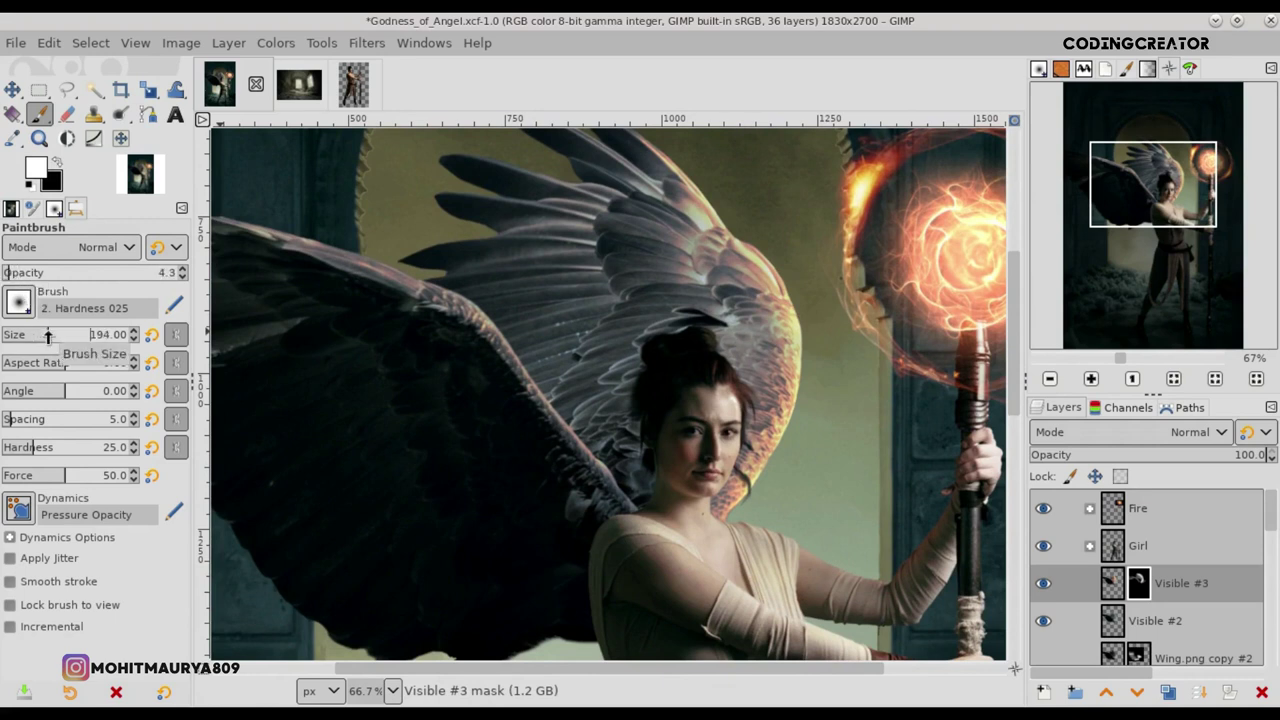
Step: Faintly paint the mask over the hair and right wing edge, then fit the image in the window
{"action": "left_click_drag", "start_coordinate": [755, 395], "coordinate": [753, 422]}
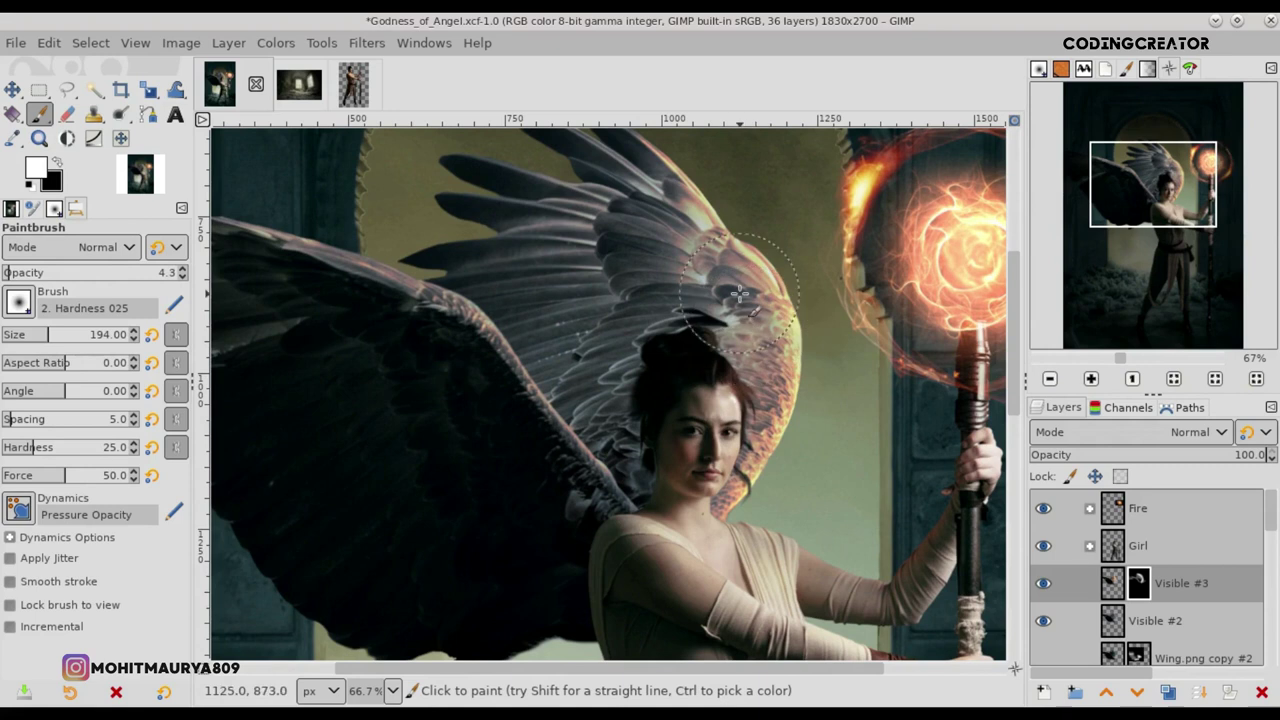
{"action": "left_click_drag", "start_coordinate": [717, 286], "coordinate": [708, 295]}
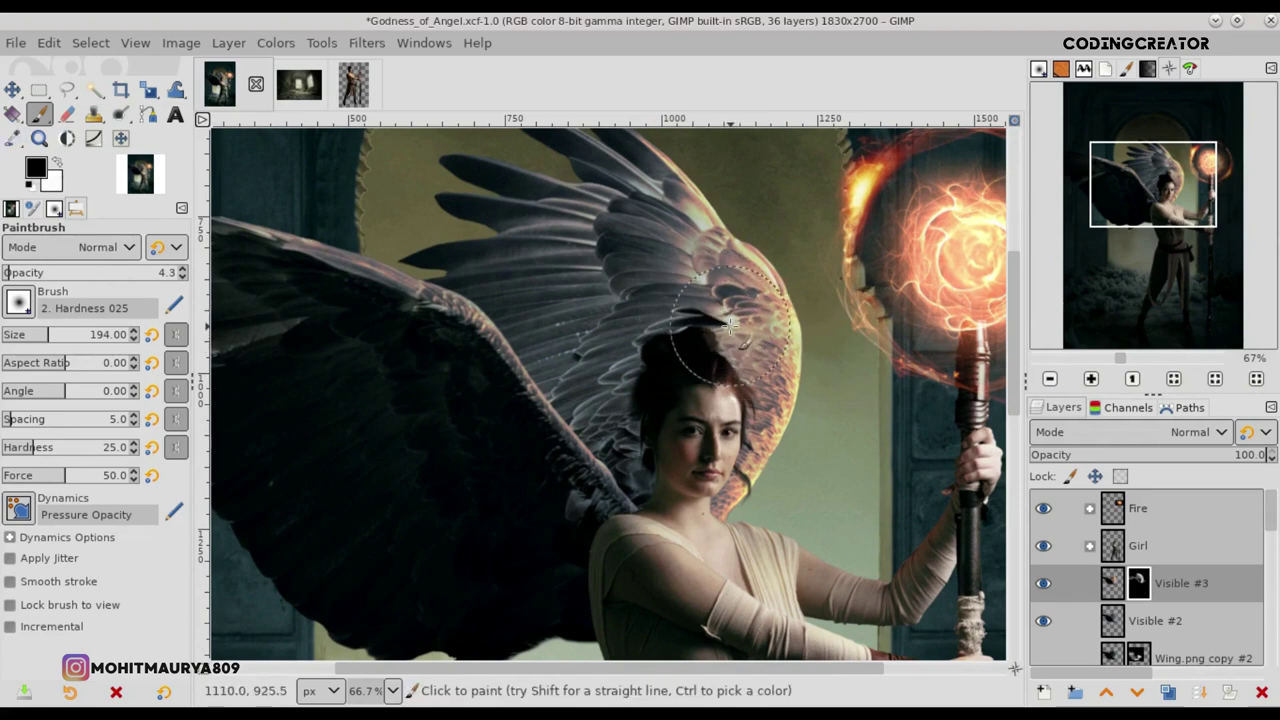
{"action": "mouse_move", "coordinate": [728, 320]}
{"action": "left_mouse_down"}
{"action": "mouse_move", "coordinate": [706, 300]}
{"action": "mouse_move", "coordinate": [755, 337]}
{"action": "left_mouse_up"}
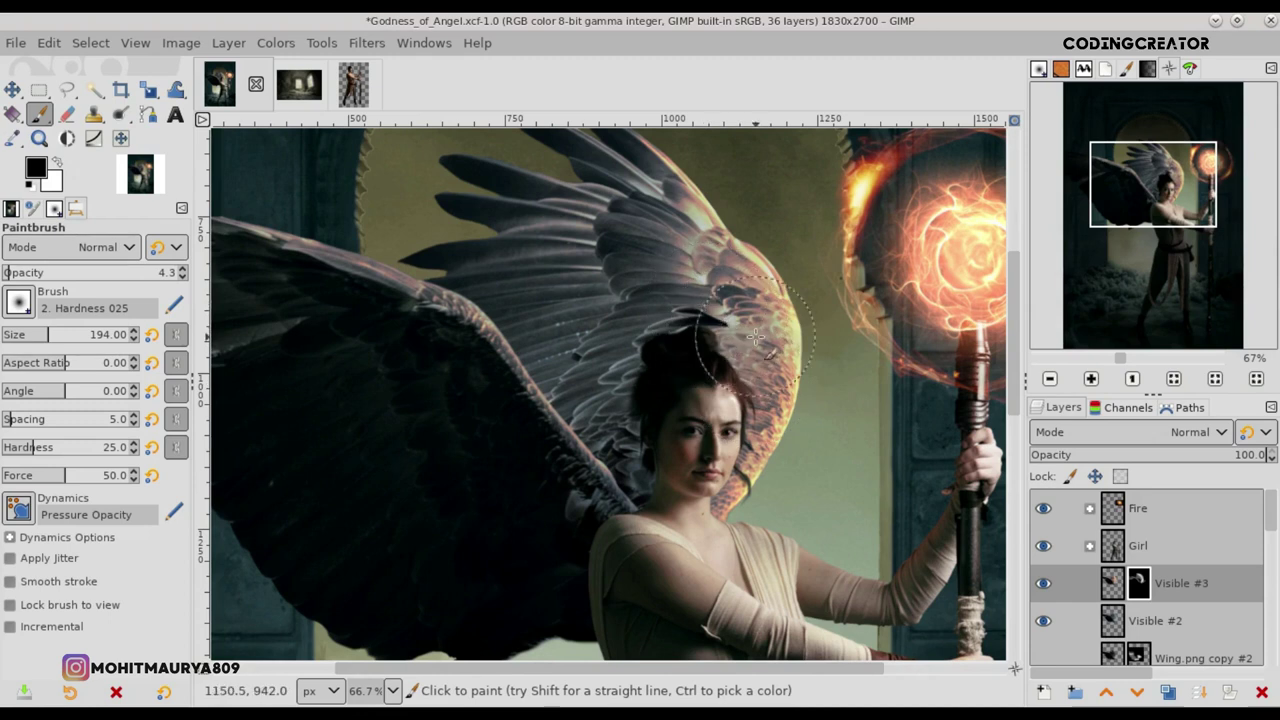
{"action": "scroll", "coordinate": [341, 283], "scroll_direction": "down", "scroll_amount": 4, "text": "ctrl"}
{"action": "scroll", "coordinate": [341, 283], "scroll_direction": "up", "scroll_amount": 6, "text": "ctrl"}
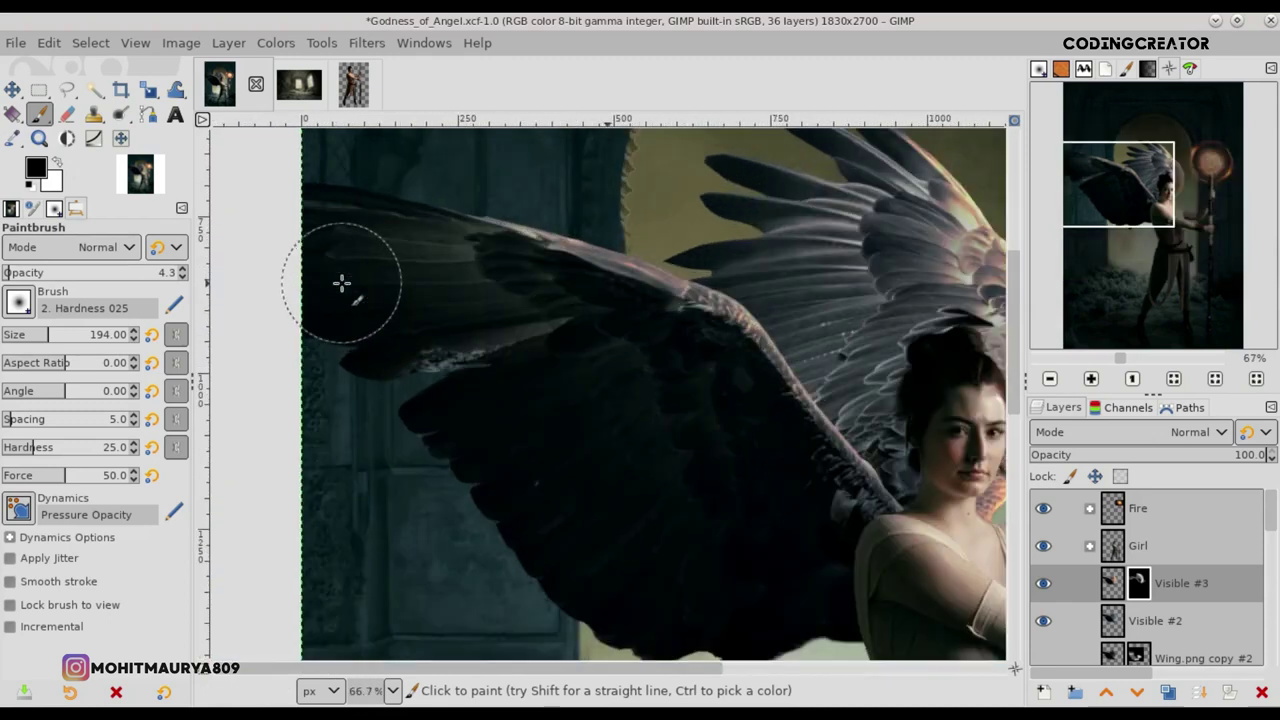
{"action": "scroll", "coordinate": [877, 676], "scroll_direction": "down", "scroll_amount": 3, "text": "ctrl"}
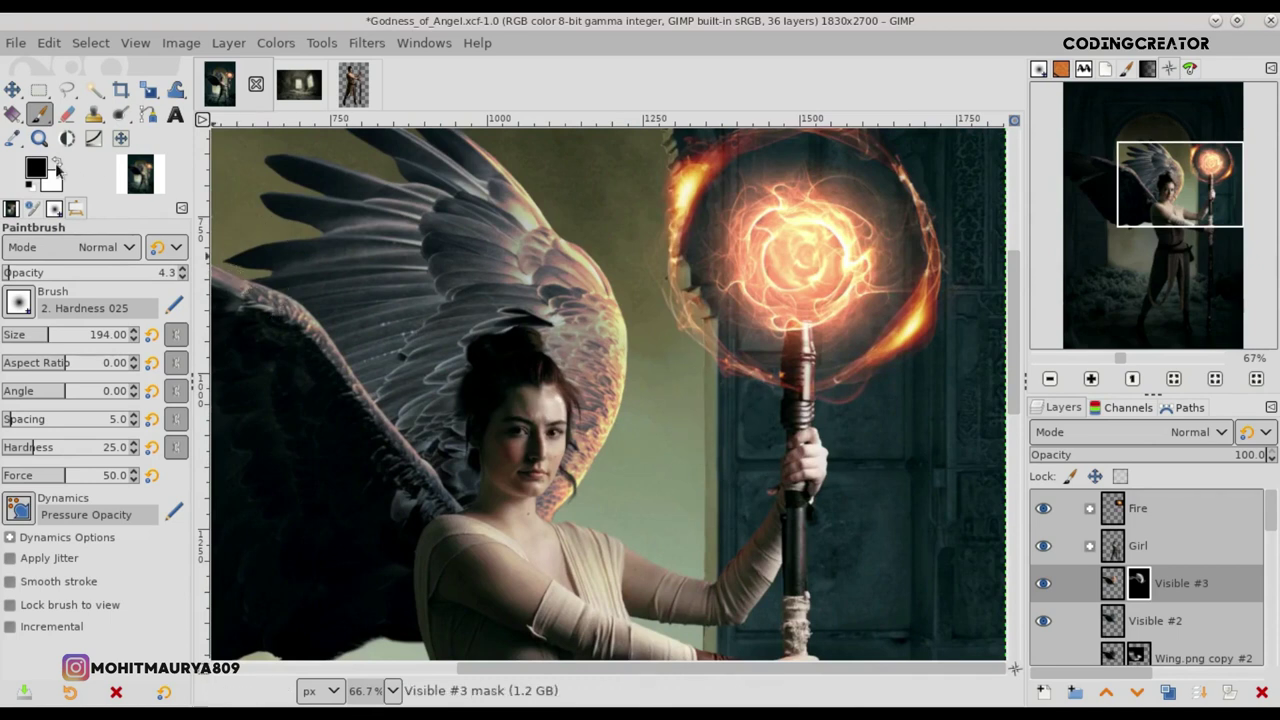
{"action": "key", "text": "x"}
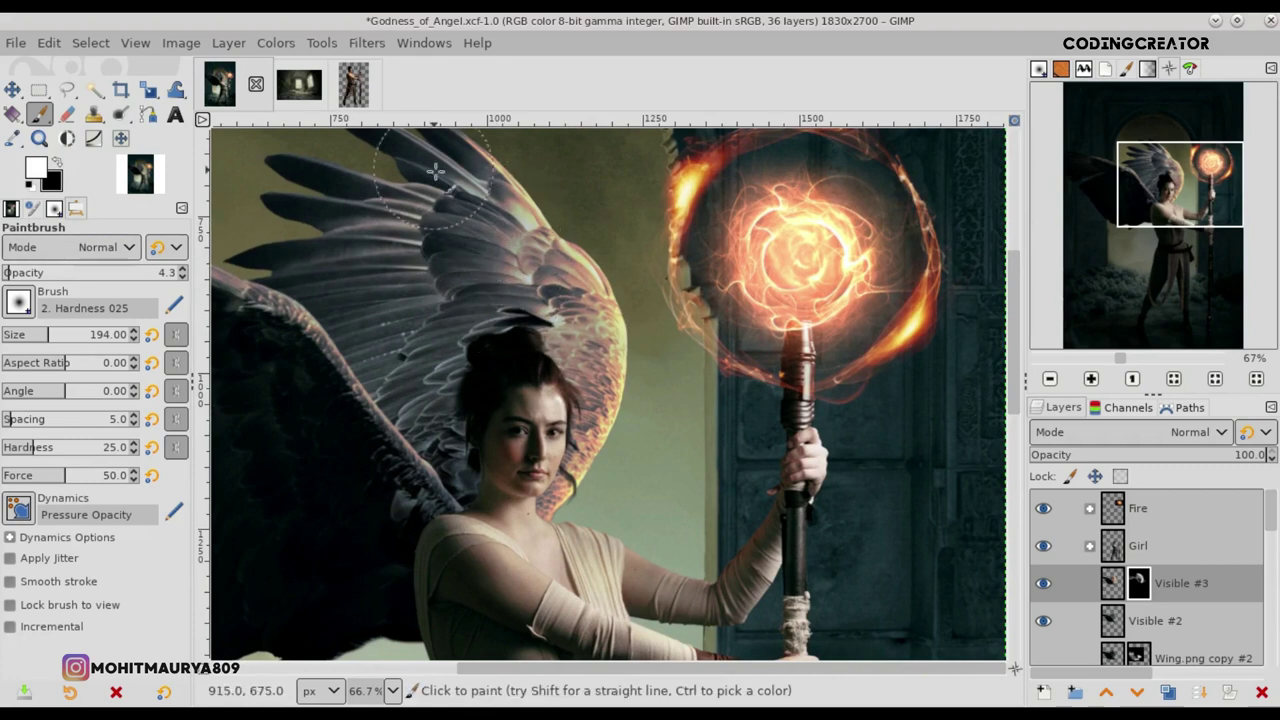
{"action": "key", "text": "shift+ctrl+j"}
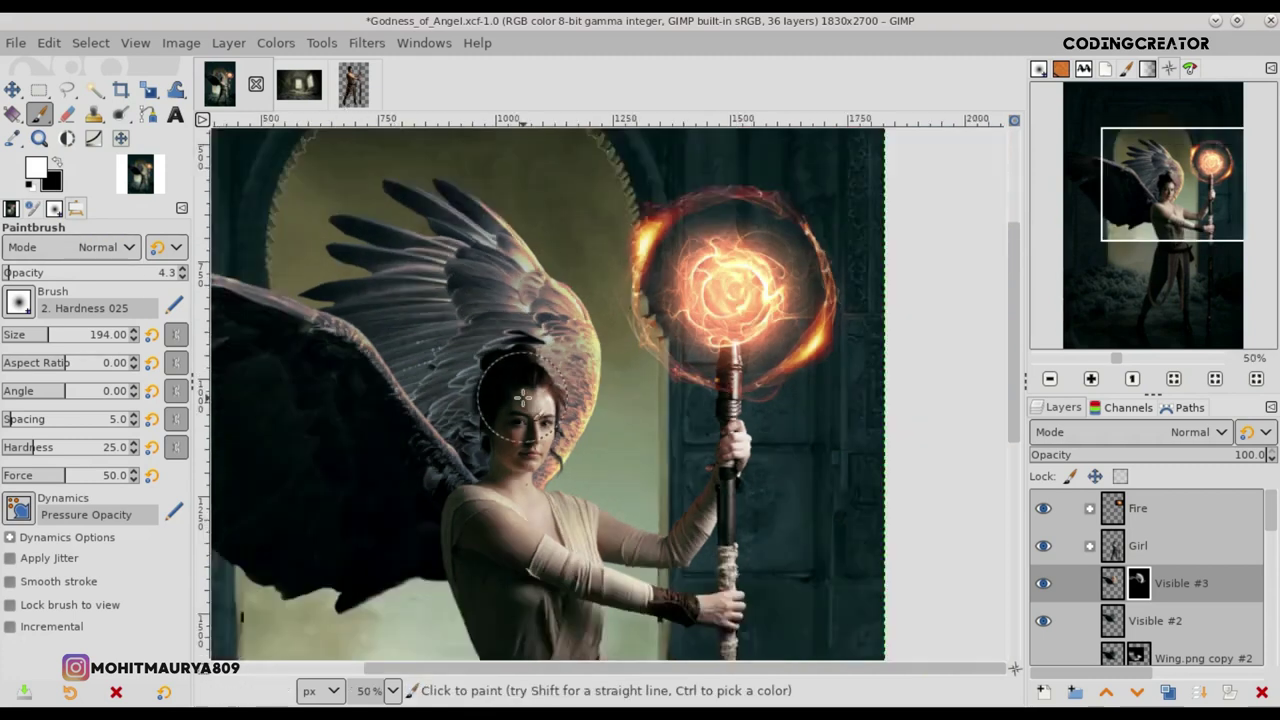
{"action": "key", "text": "m"}
{"action": "left_click", "coordinate": [1107, 585]}
Step: Open Fire Flames.png
{"action": "left_click", "coordinate": [13, 44]}
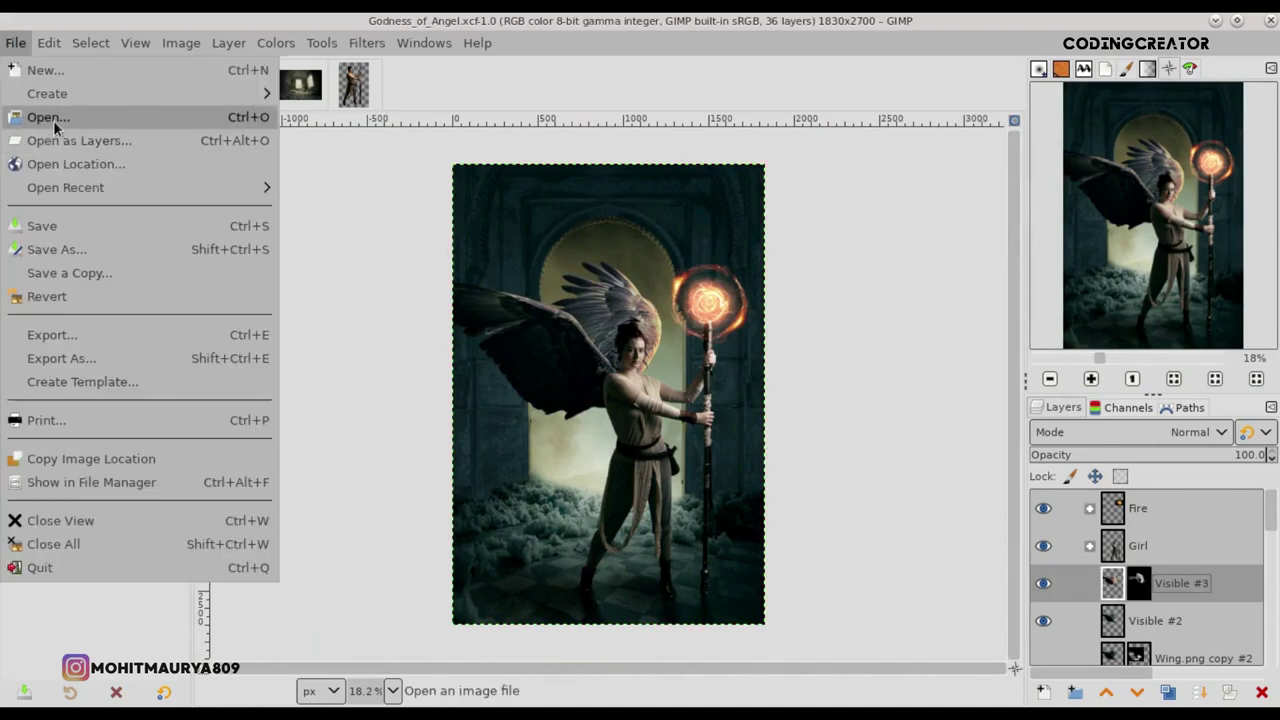
{"action": "left_click", "coordinate": [50, 118]}
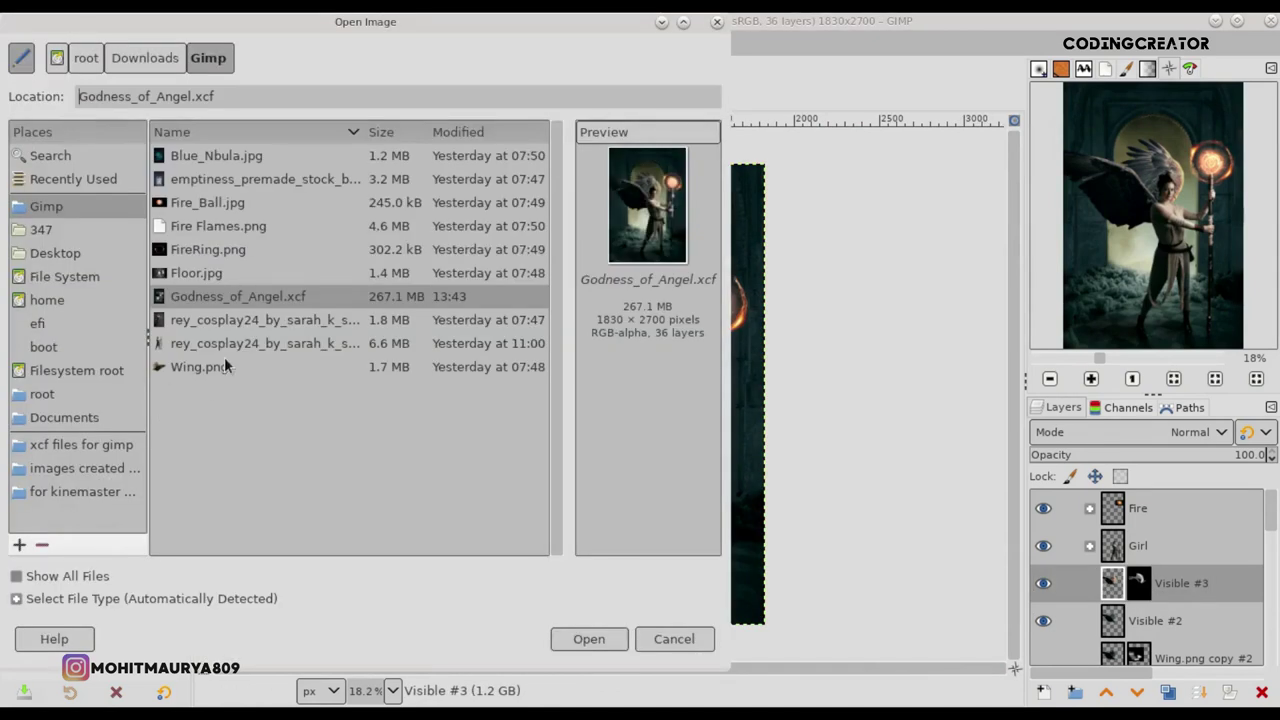
{"action": "left_click", "coordinate": [225, 230]}
{"action": "left_click", "coordinate": [589, 642]}
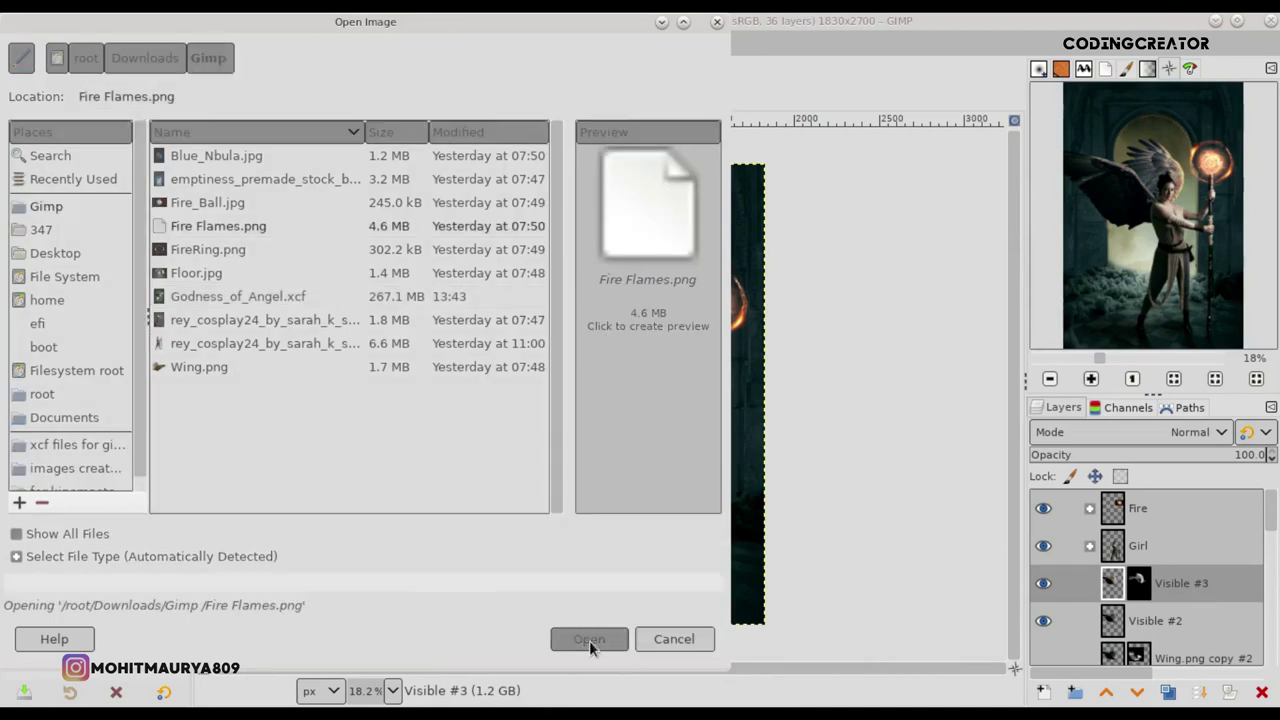
Step: Add an alpha channel and free-select the top-left flame
{"action": "key", "text": "f"}
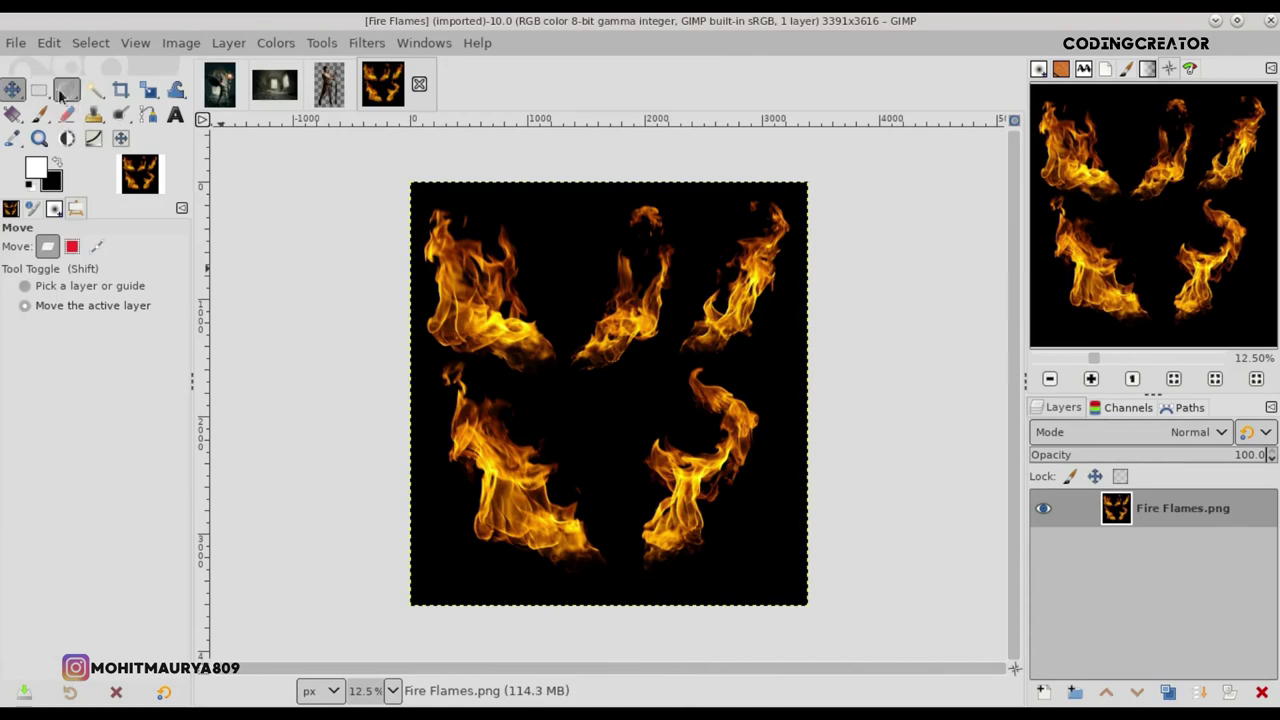
{"action": "right_click", "coordinate": [1209, 498]}
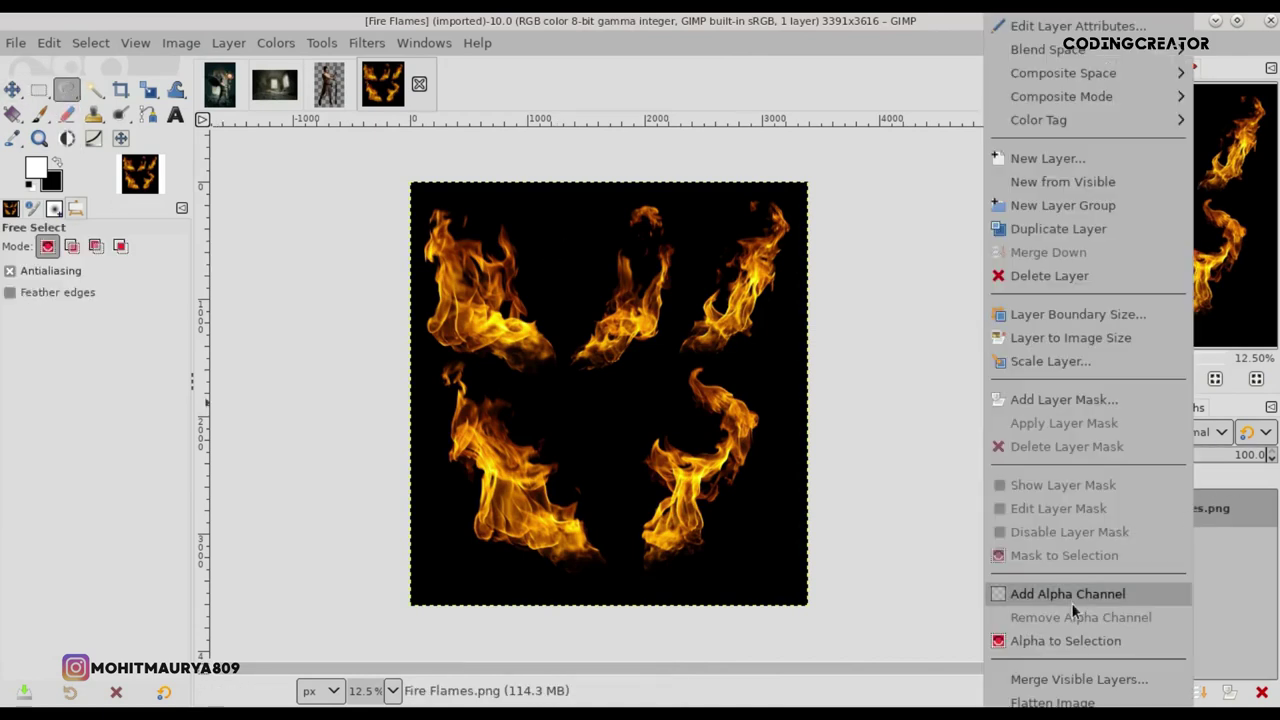
{"action": "left_click", "coordinate": [1070, 596]}
{"action": "left_click", "coordinate": [408, 209]}
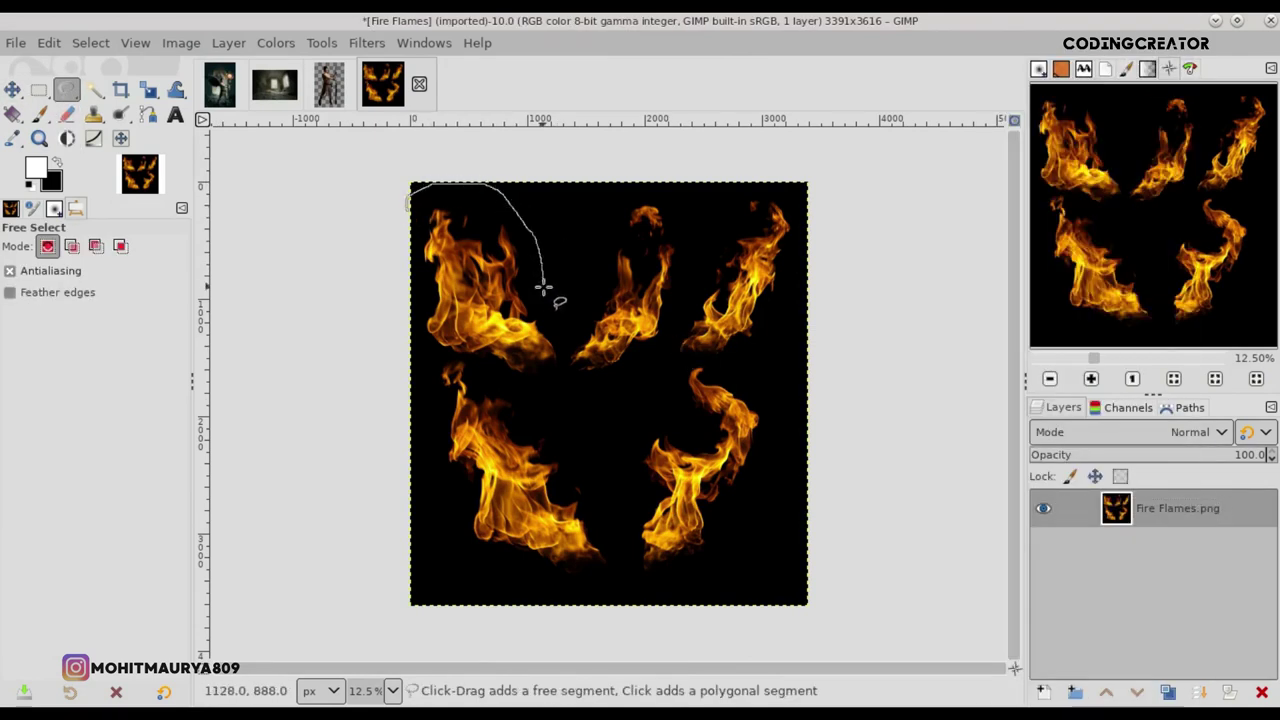
{"action": "left_click_drag", "start_coordinate": [548, 380], "coordinate": [483, 372]}
{"action": "key", "text": "Return"}
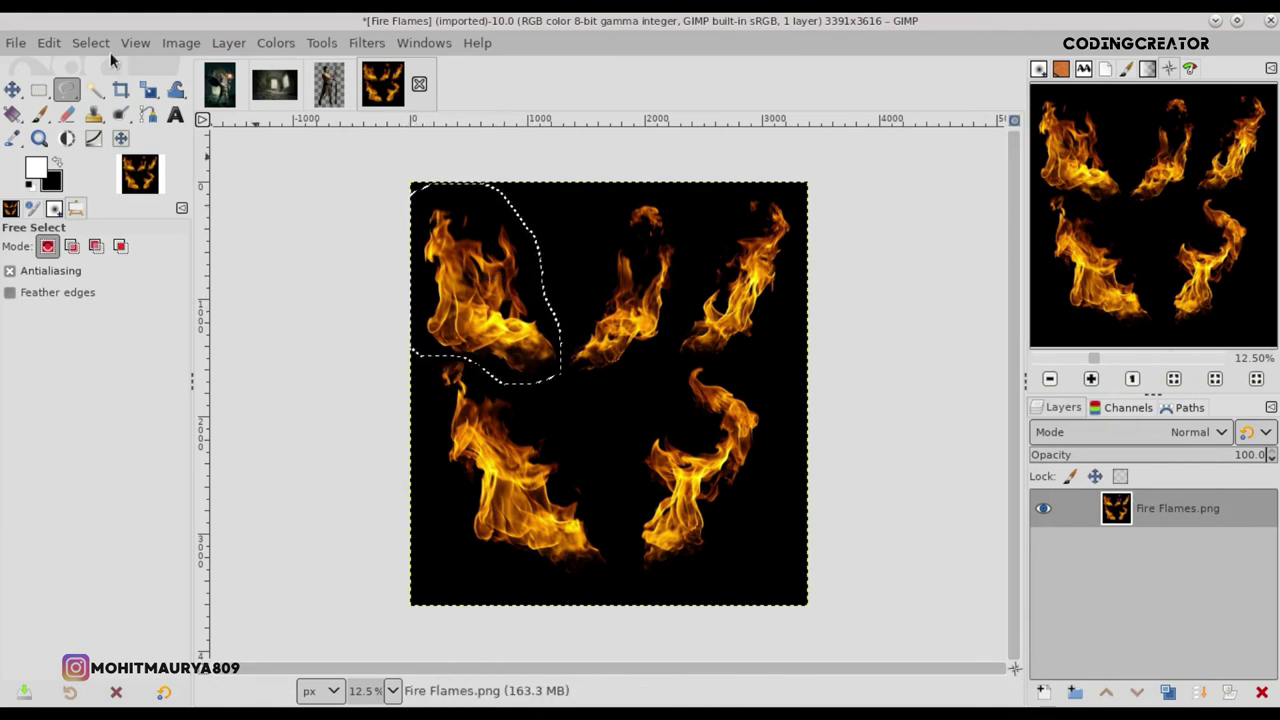
Step: Copy and paste the flame as a new layer, then drag it into the angel composite
{"action": "left_click", "coordinate": [92, 43]}
{"action": "mouse_move", "coordinate": [49, 43]}
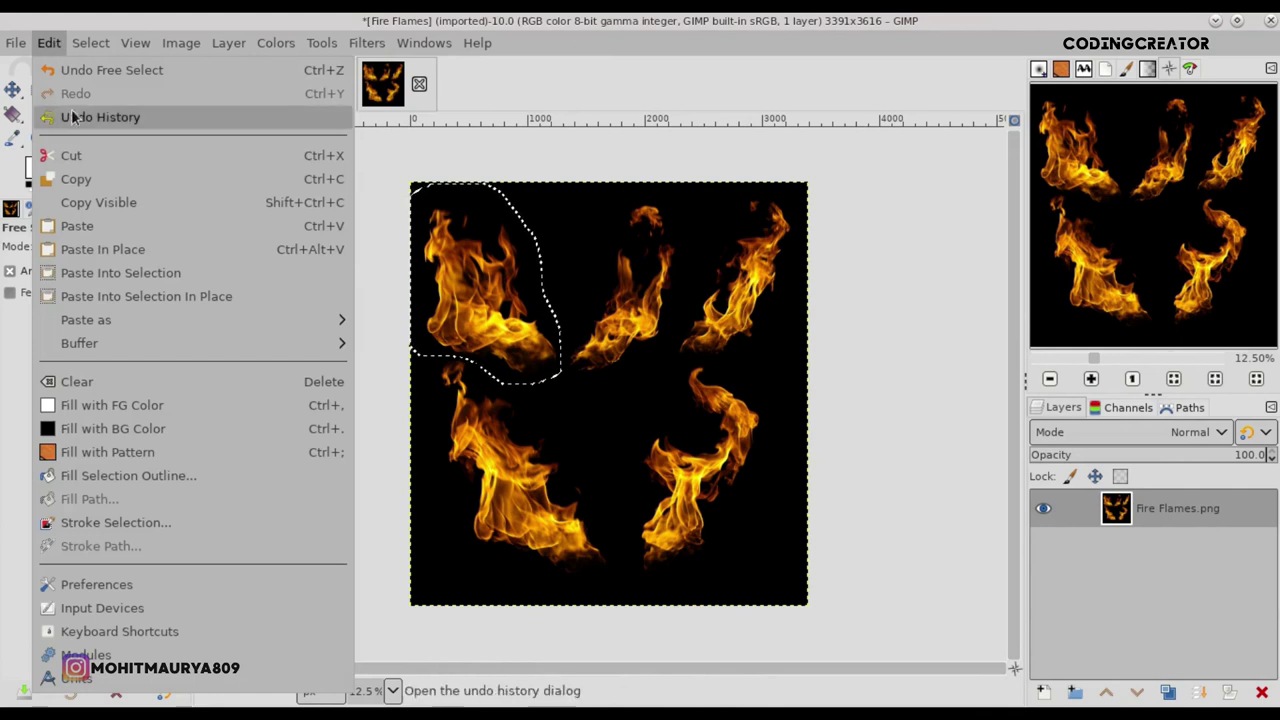
{"action": "left_click", "coordinate": [76, 179]}
{"action": "left_click", "coordinate": [52, 43]}
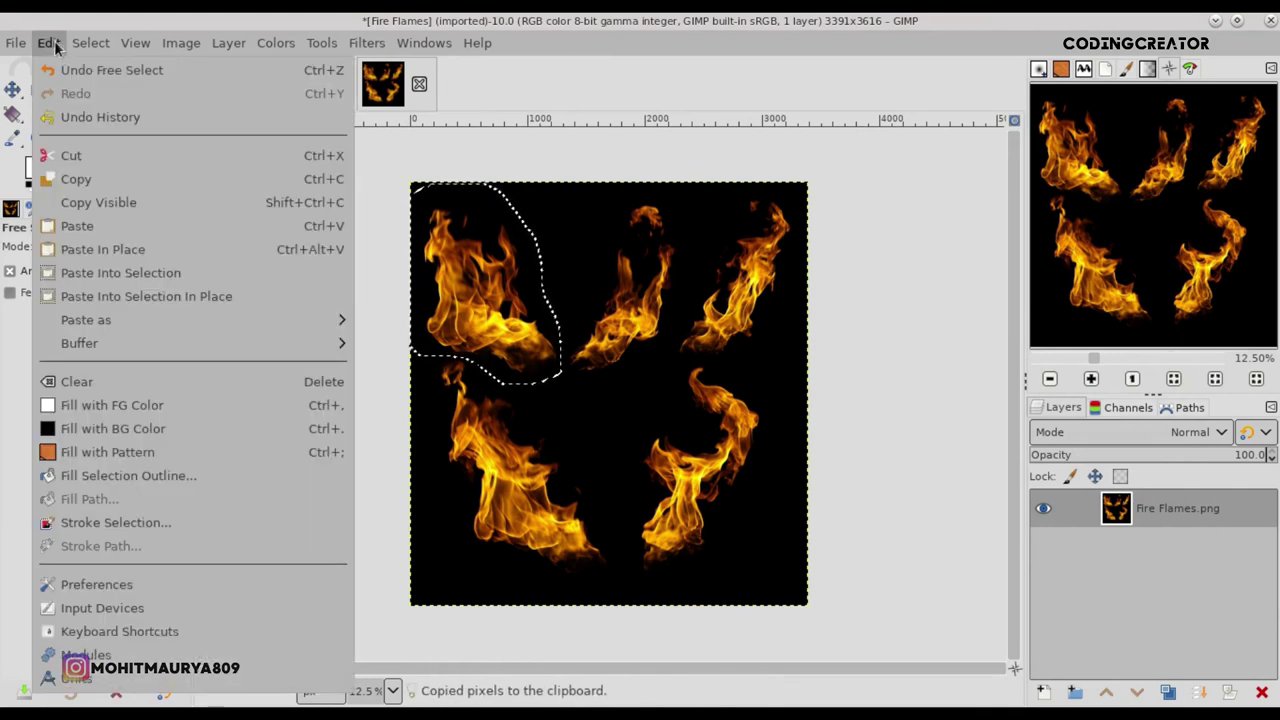
{"action": "left_click", "coordinate": [92, 225]}
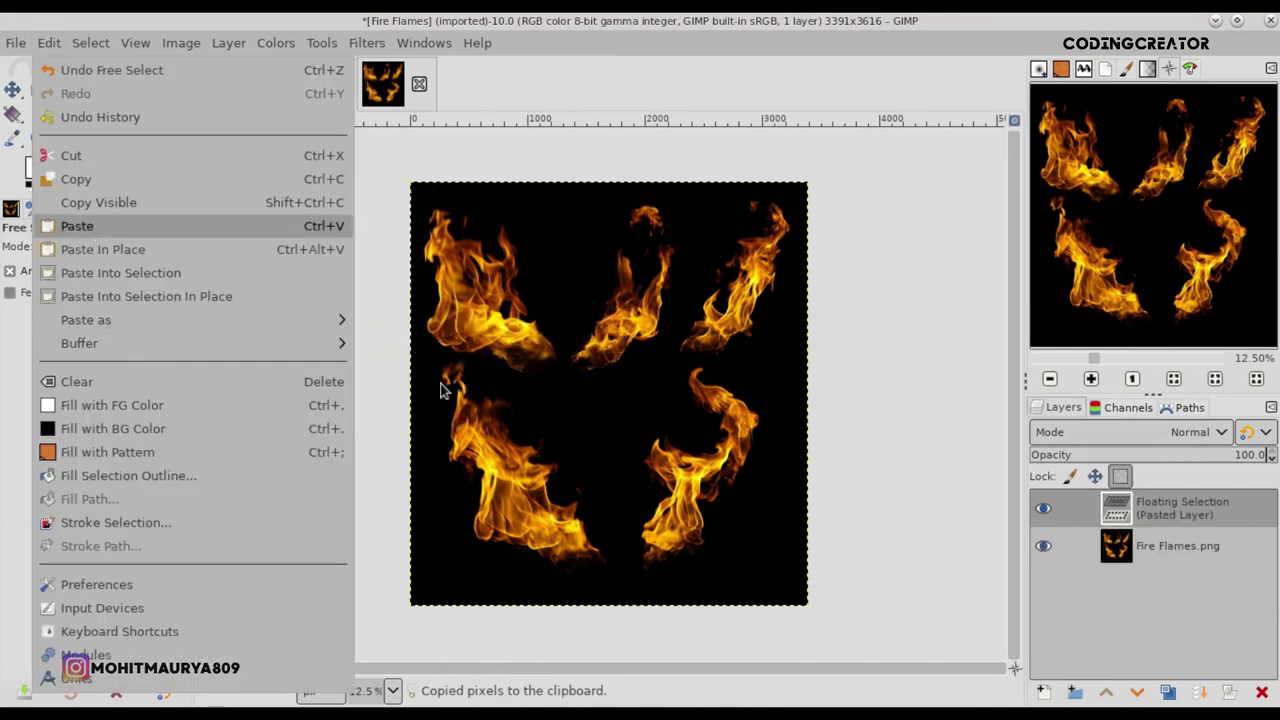
{"action": "left_click", "coordinate": [1043, 691]}
{"action": "key", "text": "m"}
{"action": "left_click_drag", "start_coordinate": [1114, 505], "coordinate": [470, 307]}
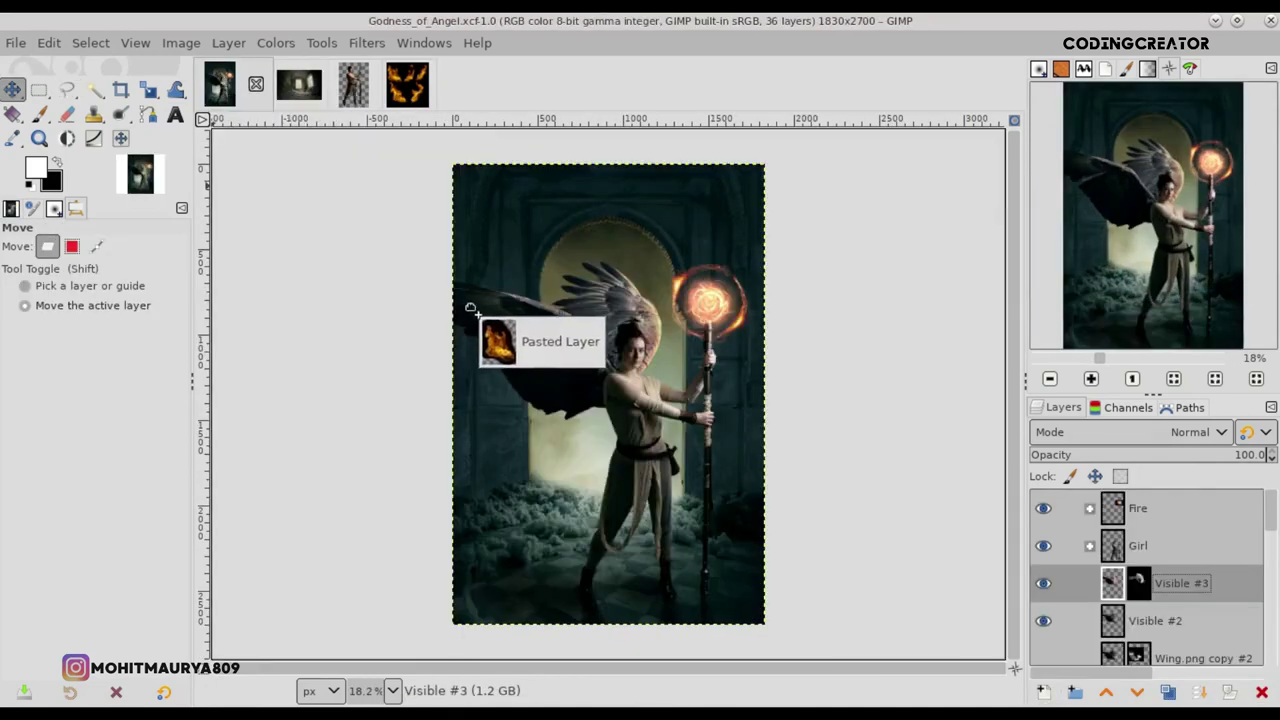
{"action": "left_click_drag", "start_coordinate": [578, 403], "coordinate": [529, 341]}
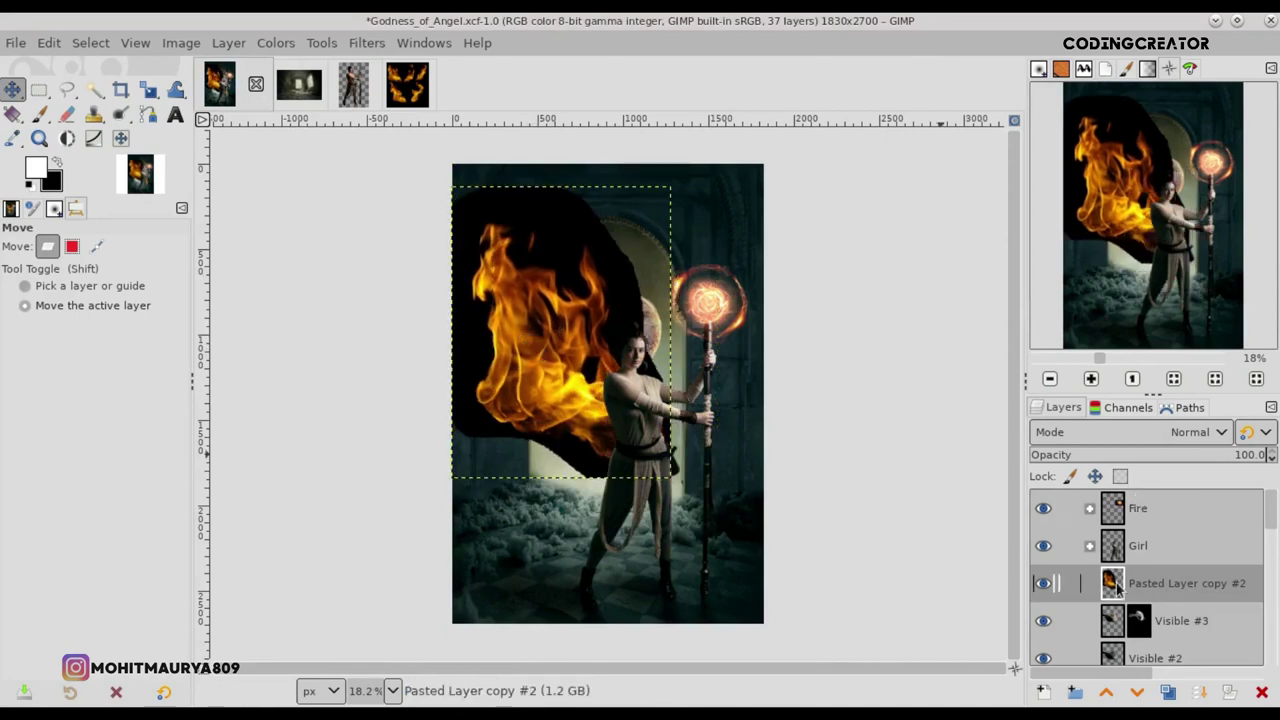
Step: Blend the wing flame in Screen mode, shrink it, and move it up onto the left wing
{"action": "left_click", "coordinate": [1195, 432]}
{"action": "left_click", "coordinate": [1110, 677]}
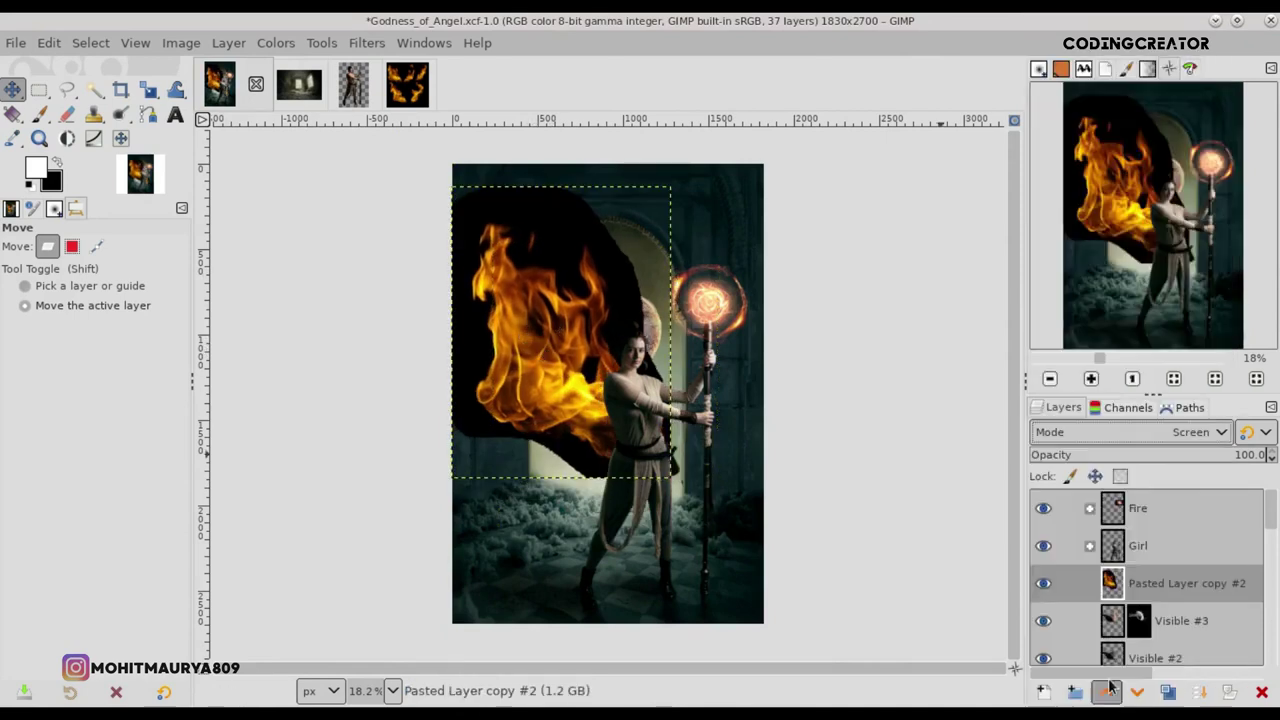
{"action": "left_click", "coordinate": [147, 90]}
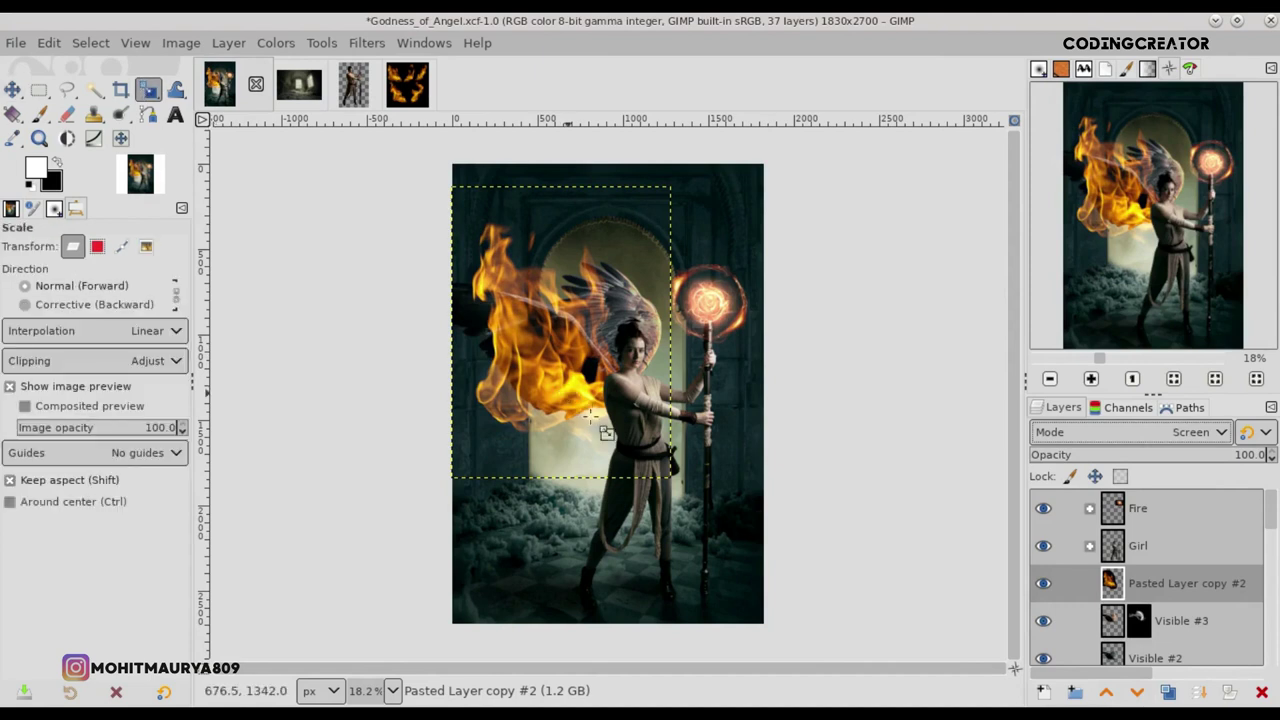
{"action": "left_click_drag", "start_coordinate": [604, 432], "coordinate": [513, 470]}
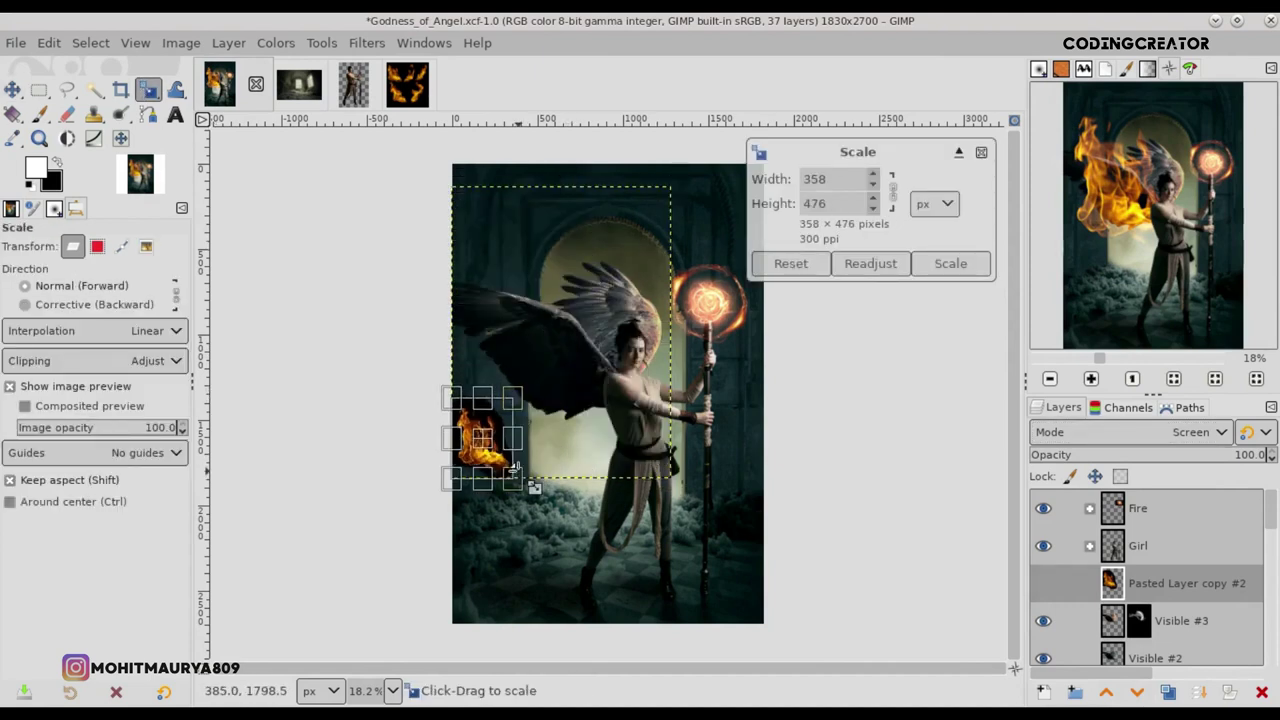
{"action": "key", "text": "Return"}
{"action": "key", "text": "m"}
{"action": "mouse_move", "coordinate": [491, 458]}
{"action": "left_mouse_down"}
{"action": "mouse_move", "coordinate": [557, 286]}
{"action": "mouse_move", "coordinate": [557, 317]}
{"action": "left_mouse_up"}
{"action": "key", "text": "plus"}
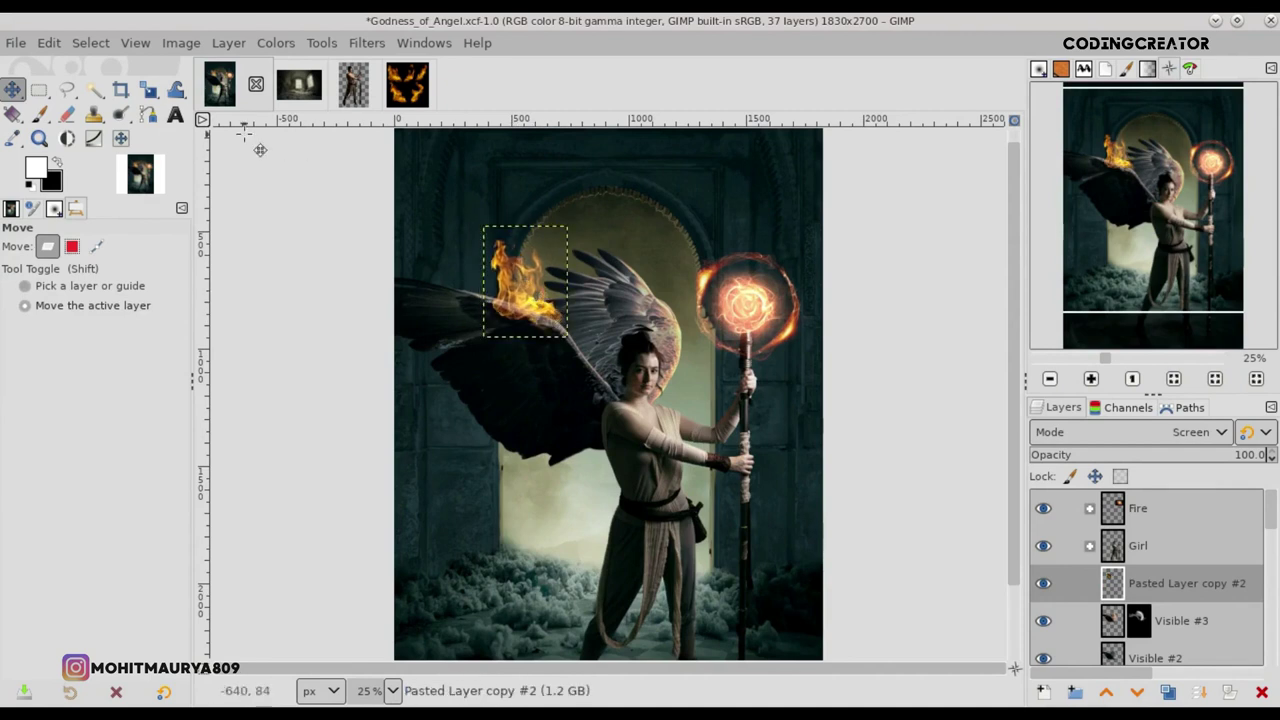
Step: Shrink the wing flame slightly more with the Scale tool
{"action": "left_click", "coordinate": [148, 90]}
{"action": "left_click", "coordinate": [314, 137]}
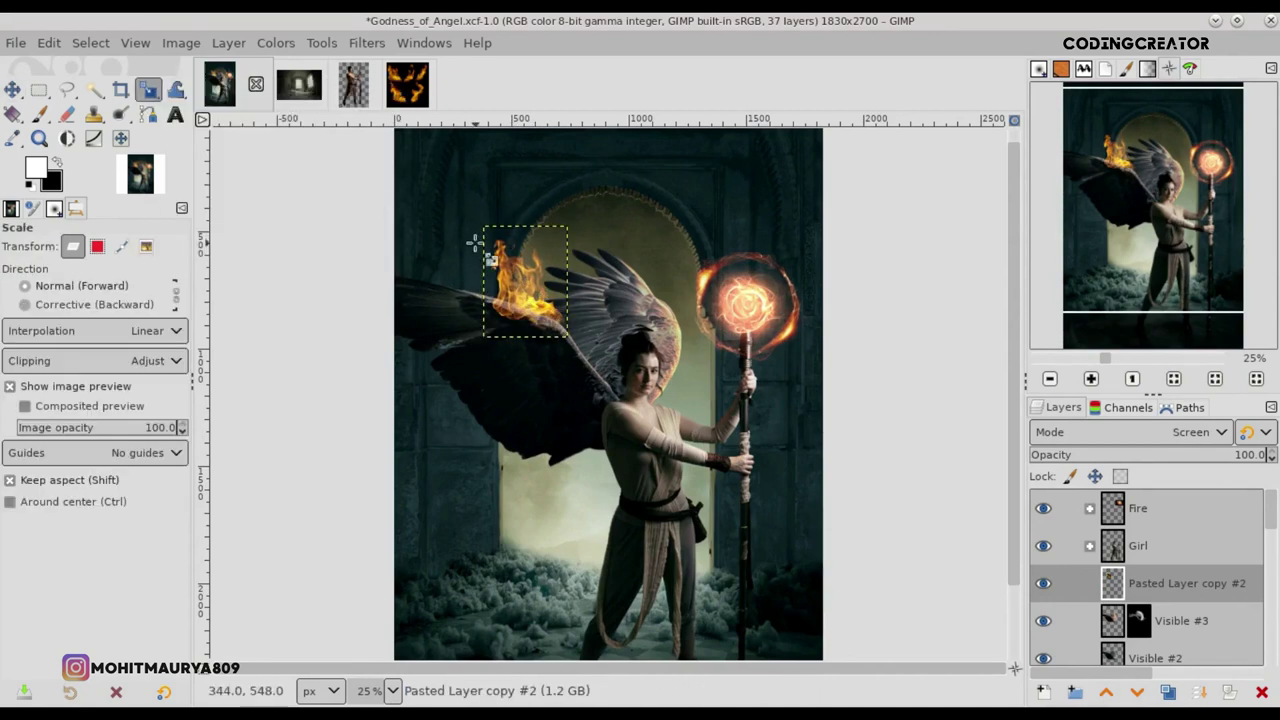
{"action": "left_click", "coordinate": [497, 244]}
{"action": "left_click_drag", "start_coordinate": [497, 244], "coordinate": [506, 252]}
{"action": "key", "text": "Return"}
{"action": "key", "text": "m"}
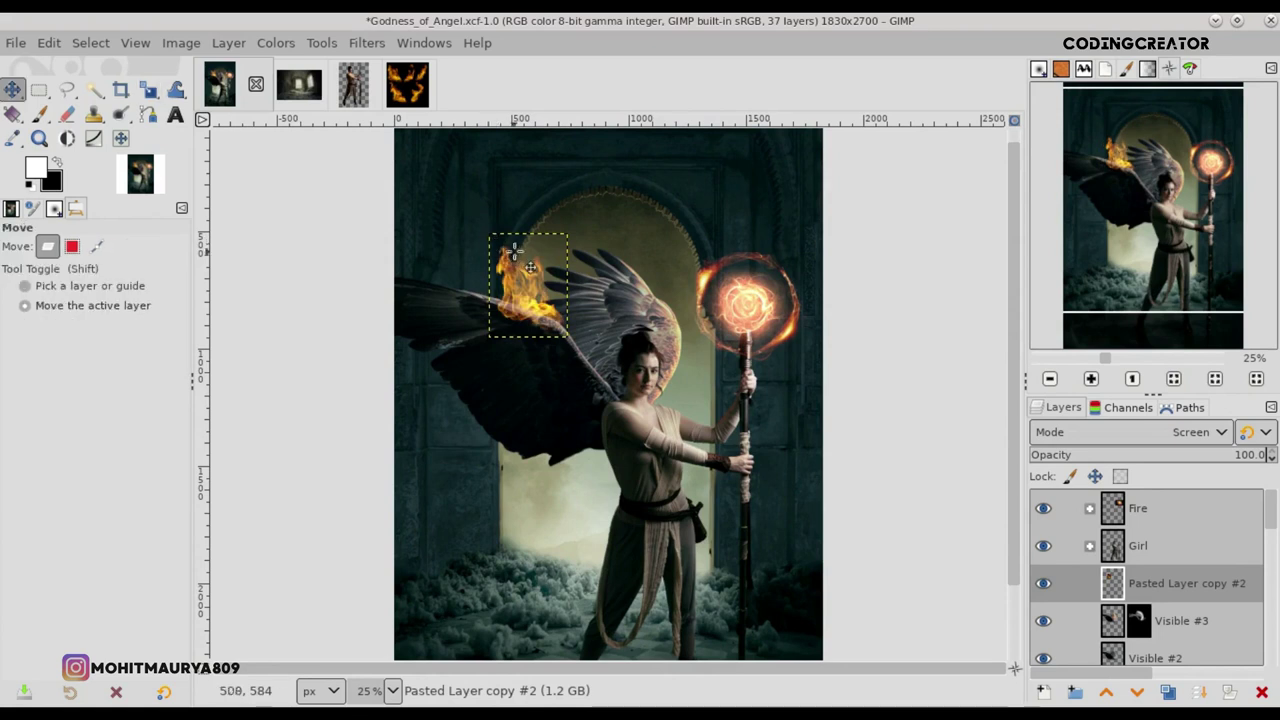
Step: Tilt the flame to follow the wing, save Godness_of_Angel.xcf, and return to Fire Flames
{"action": "left_click", "coordinate": [148, 90]}
{"action": "left_click", "coordinate": [290, 114]}
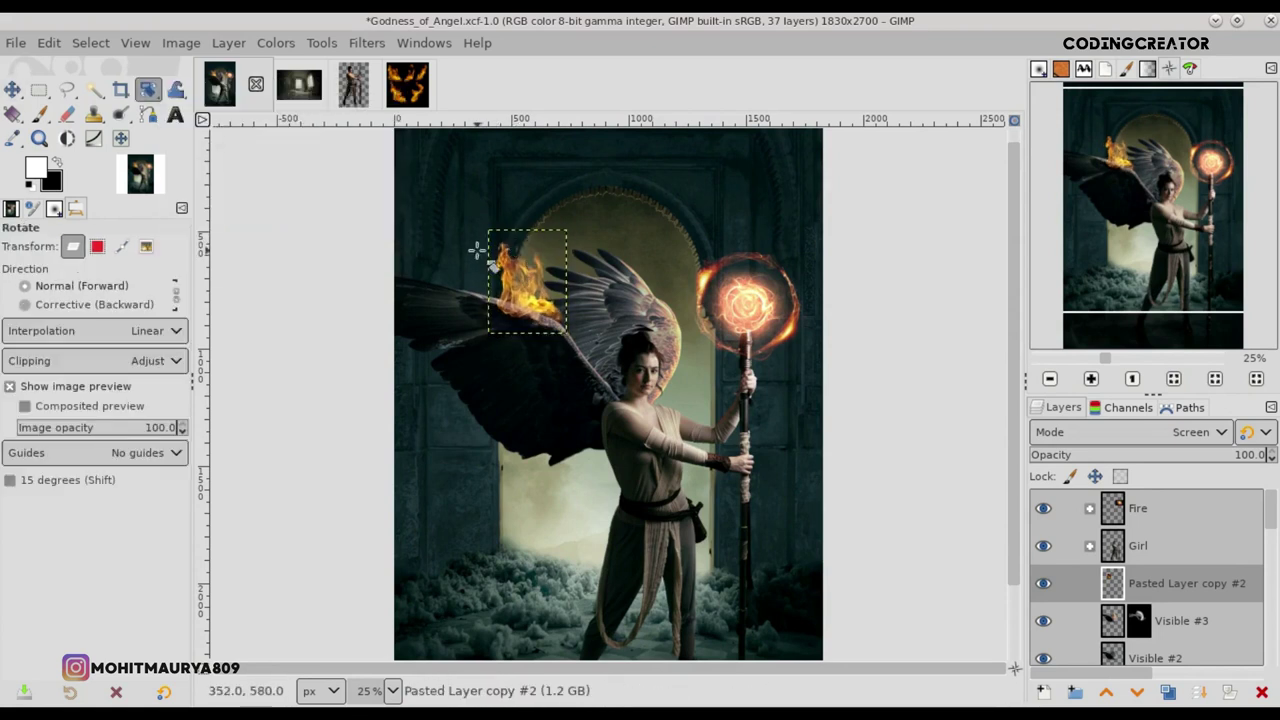
{"action": "left_click", "coordinate": [527, 279]}
{"action": "left_click_drag", "start_coordinate": [553, 280], "coordinate": [548, 290]}
{"action": "key", "text": "Return"}
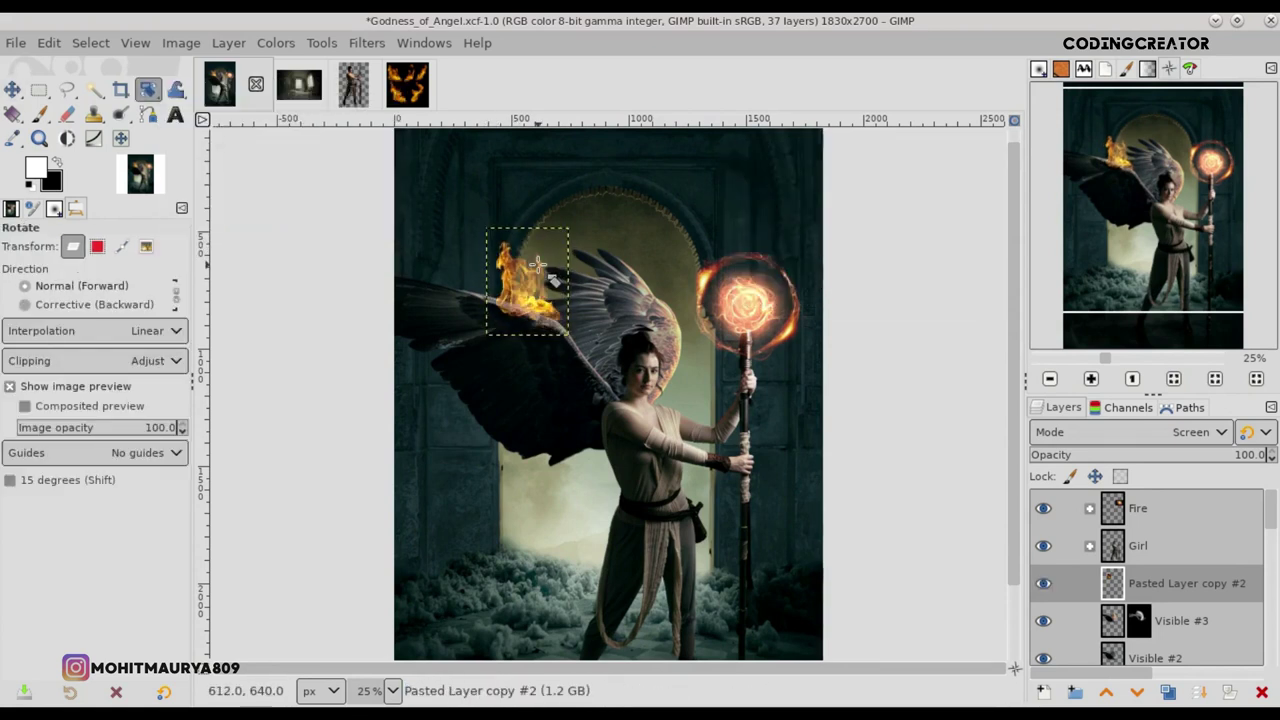
{"action": "key", "text": "m"}
{"action": "key", "text": "shift+ctrl+j"}
{"action": "key", "text": "ctrl+s"}
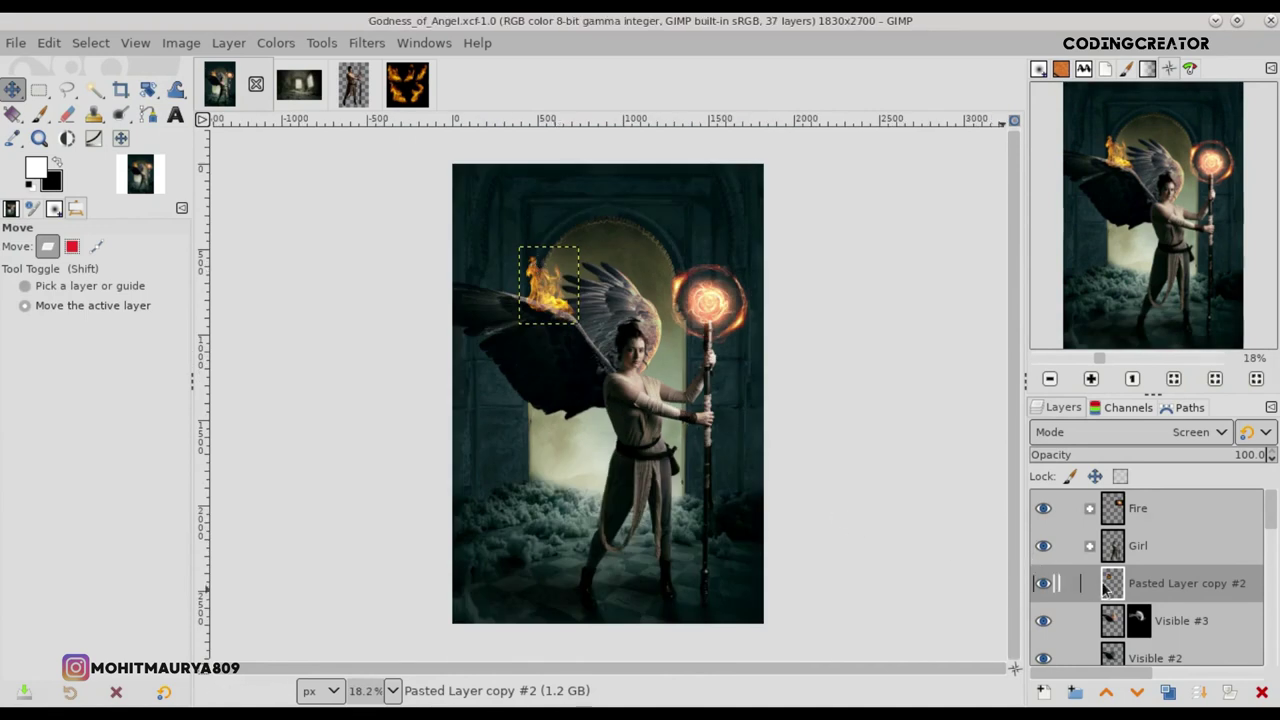
{"action": "left_click", "coordinate": [407, 86]}
Step: Free-select the lower-left fire flame, copy it, and paste it as a new layer
{"action": "key", "text": "f"}
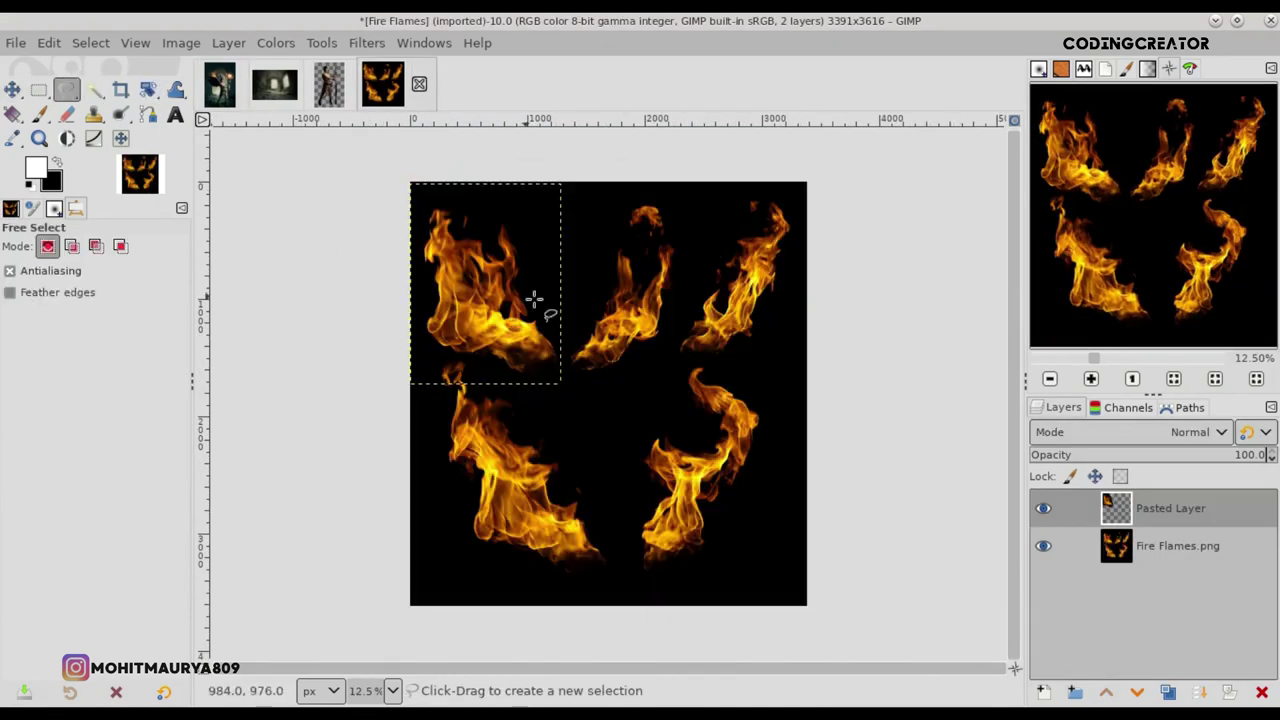
{"action": "left_click", "coordinate": [1062, 540]}
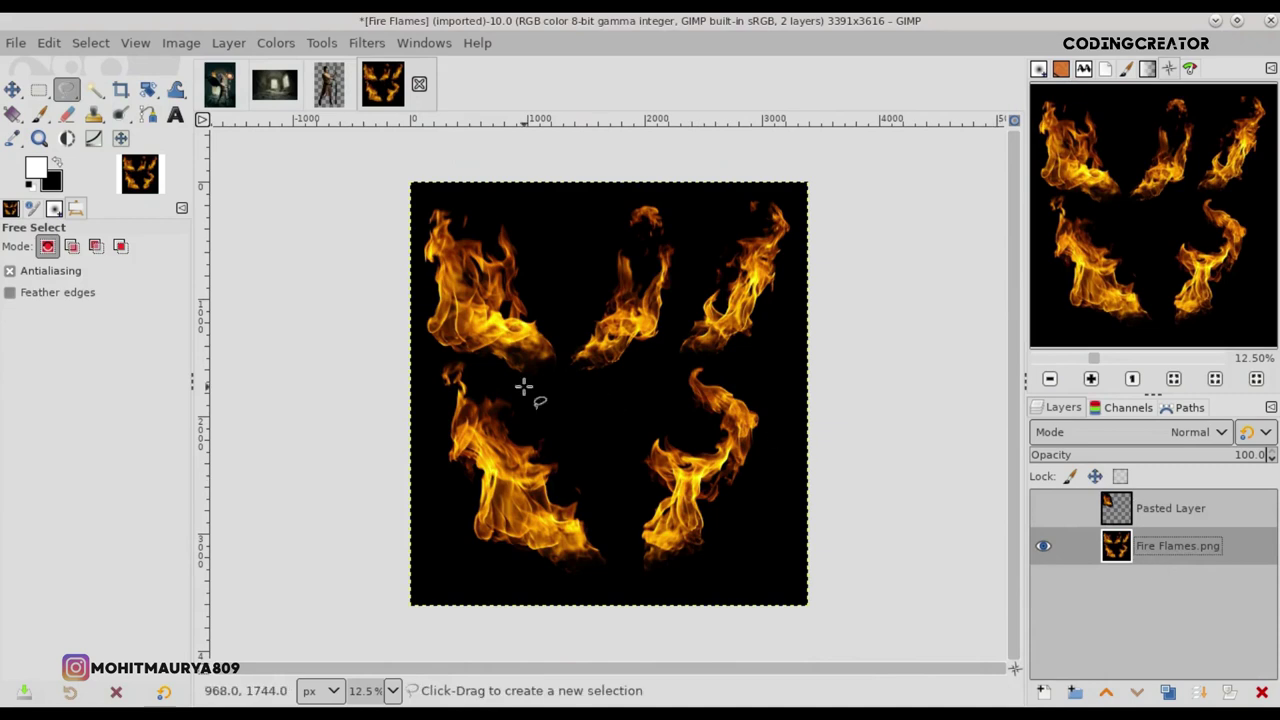
{"action": "left_click_drag", "start_coordinate": [420, 370], "coordinate": [533, 400]}
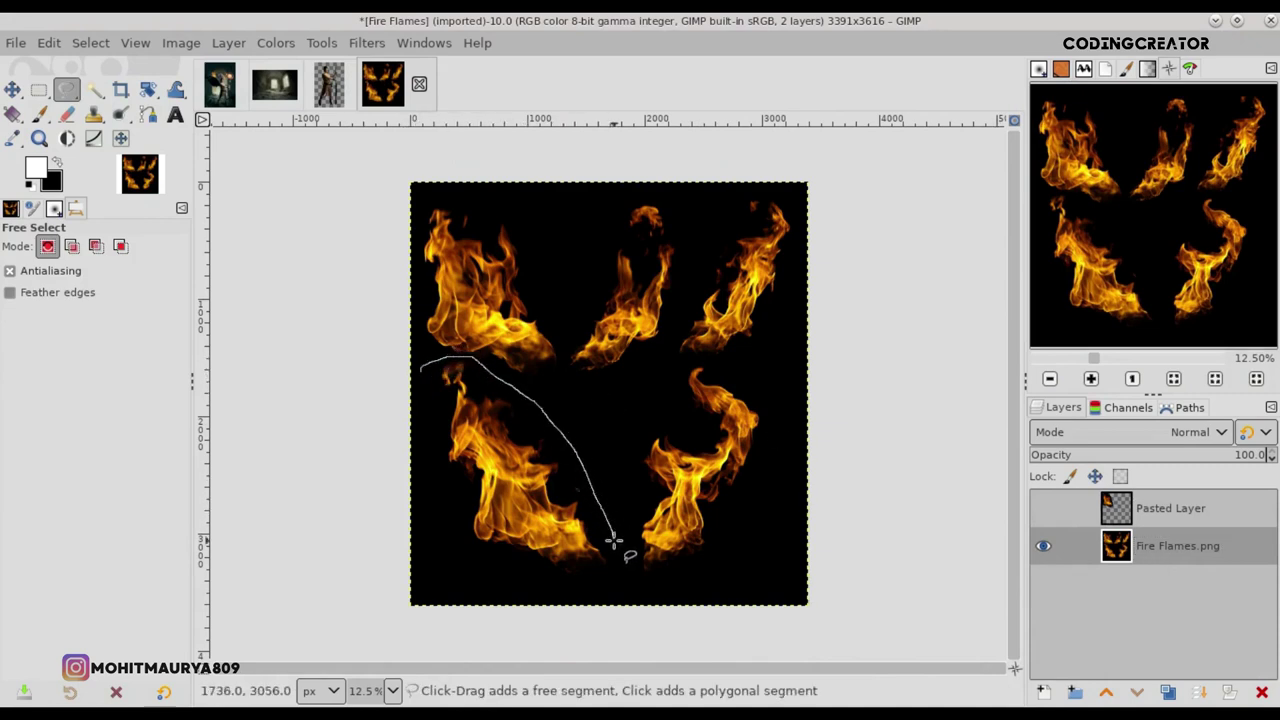
{"action": "left_click_drag", "start_coordinate": [485, 560], "coordinate": [410, 432]}
{"action": "key", "text": "Return"}
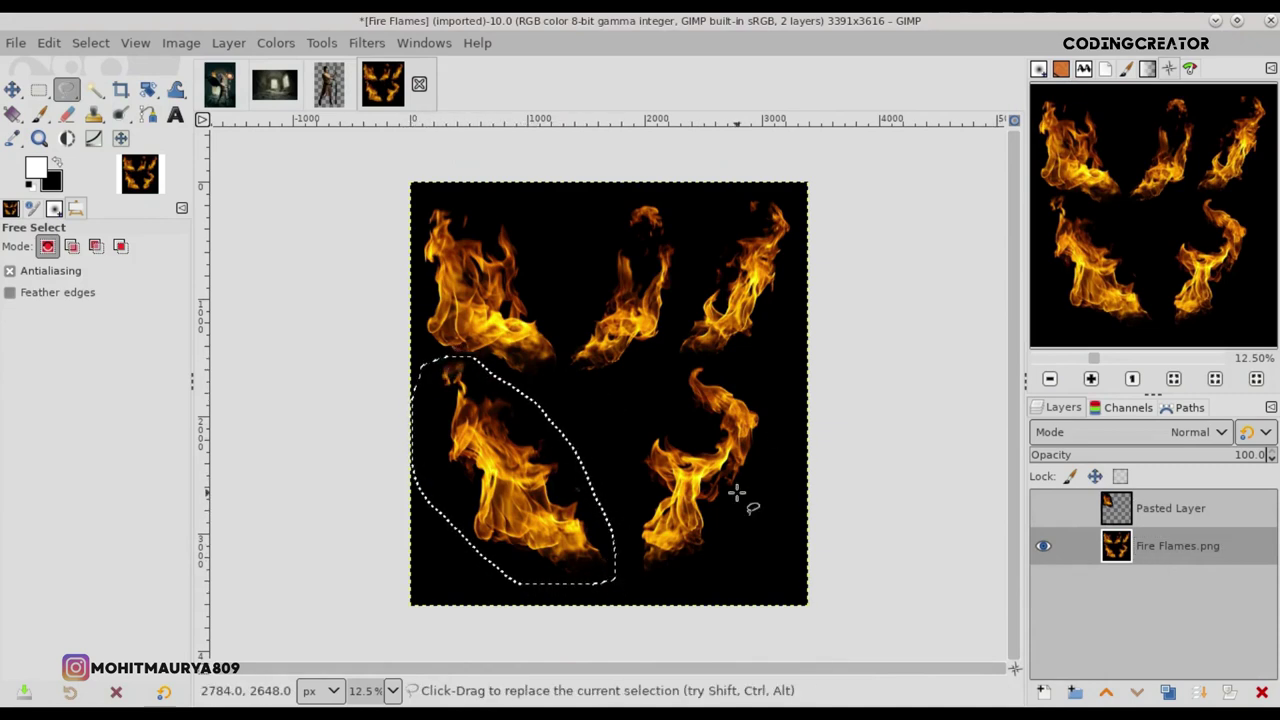
{"action": "left_click", "coordinate": [49, 43]}
{"action": "left_click", "coordinate": [71, 180]}
{"action": "left_click", "coordinate": [49, 43]}
{"action": "left_click", "coordinate": [100, 225]}
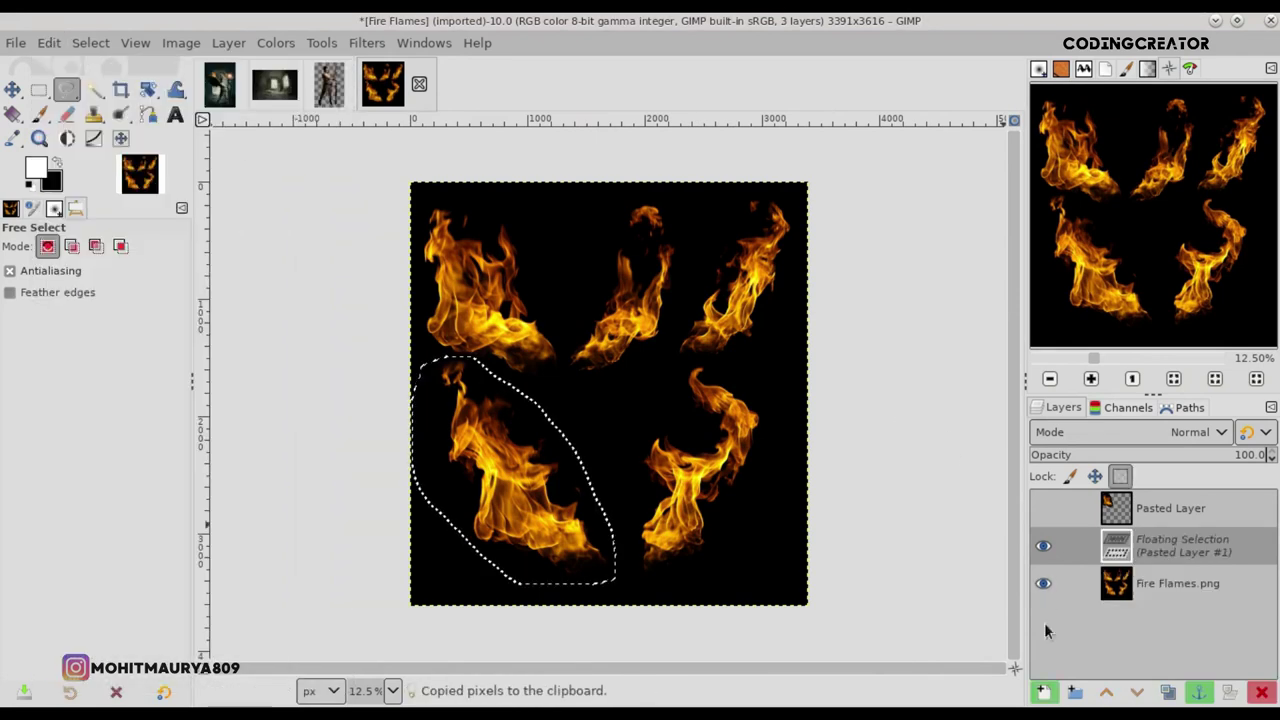
{"action": "left_click", "coordinate": [1043, 692]}
Step: Bring the pasted flame into the angel composite and scale it down
{"action": "key", "text": "m"}
{"action": "mouse_move", "coordinate": [1067, 560]}
{"action": "left_mouse_down"}
{"action": "mouse_move", "coordinate": [243, 78]}
{"action": "mouse_move", "coordinate": [523, 380]}
{"action": "left_mouse_up"}
{"action": "left_click", "coordinate": [147, 90]}
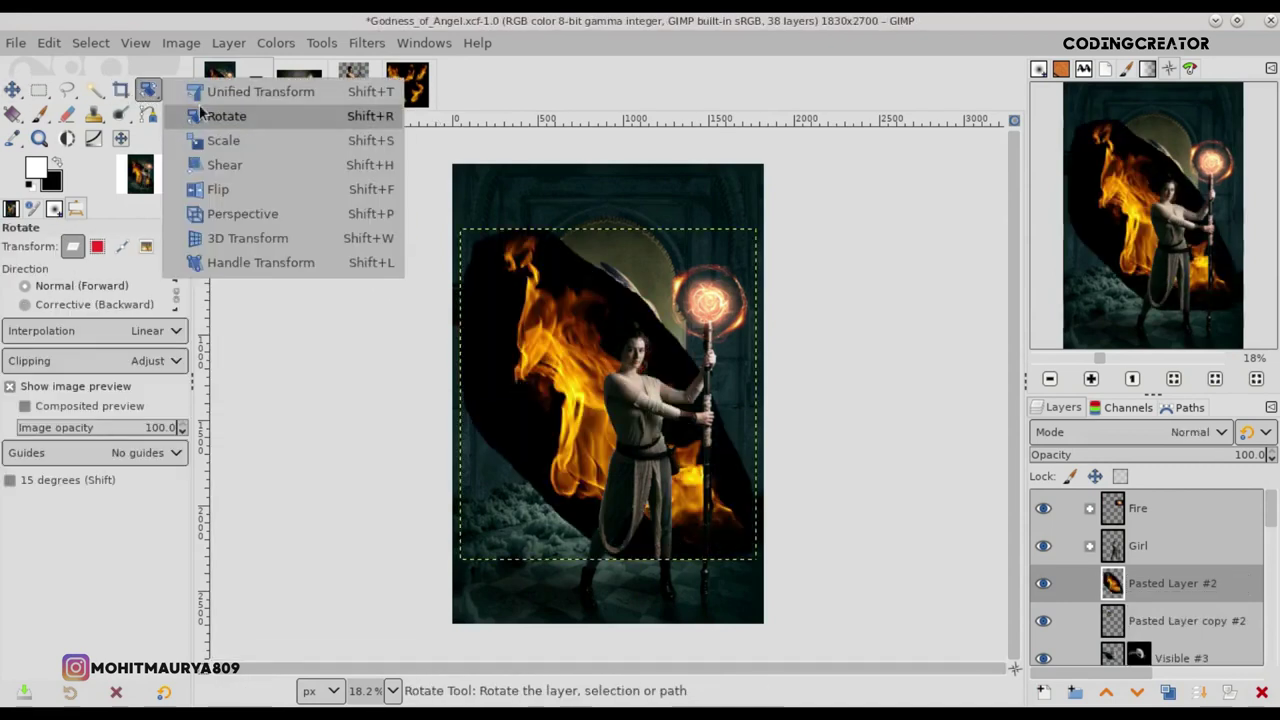
{"action": "left_click", "coordinate": [205, 137]}
{"action": "left_click", "coordinate": [660, 482]}
{"action": "left_click_drag", "start_coordinate": [738, 572], "coordinate": [579, 398]}
{"action": "key", "text": "Return"}
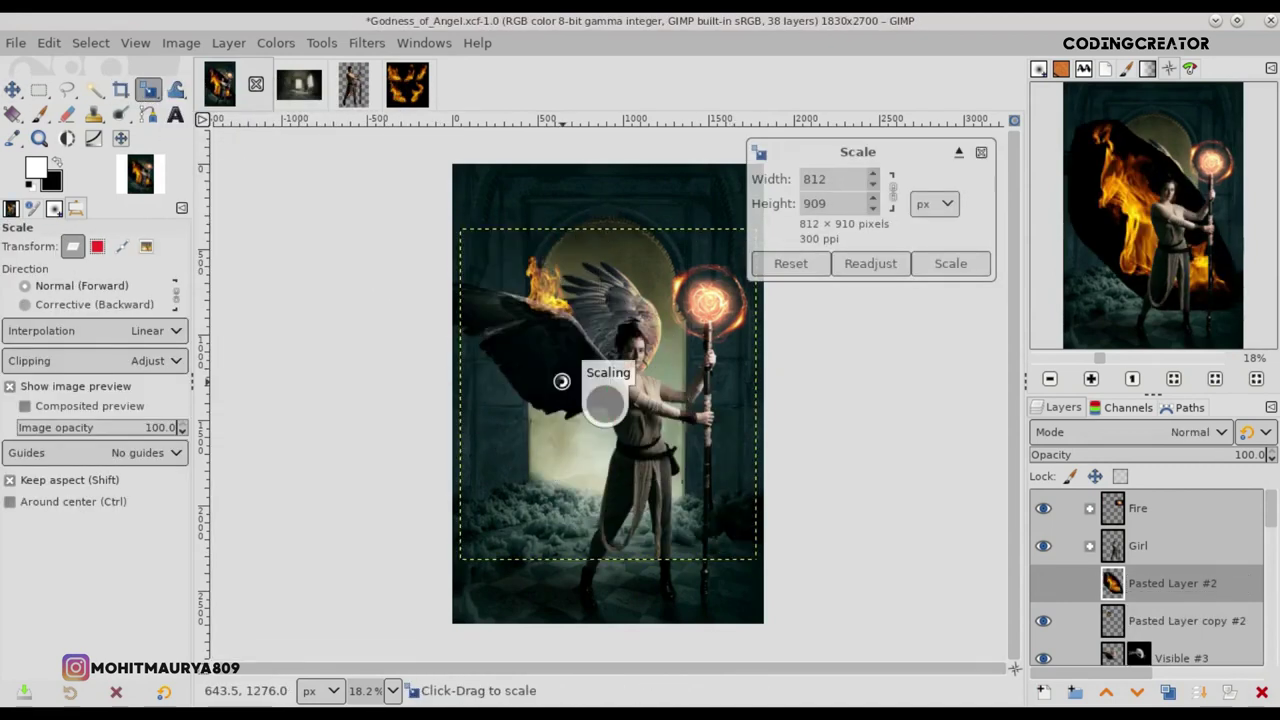
{"action": "key", "text": "m"}
Step: Set the flame to Screen mode, resize it, and place it on the left wing tip
{"action": "left_click", "coordinate": [1074, 432]}
{"action": "scroll", "coordinate": [1090, 570], "scroll_direction": "down", "scroll_amount": 5}
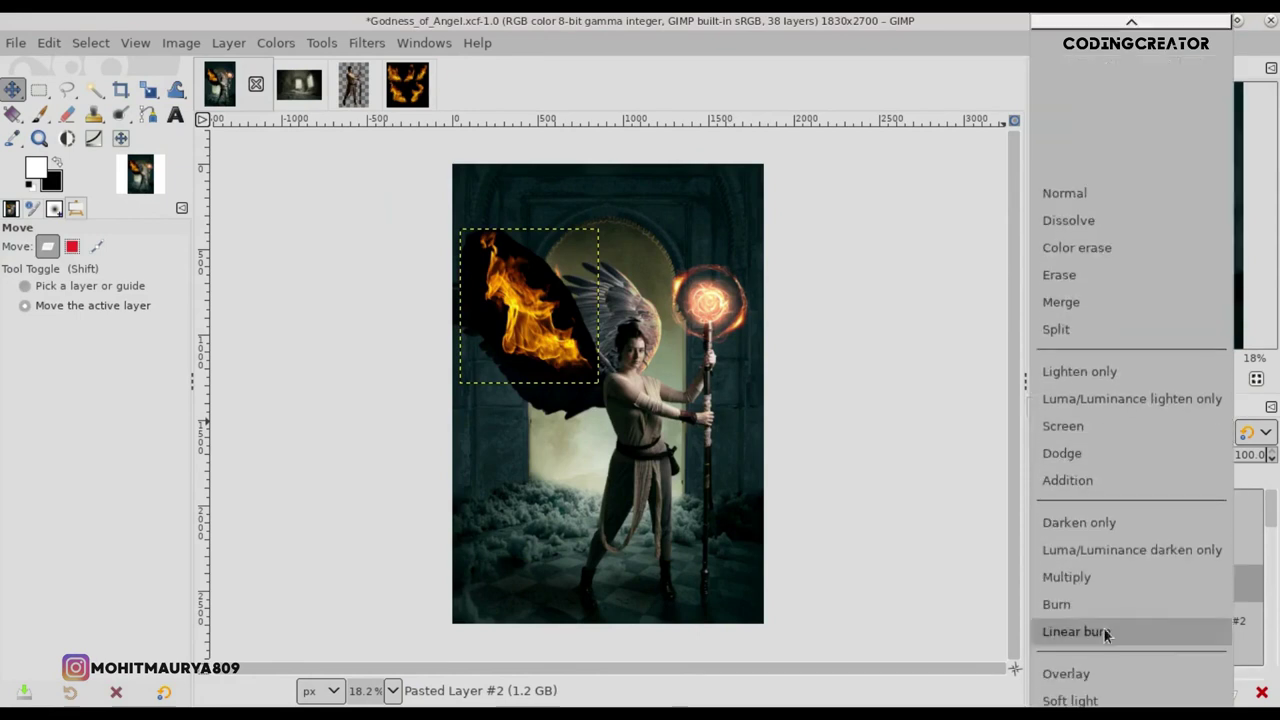
{"action": "left_click", "coordinate": [1116, 425]}
{"action": "left_click_drag", "start_coordinate": [502, 280], "coordinate": [447, 241]}
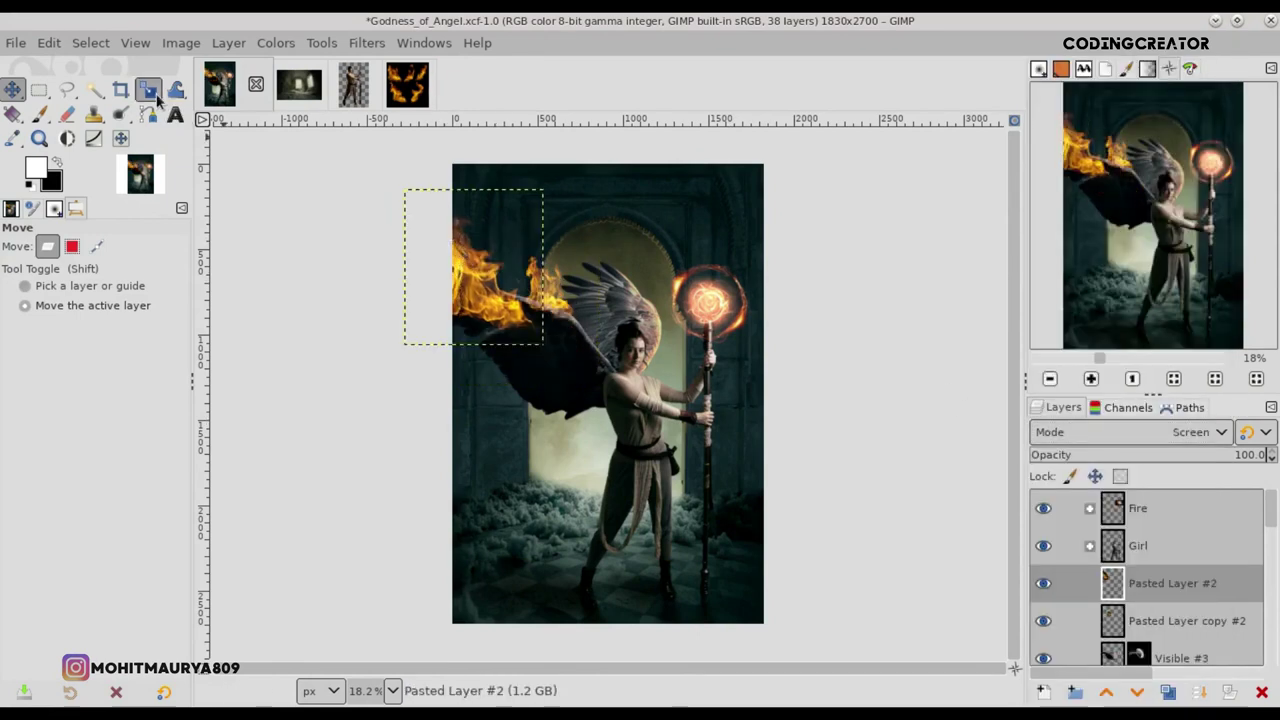
{"action": "left_click", "coordinate": [148, 90]}
{"action": "left_click", "coordinate": [520, 320]}
{"action": "left_click_drag", "start_coordinate": [543, 343], "coordinate": [441, 227]}
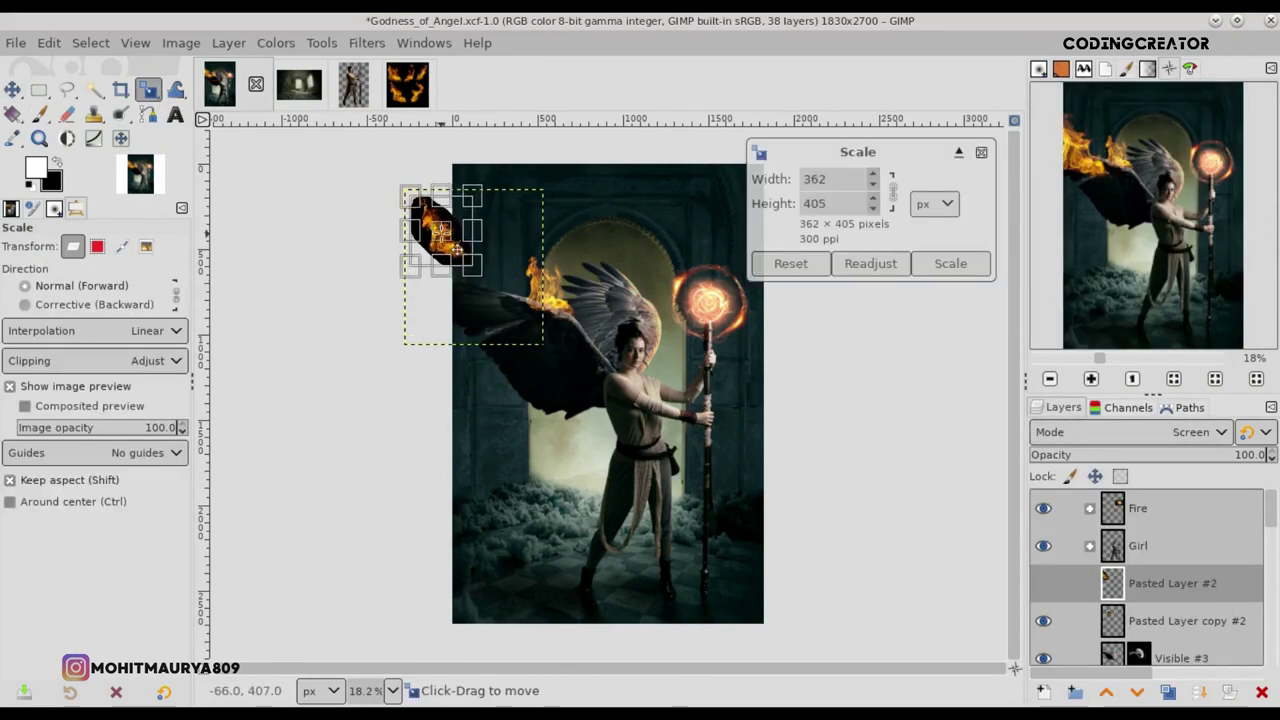
{"action": "left_click_drag", "start_coordinate": [441, 238], "coordinate": [509, 306]}
{"action": "key", "text": "Return"}
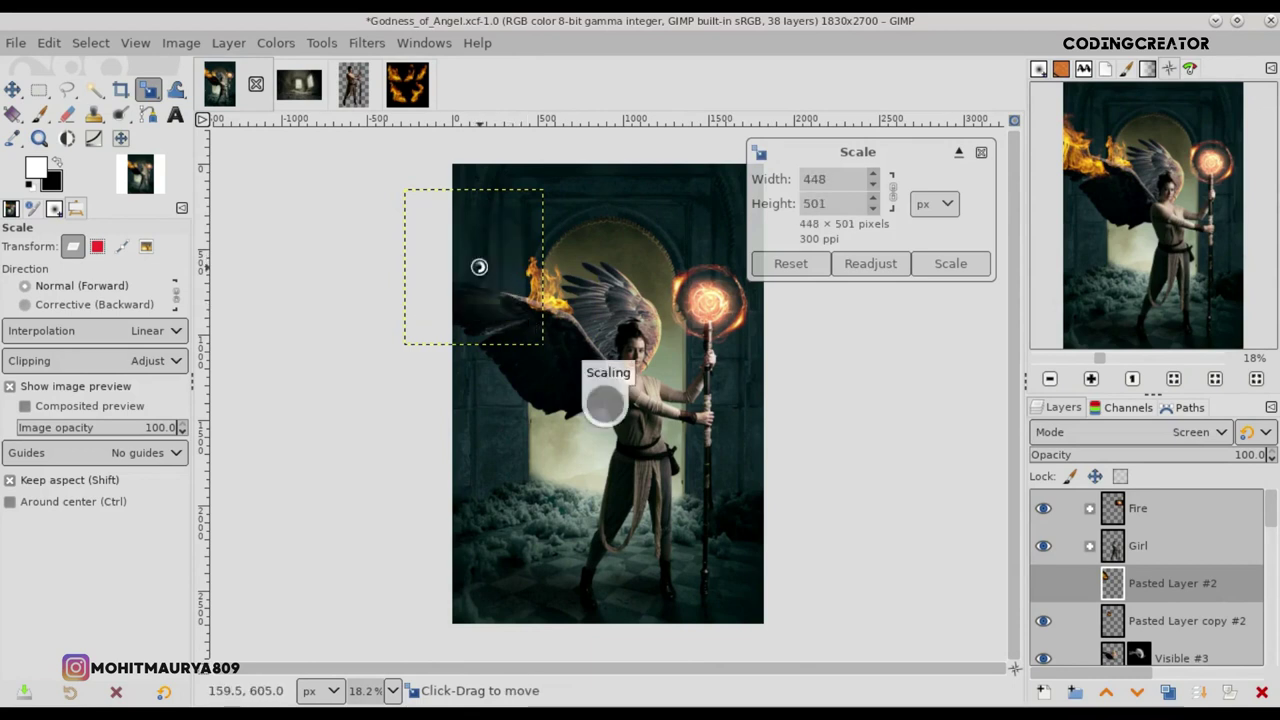
{"action": "key", "text": "m"}
{"action": "scroll", "coordinate": [607, 260], "scroll_direction": "up", "scroll_amount": 1}
{"action": "left_click_drag", "start_coordinate": [427, 293], "coordinate": [436, 293]}
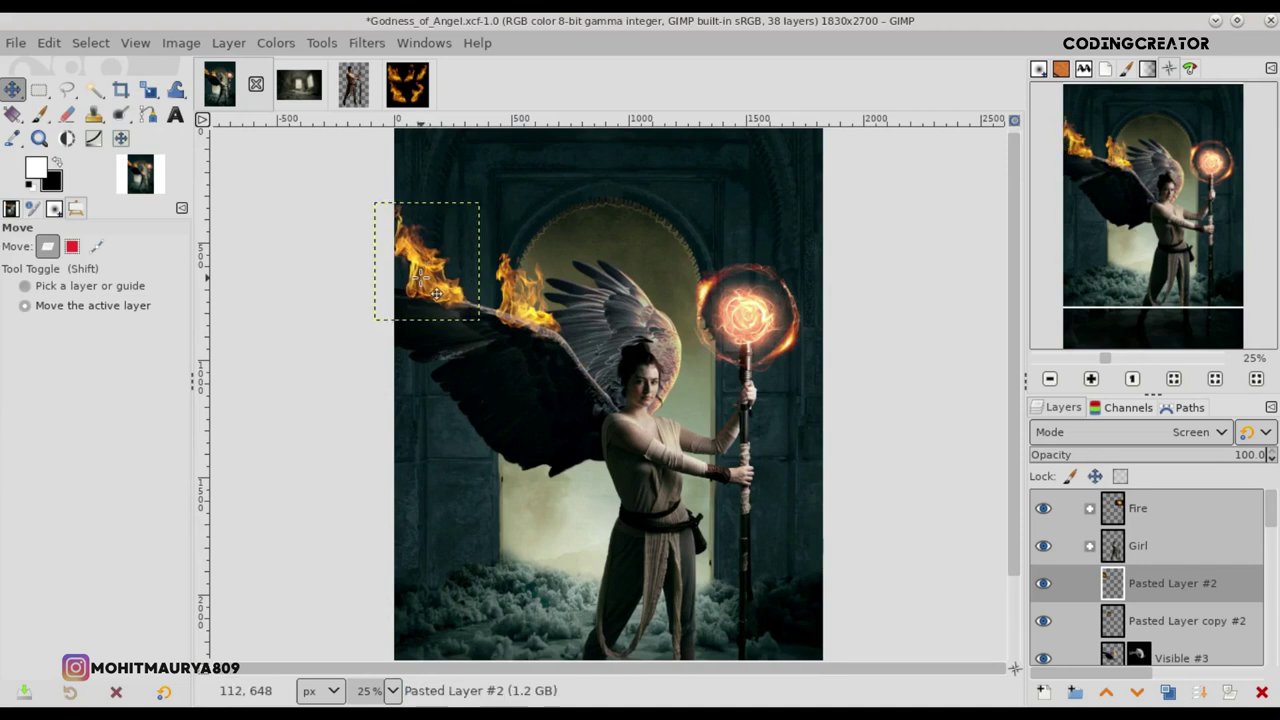
Step: Rotate the wing-tip flame and nudge it slightly left
{"action": "left_click_drag", "start_coordinate": [148, 92], "coordinate": [247, 118]}
{"action": "left_click", "coordinate": [380, 231]}
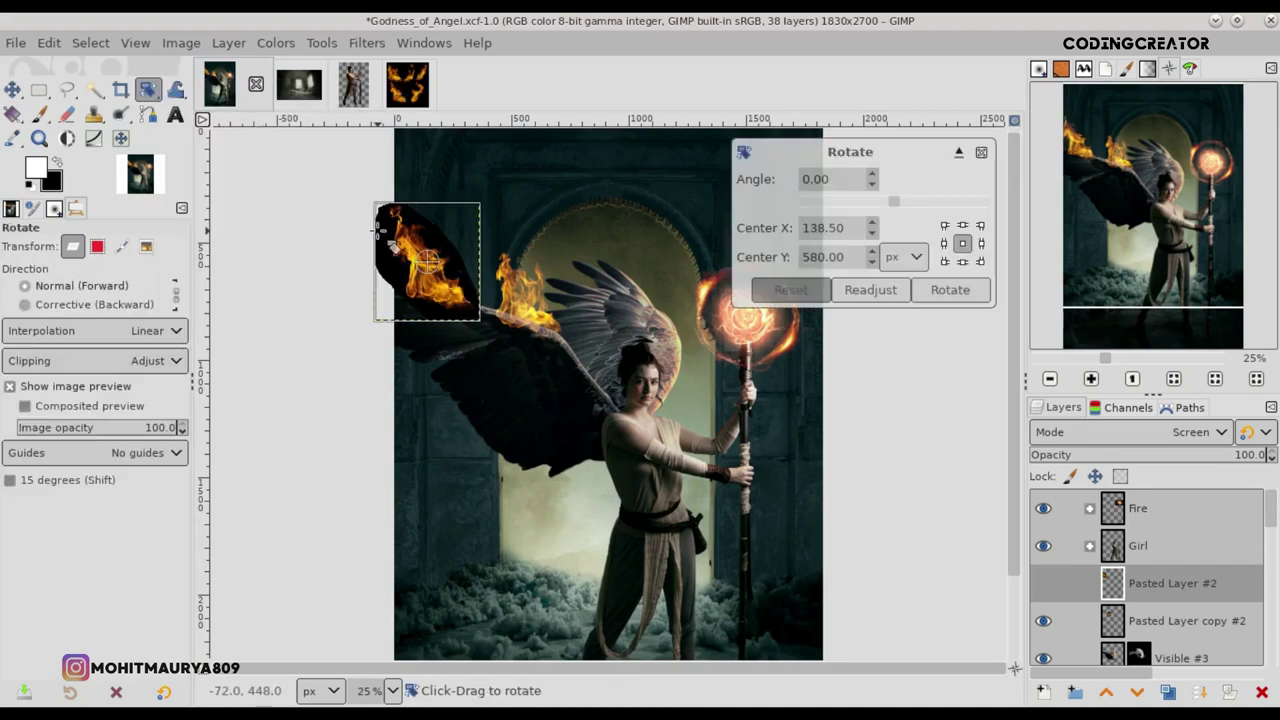
{"action": "key", "text": "Return"}
{"action": "key", "text": "m"}
{"action": "left_click_drag", "start_coordinate": [446, 271], "coordinate": [437, 273]}
Step: Shrink the inner wing flame (Pasted Layer copy #2) slightly and reposition it
{"action": "left_click", "coordinate": [1137, 618]}
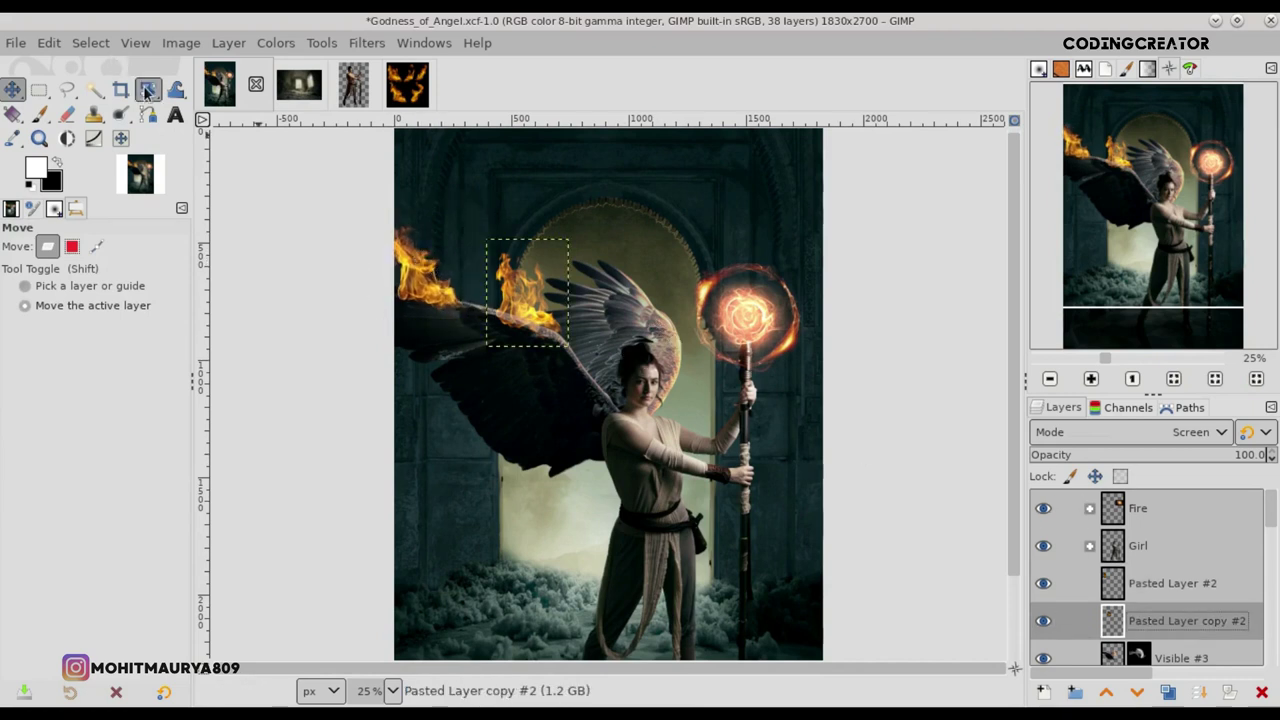
{"action": "left_click", "coordinate": [147, 91]}
{"action": "left_click", "coordinate": [488, 320]}
{"action": "left_click_drag", "start_coordinate": [519, 252], "coordinate": [531, 243]}
{"action": "key", "text": "Return"}
{"action": "key", "text": "m"}
{"action": "left_click_drag", "start_coordinate": [530, 289], "coordinate": [531, 288]}
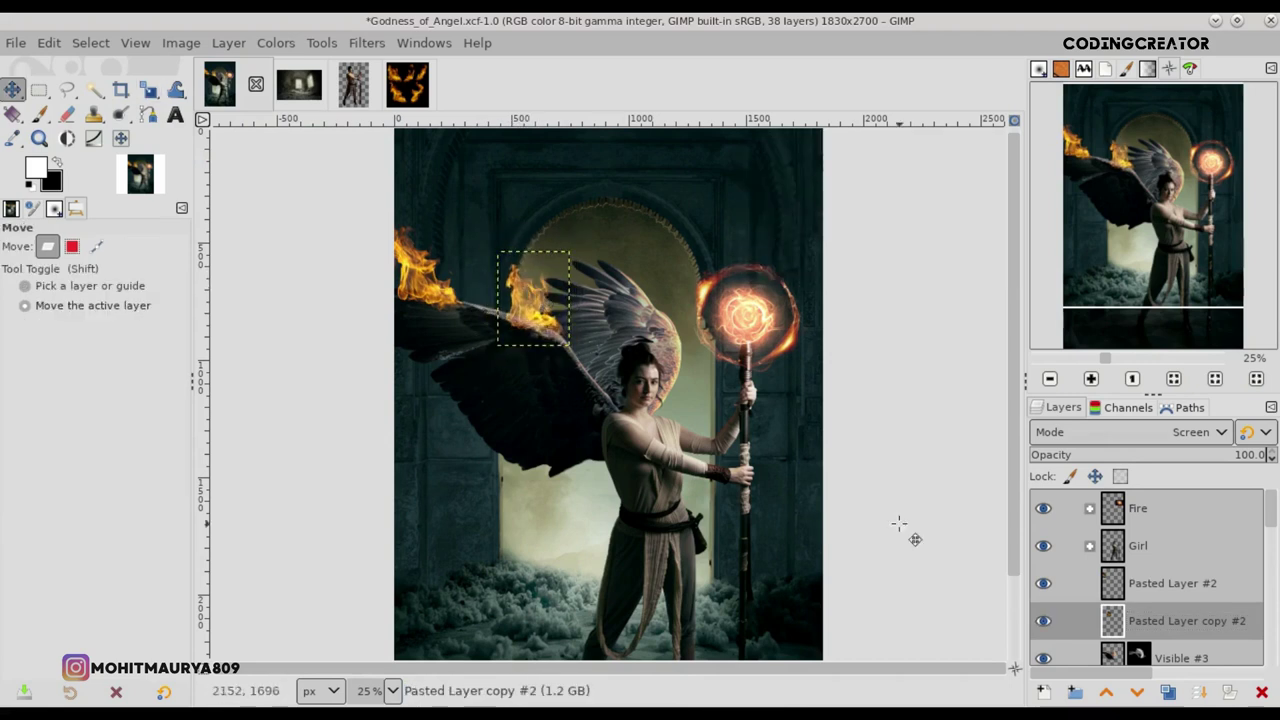
Step: Nudge the outer Pasted Layer #2 flame right, then return to Fire Flames
{"action": "left_click", "coordinate": [1105, 591]}
{"action": "left_click_drag", "start_coordinate": [438, 281], "coordinate": [446, 283]}
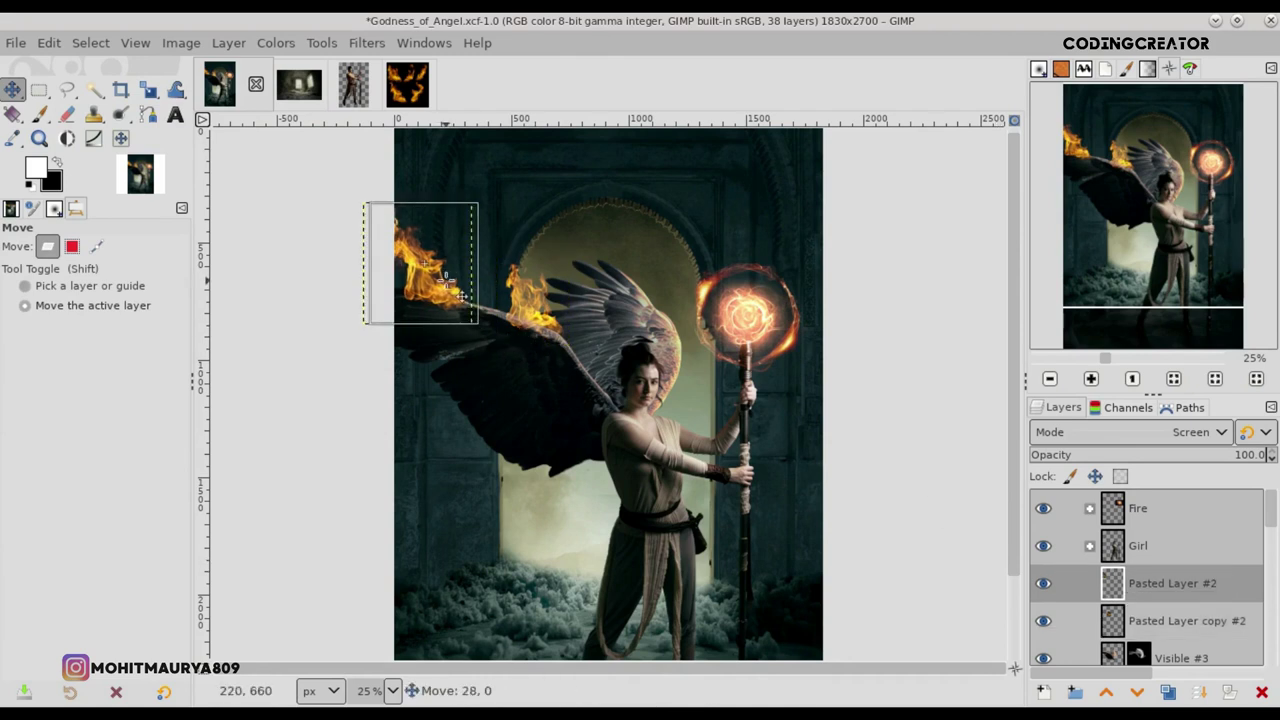
{"action": "left_click", "coordinate": [407, 84]}
Step: Free-select the upper-middle fire flame, copy it, and paste it as a new layer
{"action": "key", "text": "f"}
{"action": "left_click_drag", "start_coordinate": [610, 211], "coordinate": [562, 376]}
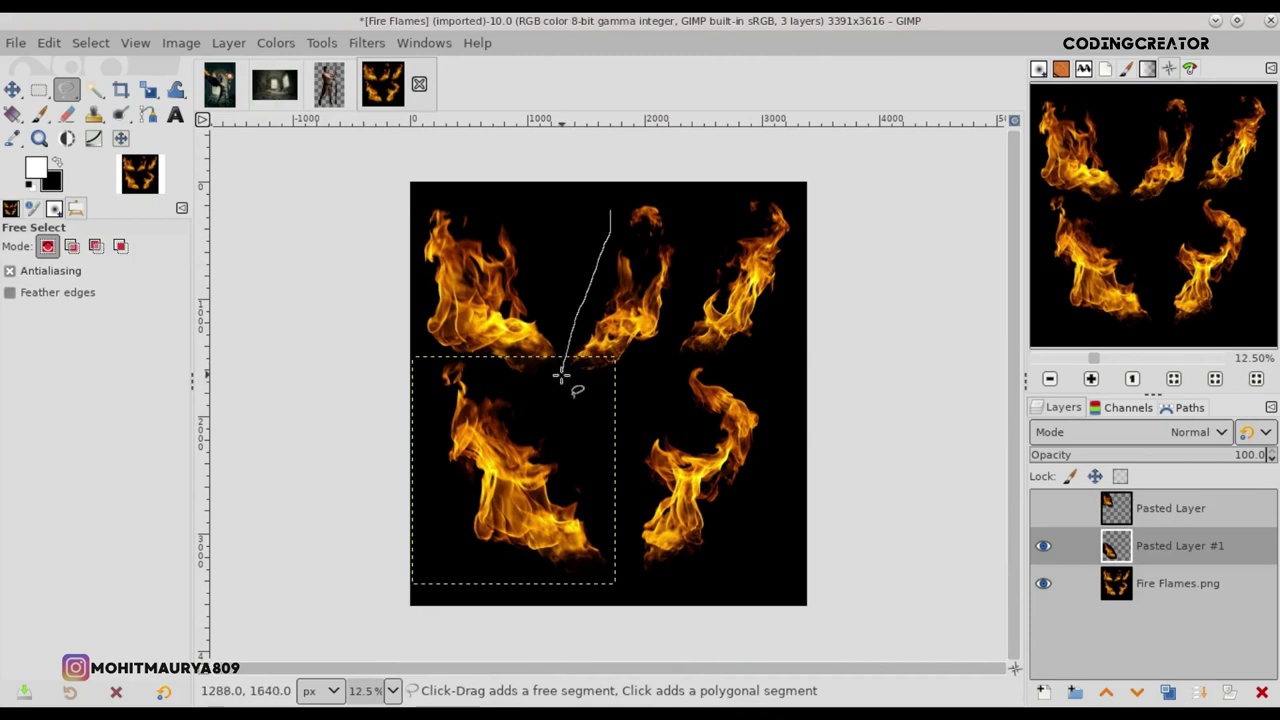
{"action": "left_click_drag", "start_coordinate": [662, 330], "coordinate": [673, 212]}
{"action": "key", "text": "Return"}
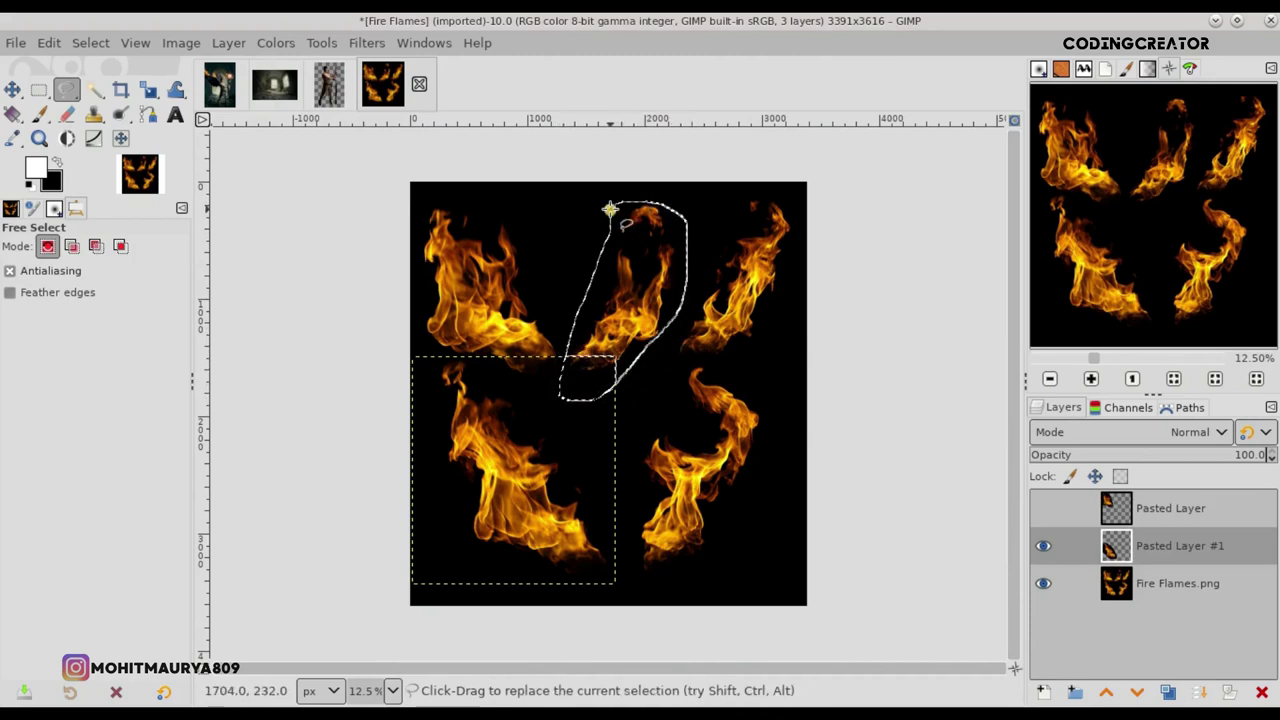
{"action": "left_click", "coordinate": [1150, 583]}
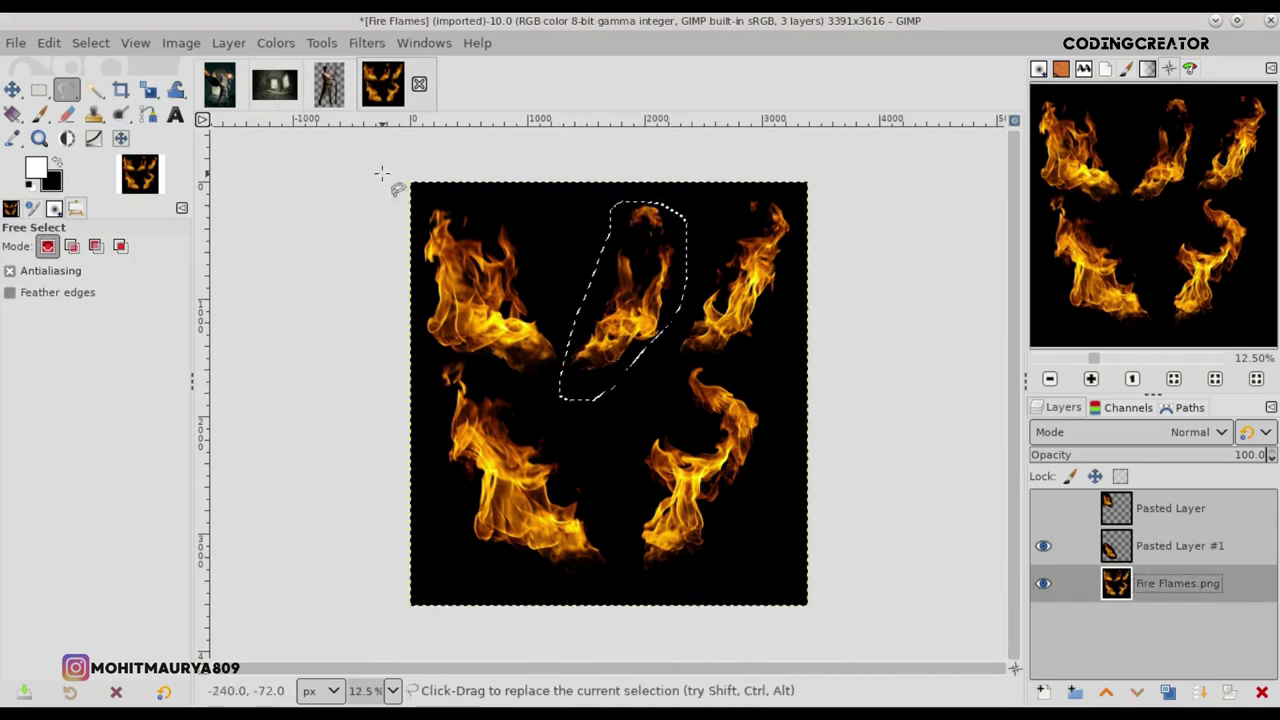
{"action": "left_click", "coordinate": [49, 43]}
{"action": "left_click", "coordinate": [76, 179]}
{"action": "left_click", "coordinate": [49, 43]}
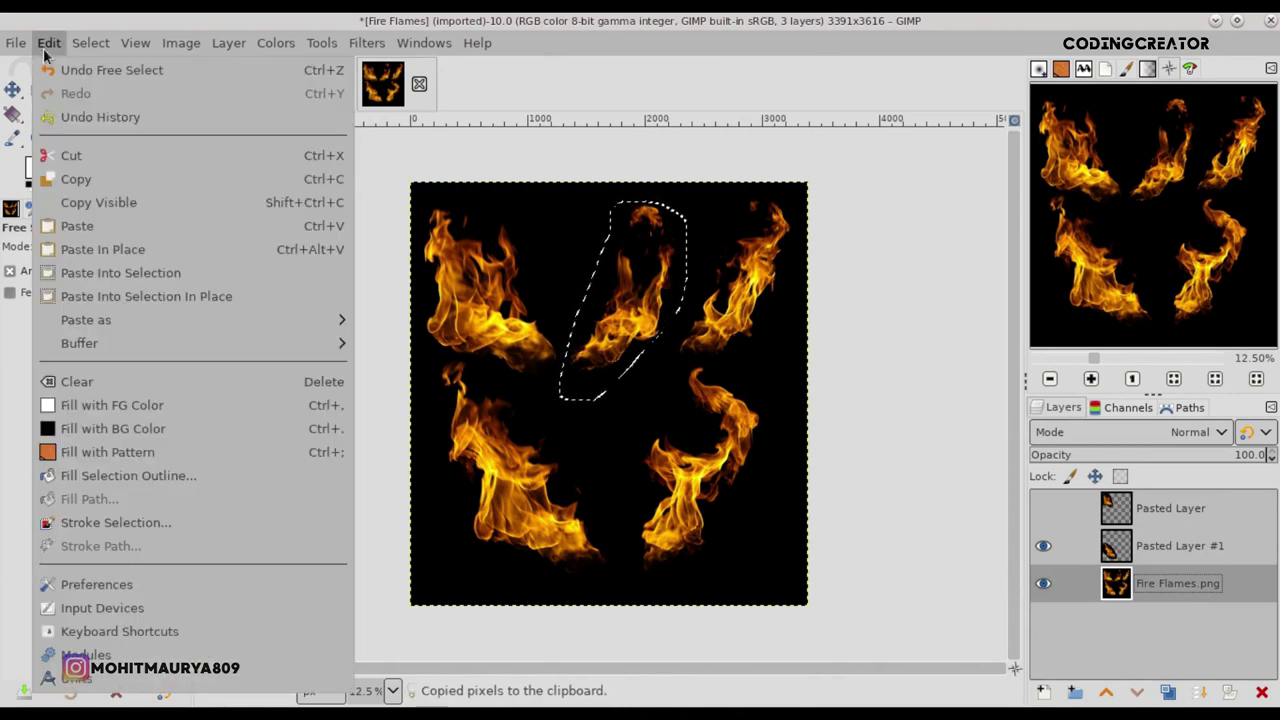
{"action": "left_click", "coordinate": [97, 228]}
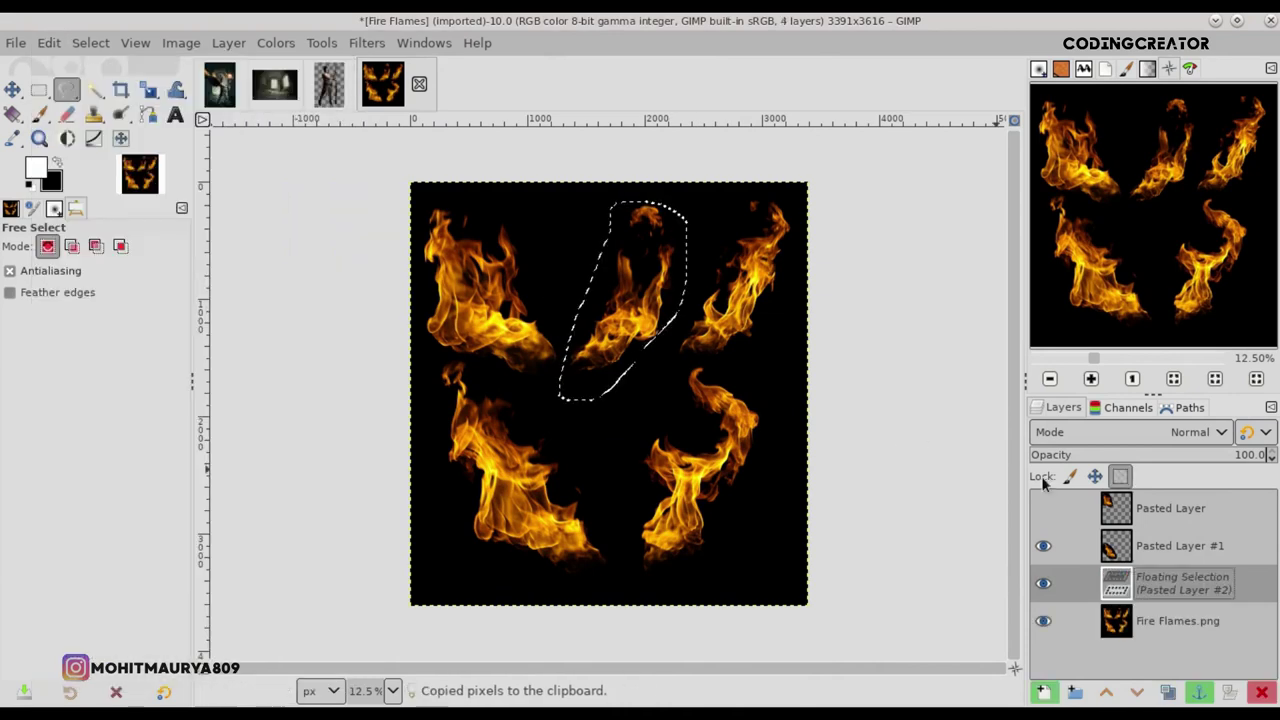
{"action": "left_click", "coordinate": [1045, 690]}
Step: Bring the flame into the angel composite, flip it horizontally, and shrink it
{"action": "key", "text": "m"}
{"action": "mouse_move", "coordinate": [1116, 583]}
{"action": "left_mouse_down"}
{"action": "mouse_move", "coordinate": [610, 480]}
{"action": "mouse_move", "coordinate": [558, 424]}
{"action": "left_mouse_up"}
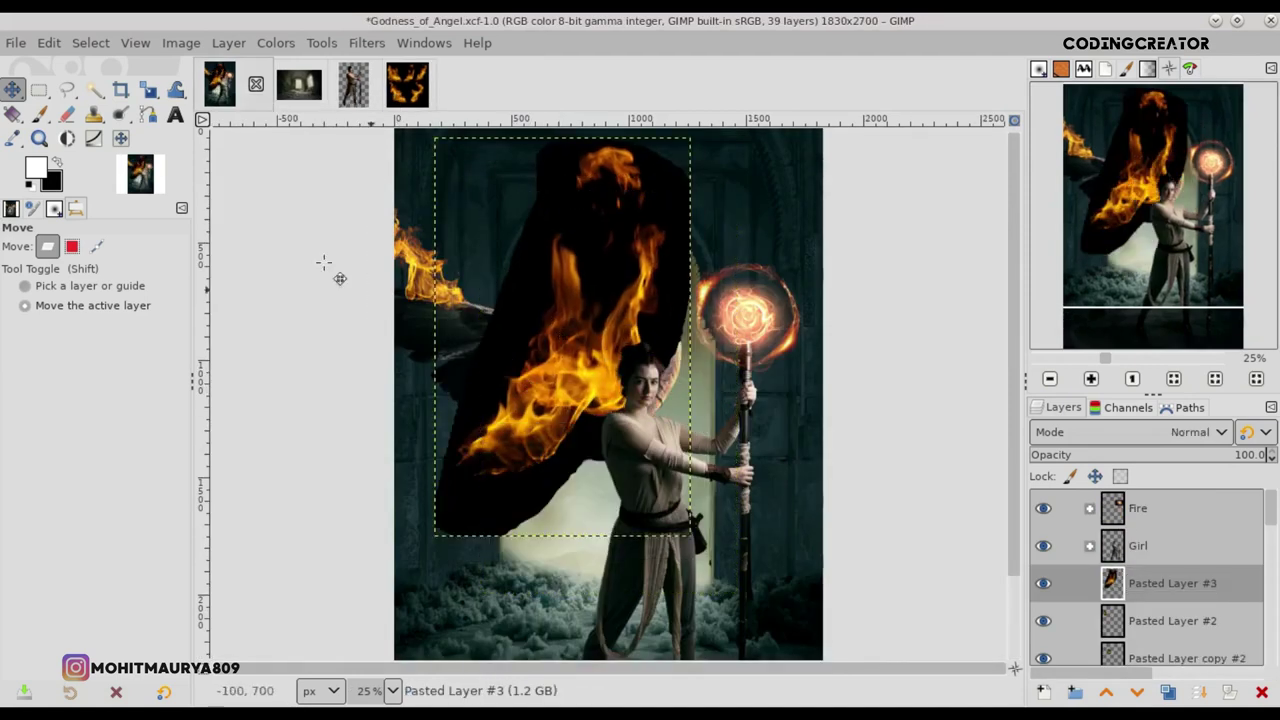
{"action": "left_click_drag", "start_coordinate": [157, 97], "coordinate": [257, 190]}
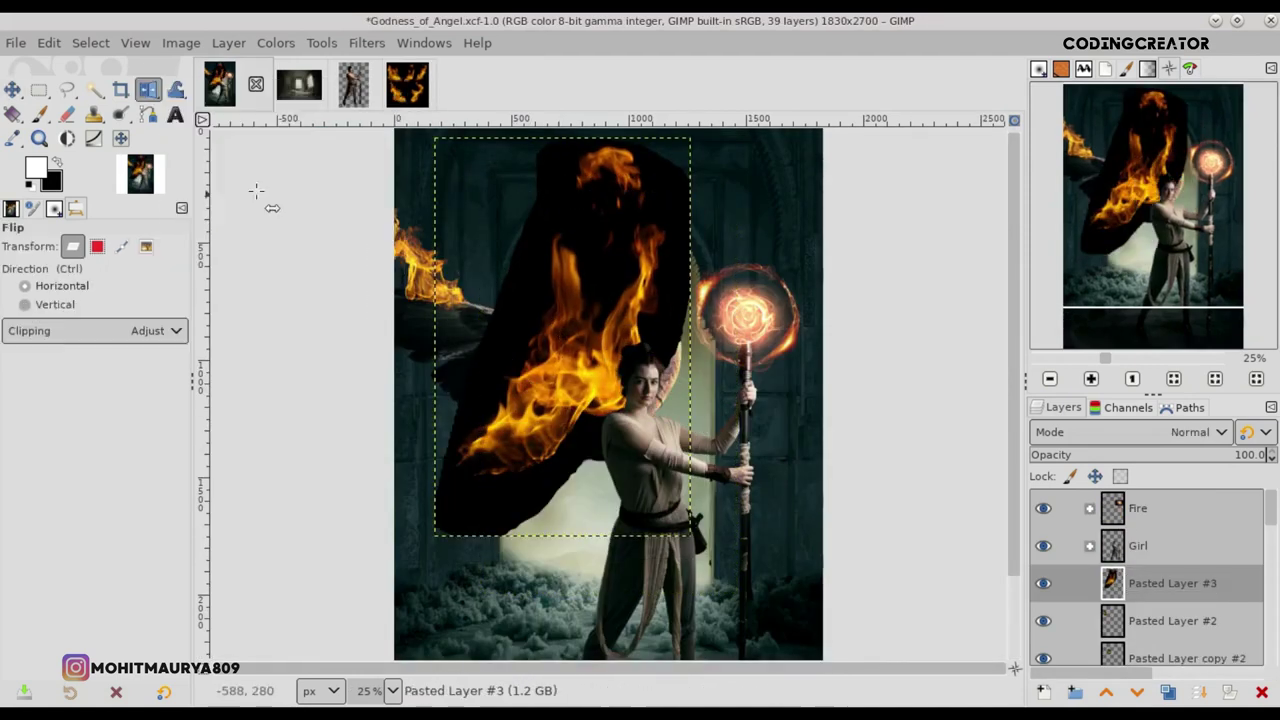
{"action": "left_click", "coordinate": [576, 360]}
{"action": "left_click", "coordinate": [12, 90]}
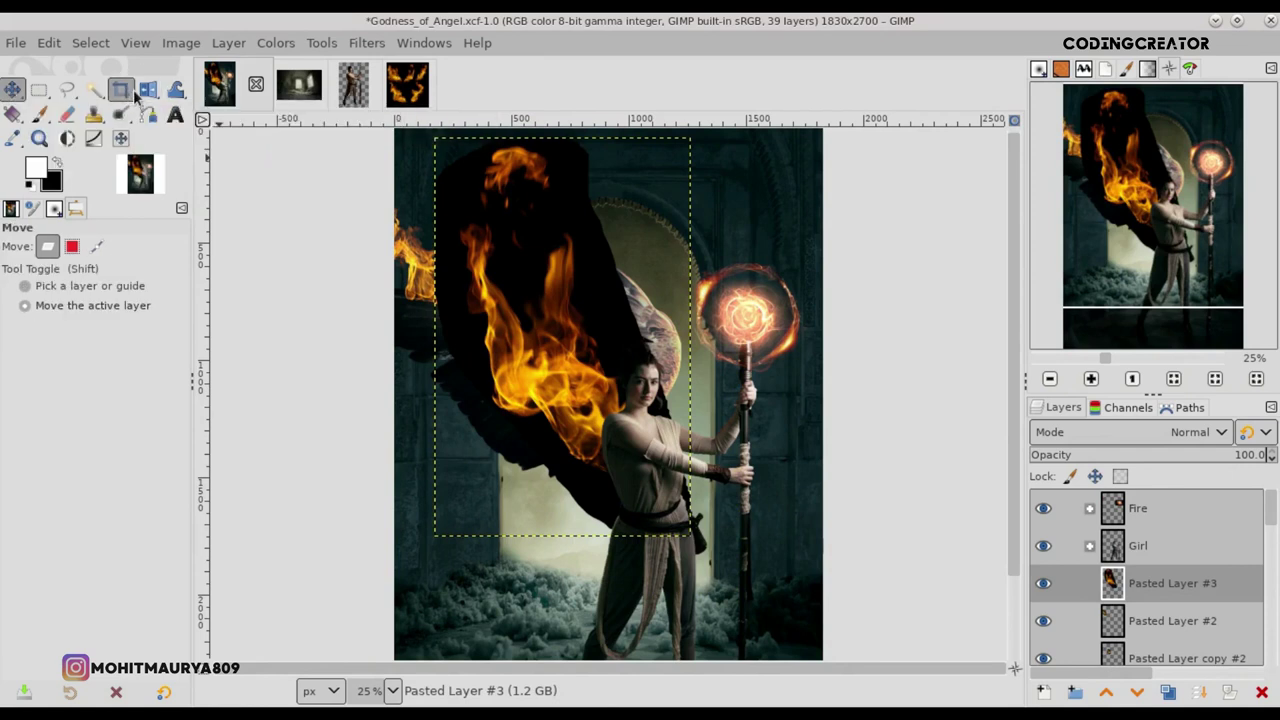
{"action": "left_click_drag", "start_coordinate": [148, 90], "coordinate": [233, 138]}
{"action": "mouse_move", "coordinate": [690, 535]}
{"action": "left_mouse_down"}
{"action": "mouse_move", "coordinate": [437, 152]}
{"action": "mouse_move", "coordinate": [492, 273]}
{"action": "left_mouse_up"}
{"action": "key", "text": "Return"}
{"action": "key", "text": "m"}
Step: Set the flame to Screen mode and rotate it about 19° counterclockwise
{"action": "left_click", "coordinate": [1180, 432]}
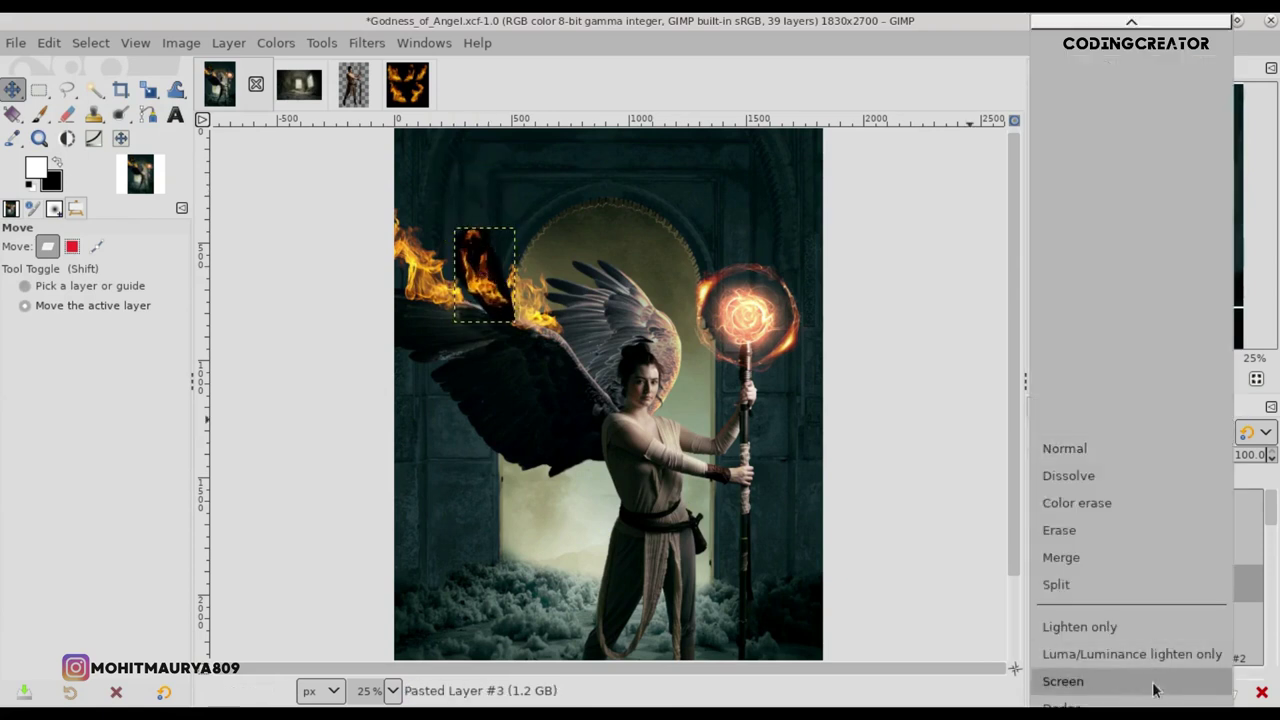
{"action": "left_click", "coordinate": [1151, 677]}
{"action": "left_click_drag", "start_coordinate": [551, 268], "coordinate": [554, 279]}
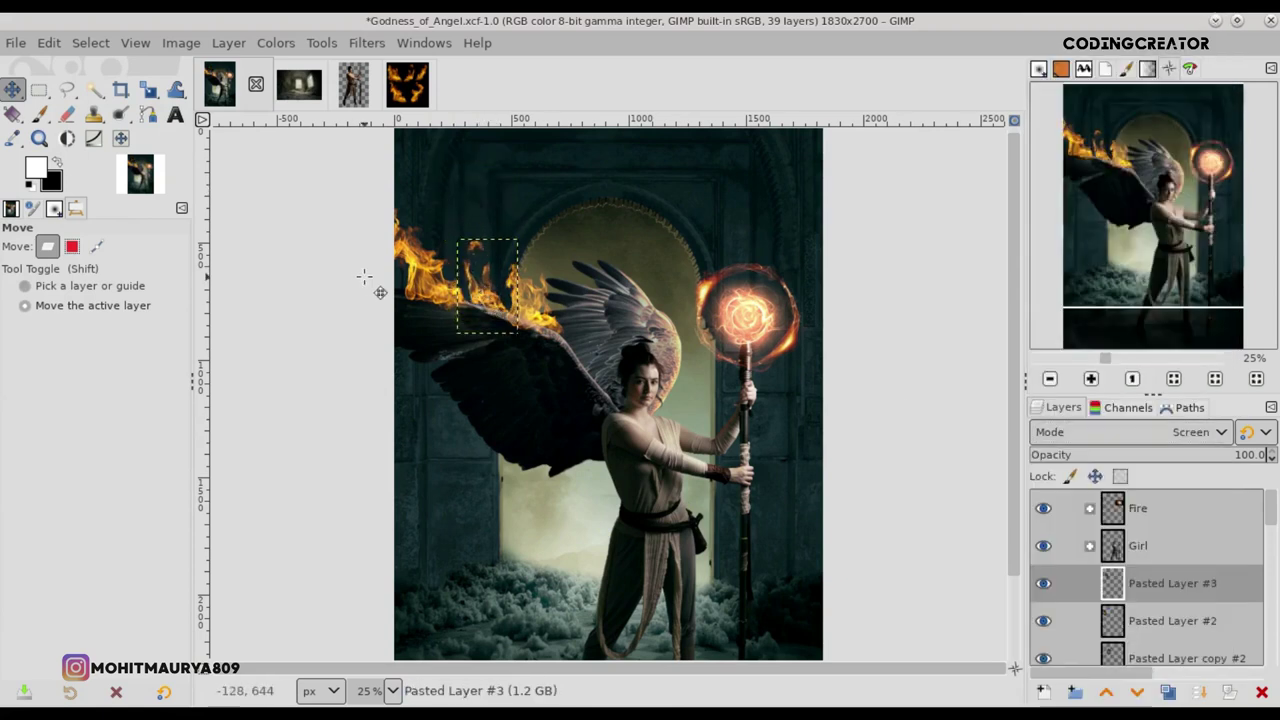
{"action": "left_click", "coordinate": [148, 93]}
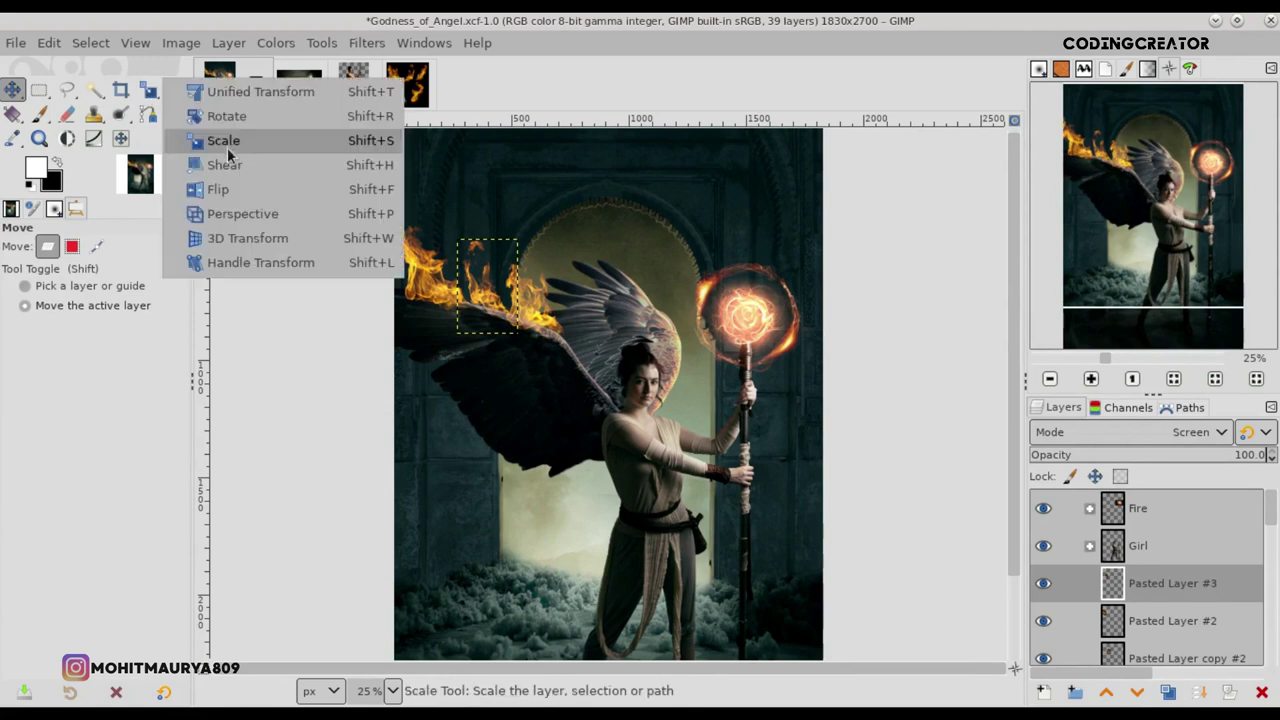
{"action": "left_click", "coordinate": [232, 118]}
{"action": "left_click", "coordinate": [485, 282]}
{"action": "left_click_drag", "start_coordinate": [485, 281], "coordinate": [479, 286]}
{"action": "key", "text": "Return"}
{"action": "key", "text": "m"}
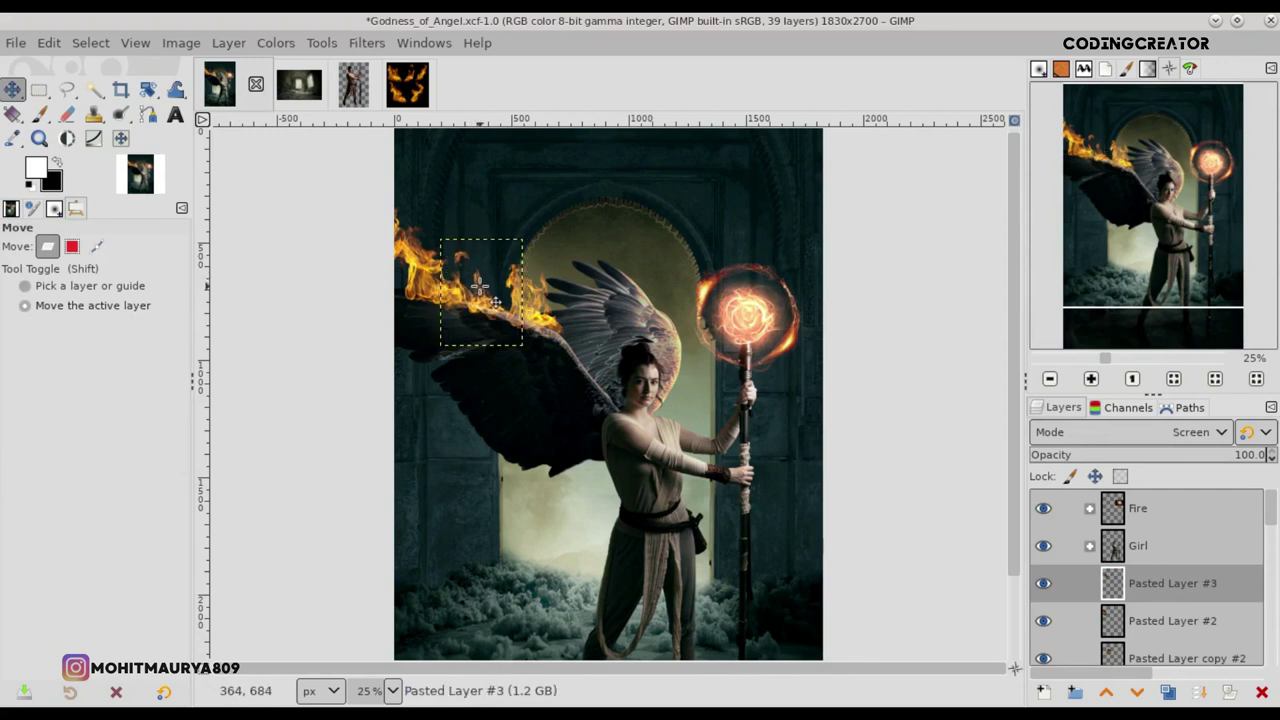
Step: Rescale the flame and move it slightly up along the wing
{"action": "right_click", "coordinate": [148, 89]}
{"action": "left_click", "coordinate": [250, 137]}
{"action": "left_click", "coordinate": [449, 256]}
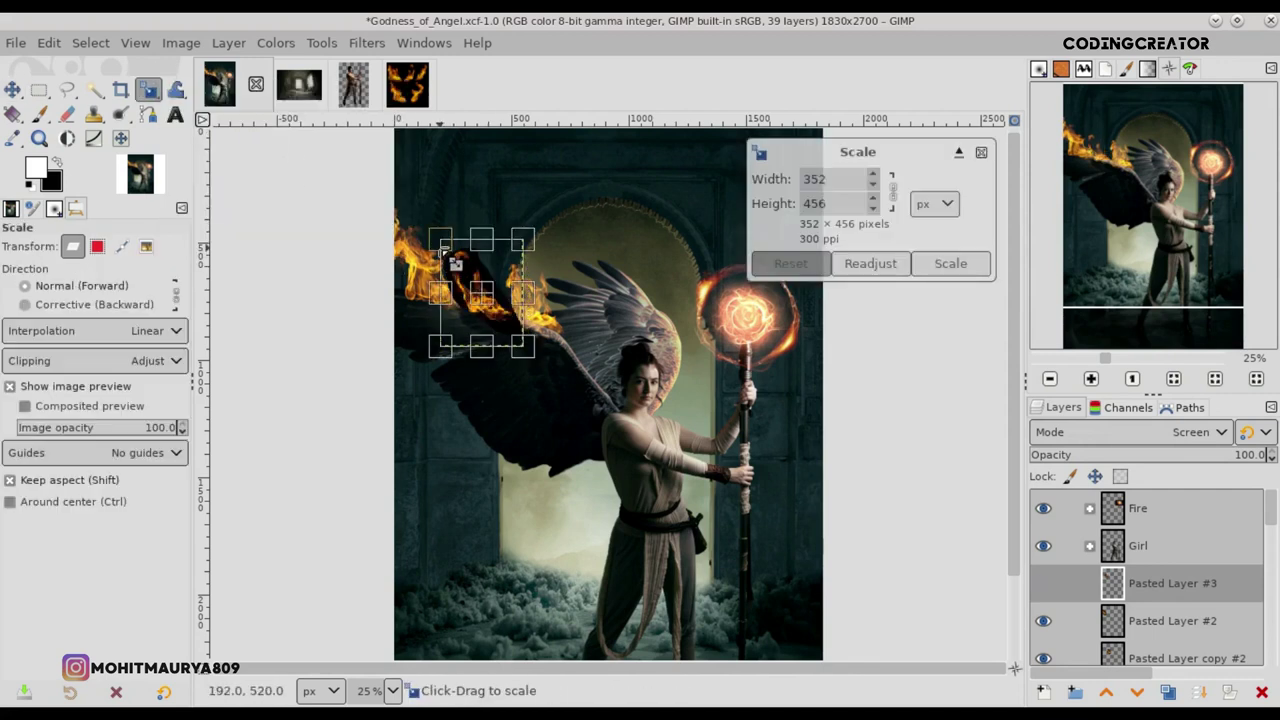
{"action": "key", "text": "Return"}
{"action": "key", "text": "m"}
{"action": "left_click_drag", "start_coordinate": [480, 293], "coordinate": [478, 286]}
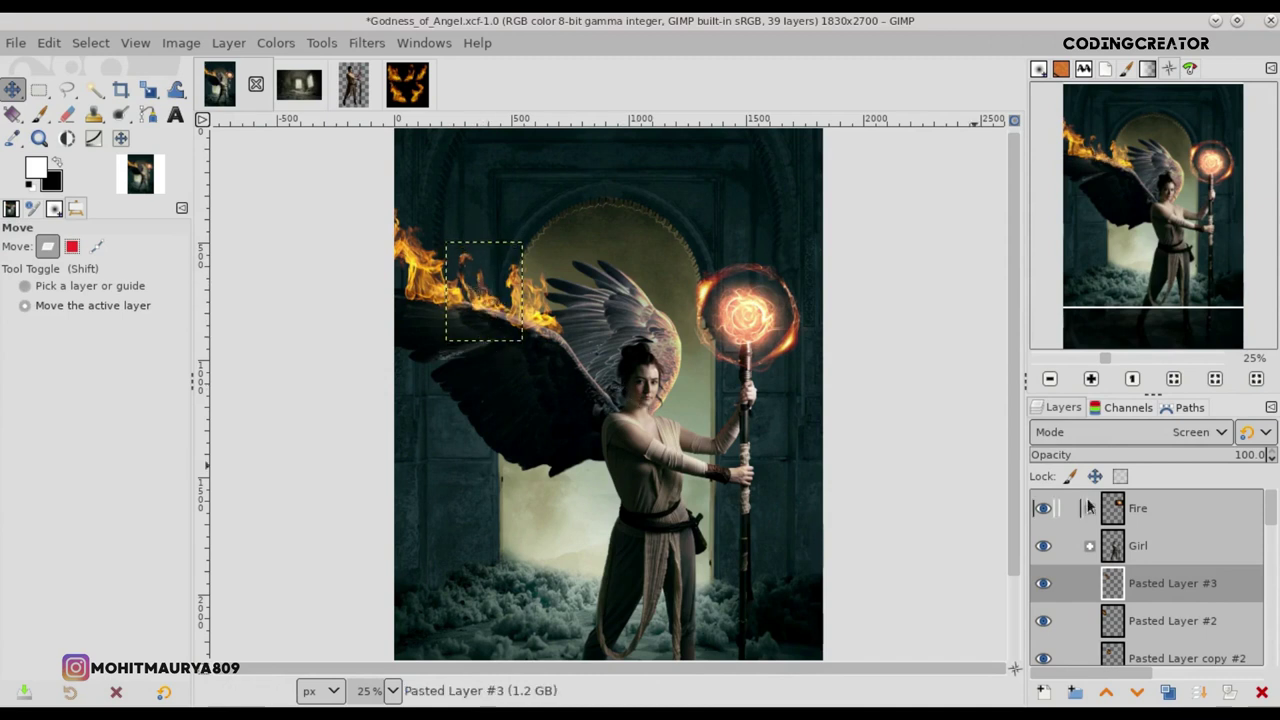
Step: Reposition the Pasted Layer #2 and Pasted Layer #3 flames on the wing
{"action": "left_click", "coordinate": [1133, 622]}
{"action": "left_click_drag", "start_coordinate": [409, 262], "coordinate": [415, 263]}
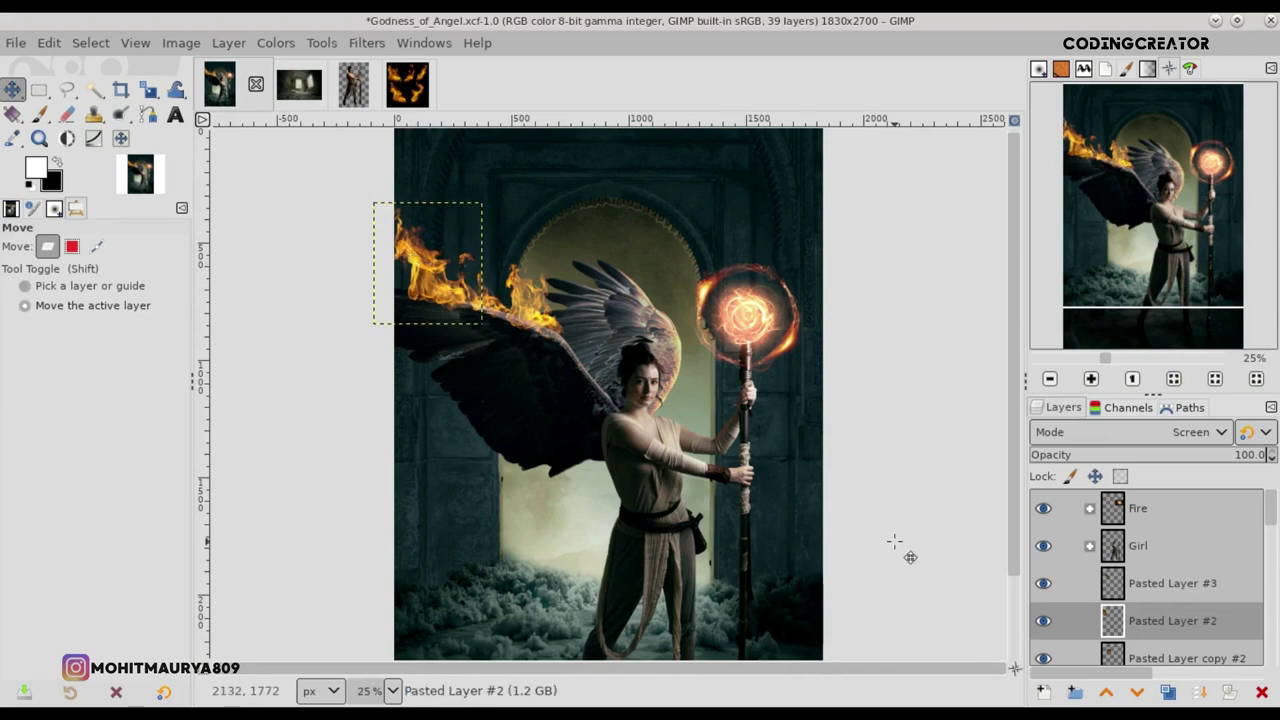
{"action": "left_click", "coordinate": [1124, 586]}
{"action": "left_click_drag", "start_coordinate": [506, 328], "coordinate": [395, 296]}
Step: Duplicate the flame layer and scale the copy (Pasted Layer #4) smaller
{"action": "left_click", "coordinate": [1165, 693]}
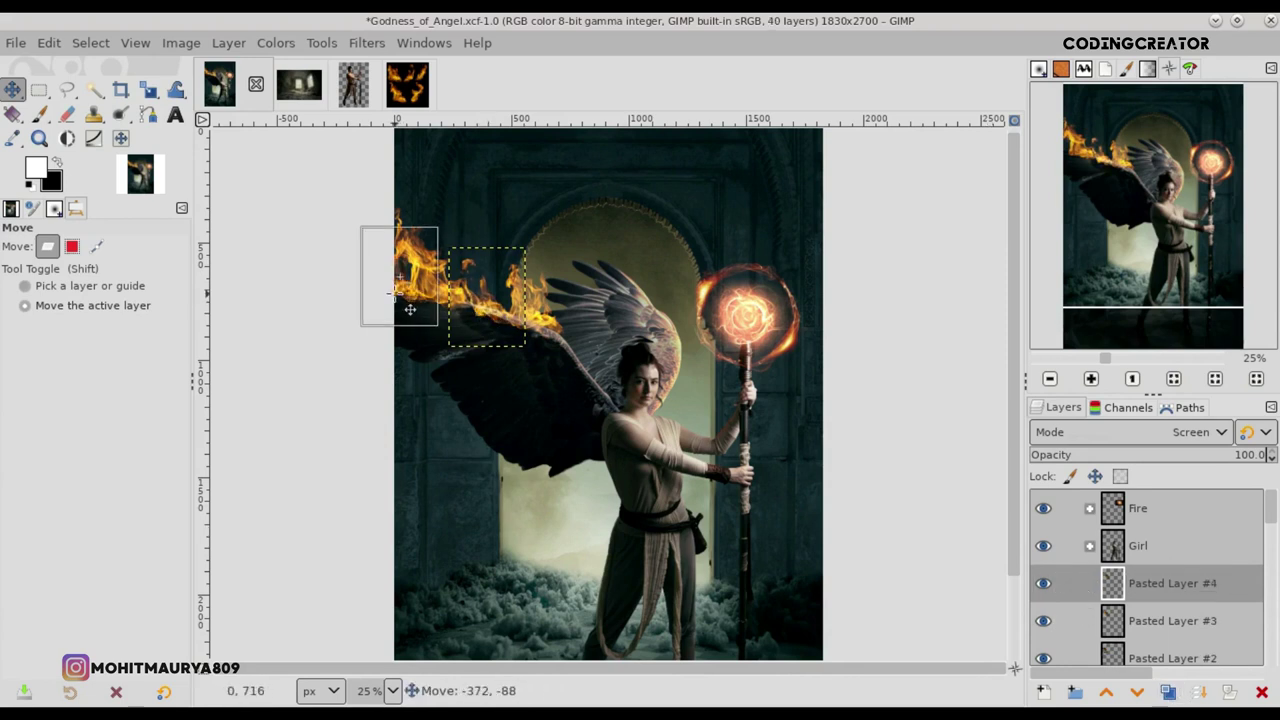
{"action": "left_click", "coordinate": [148, 90]}
{"action": "left_click_drag", "start_coordinate": [362, 230], "coordinate": [388, 267]}
{"action": "key", "text": "Return"}
{"action": "key", "text": "m"}
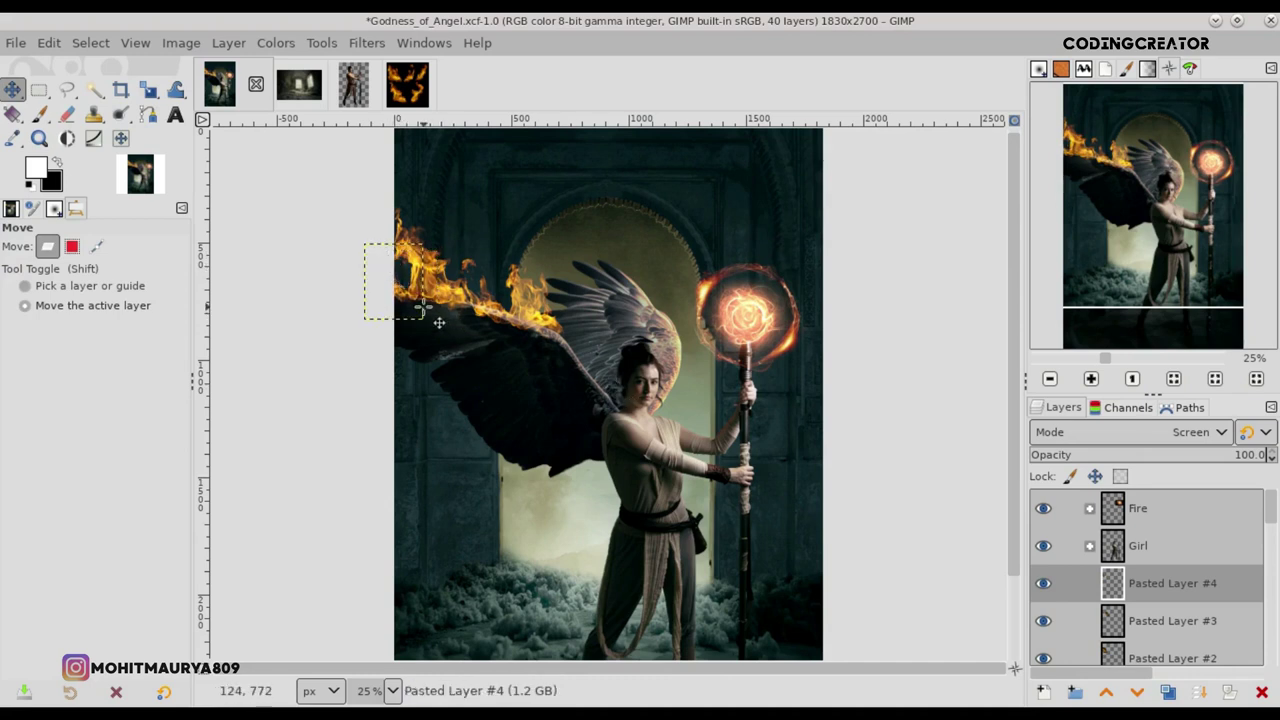
Step: Duplicate the Pasted Layer #4 flame, resize it, and place it at the left wing tip
{"action": "left_click", "coordinate": [1165, 695]}
{"action": "left_click_drag", "start_coordinate": [415, 314], "coordinate": [424, 300]}
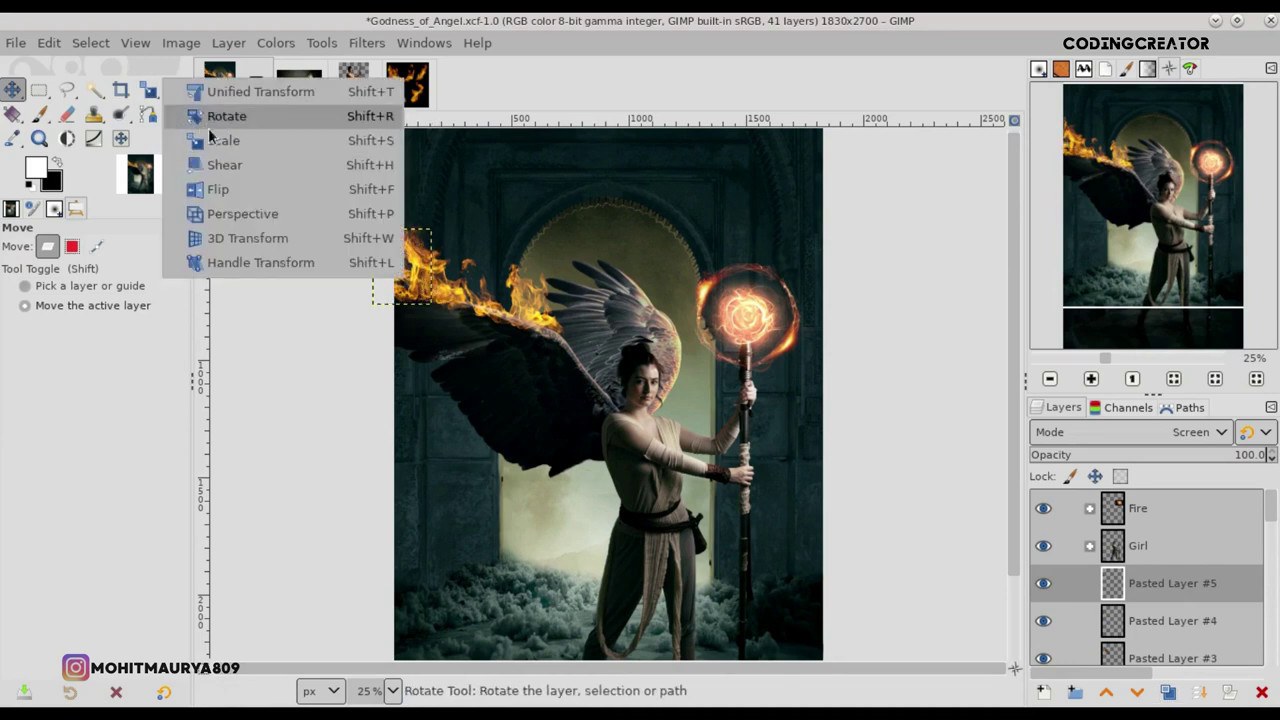
{"action": "left_click_drag", "start_coordinate": [148, 92], "coordinate": [229, 137]}
{"action": "left_click", "coordinate": [405, 270]}
{"action": "key", "text": "Return"}
{"action": "key", "text": "m"}
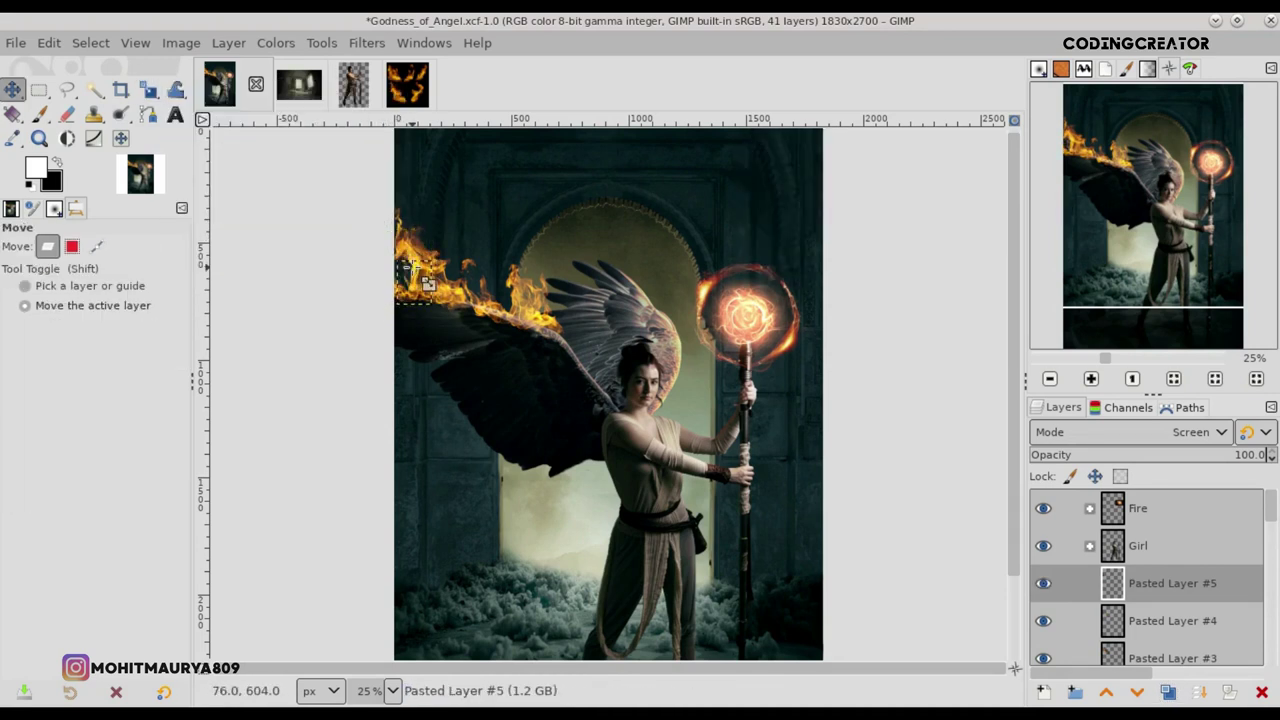
{"action": "left_click_drag", "start_coordinate": [405, 270], "coordinate": [395, 278]}
{"action": "scroll", "coordinate": [395, 278], "scroll_direction": "up", "scroll_amount": 2, "text": "ctrl"}
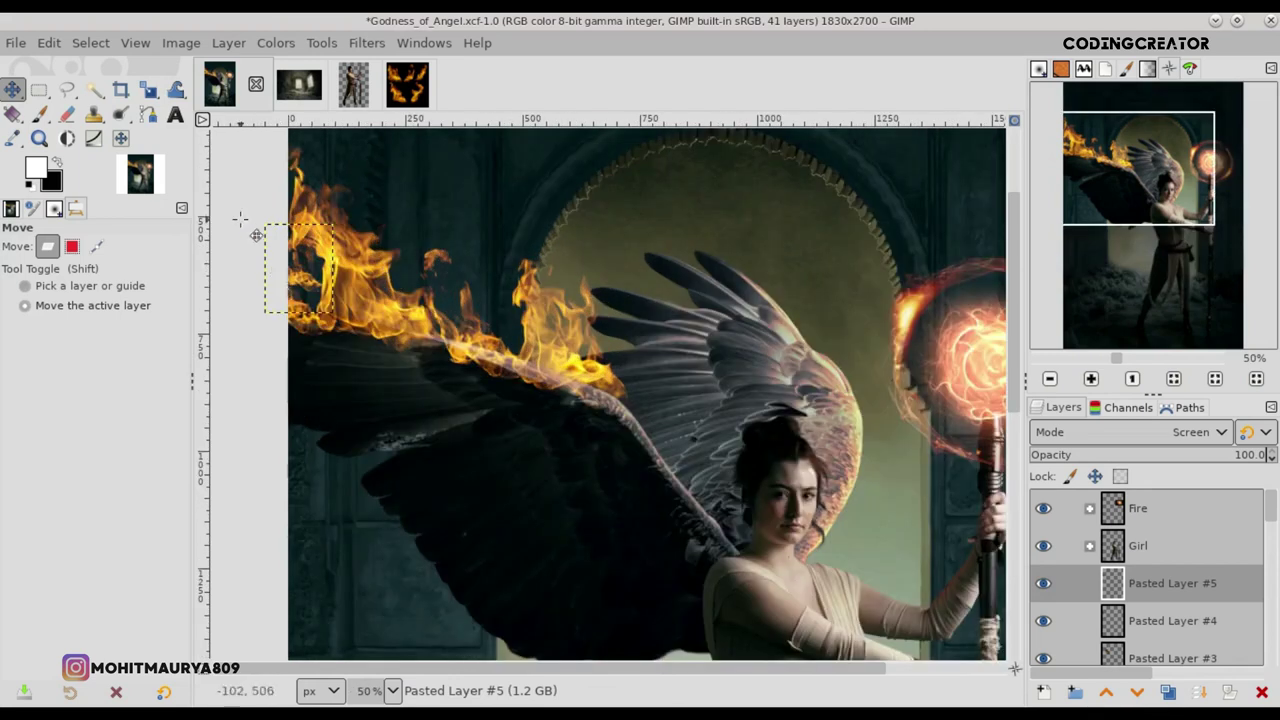
Step: Rotate the wing-tip flame copy about 40 degrees
{"action": "left_click_drag", "start_coordinate": [148, 92], "coordinate": [178, 116]}
{"action": "left_click", "coordinate": [325, 248]}
{"action": "mouse_move", "coordinate": [325, 248]}
{"action": "left_mouse_down"}
{"action": "mouse_move", "coordinate": [340, 287]}
{"action": "mouse_move", "coordinate": [313, 315]}
{"action": "left_mouse_up"}
{"action": "key", "text": "Return"}
{"action": "key", "text": "m"}
Step: Move Pasted Layer #3 up and left, and nudge Pasted Layer #2 up
{"action": "scroll", "coordinate": [480, 675], "scroll_direction": "right", "scroll_amount": 3}
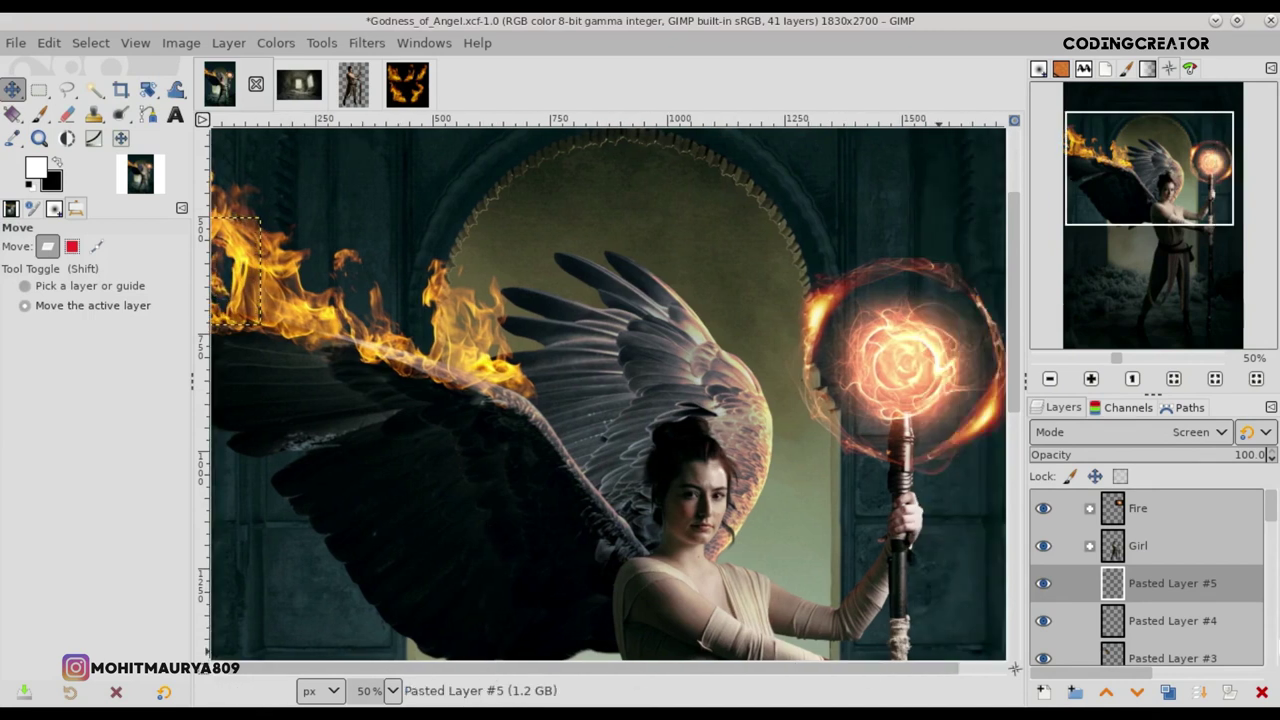
{"action": "scroll", "coordinate": [1267, 540], "scroll_direction": "down", "scroll_amount": 3}
{"action": "left_click", "coordinate": [1172, 563]}
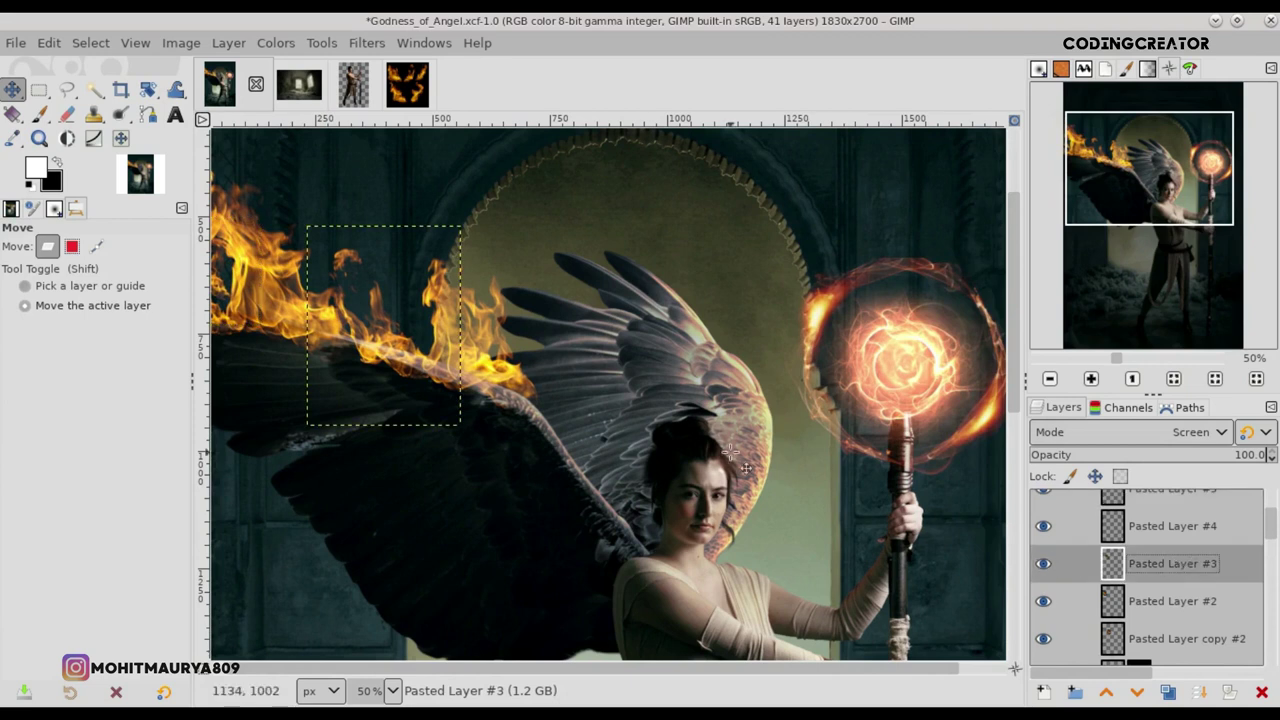
{"action": "left_click_drag", "start_coordinate": [406, 358], "coordinate": [395, 349]}
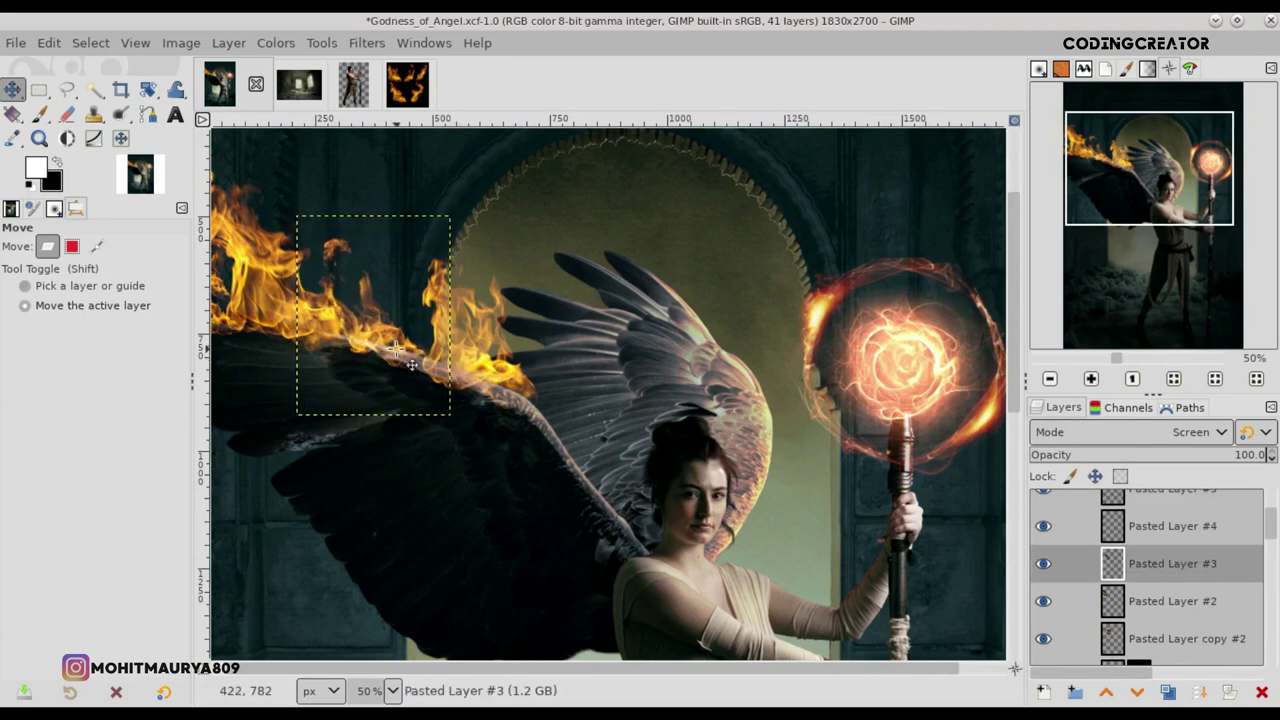
{"action": "left_click", "coordinate": [1147, 619]}
{"action": "left_click_drag", "start_coordinate": [148, 90], "coordinate": [230, 134]}
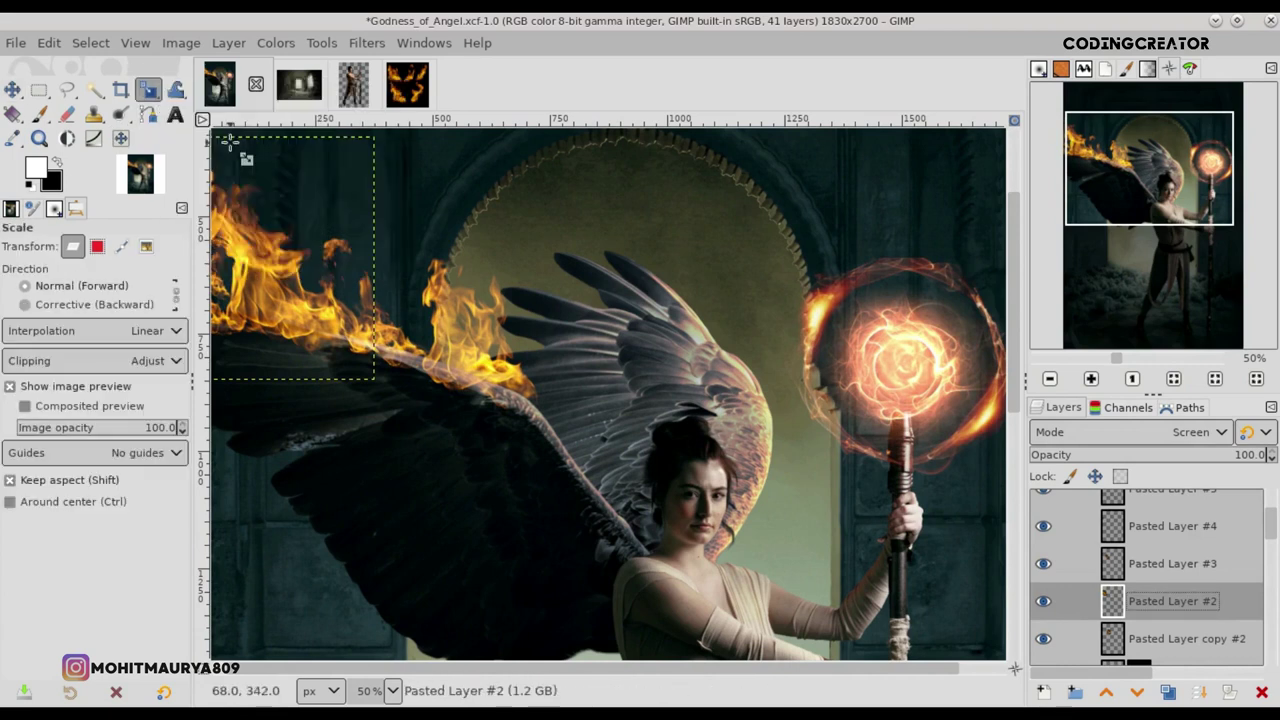
{"action": "left_click", "coordinate": [342, 312]}
{"action": "key", "text": "Escape"}
{"action": "key", "text": "m"}
{"action": "left_click_drag", "start_coordinate": [344, 341], "coordinate": [344, 335]}
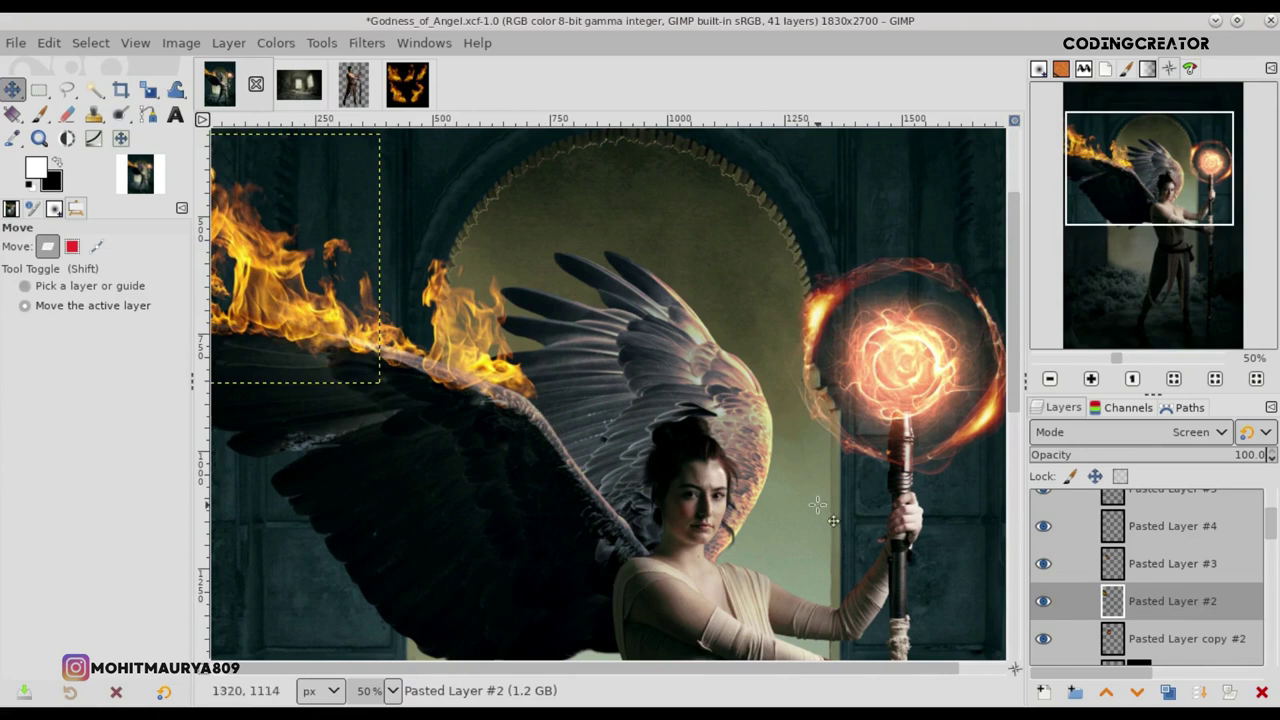
Step: Nudge Pasted Layer #3 slightly, then zoom out to view the whole image
{"action": "left_click", "coordinate": [1172, 564]}
{"action": "left_click_drag", "start_coordinate": [437, 345], "coordinate": [452, 347]}
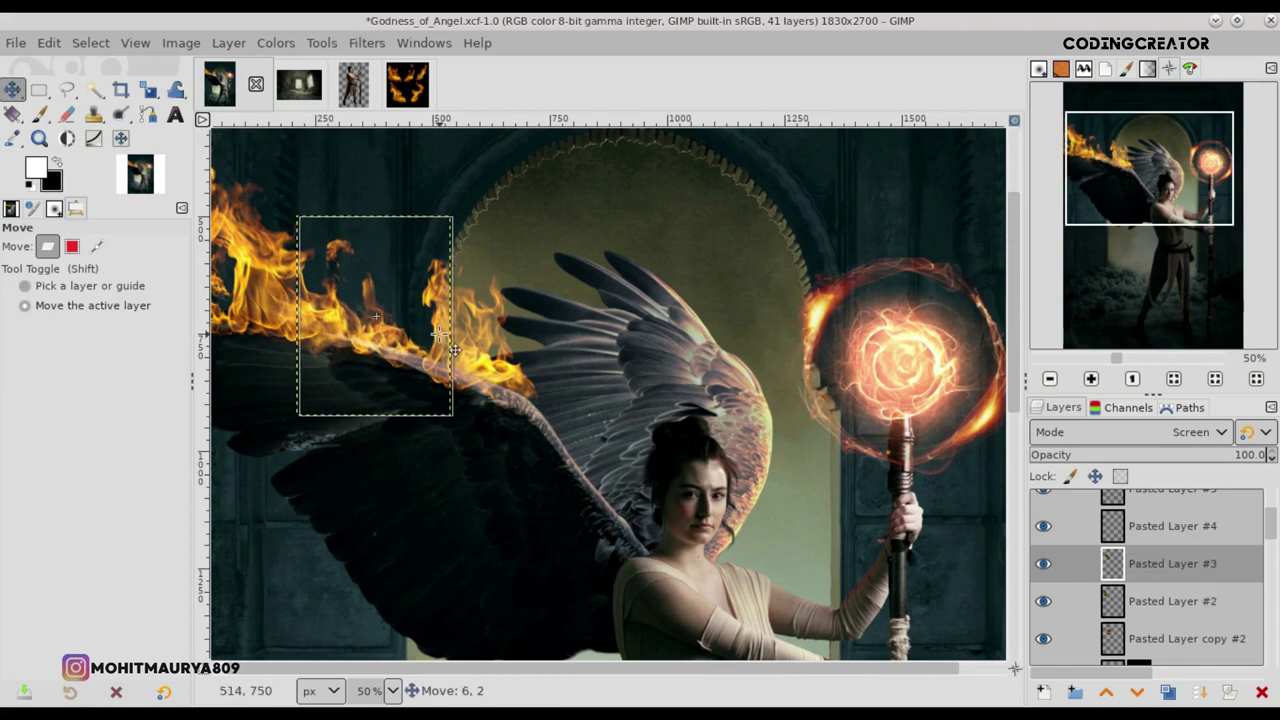
{"action": "key", "text": "minus"}
{"action": "key", "text": "minus"}
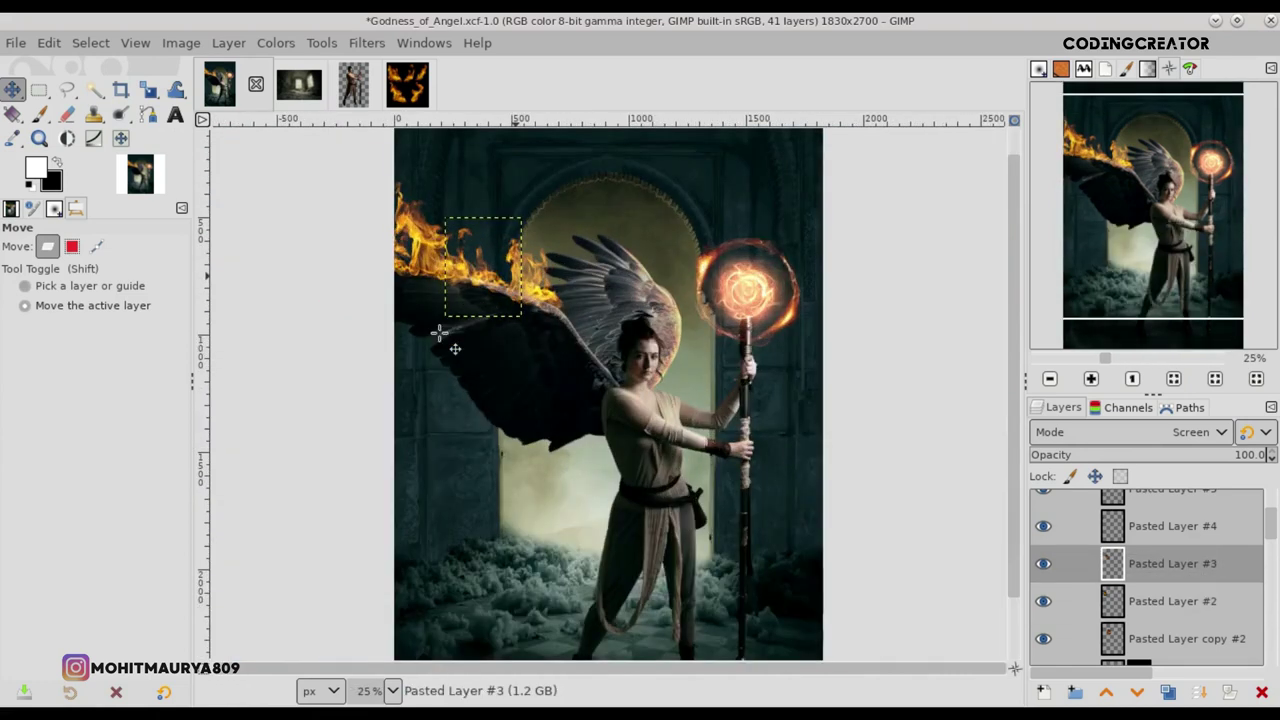
{"action": "key", "text": "minus"}
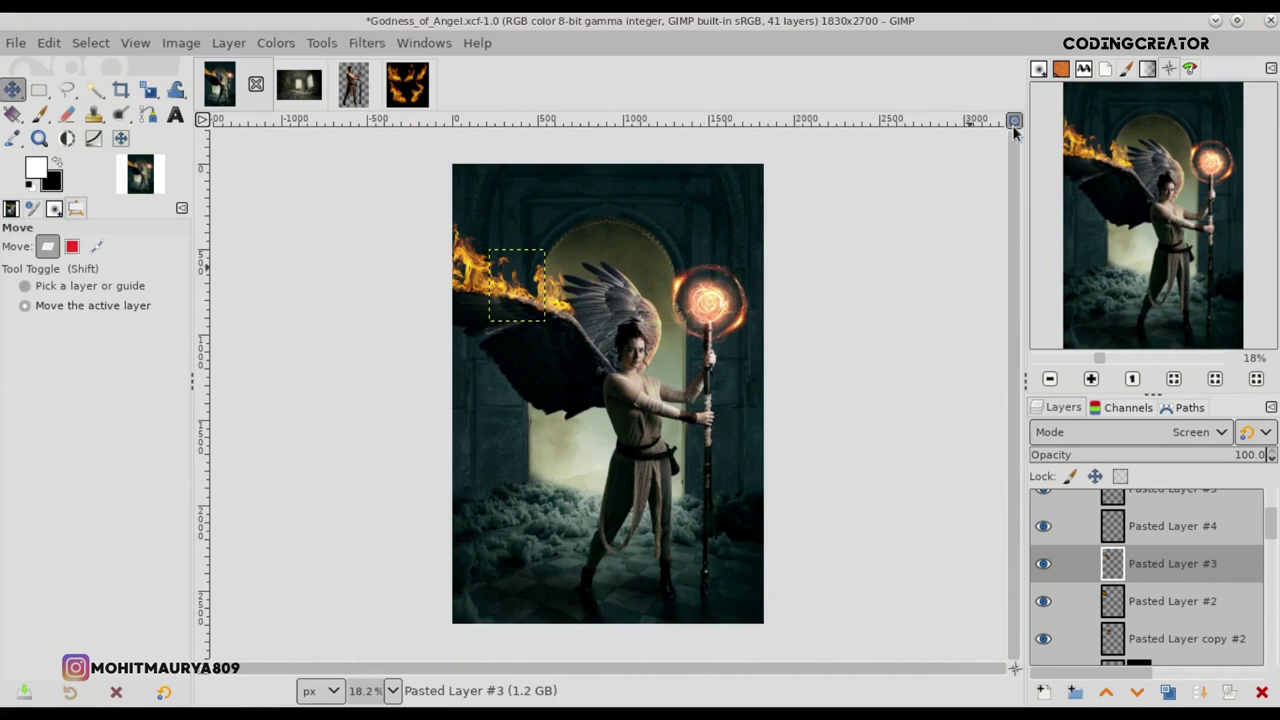
{"action": "key", "text": "shift+ctrl+j"}
Step: Free-select the upper-right flame in the Fire Flames image and copy it
{"action": "left_click", "coordinate": [407, 84]}
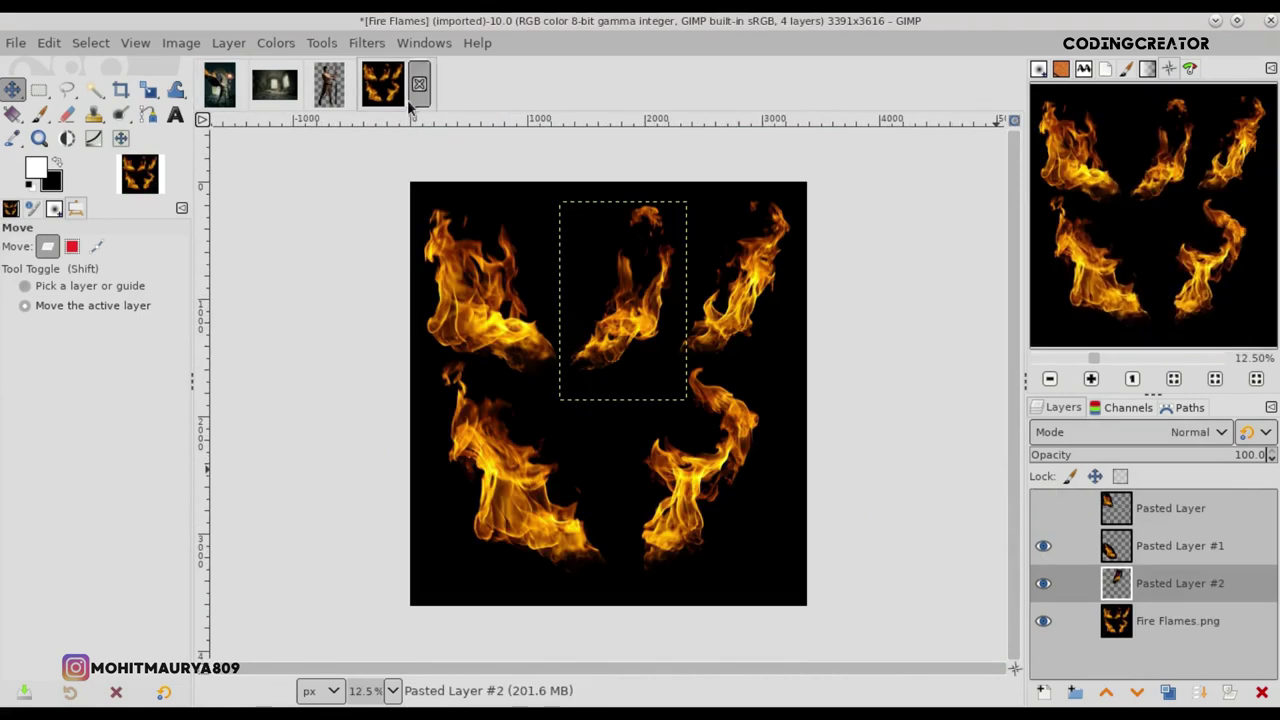
{"action": "key", "text": "f"}
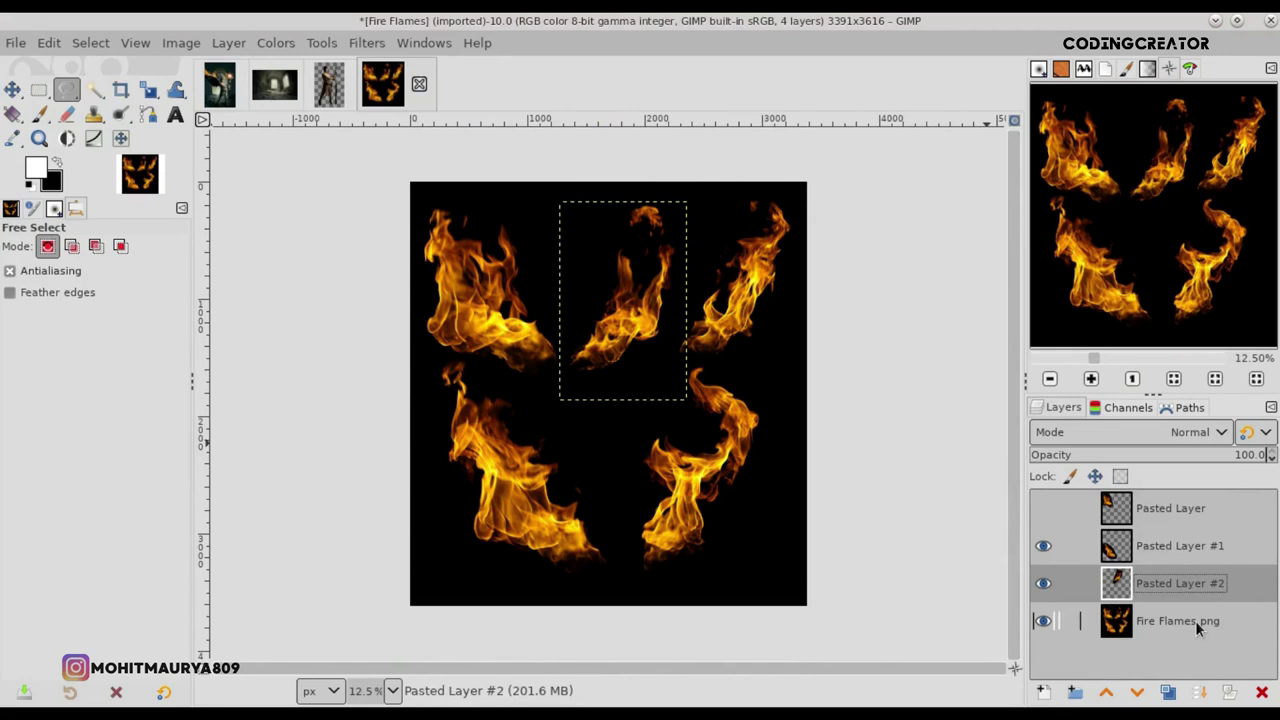
{"action": "left_click", "coordinate": [1195, 623]}
{"action": "left_click_drag", "start_coordinate": [718, 194], "coordinate": [669, 368]}
{"action": "left_click_drag", "start_coordinate": [818, 297], "coordinate": [714, 187]}
{"action": "key", "text": "Return"}
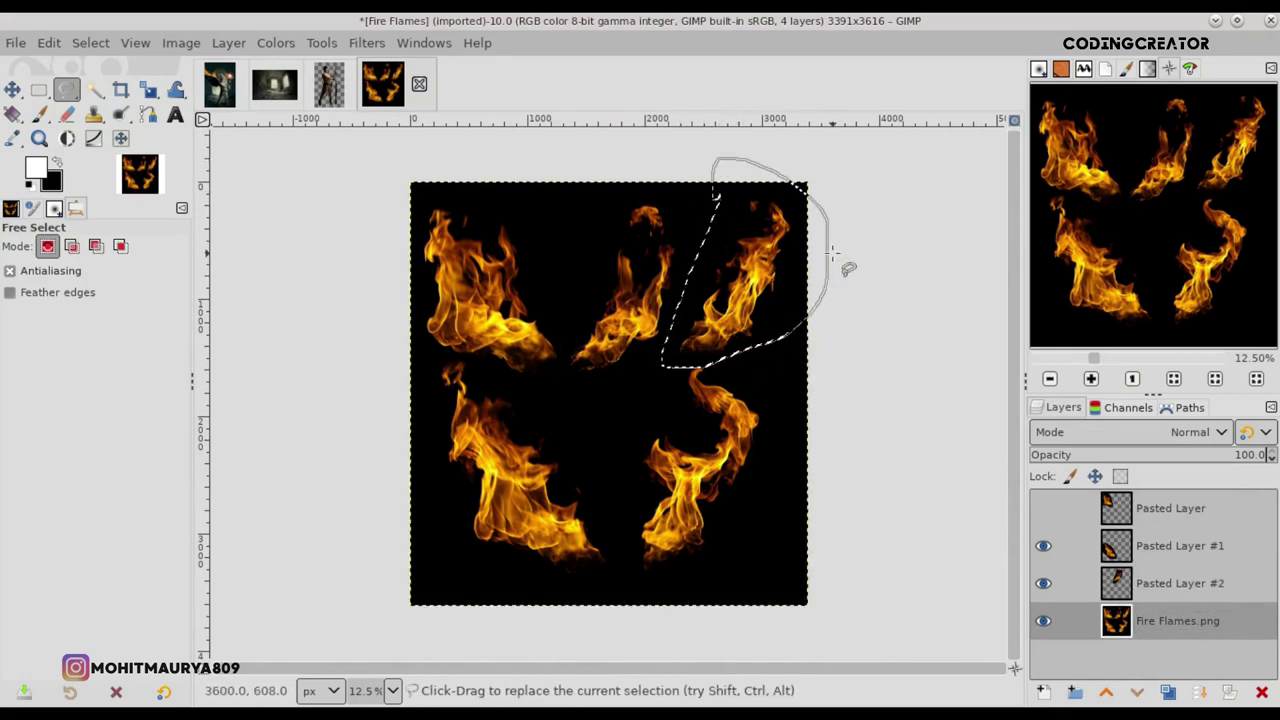
{"action": "left_click", "coordinate": [48, 42]}
{"action": "left_click", "coordinate": [78, 179]}
Step: Paste the flame into the angel composite as Pasted Layer #6 and nudge it upward
{"action": "left_click", "coordinate": [48, 42]}
{"action": "left_click", "coordinate": [77, 226]}
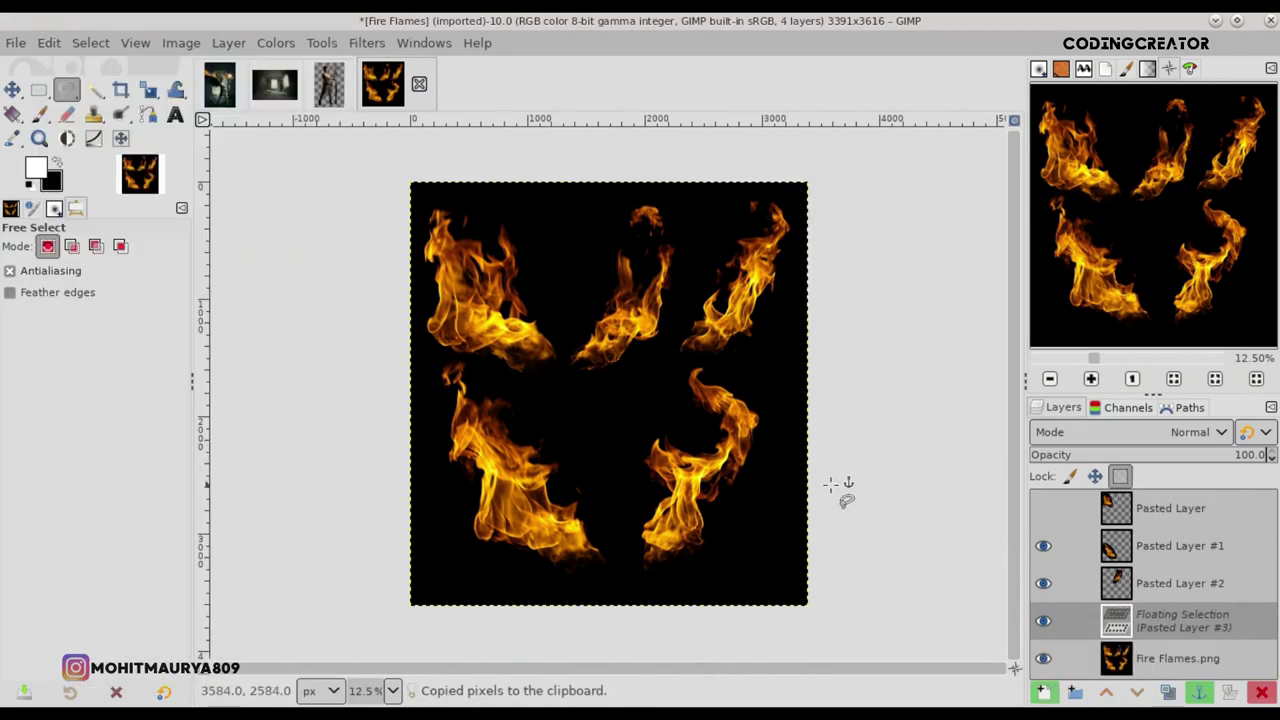
{"action": "left_click", "coordinate": [1043, 692]}
{"action": "key", "text": "m"}
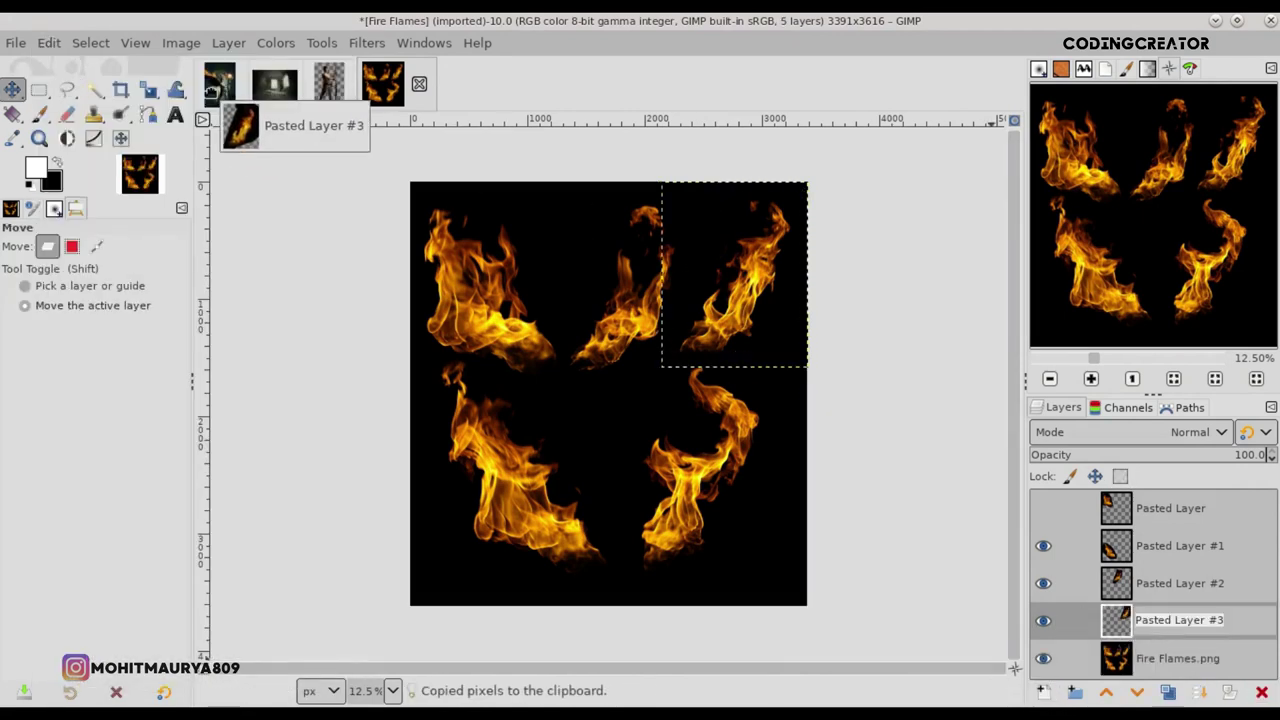
{"action": "left_click", "coordinate": [220, 84]}
{"action": "key", "text": "ctrl+v"}
{"action": "left_click_drag", "start_coordinate": [626, 416], "coordinate": [614, 375]}
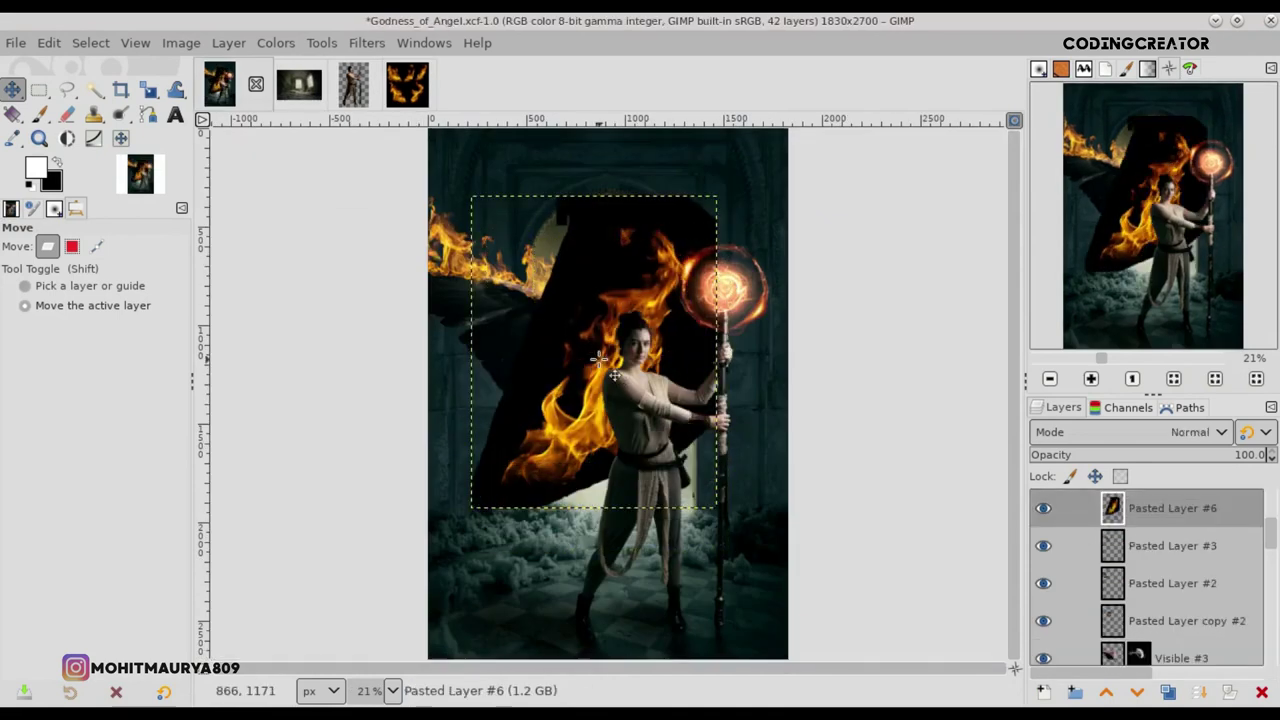
Step: Shrink the new flame layer and move it down-right over the woman
{"action": "left_click", "coordinate": [147, 90]}
{"action": "mouse_move", "coordinate": [716, 508]}
{"action": "left_mouse_down"}
{"action": "mouse_move", "coordinate": [627, 394]}
{"action": "mouse_move", "coordinate": [651, 413]}
{"action": "left_mouse_up"}
{"action": "key", "text": "Return"}
{"action": "key", "text": "m"}
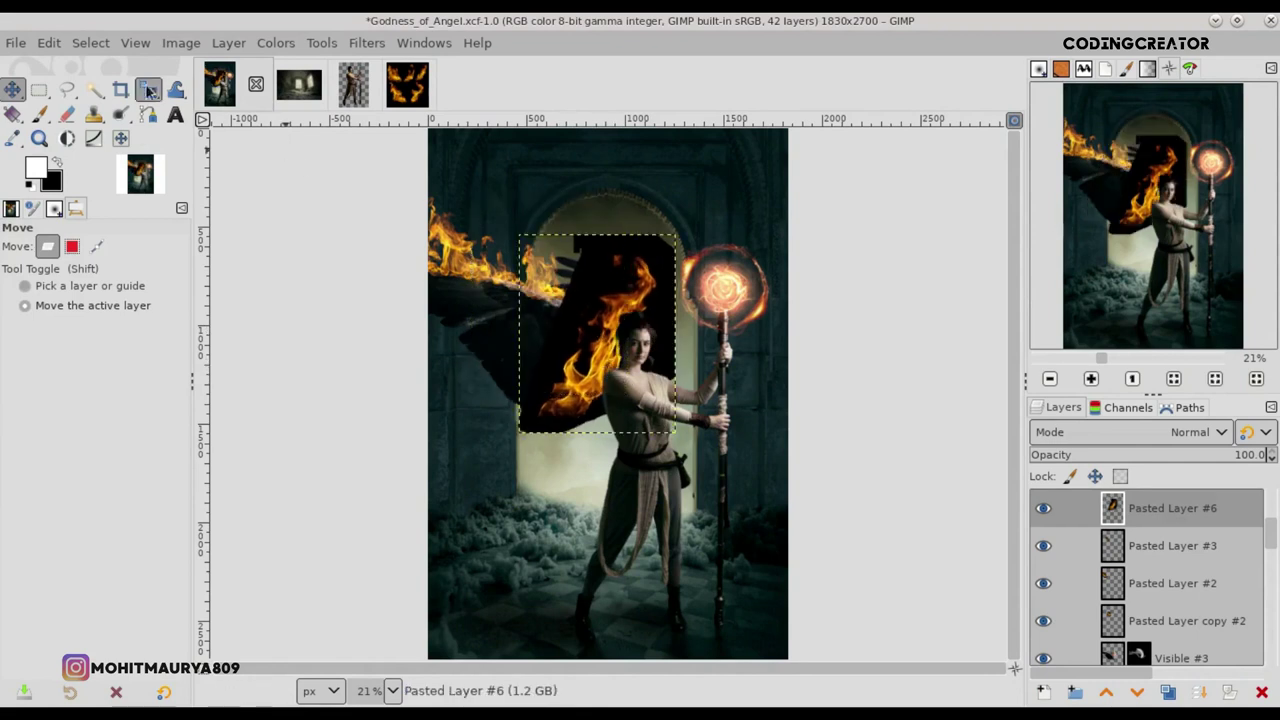
{"action": "left_click_drag", "start_coordinate": [147, 90], "coordinate": [226, 140]}
Step: Rotate the flame layer about -17 degrees and flip it horizontally
{"action": "left_click", "coordinate": [226, 116]}
{"action": "left_click_drag", "start_coordinate": [575, 350], "coordinate": [547, 330]}
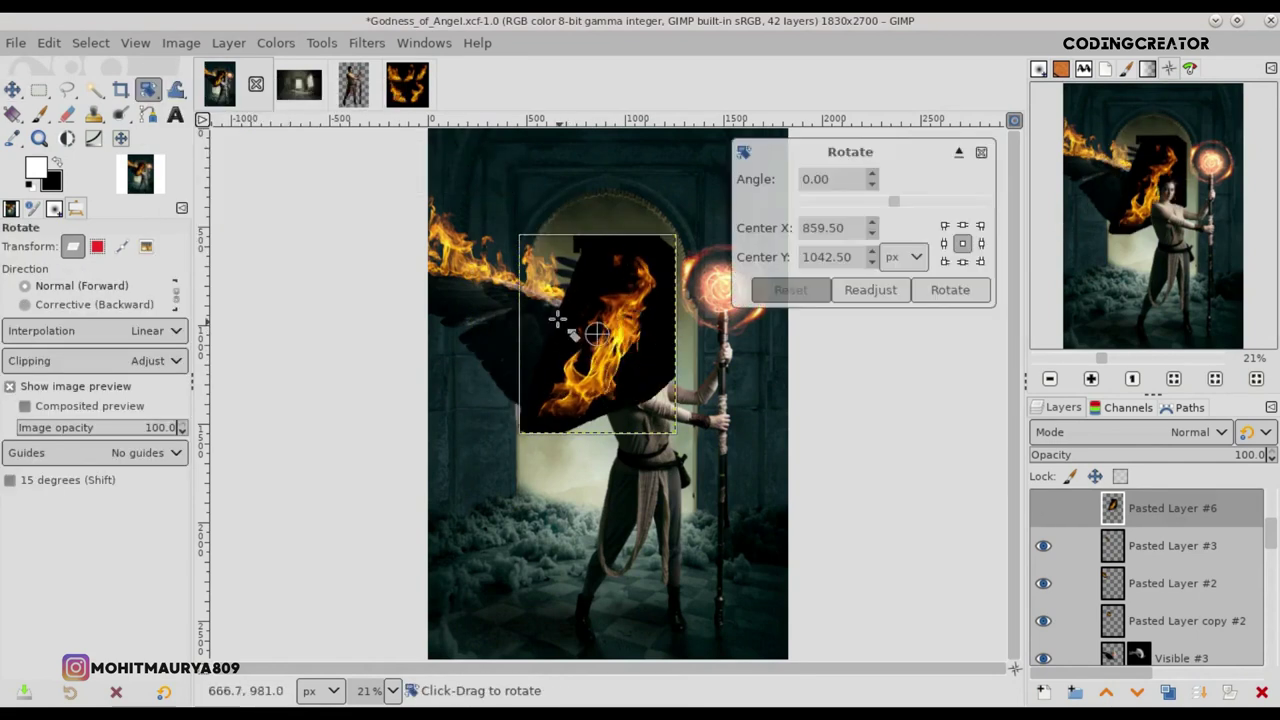
{"action": "key", "text": "Return"}
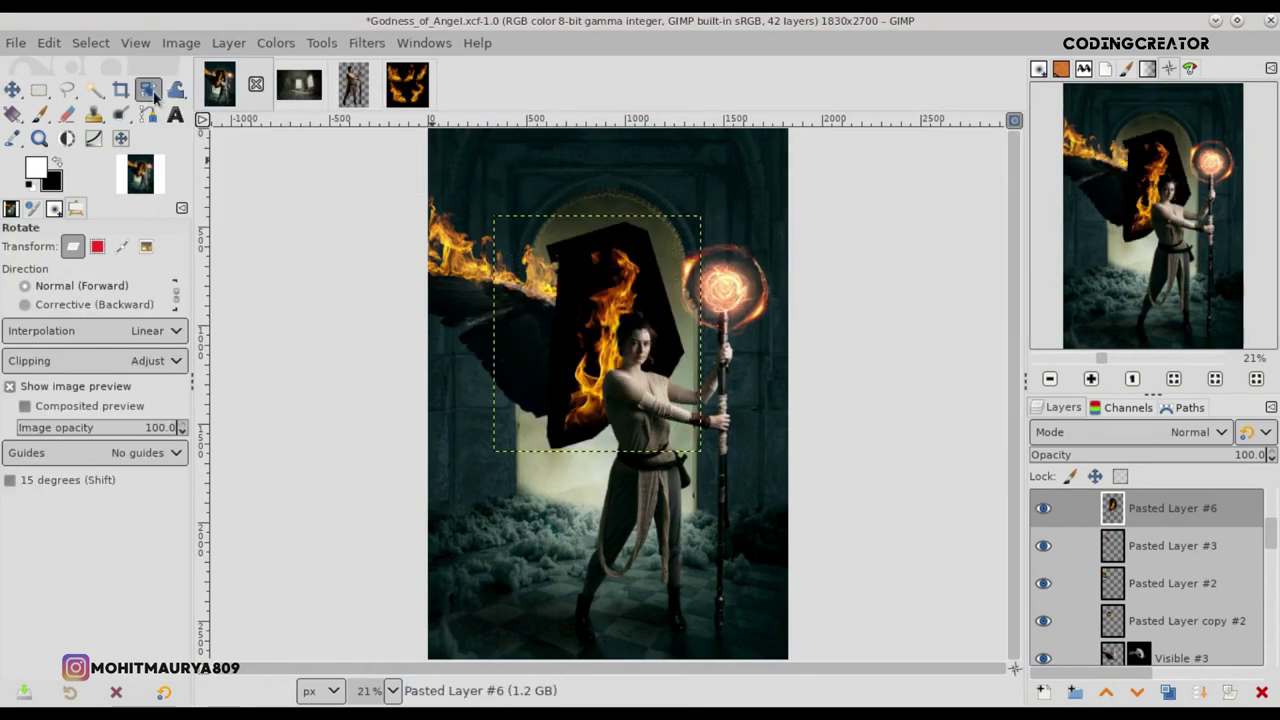
{"action": "left_click_drag", "start_coordinate": [153, 93], "coordinate": [226, 188]}
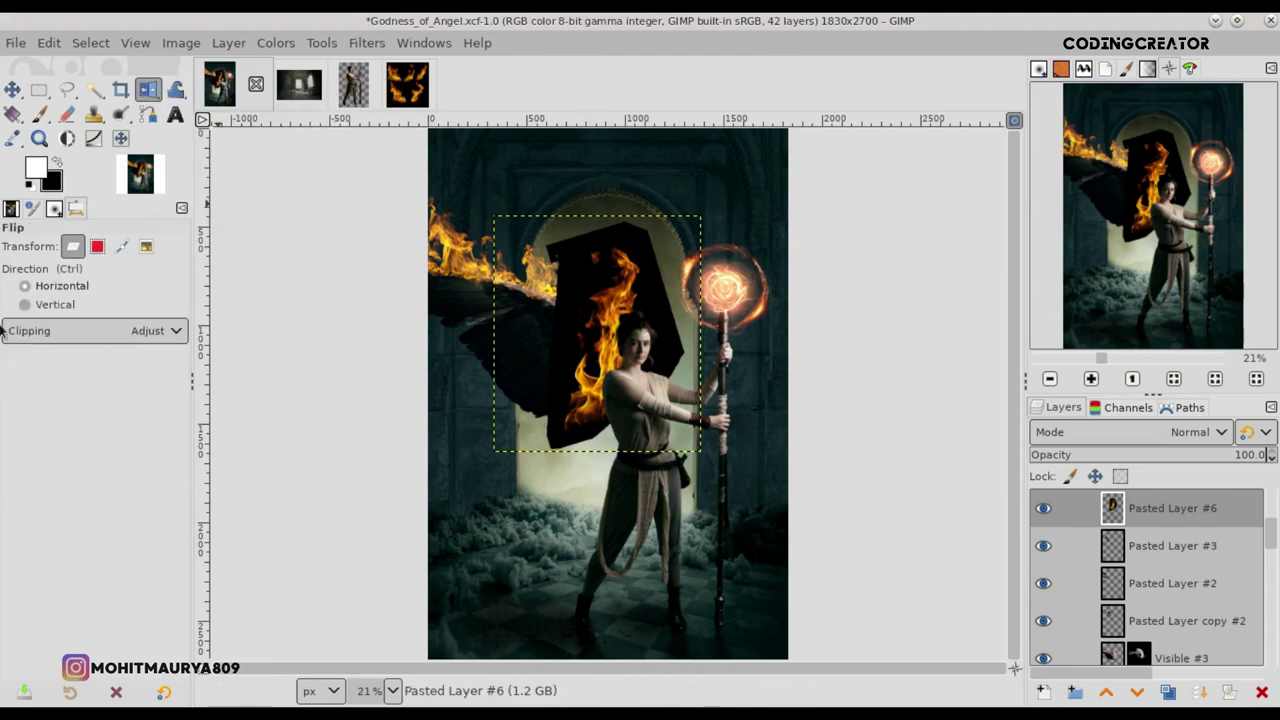
{"action": "left_click", "coordinate": [589, 328]}
Step: Rotate the flame to about 141 degrees and flip it horizontally again, discarding a further rotation
{"action": "left_click_drag", "start_coordinate": [148, 90], "coordinate": [251, 114]}
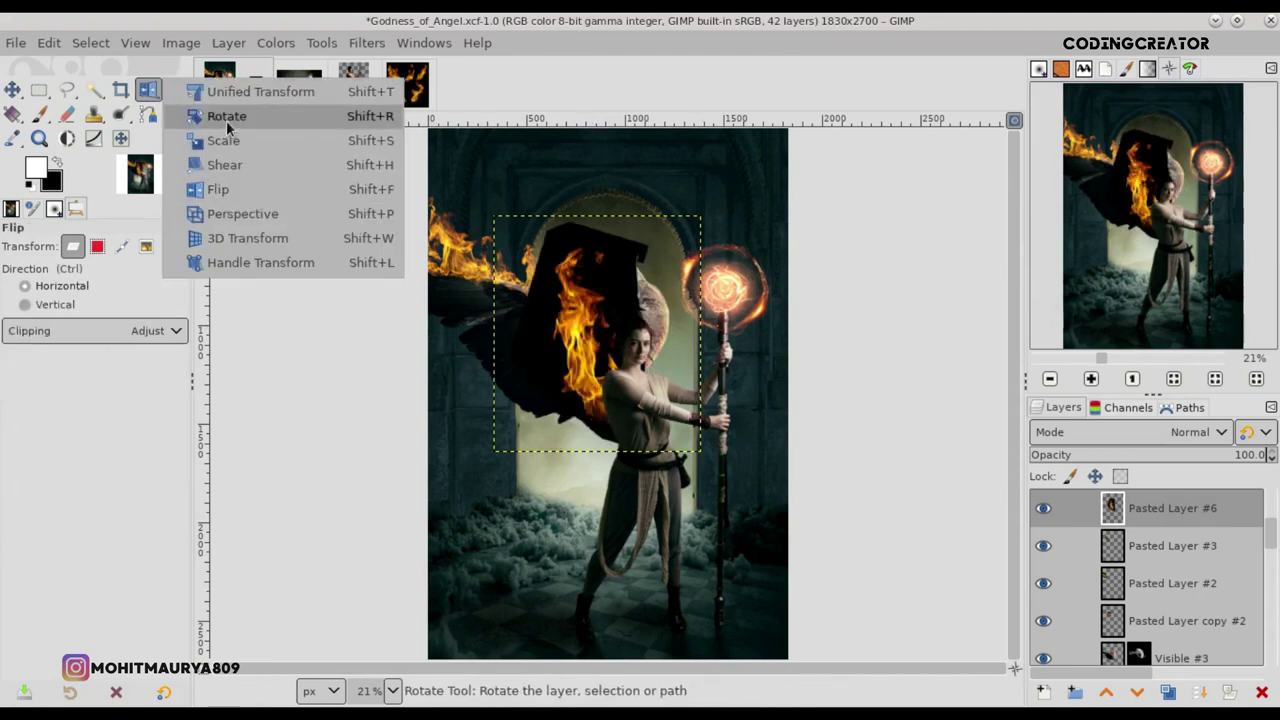
{"action": "mouse_move", "coordinate": [605, 278]}
{"action": "left_mouse_down"}
{"action": "mouse_move", "coordinate": [645, 425]}
{"action": "mouse_move", "coordinate": [600, 400]}
{"action": "left_mouse_up"}
{"action": "key", "text": "Return"}
{"action": "left_click_drag", "start_coordinate": [148, 90], "coordinate": [243, 190]}
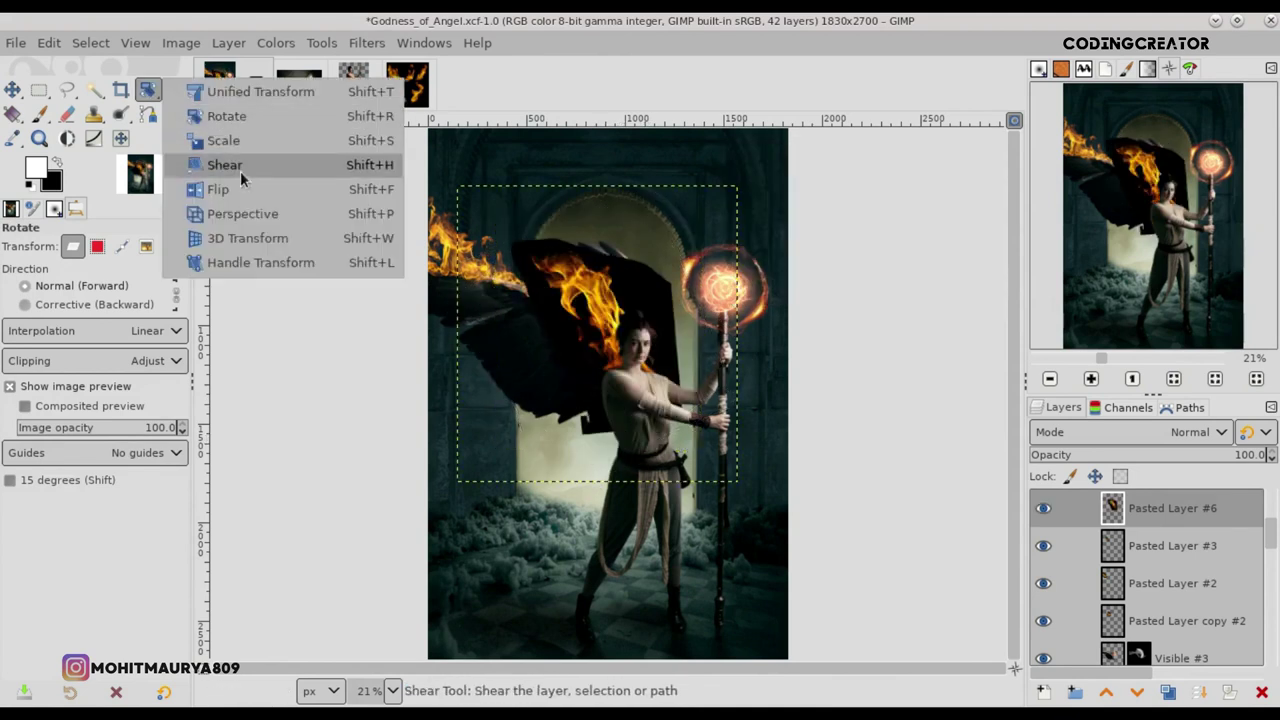
{"action": "left_click", "coordinate": [460, 258]}
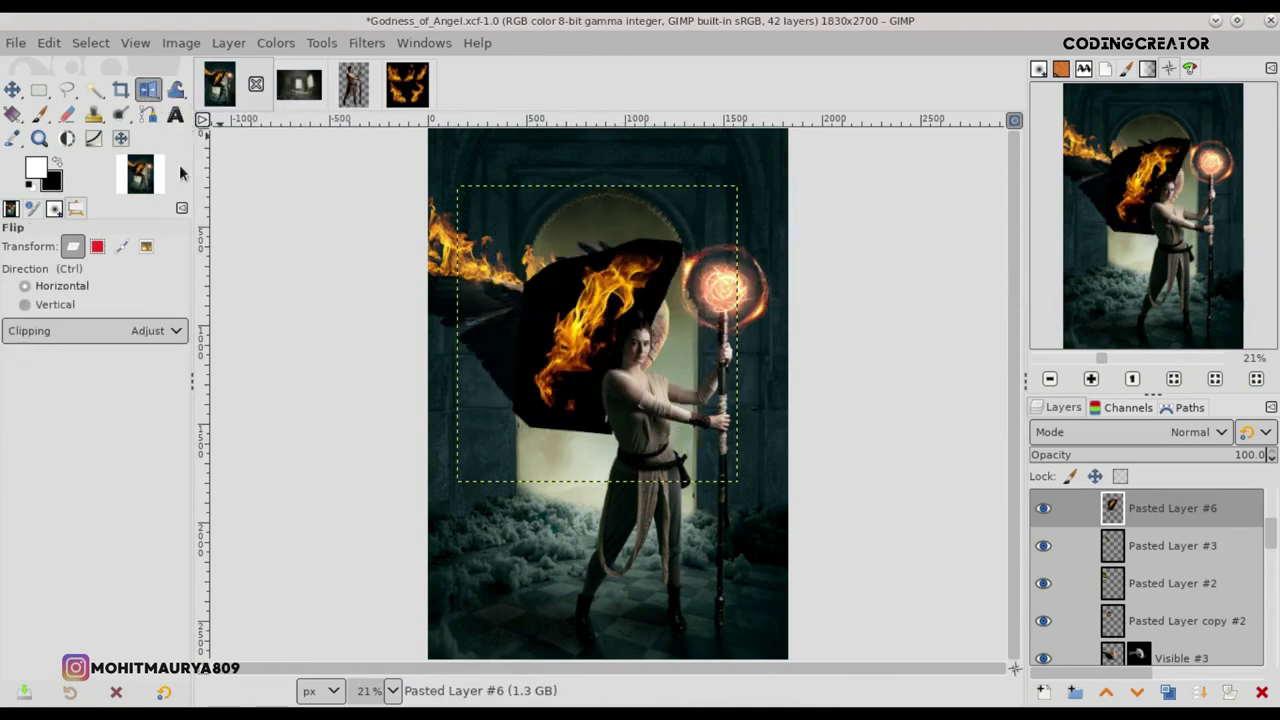
{"action": "left_click_drag", "start_coordinate": [148, 90], "coordinate": [251, 114]}
{"action": "left_click_drag", "start_coordinate": [551, 308], "coordinate": [557, 373]}
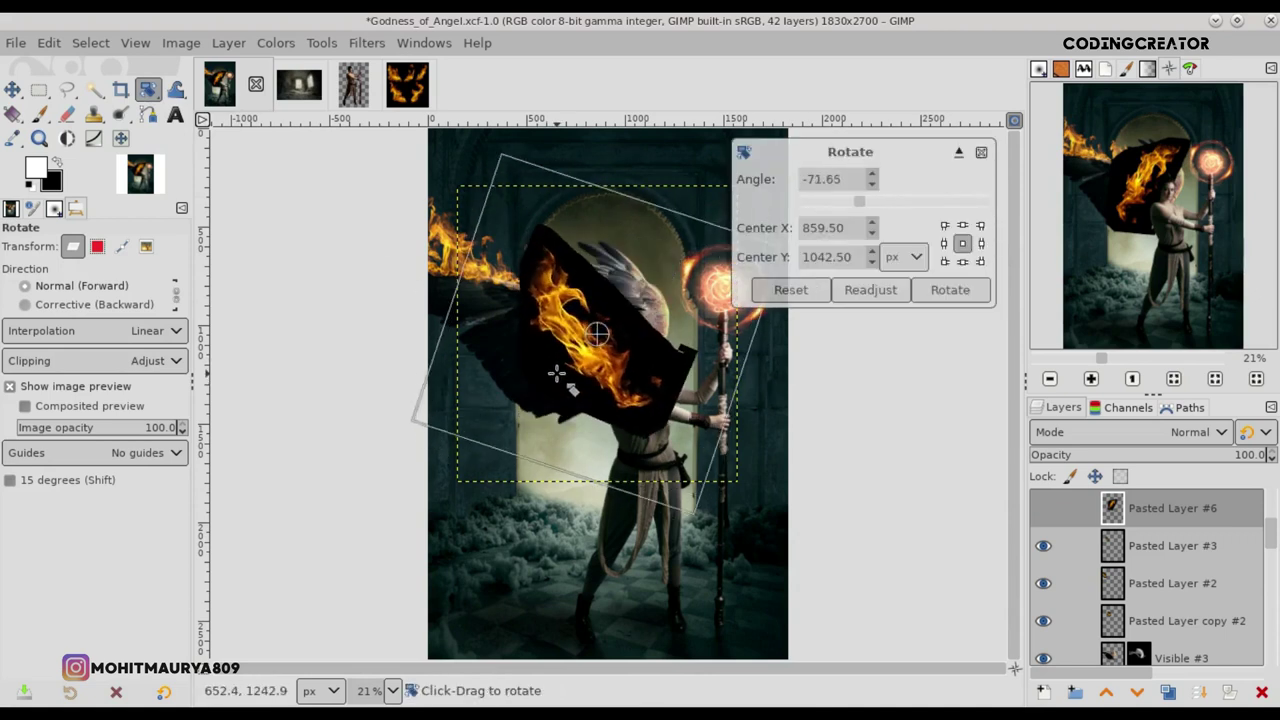
{"action": "key", "text": "Escape"}
Step: Crop the flame layer to its content, move it onto the wing, and blend it in Screen mode
{"action": "left_click", "coordinate": [245, 43]}
{"action": "left_click", "coordinate": [272, 428]}
{"action": "key", "text": "m"}
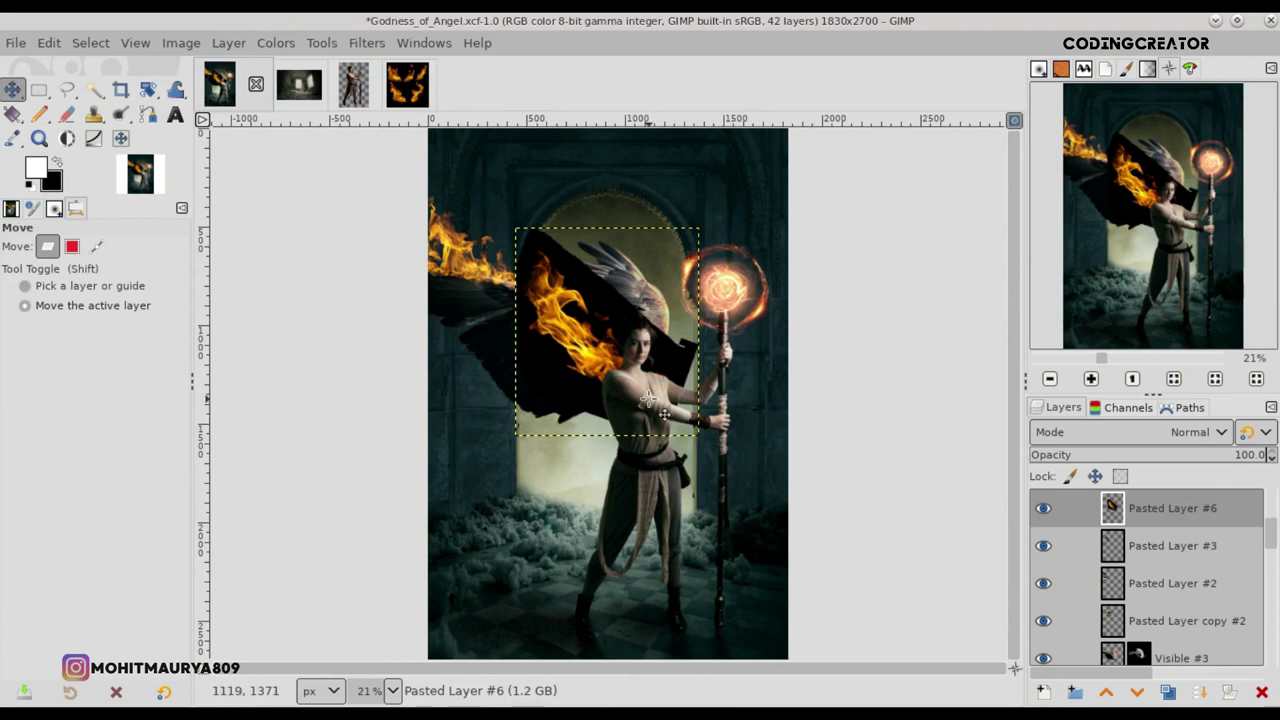
{"action": "left_click_drag", "start_coordinate": [648, 359], "coordinate": [656, 286]}
{"action": "scroll", "coordinate": [656, 300], "scroll_direction": "up", "scroll_amount": 2}
{"action": "left_click_drag", "start_coordinate": [1021, 327], "coordinate": [1012, 302]}
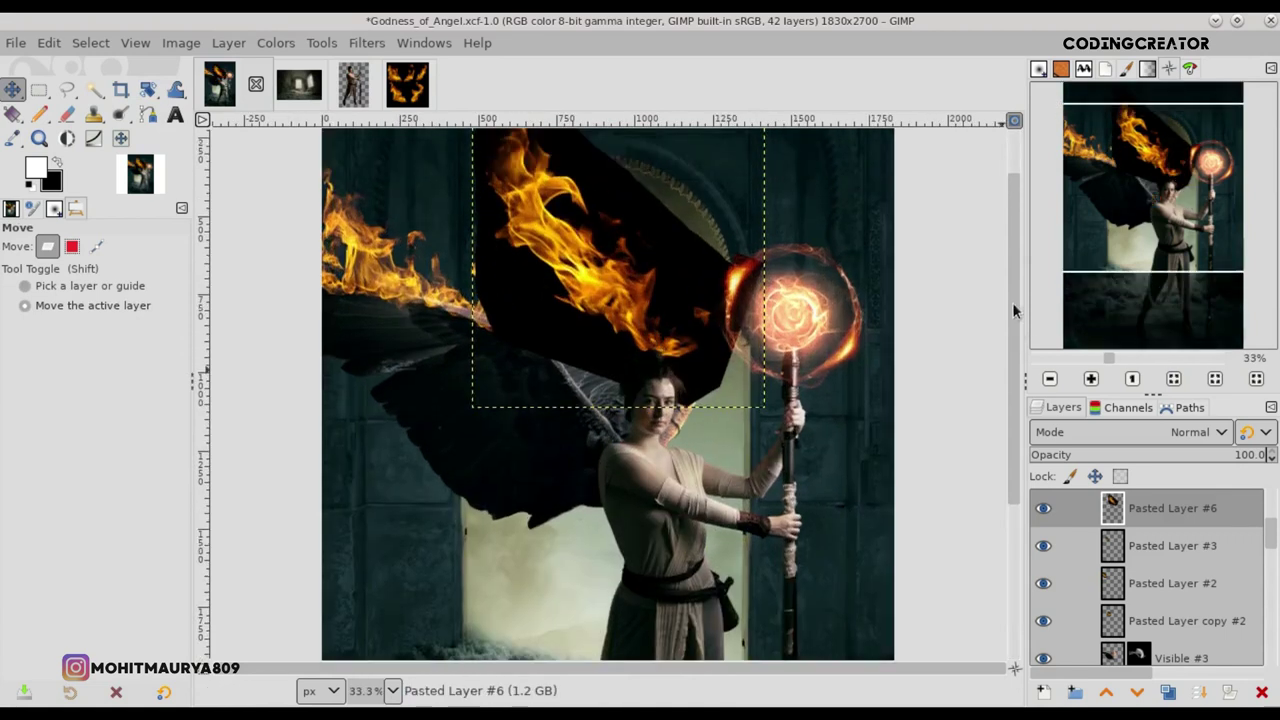
{"action": "left_click", "coordinate": [1190, 432]}
{"action": "scroll", "coordinate": [1112, 470], "scroll_direction": "down", "scroll_amount": 2}
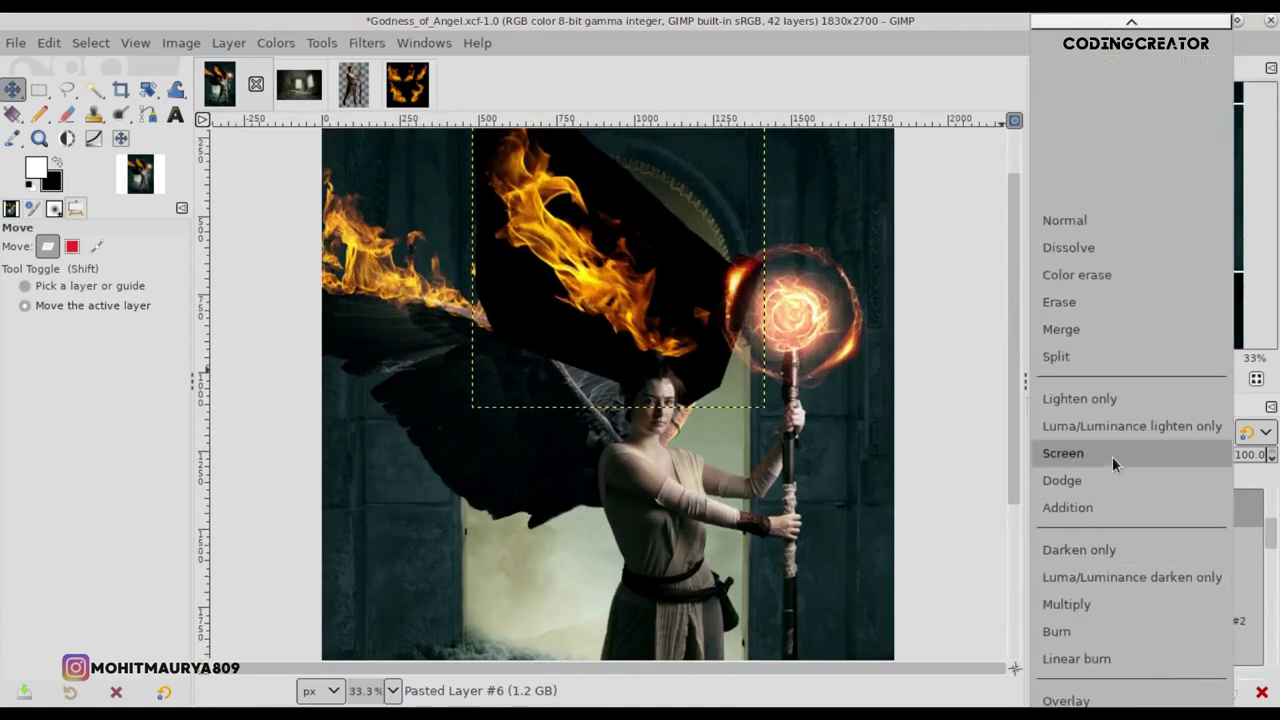
{"action": "left_click", "coordinate": [1112, 456]}
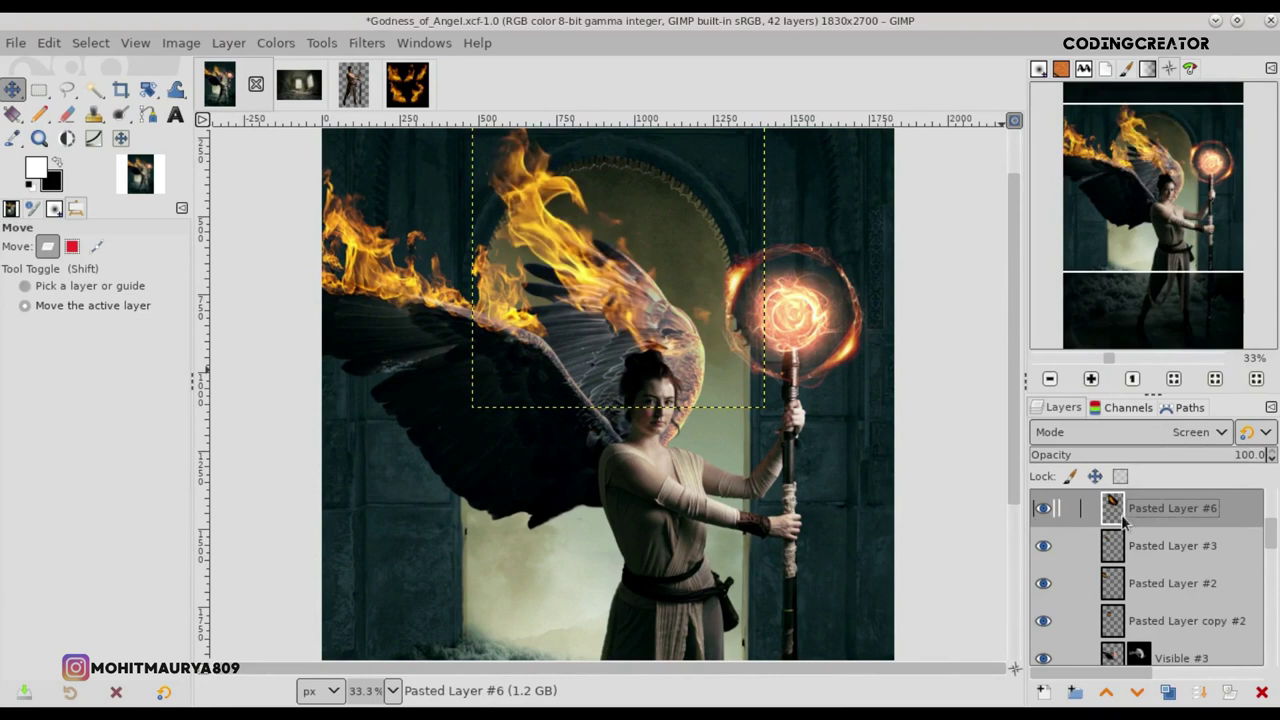
Step: Shrink the flame layer to about 452×509 and reposition it on the wing
{"action": "left_click_drag", "start_coordinate": [148, 90], "coordinate": [190, 137]}
{"action": "mouse_move", "coordinate": [725, 337]}
{"action": "left_mouse_down"}
{"action": "mouse_move", "coordinate": [645, 310]}
{"action": "mouse_move", "coordinate": [630, 253]}
{"action": "left_mouse_up"}
{"action": "key", "text": "Return"}
{"action": "key", "text": "m"}
{"action": "key", "text": "shift+s"}
{"action": "mouse_move", "coordinate": [538, 235]}
{"action": "left_mouse_down"}
{"action": "mouse_move", "coordinate": [638, 262]}
{"action": "mouse_move", "coordinate": [655, 281]}
{"action": "left_mouse_up"}
{"action": "key", "text": "m"}
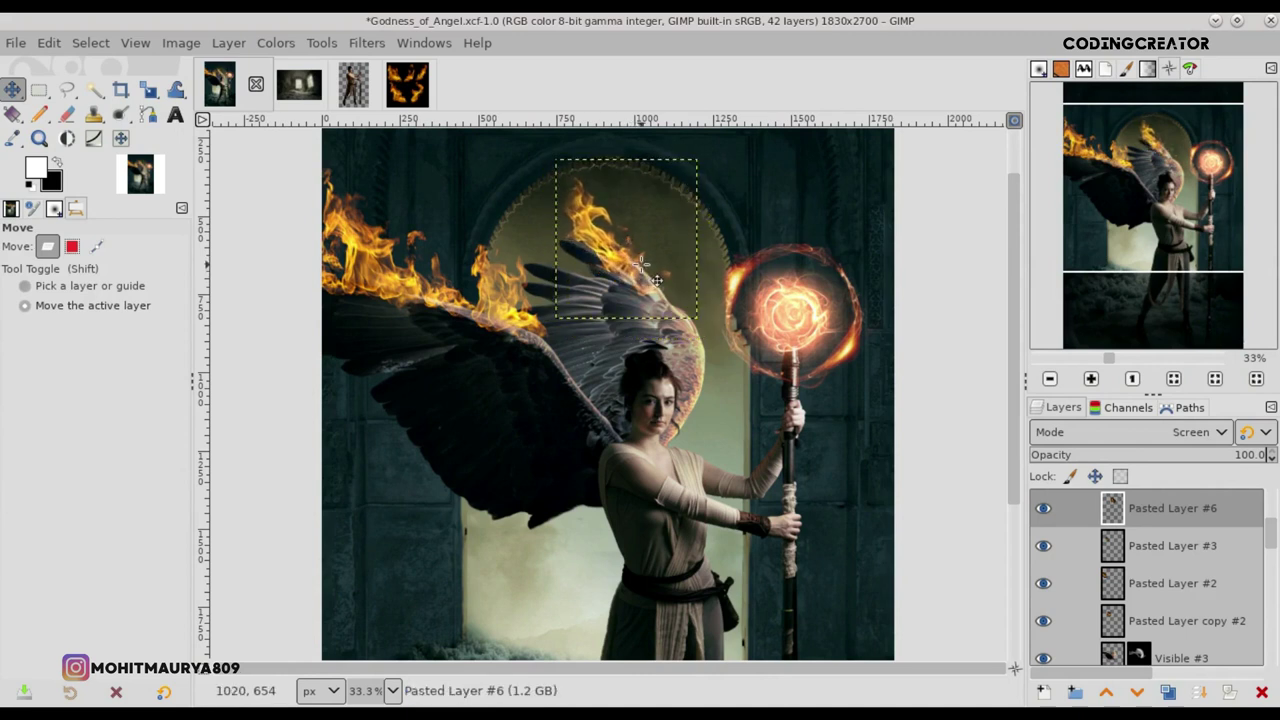
Step: Step through the Fire, Girl and Pasted Layer #5 layers, save, and toggle Pasted Layer #5 visibility
{"action": "left_click_drag", "start_coordinate": [1275, 535], "coordinate": [1272, 497]}
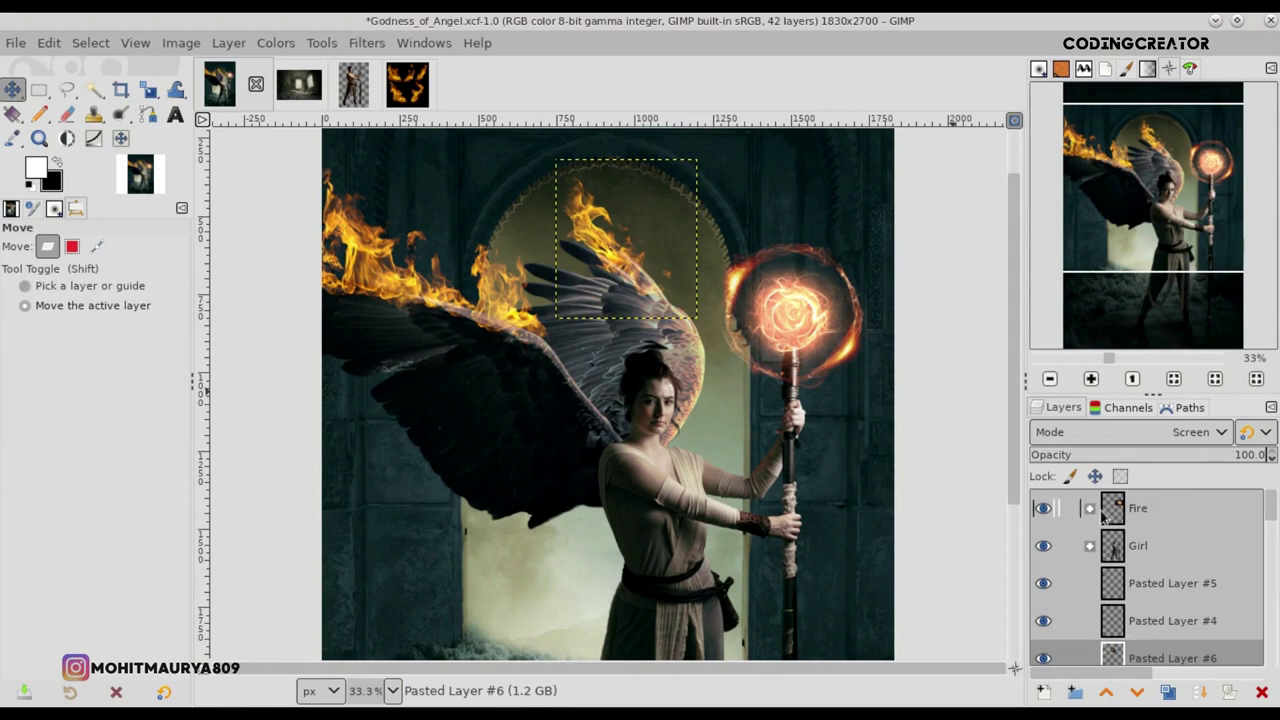
{"action": "left_click", "coordinate": [1112, 512]}
{"action": "left_click", "coordinate": [1112, 548]}
{"action": "left_click", "coordinate": [1113, 585]}
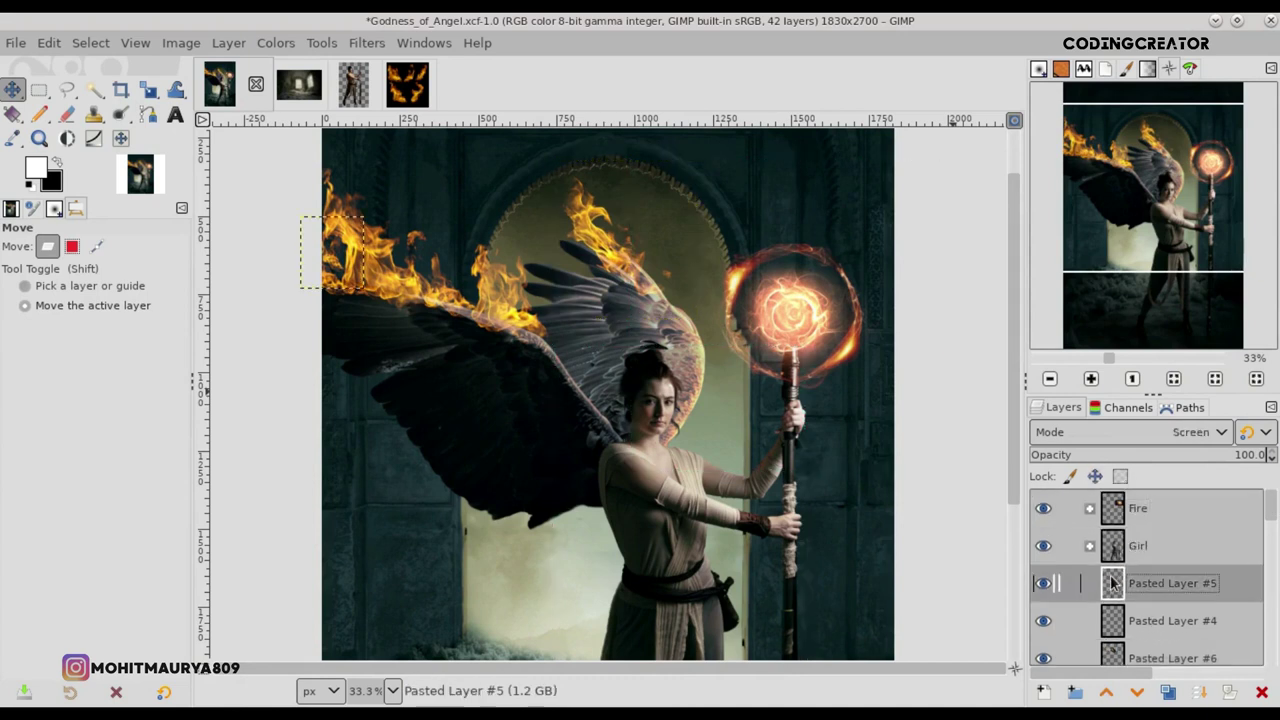
{"action": "key", "text": "ctrl+s"}
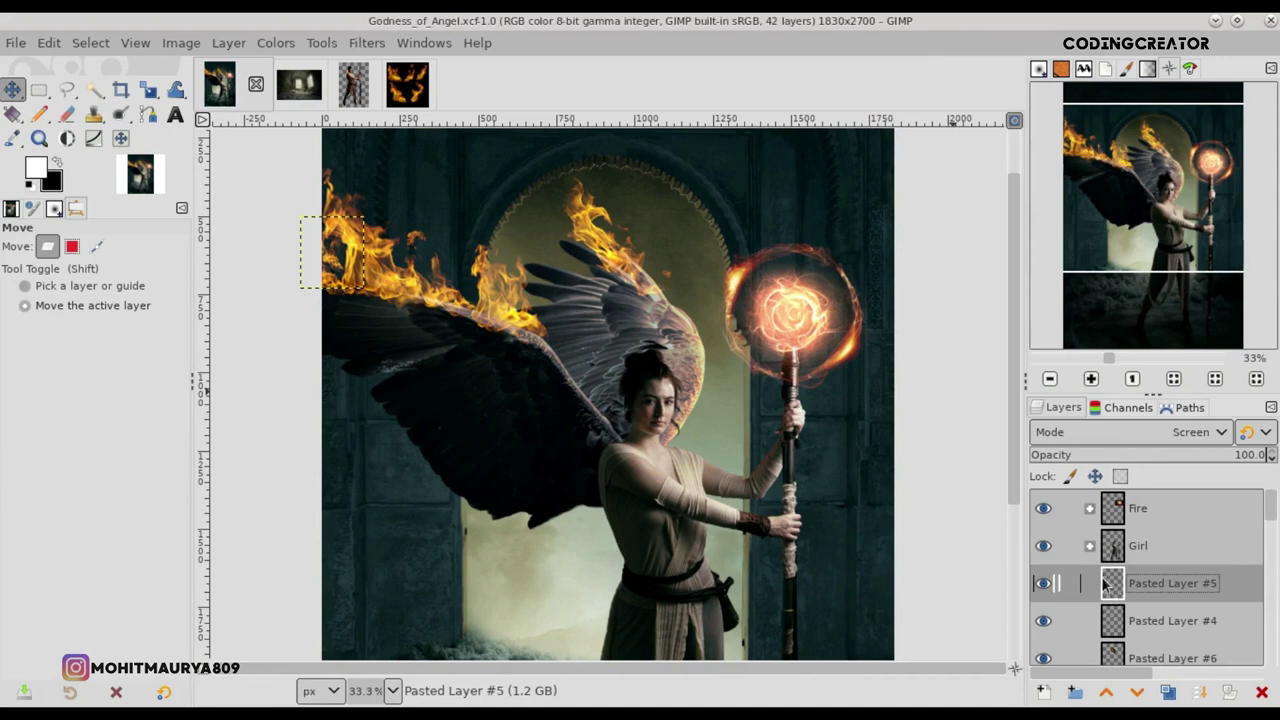
{"action": "left_click", "coordinate": [1045, 583]}
Step: Create a new layer named Fire glow above Pasted Layer #5
{"action": "key", "text": "shift+ctrl+n"}
{"action": "left_click", "coordinate": [1143, 680]}
{"action": "double_click", "coordinate": [1176, 593]}
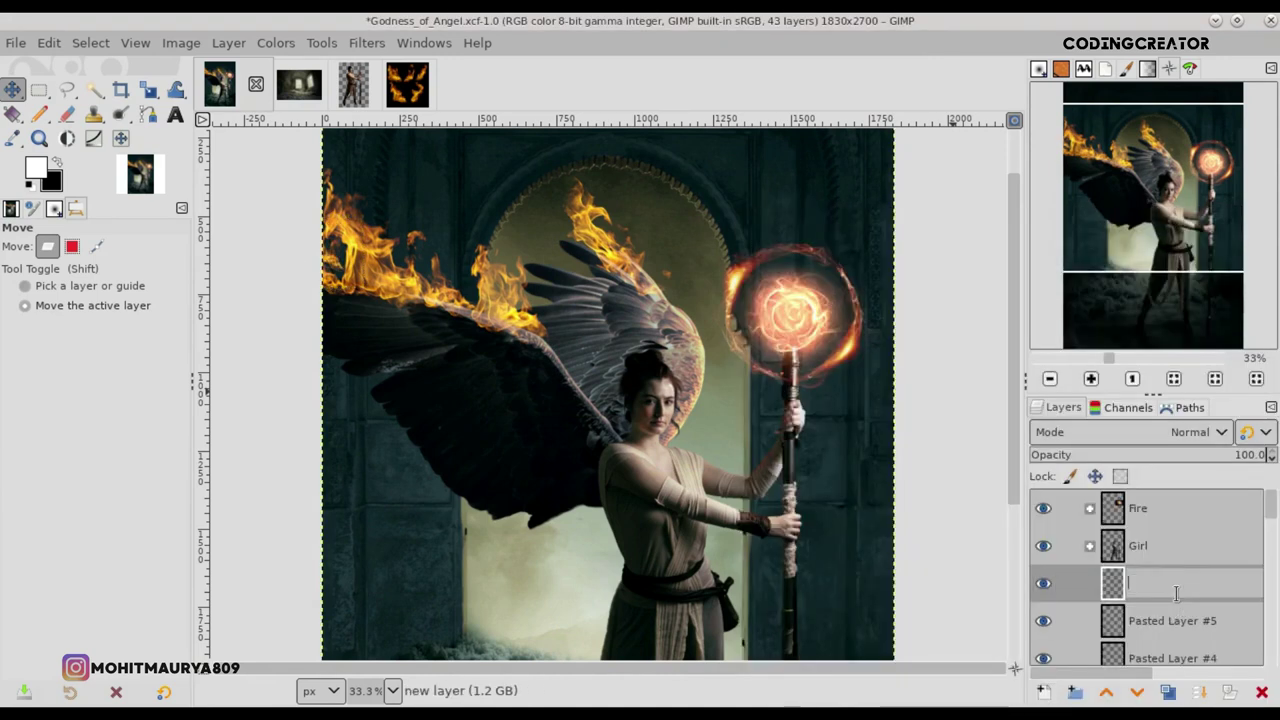
{"action": "type", "text": "Fire glow"}
{"action": "key", "text": "Return"}
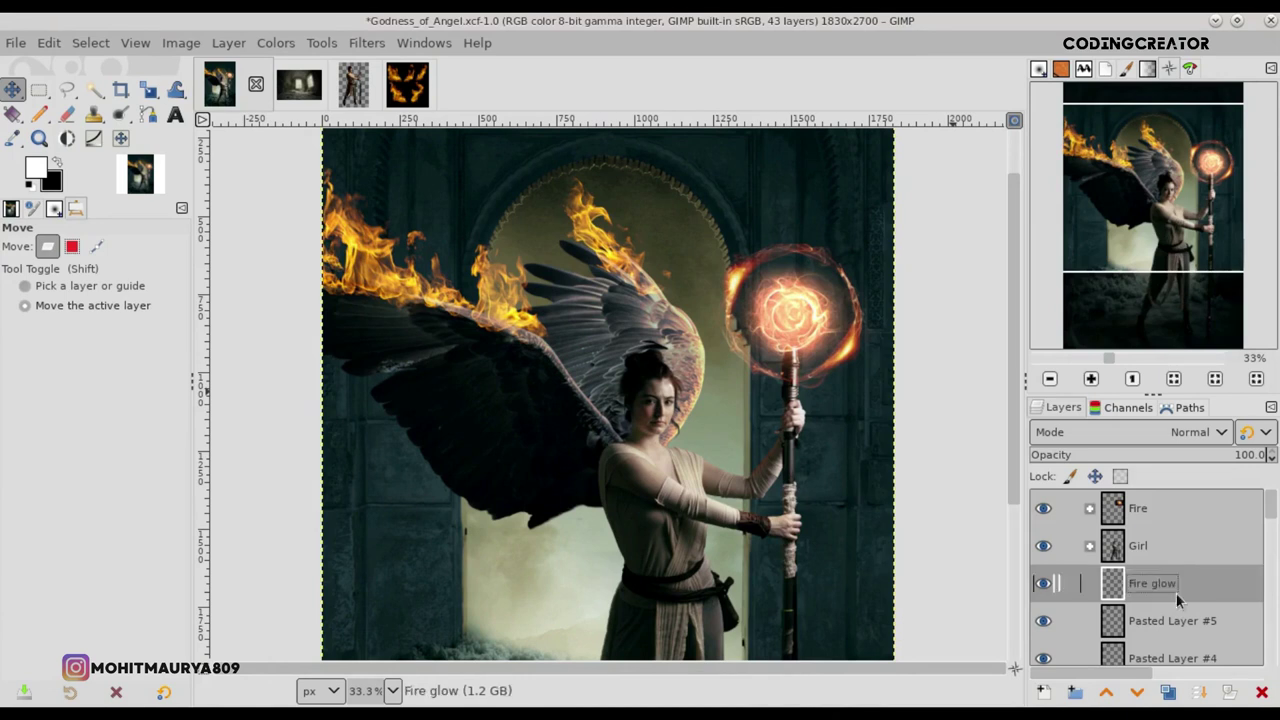
Step: Paint a faint orange e6891b glow across both wings with a soft brush
{"action": "left_click", "coordinate": [37, 172]}
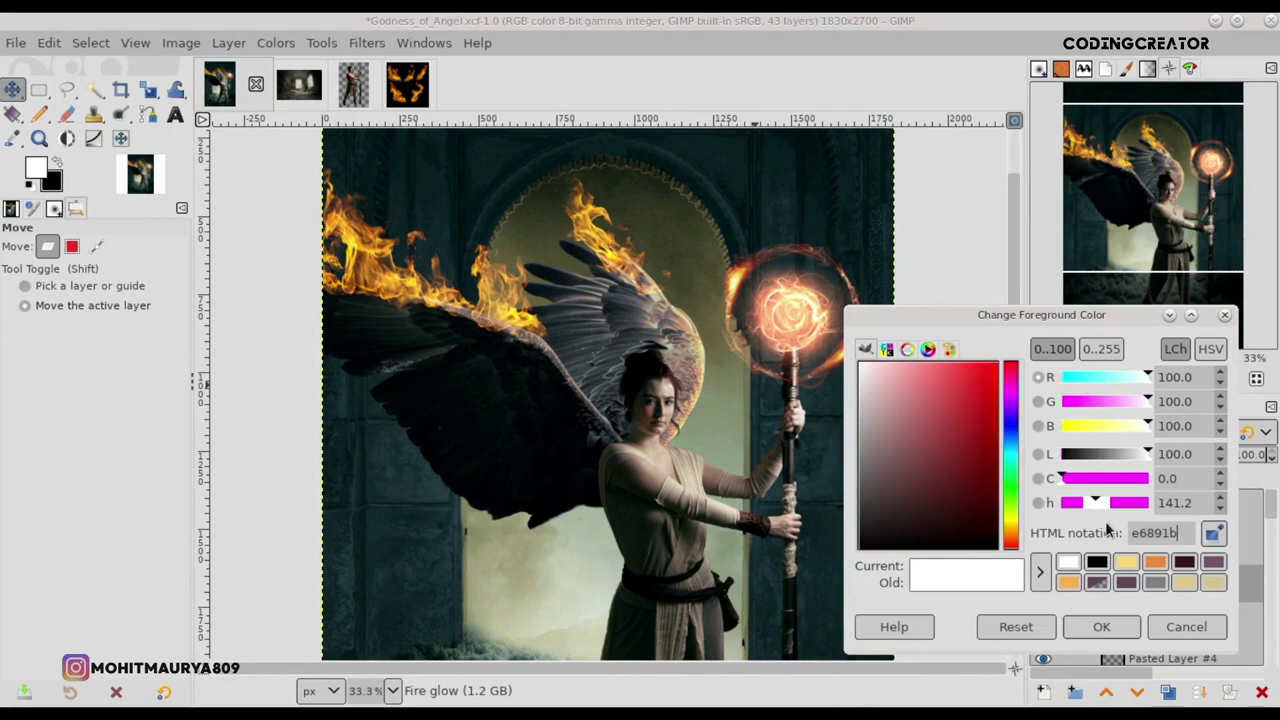
{"action": "key", "text": "Return"}
{"action": "left_click", "coordinate": [1101, 626]}
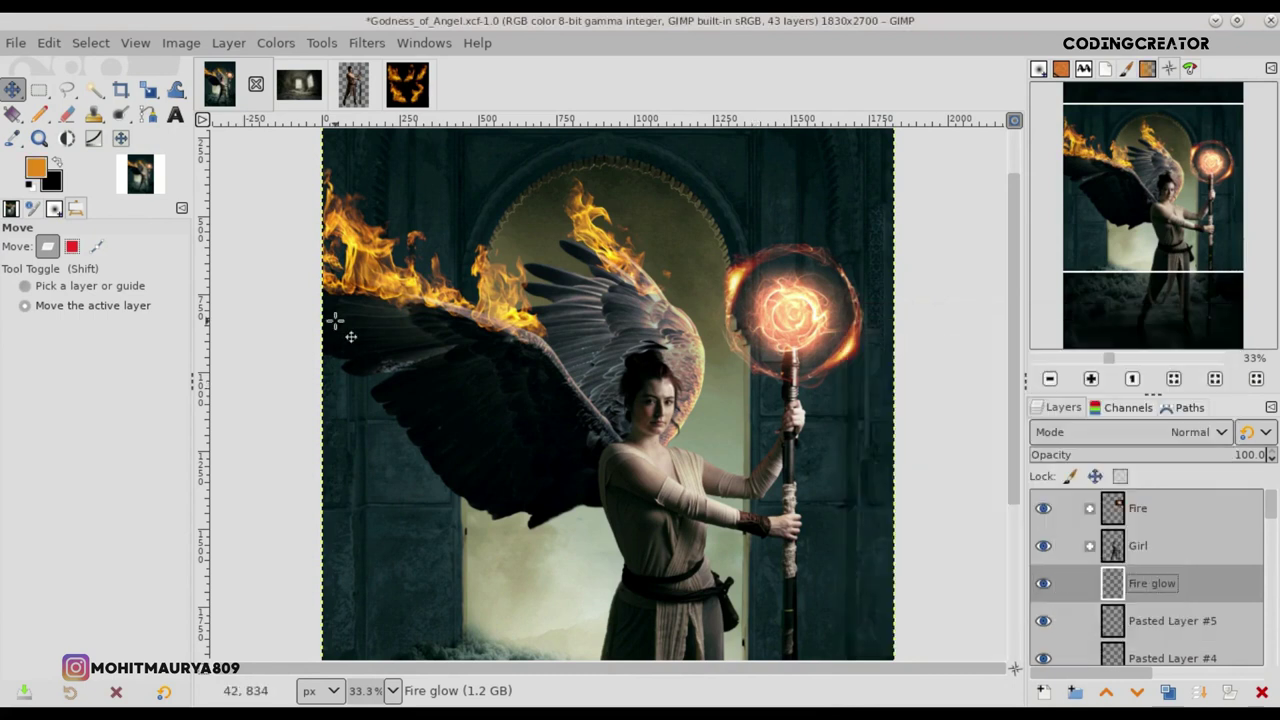
{"action": "left_click", "coordinate": [57, 117]}
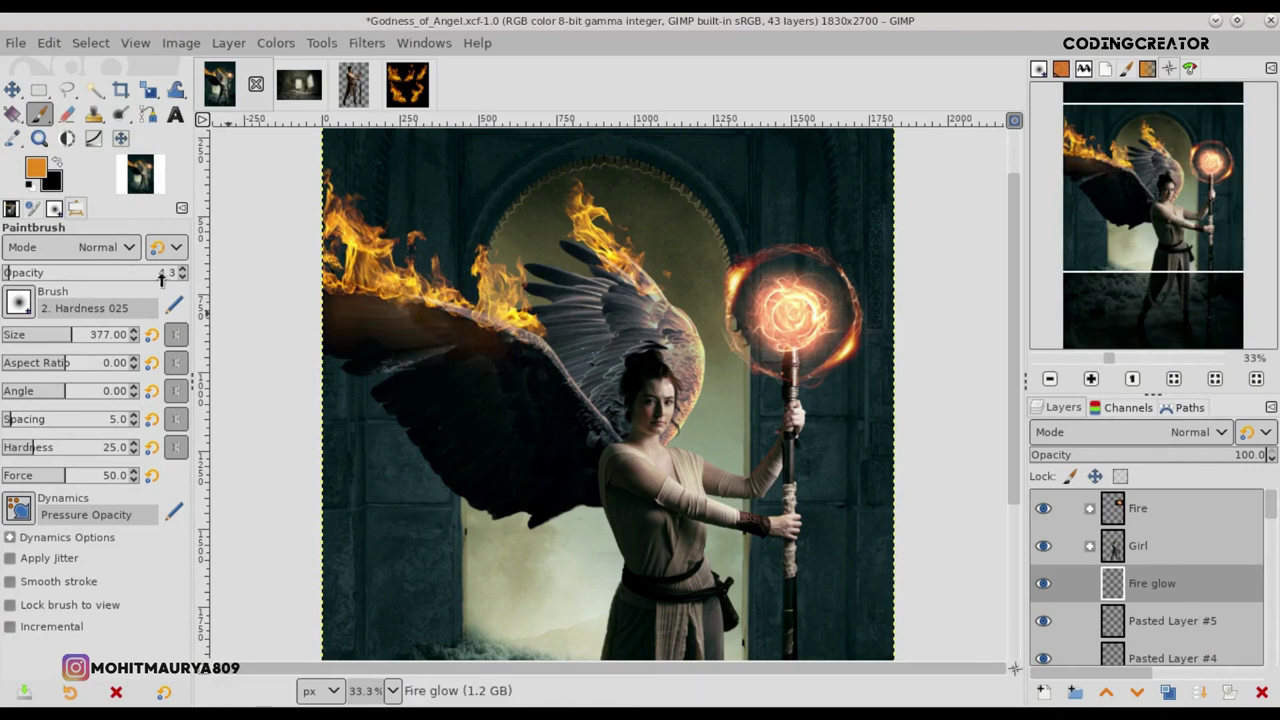
{"action": "mouse_move", "coordinate": [509, 343]}
{"action": "left_mouse_down"}
{"action": "mouse_move", "coordinate": [383, 350]}
{"action": "mouse_move", "coordinate": [576, 402]}
{"action": "mouse_move", "coordinate": [337, 350]}
{"action": "mouse_move", "coordinate": [437, 397]}
{"action": "mouse_move", "coordinate": [534, 377]}
{"action": "mouse_move", "coordinate": [500, 400]}
{"action": "left_mouse_up"}
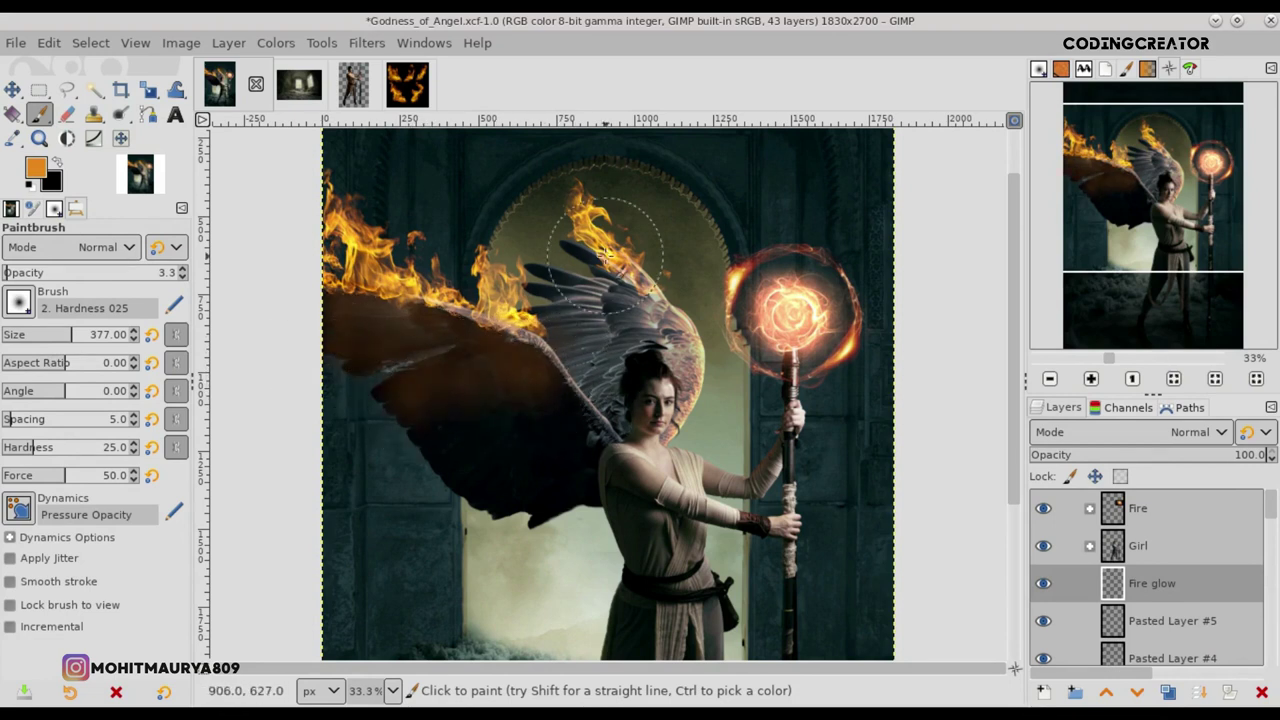
{"action": "mouse_move", "coordinate": [587, 243]}
{"action": "left_mouse_down"}
{"action": "mouse_move", "coordinate": [614, 268]}
{"action": "mouse_move", "coordinate": [567, 290]}
{"action": "left_mouse_up"}
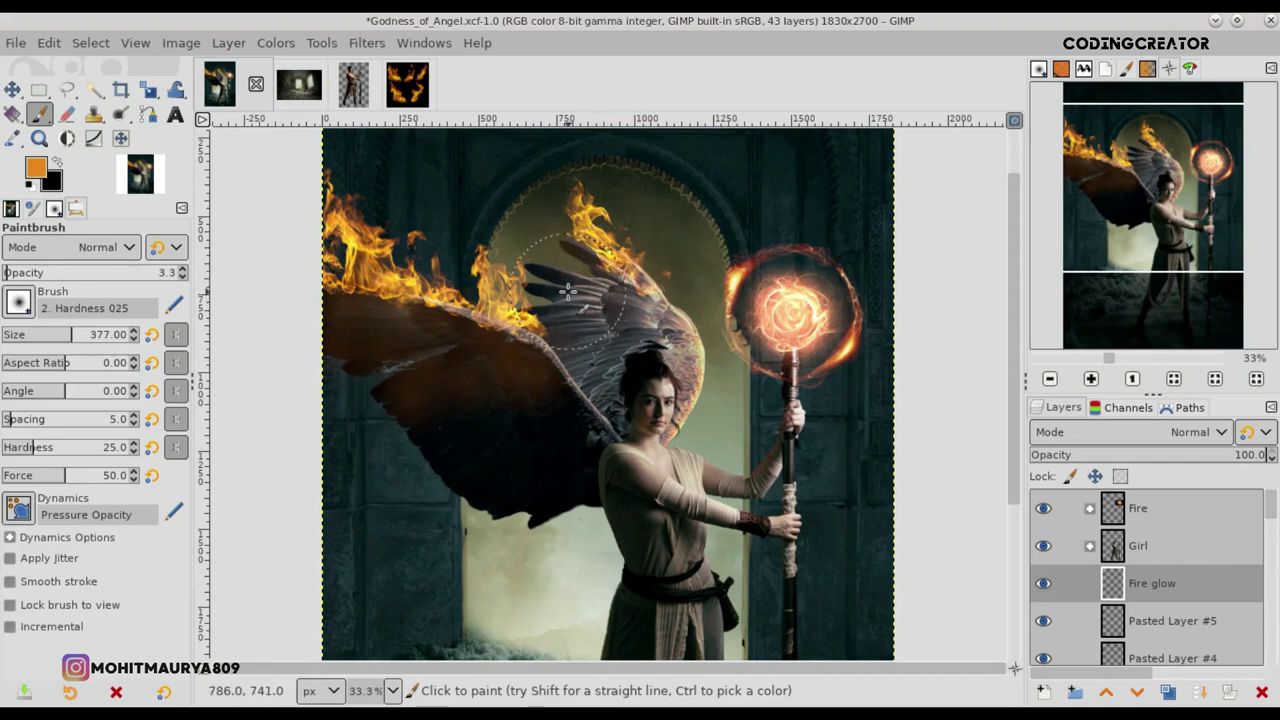
{"action": "mouse_move", "coordinate": [376, 232]}
{"action": "left_mouse_down"}
{"action": "mouse_move", "coordinate": [515, 290]}
{"action": "mouse_move", "coordinate": [730, 420]}
{"action": "left_mouse_up"}
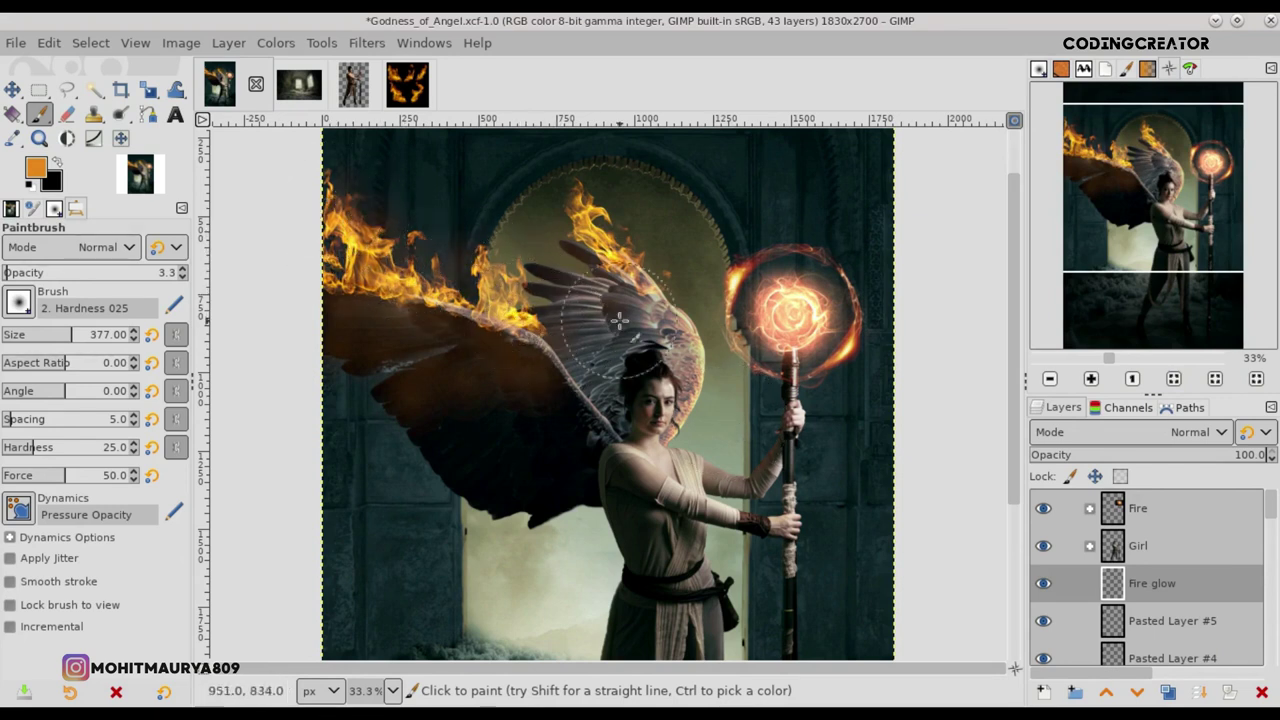
{"action": "left_click", "coordinate": [367, 42]}
{"action": "mouse_move", "coordinate": [383, 179]}
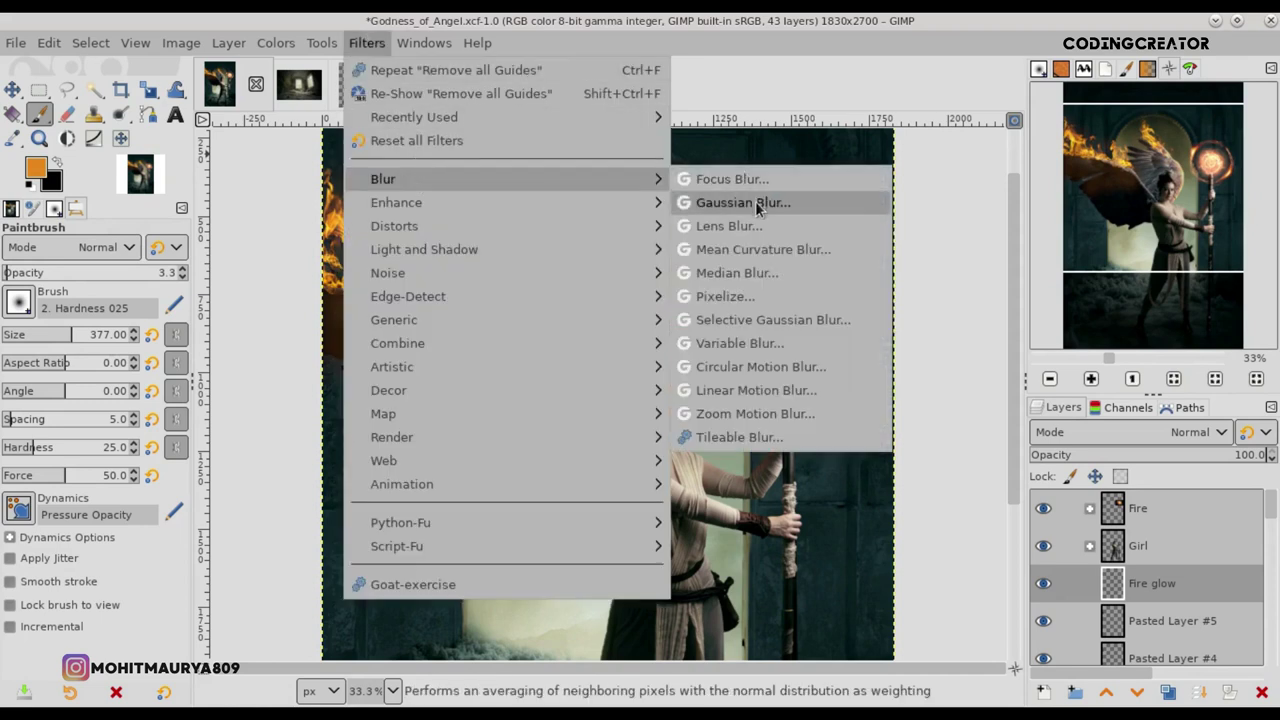
Step: Gaussian-blur the Fire glow layer and try Screen and Dodge blend modes
{"action": "left_click", "coordinate": [757, 204]}
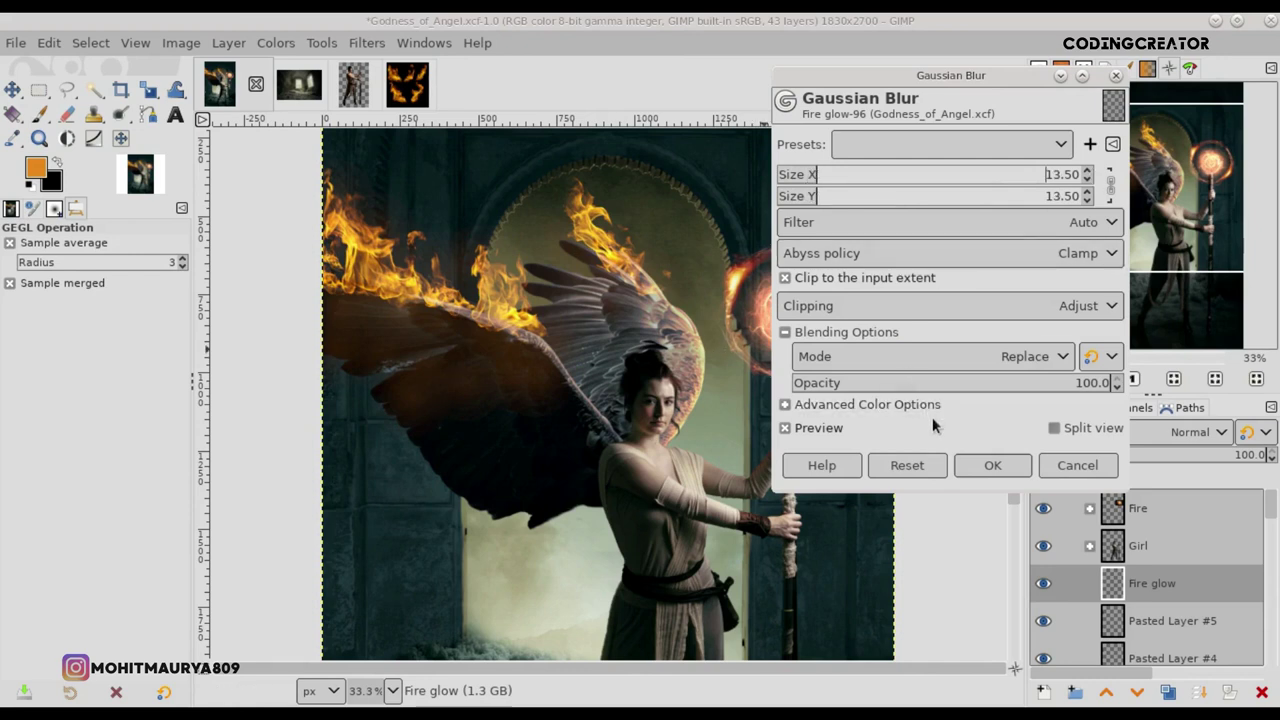
{"action": "left_click", "coordinate": [808, 430]}
{"action": "left_click", "coordinate": [1000, 467]}
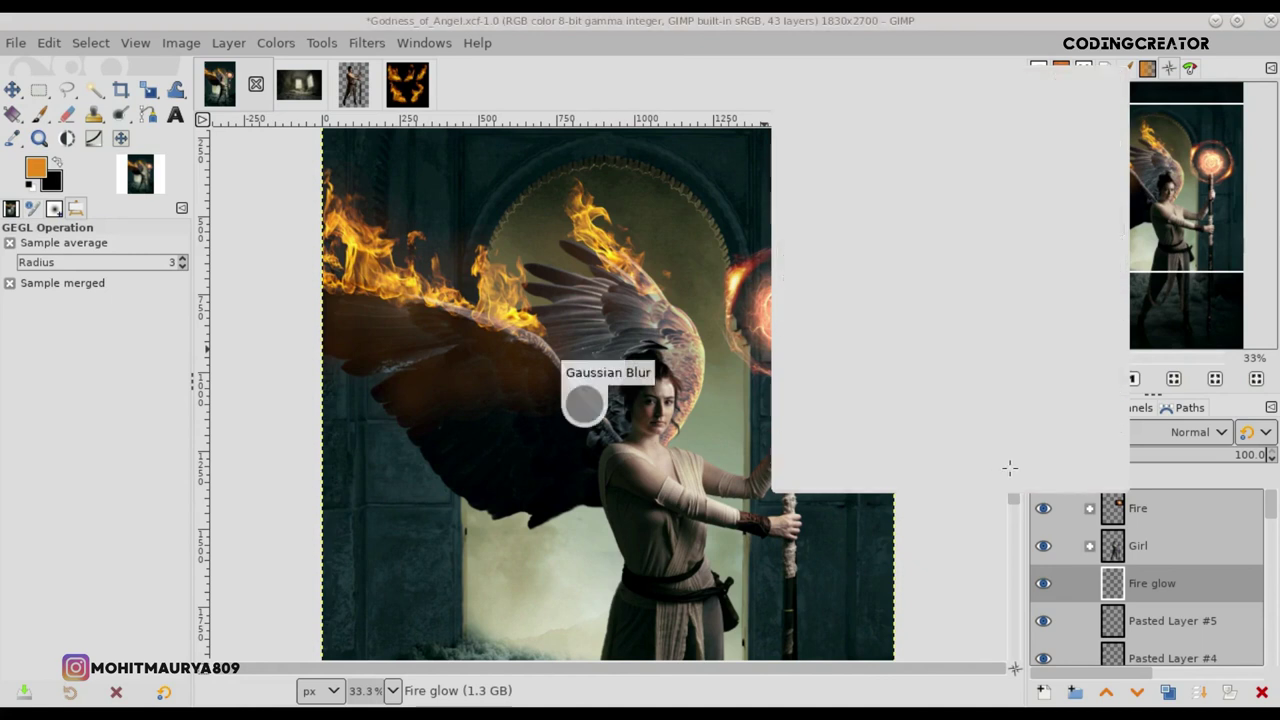
{"action": "left_click", "coordinate": [1160, 431]}
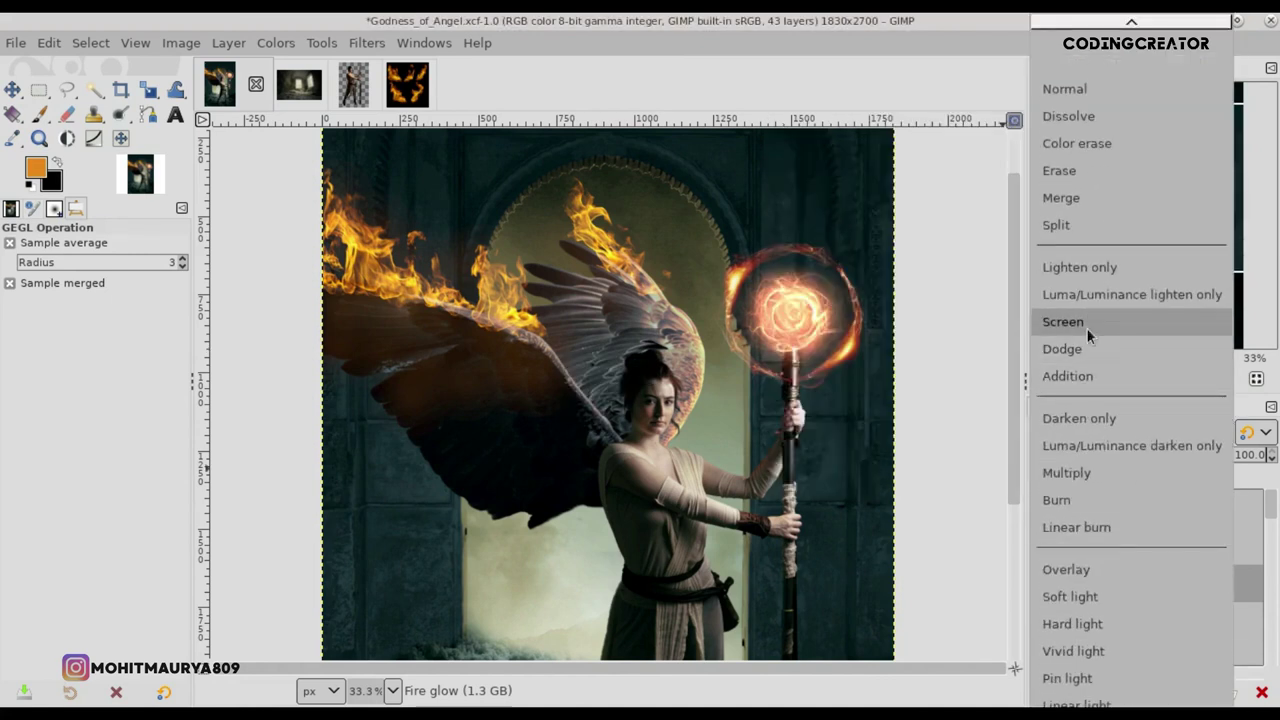
{"action": "left_click", "coordinate": [1087, 324]}
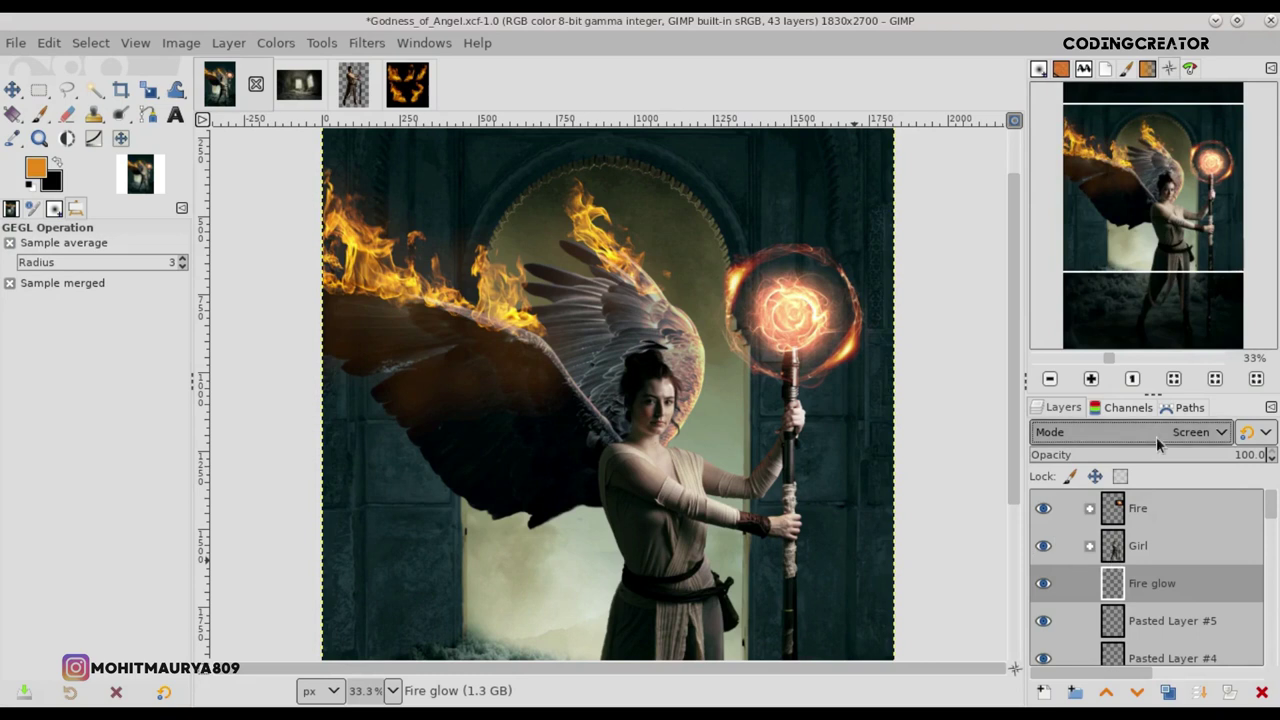
{"action": "left_click", "coordinate": [1156, 435]}
{"action": "left_click", "coordinate": [1133, 472]}
Step: Compare Overlay and Soft light on Fire glow, settling on Overlay
{"action": "left_click", "coordinate": [1147, 431]}
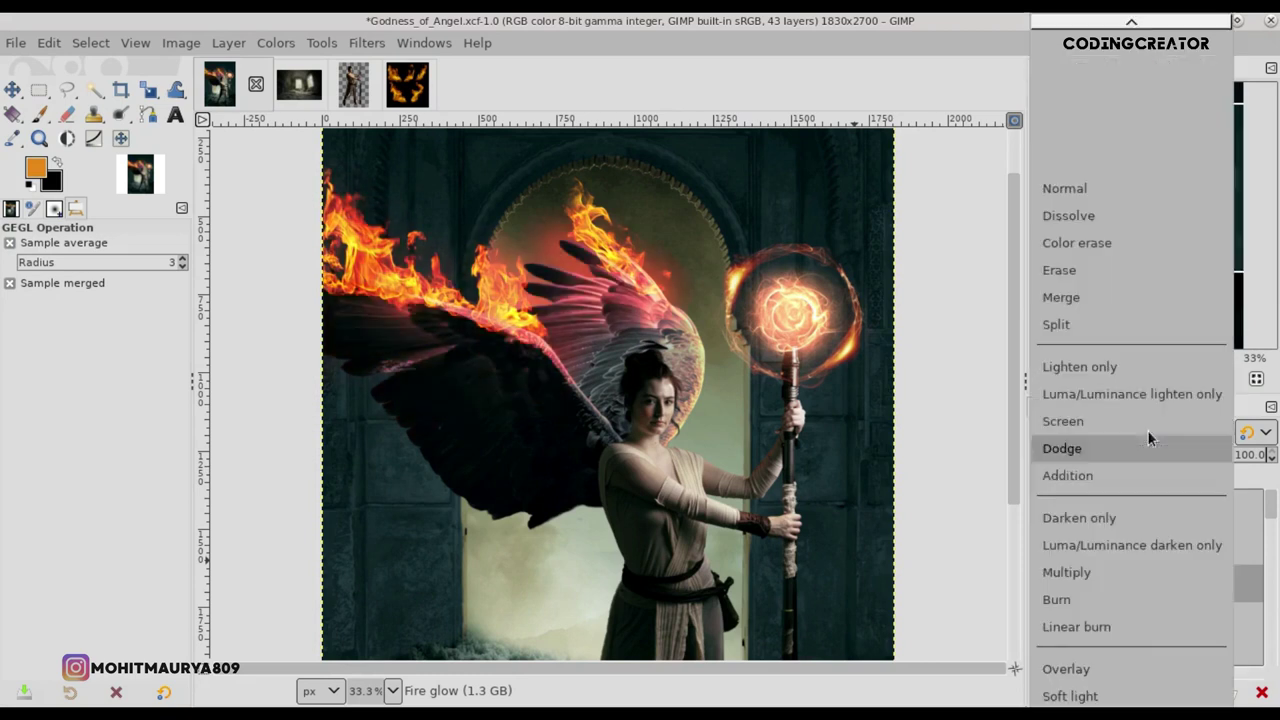
{"action": "left_click", "coordinate": [1125, 366]}
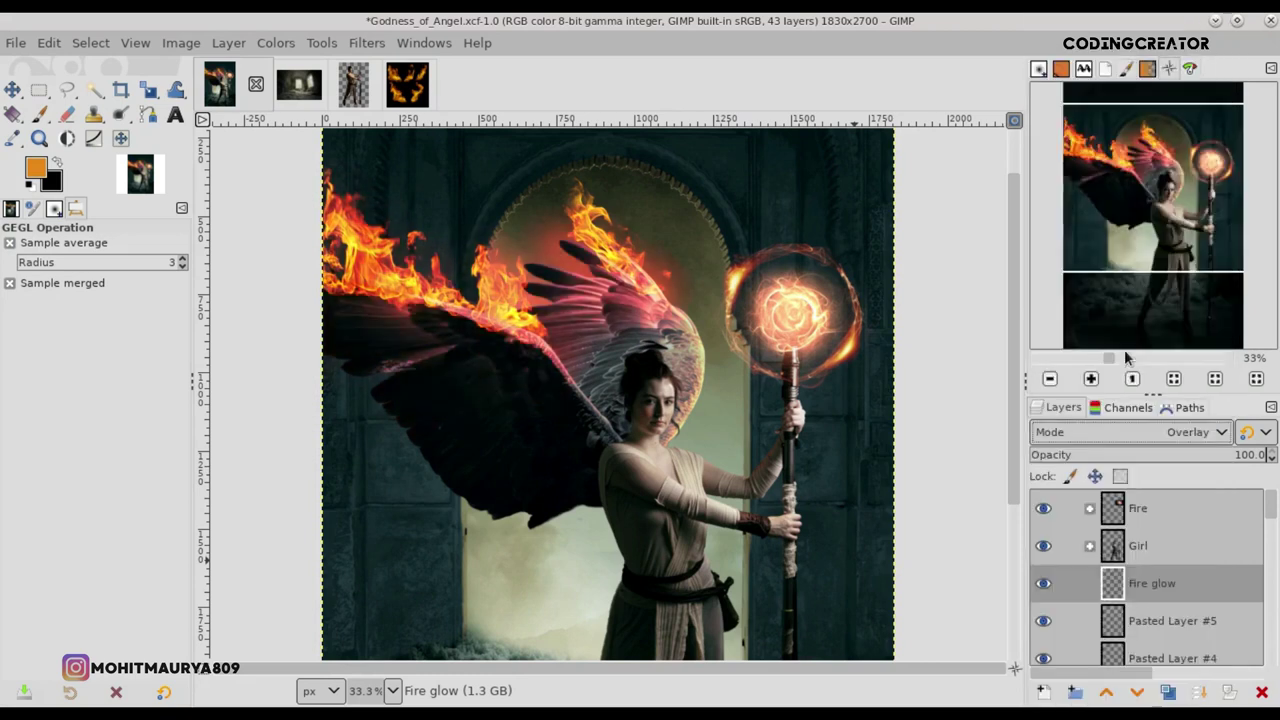
{"action": "left_click", "coordinate": [1123, 432]}
{"action": "left_click", "coordinate": [1107, 462]}
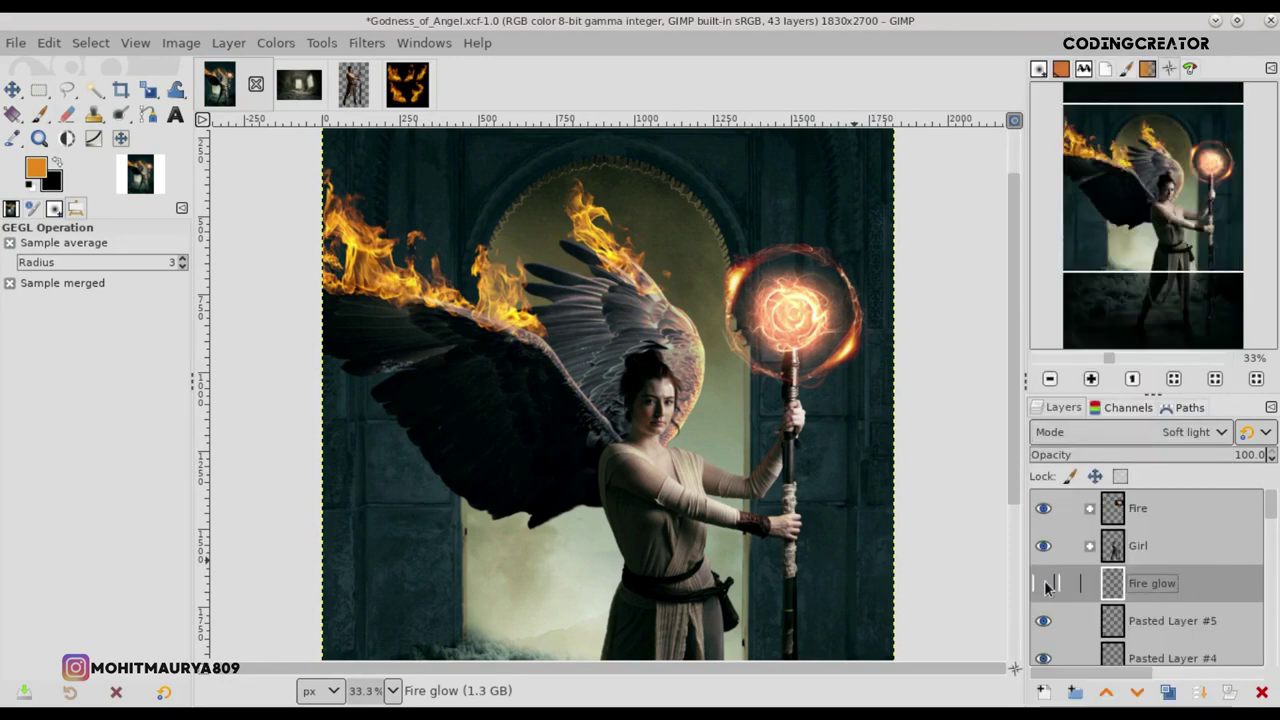
{"action": "left_click", "coordinate": [1140, 428]}
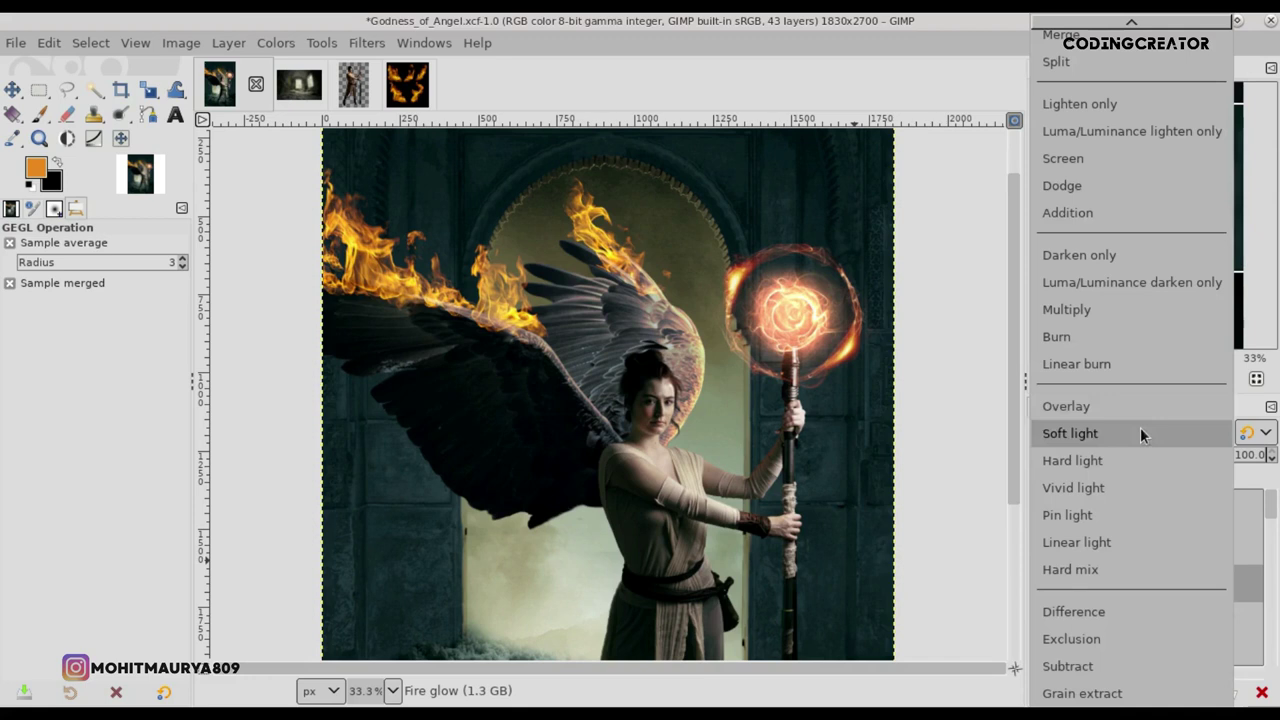
{"action": "left_click", "coordinate": [1115, 404]}
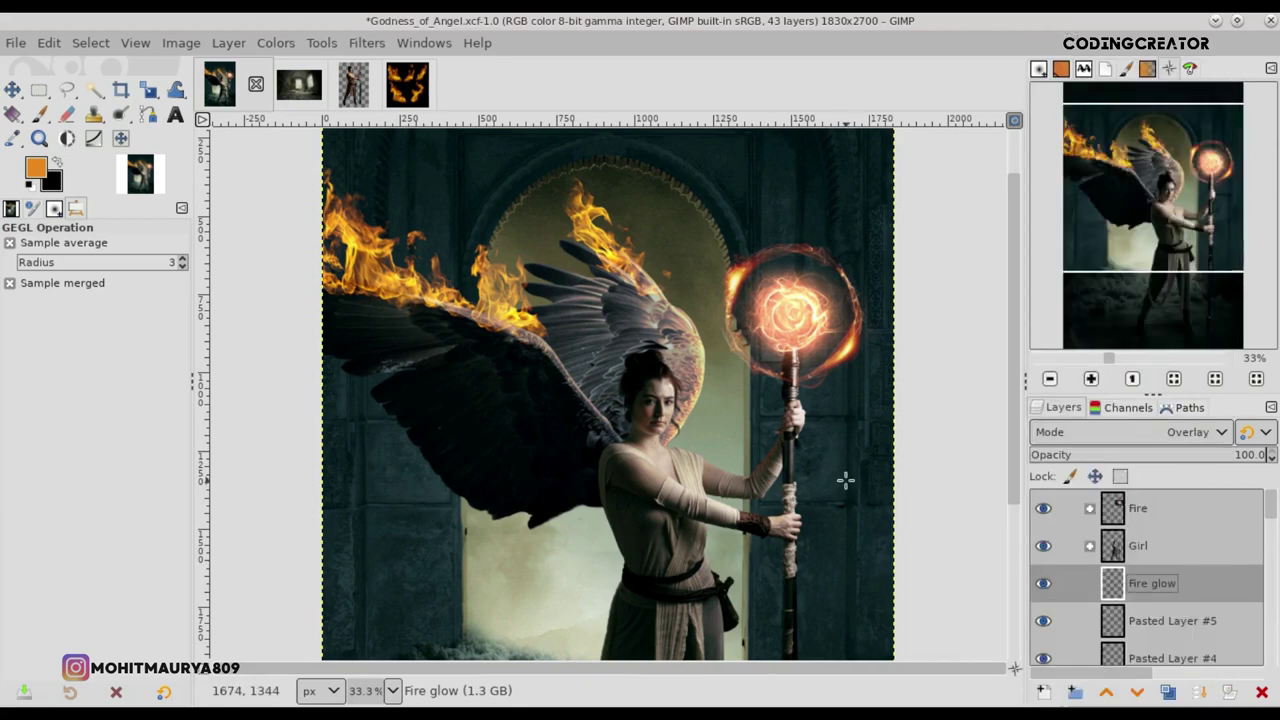
{"action": "scroll", "coordinate": [846, 480], "scroll_direction": "down", "scroll_amount": 1}
{"action": "scroll", "coordinate": [846, 480], "scroll_direction": "down", "scroll_amount": 1}
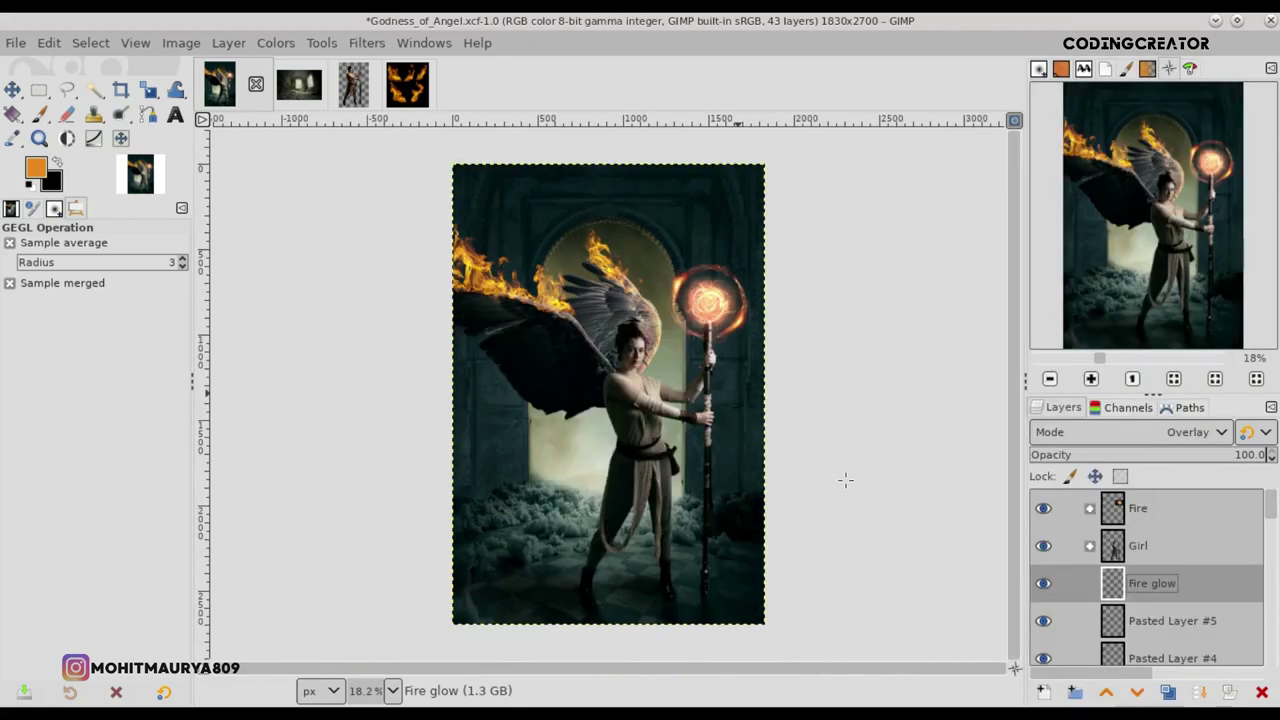
Step: Shift the hue of FireRing.png inside the Fire group with Hue-Saturation
{"action": "left_click", "coordinate": [16, 95]}
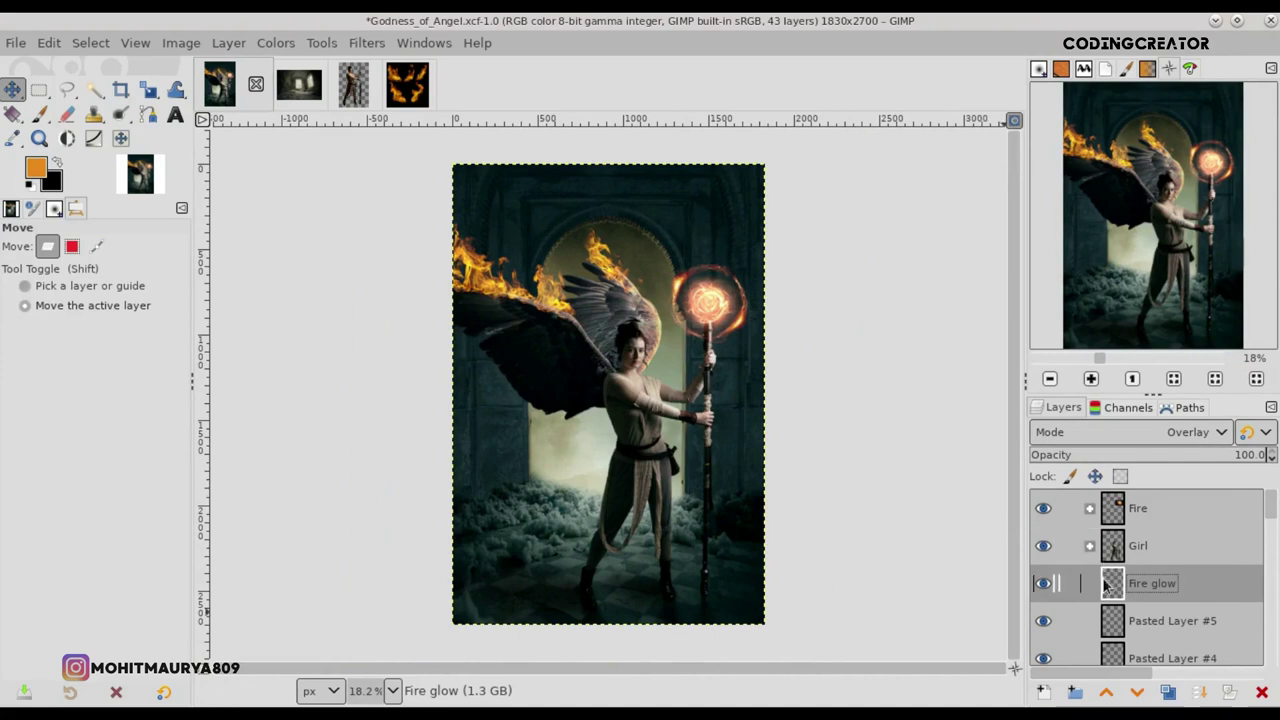
{"action": "left_click", "coordinate": [1113, 513]}
{"action": "left_click", "coordinate": [1170, 546]}
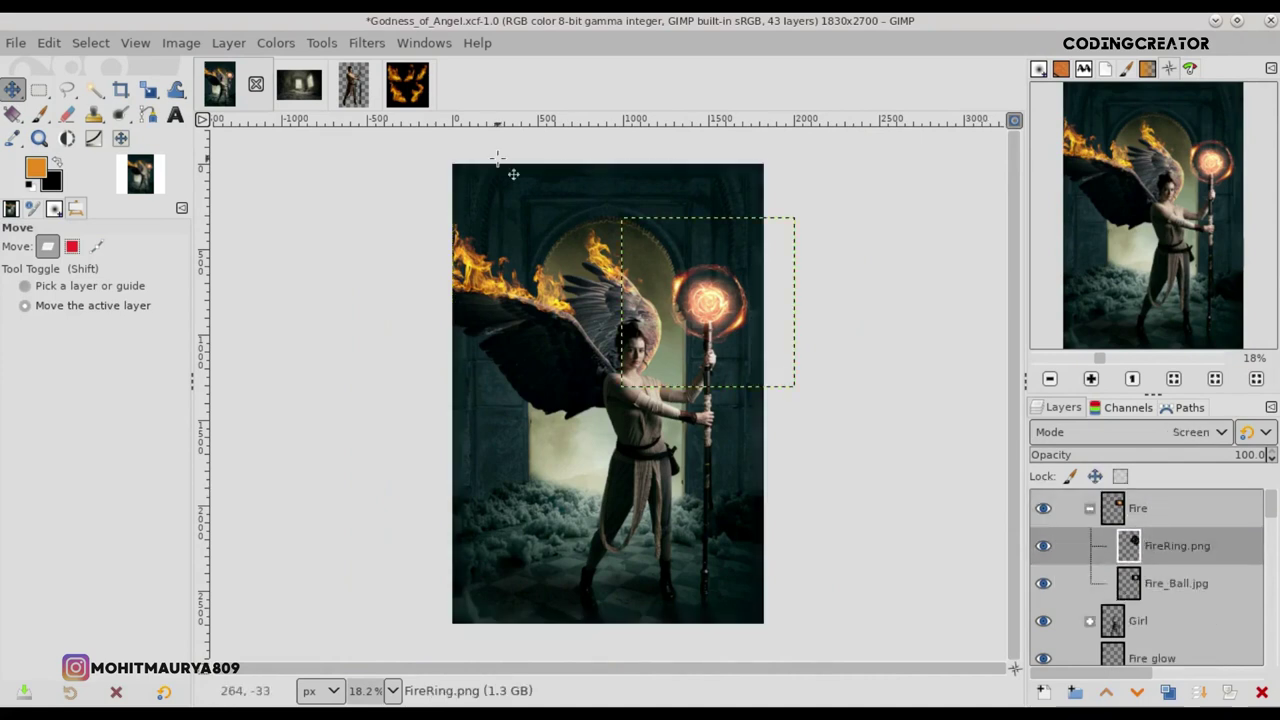
{"action": "left_click", "coordinate": [225, 47]}
{"action": "mouse_move", "coordinate": [275, 43]}
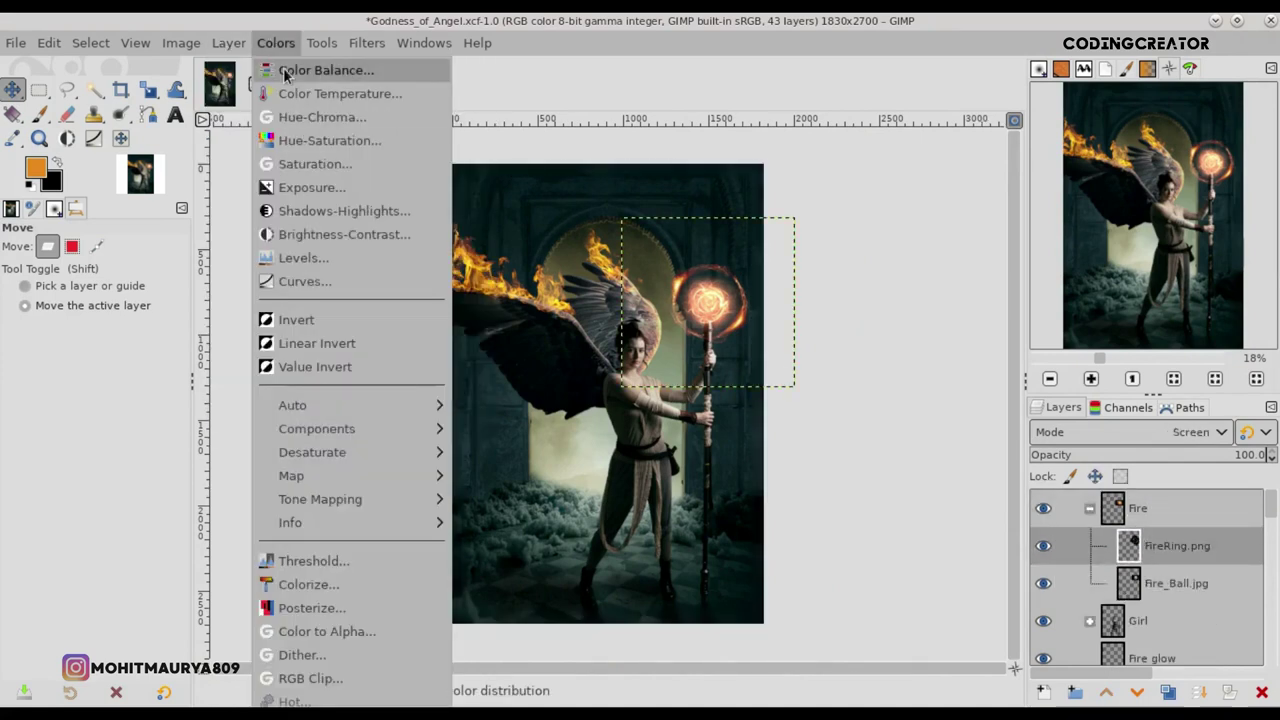
{"action": "left_click", "coordinate": [302, 145]}
{"action": "left_click", "coordinate": [950, 392]}
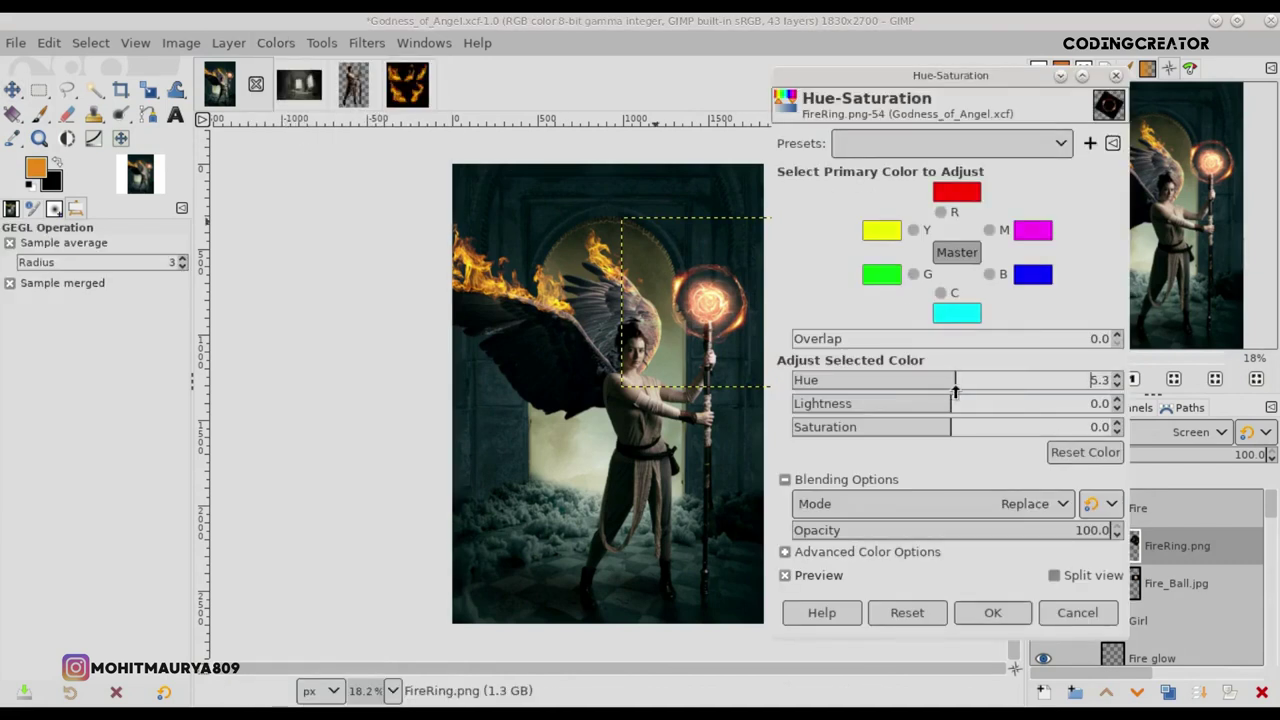
{"action": "left_click", "coordinate": [990, 613]}
Step: Recolour Fire_Ball.jpg to hue 10.6, lightness -19.4, saturation 26.5
{"action": "left_click", "coordinate": [1130, 585]}
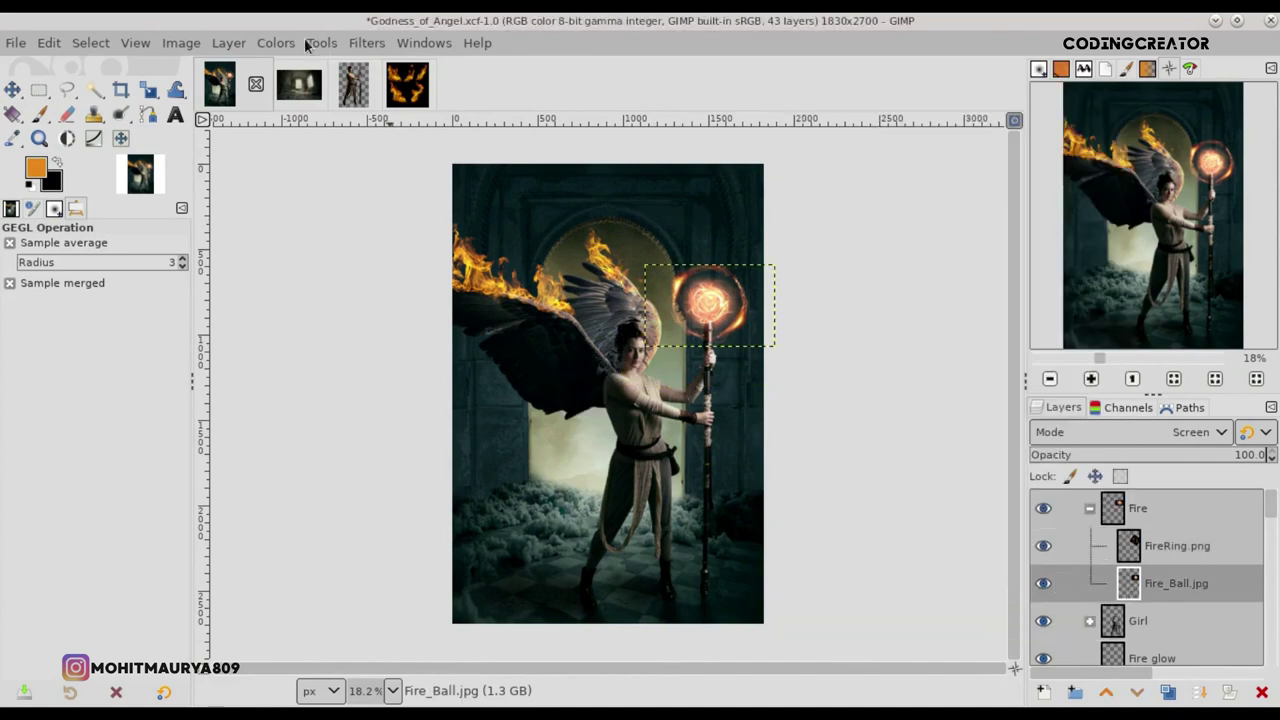
{"action": "left_click", "coordinate": [279, 43]}
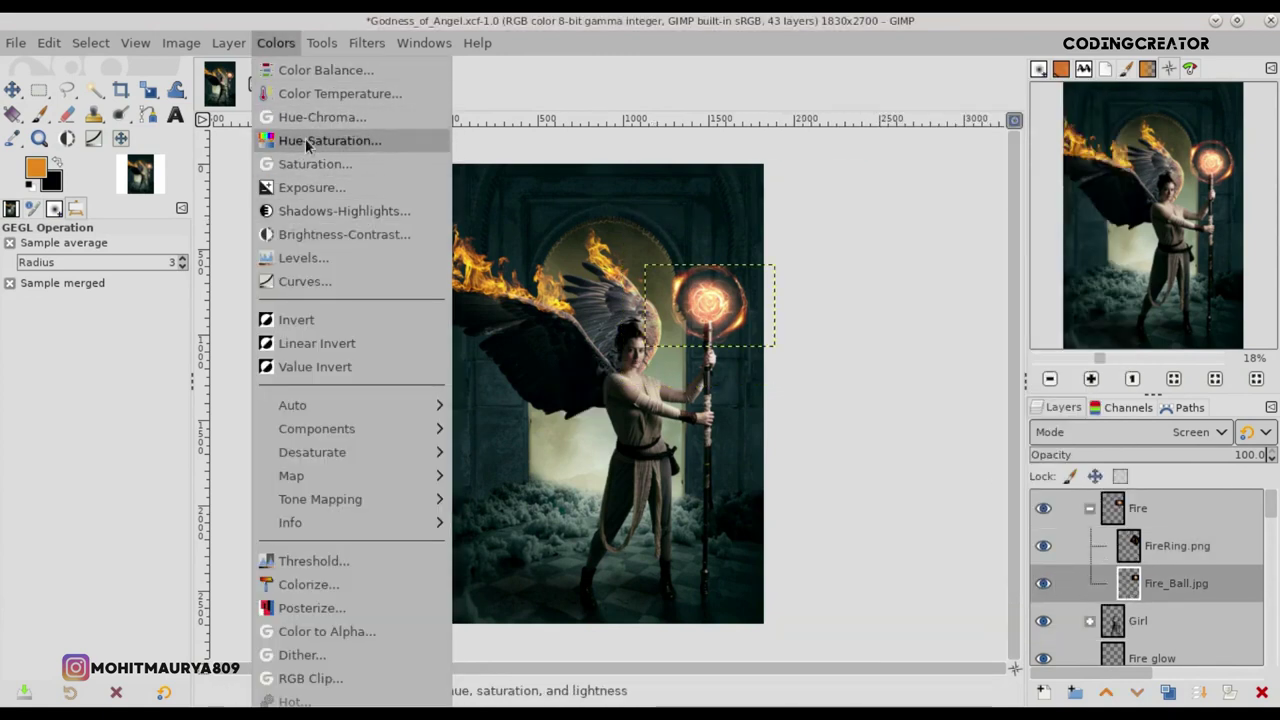
{"action": "left_click", "coordinate": [308, 141]}
{"action": "left_click_drag", "start_coordinate": [954, 380], "coordinate": [957, 380]}
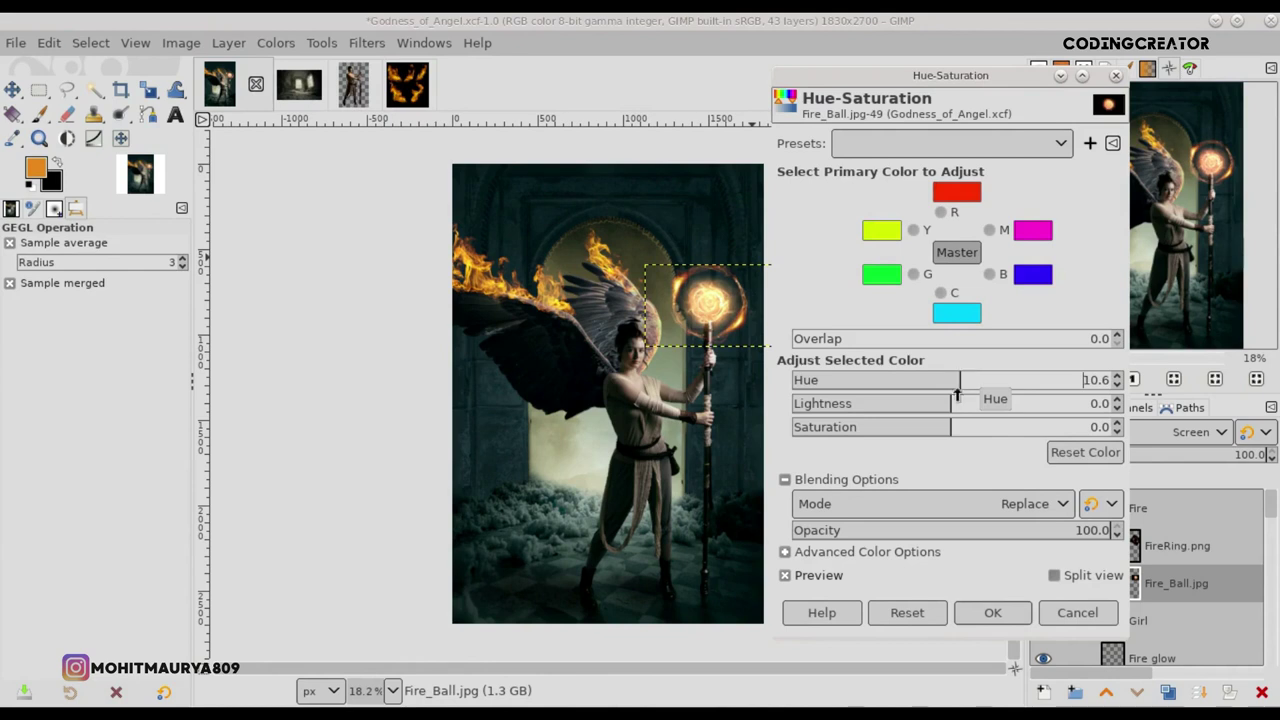
{"action": "mouse_move", "coordinate": [962, 404]}
{"action": "left_mouse_down"}
{"action": "mouse_move", "coordinate": [921, 408]}
{"action": "mouse_move", "coordinate": [954, 429]}
{"action": "left_mouse_up"}
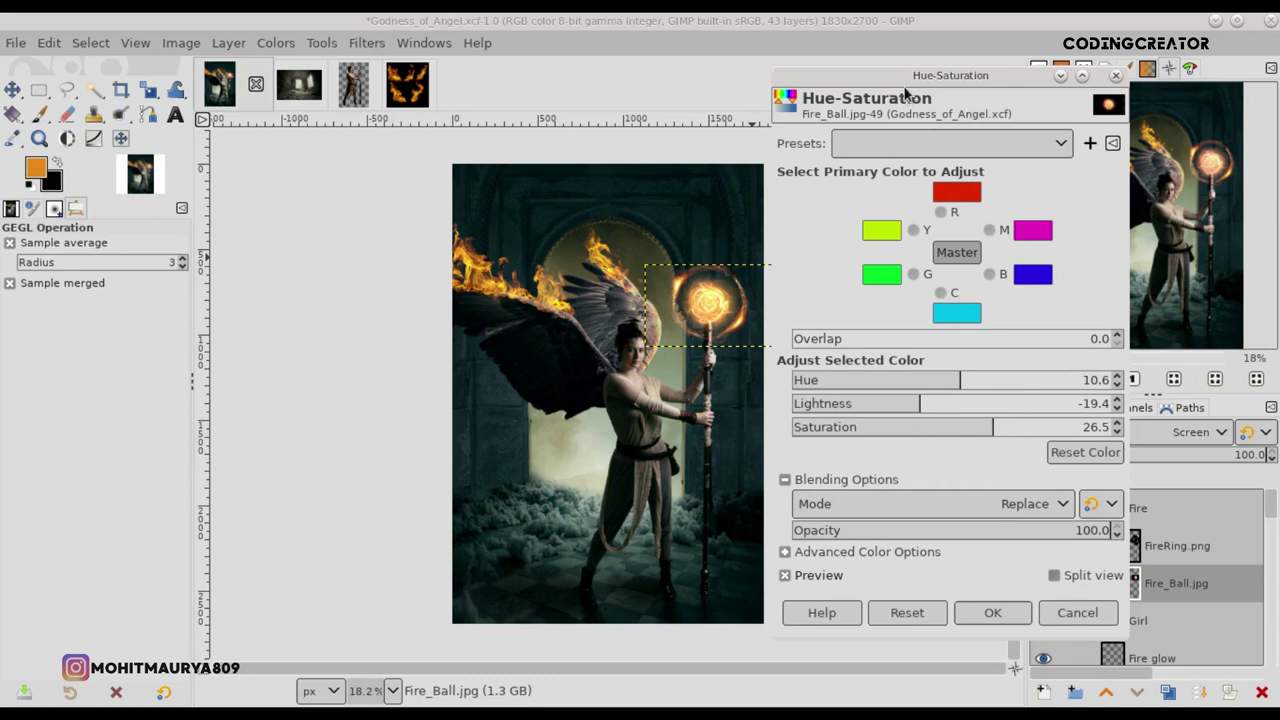
{"action": "left_click_drag", "start_coordinate": [904, 88], "coordinate": [985, 78]}
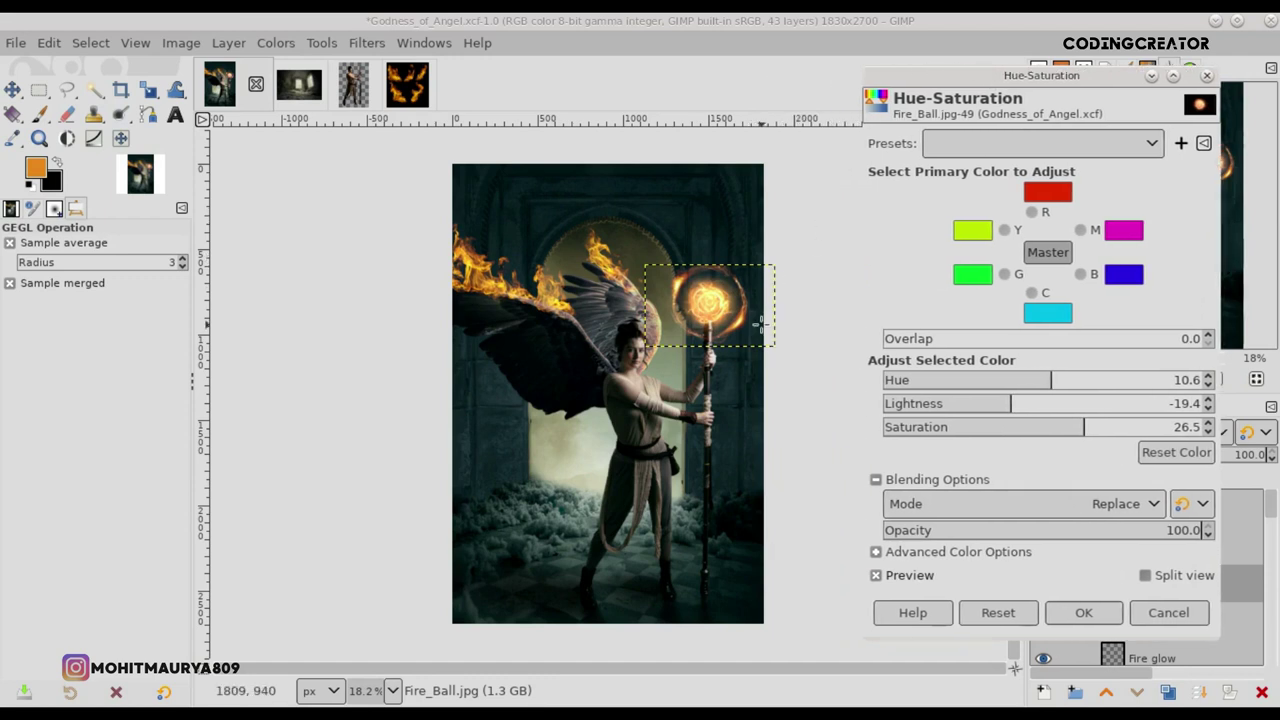
{"action": "left_click_drag", "start_coordinate": [937, 343], "coordinate": [1156, 348]}
{"action": "left_click_drag", "start_coordinate": [1074, 354], "coordinate": [880, 350]}
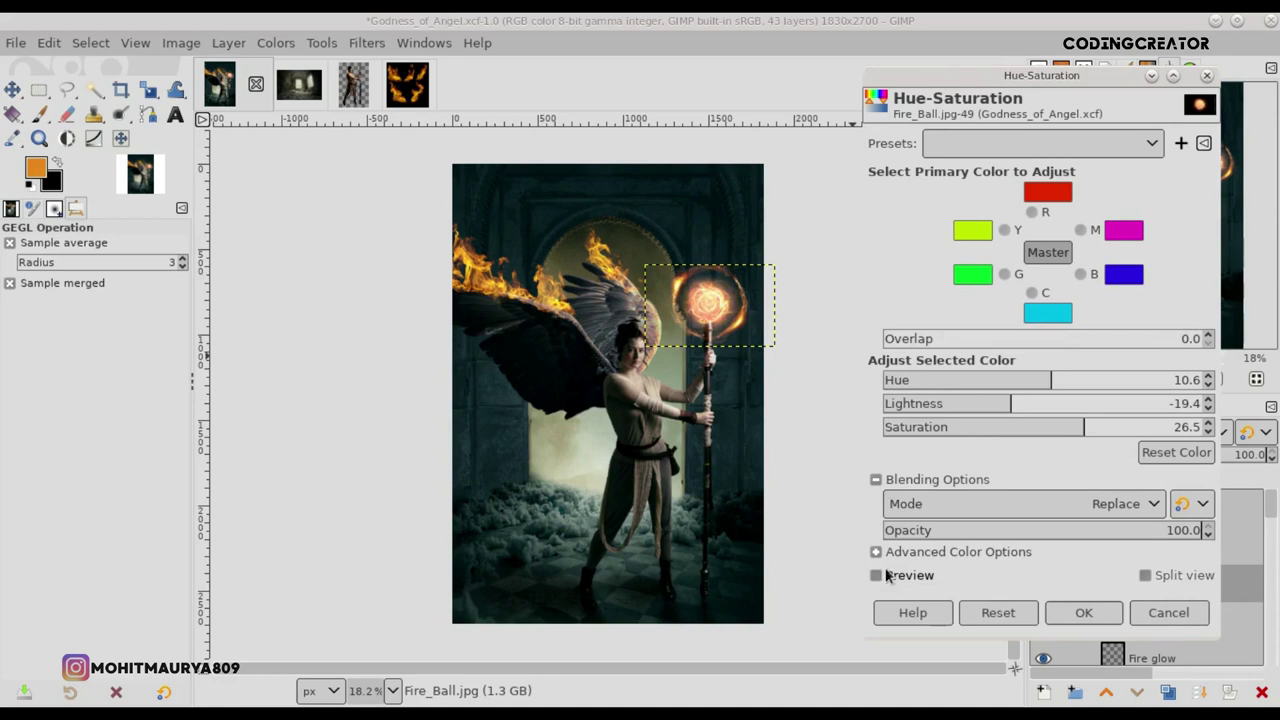
{"action": "left_click", "coordinate": [1083, 612]}
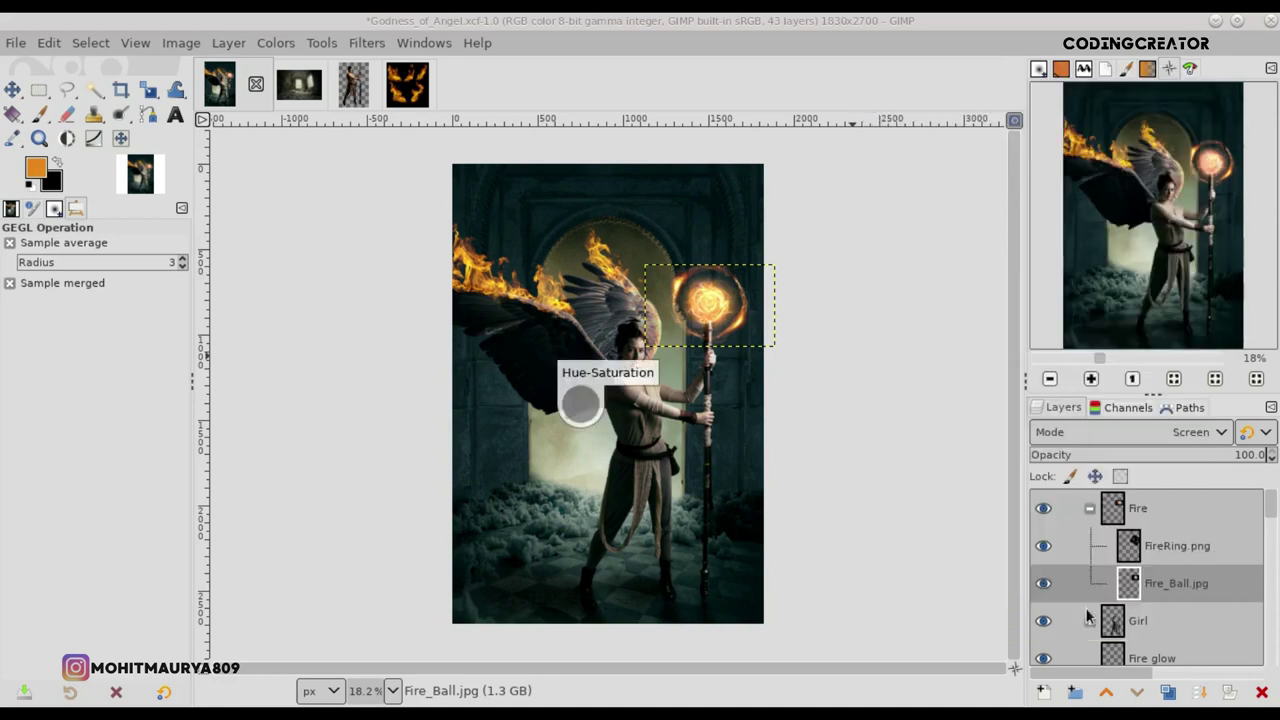
{"action": "left_click", "coordinate": [1090, 508]}
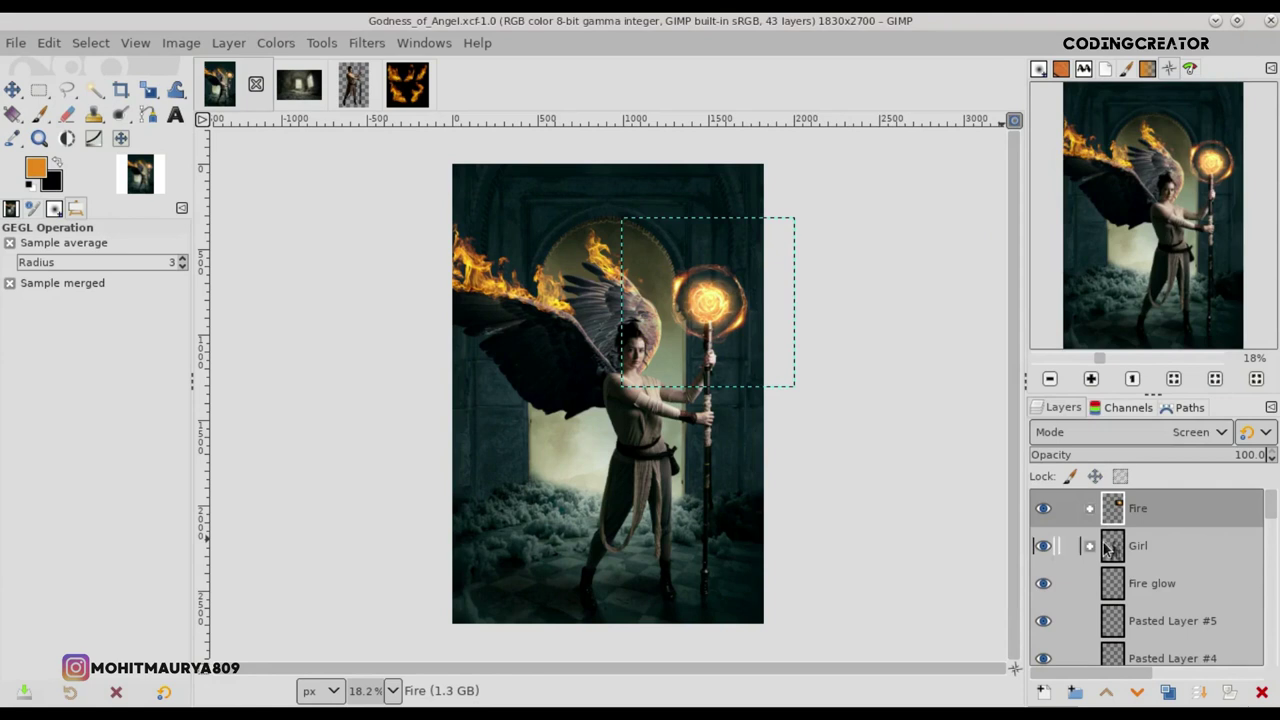
Step: Load the Girl layer's outline as a selection and add an empty layer just above Girl
{"action": "left_click", "coordinate": [1107, 548]}
{"action": "right_click", "coordinate": [1111, 546]}
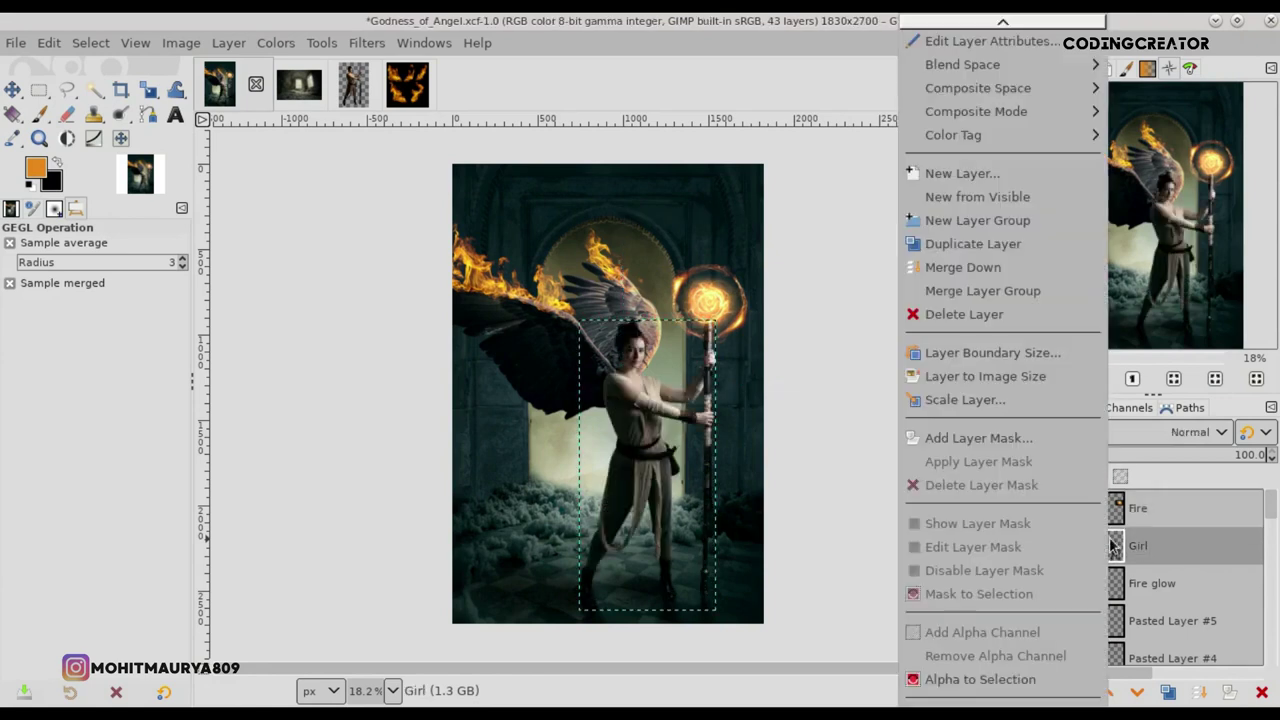
{"action": "left_click", "coordinate": [975, 679]}
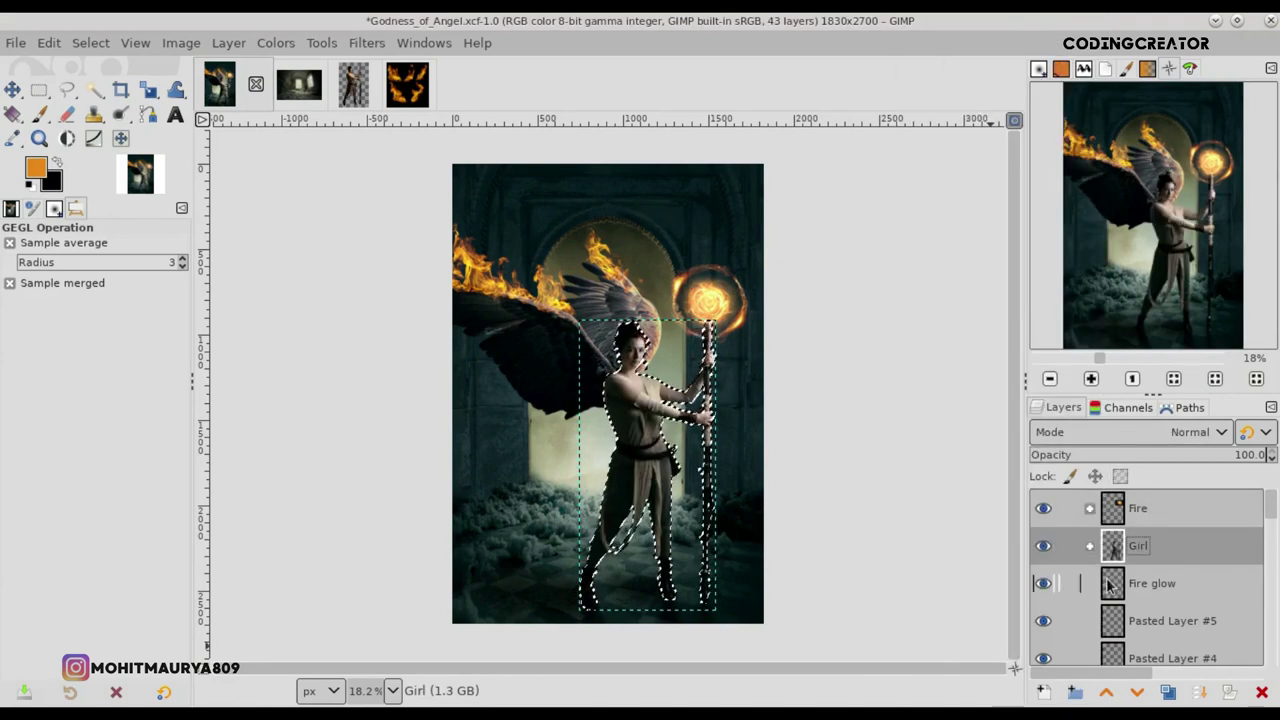
{"action": "left_click", "coordinate": [1107, 585]}
{"action": "left_click", "coordinate": [1043, 692]}
{"action": "left_click", "coordinate": [1137, 680]}
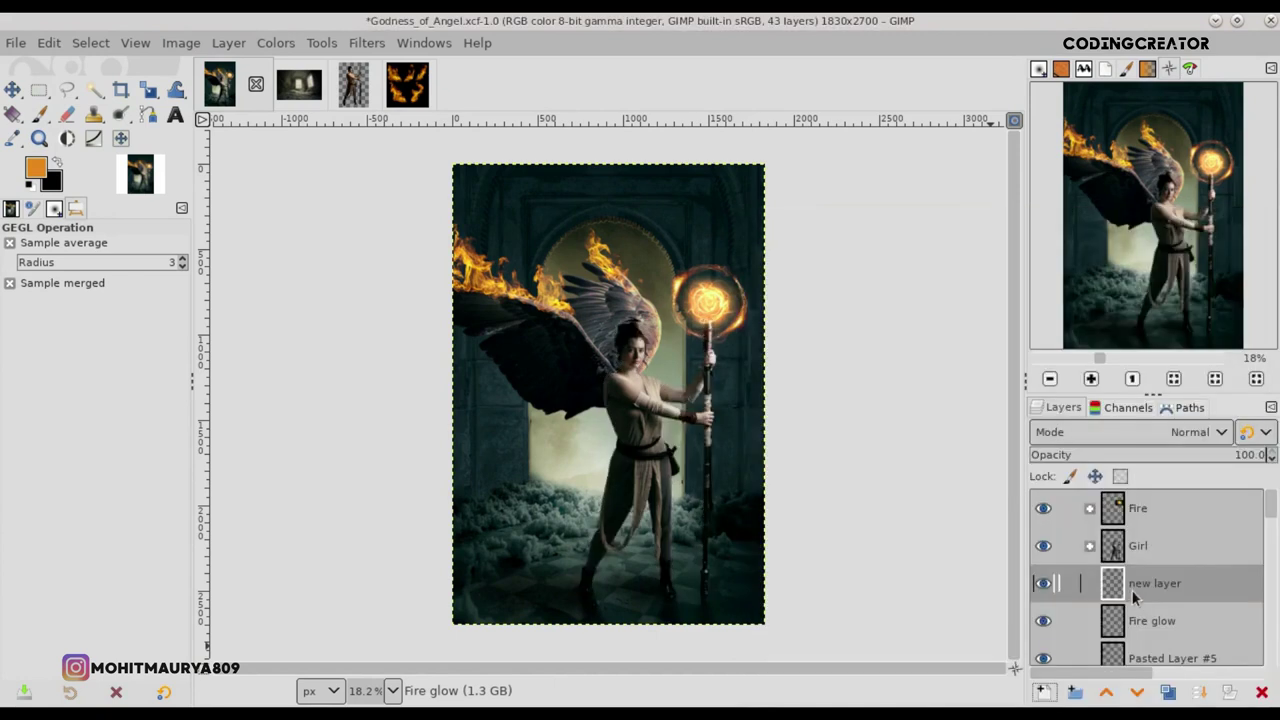
{"action": "left_click_drag", "start_coordinate": [1133, 590], "coordinate": [1135, 545]}
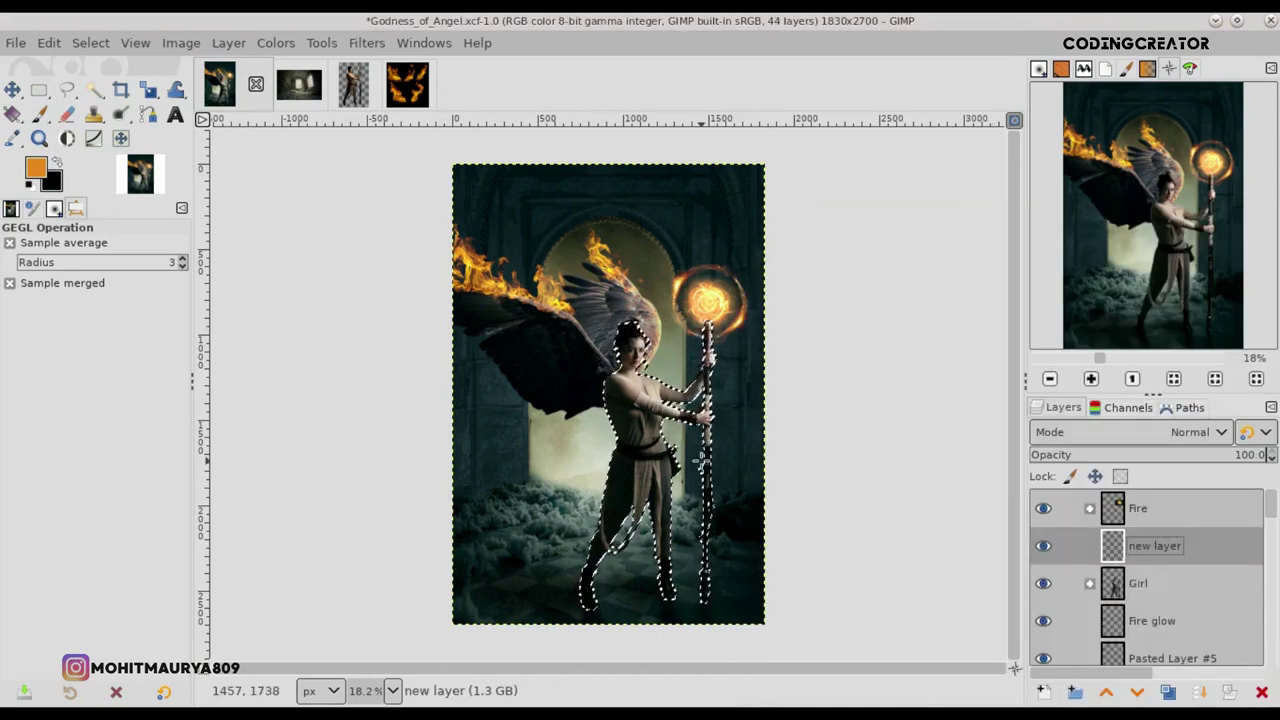
Step: Set the new layer's blend mode to Overlay
{"action": "scroll", "coordinate": [697, 460], "scroll_direction": "up", "scroll_amount": 2, "text": "ctrl"}
{"action": "scroll", "coordinate": [697, 460], "scroll_direction": "up", "scroll_amount": 2, "text": "ctrl"}
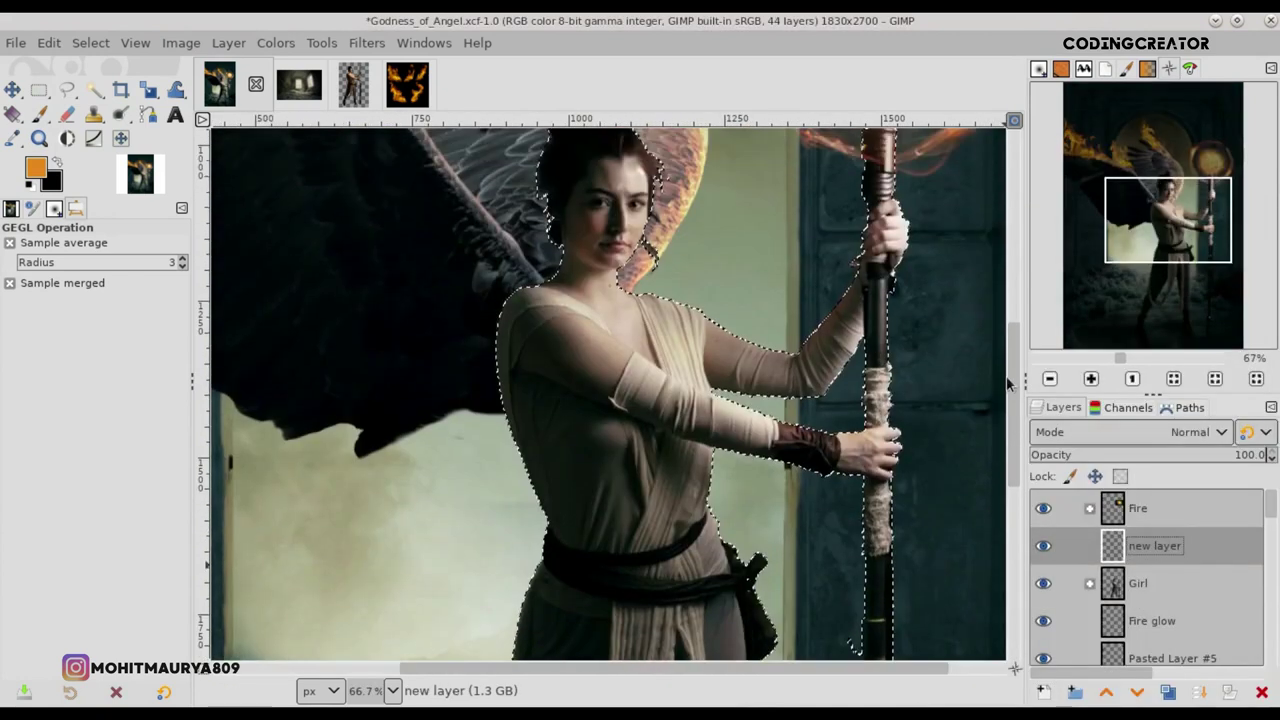
{"action": "scroll", "coordinate": [1005, 380], "scroll_direction": "down", "scroll_amount": 3}
{"action": "scroll", "coordinate": [1005, 380], "scroll_direction": "down", "scroll_amount": 3}
{"action": "scroll", "coordinate": [1000, 375], "scroll_direction": "up", "scroll_amount": 3}
{"action": "scroll", "coordinate": [997, 370], "scroll_direction": "up", "scroll_amount": 3}
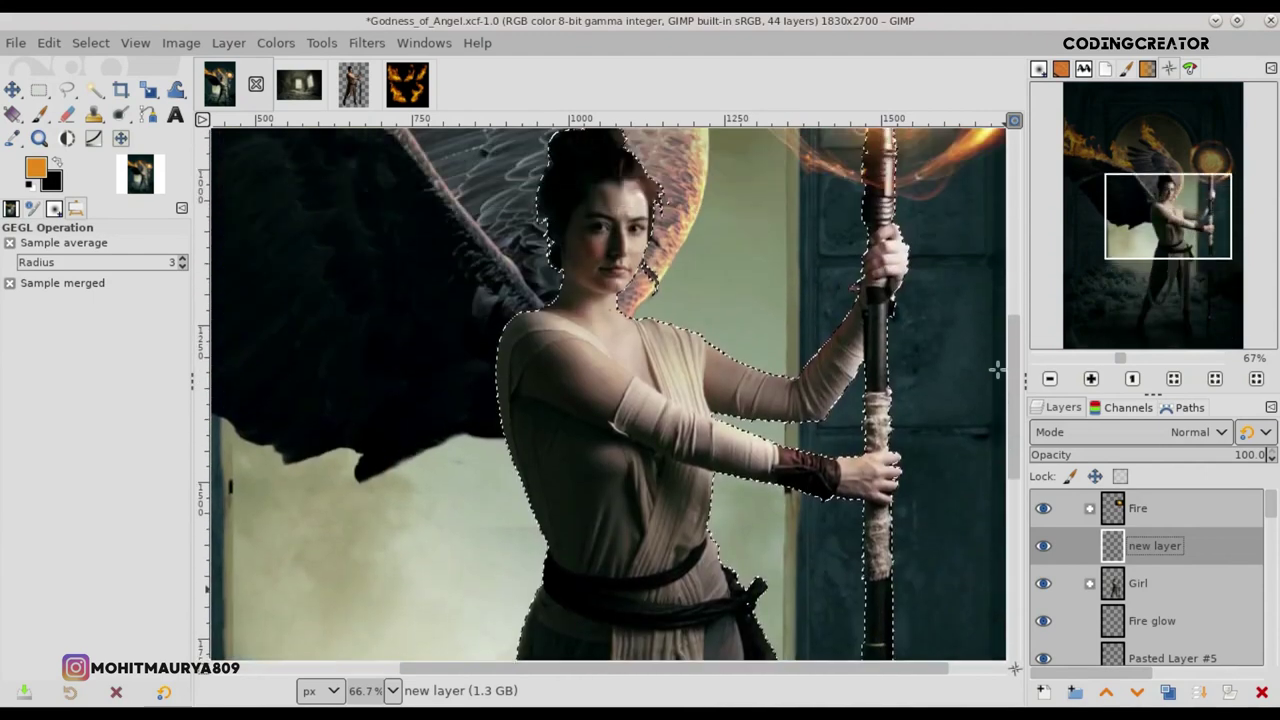
{"action": "left_click", "coordinate": [1180, 432]}
{"action": "scroll", "coordinate": [1090, 500], "scroll_direction": "down", "scroll_amount": 5}
{"action": "left_click", "coordinate": [1095, 498]}
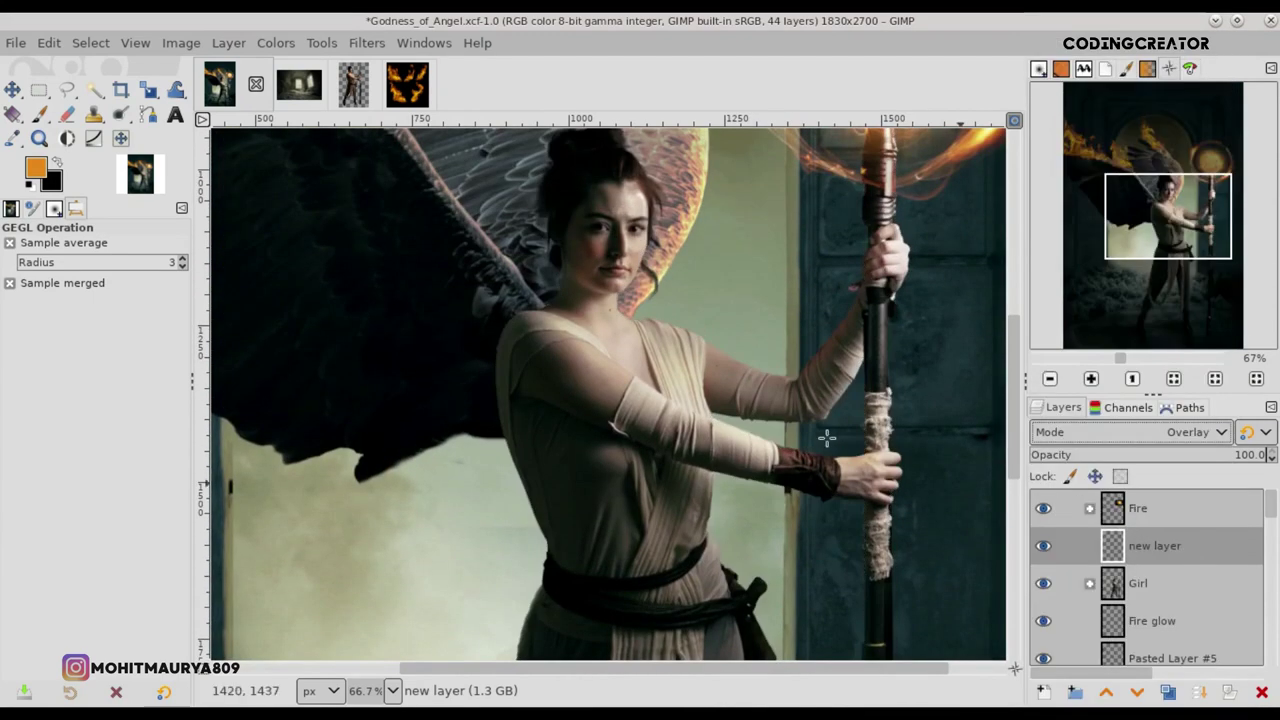
Step: Make a recently used red-orange the foreground colour and pick the Paintbrush
{"action": "left_click", "coordinate": [35, 170]}
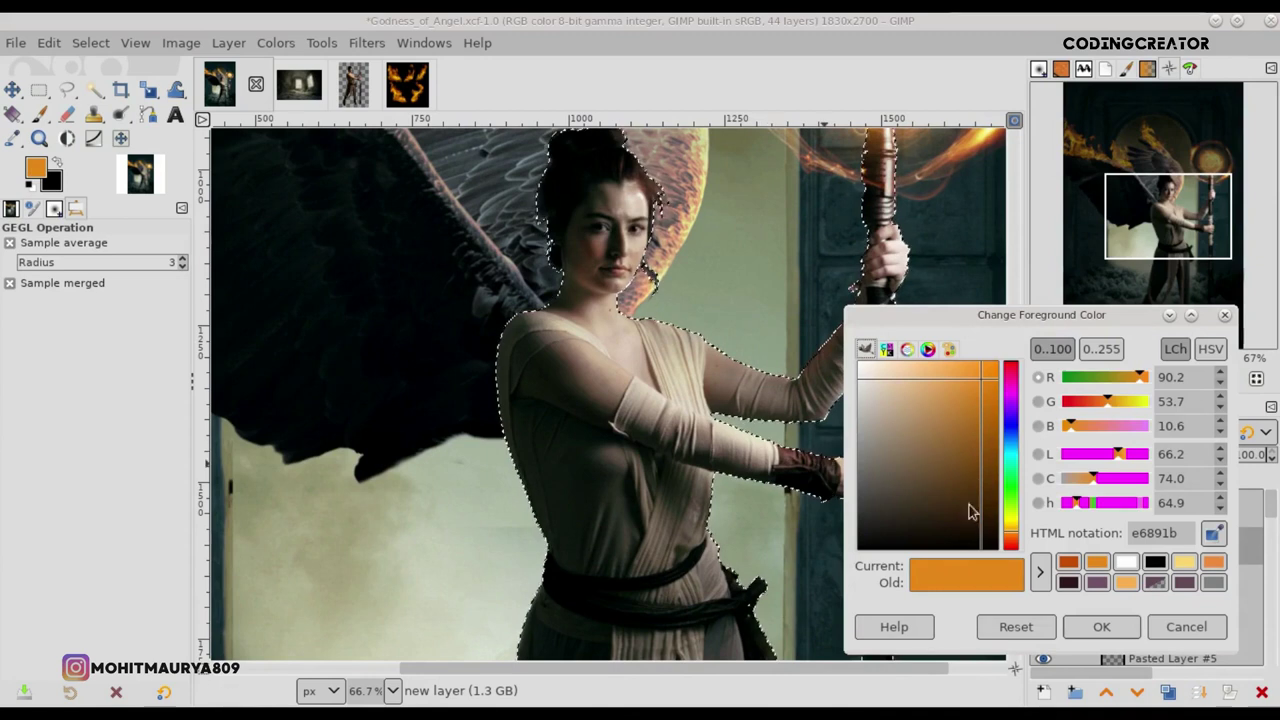
{"action": "left_click", "coordinate": [1066, 566]}
{"action": "left_click", "coordinate": [1101, 626]}
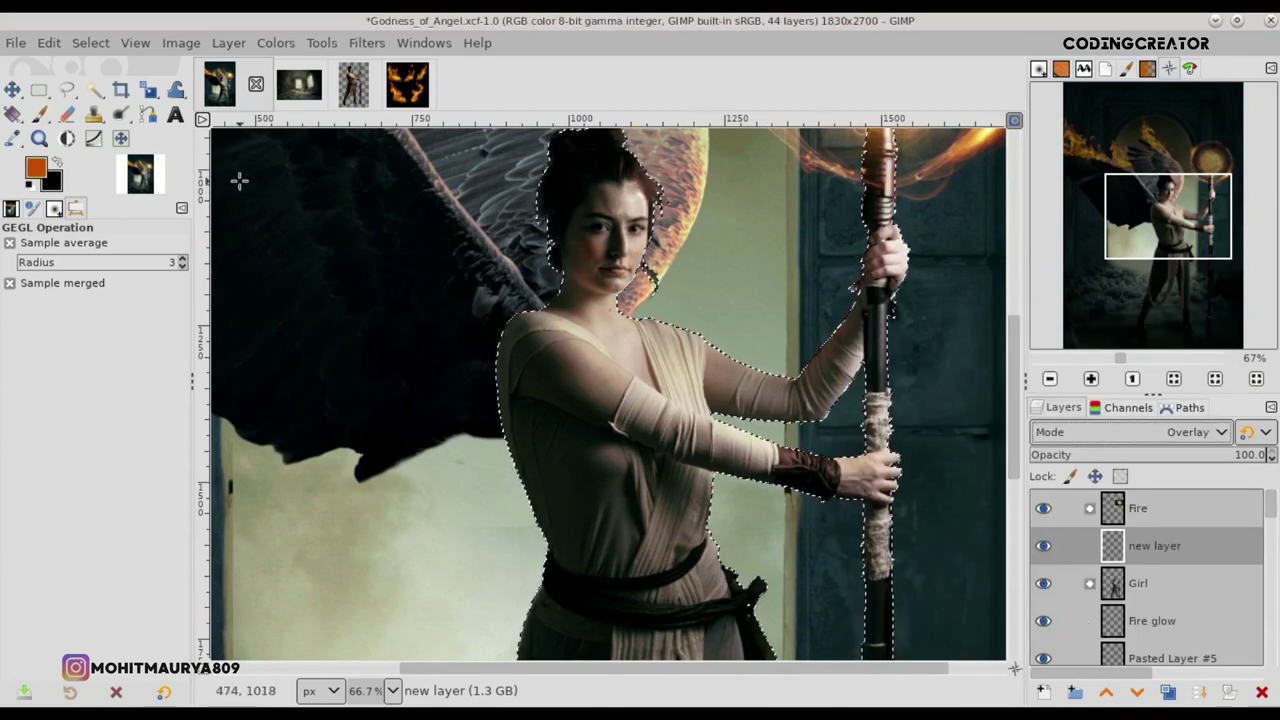
{"action": "left_click", "coordinate": [40, 117]}
Step: With a 240-size, 100-opacity brush, paint orange over the girl's shoulder, chest and leg
{"action": "left_click_drag", "start_coordinate": [30, 276], "coordinate": [222, 288]}
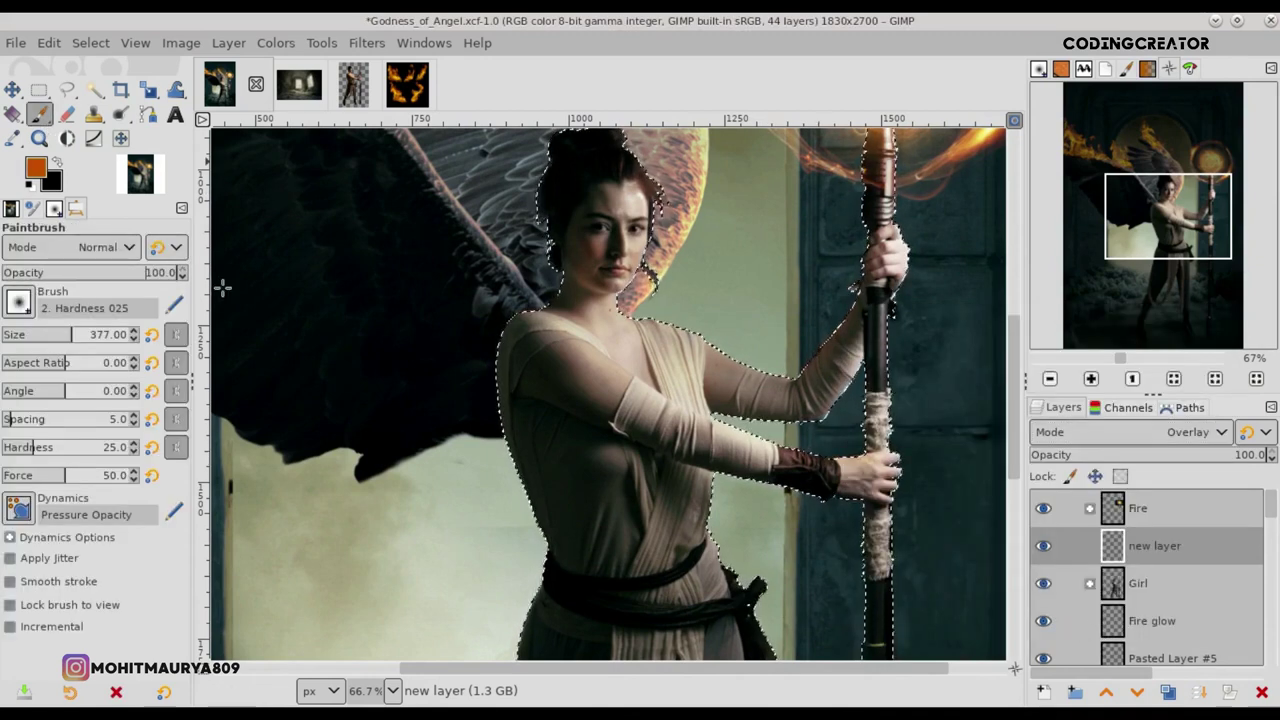
{"action": "mouse_move", "coordinate": [40, 340]}
{"action": "left_mouse_down"}
{"action": "mouse_move", "coordinate": [28, 340]}
{"action": "mouse_move", "coordinate": [55, 338]}
{"action": "left_mouse_up"}
{"action": "mouse_move", "coordinate": [480, 391]}
{"action": "left_mouse_down"}
{"action": "mouse_move", "coordinate": [545, 355]}
{"action": "mouse_move", "coordinate": [768, 468]}
{"action": "left_mouse_up"}
{"action": "left_click_drag", "start_coordinate": [818, 415], "coordinate": [740, 375]}
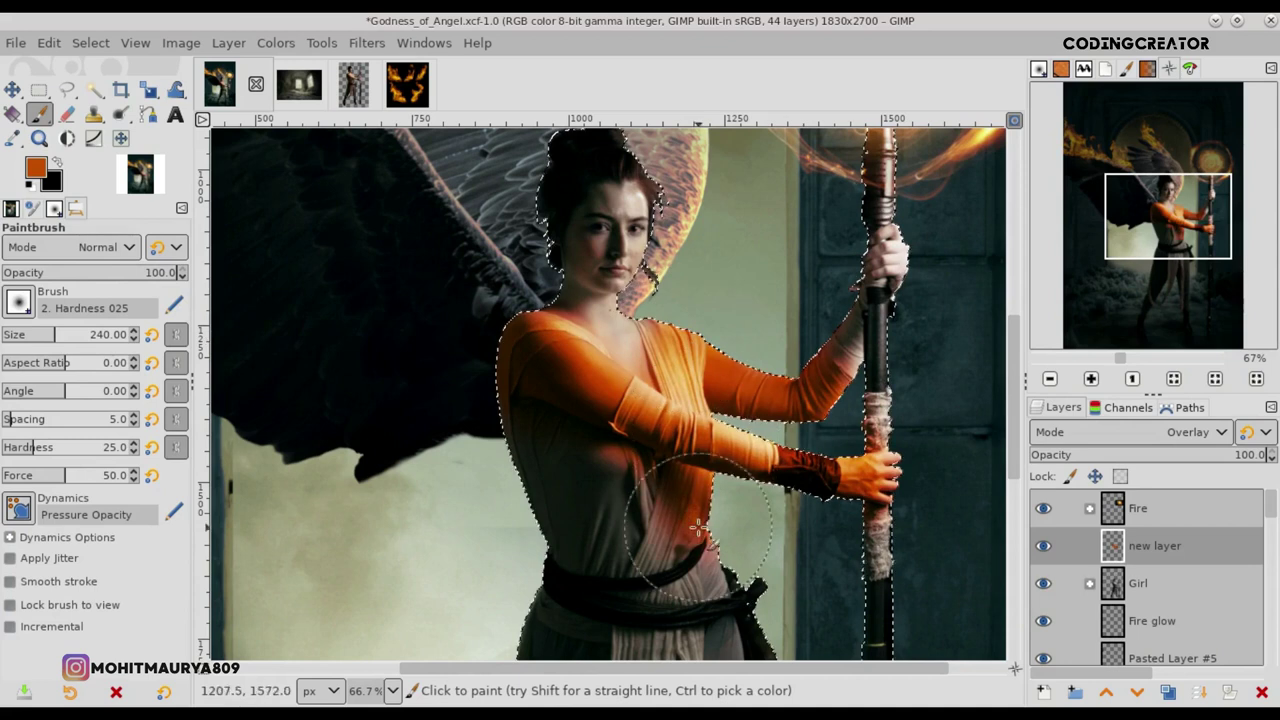
{"action": "scroll", "coordinate": [760, 380], "scroll_direction": "down", "scroll_amount": 2}
{"action": "left_click_drag", "start_coordinate": [586, 363], "coordinate": [650, 530]}
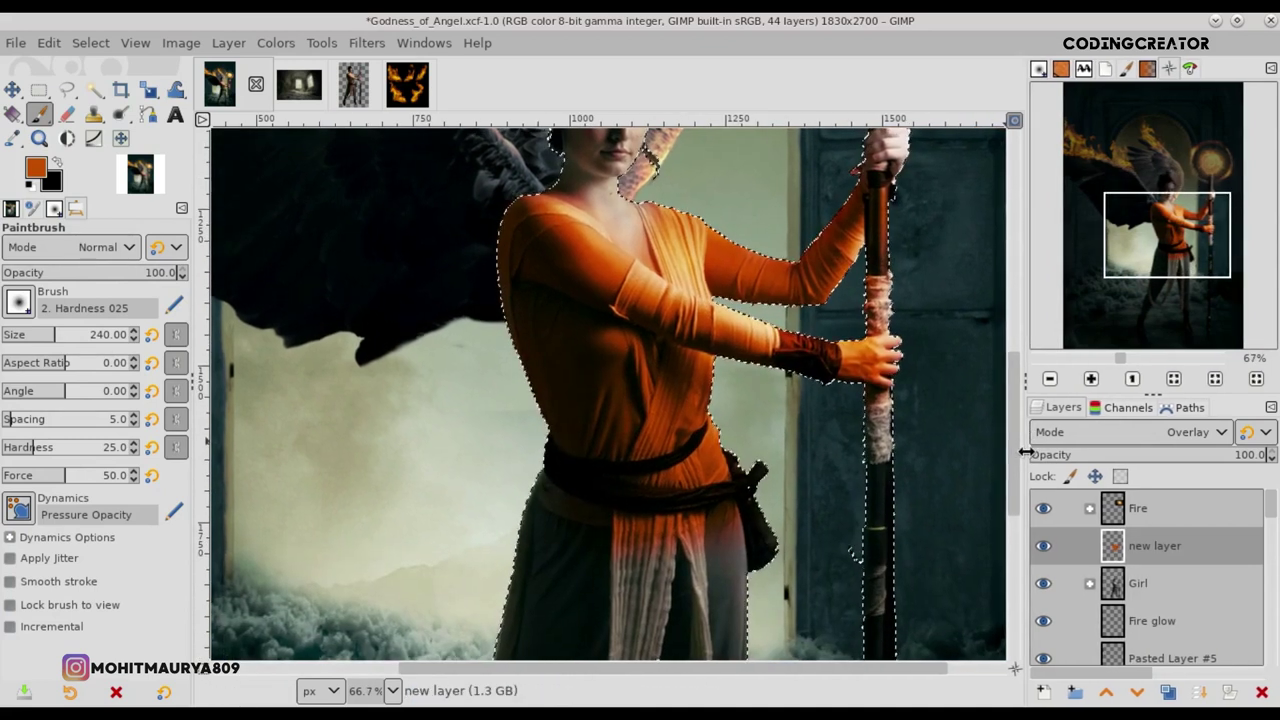
{"action": "left_click_drag", "start_coordinate": [1014, 451], "coordinate": [1015, 532]}
{"action": "mouse_move", "coordinate": [594, 371]}
{"action": "left_mouse_down"}
{"action": "mouse_move", "coordinate": [736, 313]}
{"action": "mouse_move", "coordinate": [505, 462]}
{"action": "left_mouse_up"}
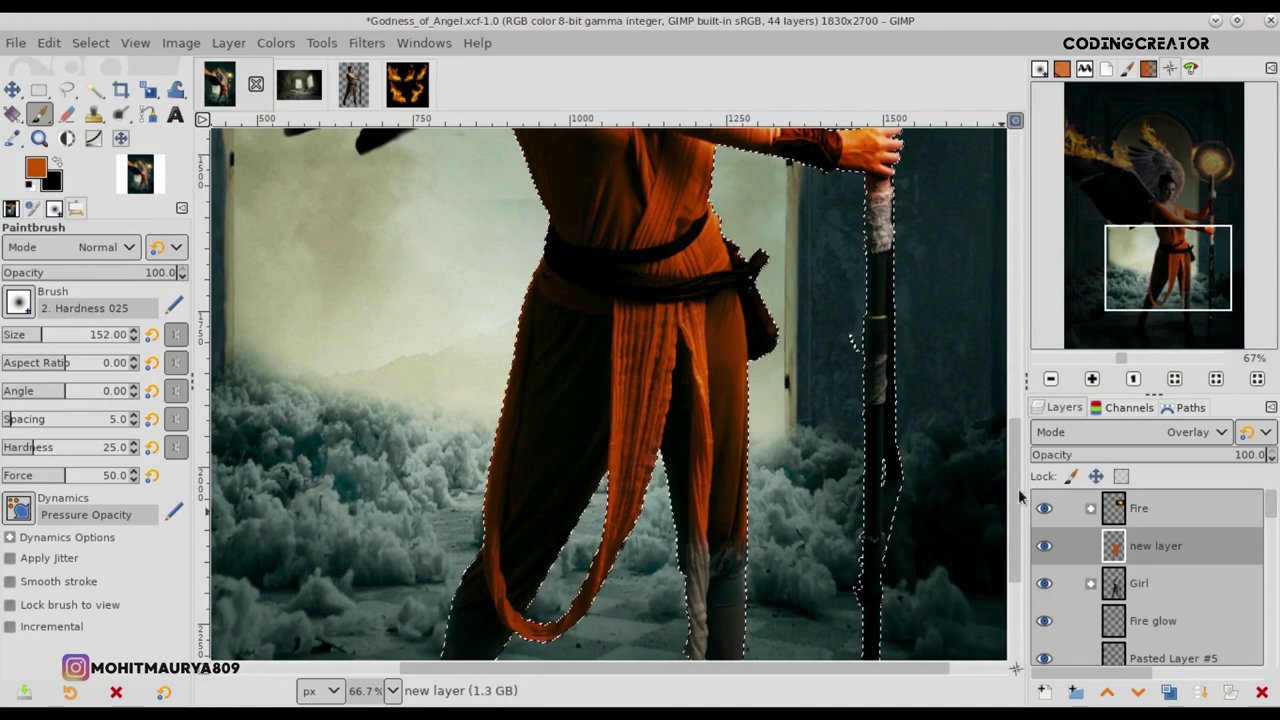
Step: Add more orange glow from the shoulder to the neck and along the upper arm and chest
{"action": "scroll", "coordinate": [545, 480], "scroll_direction": "down", "scroll_amount": 5}
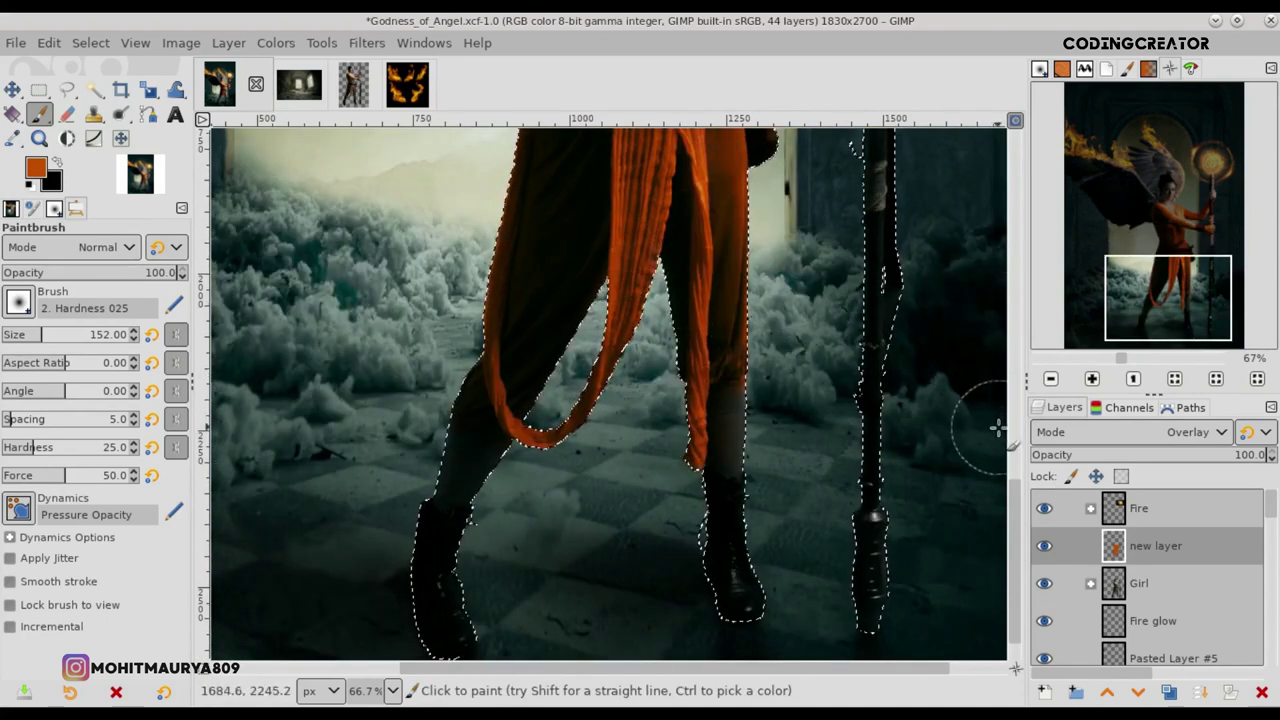
{"action": "scroll", "coordinate": [1003, 390], "scroll_direction": "up", "scroll_amount": 10}
{"action": "scroll", "coordinate": [1003, 390], "scroll_direction": "up", "scroll_amount": 1}
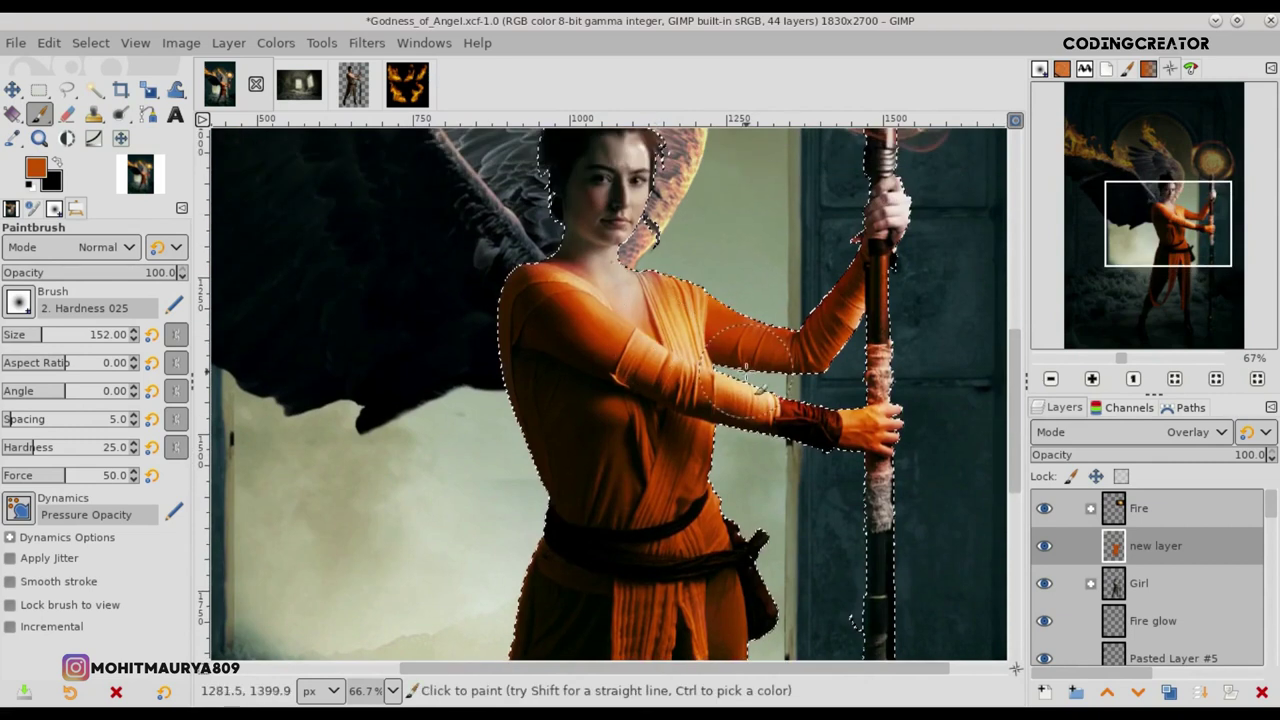
{"action": "mouse_move", "coordinate": [530, 302]}
{"action": "left_mouse_down"}
{"action": "mouse_move", "coordinate": [584, 289]}
{"action": "mouse_move", "coordinate": [586, 426]}
{"action": "mouse_move", "coordinate": [514, 366]}
{"action": "left_mouse_up"}
{"action": "left_click_drag", "start_coordinate": [753, 324], "coordinate": [683, 281]}
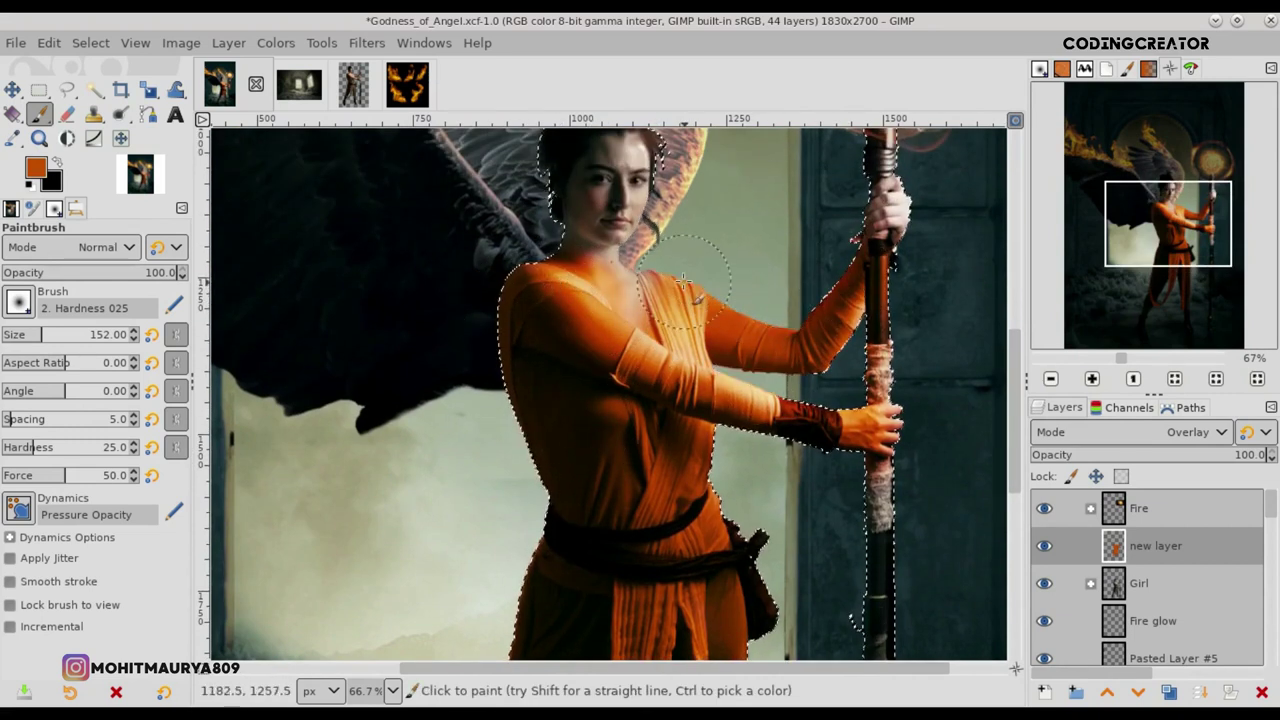
{"action": "left_click_drag", "start_coordinate": [1017, 420], "coordinate": [1017, 512]}
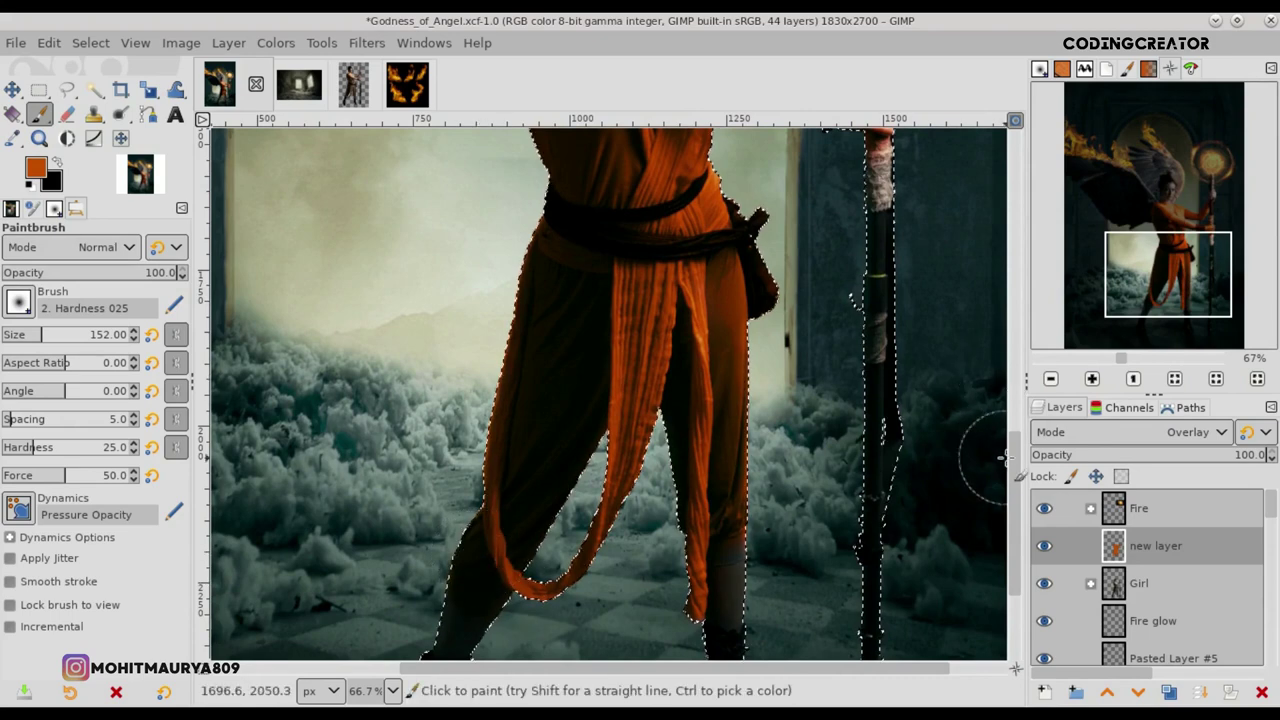
{"action": "left_click_drag", "start_coordinate": [1012, 470], "coordinate": [1013, 545]}
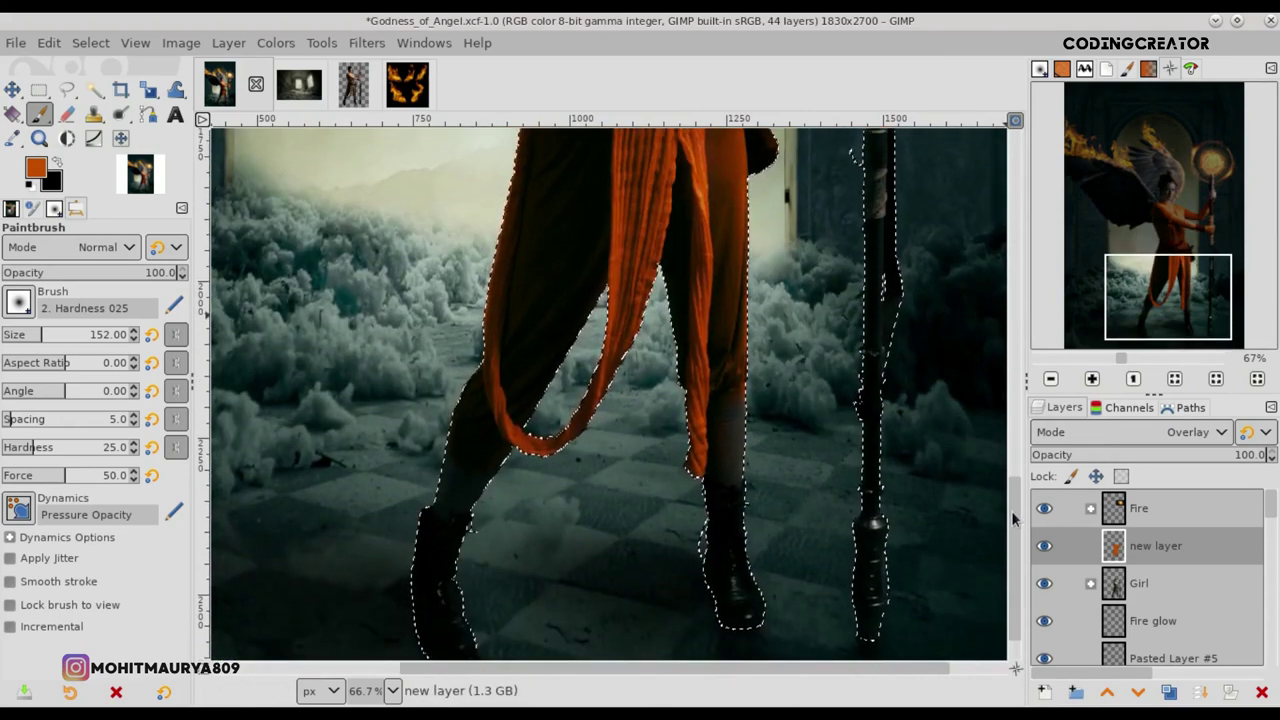
Step: Add an empty layer, new layer #1, above the painted layer
{"action": "left_click", "coordinate": [1044, 692]}
{"action": "left_click", "coordinate": [1105, 680]}
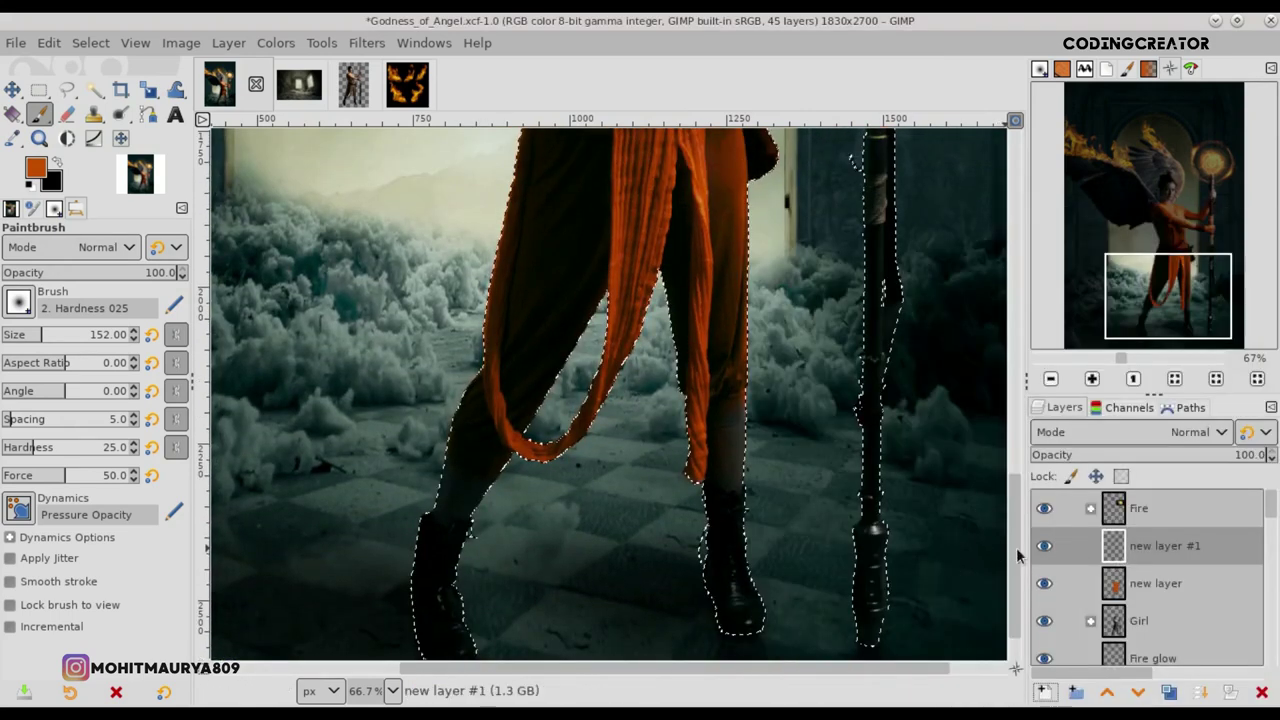
{"action": "left_click", "coordinate": [1143, 414]}
{"action": "left_click", "coordinate": [1064, 407]}
{"action": "left_click", "coordinate": [1150, 432]}
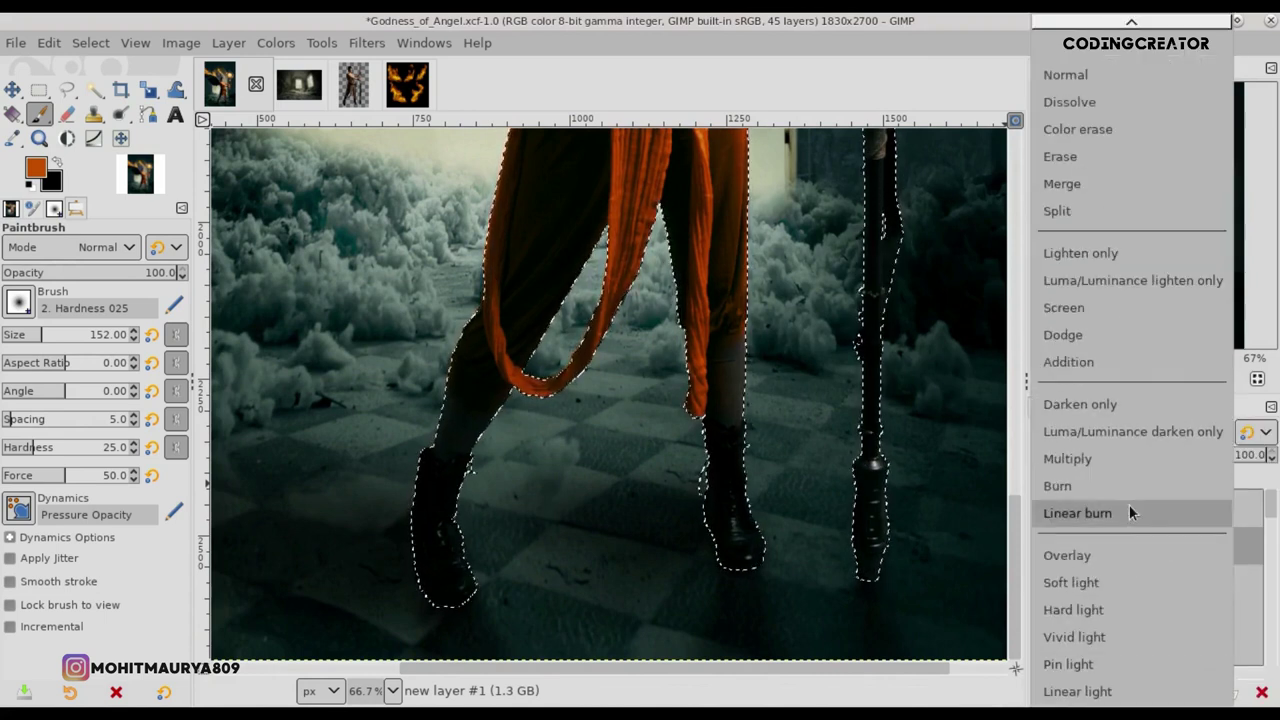
Step: Set 'new layer #1' to Overlay mode and make 'new layer' the active layer
{"action": "left_click", "coordinate": [1120, 634]}
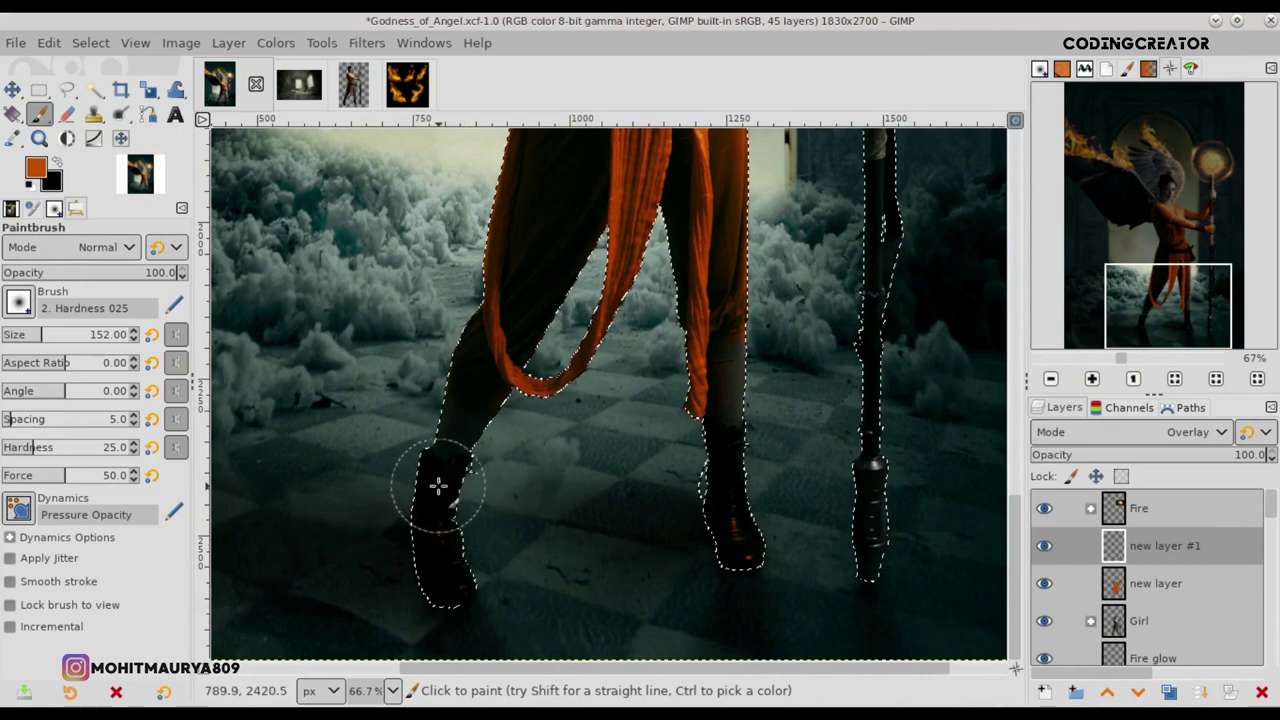
{"action": "left_click", "coordinate": [1155, 583]}
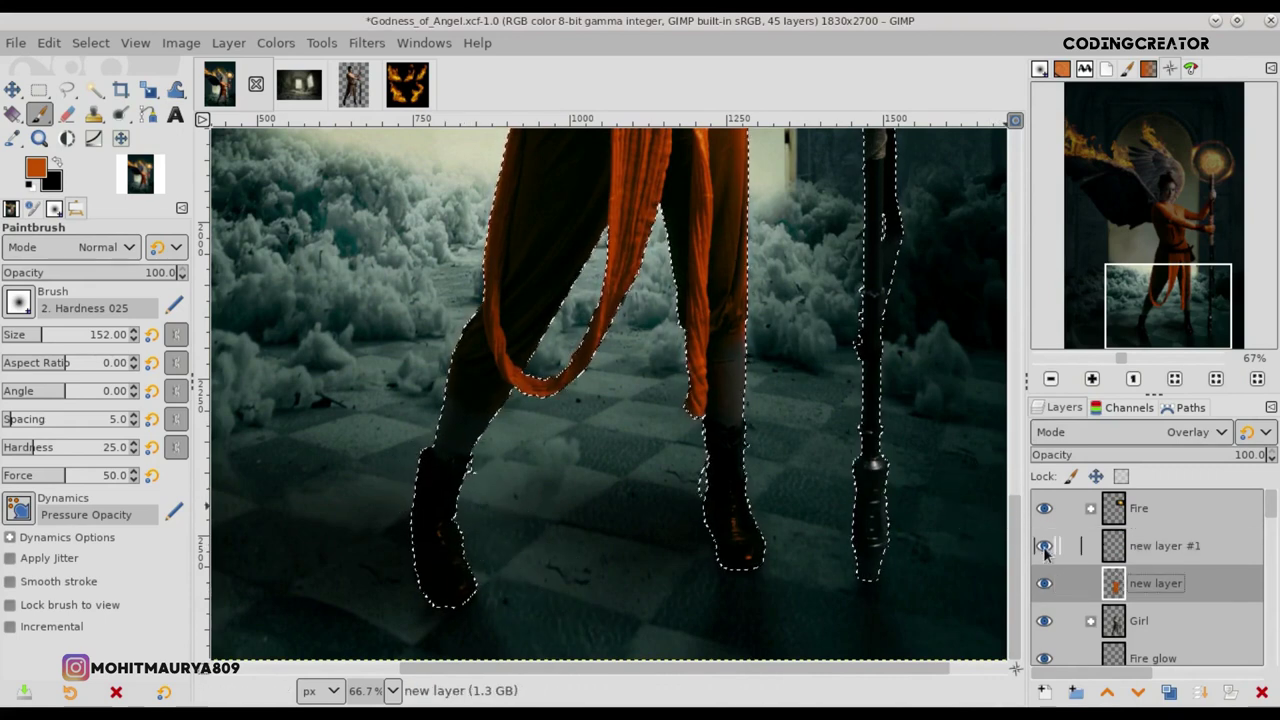
{"action": "scroll", "coordinate": [1008, 435], "scroll_direction": "up", "scroll_amount": 5}
{"action": "scroll", "coordinate": [652, 330], "scroll_direction": "up", "scroll_amount": 2}
{"action": "scroll", "coordinate": [645, 330], "scroll_direction": "down", "scroll_amount": 1}
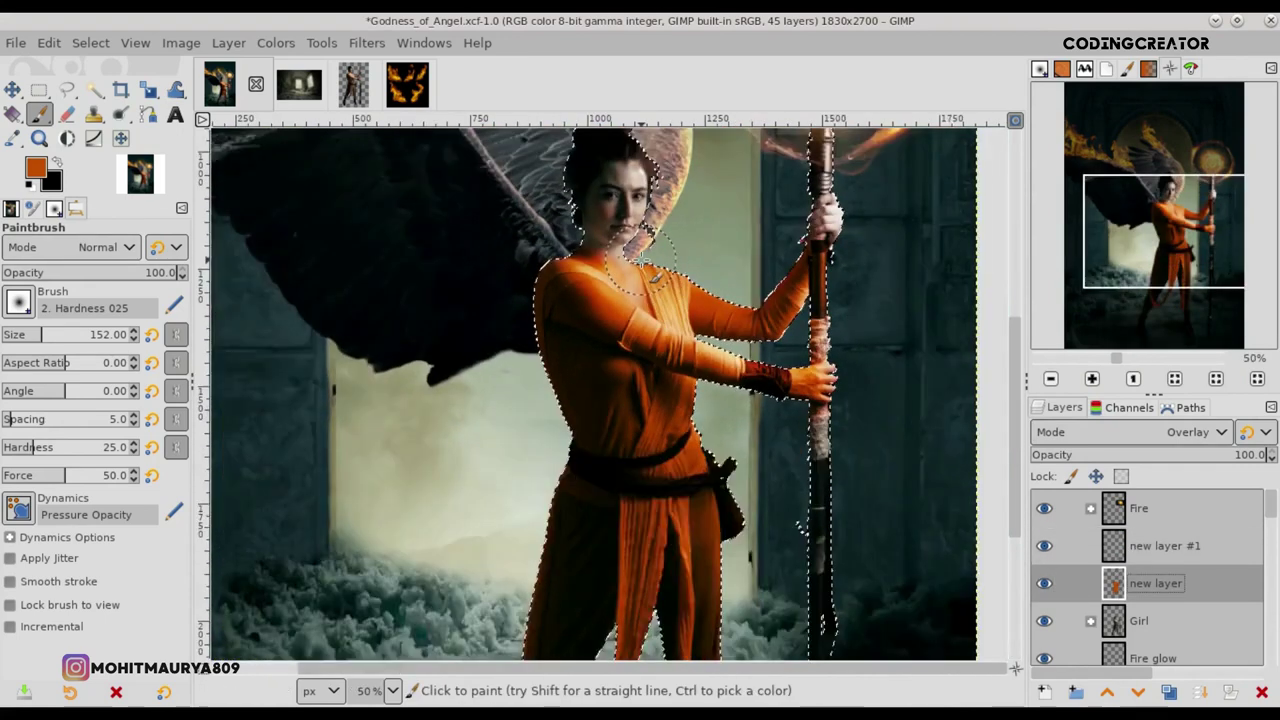
{"action": "scroll", "coordinate": [641, 331], "scroll_direction": "down", "scroll_amount": 3}
Step: Clear the selection around the girl and start adding a mask to 'new layer'
{"action": "left_click", "coordinate": [90, 42]}
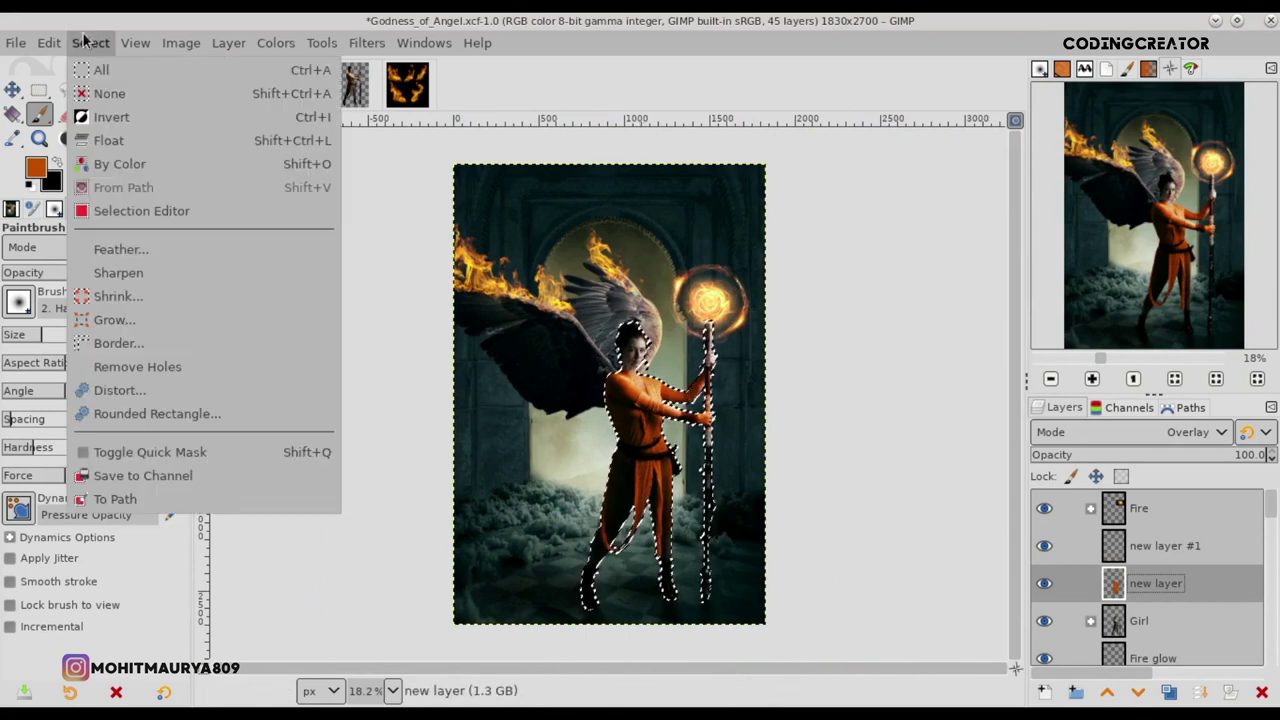
{"action": "left_click", "coordinate": [112, 90]}
{"action": "left_click", "coordinate": [12, 89]}
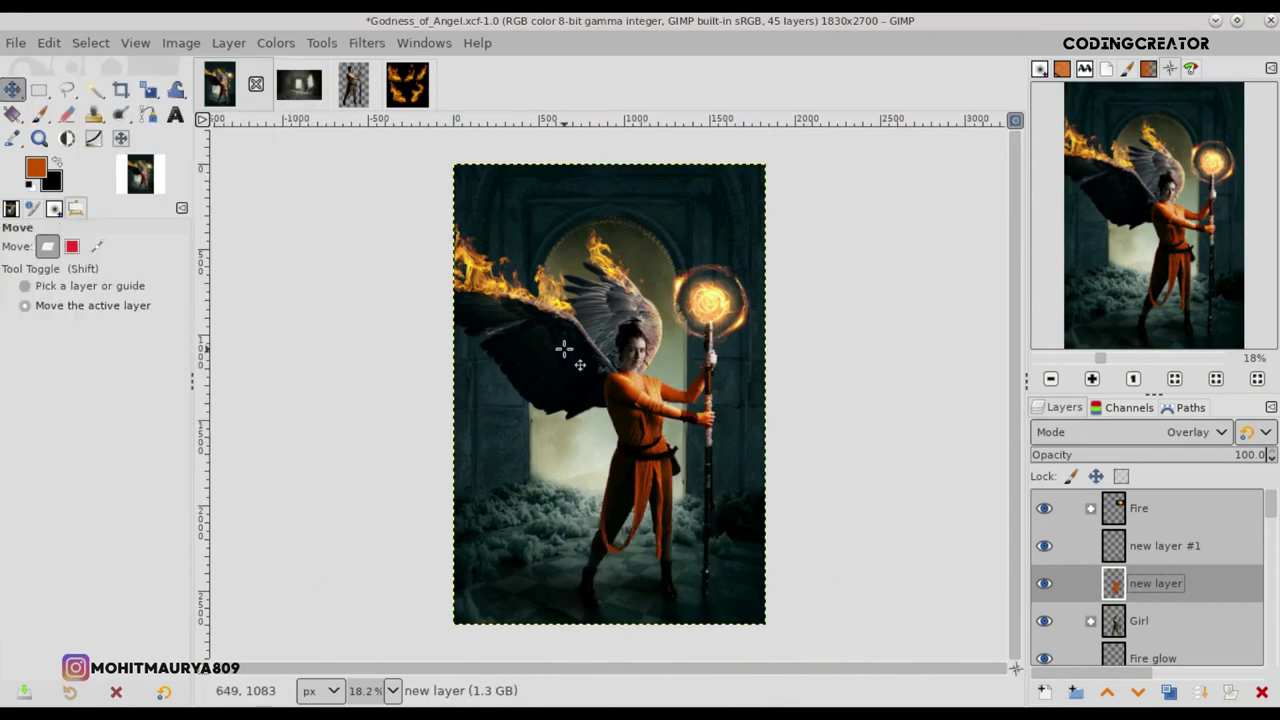
{"action": "left_click", "coordinate": [1231, 692]}
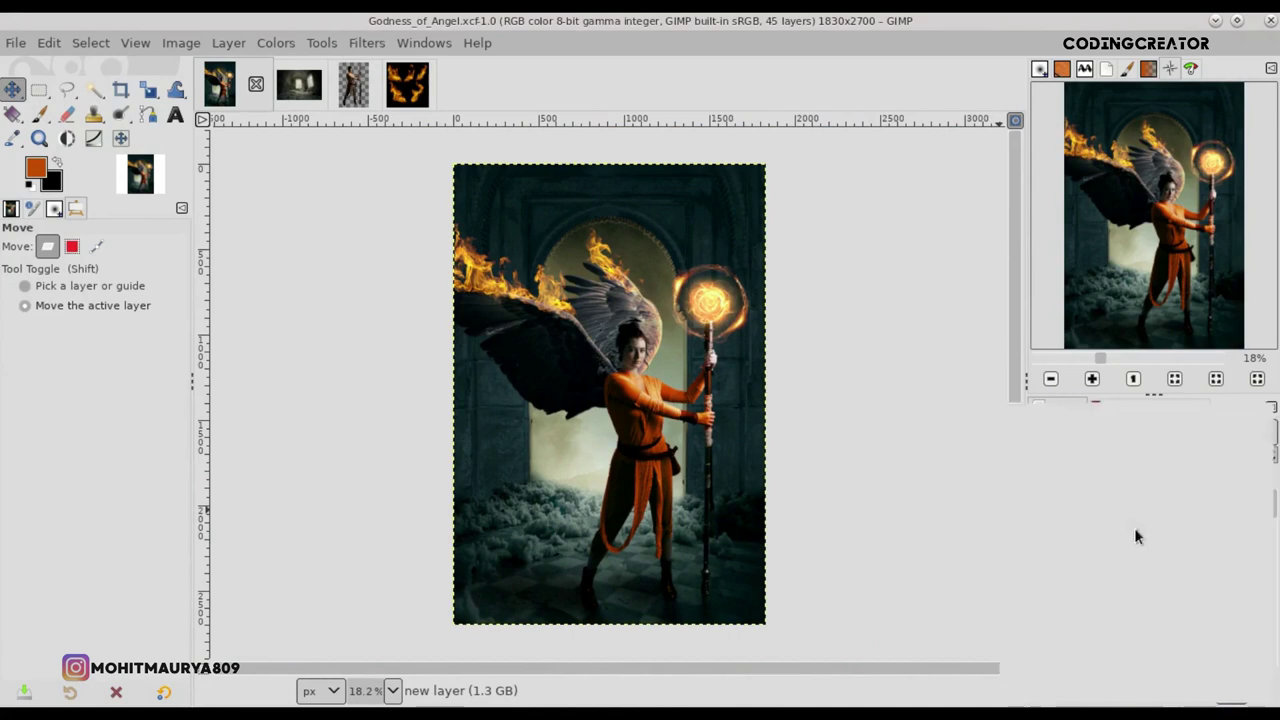
Step: Give 'new layer' a white mask, pick the Paintbrush and zoom in on the girl's face
{"action": "left_click", "coordinate": [1136, 677]}
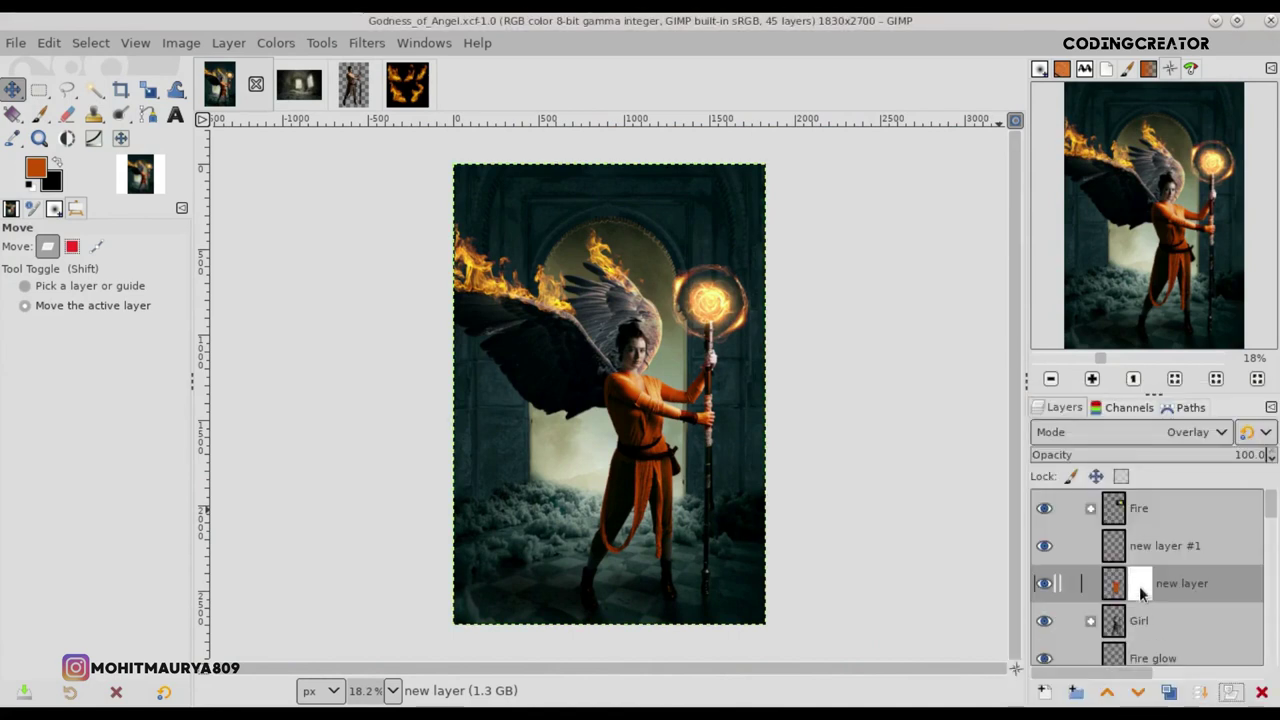
{"action": "left_click", "coordinate": [37, 115]}
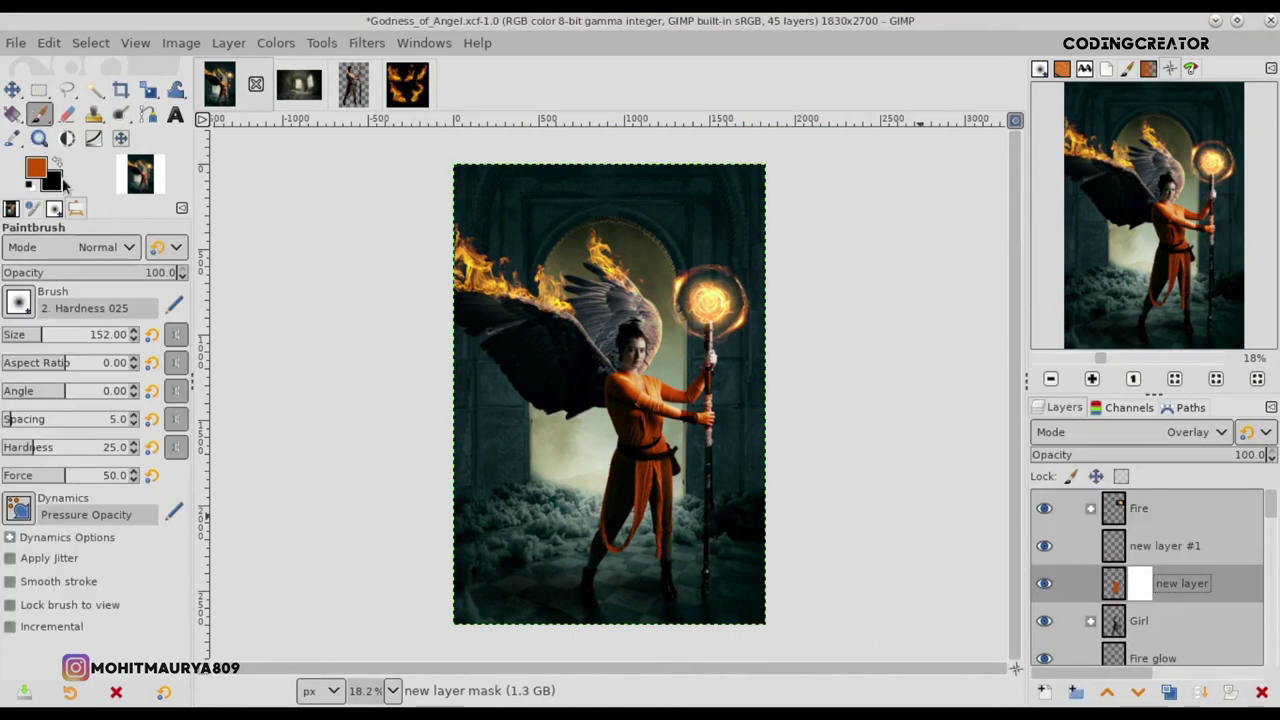
{"action": "scroll", "coordinate": [521, 455], "scroll_direction": "up", "scroll_amount": 3, "text": "ctrl"}
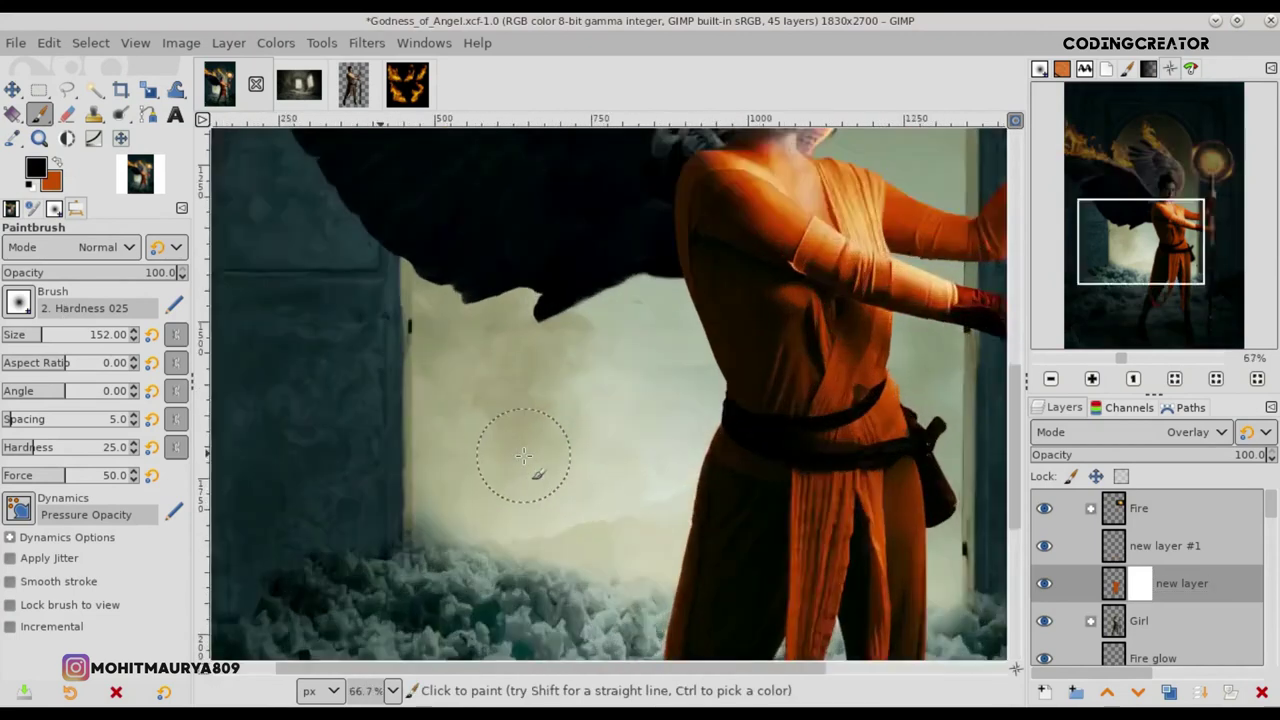
{"action": "scroll", "coordinate": [514, 443], "scroll_direction": "up", "scroll_amount": 2, "text": "ctrl"}
{"action": "left_click_drag", "start_coordinate": [1014, 480], "coordinate": [1010, 408]}
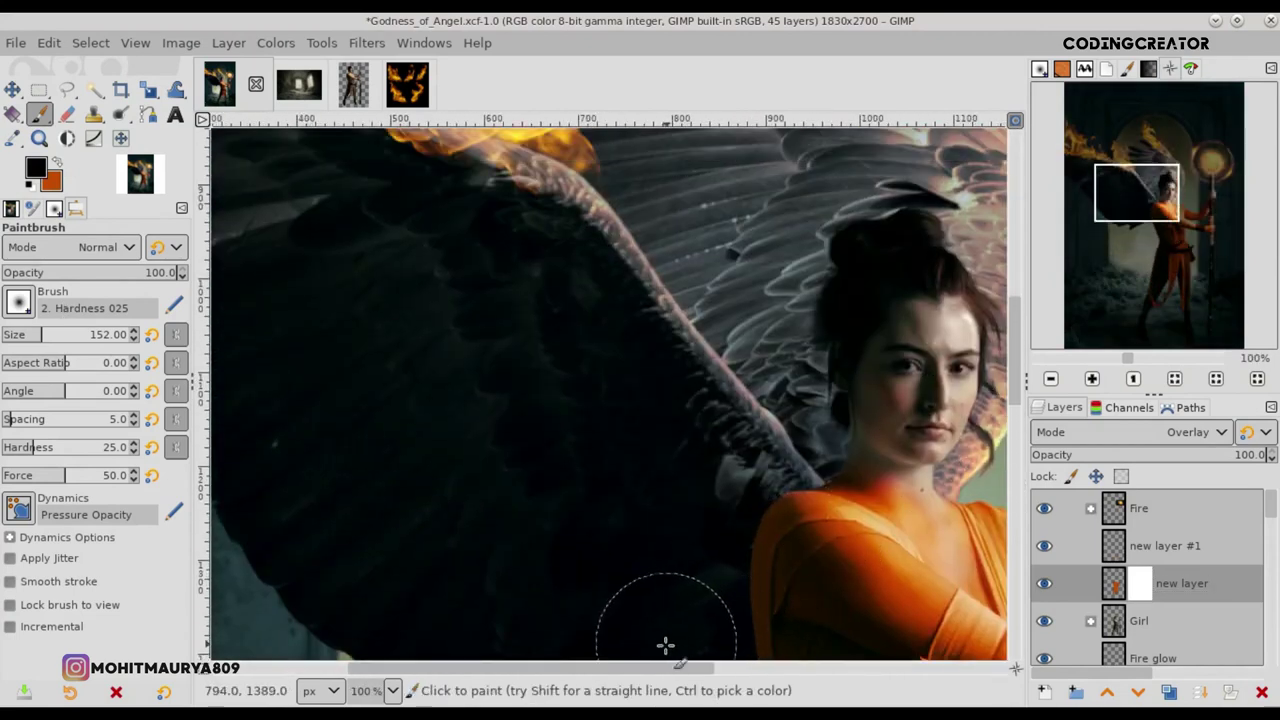
{"action": "left_click_drag", "start_coordinate": [666, 667], "coordinate": [757, 667]}
{"action": "scroll", "coordinate": [802, 358], "scroll_direction": "up", "scroll_amount": 1, "text": "ctrl"}
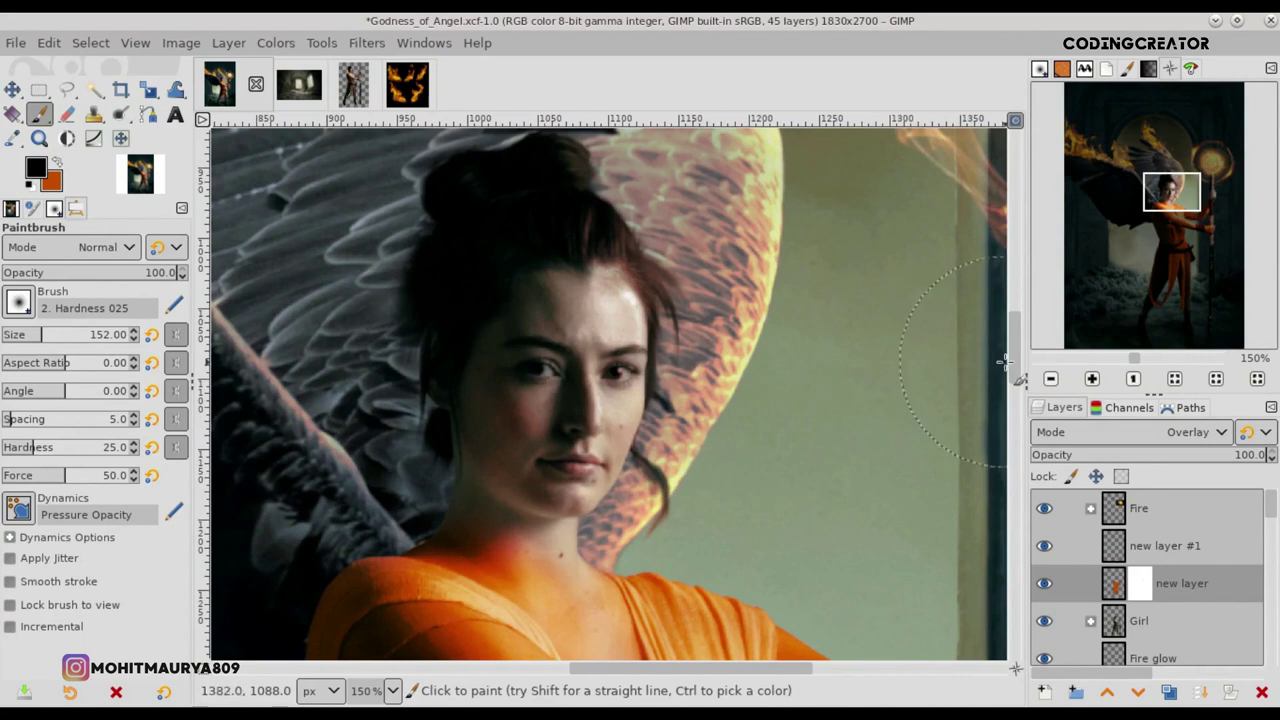
{"action": "left_click_drag", "start_coordinate": [1012, 357], "coordinate": [1012, 410]}
{"action": "scroll", "coordinate": [640, 450], "scroll_direction": "up", "scroll_amount": 1}
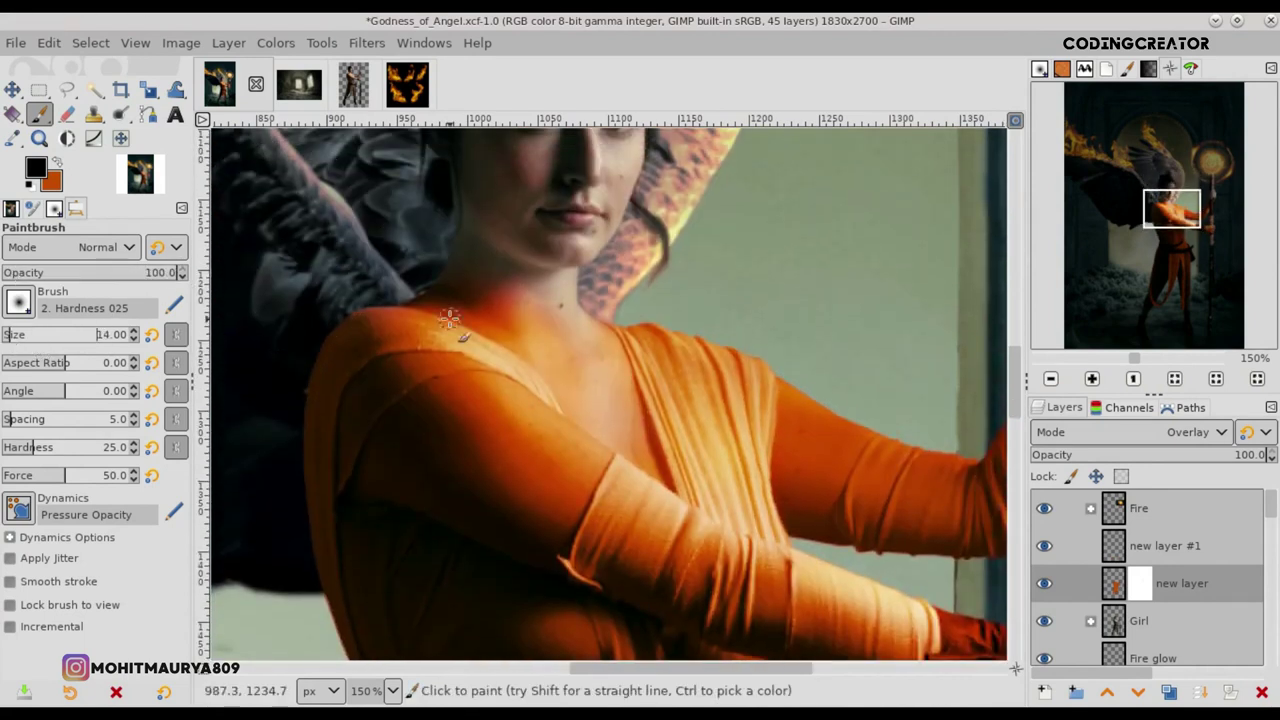
{"action": "scroll", "coordinate": [486, 307], "scroll_direction": "up", "scroll_amount": 1, "text": "ctrl"}
Step: With a size 53 brush, paint black over the orange glow on the neck and shoulder
{"action": "left_click", "coordinate": [25, 334]}
{"action": "mouse_move", "coordinate": [505, 285]}
{"action": "left_mouse_down"}
{"action": "mouse_move", "coordinate": [586, 337]}
{"action": "mouse_move", "coordinate": [438, 275]}
{"action": "mouse_move", "coordinate": [578, 347]}
{"action": "left_mouse_up"}
{"action": "left_click_drag", "start_coordinate": [548, 451], "coordinate": [428, 471]}
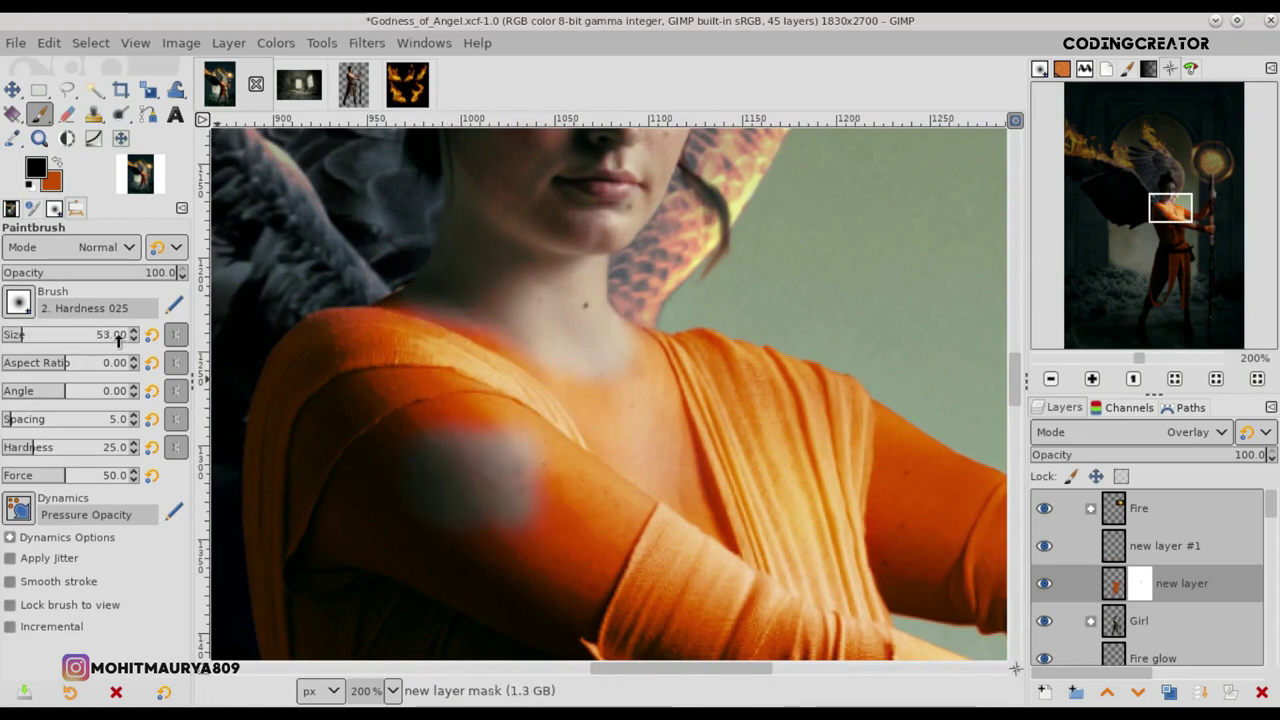
{"action": "key", "text": "3"}
{"action": "mouse_move", "coordinate": [400, 425]}
{"action": "left_mouse_down"}
{"action": "mouse_move", "coordinate": [443, 429]}
{"action": "mouse_move", "coordinate": [491, 376]}
{"action": "mouse_move", "coordinate": [345, 396]}
{"action": "left_mouse_up"}
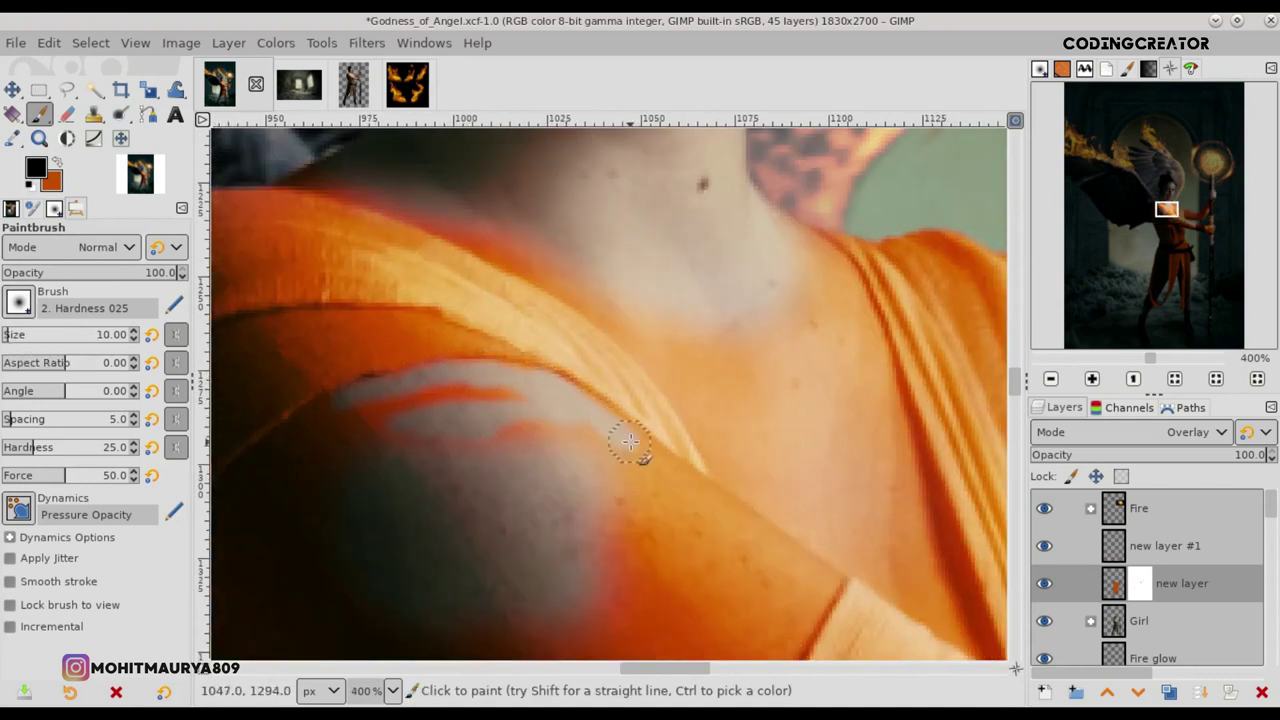
{"action": "left_click_drag", "start_coordinate": [685, 482], "coordinate": [797, 565]}
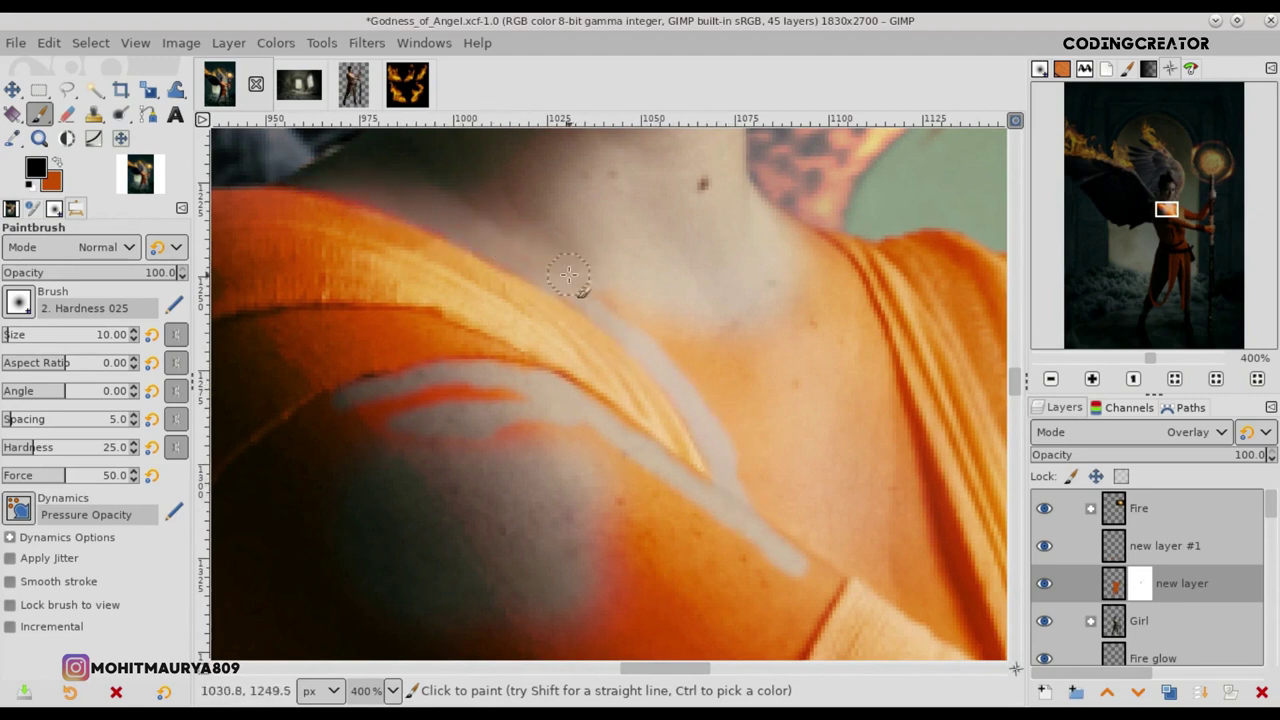
Step: Mask out the orange glow along the dress fold edge
{"action": "scroll", "coordinate": [706, 420], "scroll_direction": "up", "scroll_amount": 1, "text": "ctrl"}
{"action": "scroll", "coordinate": [690, 400], "scroll_direction": "up", "scroll_amount": 1, "text": "ctrl"}
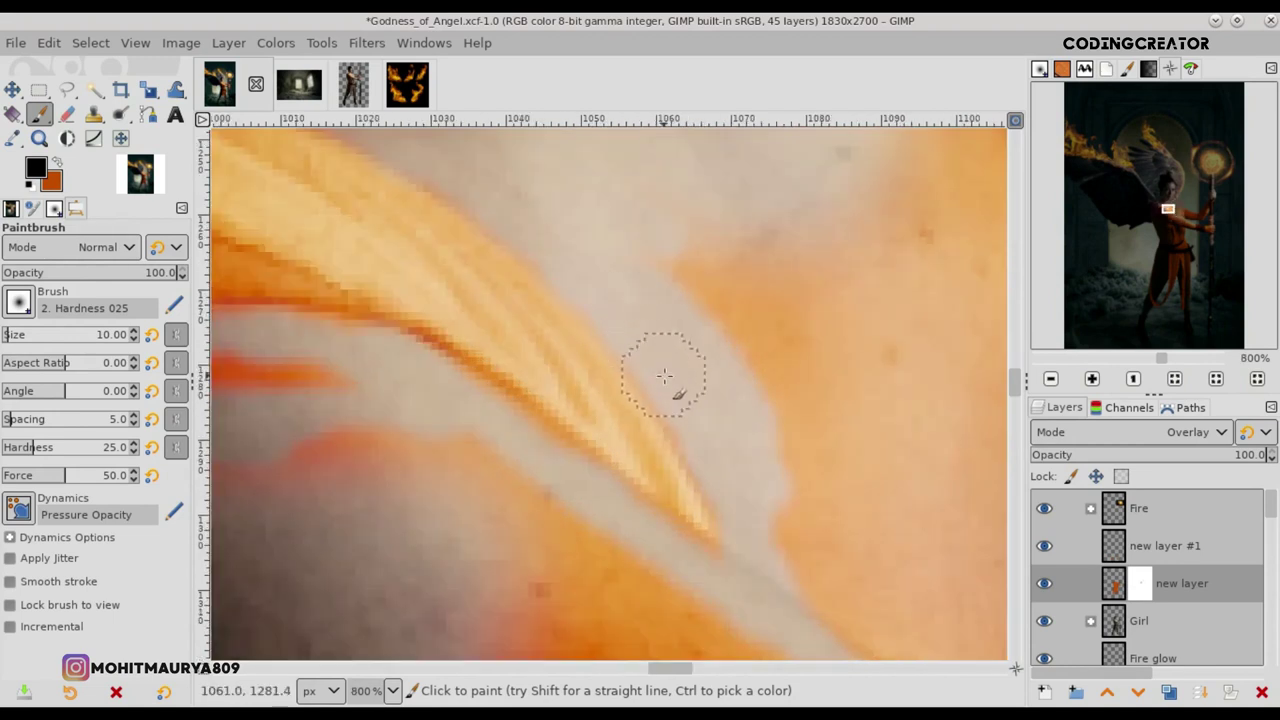
{"action": "scroll", "coordinate": [686, 586], "scroll_direction": "down", "scroll_amount": 2, "text": "ctrl"}
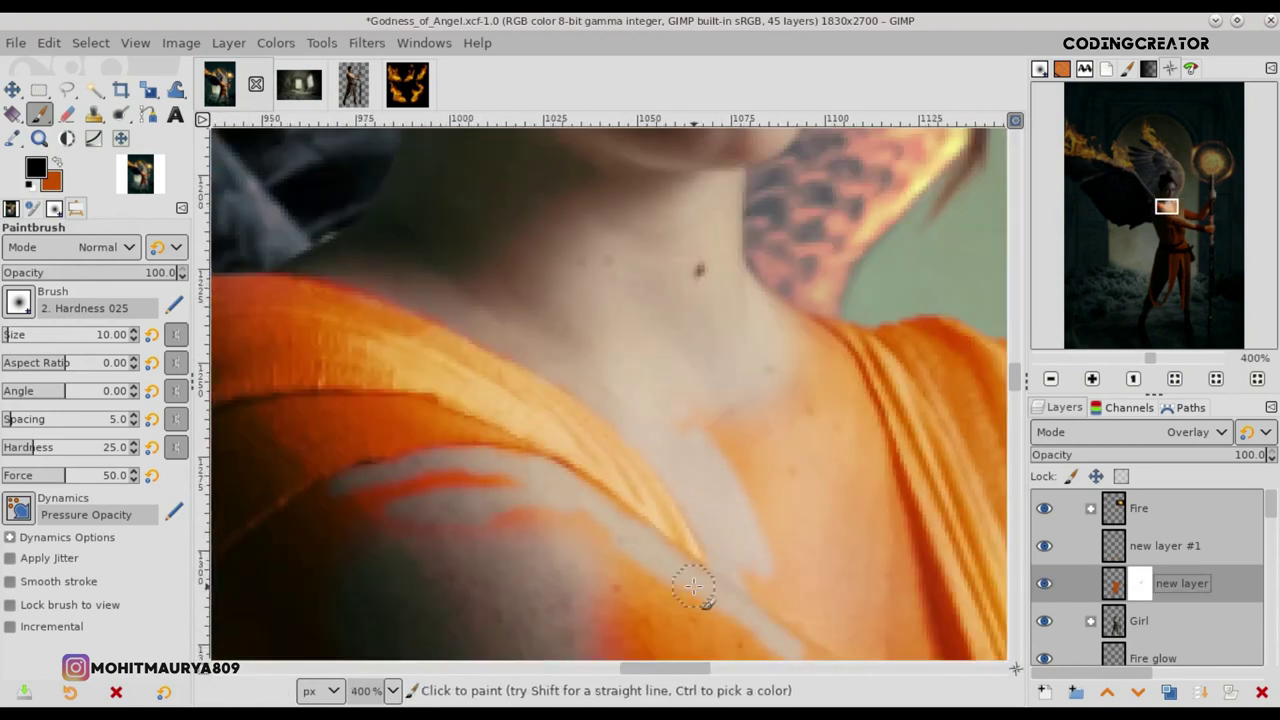
{"action": "scroll", "coordinate": [1015, 400], "scroll_direction": "down", "scroll_amount": 3}
{"action": "scroll", "coordinate": [820, 391], "scroll_direction": "up", "scroll_amount": 1, "text": "ctrl"}
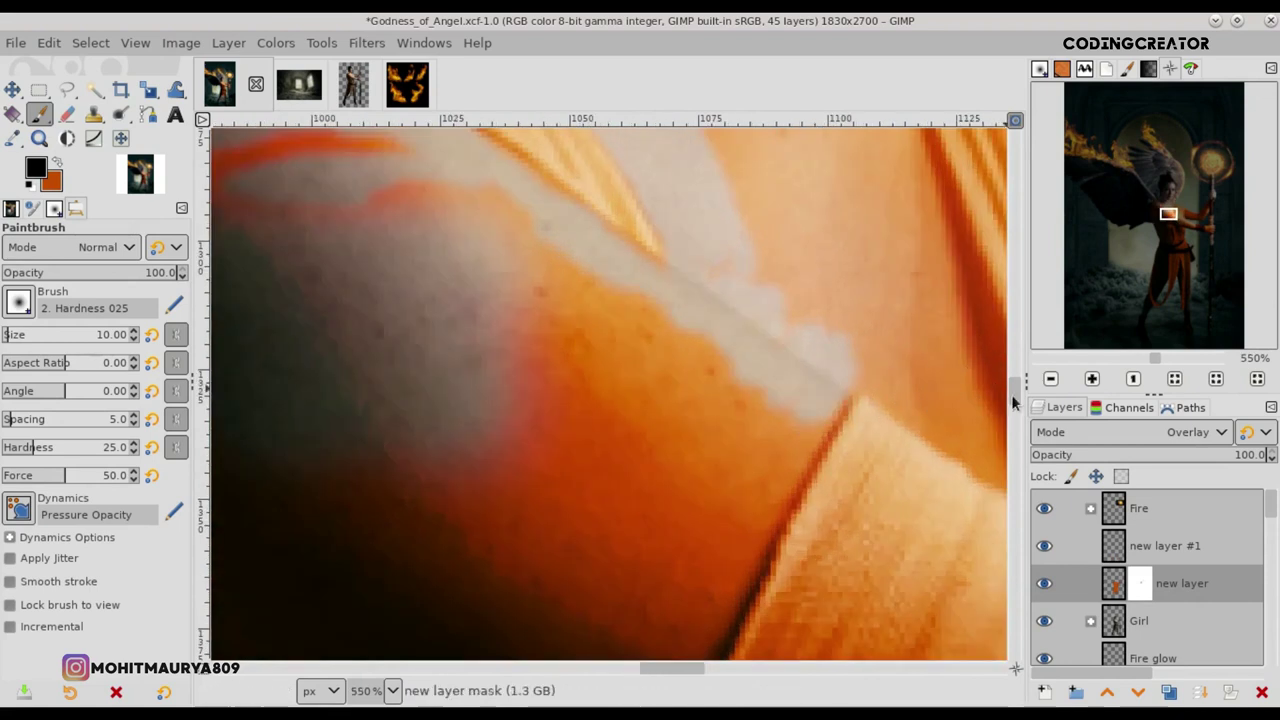
{"action": "scroll", "coordinate": [1011, 400], "scroll_direction": "down", "scroll_amount": 3}
{"action": "left_click_drag", "start_coordinate": [826, 148], "coordinate": [683, 461]}
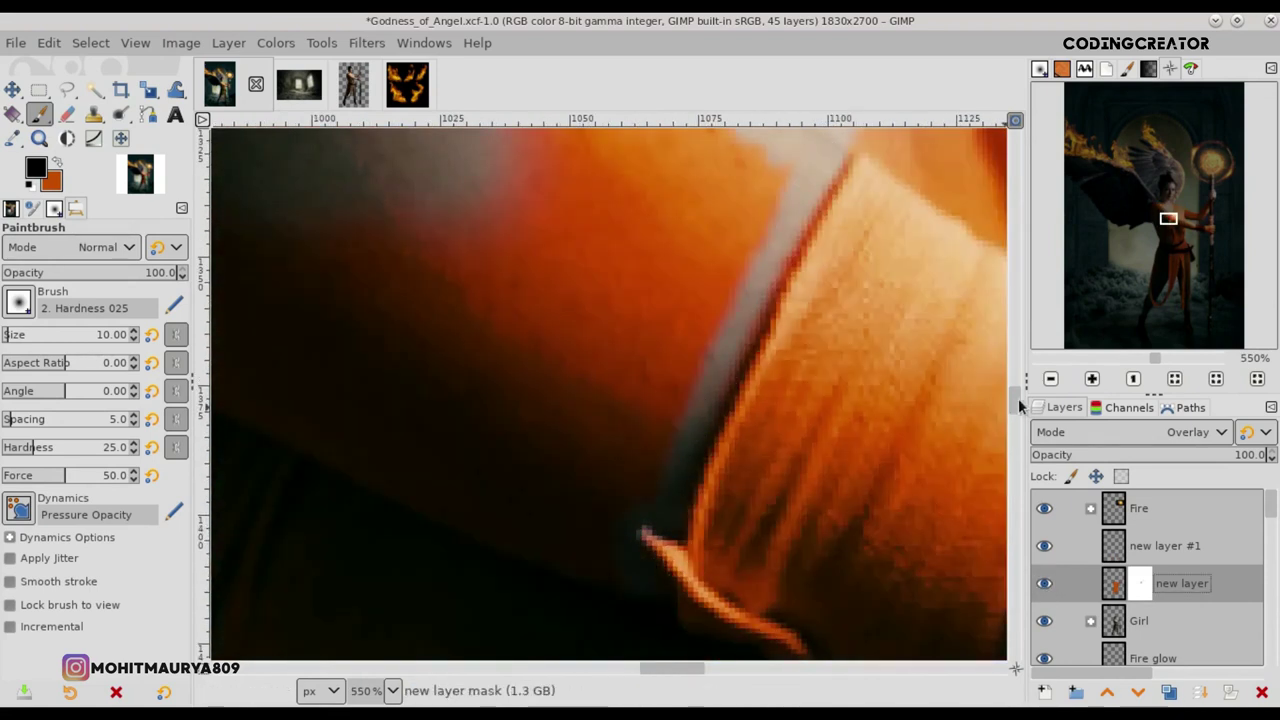
Step: With the brush at 22, mask the glow near the sleeve edge and lower shoulder
{"action": "key", "text": "minus"}
{"action": "key", "text": "minus"}
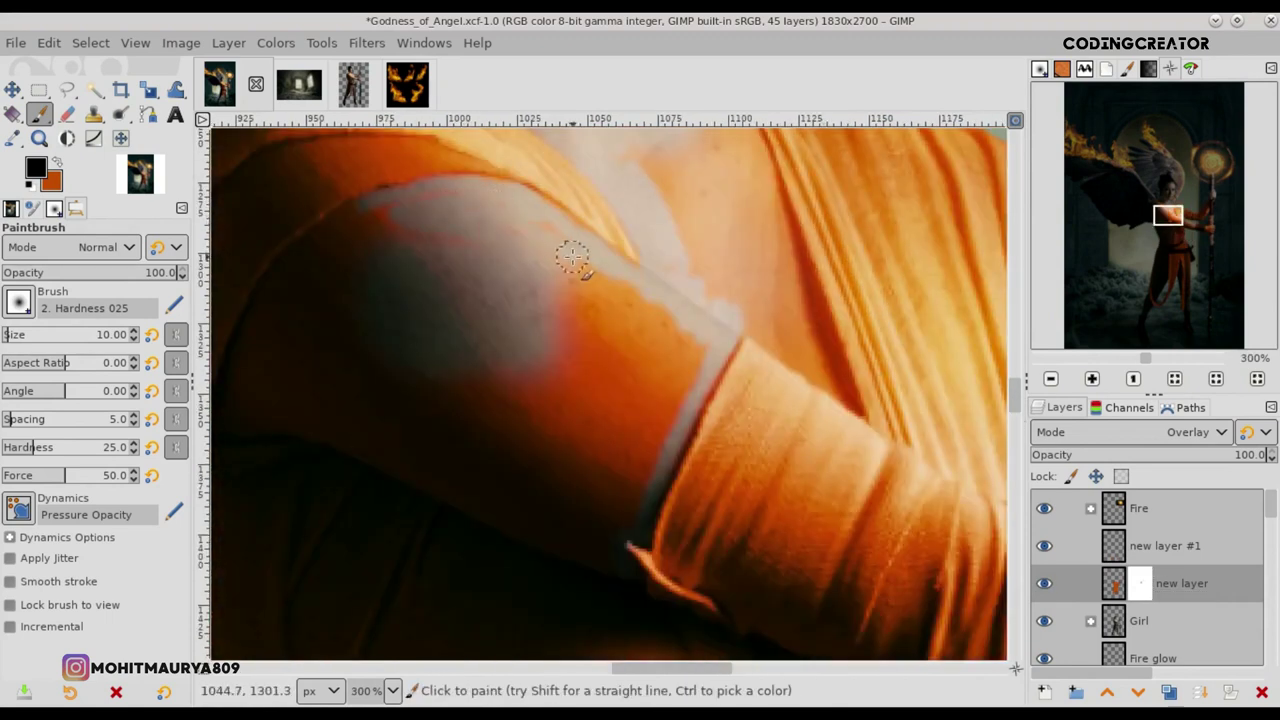
{"action": "left_click", "coordinate": [80, 336]}
{"action": "left_click_drag", "start_coordinate": [66, 340], "coordinate": [10, 340]}
{"action": "mouse_move", "coordinate": [550, 320]}
{"action": "left_mouse_down"}
{"action": "mouse_move", "coordinate": [610, 300]}
{"action": "mouse_move", "coordinate": [680, 340]}
{"action": "mouse_move", "coordinate": [655, 410]}
{"action": "mouse_move", "coordinate": [645, 371]}
{"action": "left_mouse_up"}
{"action": "mouse_move", "coordinate": [449, 403]}
{"action": "left_mouse_down"}
{"action": "mouse_move", "coordinate": [614, 400]}
{"action": "mouse_move", "coordinate": [651, 431]}
{"action": "left_mouse_up"}
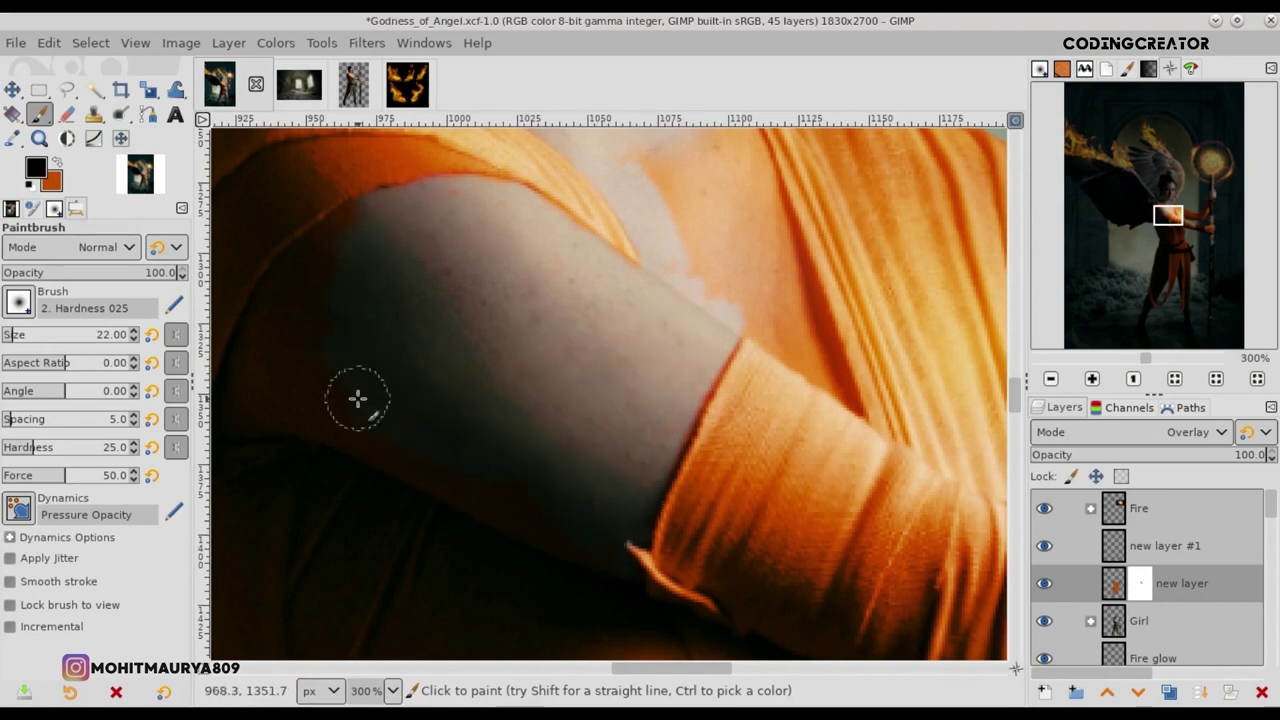
{"action": "scroll", "coordinate": [450, 390], "scroll_direction": "left", "scroll_amount": 4}
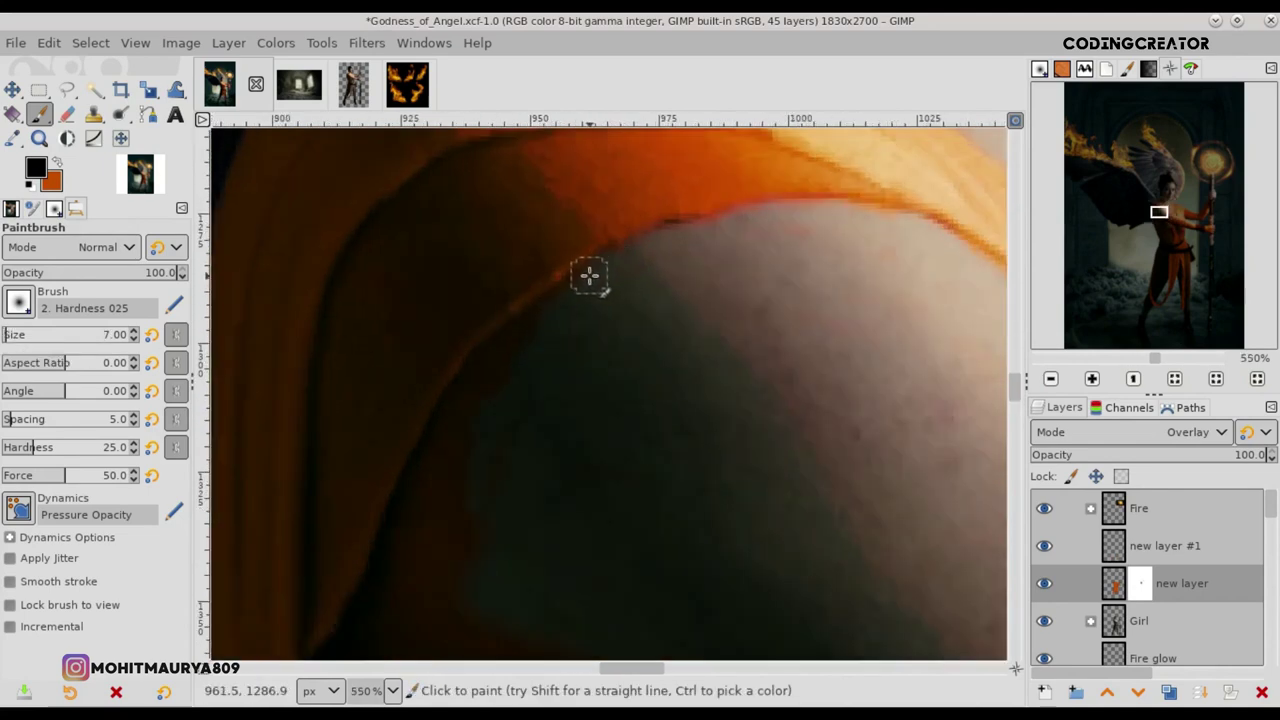
Step: Touch up the mask along the shoulder edge to remove leftover orange
{"action": "key", "text": "shift+ctrl+j"}
{"action": "scroll", "coordinate": [557, 301], "scroll_direction": "up", "scroll_amount": 5}
{"action": "scroll", "coordinate": [657, 486], "scroll_direction": "up", "scroll_amount": 5}
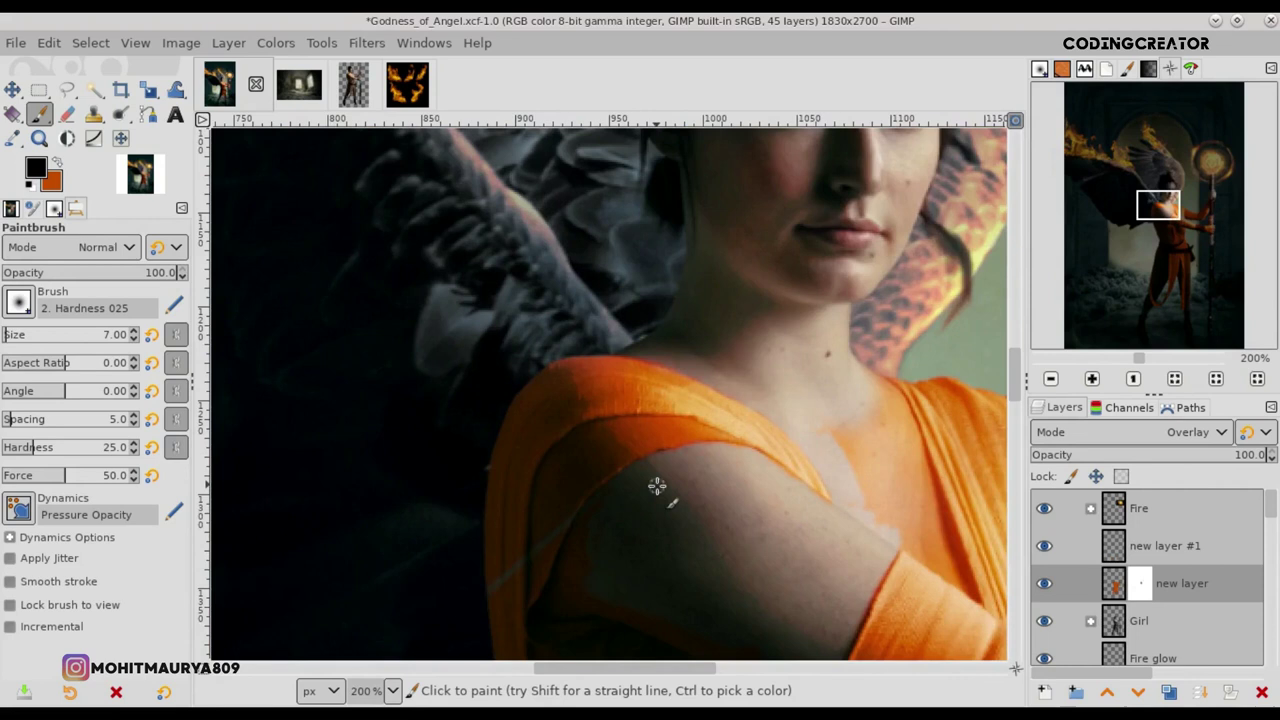
{"action": "scroll", "coordinate": [653, 437], "scroll_direction": "up", "scroll_amount": 3}
{"action": "scroll", "coordinate": [760, 420], "scroll_direction": "down", "scroll_amount": 3}
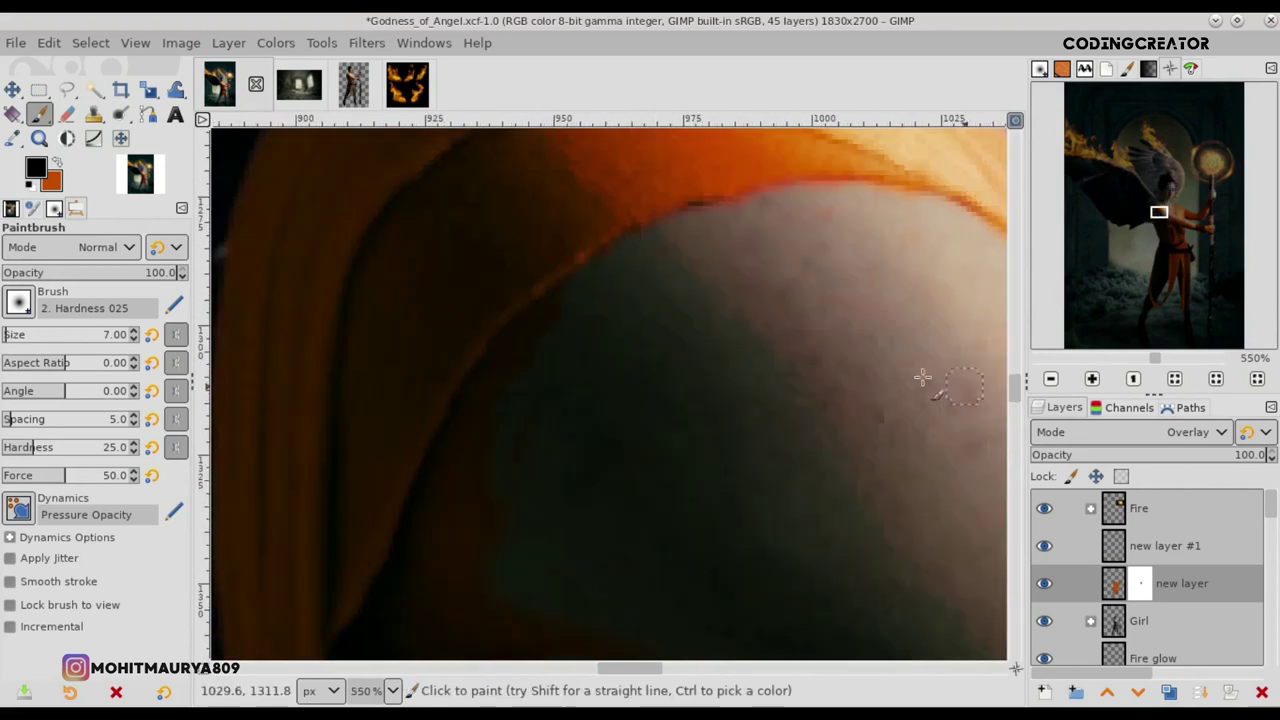
{"action": "scroll", "coordinate": [868, 388], "scroll_direction": "down", "scroll_amount": 3}
{"action": "left_click_drag", "start_coordinate": [430, 356], "coordinate": [406, 480]}
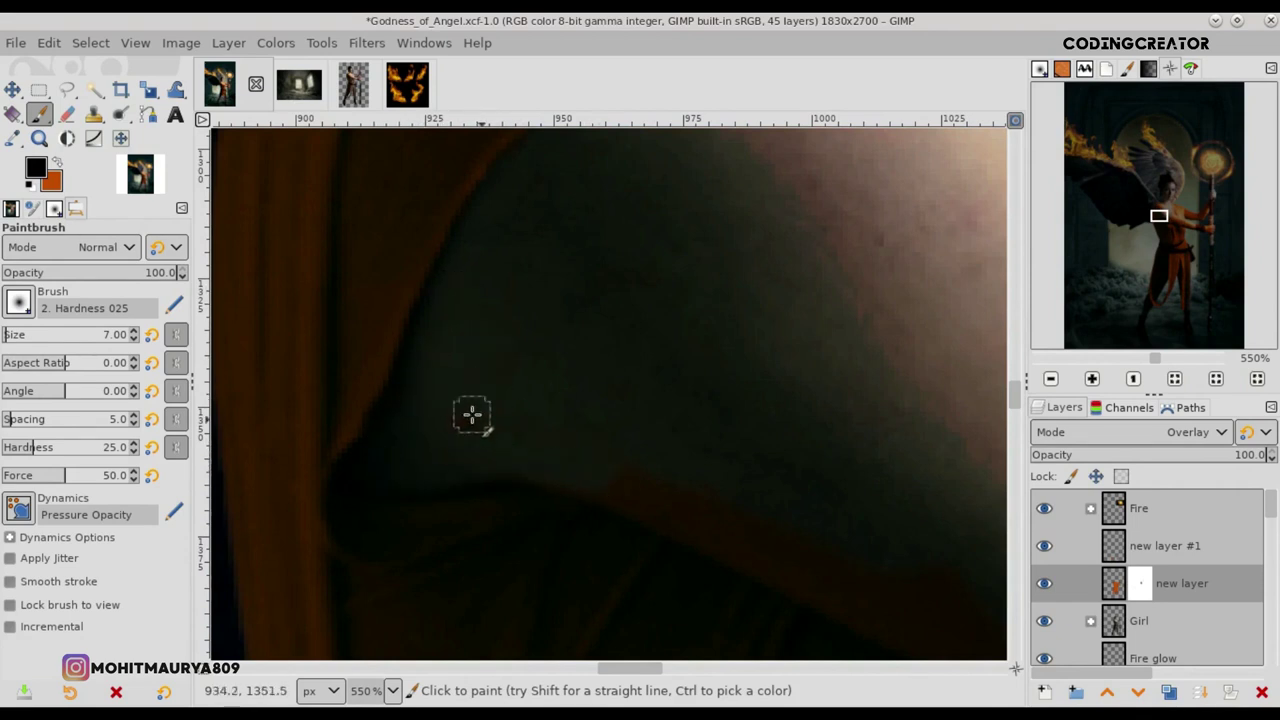
{"action": "scroll", "coordinate": [223, 371], "scroll_direction": "right", "scroll_amount": 4}
{"action": "scroll", "coordinate": [757, 409], "scroll_direction": "down", "scroll_amount": 4}
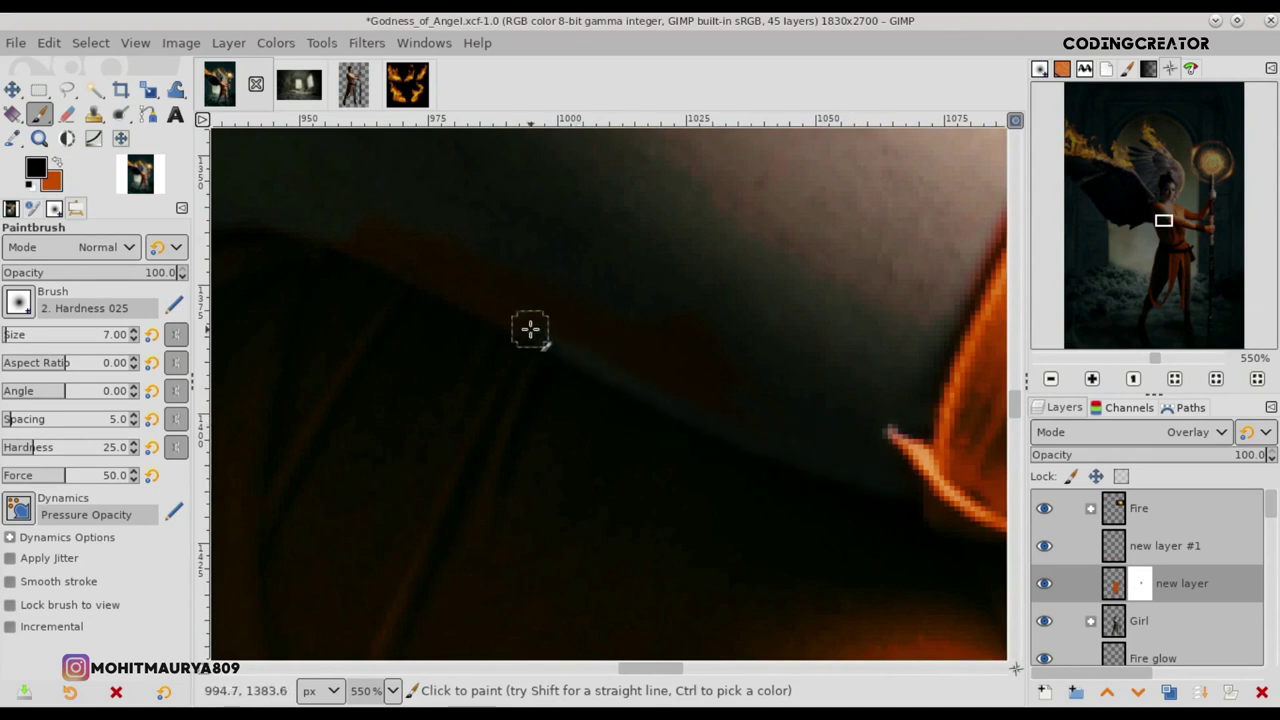
Step: With a slightly larger brush, remove orange spill beside the dress edge and on the skin
{"action": "key", "text": "bracketright"}
{"action": "key", "text": "bracketright"}
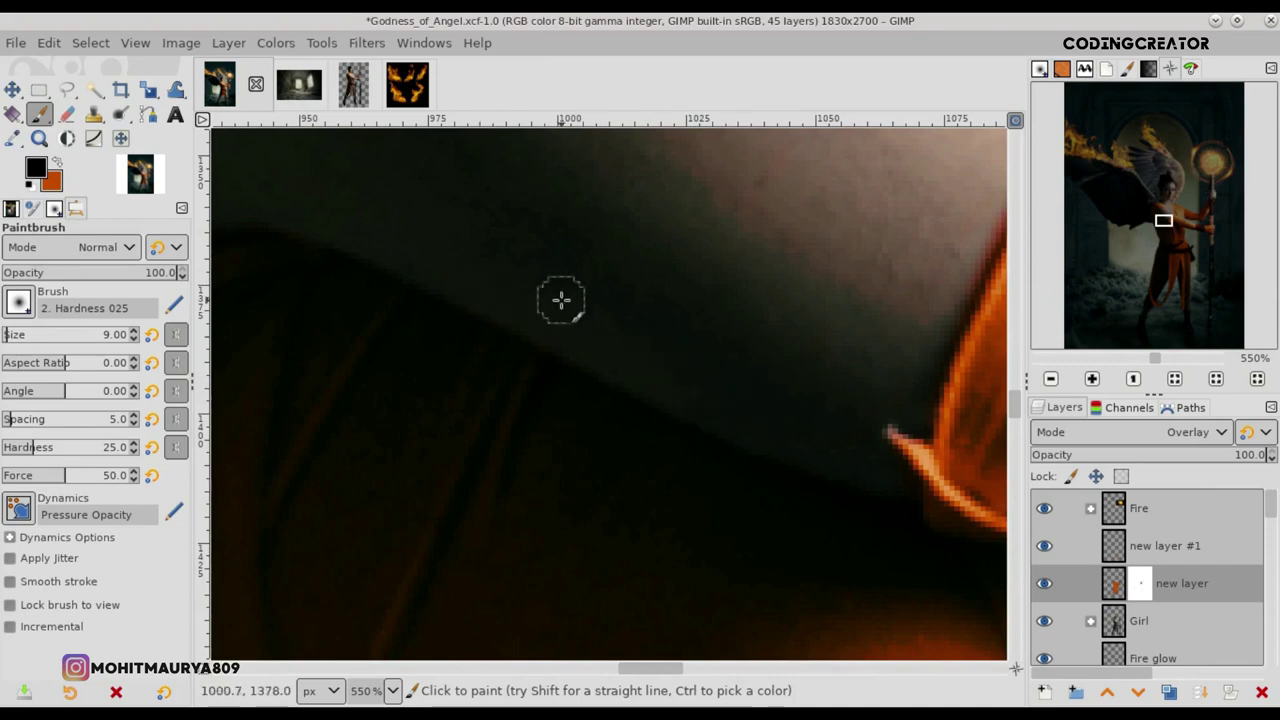
{"action": "scroll", "coordinate": [534, 271], "scroll_direction": "down", "scroll_amount": 5}
{"action": "scroll", "coordinate": [366, 223], "scroll_direction": "up", "scroll_amount": 5}
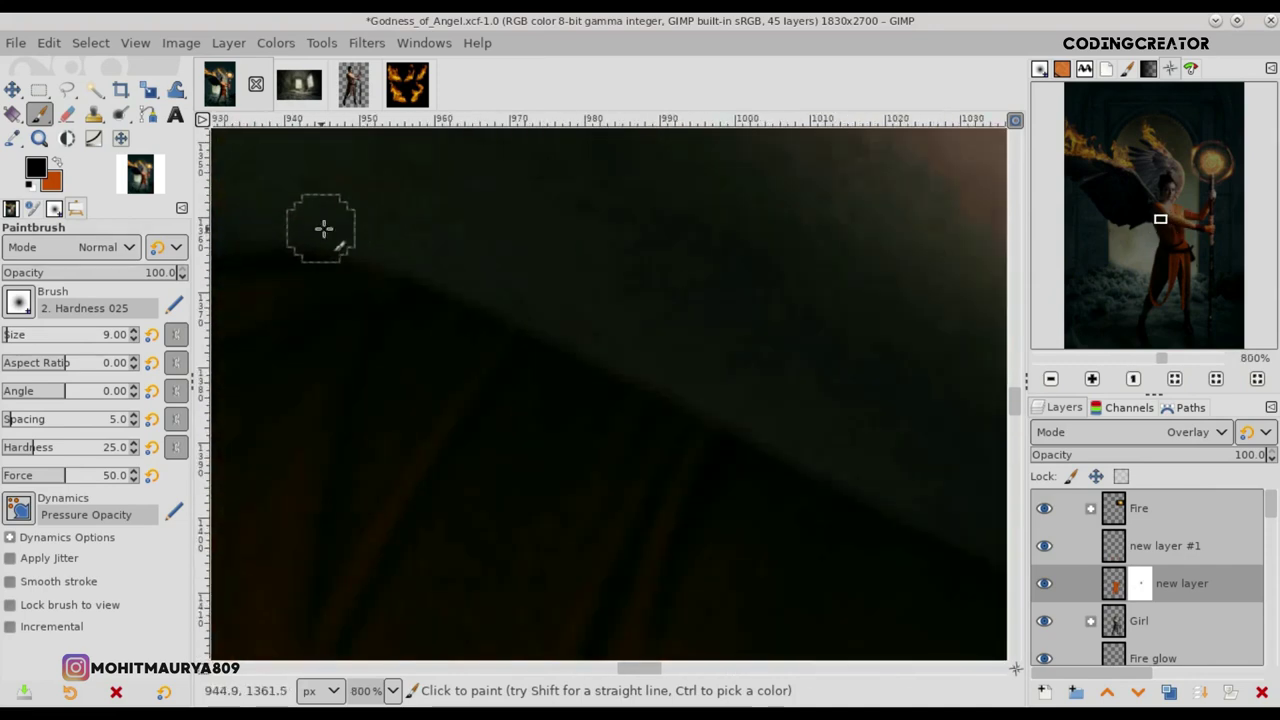
{"action": "key", "text": "plus"}
{"action": "key", "text": "minus"}
{"action": "key", "text": "minus"}
{"action": "key", "text": "minus"}
{"action": "key", "text": "minus"}
{"action": "key", "text": "plus"}
{"action": "key", "text": "plus"}
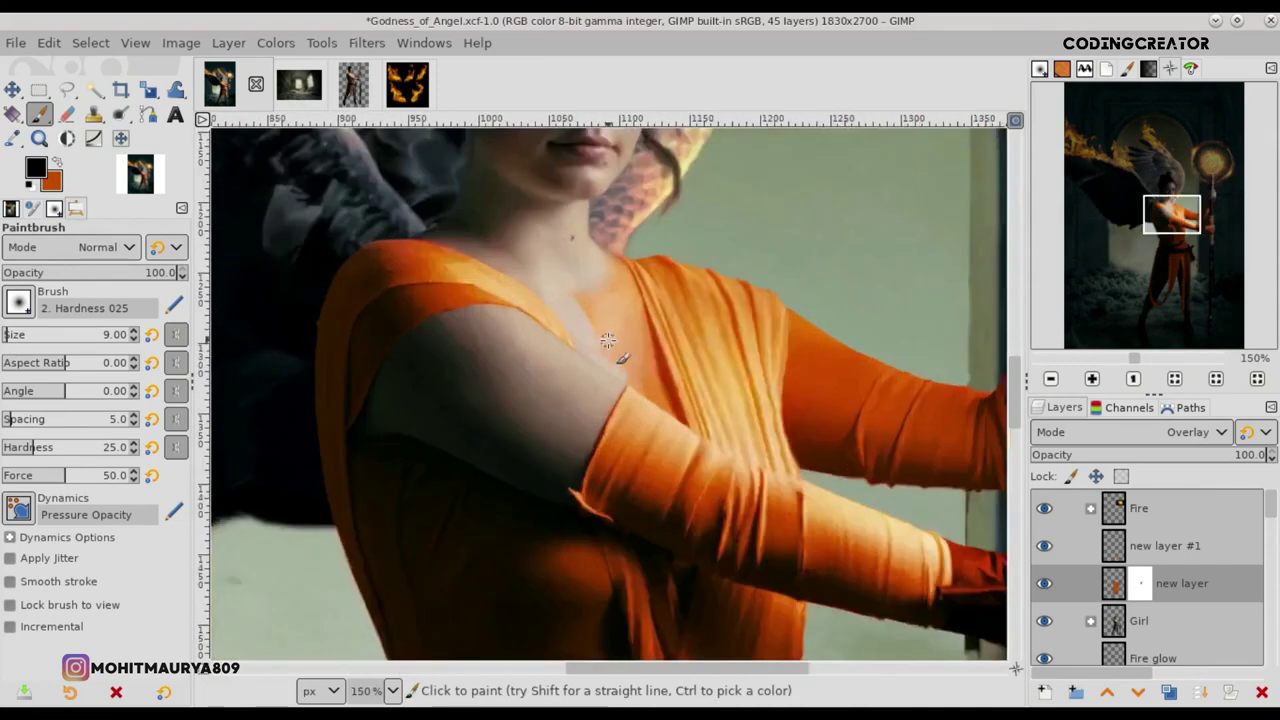
{"action": "key", "text": "plus"}
{"action": "key", "text": "plus"}
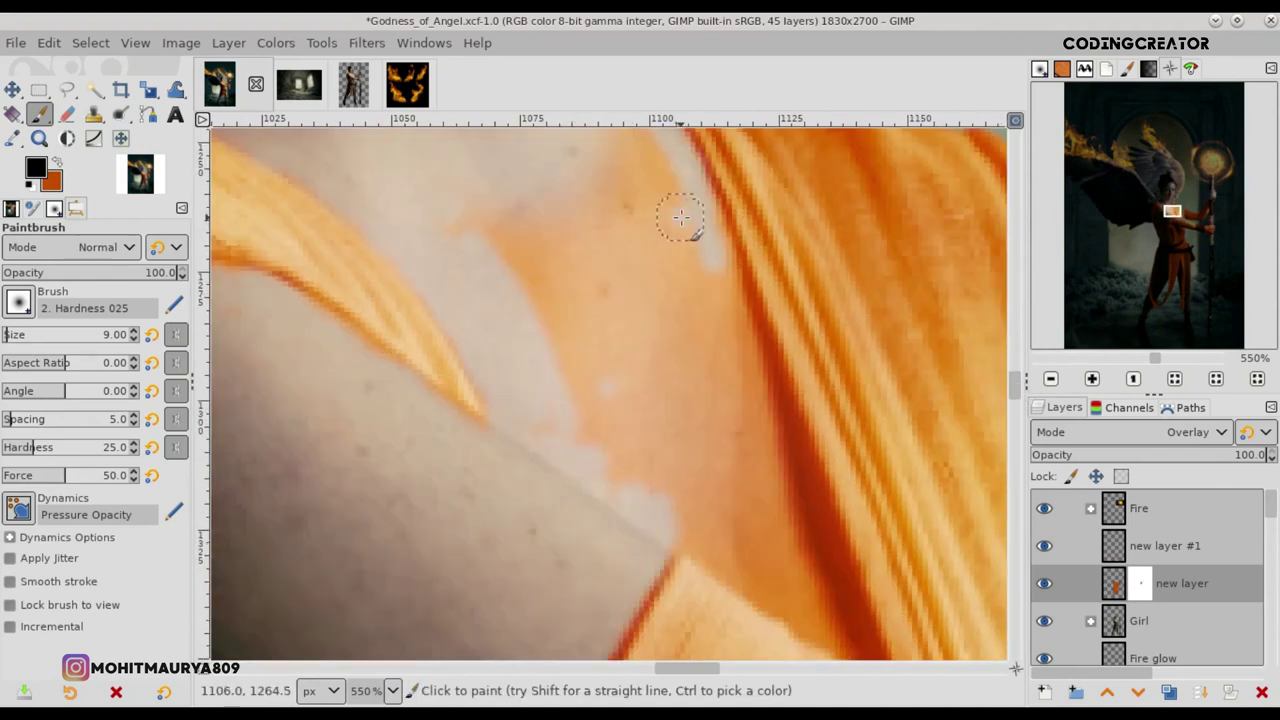
{"action": "mouse_move", "coordinate": [680, 217]}
{"action": "left_mouse_down"}
{"action": "mouse_move", "coordinate": [714, 271]}
{"action": "mouse_move", "coordinate": [795, 565]}
{"action": "left_mouse_up"}
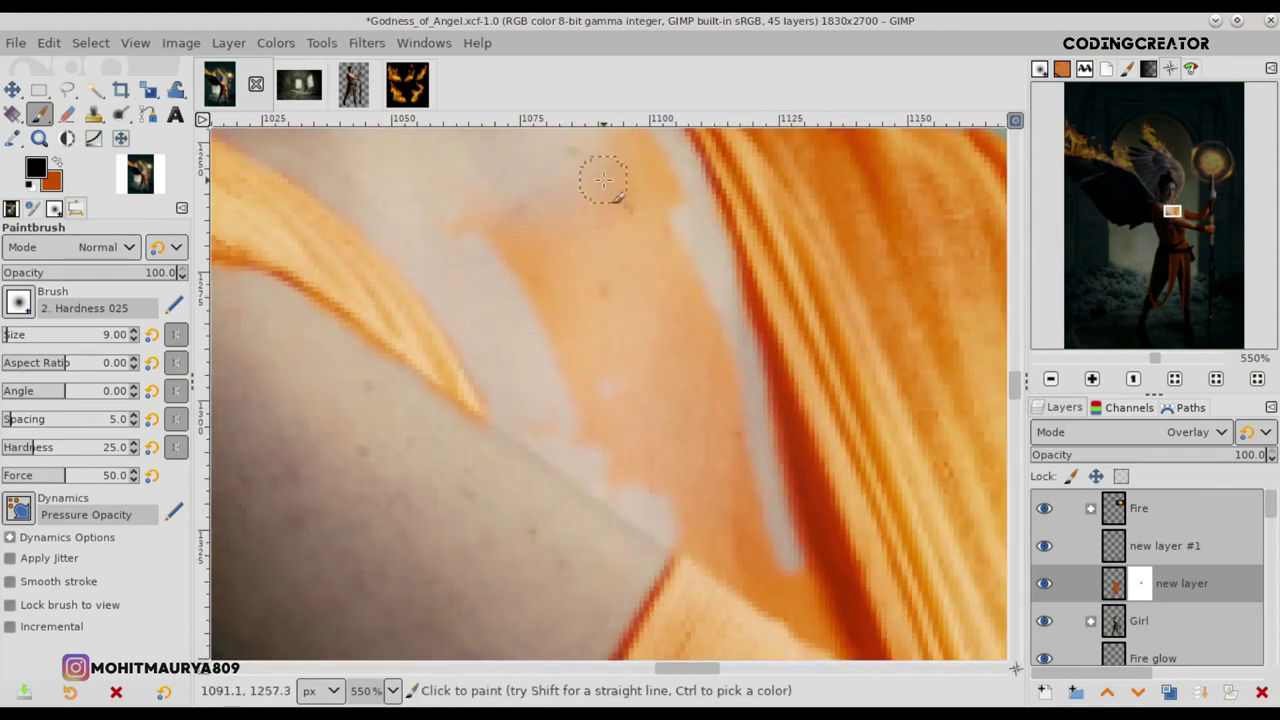
{"action": "left_click_drag", "start_coordinate": [600, 178], "coordinate": [480, 240]}
Step: Clear orange patches over the collarbone and dress edge, shrinking the brush to a fine tip
{"action": "scroll", "coordinate": [125, 330], "scroll_direction": "up", "scroll_amount": 4}
{"action": "mouse_move", "coordinate": [590, 250]}
{"action": "left_mouse_down"}
{"action": "mouse_move", "coordinate": [600, 300]}
{"action": "mouse_move", "coordinate": [543, 300]}
{"action": "mouse_move", "coordinate": [686, 514]}
{"action": "mouse_move", "coordinate": [628, 461]}
{"action": "mouse_move", "coordinate": [617, 194]}
{"action": "left_mouse_up"}
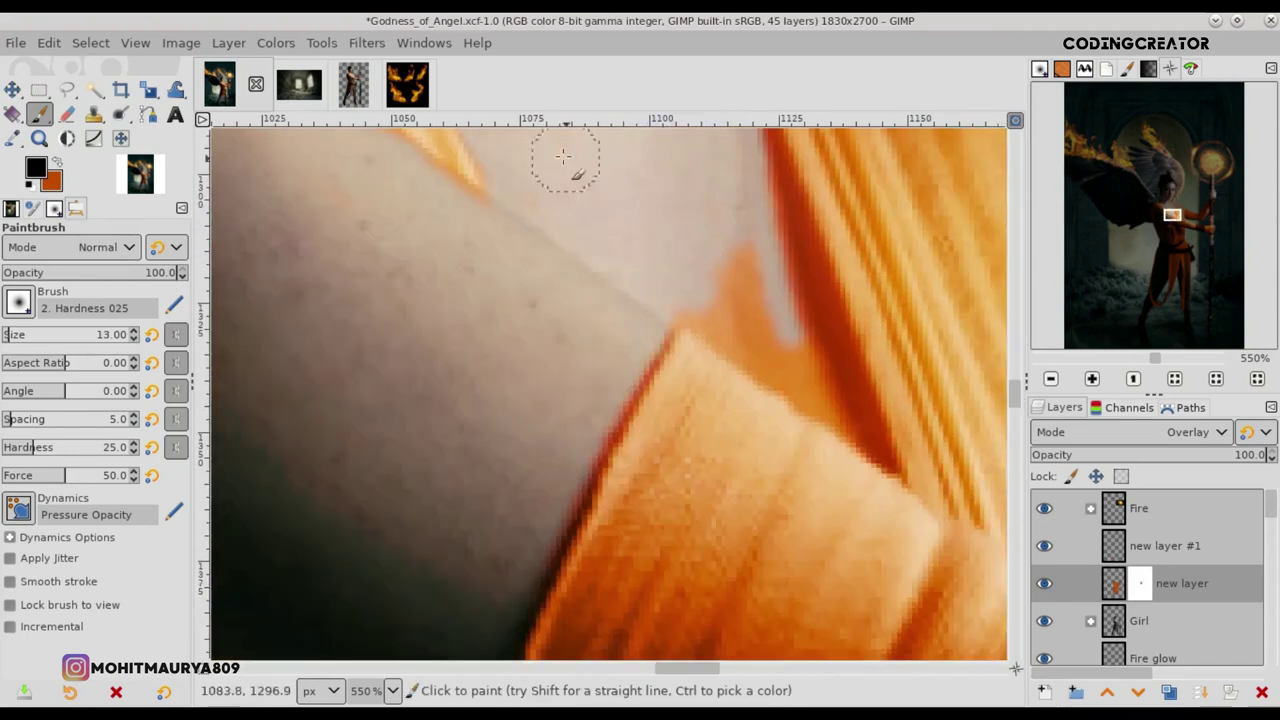
{"action": "left_click_drag", "start_coordinate": [740, 240], "coordinate": [762, 322]}
{"action": "key", "text": "bracketleft"}
{"action": "key", "text": "bracketleft"}
{"action": "key", "text": "bracketleft"}
{"action": "mouse_move", "coordinate": [820, 405]}
{"action": "left_mouse_down"}
{"action": "mouse_move", "coordinate": [694, 323]}
{"action": "mouse_move", "coordinate": [851, 449]}
{"action": "mouse_move", "coordinate": [813, 404]}
{"action": "left_mouse_up"}
{"action": "key", "text": "bracketleft"}
{"action": "key", "text": "bracketleft"}
{"action": "key", "text": "plus"}
{"action": "key", "text": "bracketleft"}
{"action": "key", "text": "bracketleft"}
{"action": "key", "text": "bracketleft"}
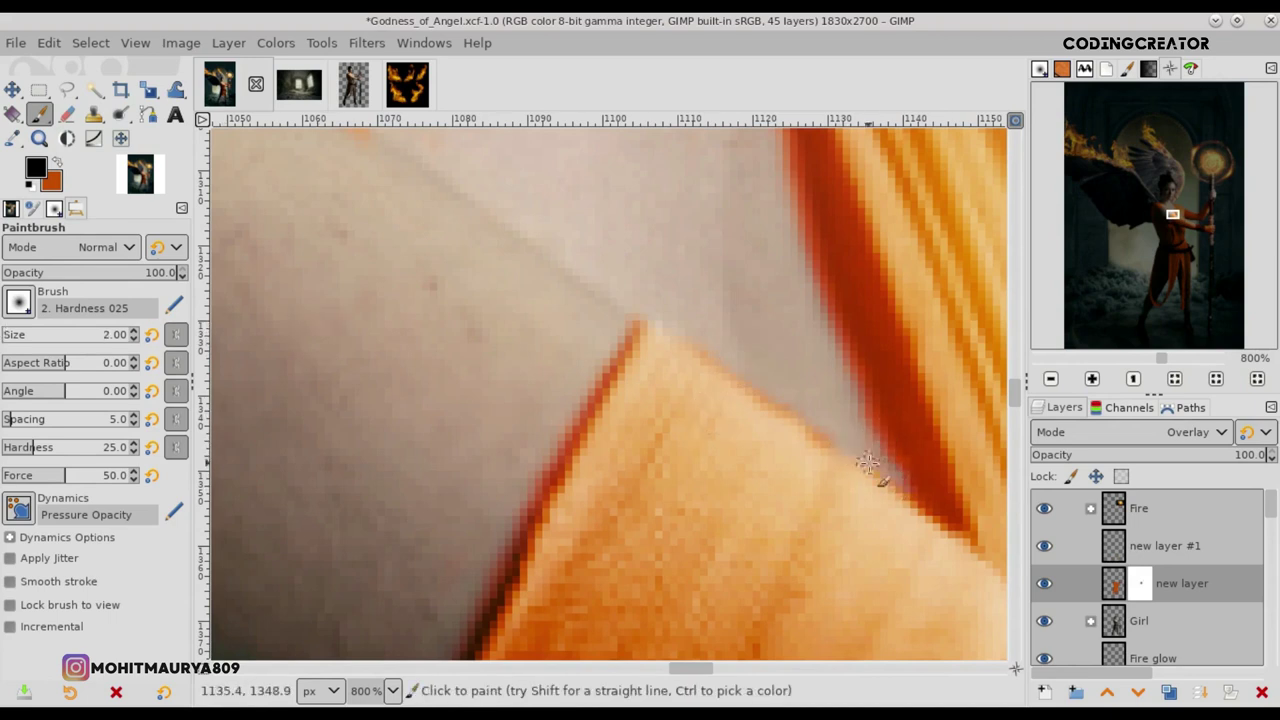
Step: Paint black on the mask over the staff to return it to dark grey
{"action": "scroll", "coordinate": [895, 475], "scroll_direction": "down", "scroll_amount": 5, "text": "ctrl"}
{"action": "scroll", "coordinate": [877, 380], "scroll_direction": "right", "scroll_amount": 3}
{"action": "scroll", "coordinate": [409, 209], "scroll_direction": "up", "scroll_amount": 3, "text": "ctrl"}
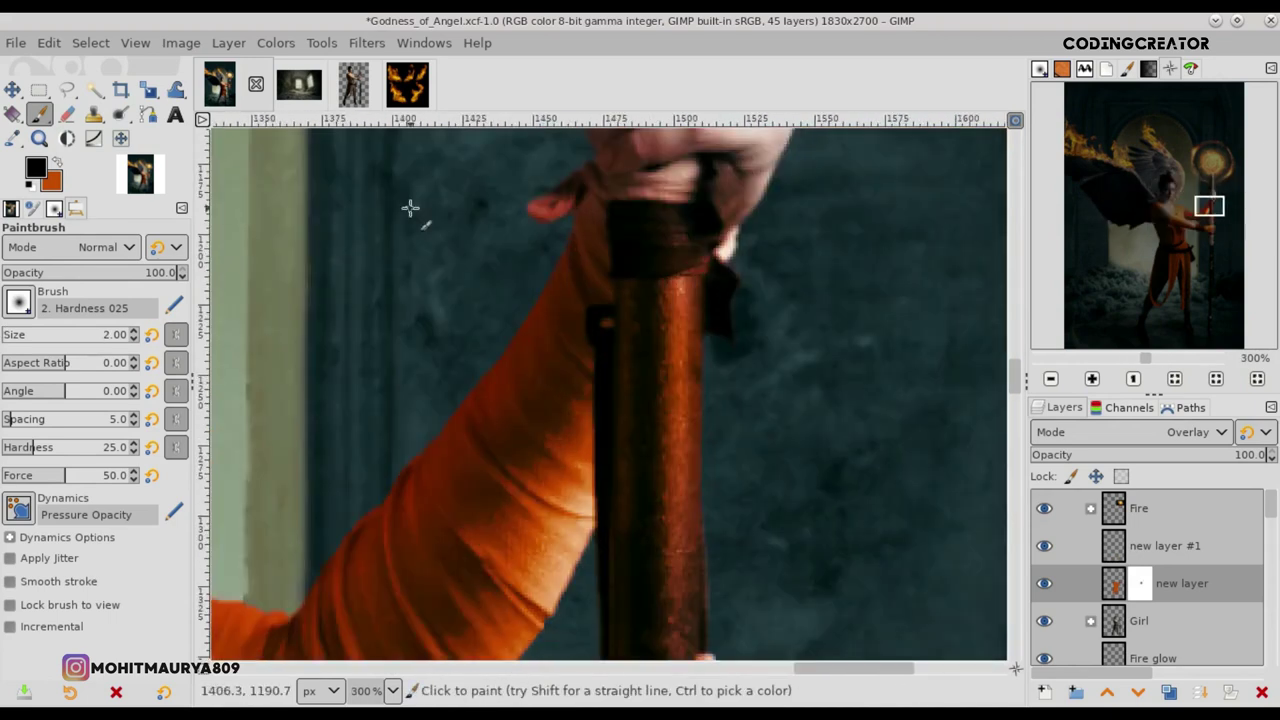
{"action": "mouse_move", "coordinate": [649, 430]}
{"action": "left_mouse_down"}
{"action": "mouse_move", "coordinate": [660, 180]}
{"action": "mouse_move", "coordinate": [634, 380]}
{"action": "mouse_move", "coordinate": [671, 594]}
{"action": "left_mouse_up"}
{"action": "left_click_drag", "start_coordinate": [1015, 355], "coordinate": [1015, 405]}
{"action": "mouse_move", "coordinate": [640, 440]}
{"action": "left_mouse_down"}
{"action": "mouse_move", "coordinate": [649, 410]}
{"action": "mouse_move", "coordinate": [630, 530]}
{"action": "left_mouse_up"}
{"action": "left_click_drag", "start_coordinate": [1015, 400], "coordinate": [1015, 420]}
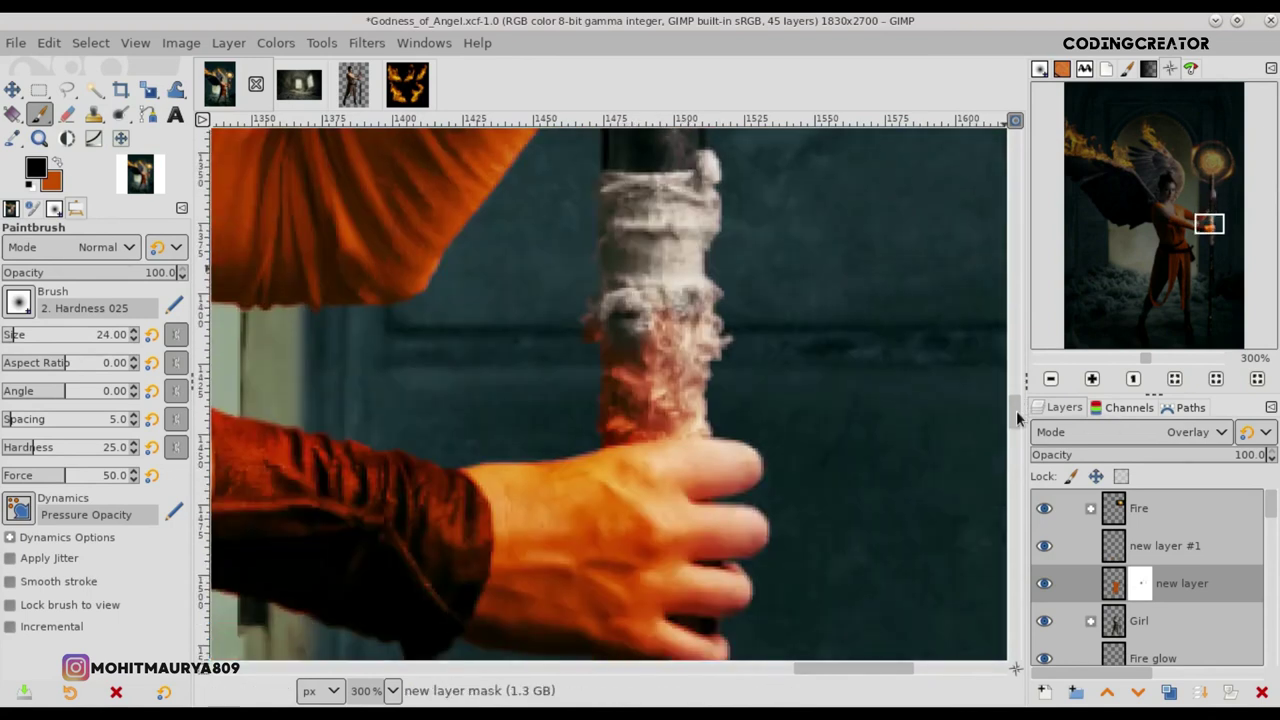
{"action": "mouse_move", "coordinate": [660, 330]}
{"action": "left_mouse_down"}
{"action": "mouse_move", "coordinate": [691, 391]}
{"action": "mouse_move", "coordinate": [606, 486]}
{"action": "left_mouse_up"}
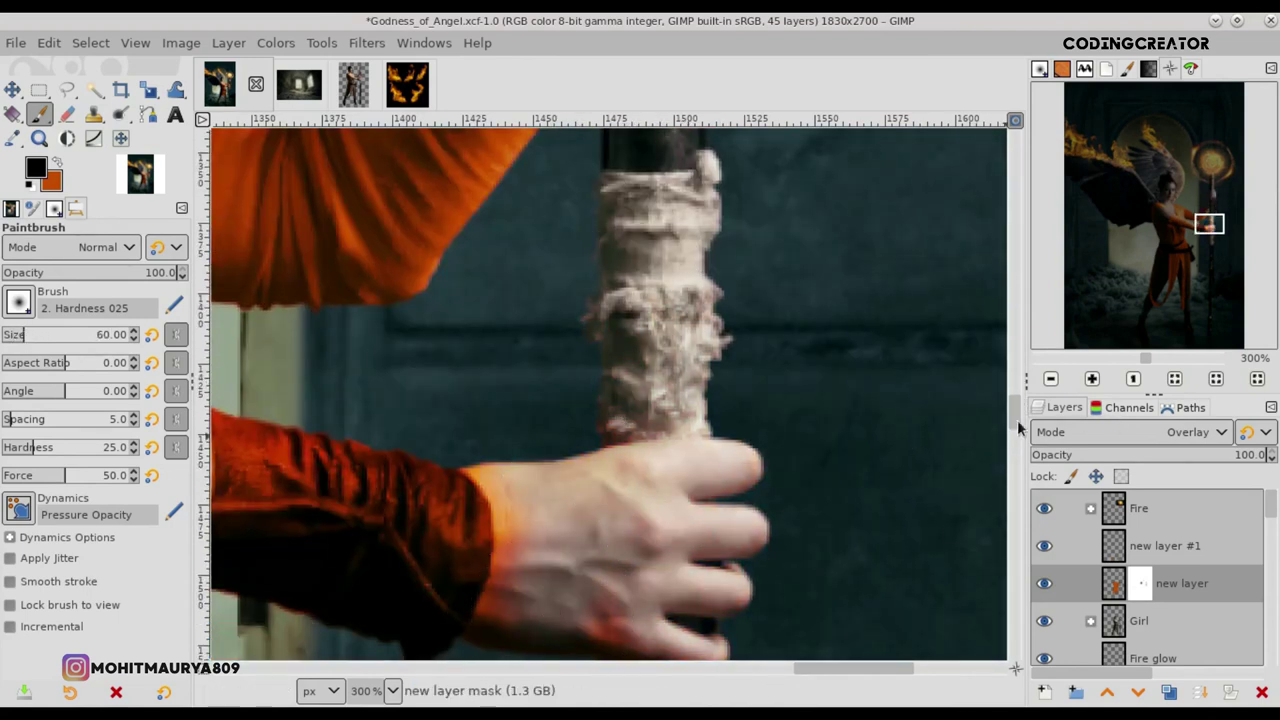
{"action": "left_click_drag", "start_coordinate": [1015, 405], "coordinate": [1015, 430]}
{"action": "scroll", "coordinate": [651, 443], "scroll_direction": "left", "scroll_amount": 5}
{"action": "scroll", "coordinate": [651, 443], "scroll_direction": "up", "scroll_amount": 3}
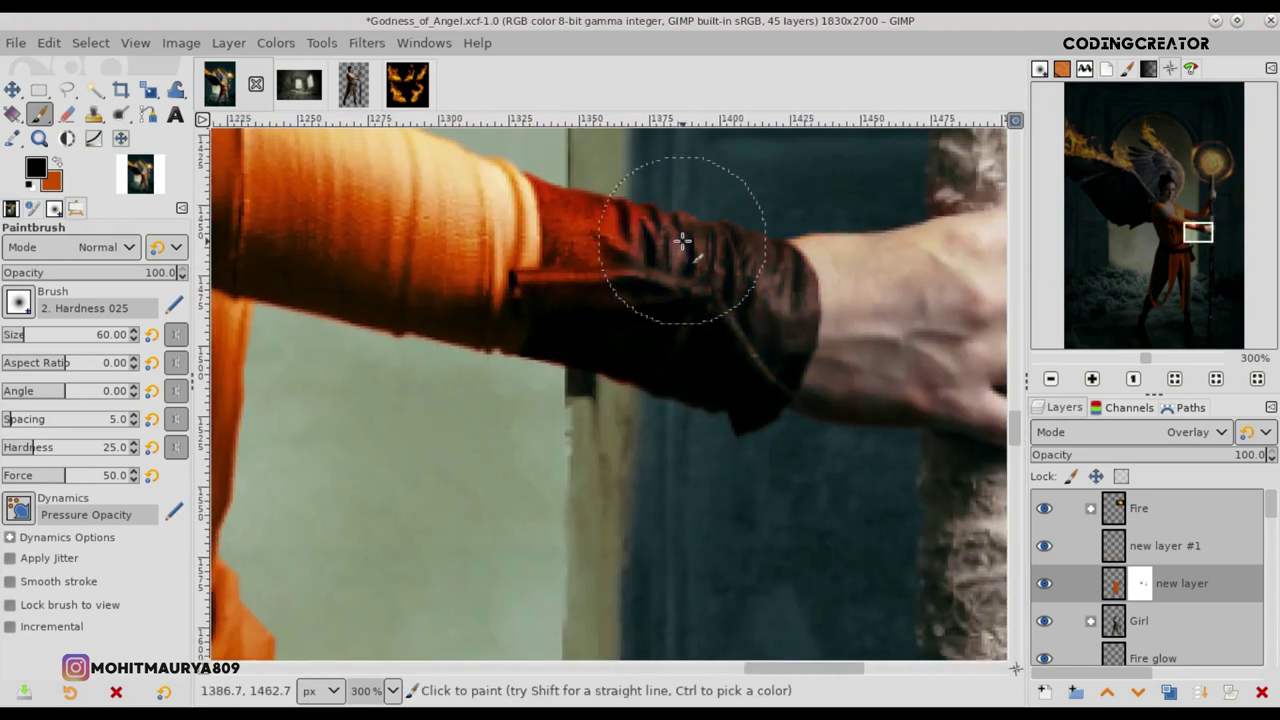
Step: Resize the brush while moving around the staff's cuff and the hand
{"action": "key", "text": "bracketleft"}
{"action": "key", "text": "bracketleft"}
{"action": "key", "text": "bracketleft"}
{"action": "scroll", "coordinate": [554, 286], "scroll_direction": "up", "scroll_amount": 2}
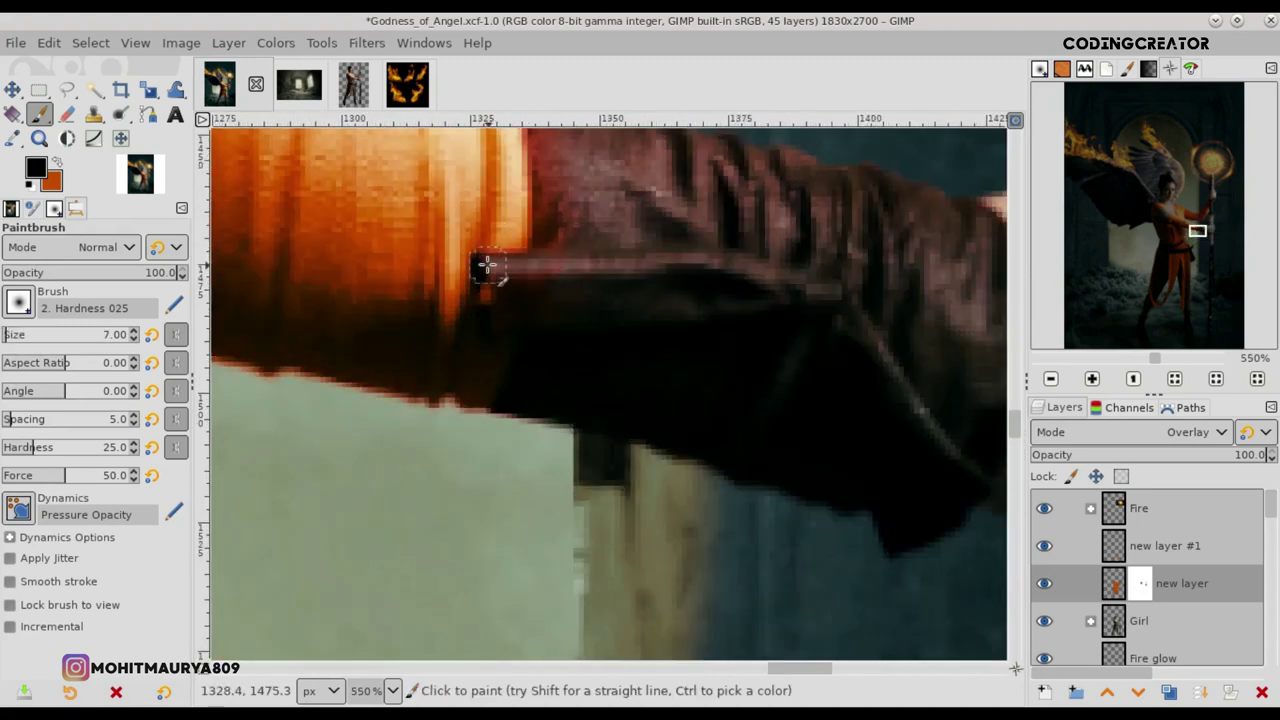
{"action": "scroll", "coordinate": [994, 395], "scroll_direction": "up", "scroll_amount": 3}
{"action": "scroll", "coordinate": [577, 370], "scroll_direction": "down", "scroll_amount": 1}
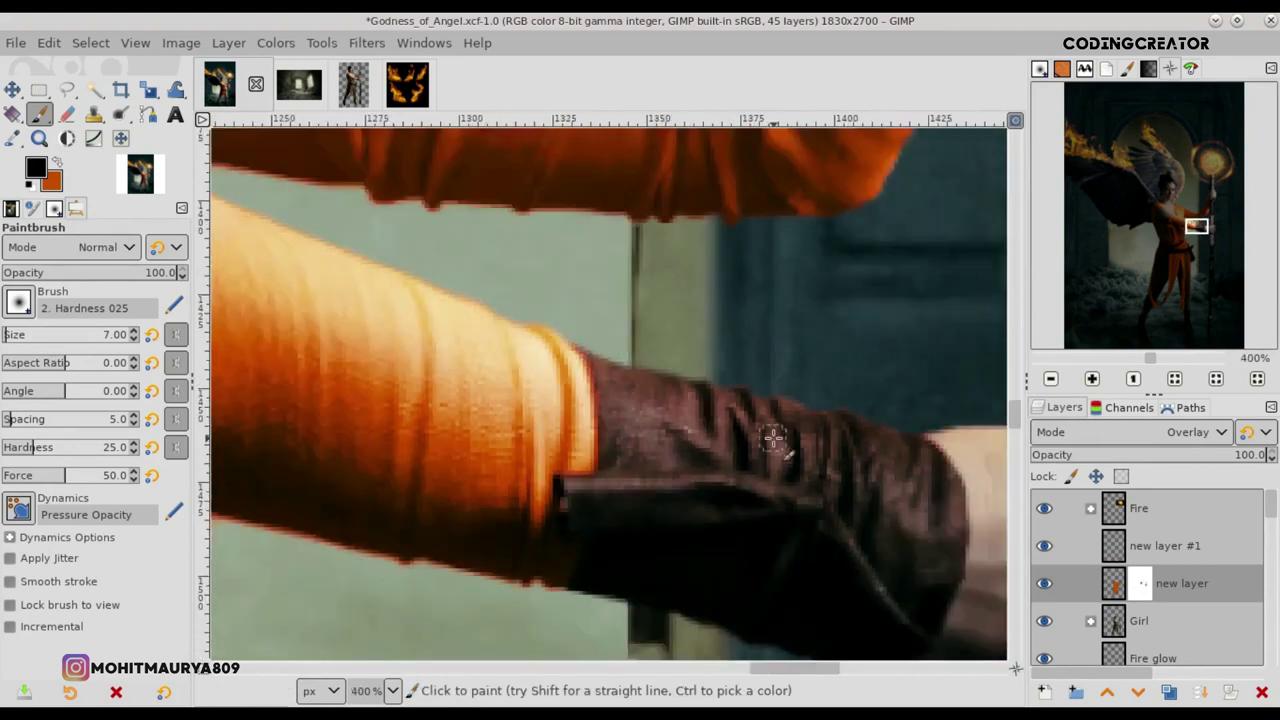
{"action": "scroll", "coordinate": [771, 437], "scroll_direction": "down", "scroll_amount": 2}
{"action": "scroll", "coordinate": [771, 437], "scroll_direction": "right", "scroll_amount": 3}
{"action": "scroll", "coordinate": [713, 425], "scroll_direction": "down", "scroll_amount": 2}
{"action": "scroll", "coordinate": [713, 425], "scroll_direction": "up", "scroll_amount": 2}
{"action": "key", "text": "bracketright"}
{"action": "key", "text": "bracketright"}
{"action": "key", "text": "bracketright"}
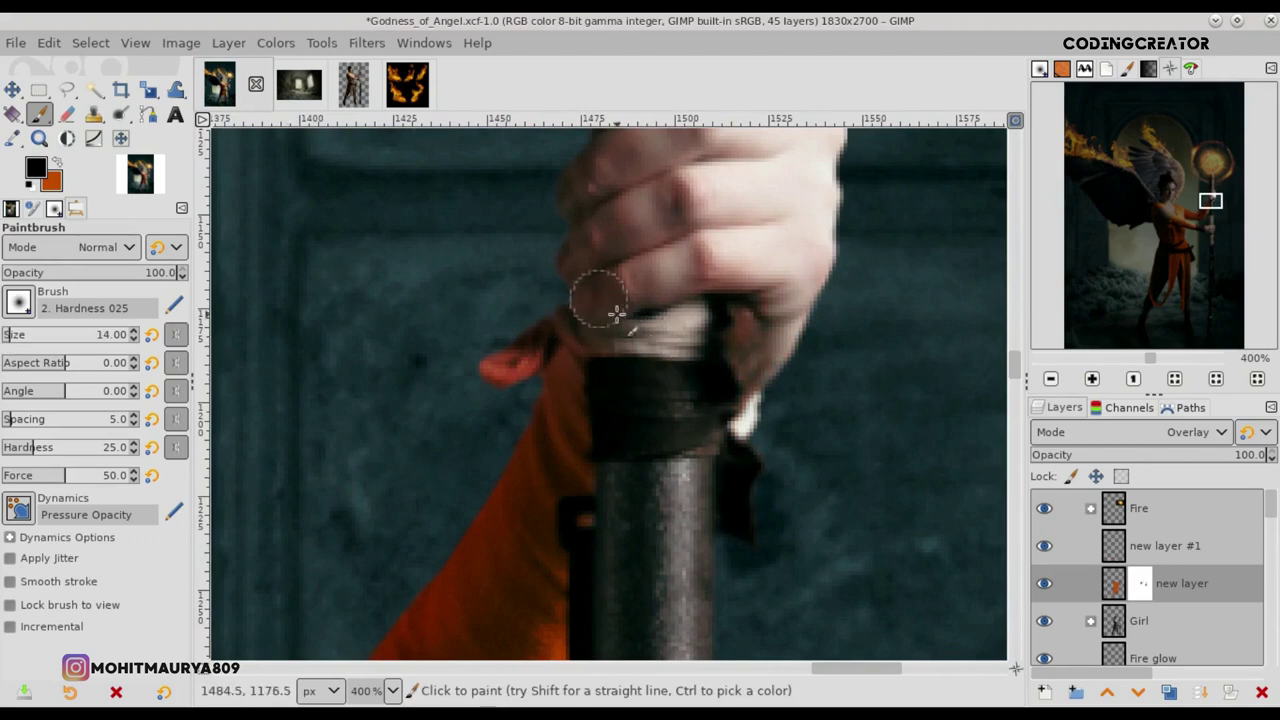
{"action": "scroll", "coordinate": [600, 300], "scroll_direction": "down", "scroll_amount": 7}
{"action": "scroll", "coordinate": [786, 516], "scroll_direction": "down", "scroll_amount": 1}
{"action": "scroll", "coordinate": [786, 516], "scroll_direction": "up", "scroll_amount": 5}
{"action": "scroll", "coordinate": [786, 516], "scroll_direction": "left", "scroll_amount": 4}
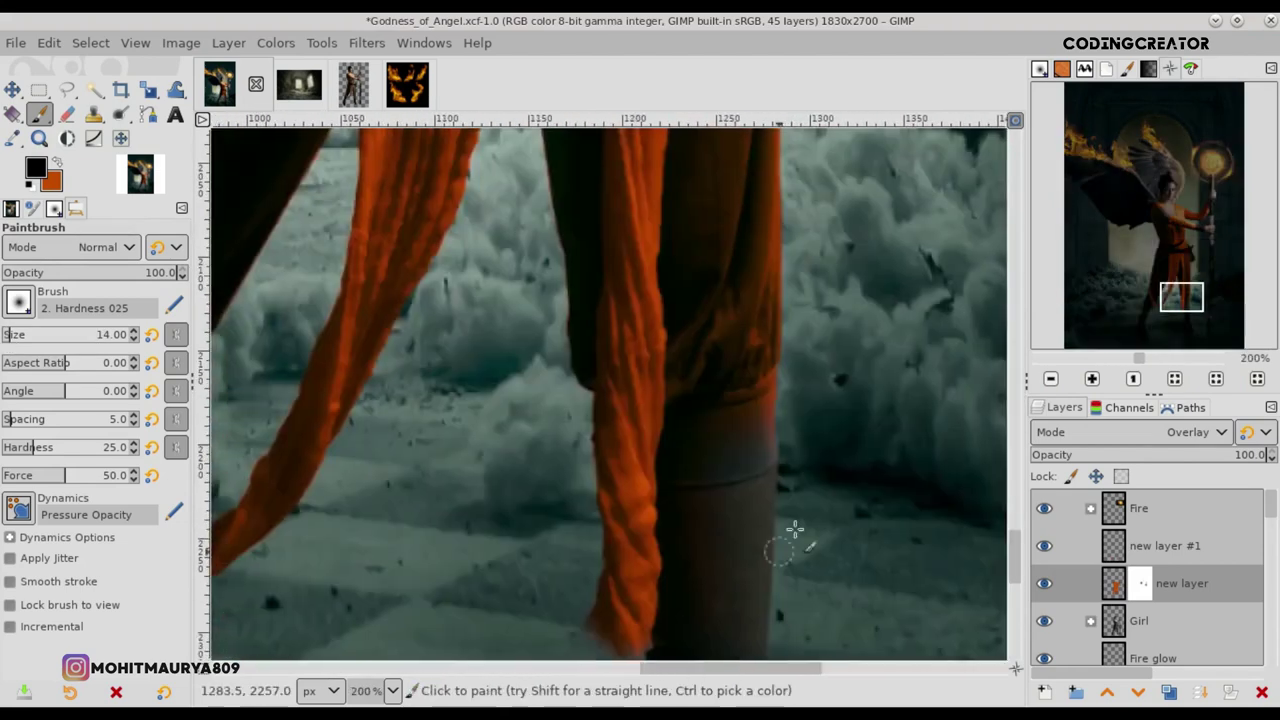
{"action": "scroll", "coordinate": [785, 529], "scroll_direction": "up", "scroll_amount": 1}
{"action": "scroll", "coordinate": [654, 484], "scroll_direction": "down", "scroll_amount": 2}
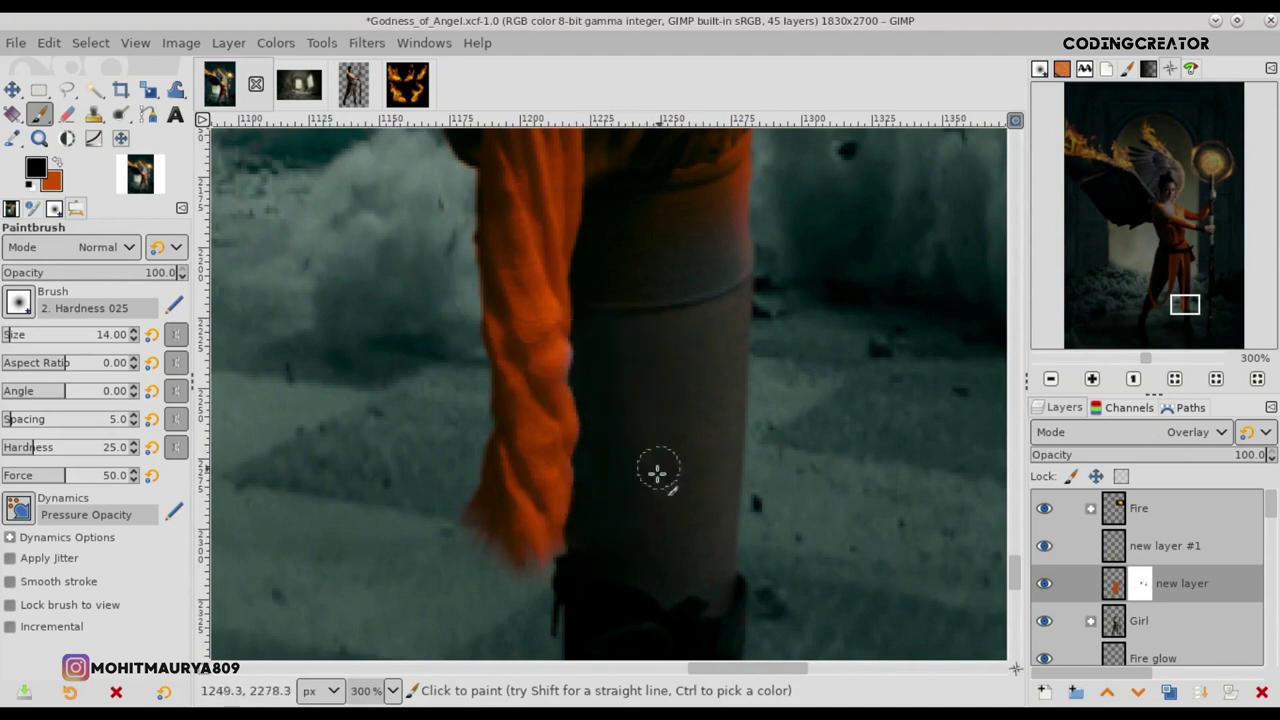
Step: Paint the orange glow back along the leg's right edge and the belt line
{"action": "key", "text": "x"}
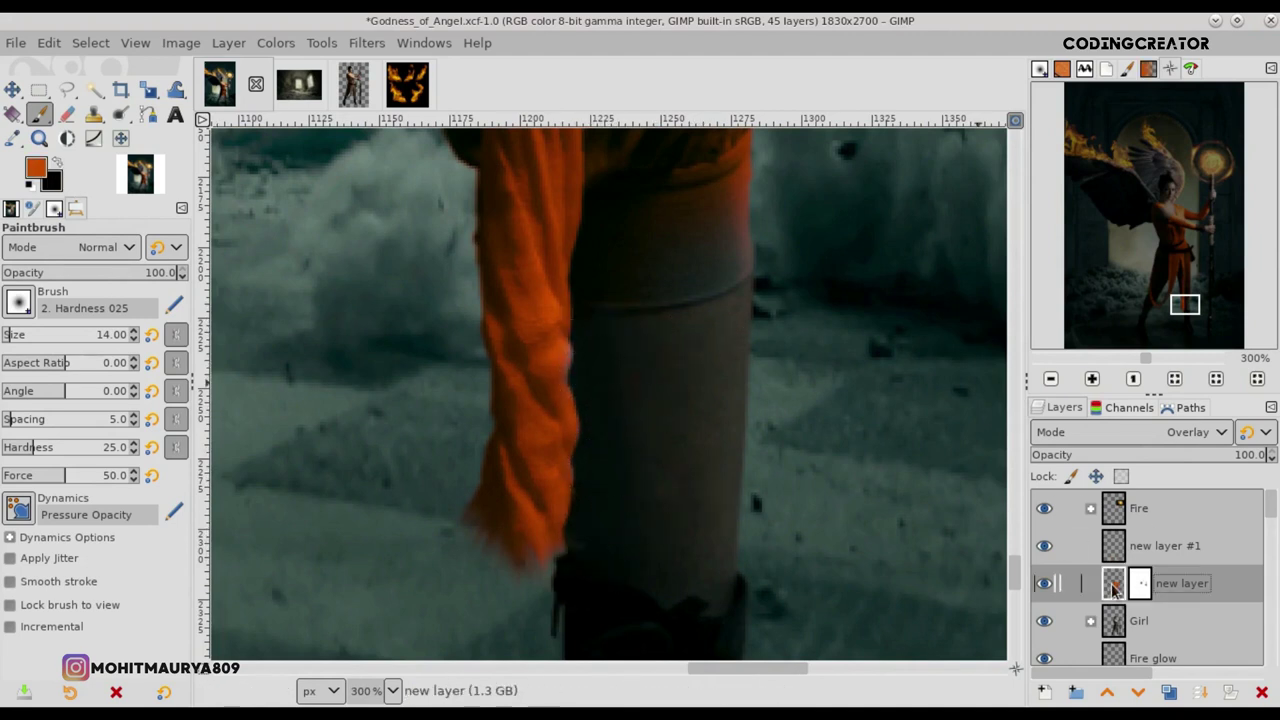
{"action": "left_click_drag", "start_coordinate": [750, 250], "coordinate": [700, 288]}
{"action": "scroll", "coordinate": [729, 206], "scroll_direction": "up", "scroll_amount": 1}
{"action": "key", "text": "bracketleft"}
{"action": "key", "text": "bracketleft"}
{"action": "key", "text": "bracketleft"}
{"action": "scroll", "coordinate": [743, 209], "scroll_direction": "up", "scroll_amount": 1}
{"action": "left_click_drag", "start_coordinate": [508, 340], "coordinate": [780, 221]}
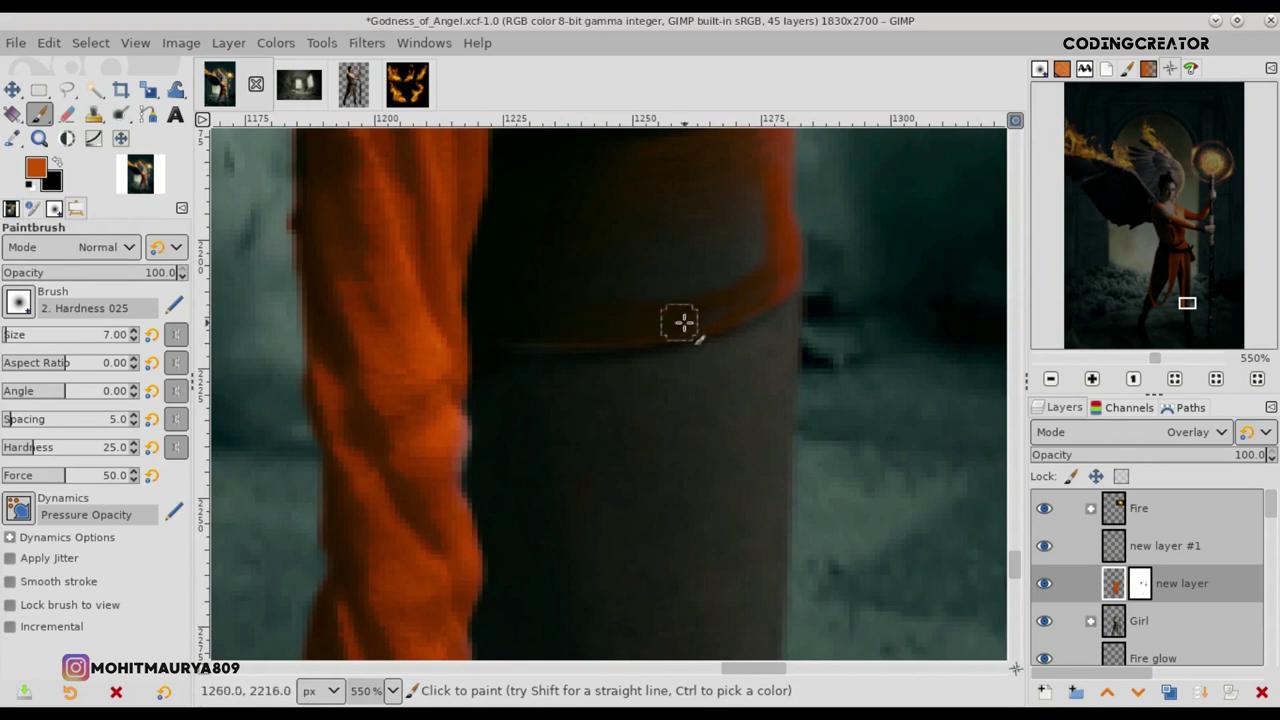
{"action": "left_click", "coordinate": [137, 332]}
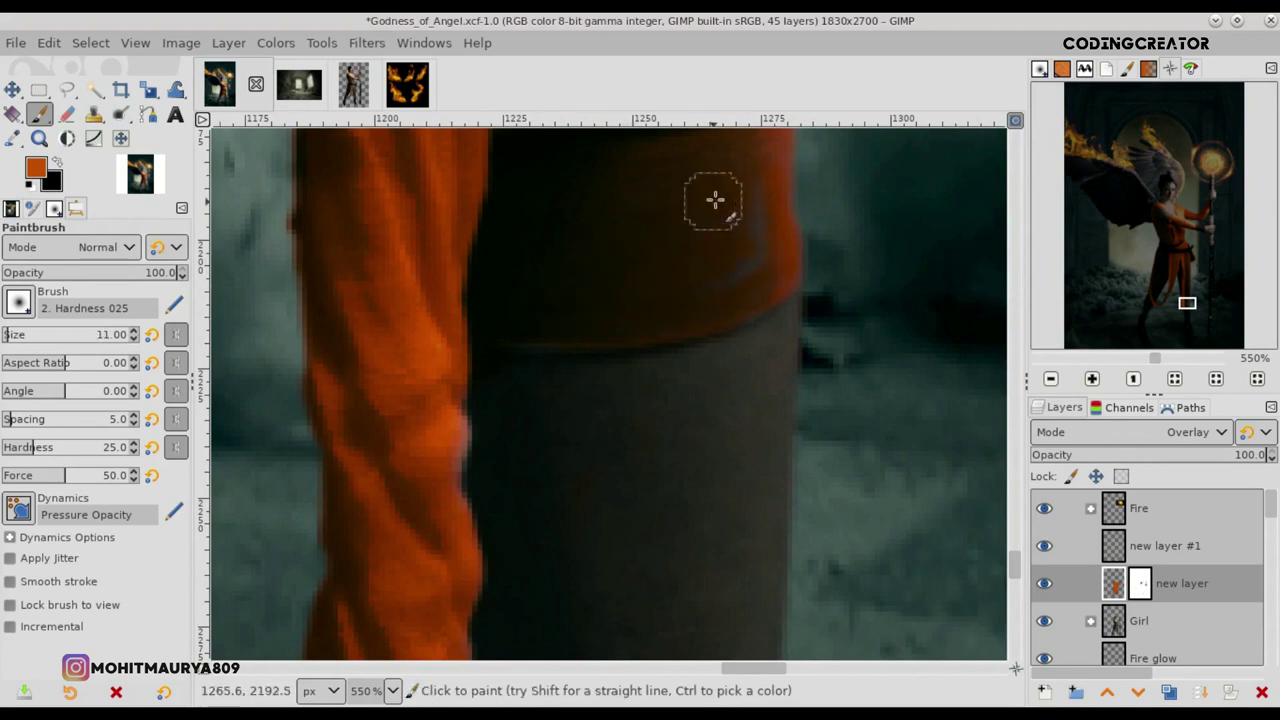
Step: Inspect the draped cloth, switch back to hiding the glow, and zoom out to the whole image
{"action": "key", "text": "minus"}
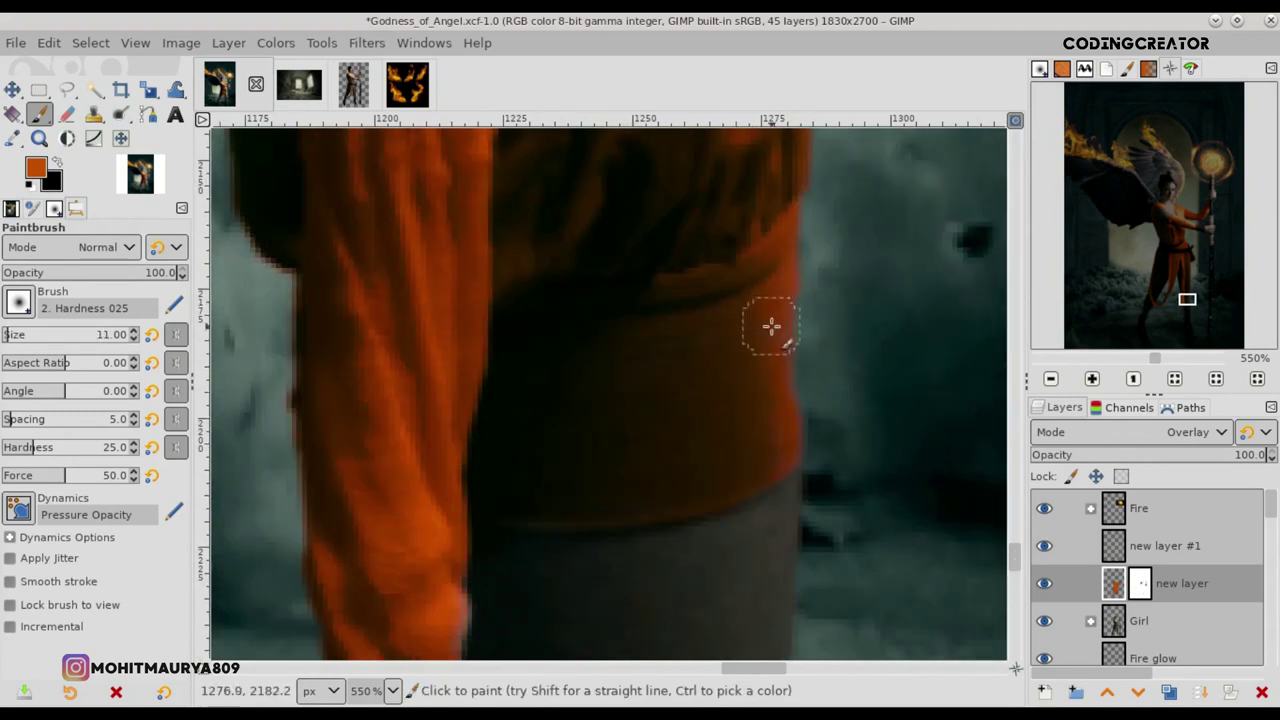
{"action": "key", "text": "minus"}
{"action": "key", "text": "minus"}
{"action": "key", "text": "plus"}
{"action": "key", "text": "plus"}
{"action": "key", "text": "plus"}
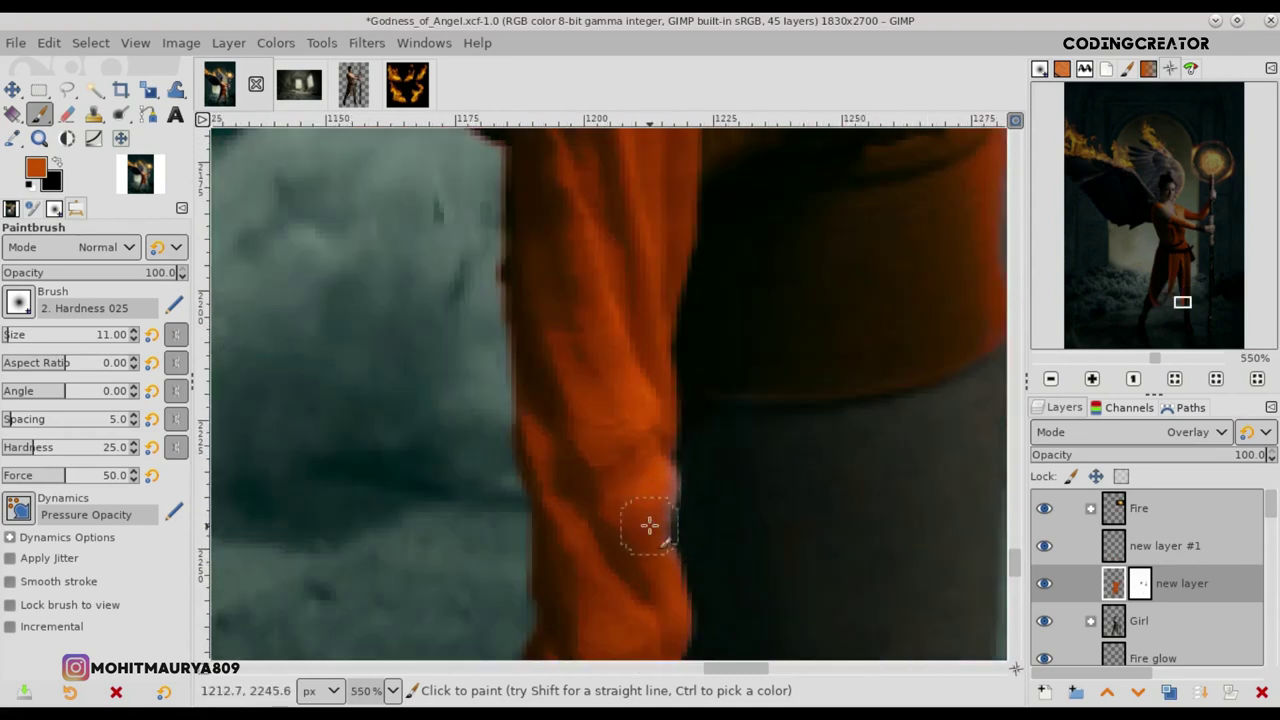
{"action": "key", "text": "minus"}
{"action": "key", "text": "minus"}
{"action": "key", "text": "minus"}
{"action": "key", "text": "plus"}
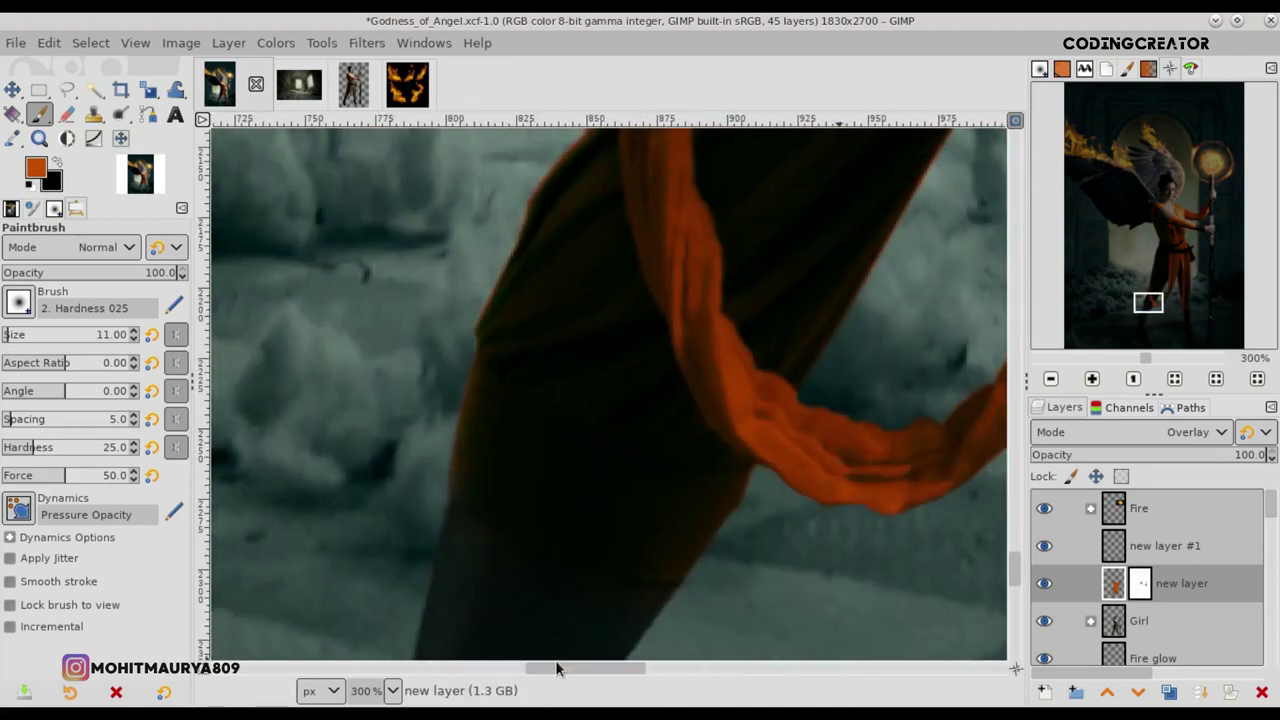
{"action": "key", "text": "x"}
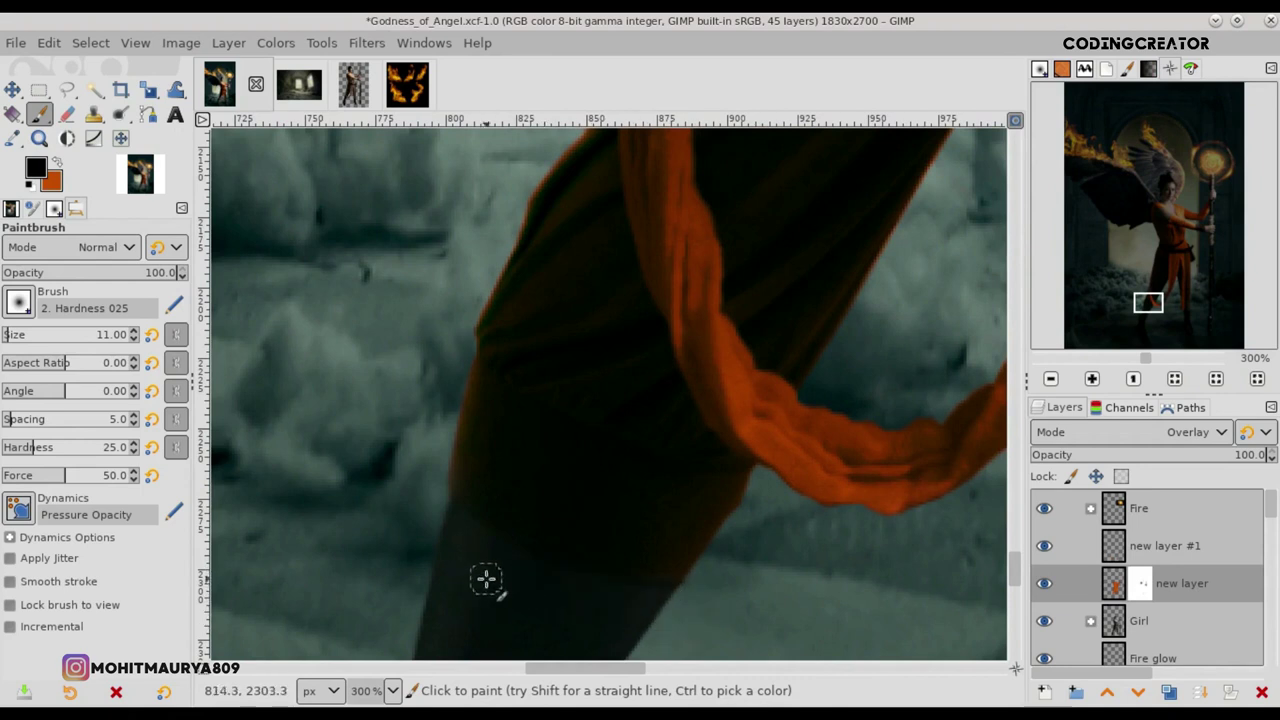
{"action": "key", "text": "minus"}
{"action": "key", "text": "minus"}
{"action": "key", "text": "minus"}
{"action": "key", "text": "minus"}
{"action": "key", "text": "minus"}
{"action": "key", "text": "minus"}
{"action": "key", "text": "minus"}
{"action": "key", "text": "minus"}
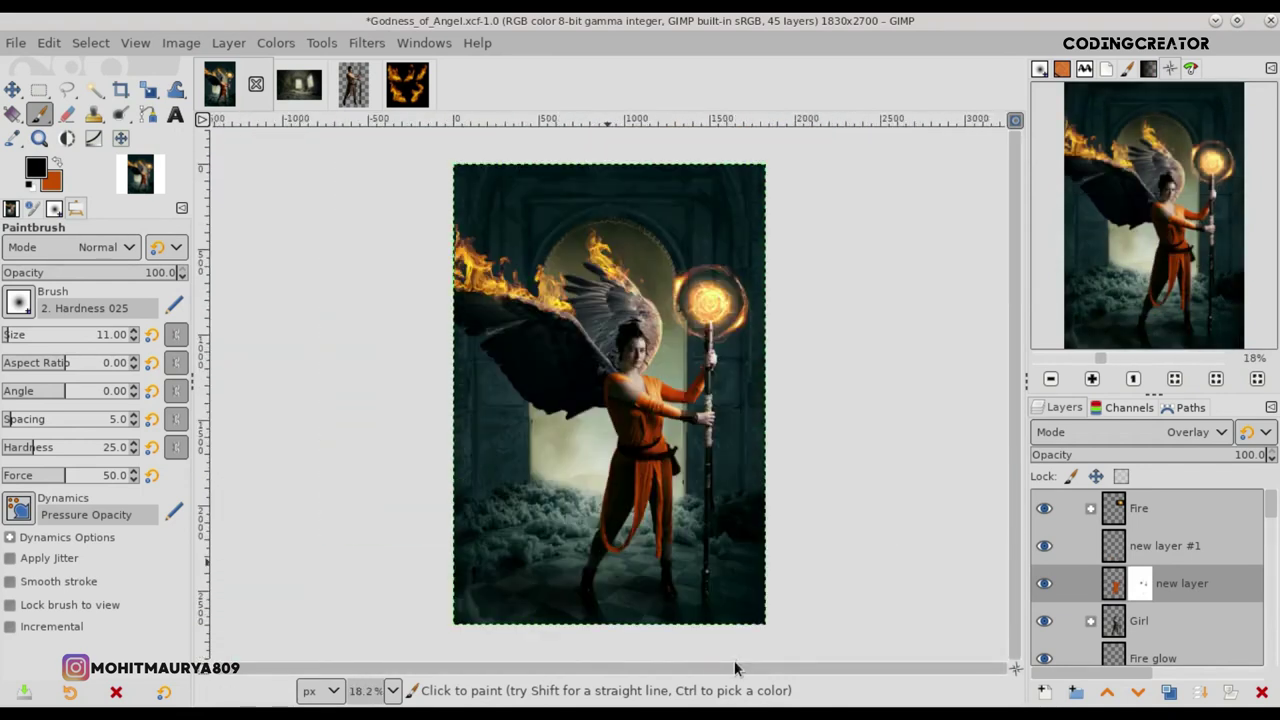
Step: Lower the opacity of 'new layer' to soften the orange rim light, and save
{"action": "left_click", "coordinate": [12, 90]}
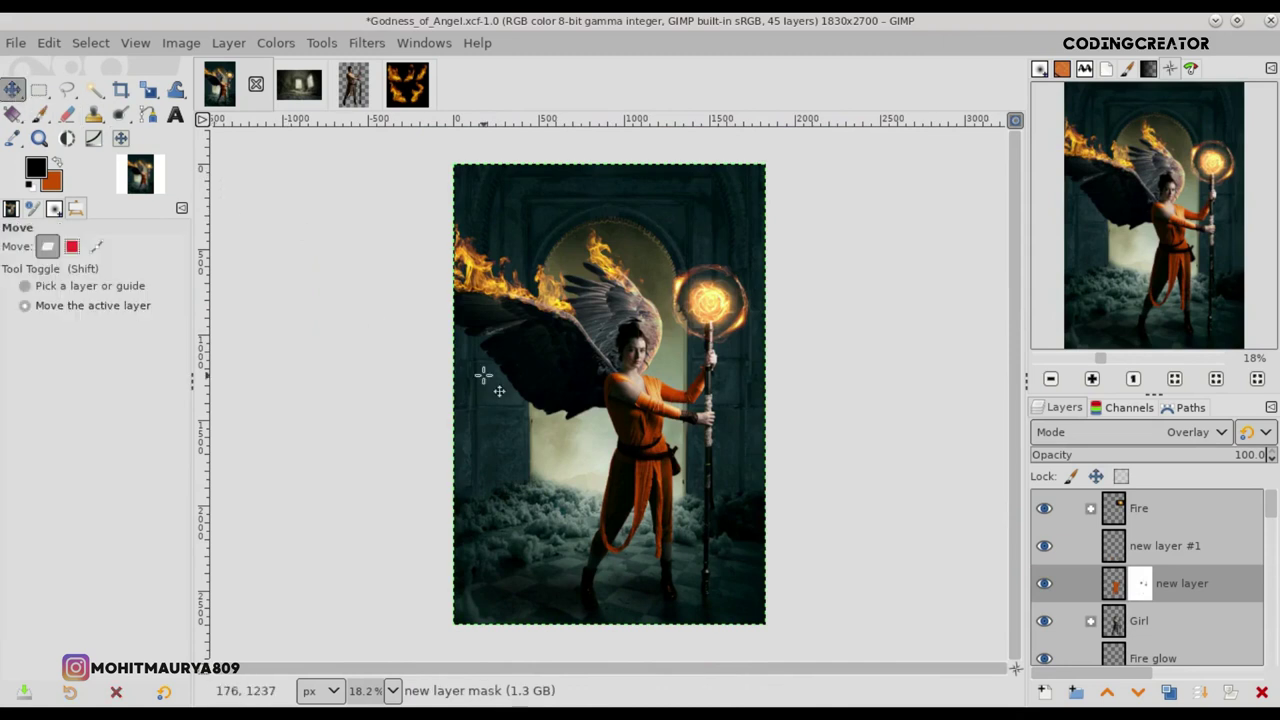
{"action": "left_click", "coordinate": [1110, 584]}
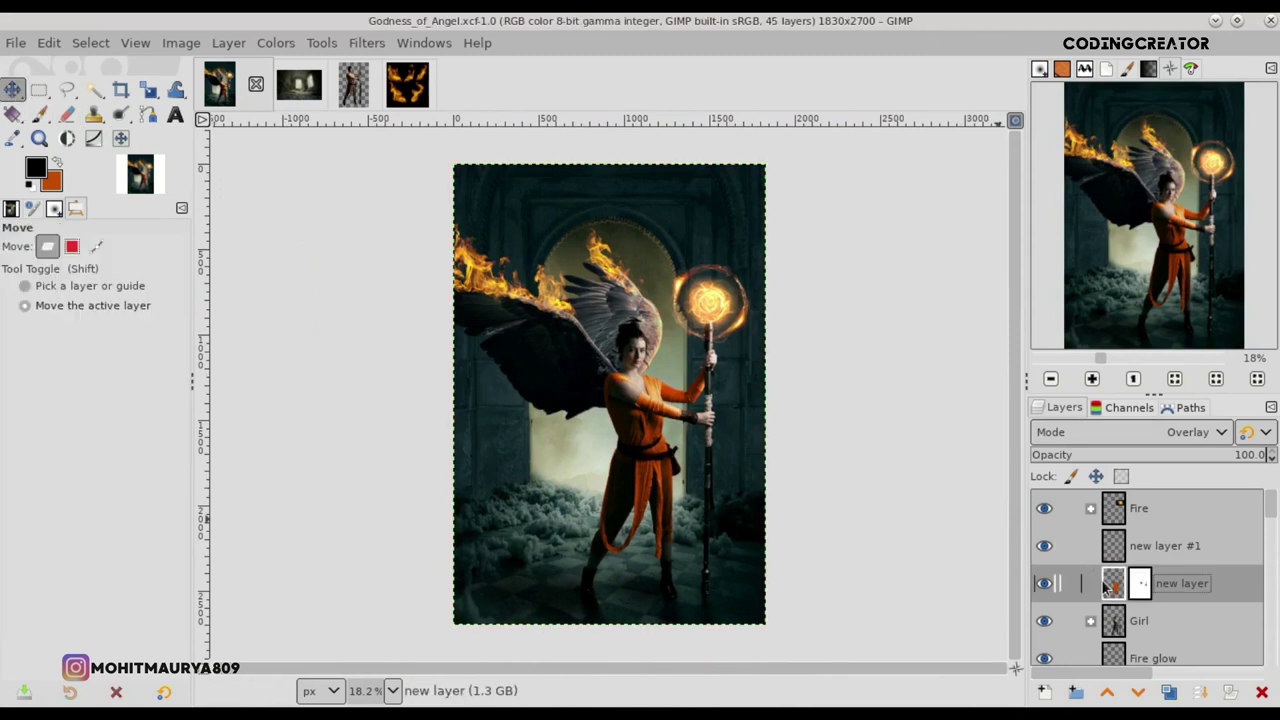
{"action": "left_click_drag", "start_coordinate": [1160, 459], "coordinate": [1068, 455]}
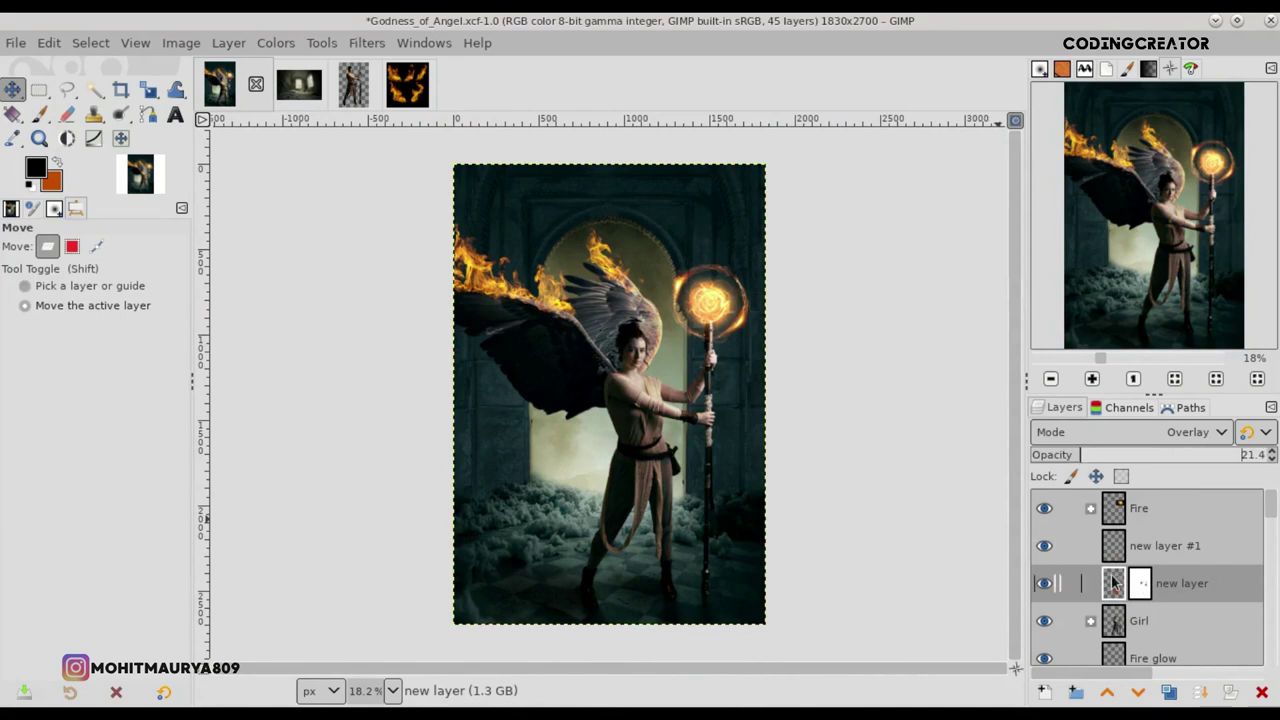
{"action": "scroll", "coordinate": [645, 415], "scroll_direction": "up", "scroll_amount": 2}
{"action": "scroll", "coordinate": [675, 490], "scroll_direction": "up", "scroll_amount": 1}
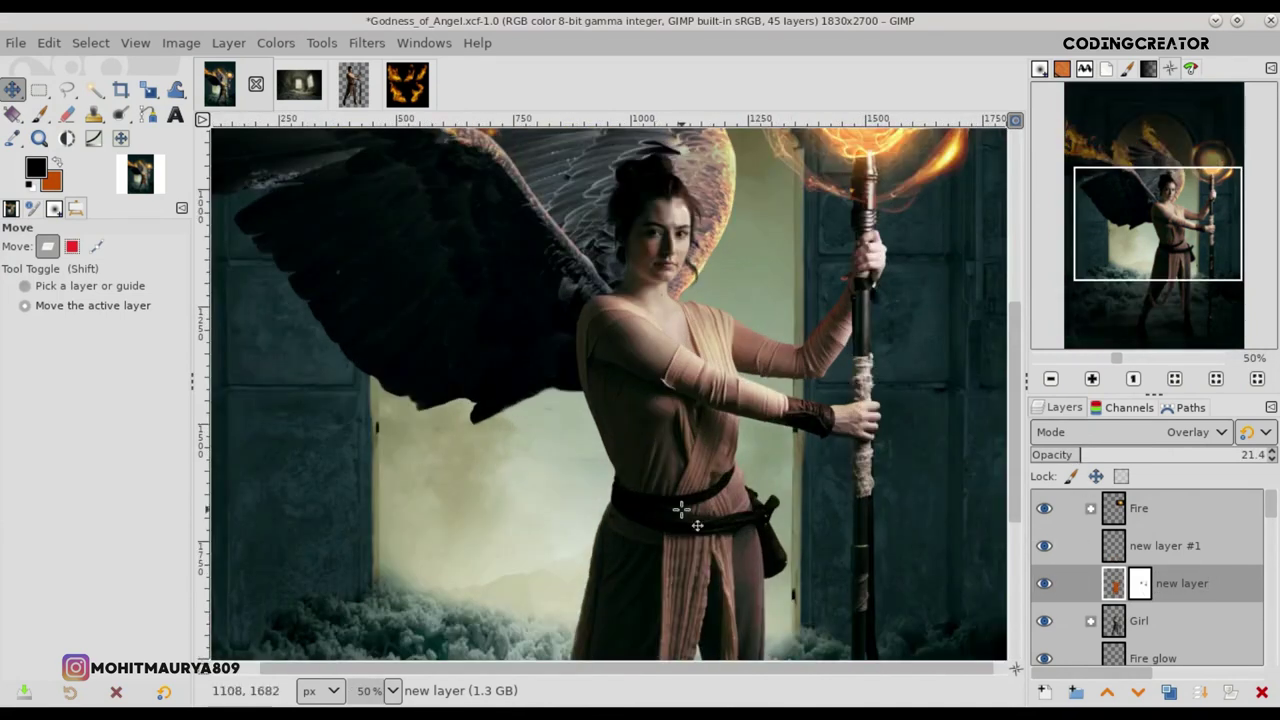
{"action": "left_click_drag", "start_coordinate": [716, 668], "coordinate": [780, 669]}
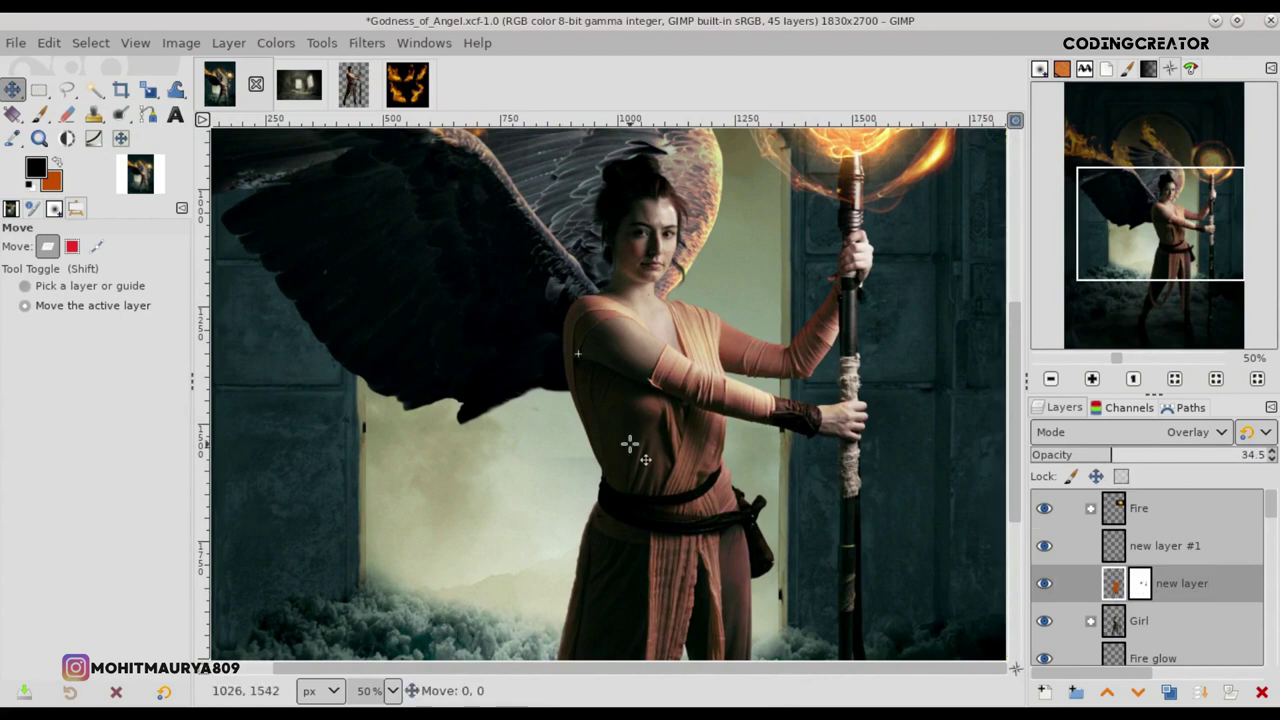
{"action": "scroll", "coordinate": [630, 443], "scroll_direction": "down", "scroll_amount": 3, "text": "ctrl"}
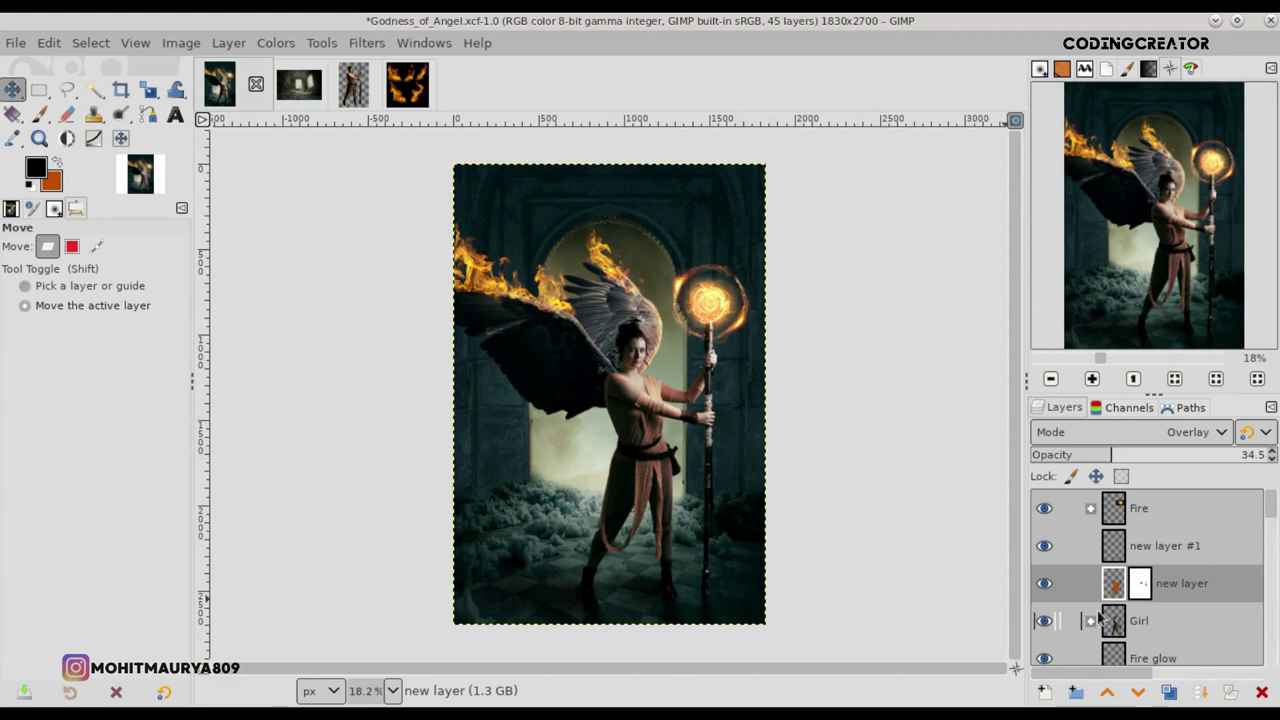
{"action": "key", "text": "ctrl+s"}
Step: Nudge the rim light opacity up to 45.6% and fit the whole image in the window
{"action": "left_click_drag", "start_coordinate": [1104, 455], "coordinate": [1125, 455]}
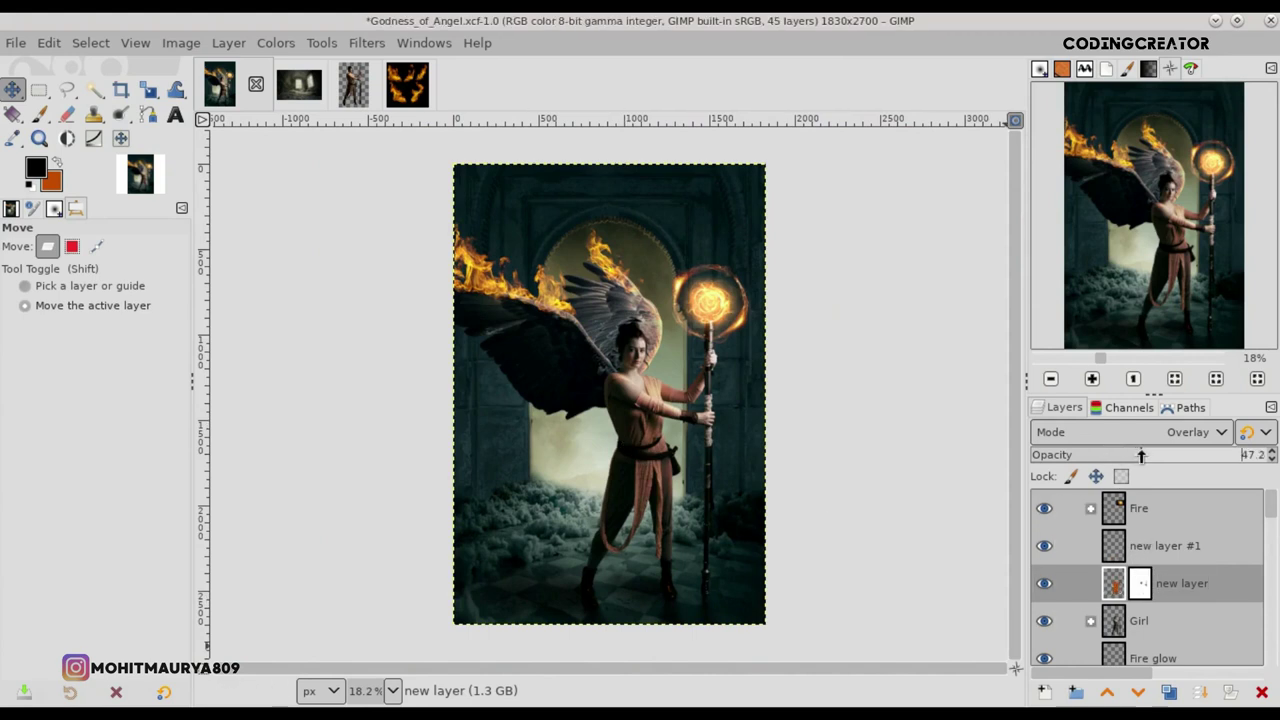
{"action": "scroll", "coordinate": [735, 514], "scroll_direction": "up", "scroll_amount": 2, "text": "ctrl"}
{"action": "scroll", "coordinate": [735, 514], "scroll_direction": "up", "scroll_amount": 1, "text": "ctrl"}
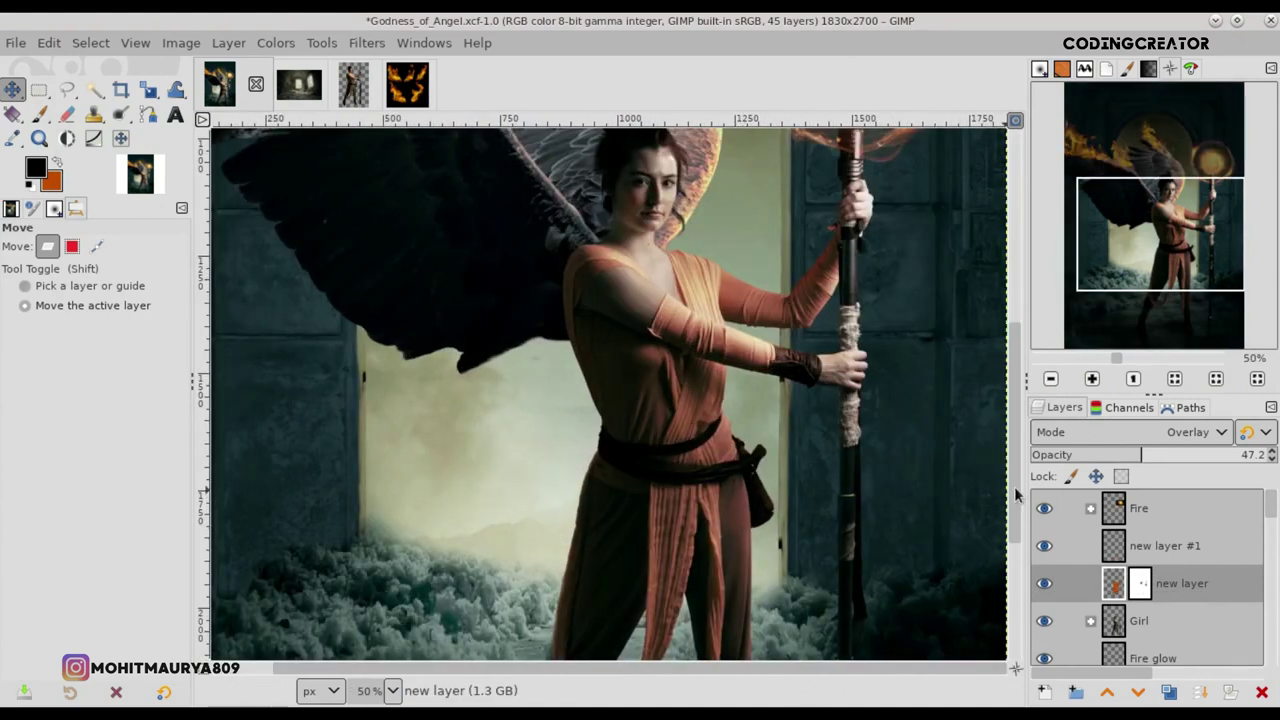
{"action": "left_click_drag", "start_coordinate": [1015, 493], "coordinate": [1015, 470]}
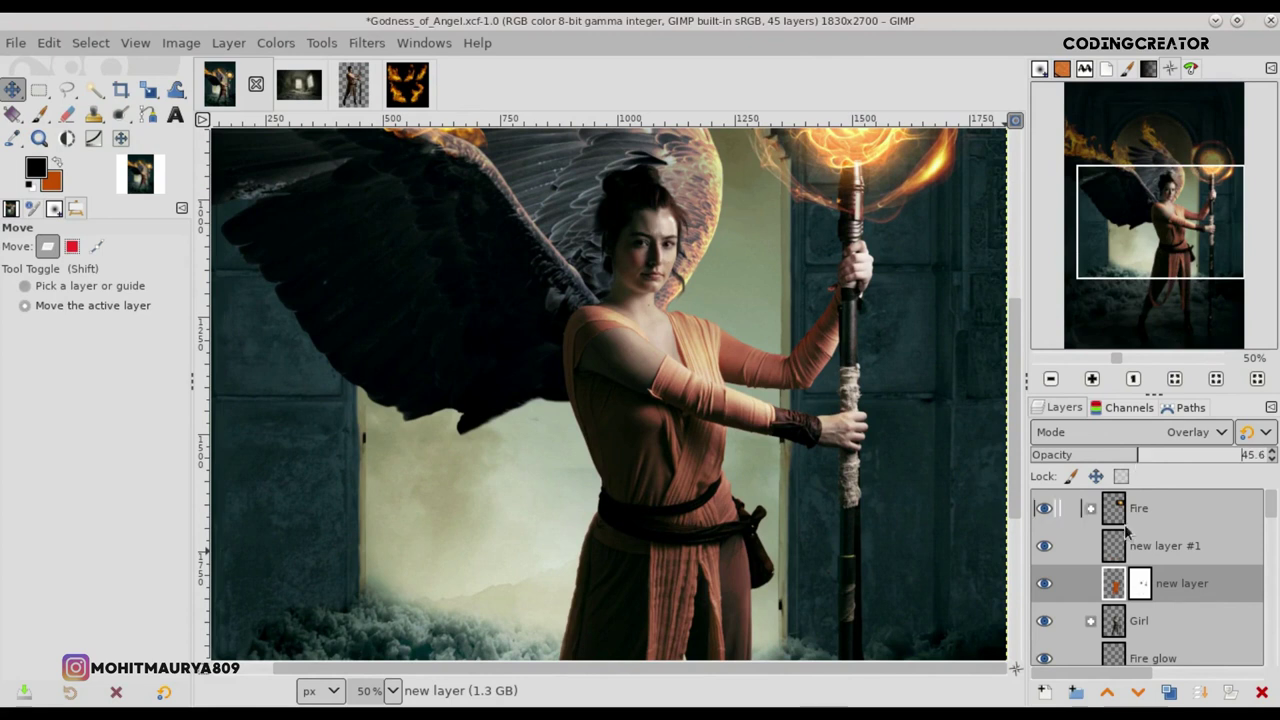
{"action": "key", "text": "ctrl+shift+j"}
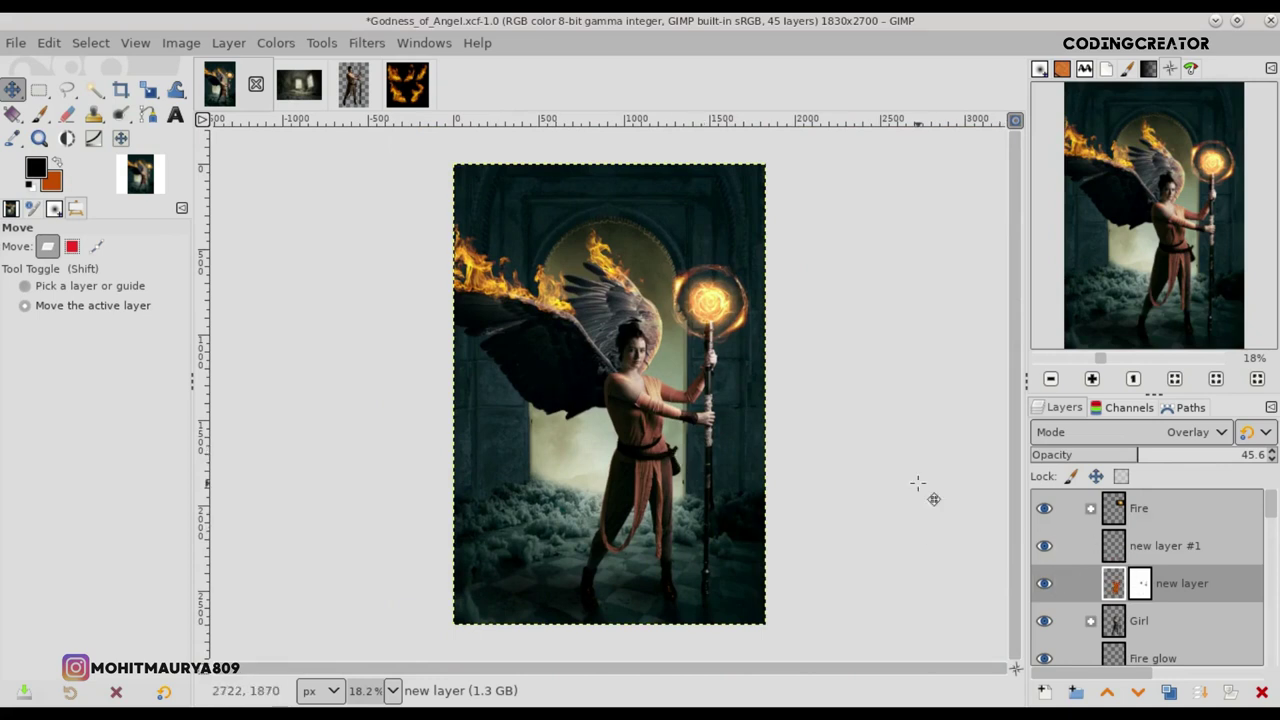
{"action": "left_click", "coordinate": [1116, 552]}
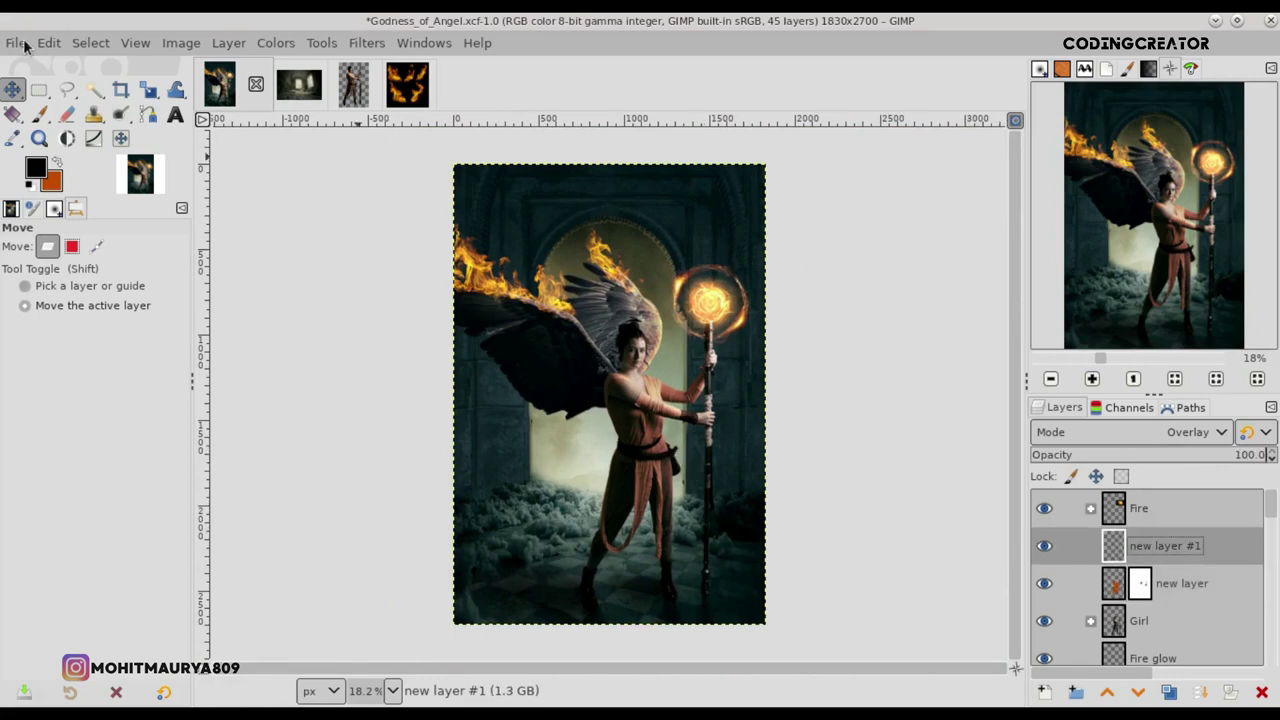
Step: Open Blue_Nbula.jpg as a layer and place it above the Fire layer
{"action": "left_click", "coordinate": [17, 43]}
{"action": "left_click", "coordinate": [59, 147]}
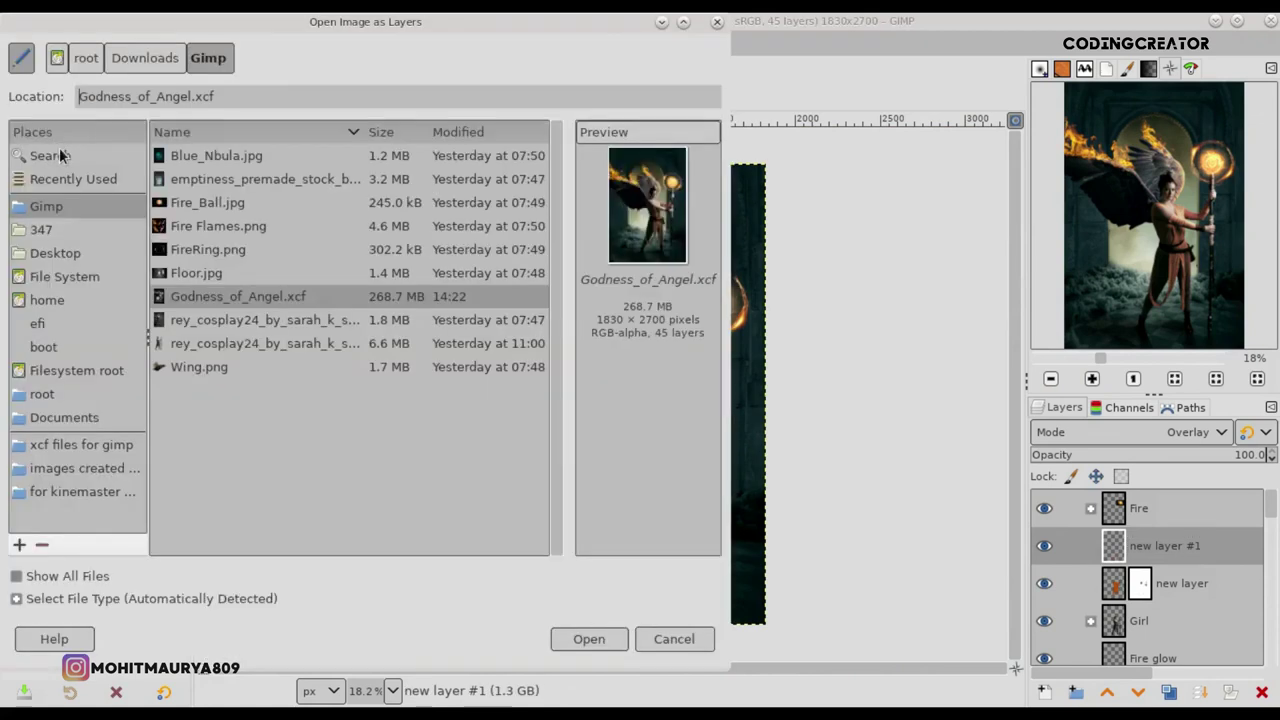
{"action": "left_click", "coordinate": [213, 157]}
{"action": "left_click", "coordinate": [580, 642]}
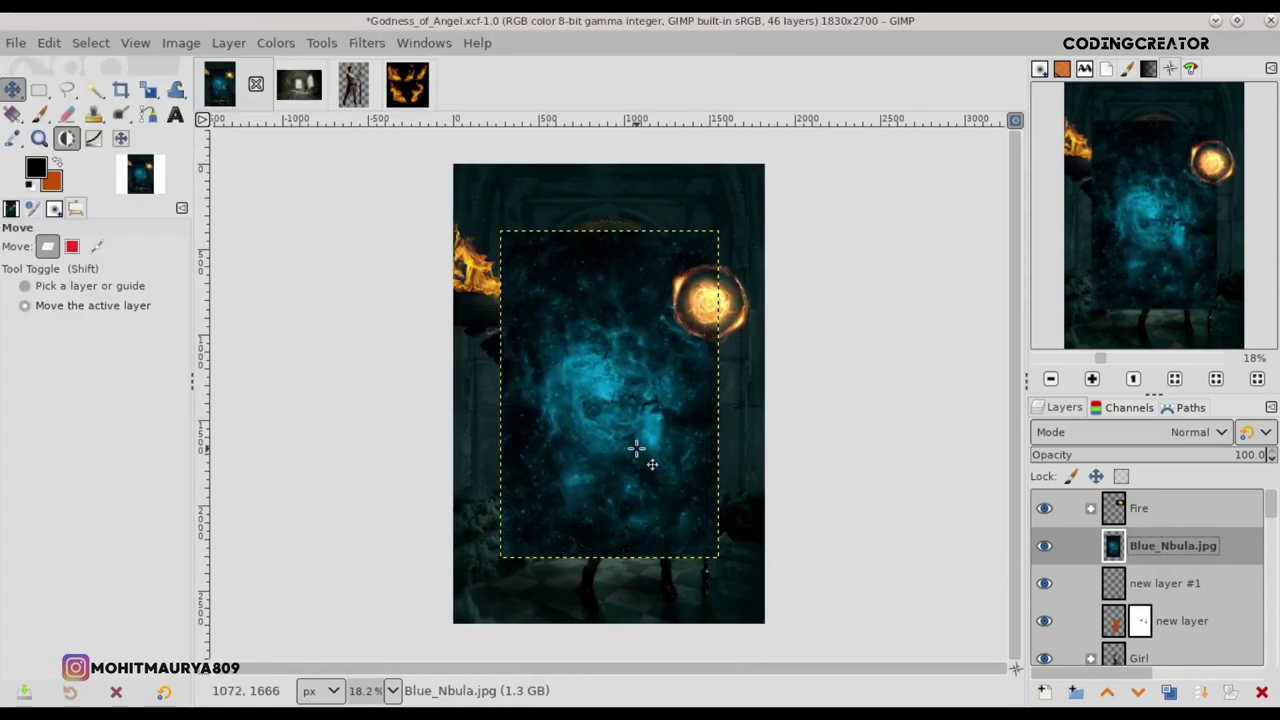
{"action": "left_click_drag", "start_coordinate": [1173, 545], "coordinate": [1173, 505]}
{"action": "left_click_drag", "start_coordinate": [592, 458], "coordinate": [529, 368]}
Step: Align the nebula to the canvas top edge and scale it up to cover the whole canvas
{"action": "left_click", "coordinate": [134, 43]}
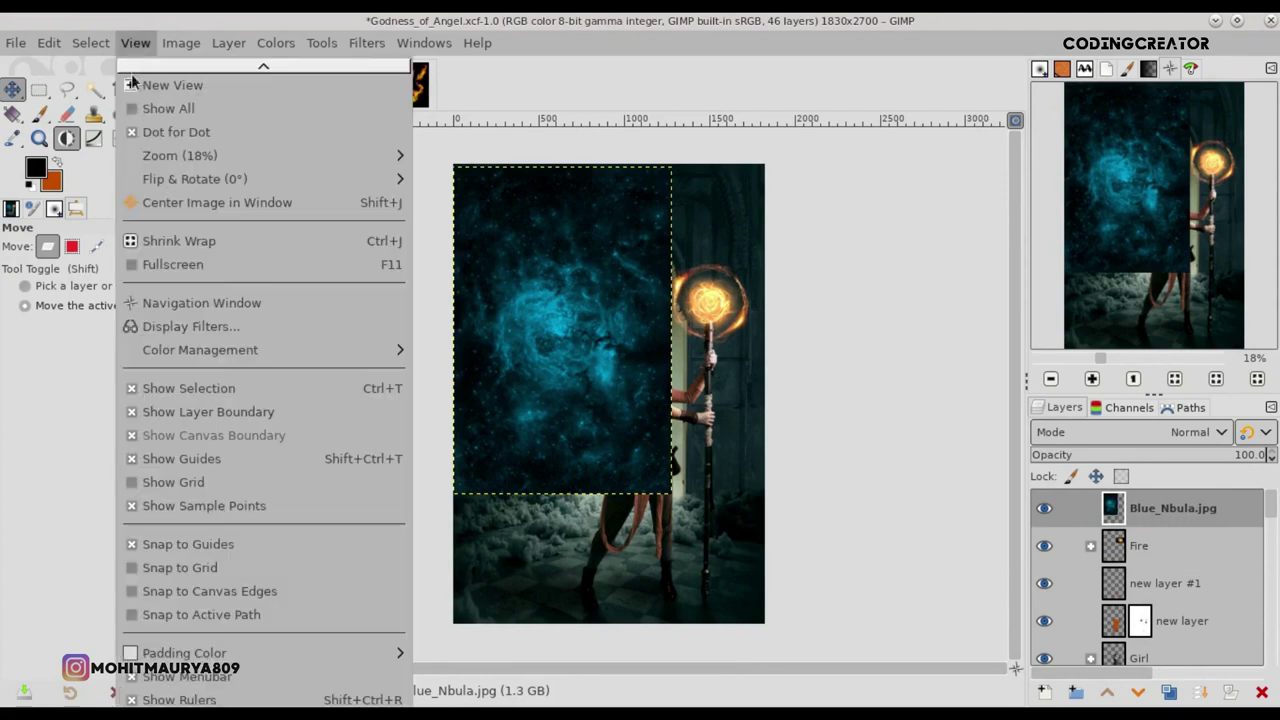
{"action": "left_click", "coordinate": [140, 566]}
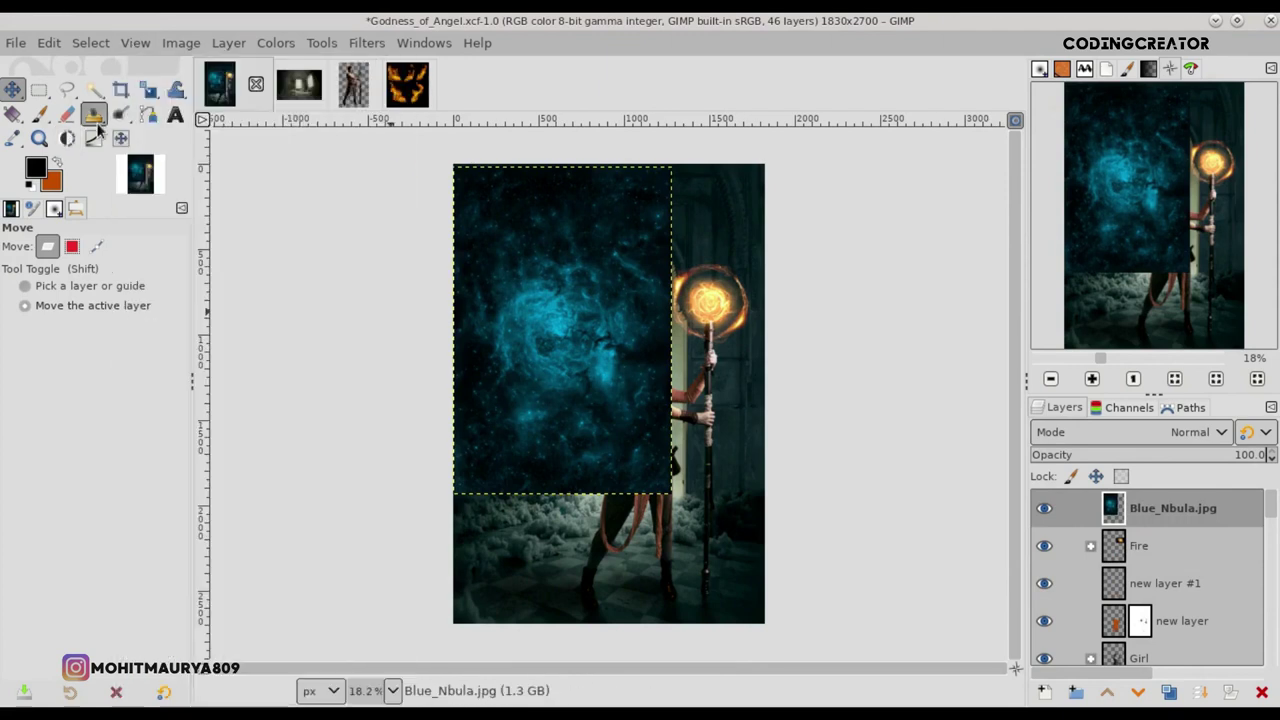
{"action": "left_click_drag", "start_coordinate": [565, 341], "coordinate": [558, 334]}
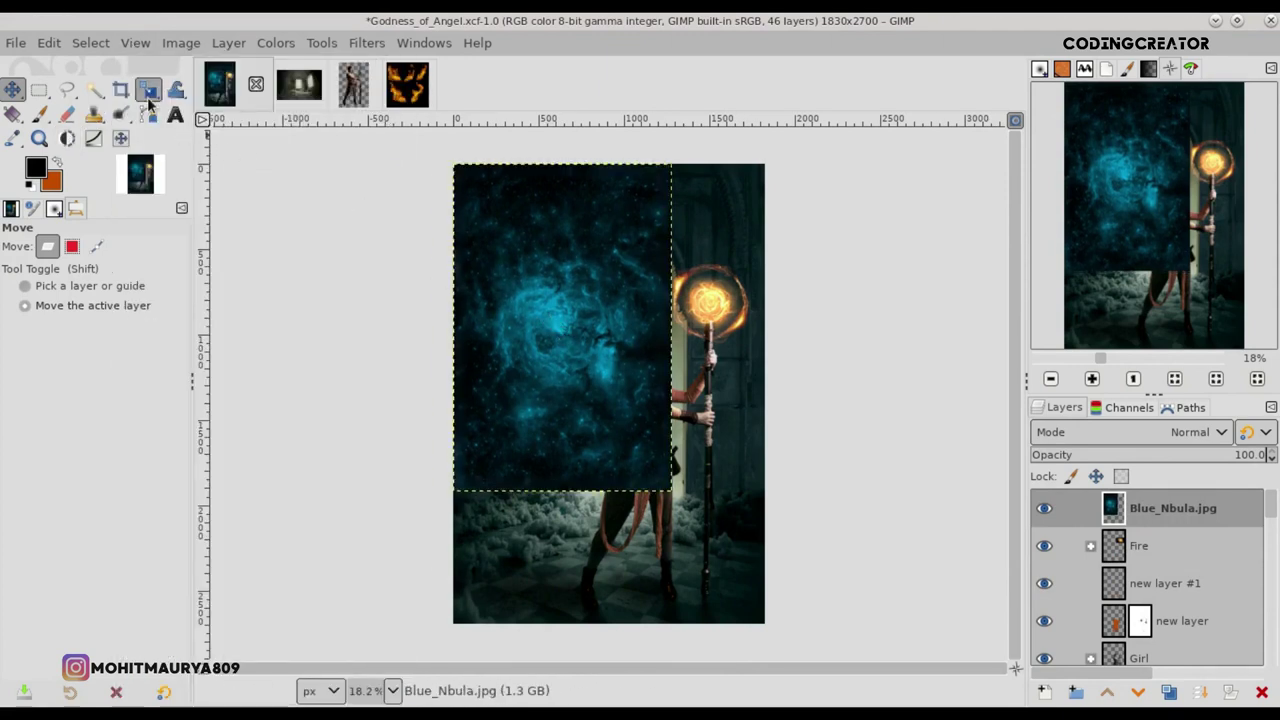
{"action": "left_click", "coordinate": [148, 92]}
{"action": "left_click", "coordinate": [628, 394]}
{"action": "left_click_drag", "start_coordinate": [672, 490], "coordinate": [763, 632]}
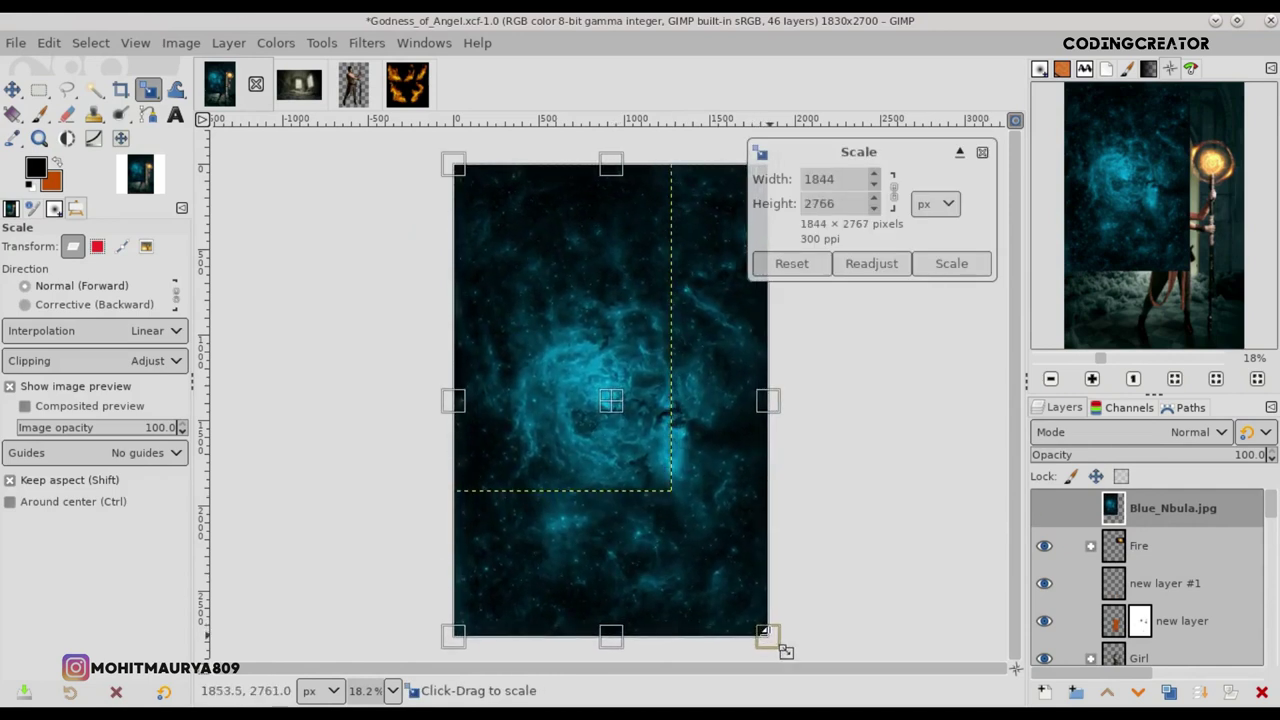
{"action": "key", "text": "Return"}
{"action": "key", "text": "m"}
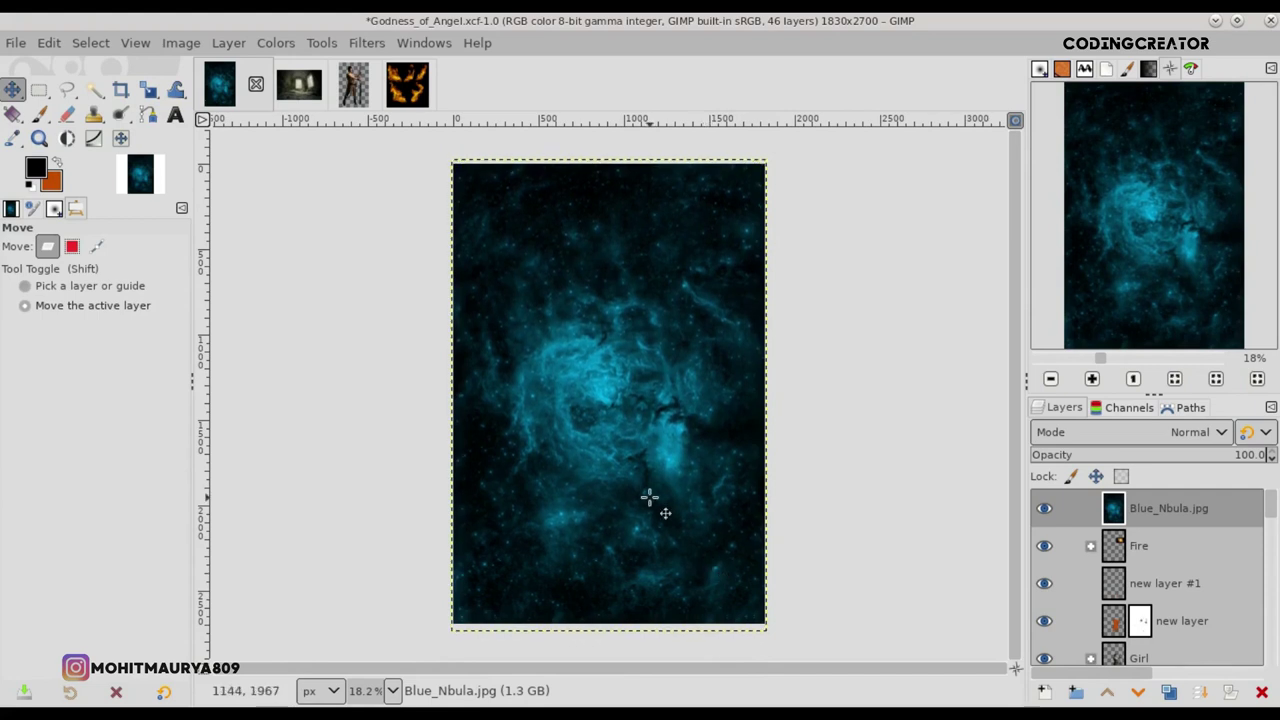
Step: Set the Blue_Nbula layer to Screen mode and add a fully black layer mask
{"action": "left_click", "coordinate": [1170, 434]}
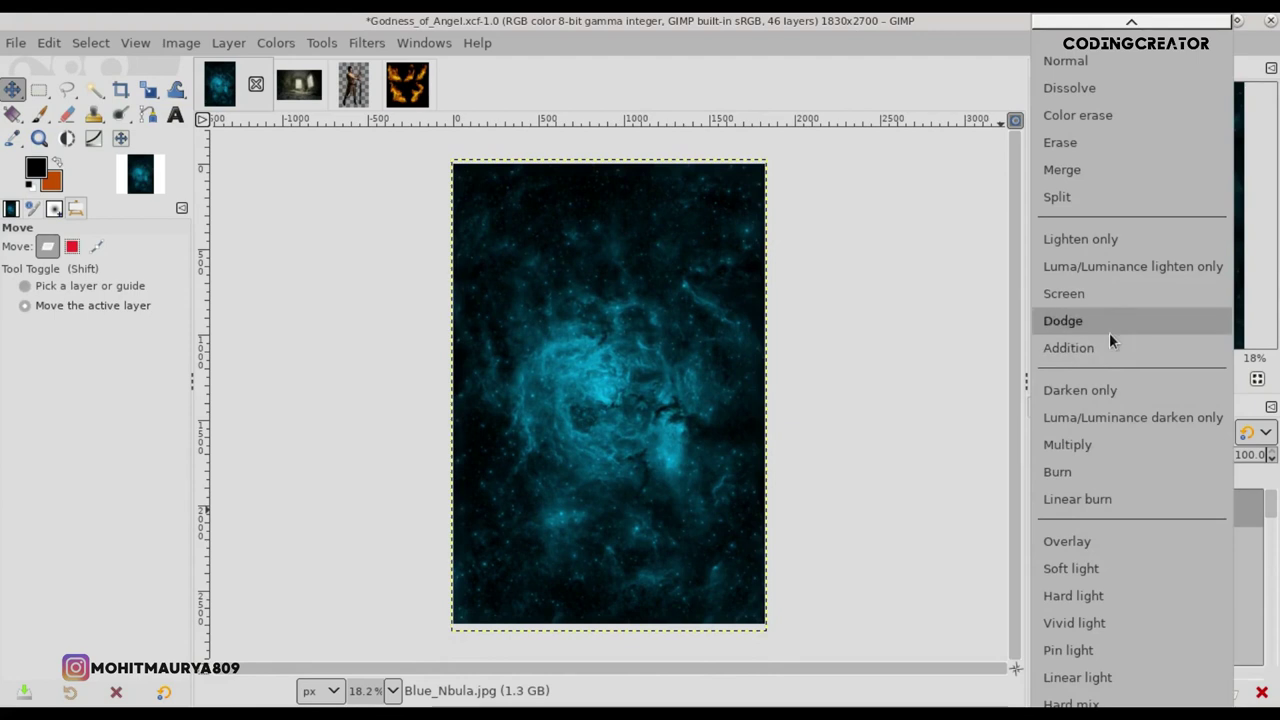
{"action": "left_click", "coordinate": [1099, 293]}
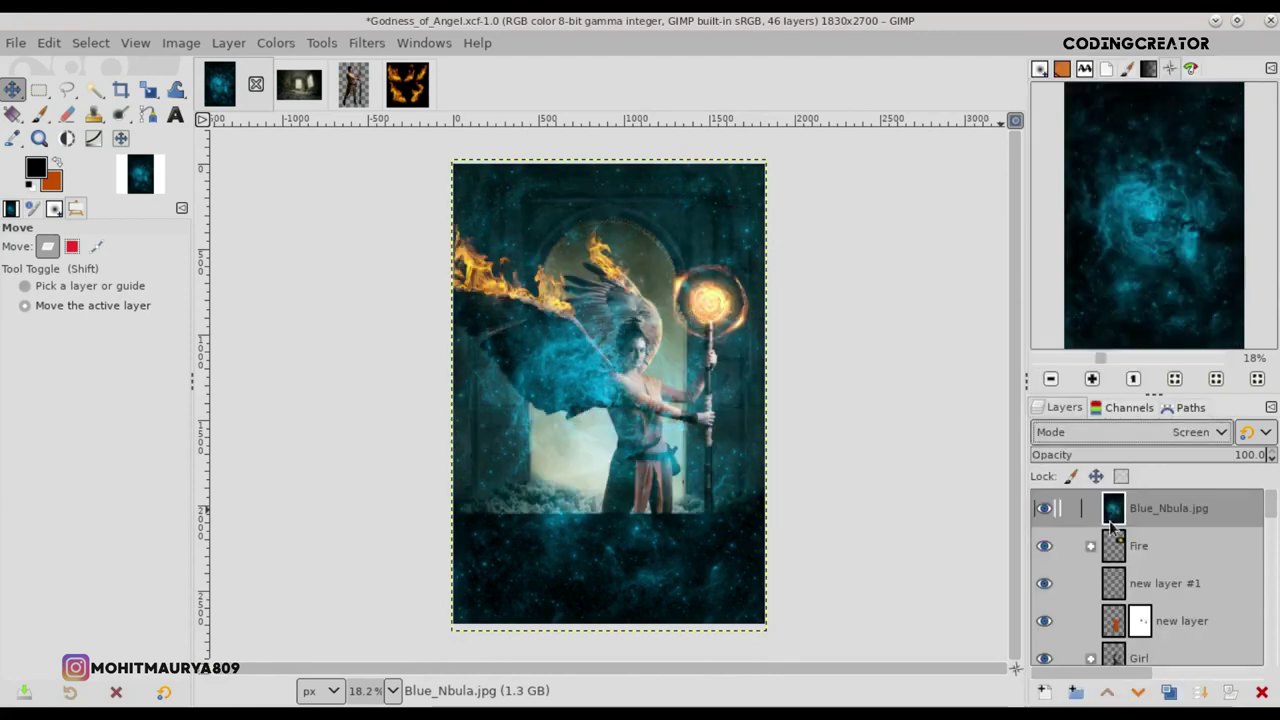
{"action": "left_click", "coordinate": [1232, 695]}
{"action": "left_click", "coordinate": [1128, 494]}
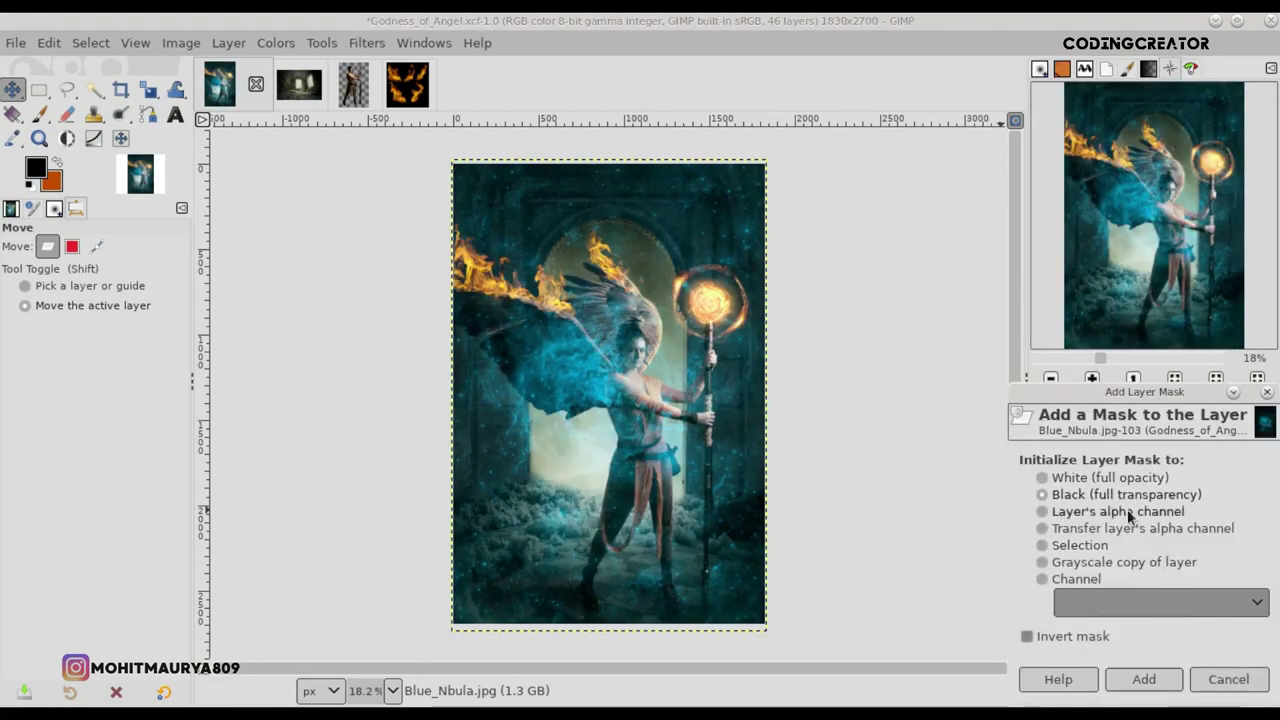
{"action": "left_click", "coordinate": [1143, 679]}
{"action": "left_click", "coordinate": [39, 113]}
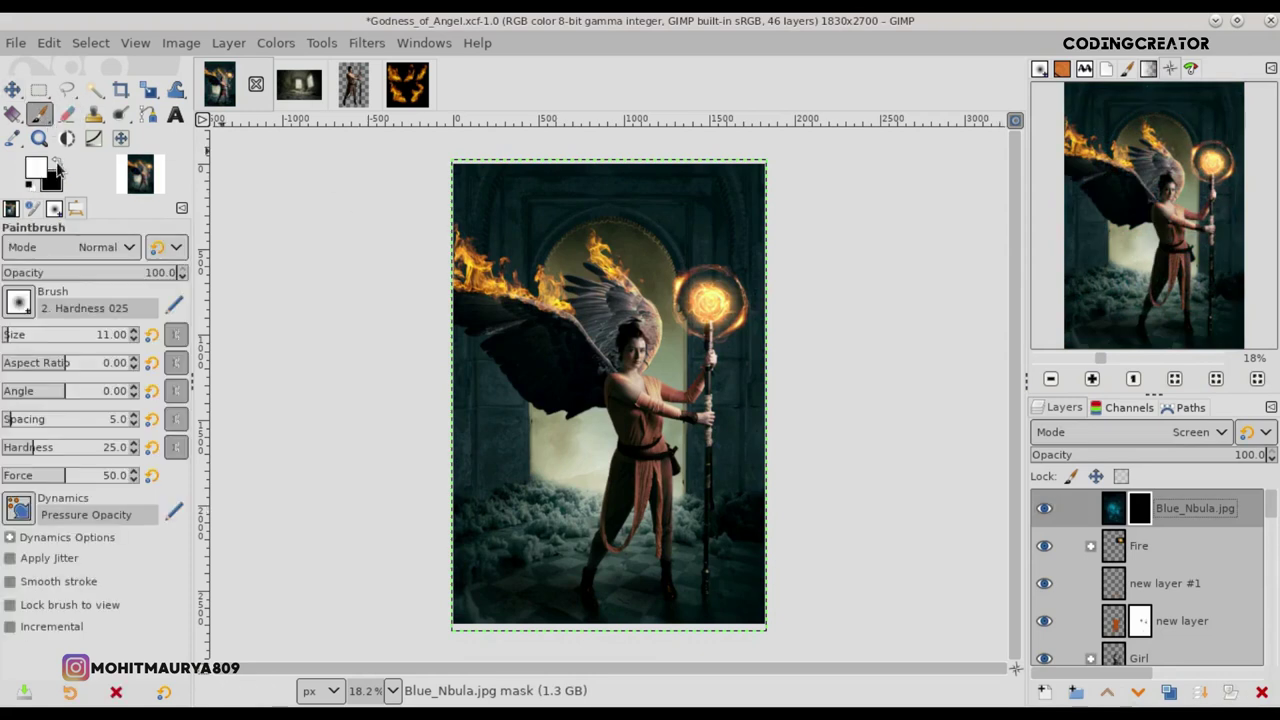
Step: Enlarge the Paintbrush to 1088 and paint white into the Blue_Nbula mask along the top, bottom and floor
{"action": "left_click_drag", "start_coordinate": [12, 340], "coordinate": [45, 342]}
{"action": "left_click", "coordinate": [74, 334]}
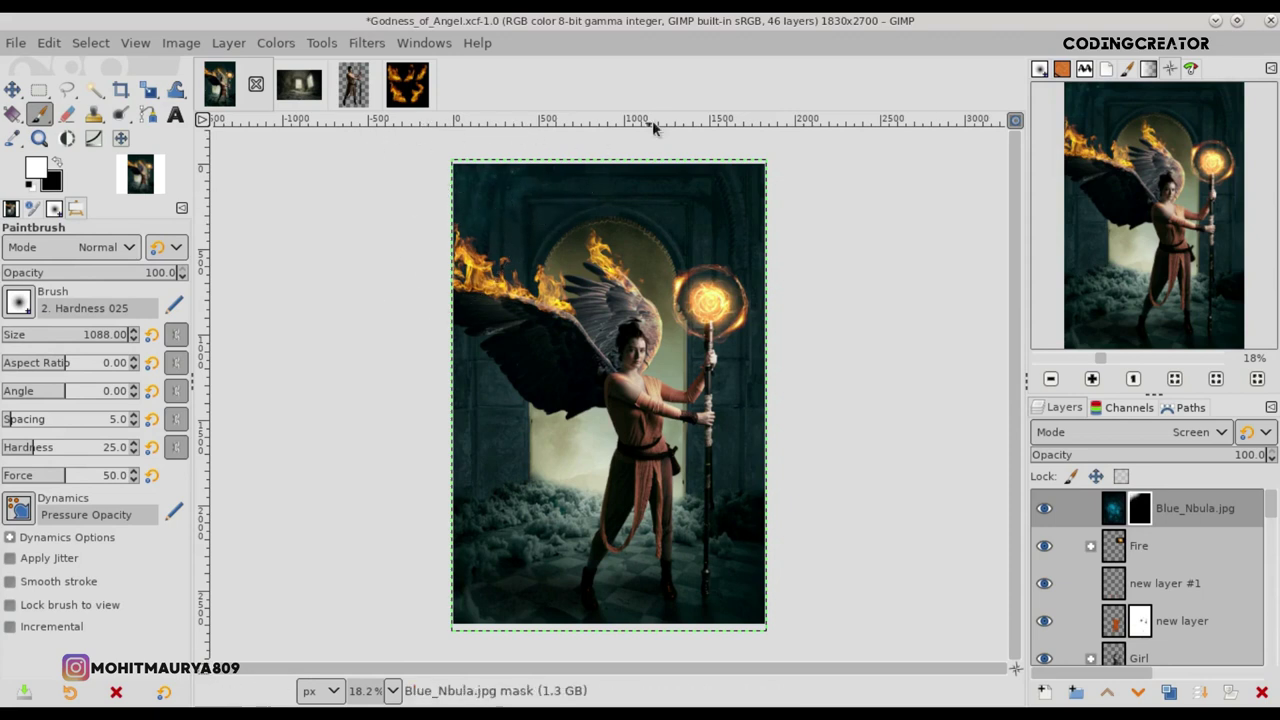
{"action": "left_click_drag", "start_coordinate": [1018, 672], "coordinate": [1022, 664]}
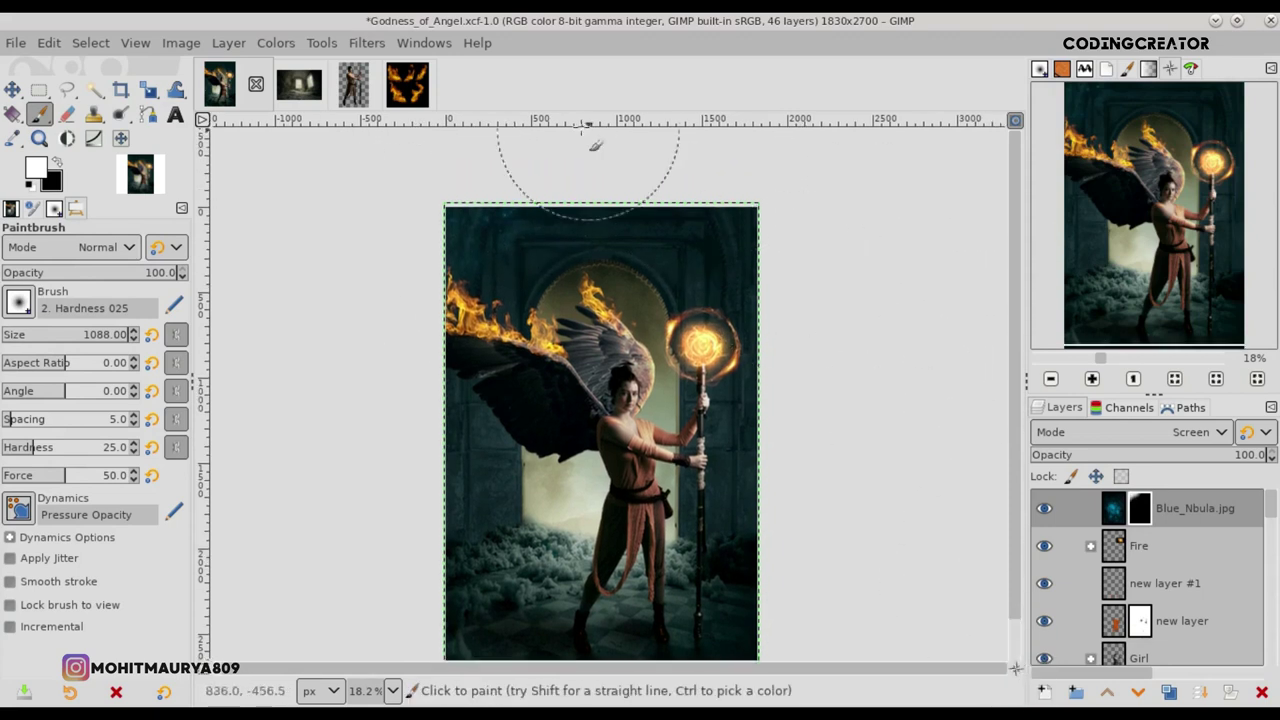
{"action": "left_click_drag", "start_coordinate": [698, 168], "coordinate": [826, 291]}
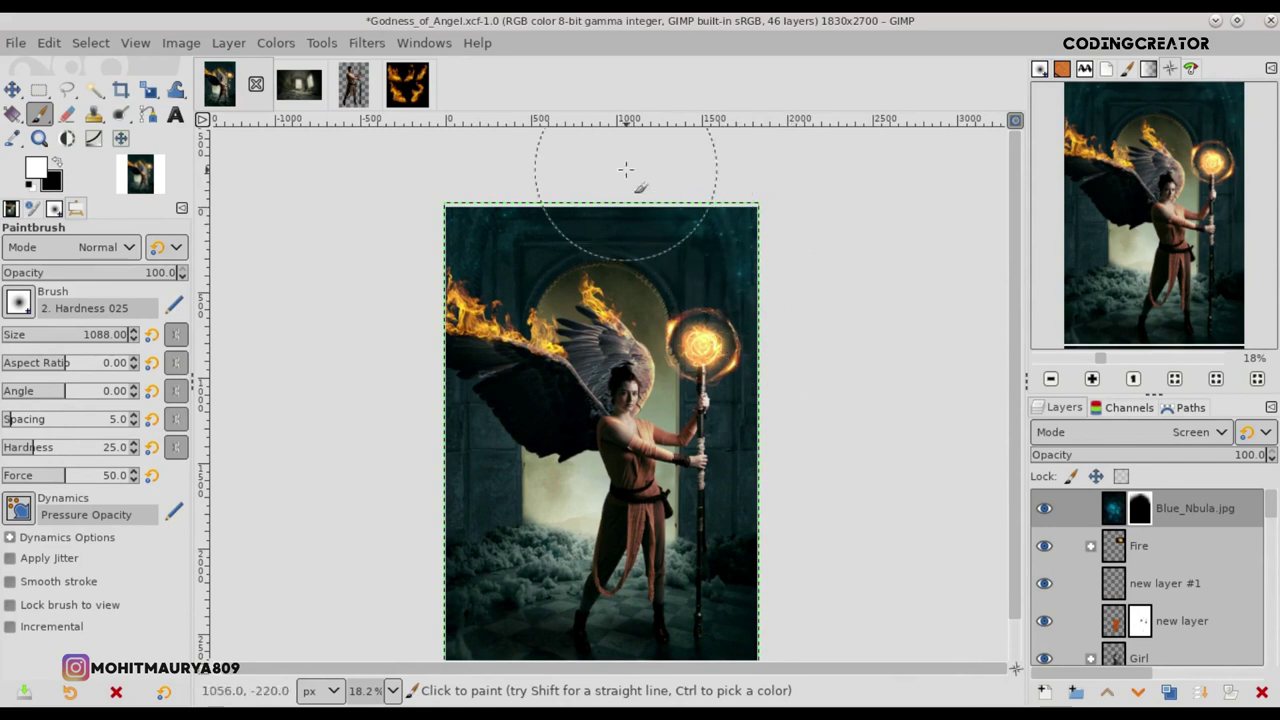
{"action": "left_click_drag", "start_coordinate": [722, 207], "coordinate": [560, 185]}
{"action": "mouse_move", "coordinate": [846, 503]}
{"action": "left_mouse_down"}
{"action": "mouse_move", "coordinate": [389, 460]}
{"action": "mouse_move", "coordinate": [432, 535]}
{"action": "left_mouse_up"}
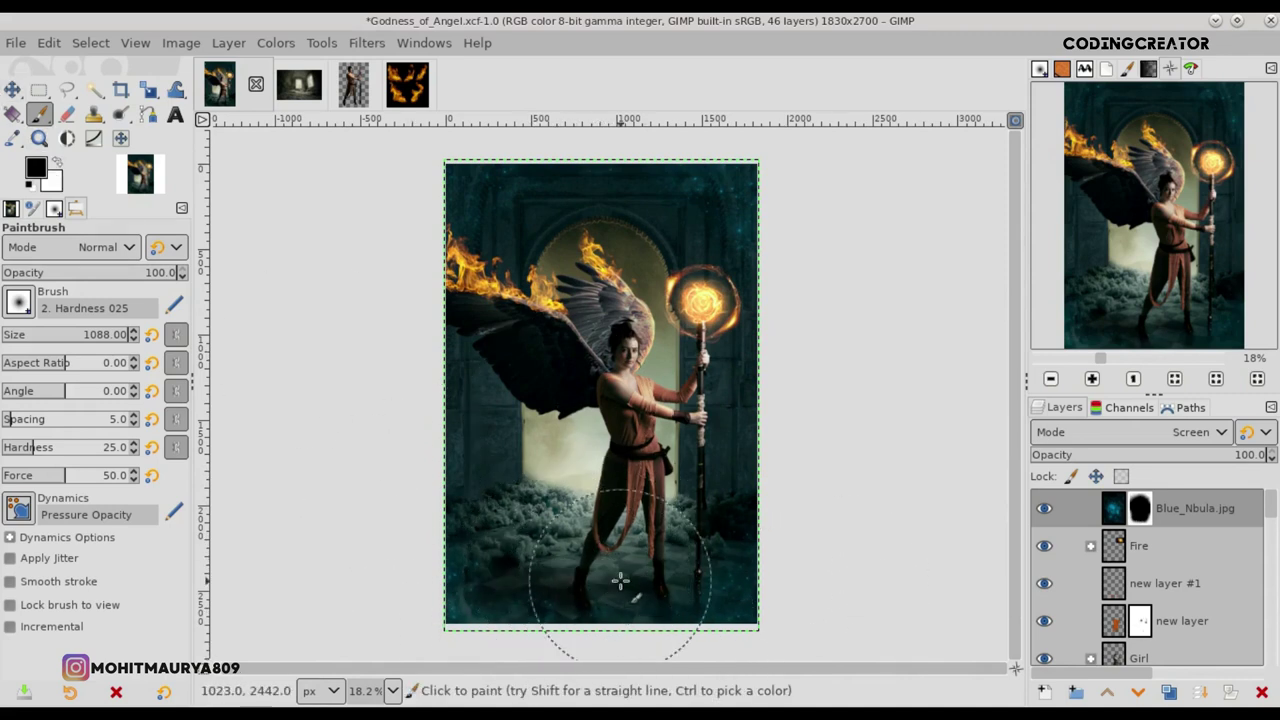
{"action": "left_click_drag", "start_coordinate": [551, 561], "coordinate": [570, 567]}
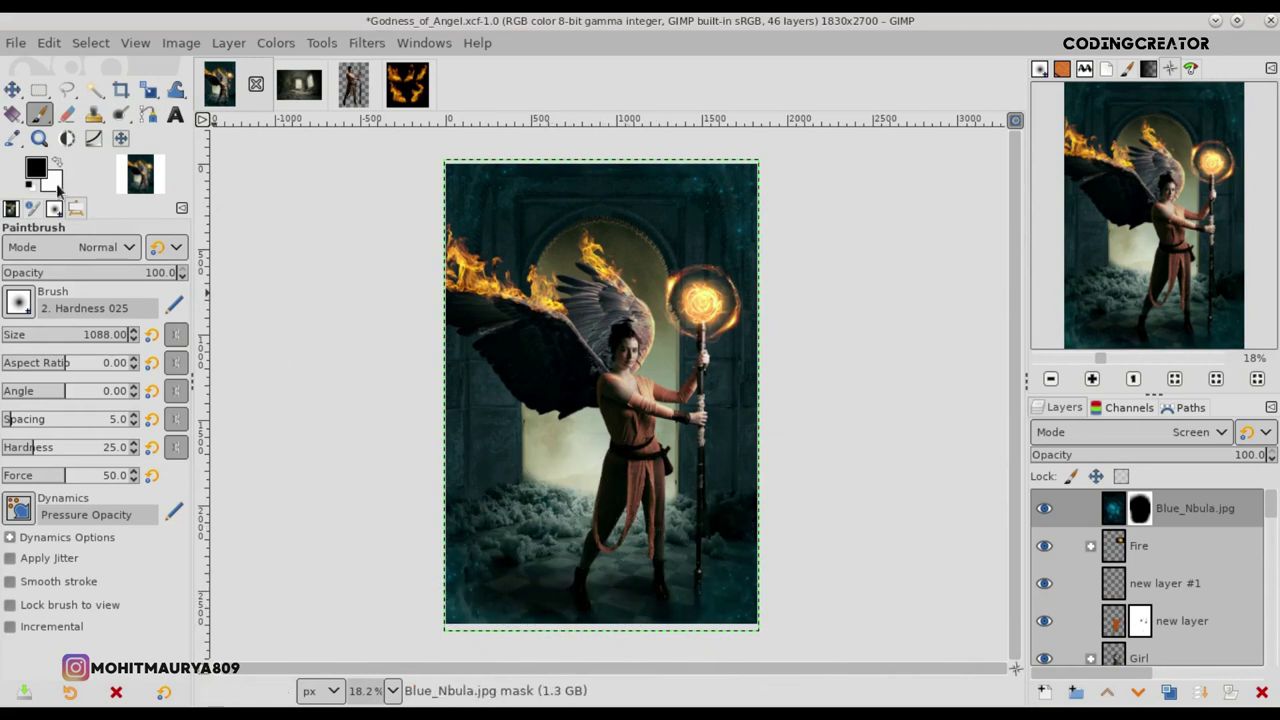
Step: Lower the brush opacity to 8.6 and swap the paint colour to black
{"action": "left_click", "coordinate": [76, 272]}
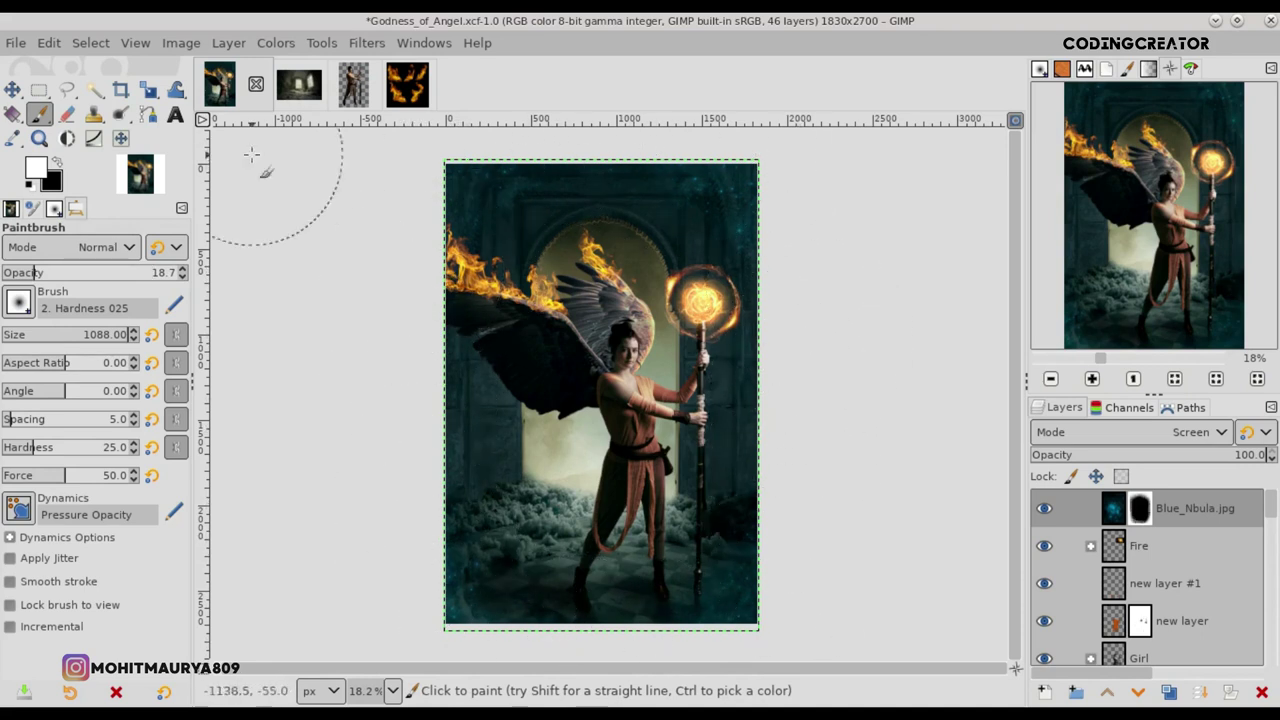
{"action": "left_click", "coordinate": [58, 162]}
{"action": "left_click", "coordinate": [16, 272]}
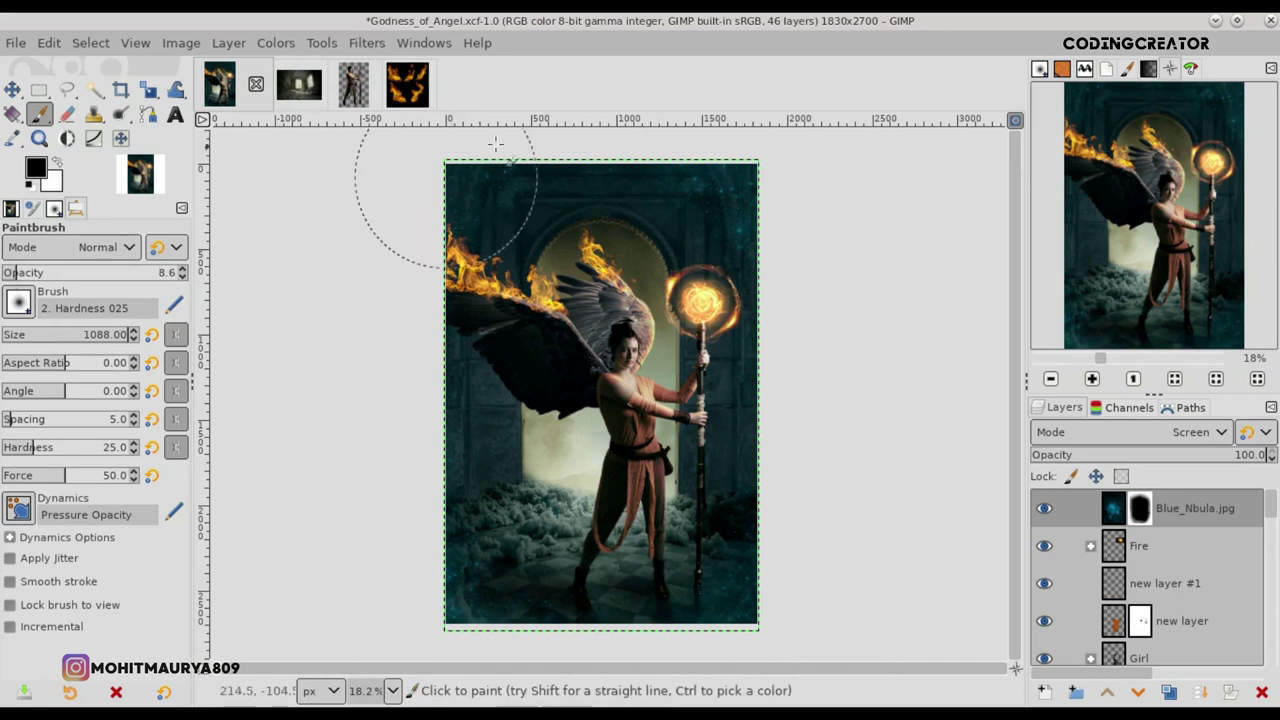
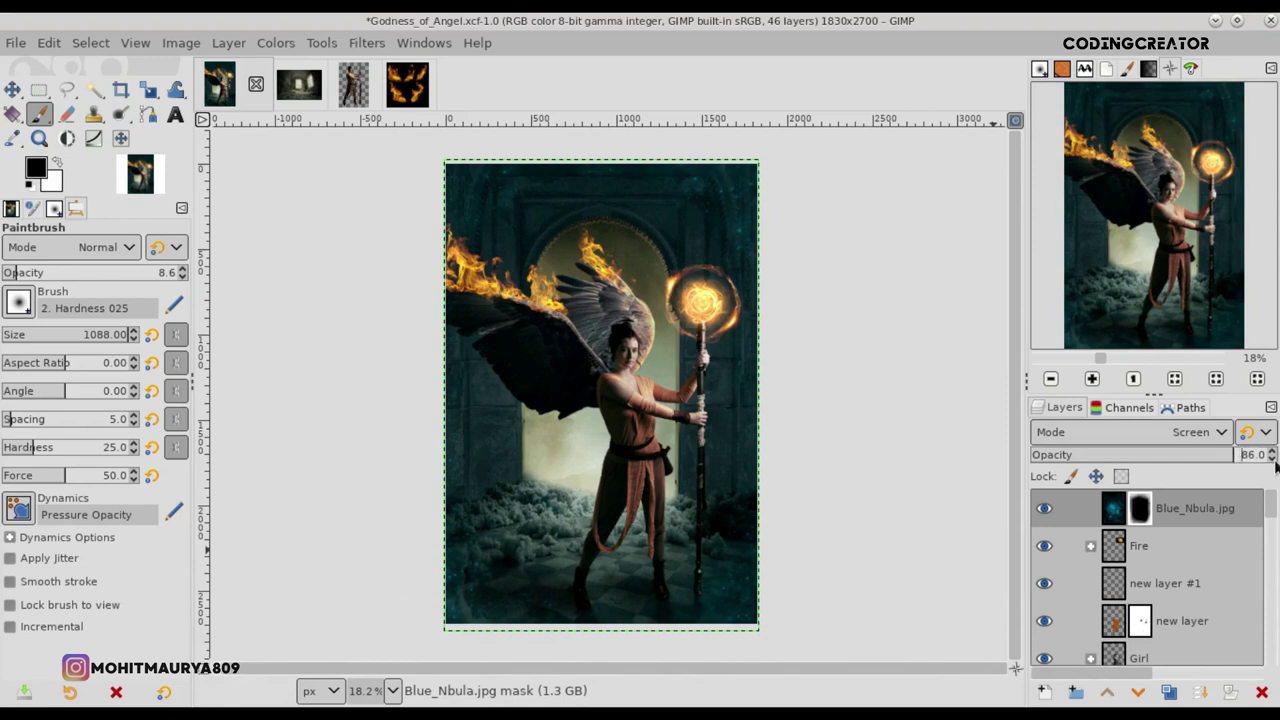
Step: Show the Blue_Nbula.jpg layer, save Godness_of_Angel.xcf, and select the Background layer
{"action": "left_click", "coordinate": [12, 90]}
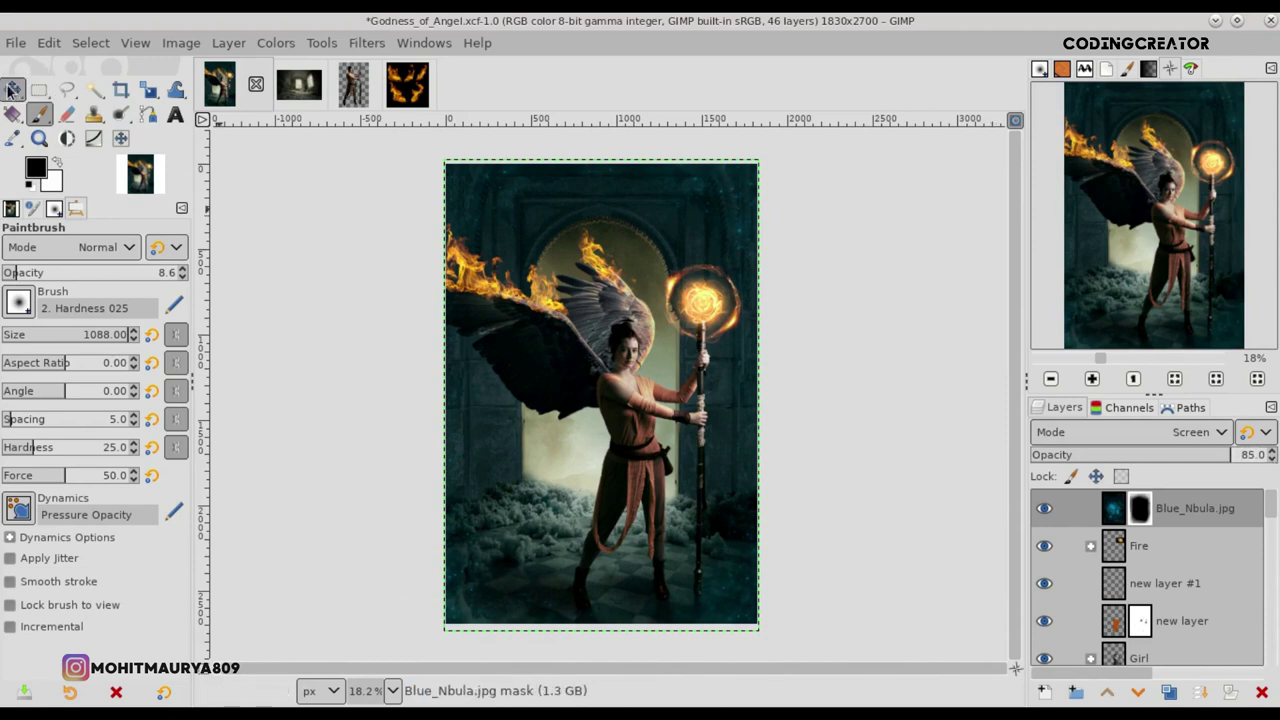
{"action": "left_click", "coordinate": [1103, 512]}
{"action": "left_click", "coordinate": [1044, 510]}
{"action": "key", "text": "ctrl+s"}
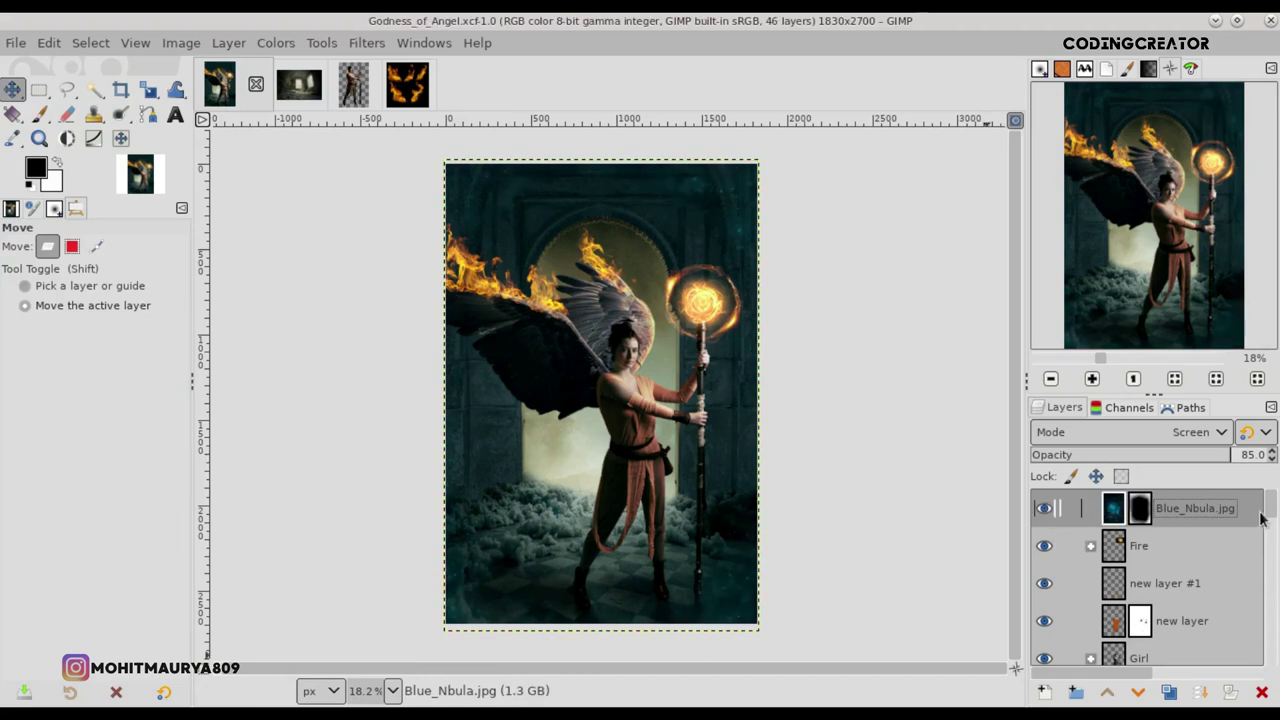
{"action": "mouse_move", "coordinate": [1270, 517]}
{"action": "left_mouse_down"}
{"action": "mouse_move", "coordinate": [1265, 633]}
{"action": "mouse_move", "coordinate": [1262, 622]}
{"action": "left_mouse_up"}
{"action": "left_click", "coordinate": [1158, 580]}
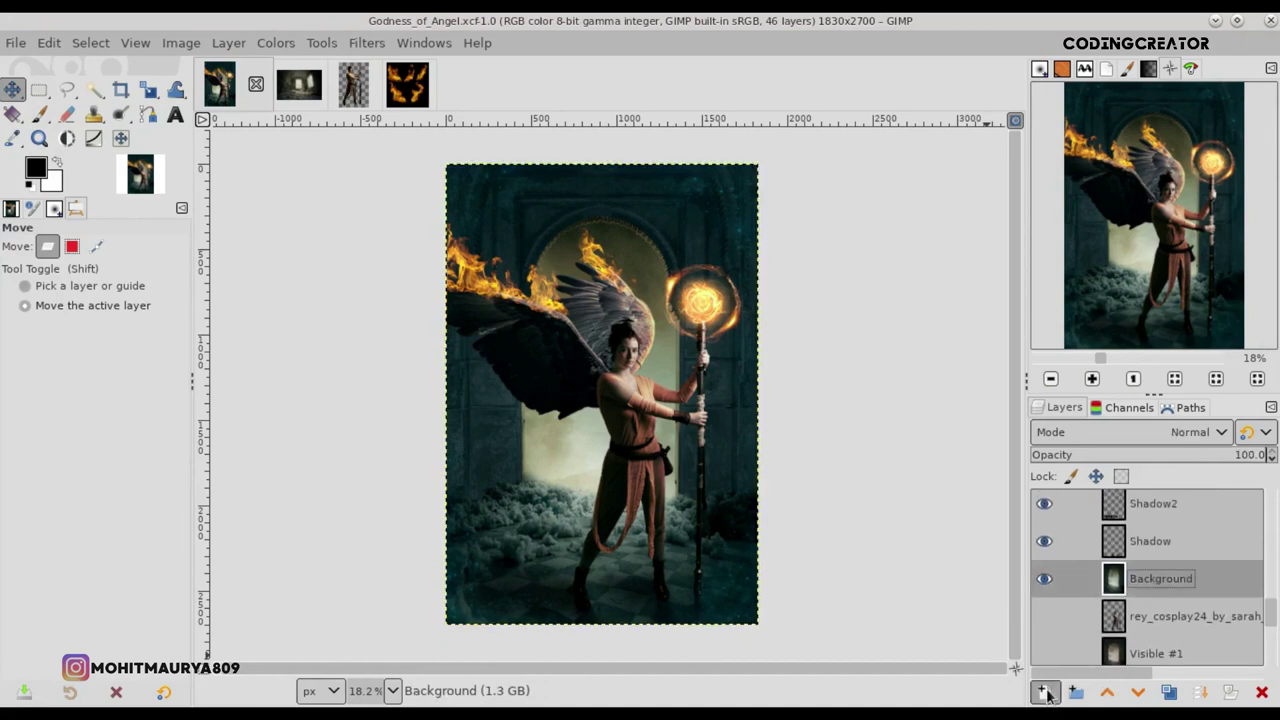
Step: Add new layer #2 above Background and set the paintbrush to 17.6 opacity
{"action": "left_click", "coordinate": [1143, 677]}
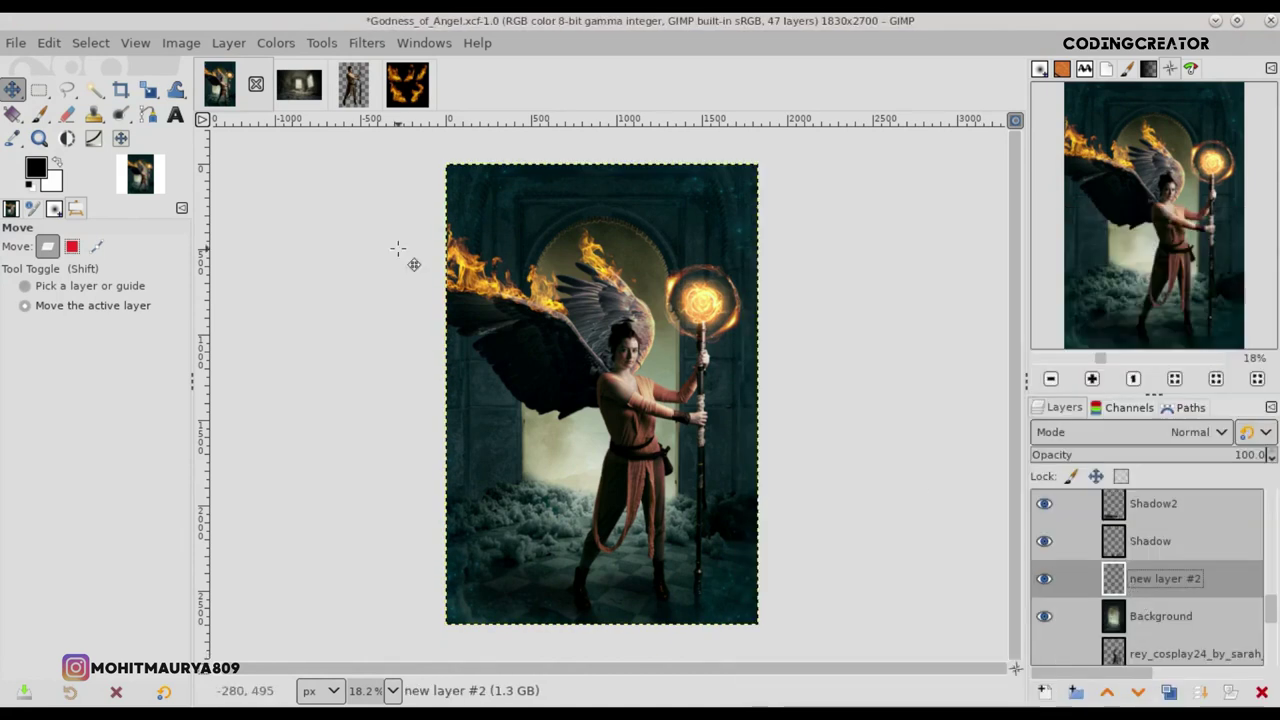
{"action": "left_click", "coordinate": [39, 113]}
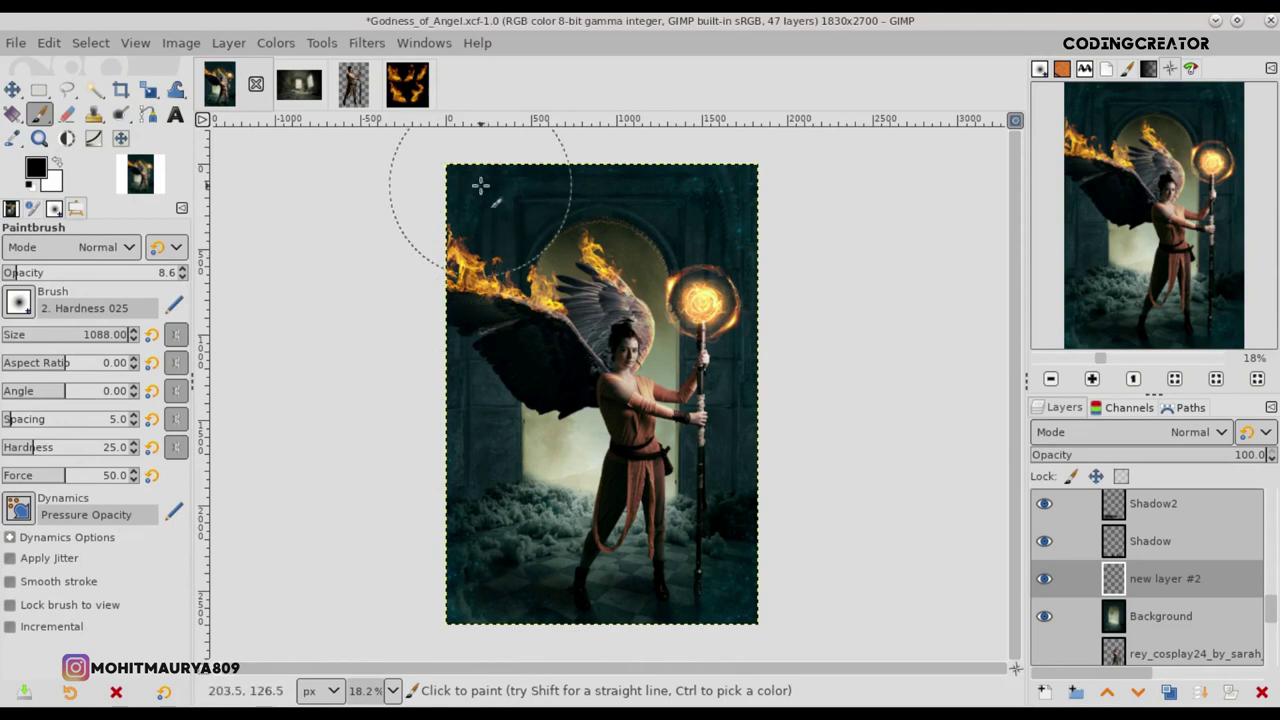
{"action": "left_click", "coordinate": [27, 276]}
{"action": "left_click", "coordinate": [32, 274]}
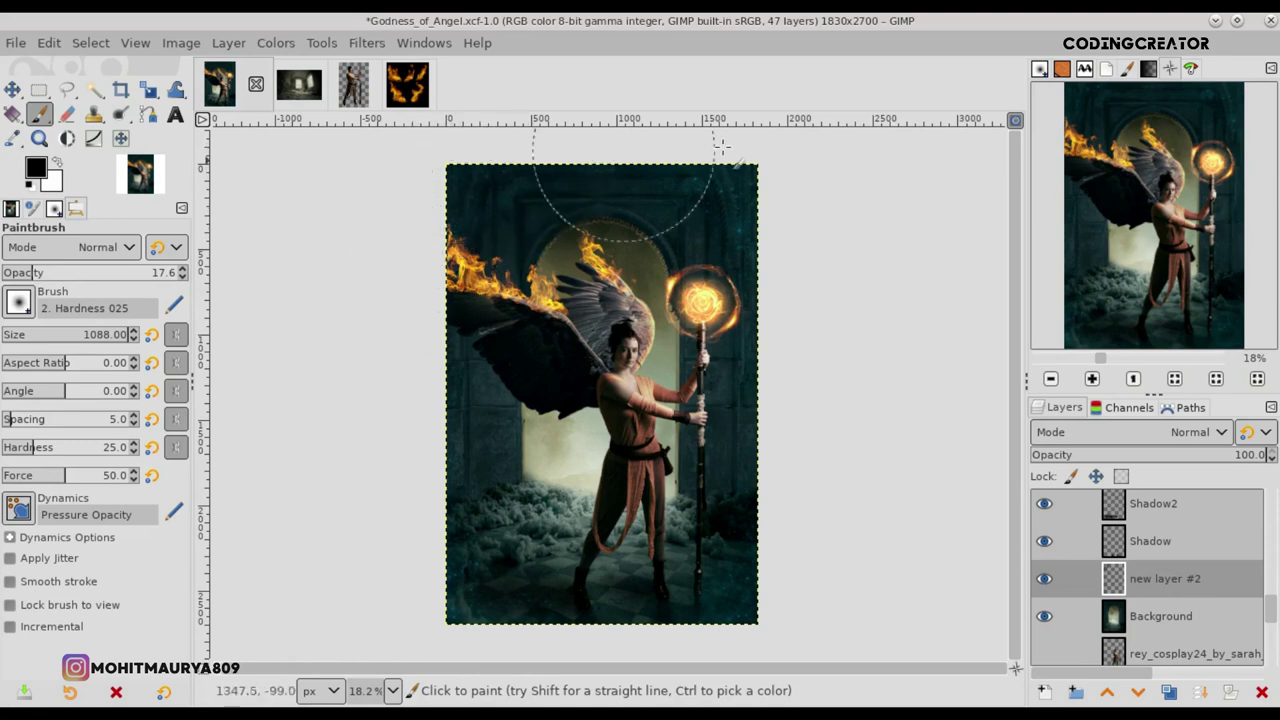
Step: Brush soft black along the bottom, left and right image edges, toggling the layer to compare
{"action": "mouse_move", "coordinate": [737, 649]}
{"action": "left_mouse_down"}
{"action": "mouse_move", "coordinate": [594, 641]}
{"action": "mouse_move", "coordinate": [408, 427]}
{"action": "mouse_move", "coordinate": [663, 645]}
{"action": "mouse_move", "coordinate": [702, 662]}
{"action": "left_mouse_up"}
{"action": "mouse_move", "coordinate": [472, 637]}
{"action": "left_mouse_down"}
{"action": "mouse_move", "coordinate": [558, 157]}
{"action": "mouse_move", "coordinate": [546, 148]}
{"action": "left_mouse_up"}
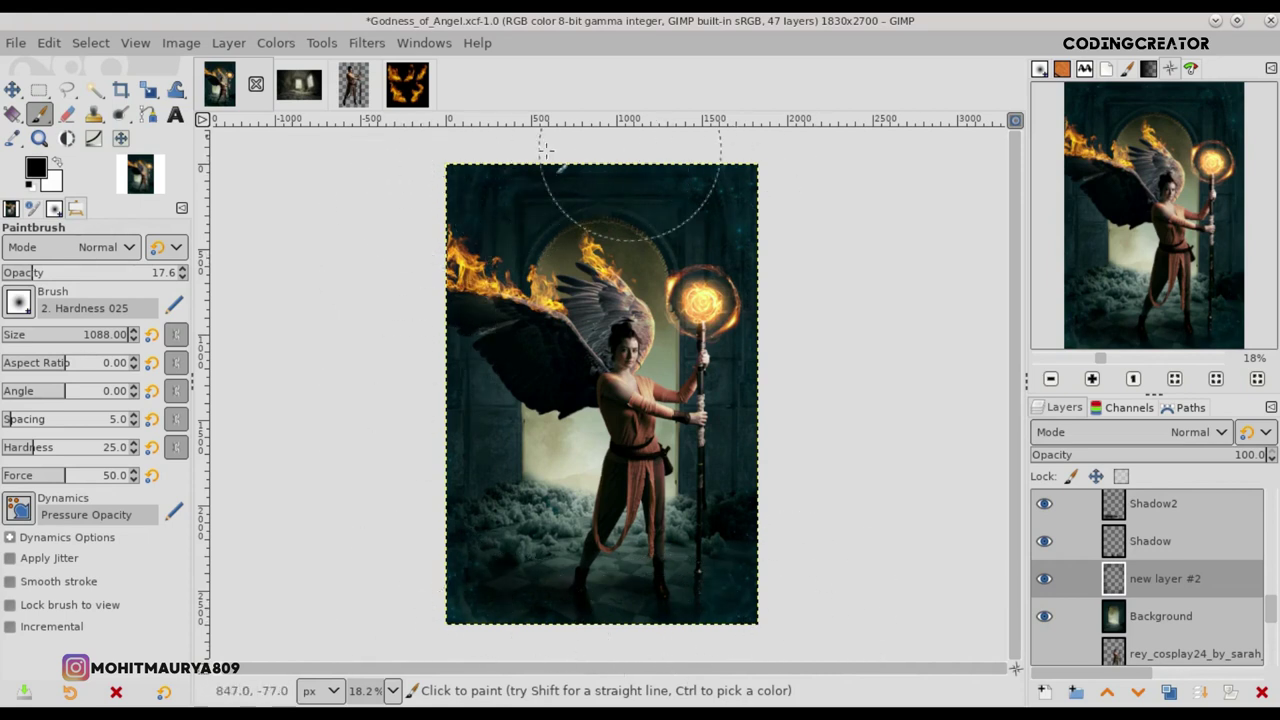
{"action": "mouse_move", "coordinate": [810, 197]}
{"action": "left_mouse_down"}
{"action": "mouse_move", "coordinate": [731, 186]}
{"action": "mouse_move", "coordinate": [789, 286]}
{"action": "mouse_move", "coordinate": [806, 366]}
{"action": "mouse_move", "coordinate": [777, 620]}
{"action": "mouse_move", "coordinate": [640, 640]}
{"action": "mouse_move", "coordinate": [420, 606]}
{"action": "left_mouse_up"}
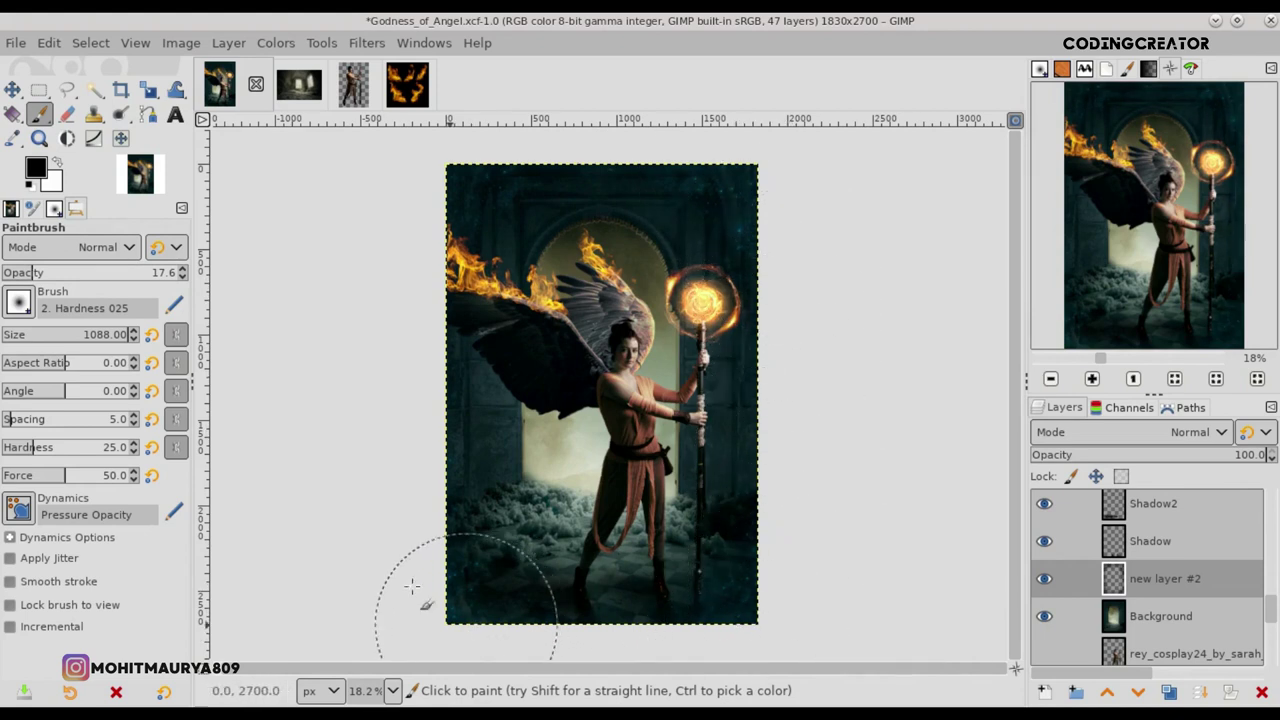
{"action": "left_click", "coordinate": [1044, 578]}
{"action": "left_click", "coordinate": [1044, 578]}
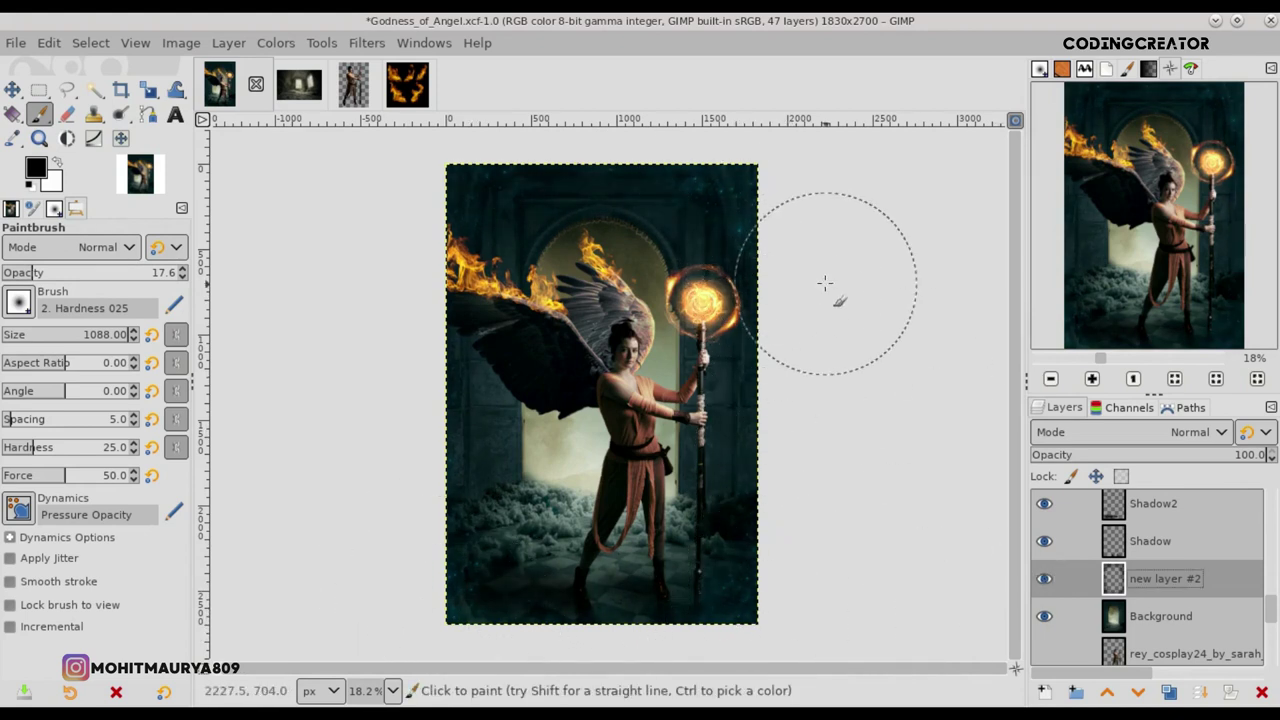
Step: Darken the top edge and compare the vignette layer on and off
{"action": "mouse_move", "coordinate": [797, 380]}
{"action": "left_mouse_down"}
{"action": "mouse_move", "coordinate": [757, 214]}
{"action": "mouse_move", "coordinate": [671, 186]}
{"action": "mouse_move", "coordinate": [430, 240]}
{"action": "mouse_move", "coordinate": [430, 215]}
{"action": "mouse_move", "coordinate": [414, 491]}
{"action": "mouse_move", "coordinate": [405, 463]}
{"action": "mouse_move", "coordinate": [417, 549]}
{"action": "mouse_move", "coordinate": [449, 609]}
{"action": "mouse_move", "coordinate": [747, 622]}
{"action": "left_mouse_up"}
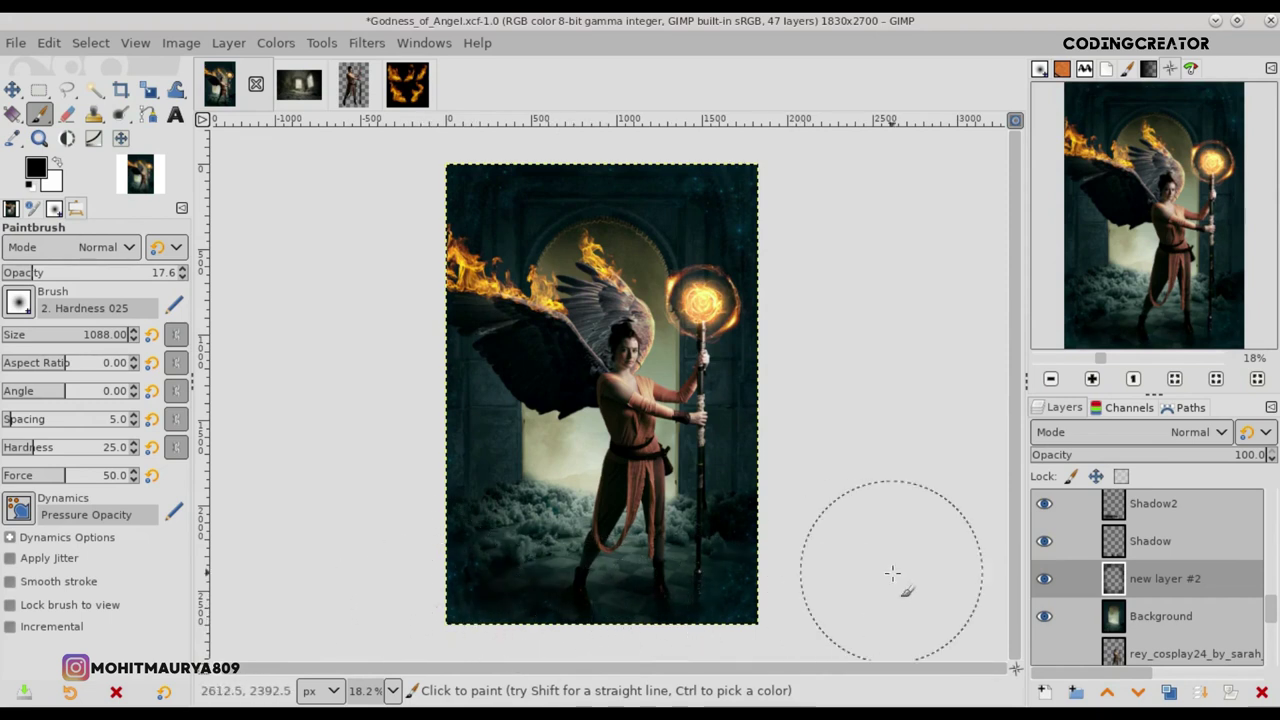
{"action": "left_click", "coordinate": [1045, 580]}
{"action": "left_click", "coordinate": [1045, 580]}
{"action": "left_click", "coordinate": [1045, 580]}
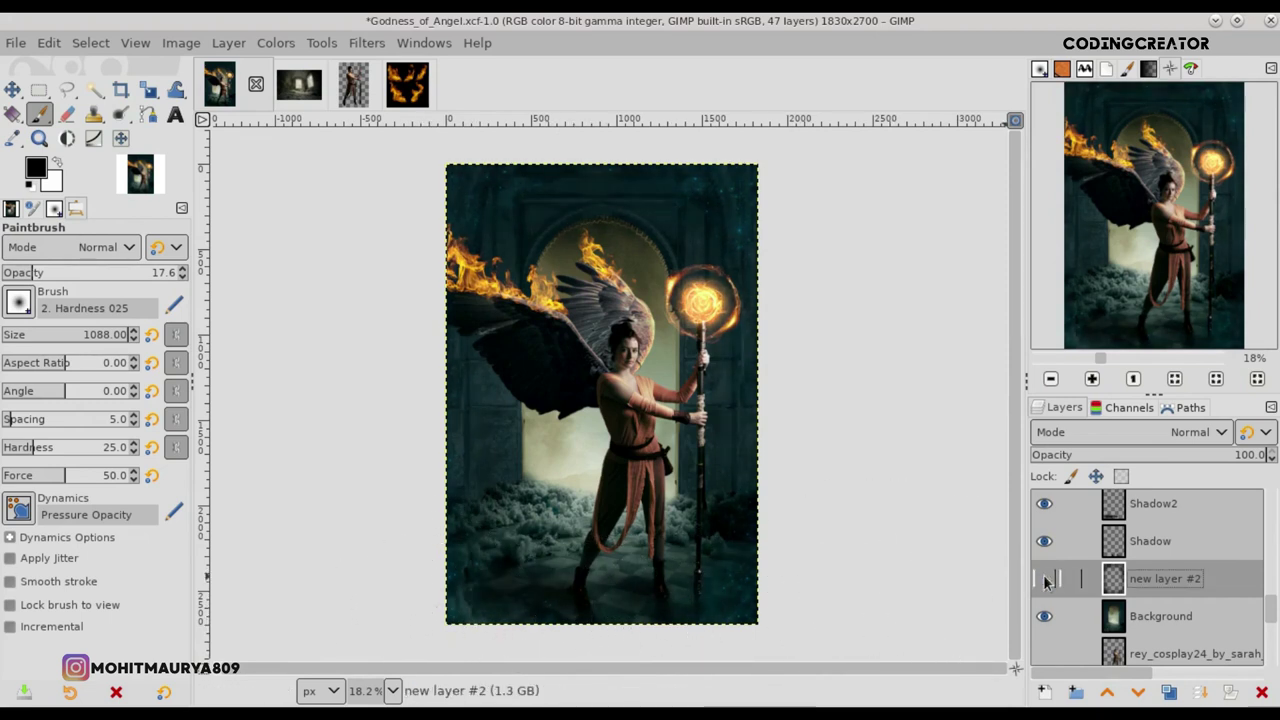
{"action": "left_click", "coordinate": [1045, 580]}
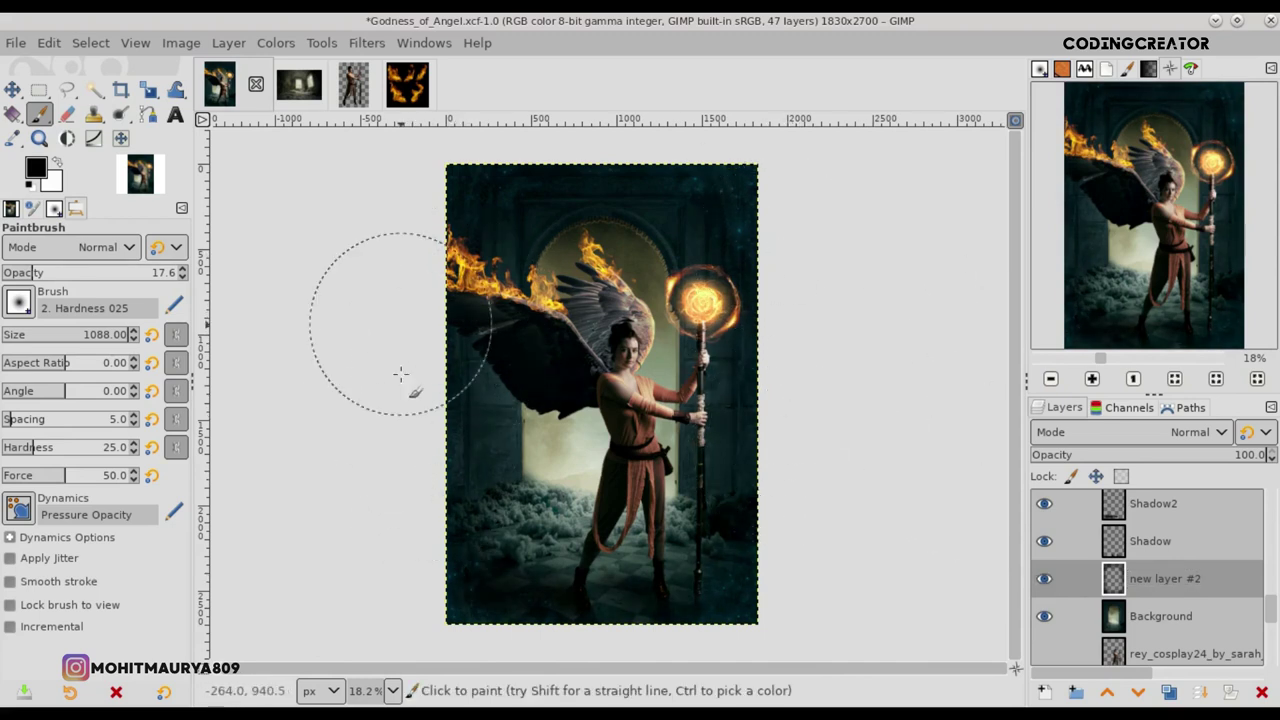
{"action": "left_click", "coordinate": [1045, 580]}
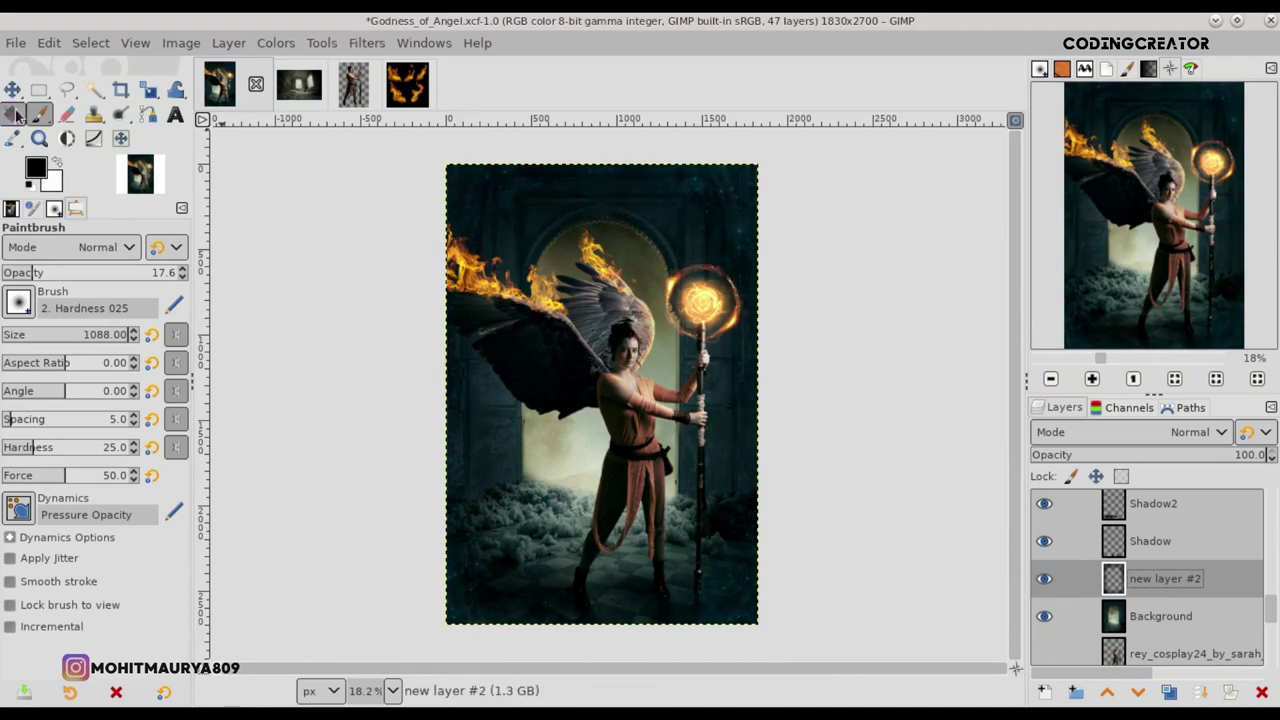
{"action": "key", "text": "m"}
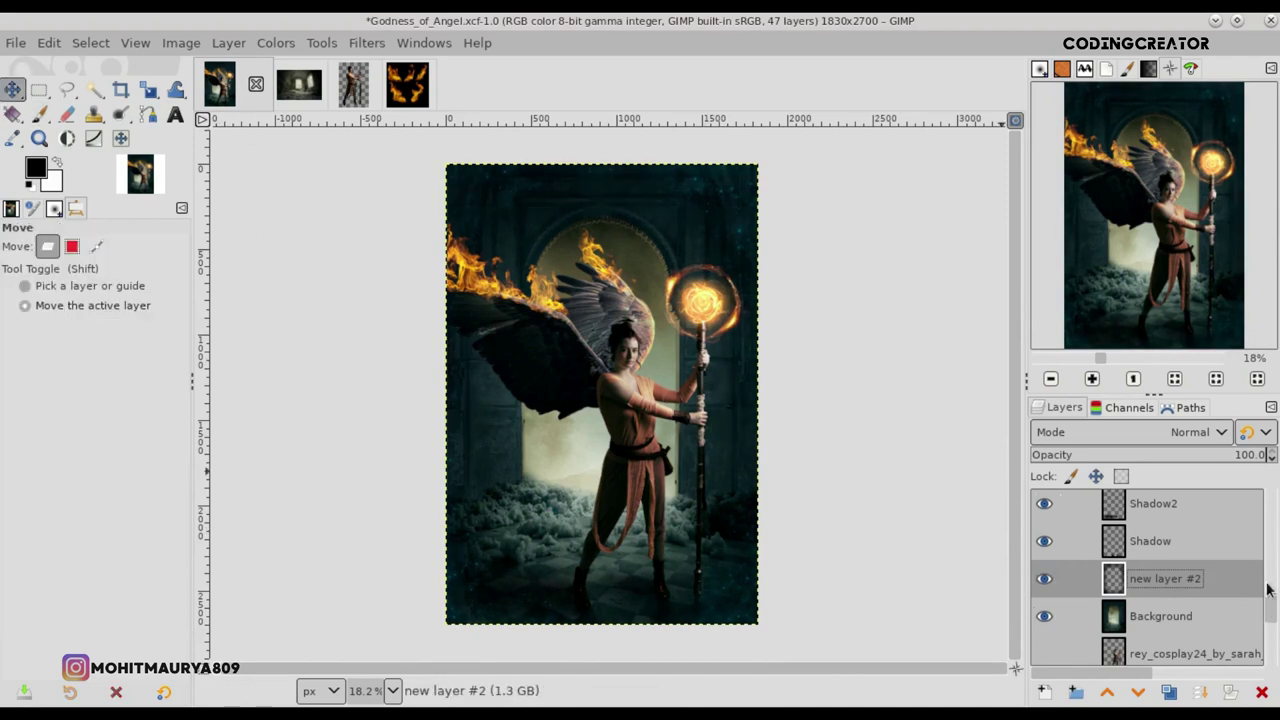
{"action": "left_click_drag", "start_coordinate": [1267, 590], "coordinate": [1266, 543]}
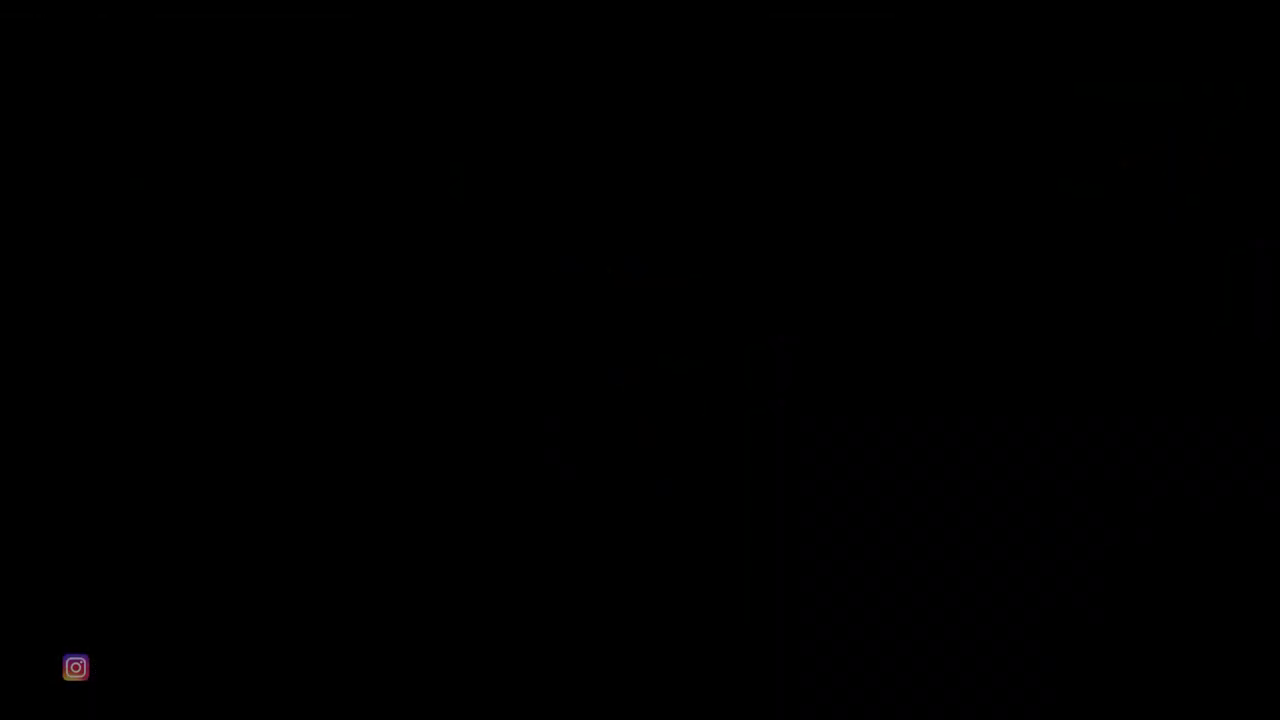
Step: Merge visible into Visible #4 and lower its master saturation to about -53.5
{"action": "left_click", "coordinate": [990, 177]}
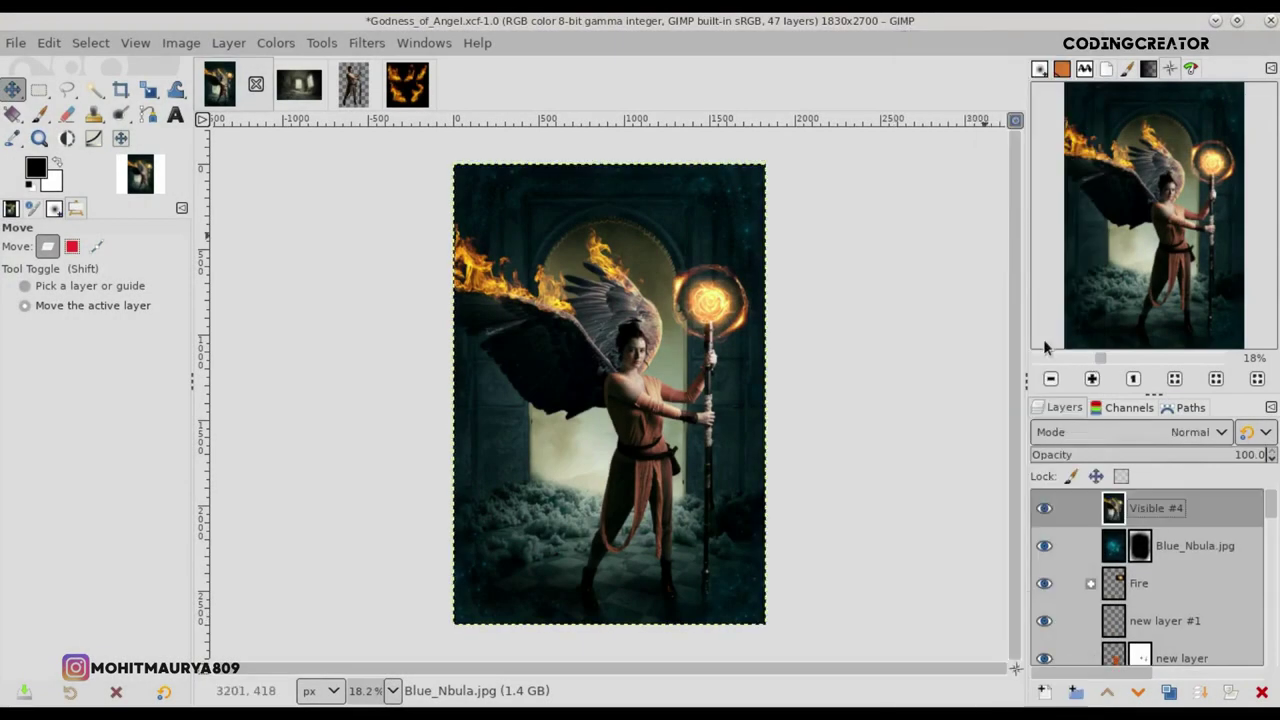
{"action": "left_click", "coordinate": [1108, 513]}
{"action": "left_click", "coordinate": [272, 42]}
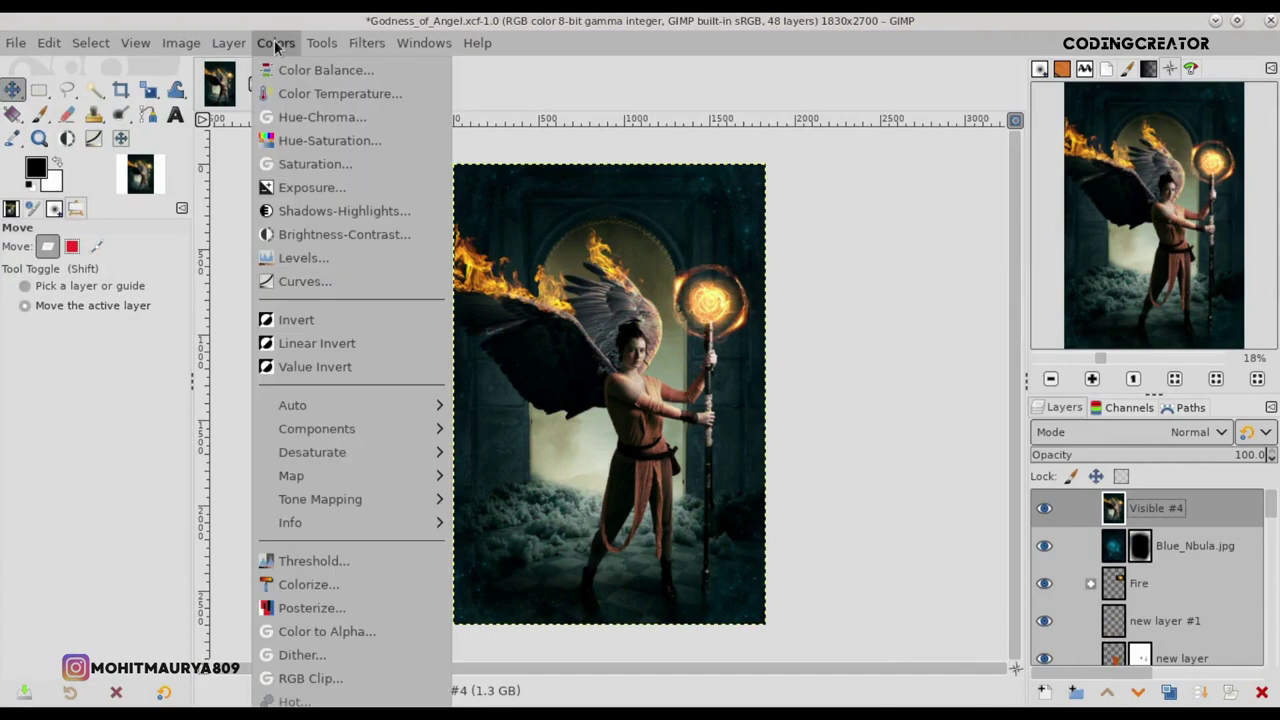
{"action": "left_click", "coordinate": [312, 143]}
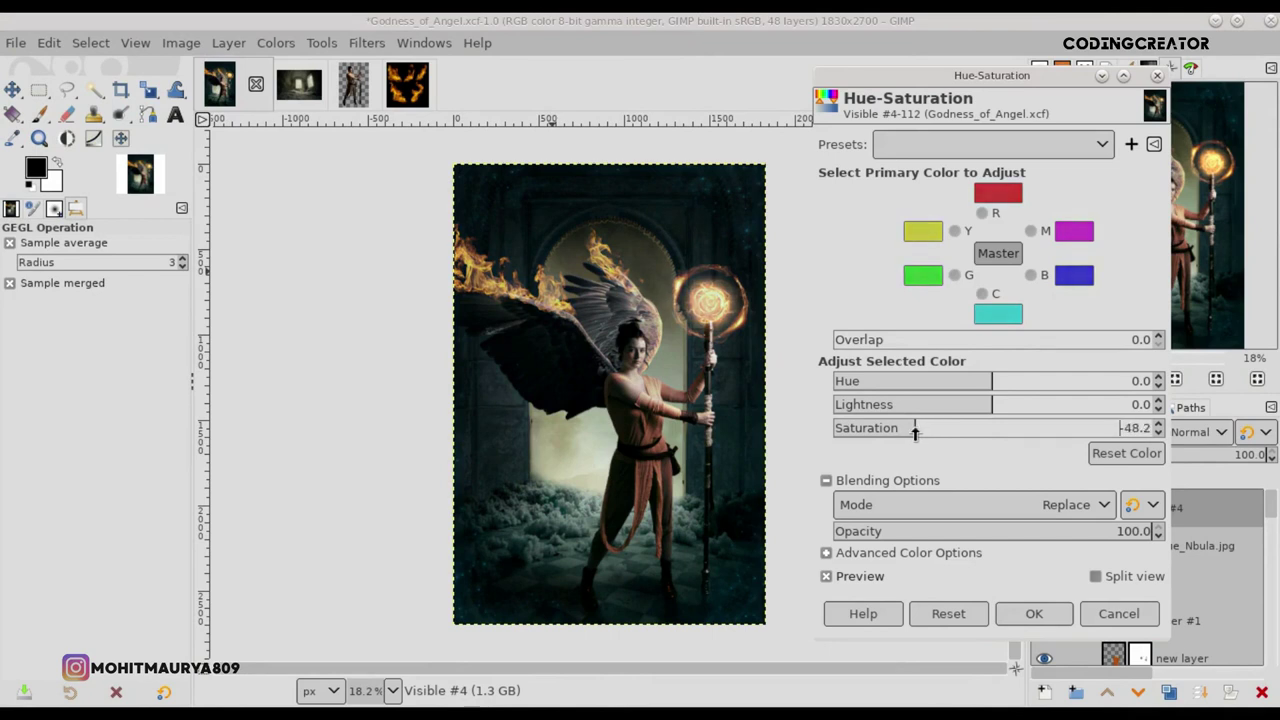
{"action": "left_click_drag", "start_coordinate": [905, 430], "coordinate": [904, 430]}
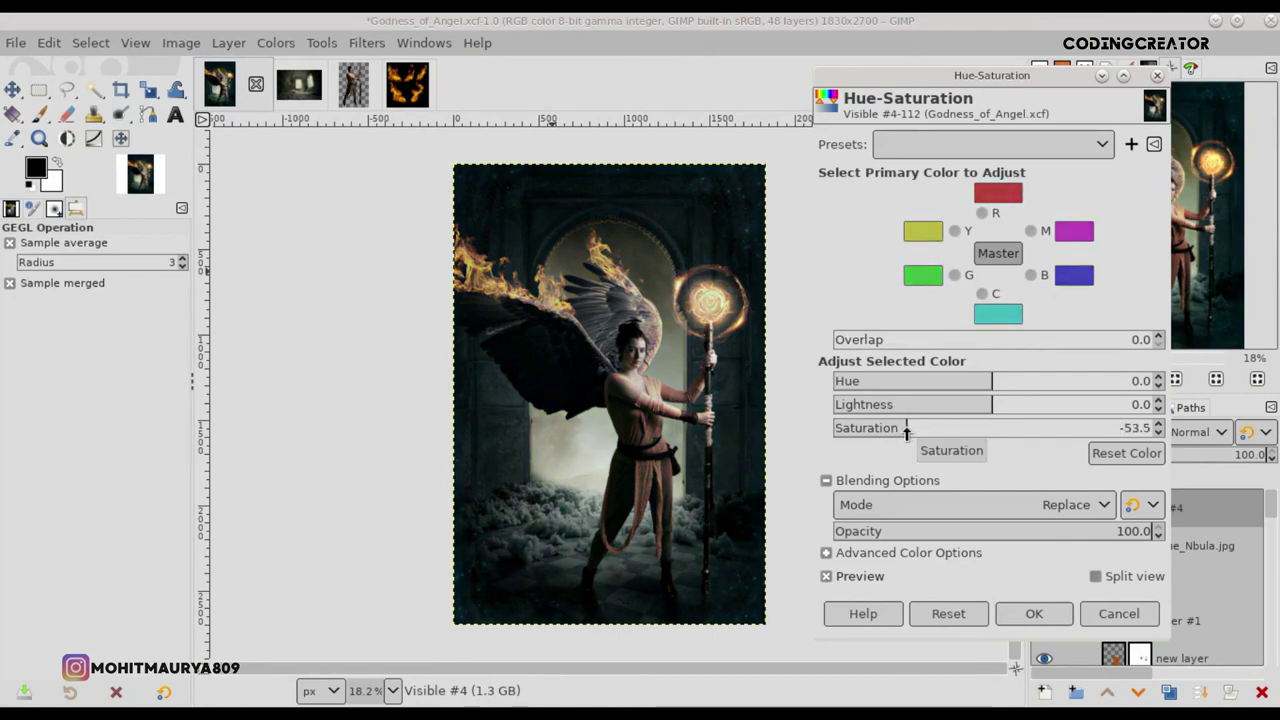
Step: Drop cyan saturation to -10 and darken cyans, apply, then create merged Visible #5
{"action": "left_click", "coordinate": [983, 294]}
{"action": "mouse_move", "coordinate": [993, 430]}
{"action": "left_mouse_down"}
{"action": "mouse_move", "coordinate": [975, 430]}
{"action": "mouse_move", "coordinate": [980, 404]}
{"action": "left_mouse_up"}
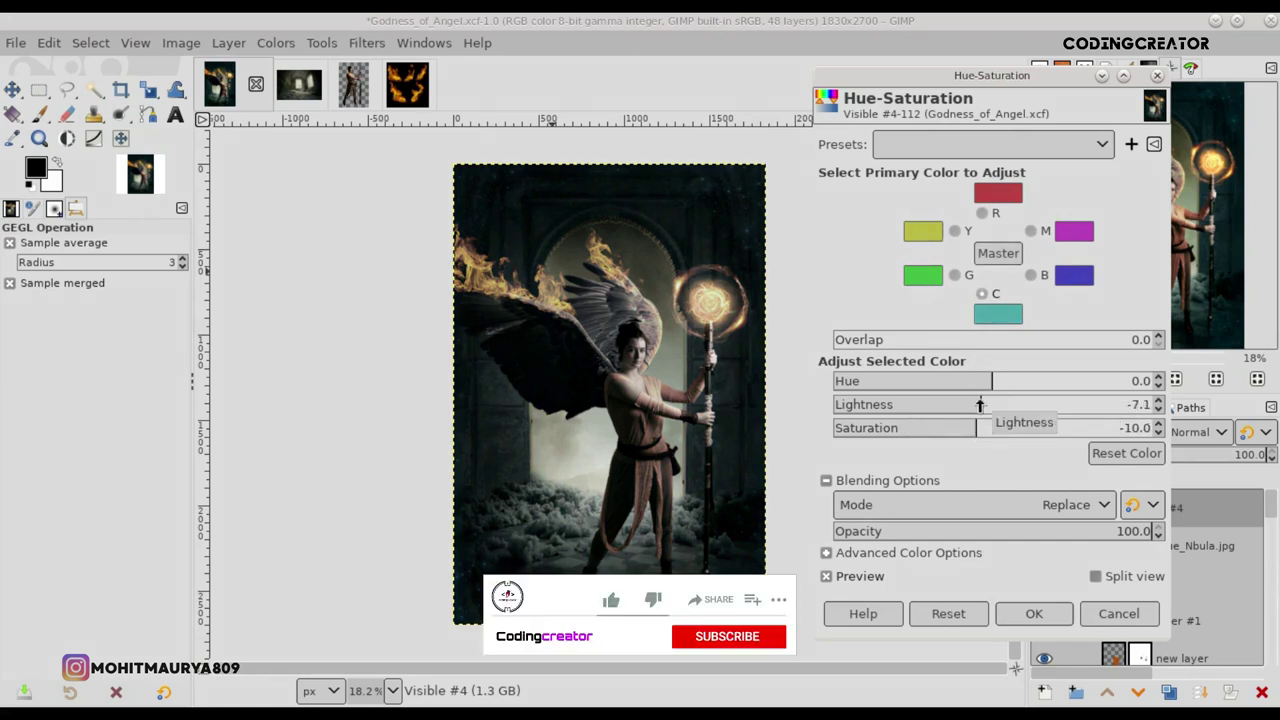
{"action": "mouse_move", "coordinate": [982, 405]}
{"action": "left_mouse_down"}
{"action": "mouse_move", "coordinate": [926, 410]}
{"action": "mouse_move", "coordinate": [1037, 405]}
{"action": "mouse_move", "coordinate": [977, 410]}
{"action": "left_mouse_up"}
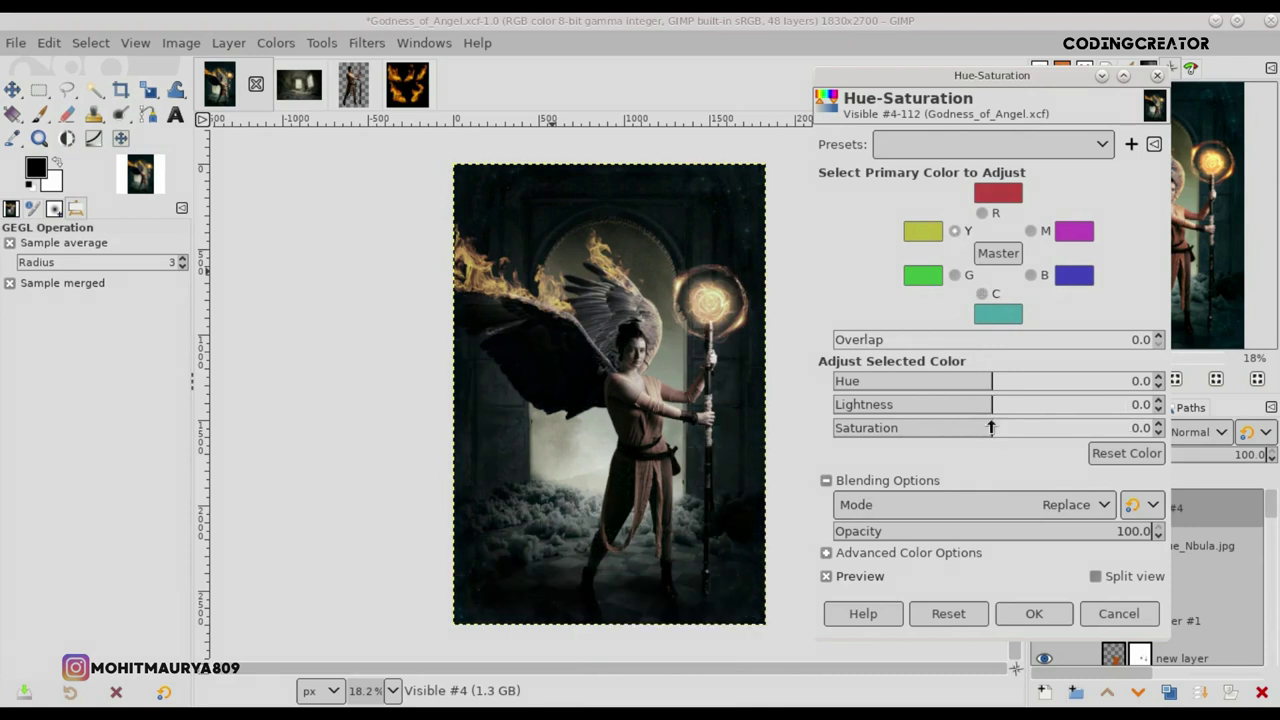
{"action": "left_click", "coordinate": [869, 583]}
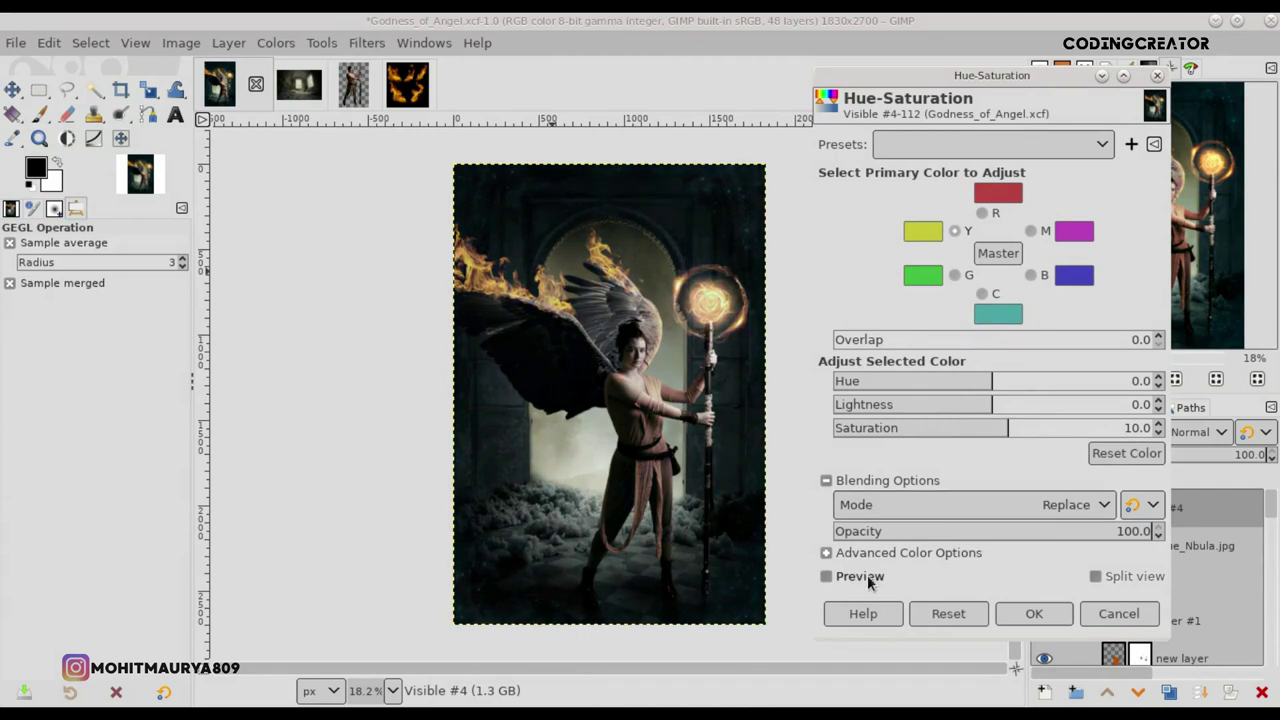
{"action": "left_click", "coordinate": [869, 580]}
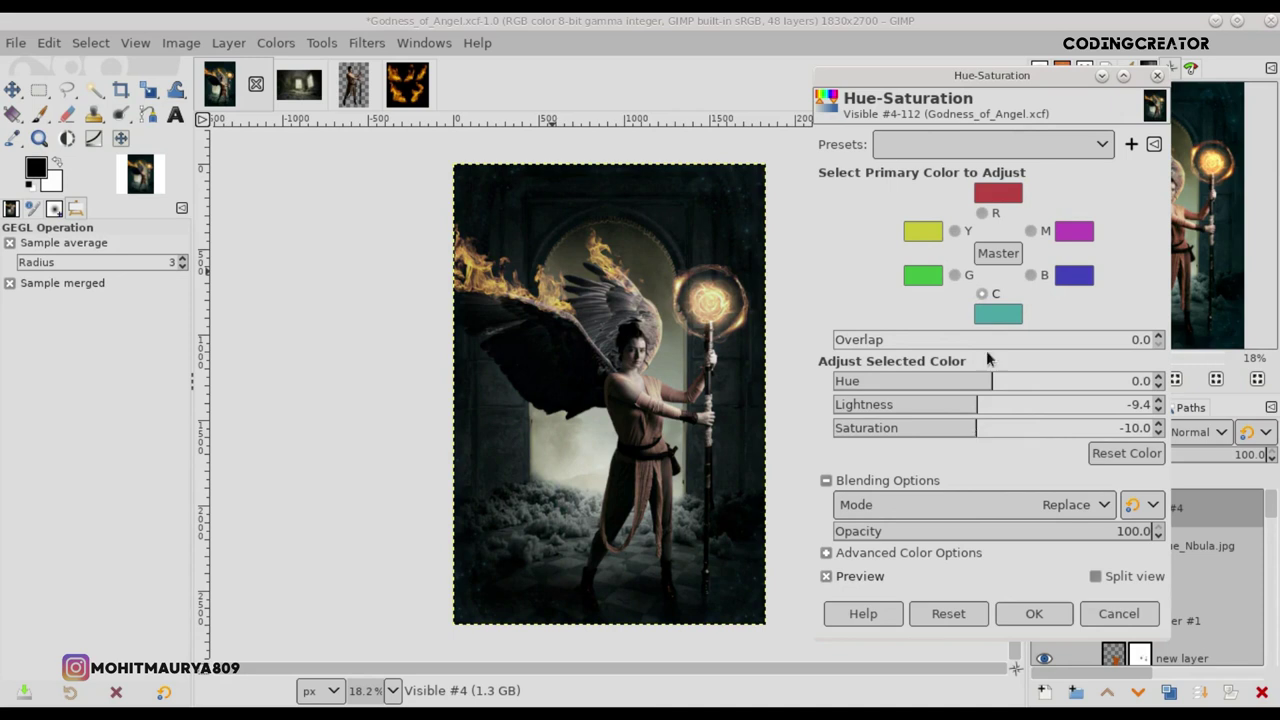
{"action": "left_click", "coordinate": [993, 259]}
{"action": "left_click", "coordinate": [1032, 612]}
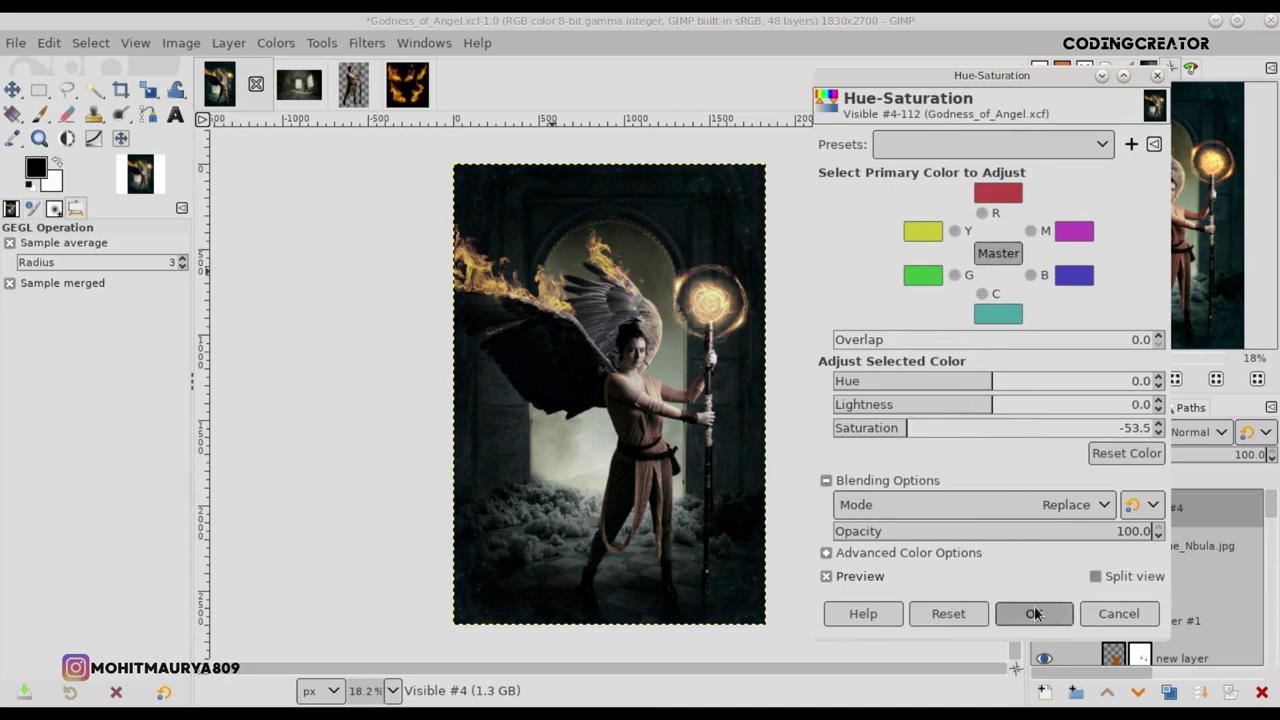
{"action": "left_click", "coordinate": [1170, 693]}
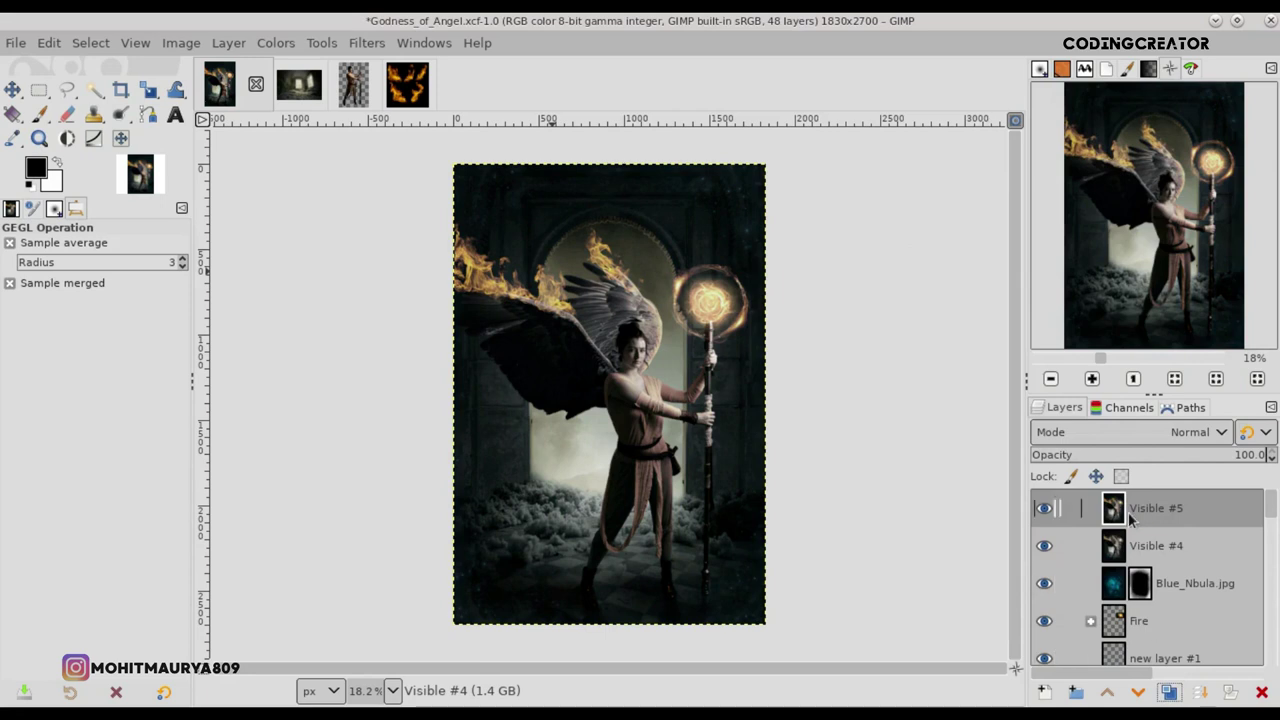
Step: Apply a High Pass filter with standard deviation 2.8 to Visible #5
{"action": "left_click", "coordinate": [367, 42]}
{"action": "mouse_move", "coordinate": [396, 202]}
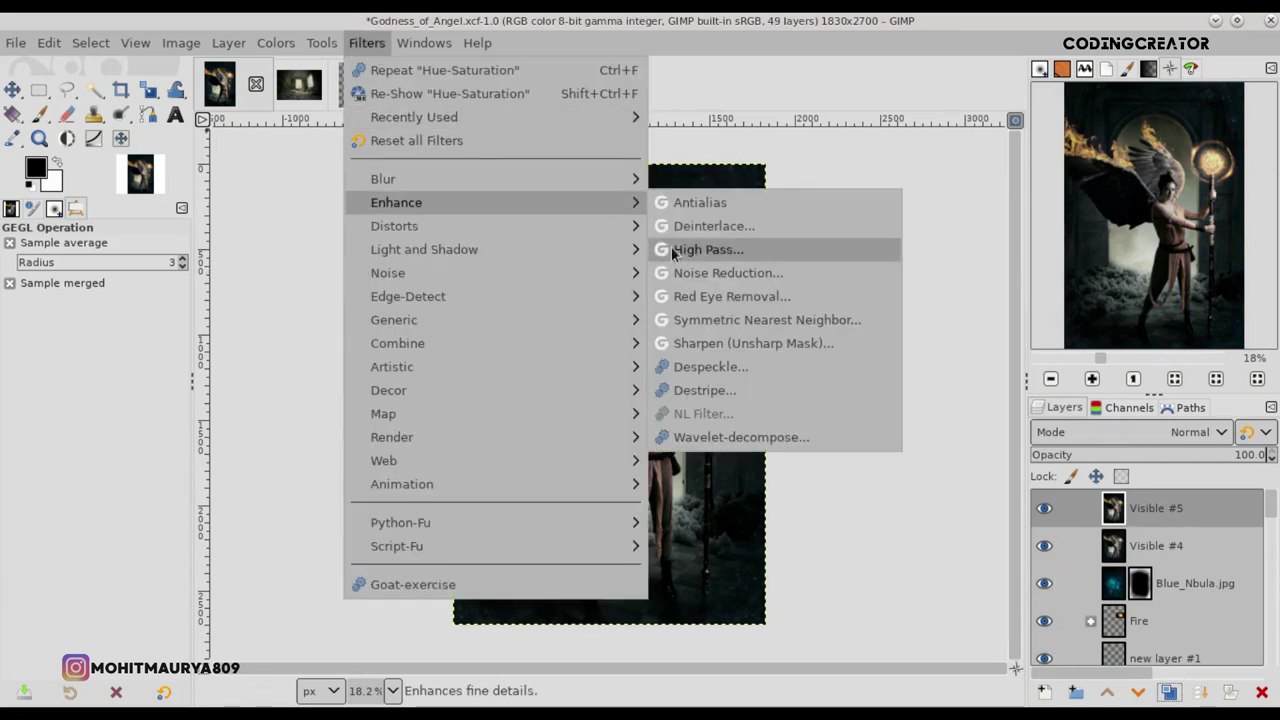
{"action": "left_click", "coordinate": [698, 249]}
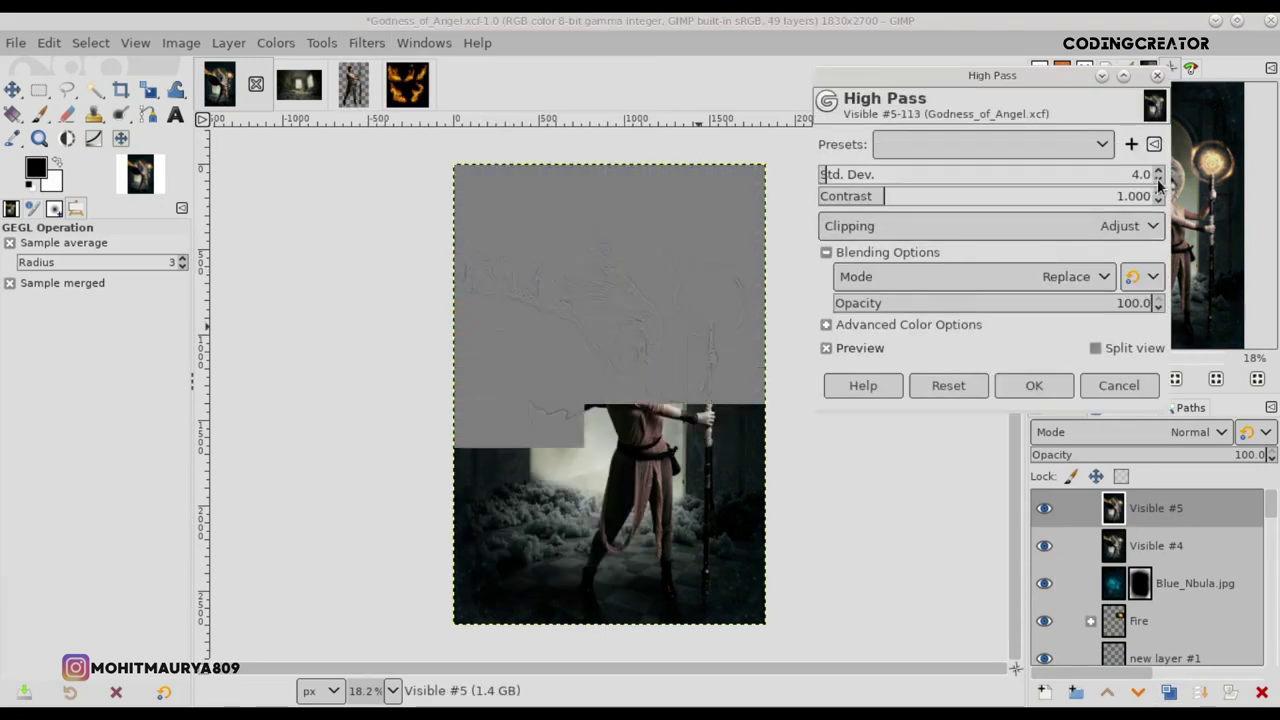
{"action": "left_click", "coordinate": [1158, 179]}
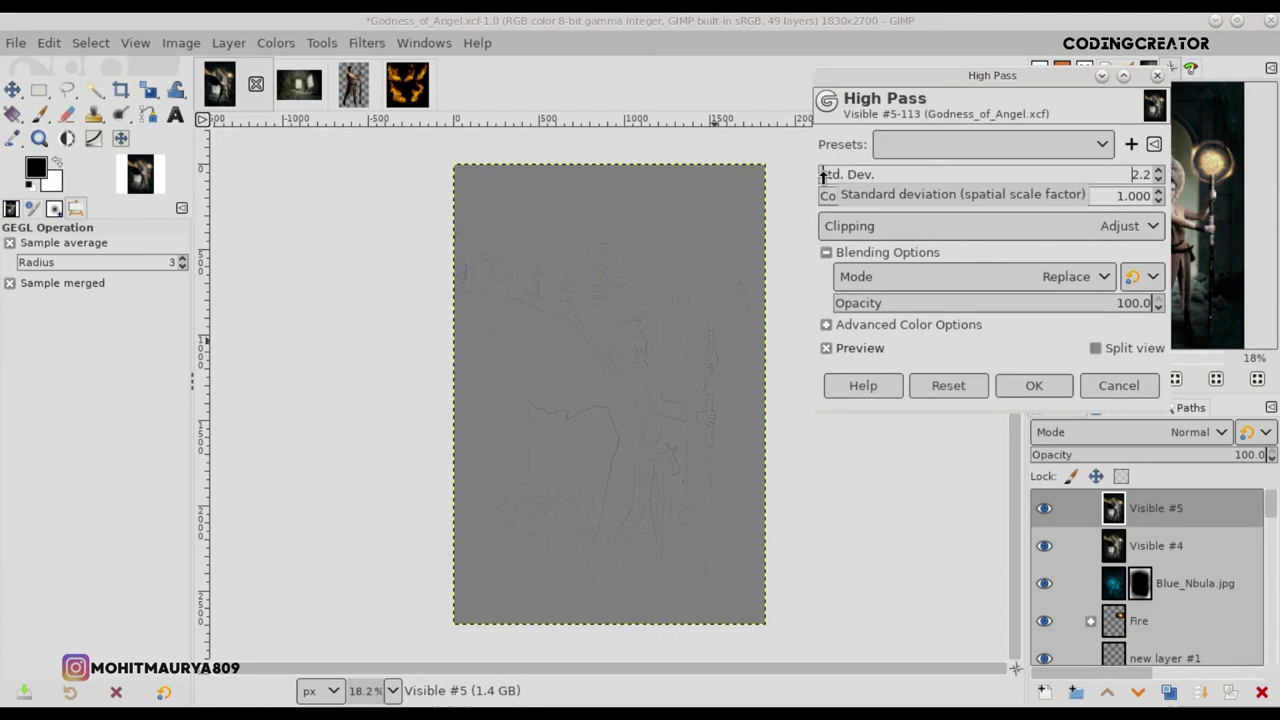
{"action": "scroll", "coordinate": [824, 176], "scroll_direction": "up", "scroll_amount": 6}
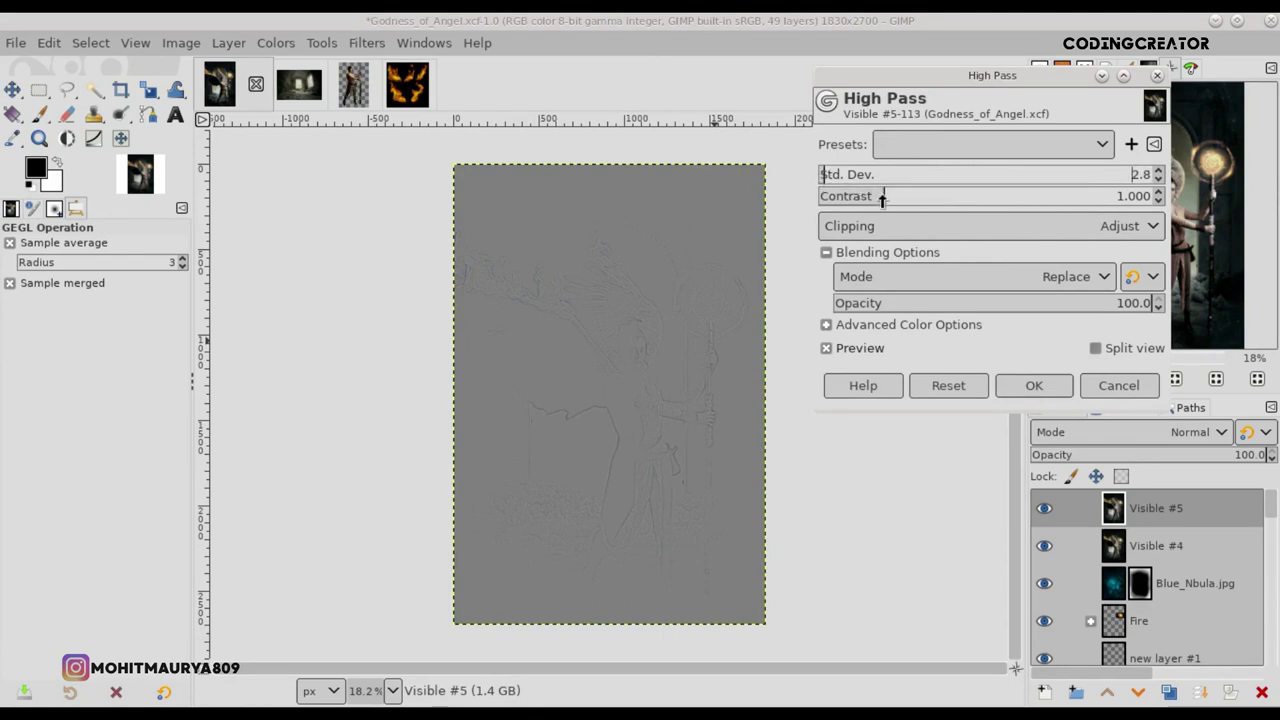
{"action": "scroll", "coordinate": [578, 462], "scroll_direction": "up", "scroll_amount": 2}
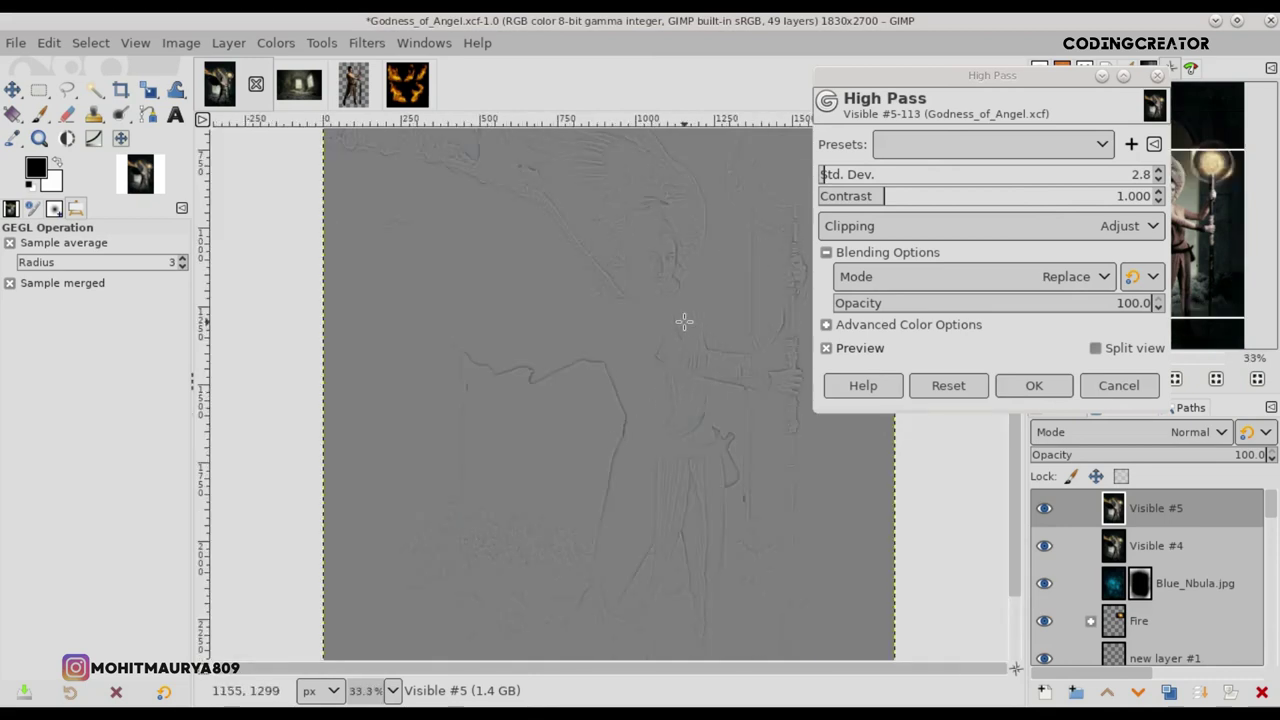
{"action": "scroll", "coordinate": [684, 321], "scroll_direction": "up", "scroll_amount": 2}
{"action": "scroll", "coordinate": [684, 321], "scroll_direction": "down", "scroll_amount": 1}
{"action": "scroll", "coordinate": [684, 321], "scroll_direction": "down", "scroll_amount": 2}
{"action": "scroll", "coordinate": [684, 321], "scroll_direction": "down", "scroll_amount": 1}
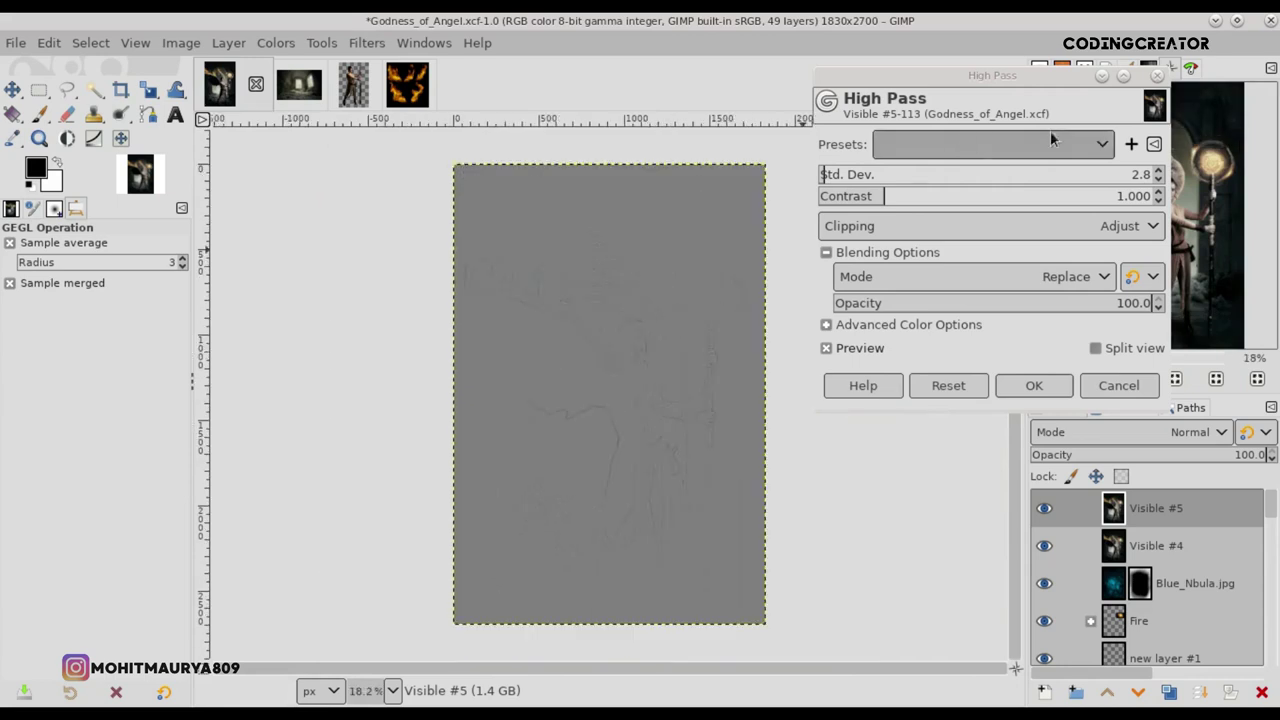
{"action": "left_click", "coordinate": [1034, 385]}
Step: Set the Visible #5 layer blend mode to Grain merge
{"action": "left_click", "coordinate": [1093, 432]}
{"action": "scroll", "coordinate": [1115, 470], "scroll_direction": "down", "scroll_amount": 5}
{"action": "scroll", "coordinate": [1115, 470], "scroll_direction": "down", "scroll_amount": 3}
{"action": "left_click", "coordinate": [1097, 555]}
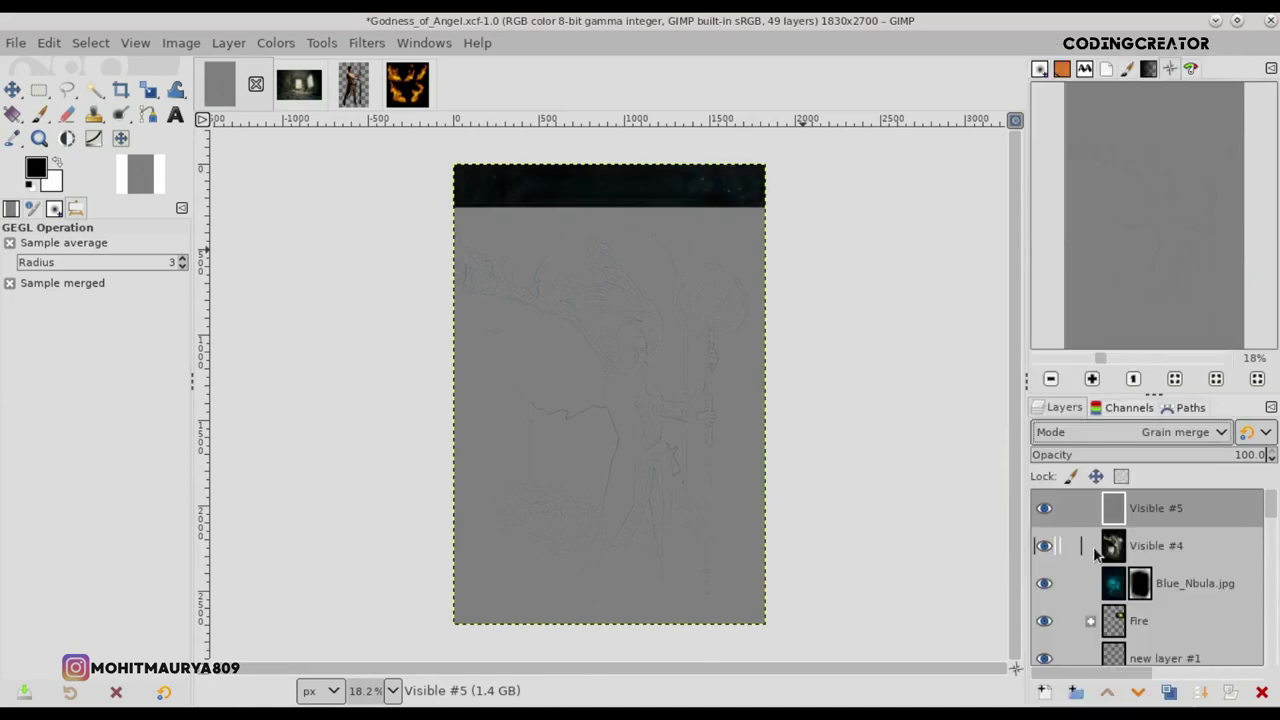
{"action": "key", "text": "m"}
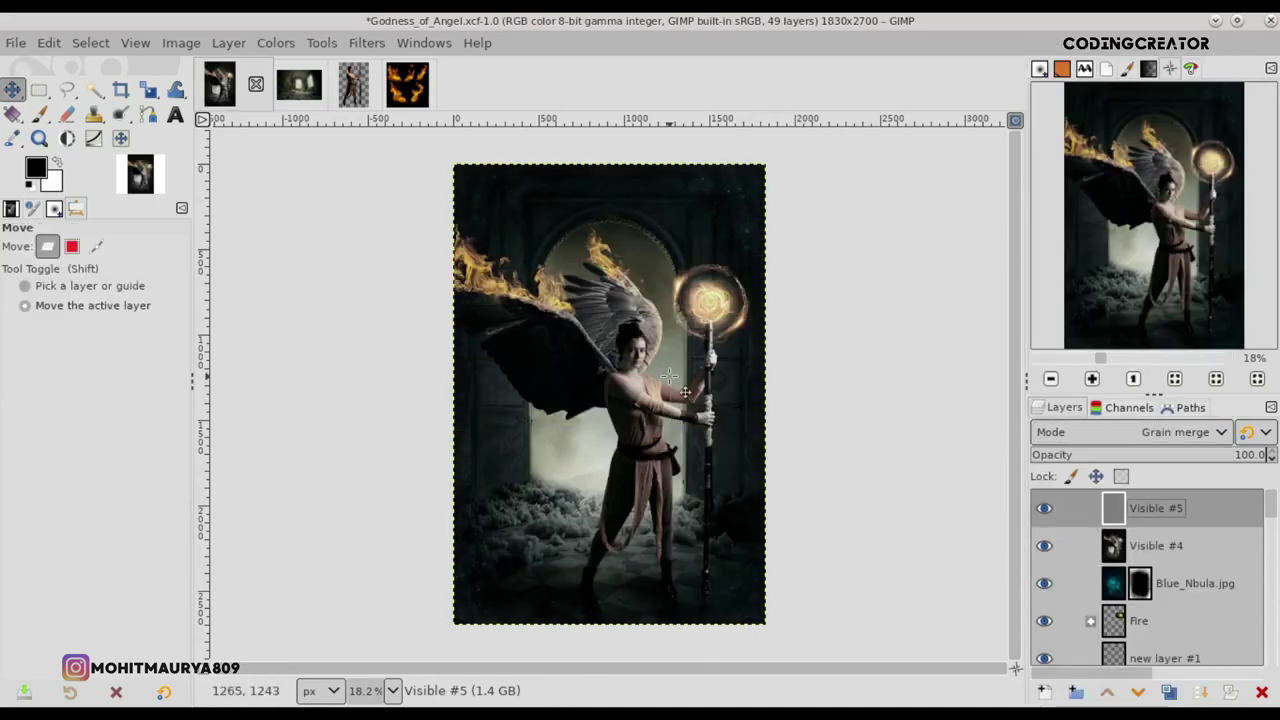
{"action": "scroll", "coordinate": [668, 375], "scroll_direction": "up", "scroll_amount": 4, "text": "ctrl"}
{"action": "scroll", "coordinate": [668, 375], "scroll_direction": "up", "scroll_amount": 2, "text": "ctrl"}
{"action": "scroll", "coordinate": [668, 375], "scroll_direction": "down", "scroll_amount": 1, "text": "ctrl"}
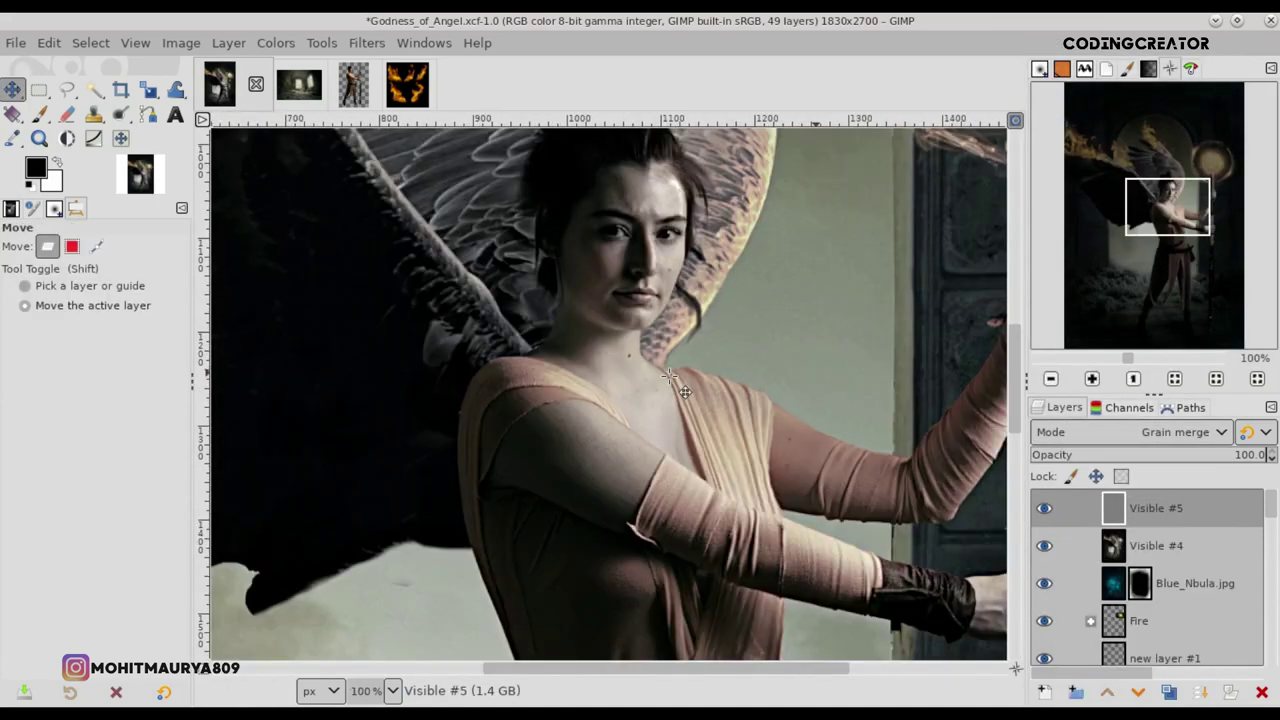
{"action": "left_click_drag", "start_coordinate": [705, 672], "coordinate": [825, 672]}
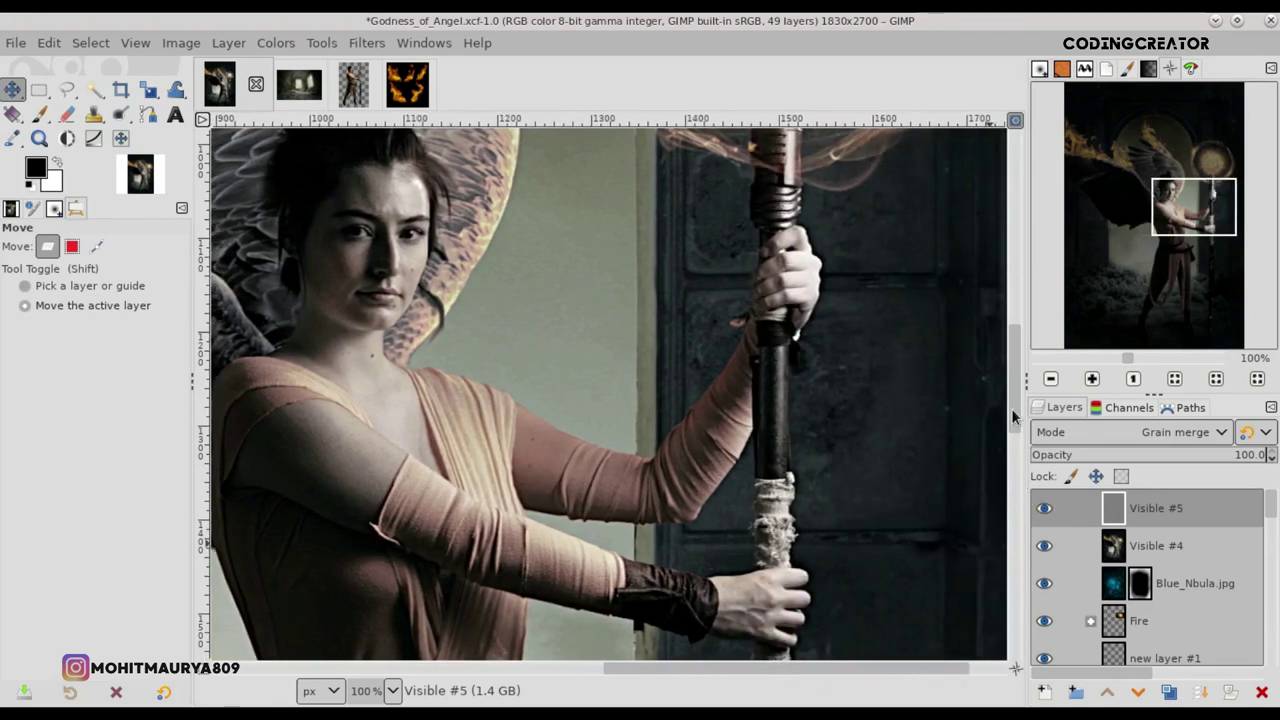
{"action": "left_click_drag", "start_coordinate": [1013, 416], "coordinate": [1001, 313]}
{"action": "mouse_move", "coordinate": [769, 666]}
{"action": "left_mouse_down"}
{"action": "mouse_move", "coordinate": [400, 668]}
{"action": "mouse_move", "coordinate": [312, 655]}
{"action": "left_mouse_up"}
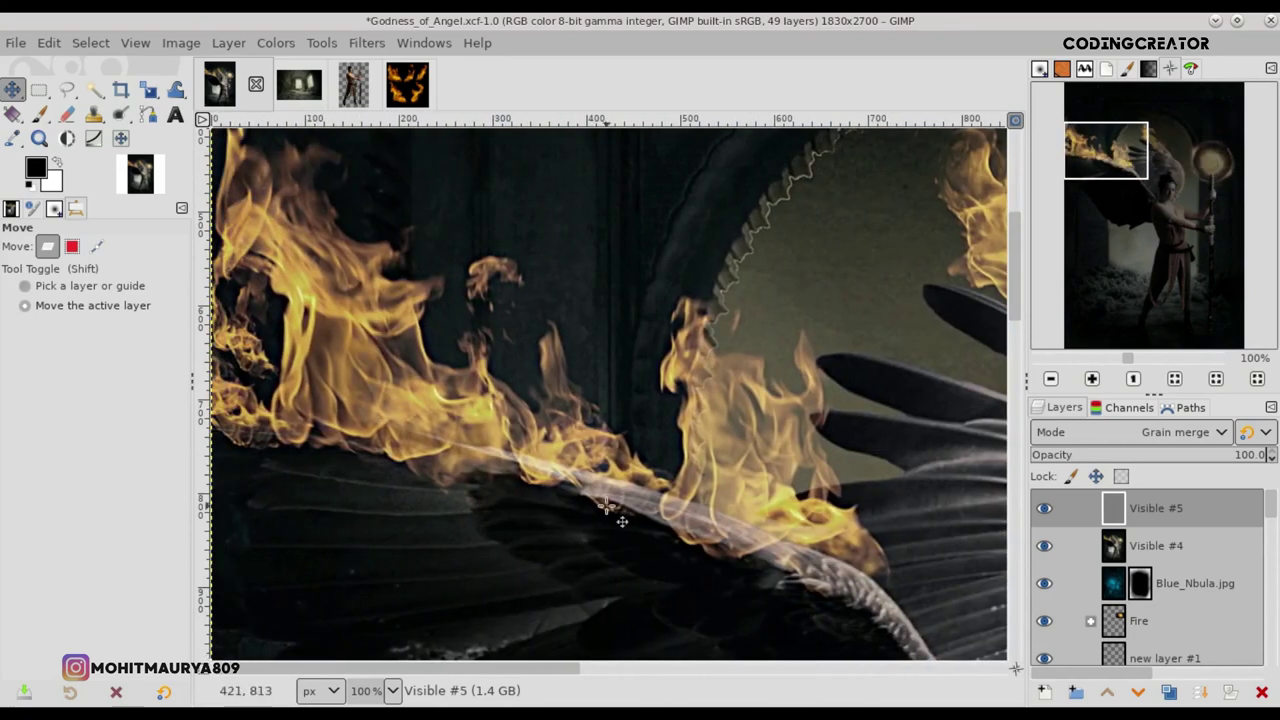
{"action": "scroll", "coordinate": [605, 507], "scroll_direction": "down", "scroll_amount": 3}
{"action": "scroll", "coordinate": [605, 507], "scroll_direction": "down", "scroll_amount": 1}
{"action": "scroll", "coordinate": [605, 507], "scroll_direction": "up", "scroll_amount": 3}
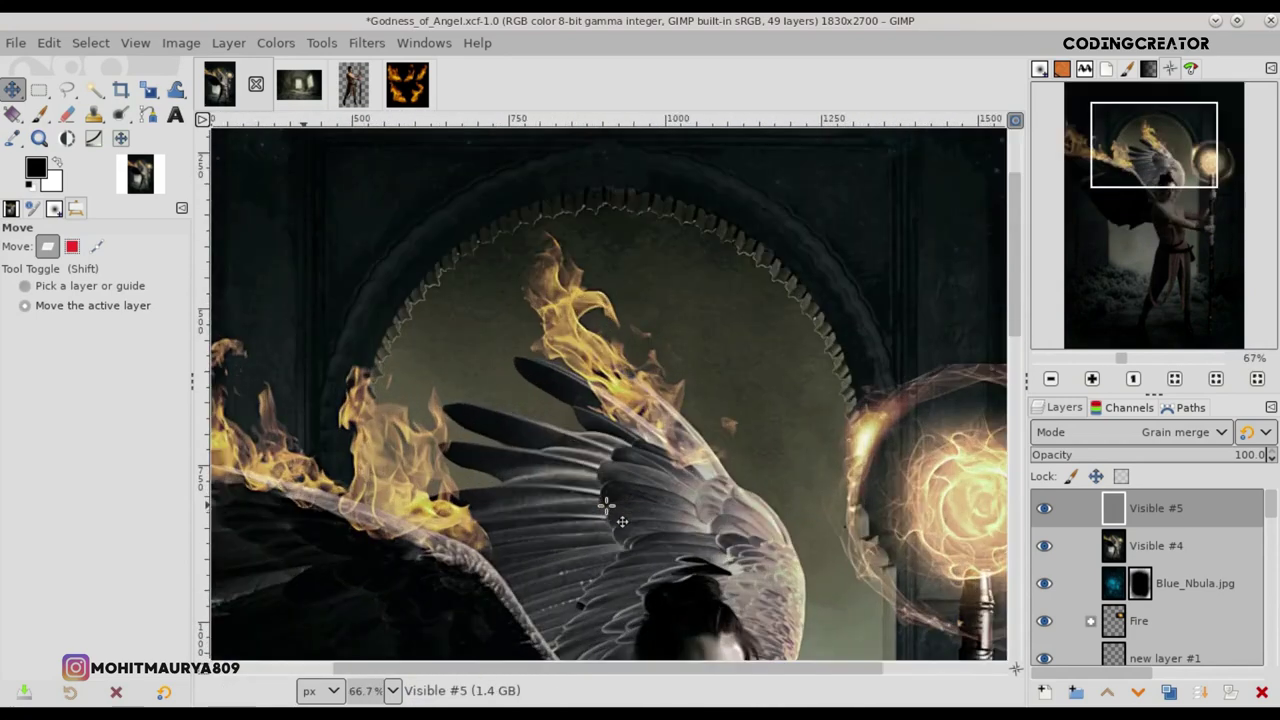
{"action": "left_click_drag", "start_coordinate": [1023, 327], "coordinate": [1015, 402]}
{"action": "left_click", "coordinate": [1044, 510]}
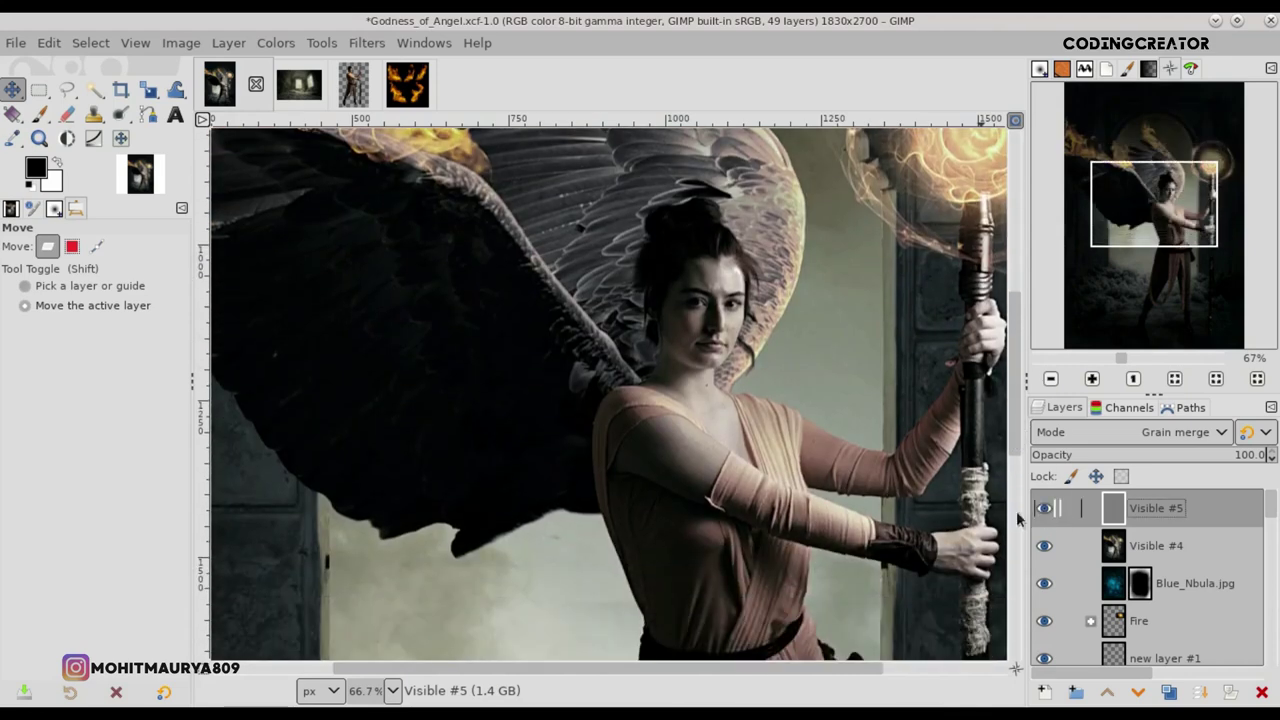
{"action": "scroll", "coordinate": [759, 512], "scroll_direction": "down", "scroll_amount": 4}
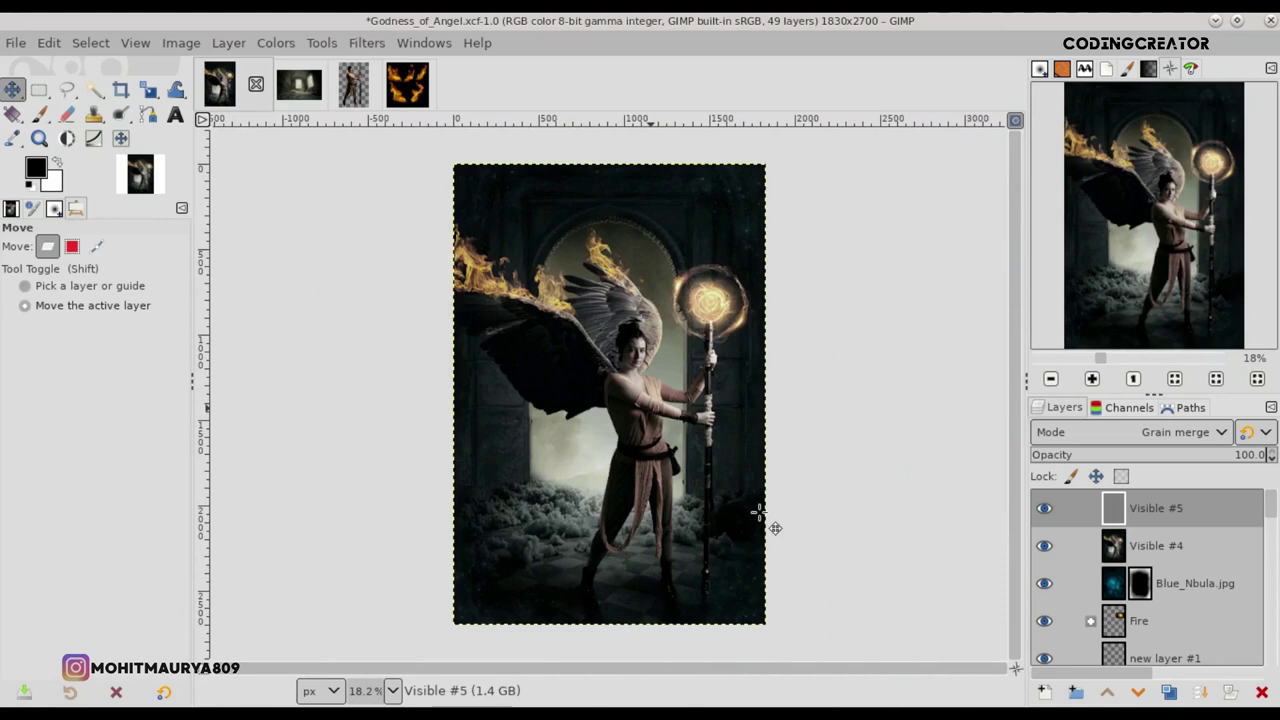
Step: Add a new transparent layer and choose the 'mm creation' paintbrush
{"action": "left_click", "coordinate": [1044, 692]}
{"action": "left_click", "coordinate": [1137, 677]}
{"action": "key", "text": "p"}
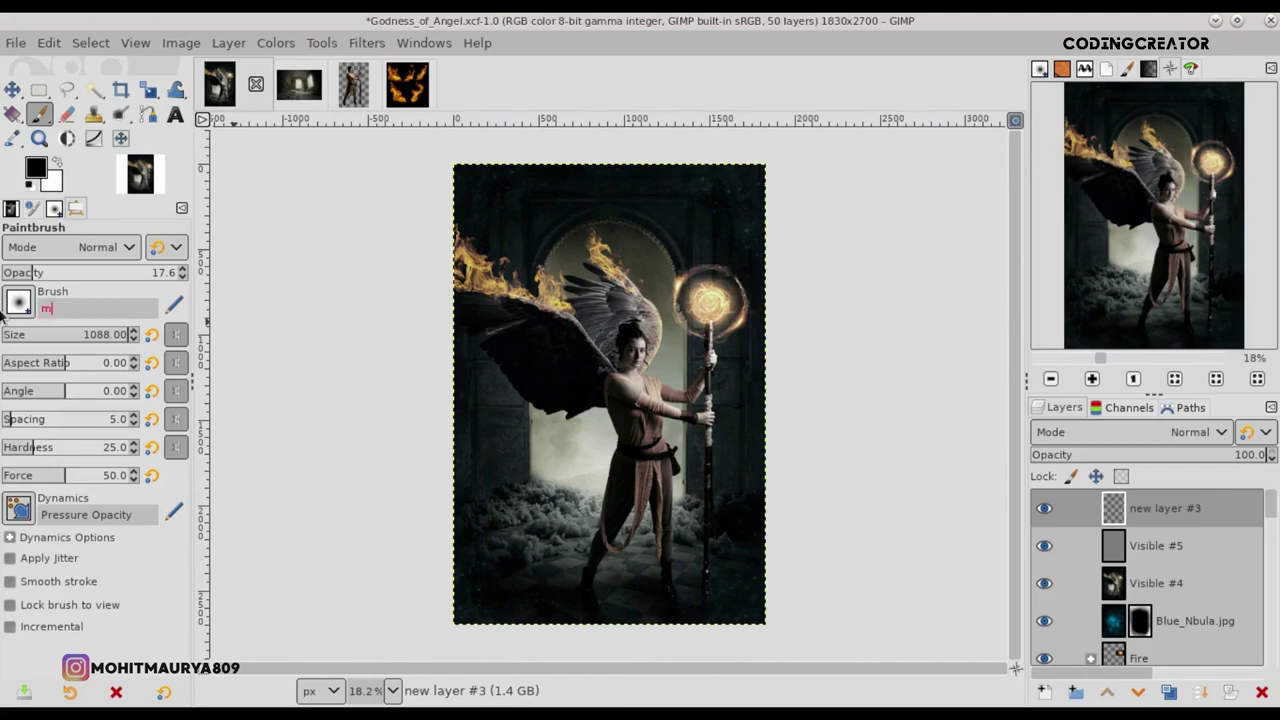
{"action": "type", "text": "m creation"}
{"action": "key", "text": "Return"}
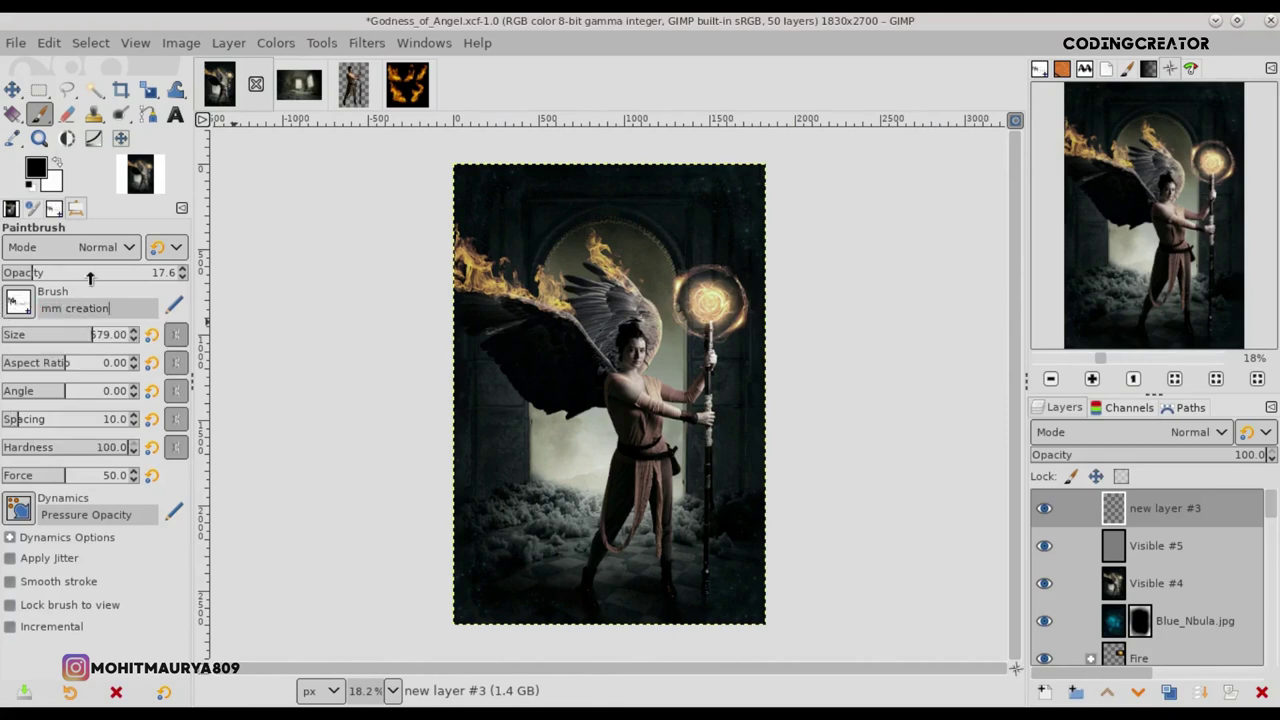
Step: Set the brush to opacity 100 and size 313, and stamp the watermark bottom-left
{"action": "left_click_drag", "start_coordinate": [90, 279], "coordinate": [387, 280]}
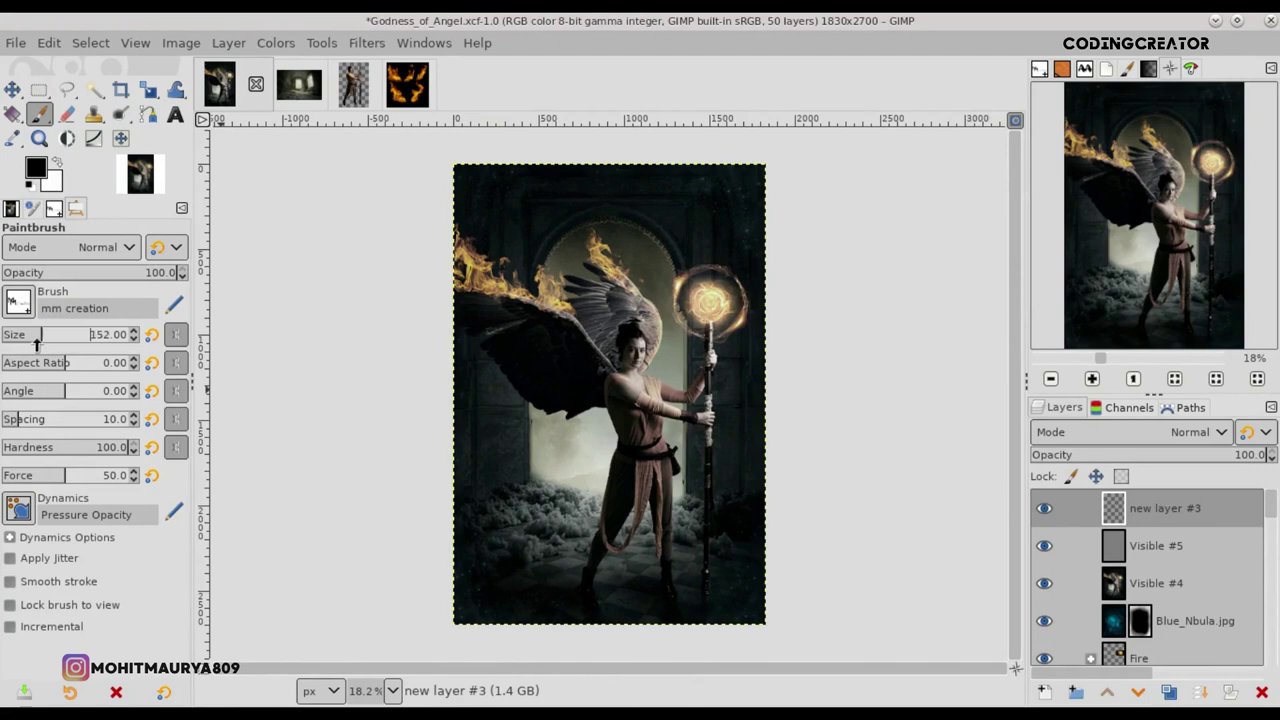
{"action": "left_click_drag", "start_coordinate": [24, 340], "coordinate": [57, 338]}
{"action": "left_click", "coordinate": [488, 599]}
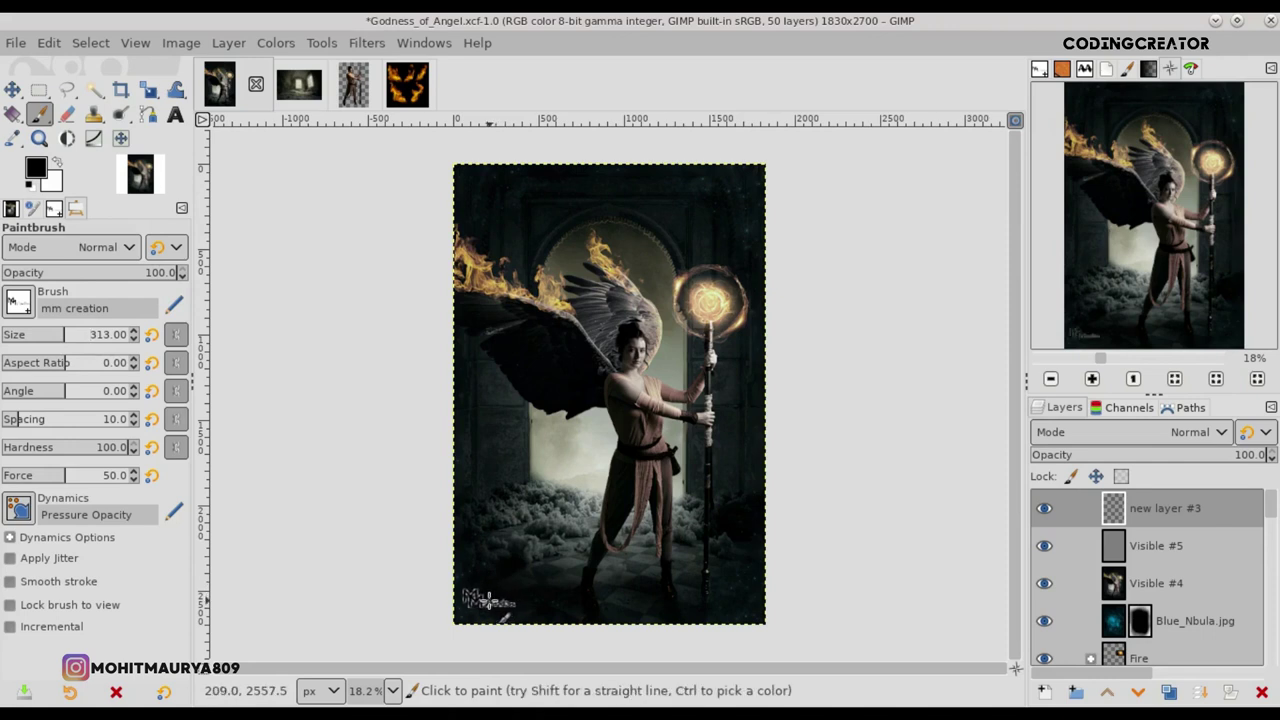
{"action": "right_click", "coordinate": [1130, 514]}
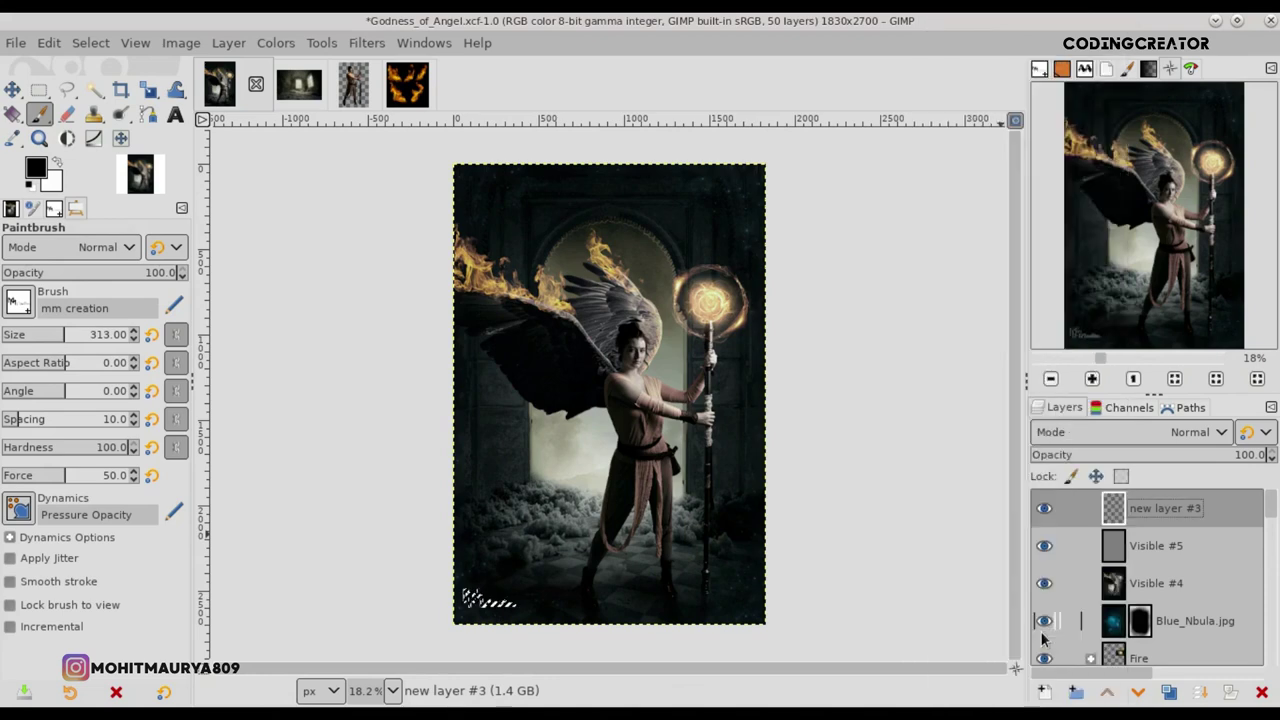
{"action": "key", "text": "m"}
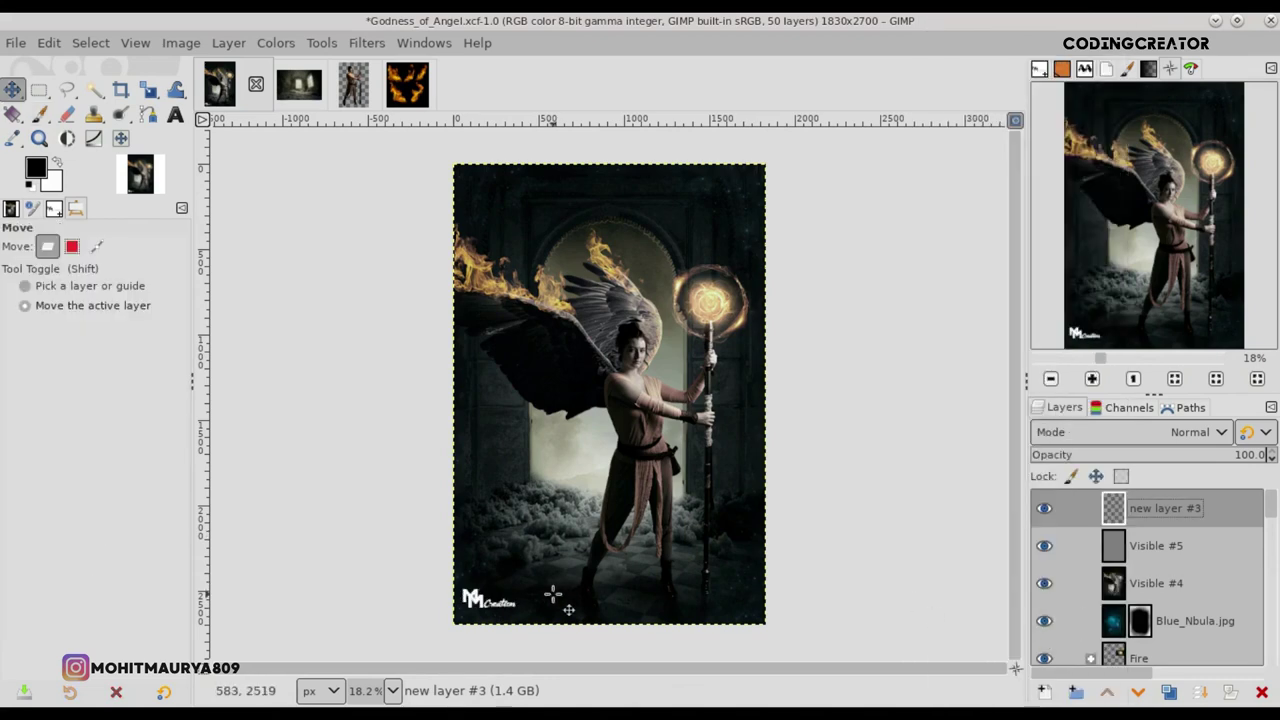